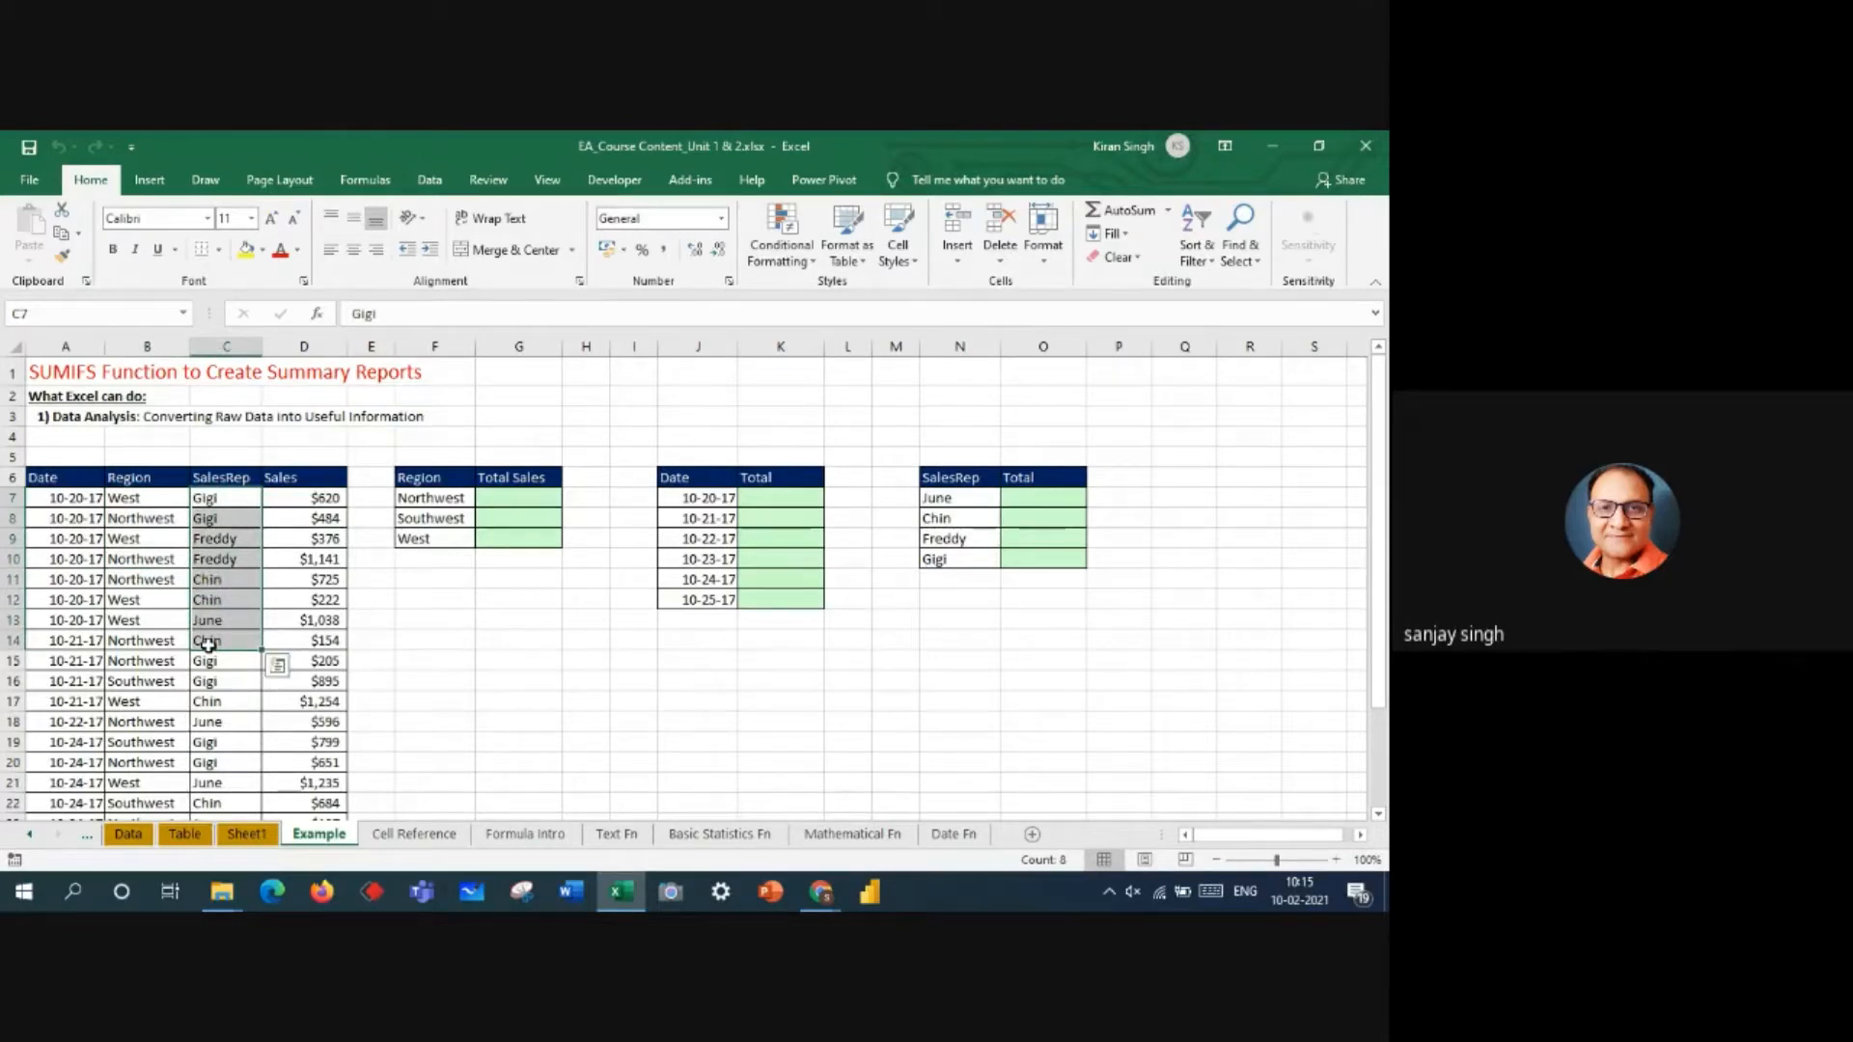
- Convert the sales data in A6:D28 into a table, keeping its first row as headers
left_click(58, 476)
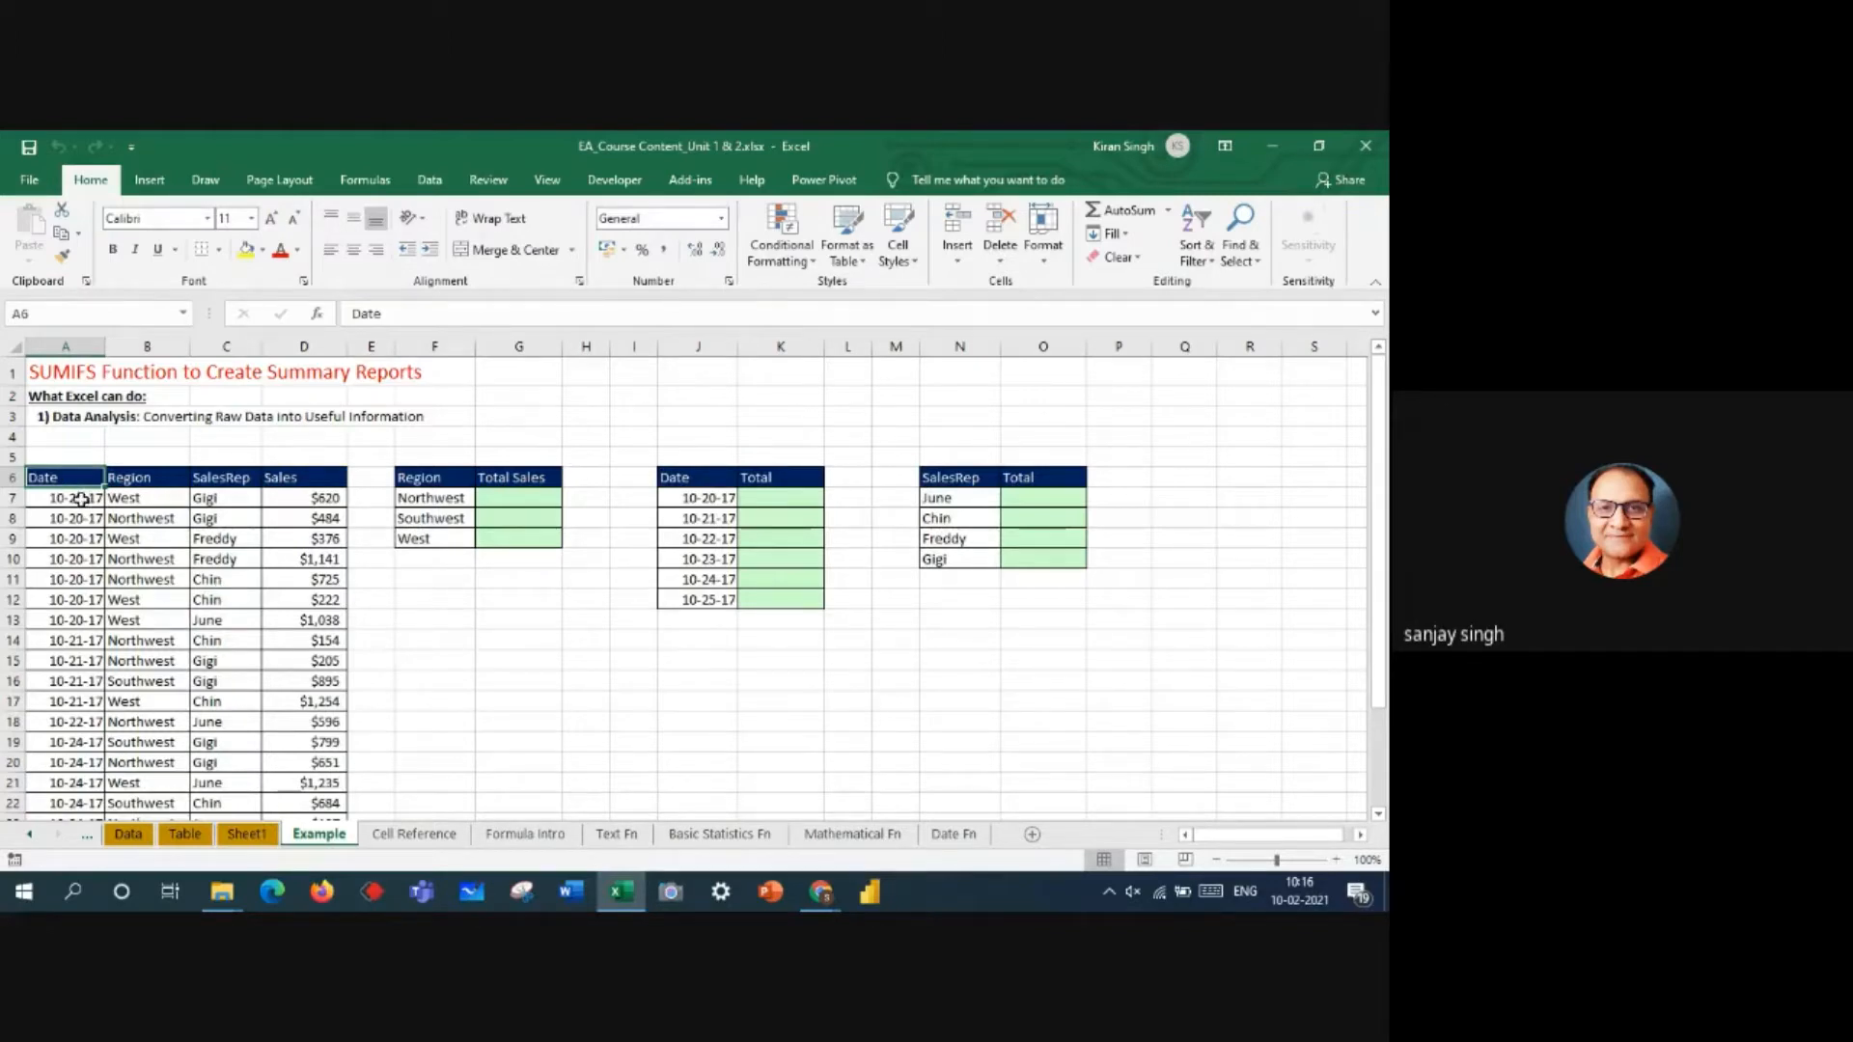
left_click(81, 499)
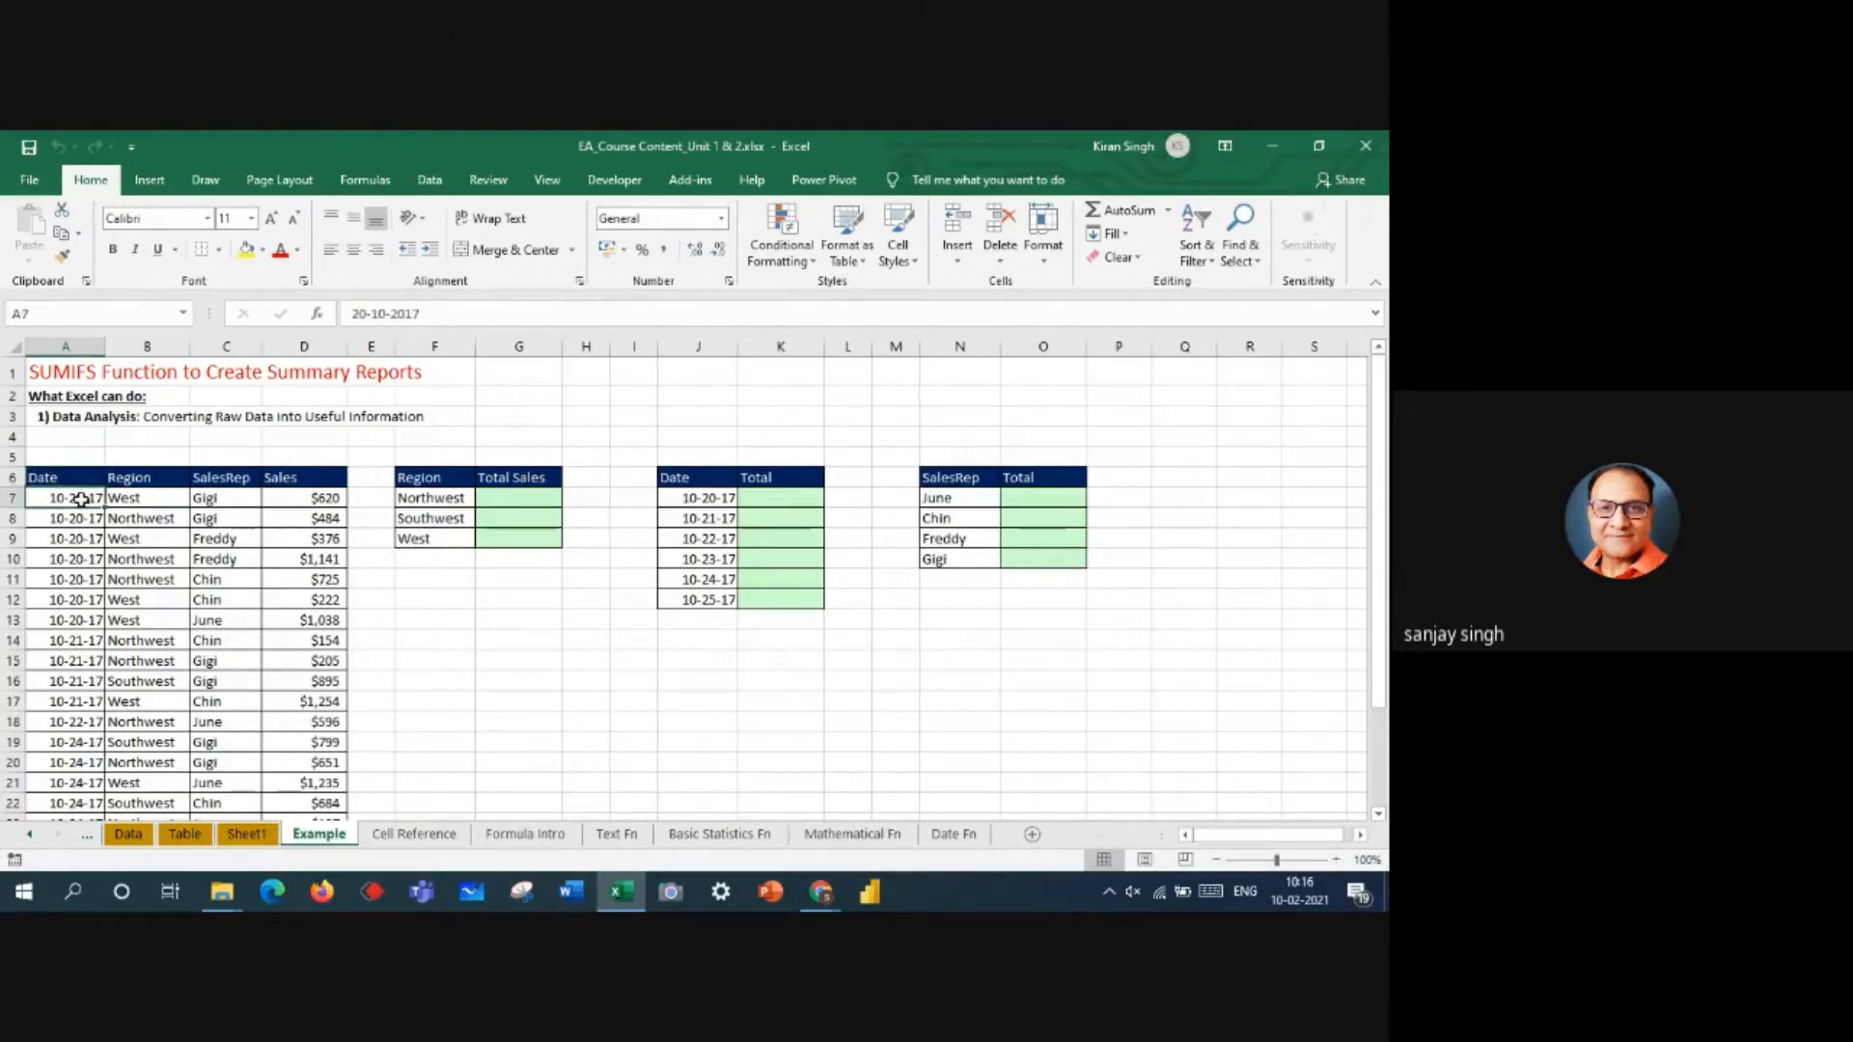
left_click(169, 516)
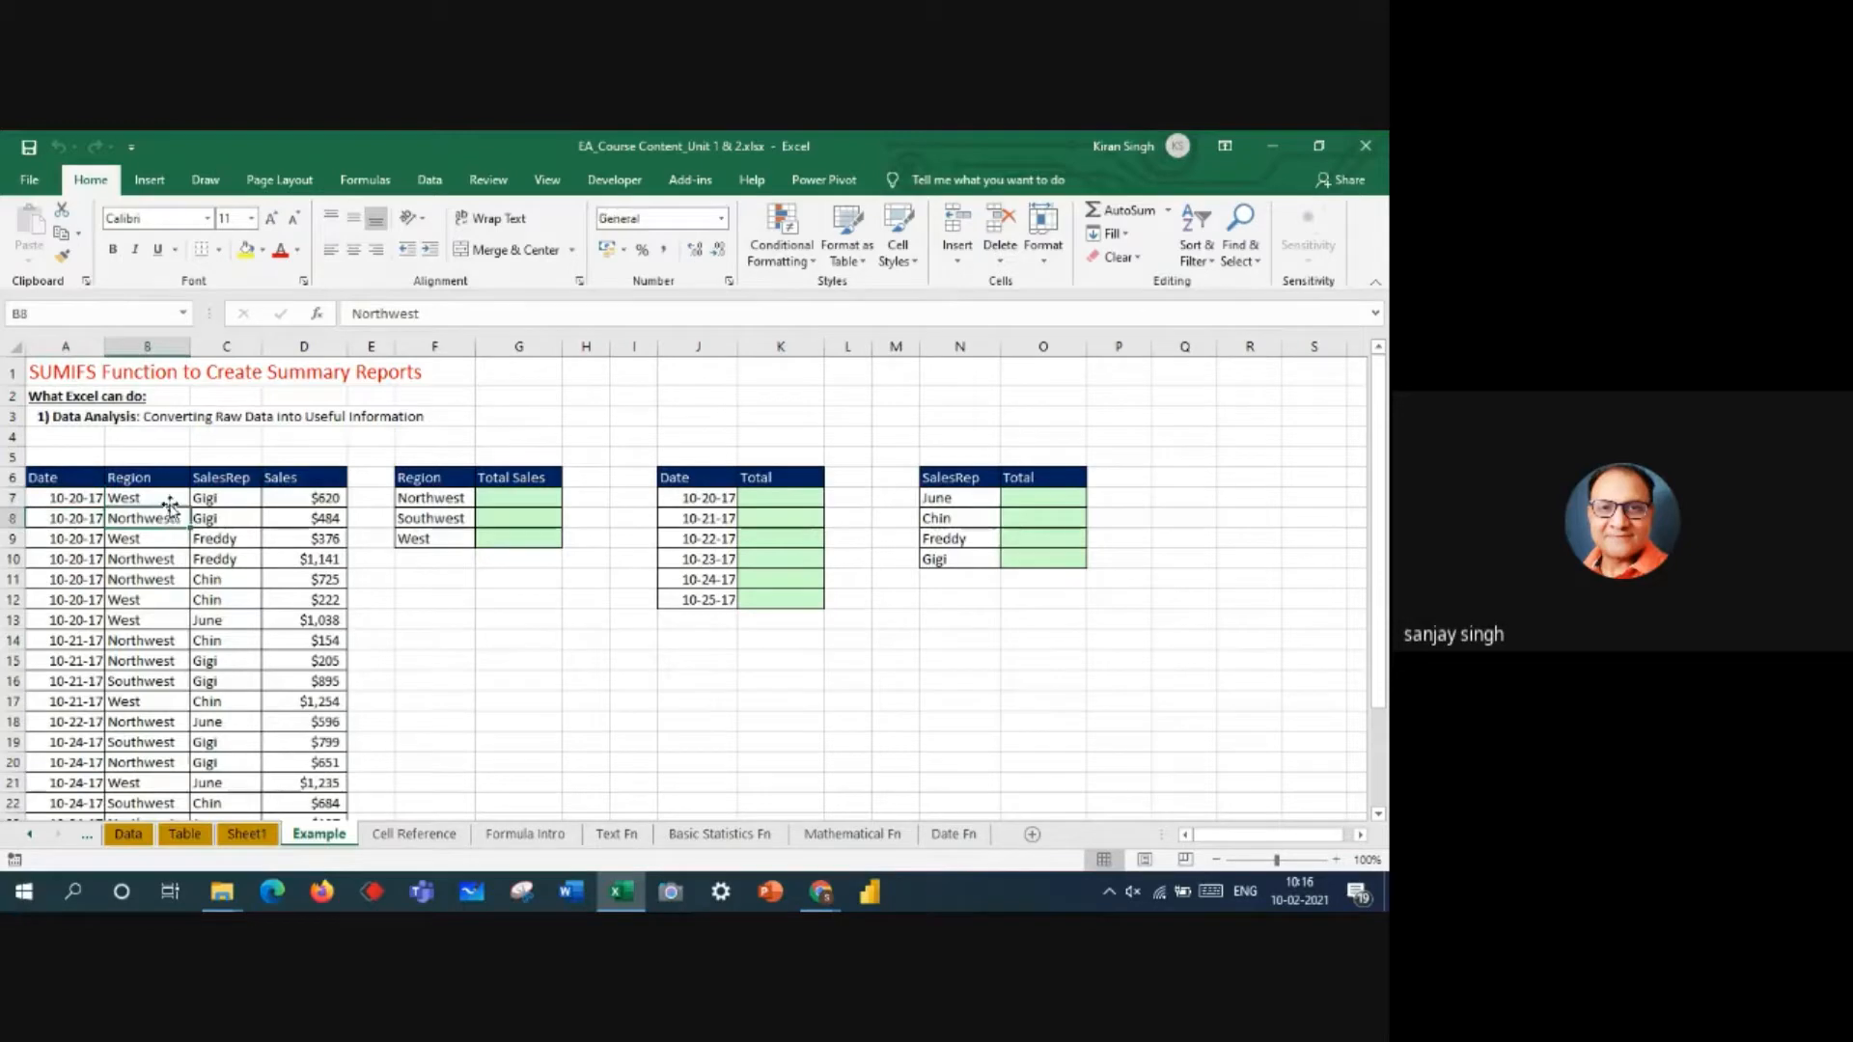
left_click(169, 494)
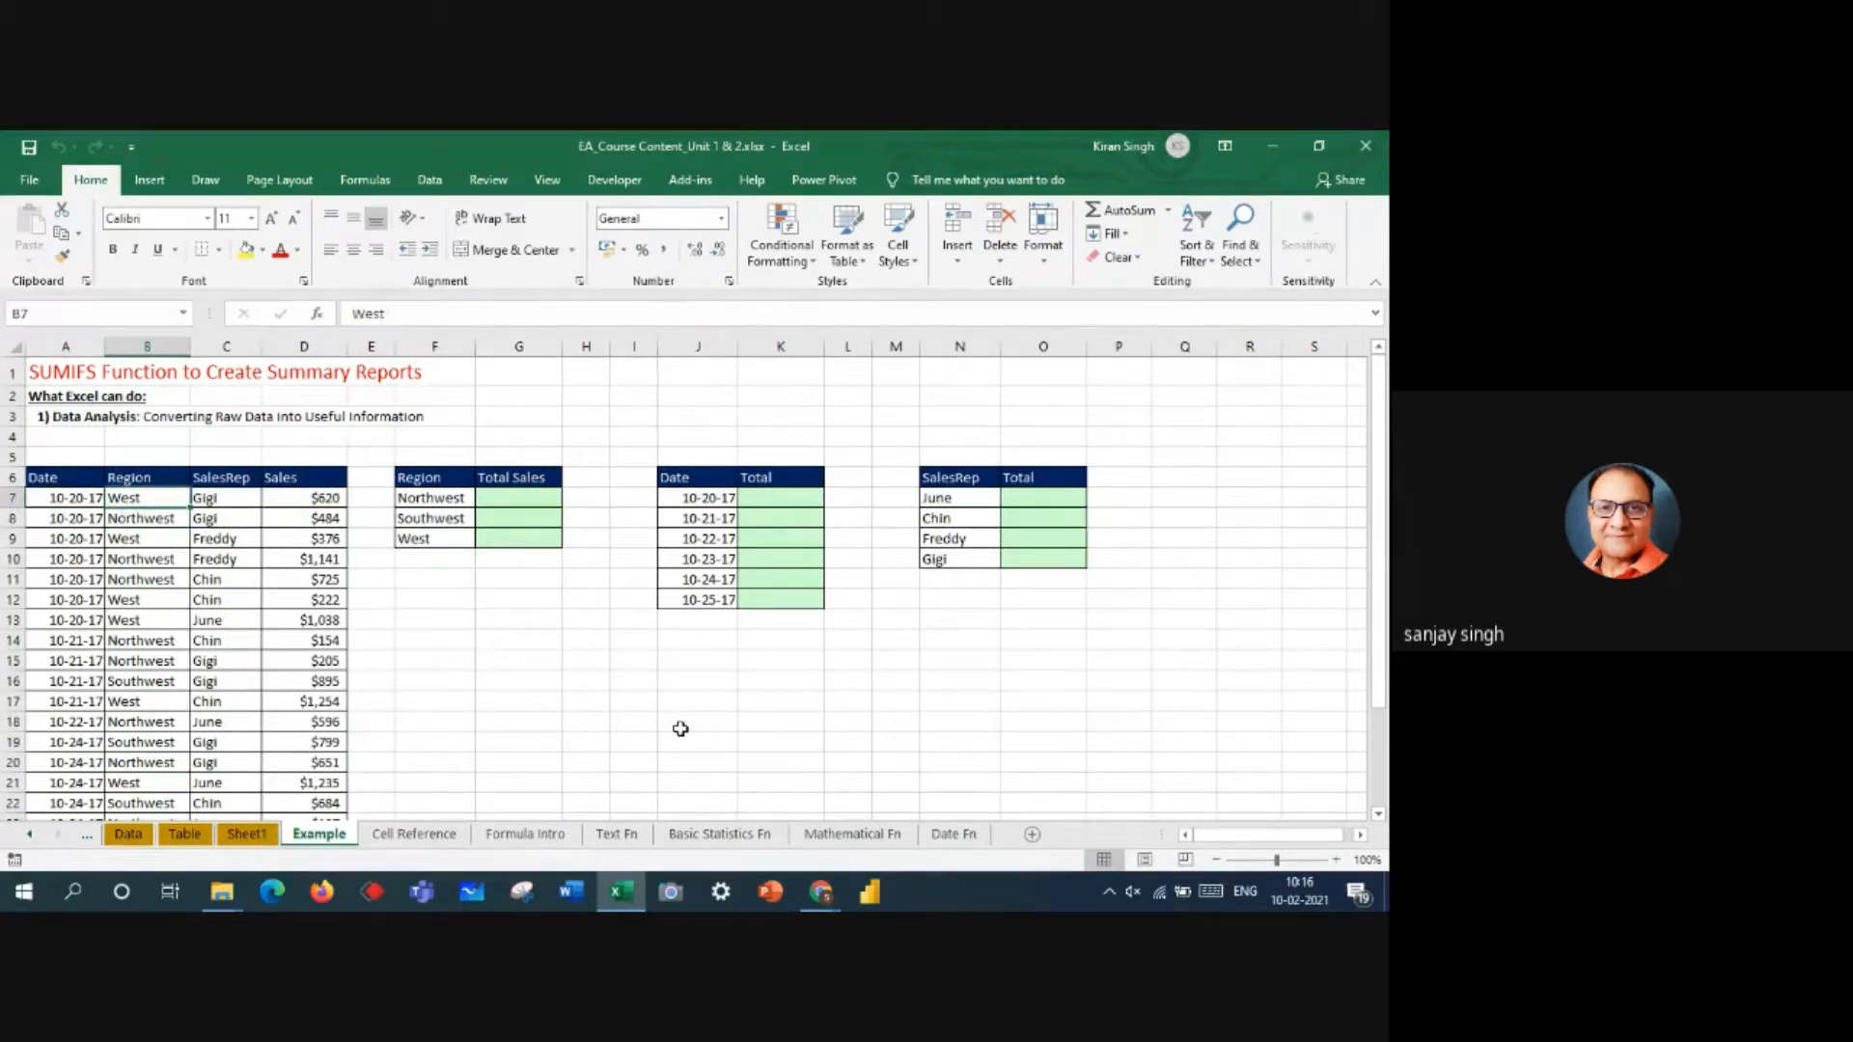
key("ctrl+t")
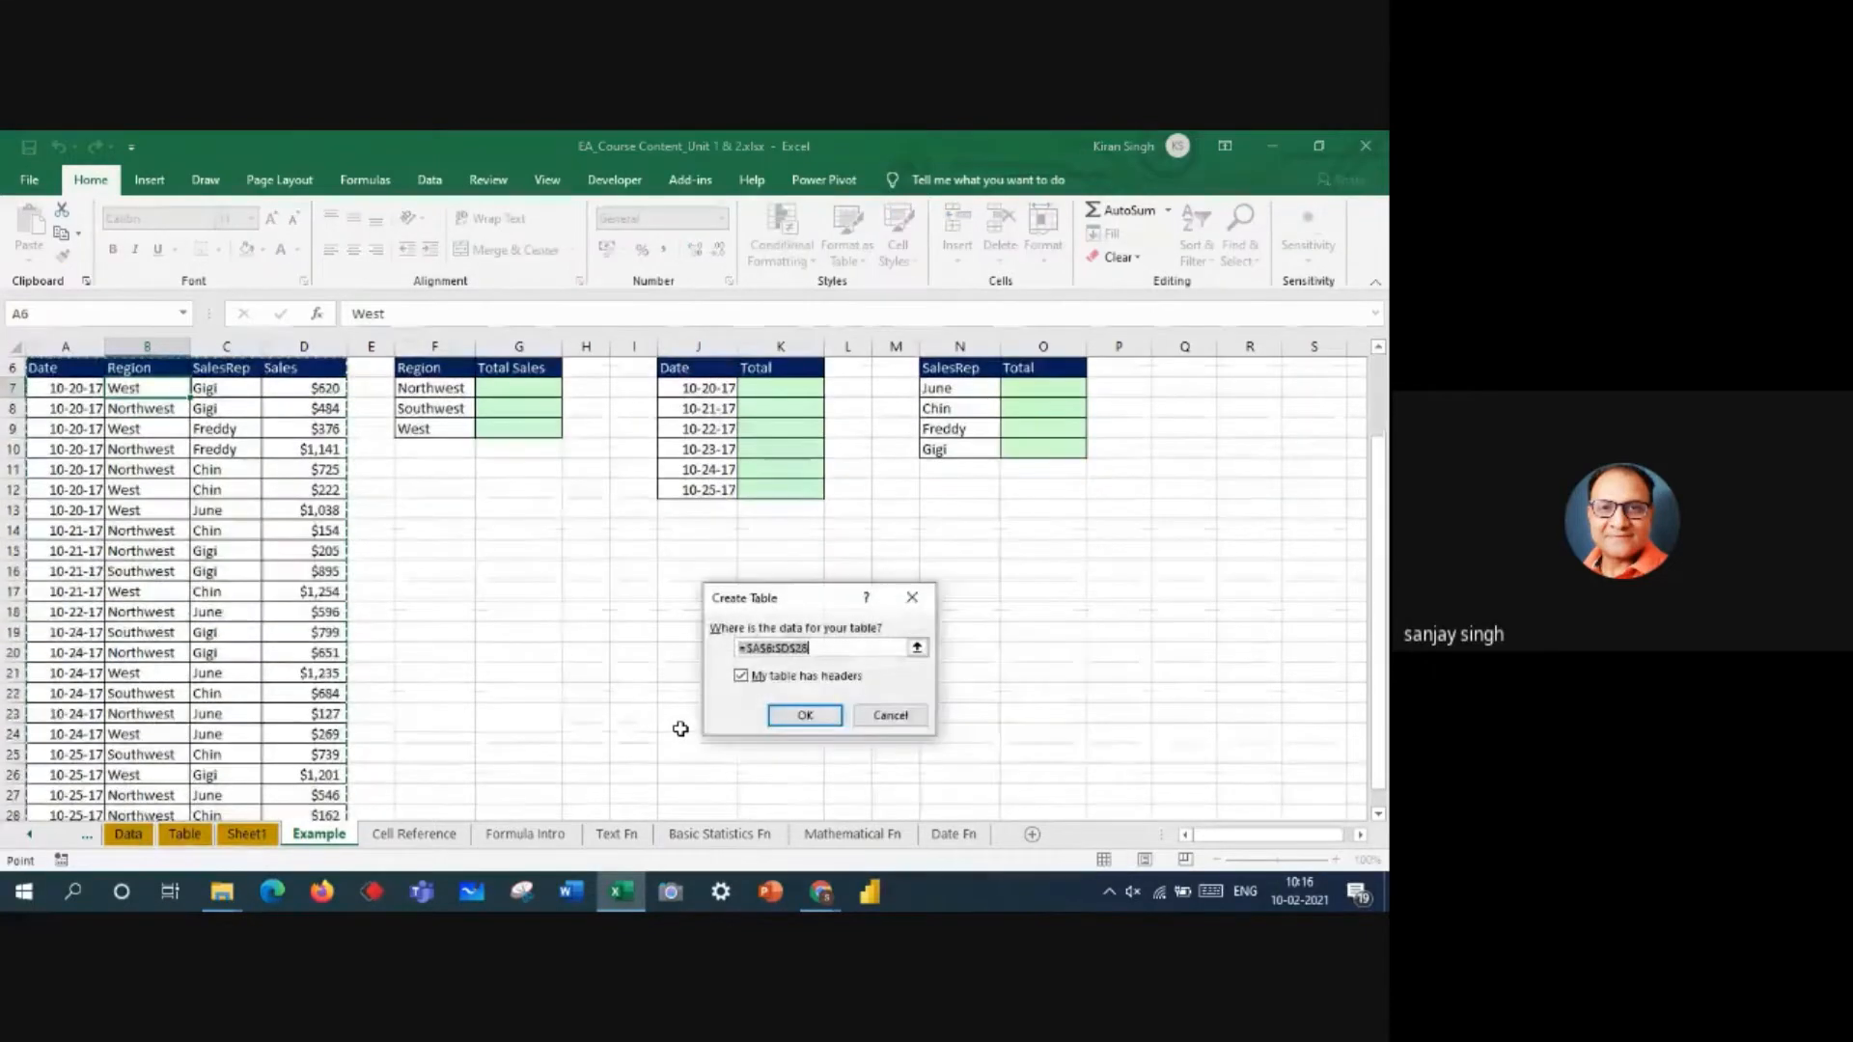
key("Return")
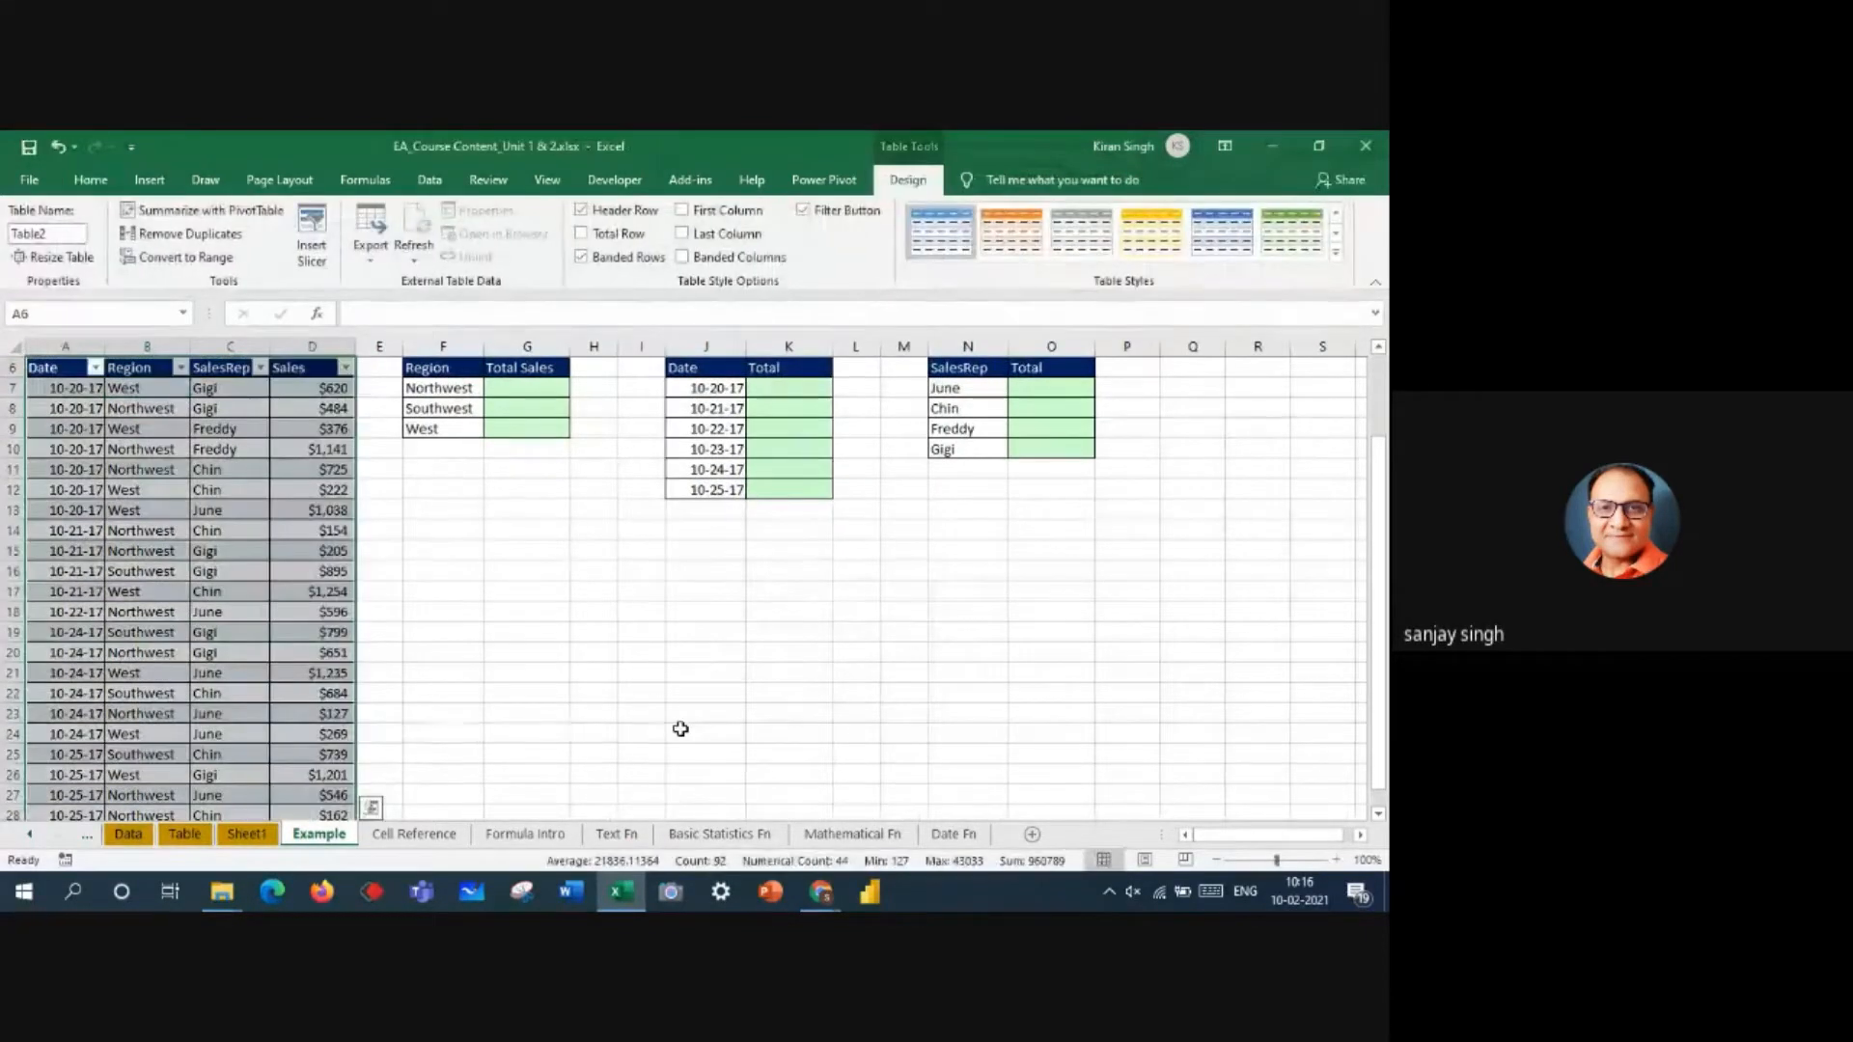
scroll(681, 728, "up", 2)
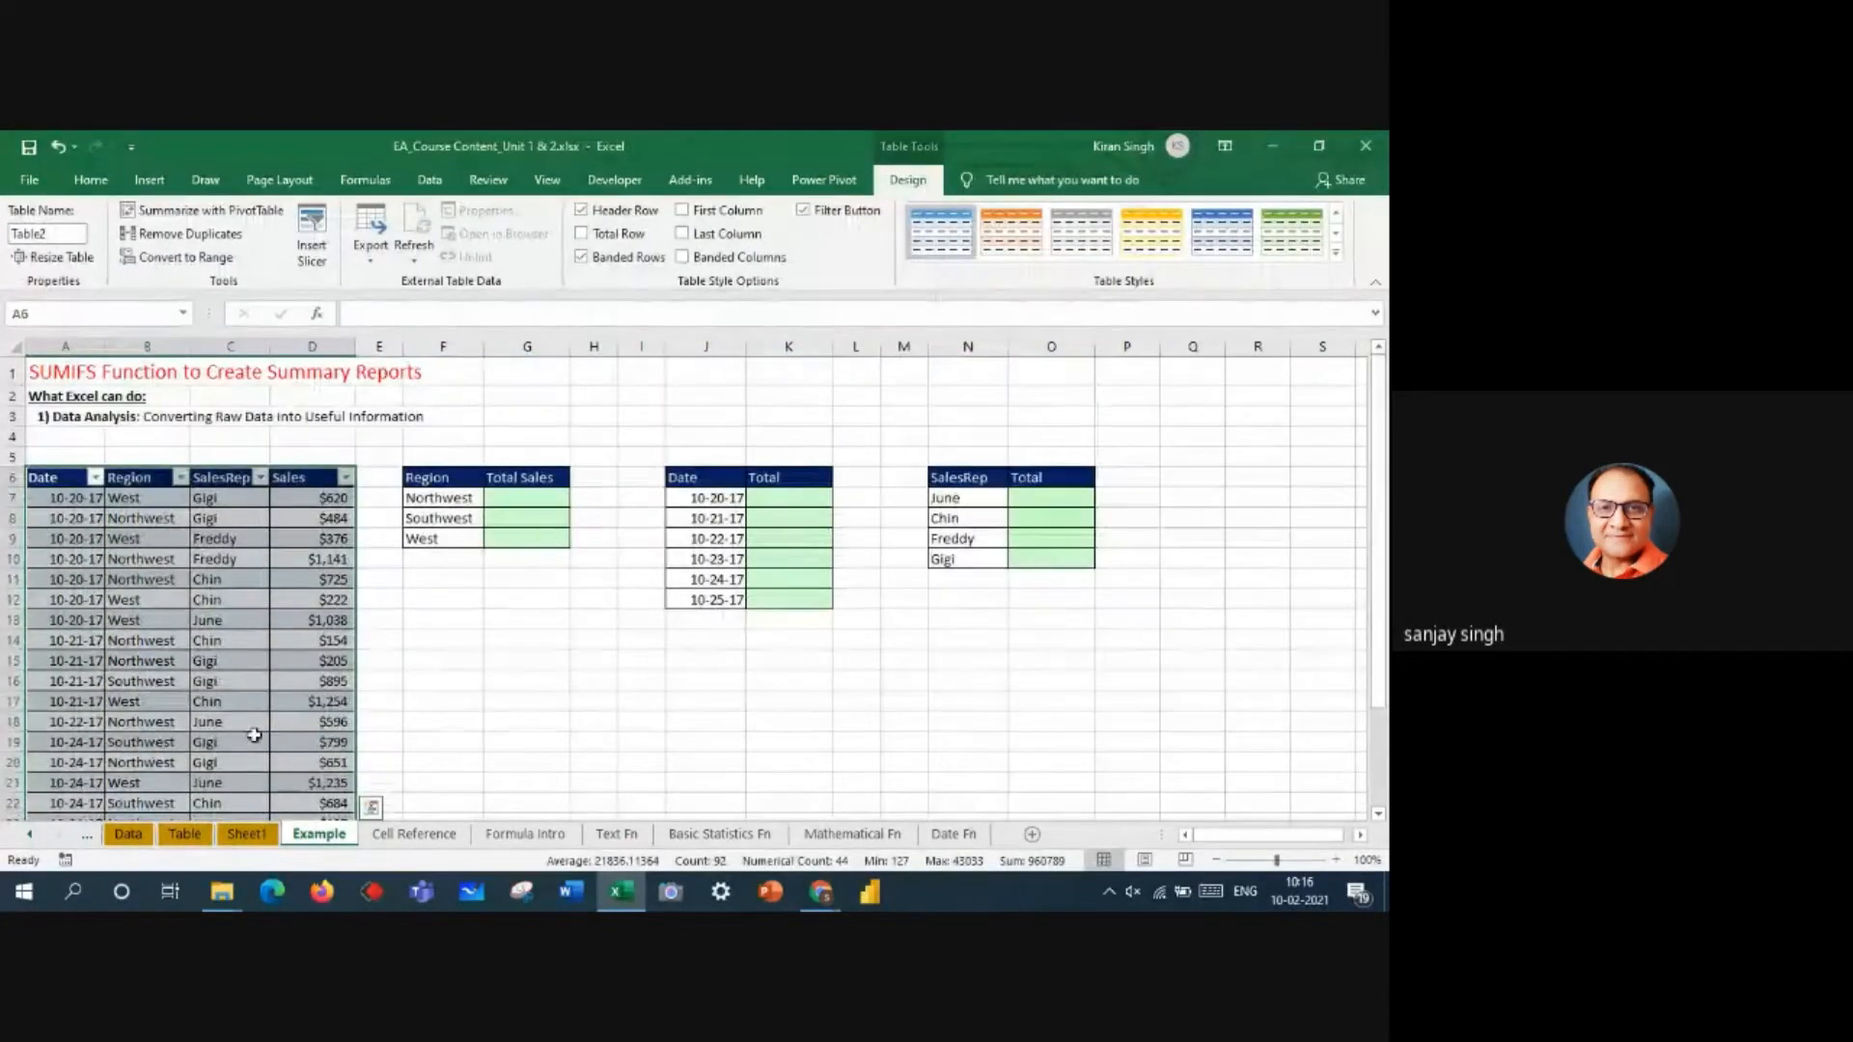
left_click(512, 619)
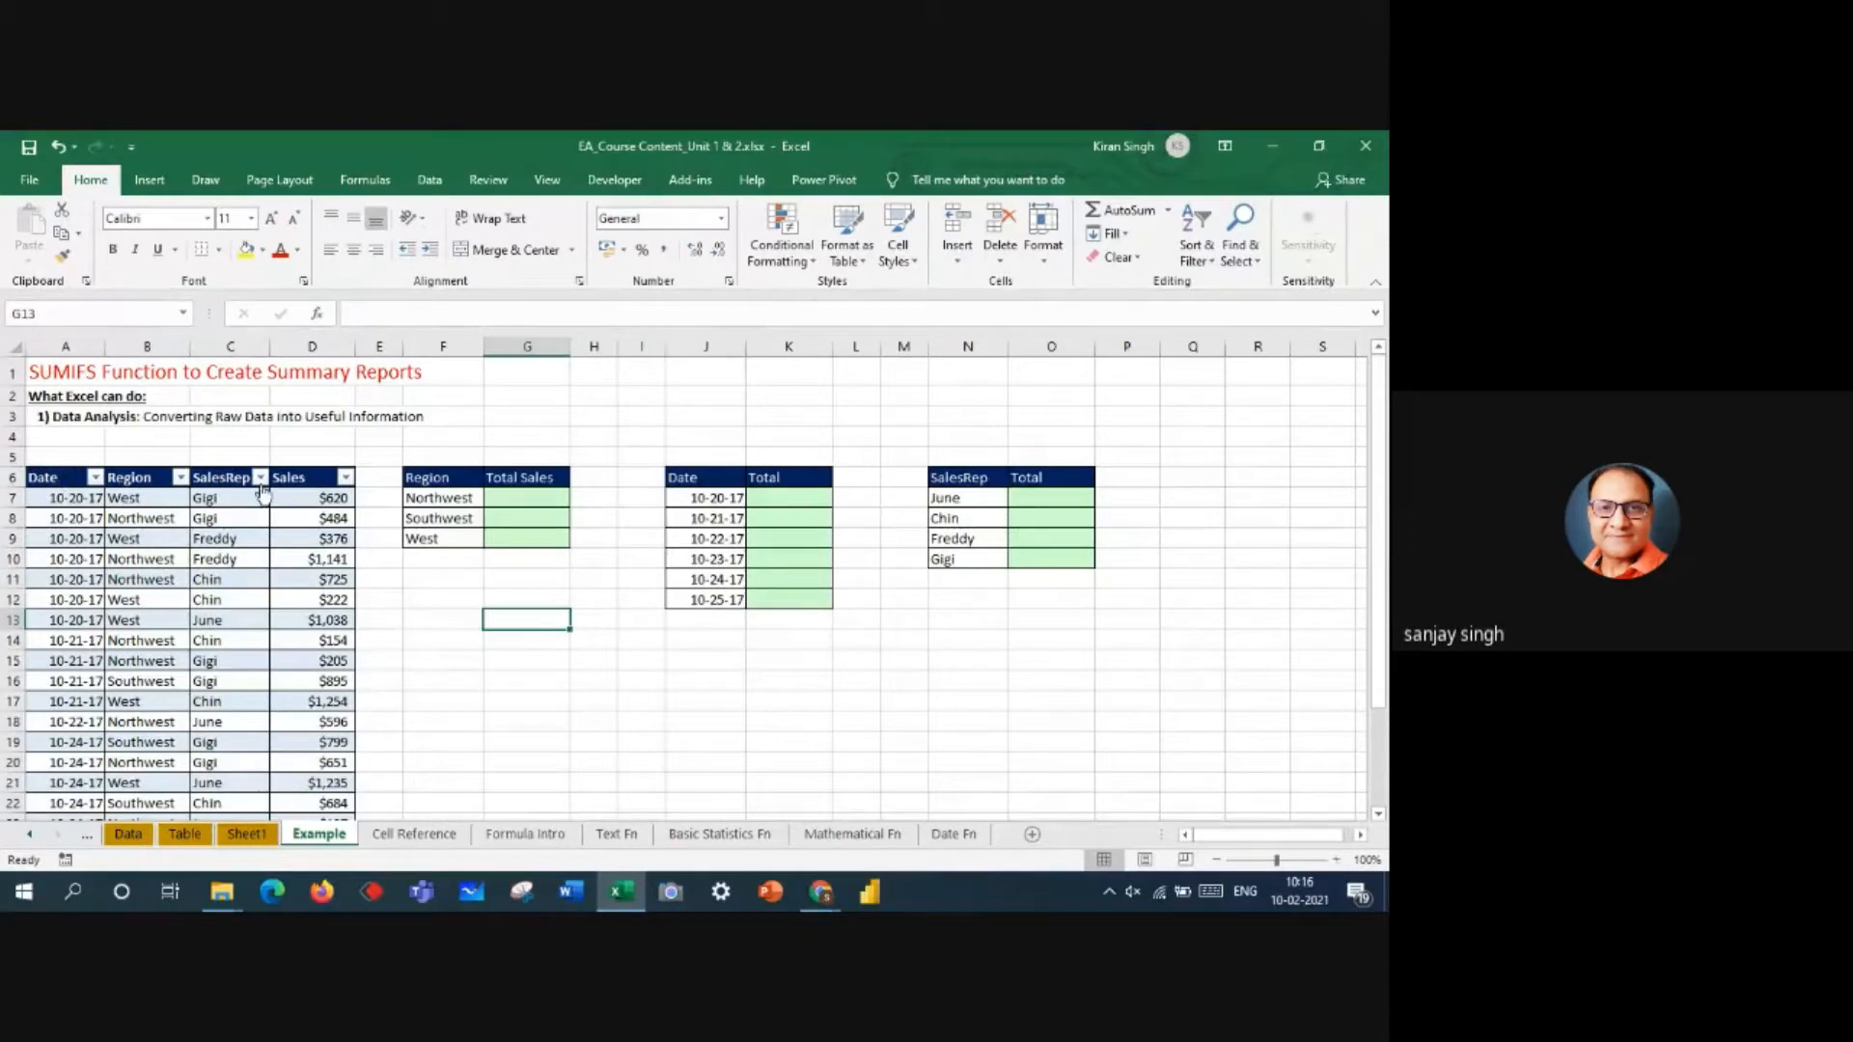
- Sort the sales table from A to Z by SalesRep, followed by Region from A to Z
left_click(260, 474)
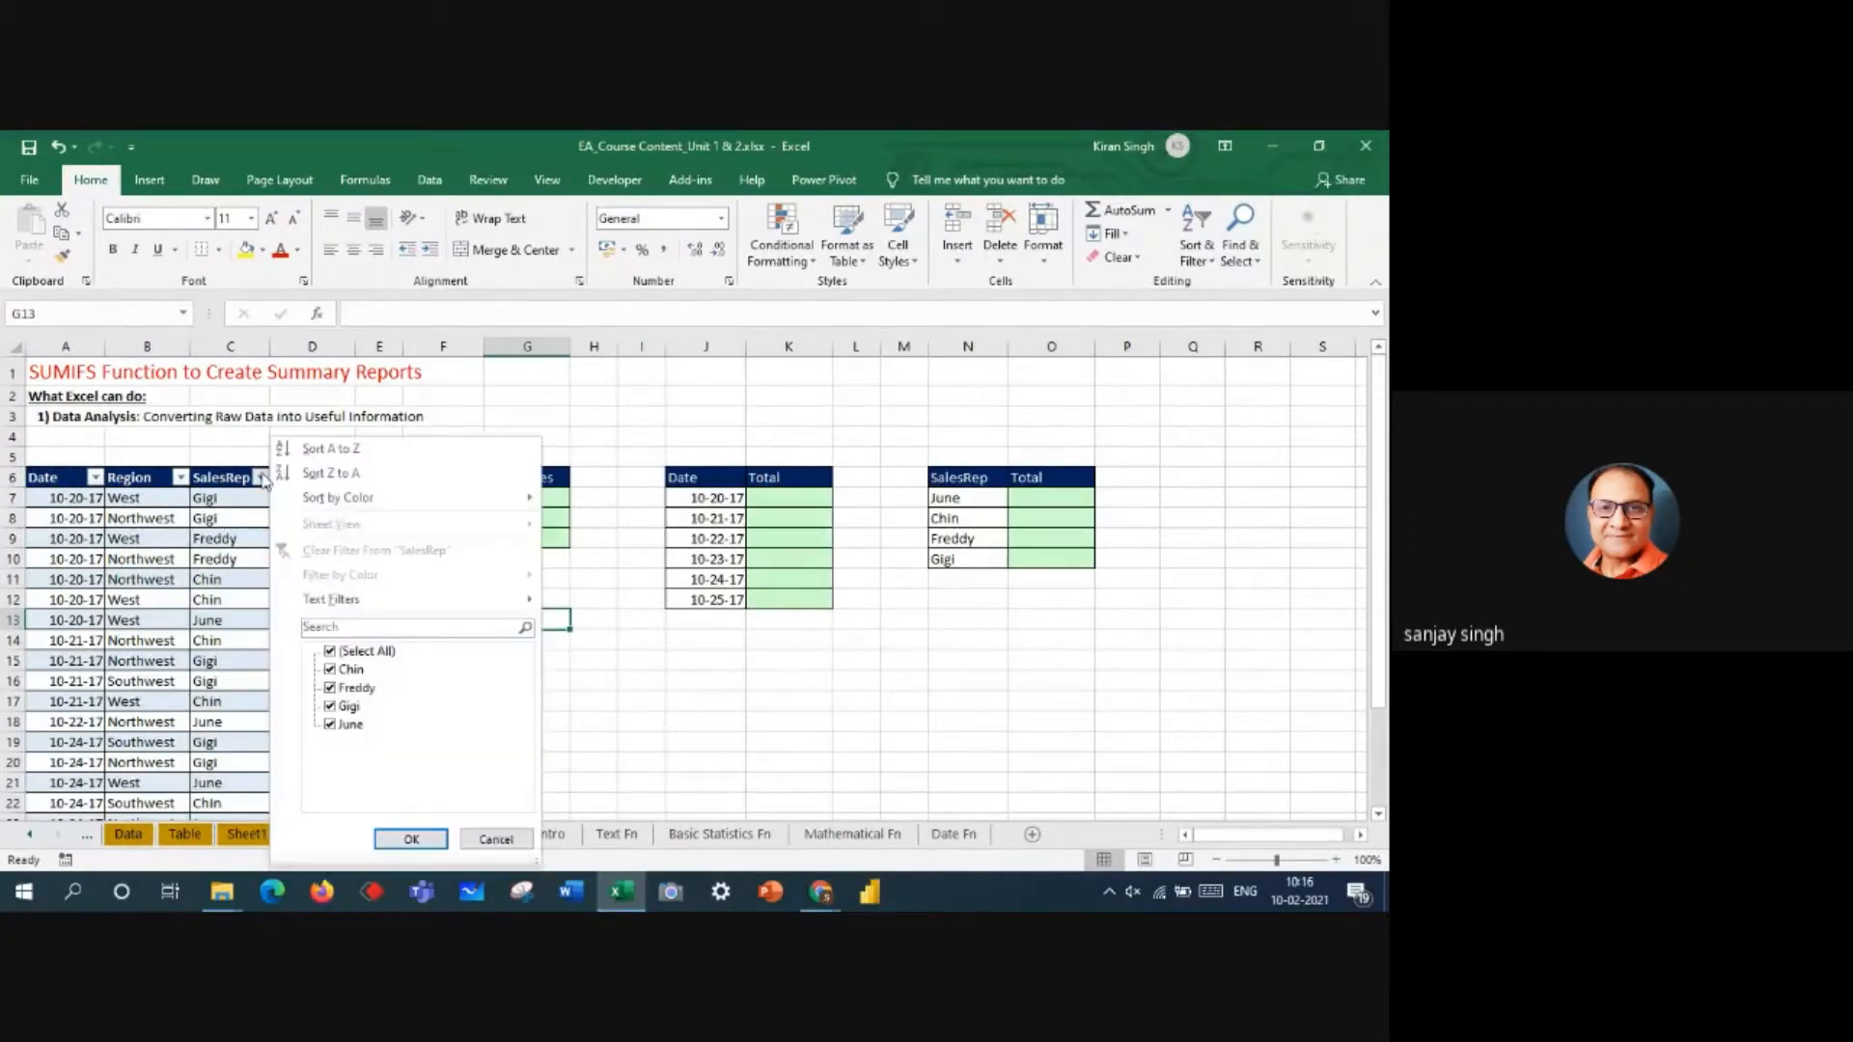
left_click(361, 458)
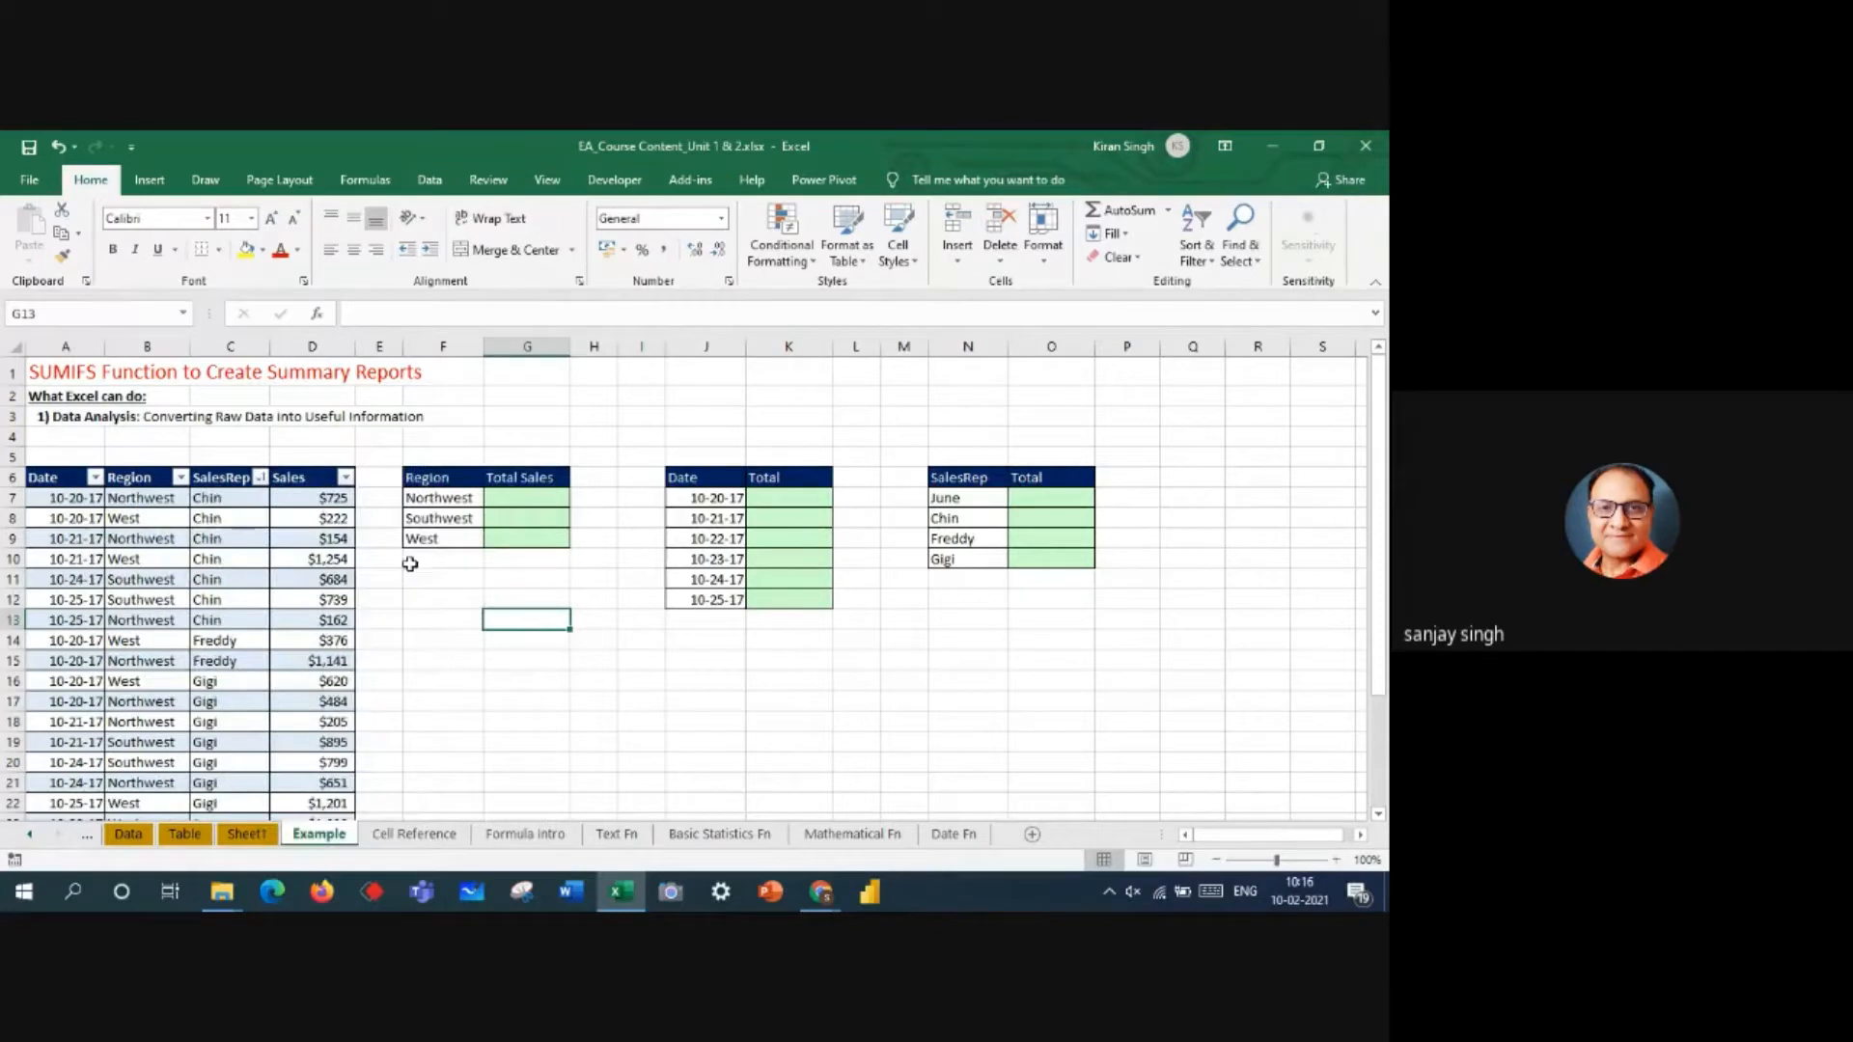
left_click(180, 477)
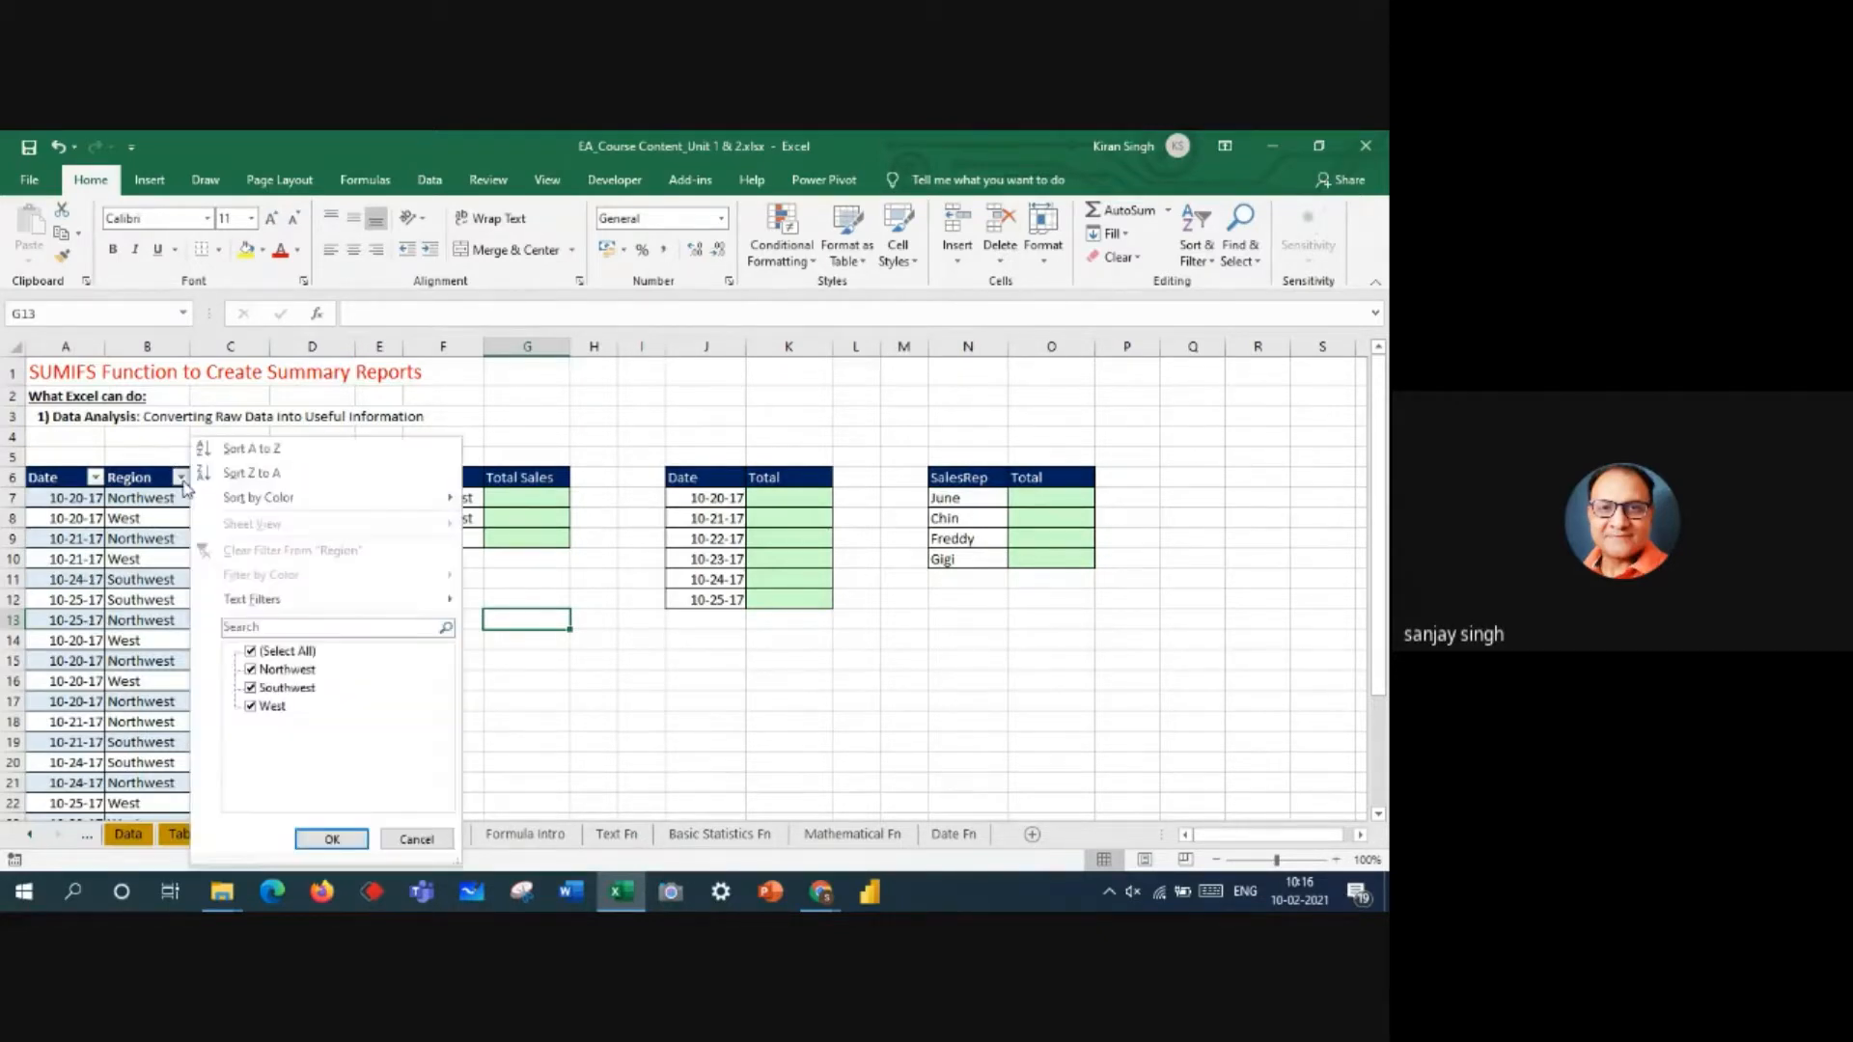
left_click(279, 447)
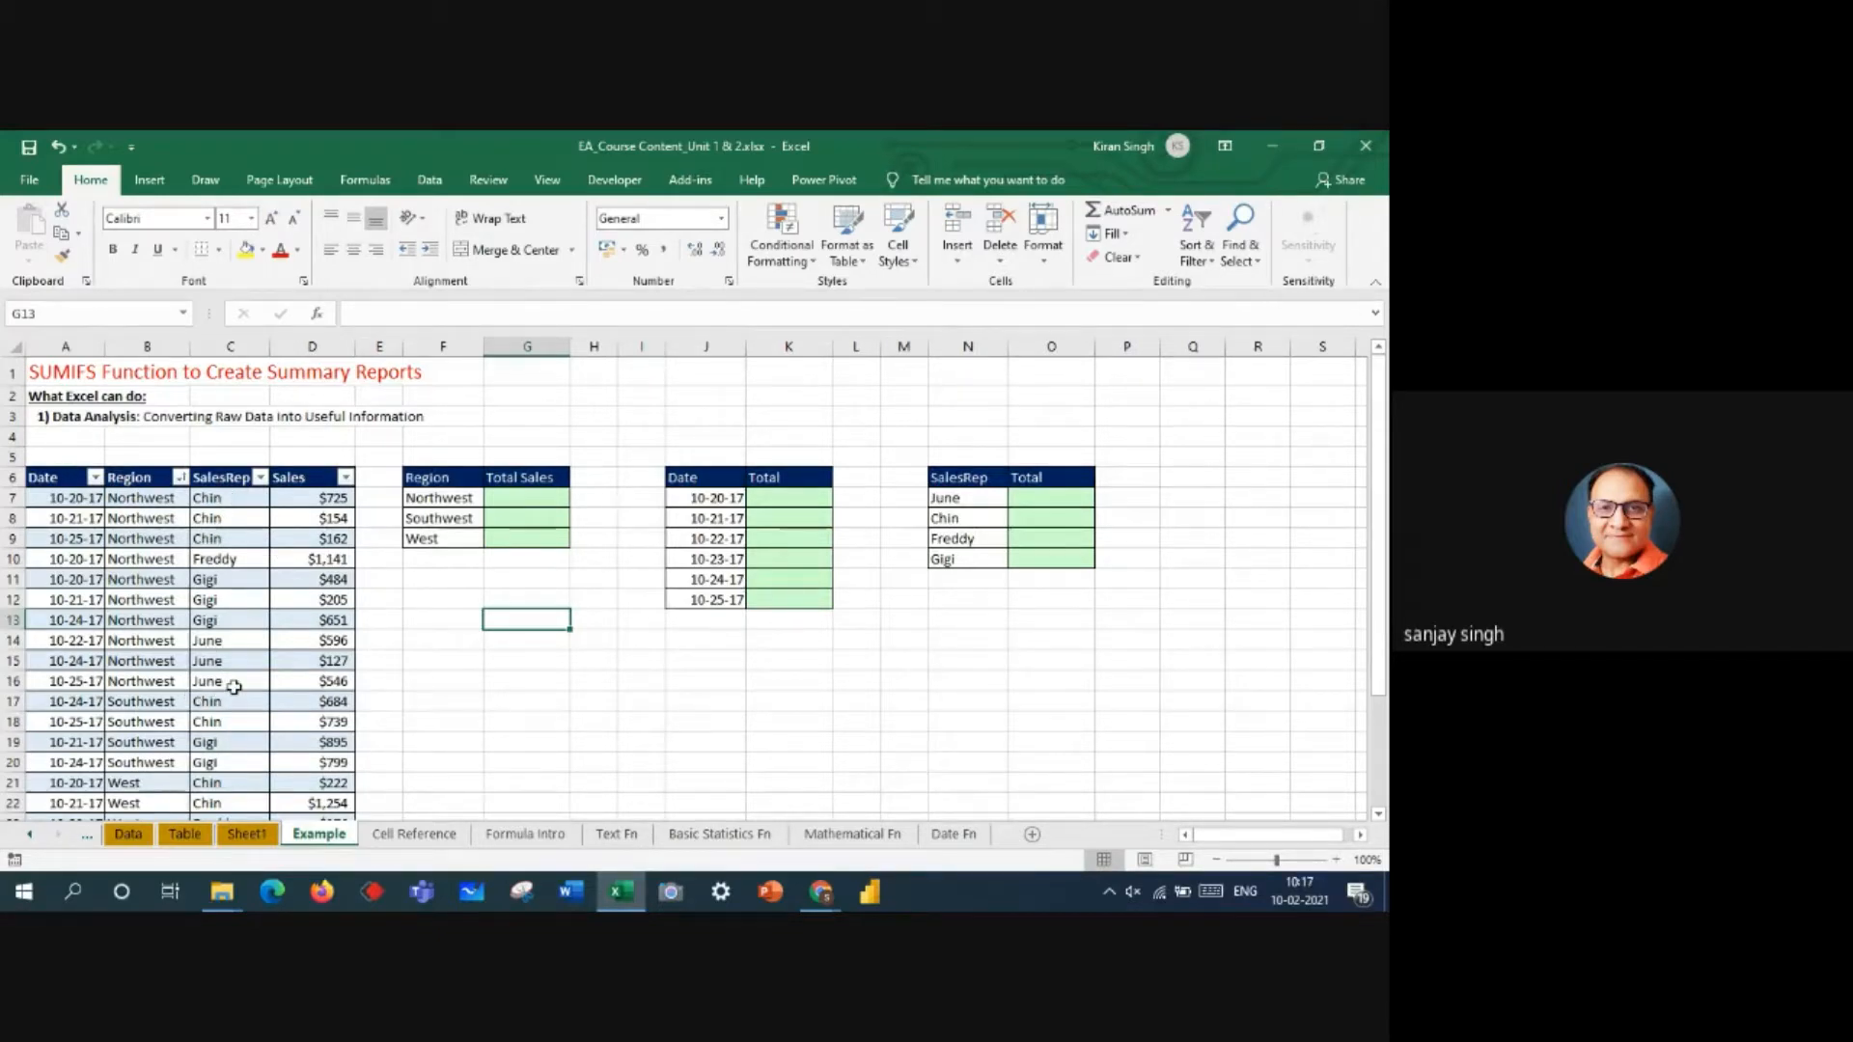
- Undo both the Region and SalesRep sorts to restore the table's original row order
key("ctrl+z")
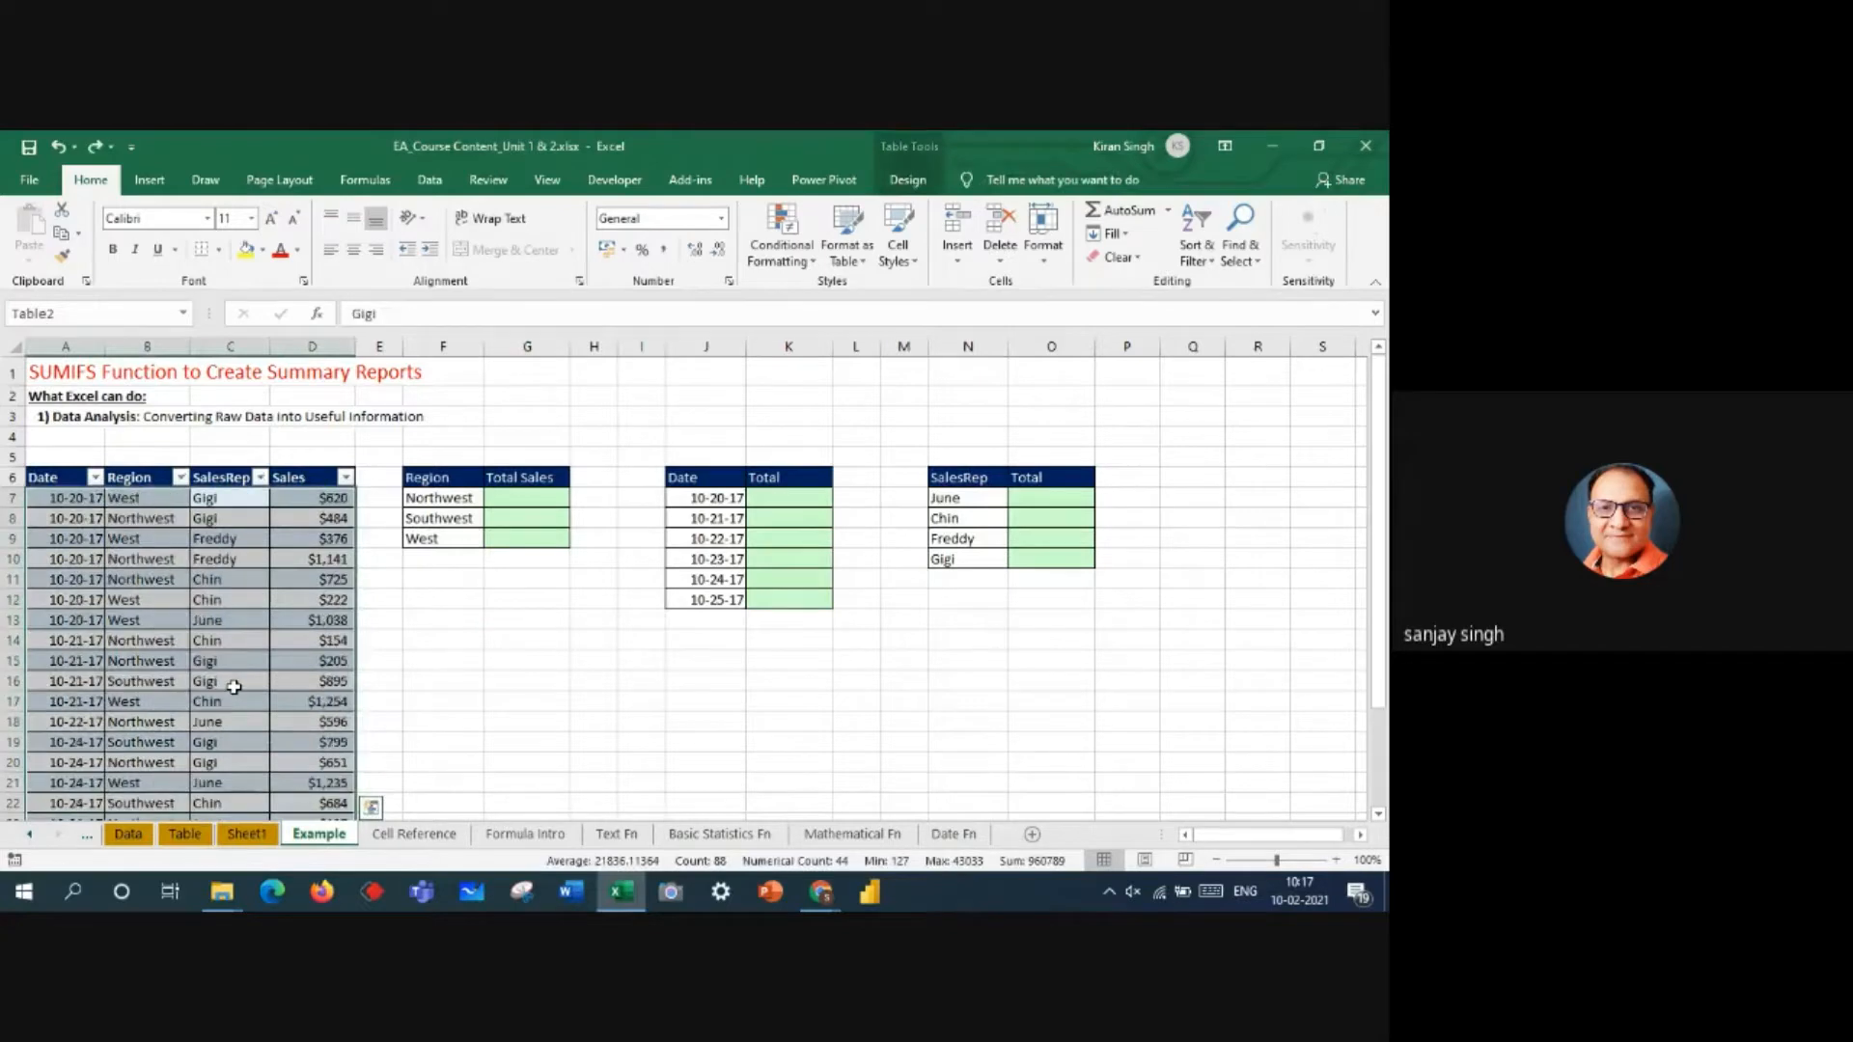
left_click(543, 656)
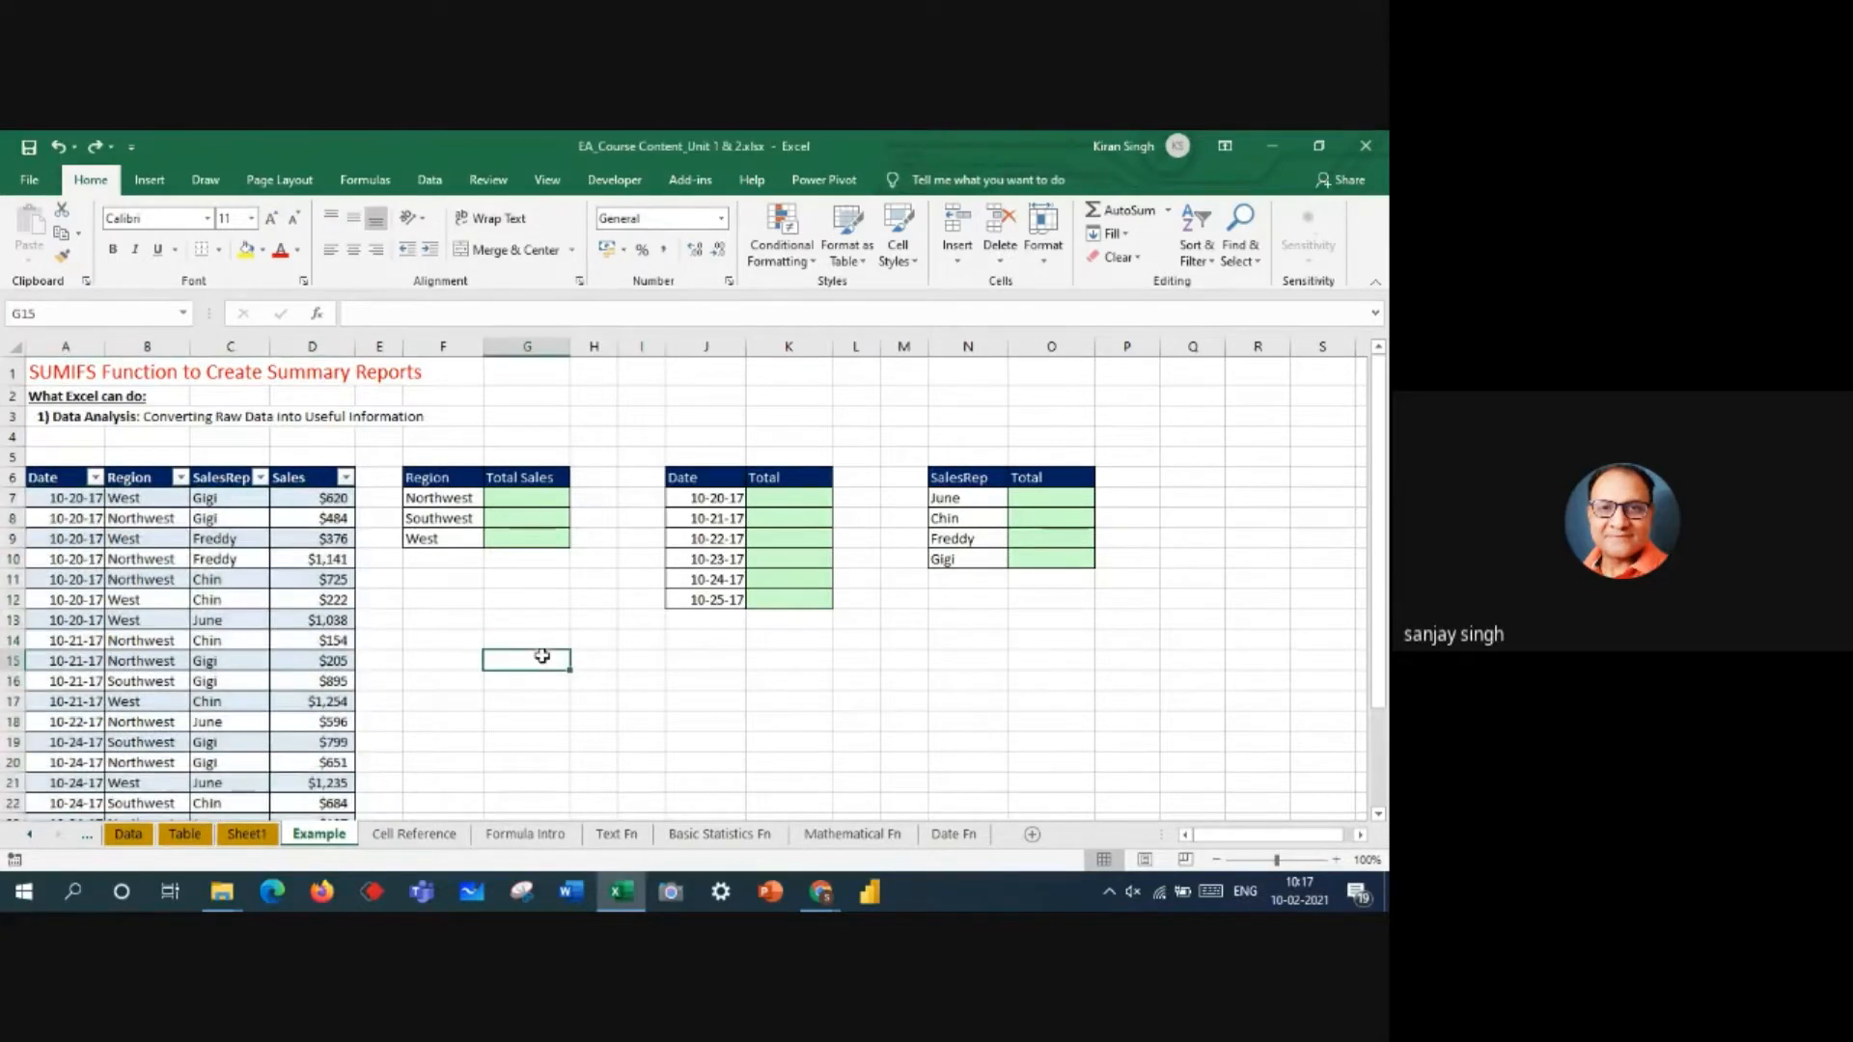
- Repeat the two A to Z sorts on the sales table, SalesRep first and Region second
left_click(260, 478)
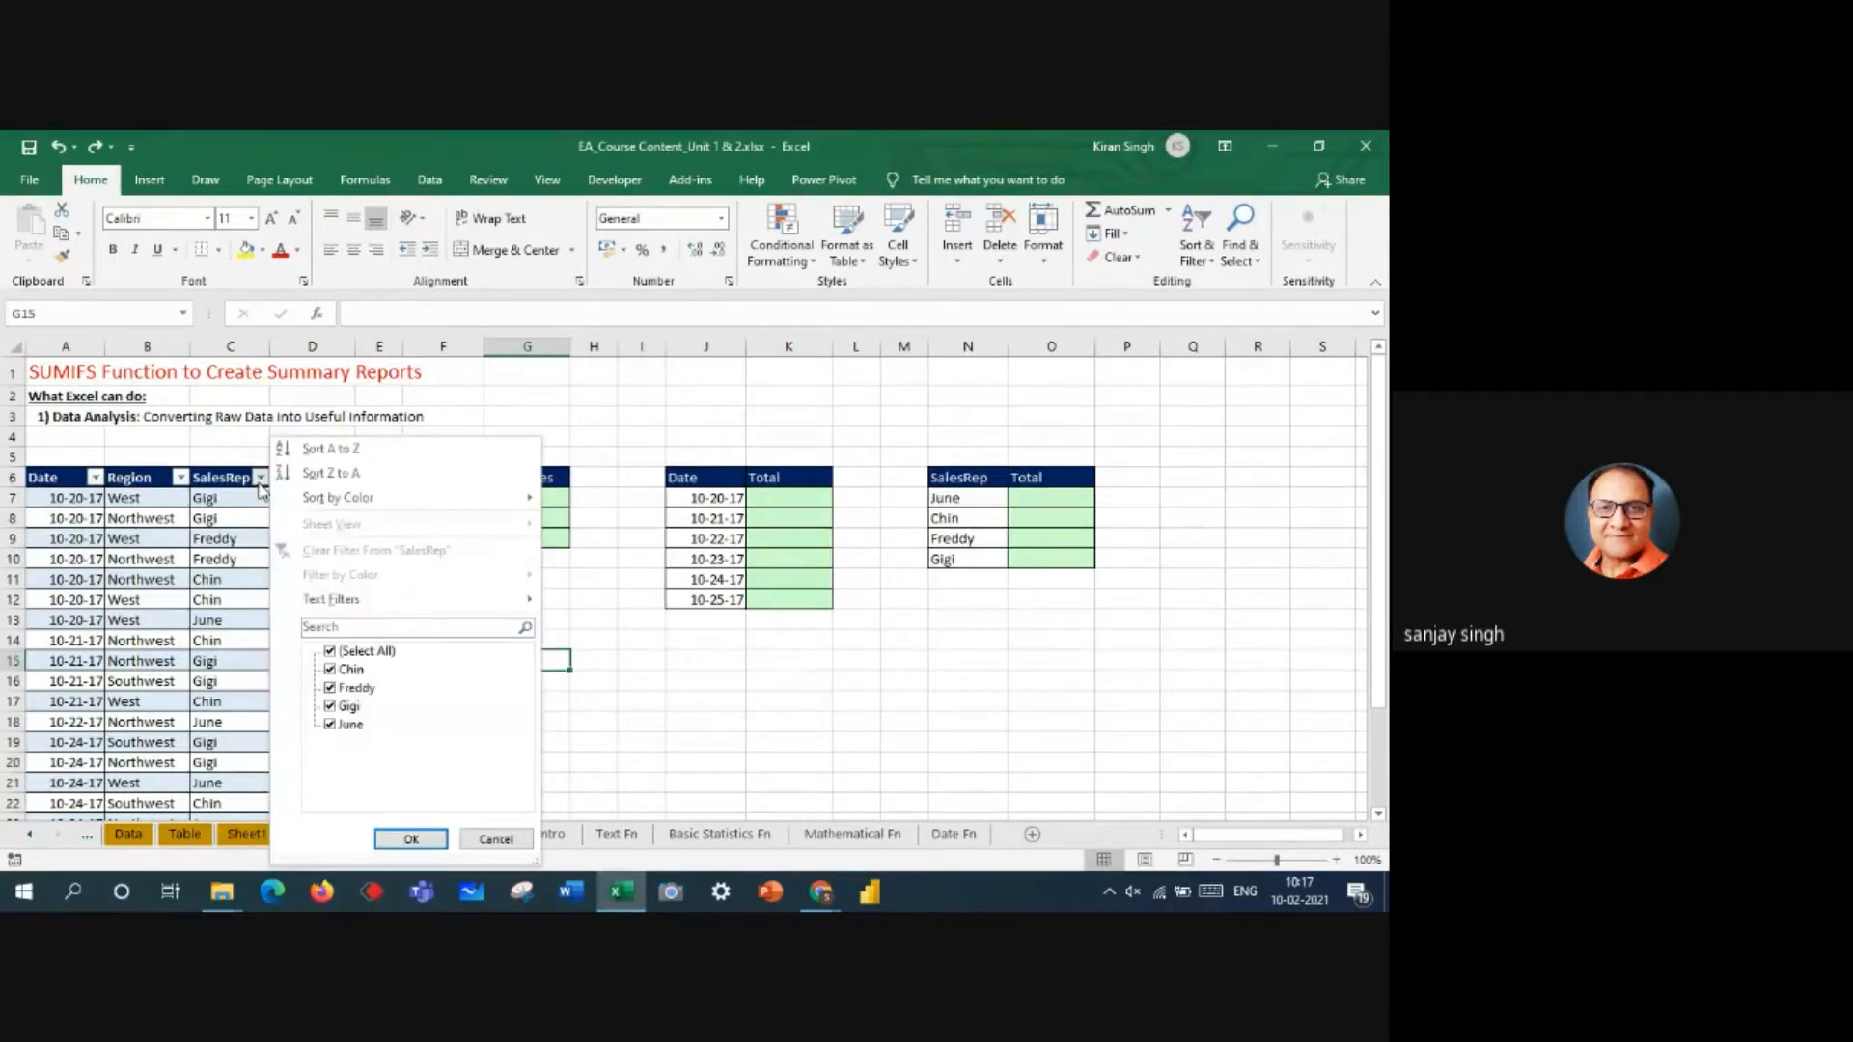
left_click(323, 449)
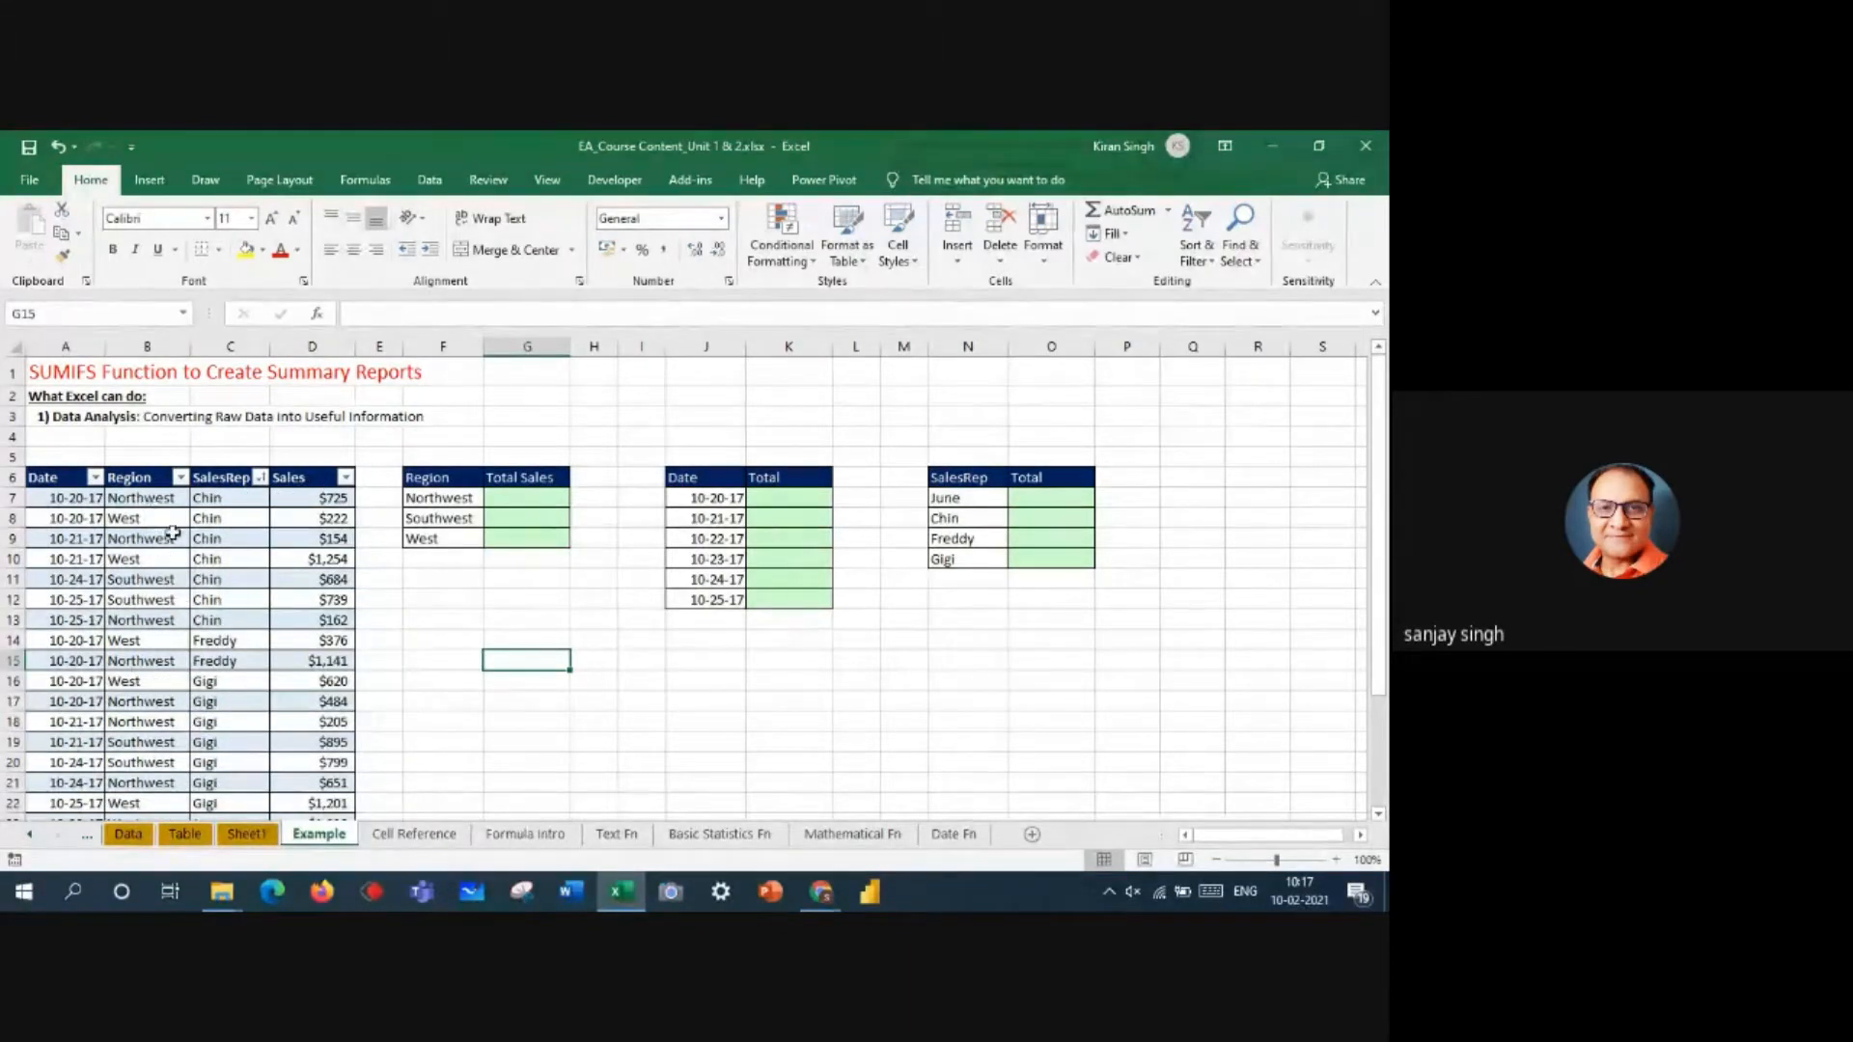
left_click(181, 477)
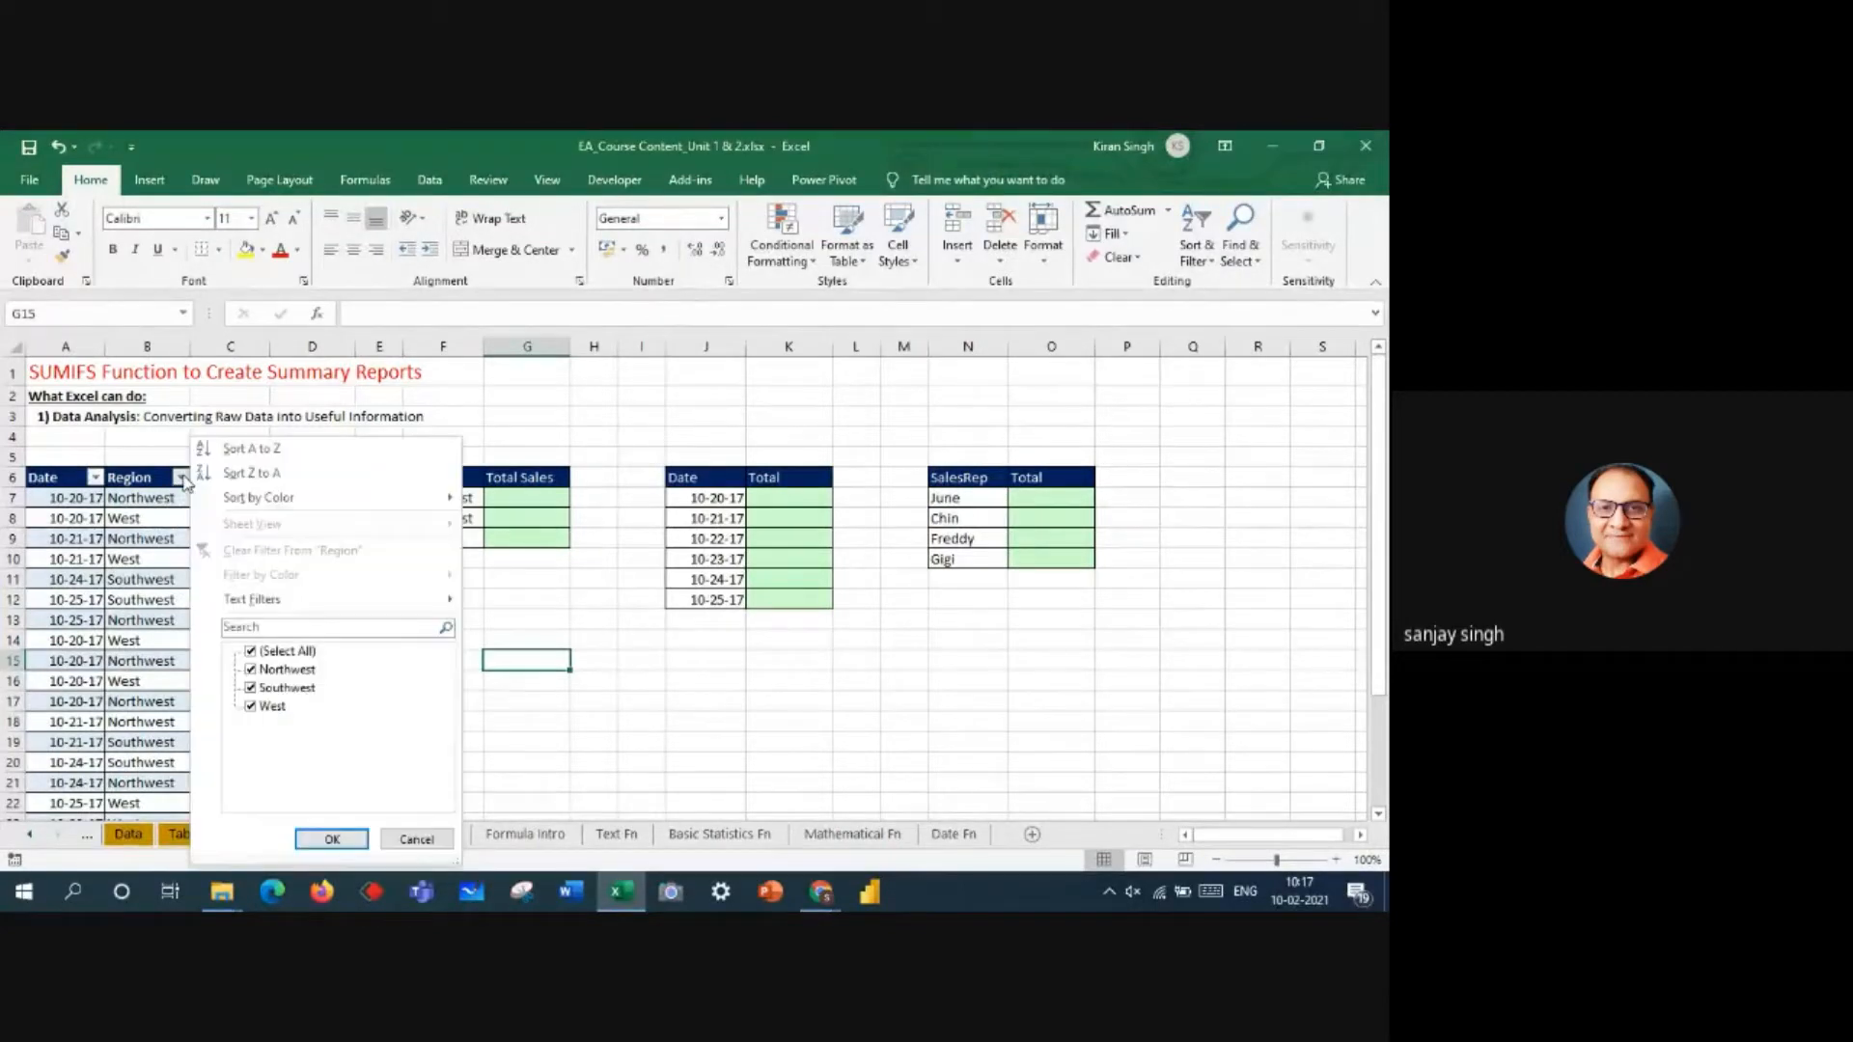
left_click(248, 450)
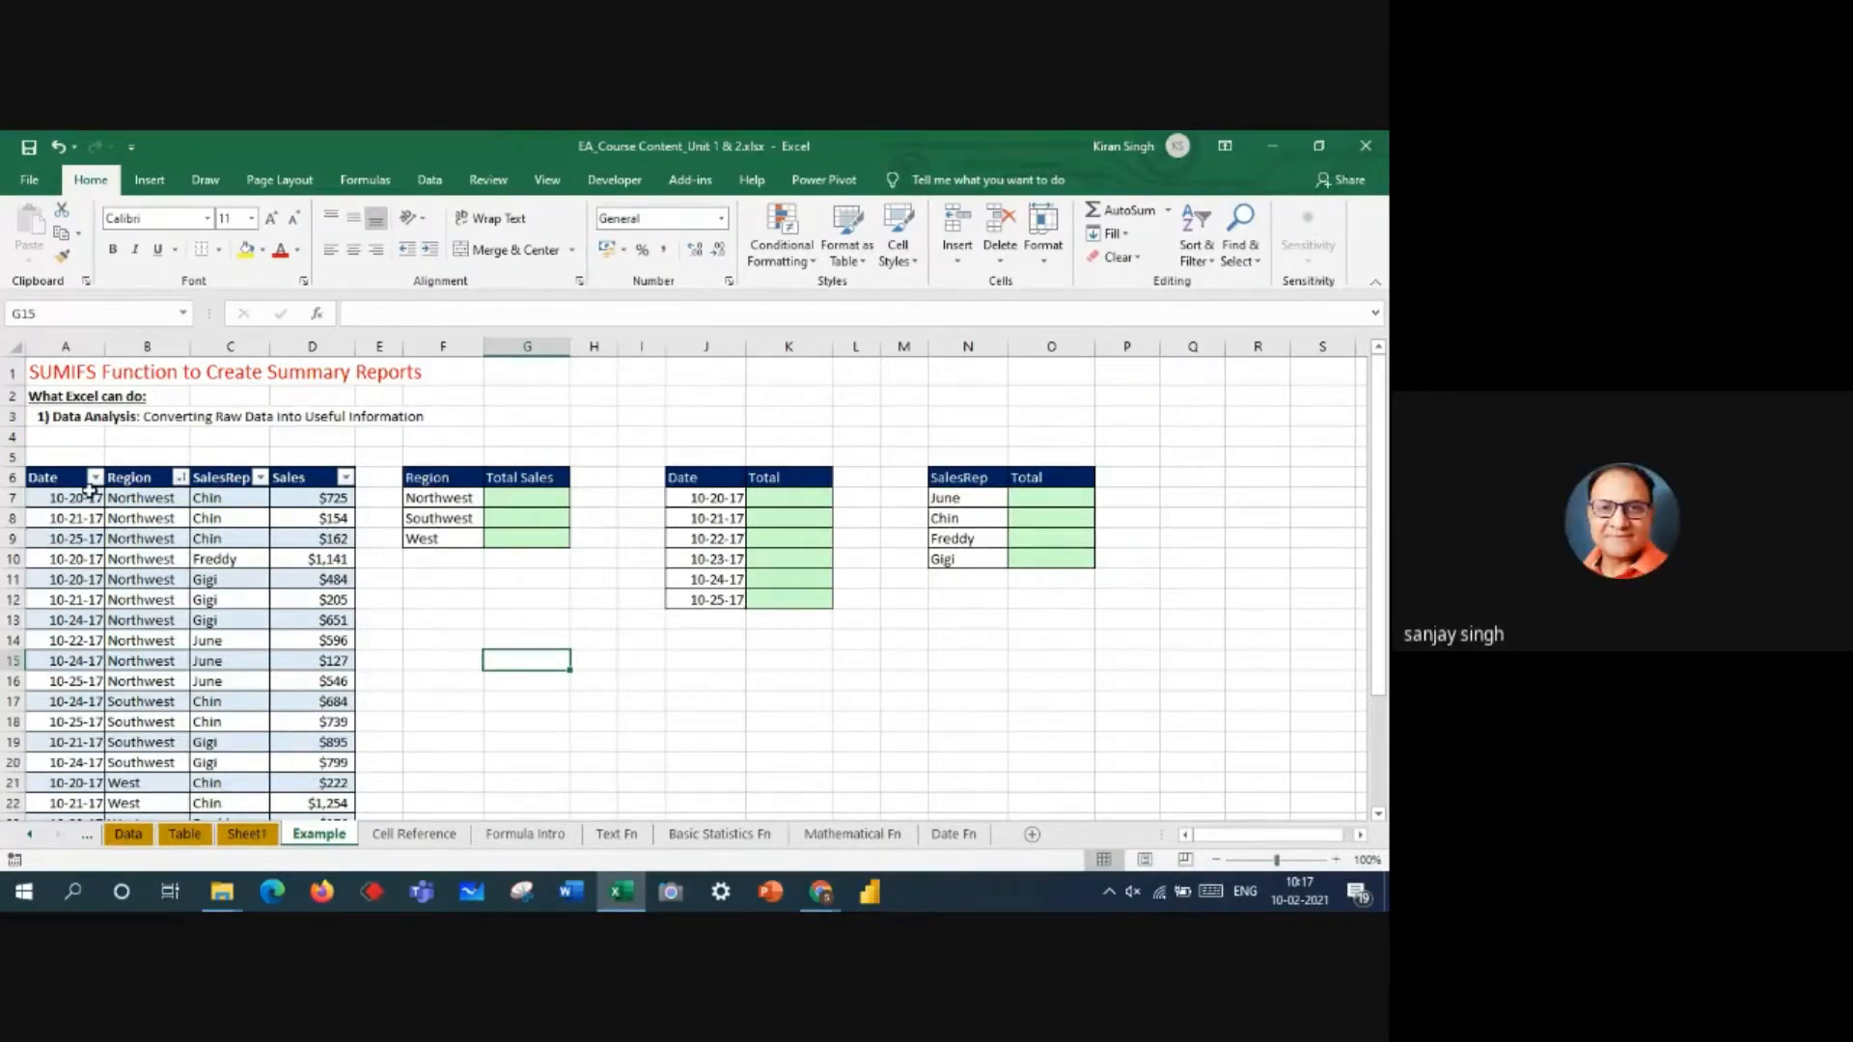
- Undo the repeated SalesRep and Region sorts on the sales table
key("ctrl+z")
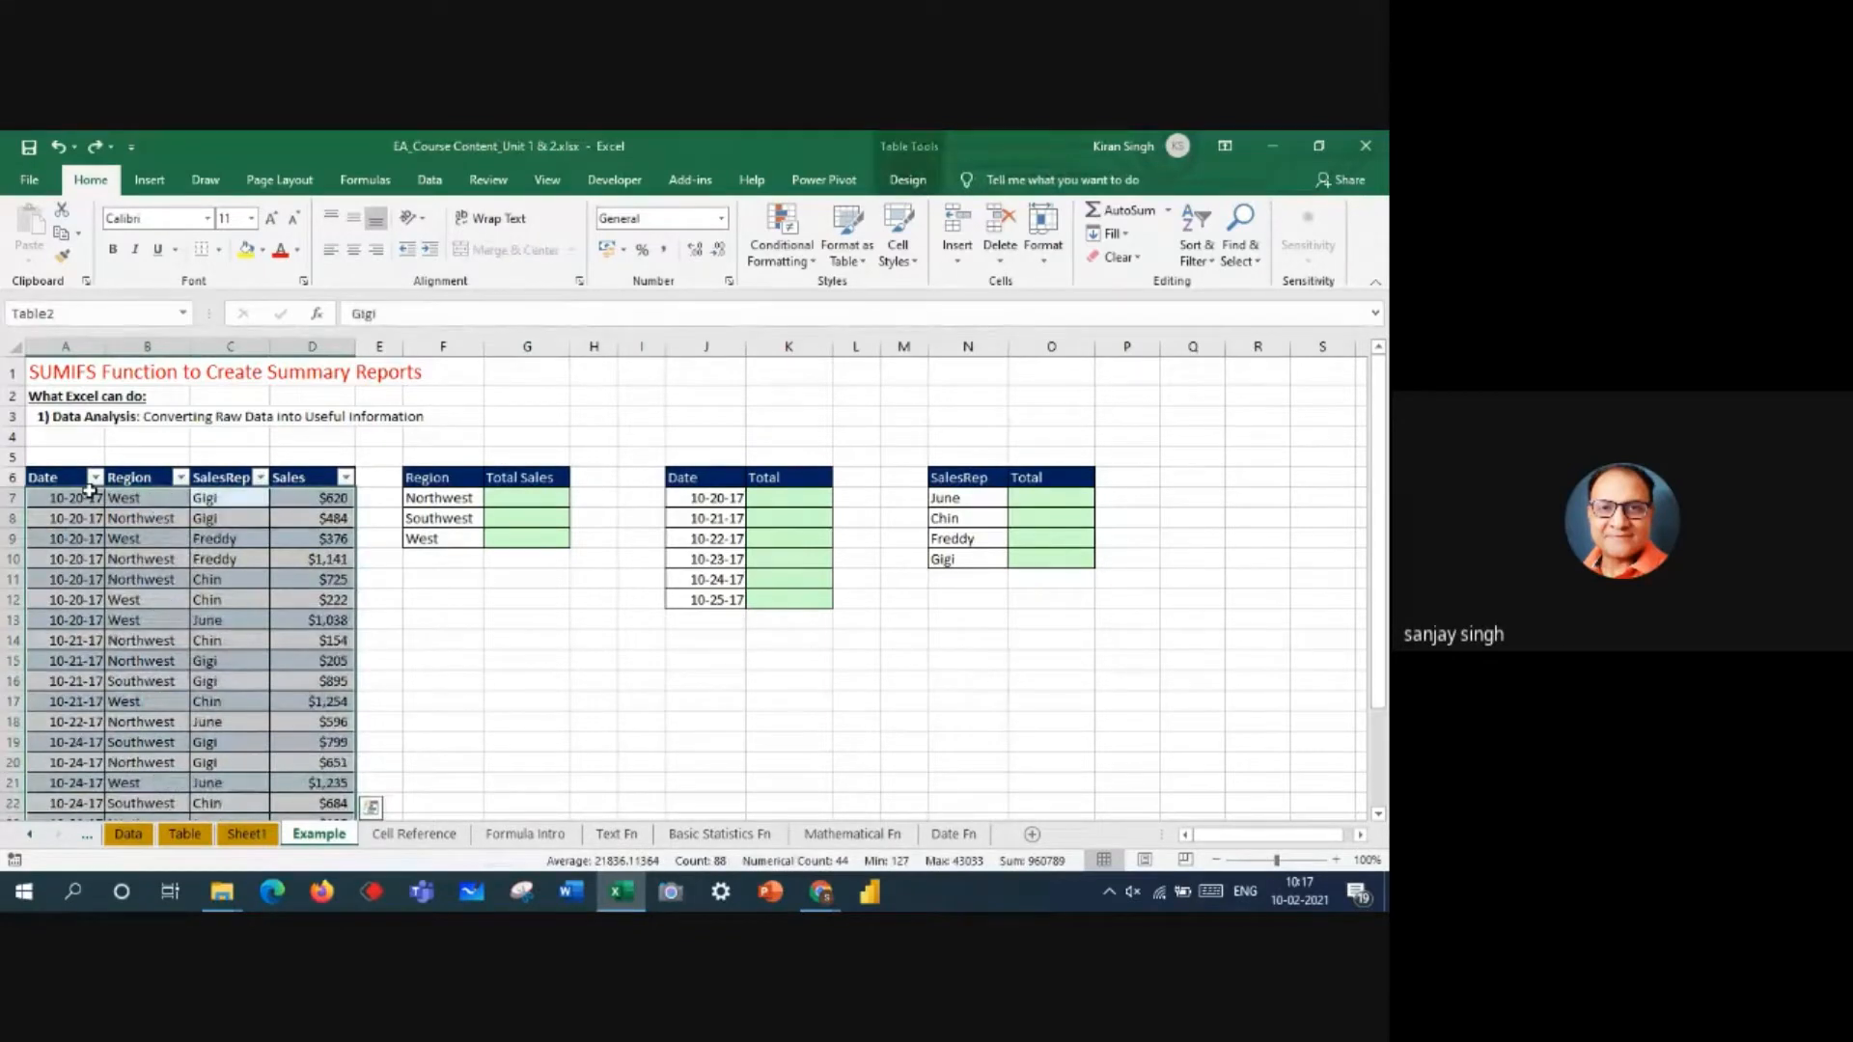
left_click(509, 668)
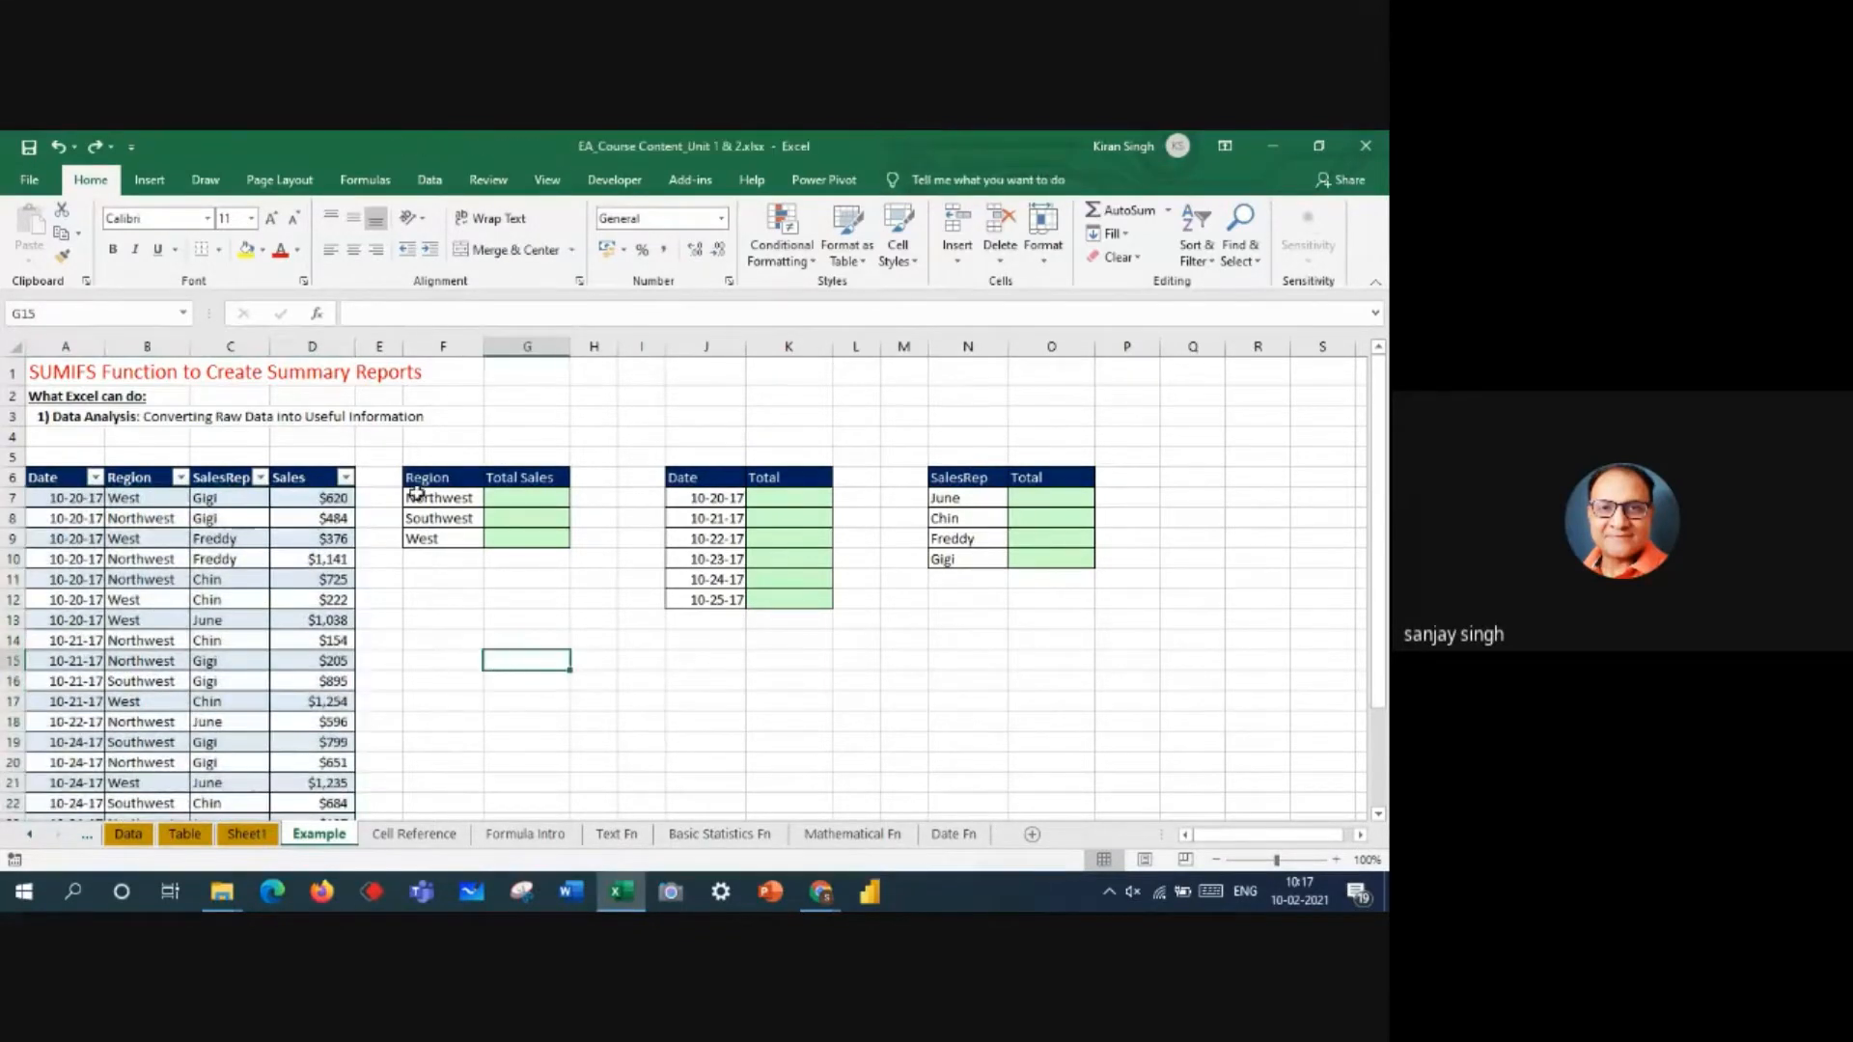
- Examine the entries of the SalesRep and Region columns by highlighting them in the sales table
left_click_drag(238, 478, 207, 703)
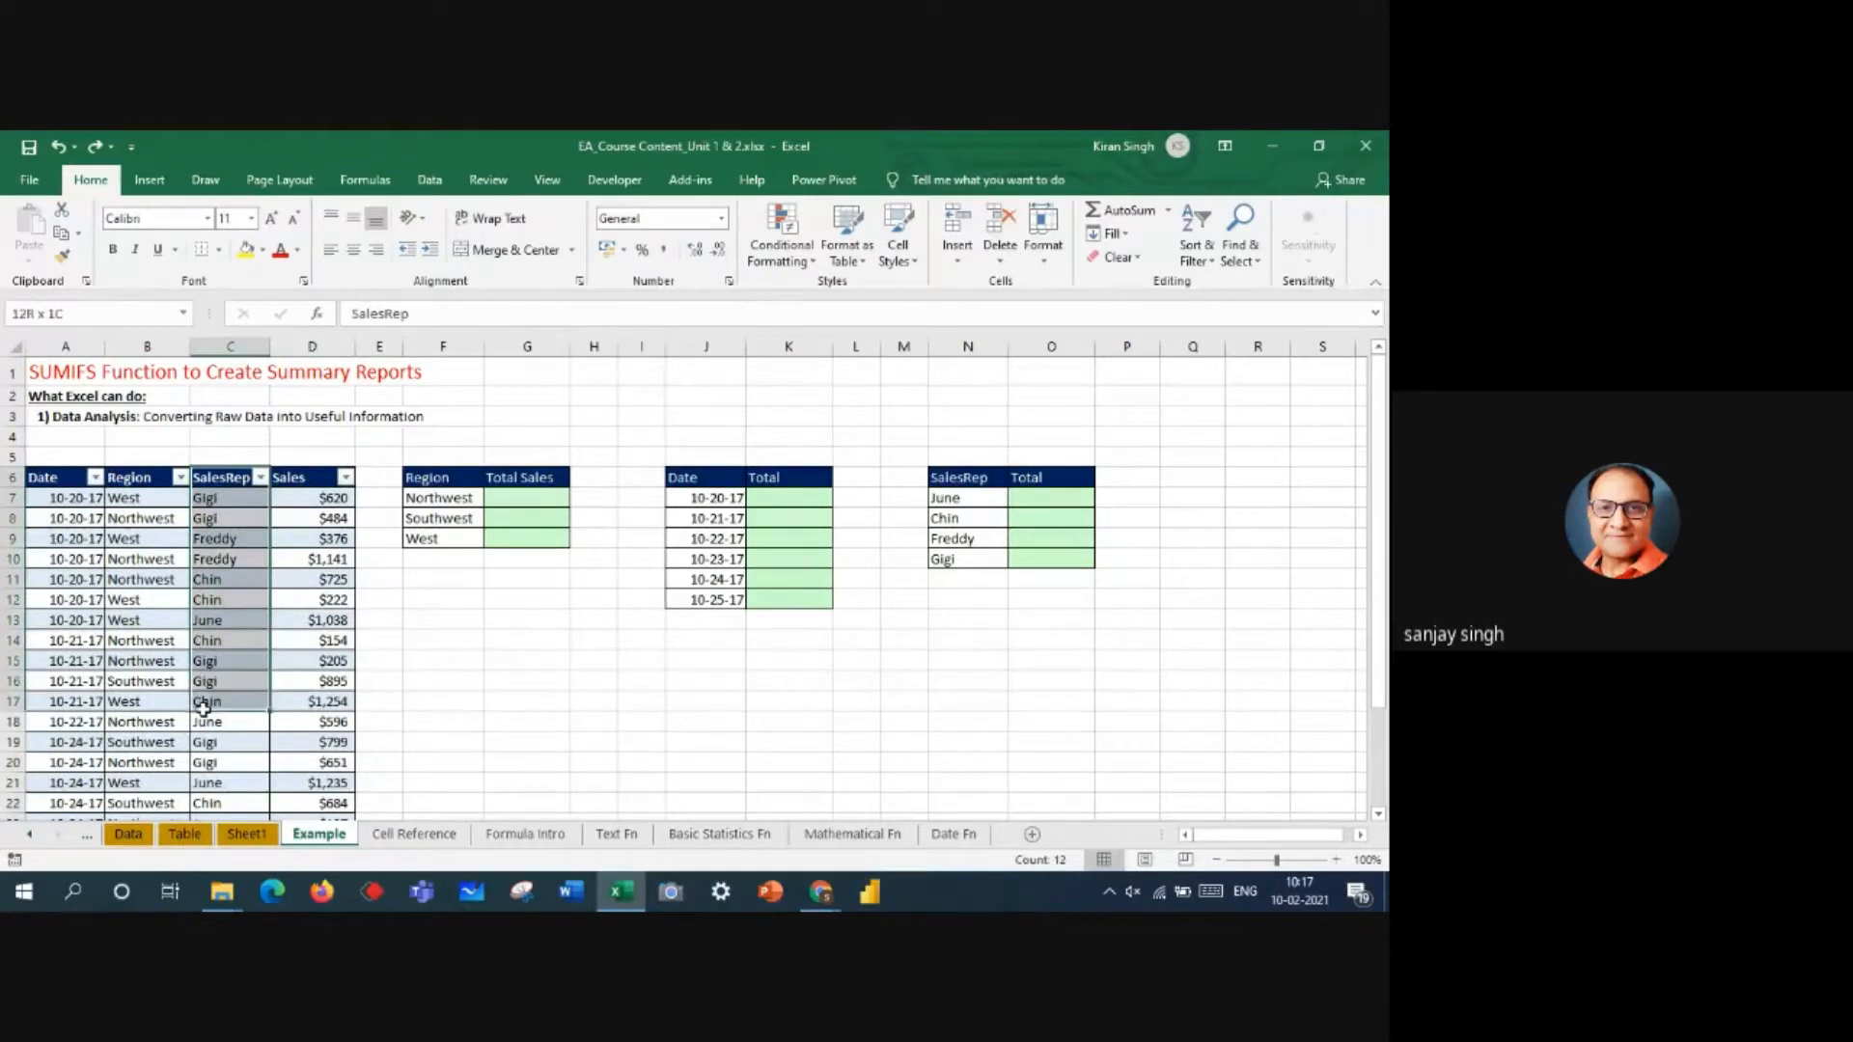
left_click_drag(135, 481, 117, 712)
left_click(542, 623)
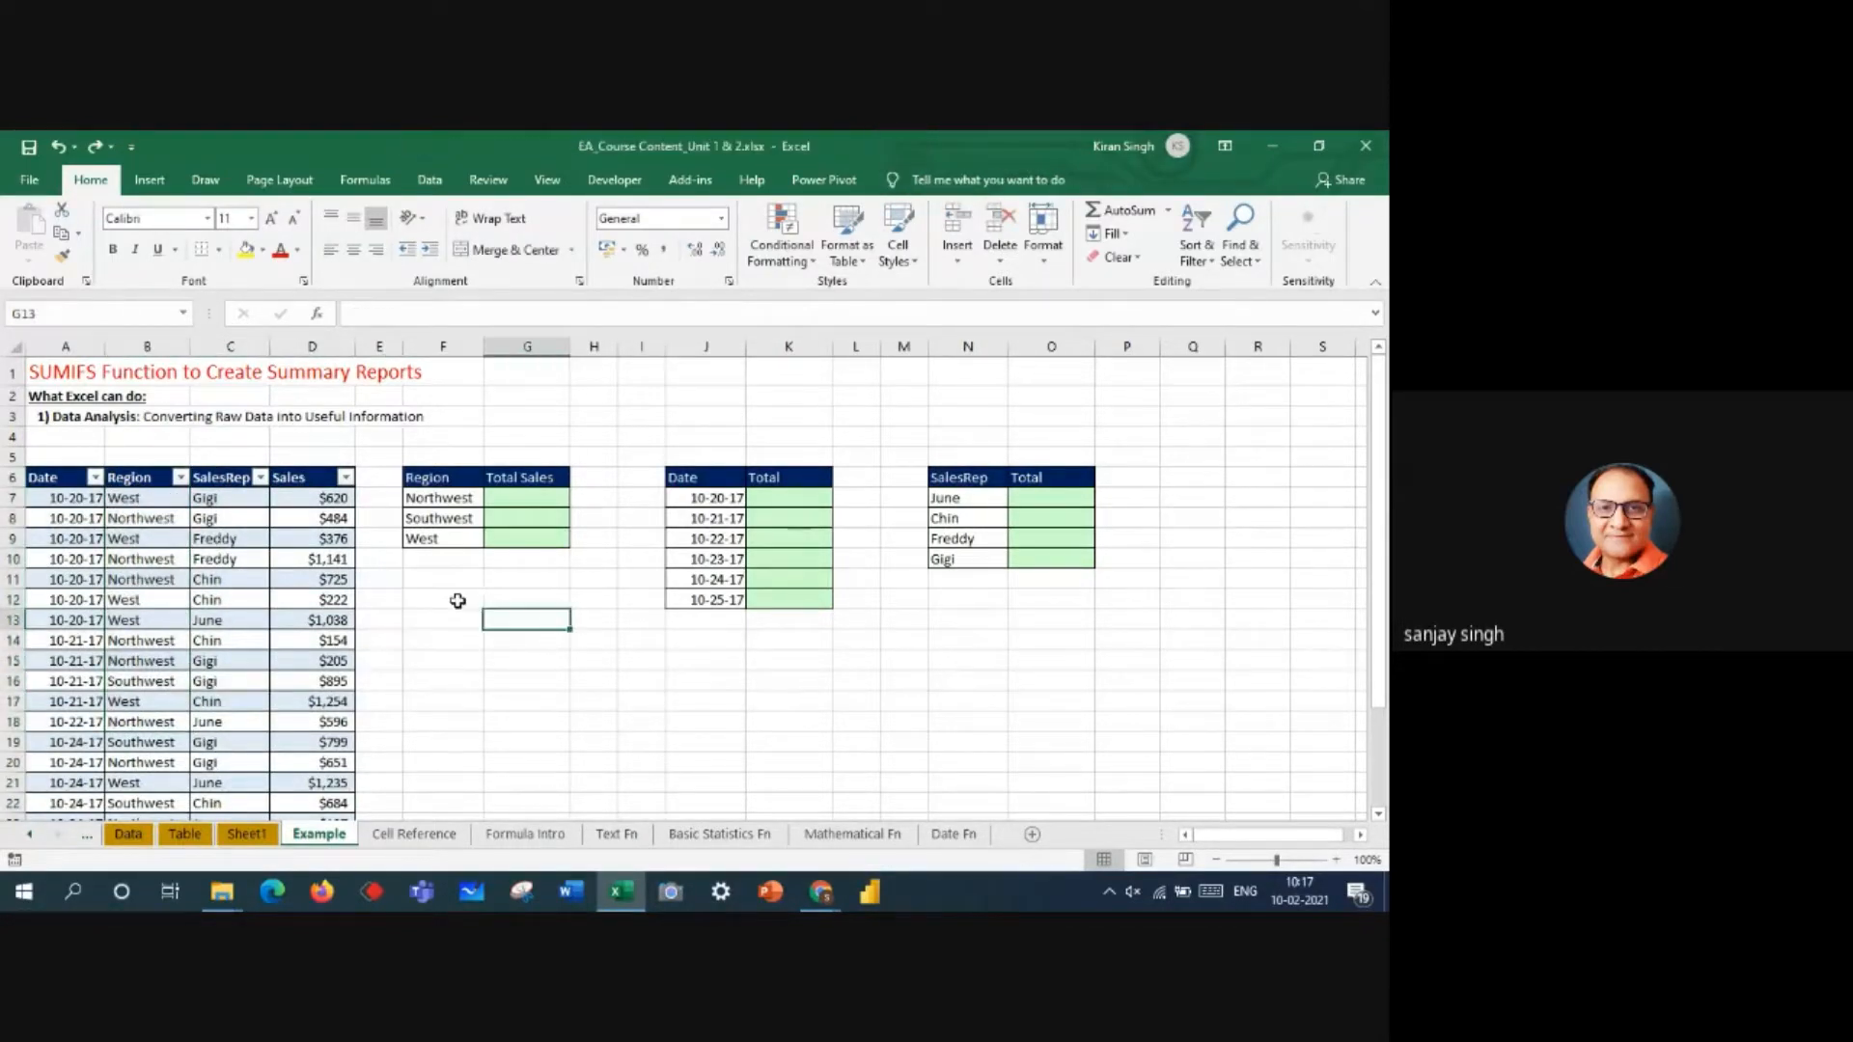
left_click_drag(132, 498, 123, 783)
left_click_drag(247, 497, 228, 731)
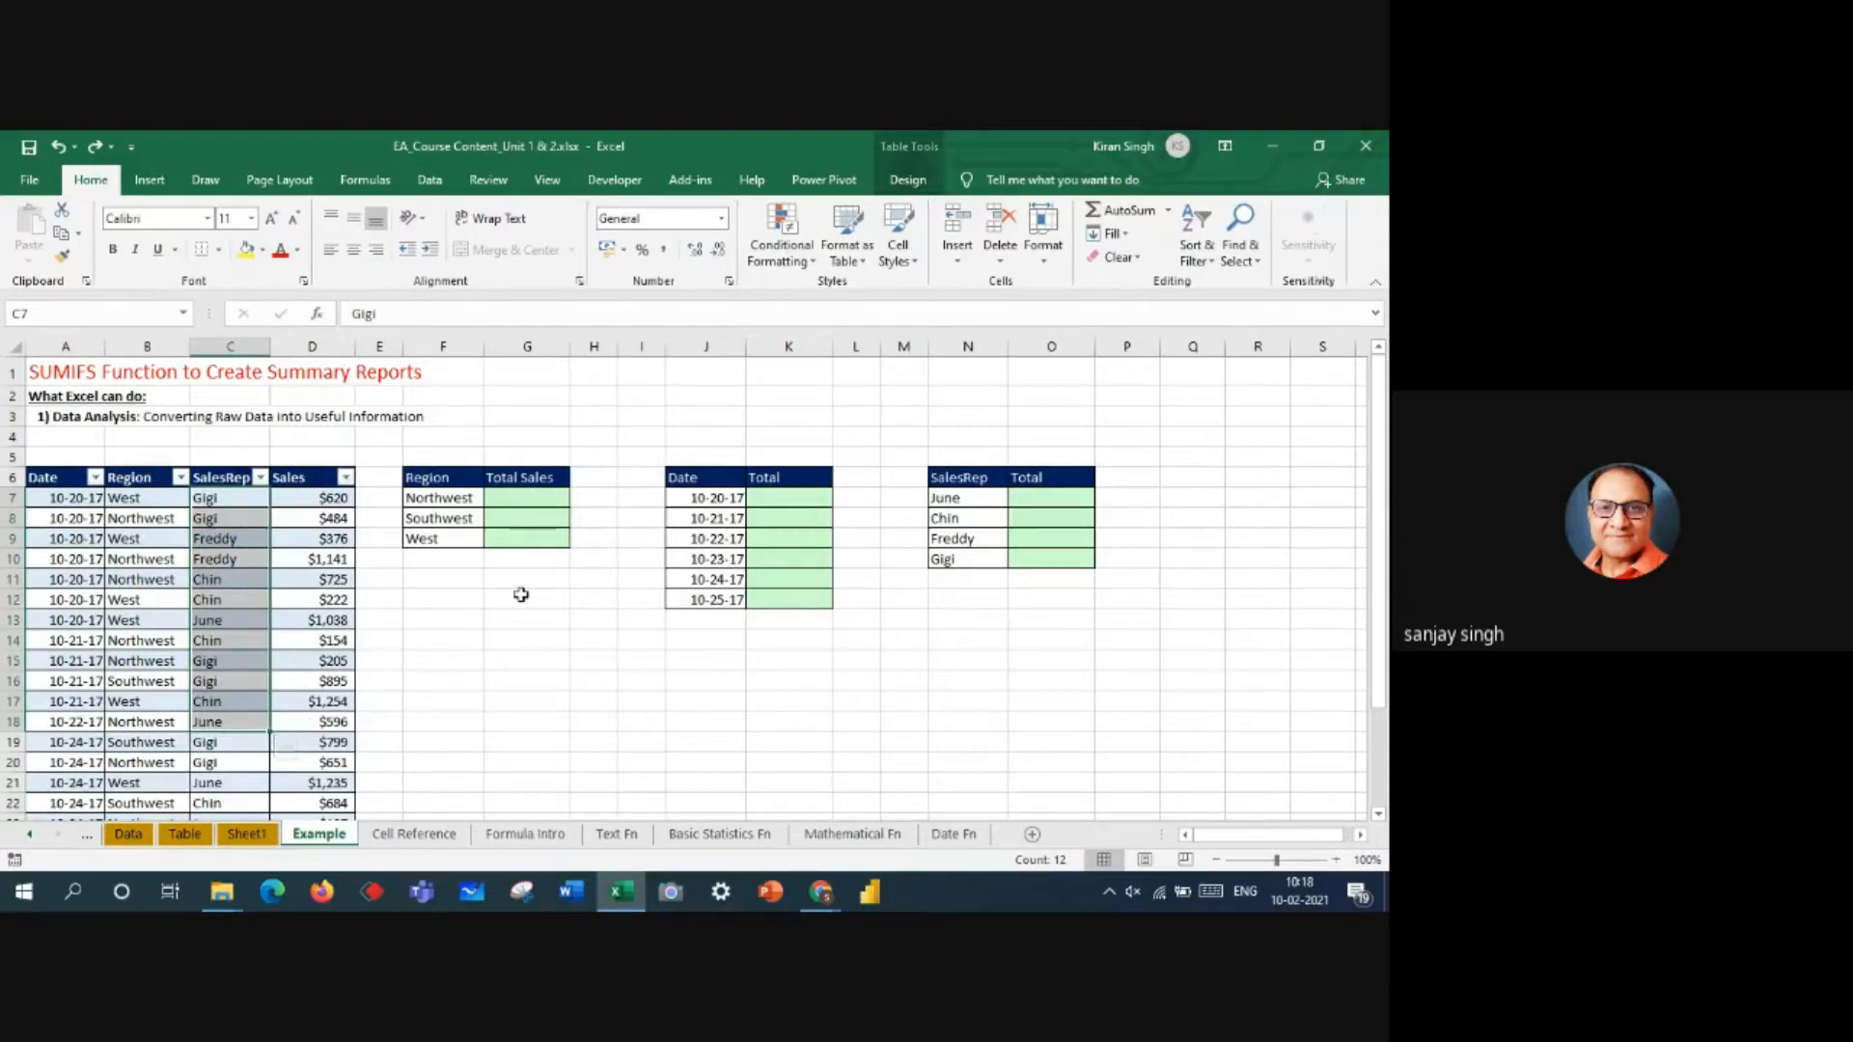
left_click(433, 606)
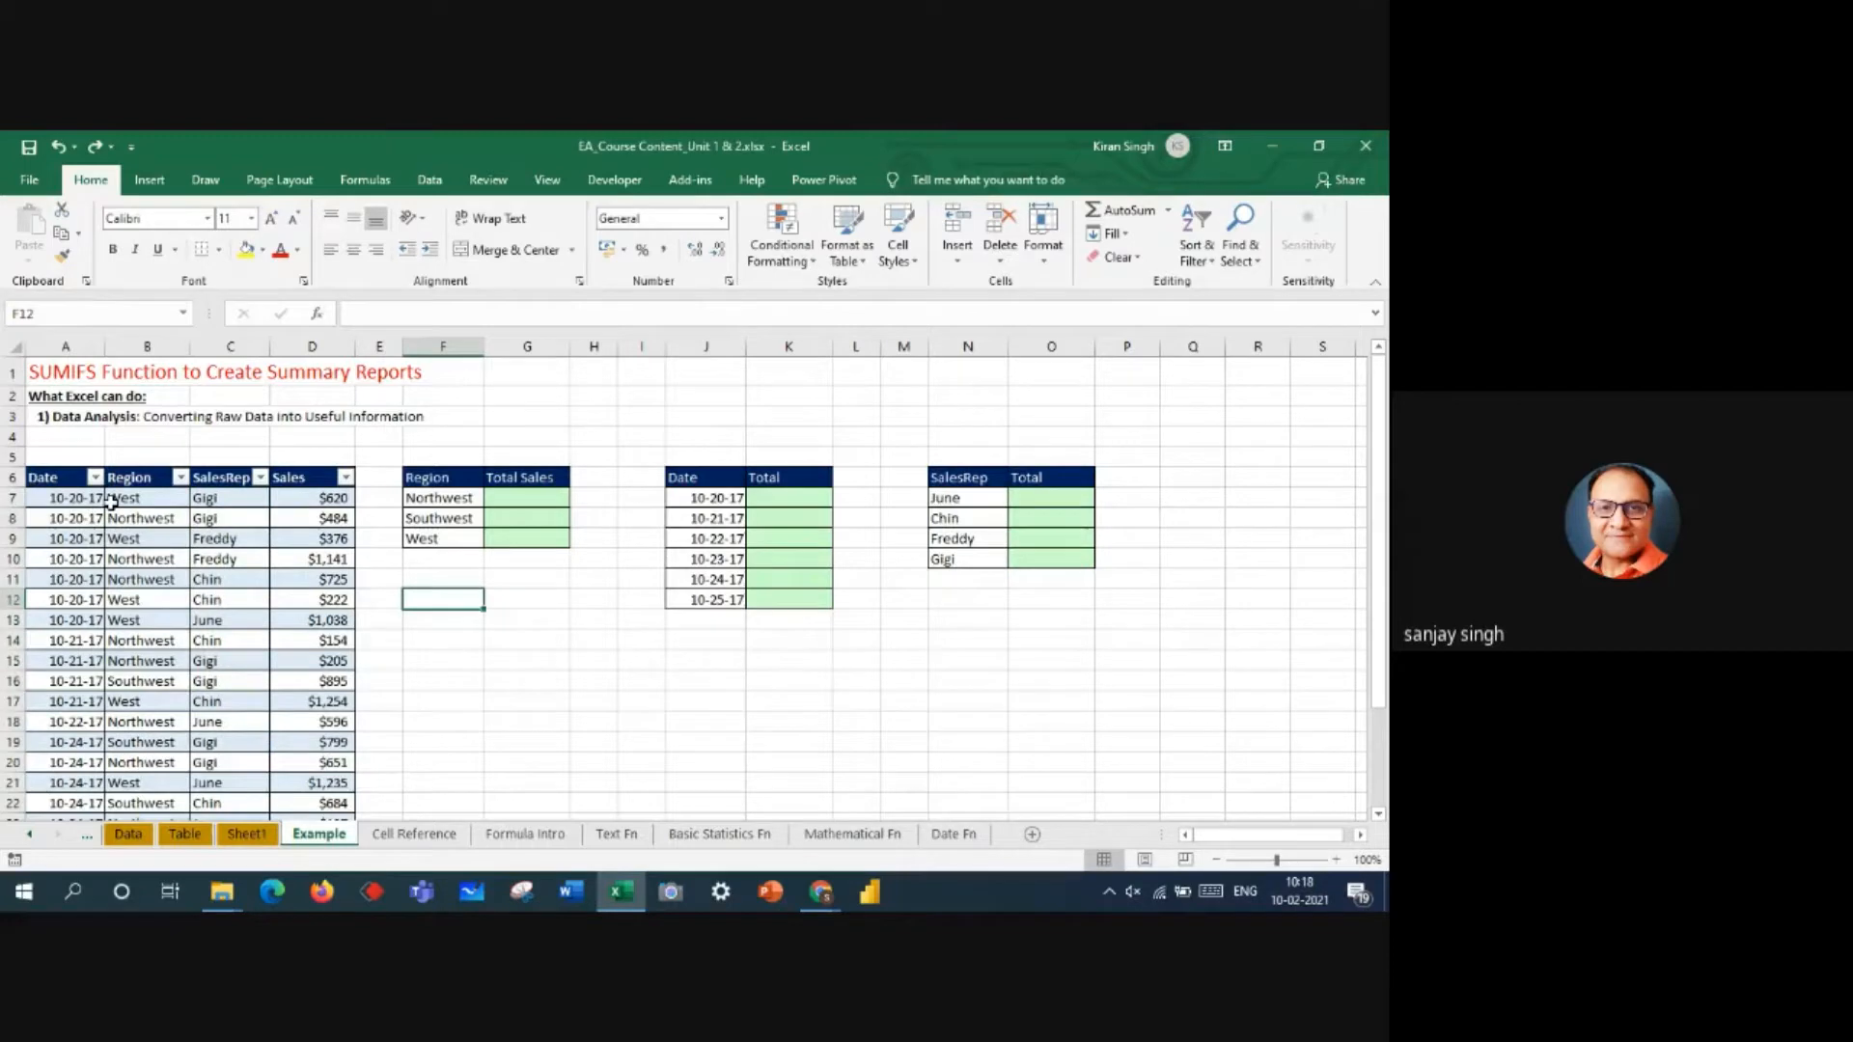
left_click_drag(111, 502, 145, 742)
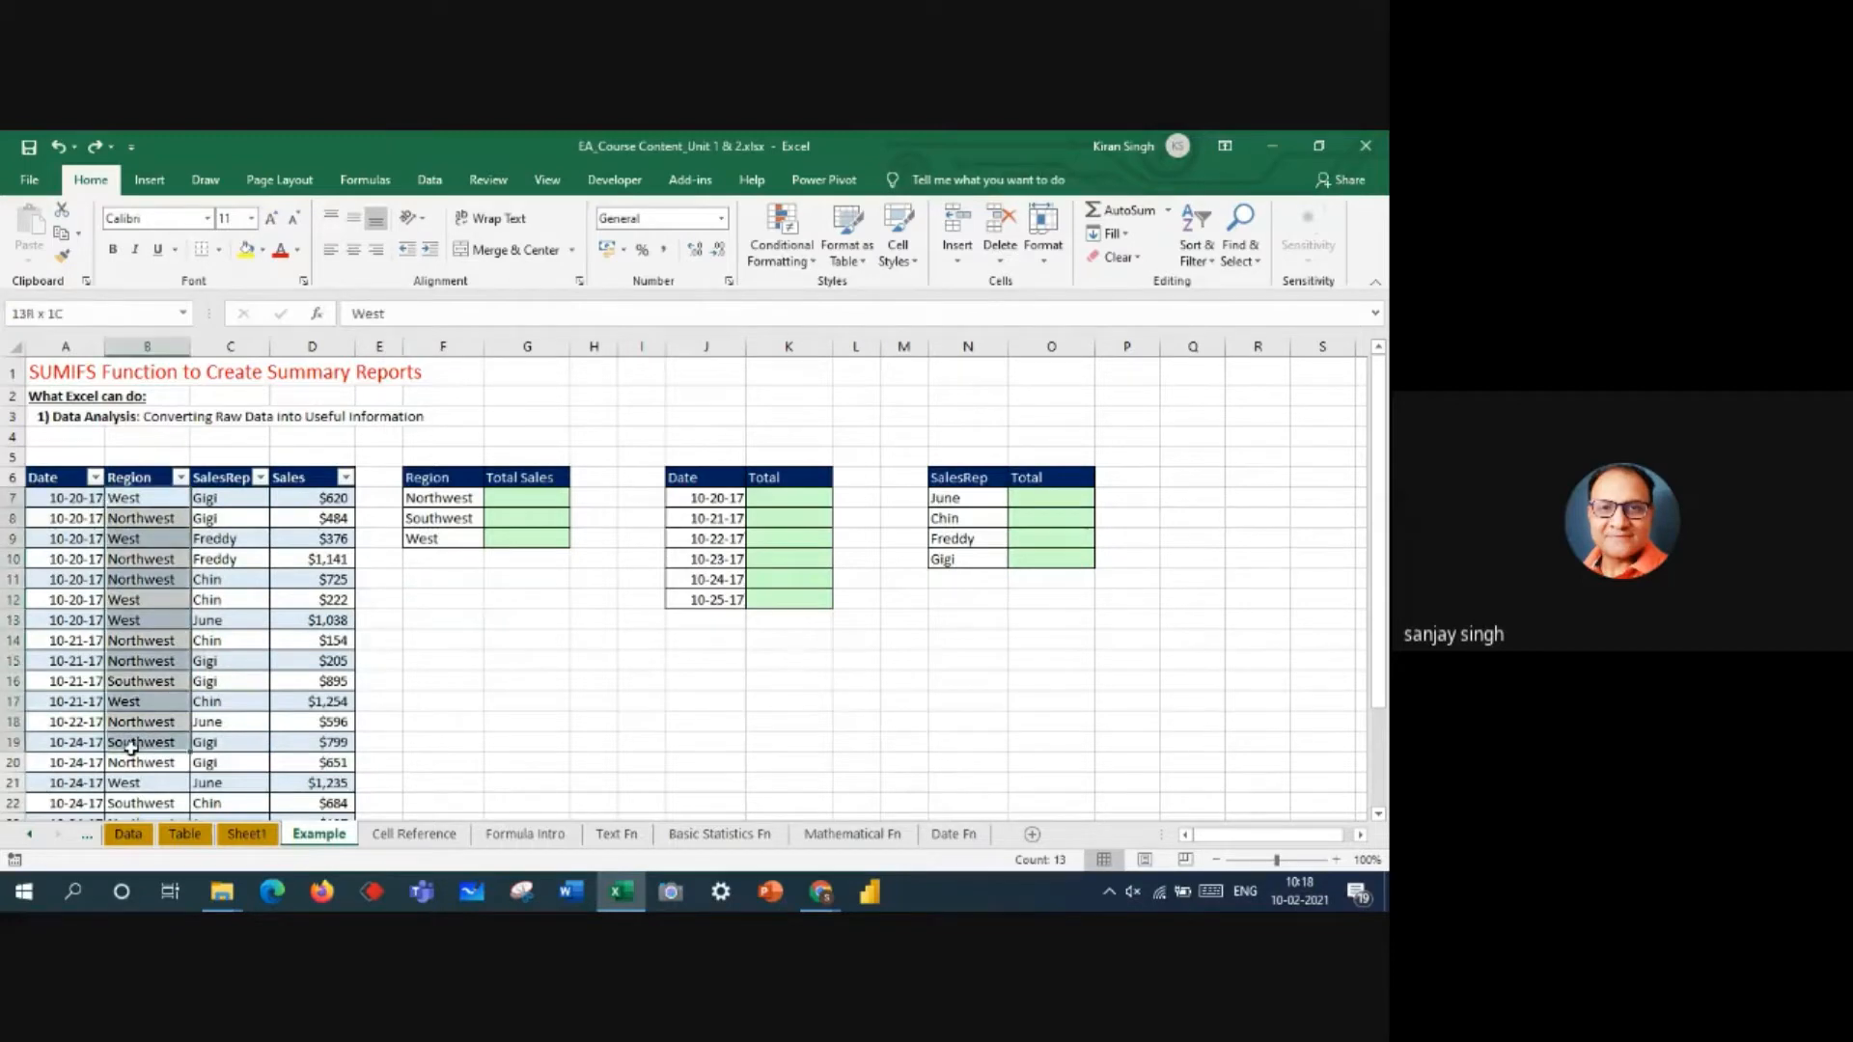
- Sort the sales table by SalesRep from A to Z and highlight the SalesRep column to check its order
left_click(260, 478)
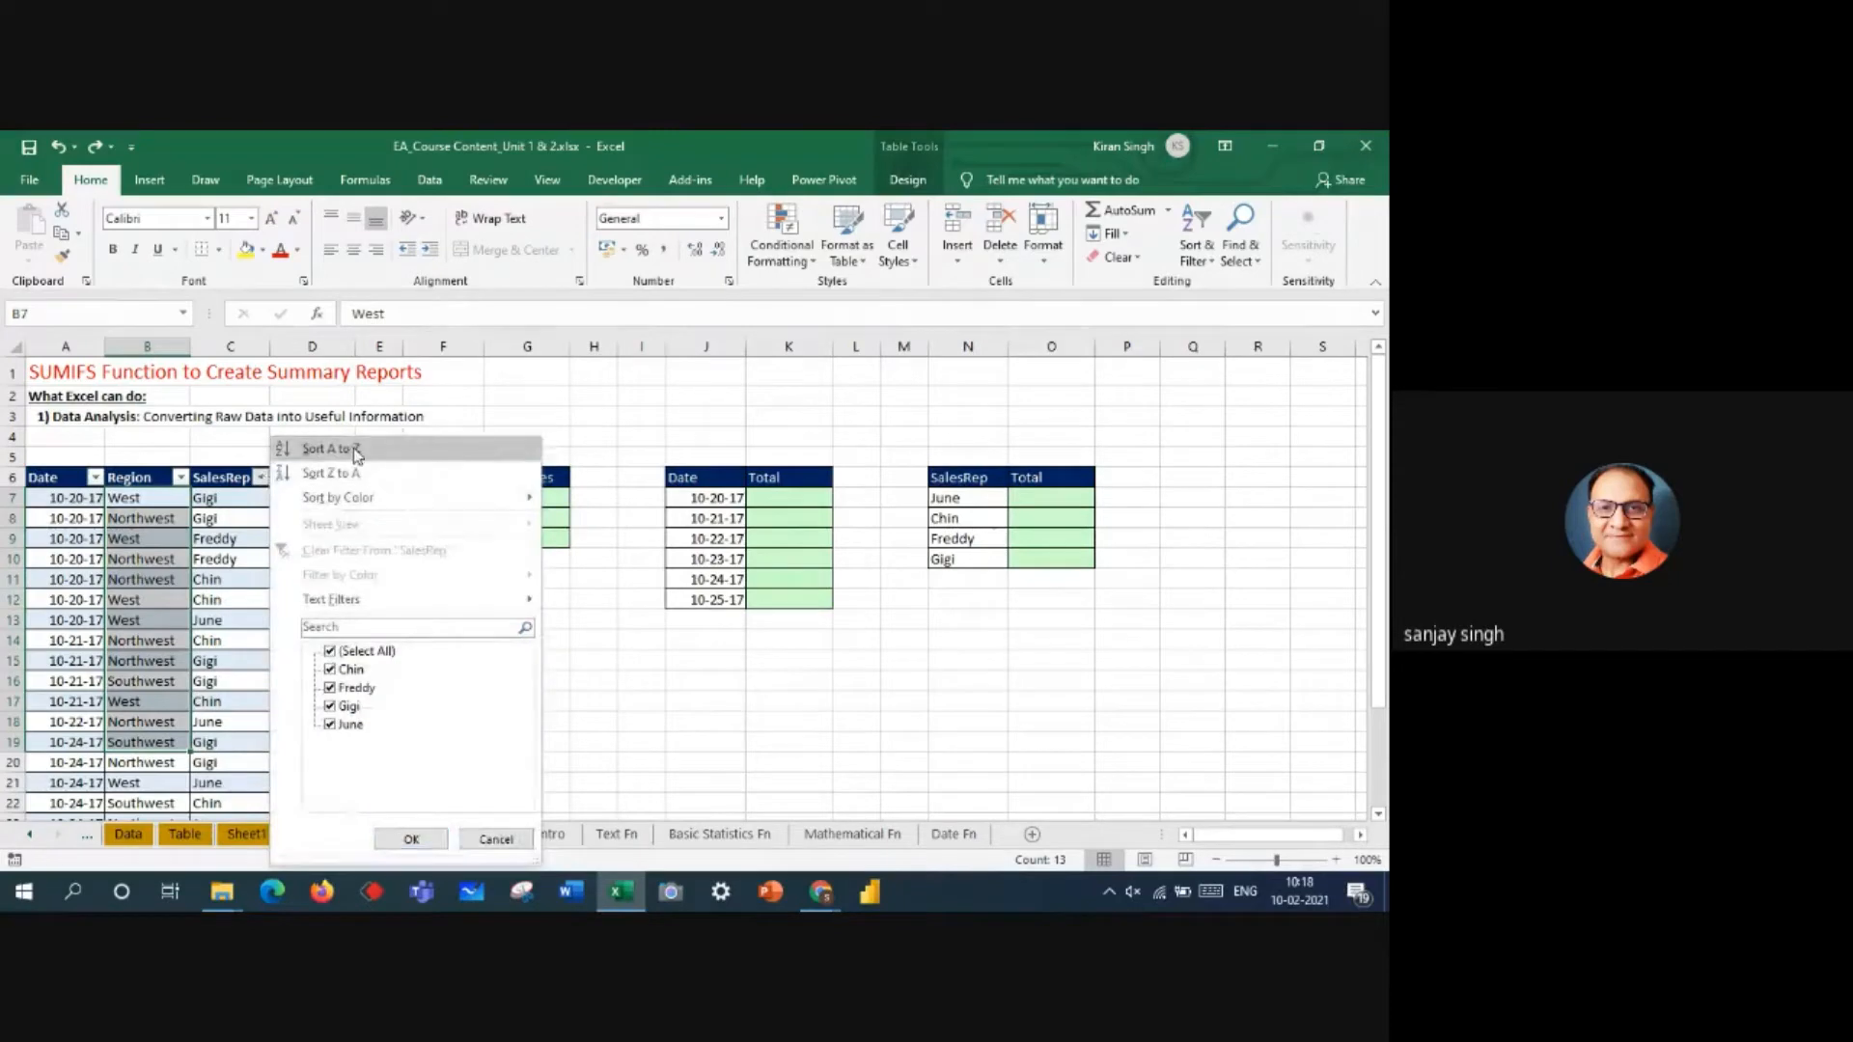
key("Escape")
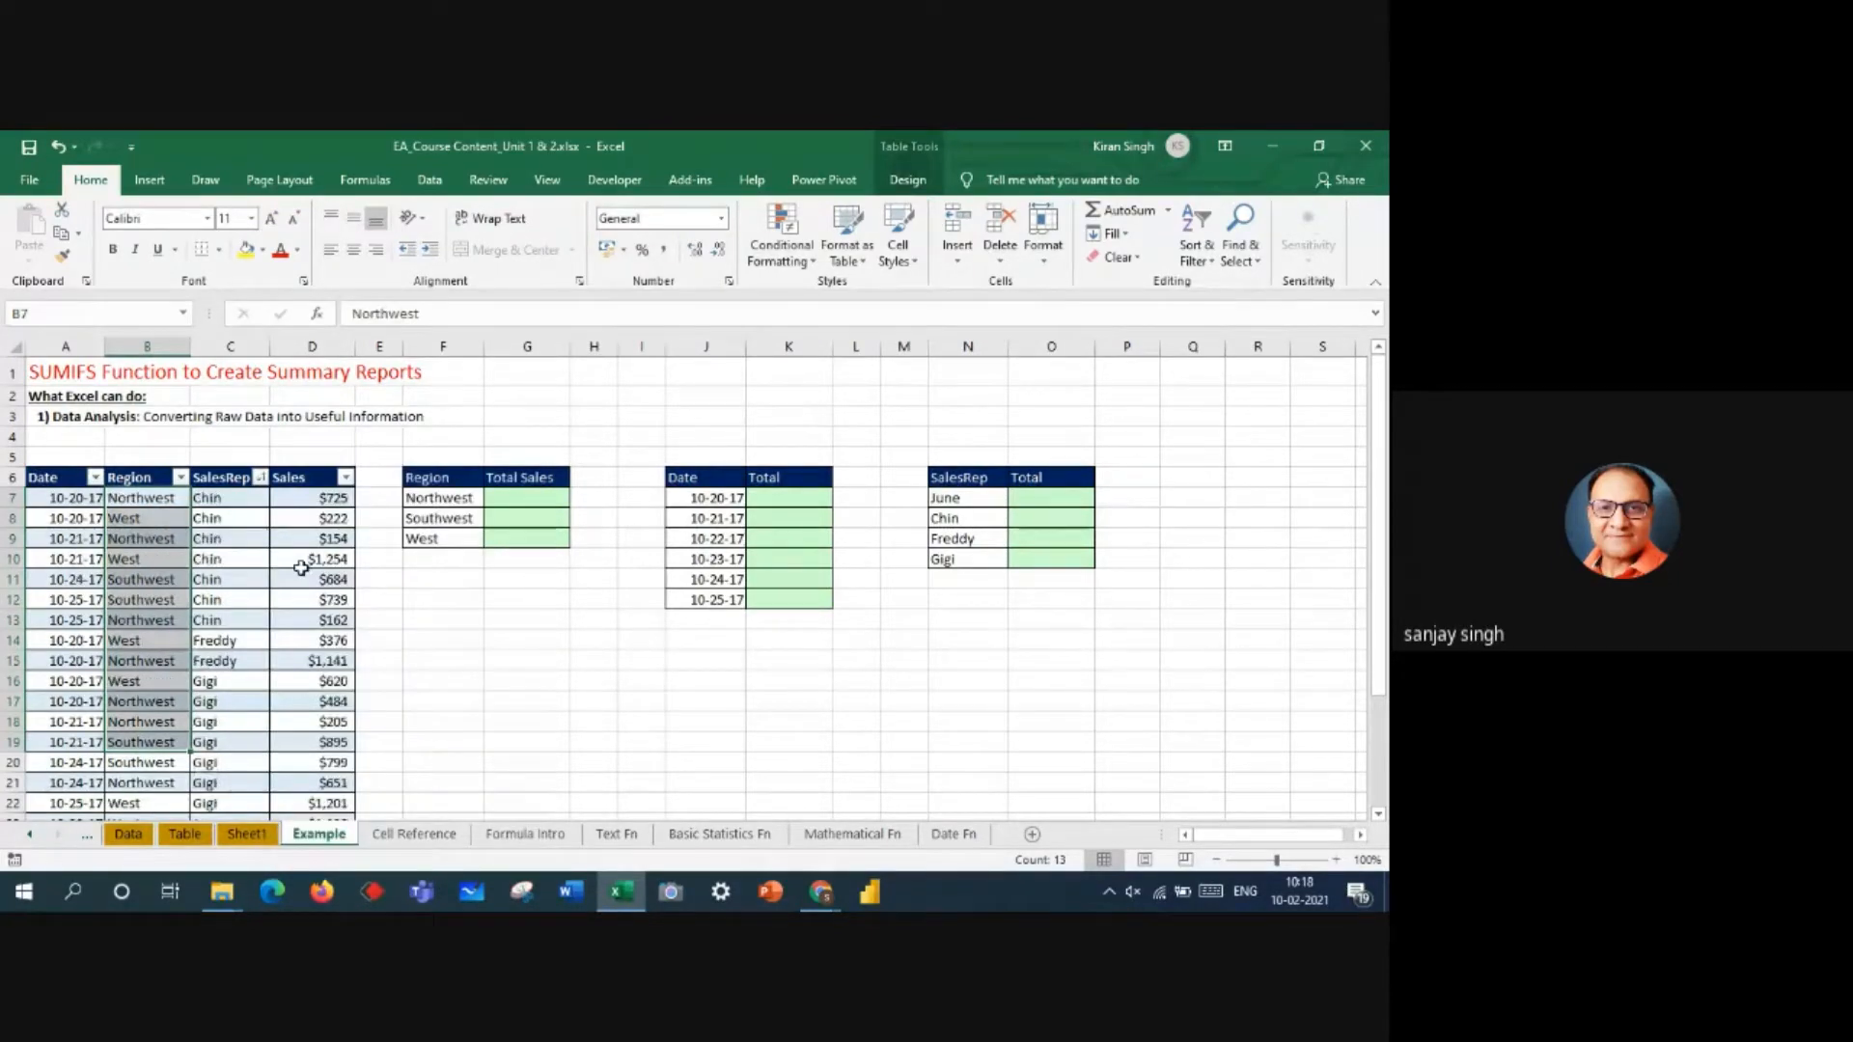
left_click_drag(211, 478, 207, 782)
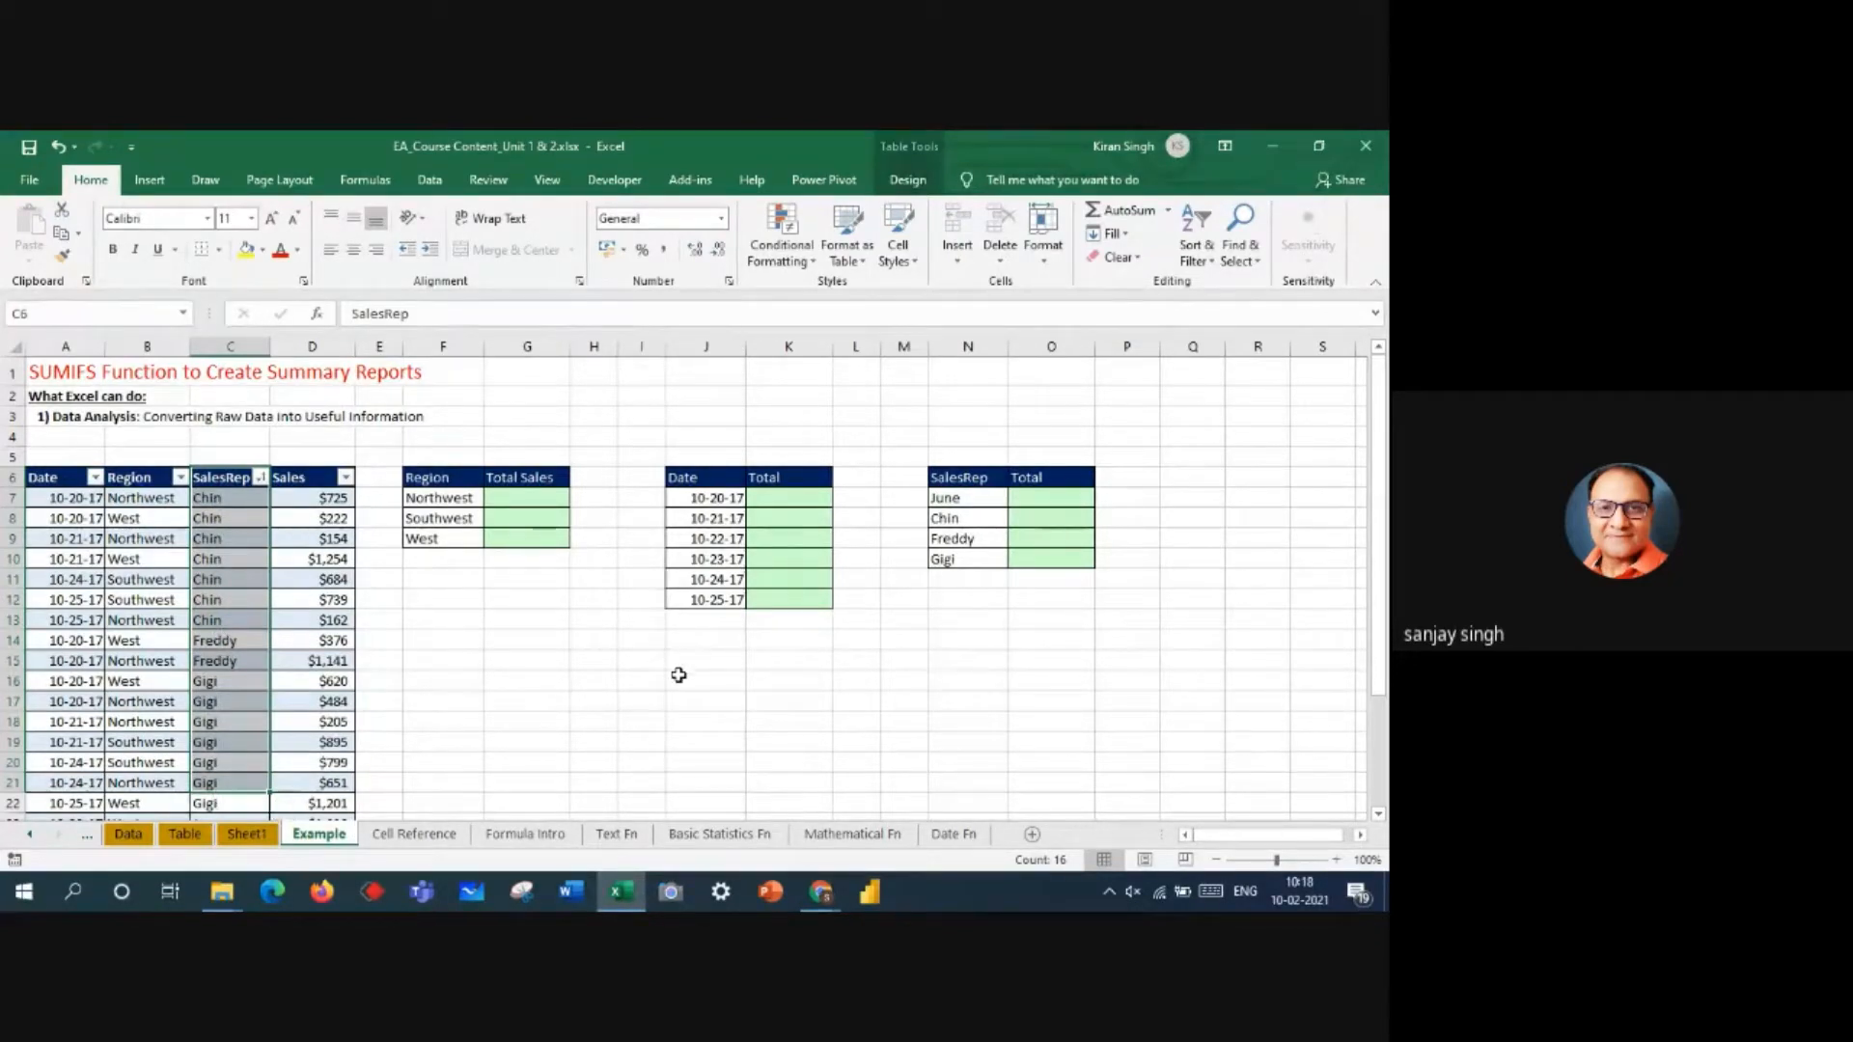
left_click(679, 675)
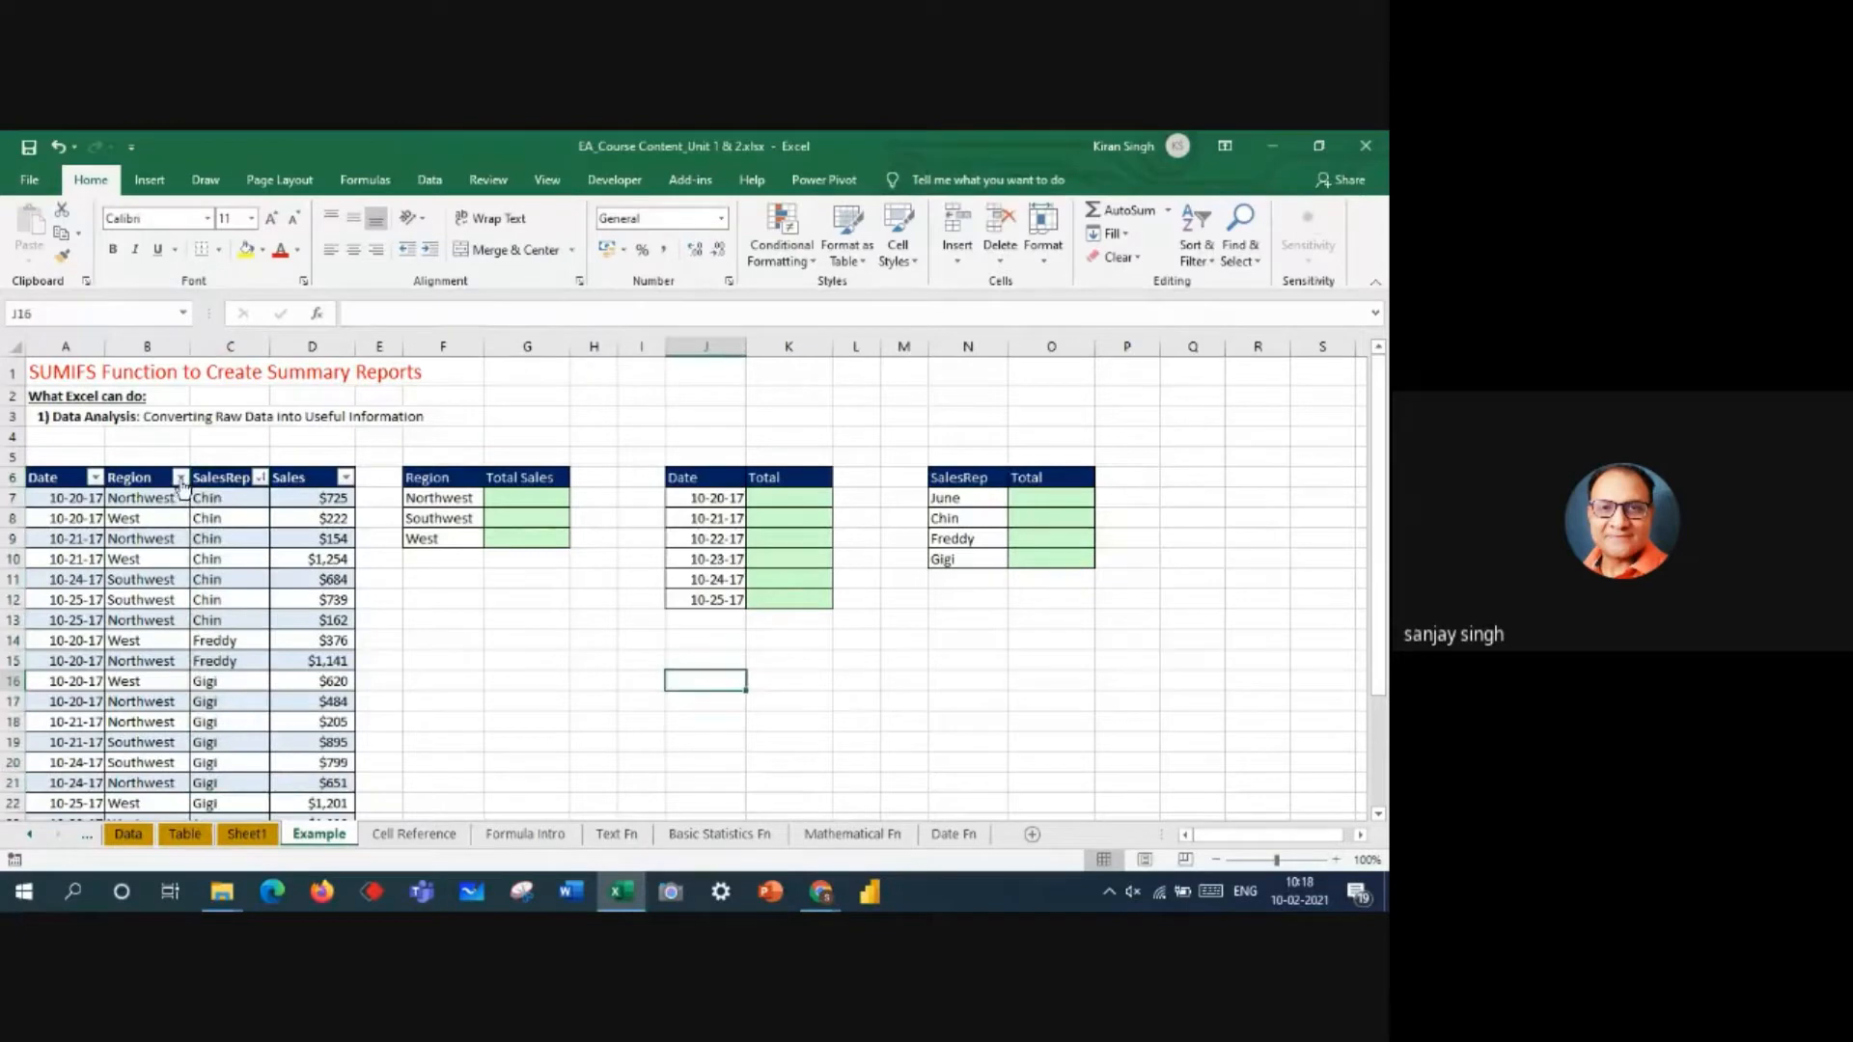
- Sort the sales table by Region from A to Z and review the Northwest group and the rows below it
left_click(180, 477)
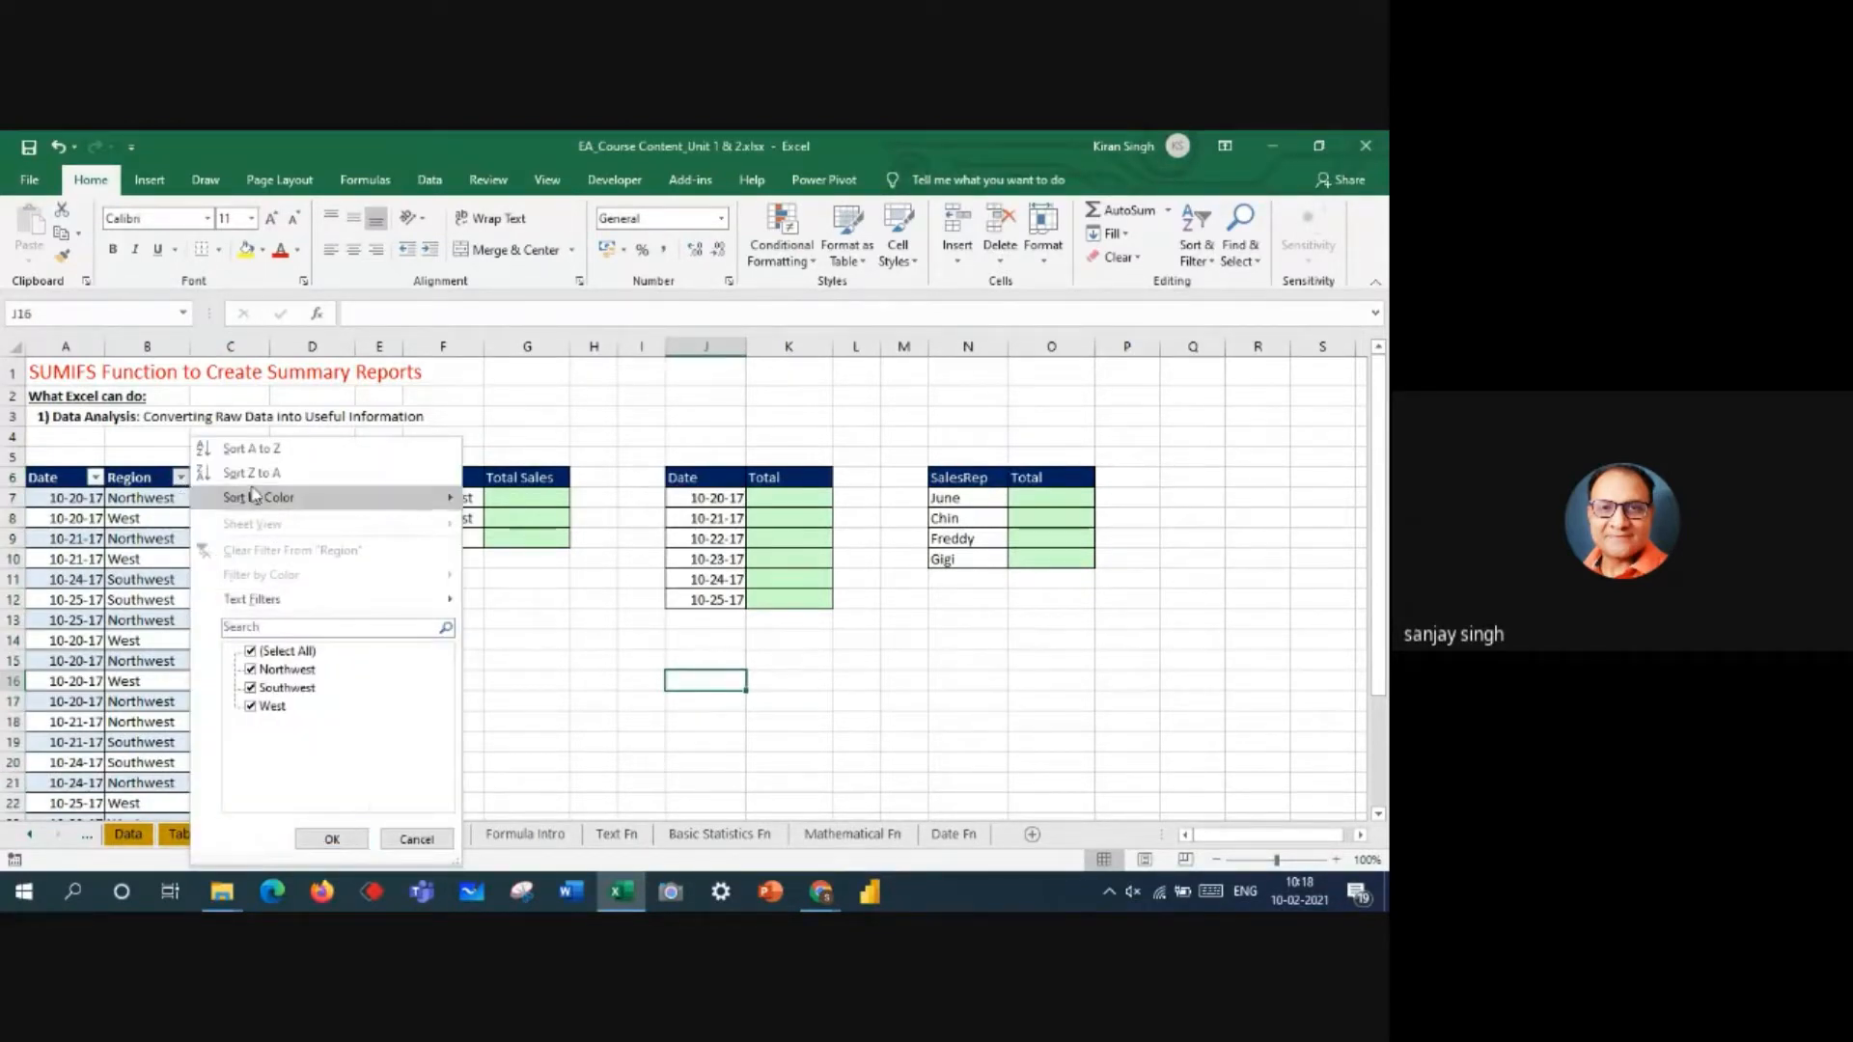
left_click(555, 675)
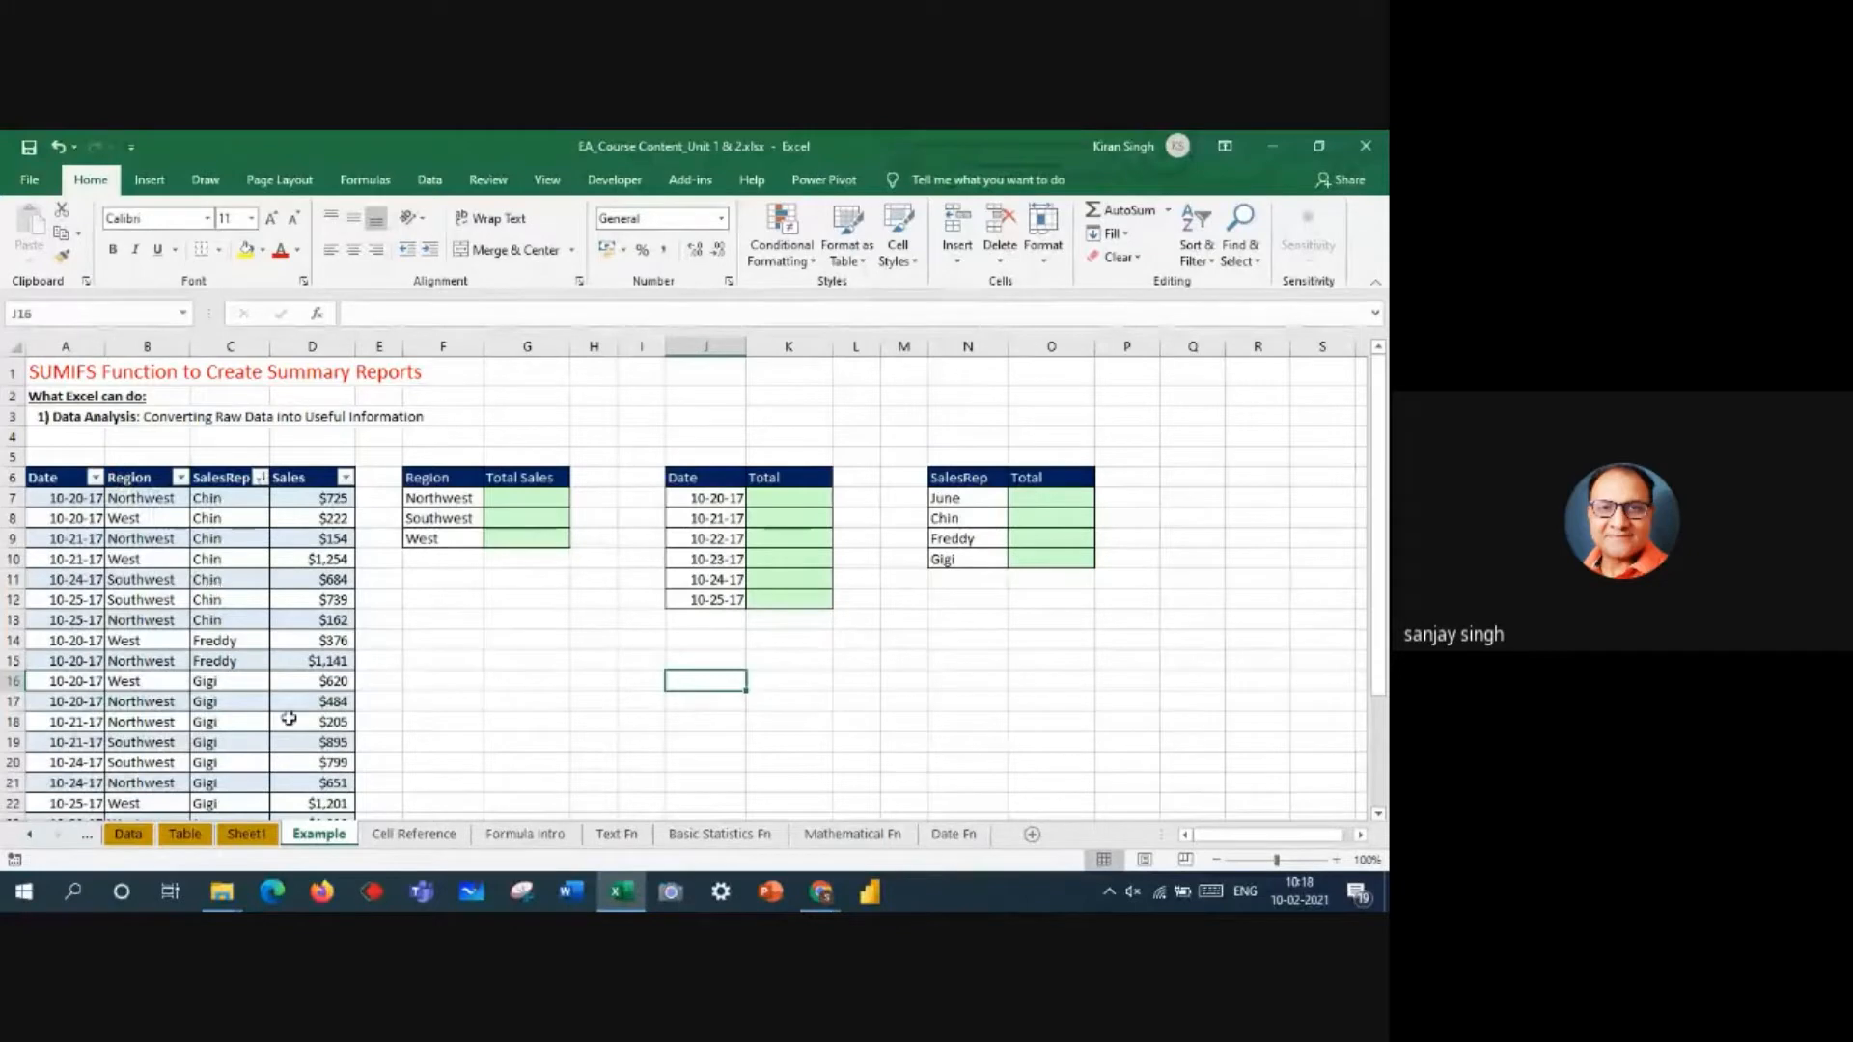
left_click(180, 479)
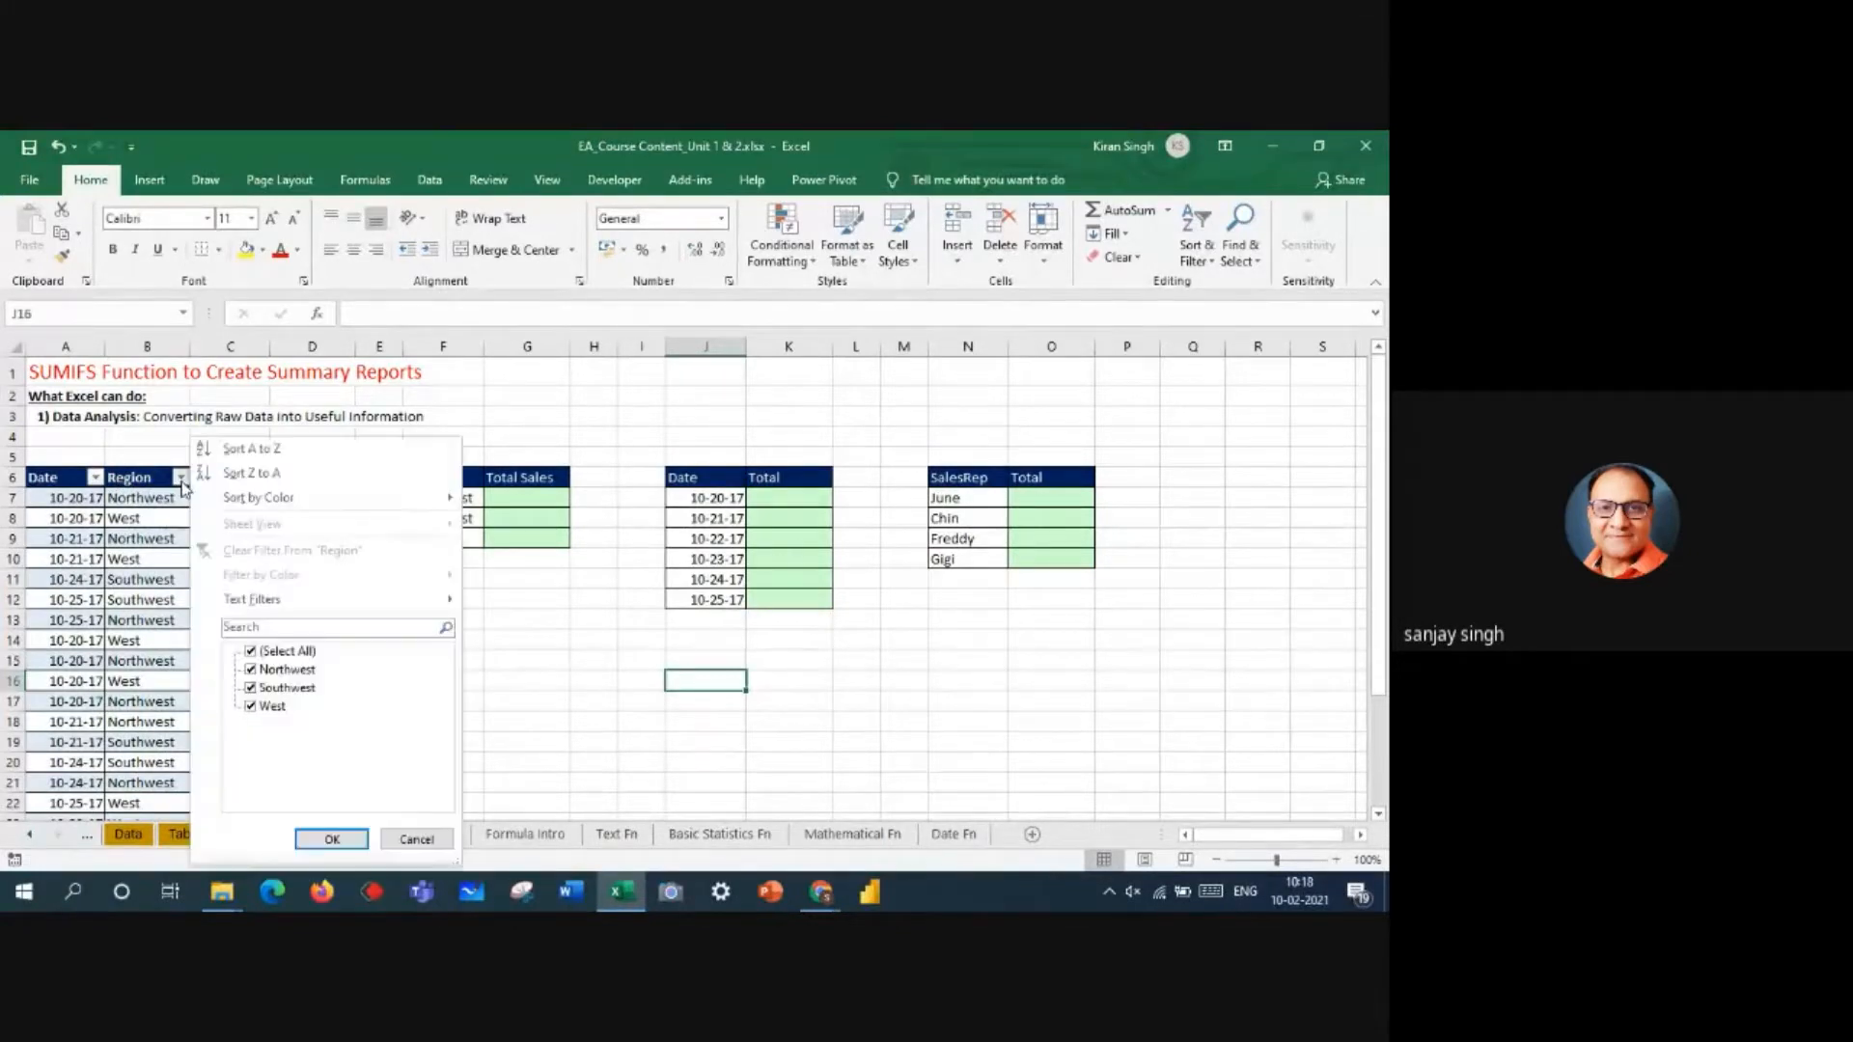
left_click(253, 450)
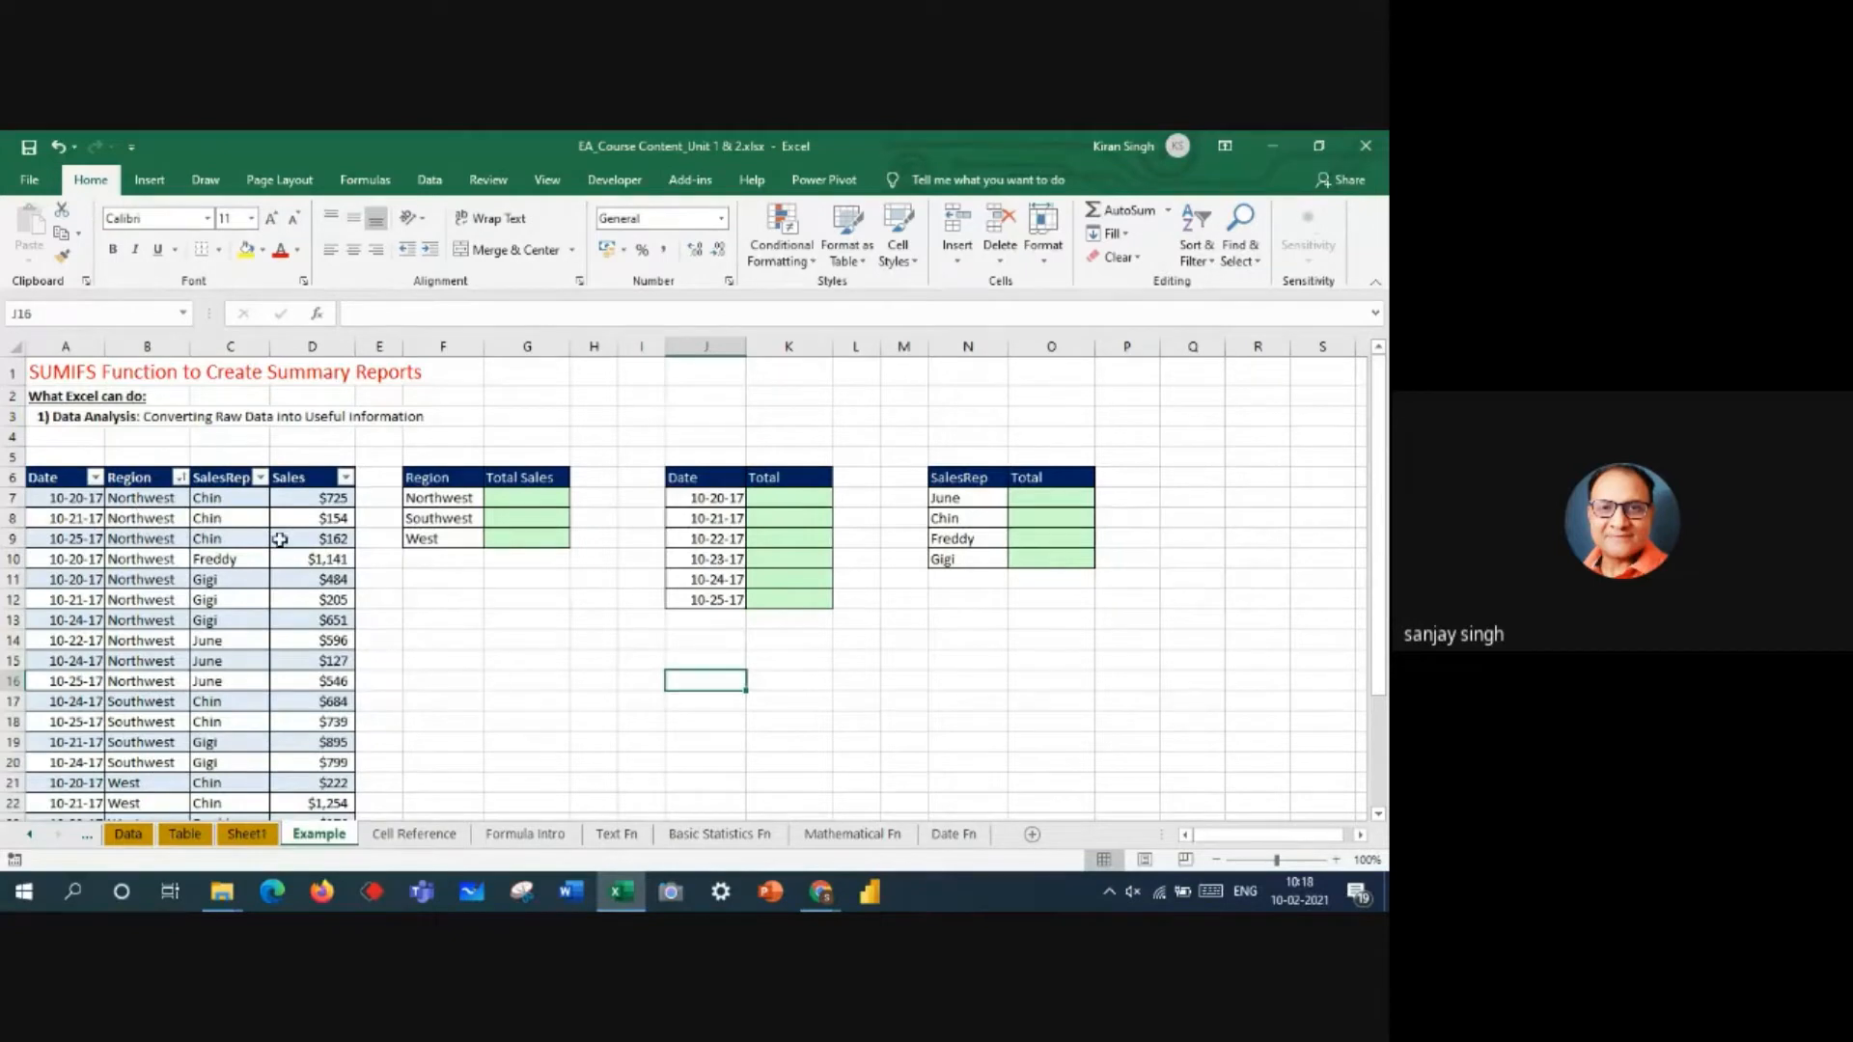
left_click_drag(125, 500, 127, 680)
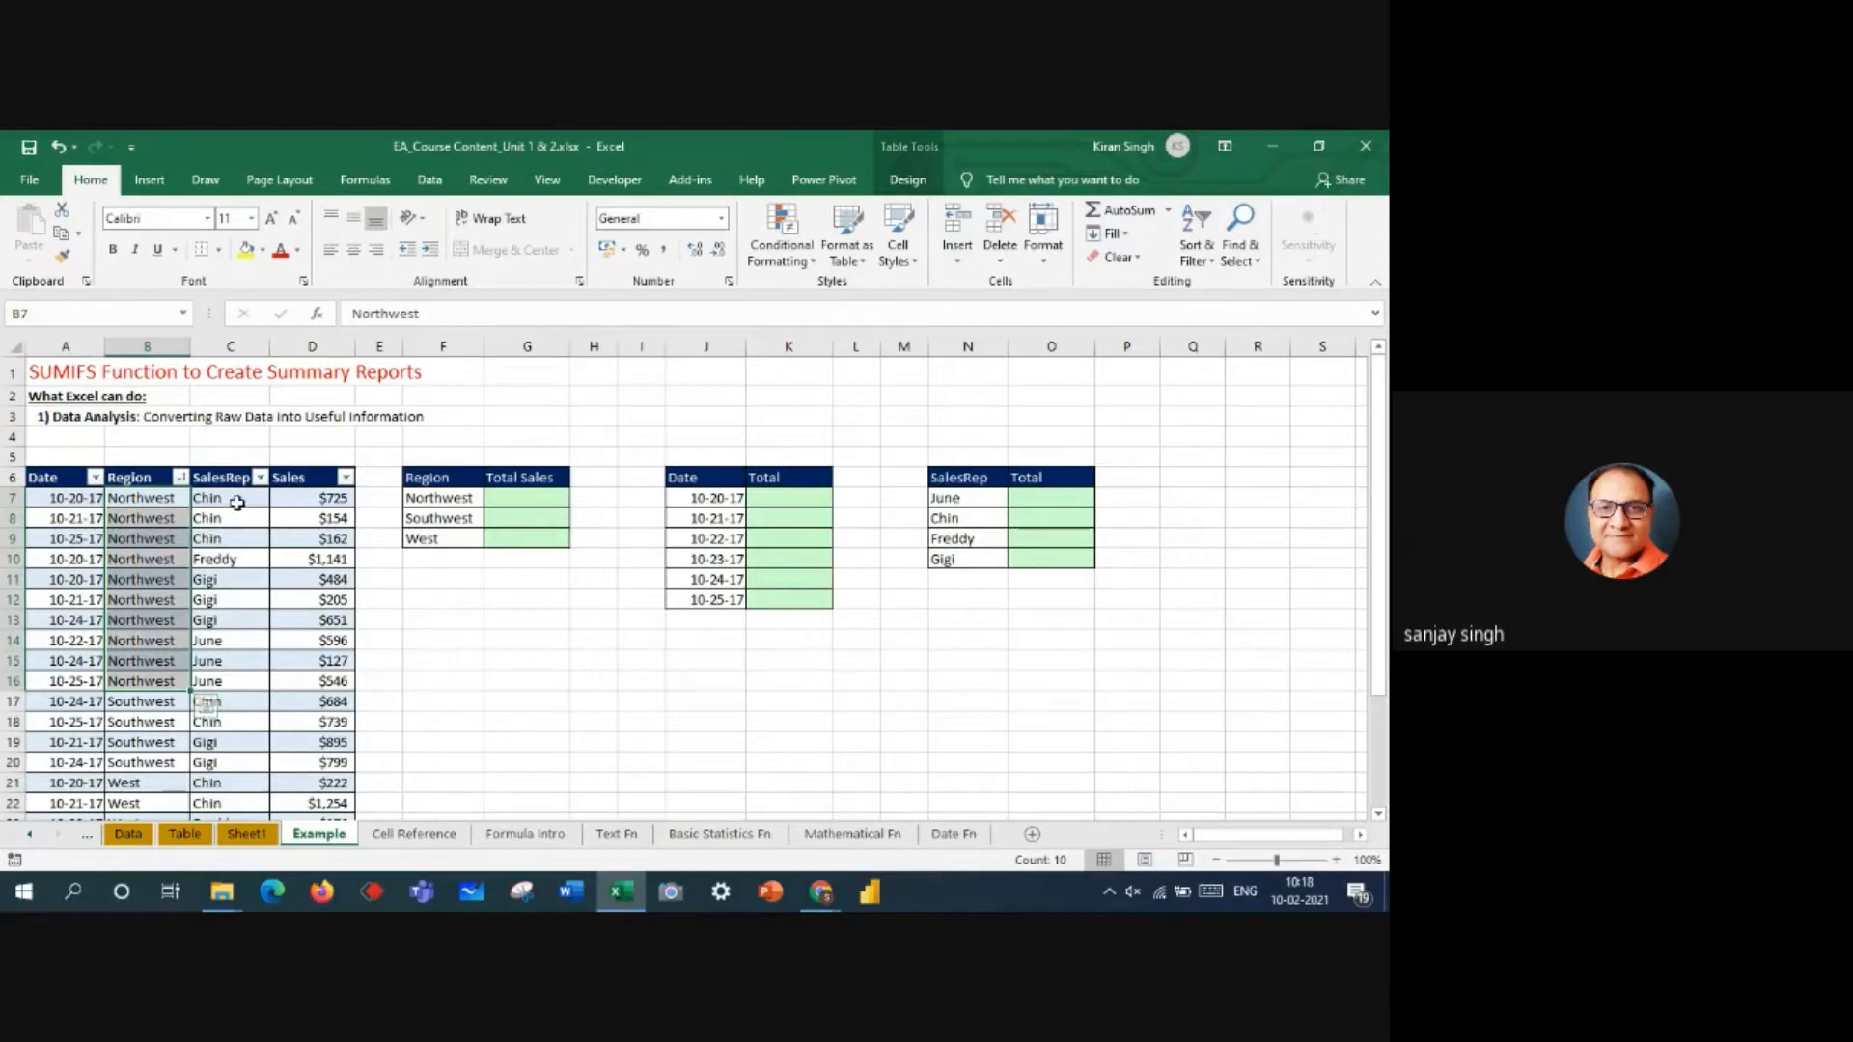
scroll(193, 603, "down", 4)
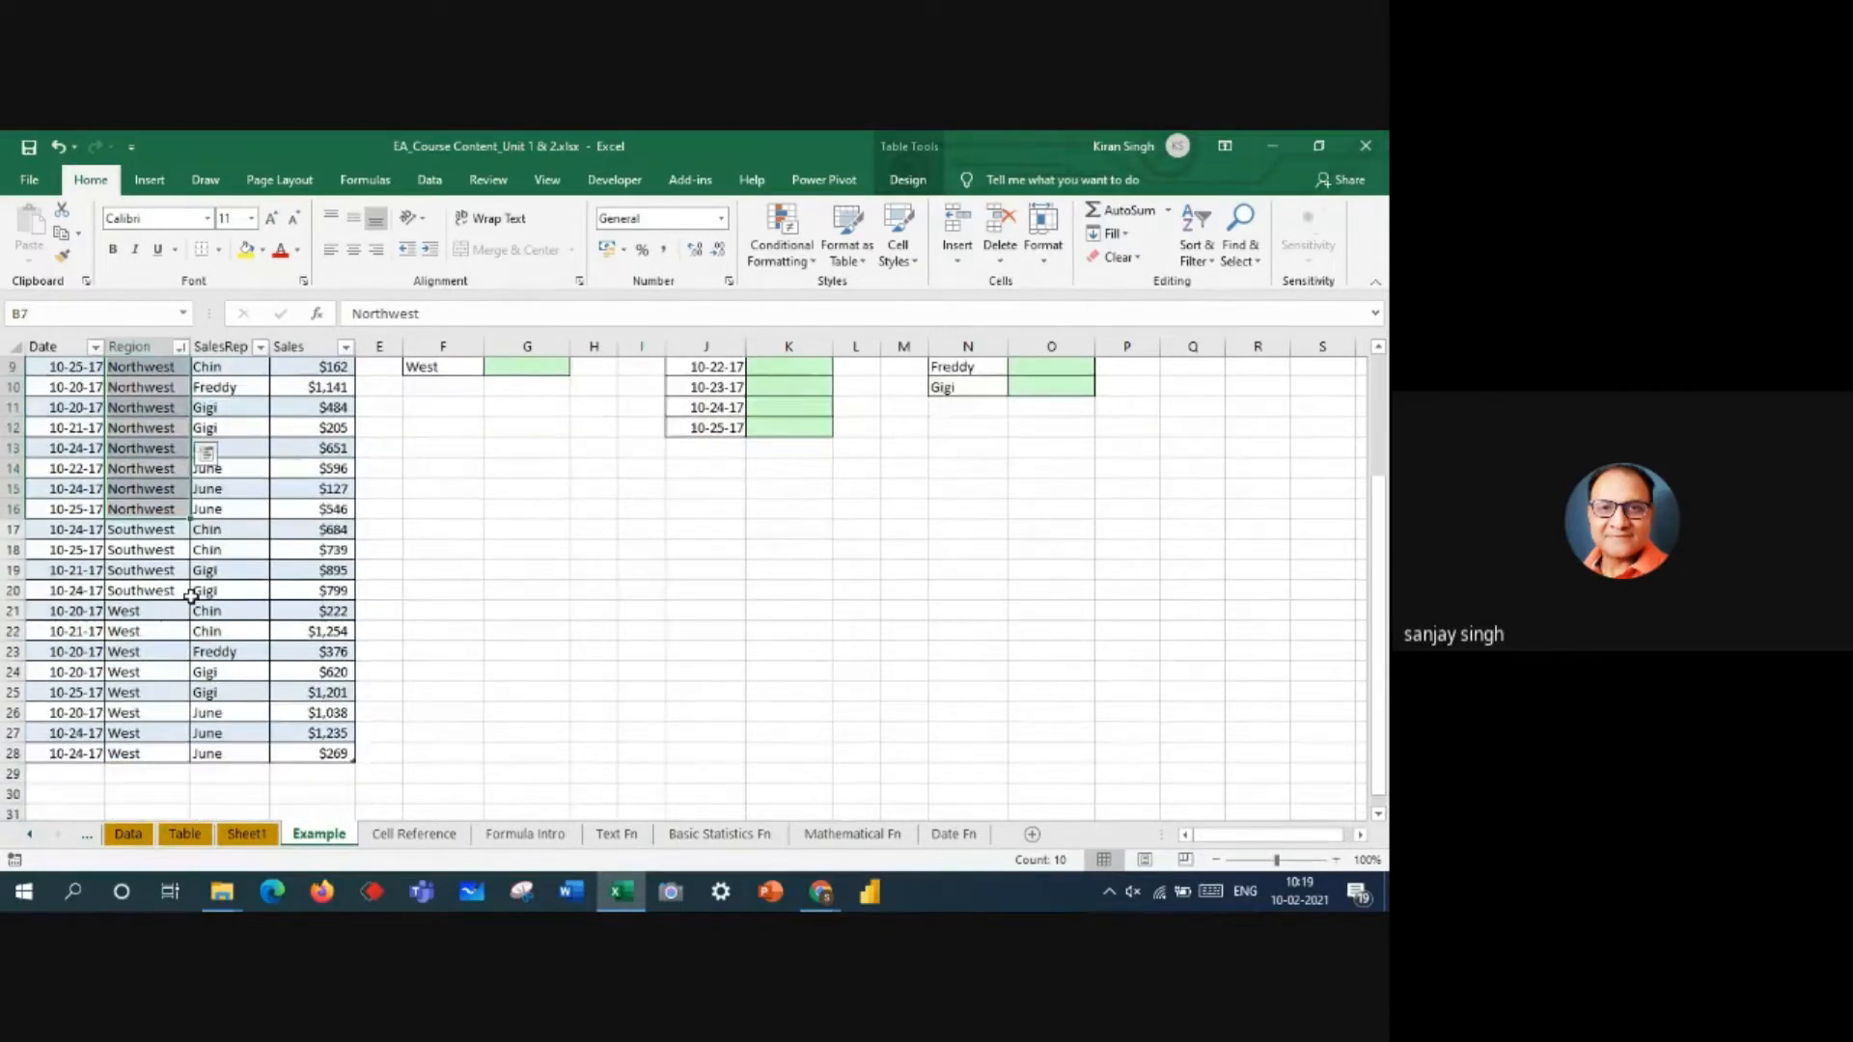
- Examine the SalesRep order within the Southwest and West regions by highlighting their rows in the sales table
left_click_drag(150, 530, 144, 673)
left_click_drag(220, 530, 217, 675)
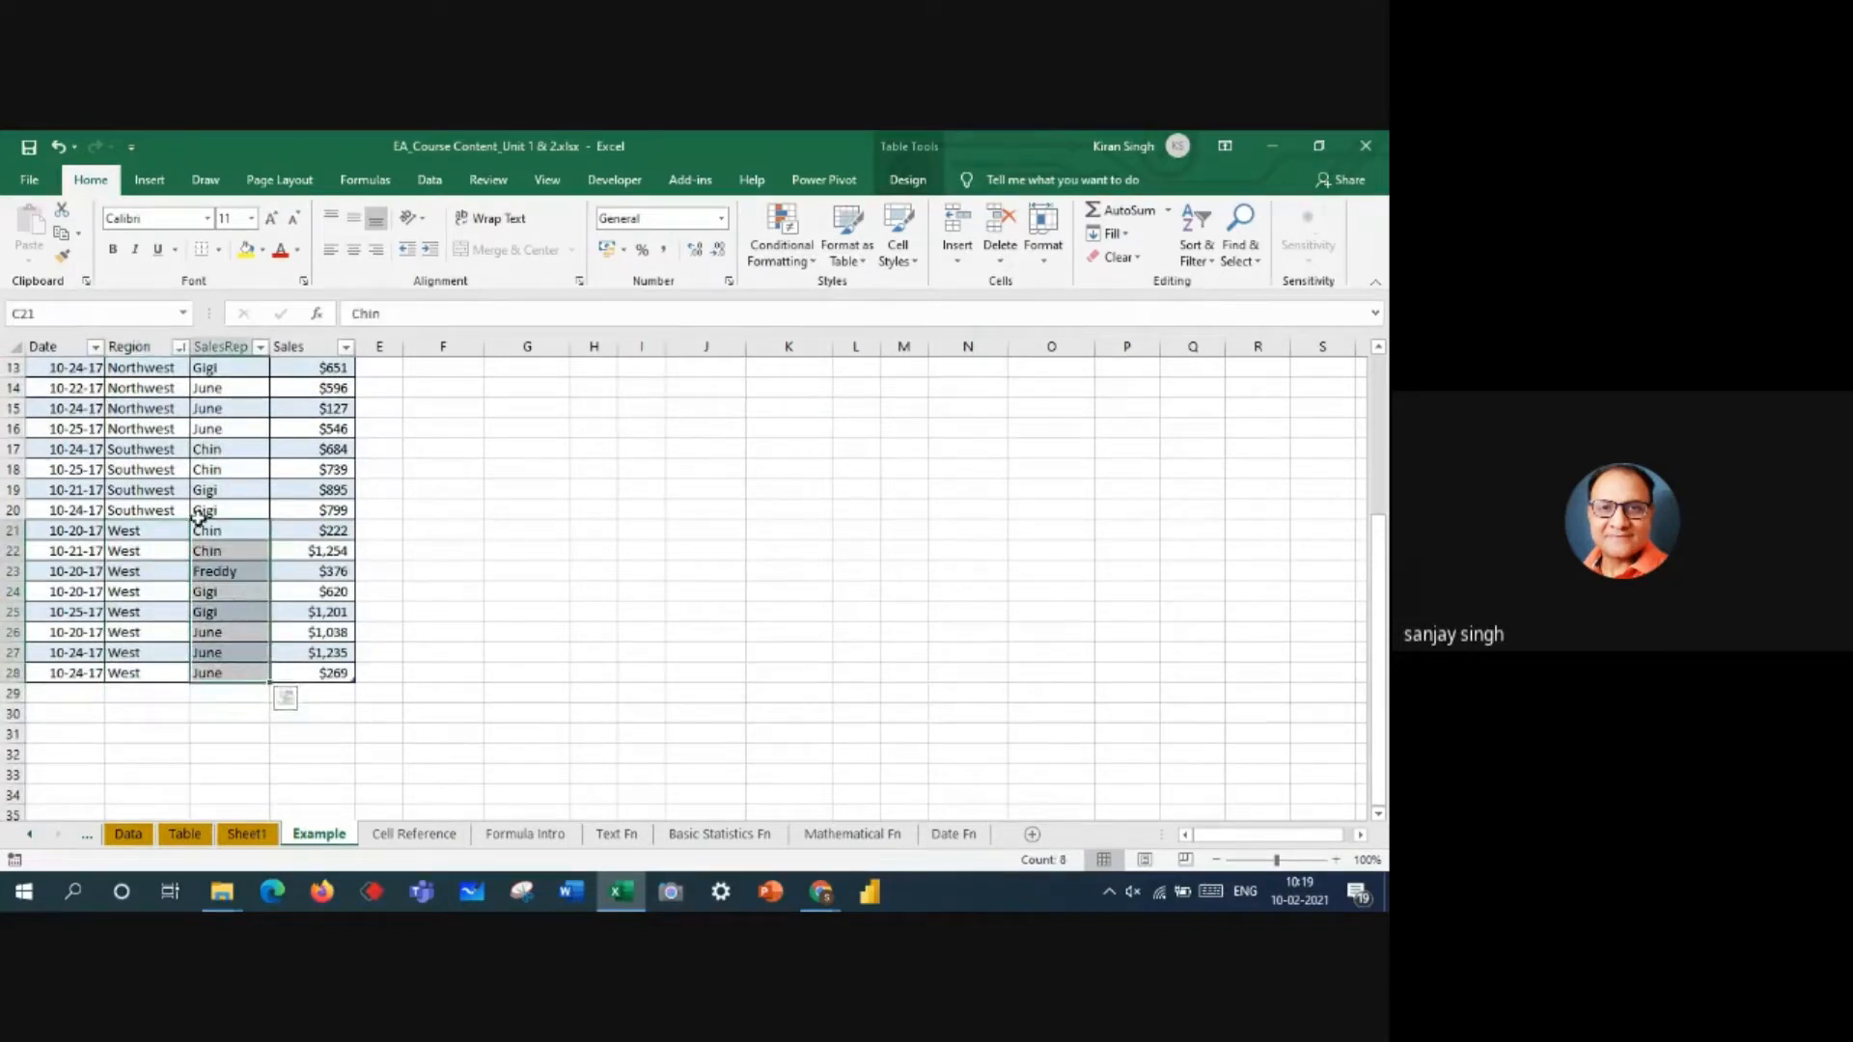
left_click_drag(1382, 616, 1382, 454)
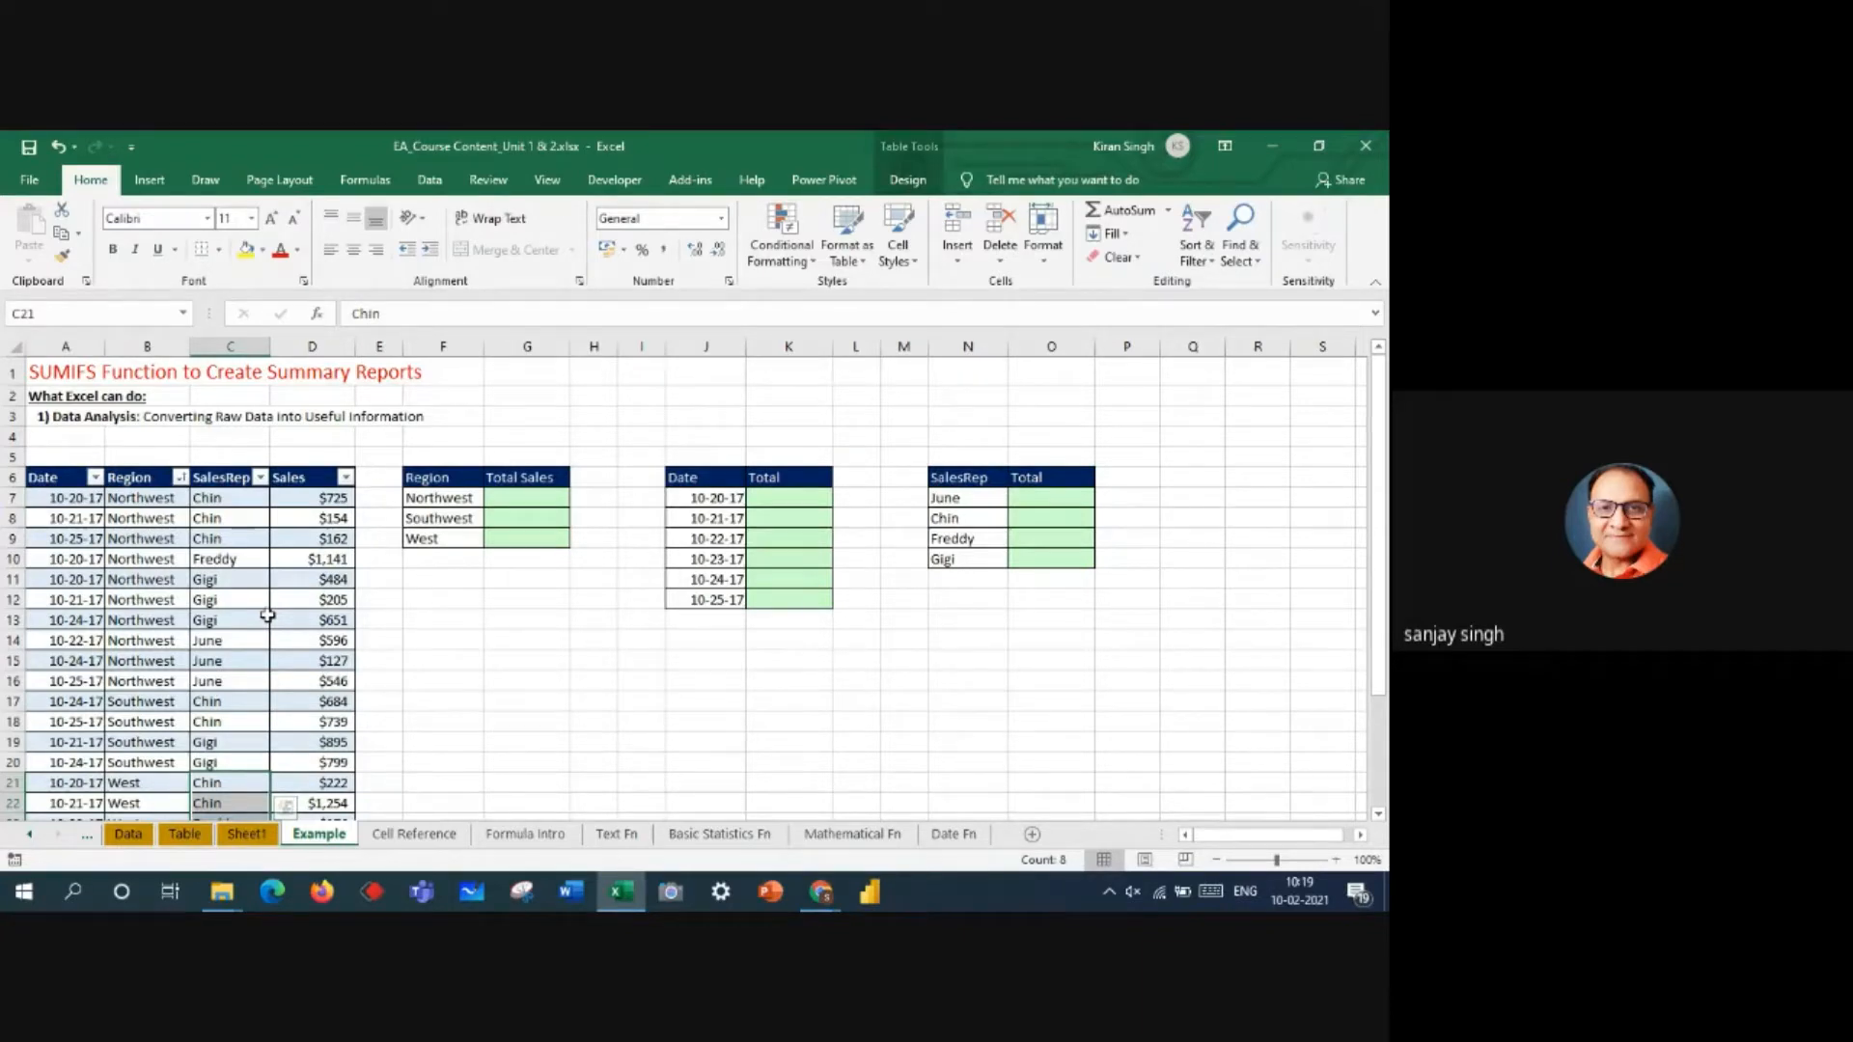
left_click(447, 605)
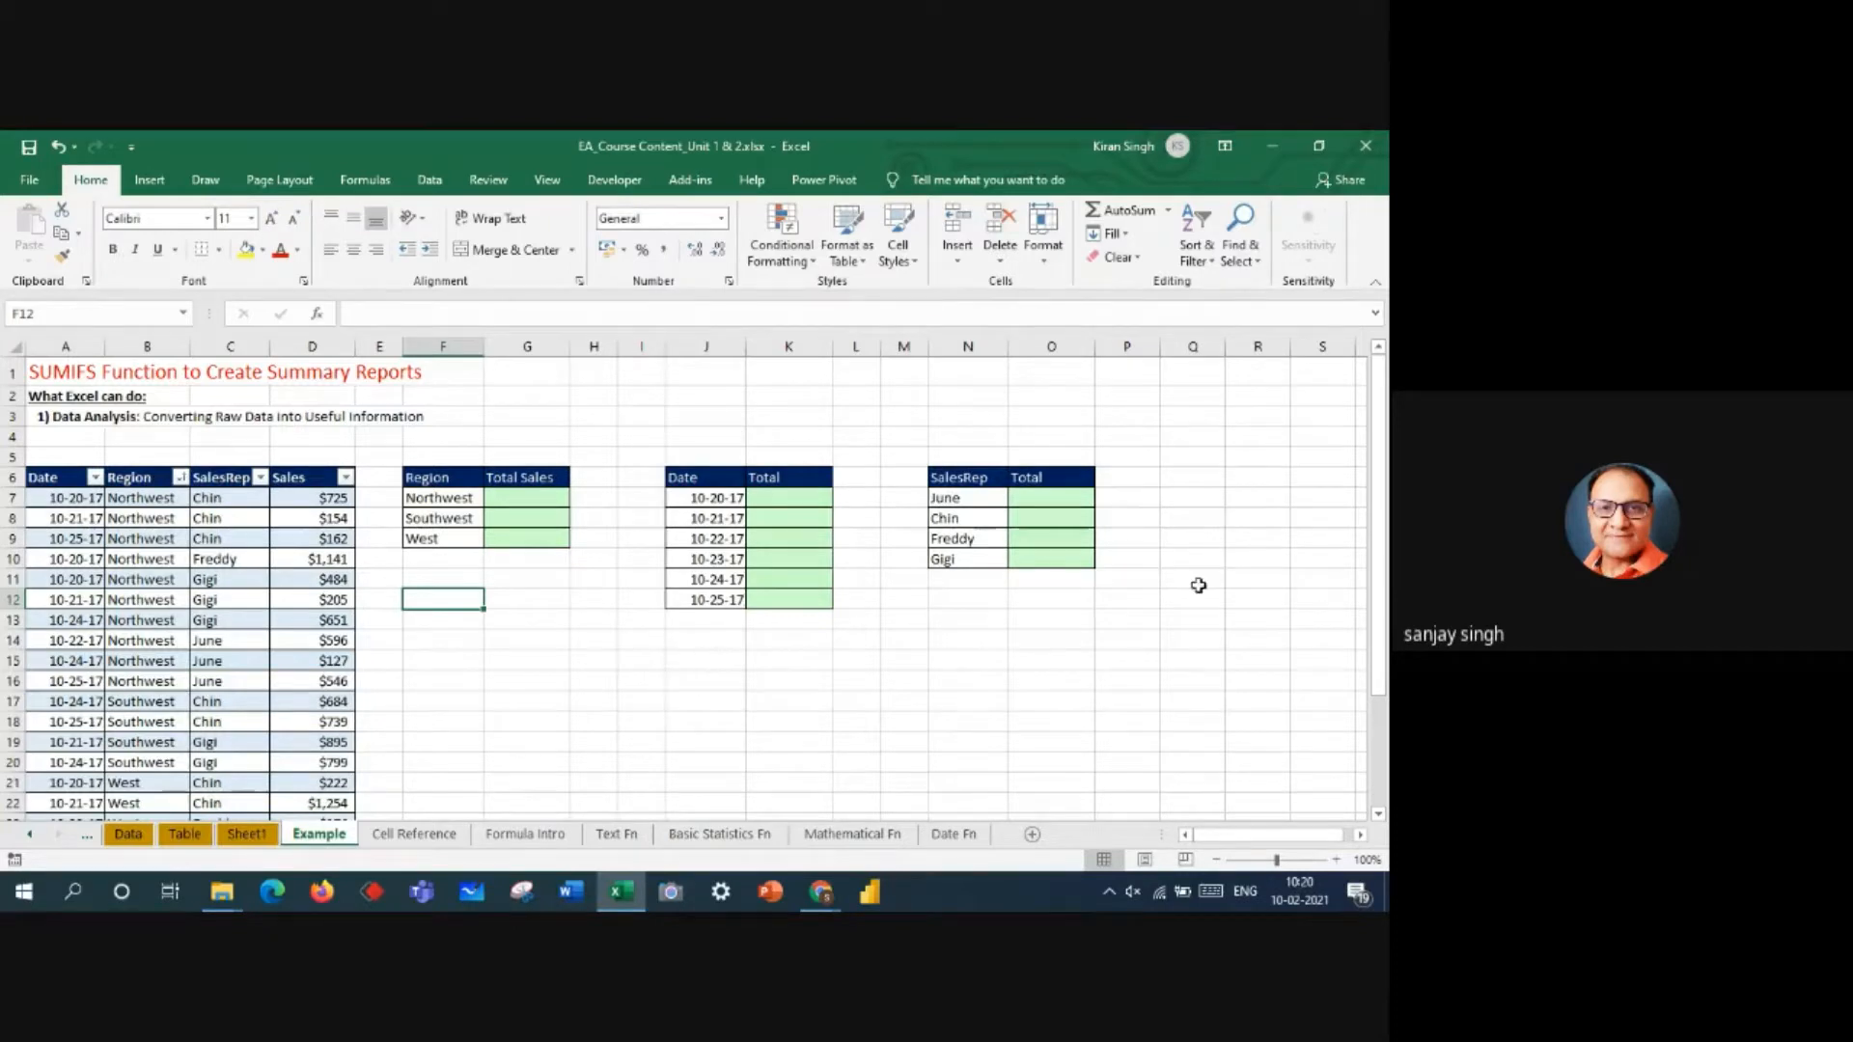
- Enter the criteria headings Region in O1 and SalesRep in P1
left_click(1053, 373)
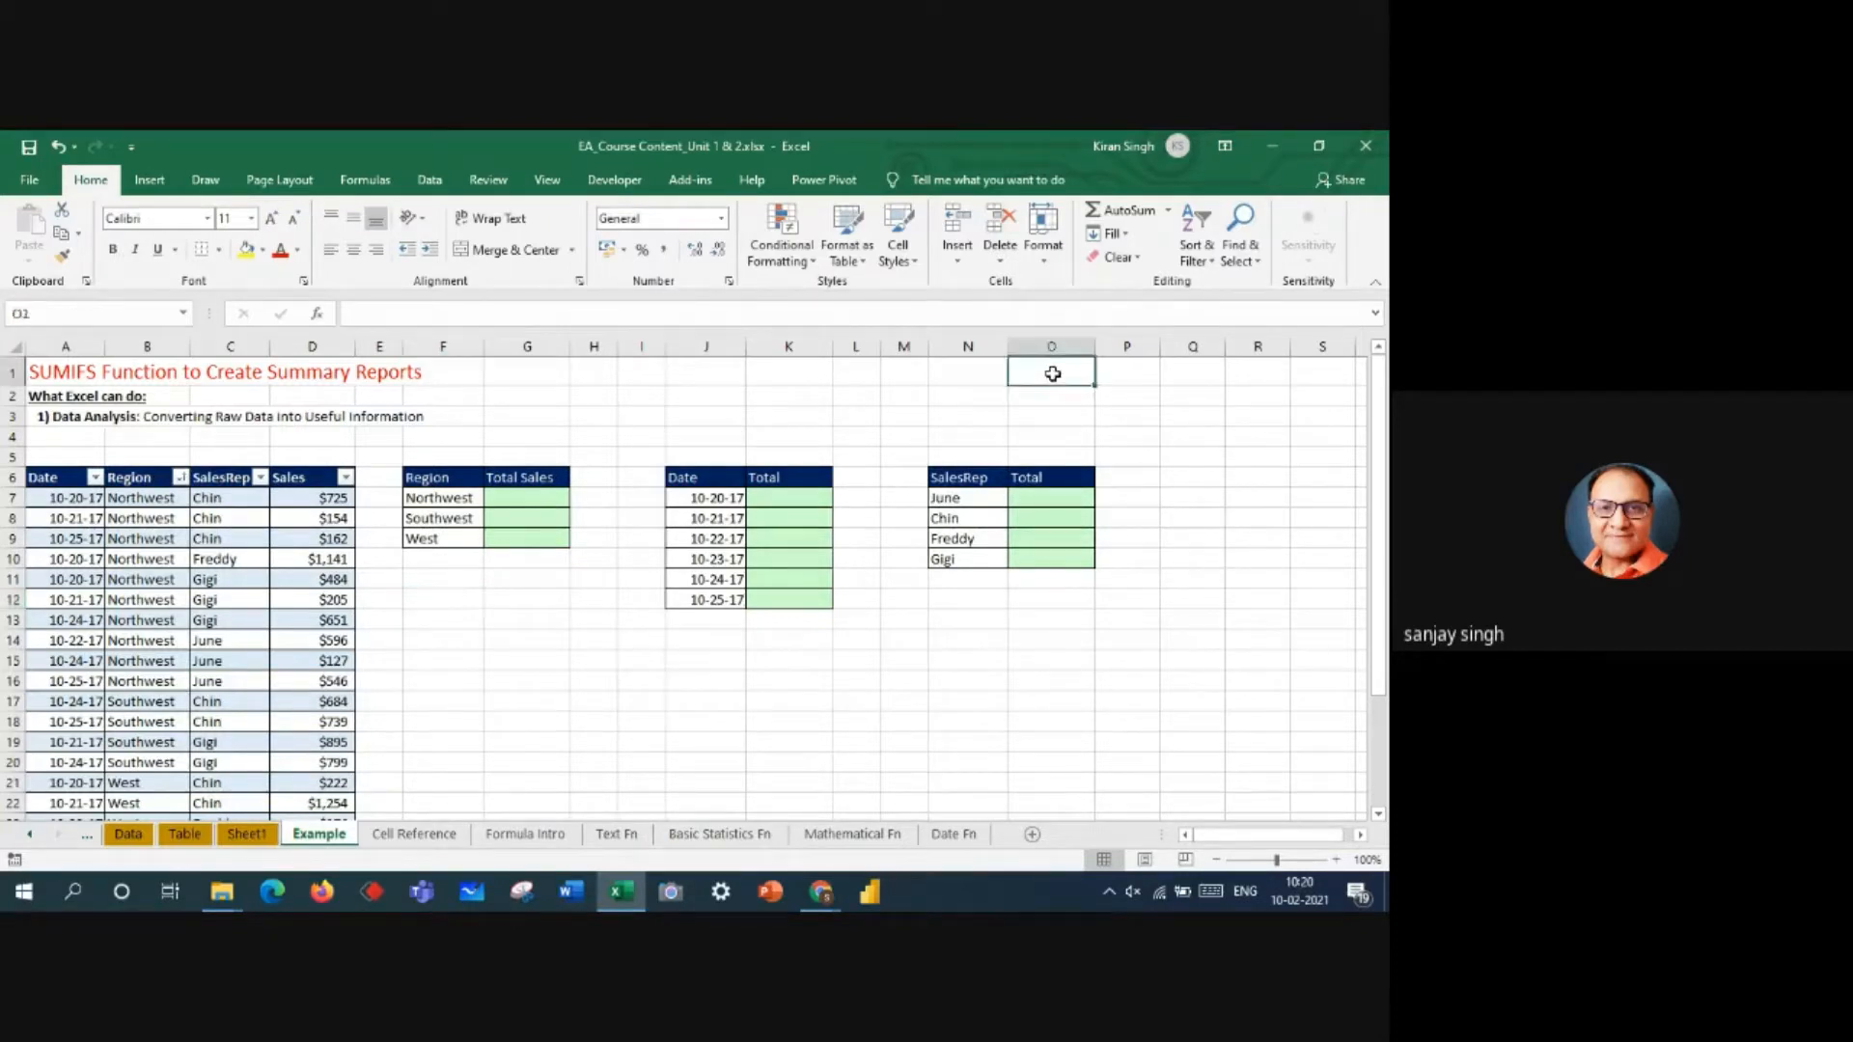
type("Region")
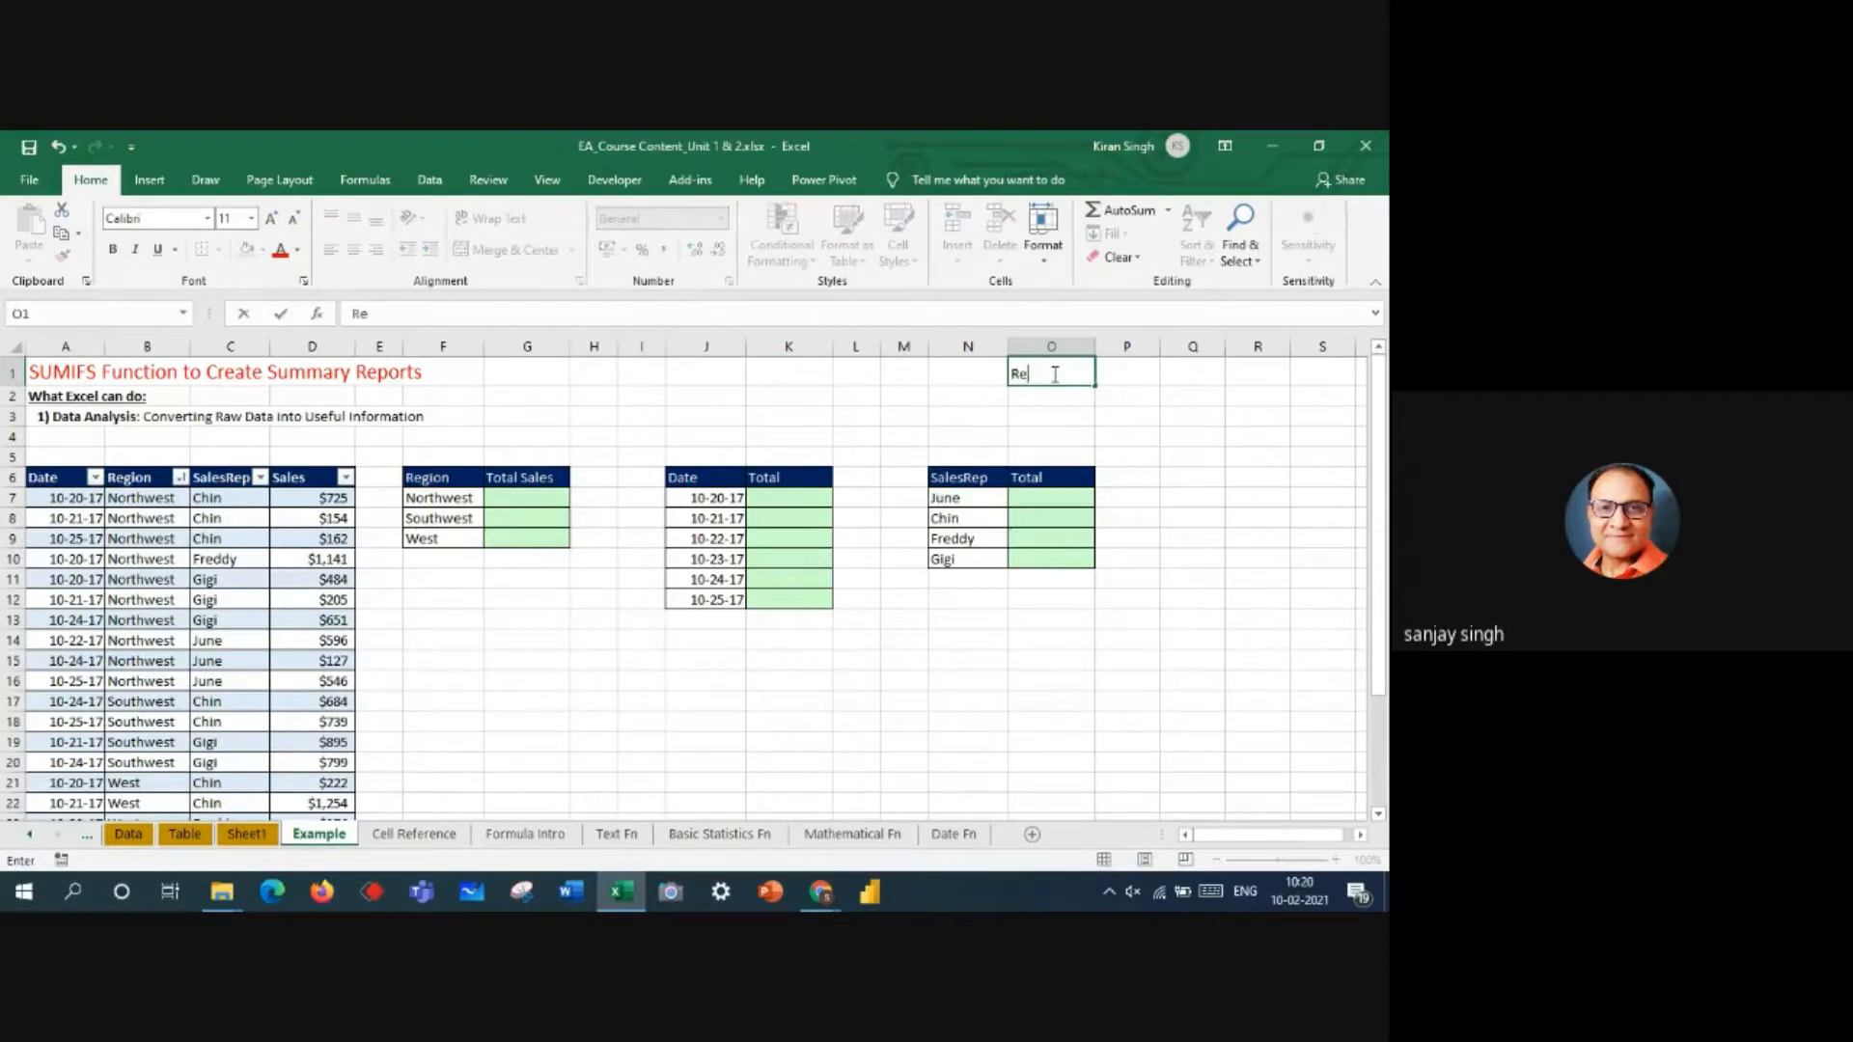
left_click(1134, 374)
type("Sa")
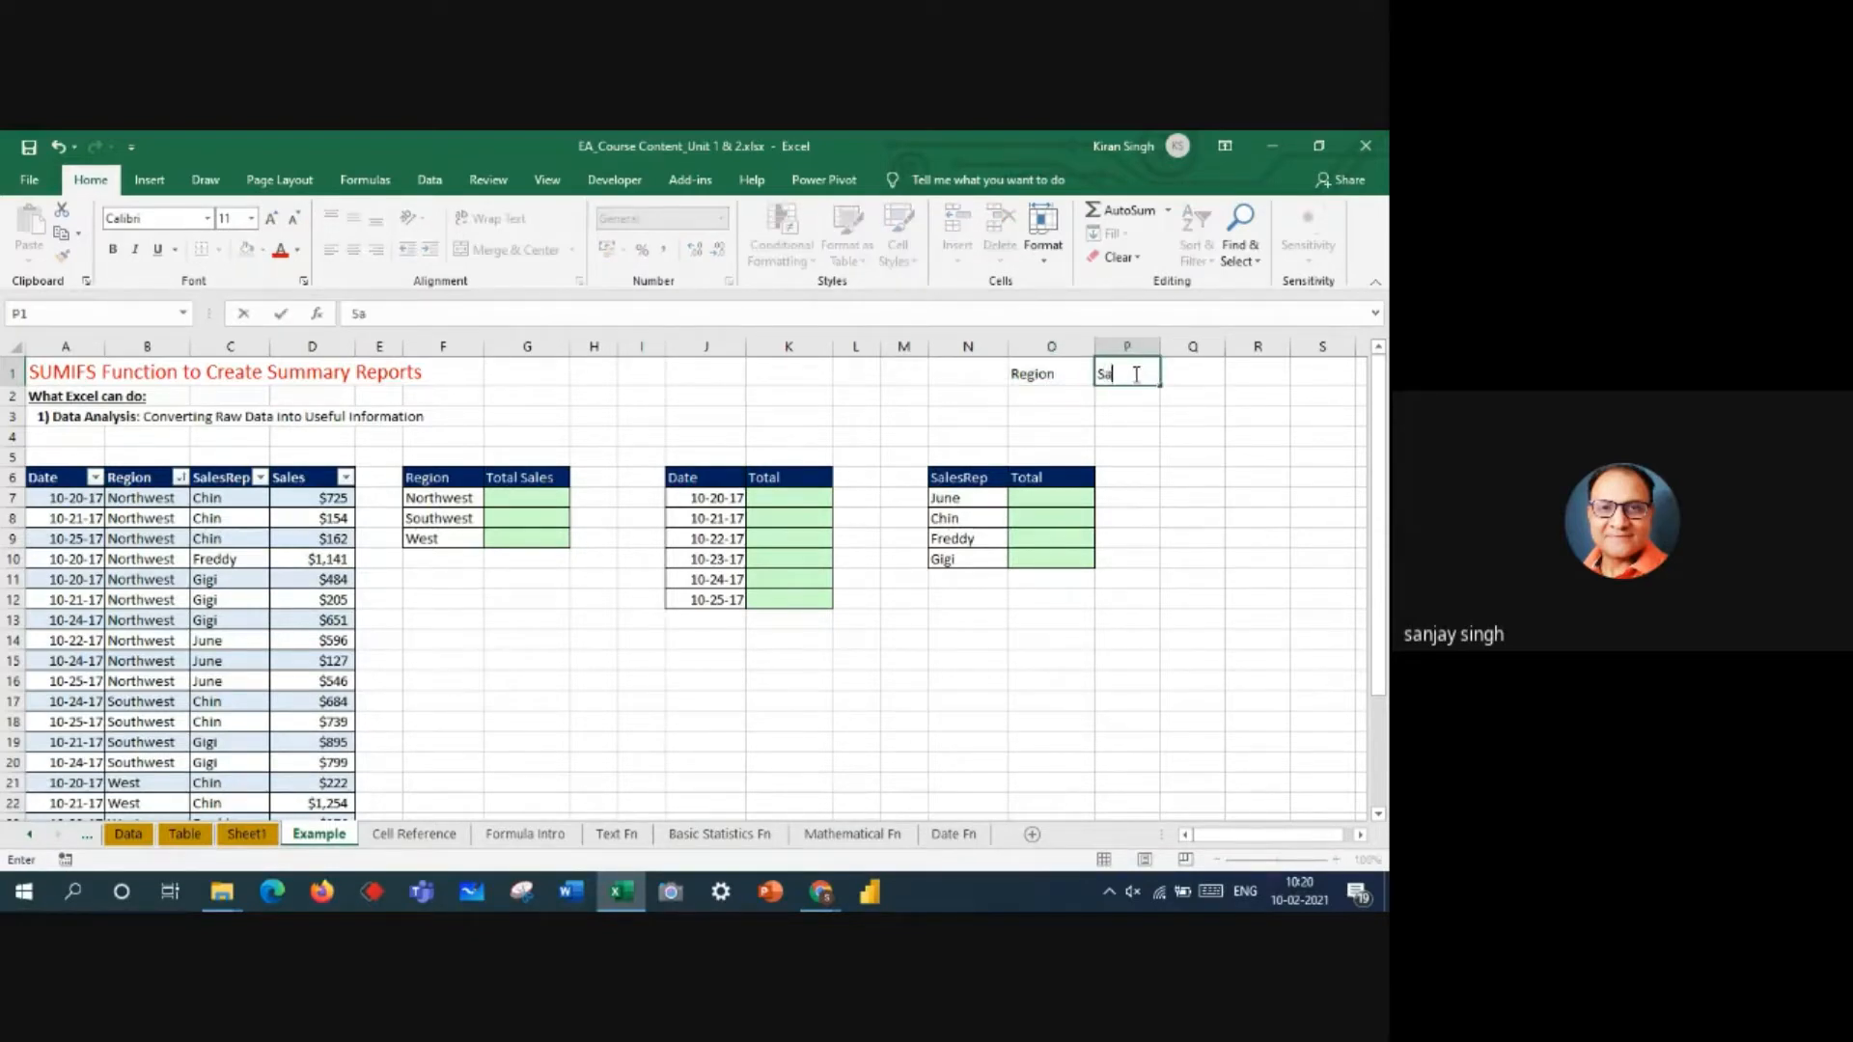
type("lesRep")
- Enter Northwest in O2 and the first names of the first two Northwest sales reps in P2 and P3
left_click(1038, 393)
type("No")
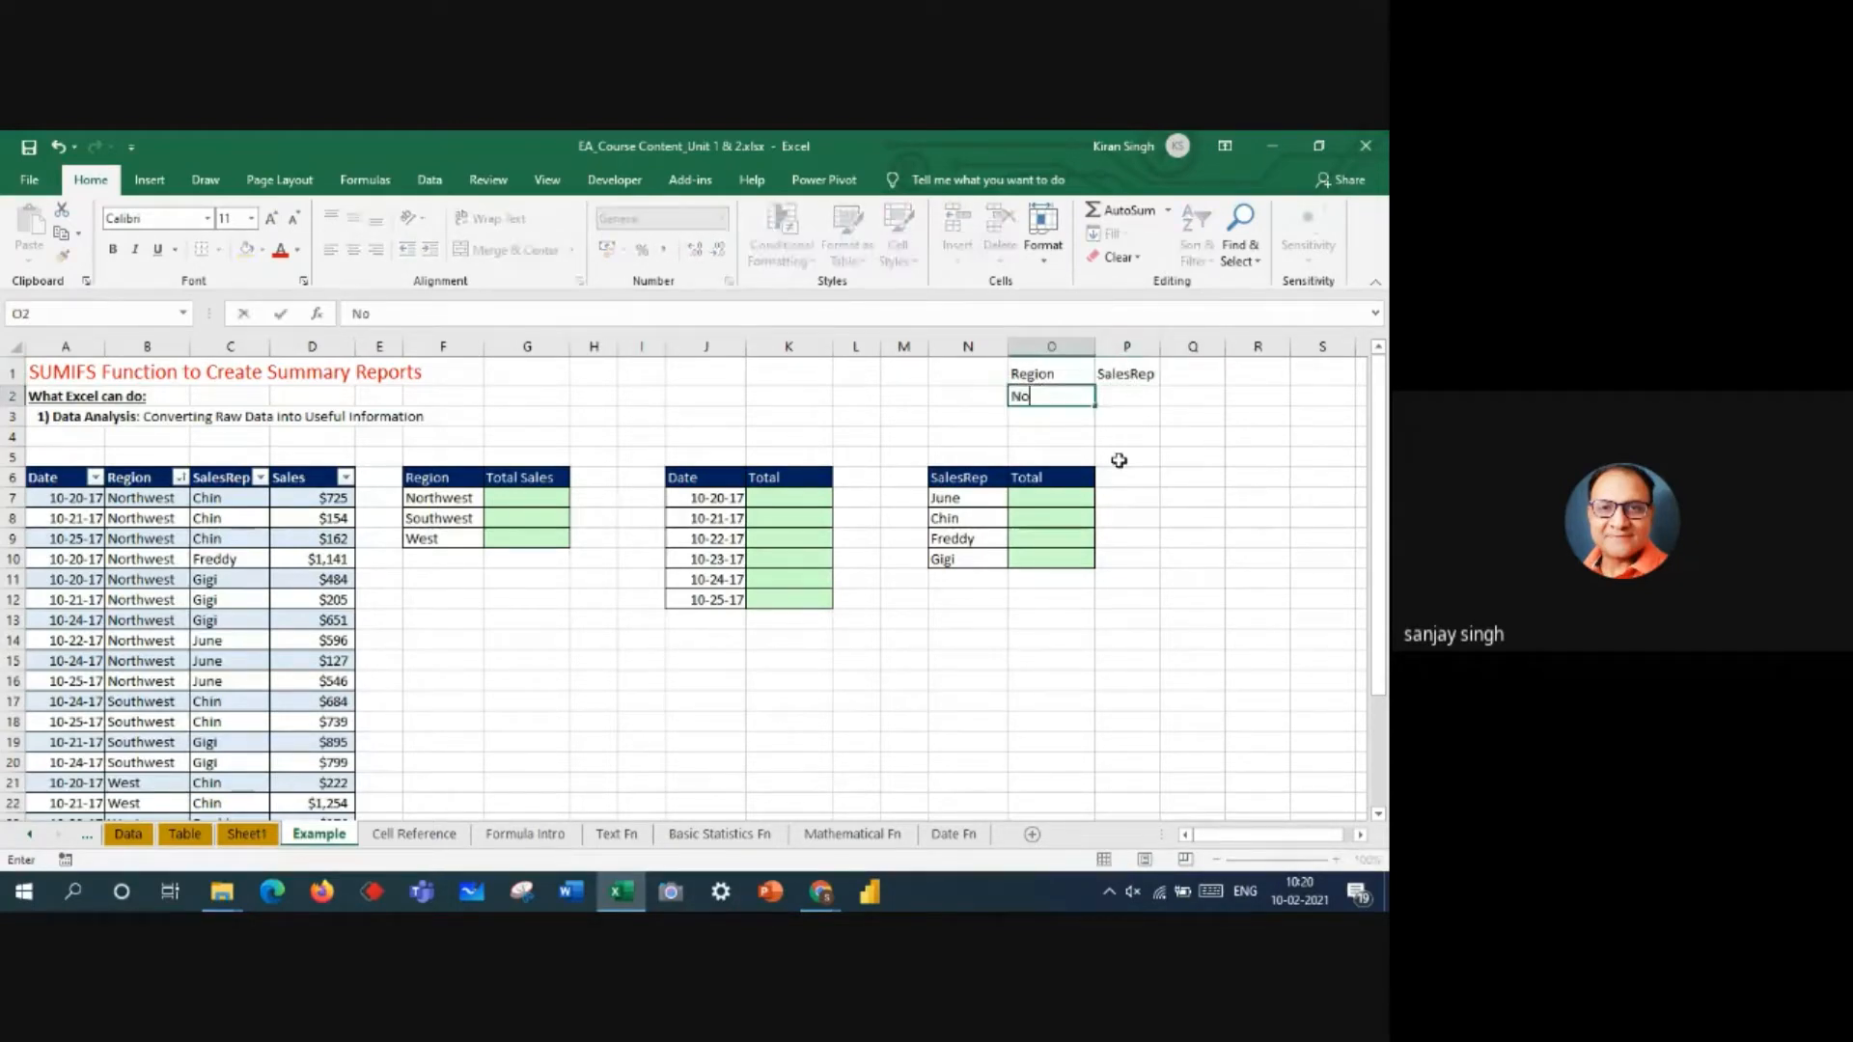
type("rthwest")
key("Tab")
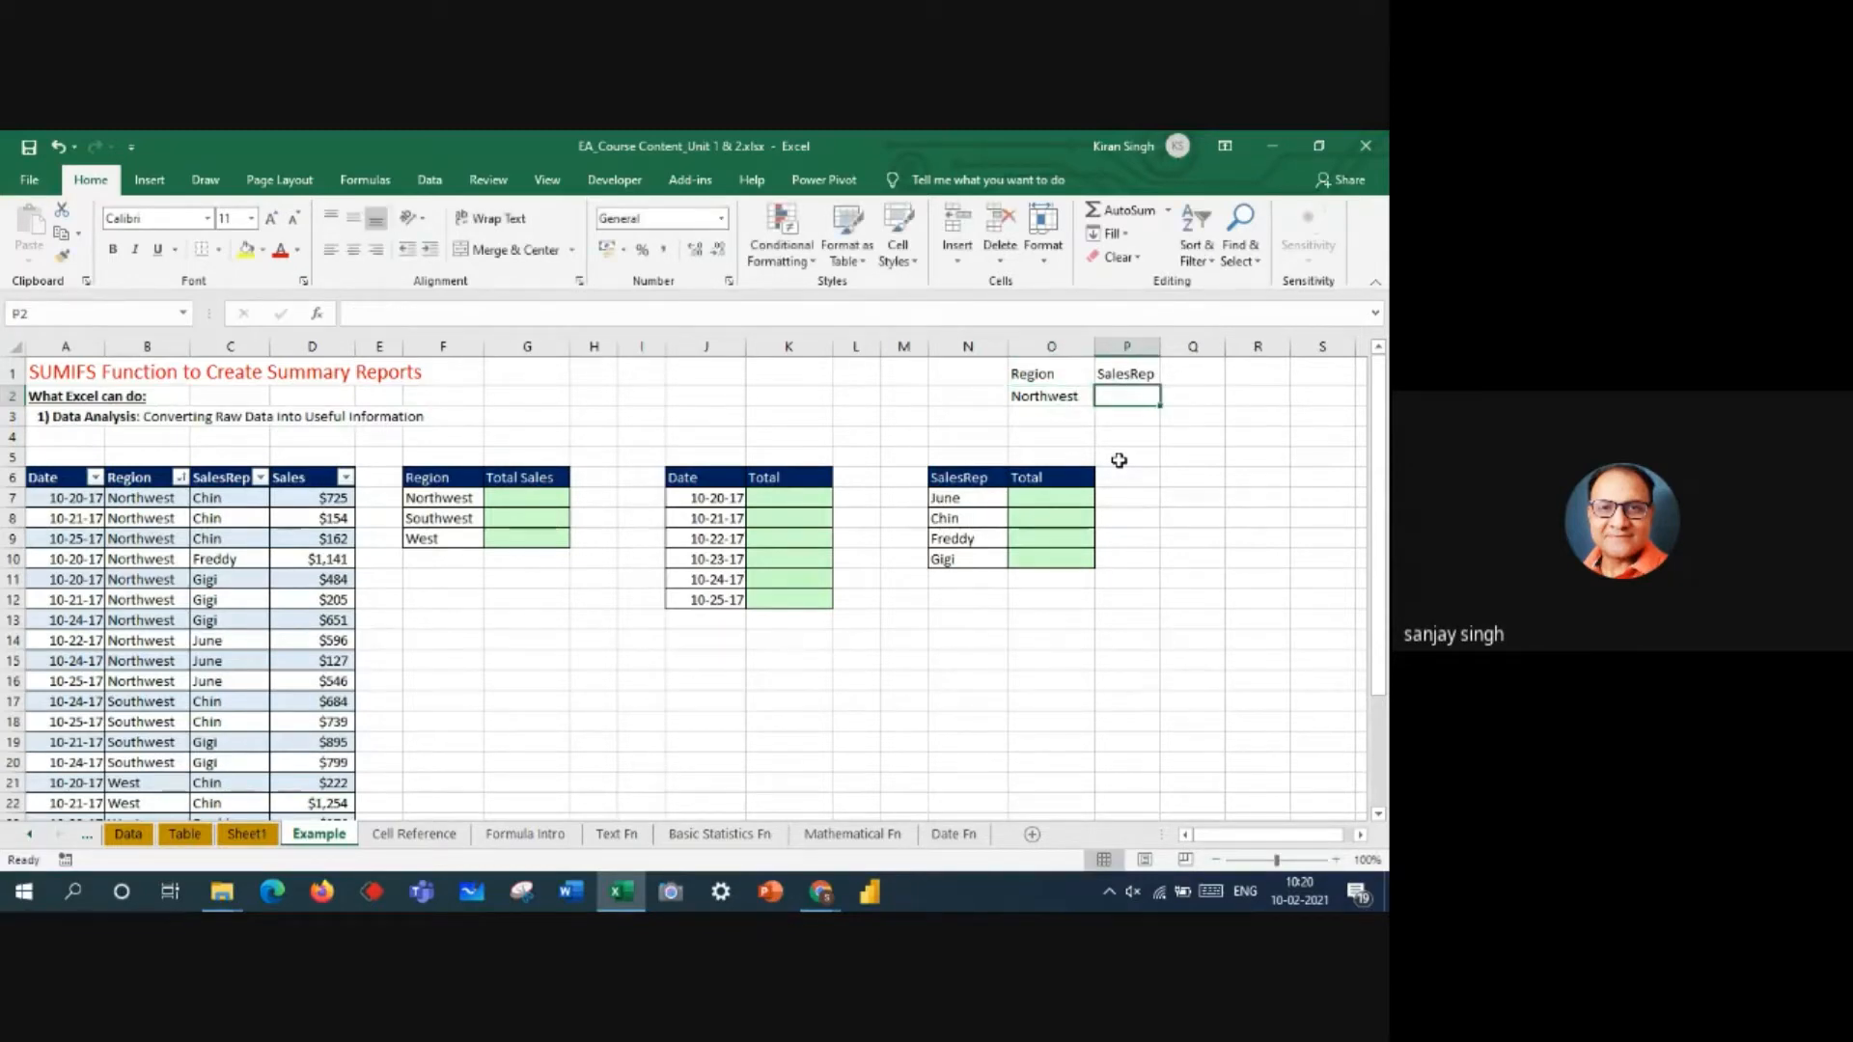
type("Chin")
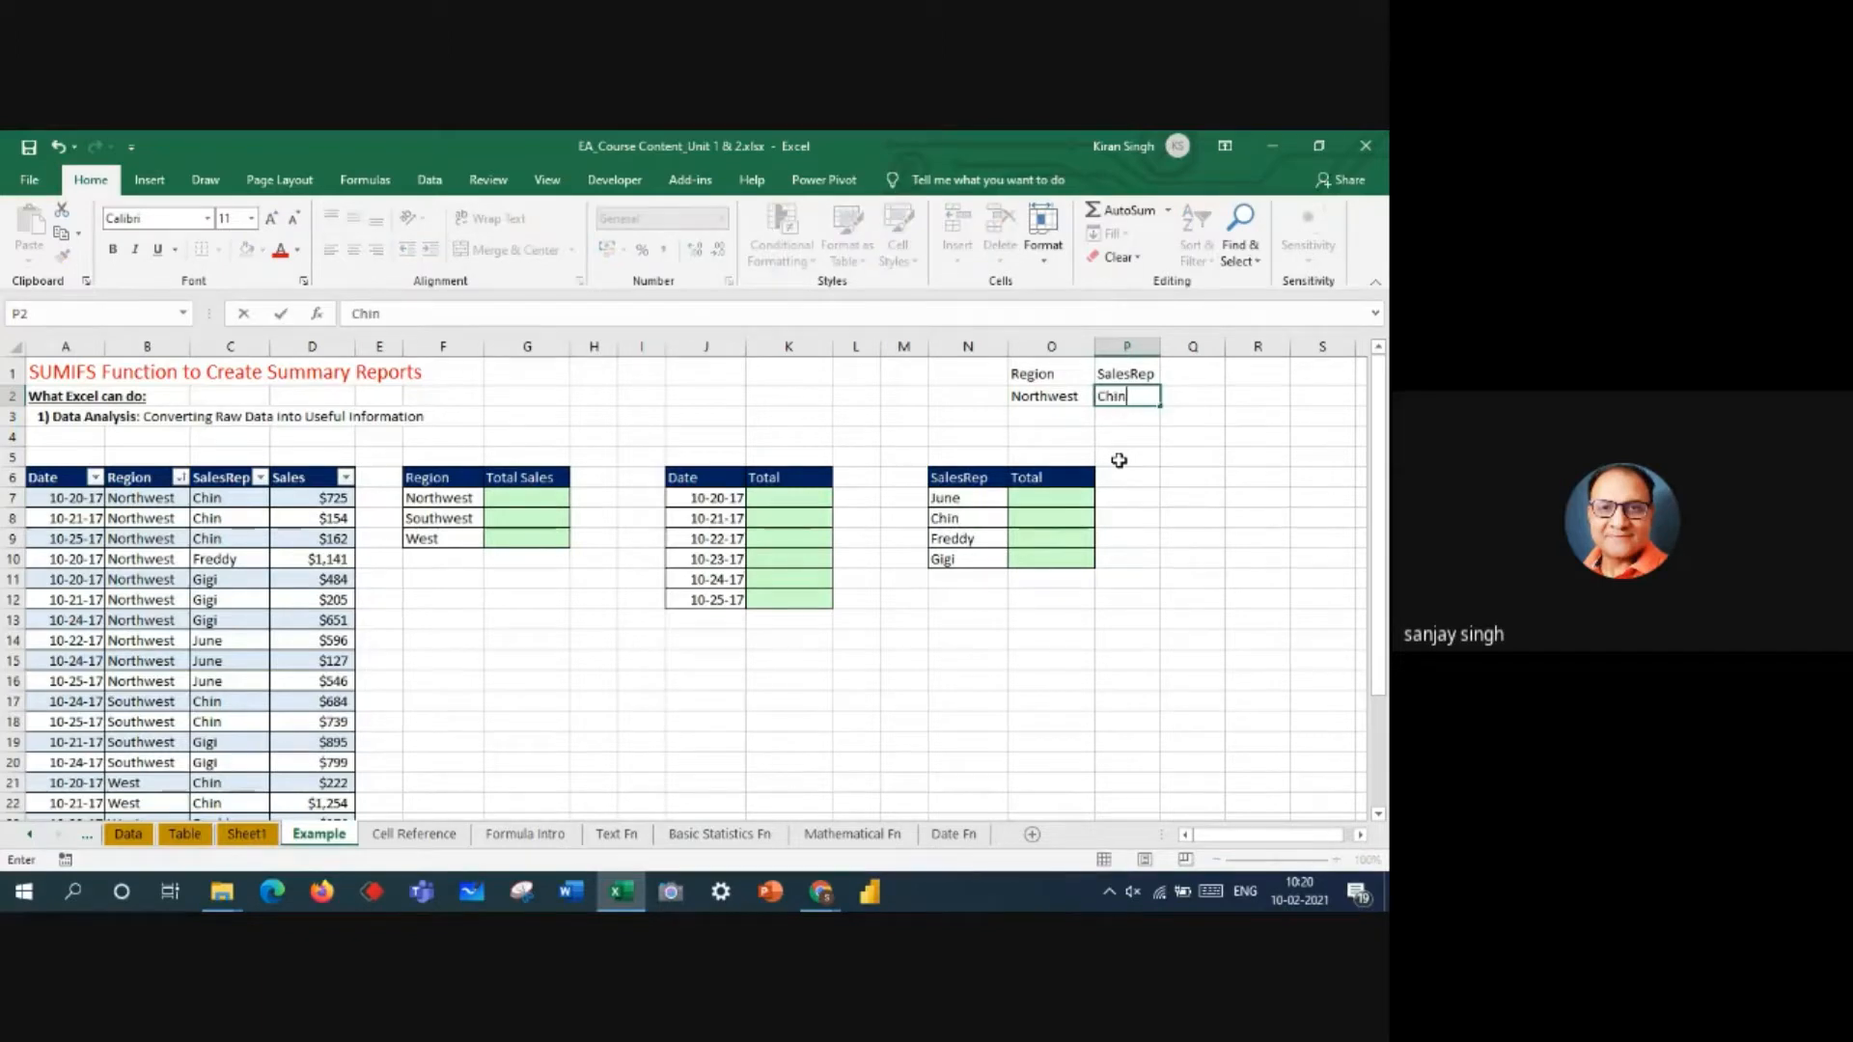
key("Return")
type("Freddy")
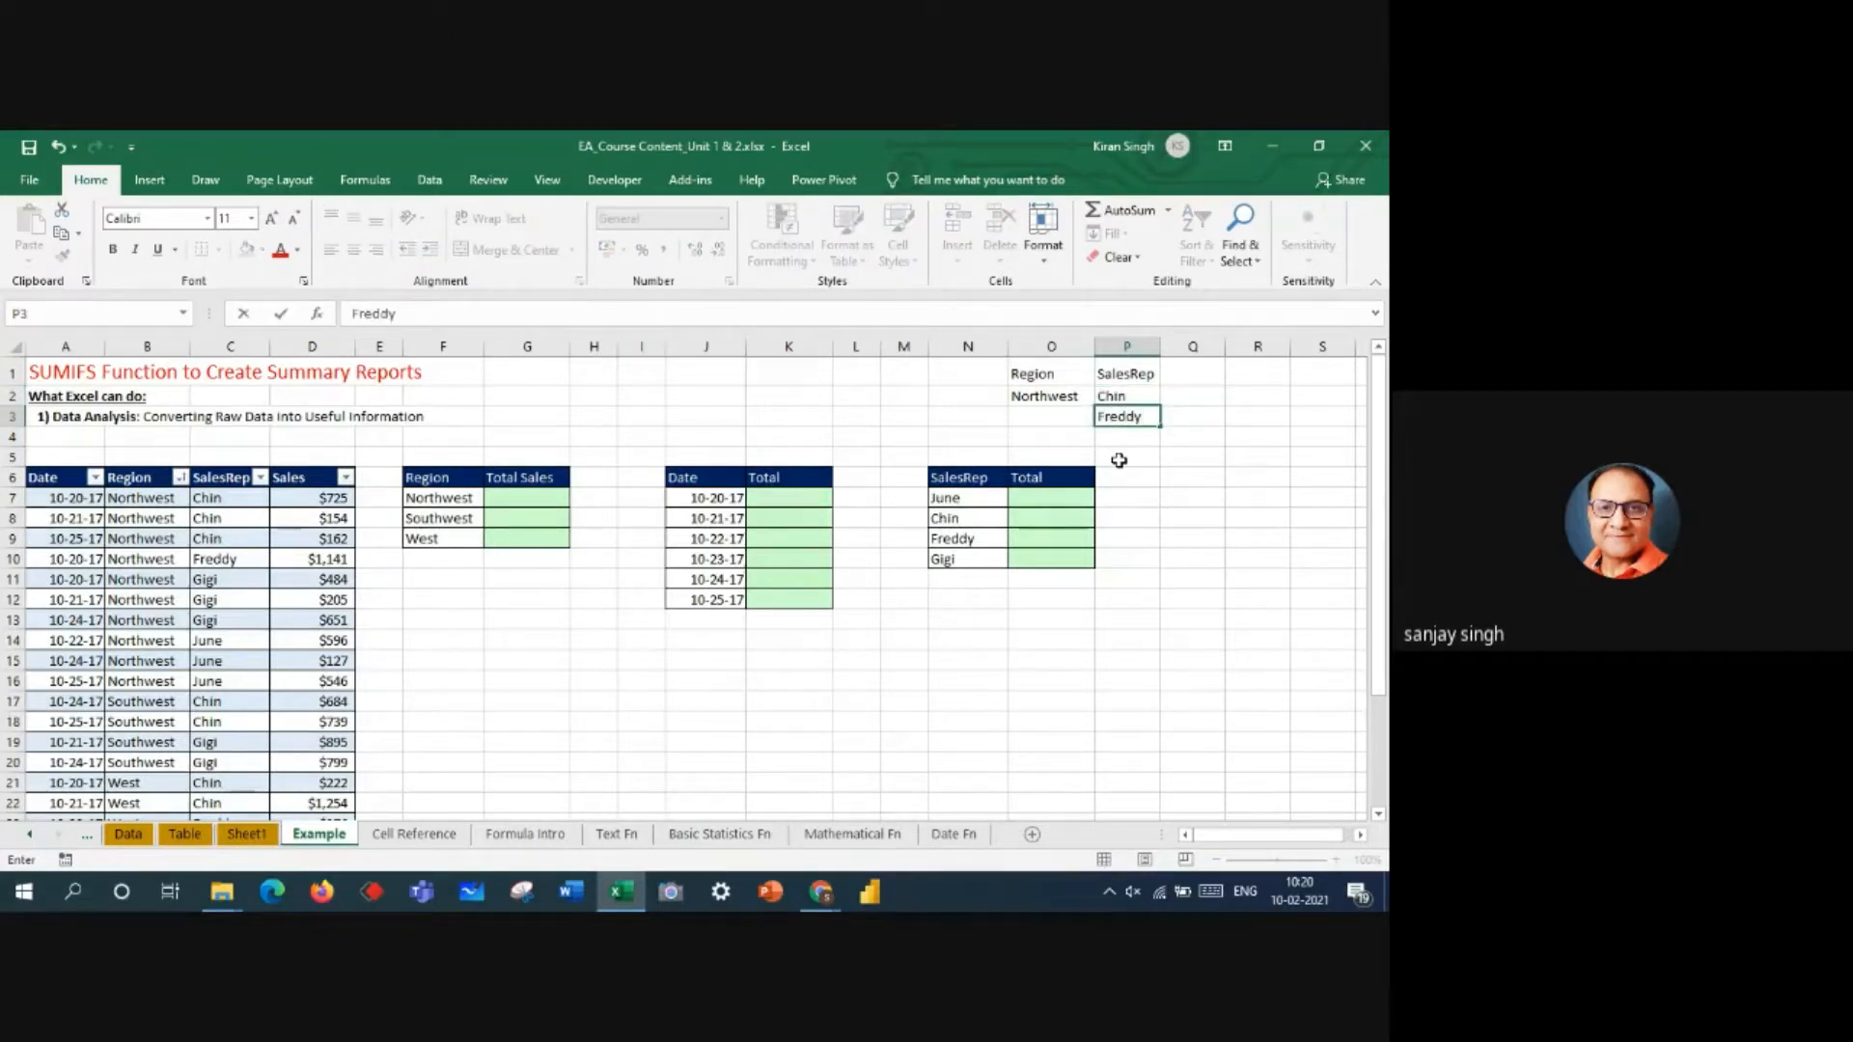
key("Return")
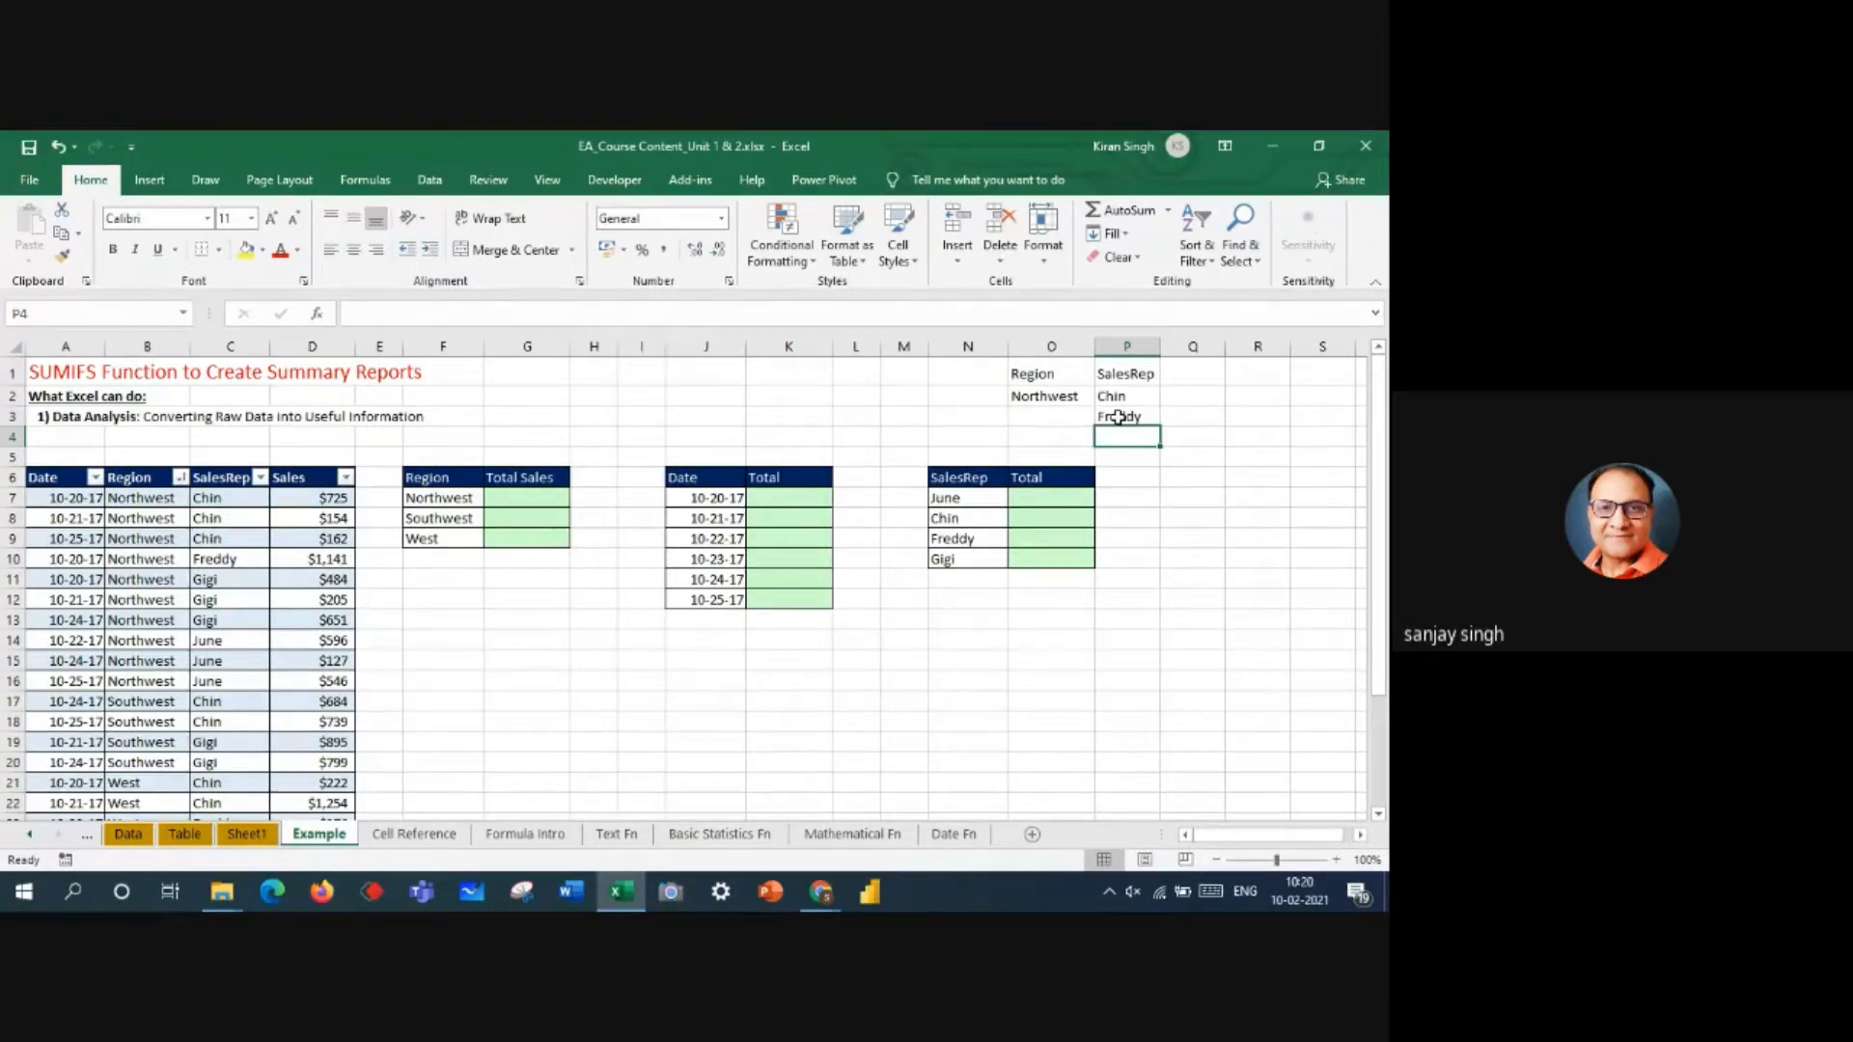
- Highlight the criteria range O1:P3 and switch to the Google Meet window in Chrome
left_click_drag(1046, 372, 1132, 431)
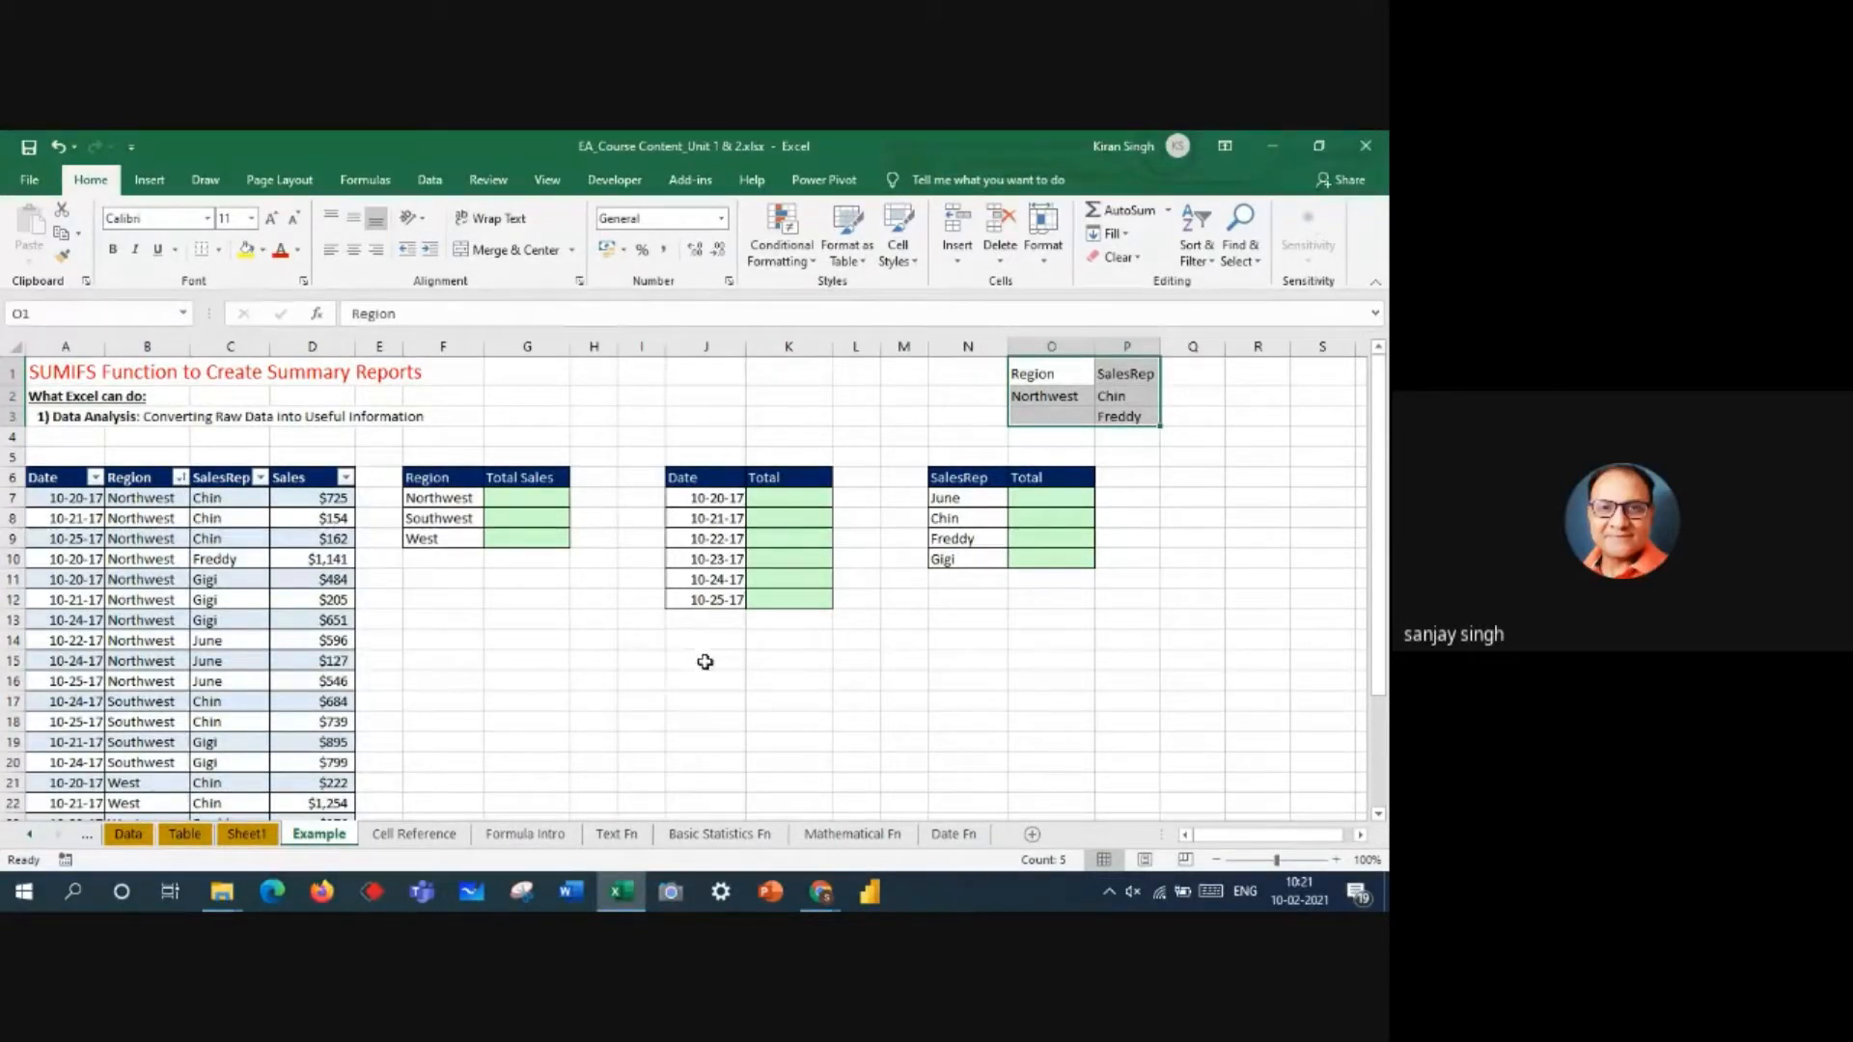
left_click_drag(1055, 371, 1131, 417)
left_click(834, 903)
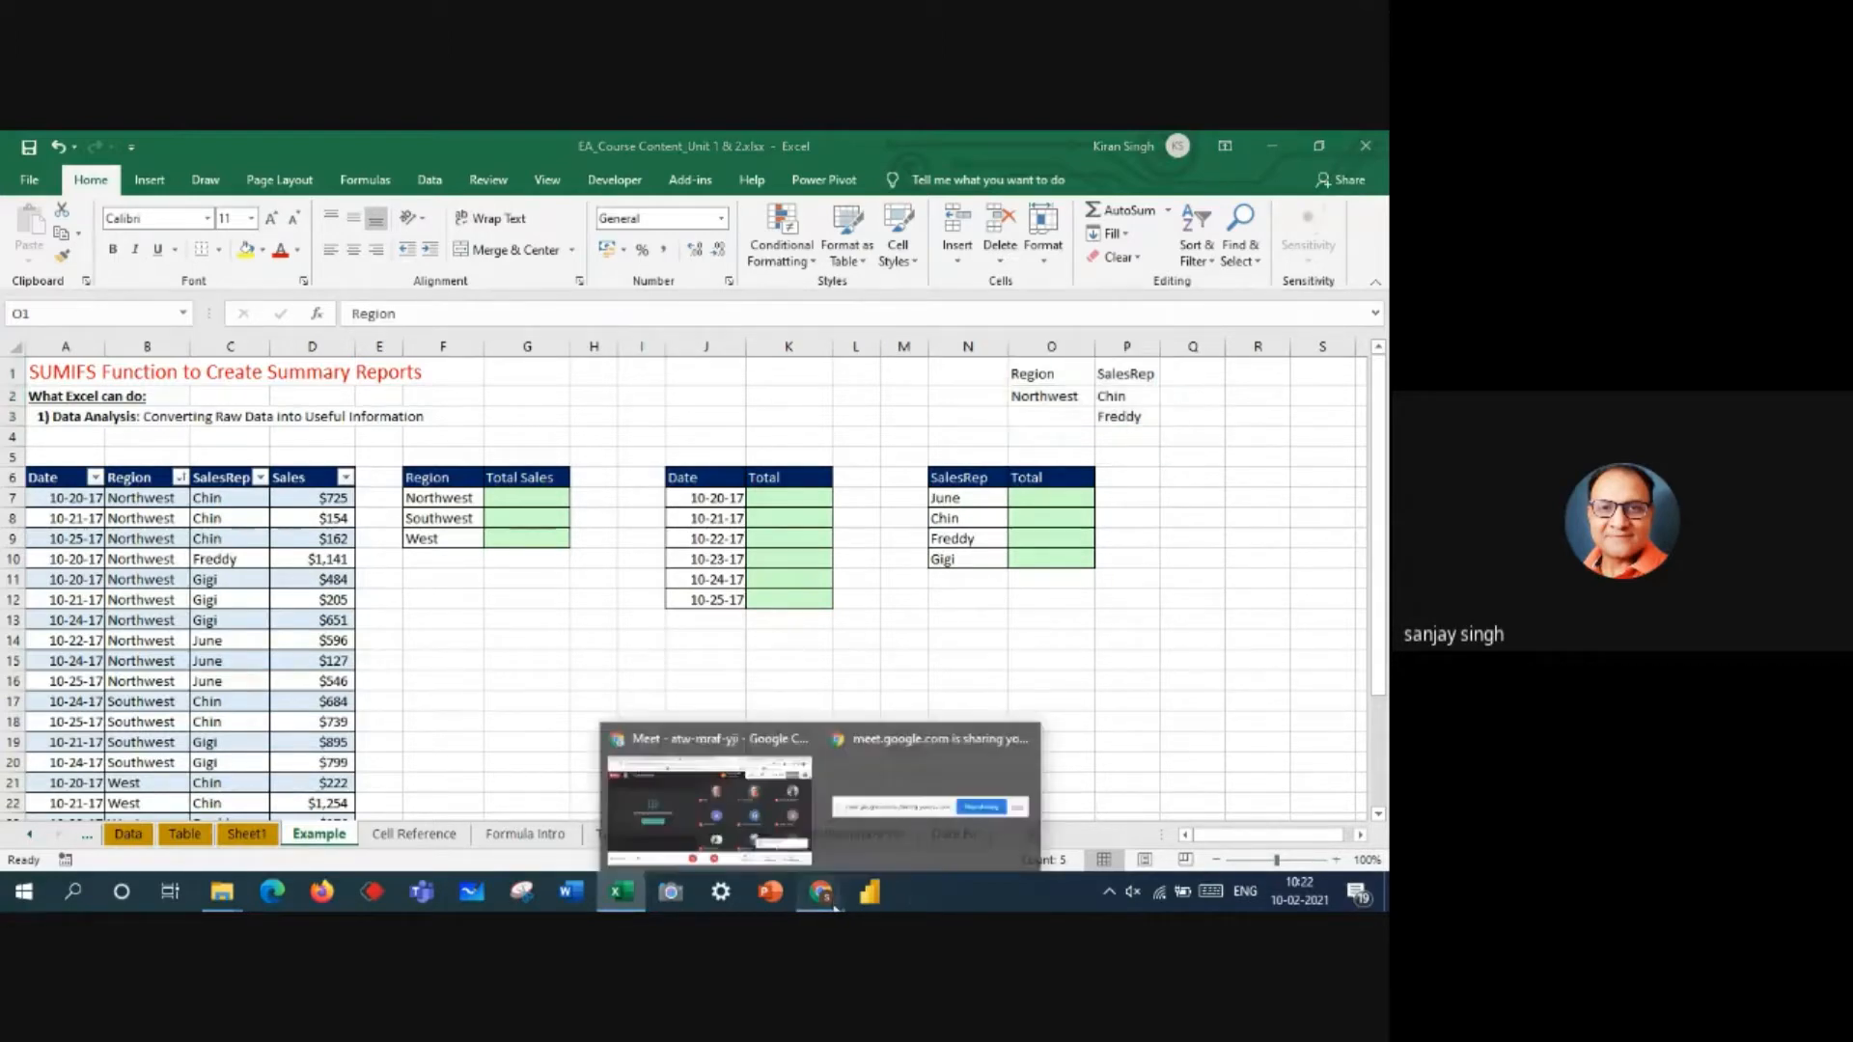
left_click(761, 820)
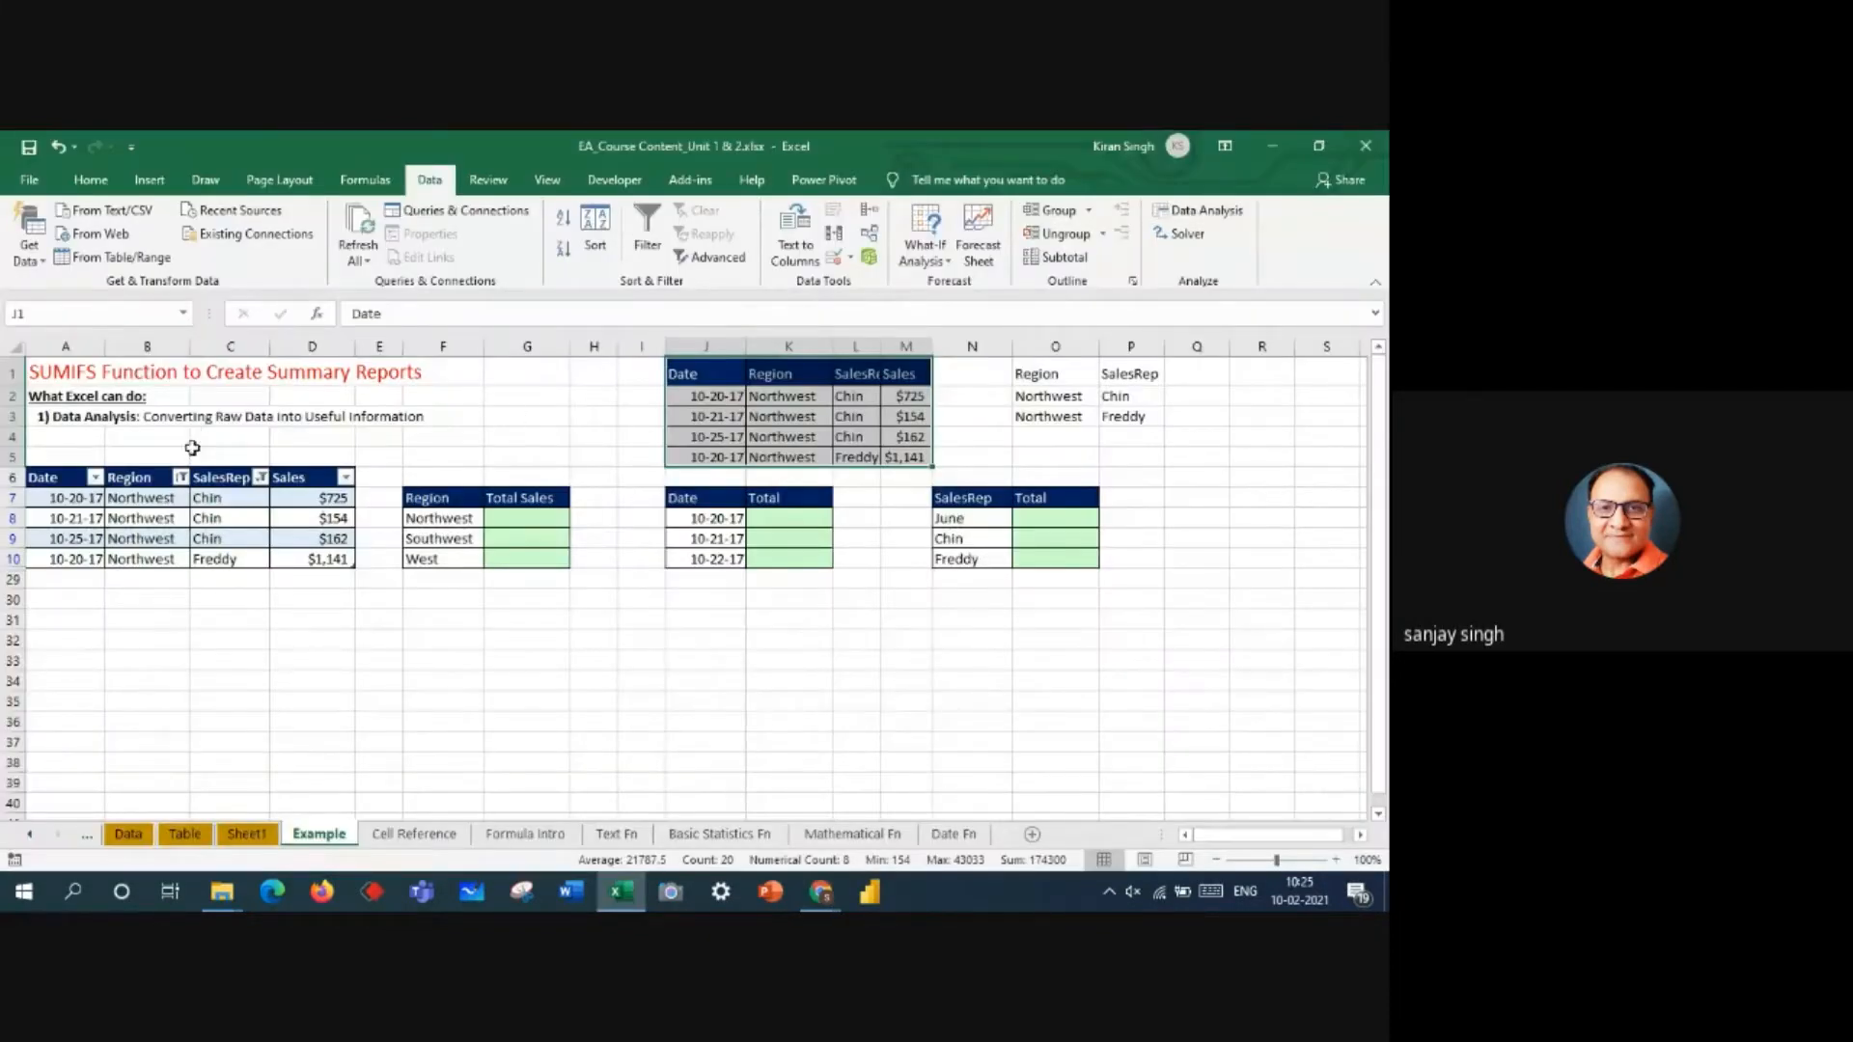
- Clear the Region and SalesRep filters from the sales table and review its rows
left_click(181, 478)
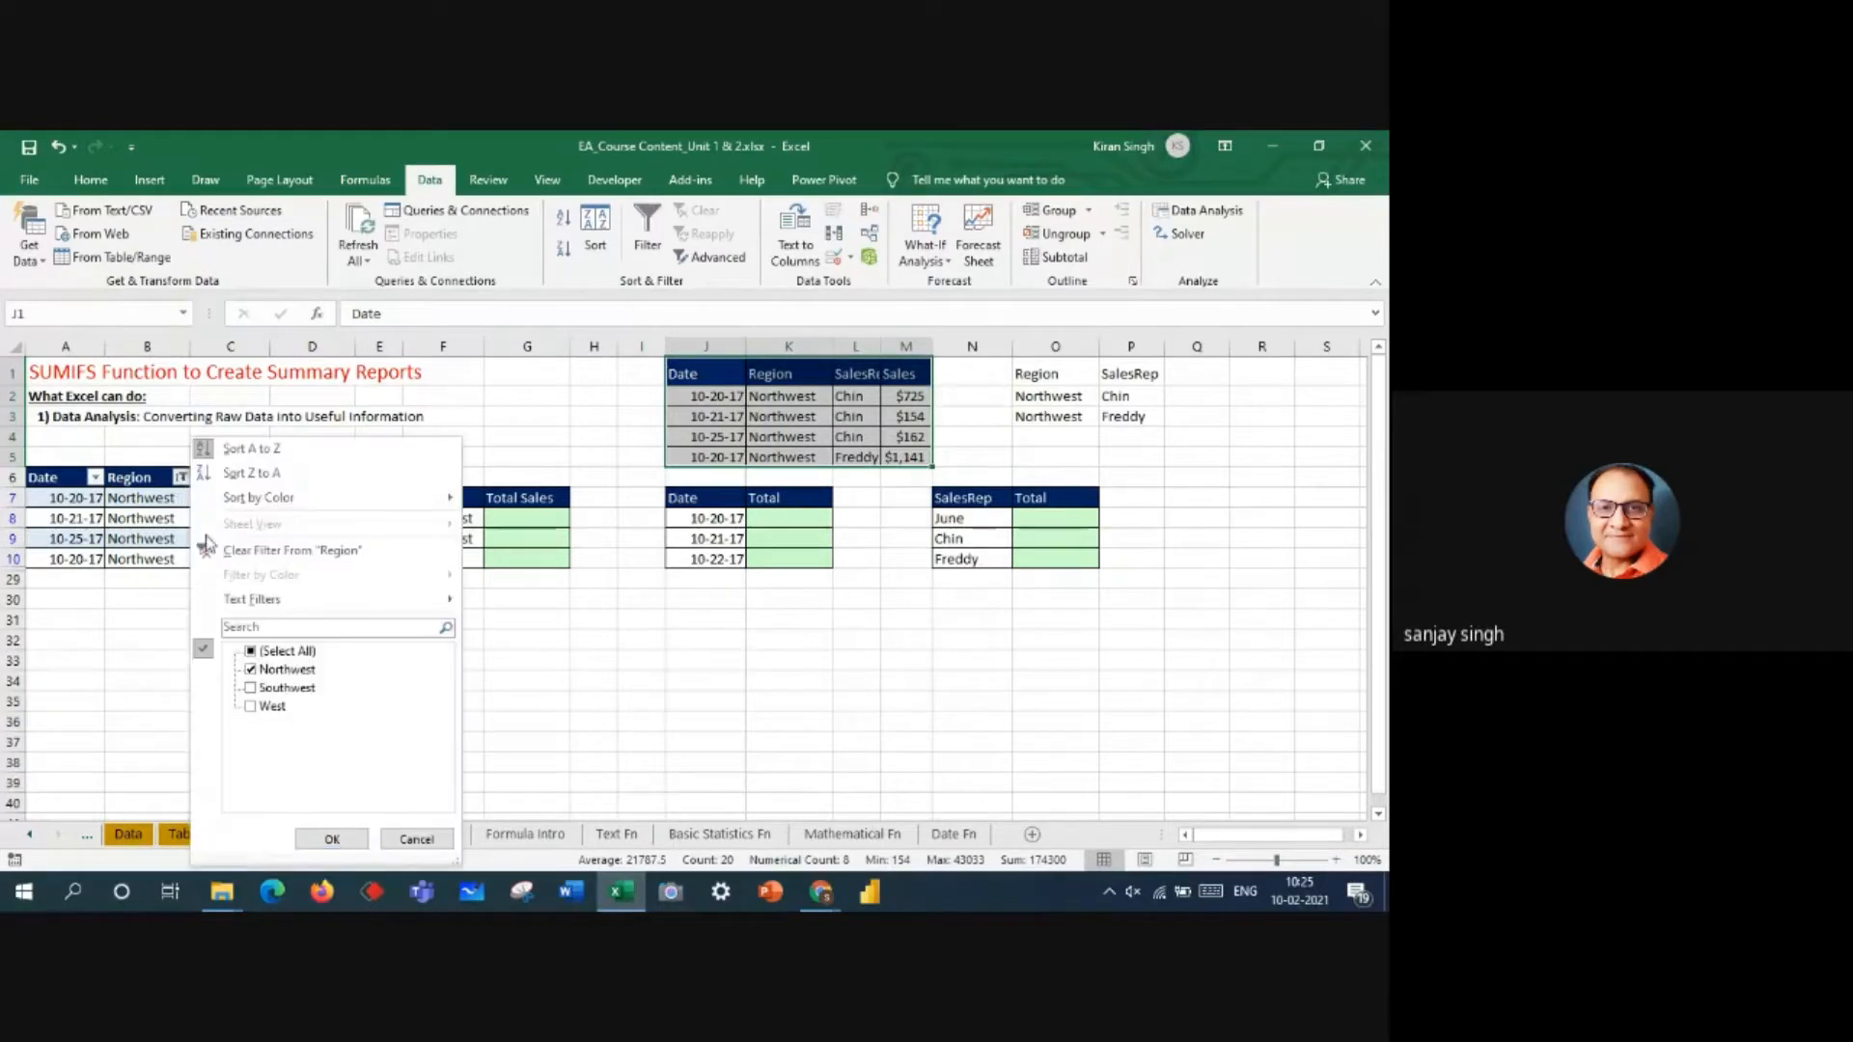
left_click(249, 652)
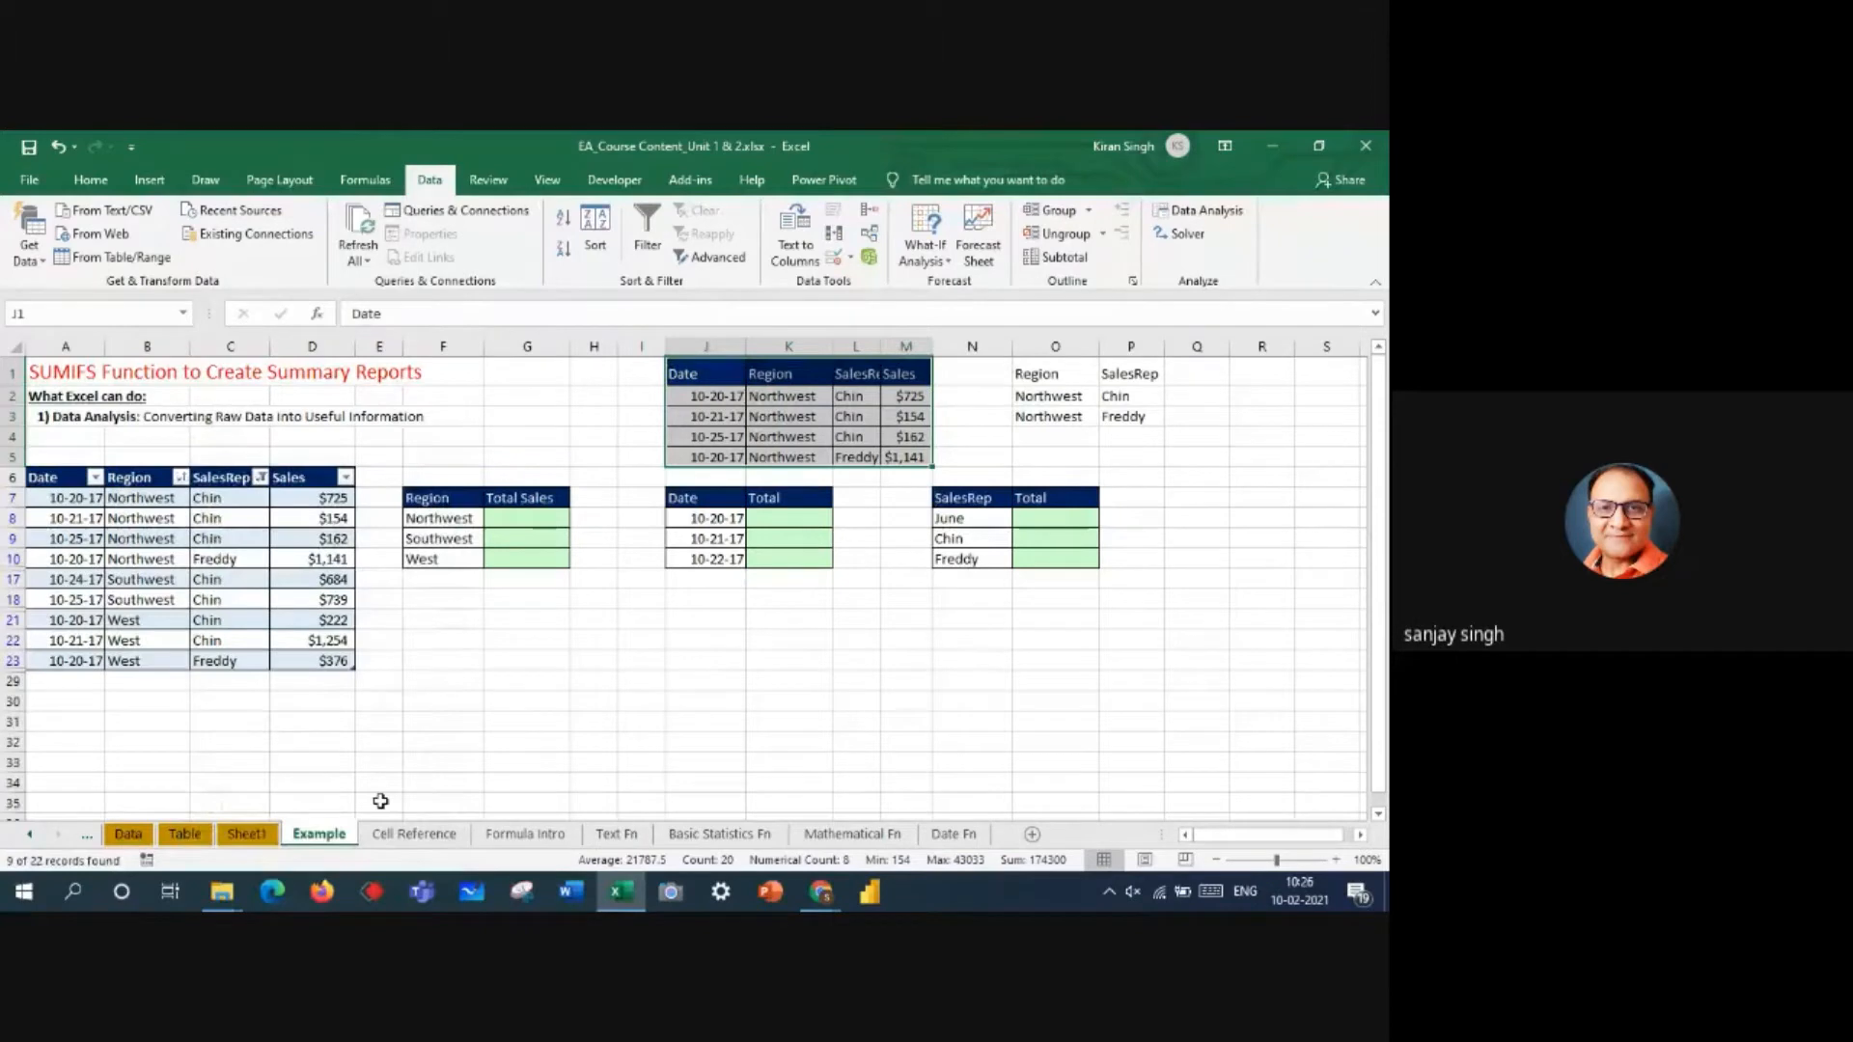
left_click(260, 477)
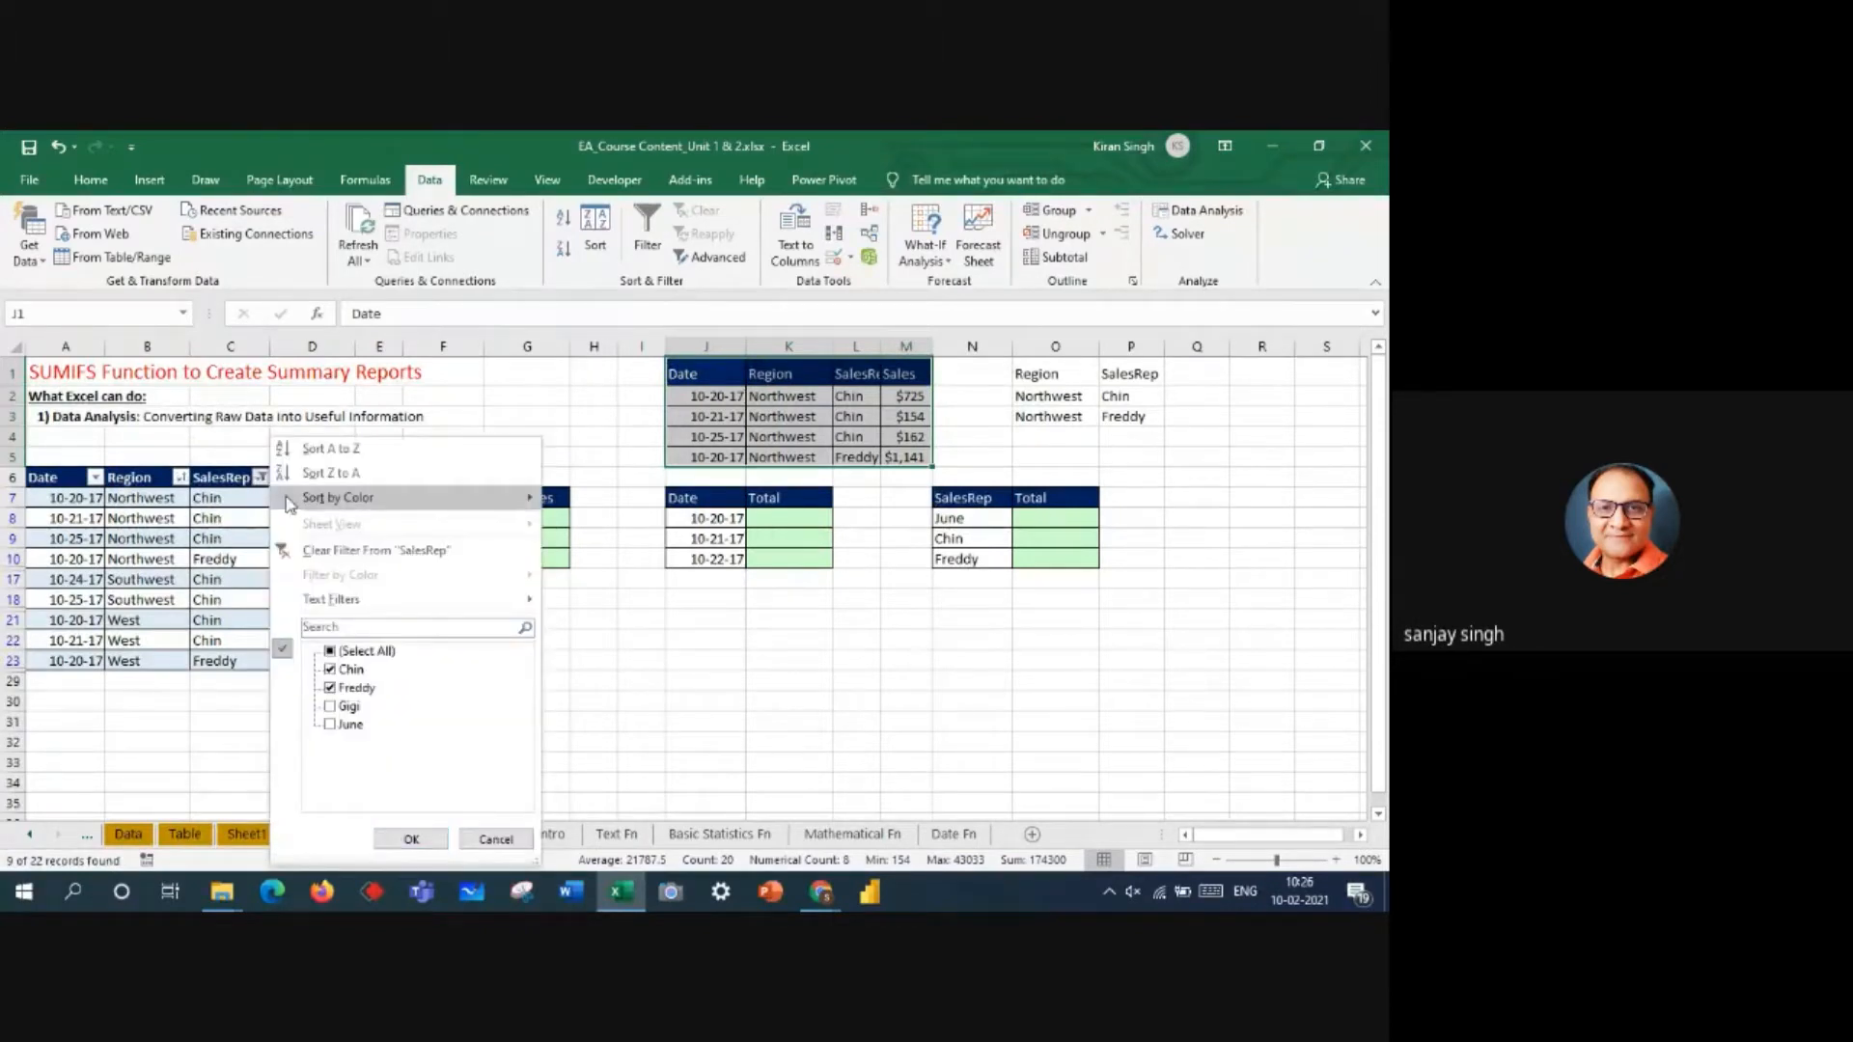
left_click(371, 550)
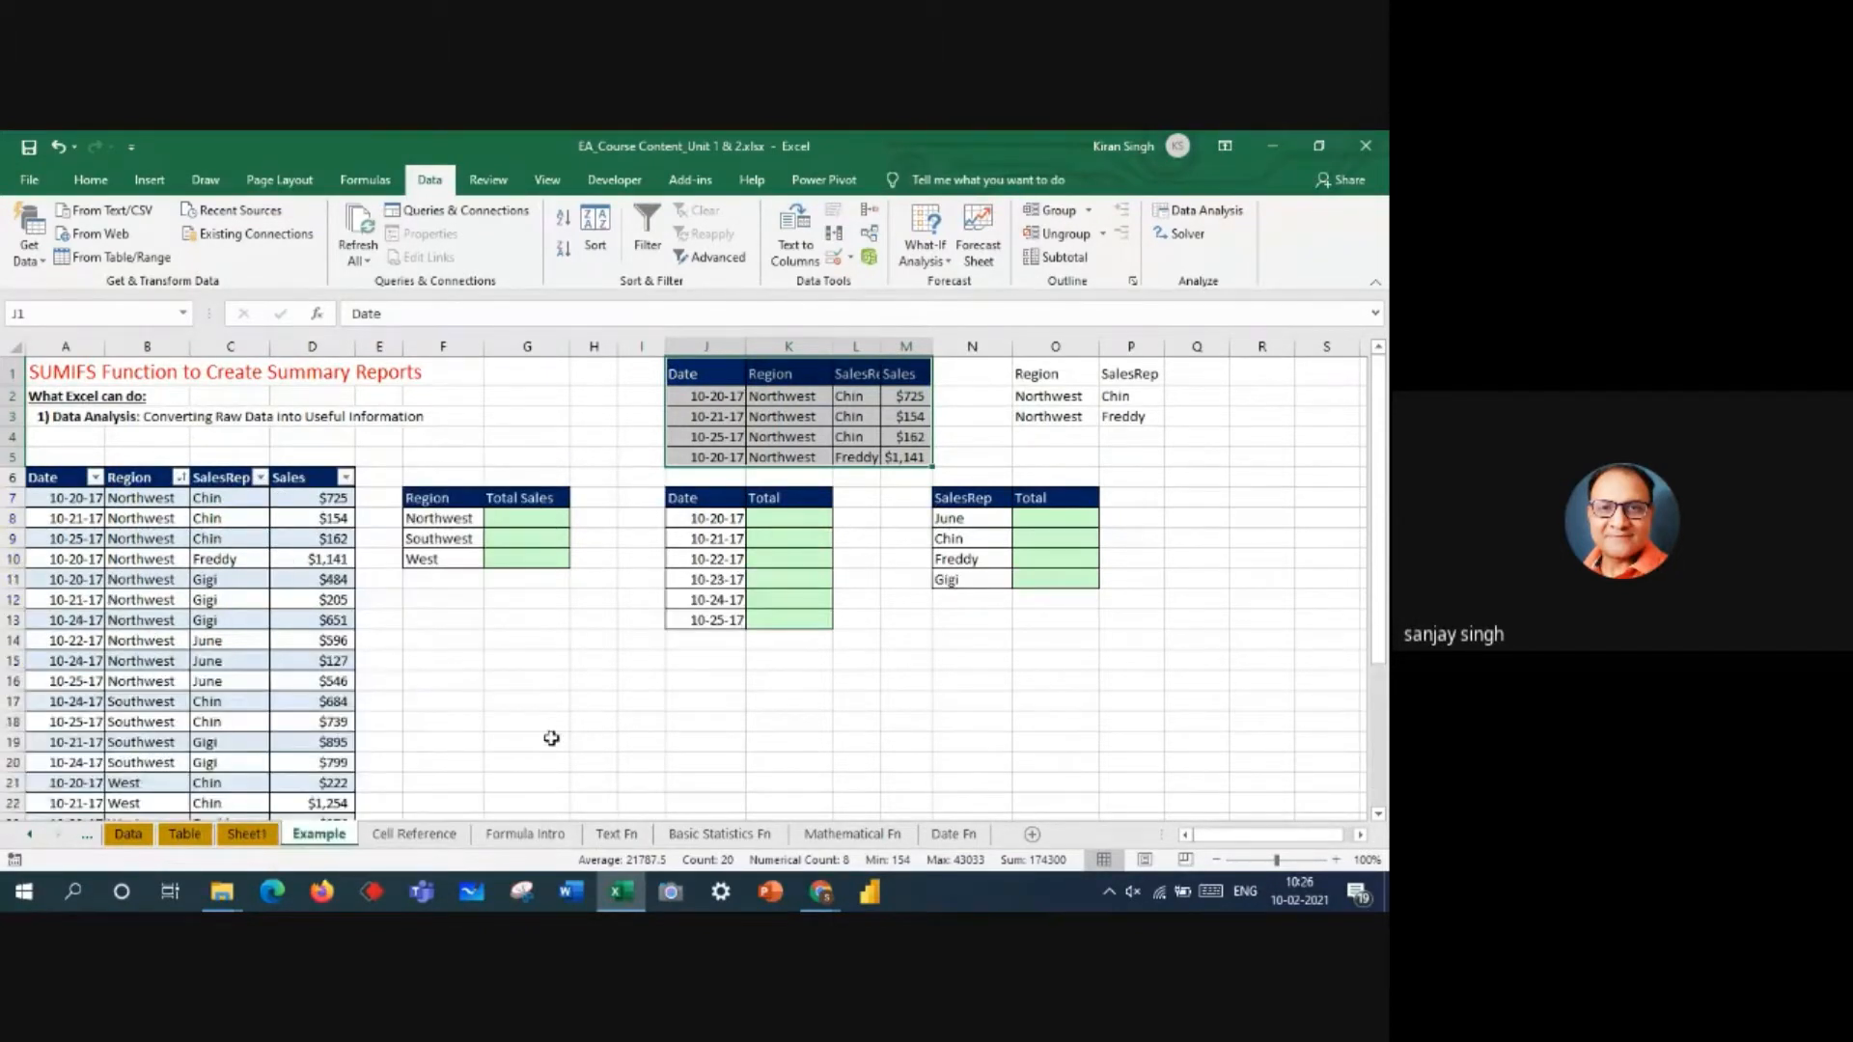
scroll(551, 738, "down", 4)
scroll(551, 738, "up", 4)
mouse_move(820, 900)
left_click(820, 902)
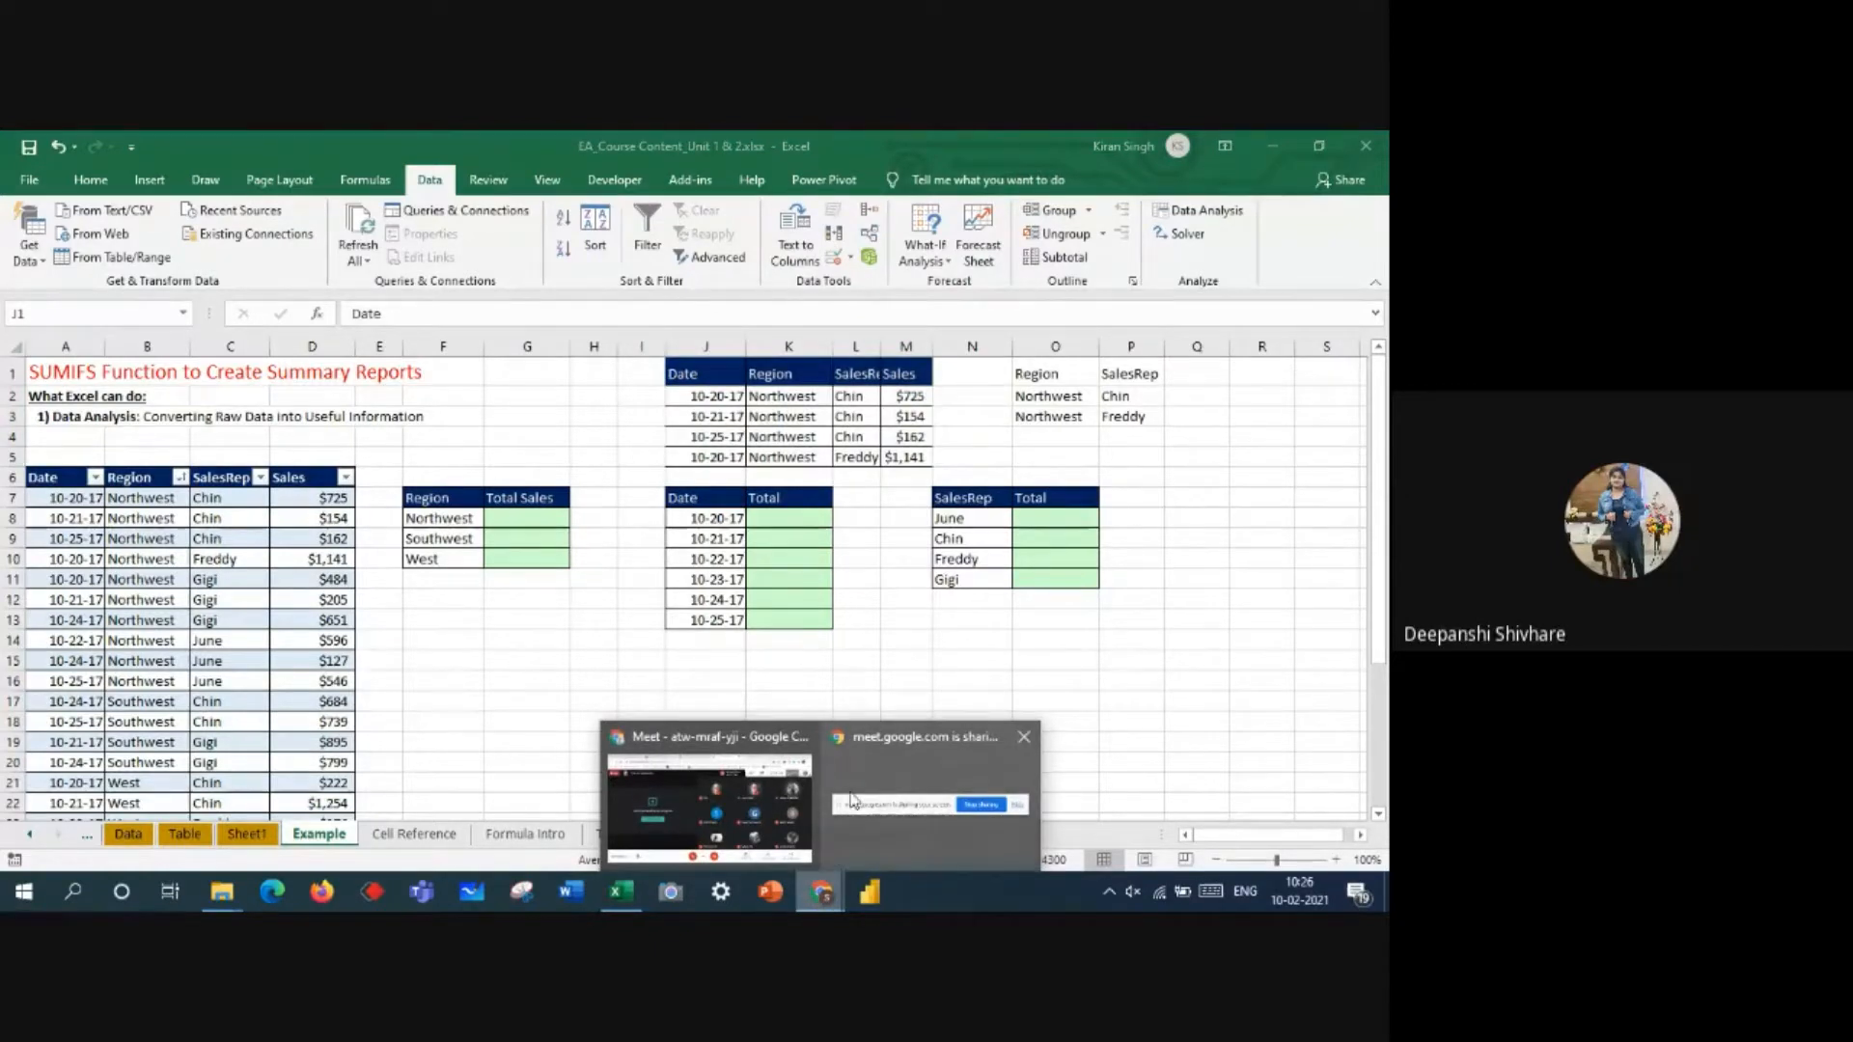
mouse_move(860, 770)
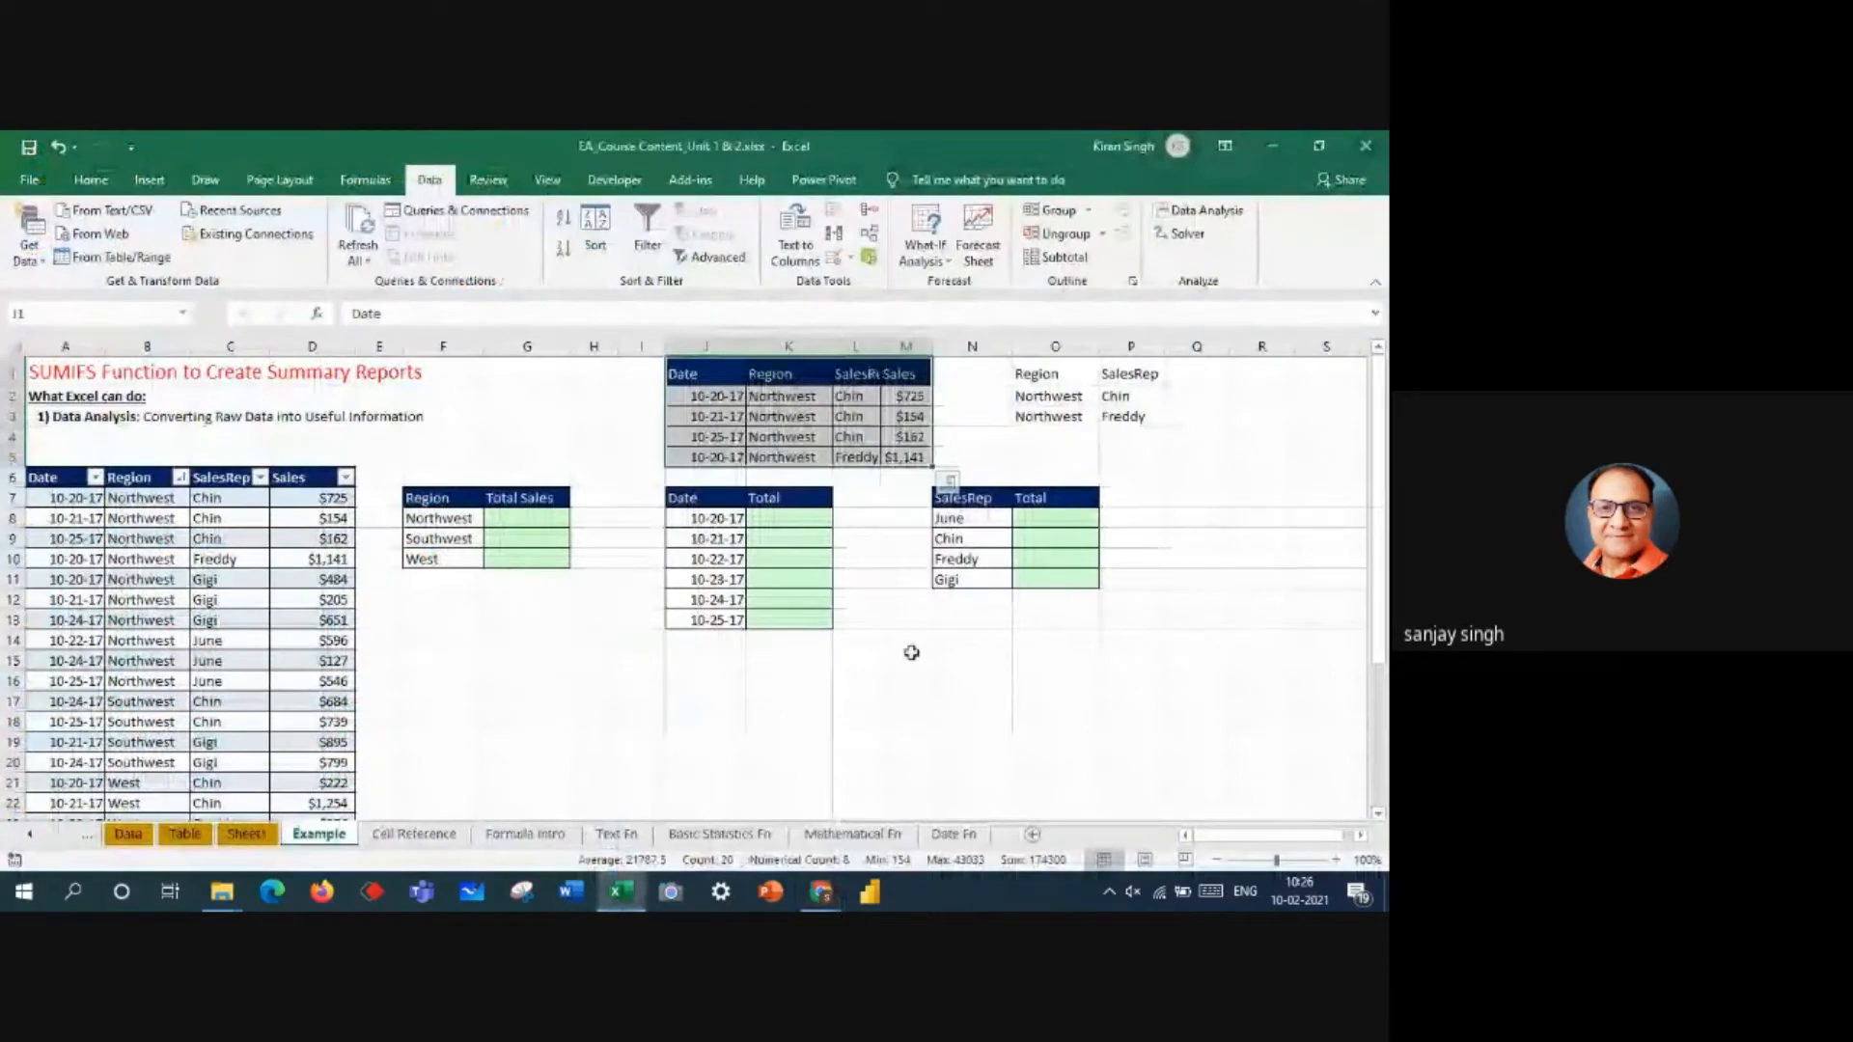
left_click(911, 652)
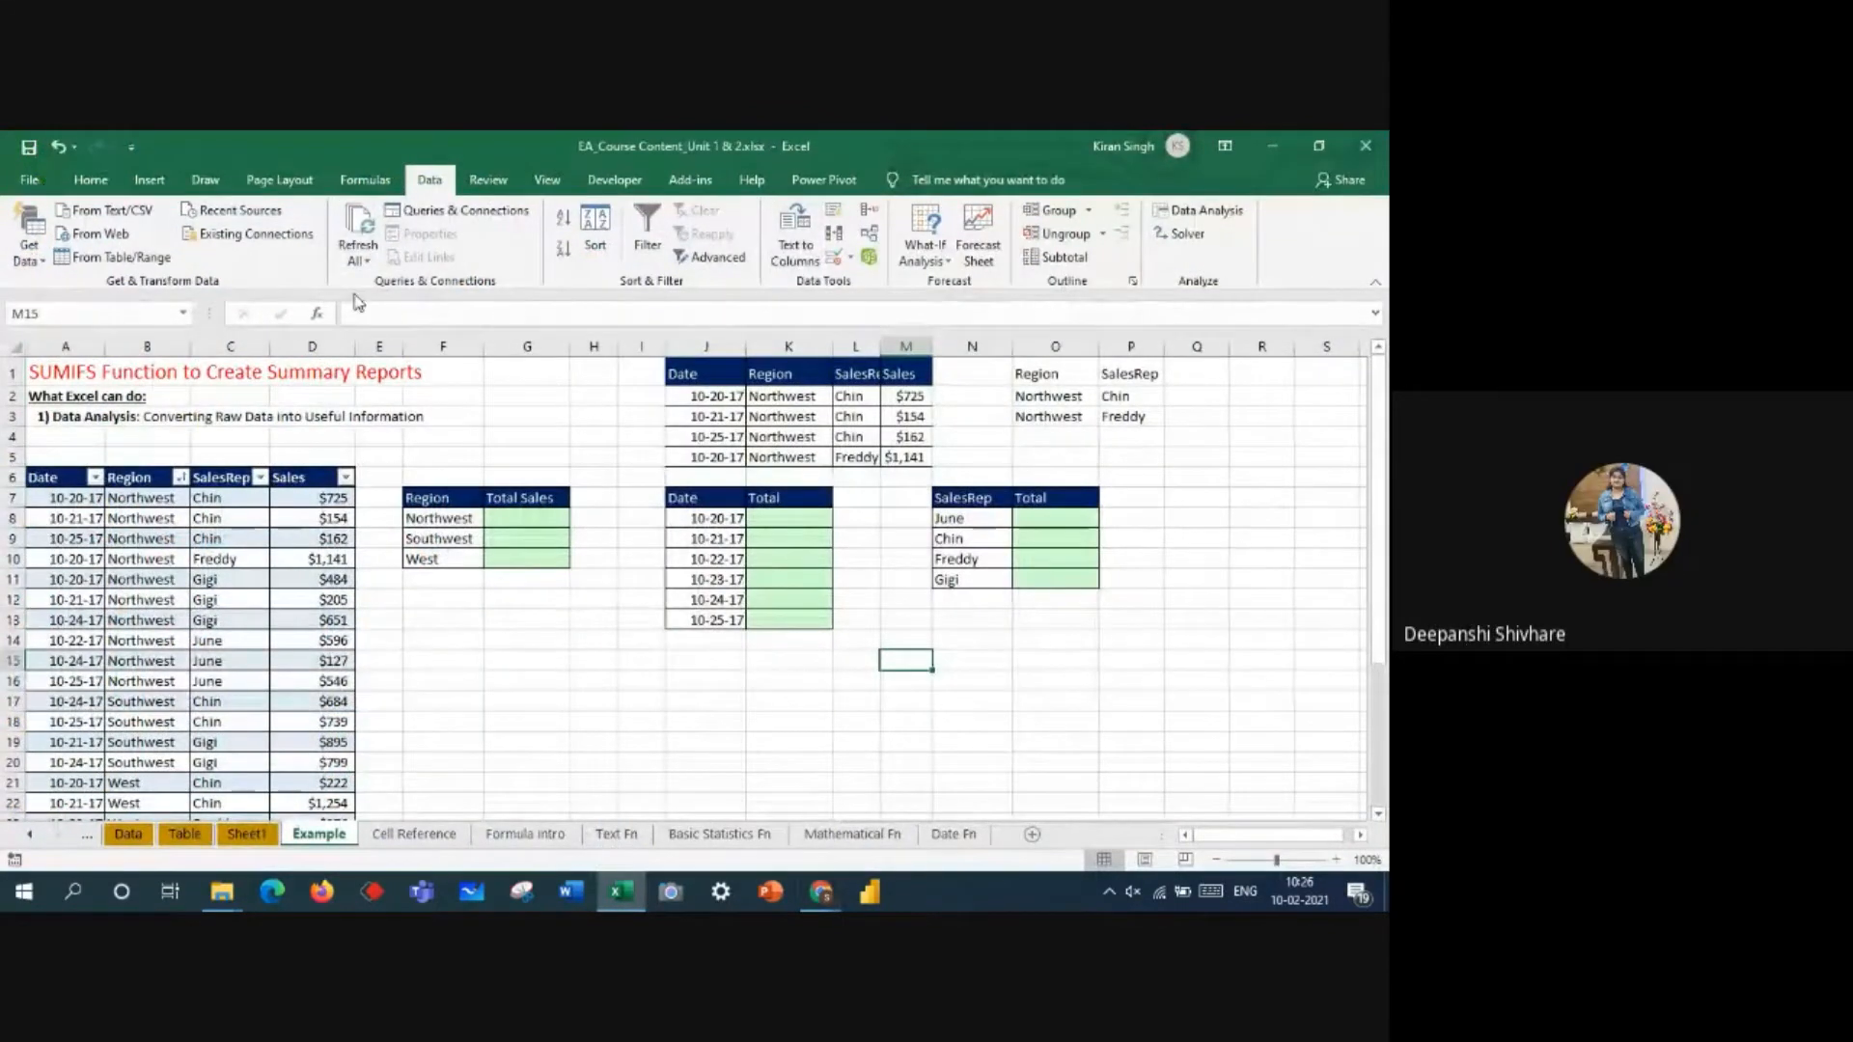
left_click(294, 182)
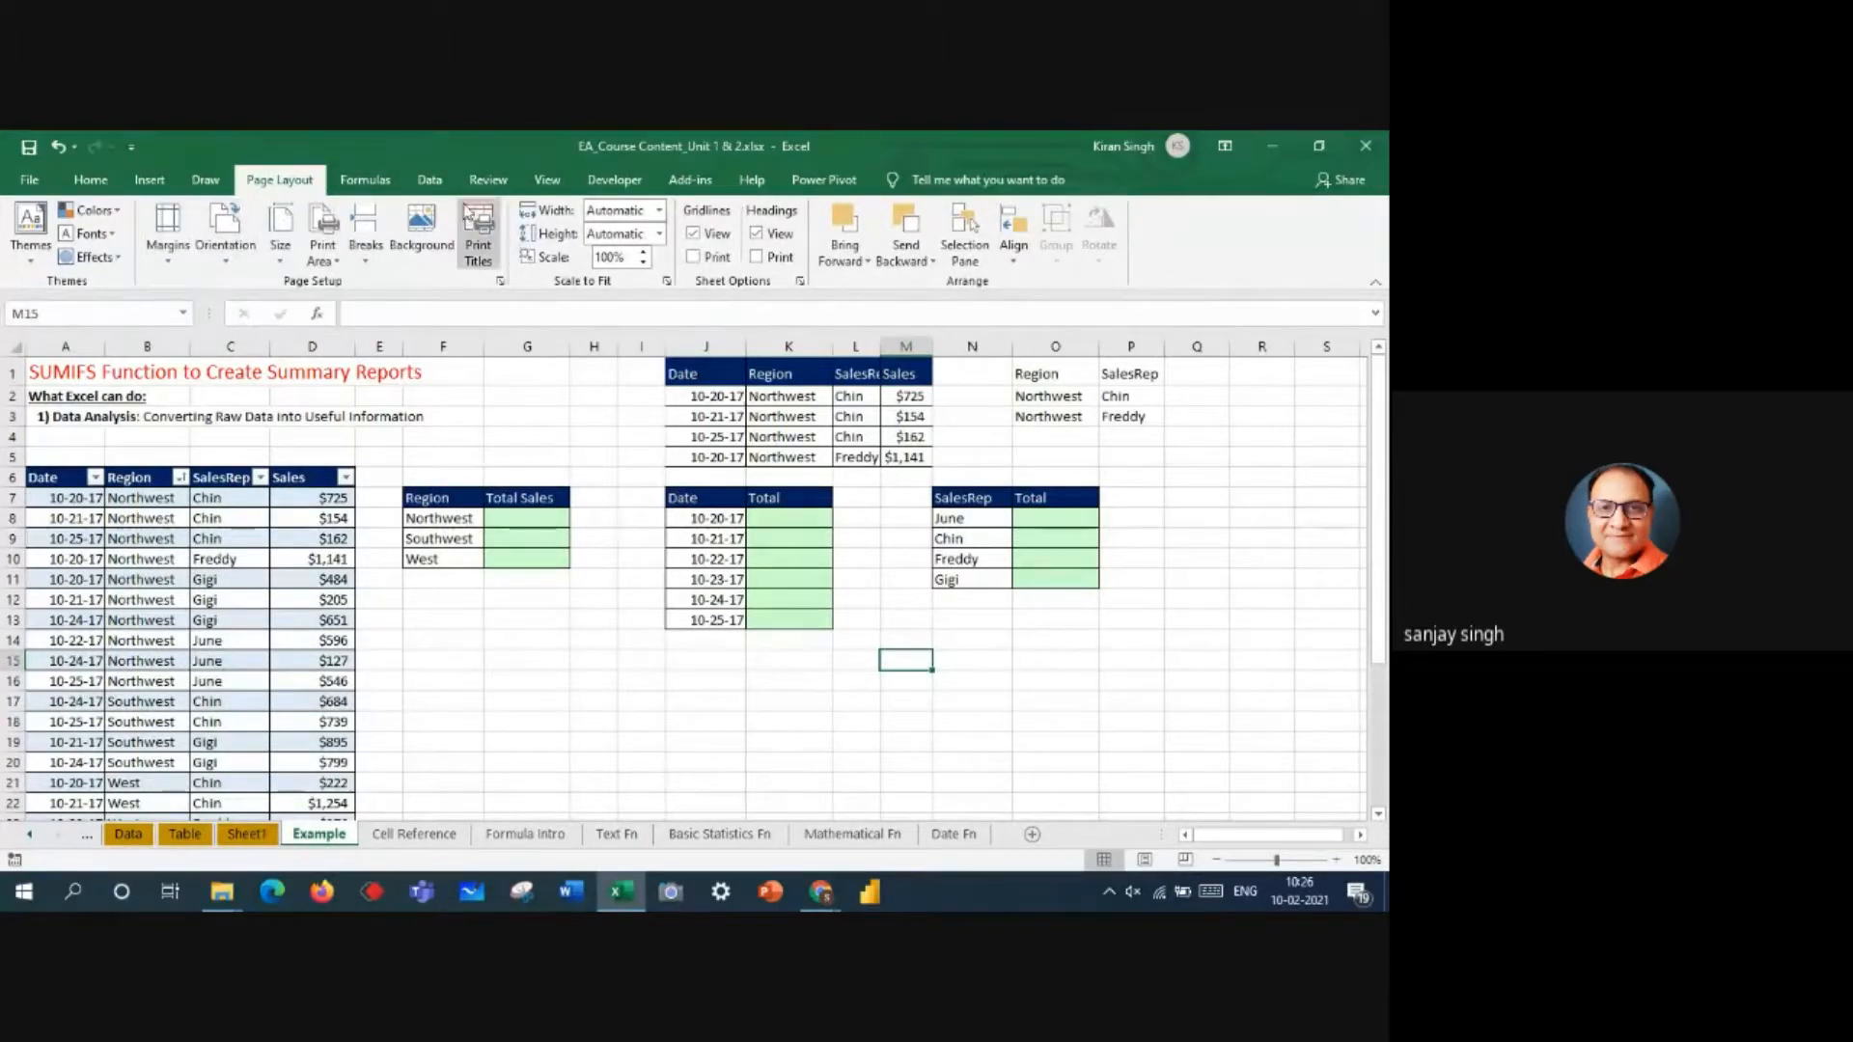
double_click(472, 153)
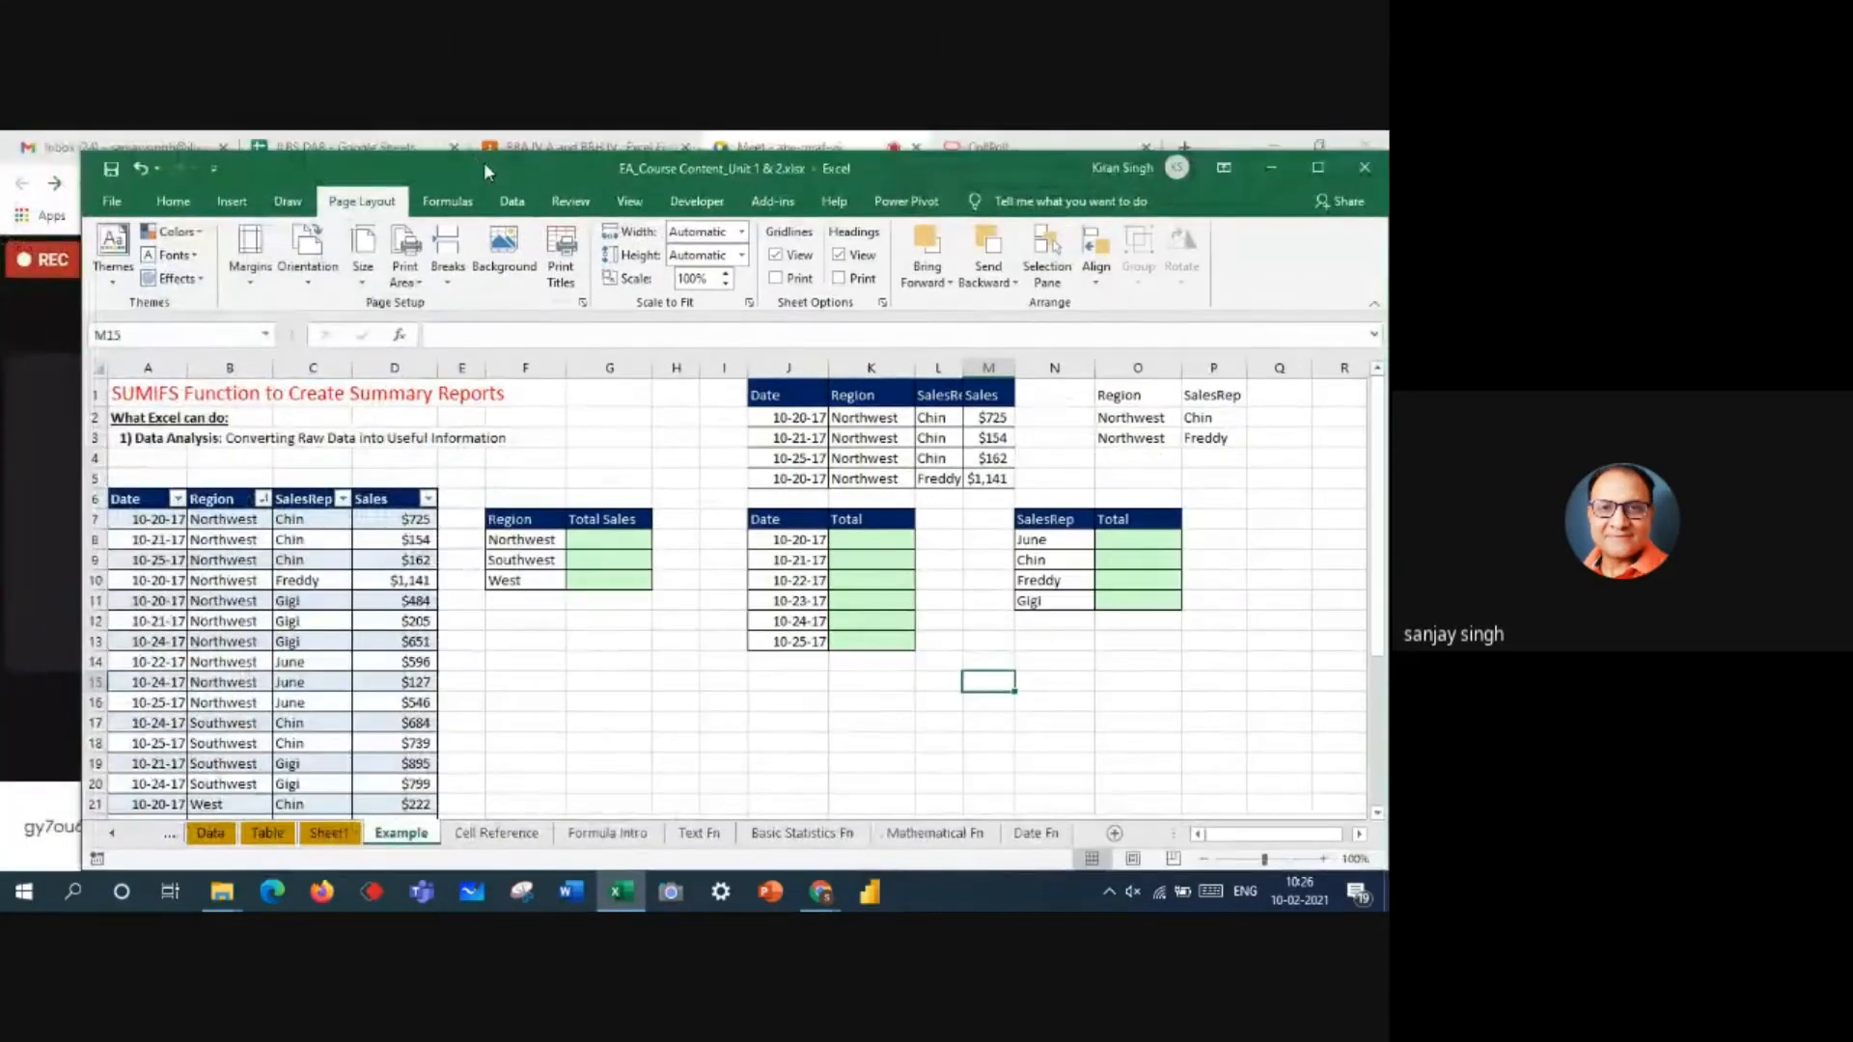
left_click(1316, 170)
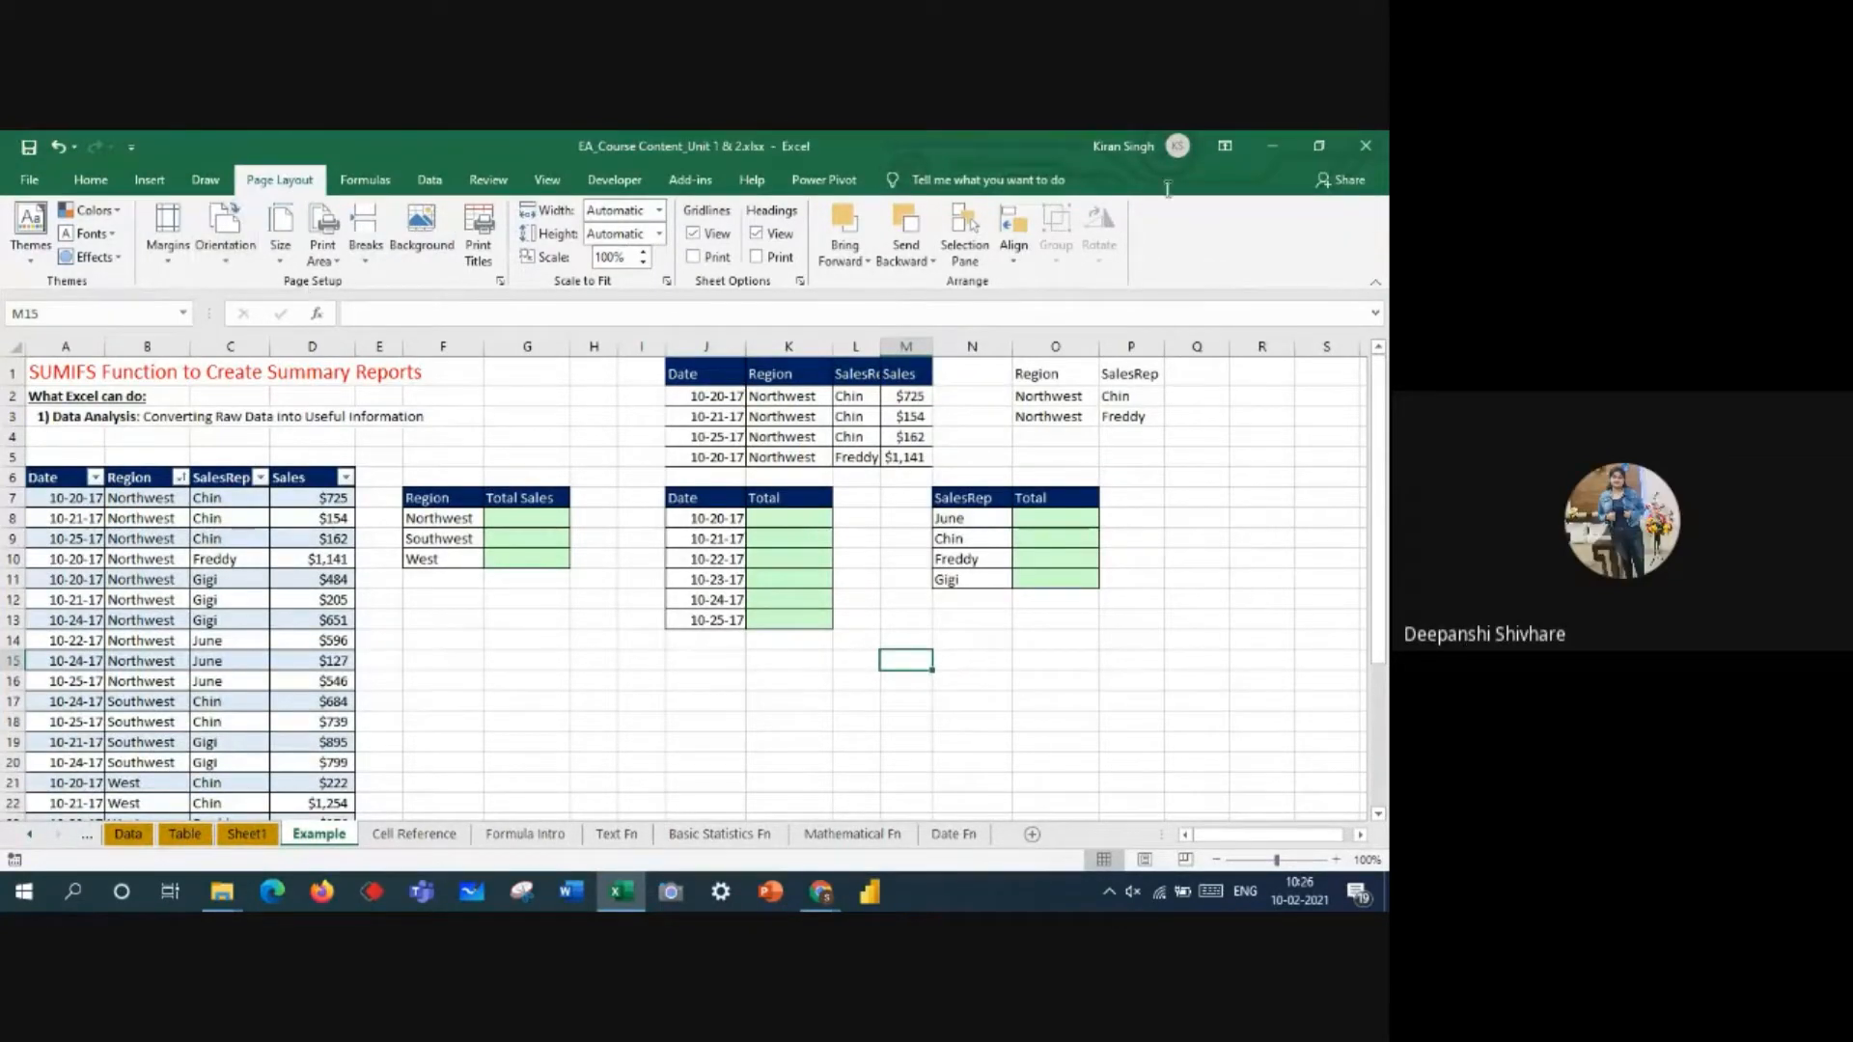
- Collapse the ribbon and expand it again
scroll(818, 190, "up", 1)
right_click(818, 190)
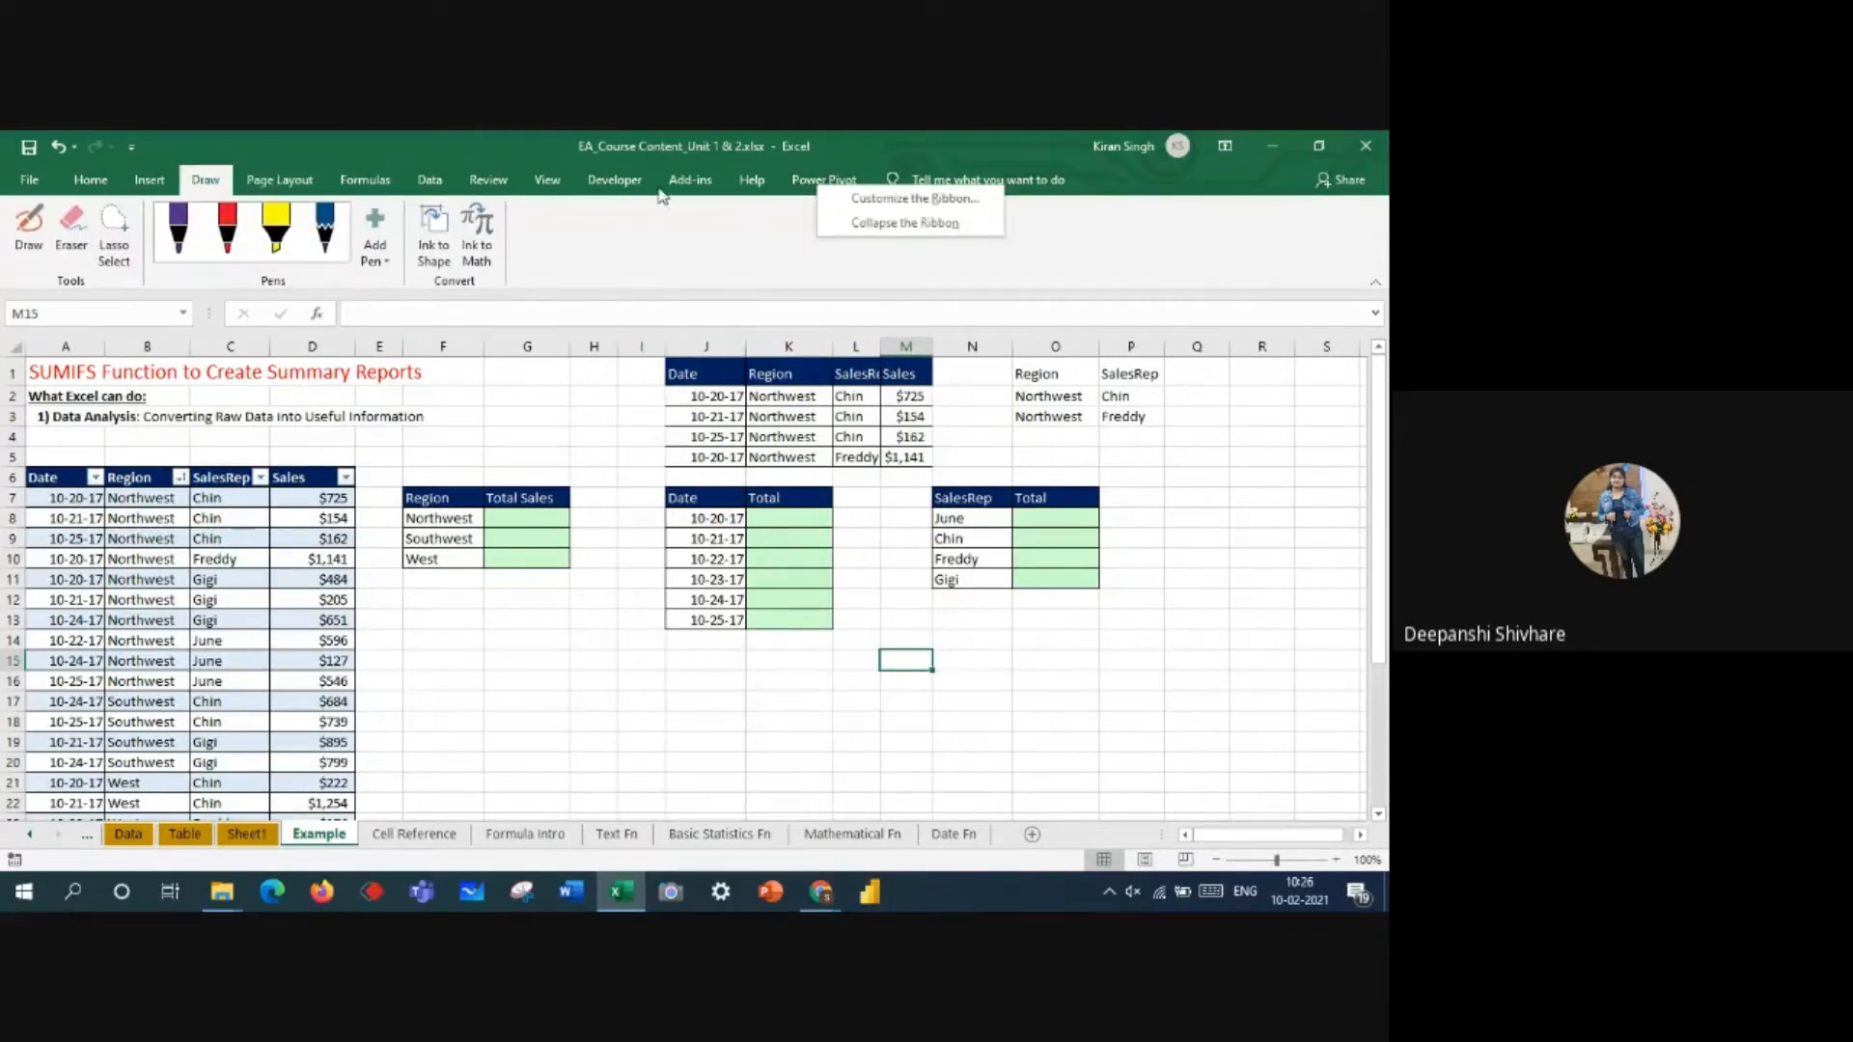
left_click(886, 228)
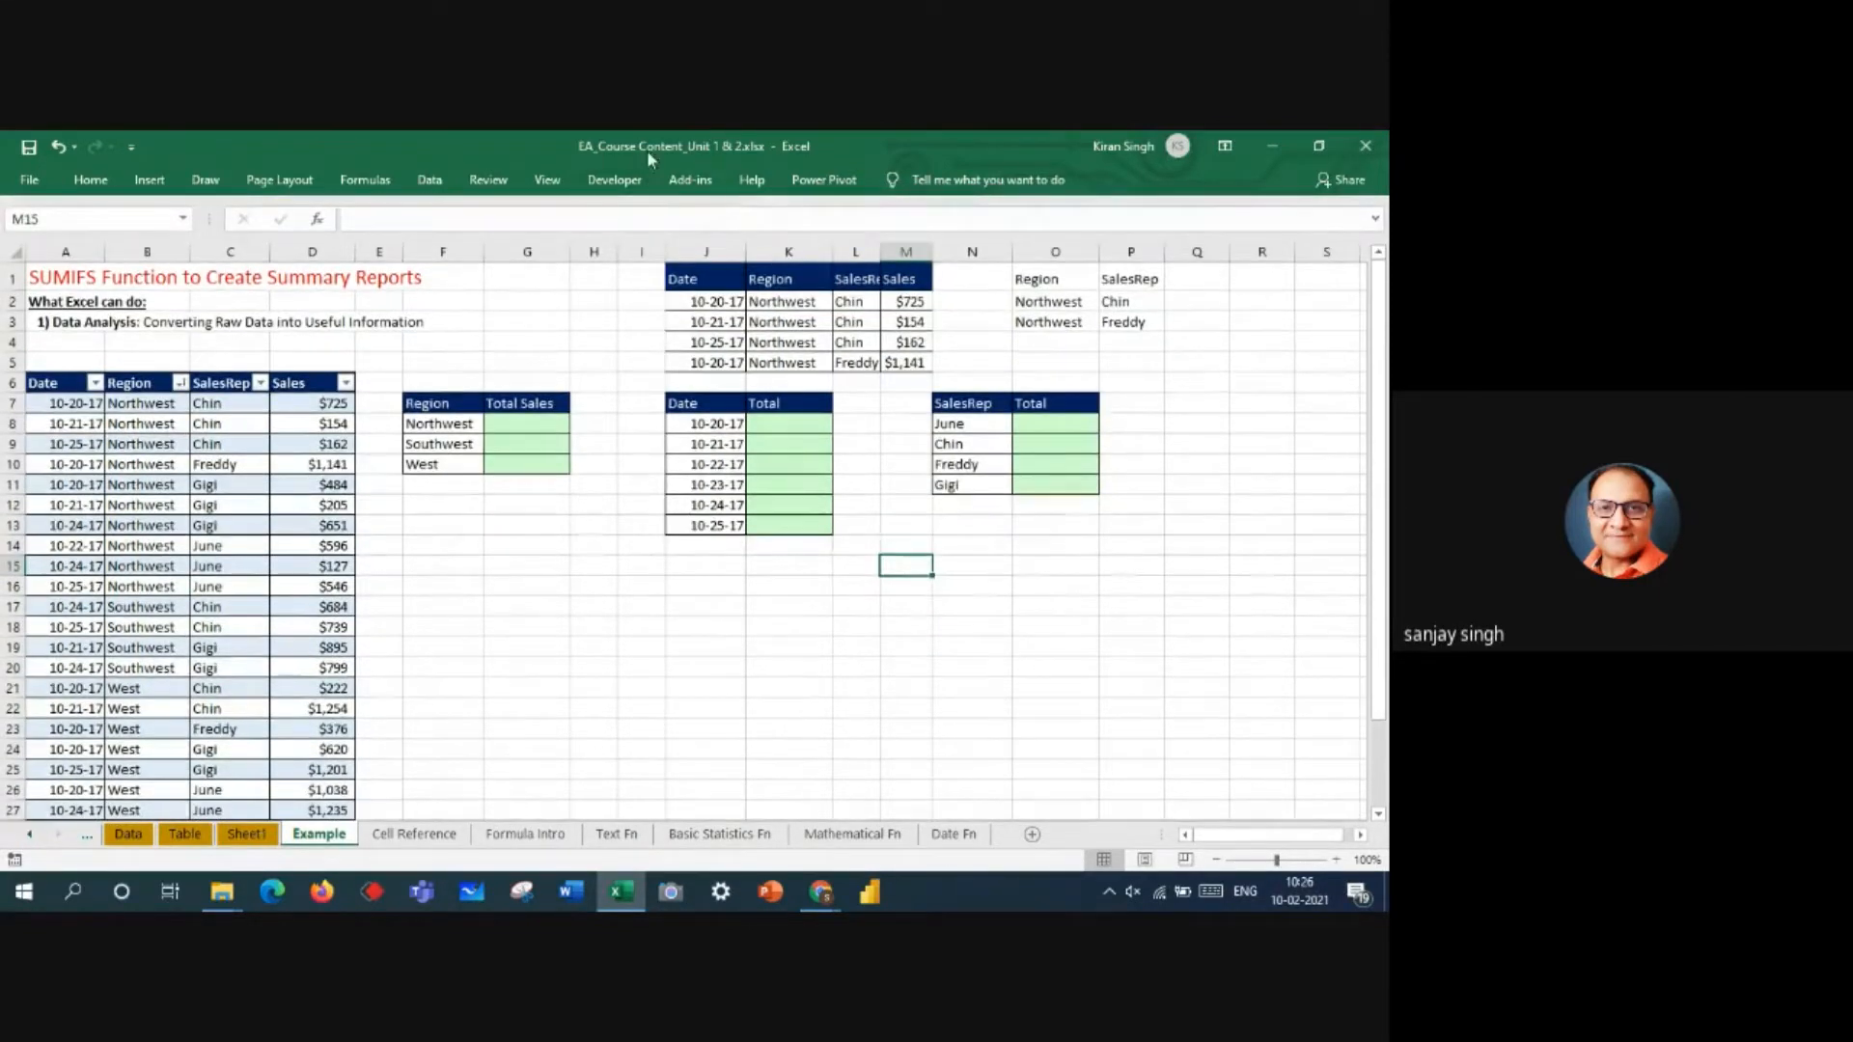
right_click(460, 196)
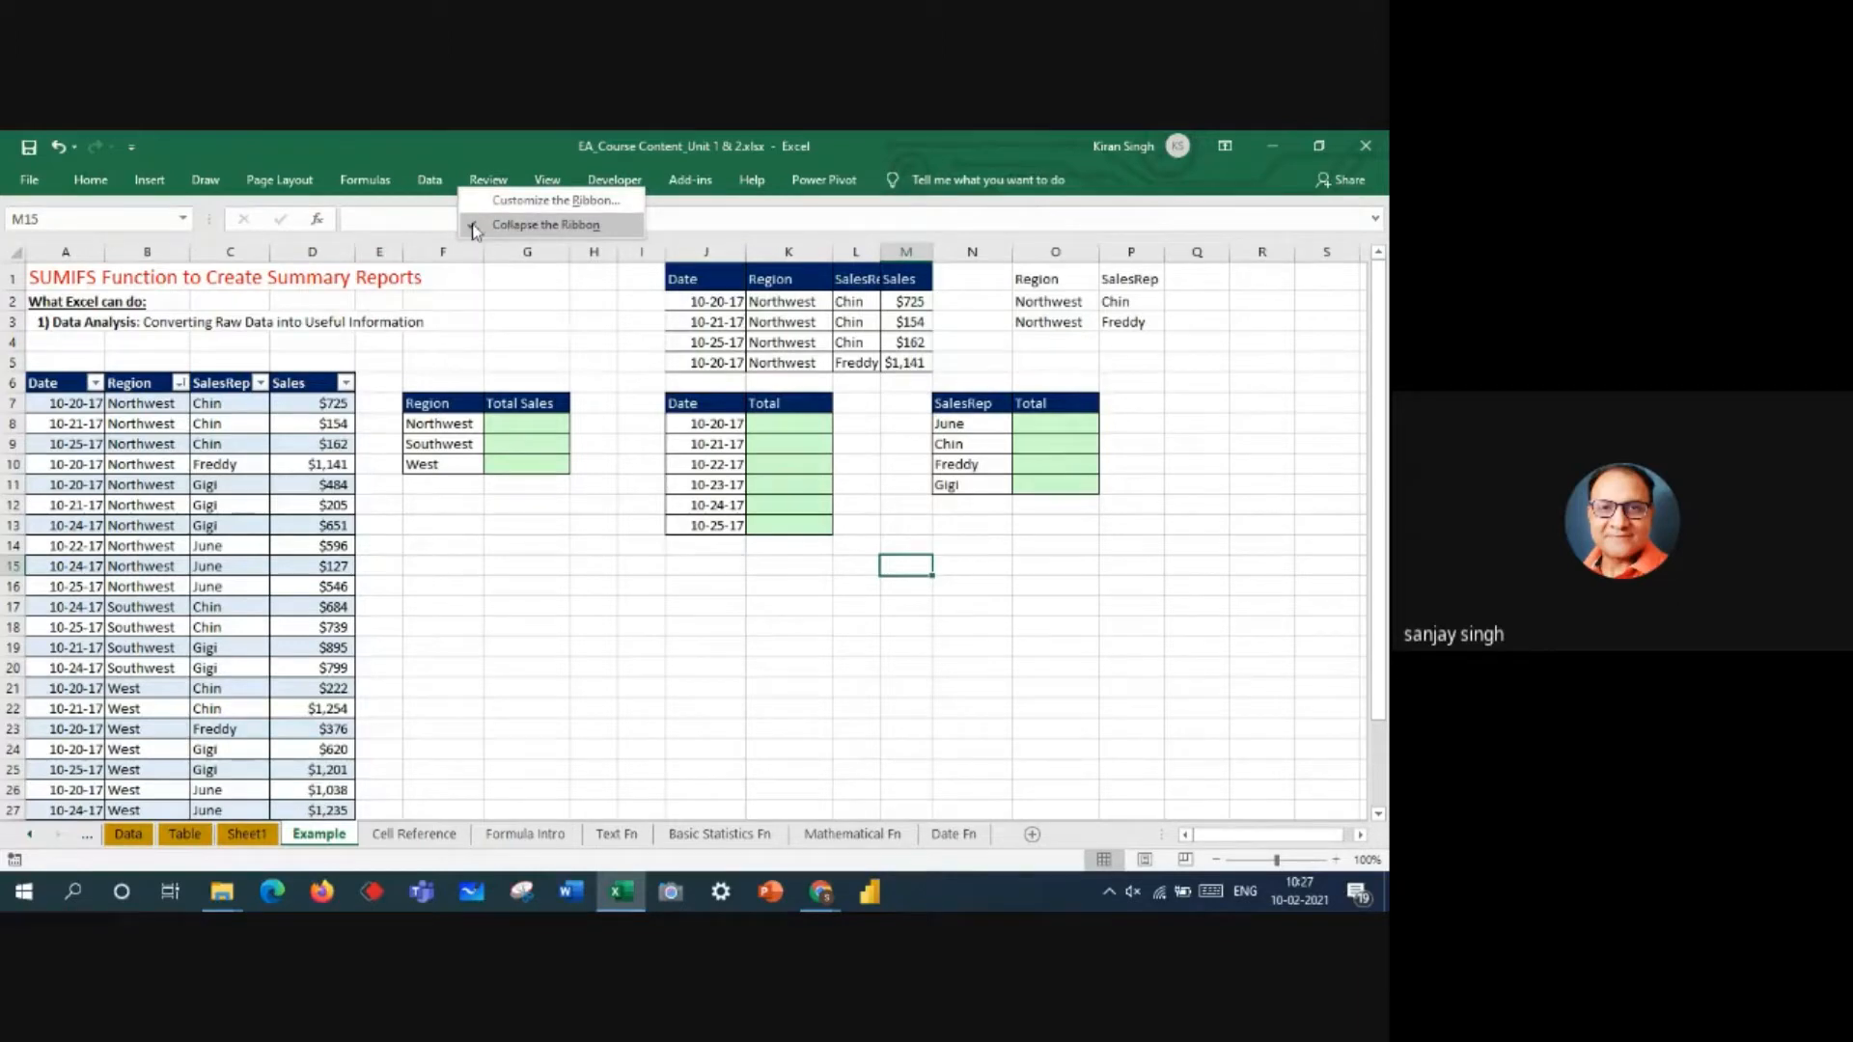
left_click(545, 225)
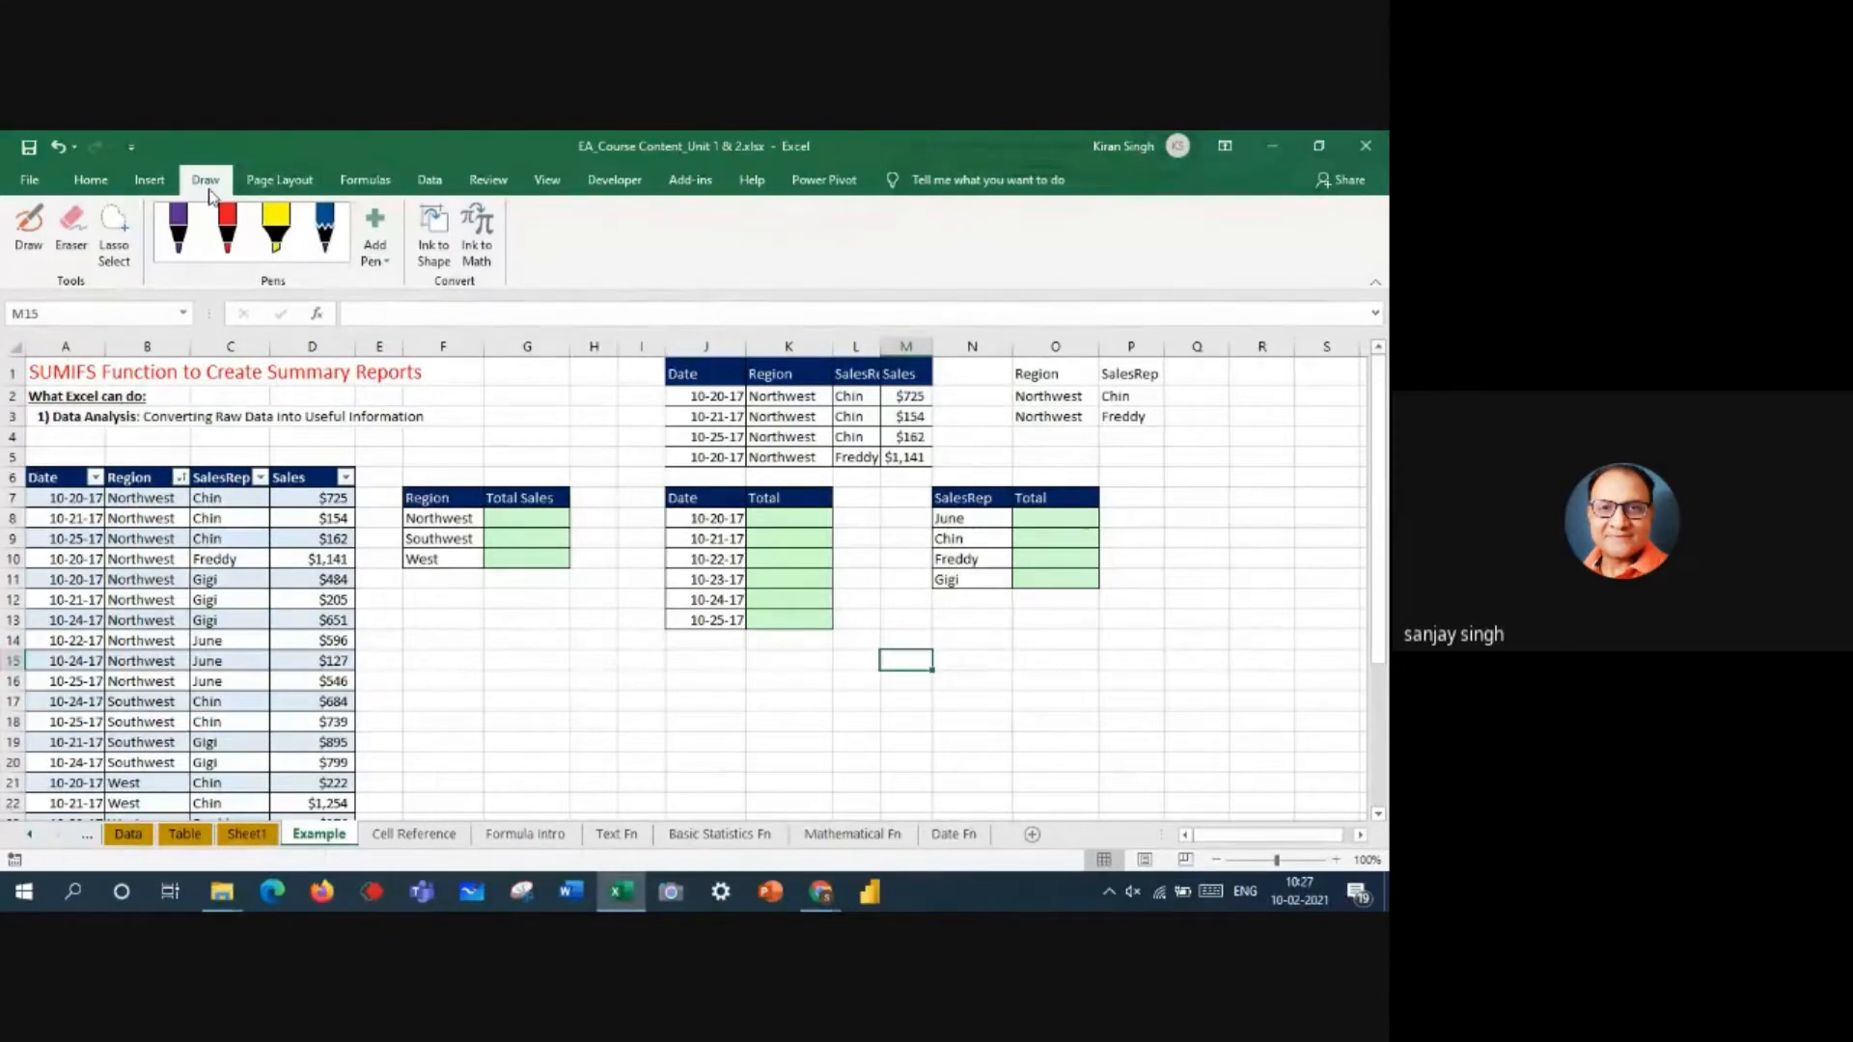
- Apply all borders to the criteria range O1:P3
left_click(81, 184)
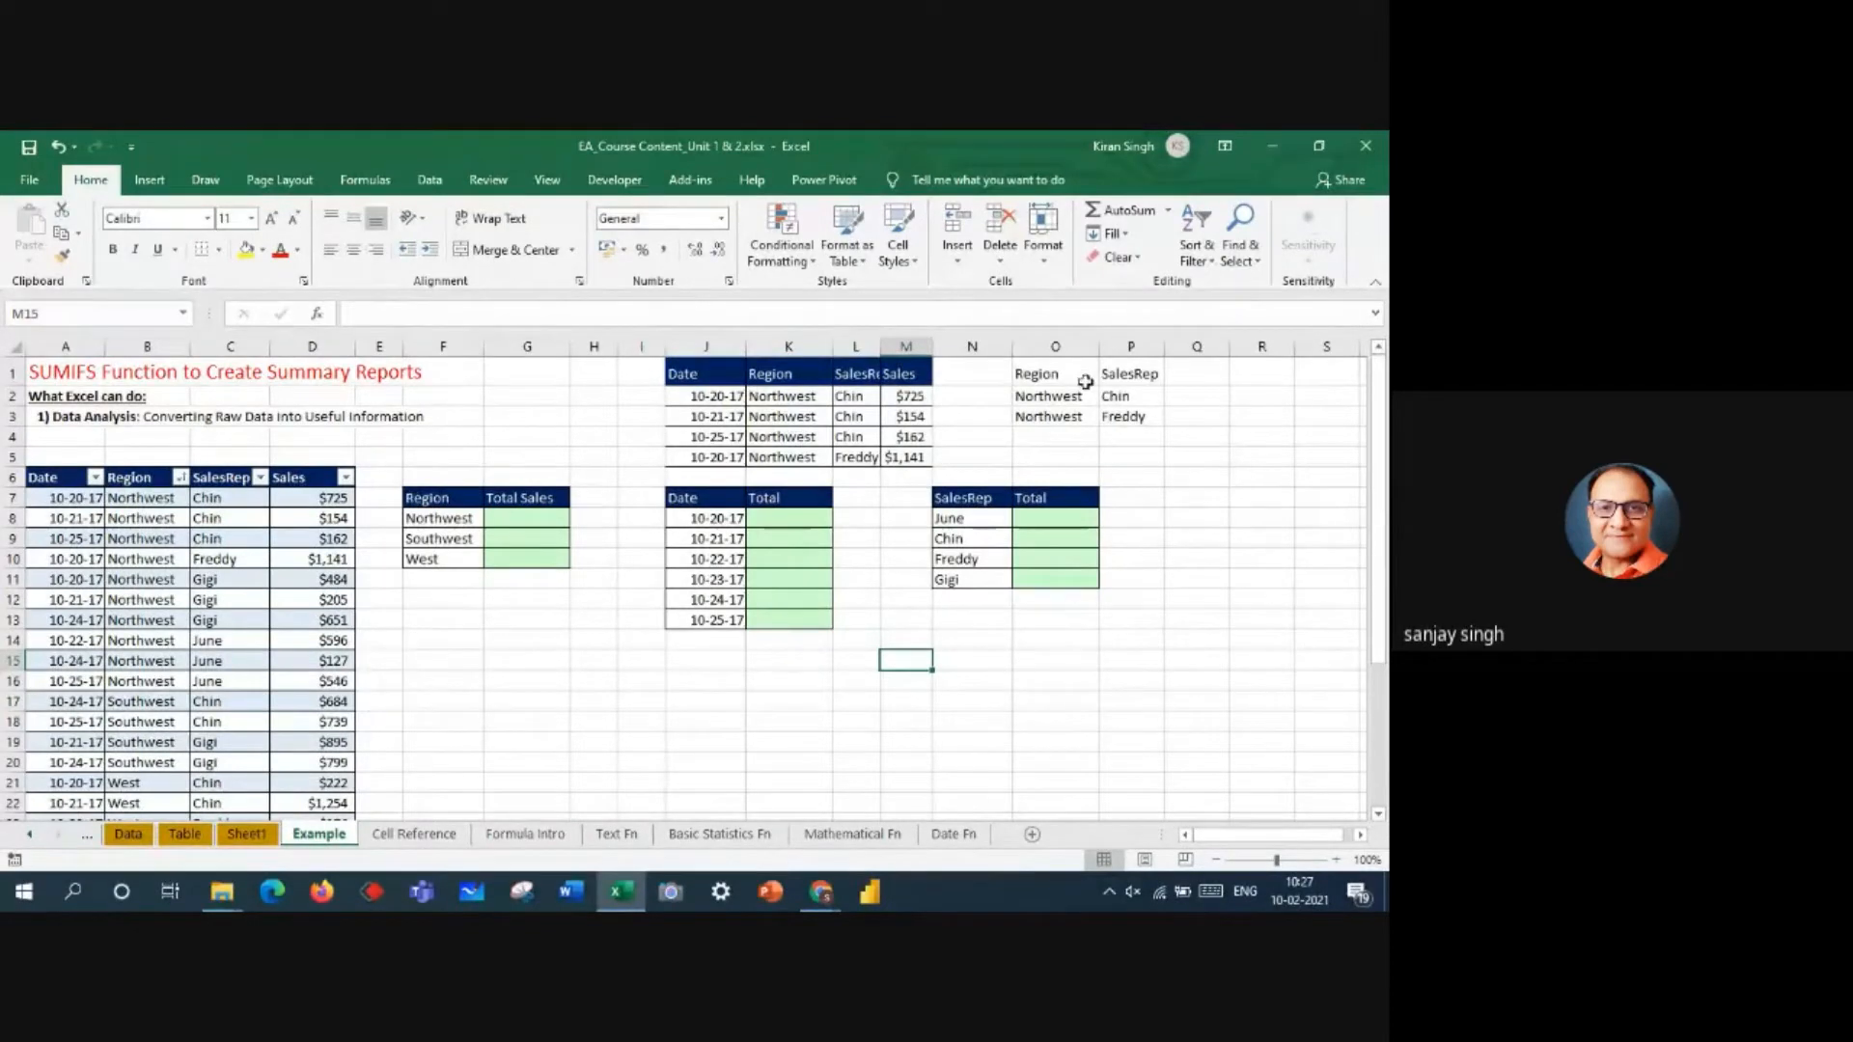
left_click_drag(1081, 375, 1131, 415)
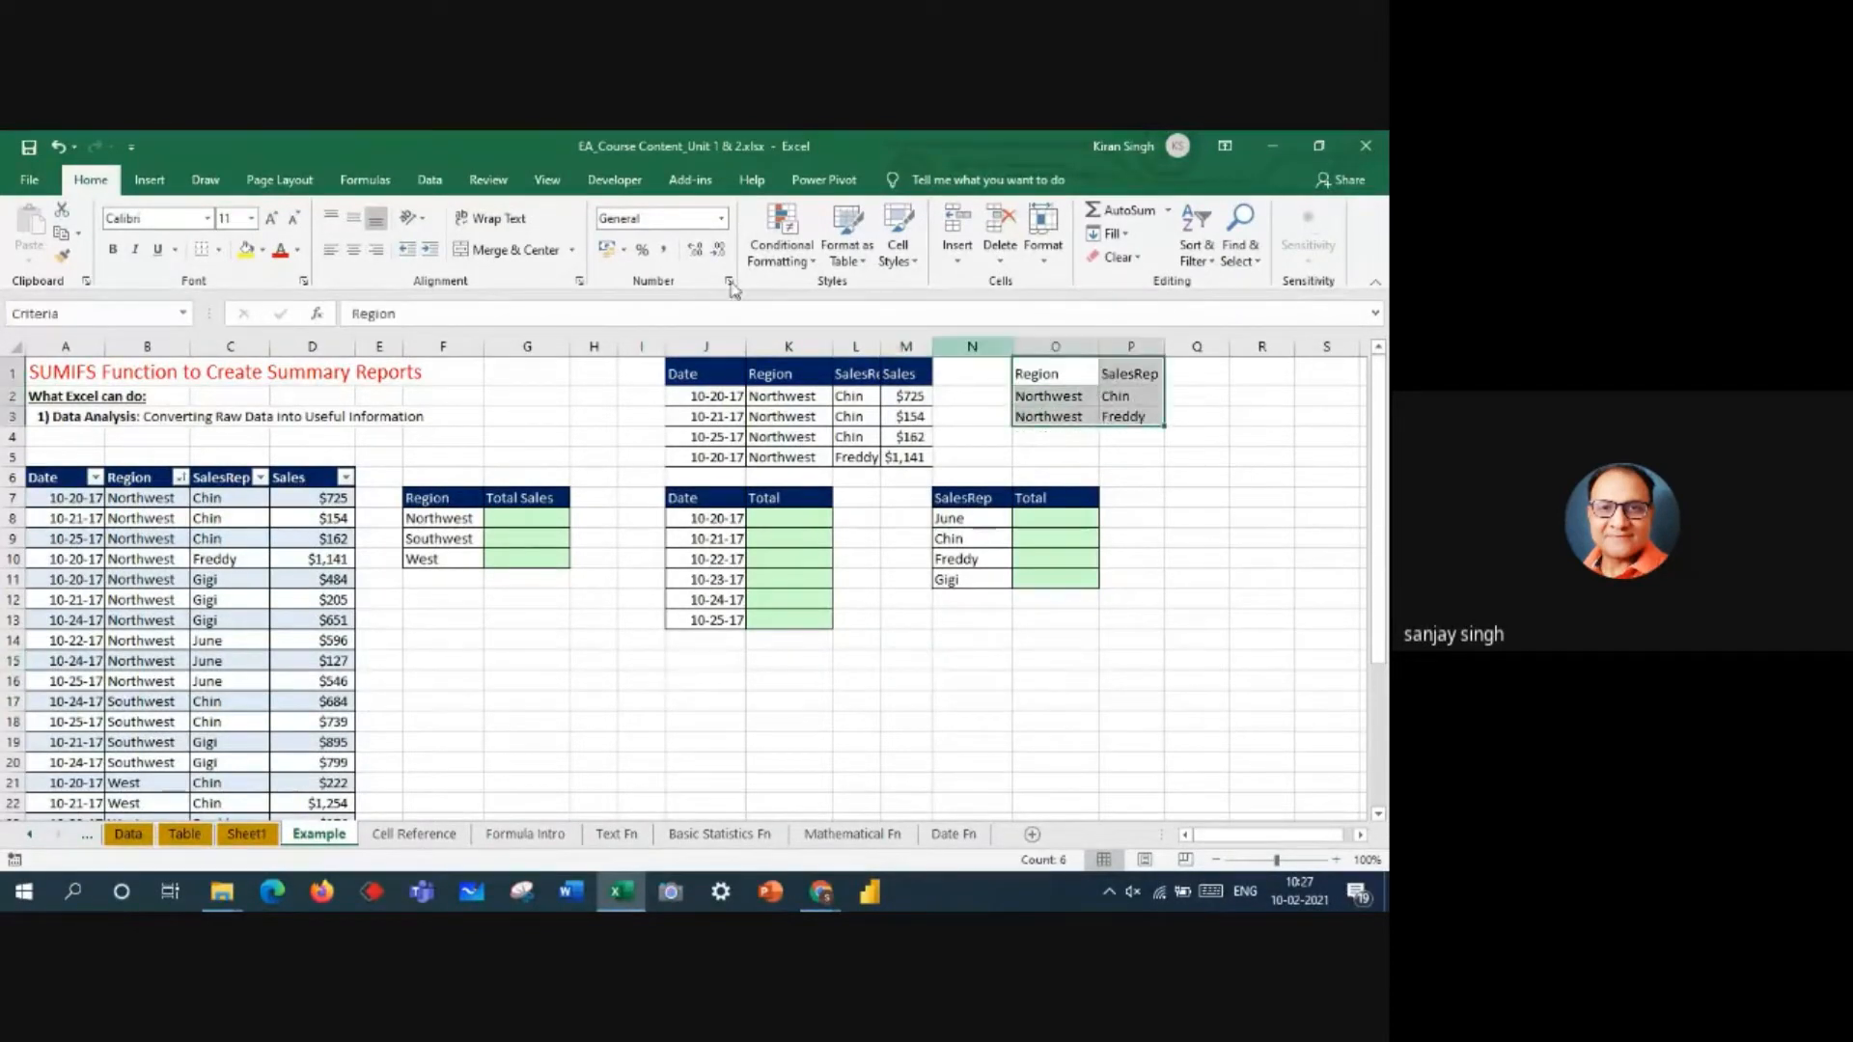
left_click(218, 249)
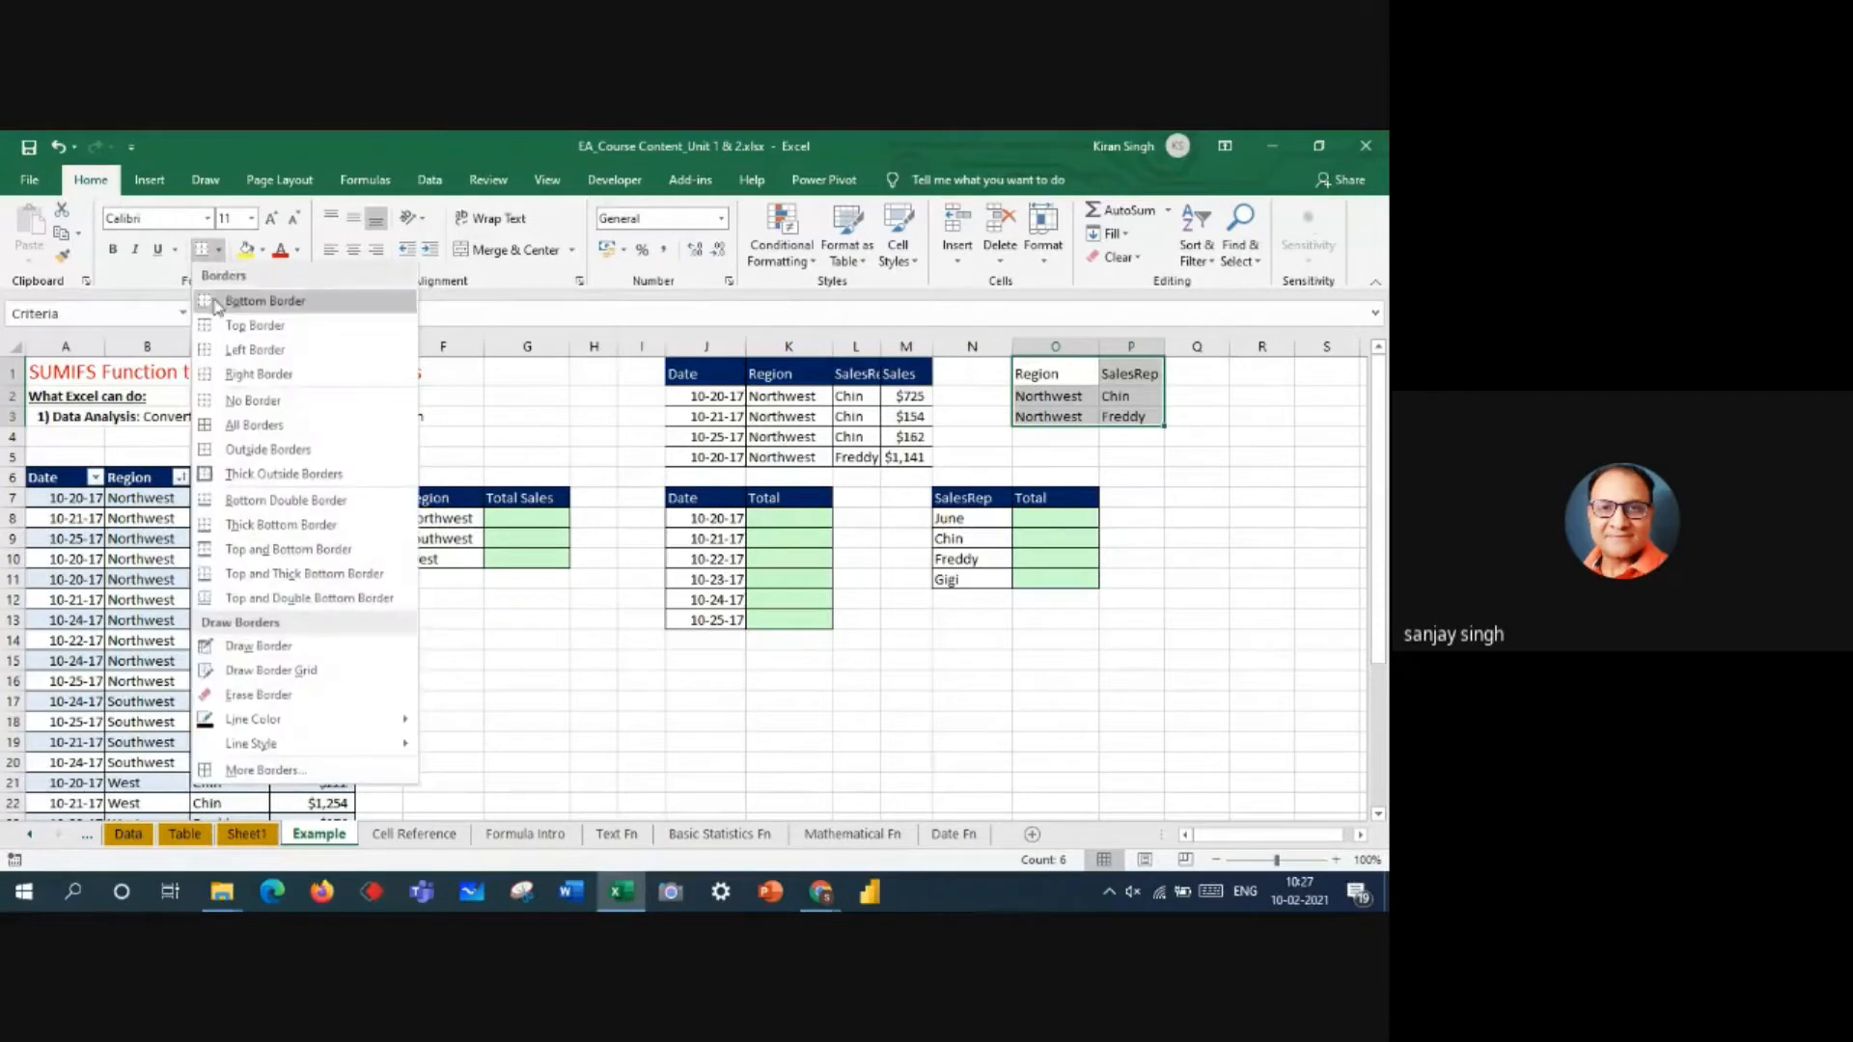
left_click(212, 427)
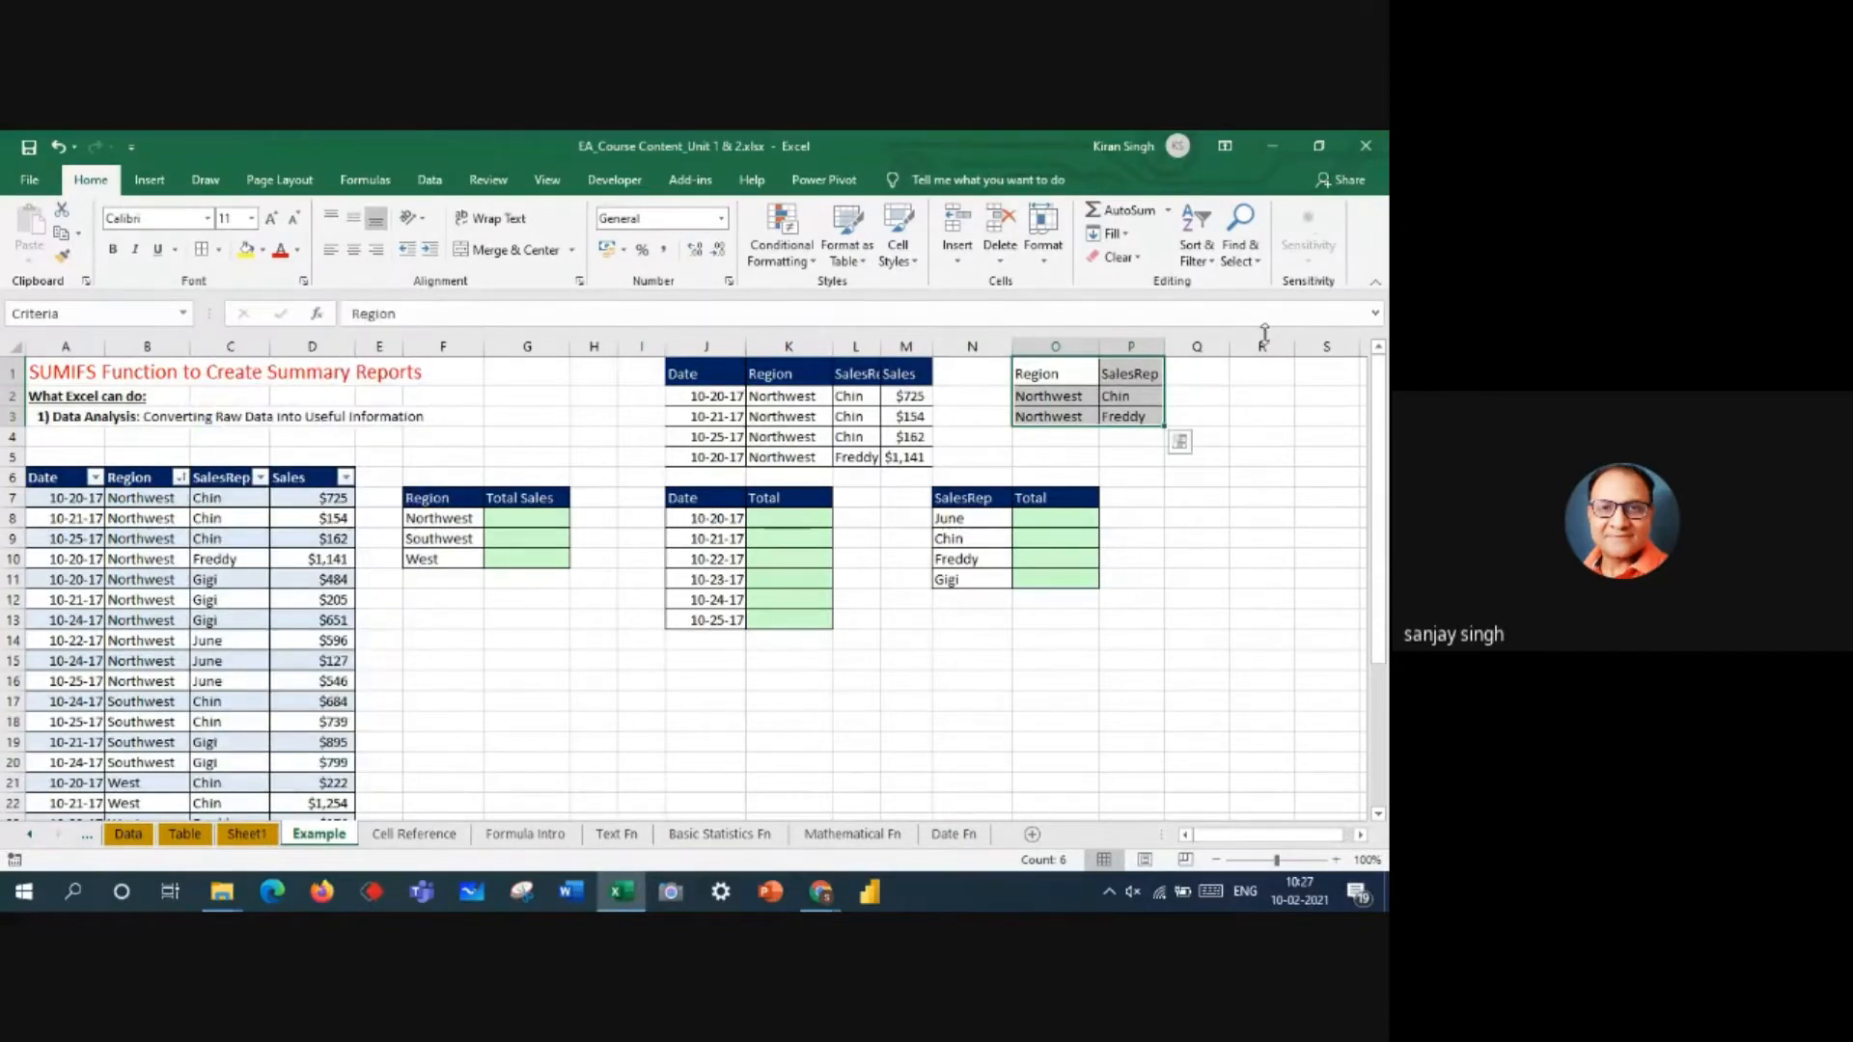
- Fill the criteria range O1:P3 with yellow and make the text of its Region and SalesRep headings red
left_click_drag(1066, 370, 1131, 418)
left_click(246, 249)
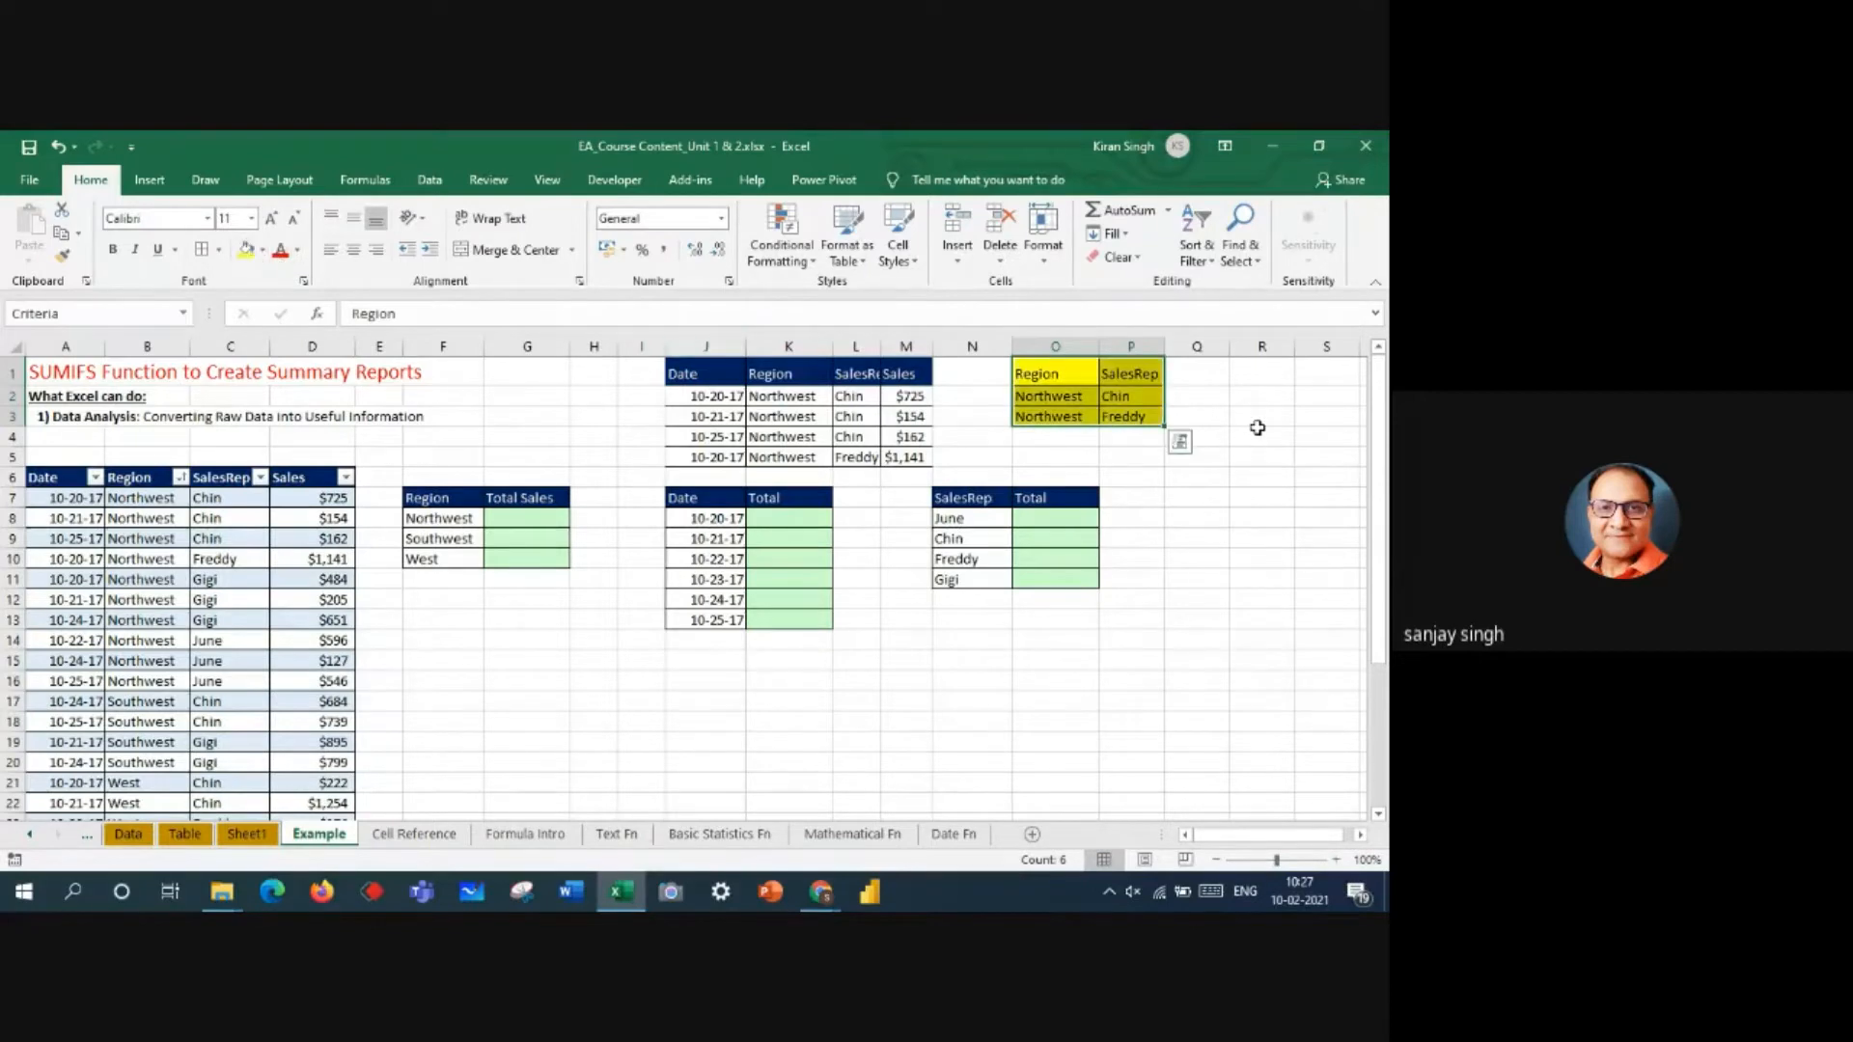
left_click_drag(1072, 379, 1117, 364)
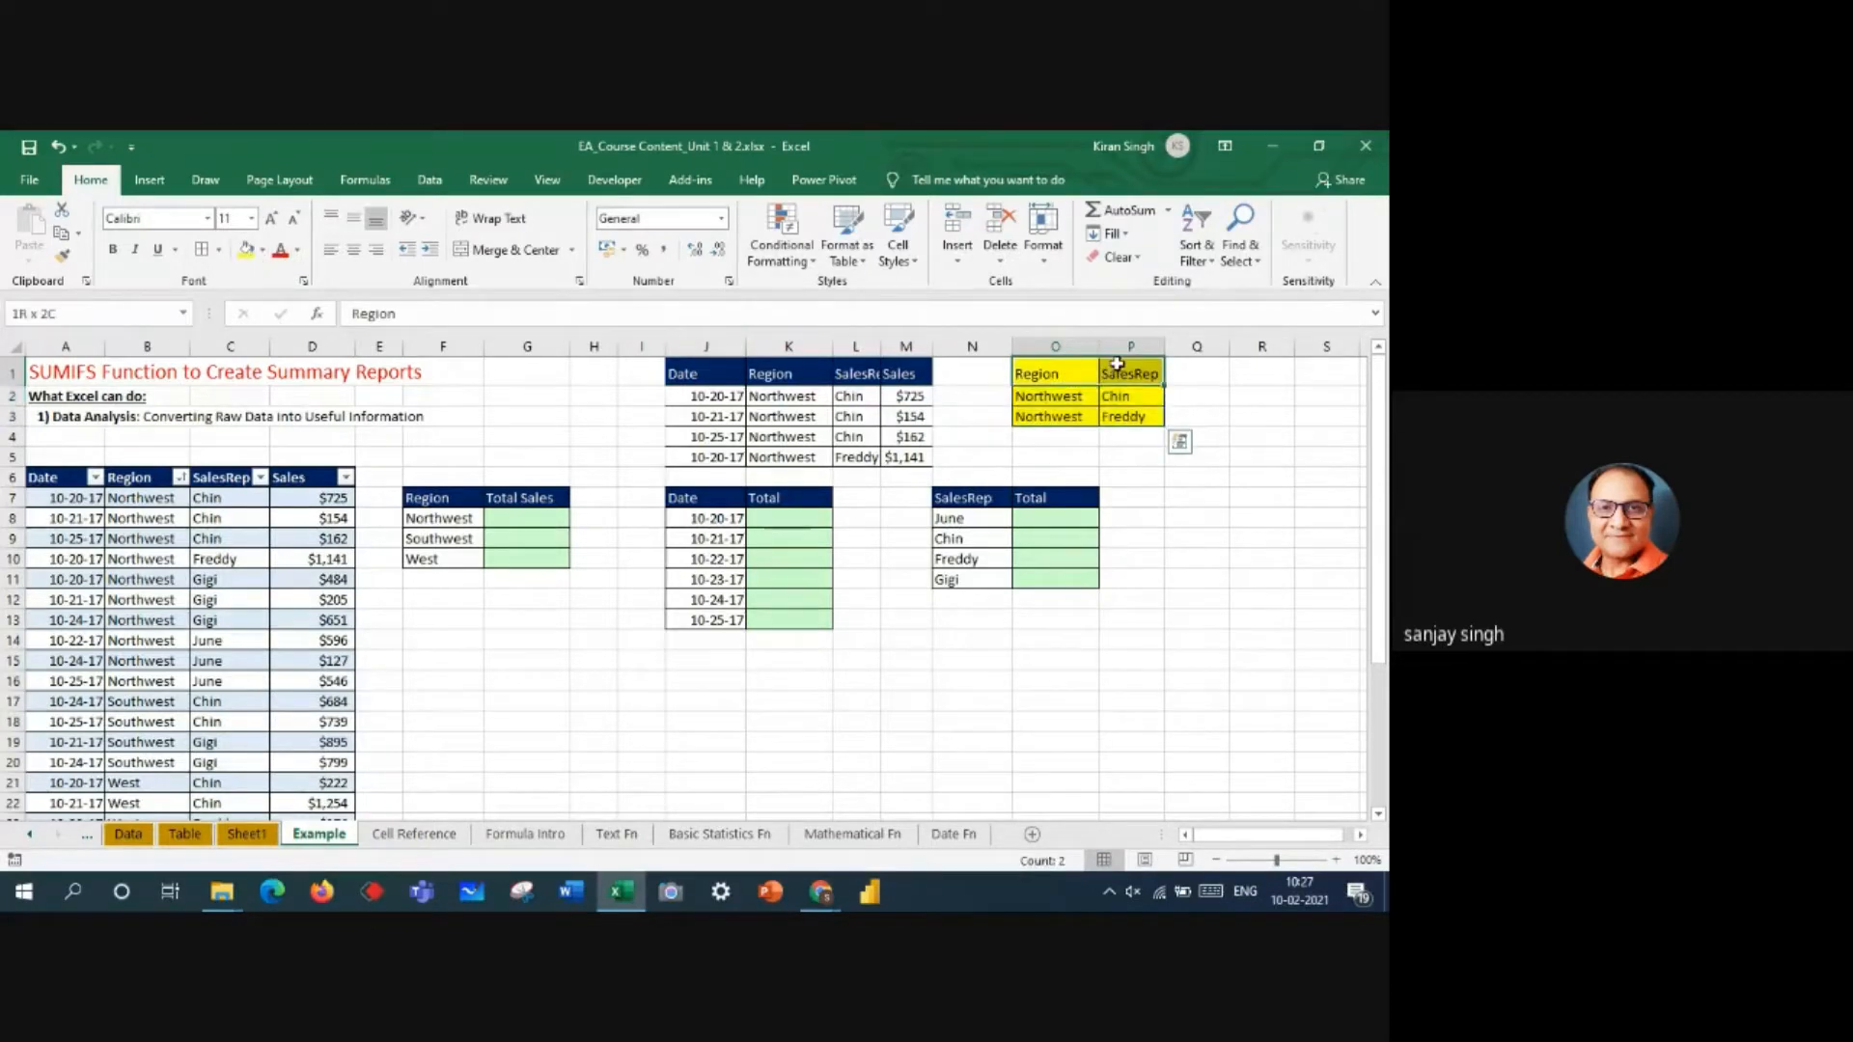
left_click(279, 249)
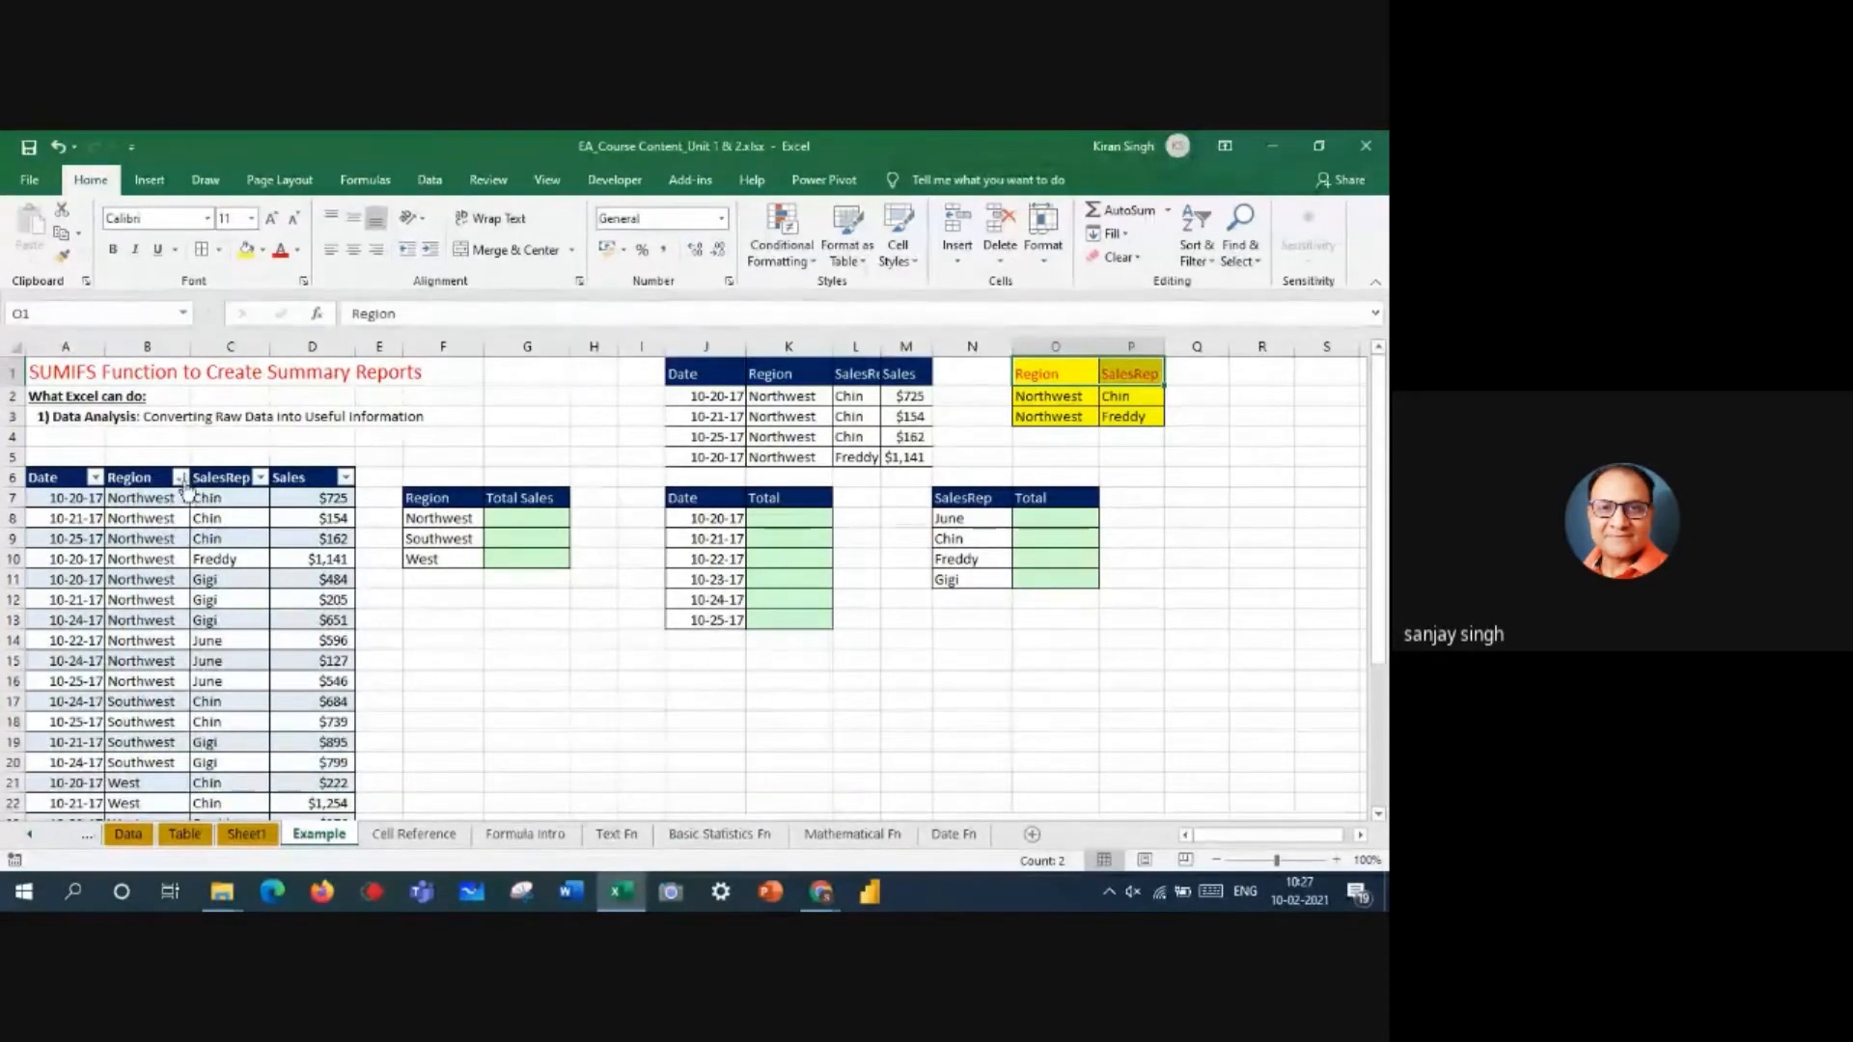
- Filter the sales table to show only the Northwest region
left_click(181, 476)
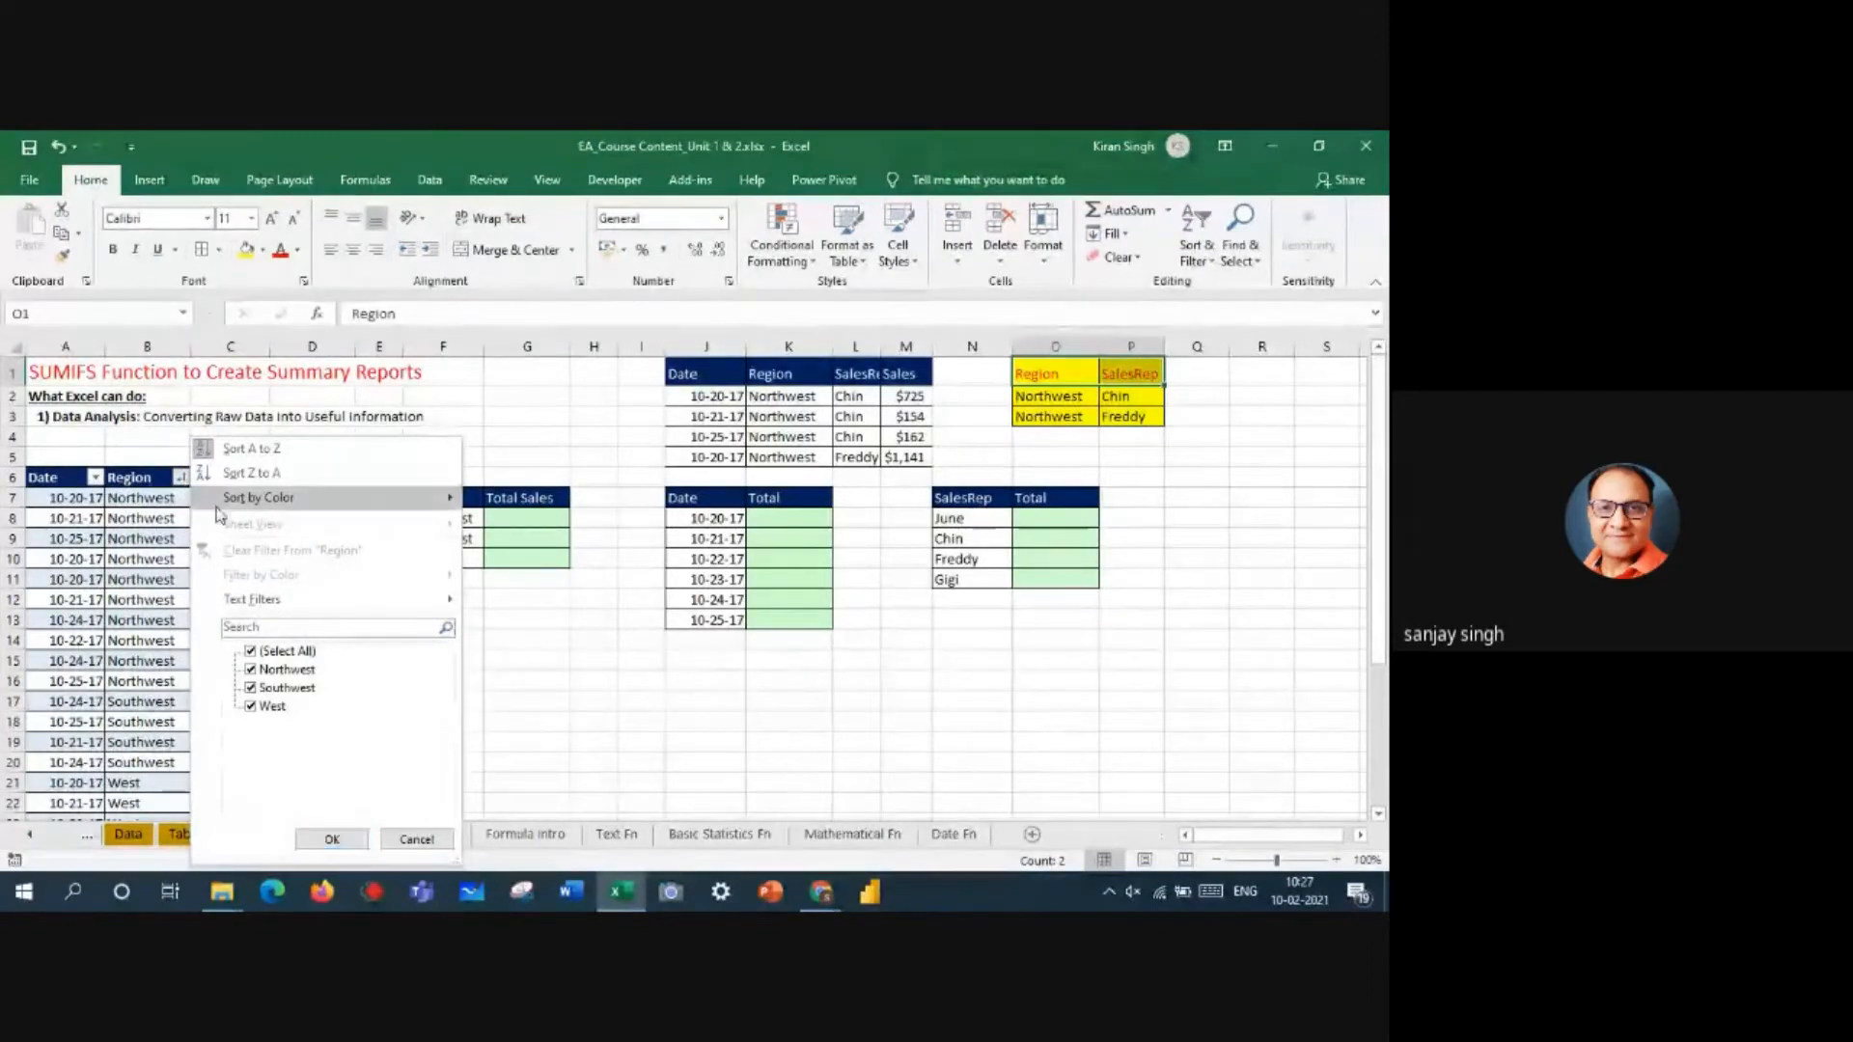
left_click(260, 654)
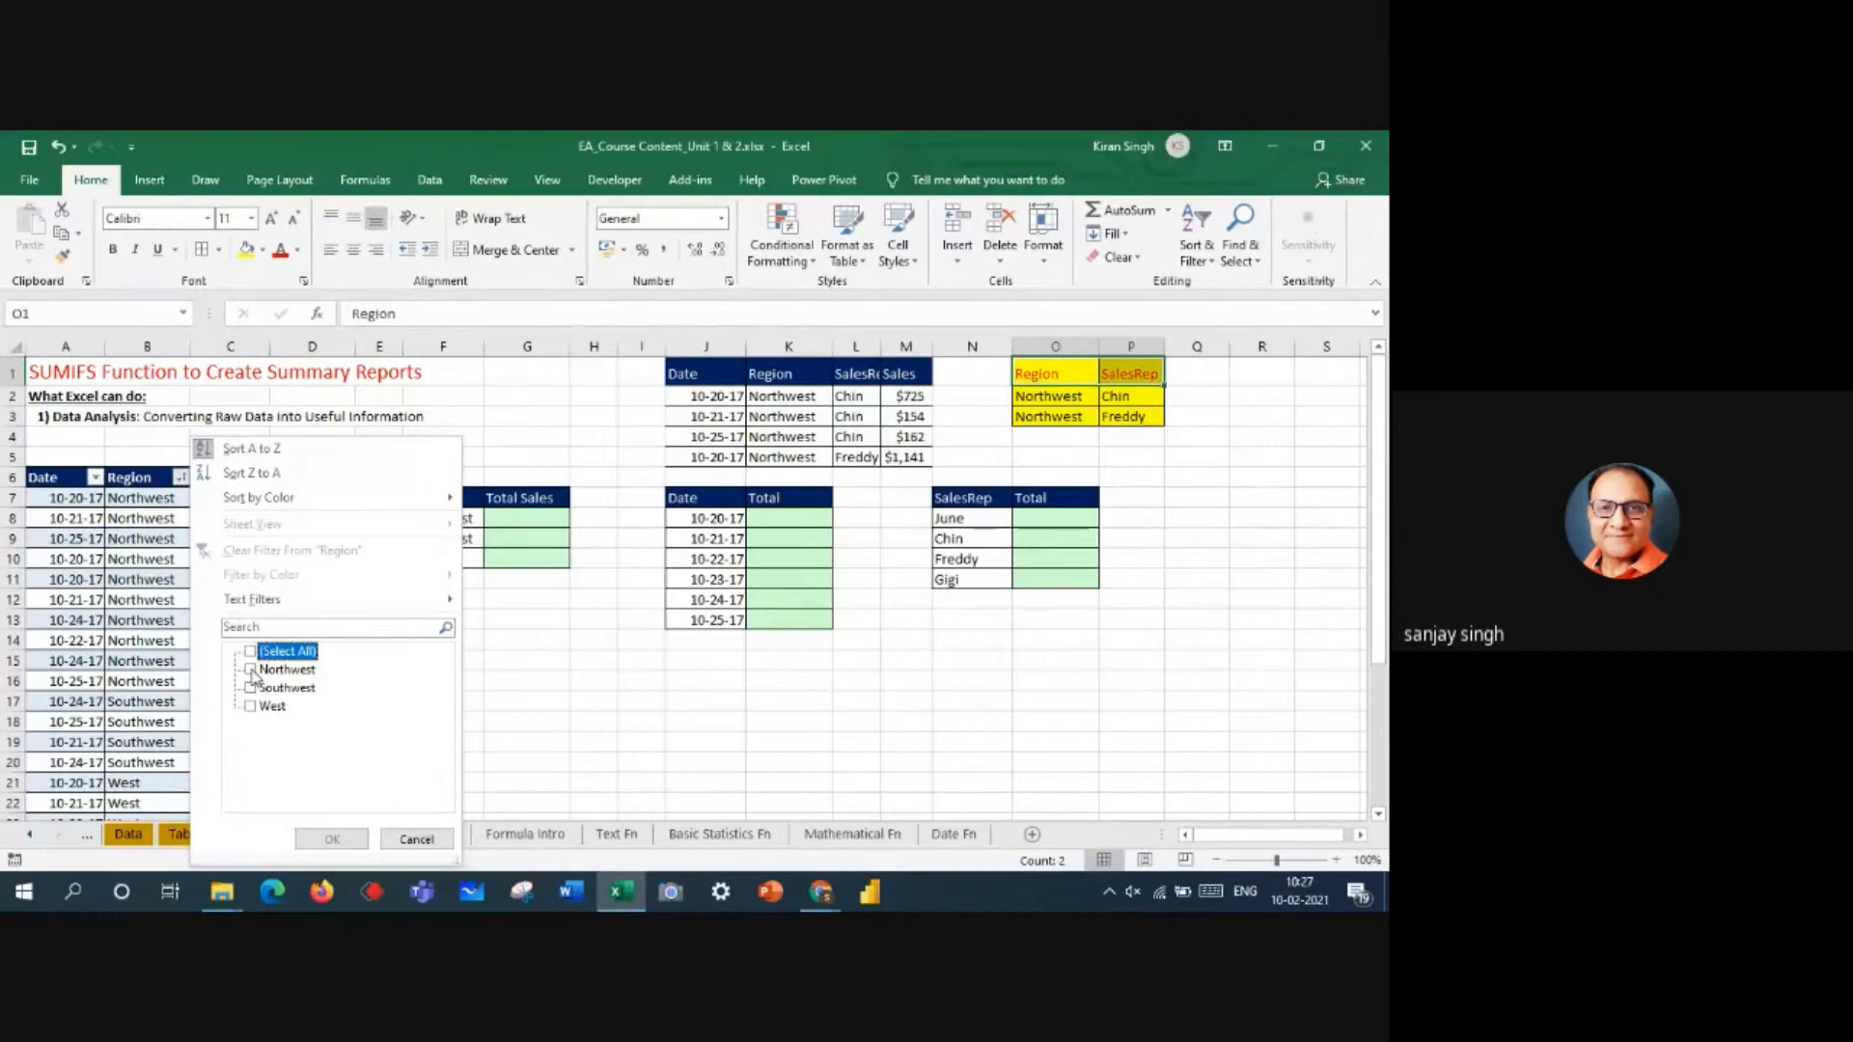
left_click(251, 670)
left_click(332, 839)
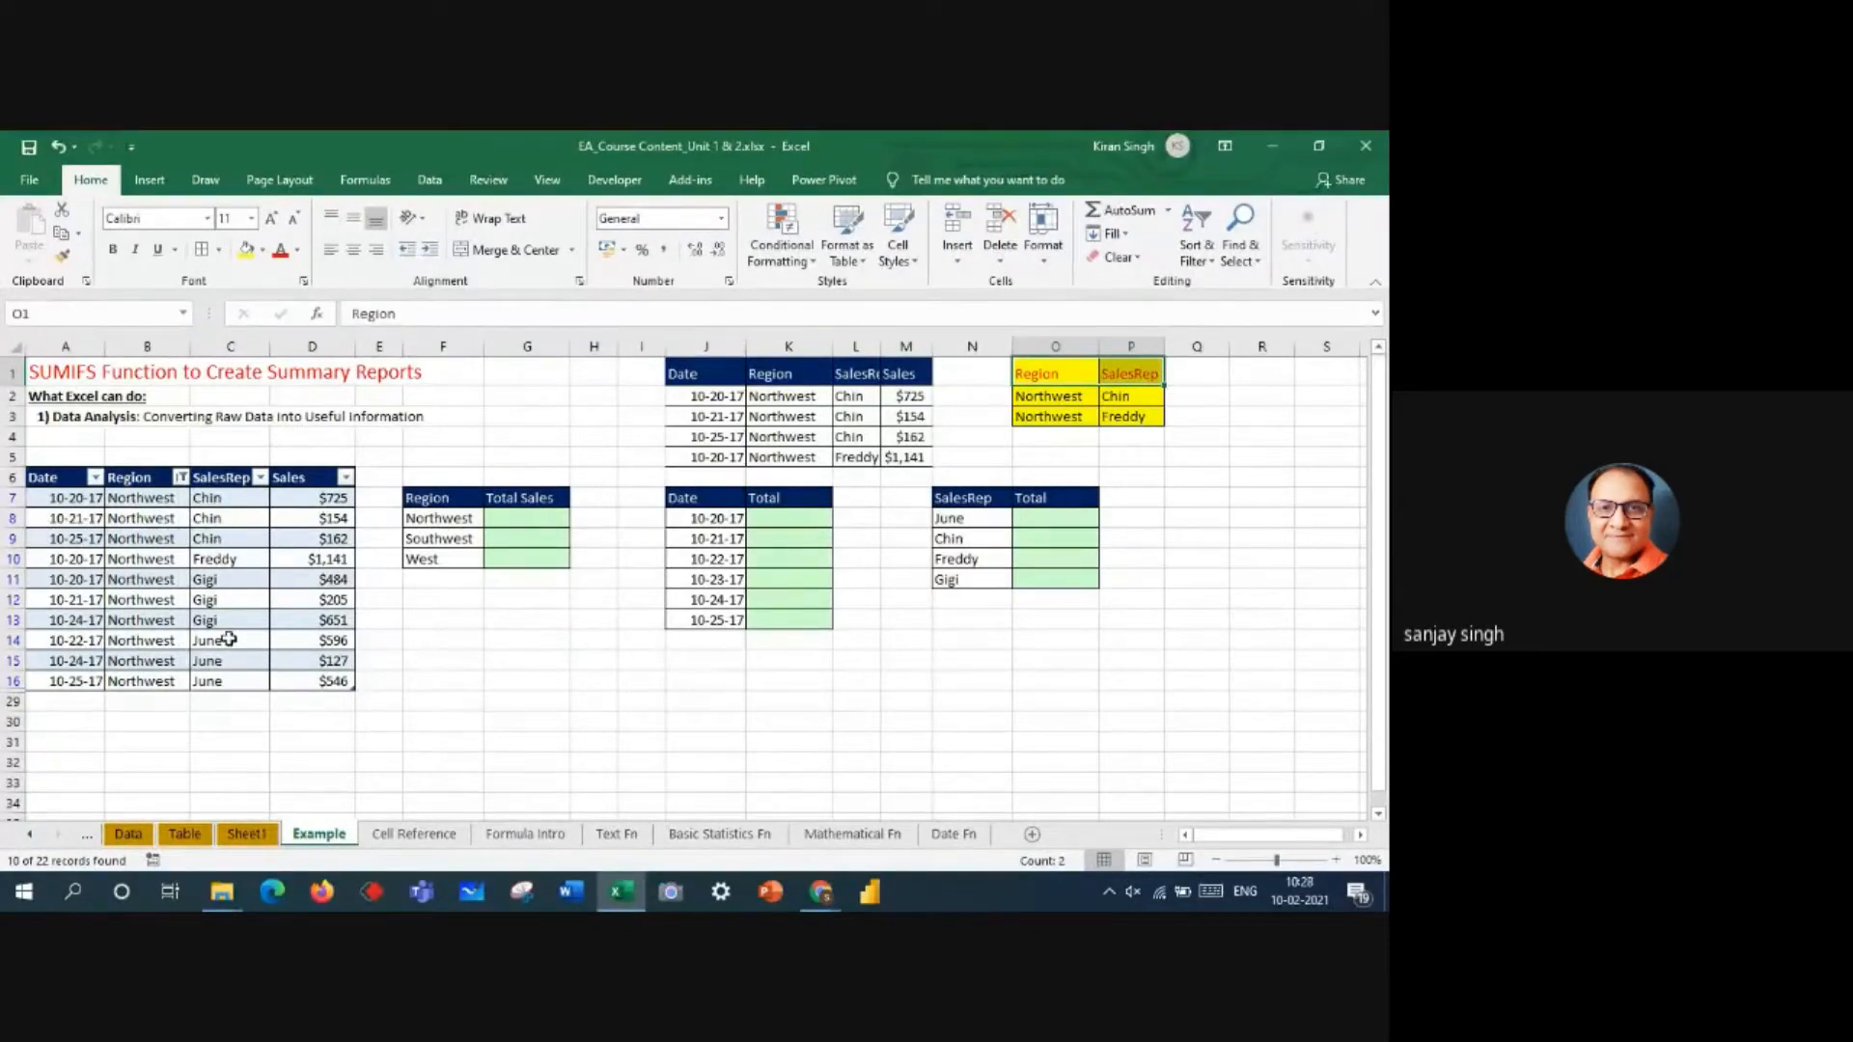
- Filter the SalesRep column to the two reps listed in P2:P3 of the criteria range
left_click(260, 478)
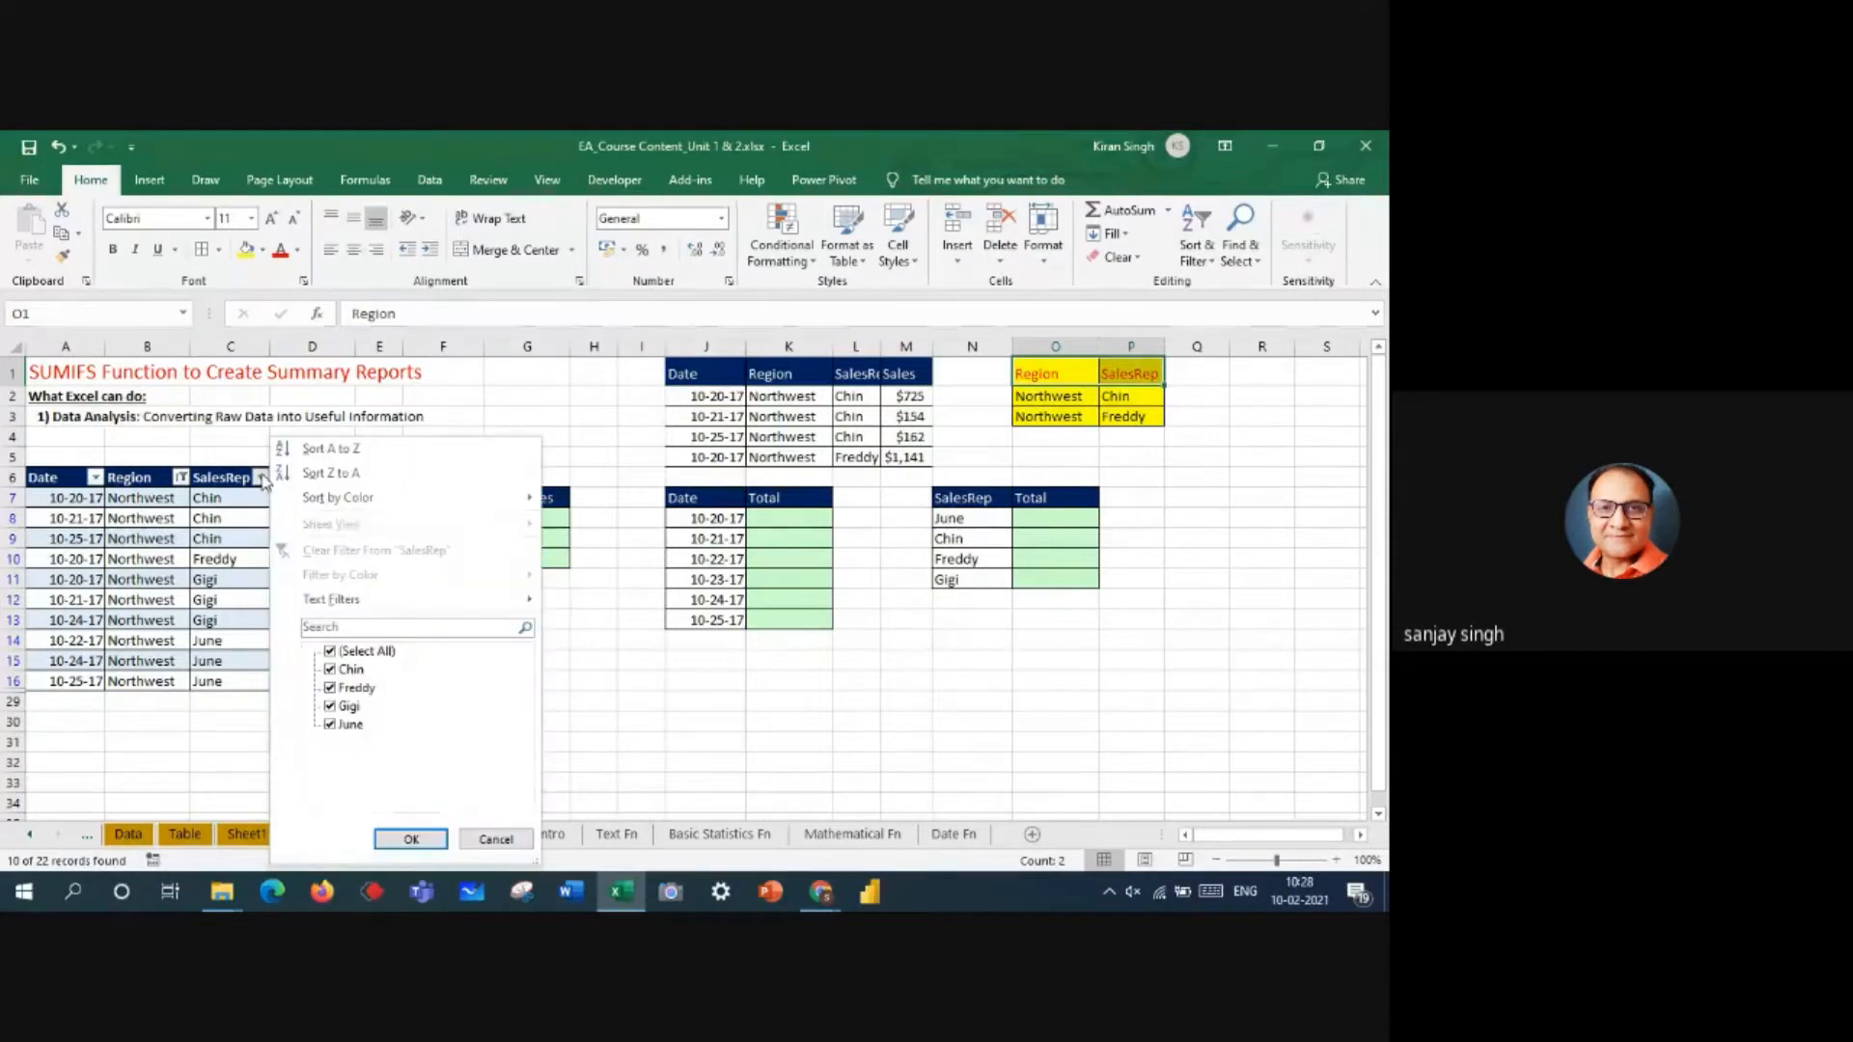
left_click(330, 653)
left_click(330, 670)
left_click(330, 689)
left_click(411, 838)
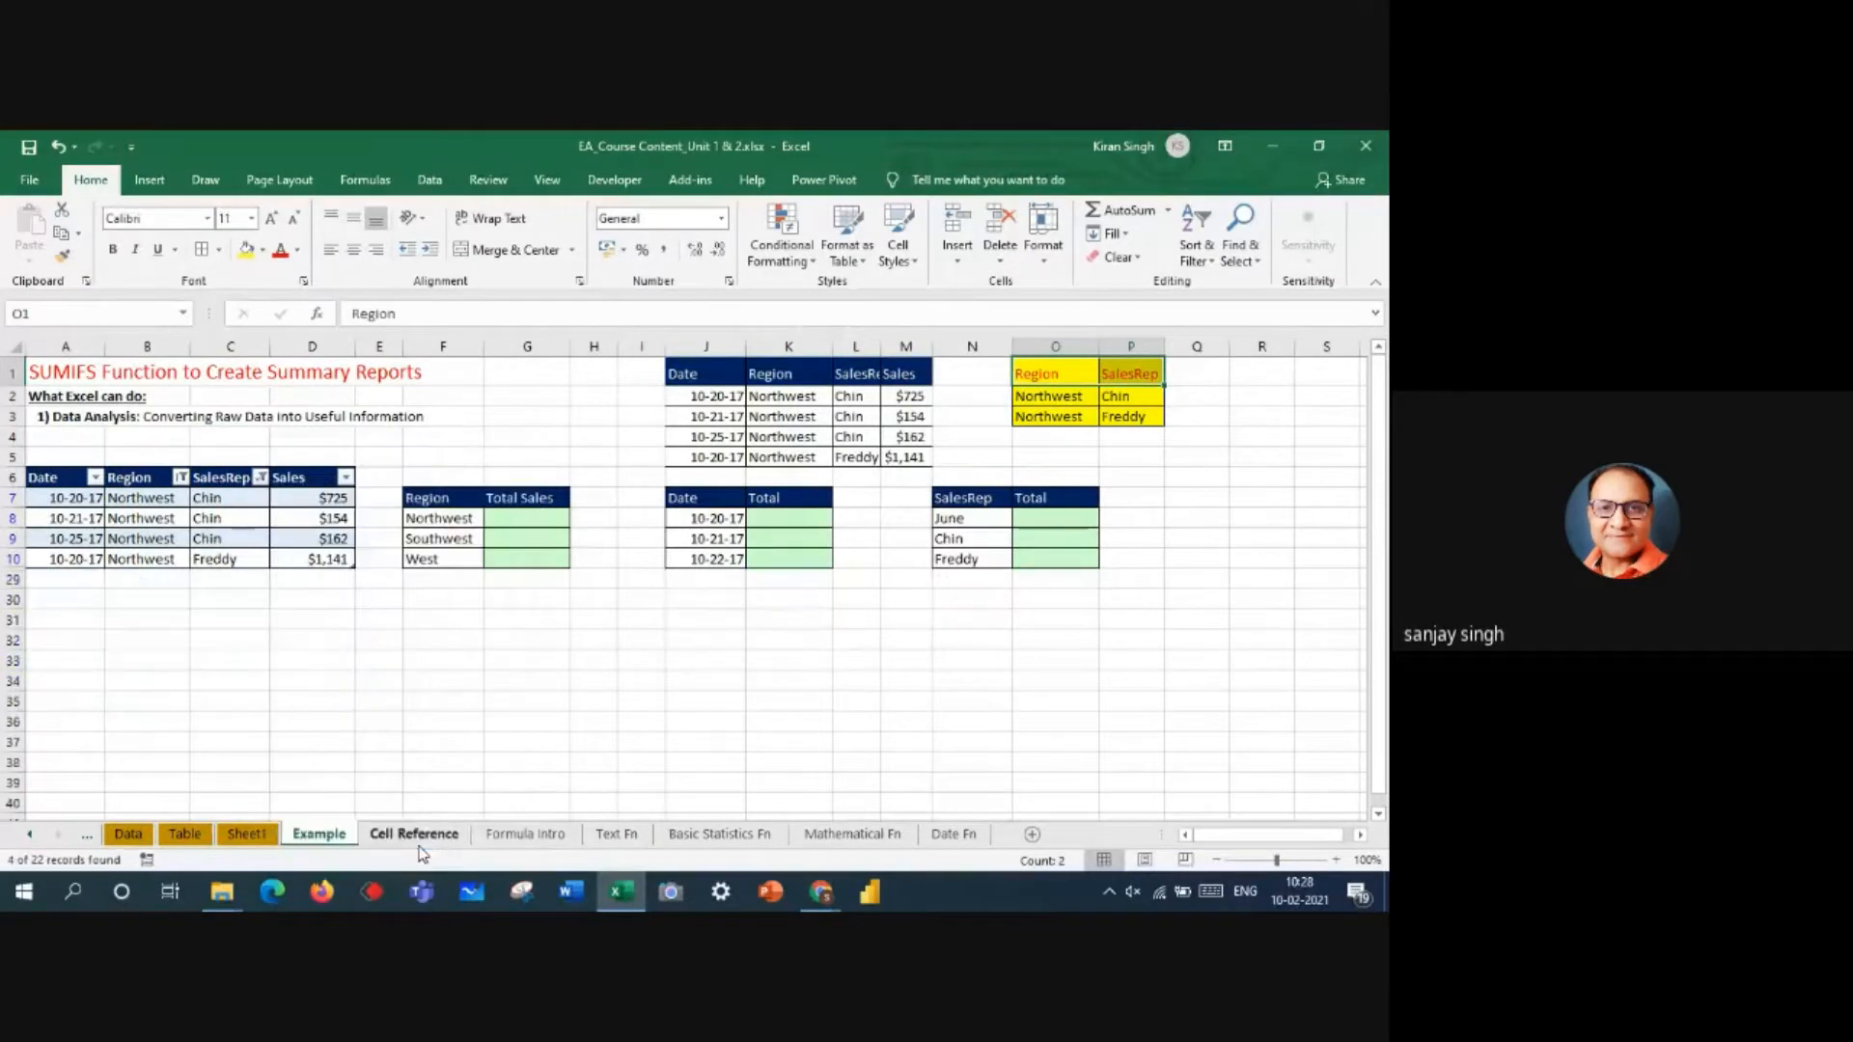
- Add a total row to the filtered sales table and select the extracted Sales values in M2:M5 for comparison
left_click_drag(64, 482, 328, 559)
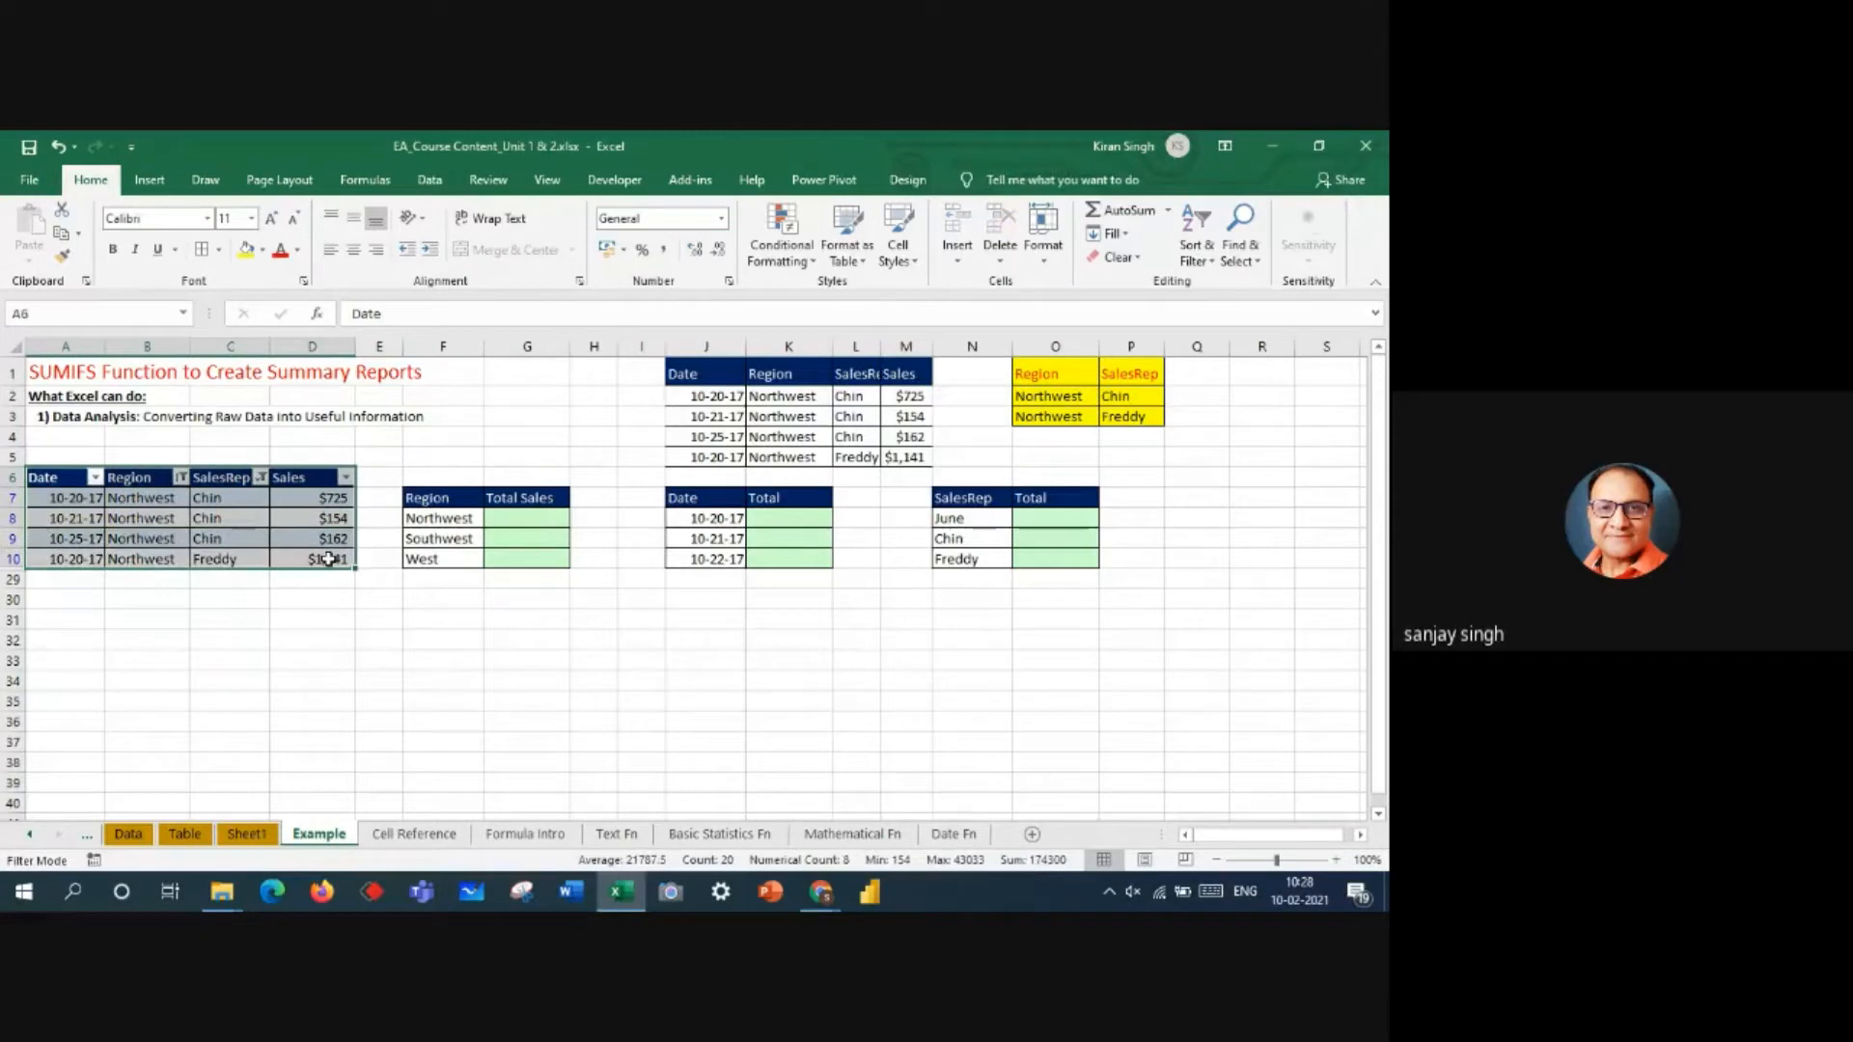
left_click(224, 519)
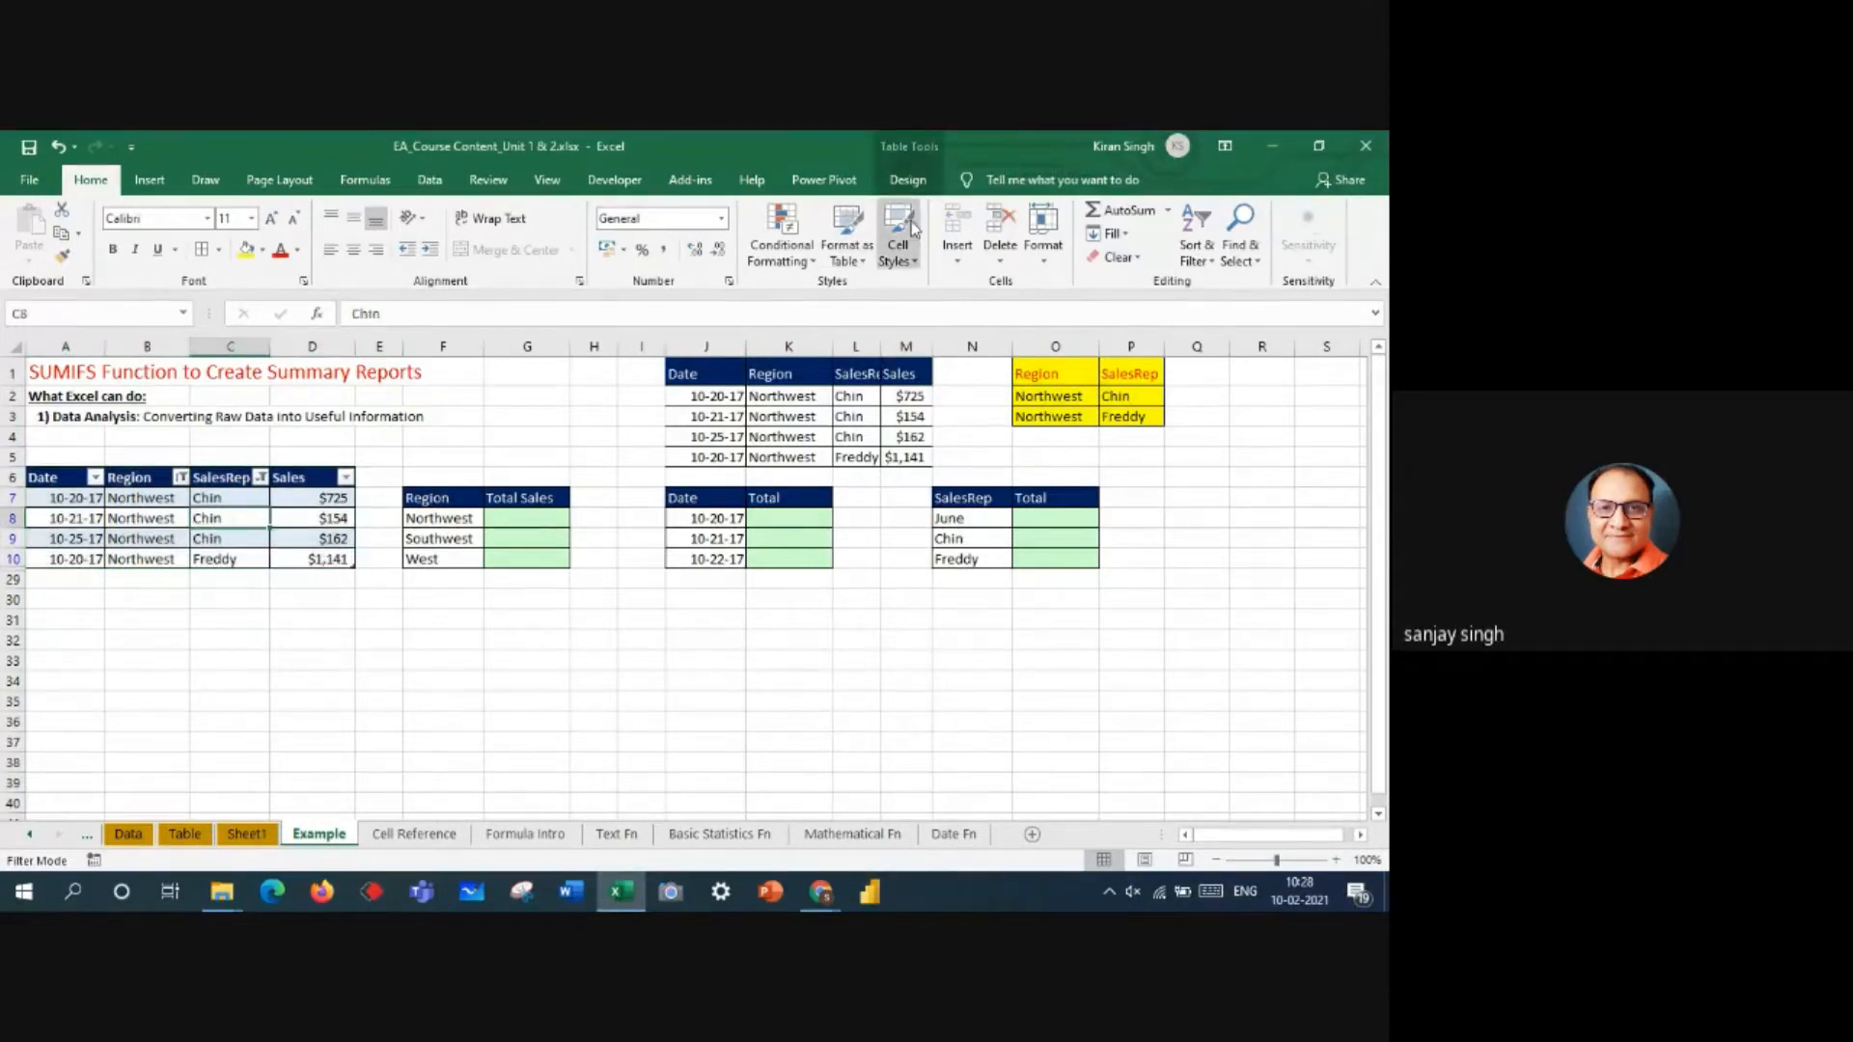
left_click(907, 180)
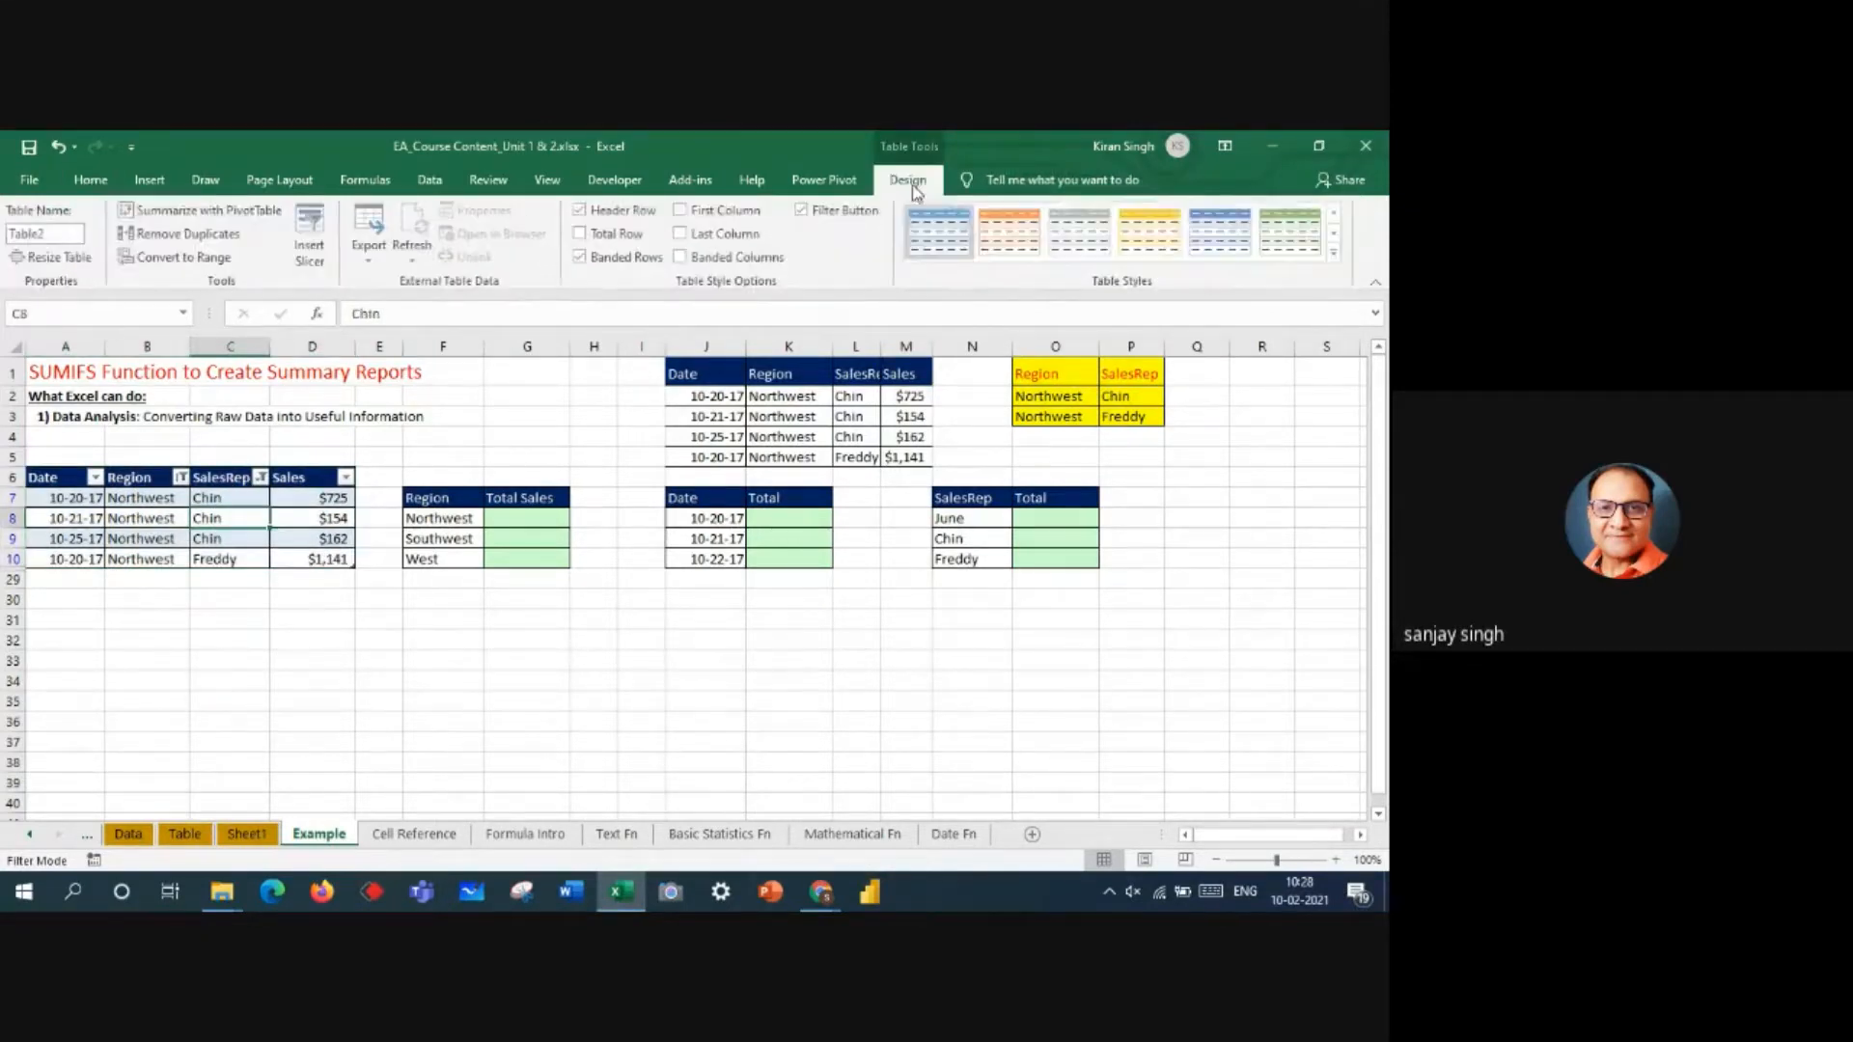
left_click(592, 236)
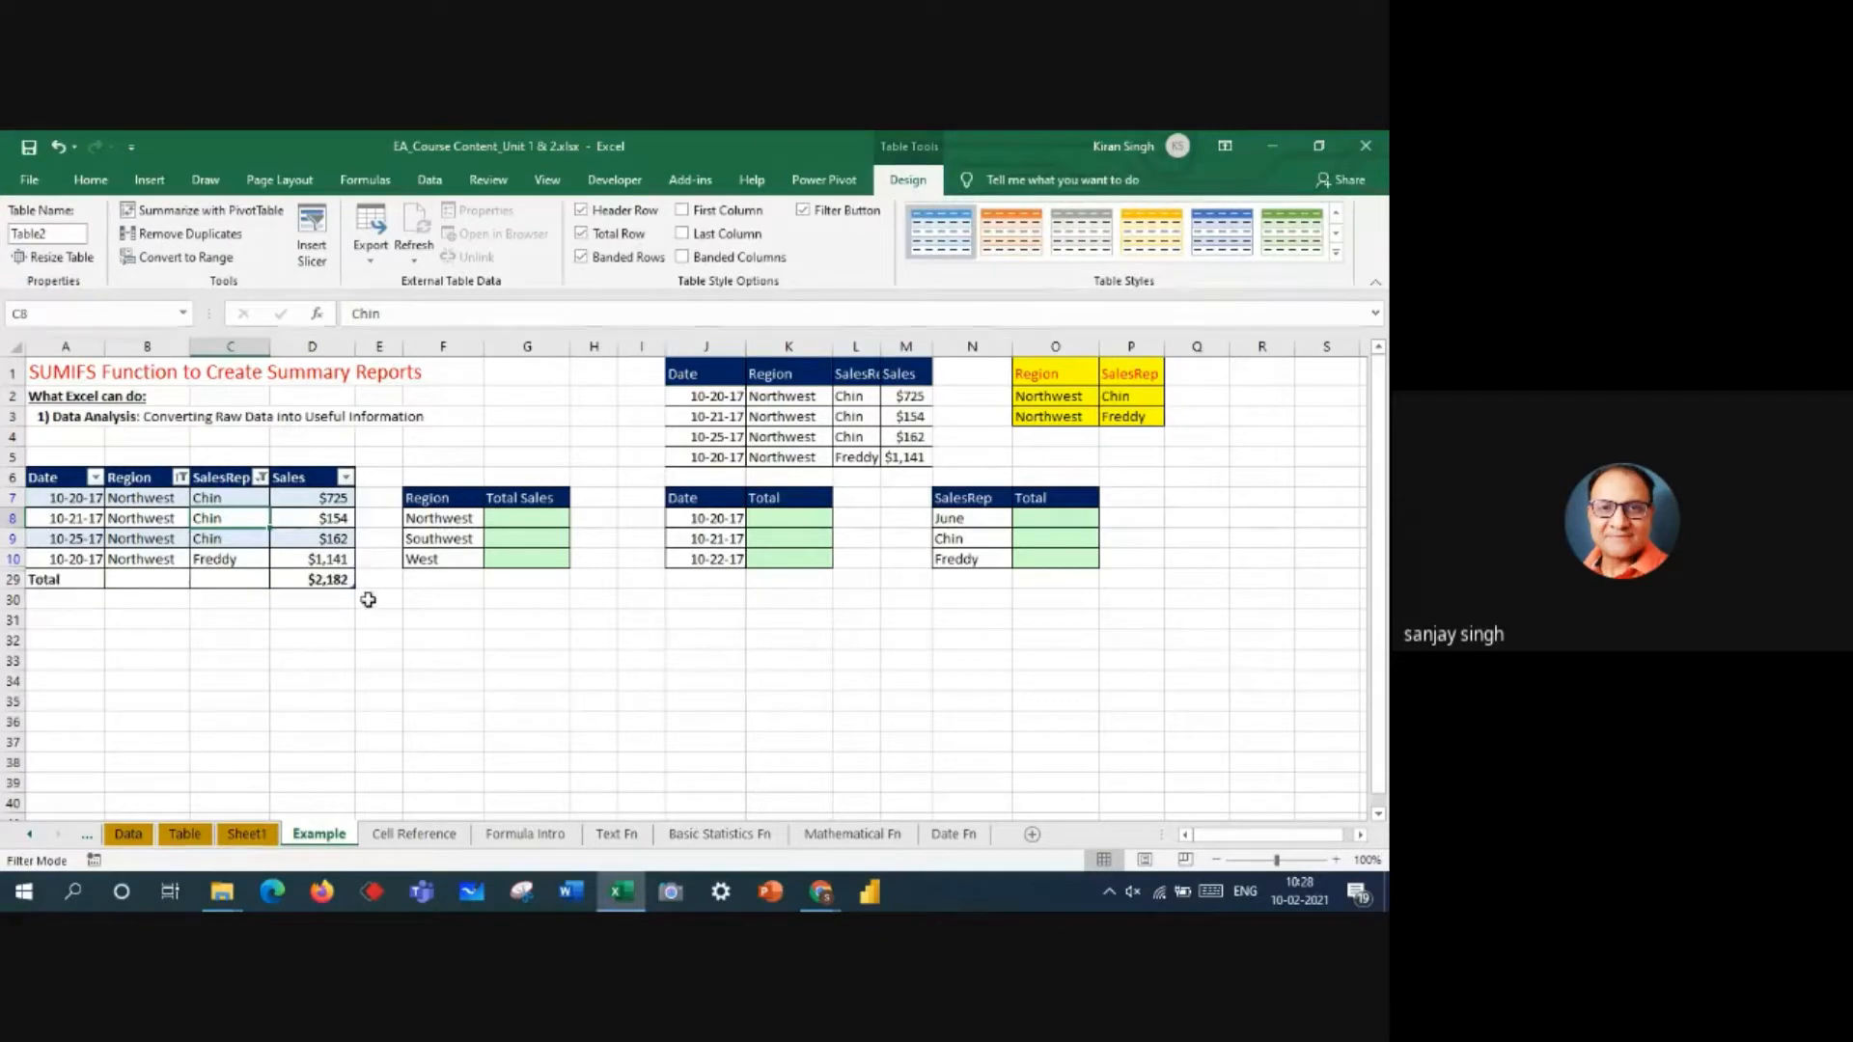
left_click(351, 658)
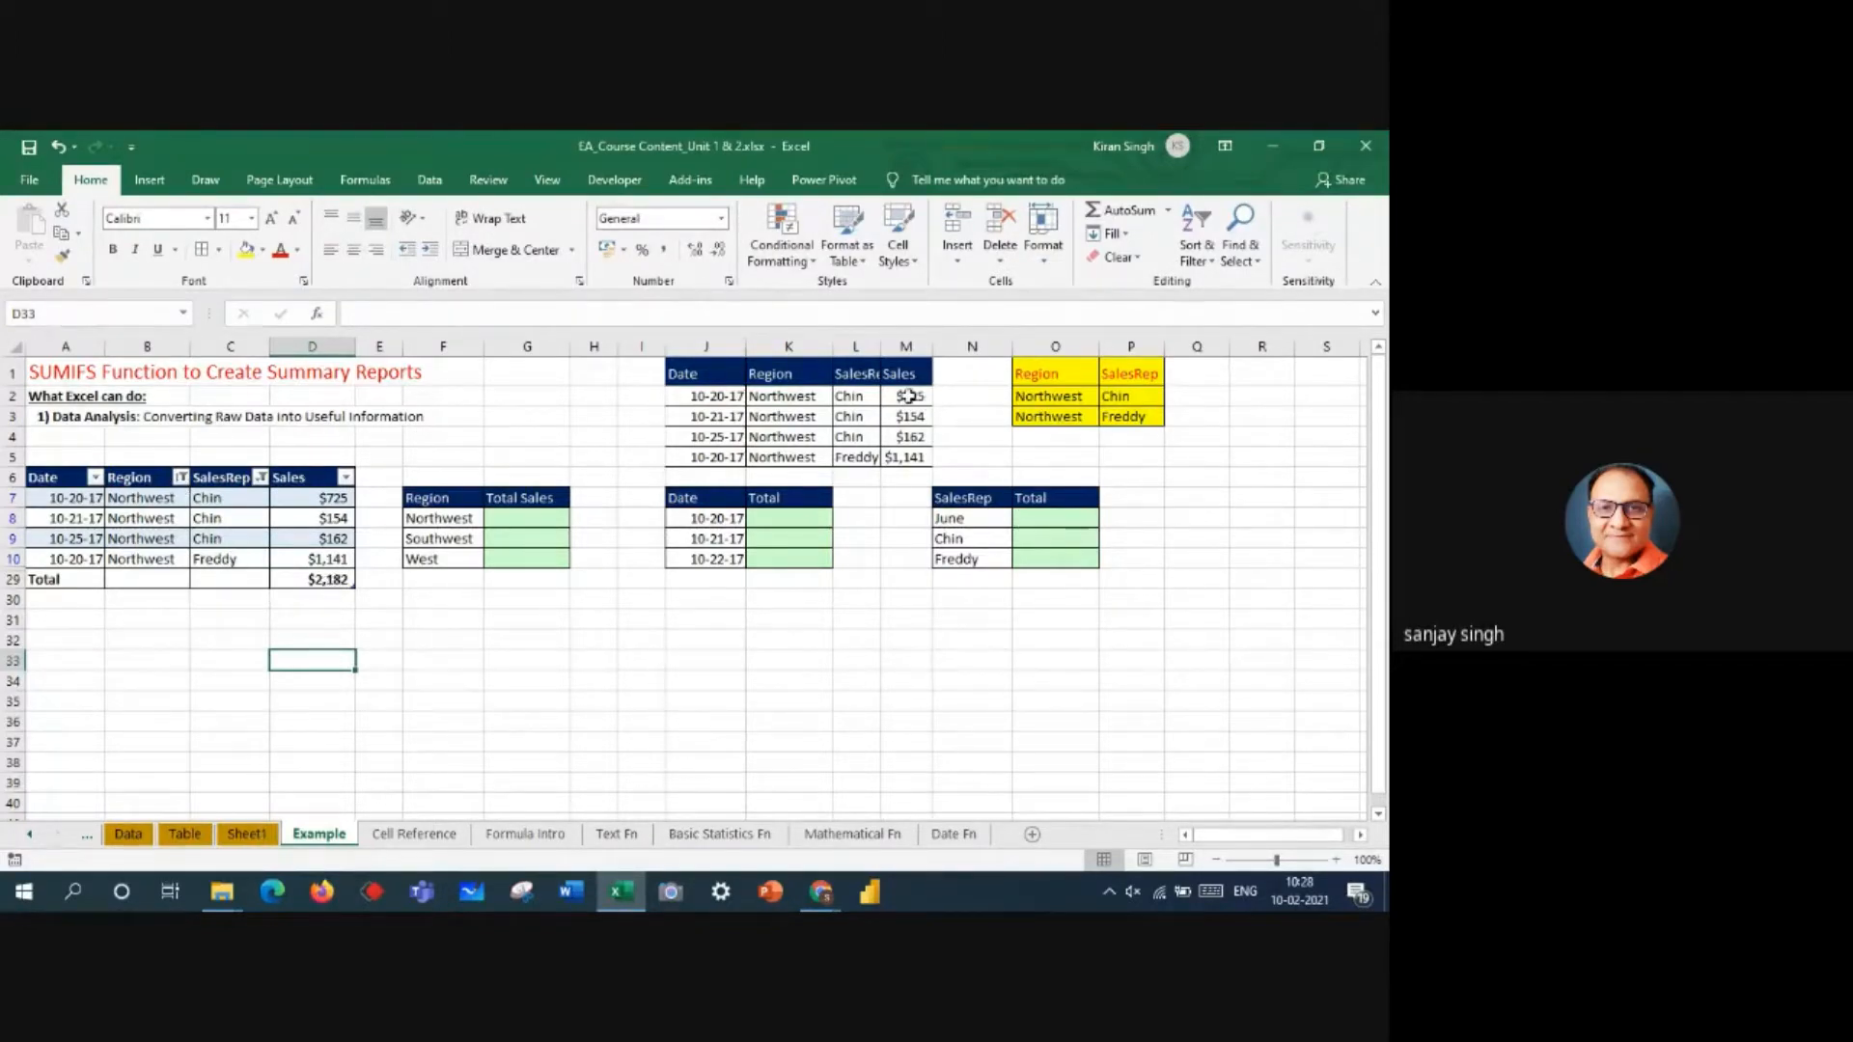
left_click_drag(907, 396, 907, 457)
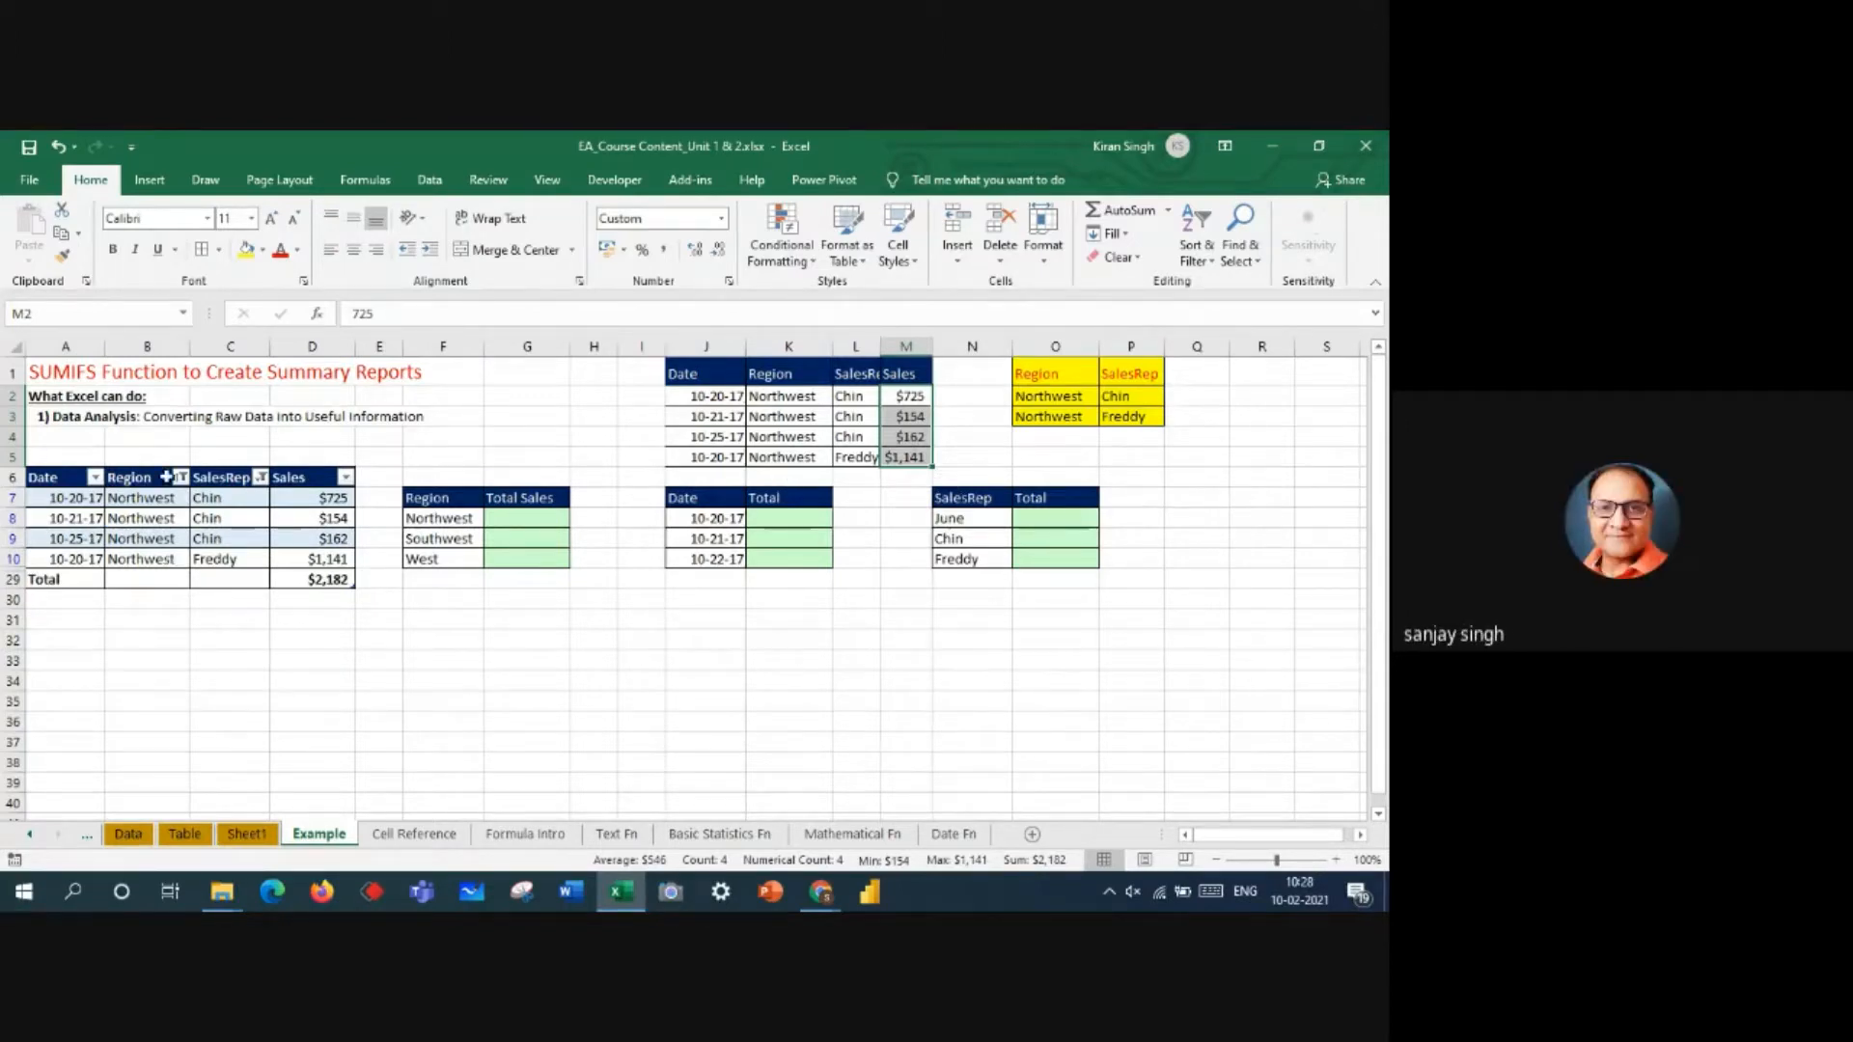
- Reselect all values in the Region and SalesRep filters to show every row of the sales table
left_click(181, 478)
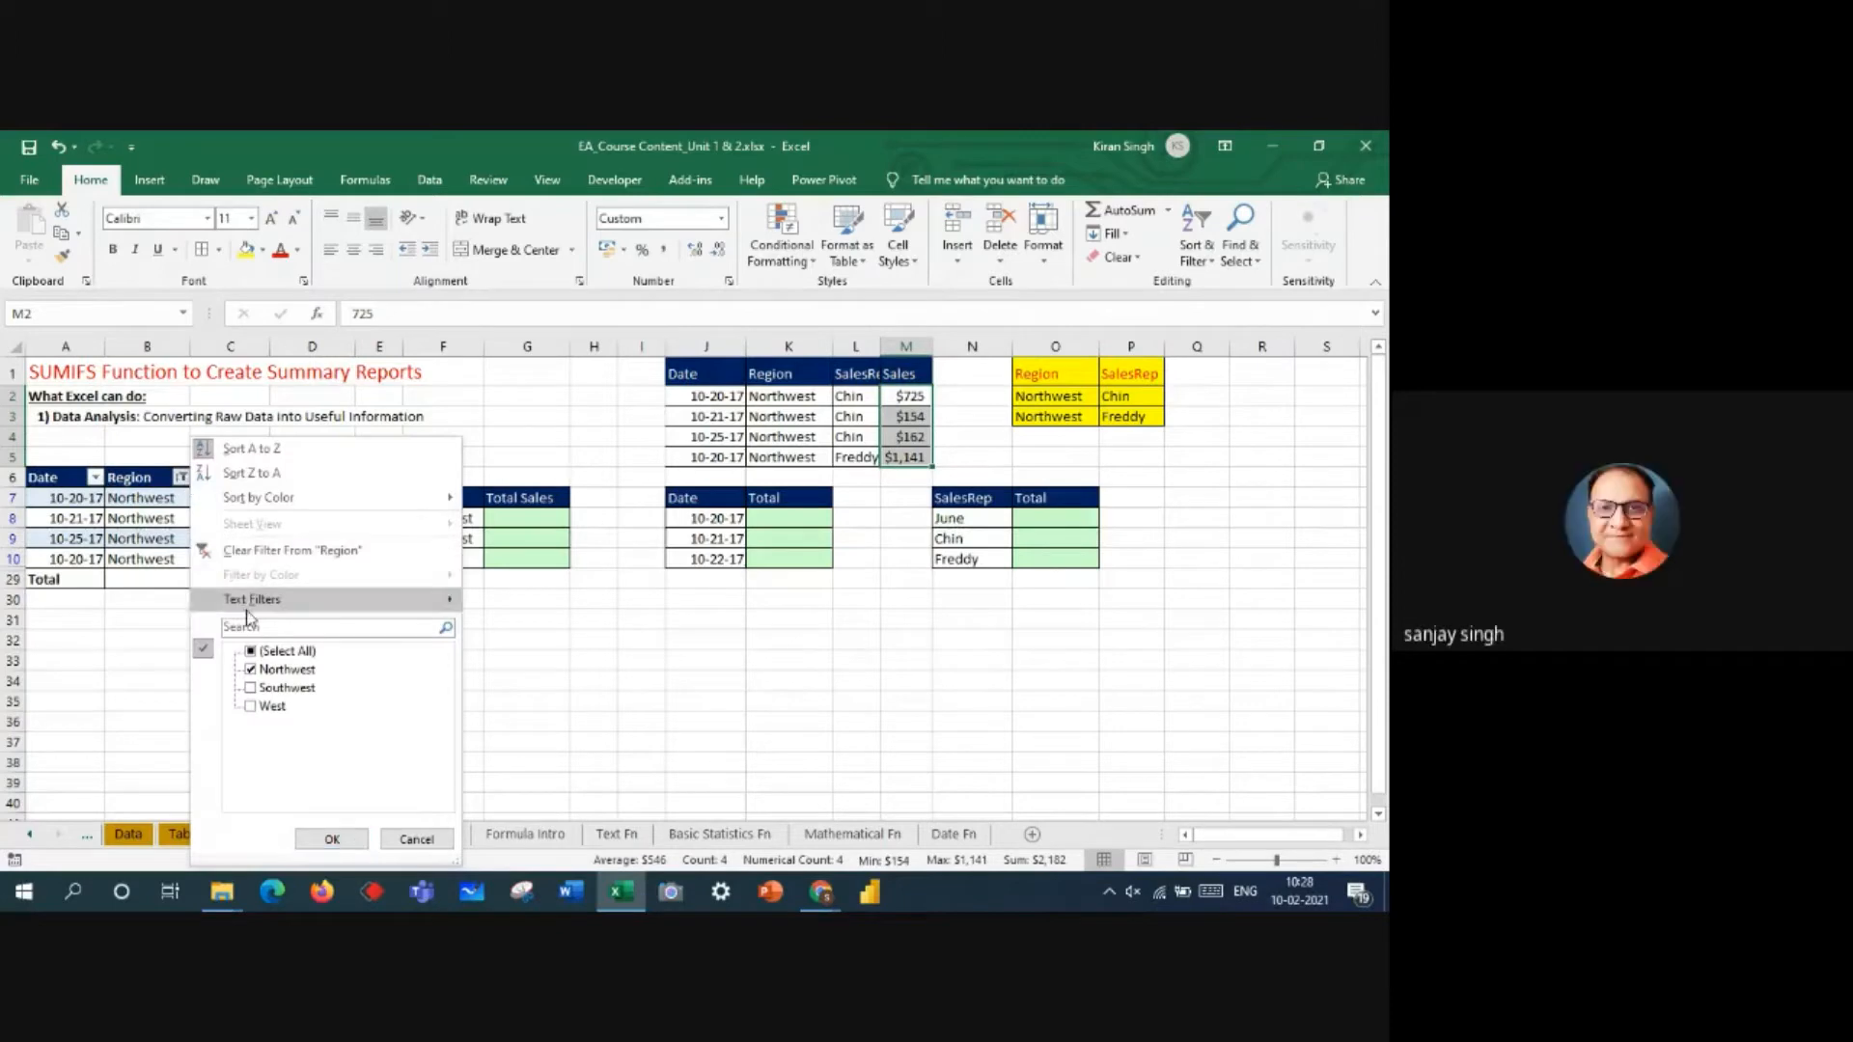
left_click(250, 653)
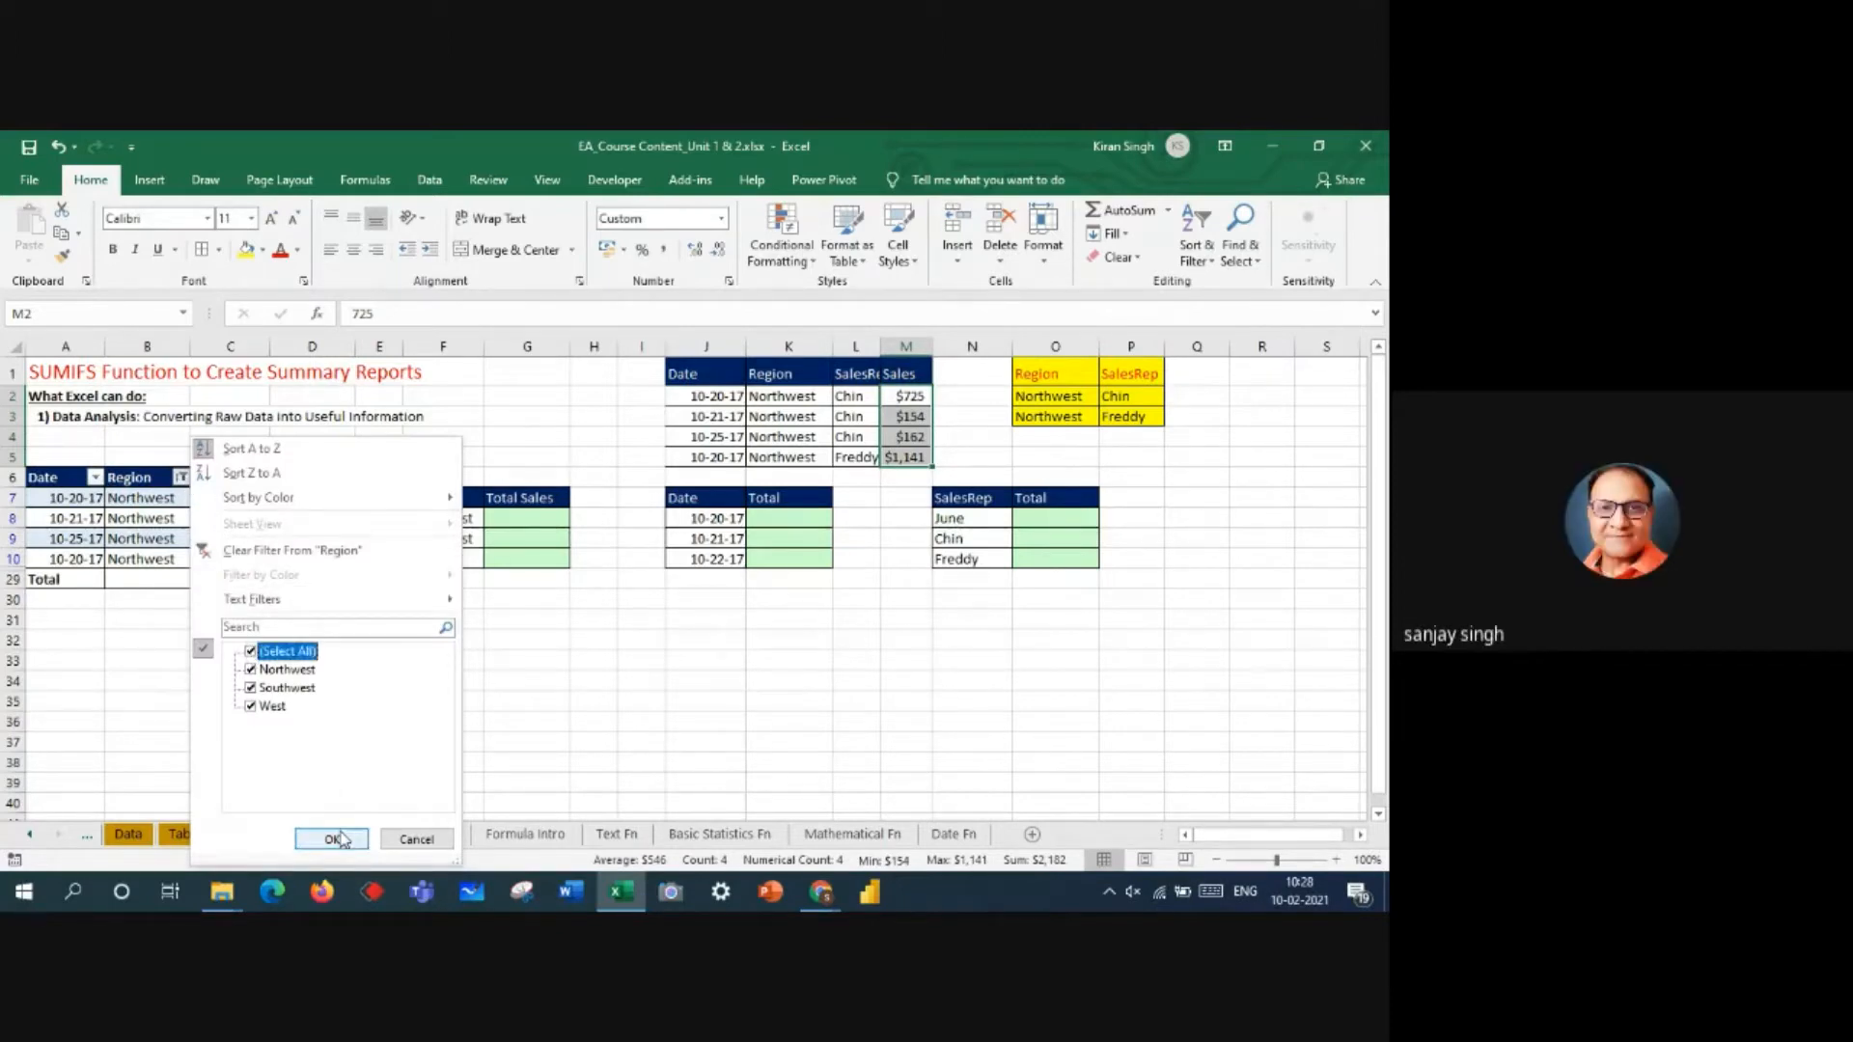
left_click(340, 839)
left_click(260, 478)
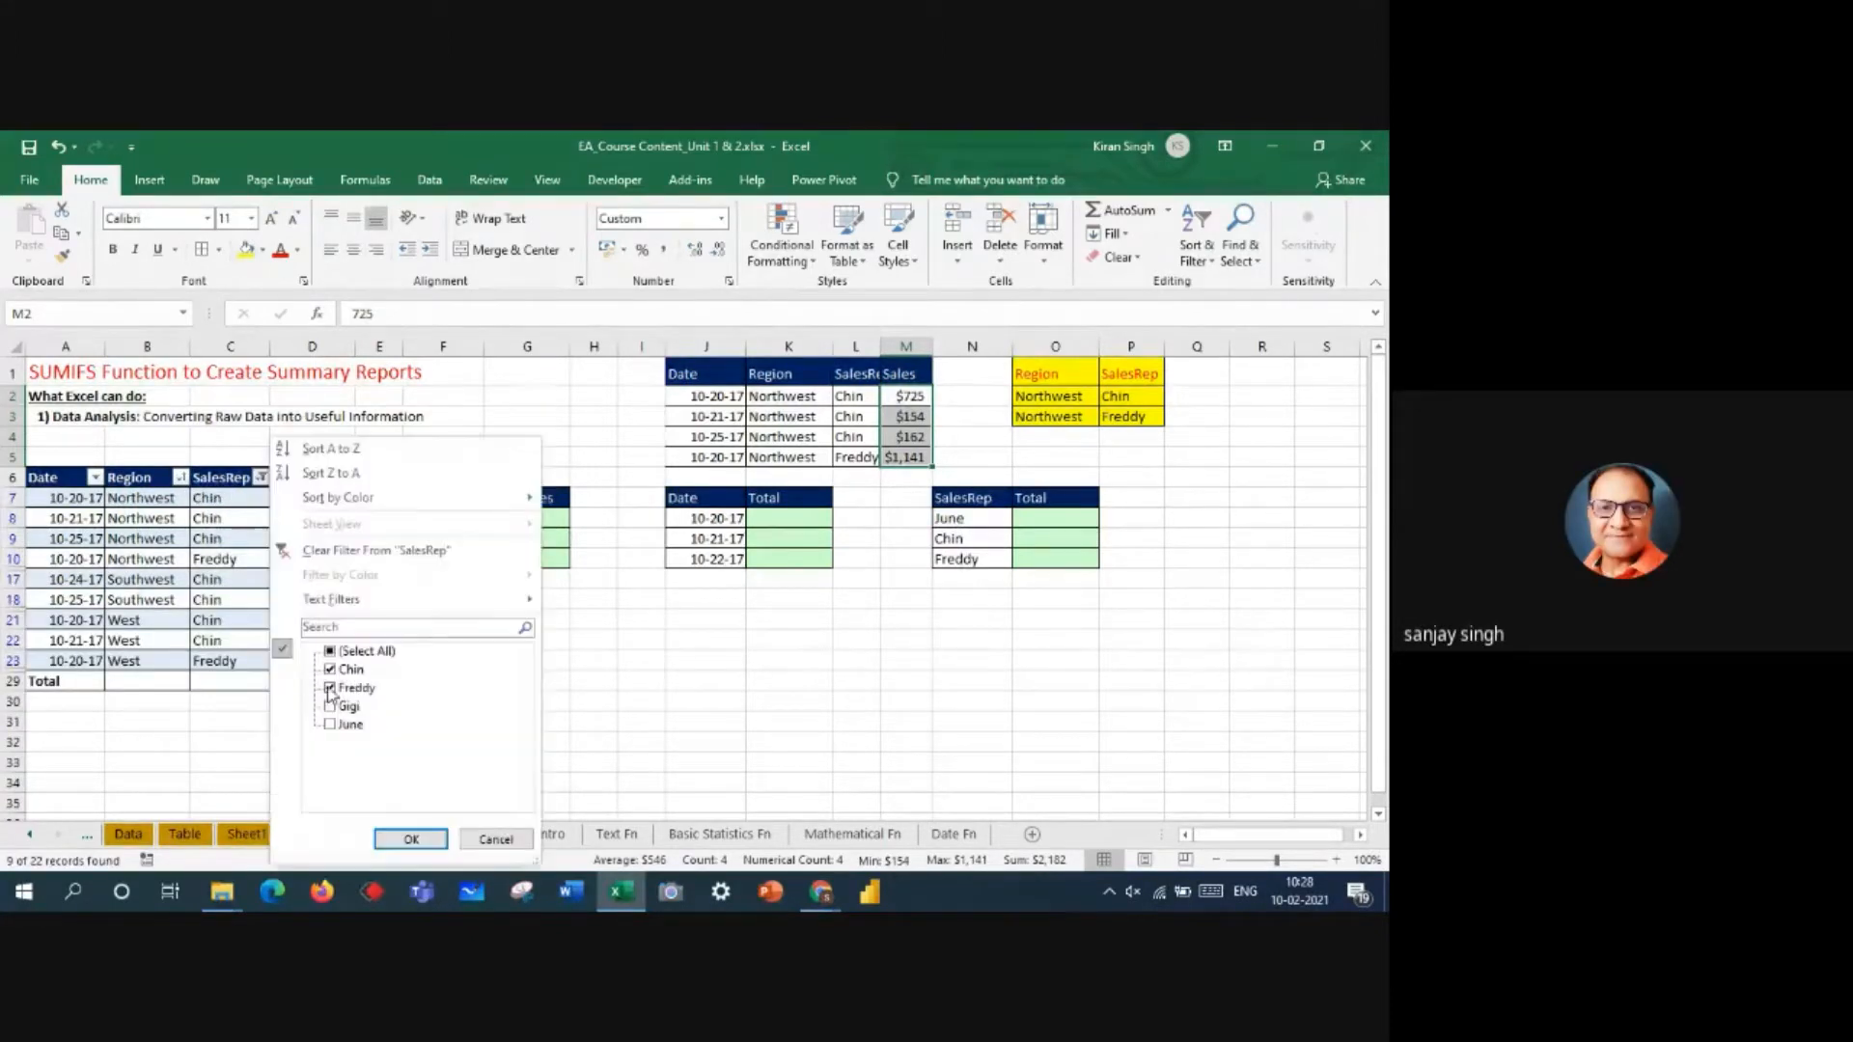
left_click(331, 651)
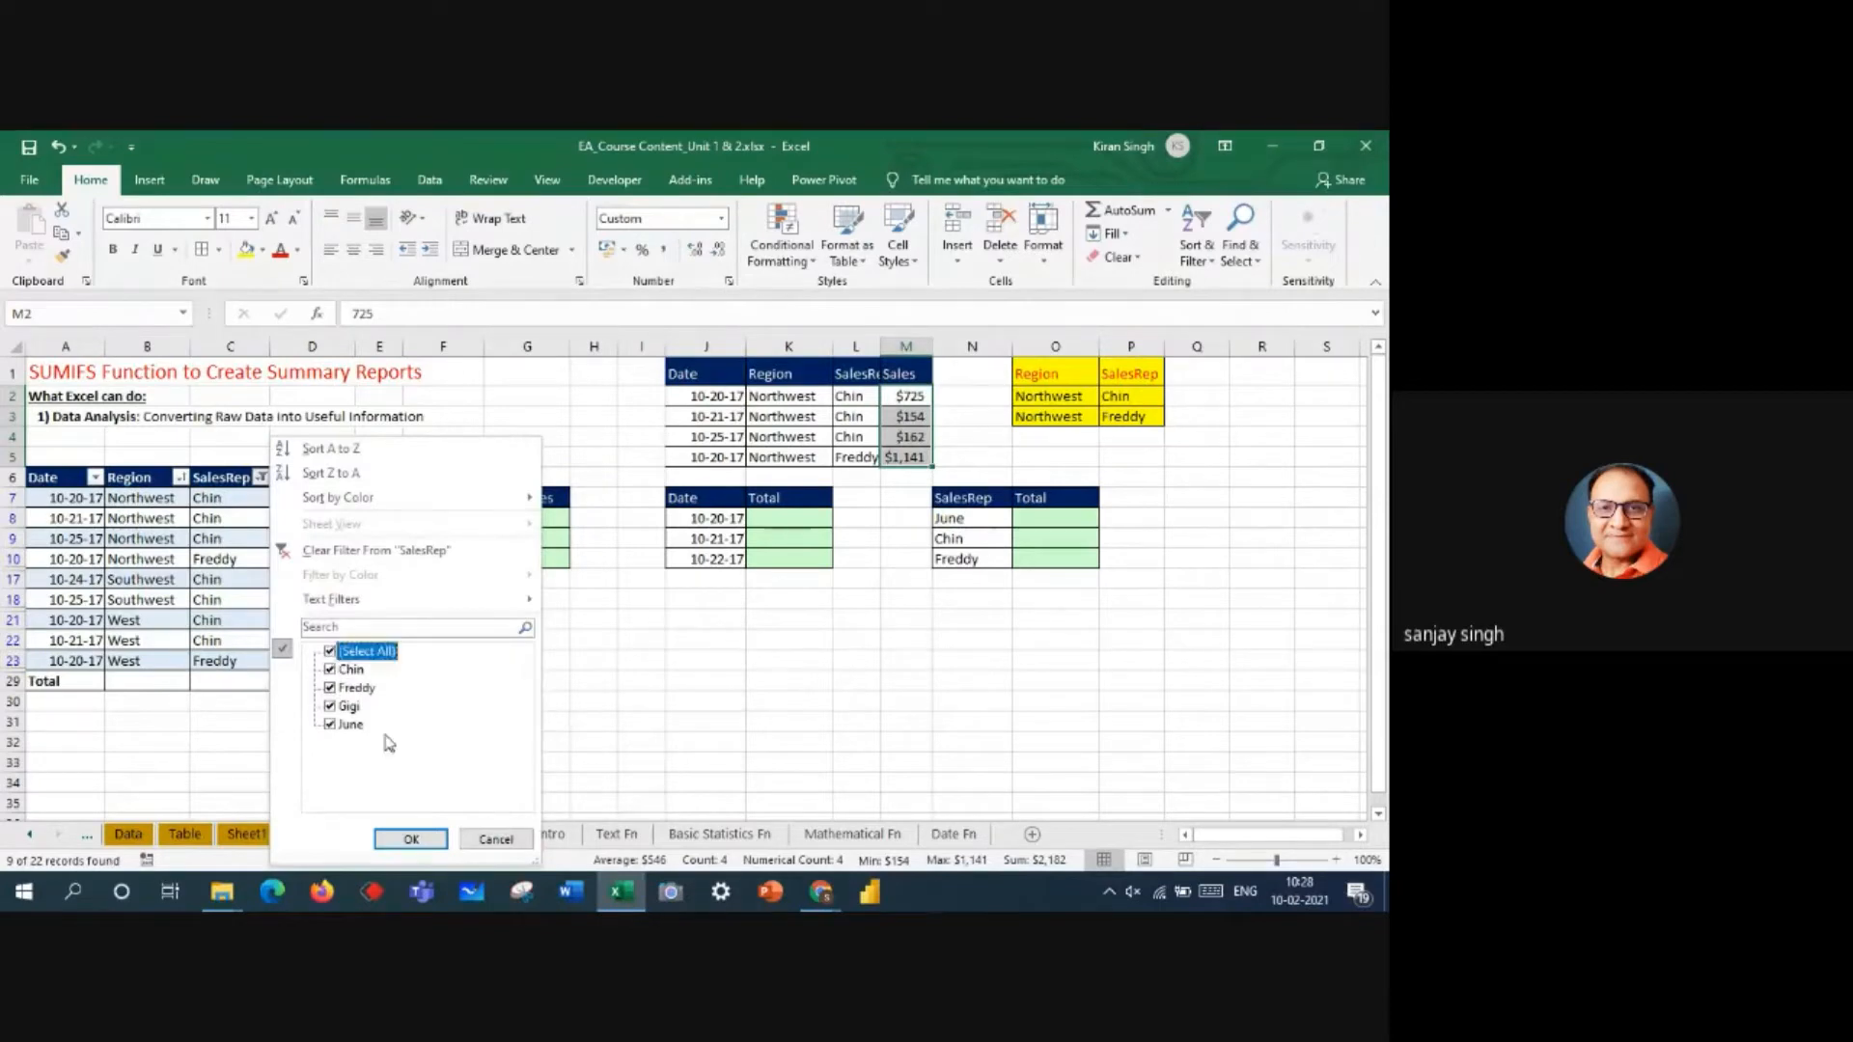
left_click(411, 839)
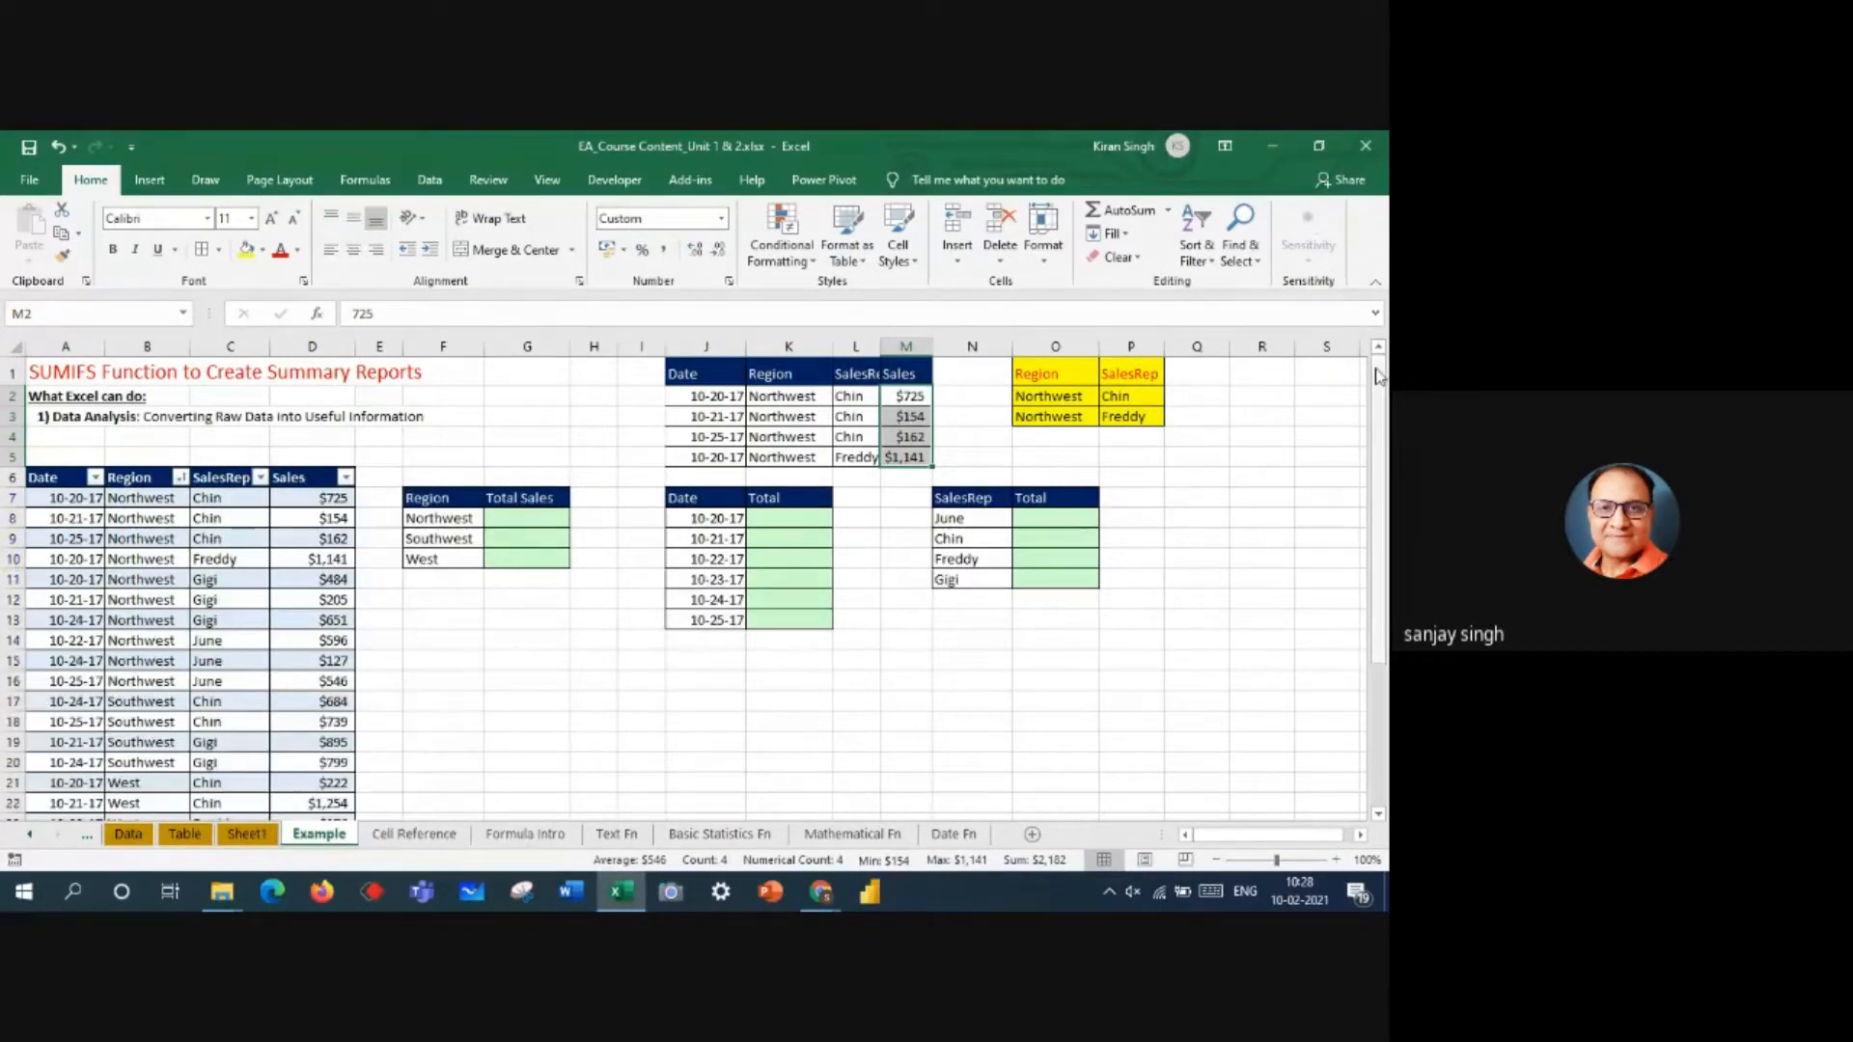
left_click_drag(1383, 428, 1387, 613)
left_click_drag(1386, 543, 1384, 396)
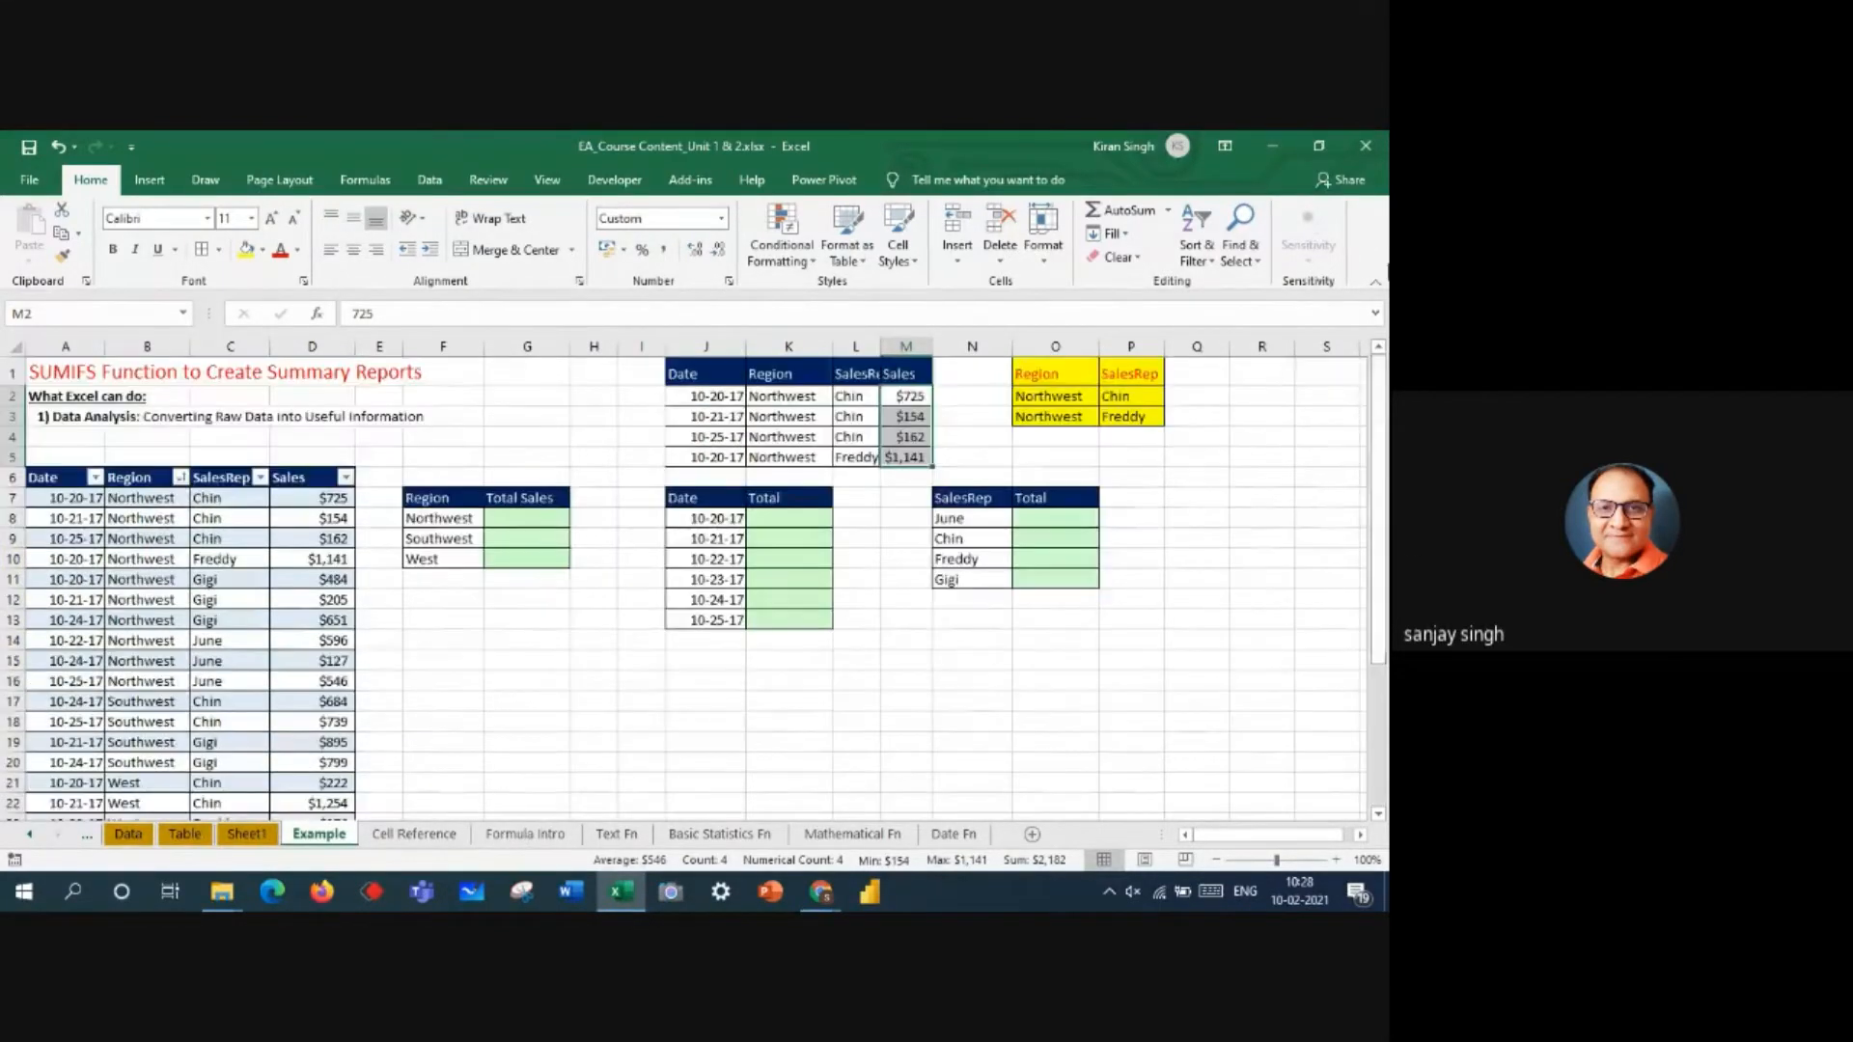
- Restrict the sales table's Region column to Northwest again
left_click(180, 478)
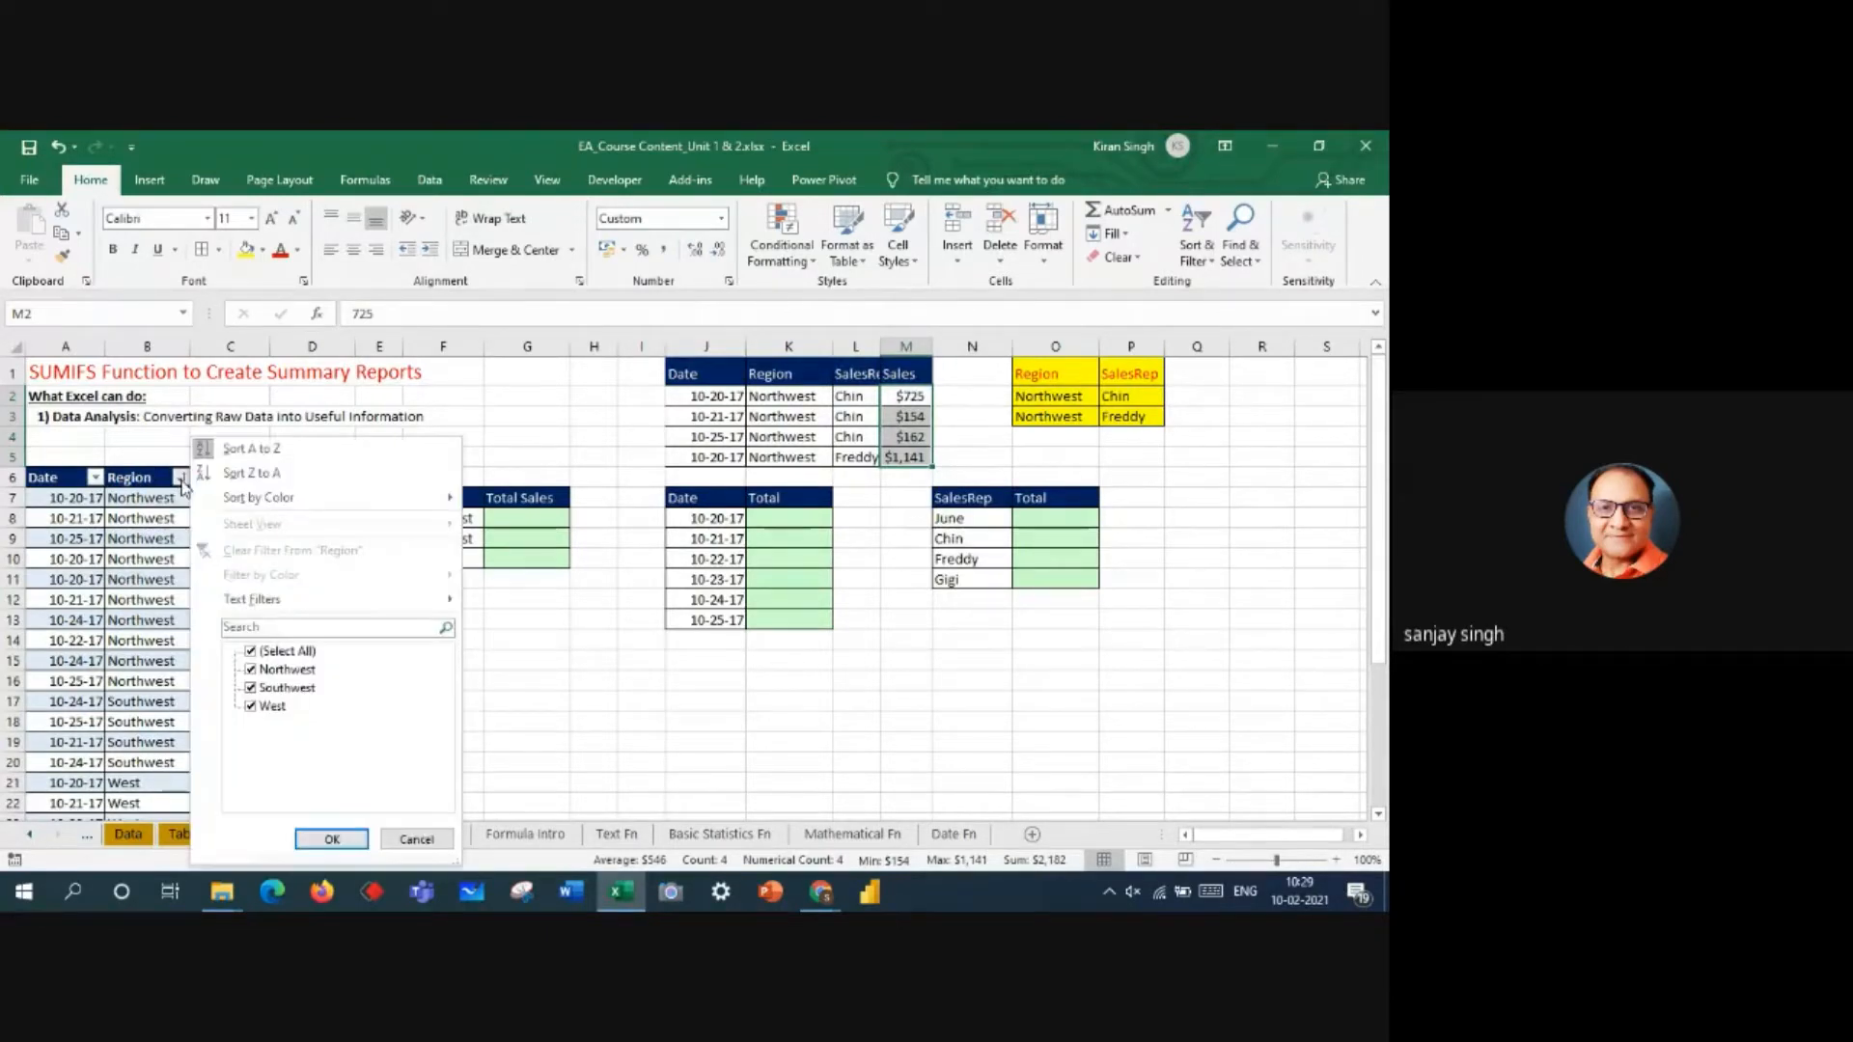
left_click(250, 654)
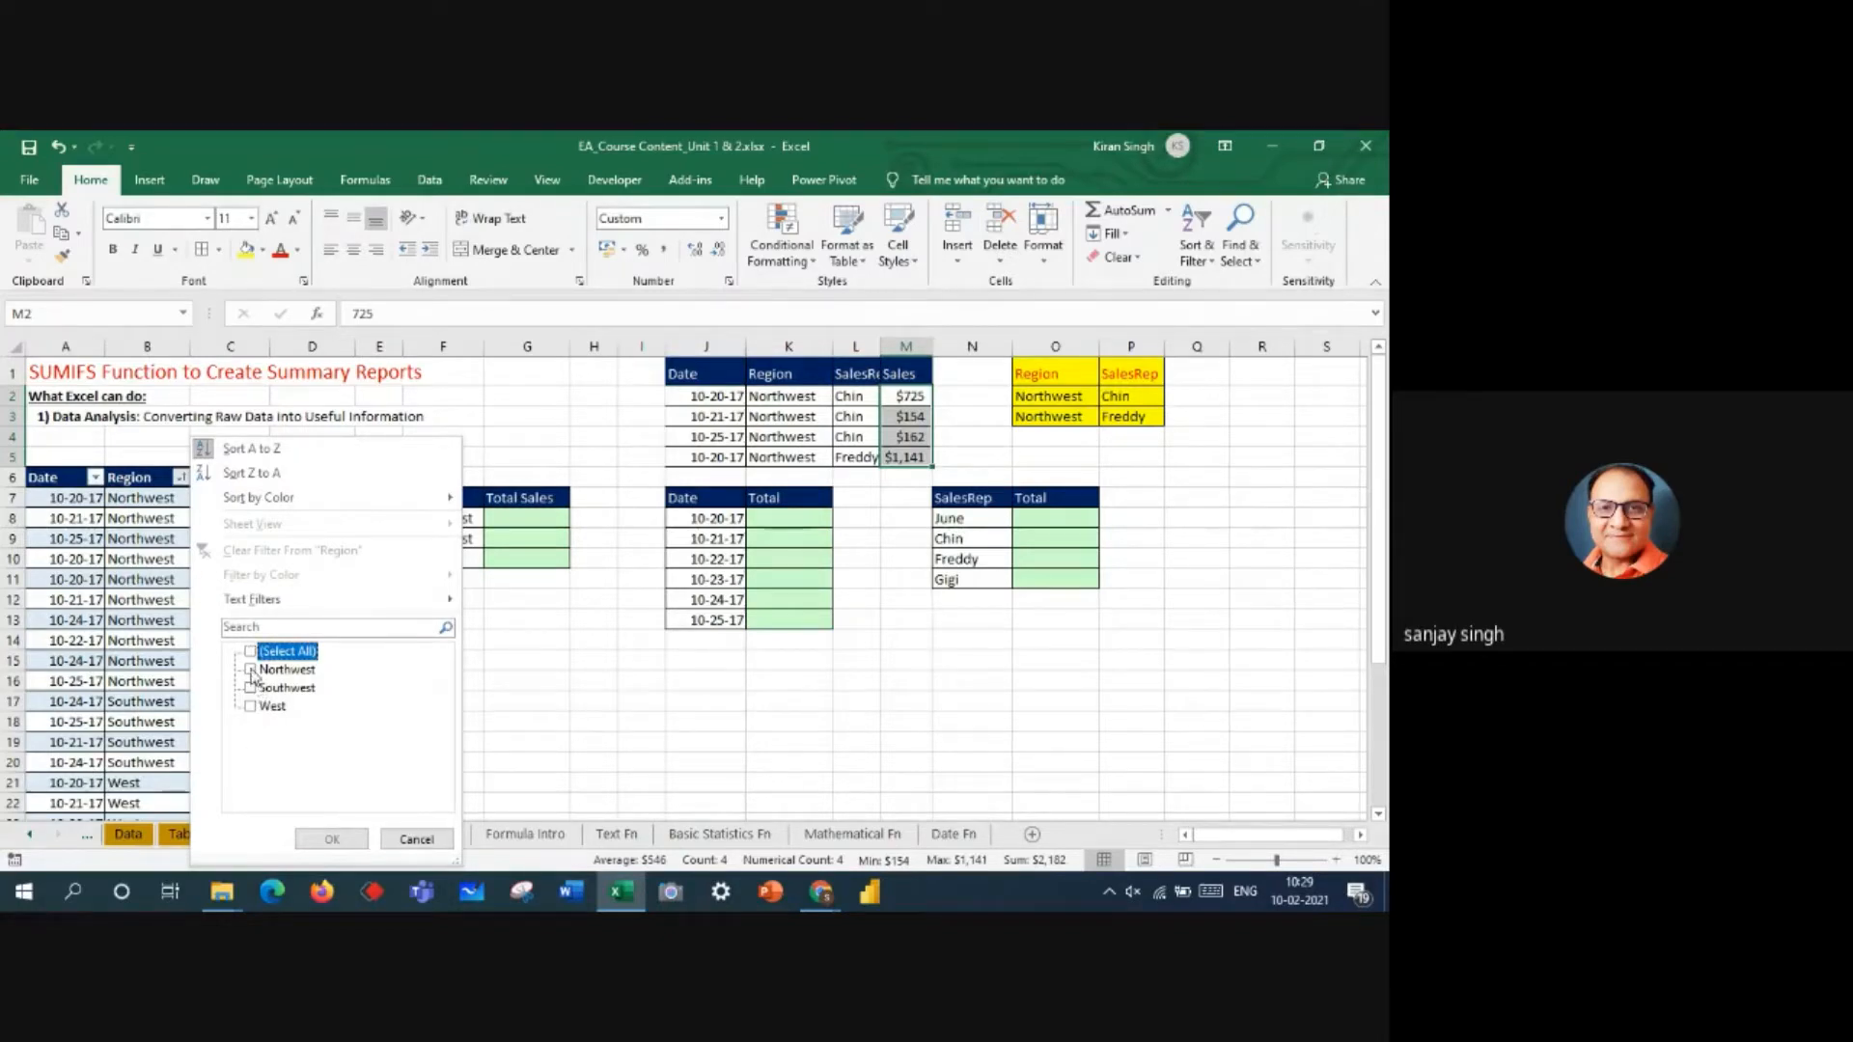
left_click(251, 670)
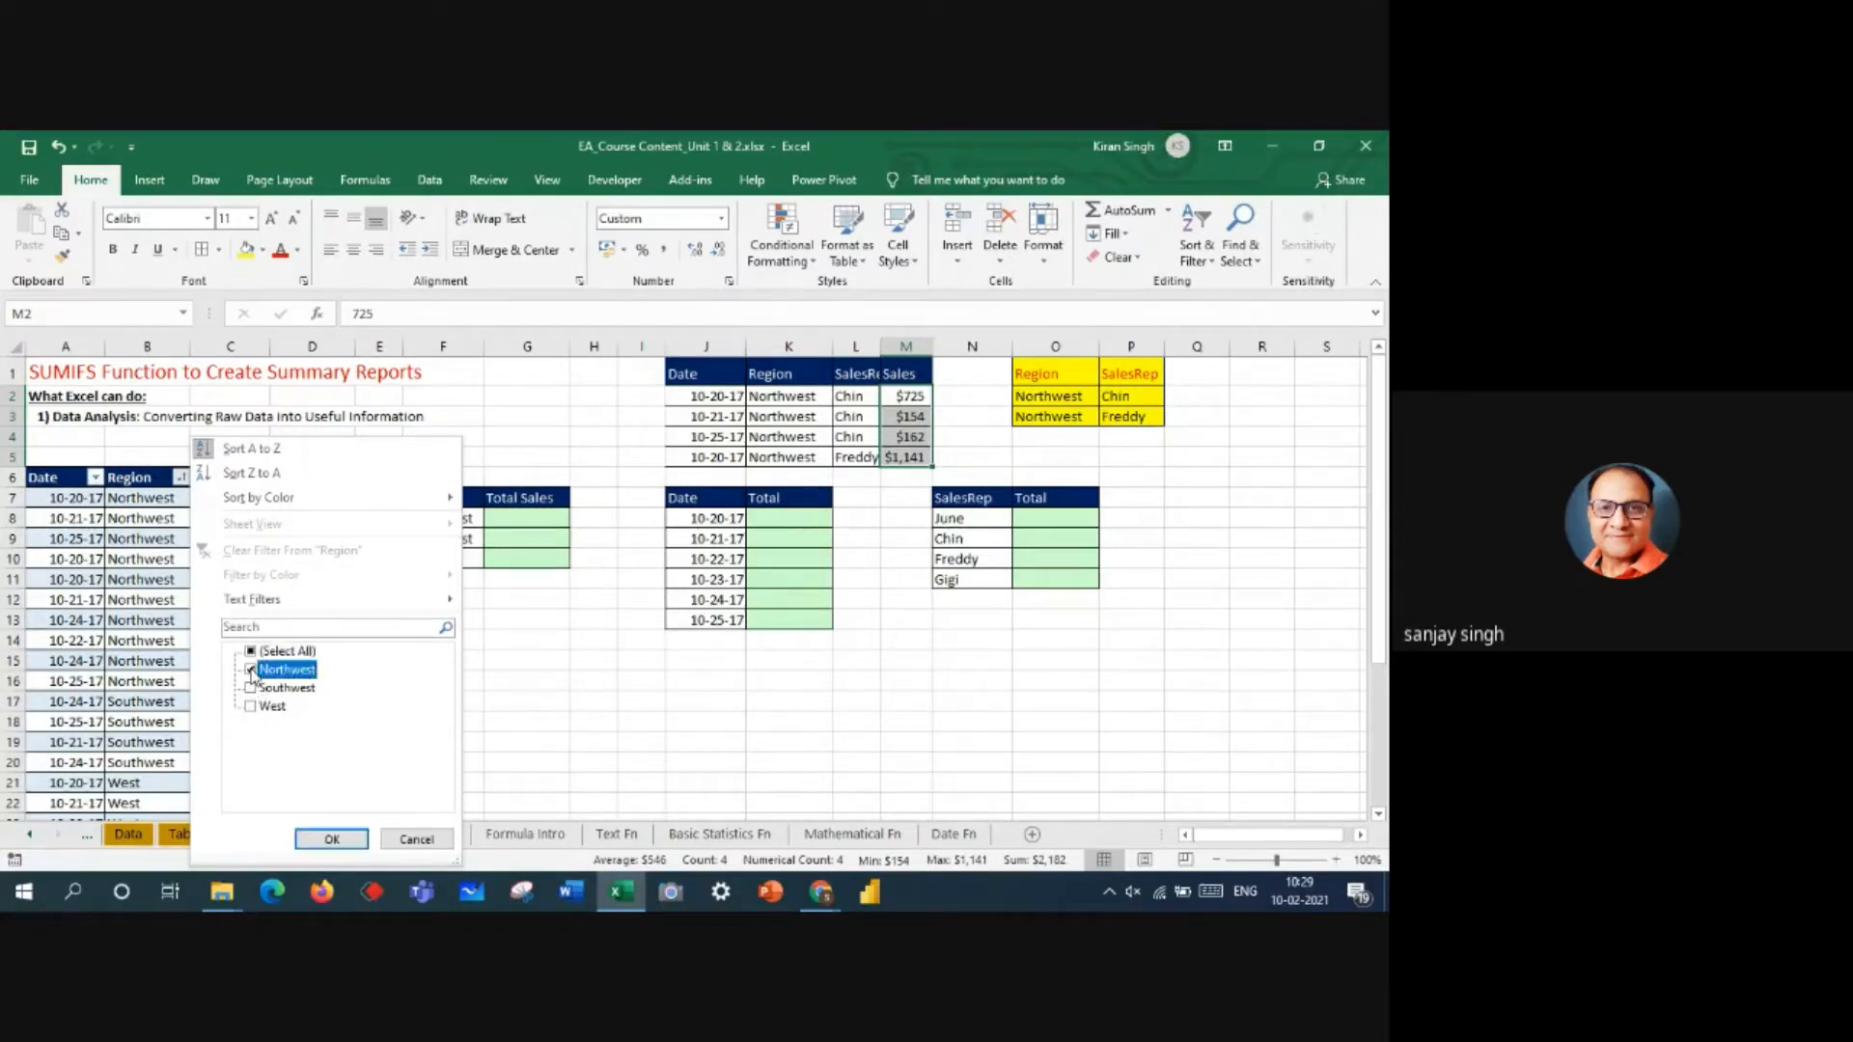
left_click(332, 839)
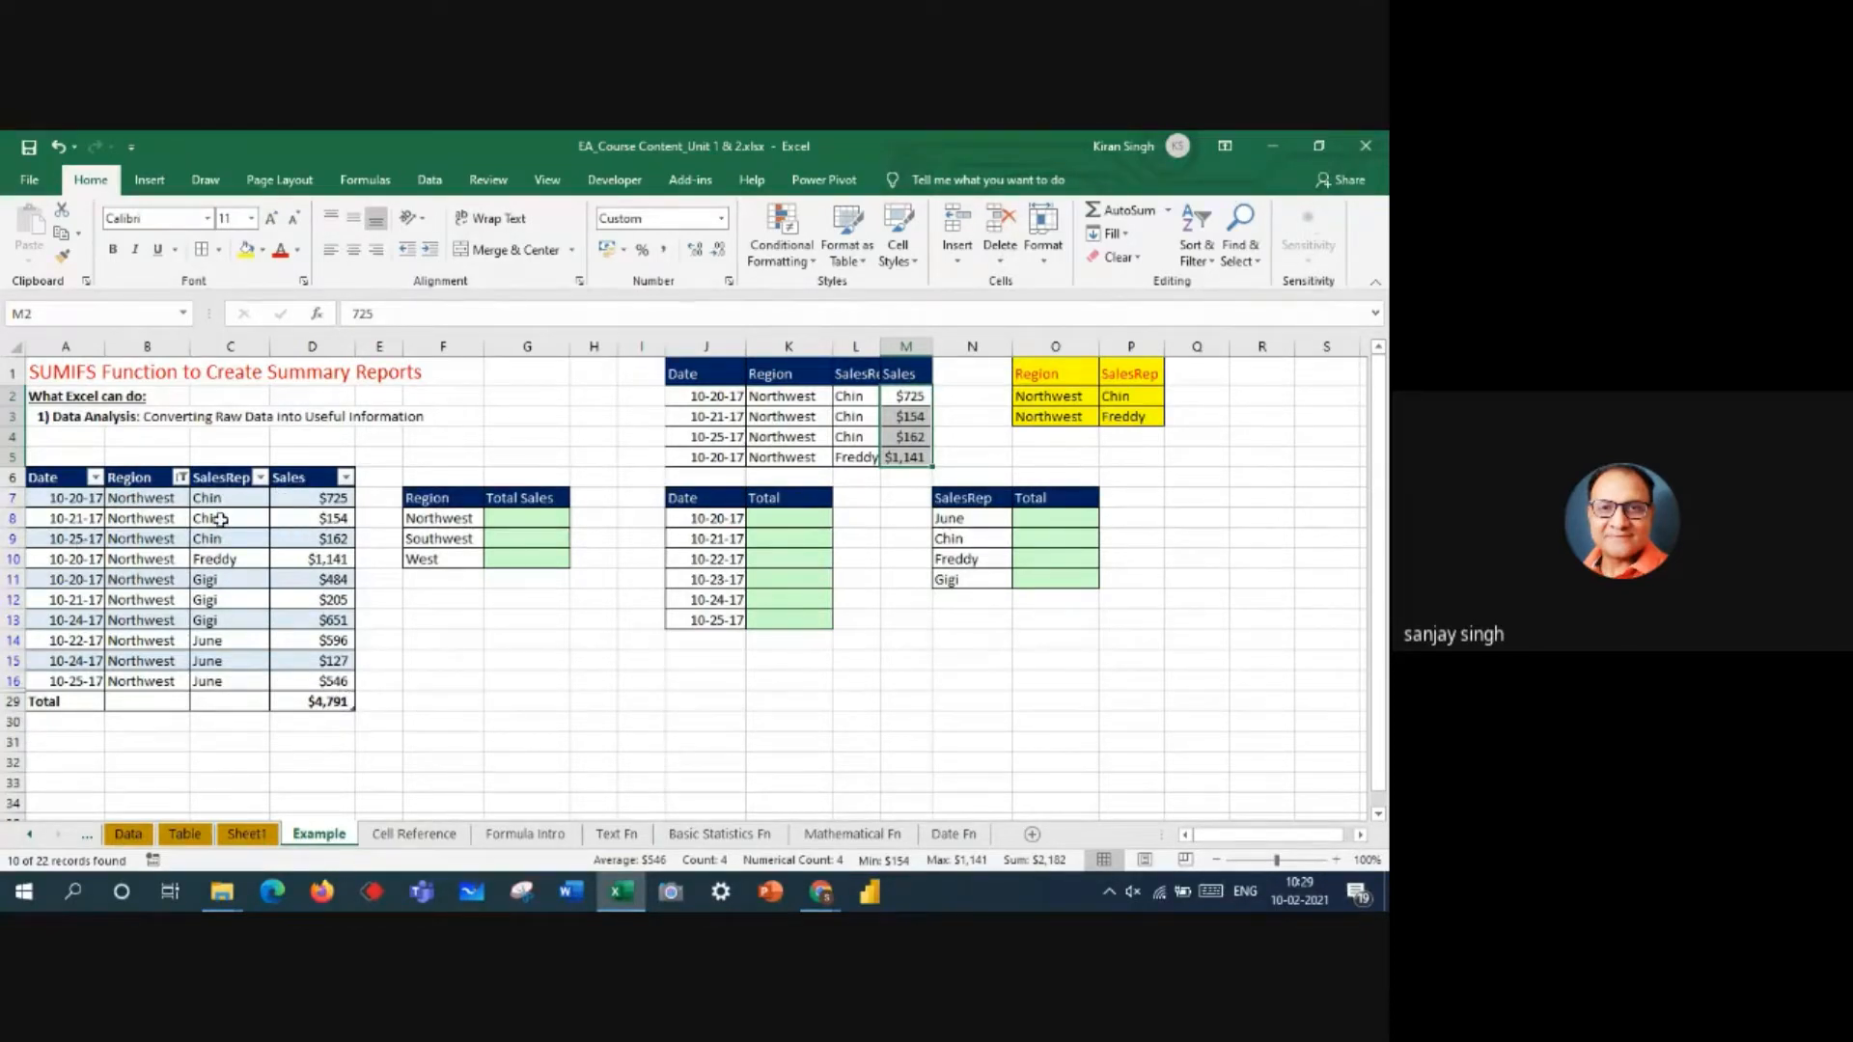
- Limit the SalesRep column of the Northwest rows to the two reps named in P2:P3
left_click(259, 477)
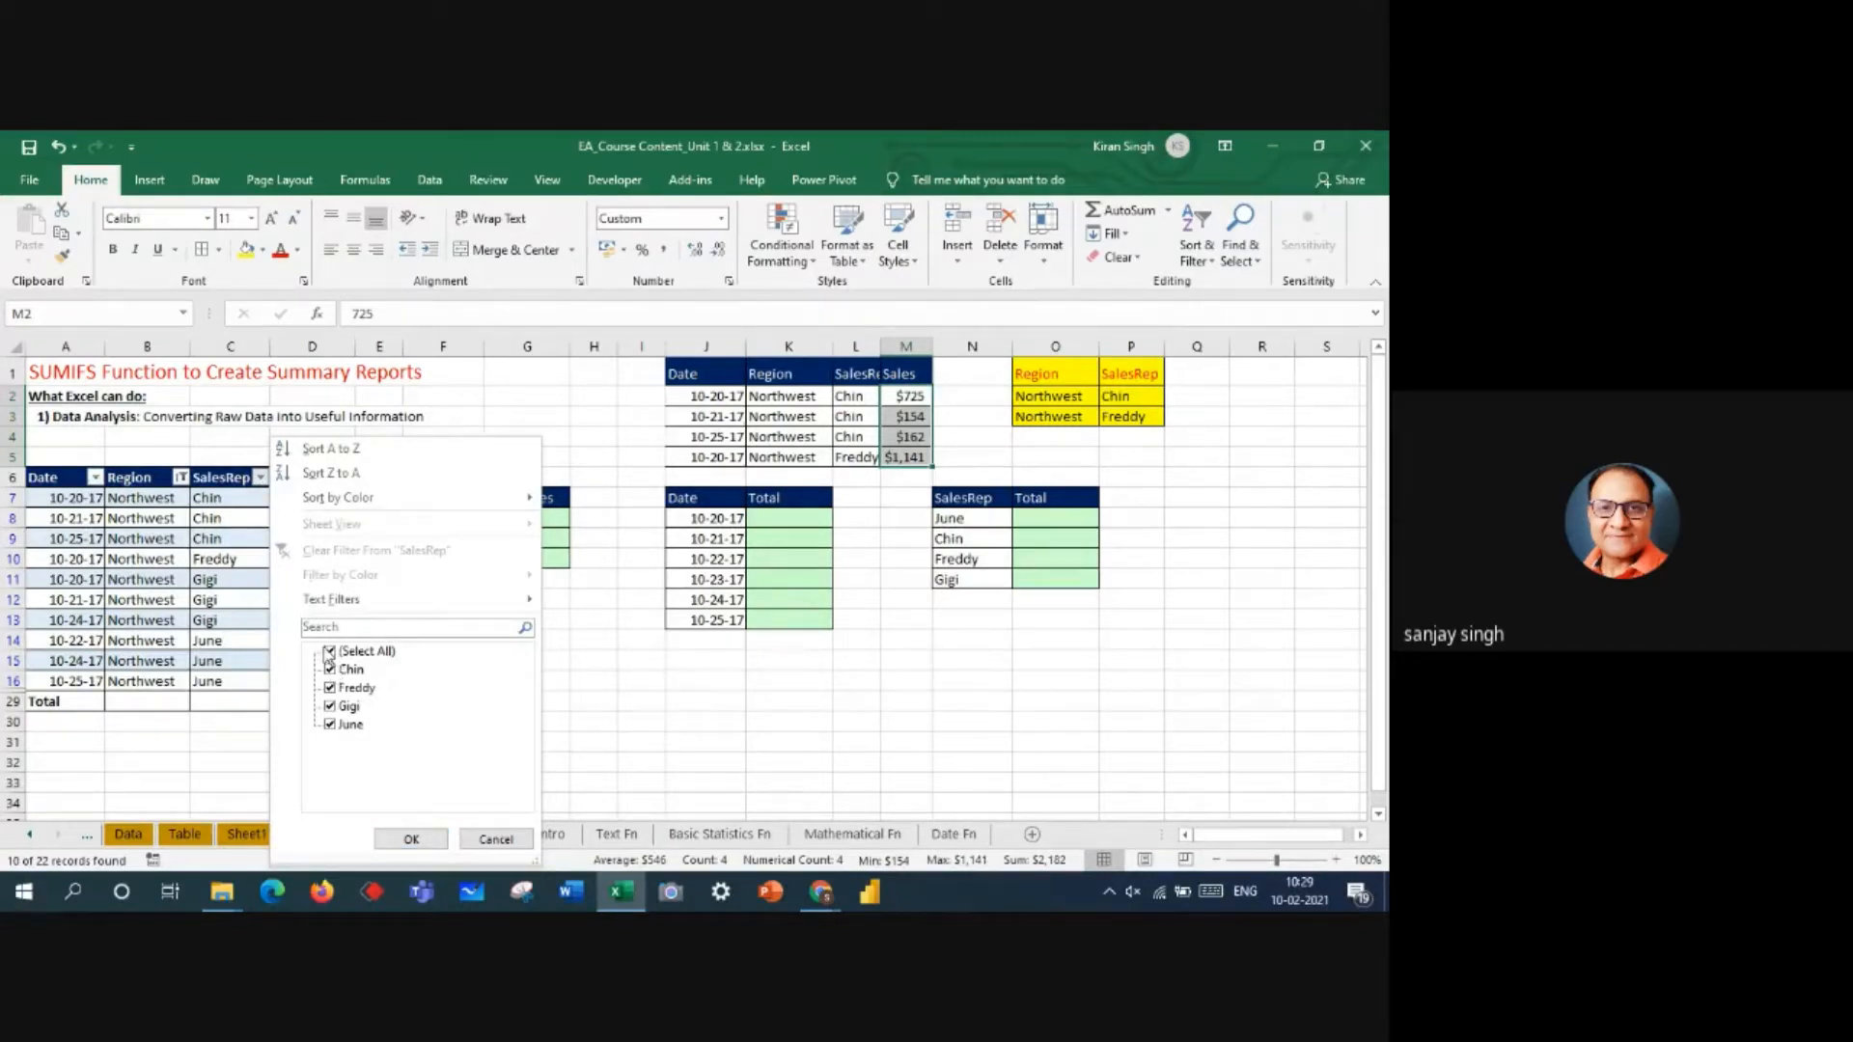
left_click(333, 652)
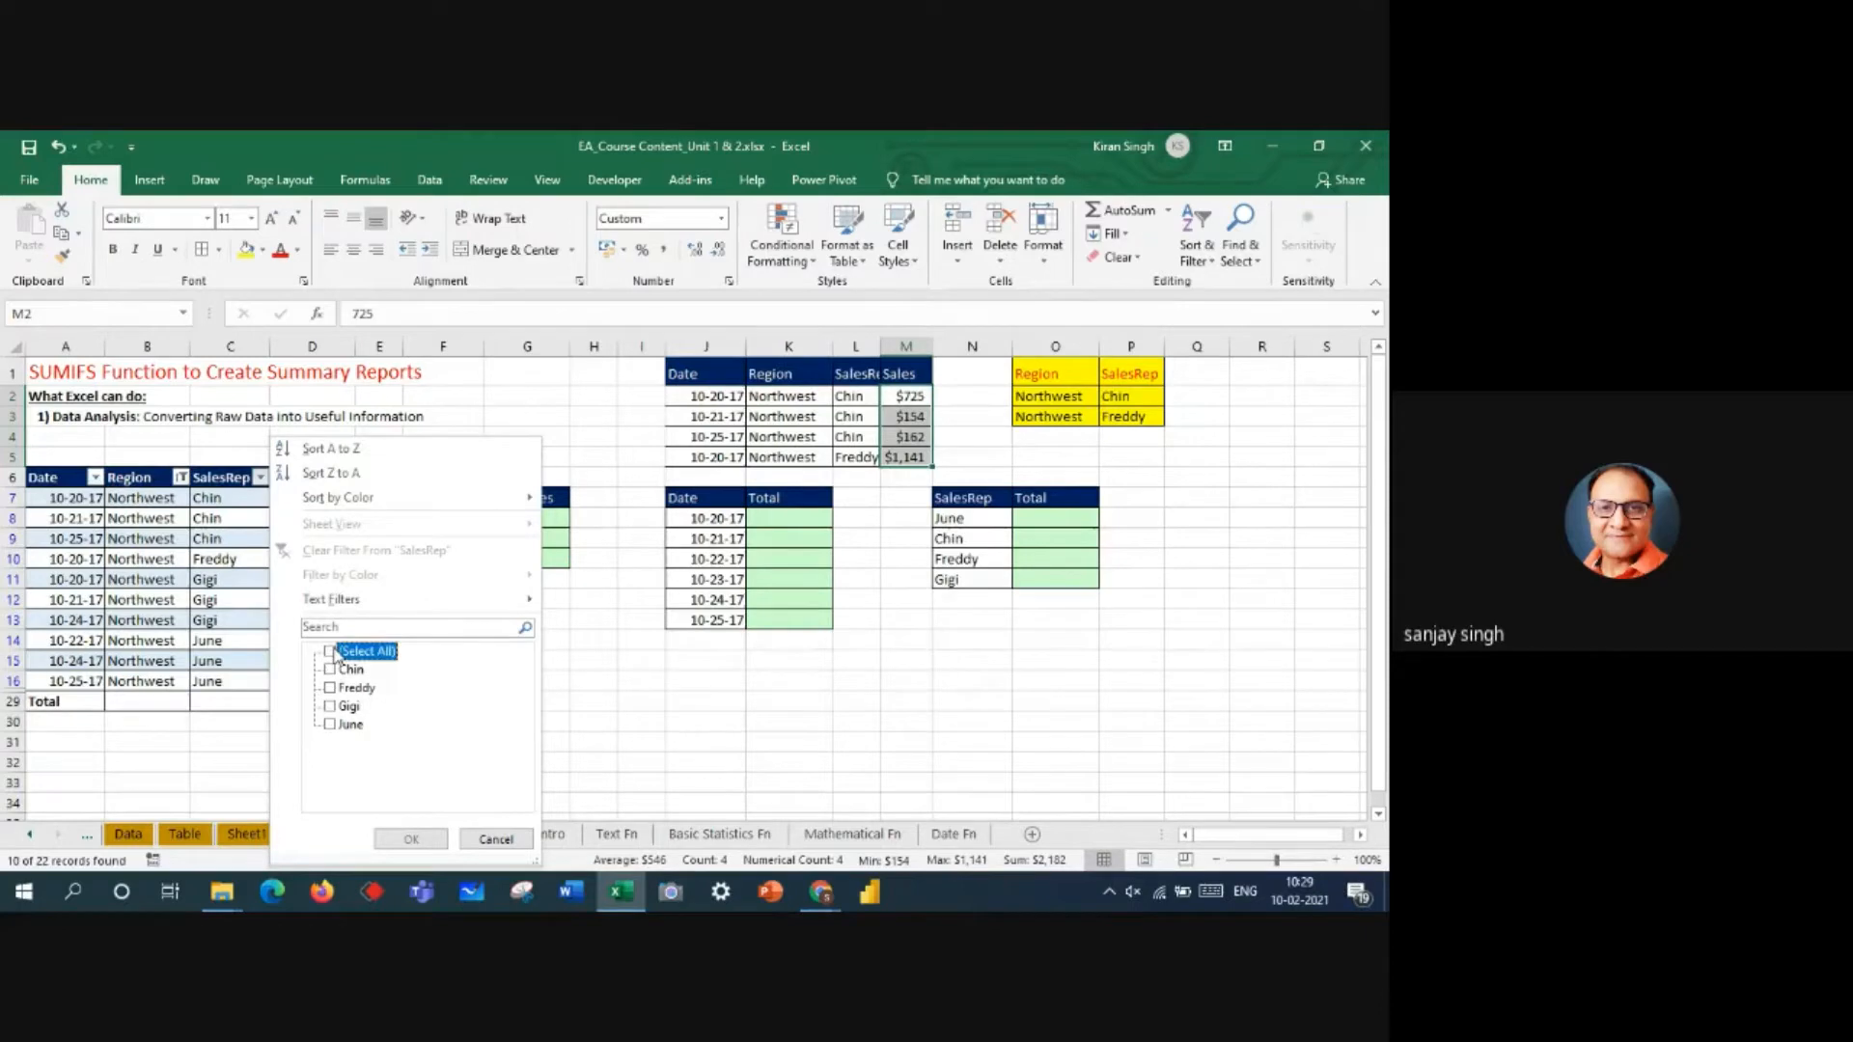
left_click(330, 673)
left_click(330, 671)
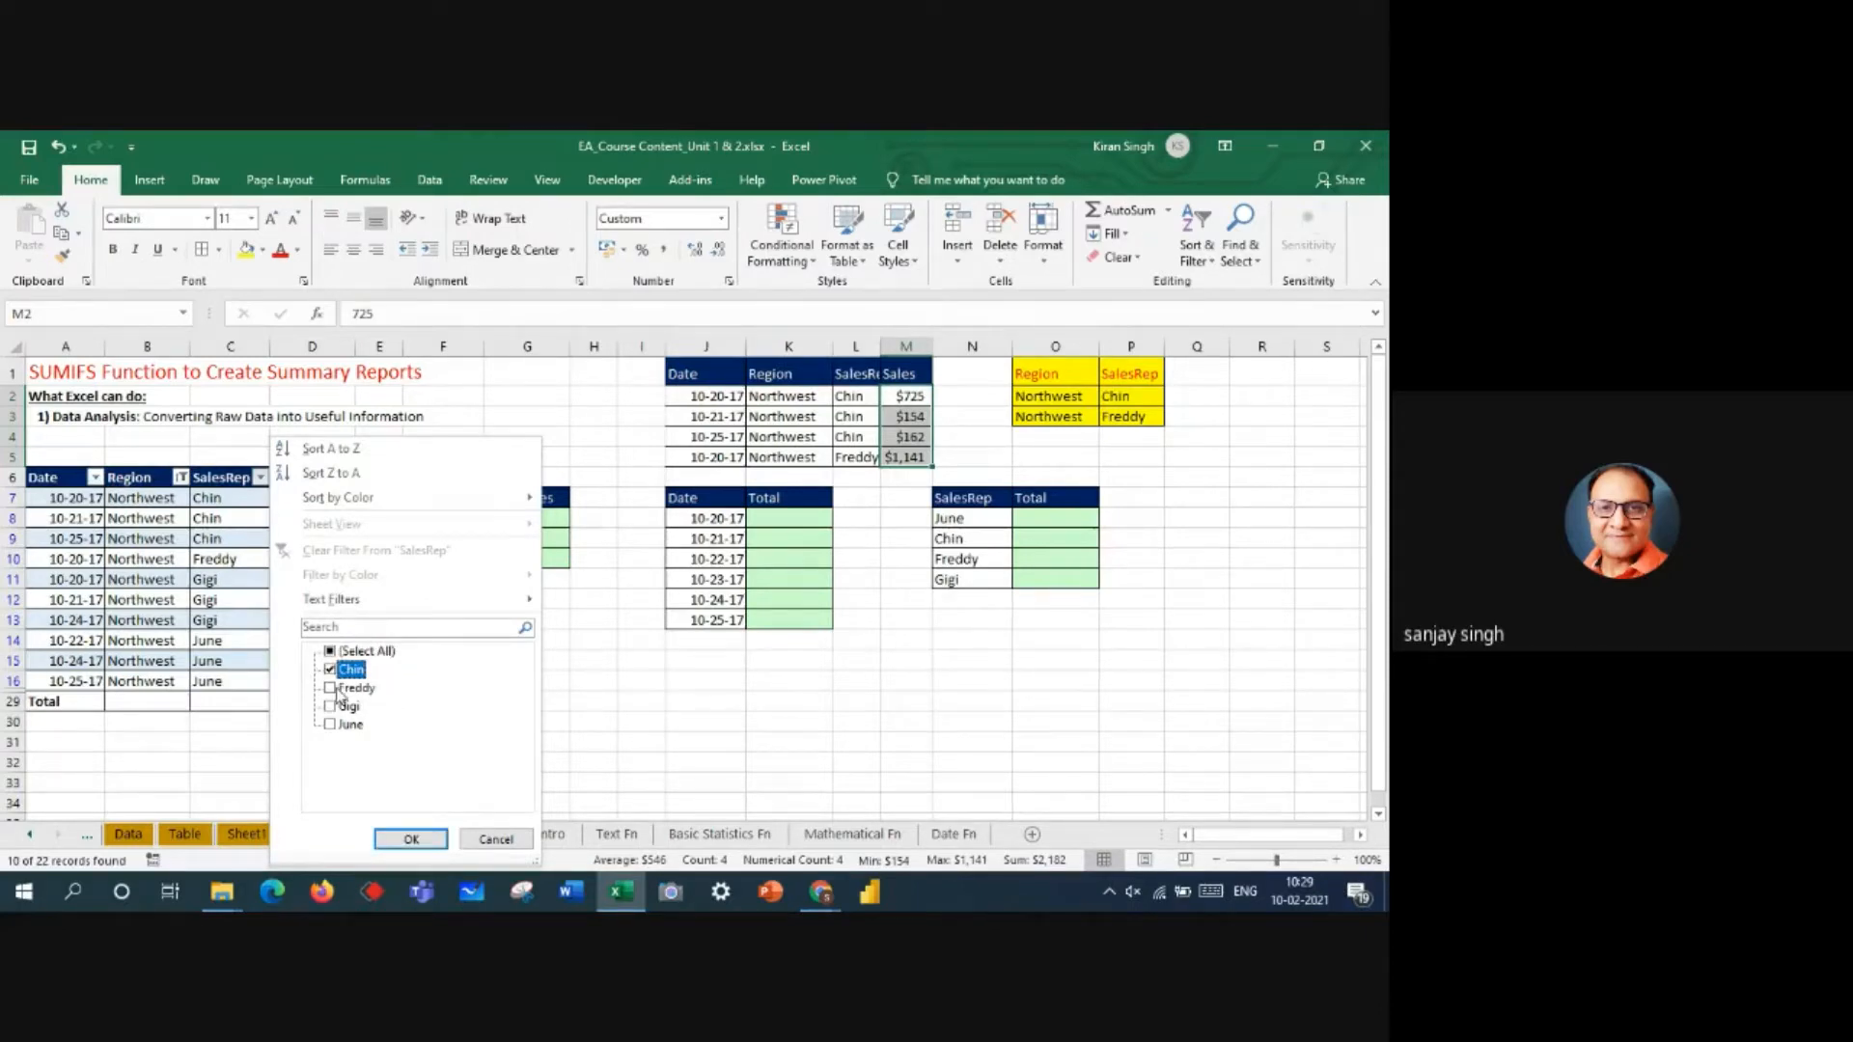
left_click(330, 688)
left_click(408, 838)
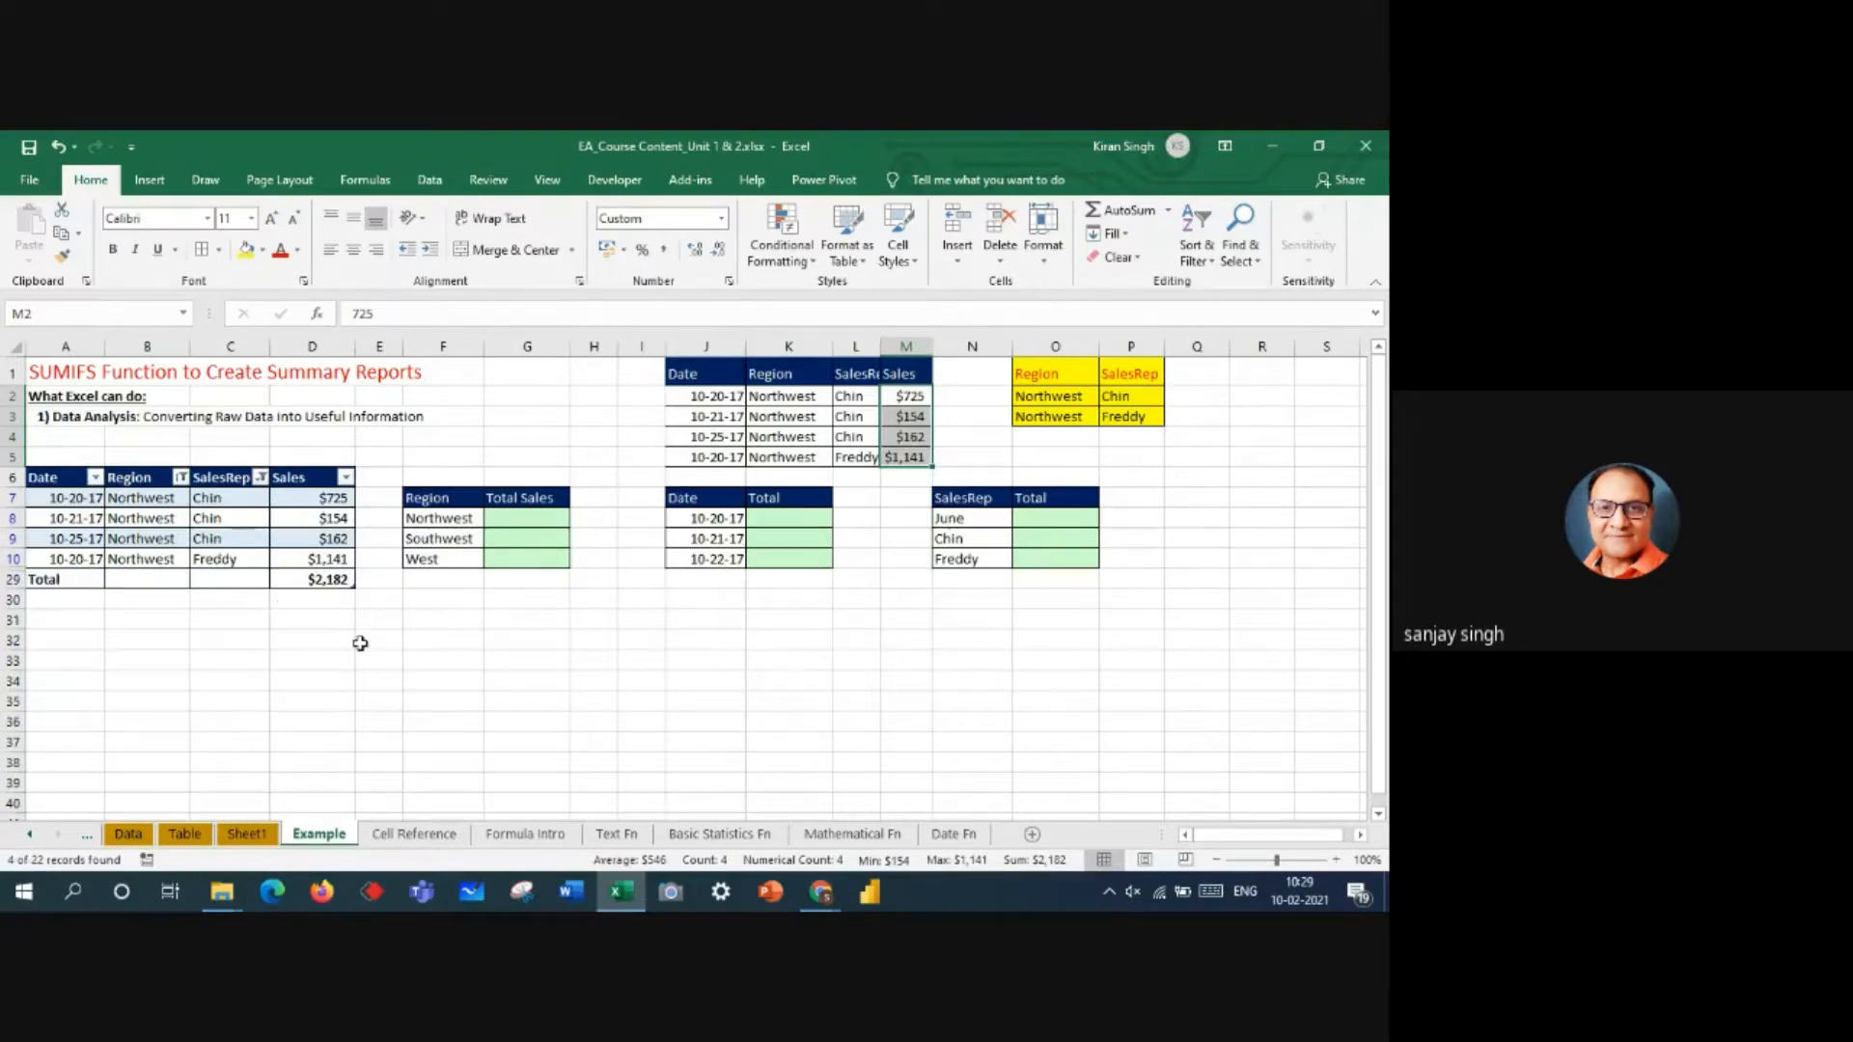
- Select the filtered sales rows with their headings and examine the table's design options, including the total row setting
left_click_drag(61, 479, 353, 568)
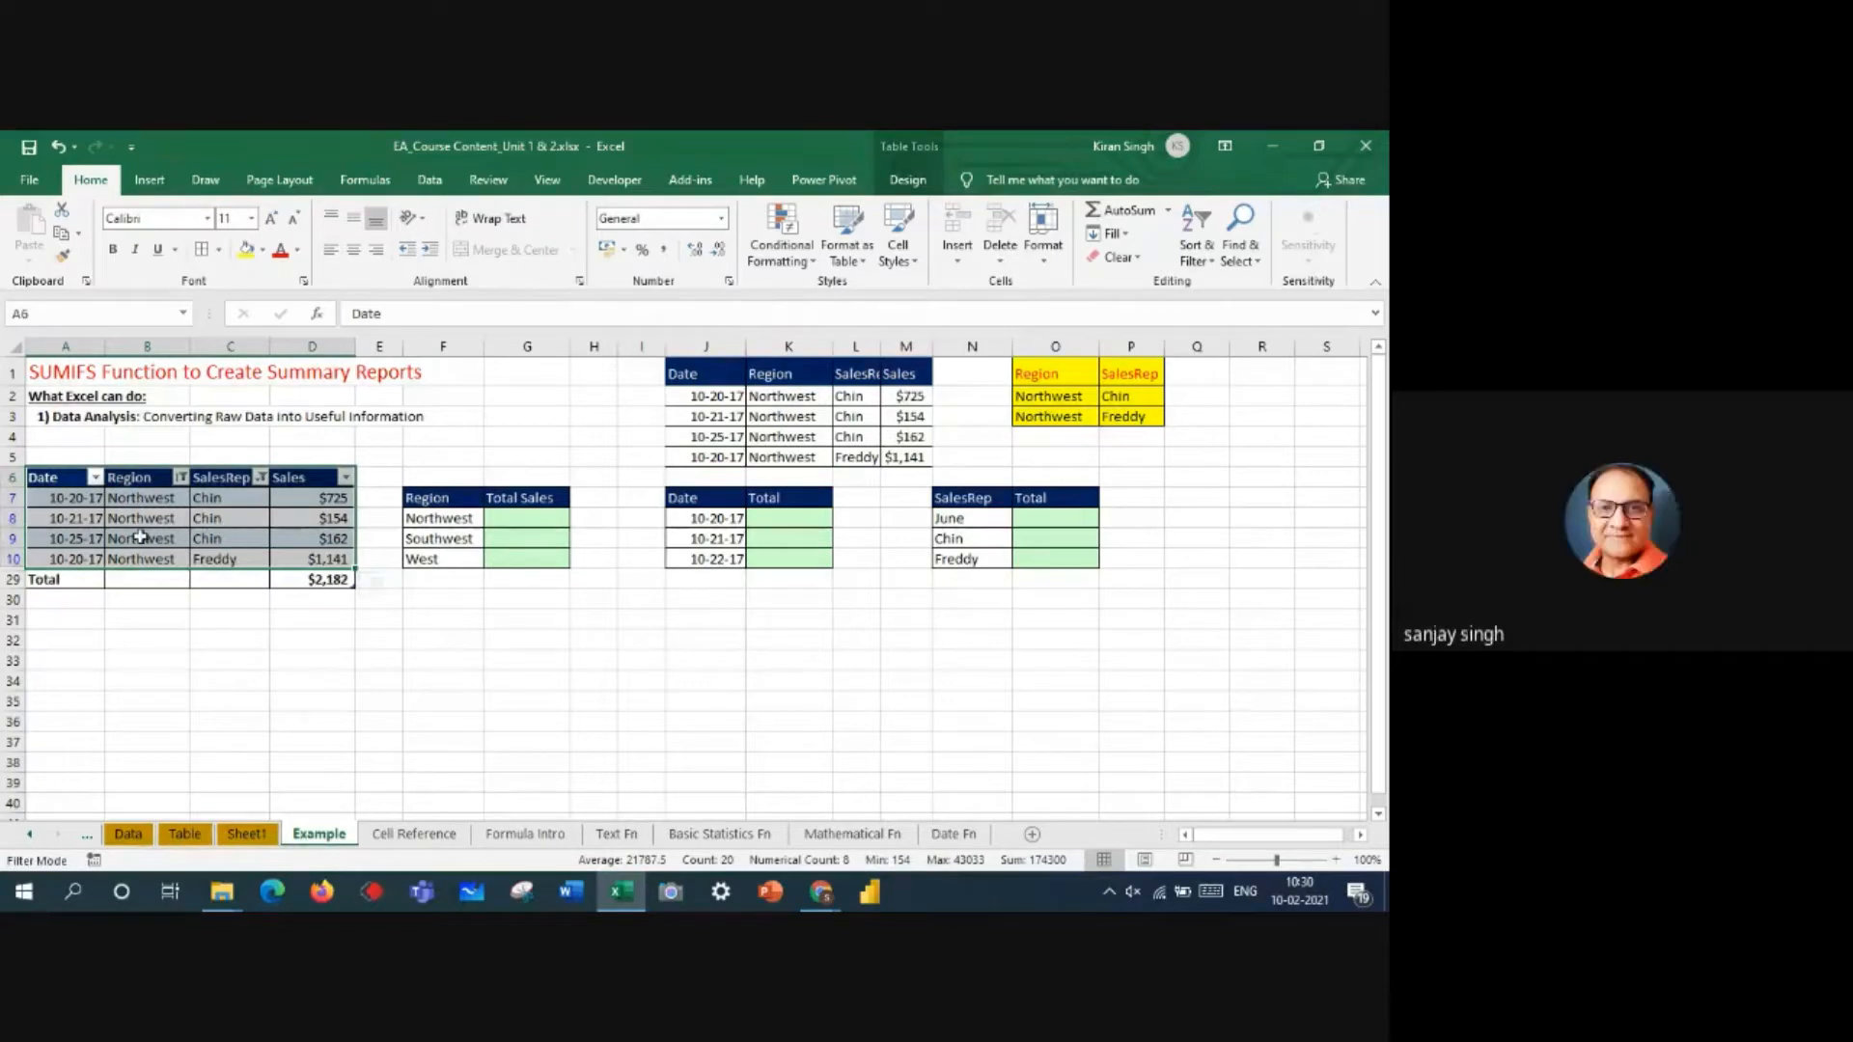
left_click(250, 518)
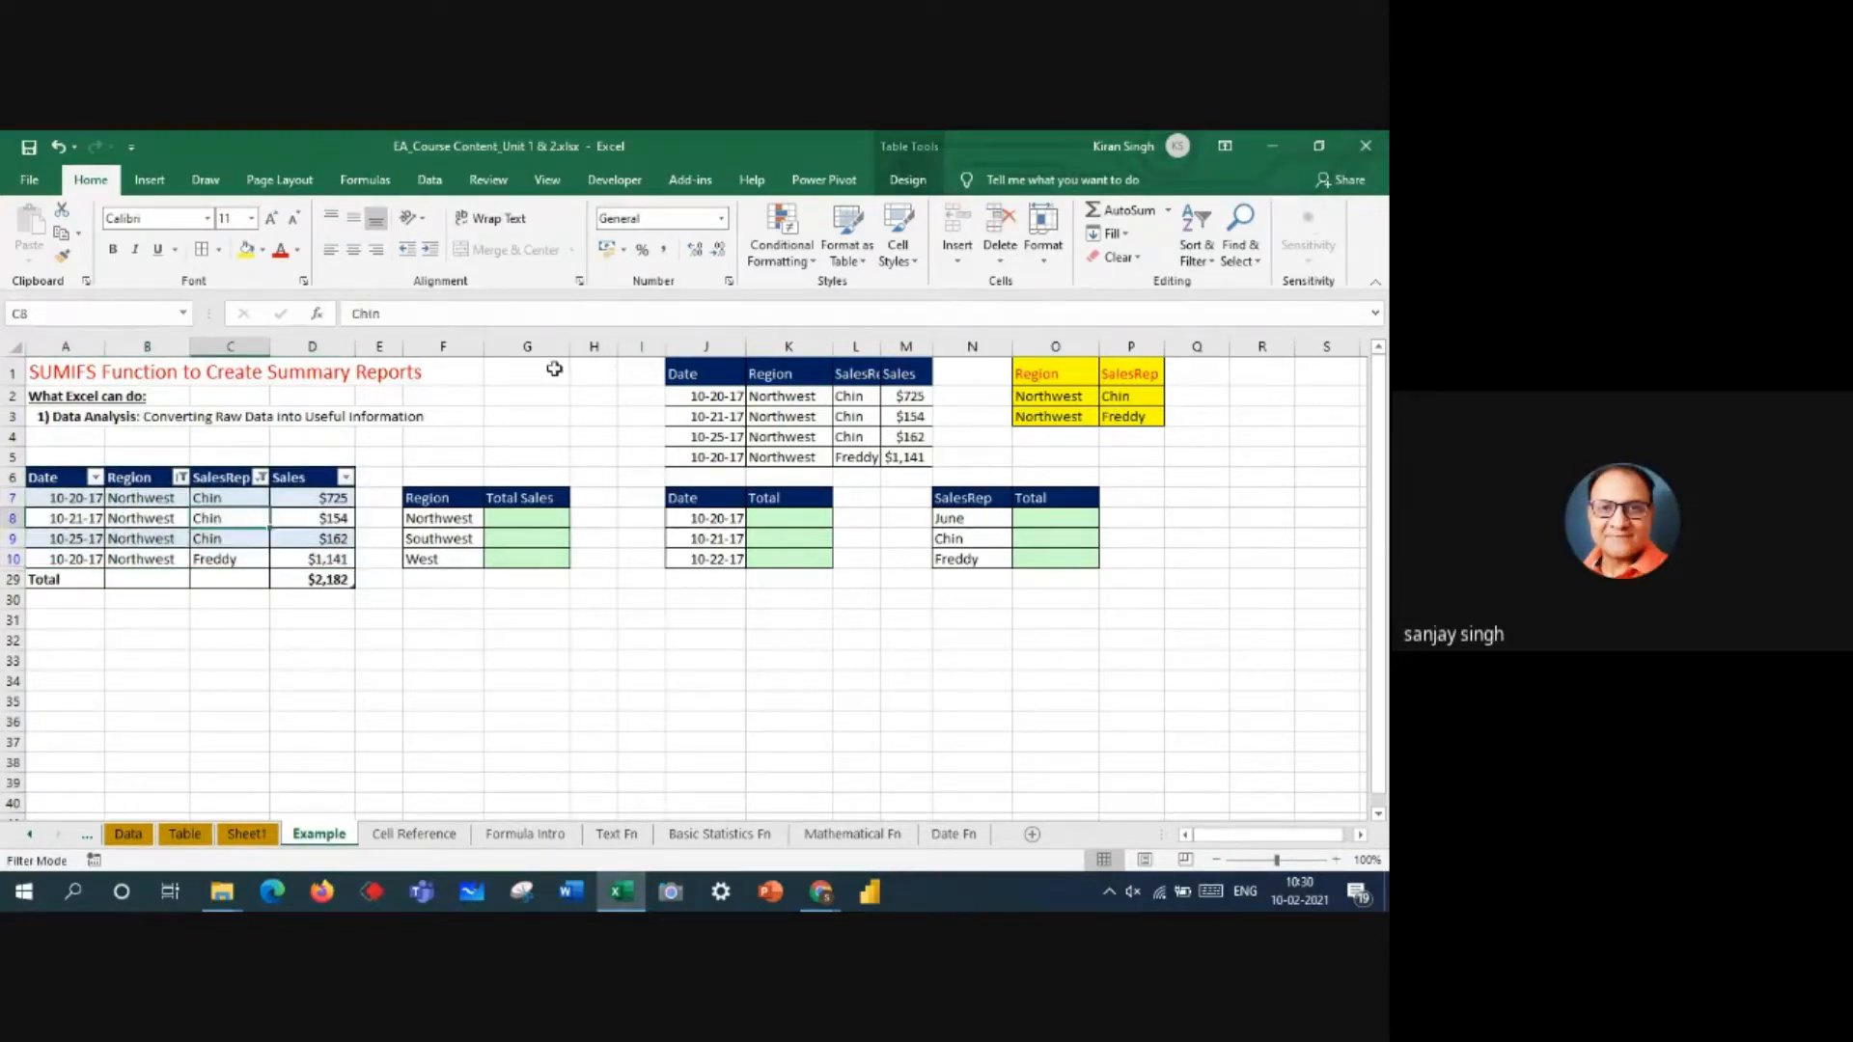
left_click(907, 180)
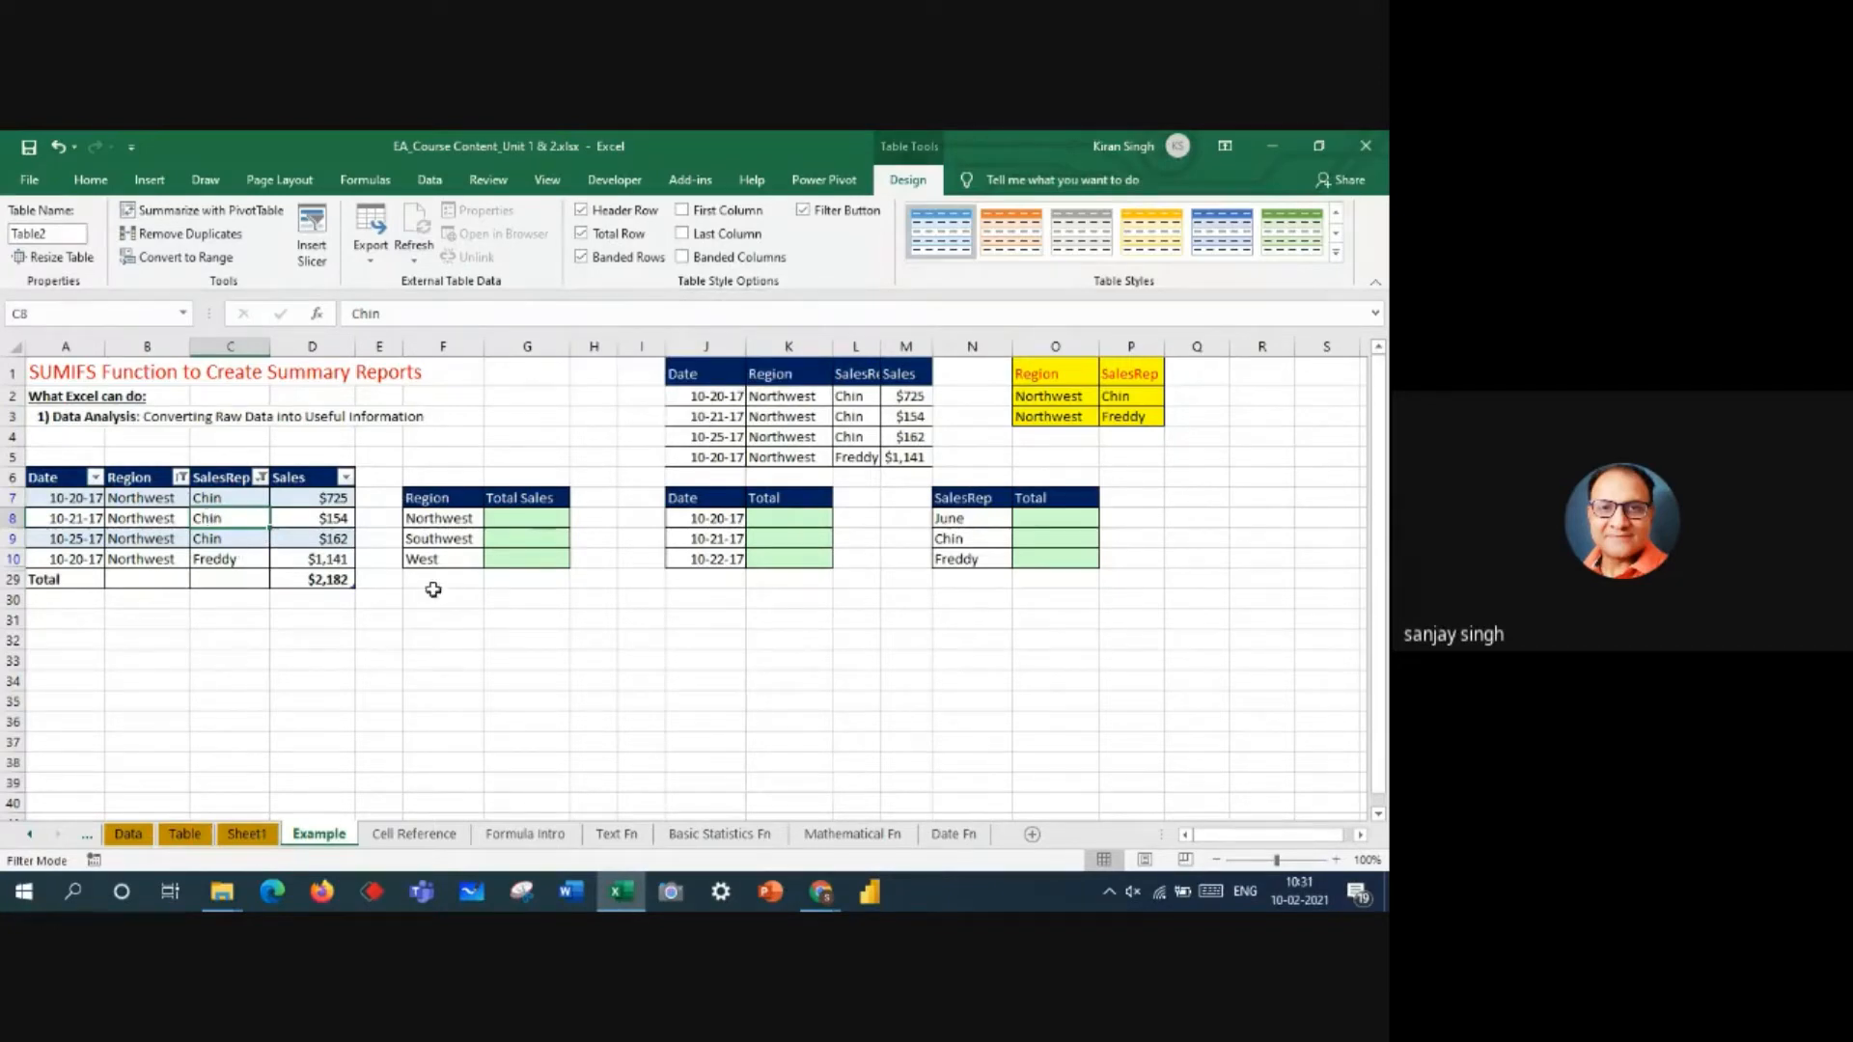
left_click(505, 657)
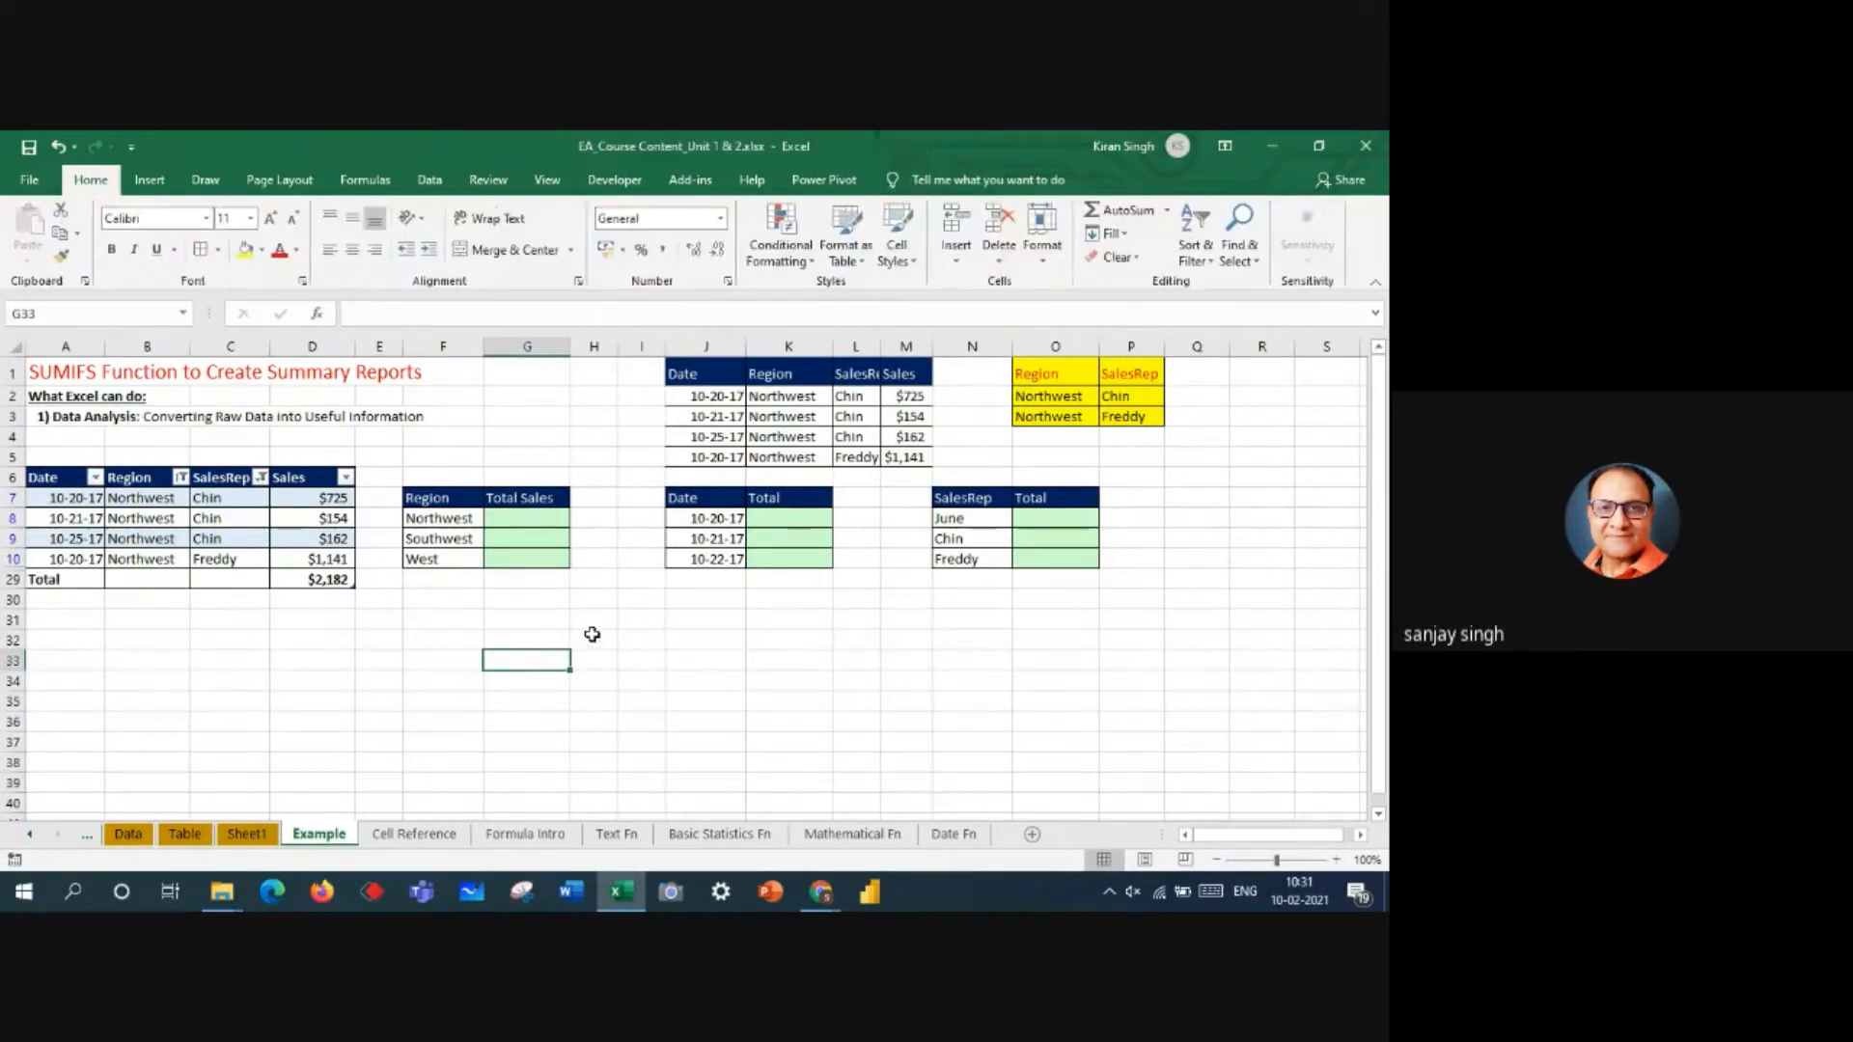
- Copy the filtered sales table with its headings and total row, and paste it at cell R1
left_click(169, 520)
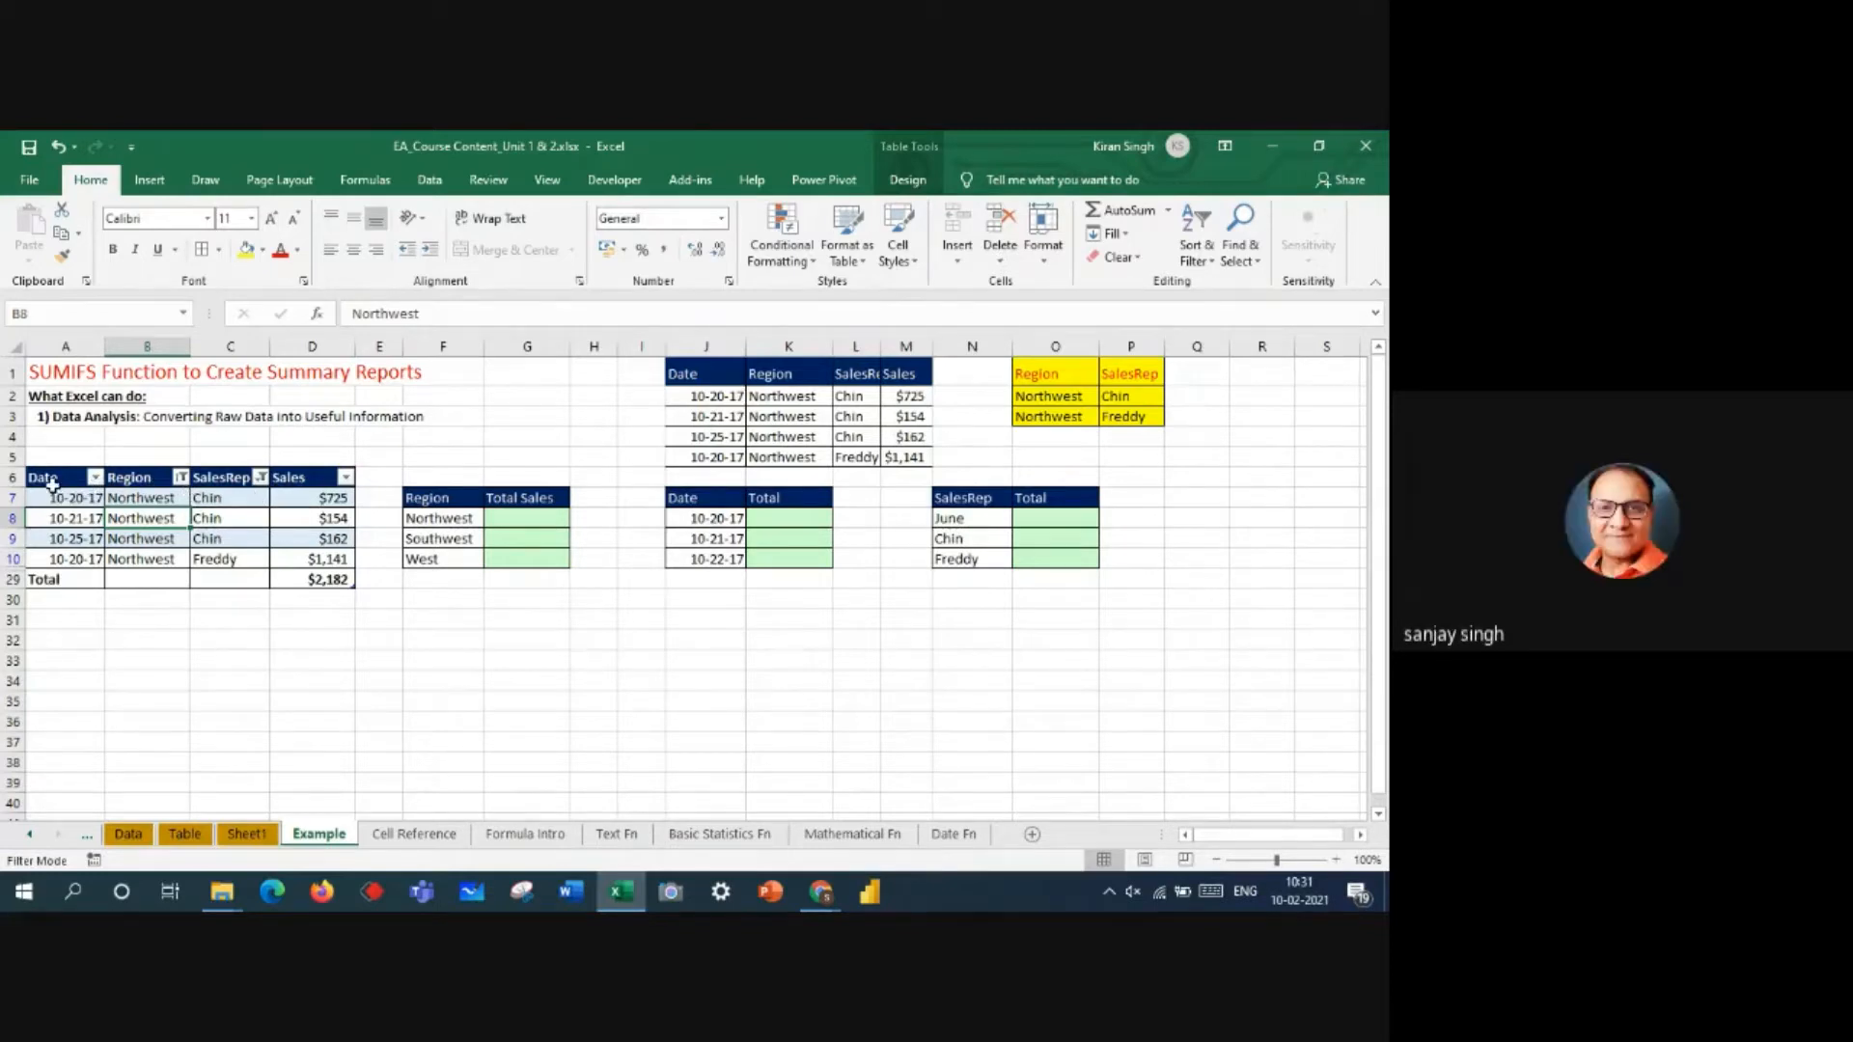
left_click_drag(53, 482, 330, 576)
key("ctrl+c")
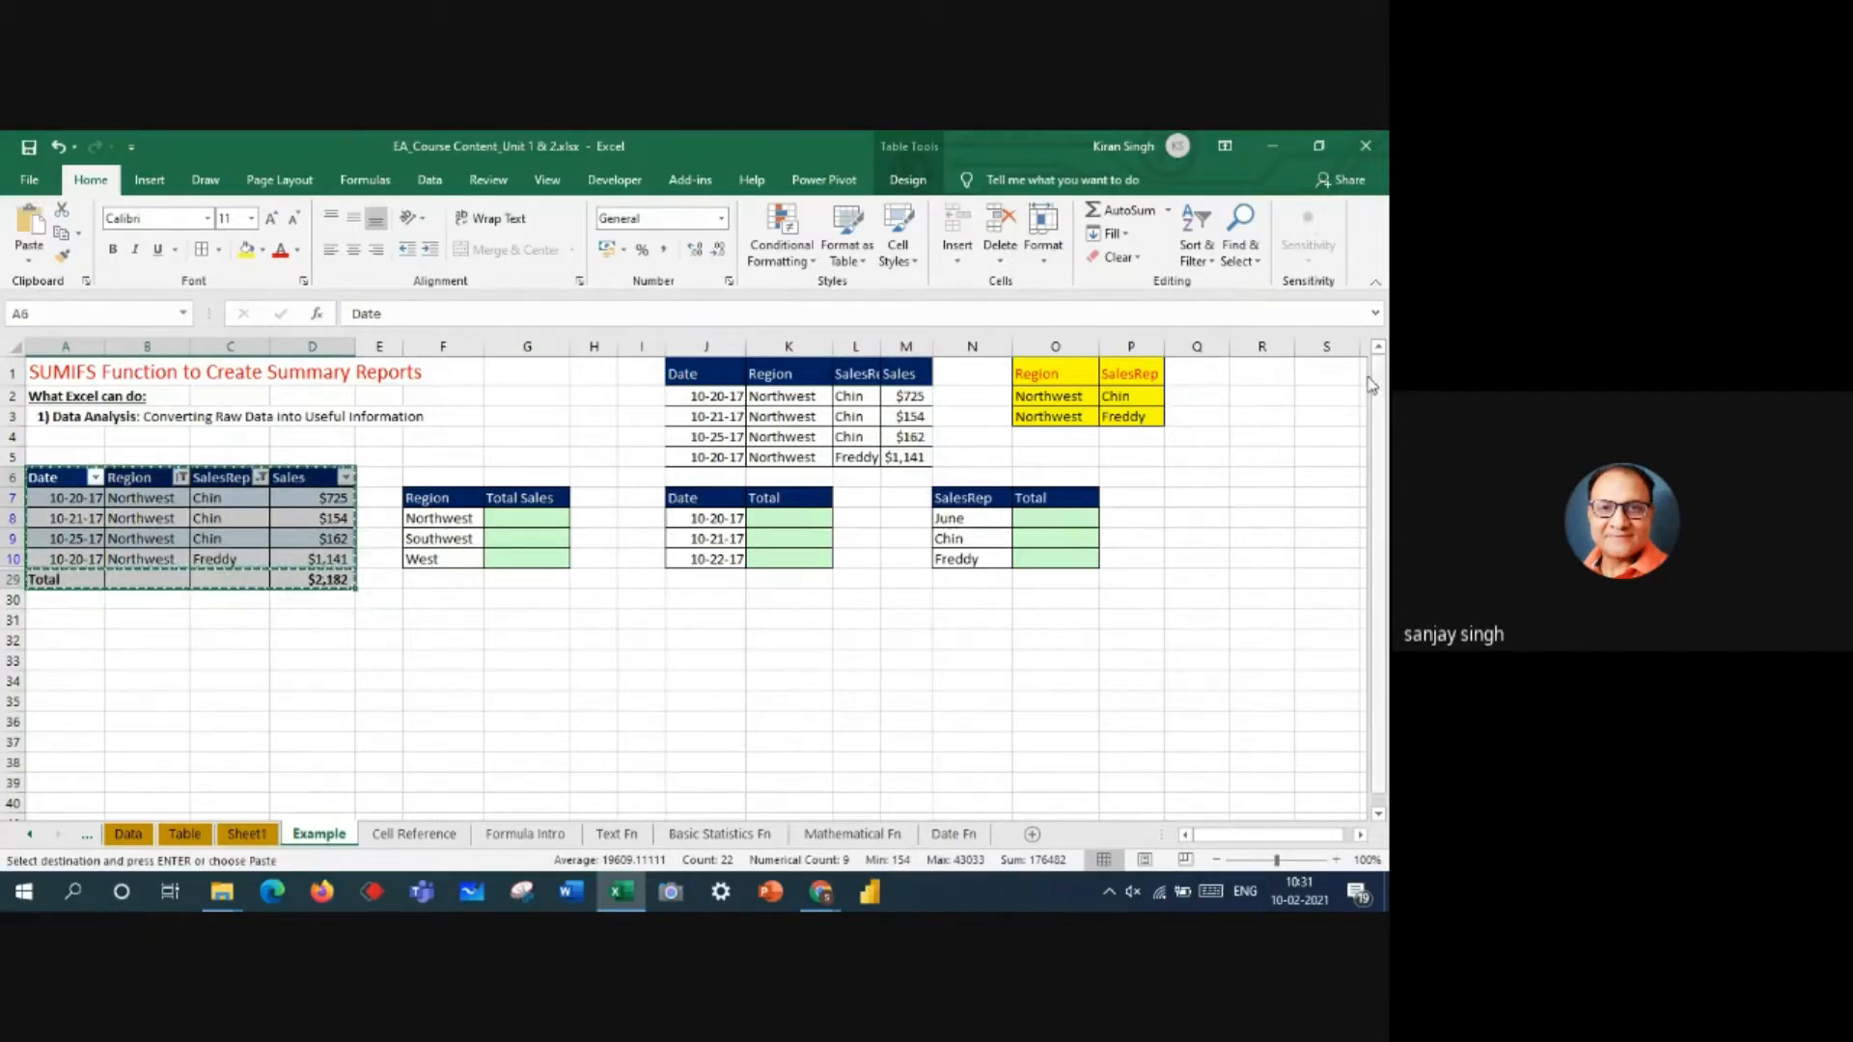
left_click(1261, 379)
key("ctrl+v")
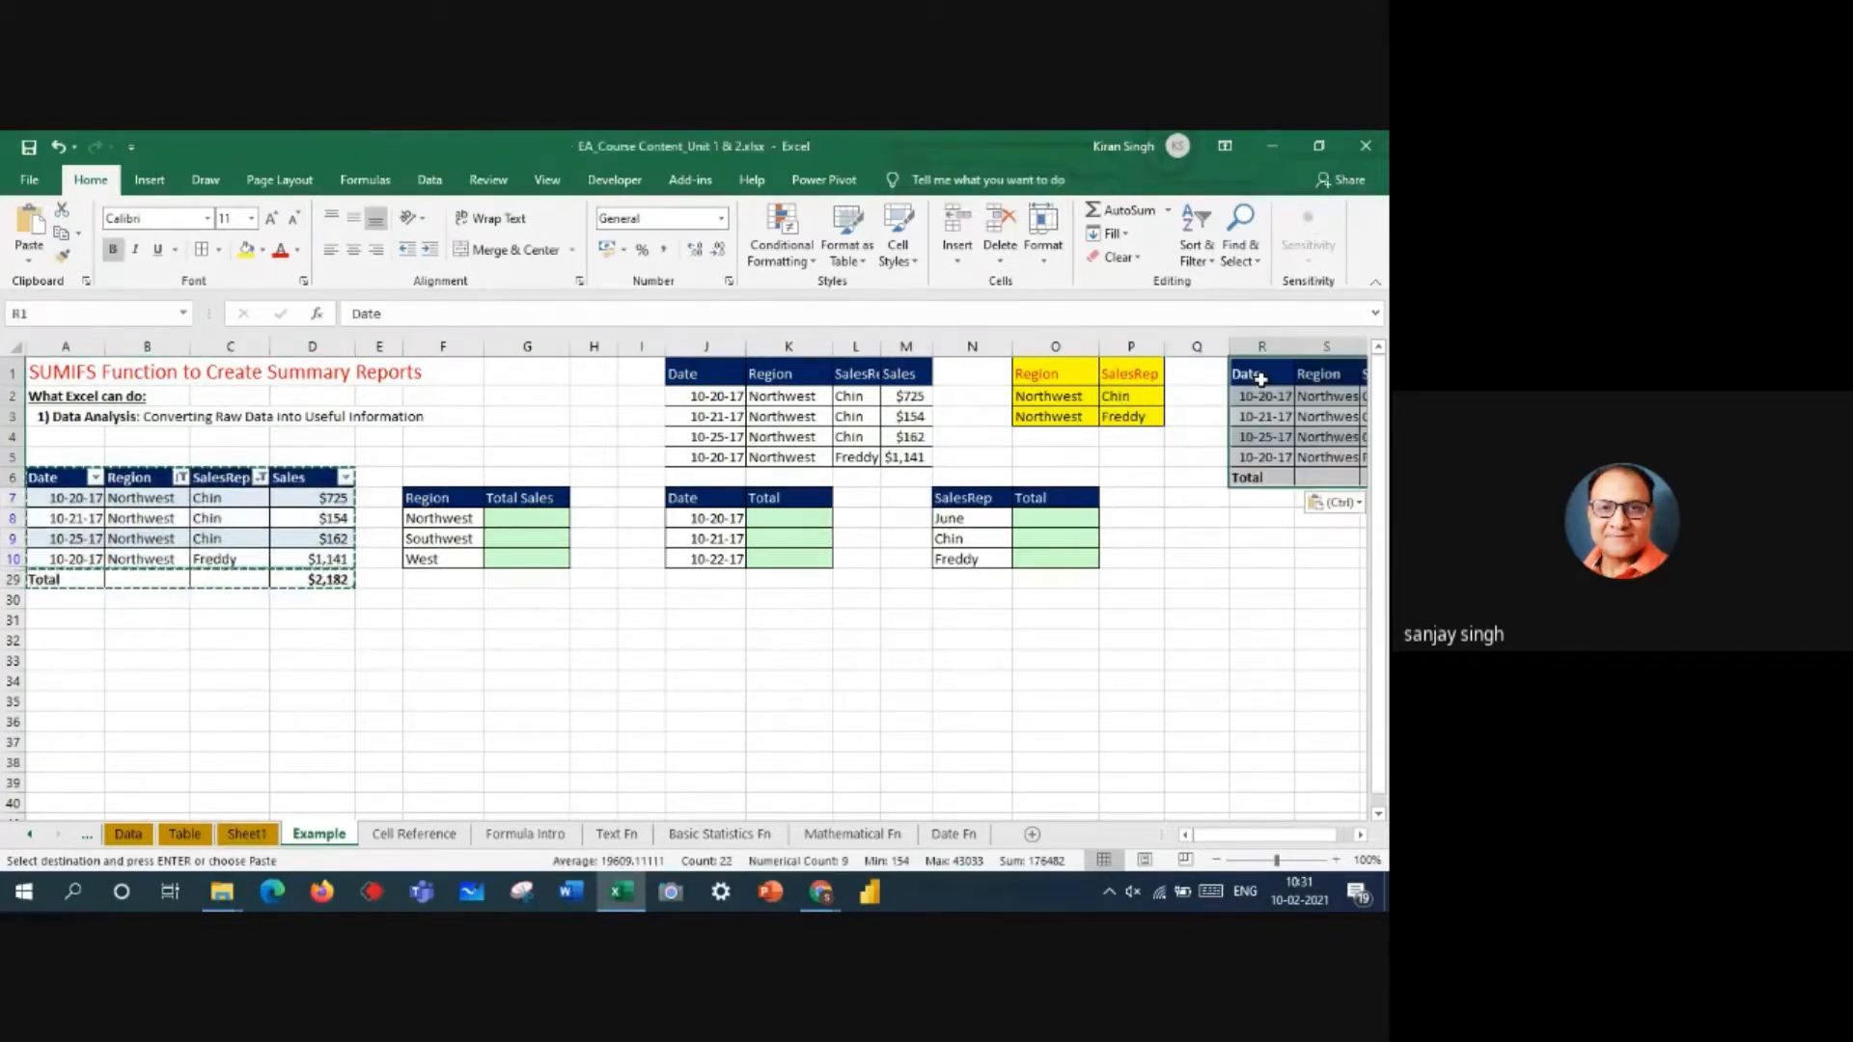
- Undo the paste of the filtered table at R1
left_click_drag(1261, 840, 1275, 837)
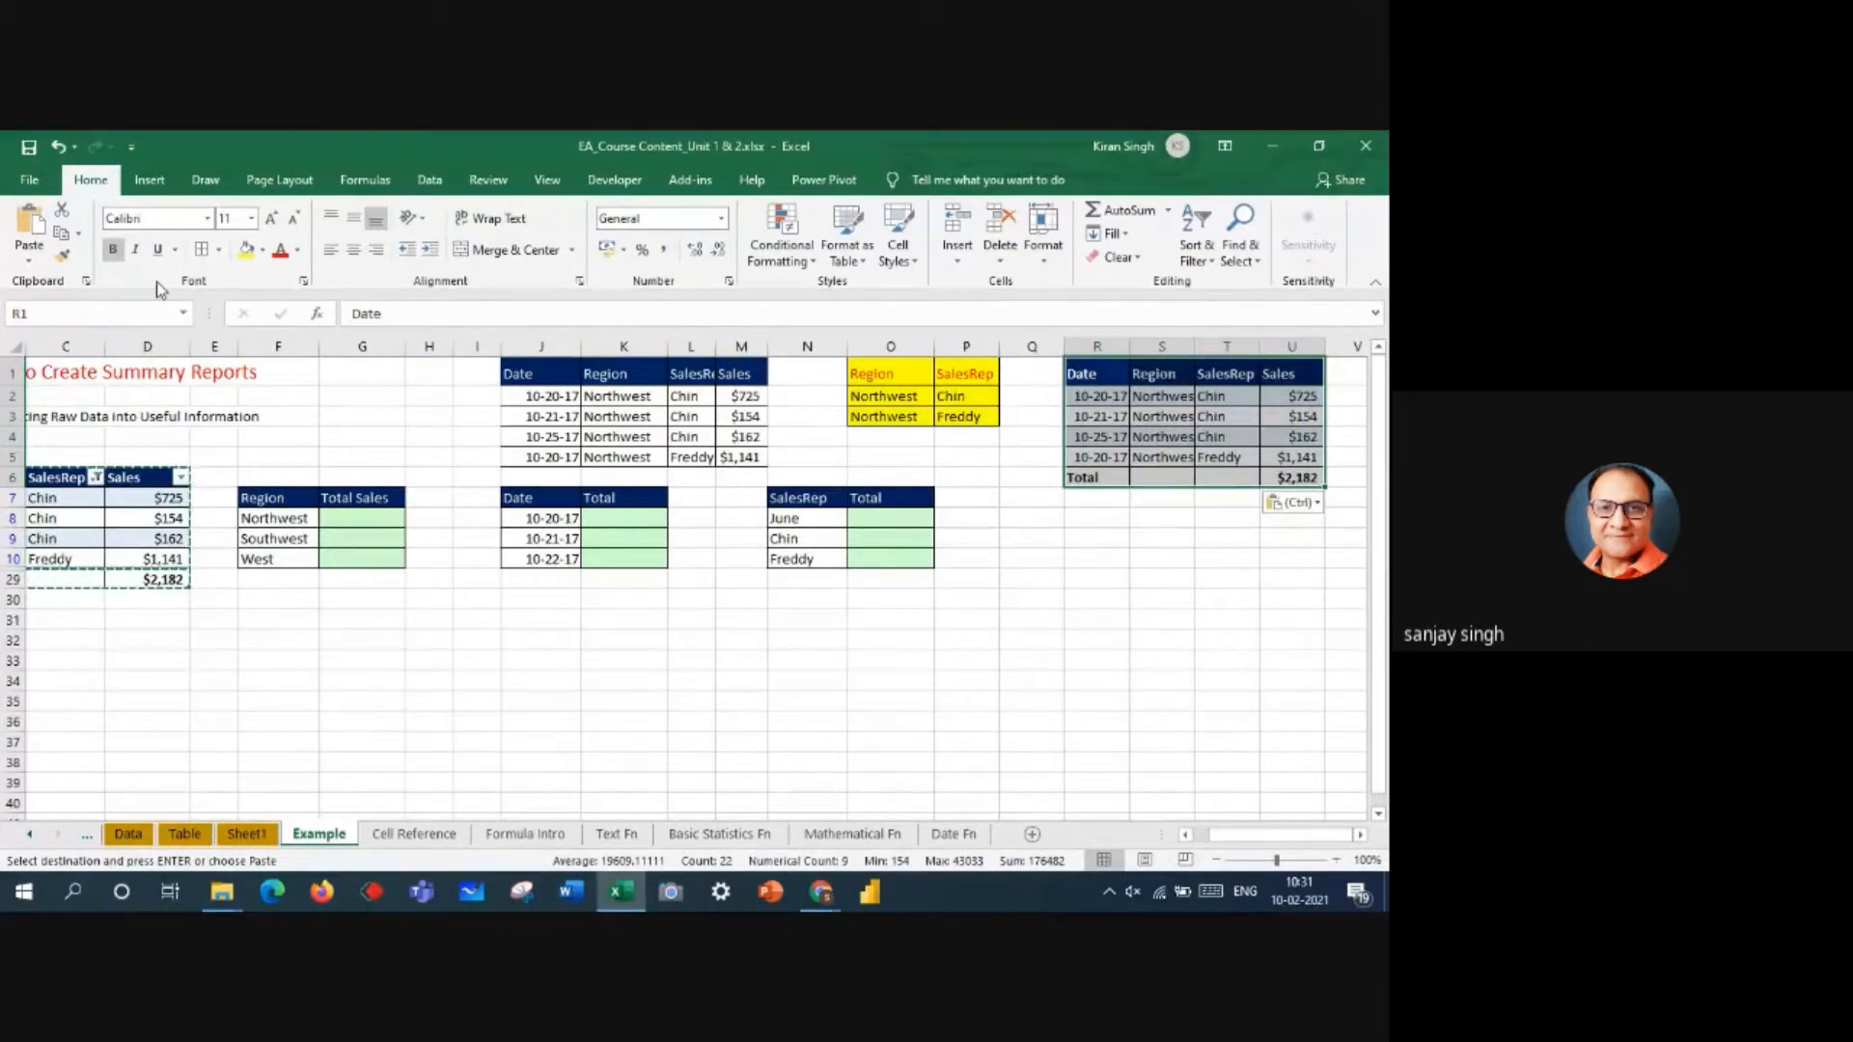
key("ctrl+z")
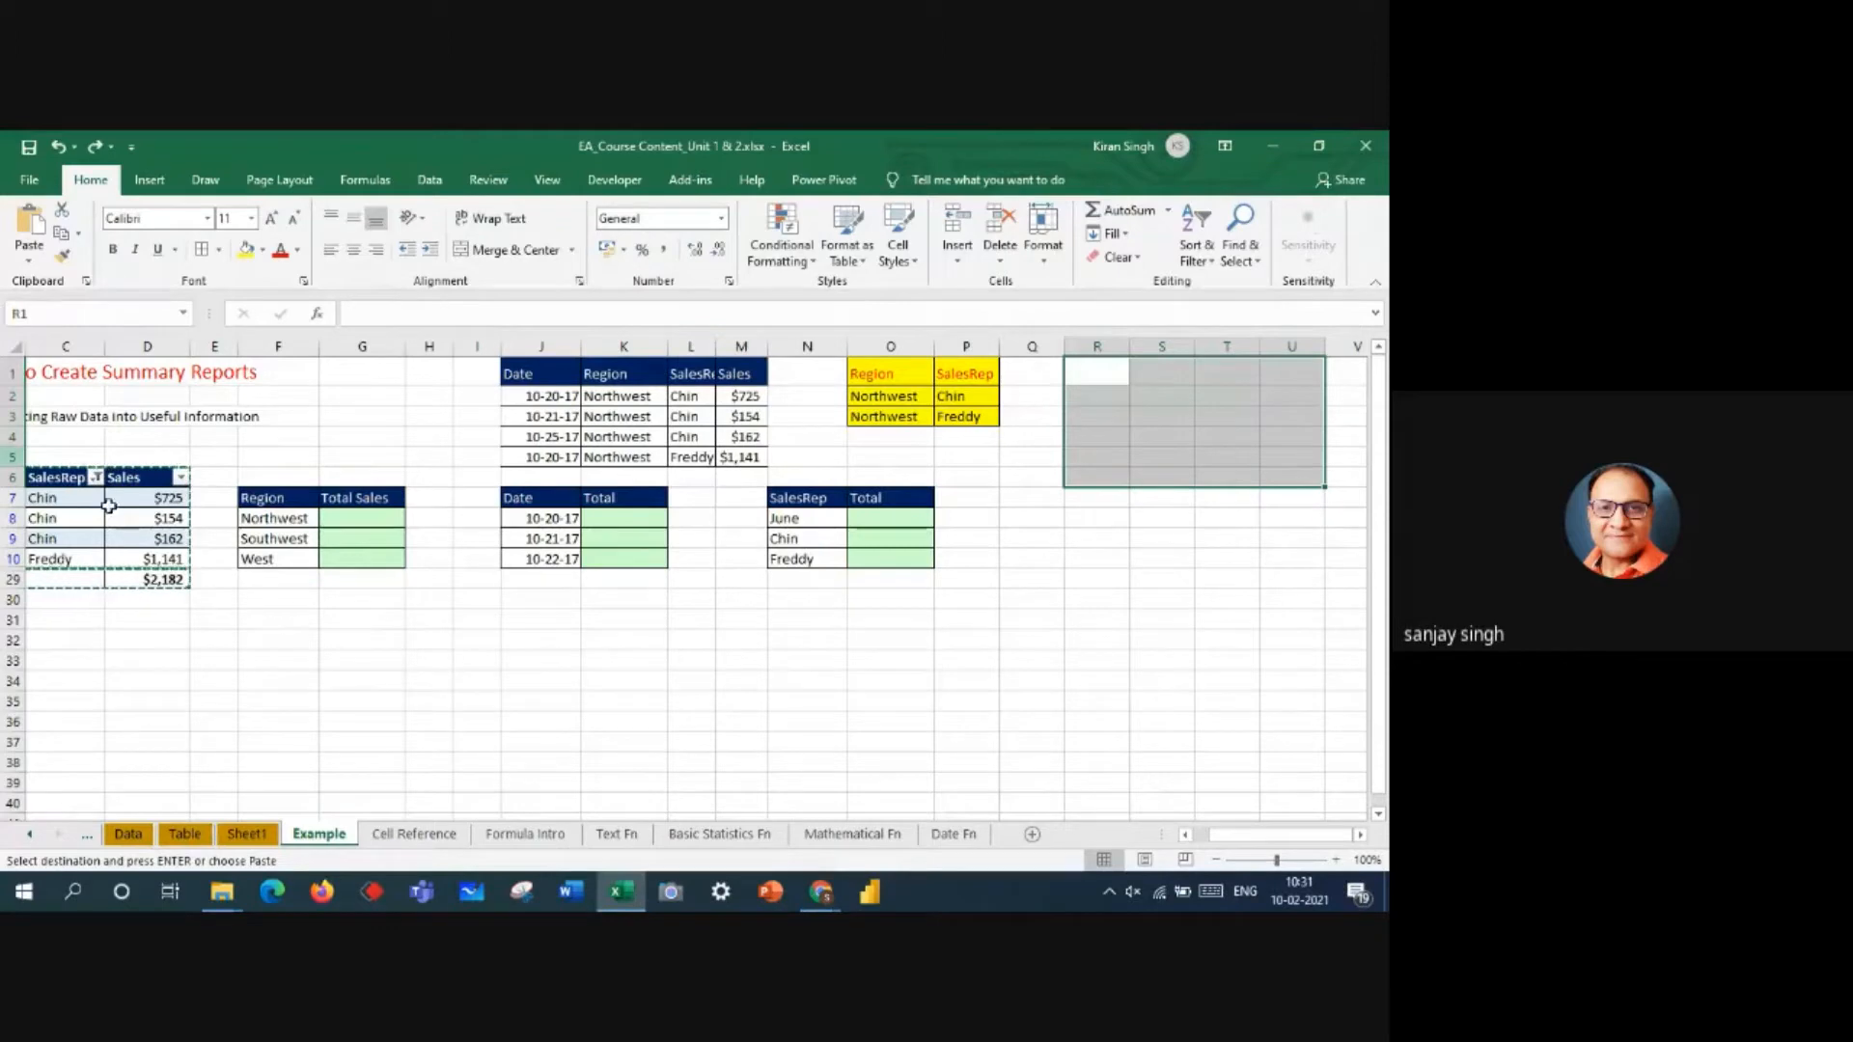
left_click_drag(1269, 837, 1249, 838)
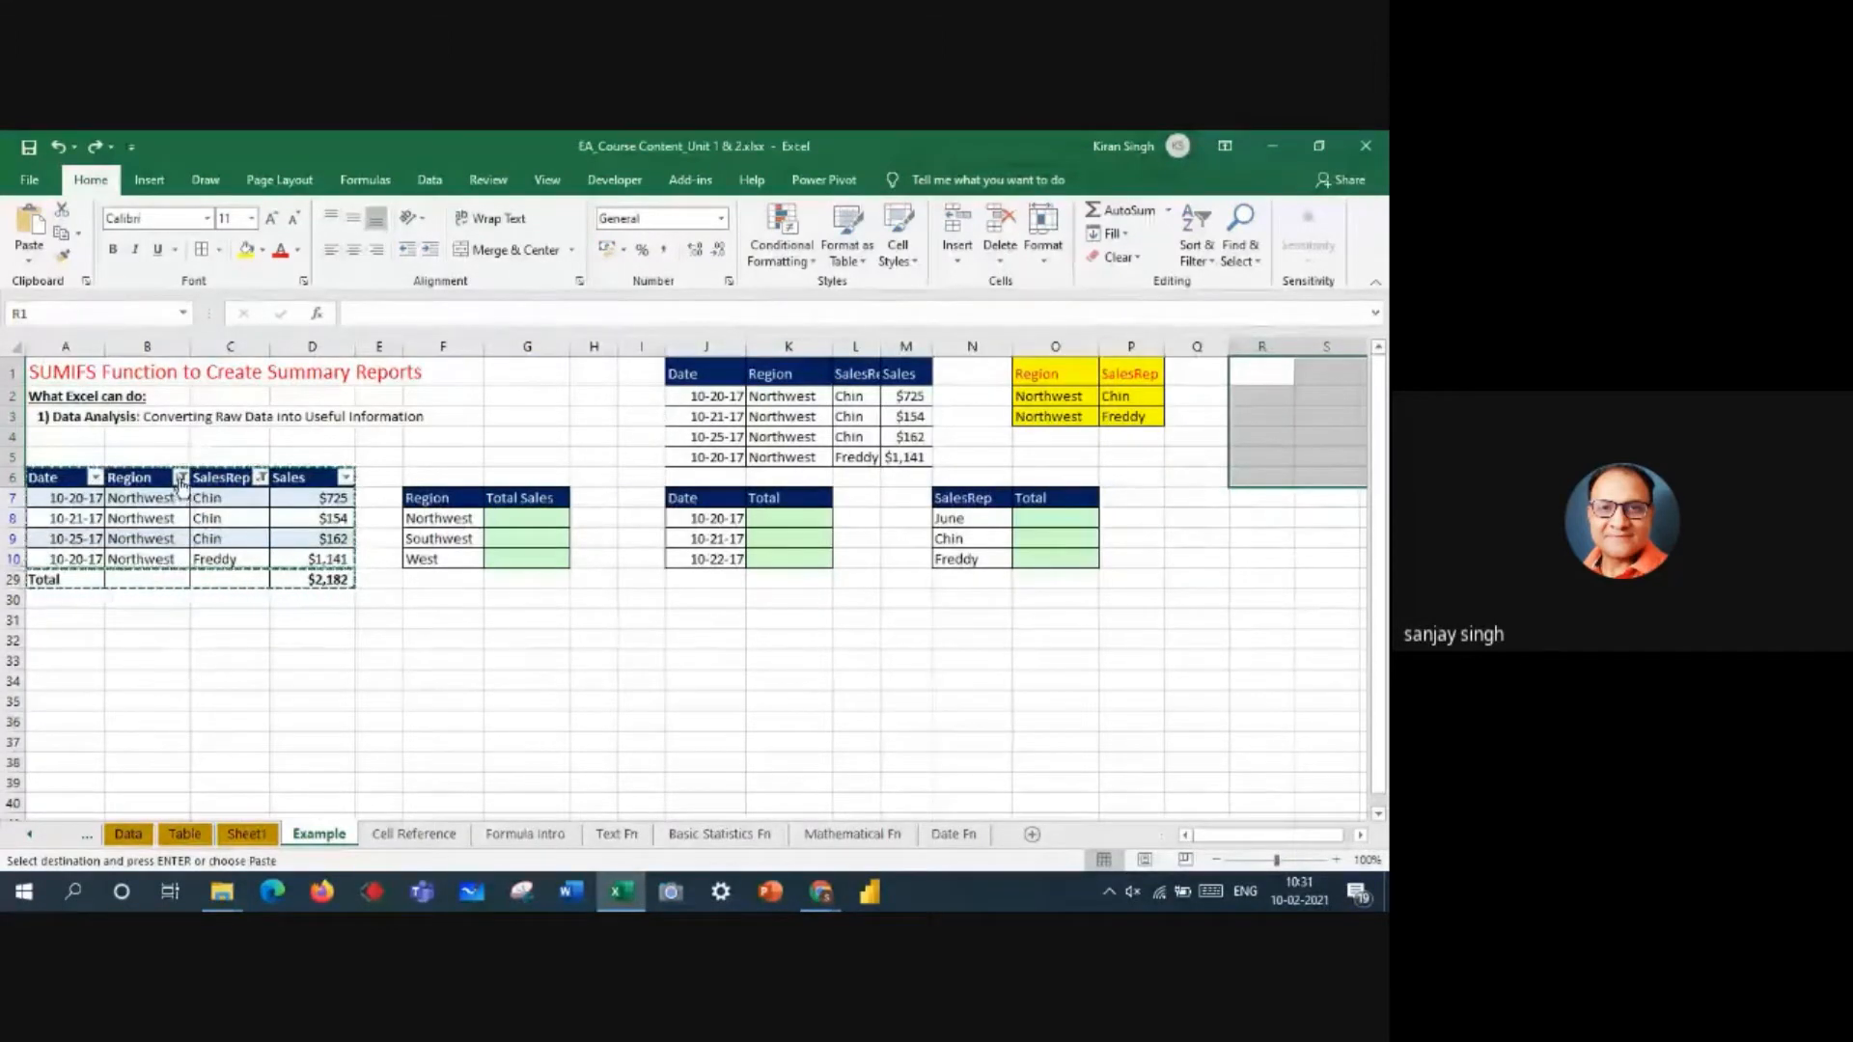
- Clear the filters from the Region and SalesRep columns of the sales table
left_click(181, 477)
left_click(250, 651)
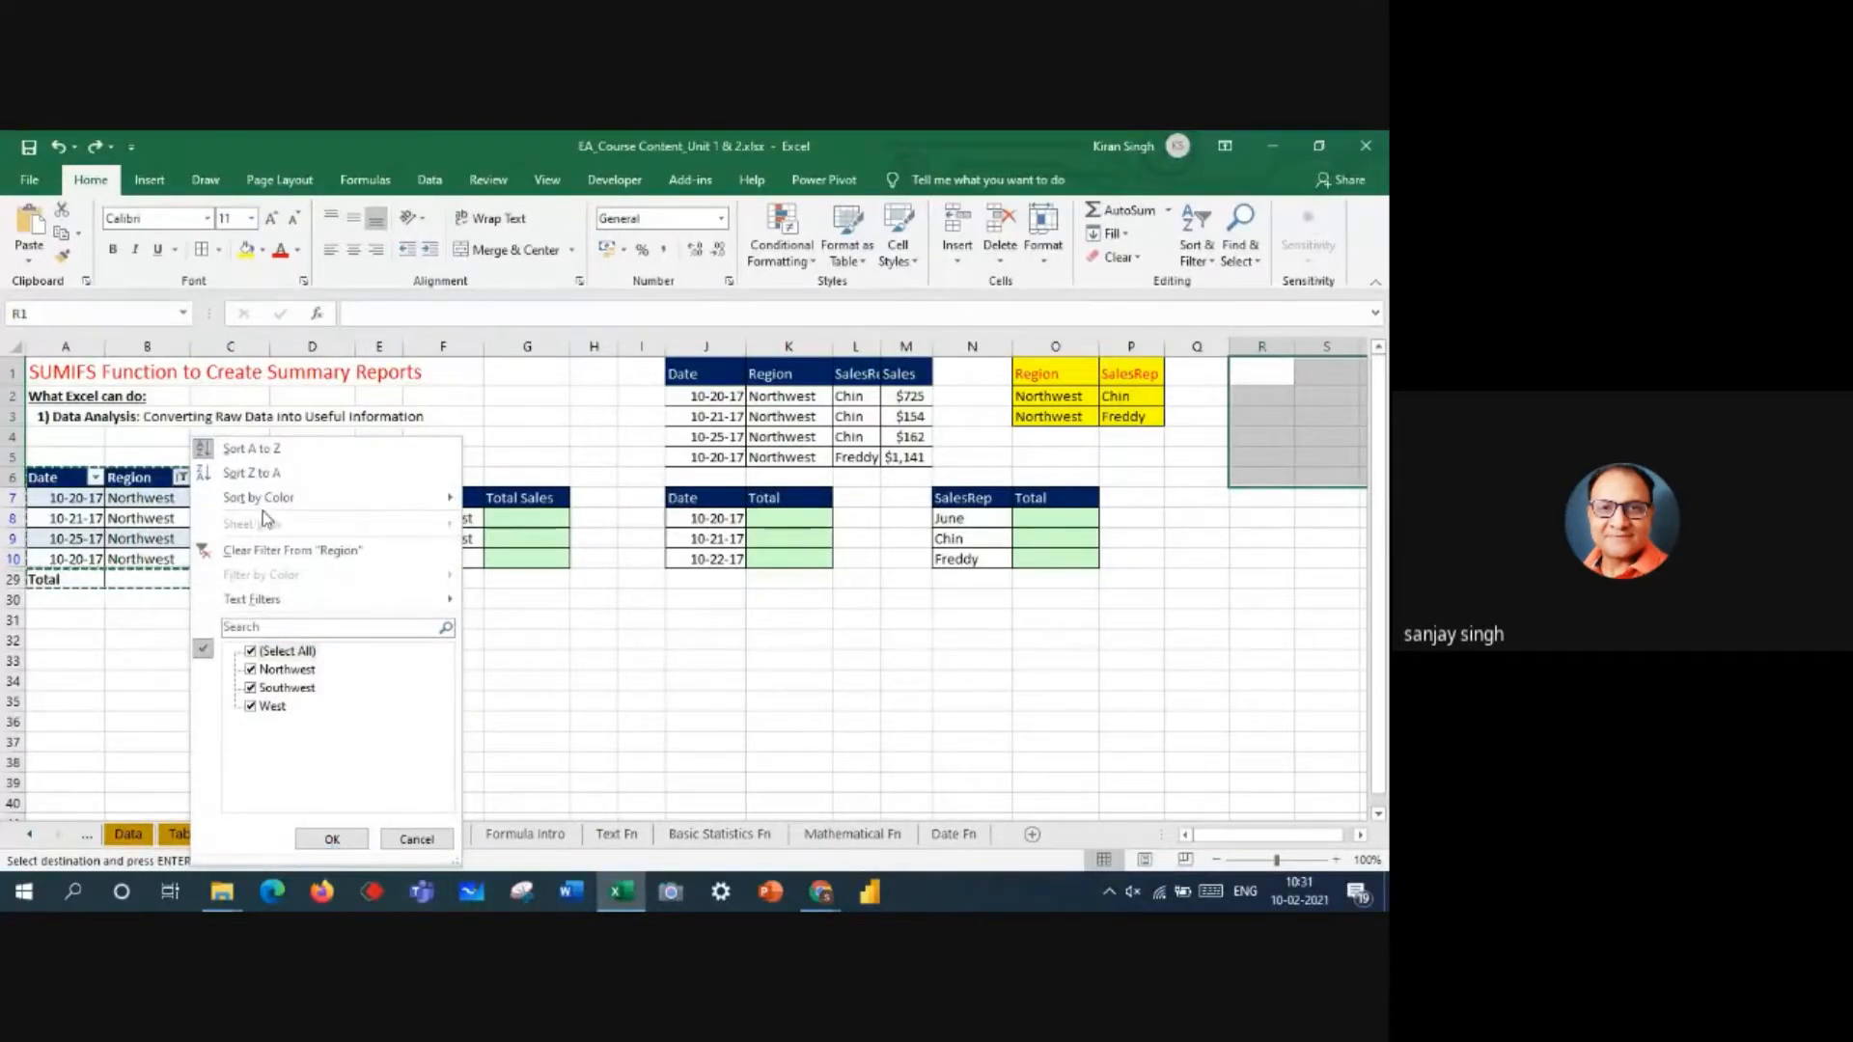
left_click(258, 552)
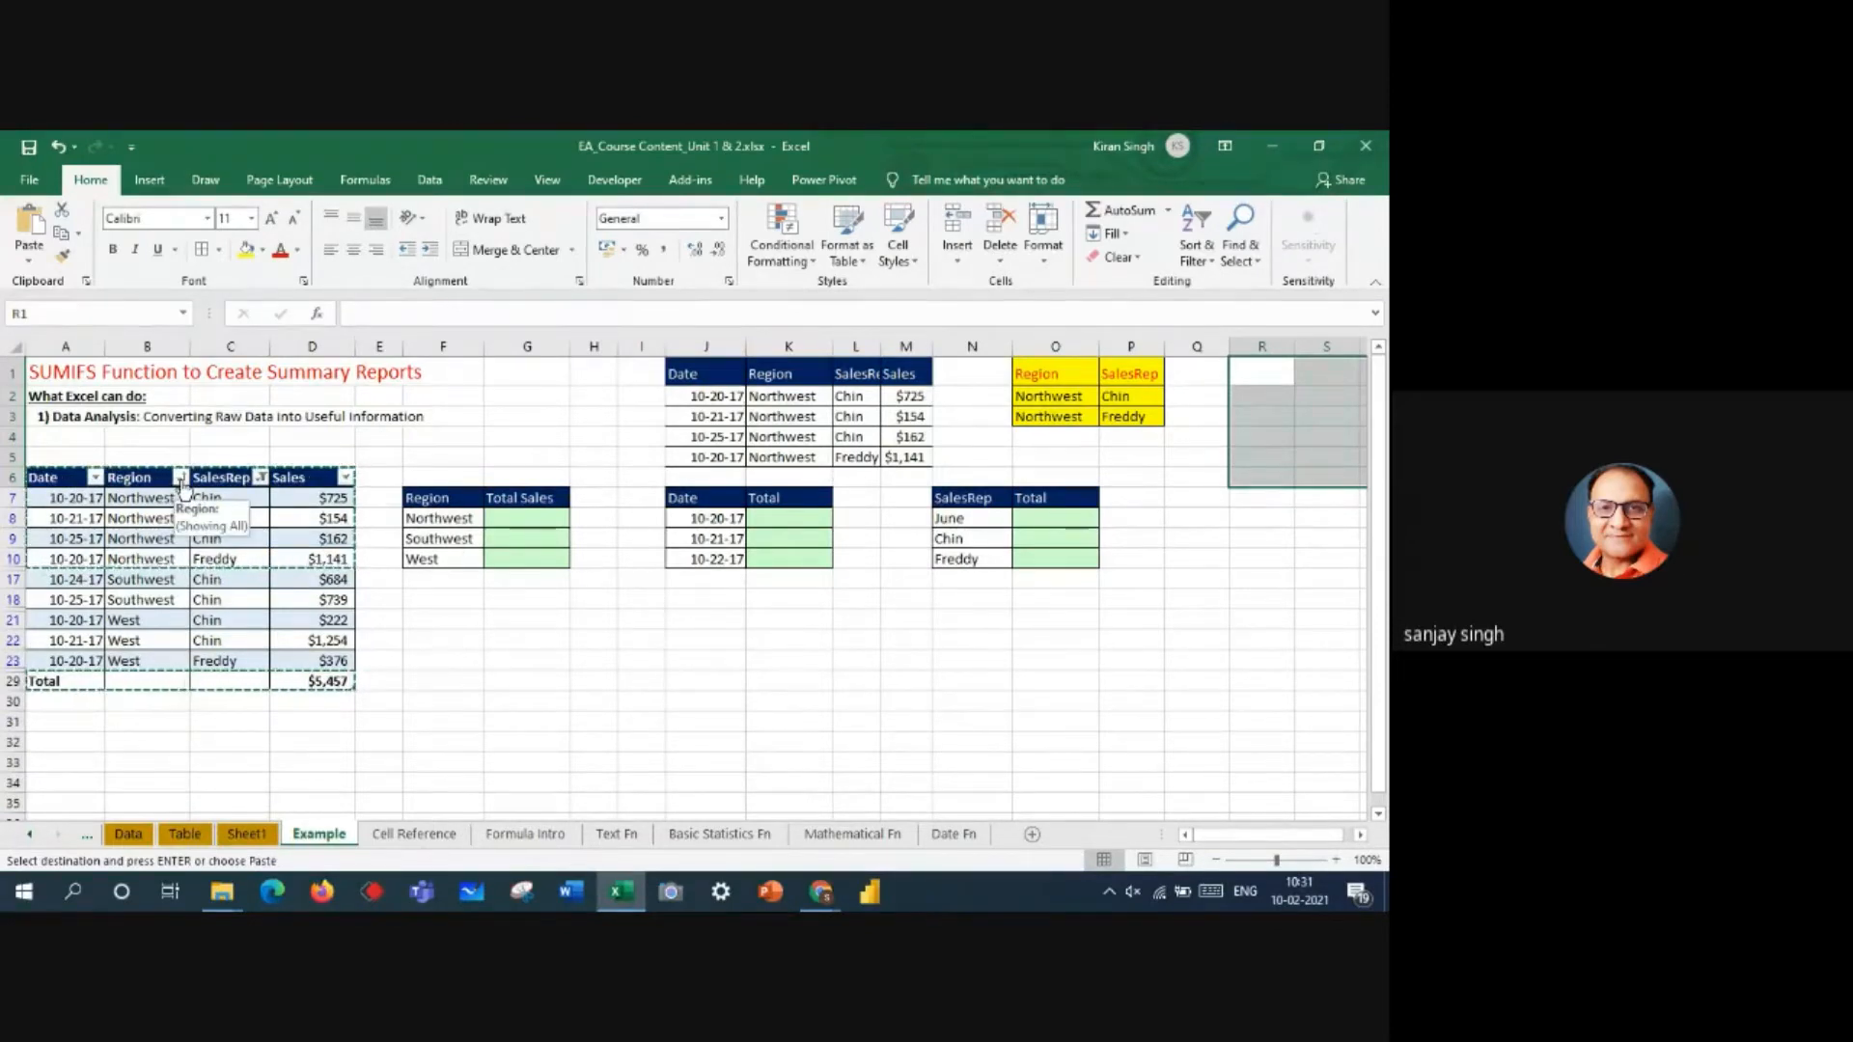
left_click(181, 478)
mouse_move(281, 596)
left_click(748, 683)
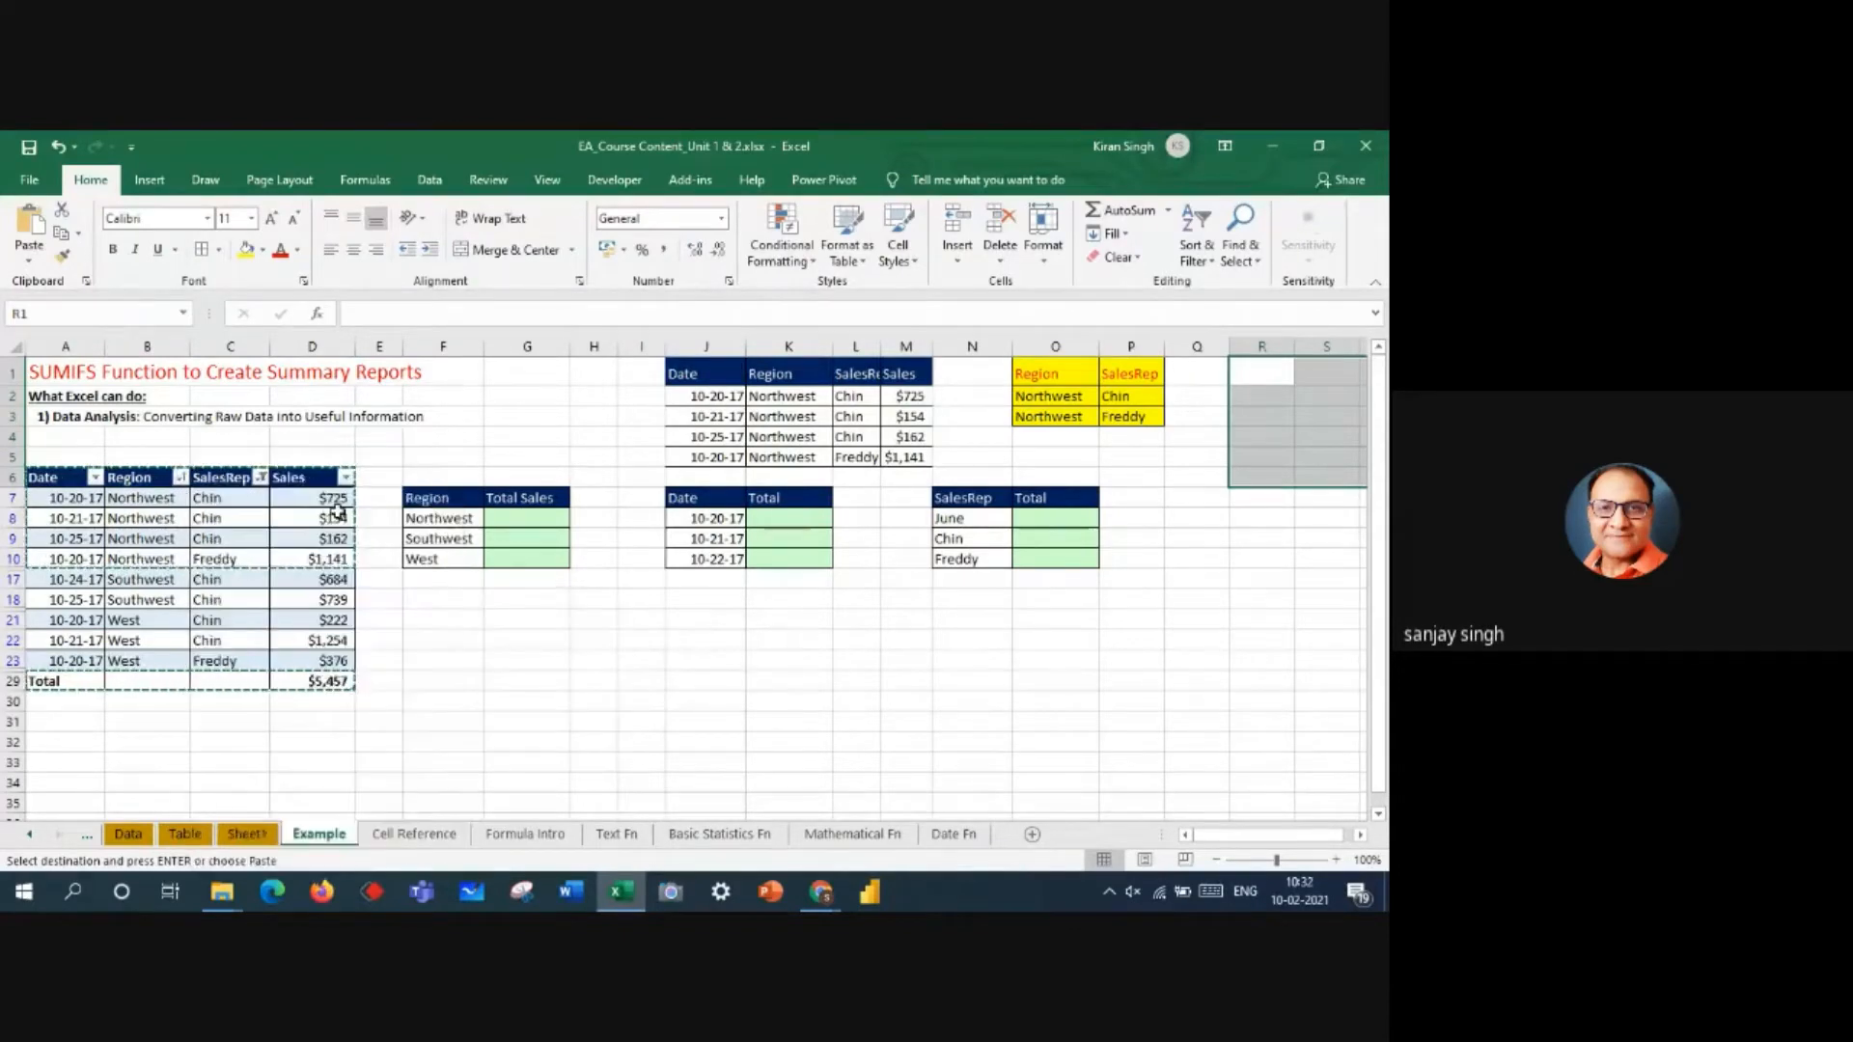
left_click(261, 478)
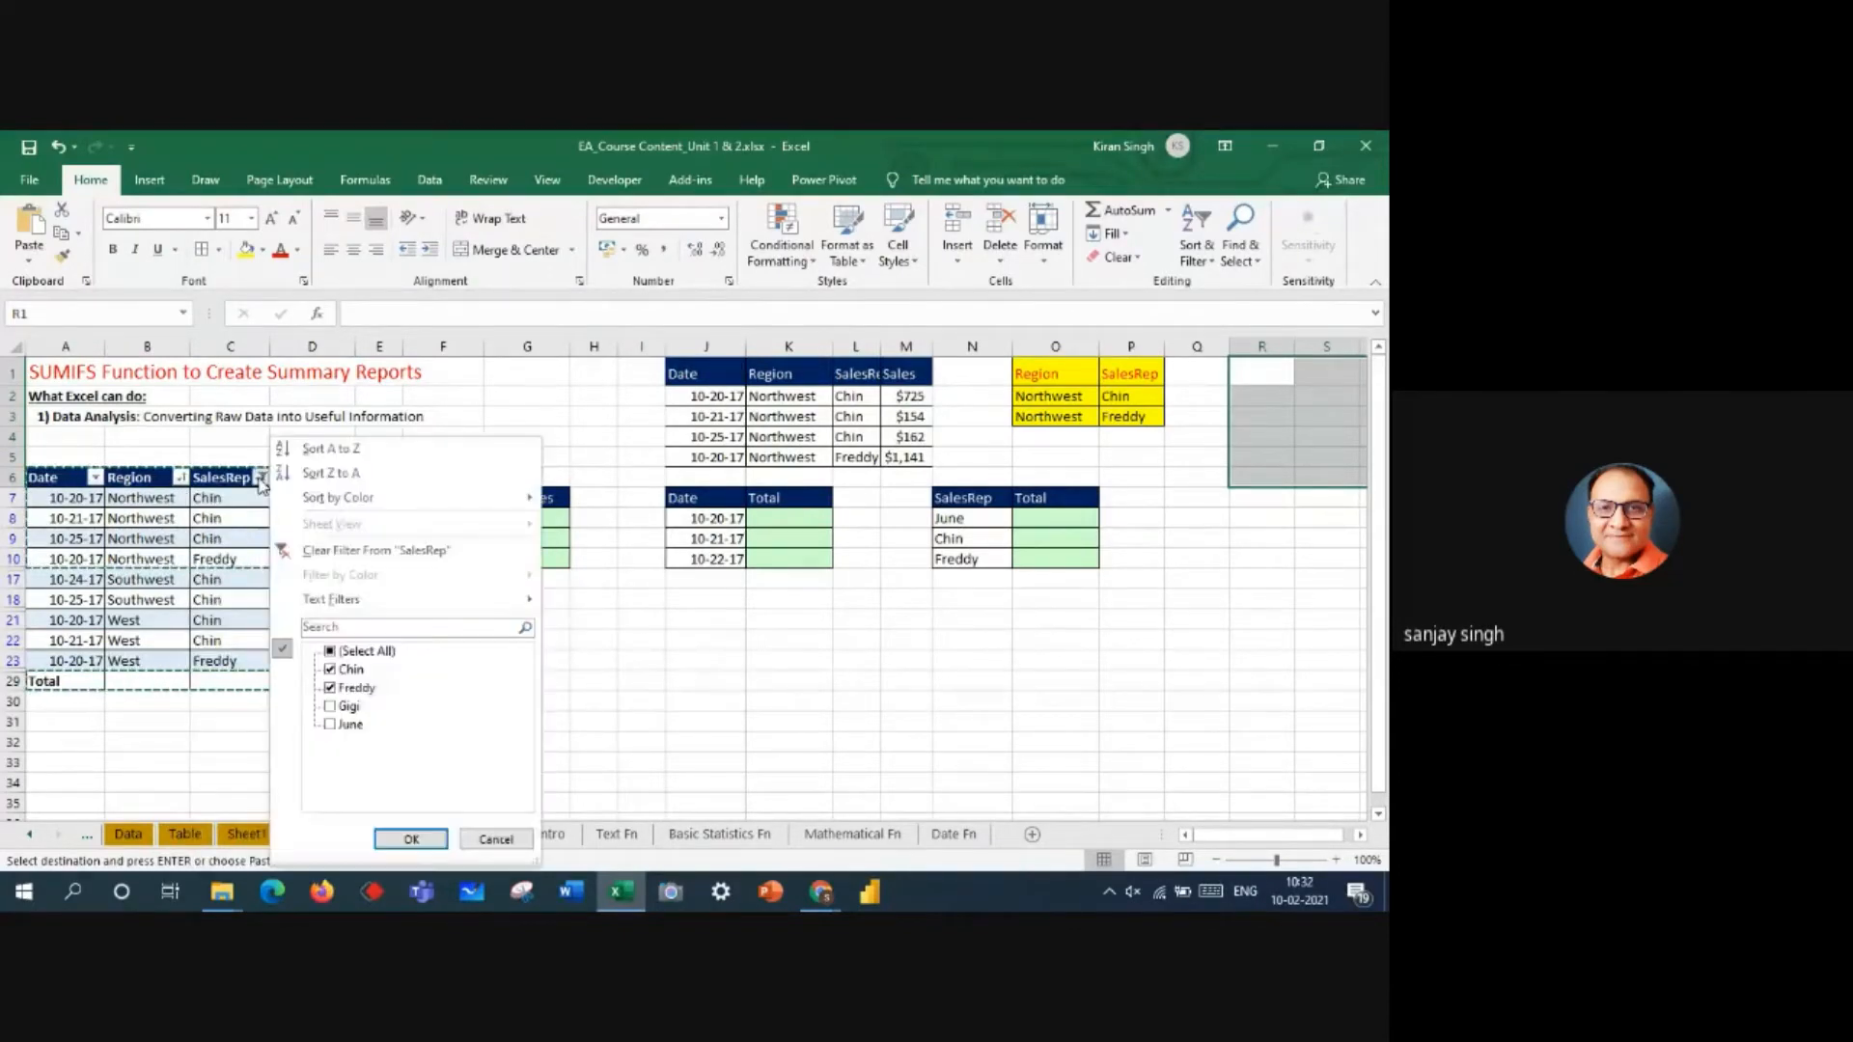
left_click(364, 550)
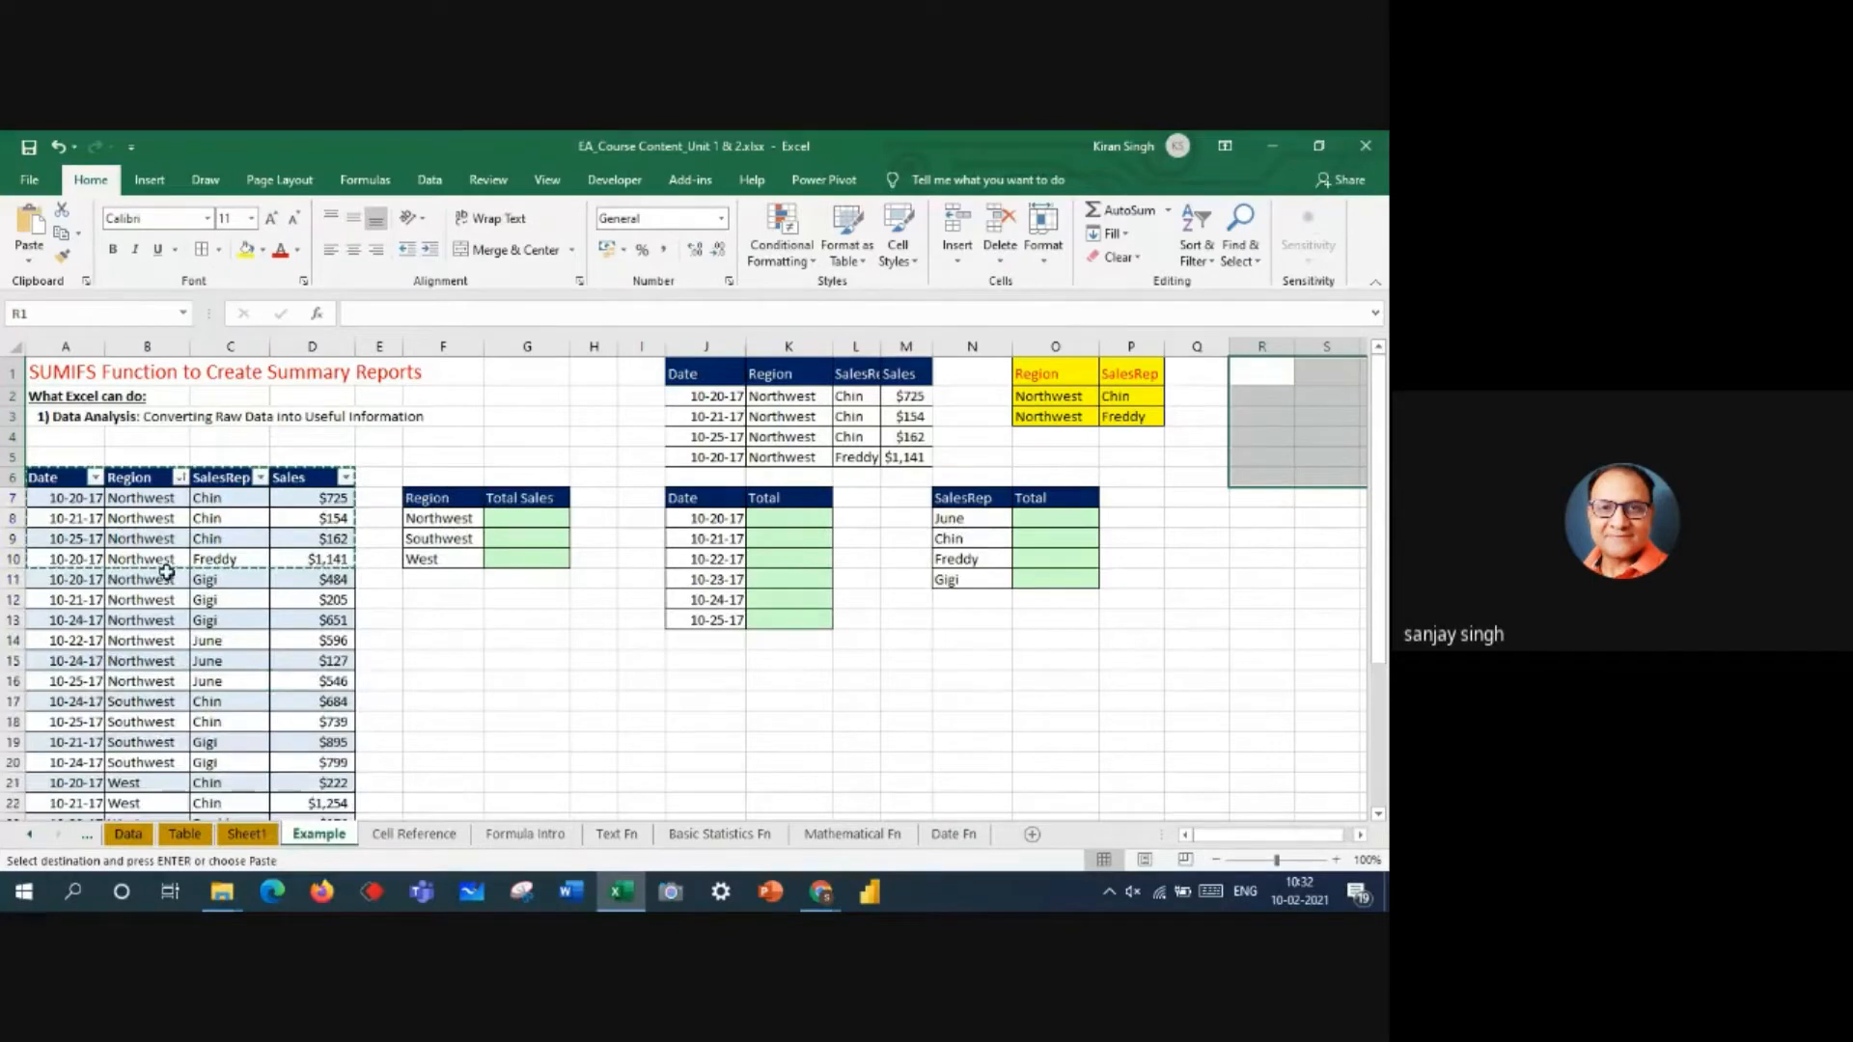
left_click(515, 718)
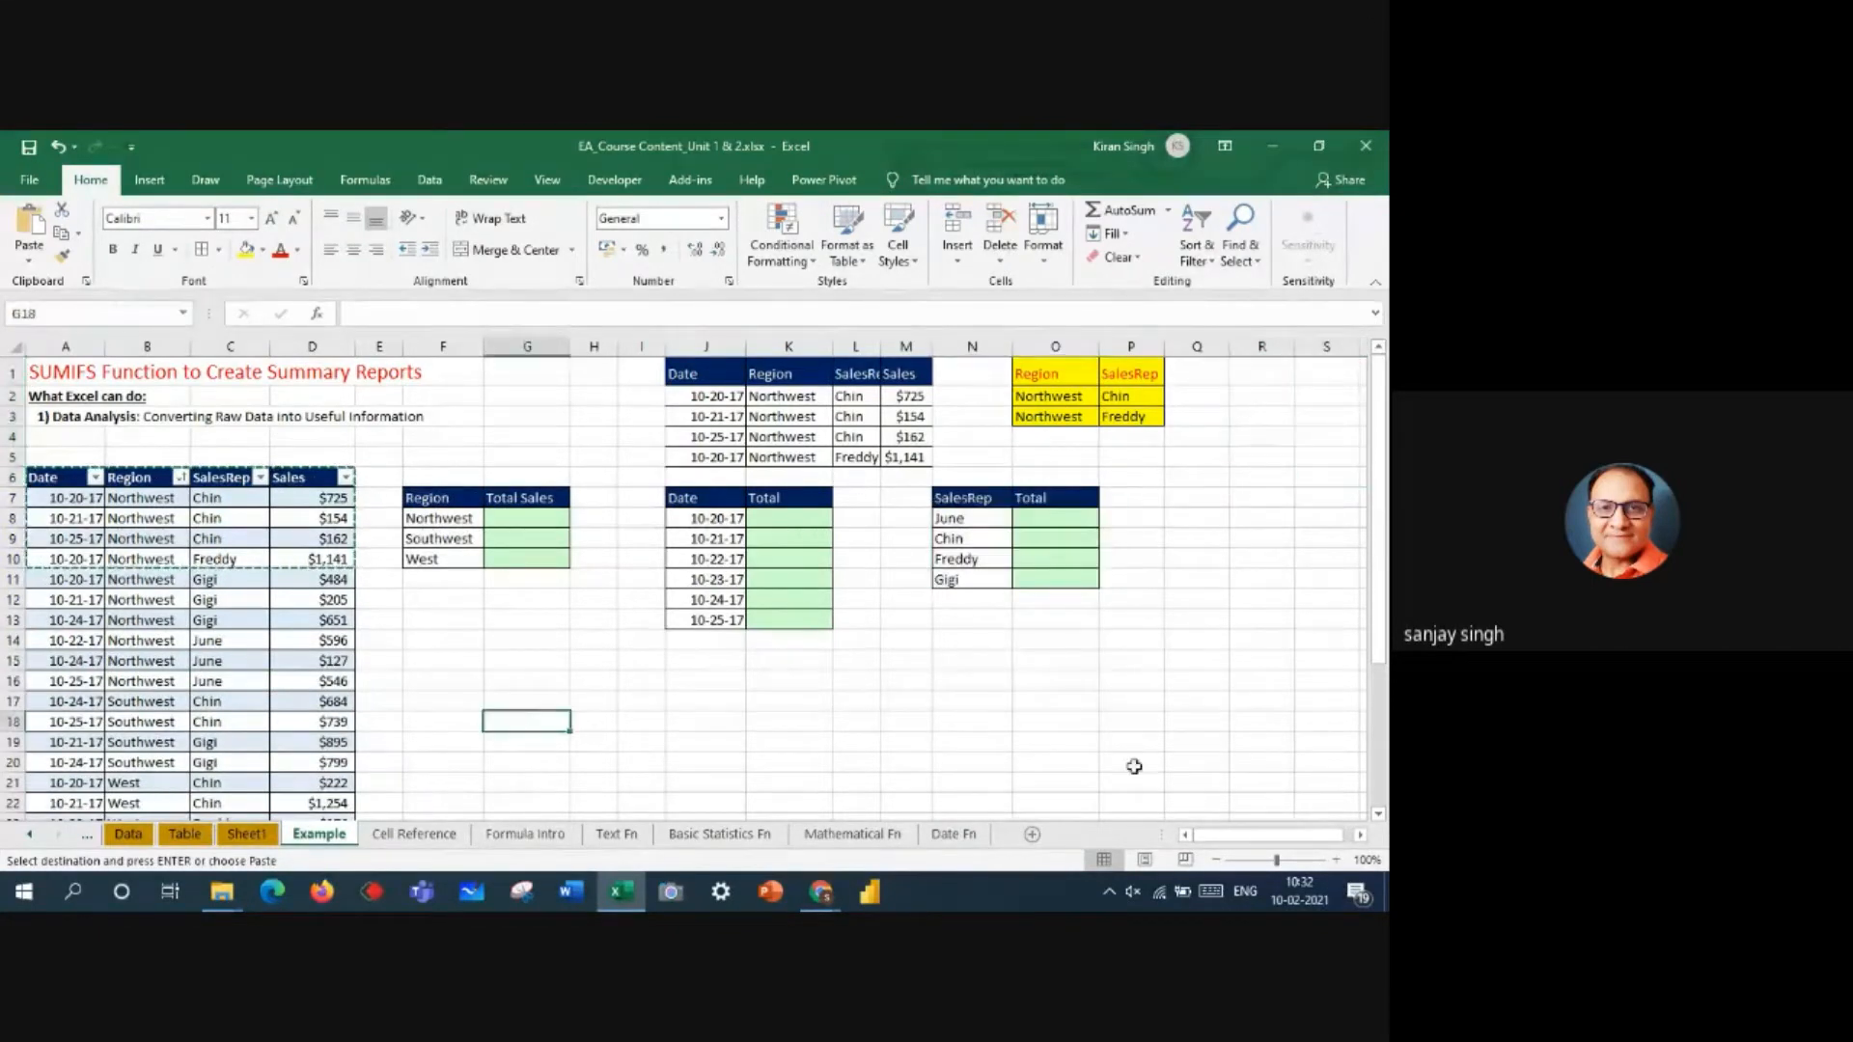
- Sort the sales table by Region from A to Z
left_click_drag(1385, 461, 1385, 461)
left_click(180, 478)
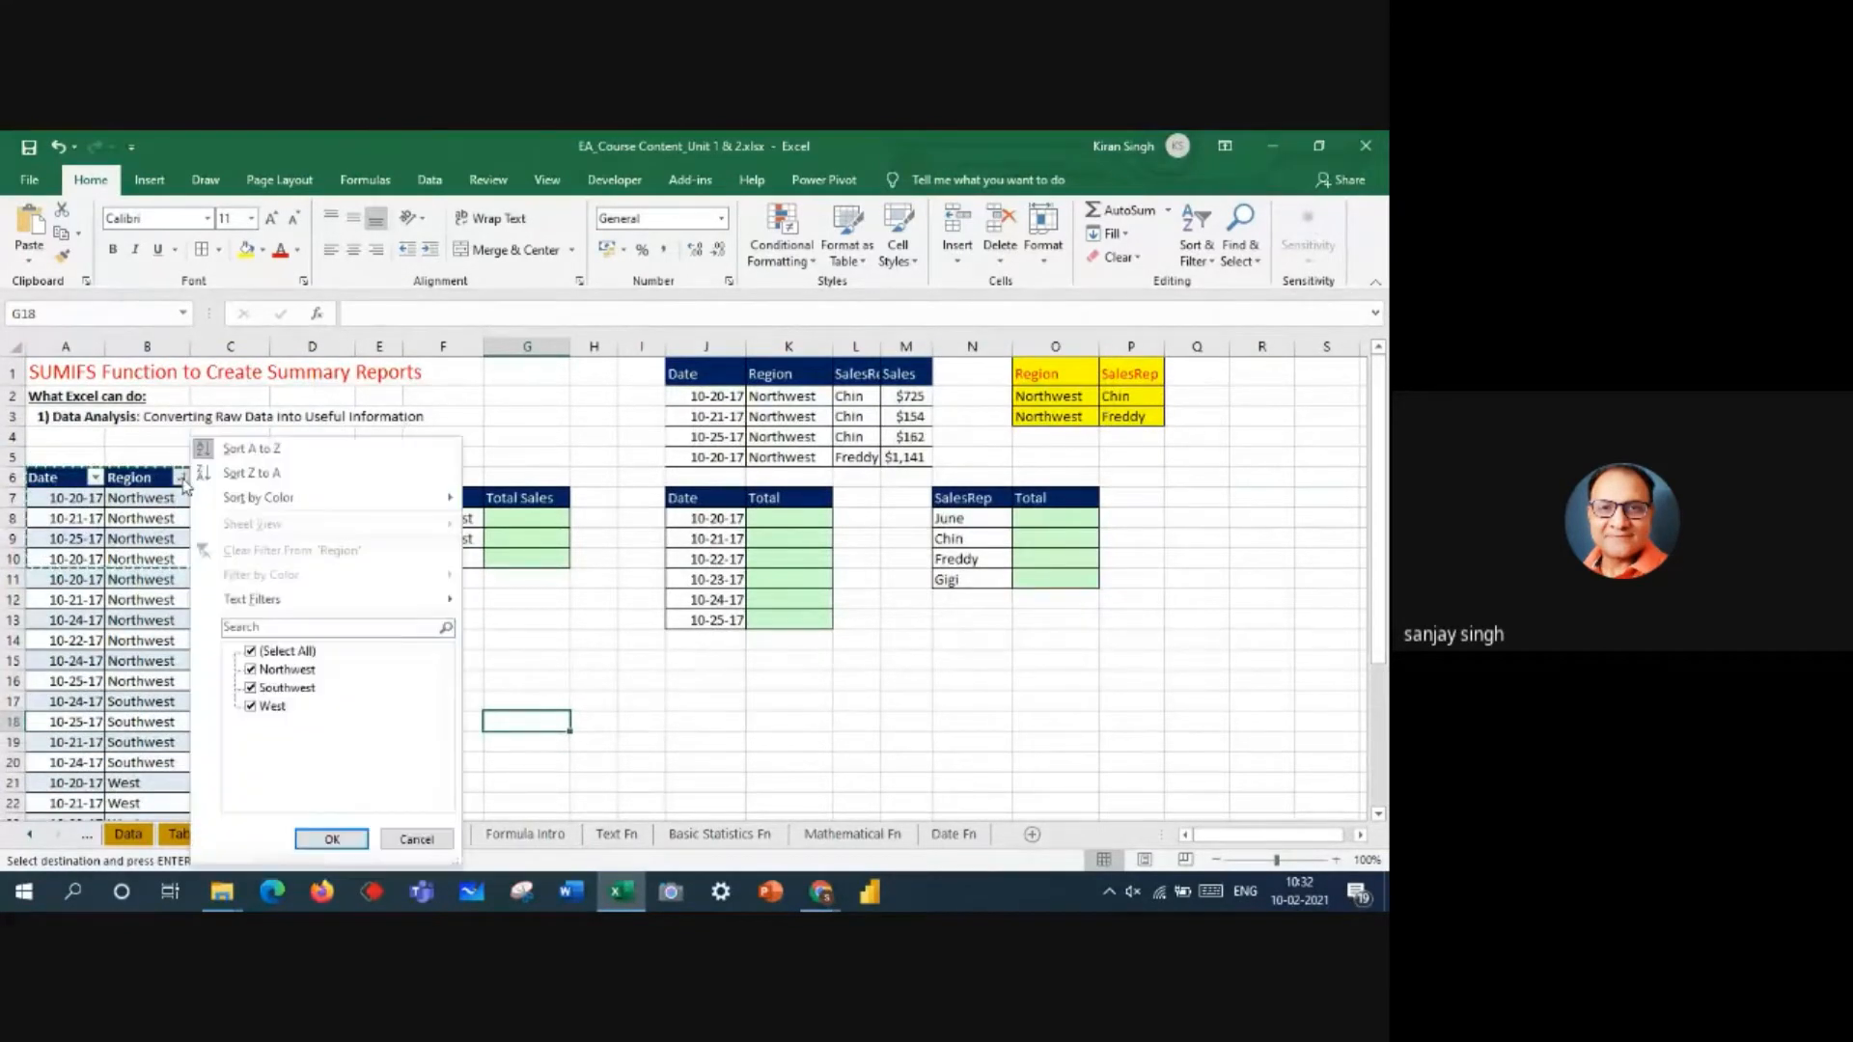
left_click(252, 455)
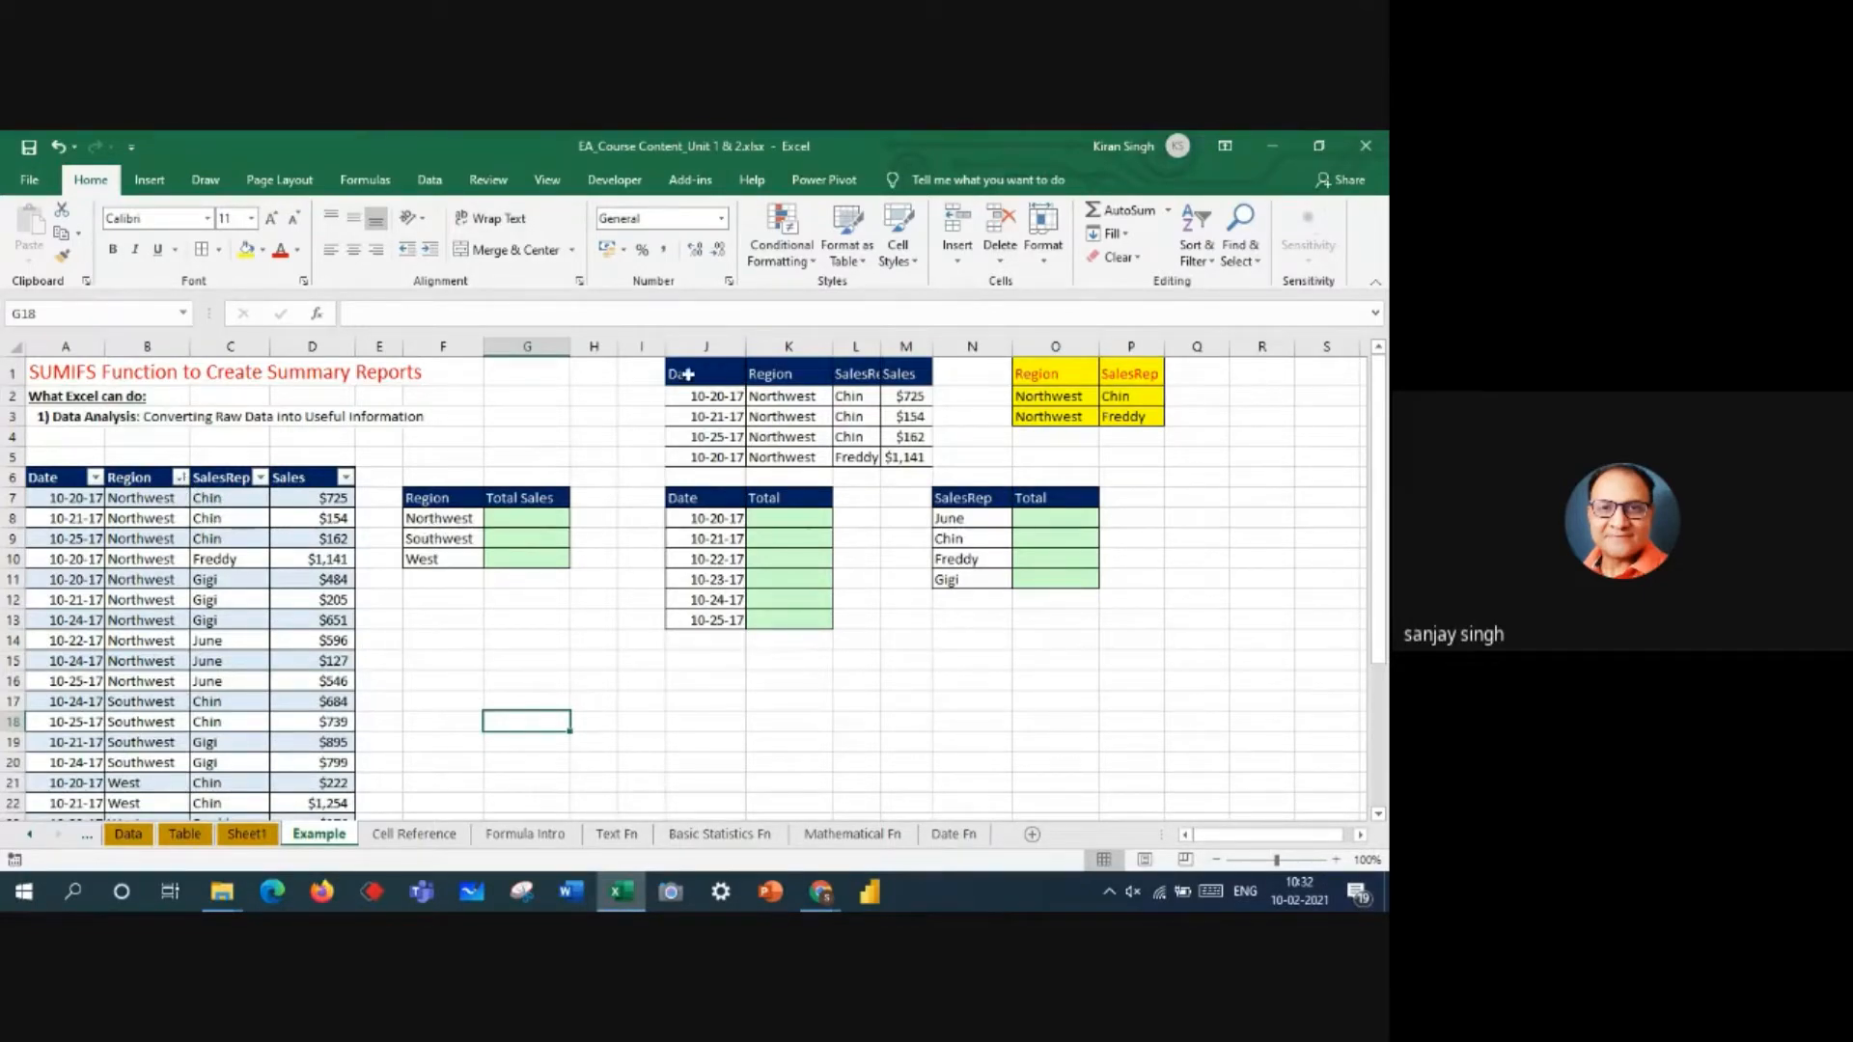
- Delete the extracted records in J1:M5 with the cells shifted left, and widen column L to fit its SalesRep heading
left_click_drag(697, 369, 883, 458)
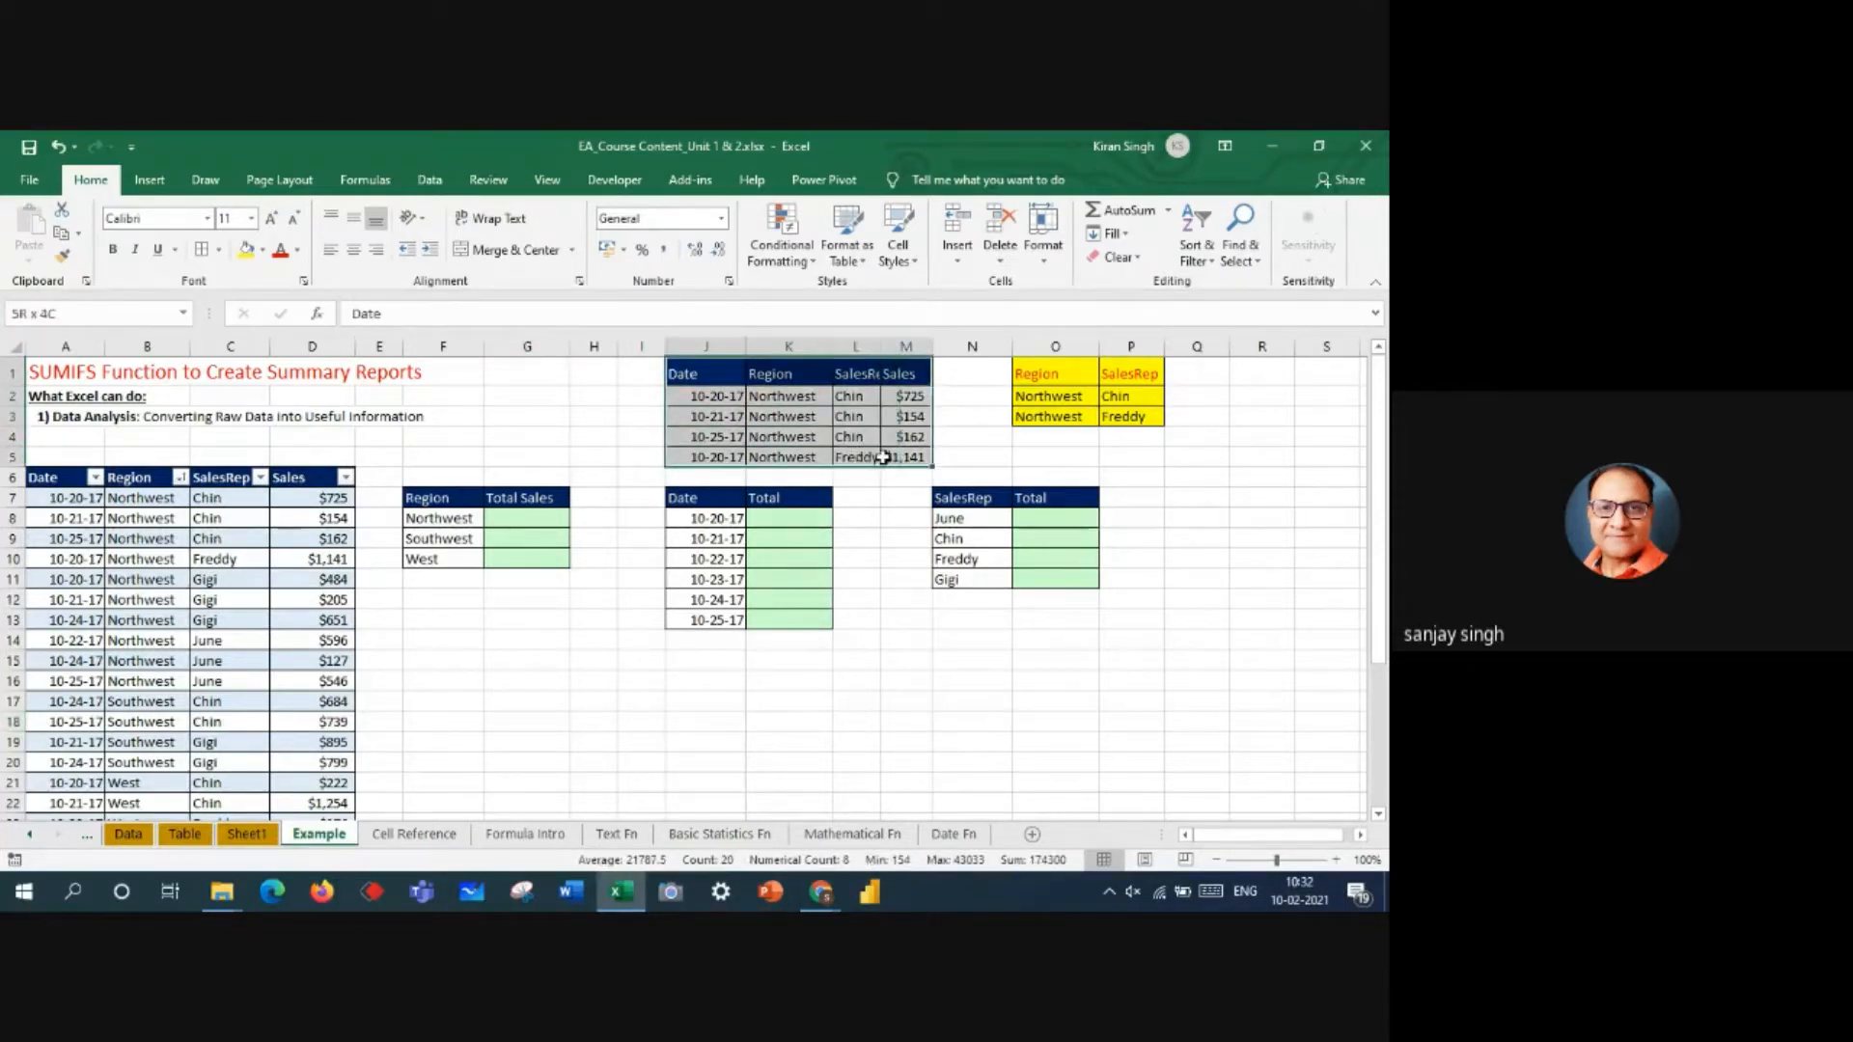
right_click(793, 416)
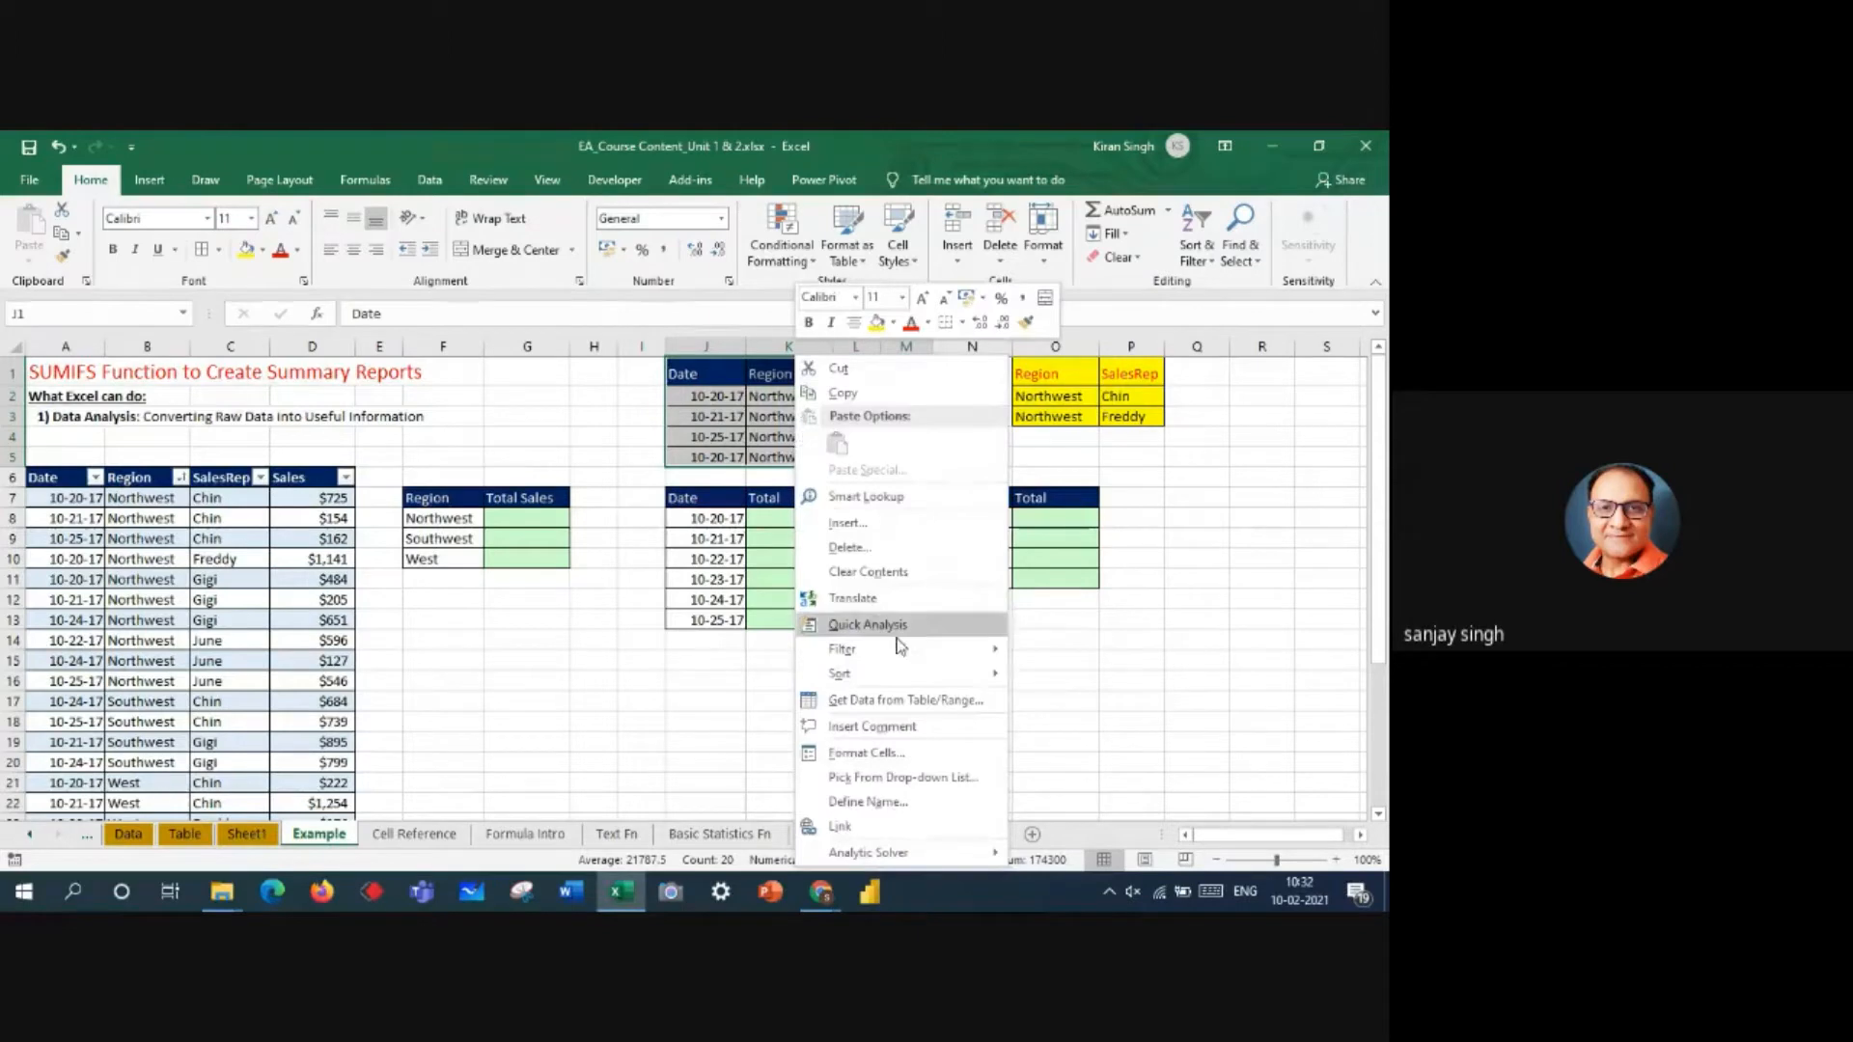
left_click(887, 548)
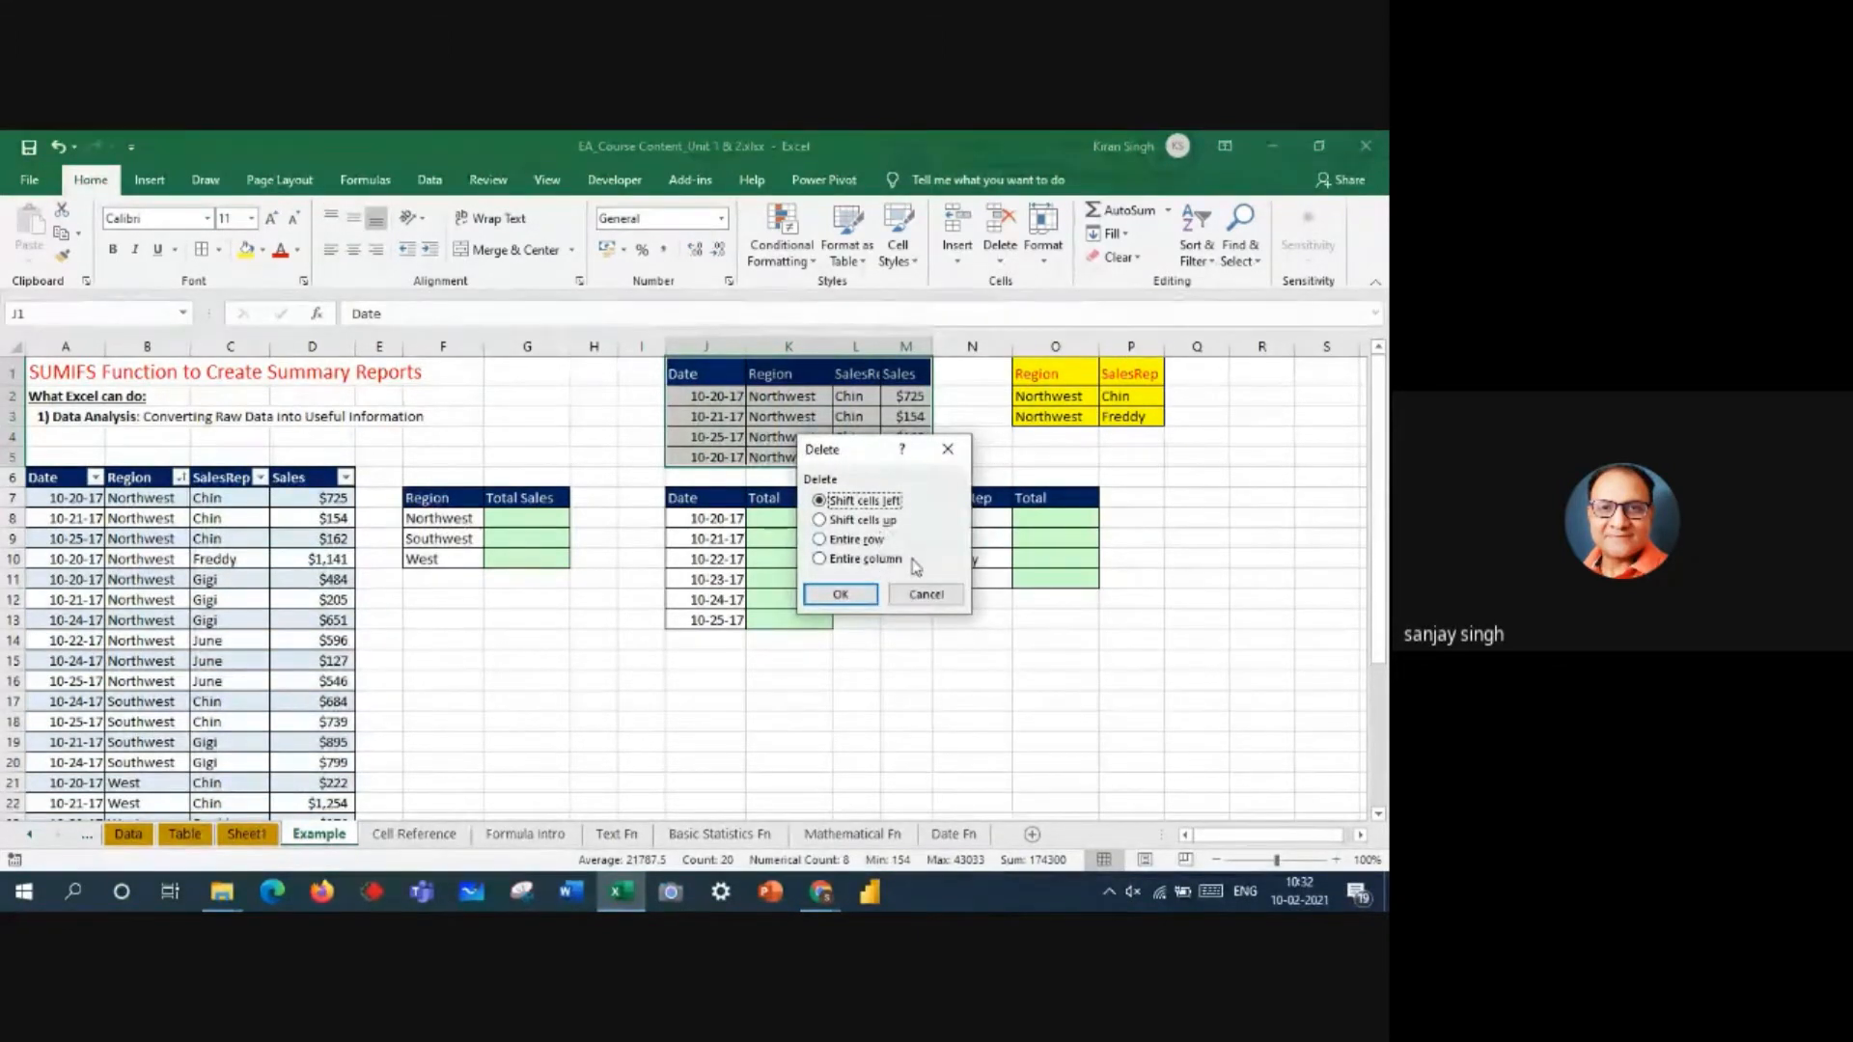
left_click(840, 596)
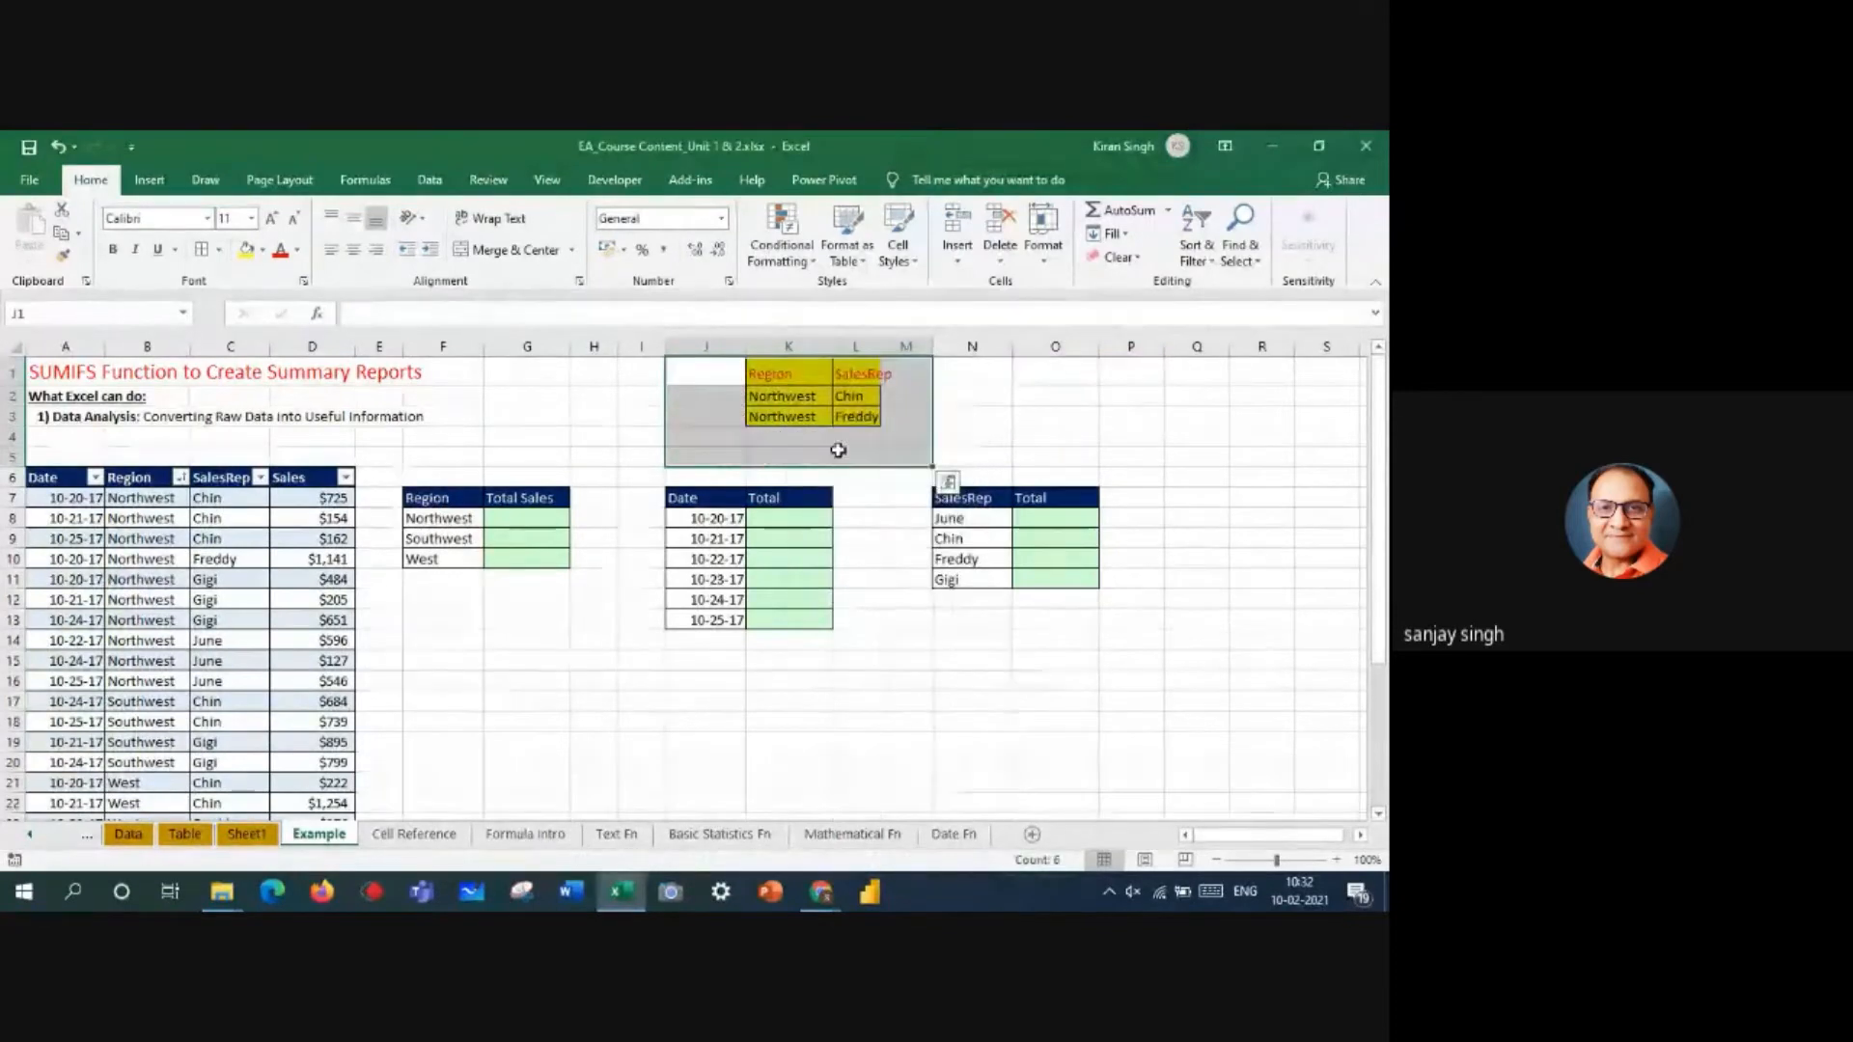
left_click(836, 436)
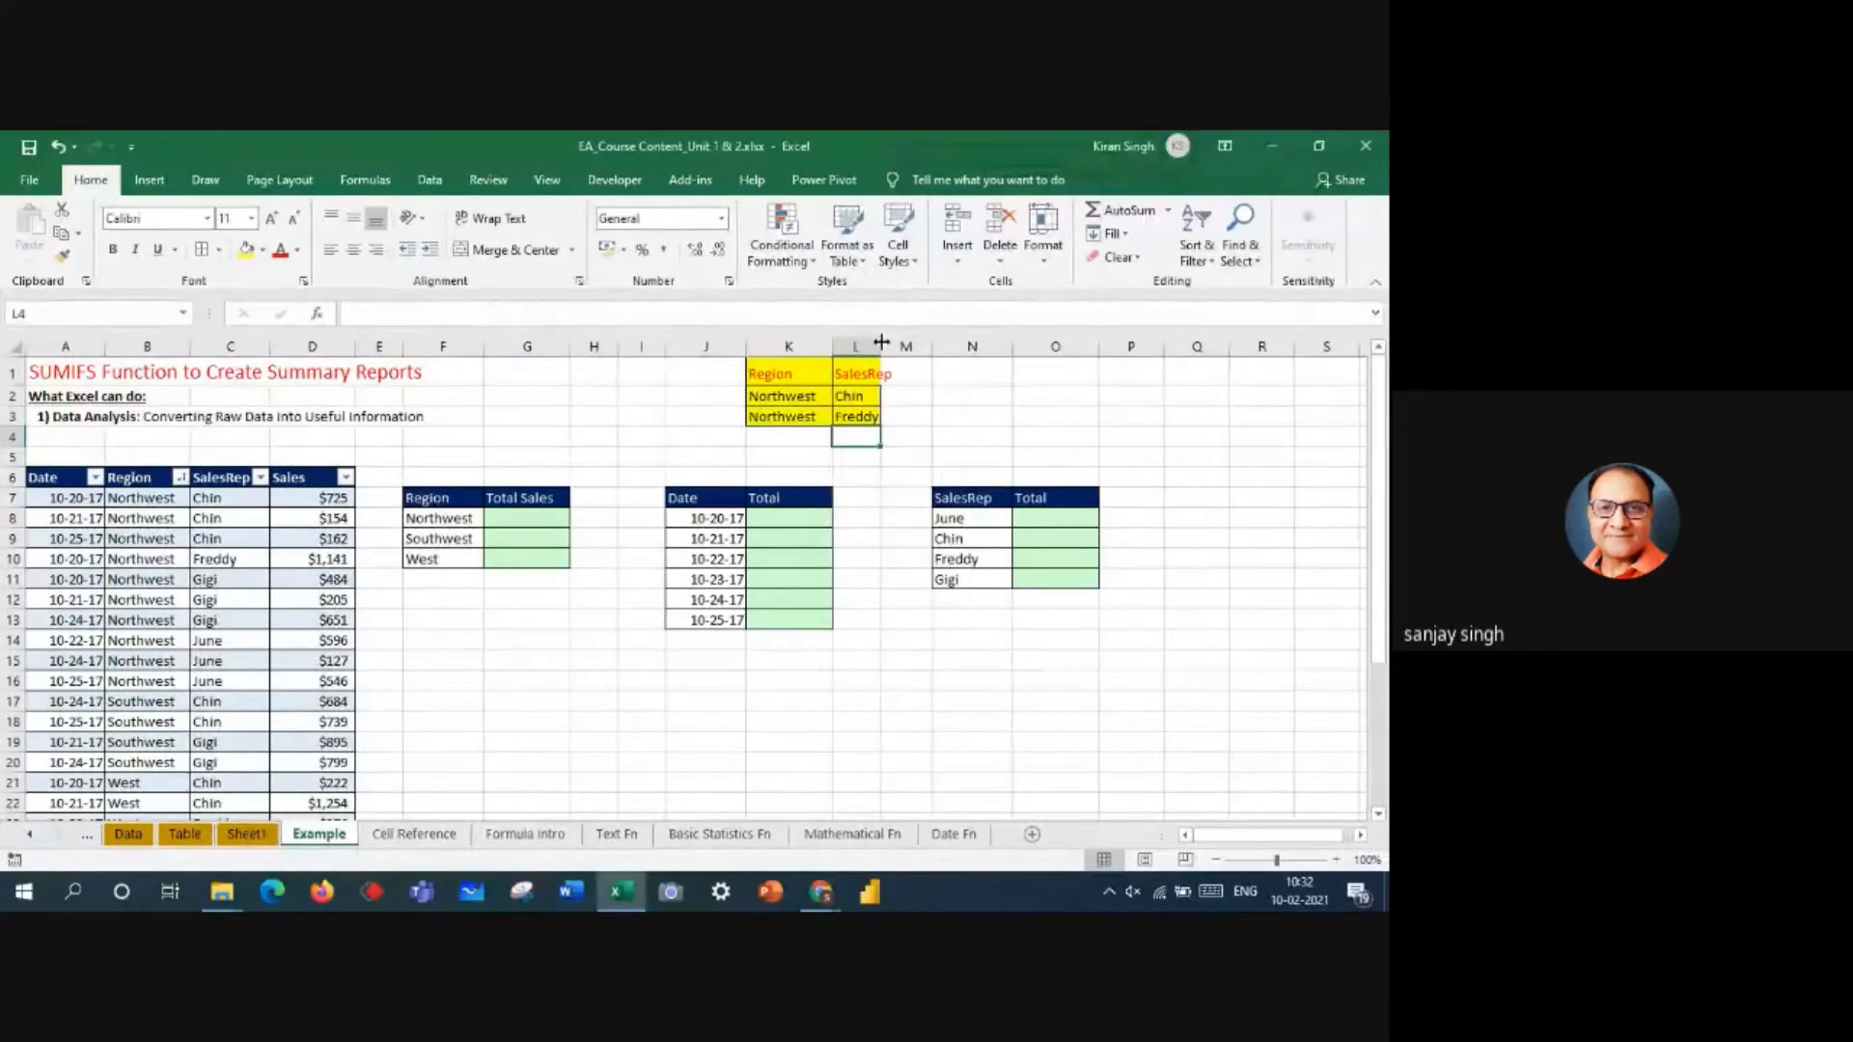
left_click_drag(881, 340, 896, 340)
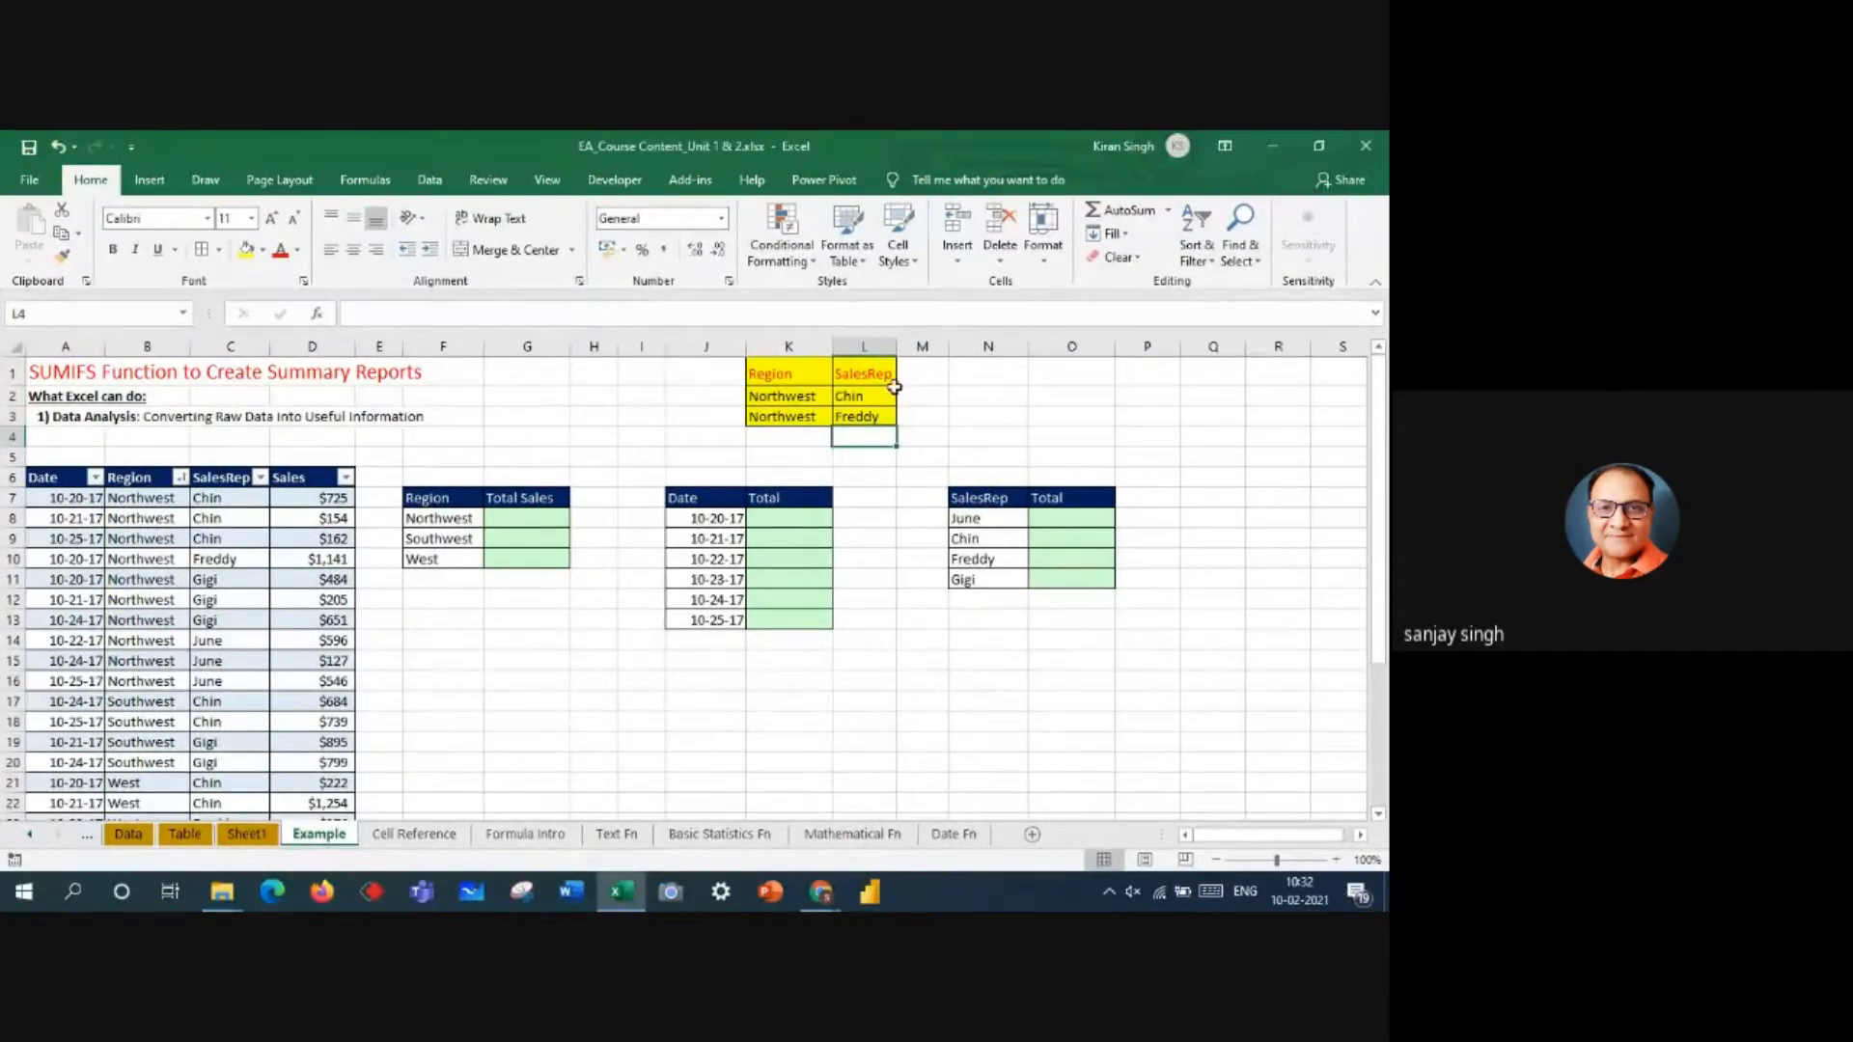
- Open the Advanced Filter for the sales table A6:D28, keeping the criteria block in K1:L3 in view
left_click_drag(801, 389, 849, 415)
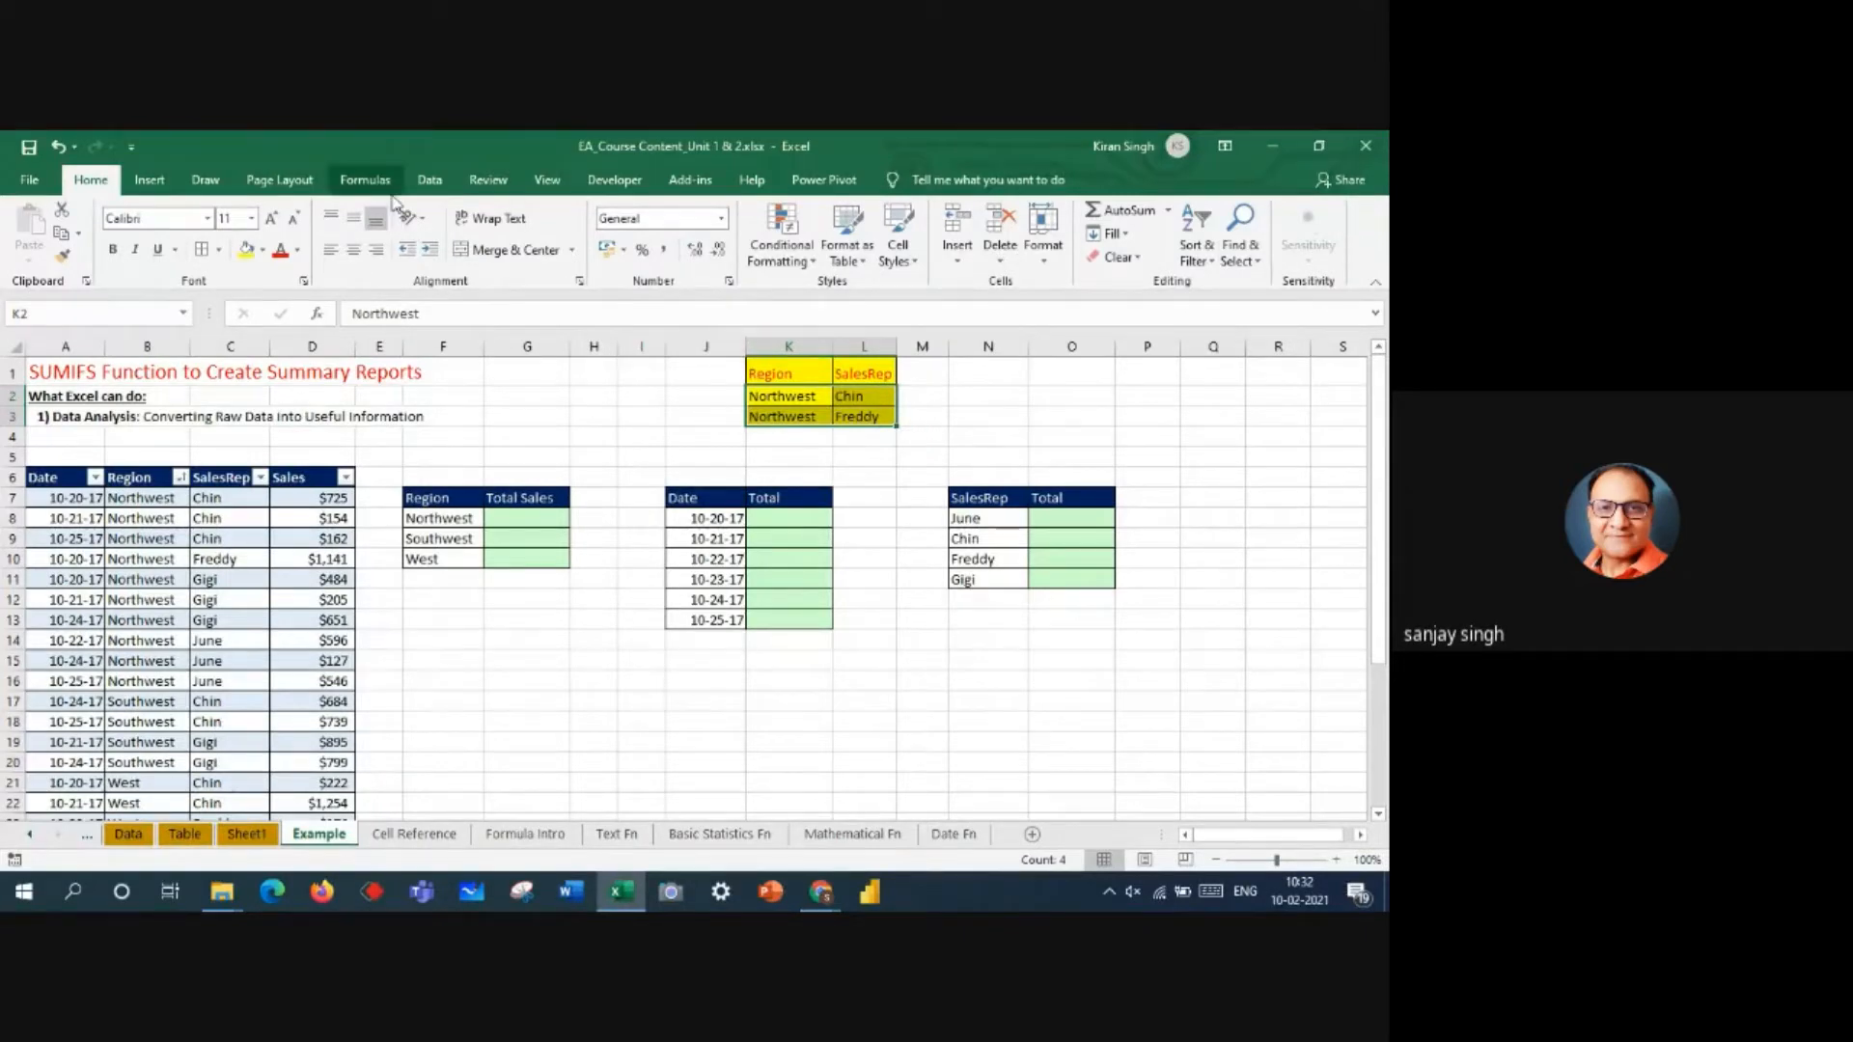
left_click(429, 180)
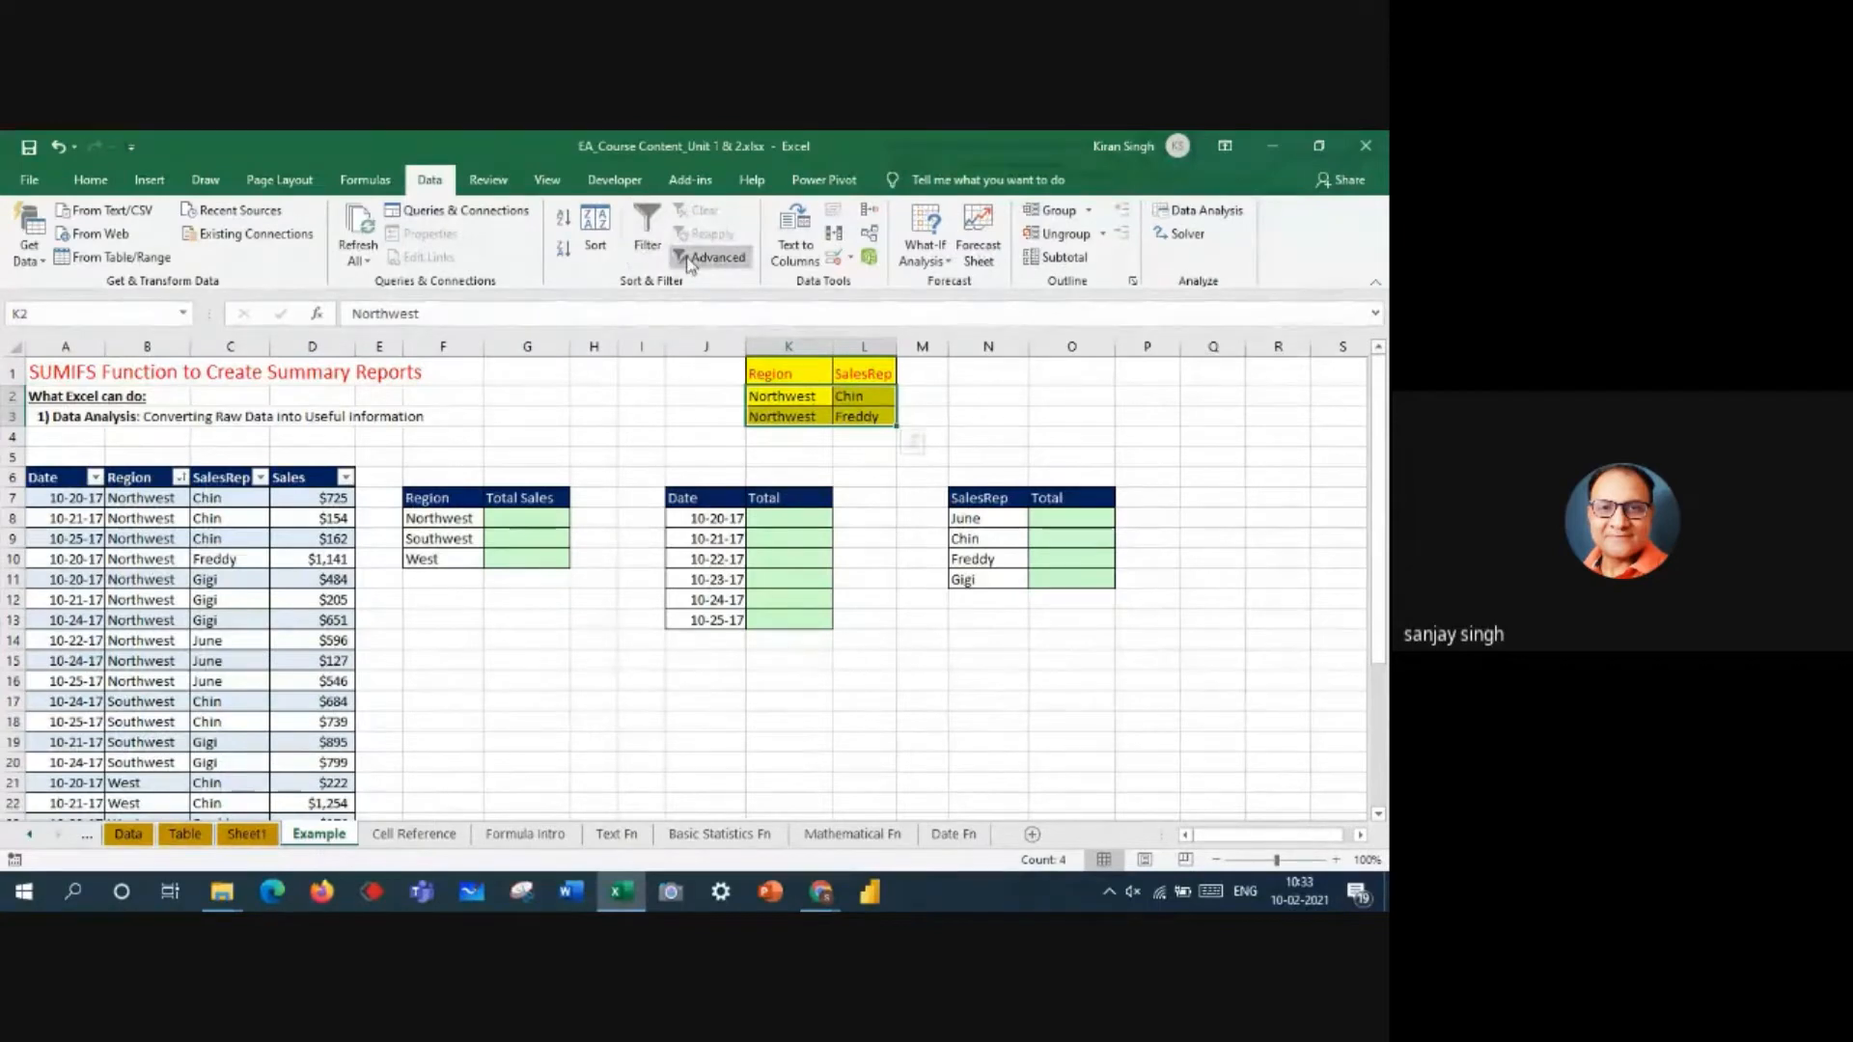
left_click(686, 417)
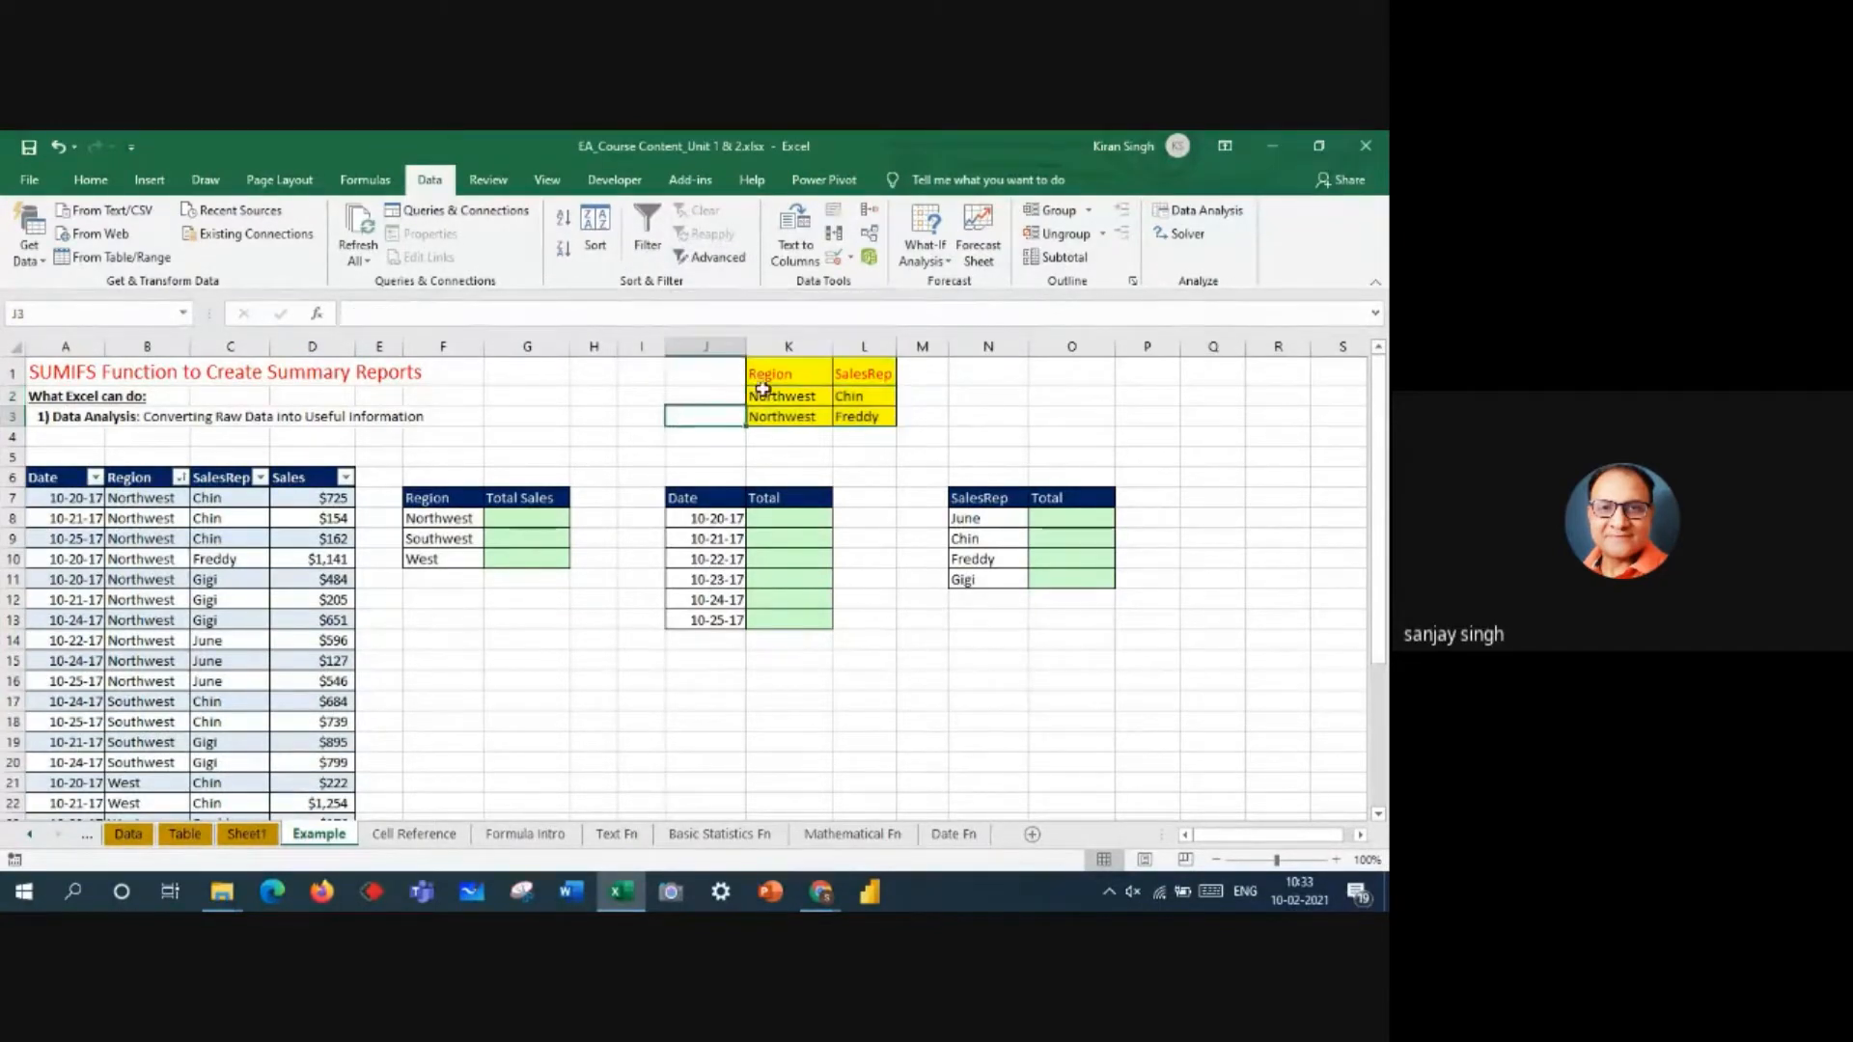
left_click(117, 514)
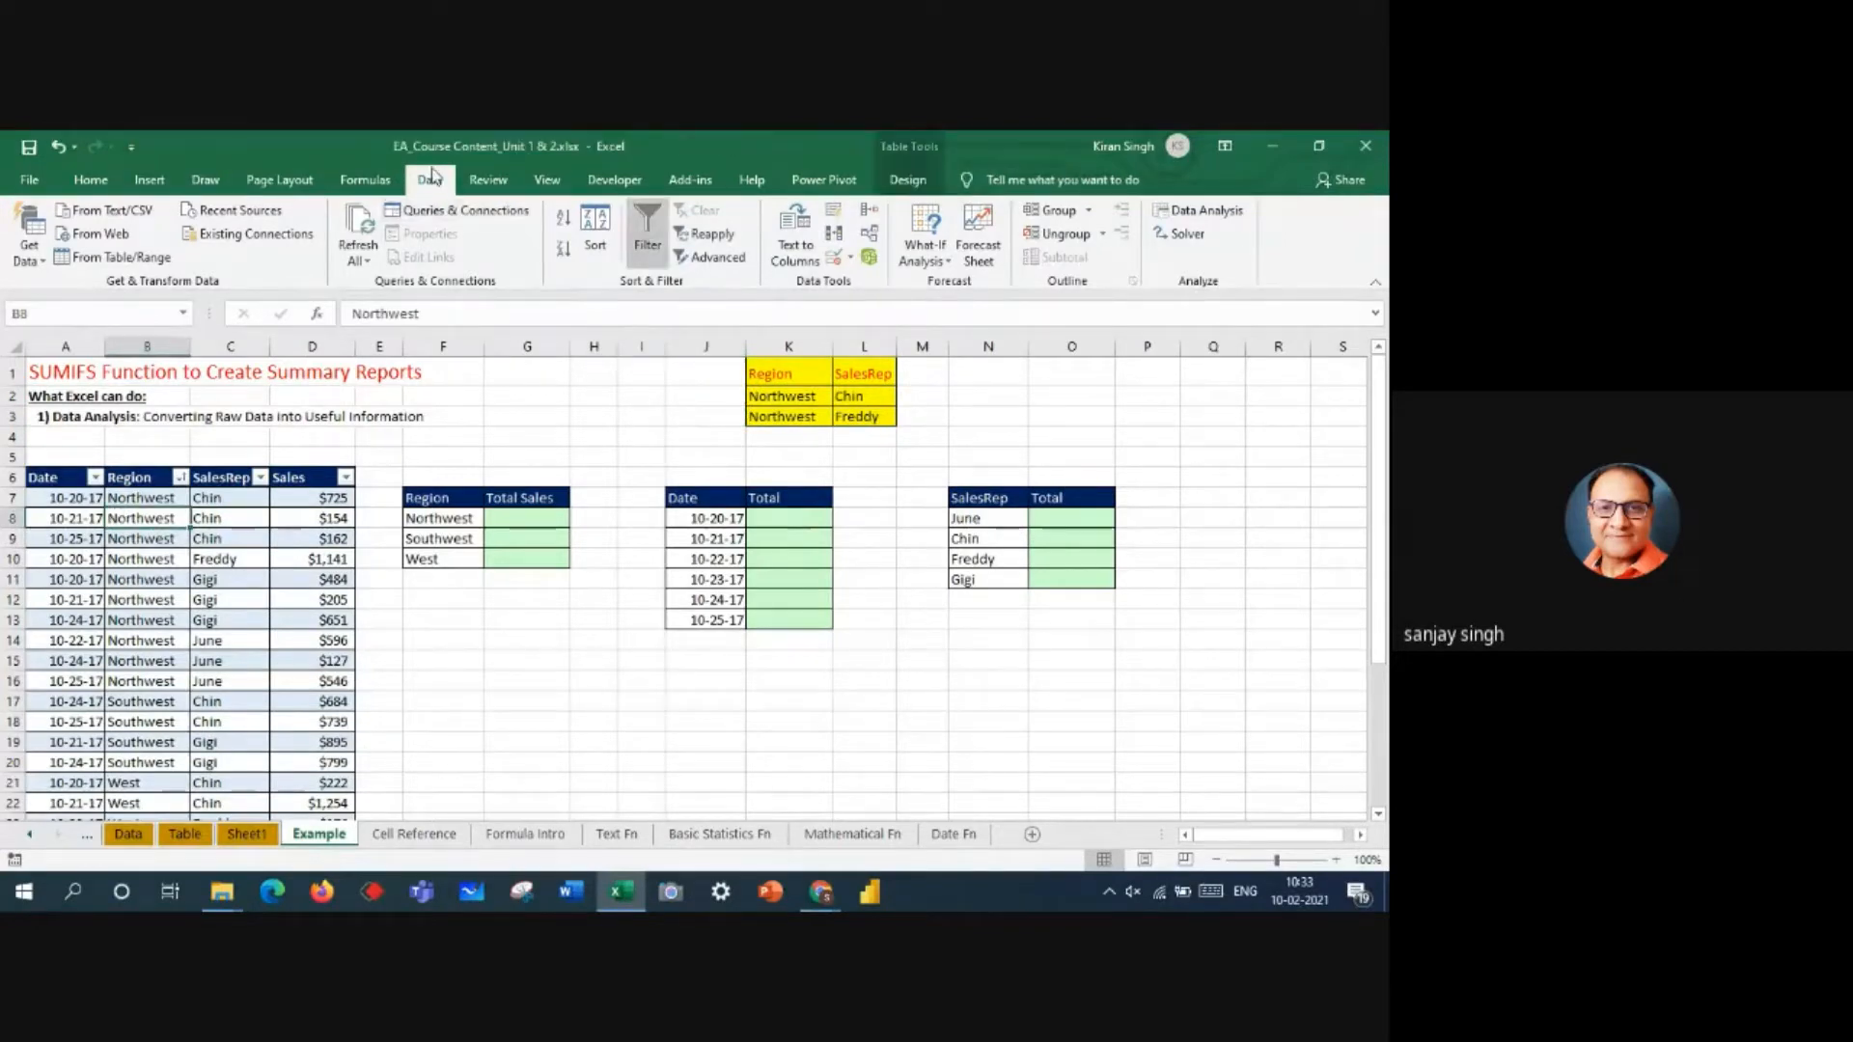
left_click(703, 258)
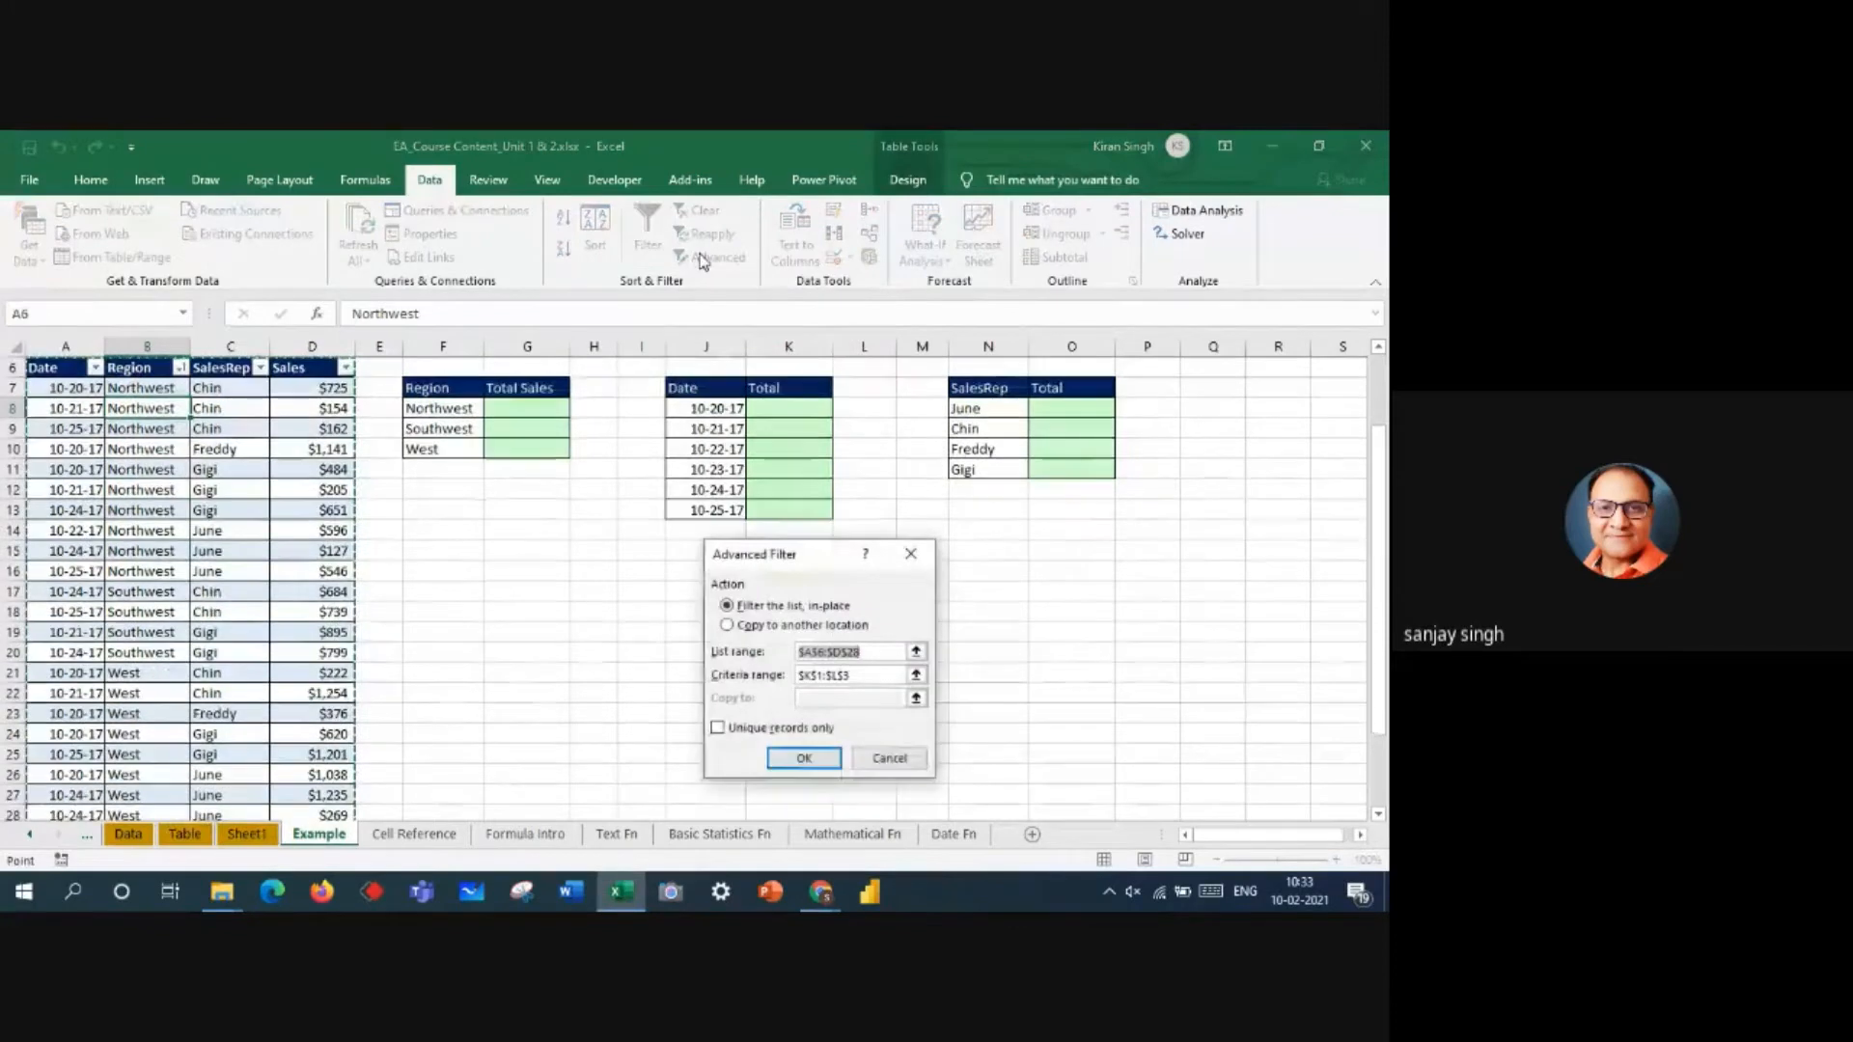
left_click_drag(811, 569, 954, 453)
left_click_drag(1378, 579, 1378, 572)
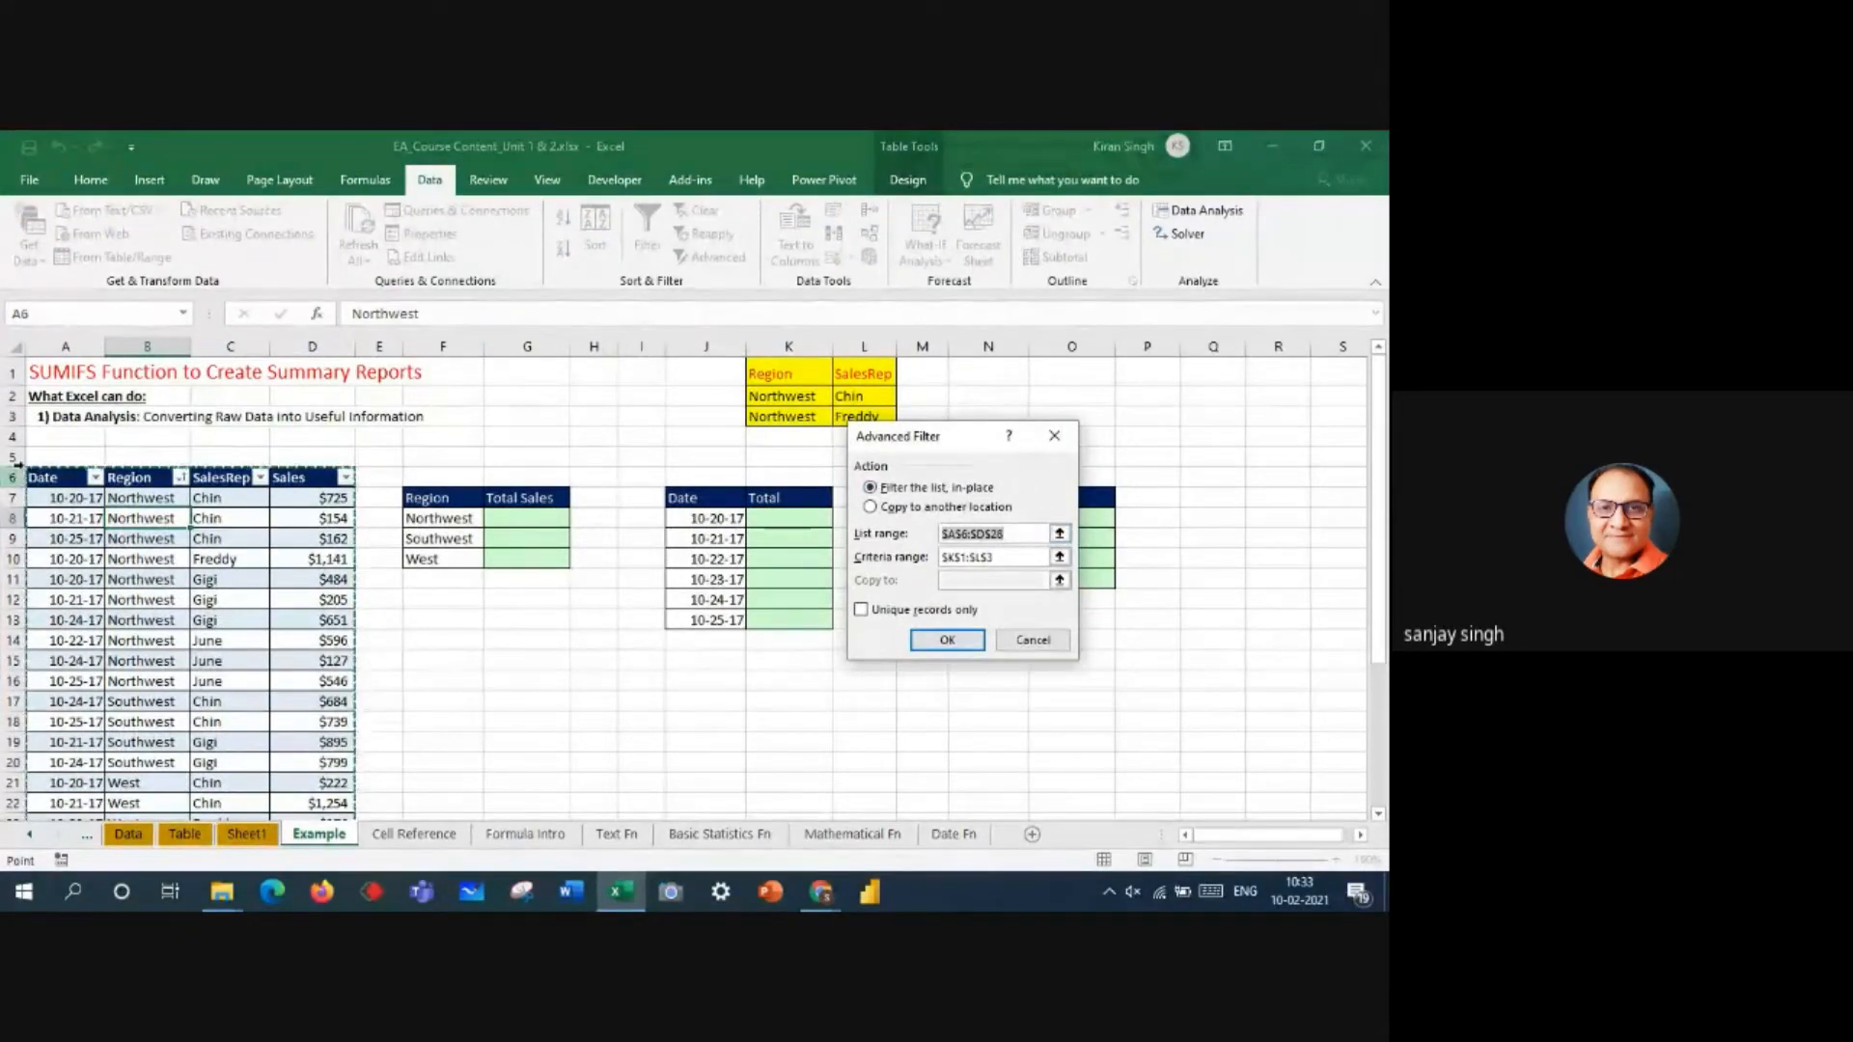
- Set the criteria range to K1:L3 and extract the matching sales records to another location starting at cell Q1
left_click(1011, 556)
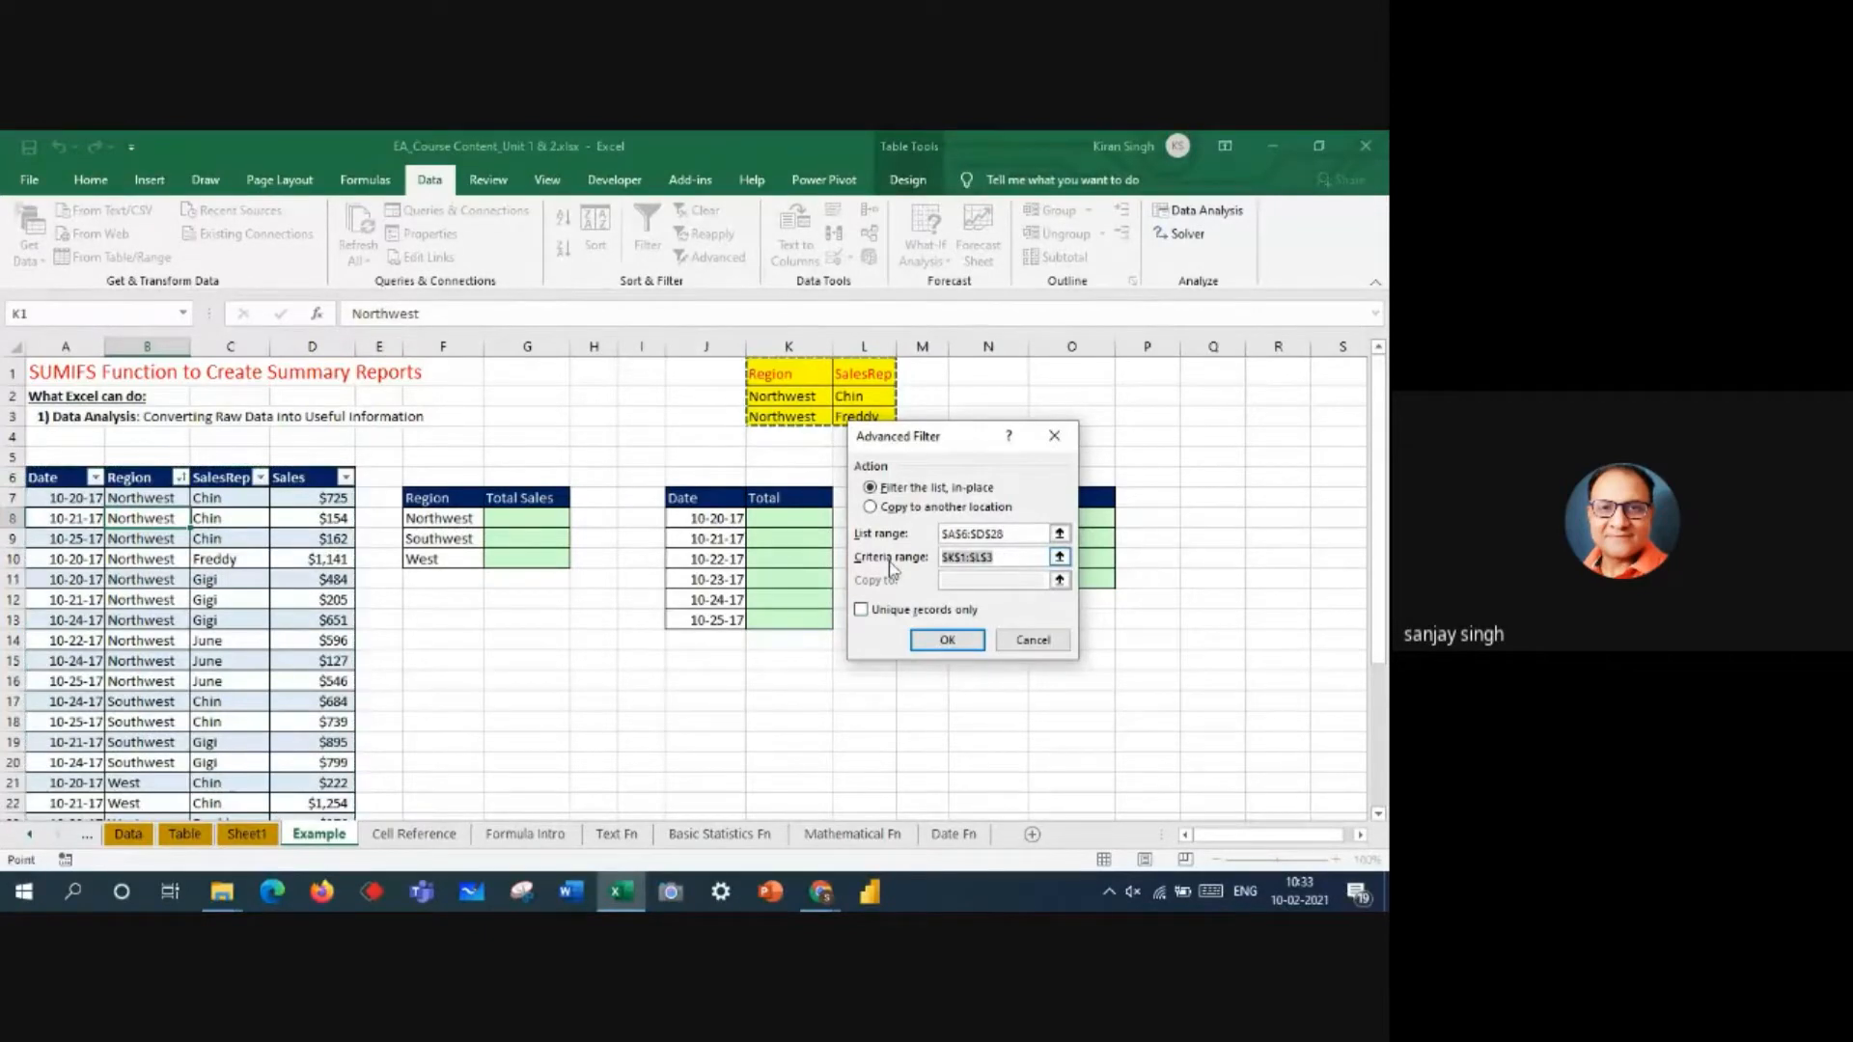
key("BackSpace")
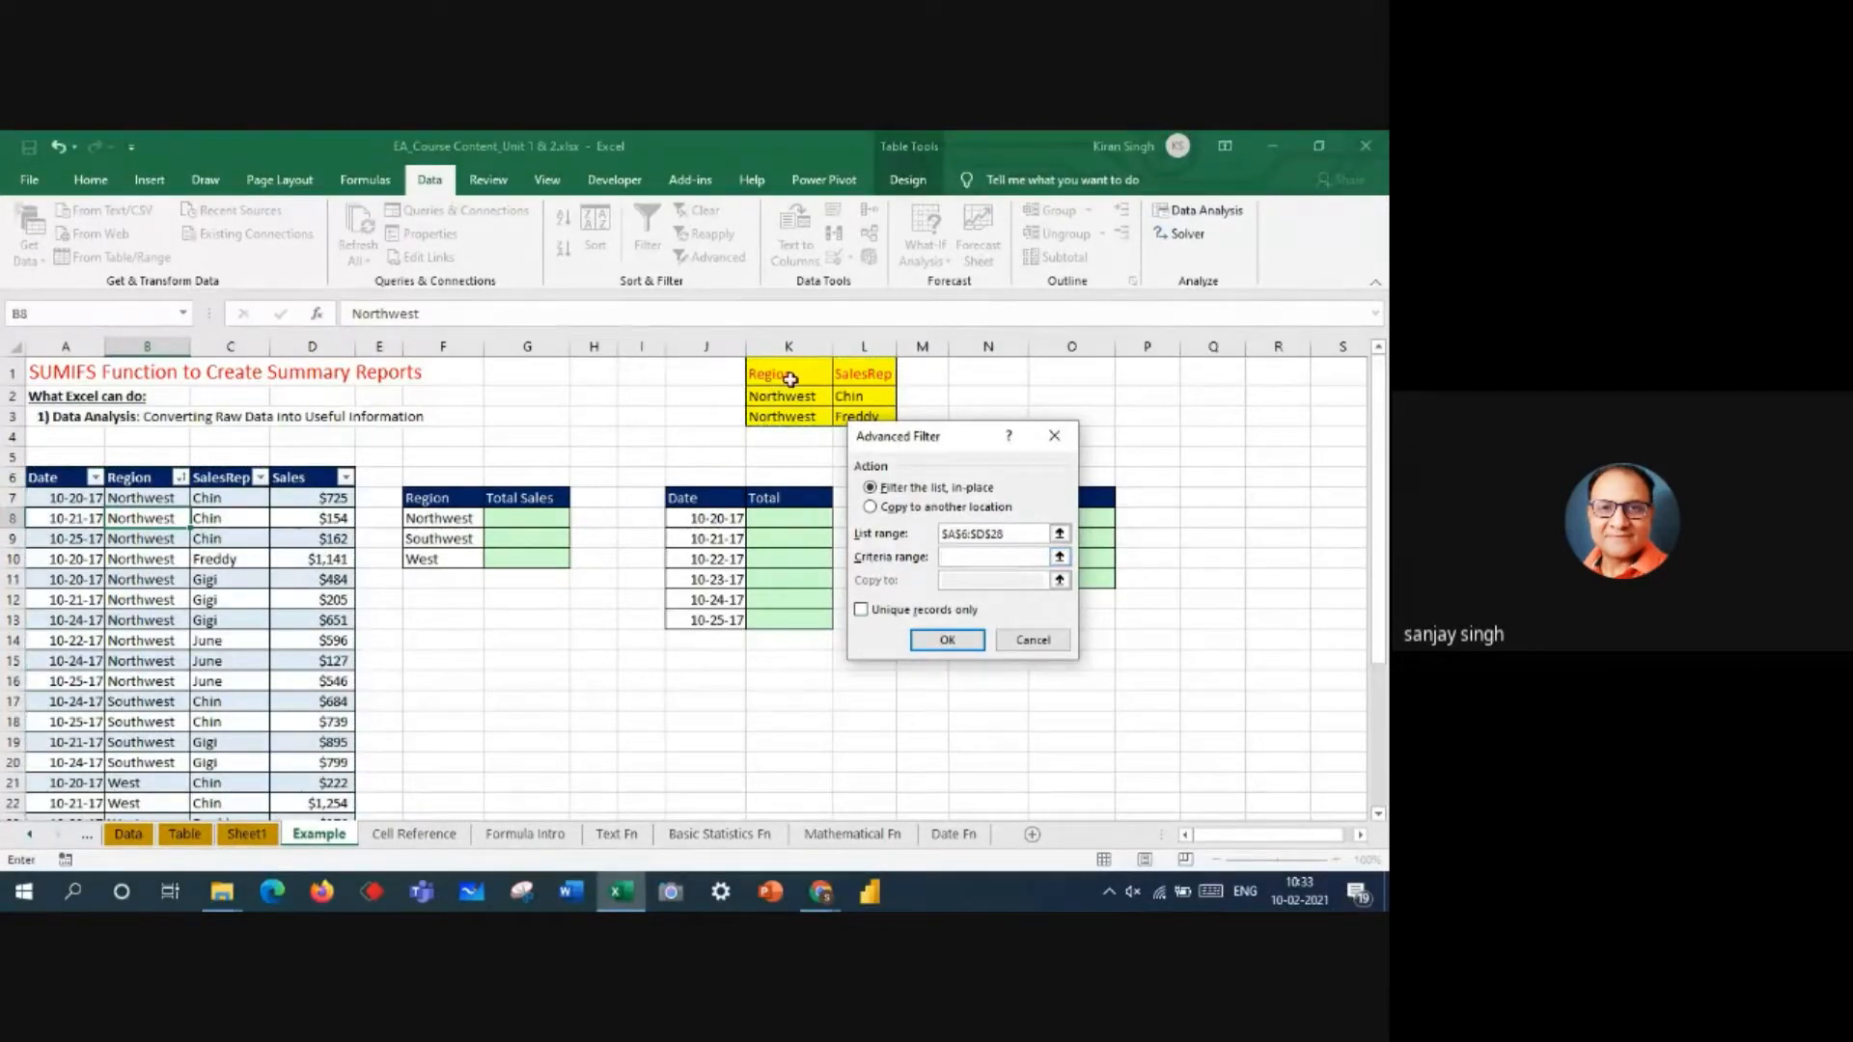
left_click_drag(789, 376, 850, 416)
left_click(871, 507)
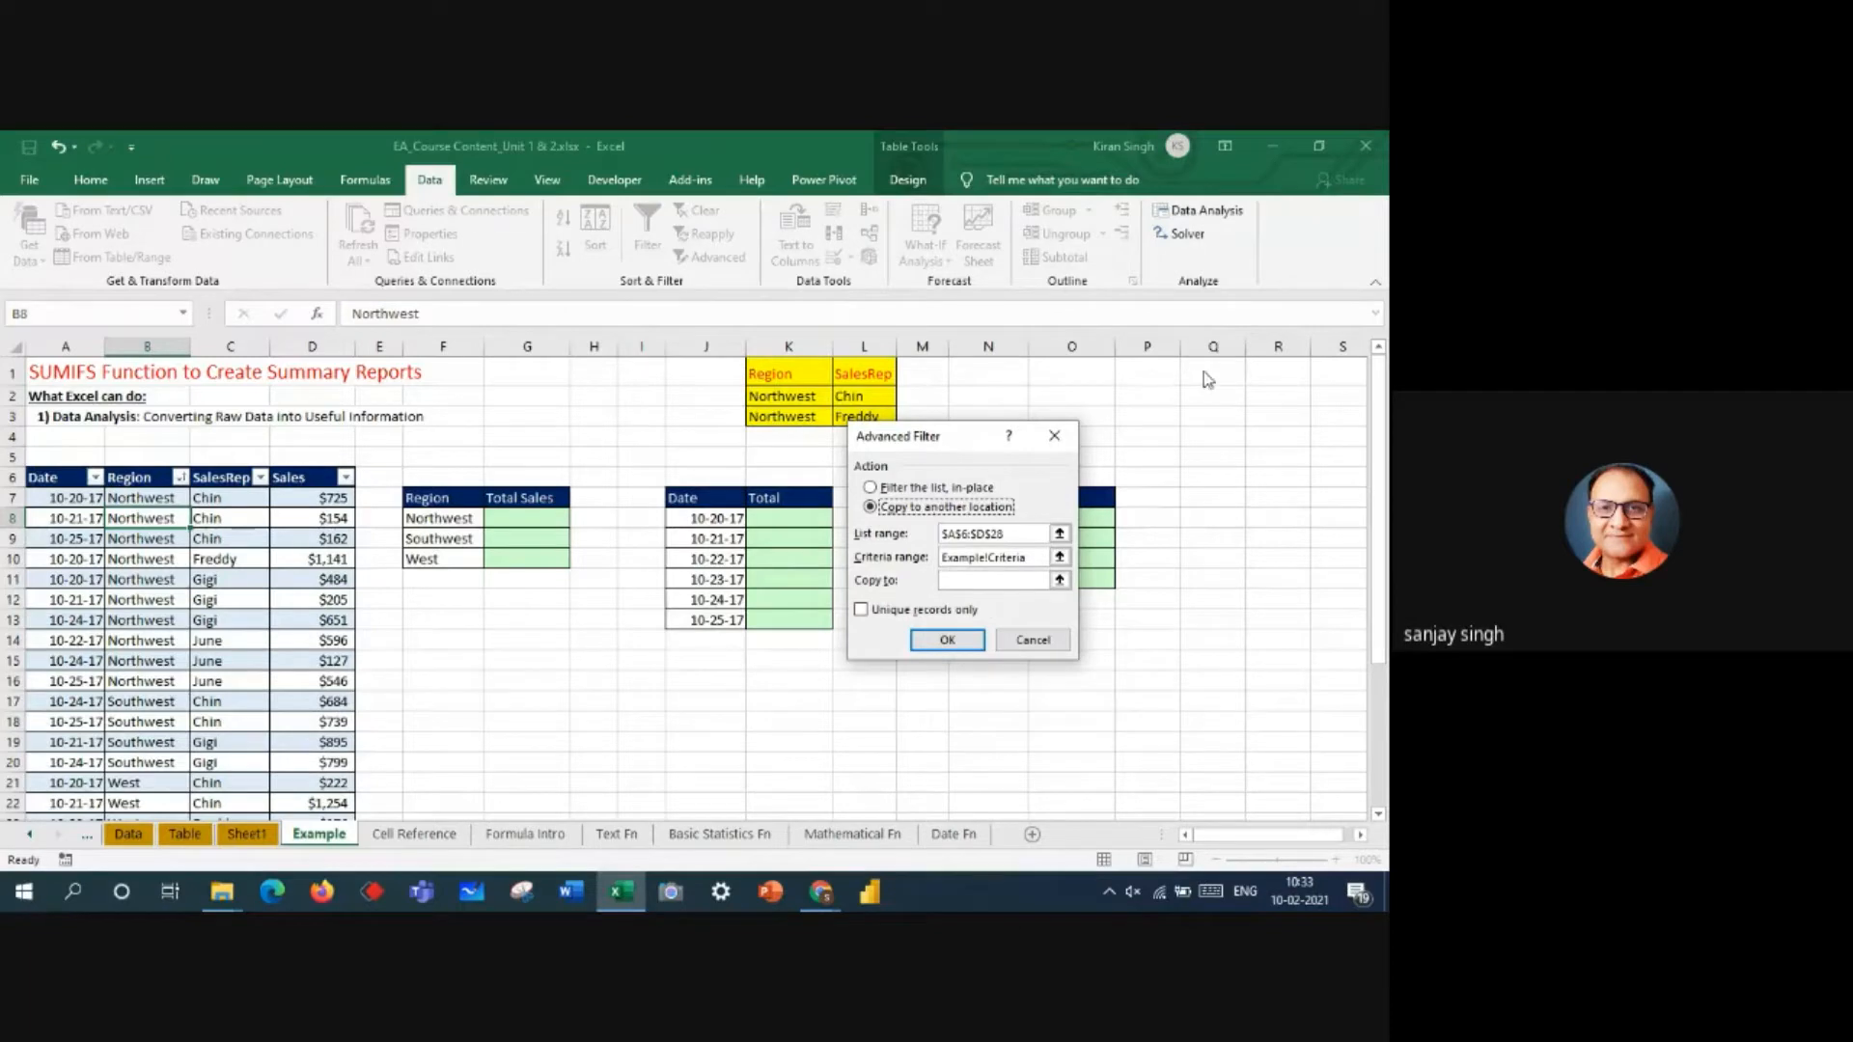
left_click(982, 580)
left_click(1205, 375)
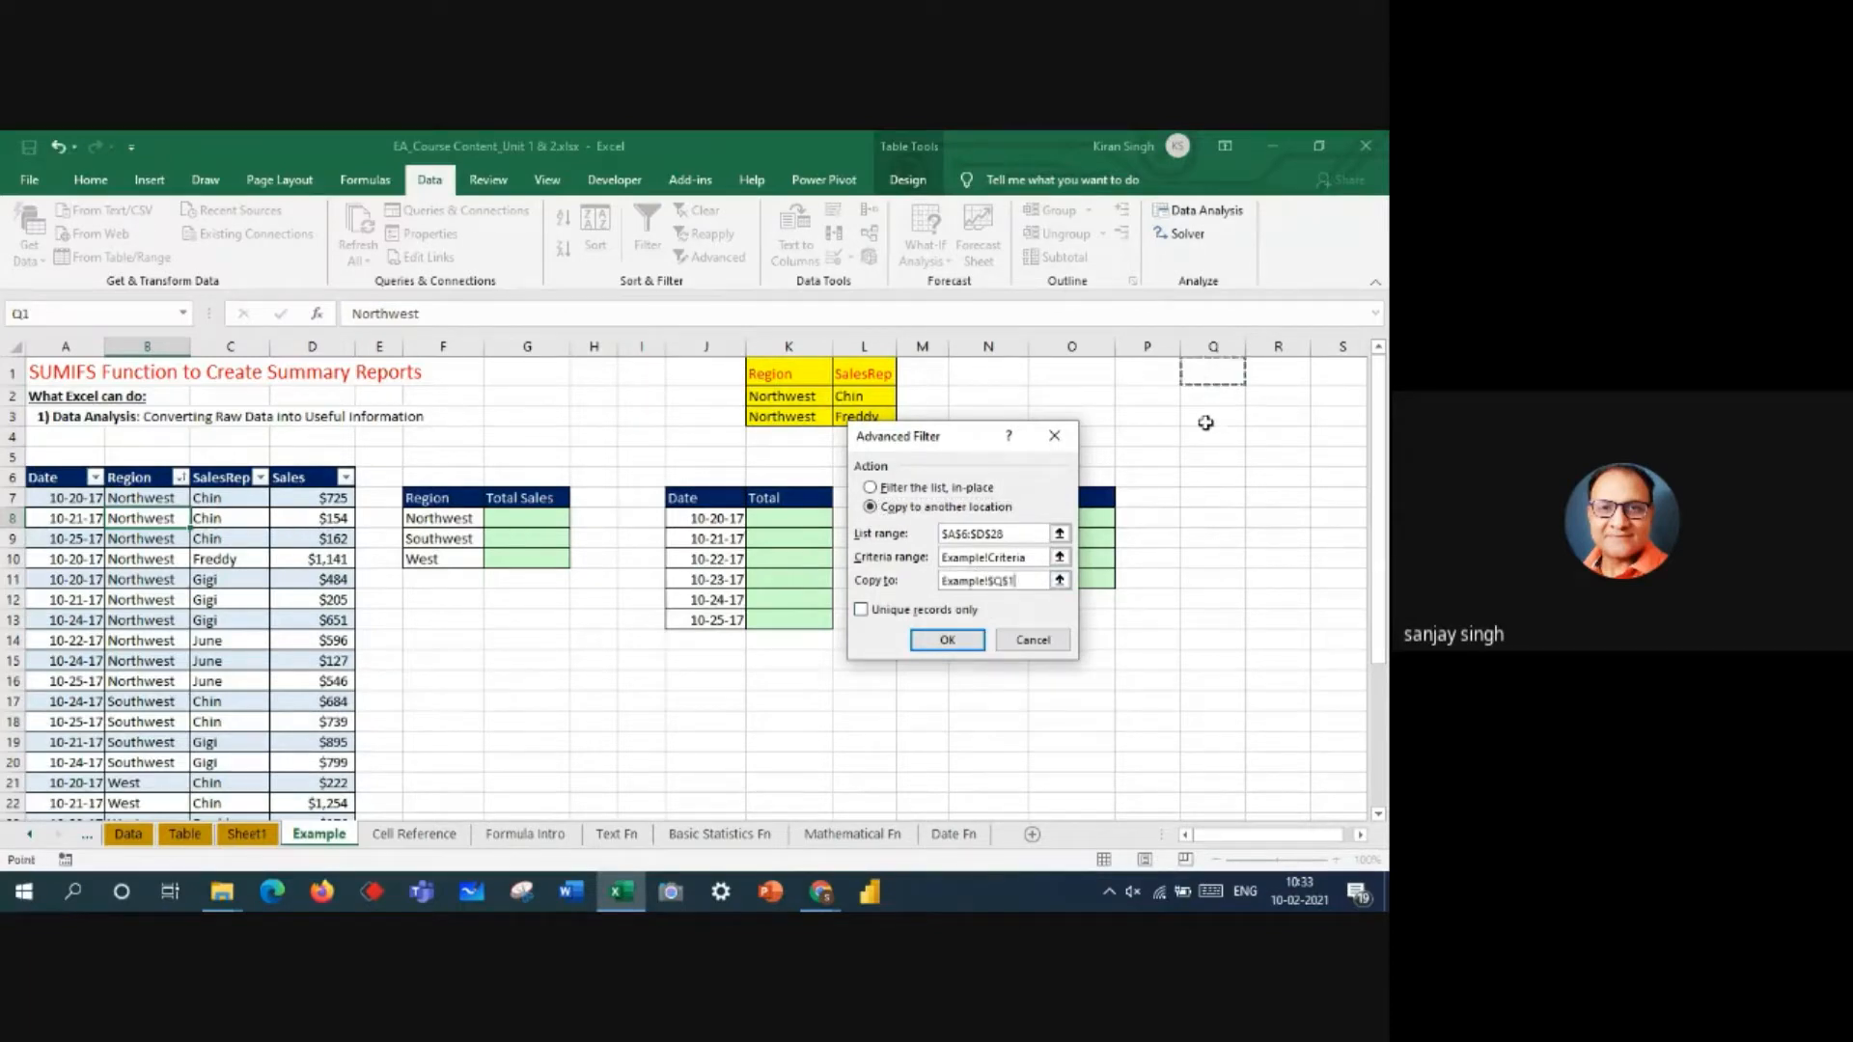
left_click(966, 643)
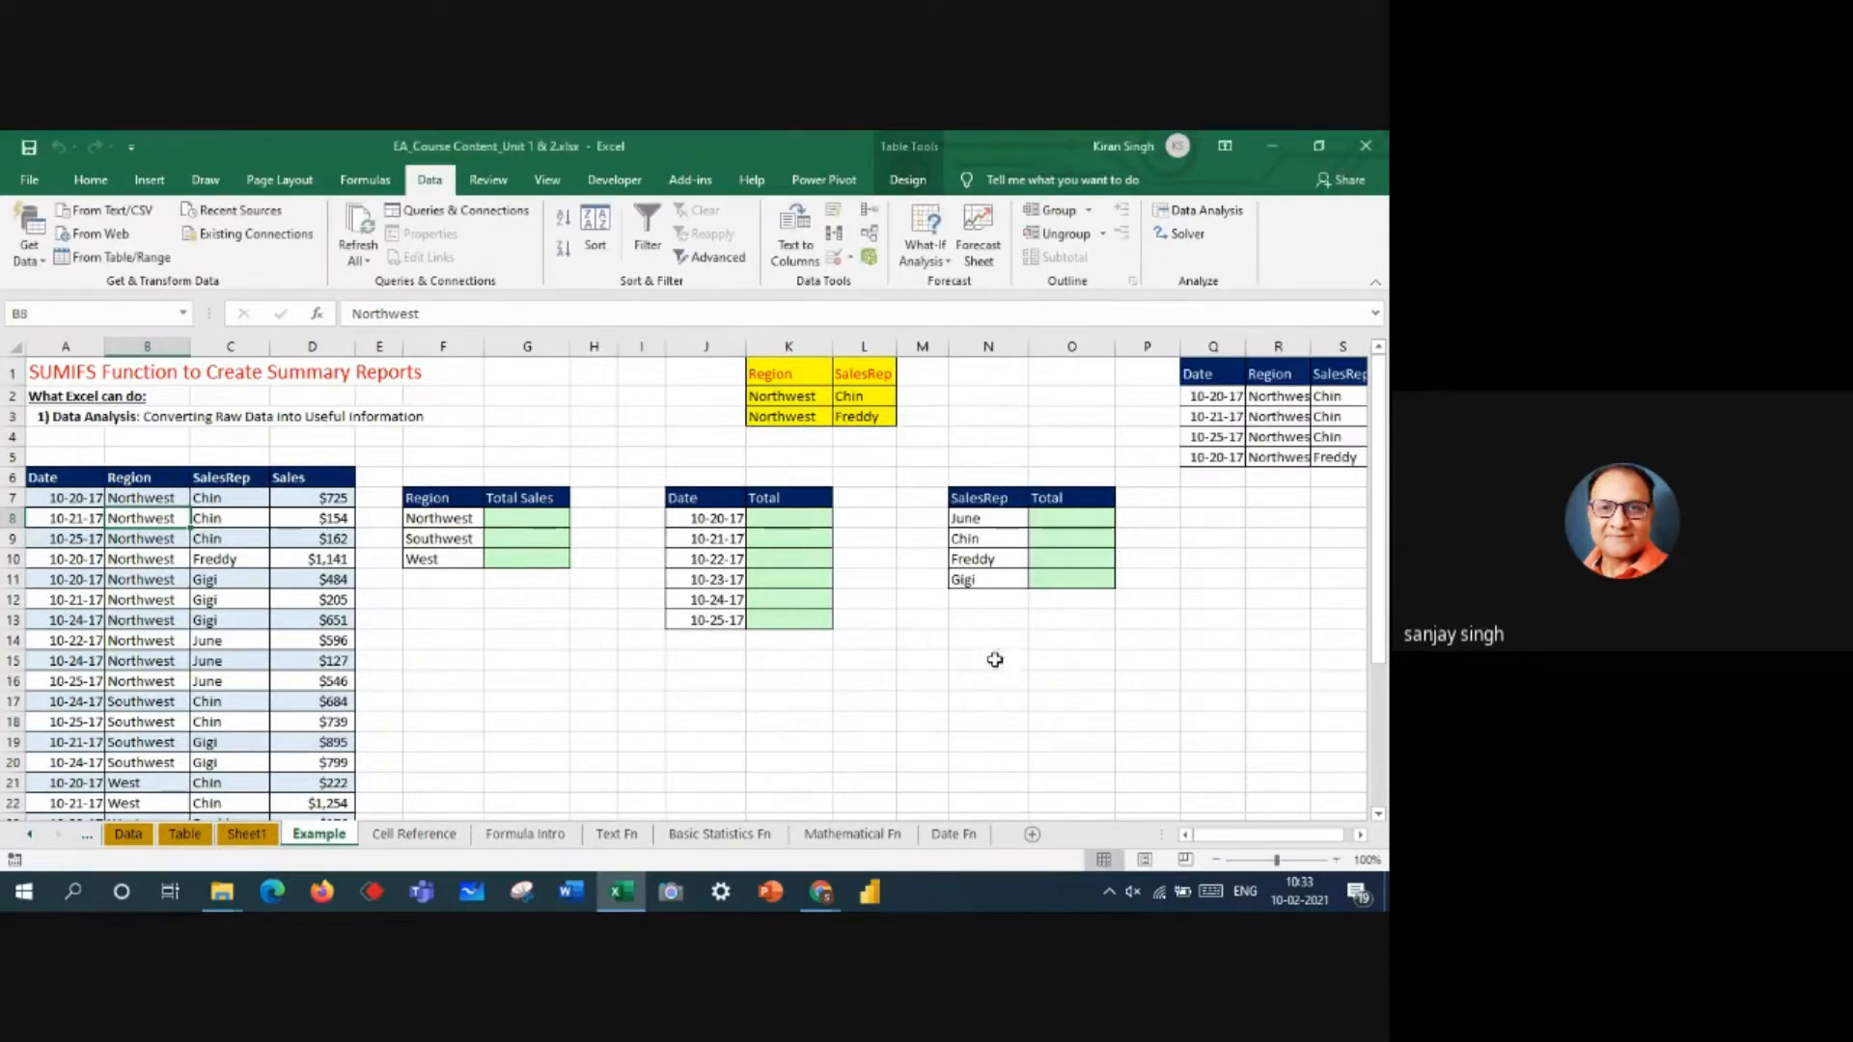
- Review the extracted records in Q1:T5 and delete columns Q to T
left_click_drag(1220, 847, 1230, 848)
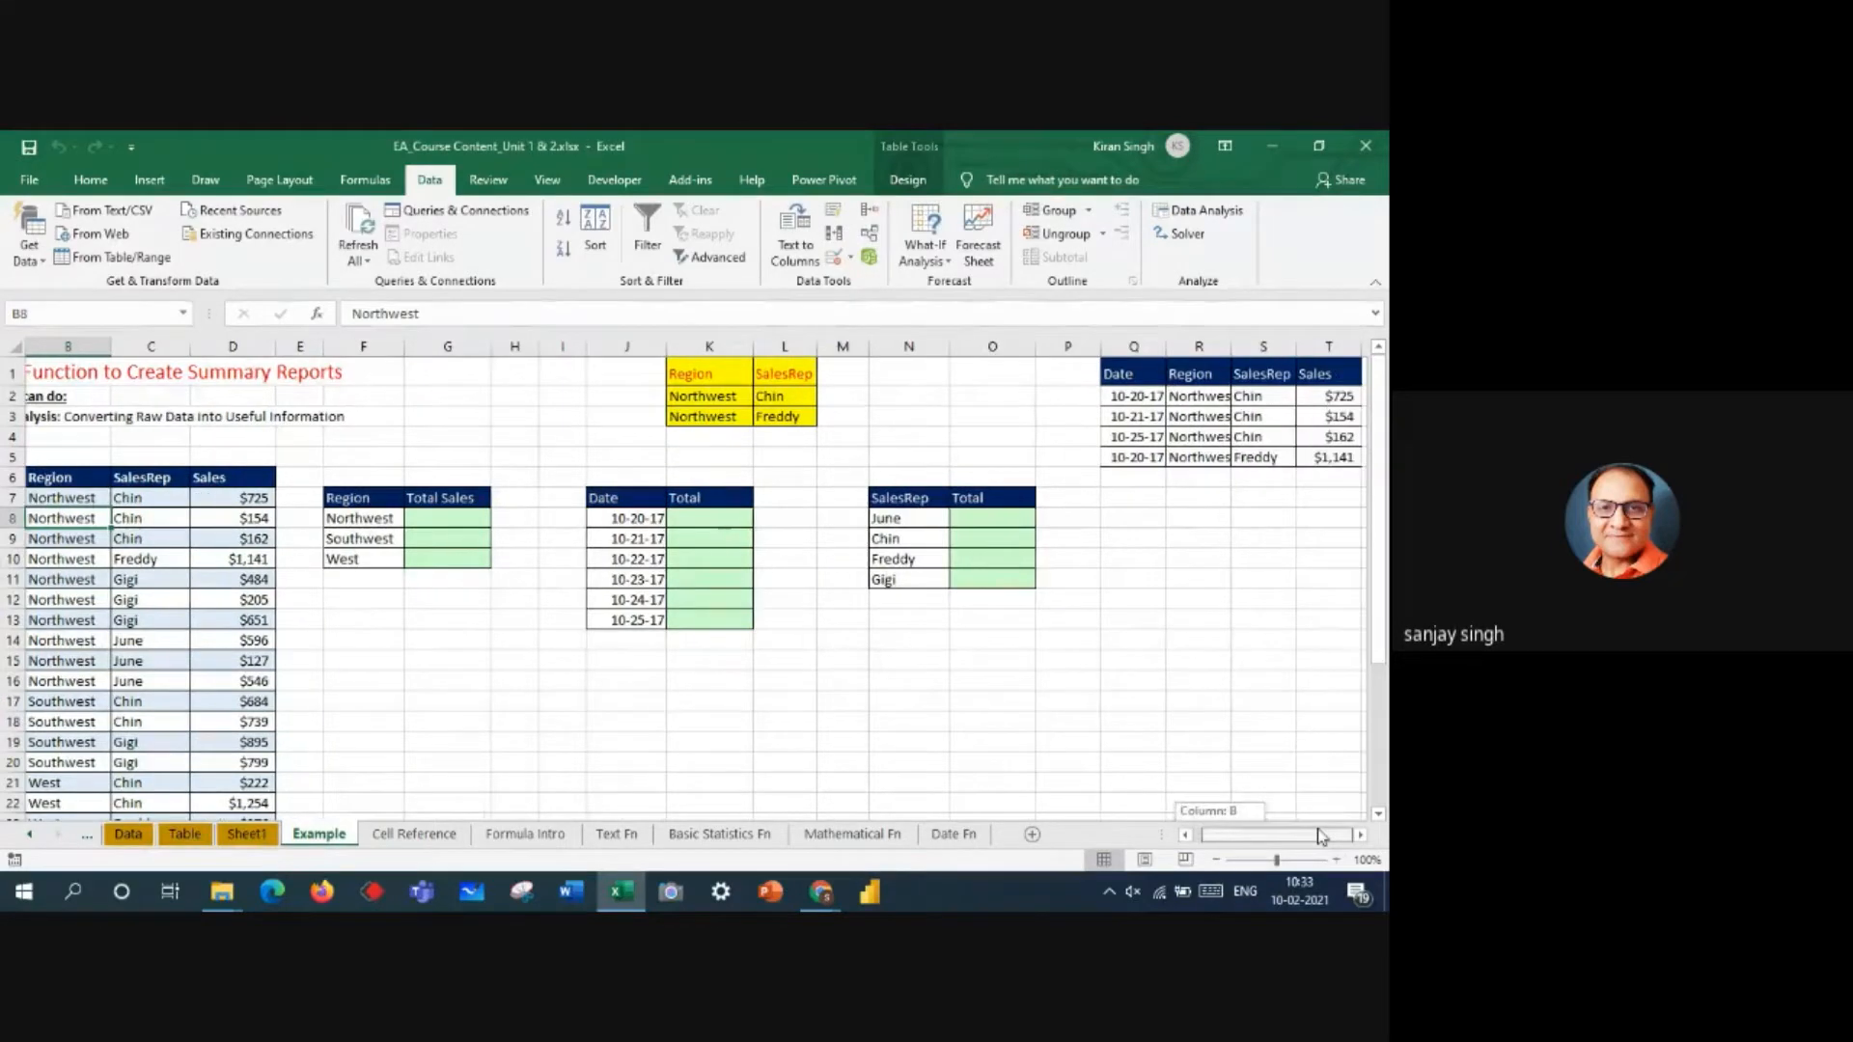
left_click_drag(1132, 374, 1343, 449)
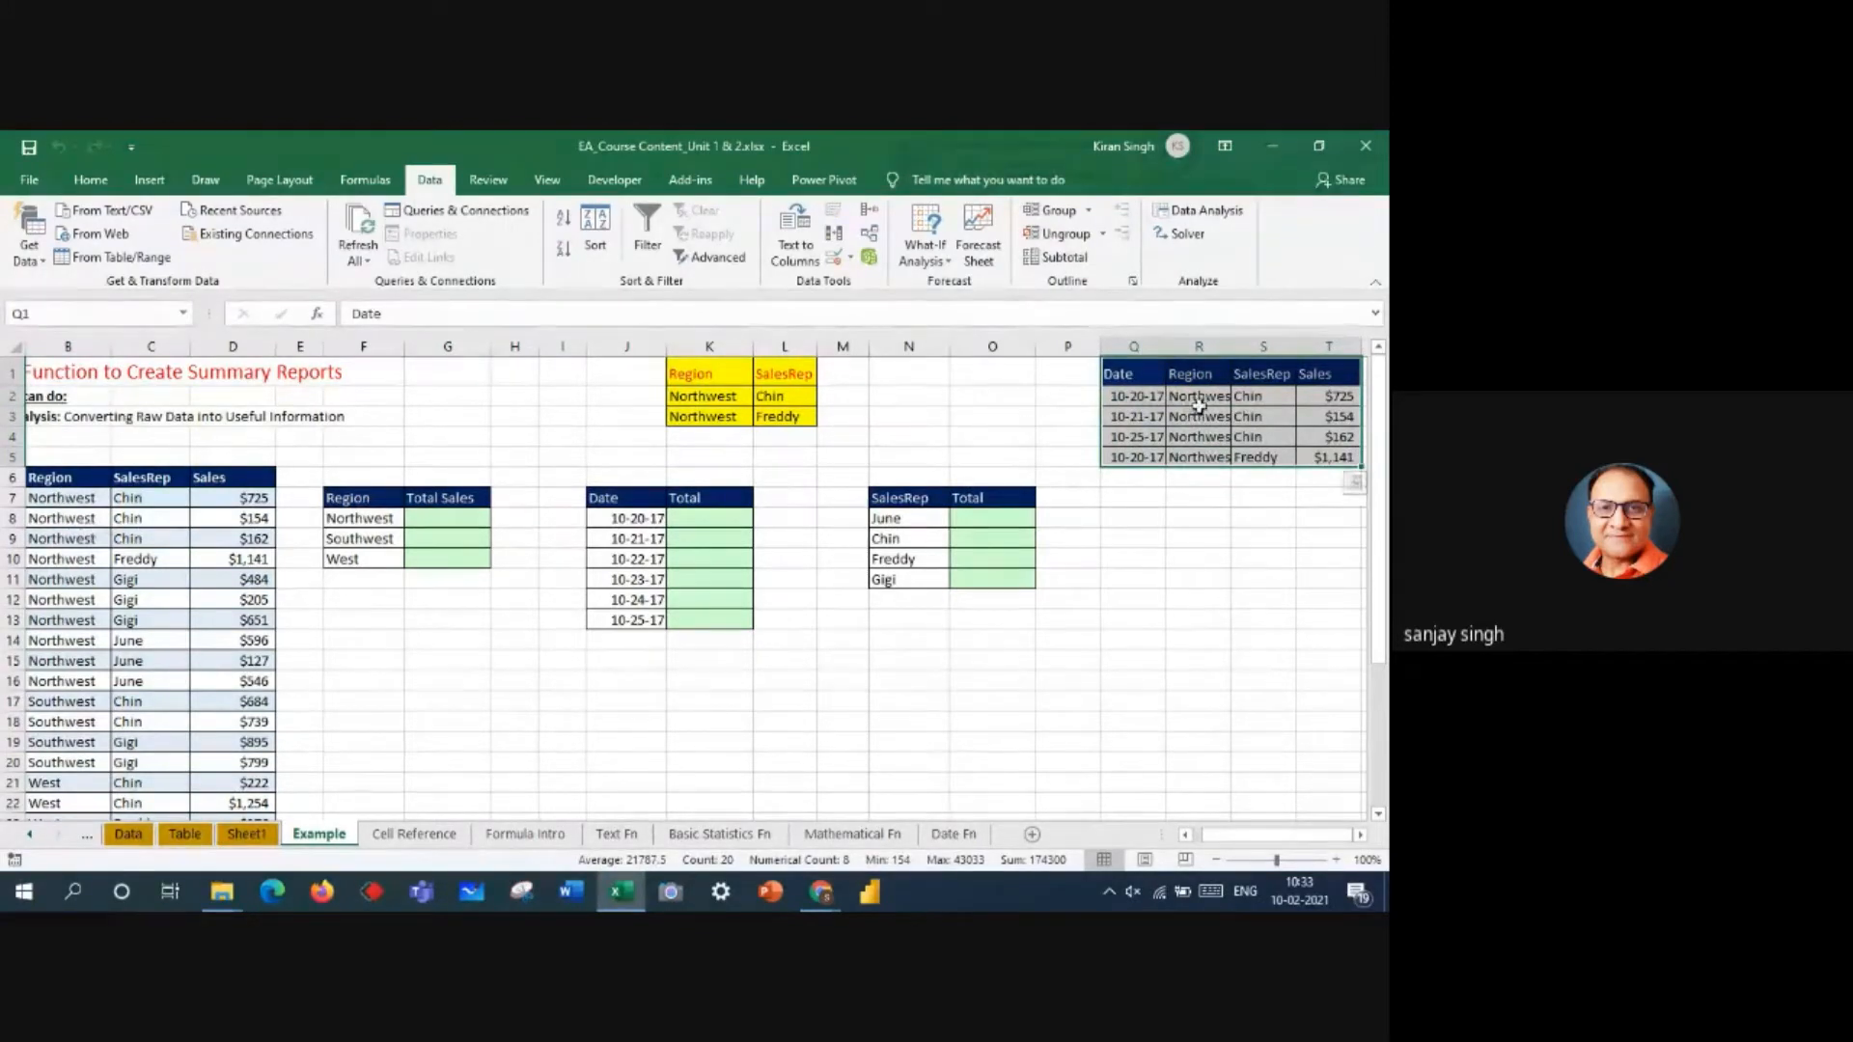
left_click_drag(1268, 836, 1167, 849)
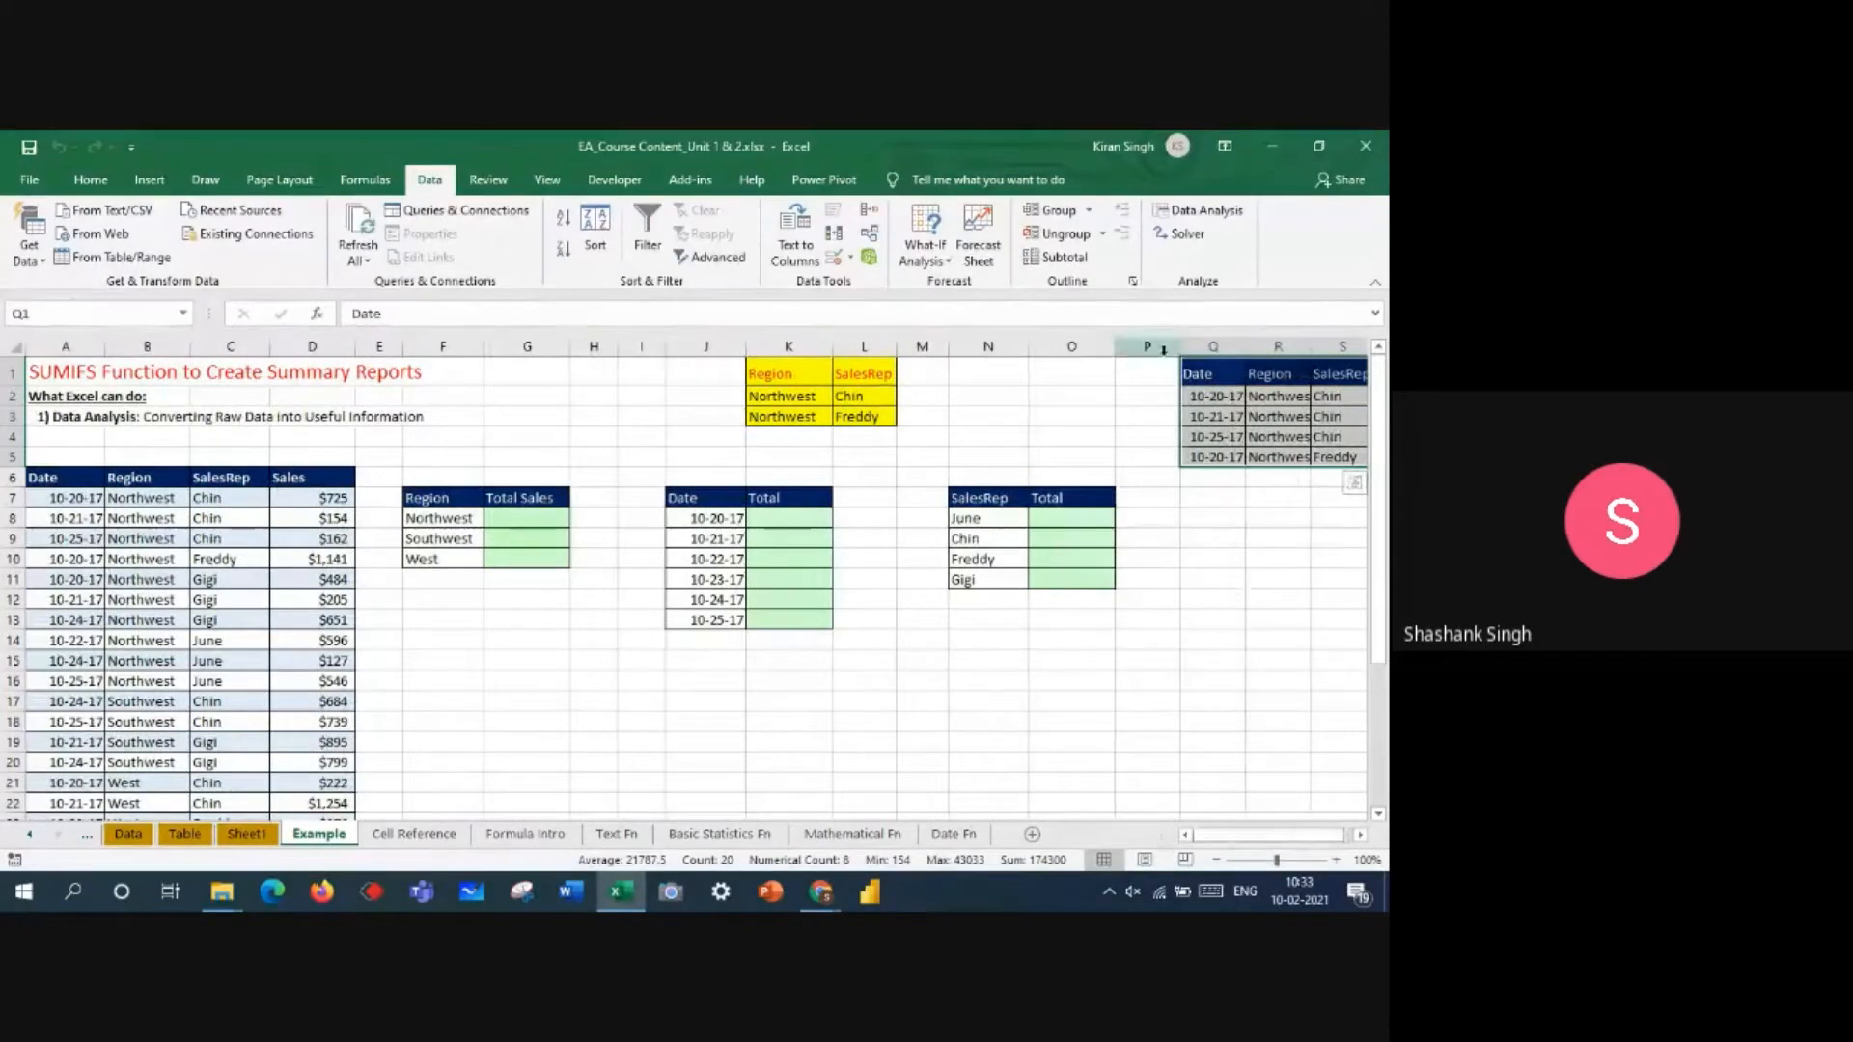
left_click_drag(1179, 349, 1224, 414)
right_click(1165, 521)
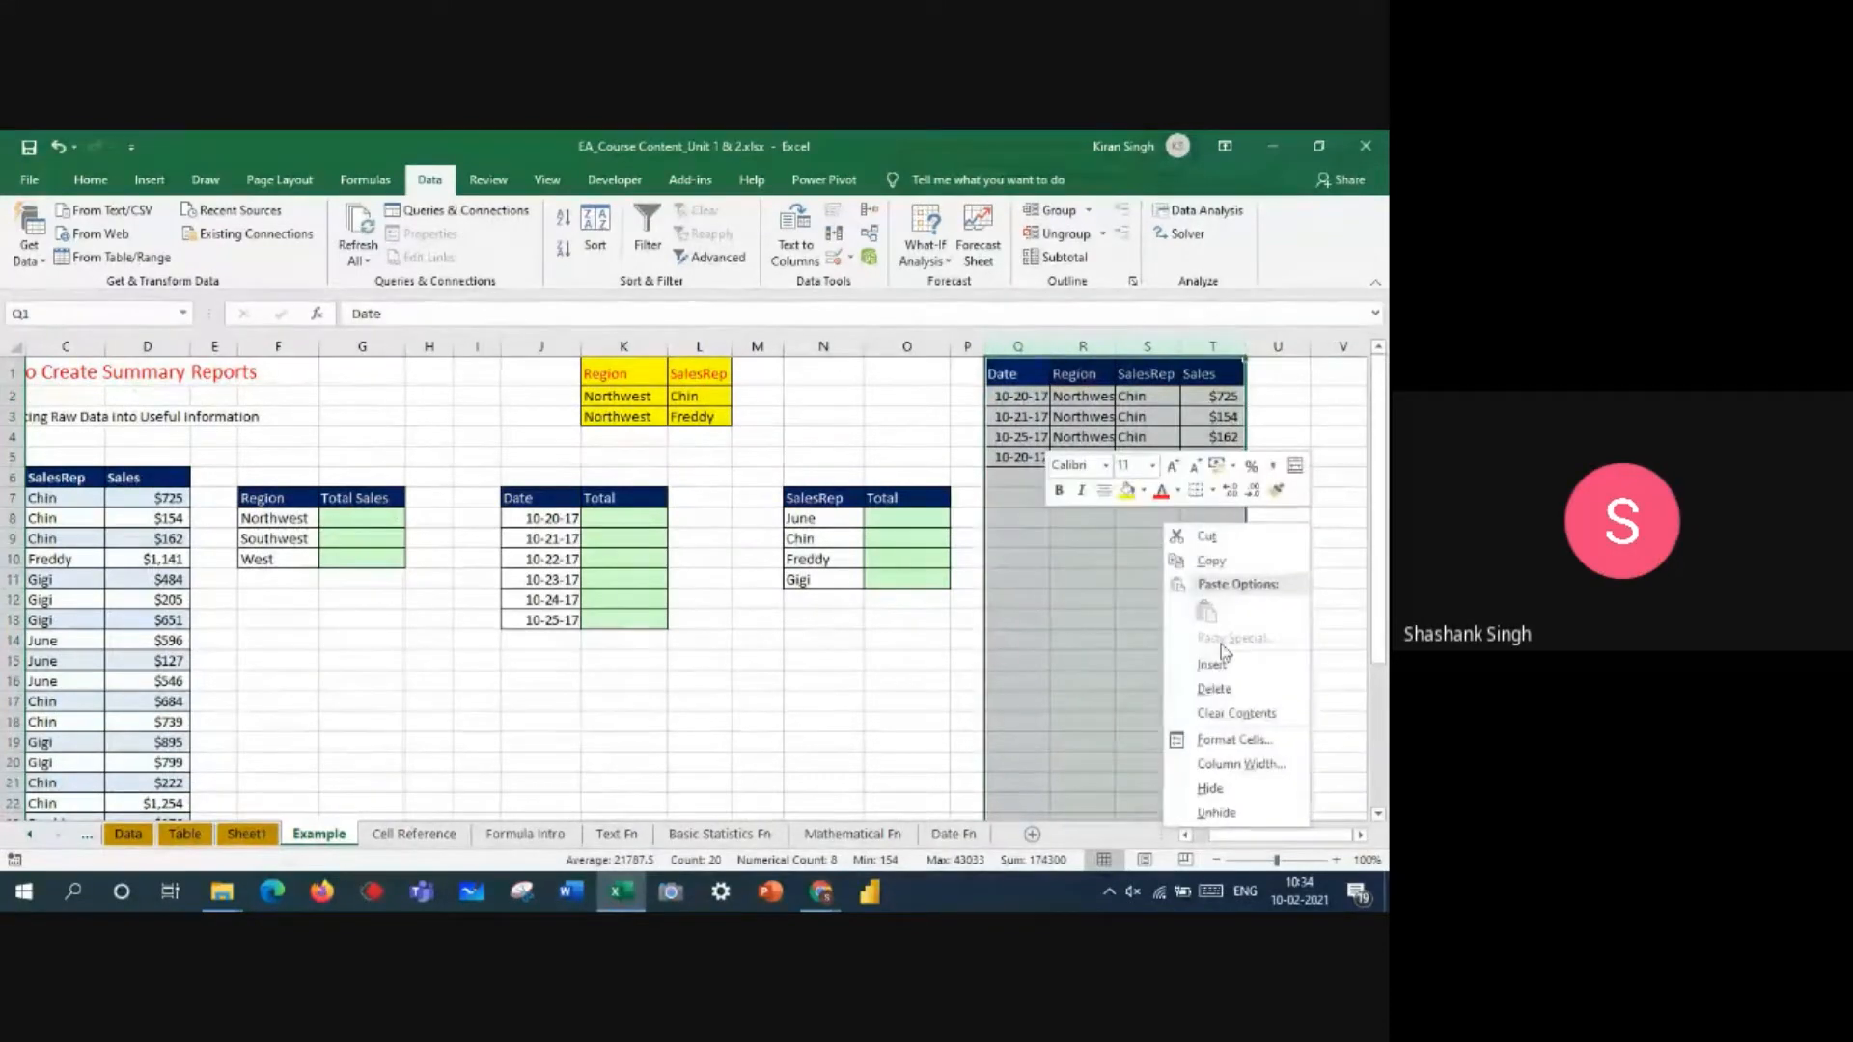
left_click(1214, 689)
left_click_drag(1243, 838, 1184, 837)
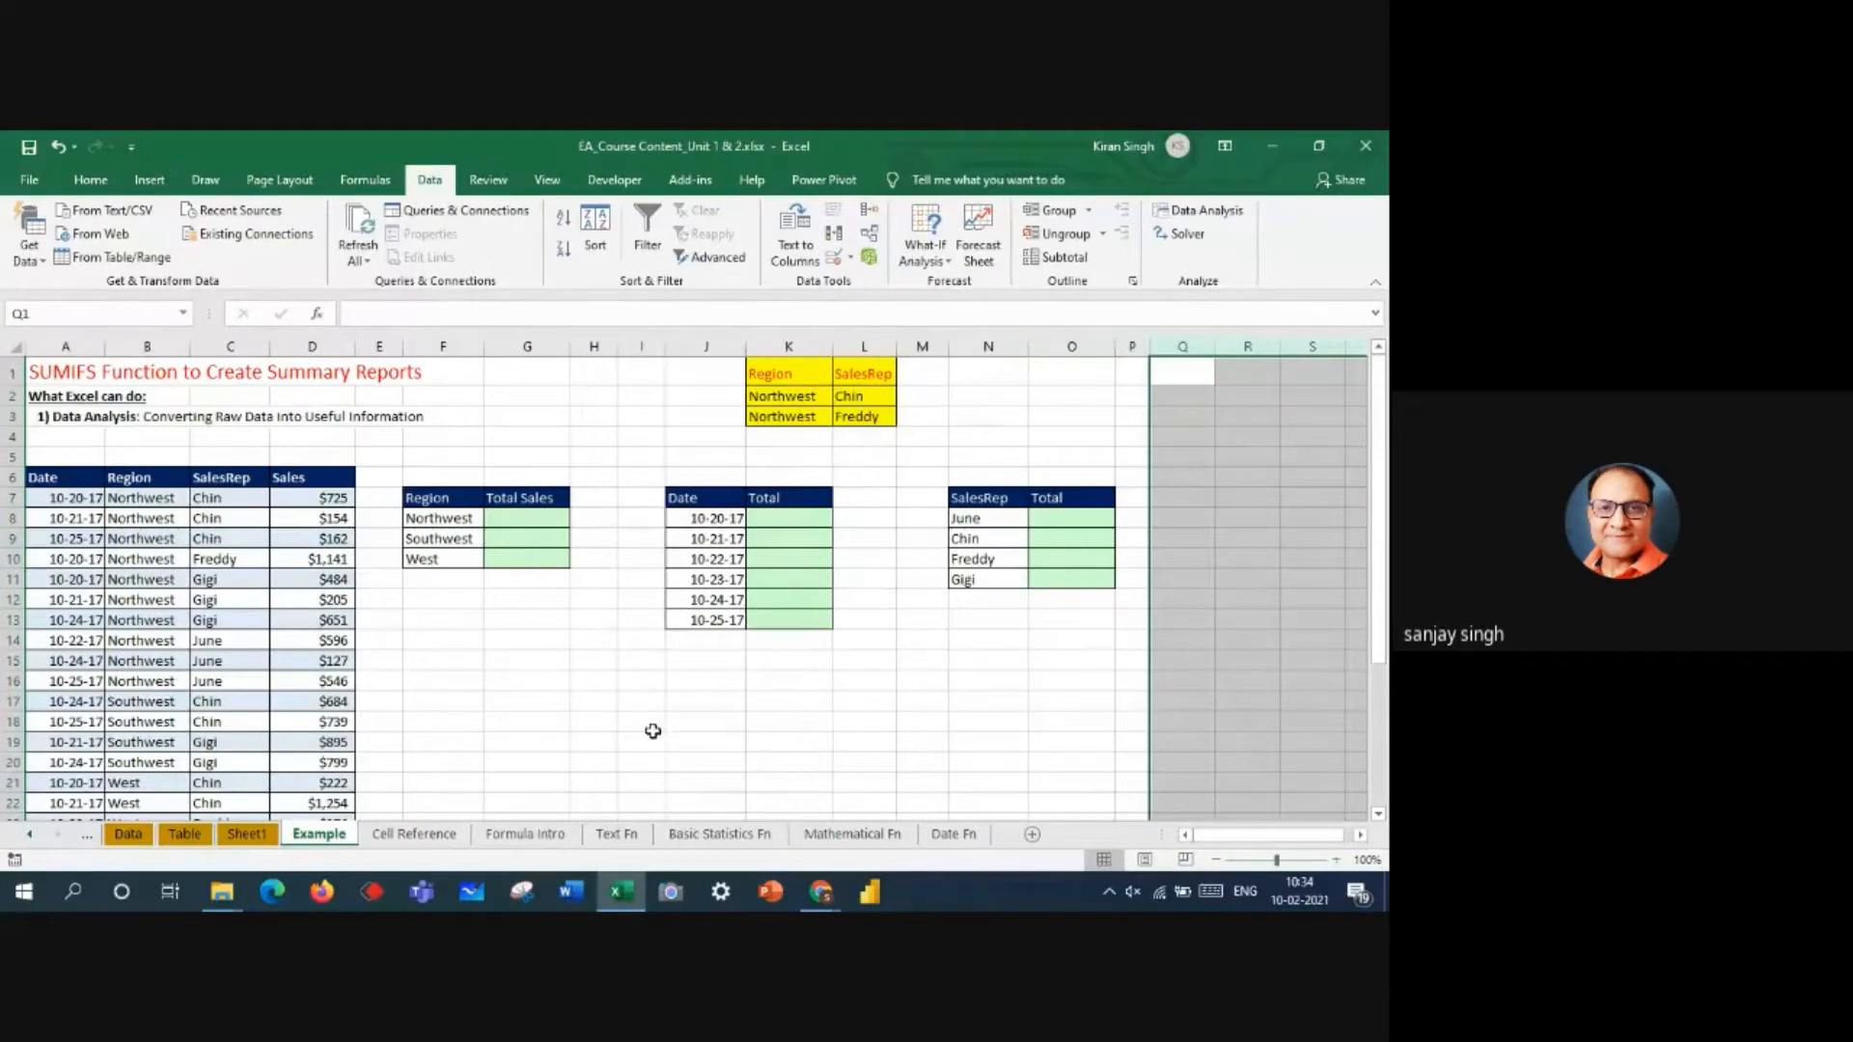
- Select a cell in the Region column of the sales table
left_click(145, 518)
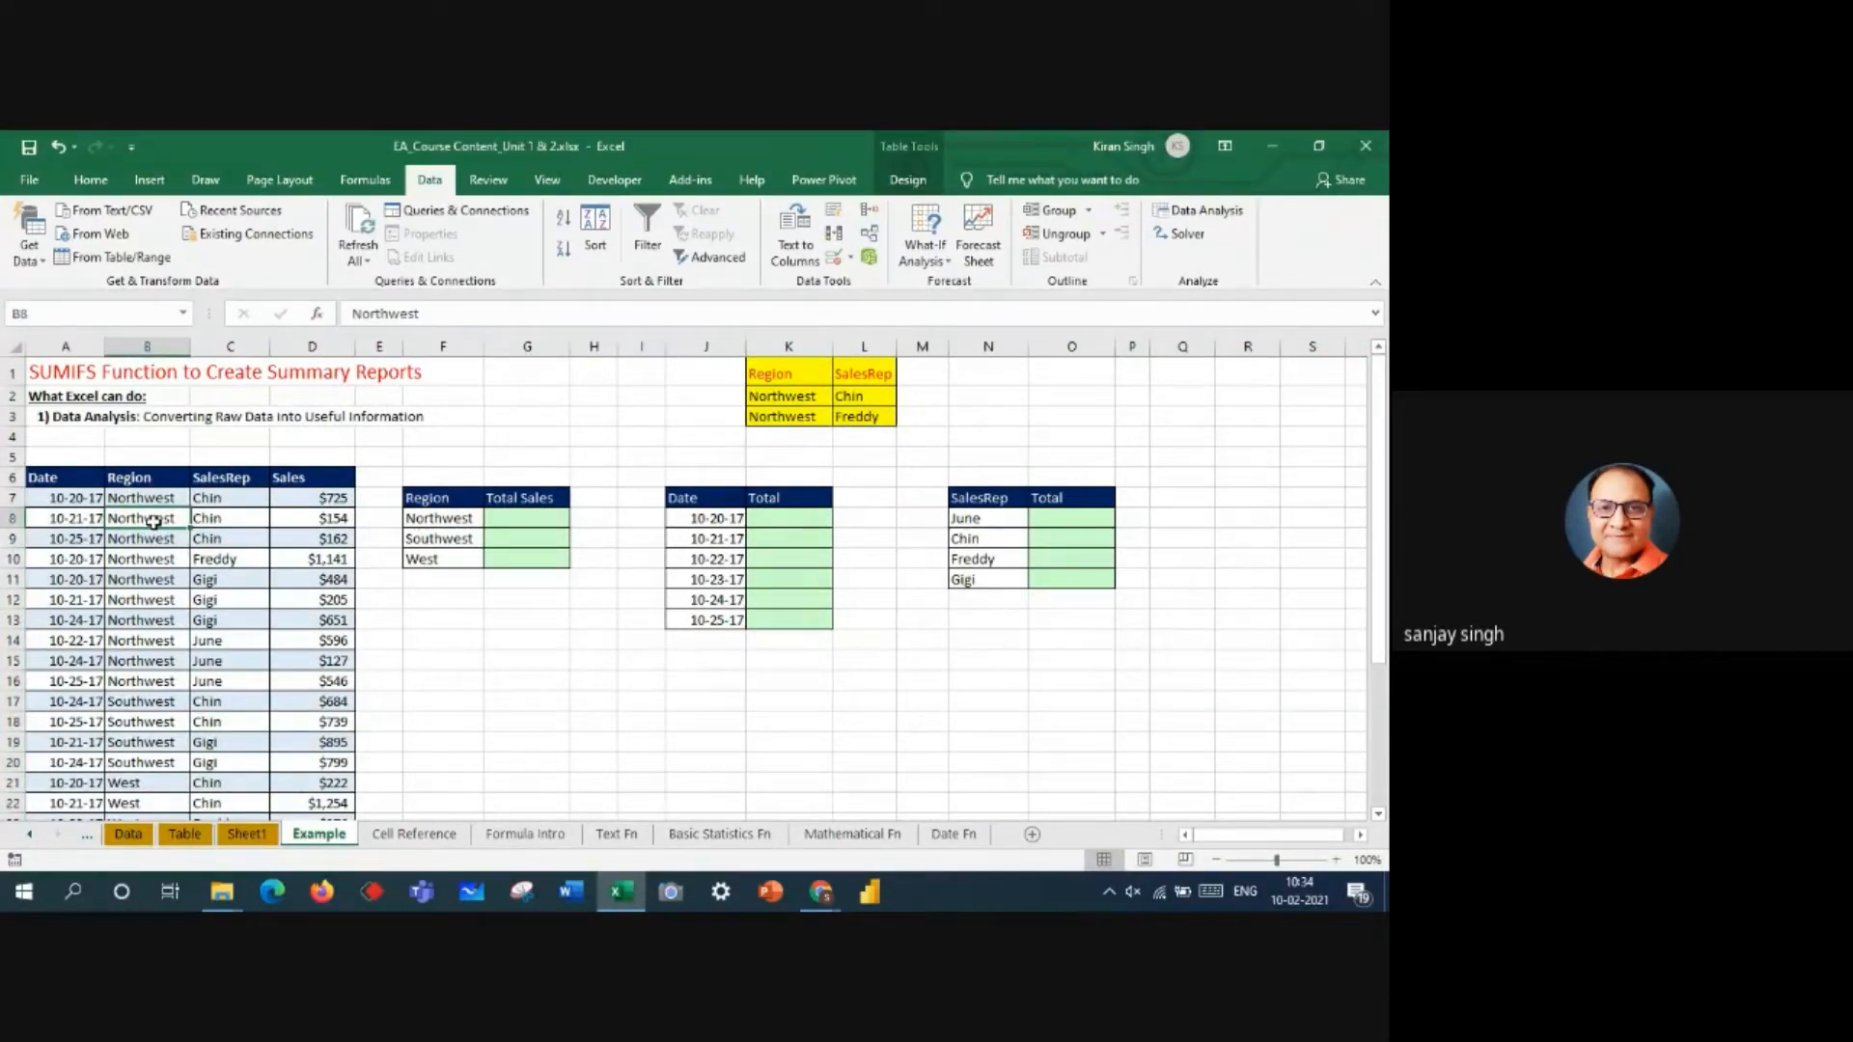
left_click(280, 180)
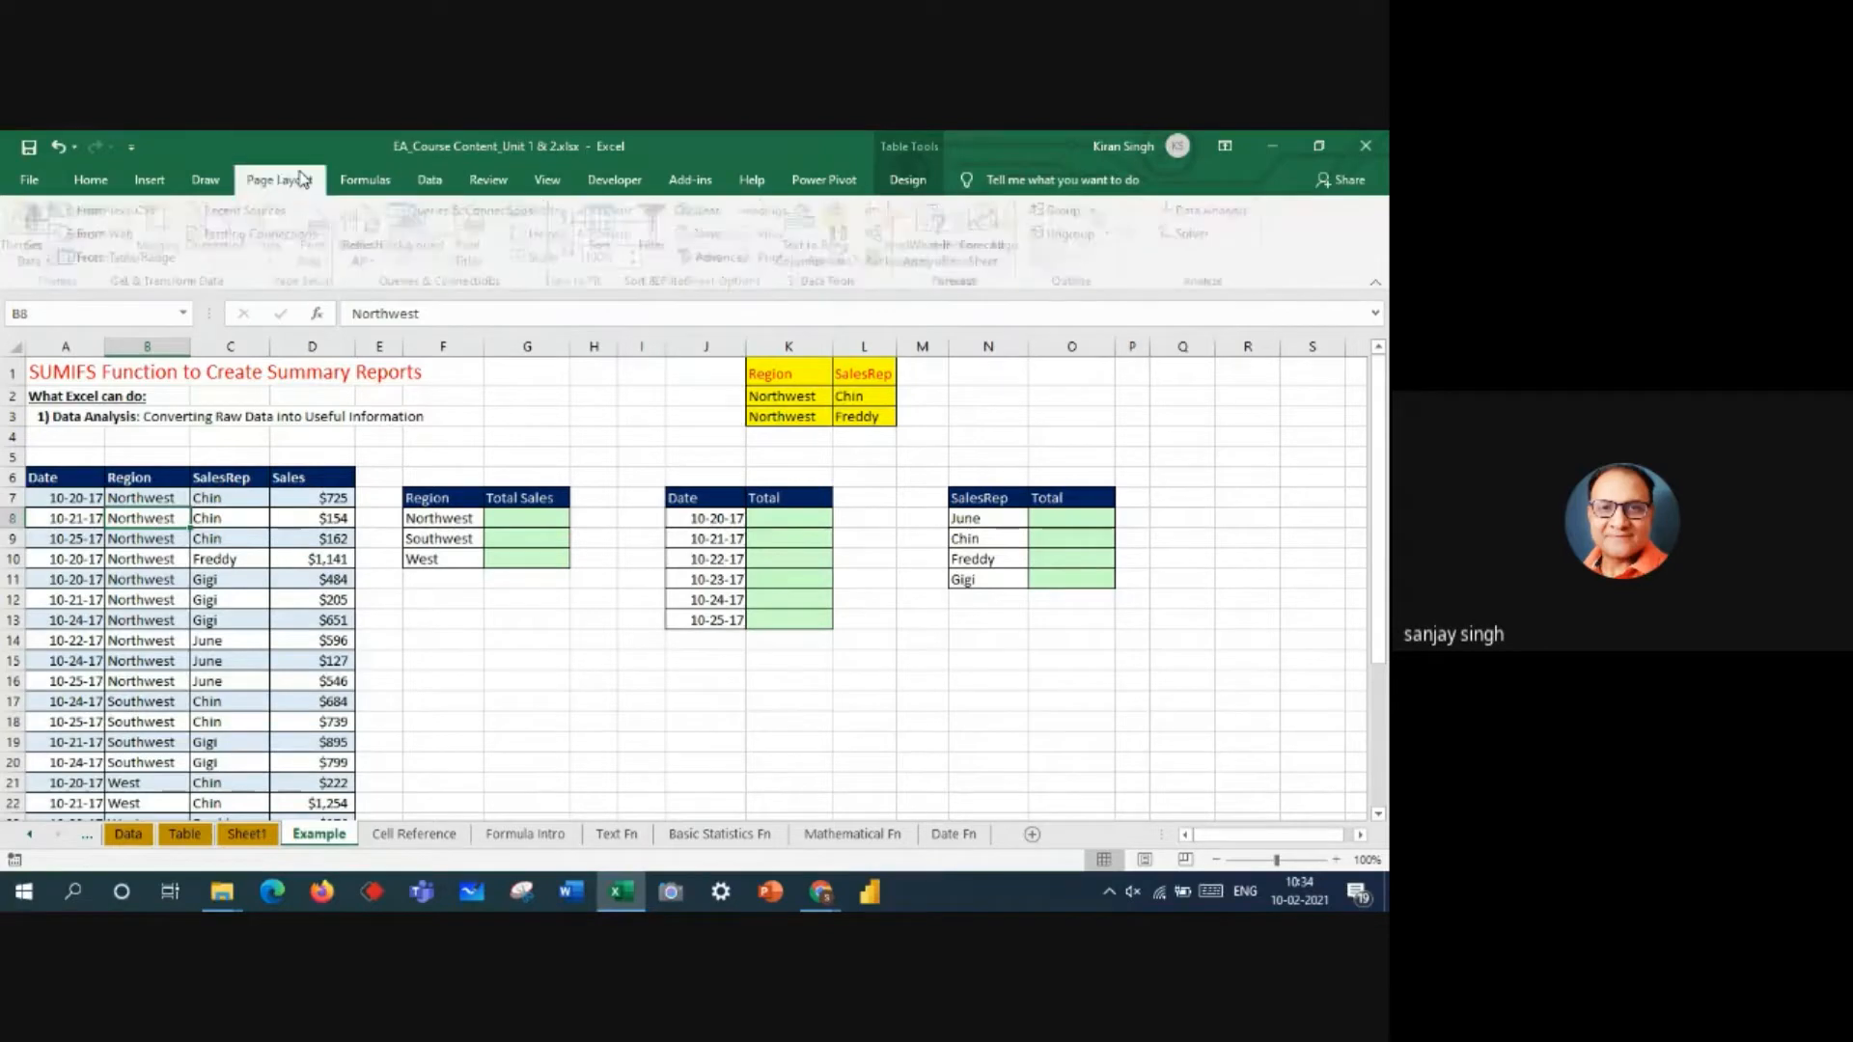
left_click(350, 181)
left_click(429, 180)
left_click(489, 179)
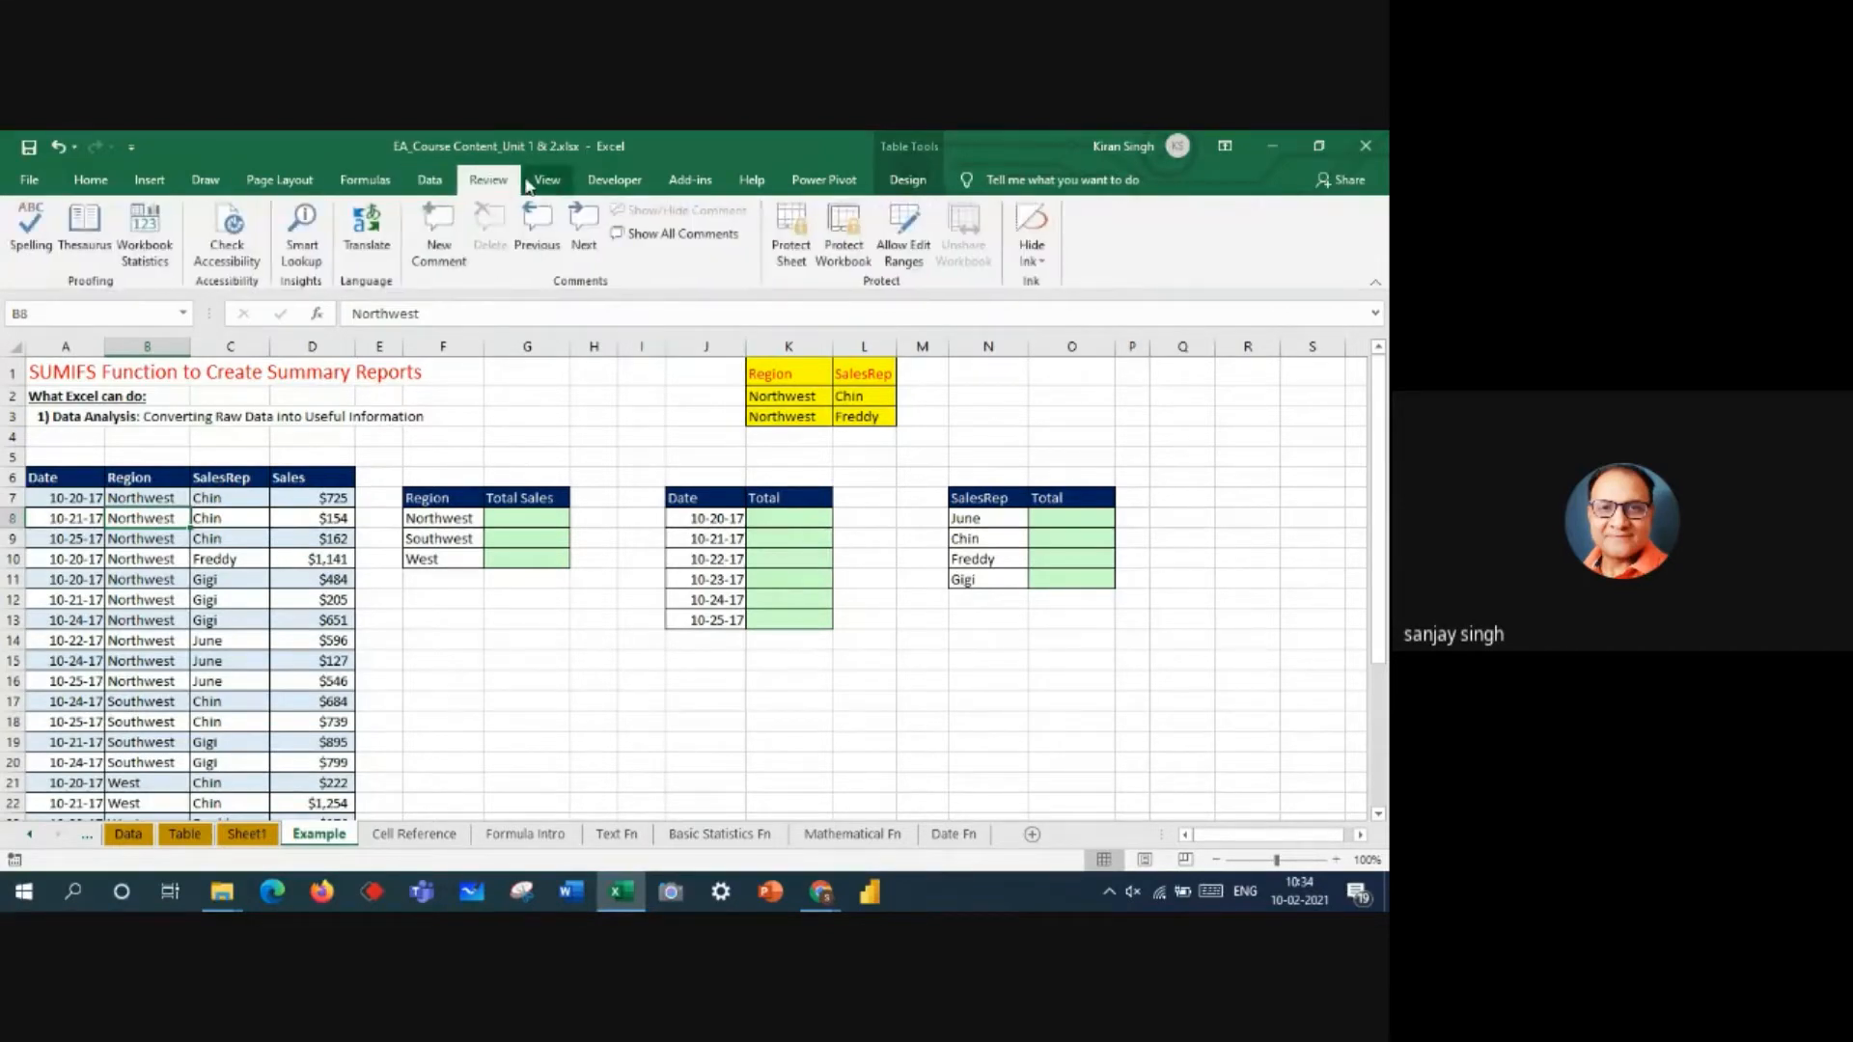
left_click(564, 183)
left_click(614, 180)
left_click(690, 181)
- Open the Advanced Filter for the sales table and check its list range A6:D28 against the rows on the sheet
left_click(426, 181)
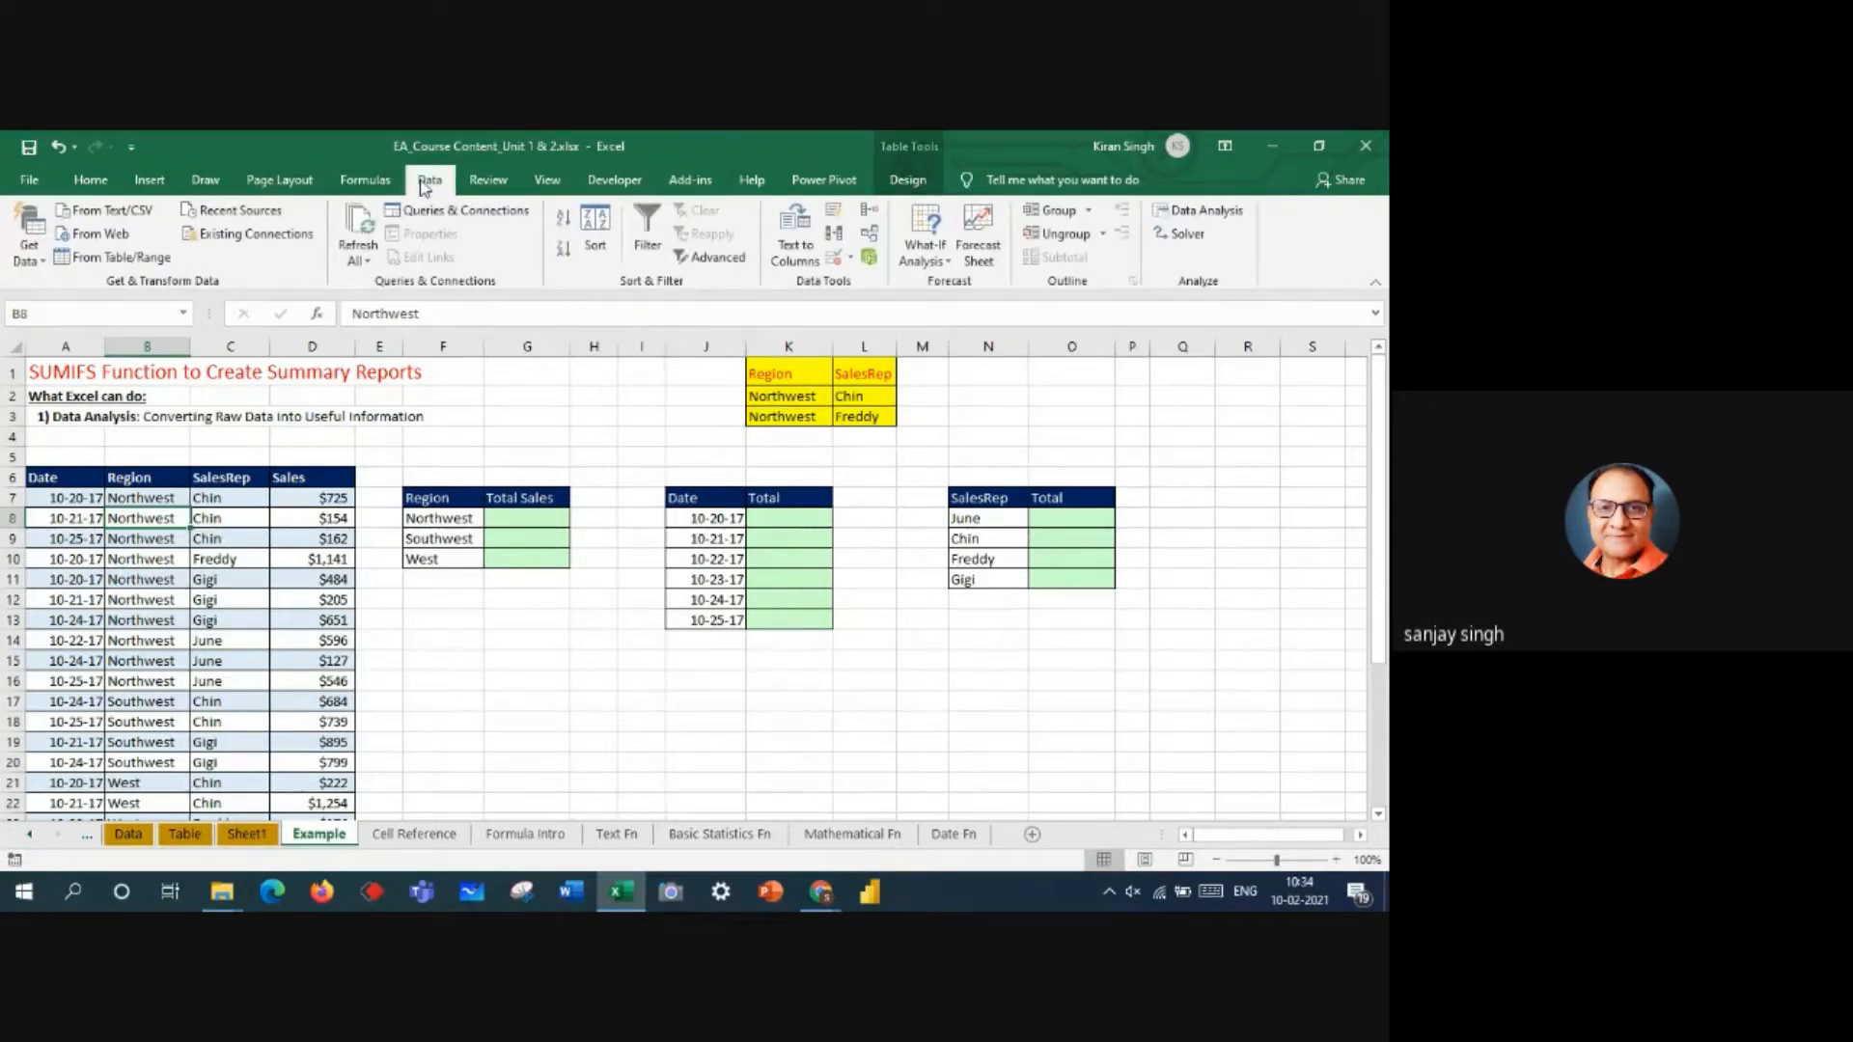
left_click(729, 262)
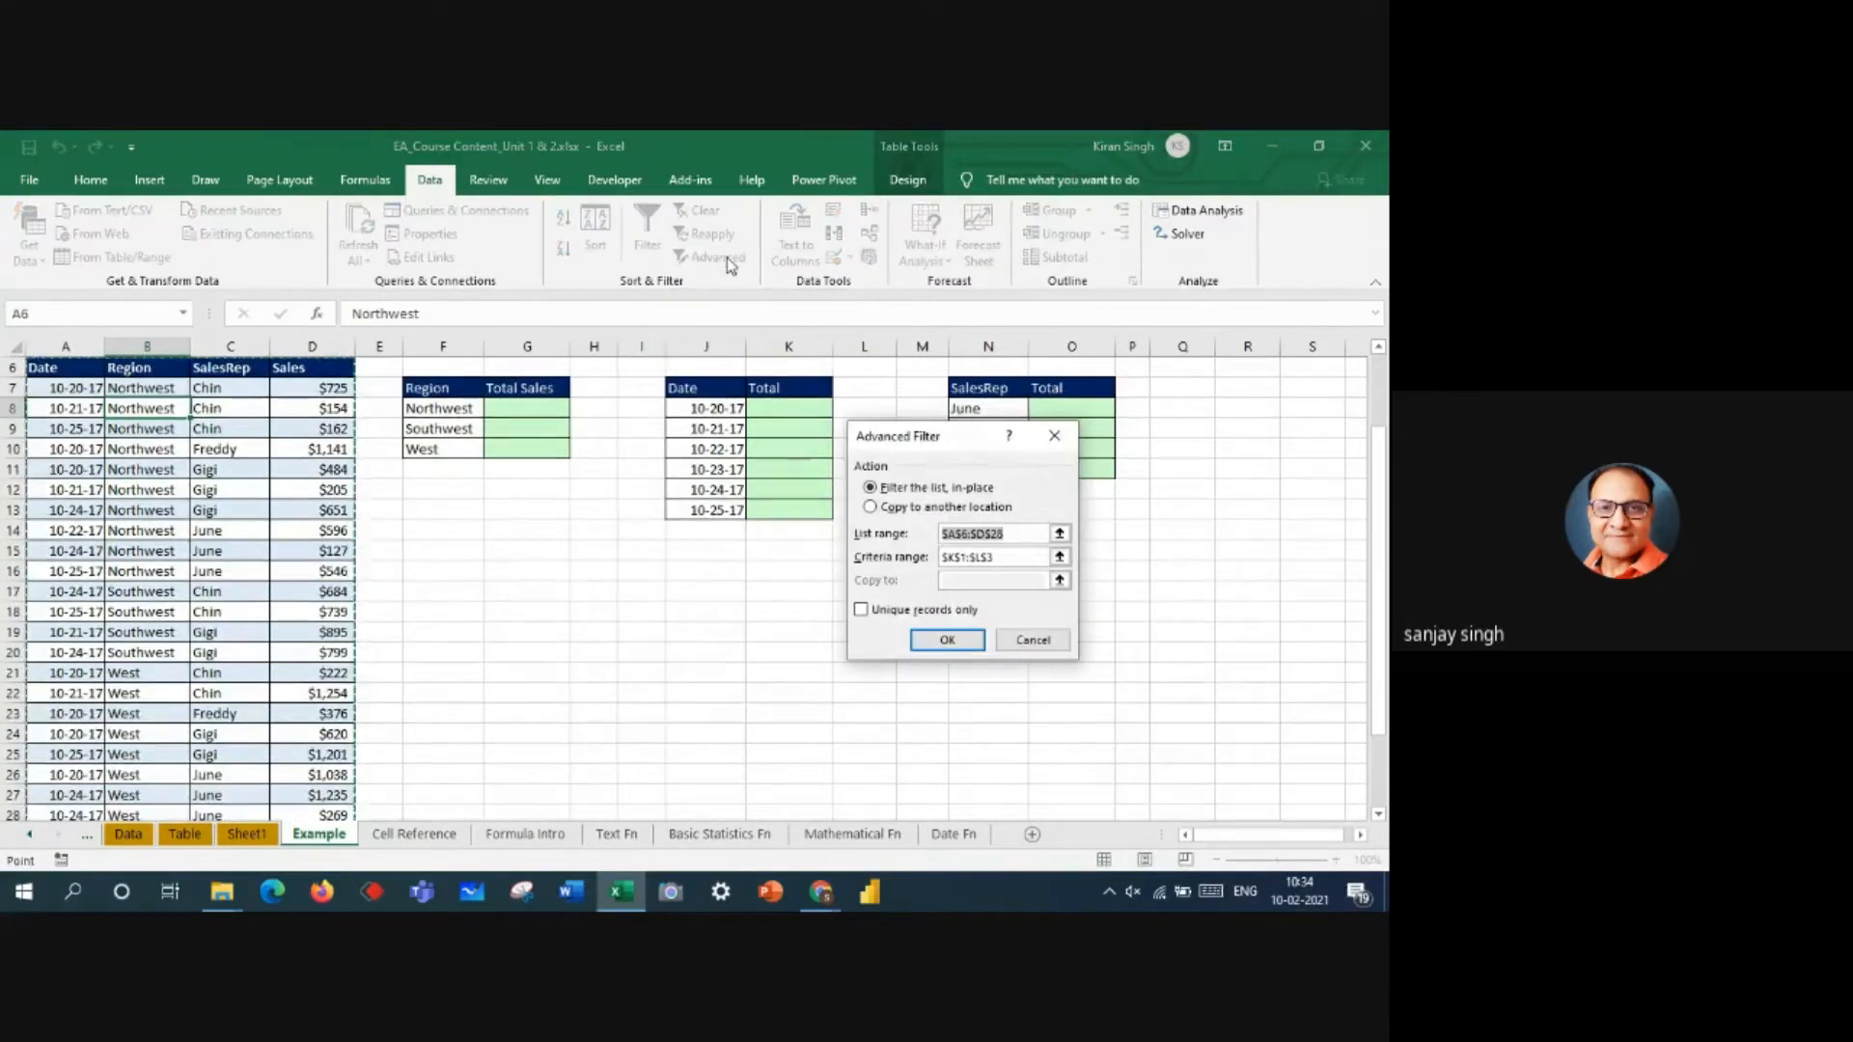
left_click_drag(946, 444, 918, 378)
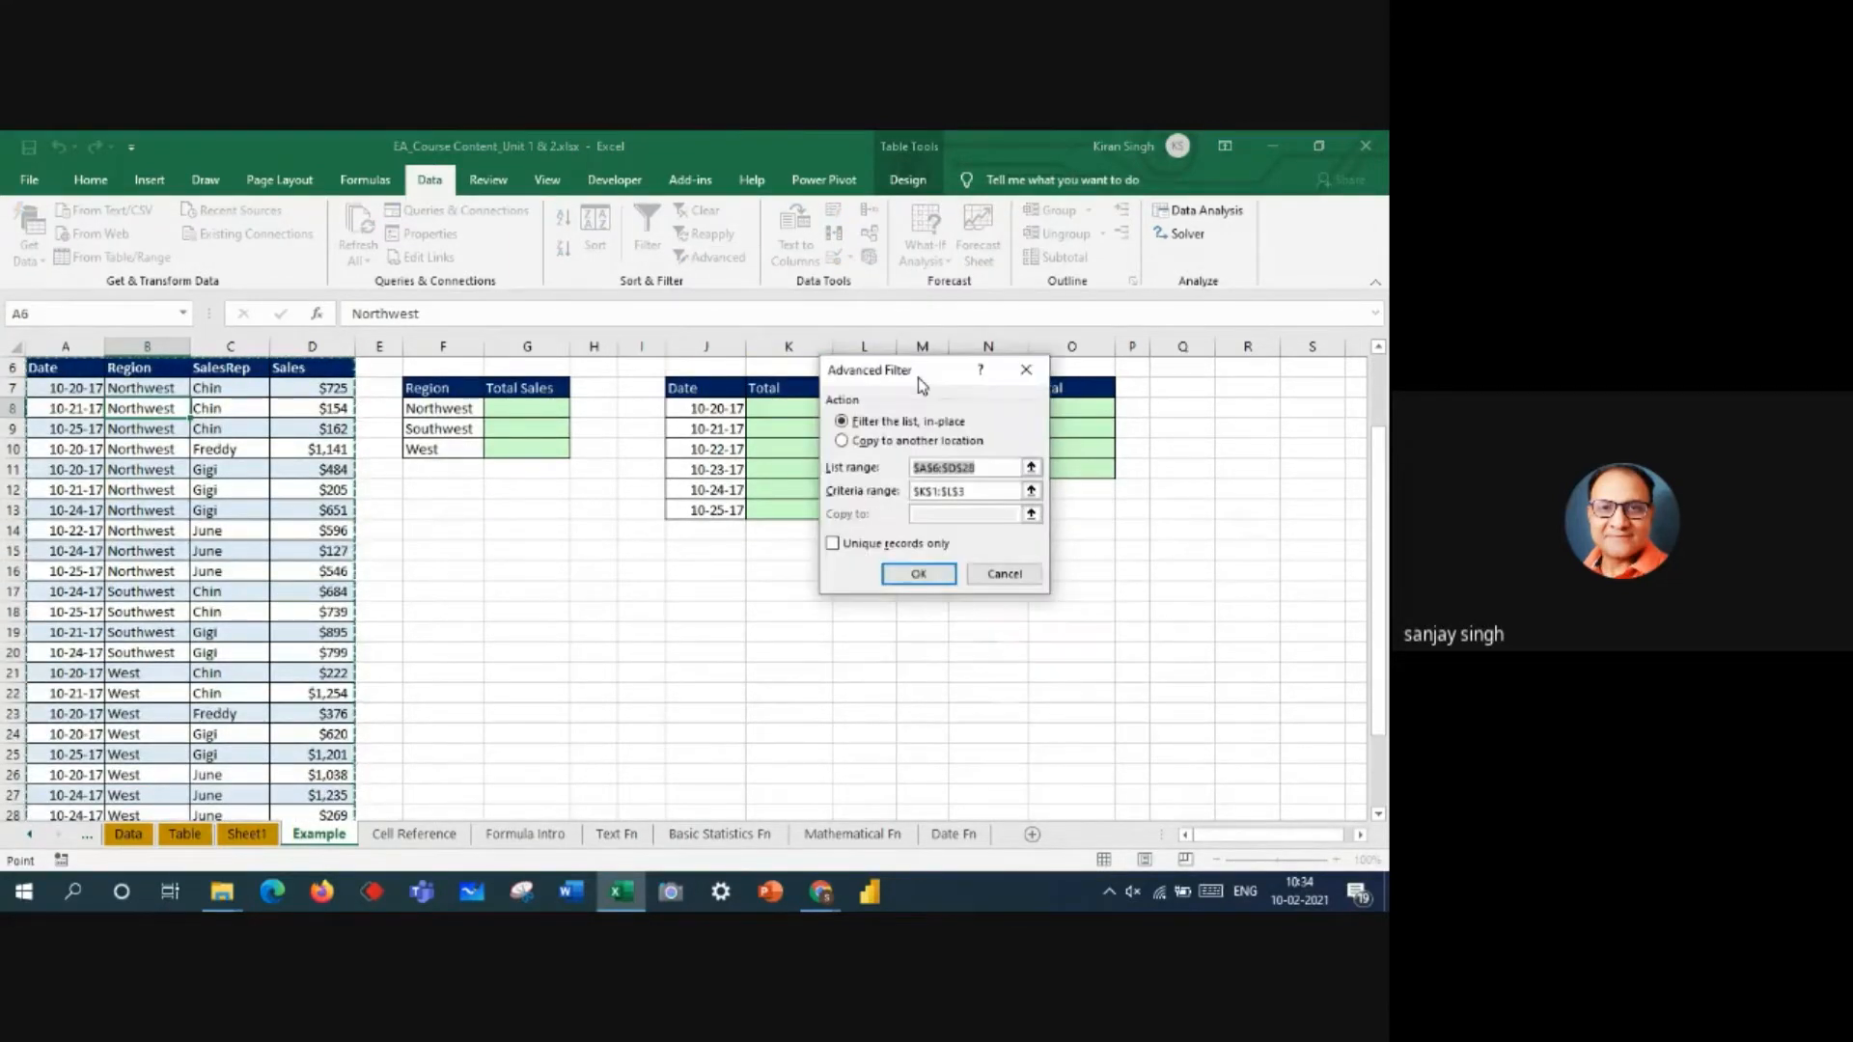
scroll(1380, 618, "up", 2)
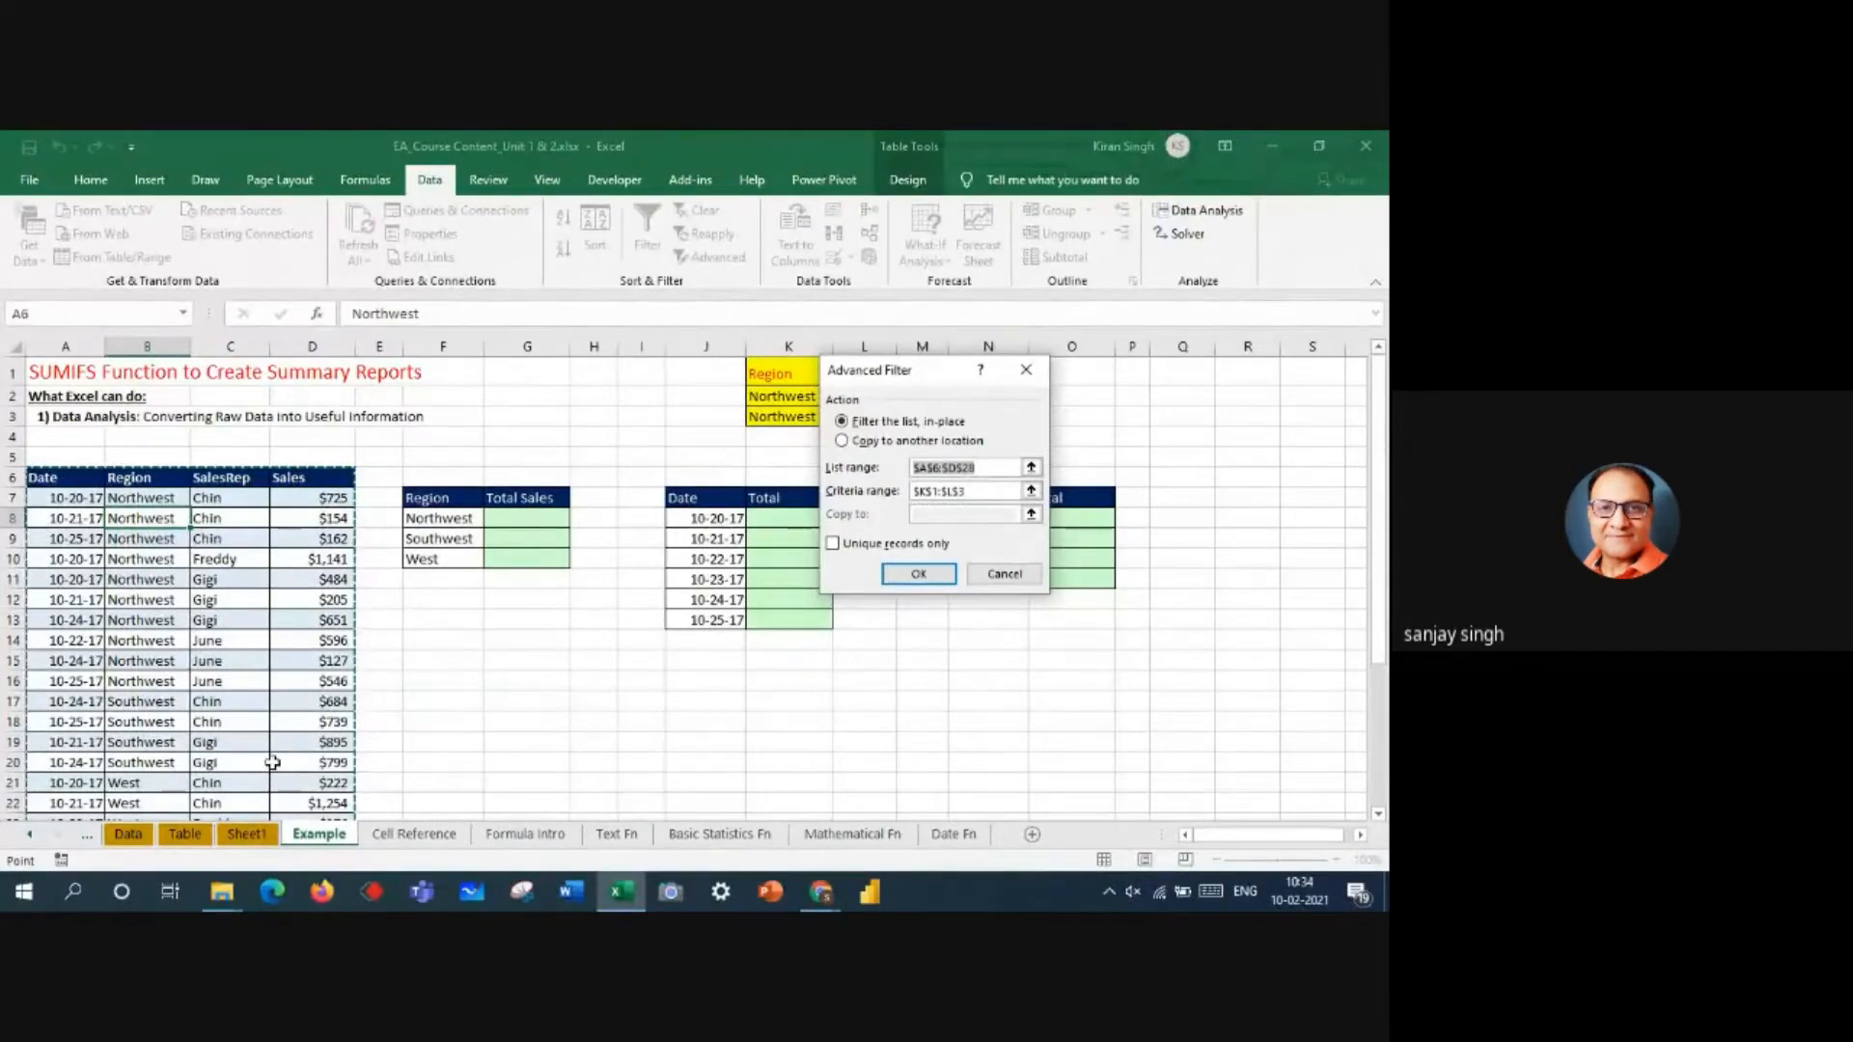
left_click_drag(1378, 482, 1378, 618)
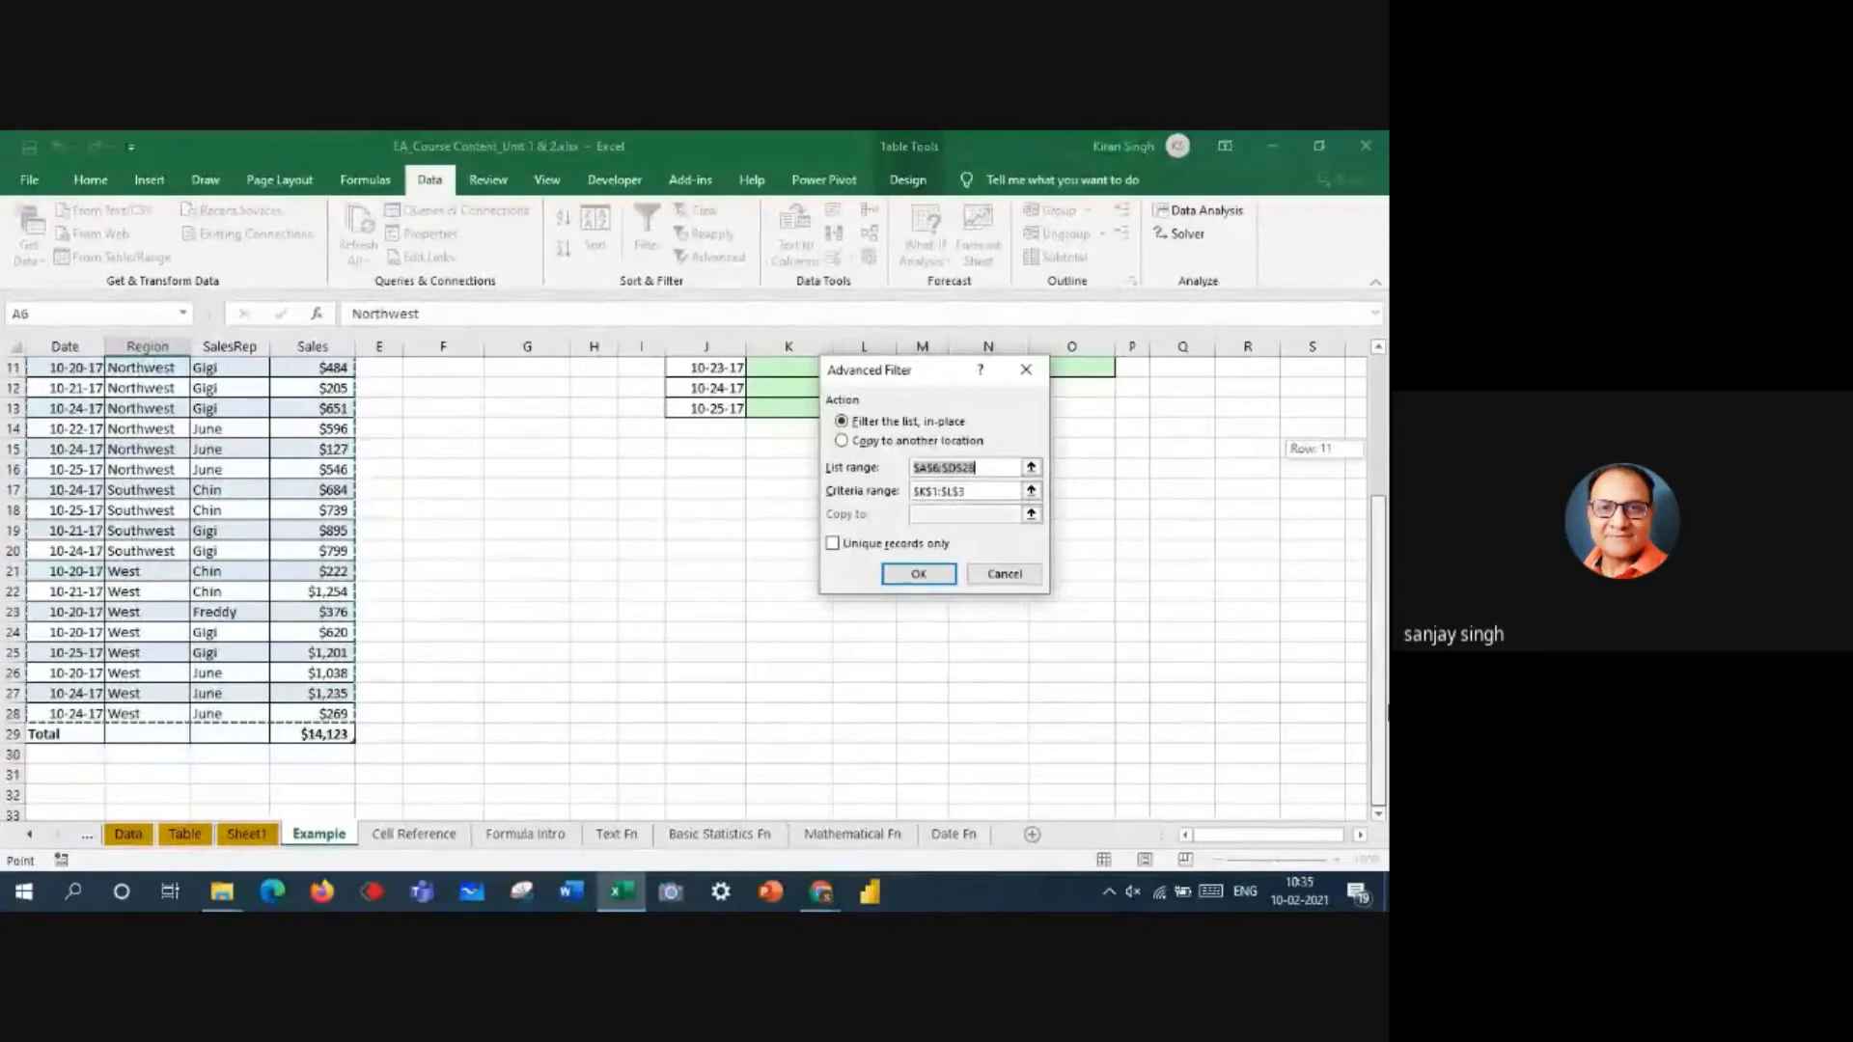
left_click_drag(1388, 593, 1385, 425)
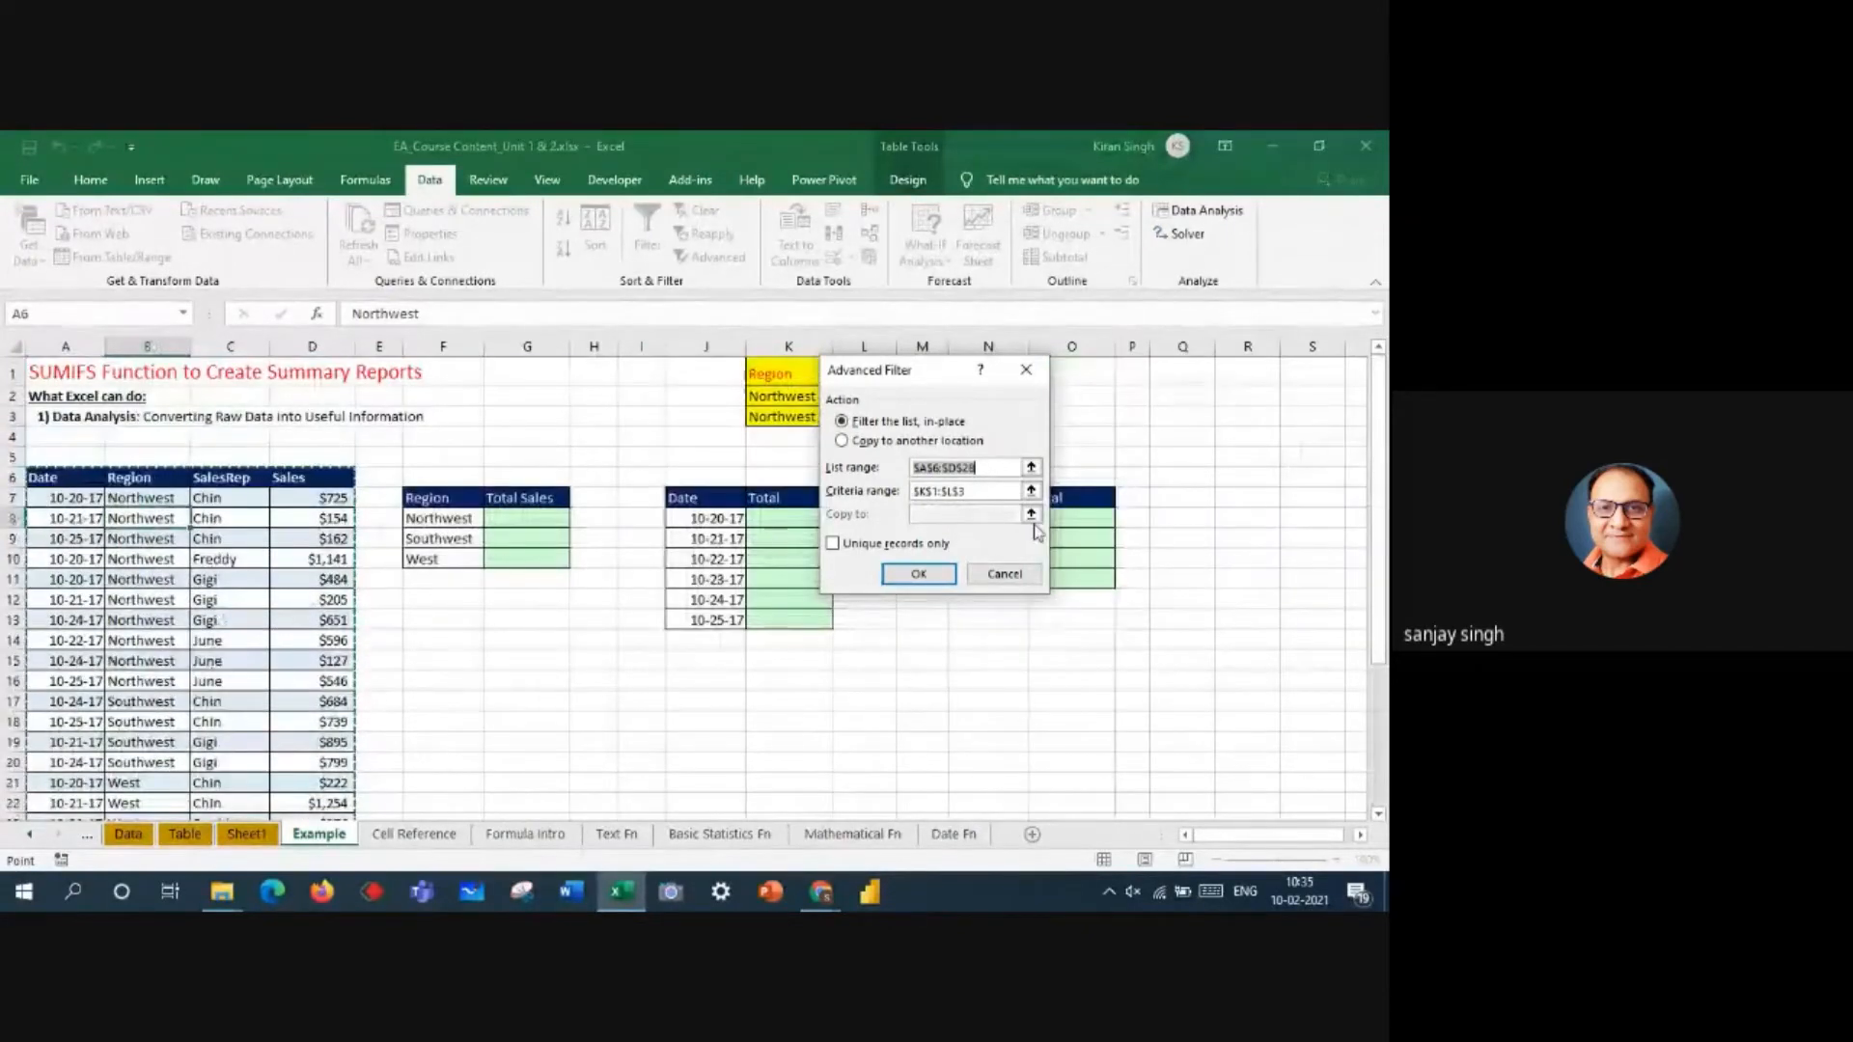
- Clear the Advanced Filter's criteria range and set it again to the yellow criteria block K1:L3
left_click_drag(979, 495, 910, 499)
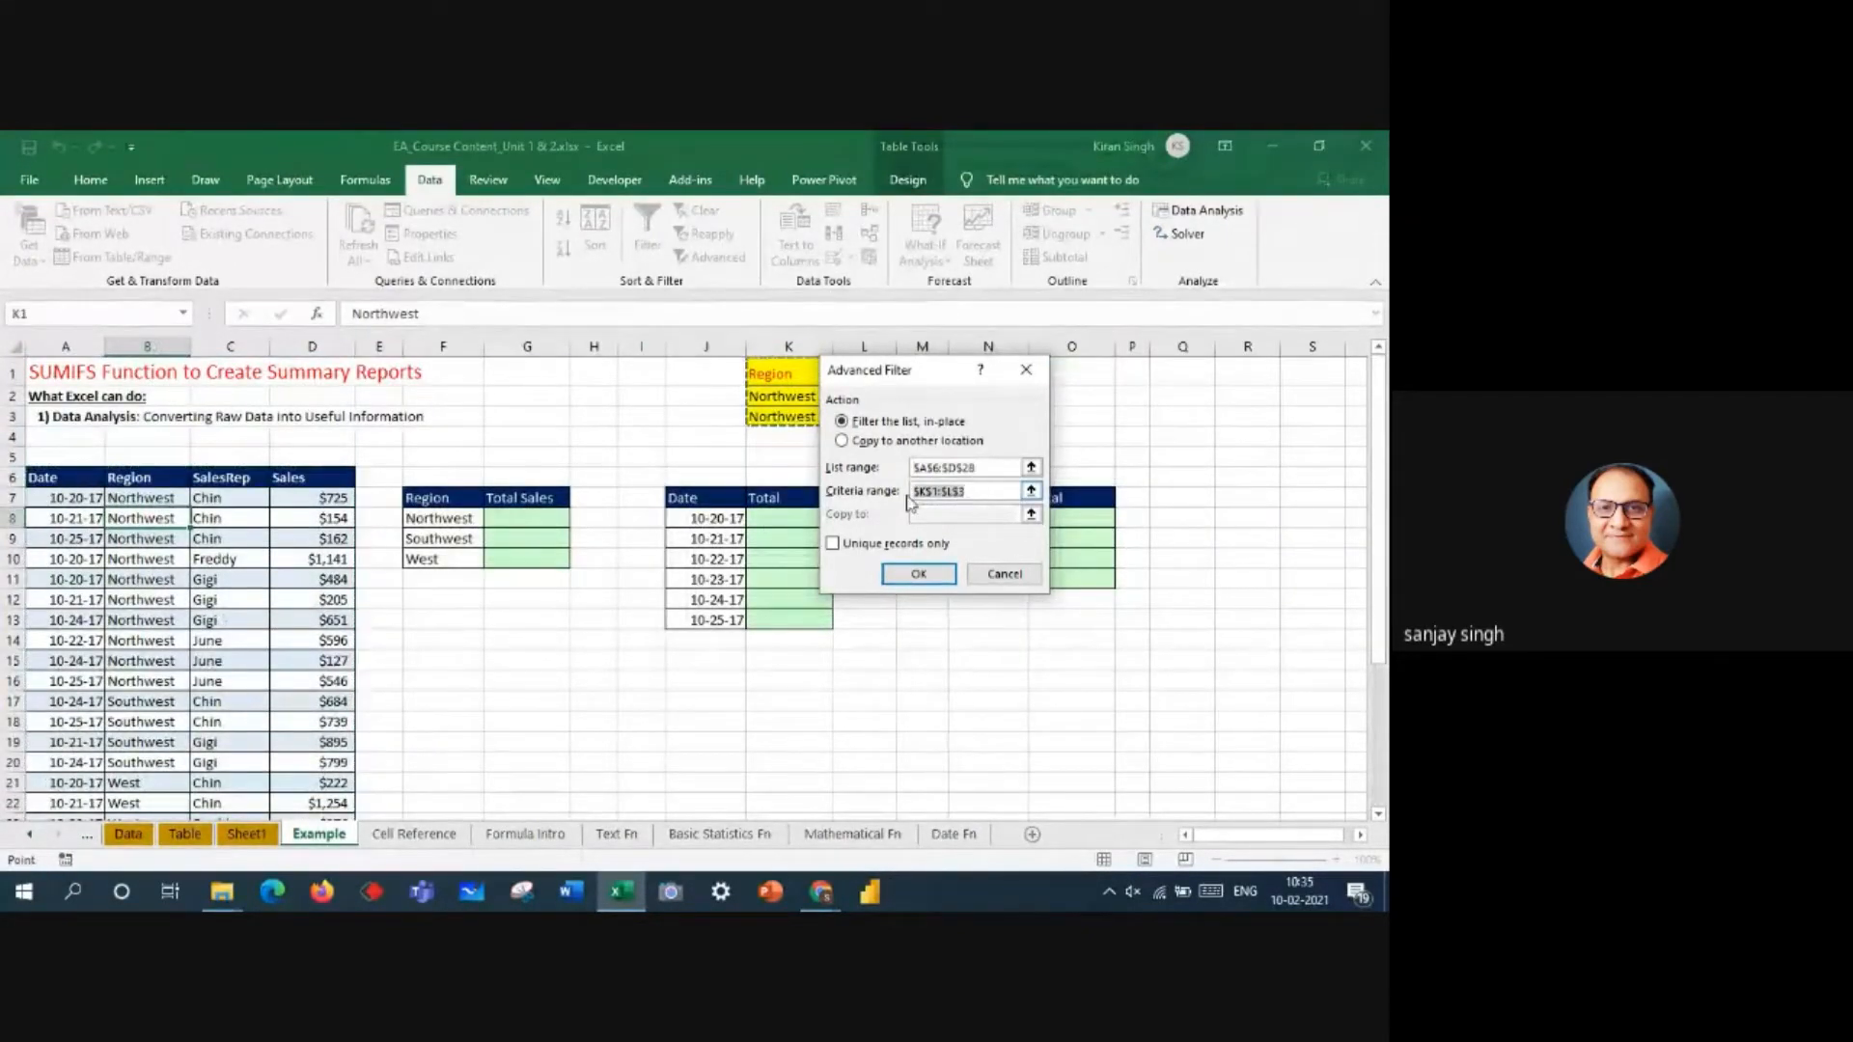
key("BackSpace")
left_click_drag(945, 377, 1250, 396)
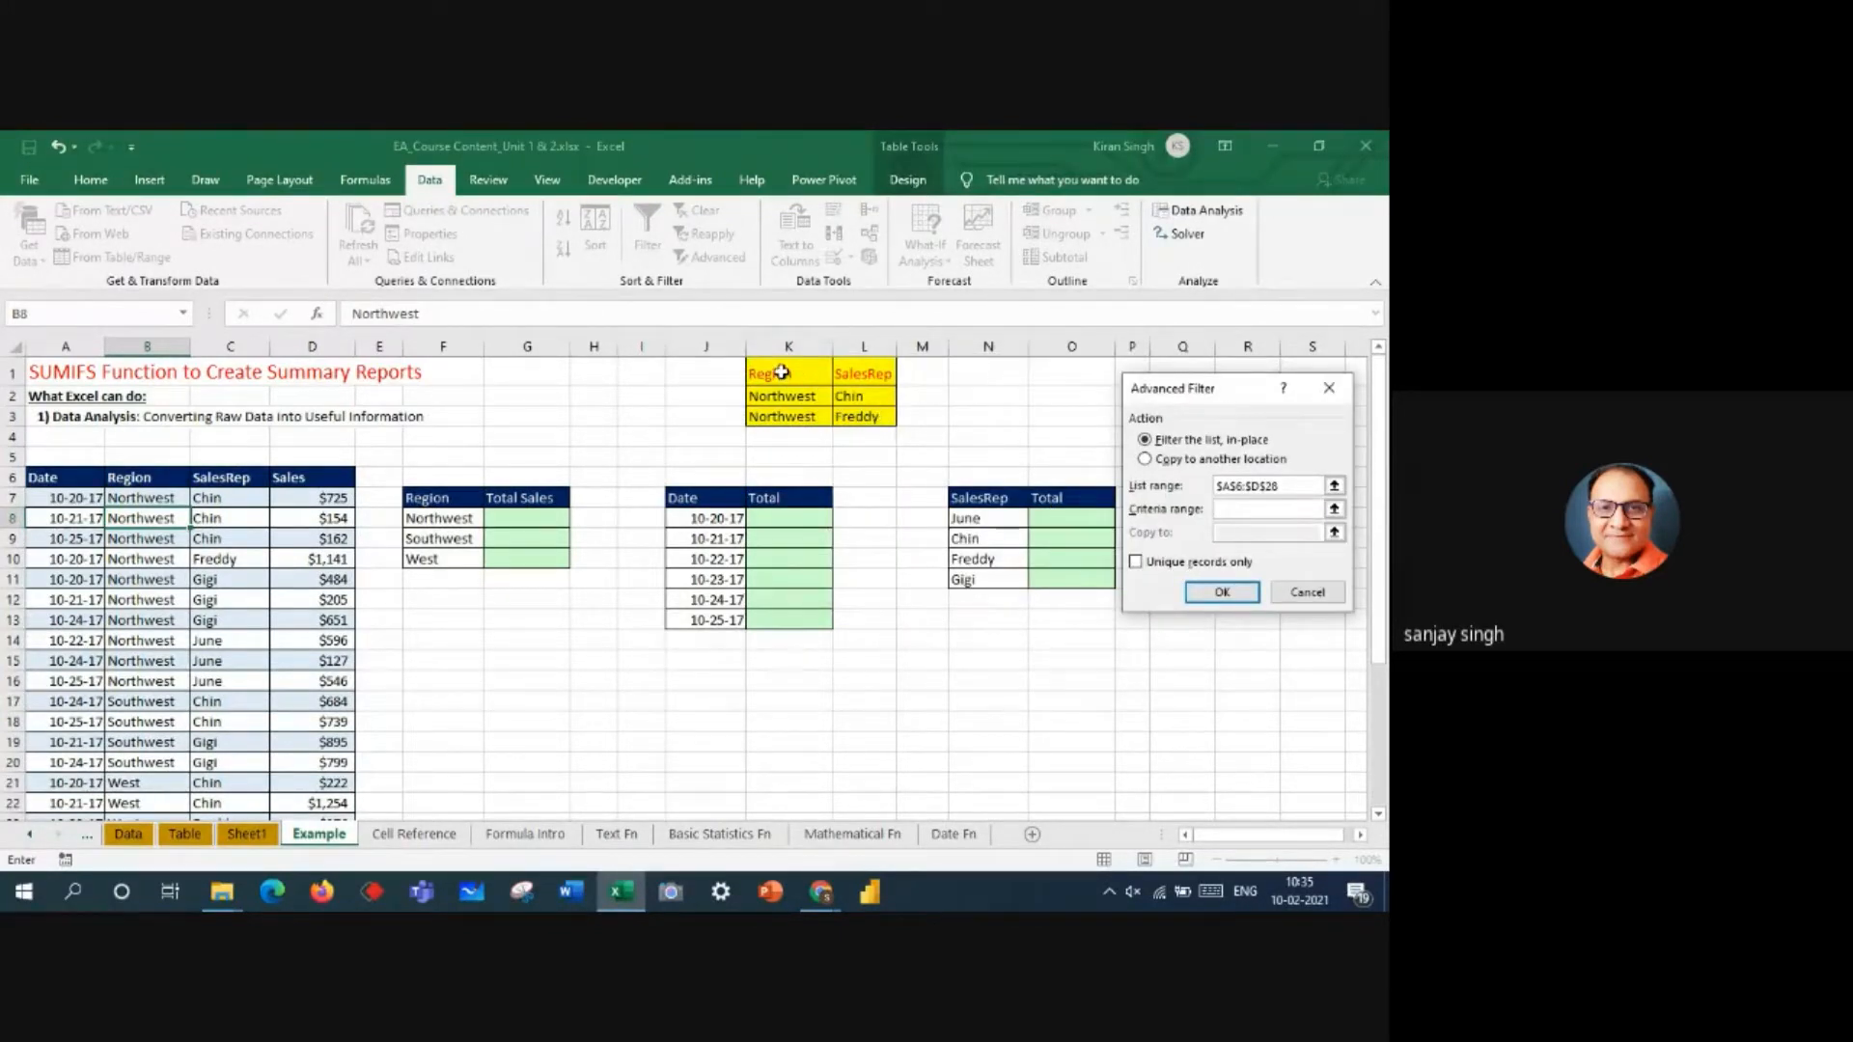
left_click_drag(782, 373, 860, 412)
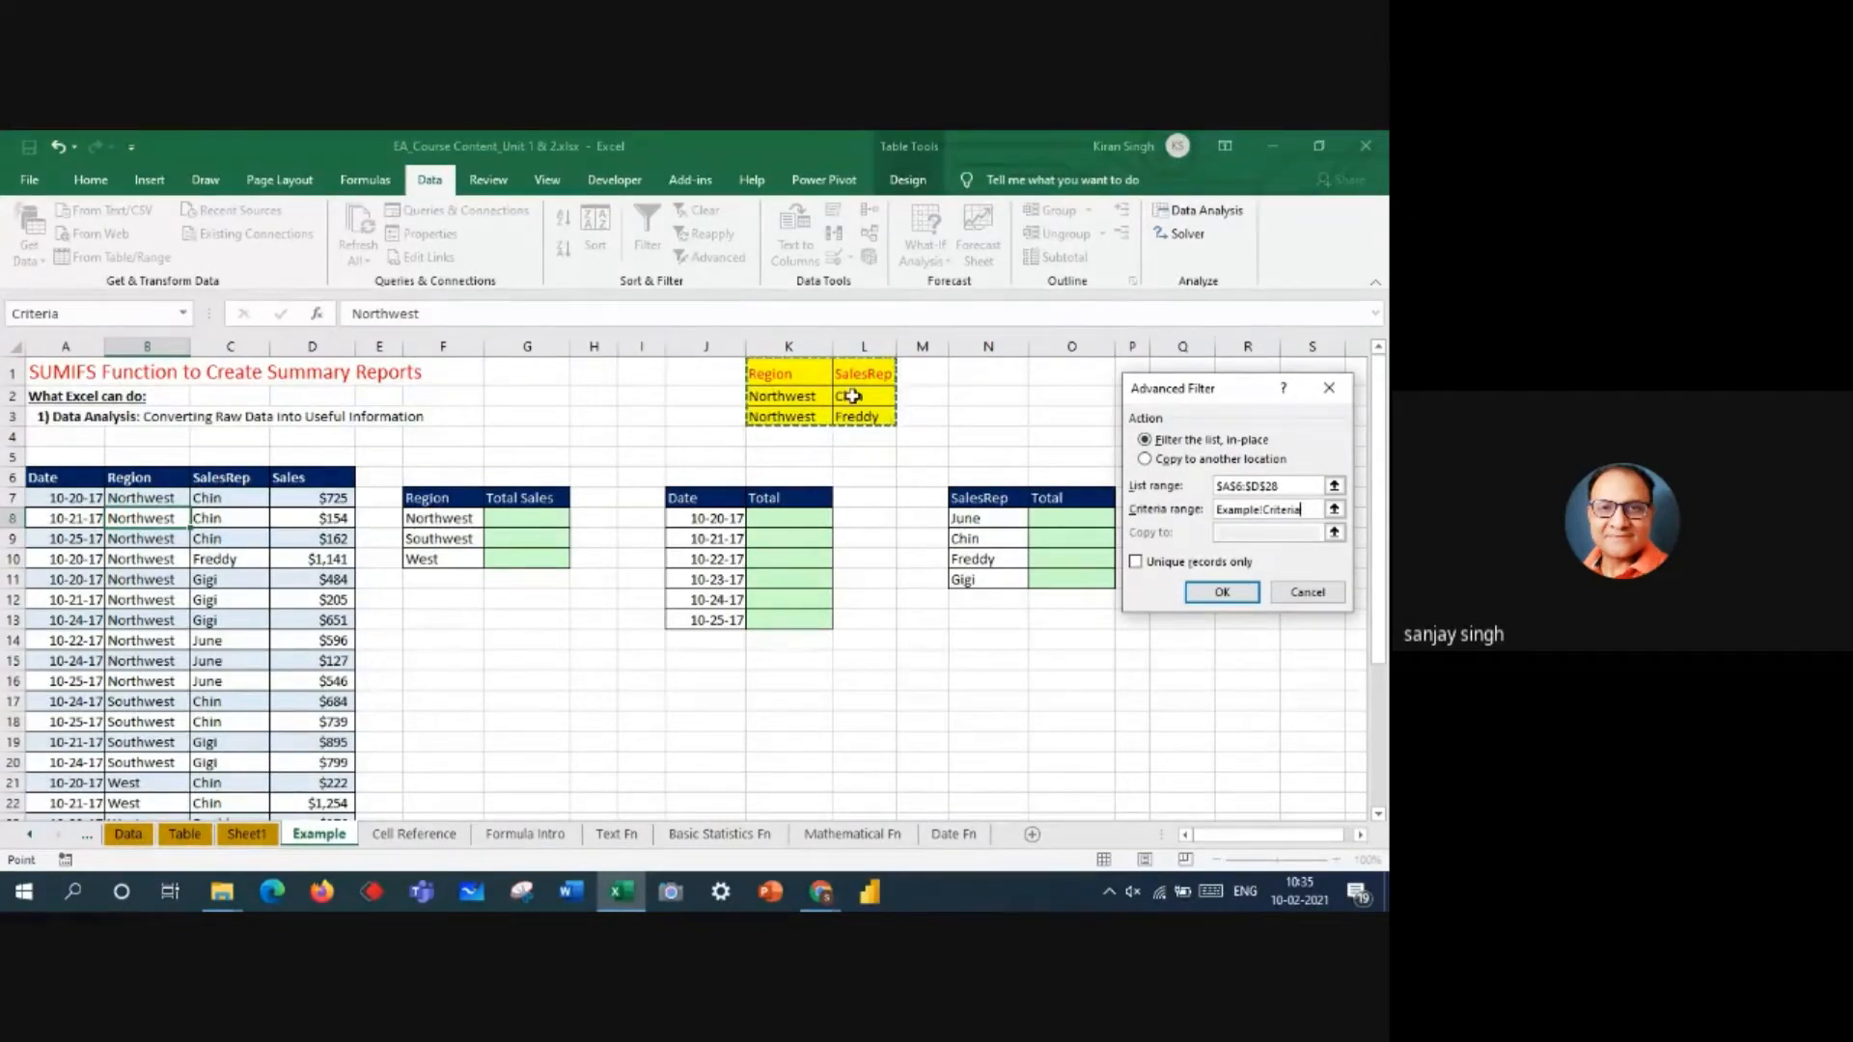
- Reselect K1:L3 as the criteria range and extract the matching sales records to another location starting at cell Q1
left_click(1146, 459)
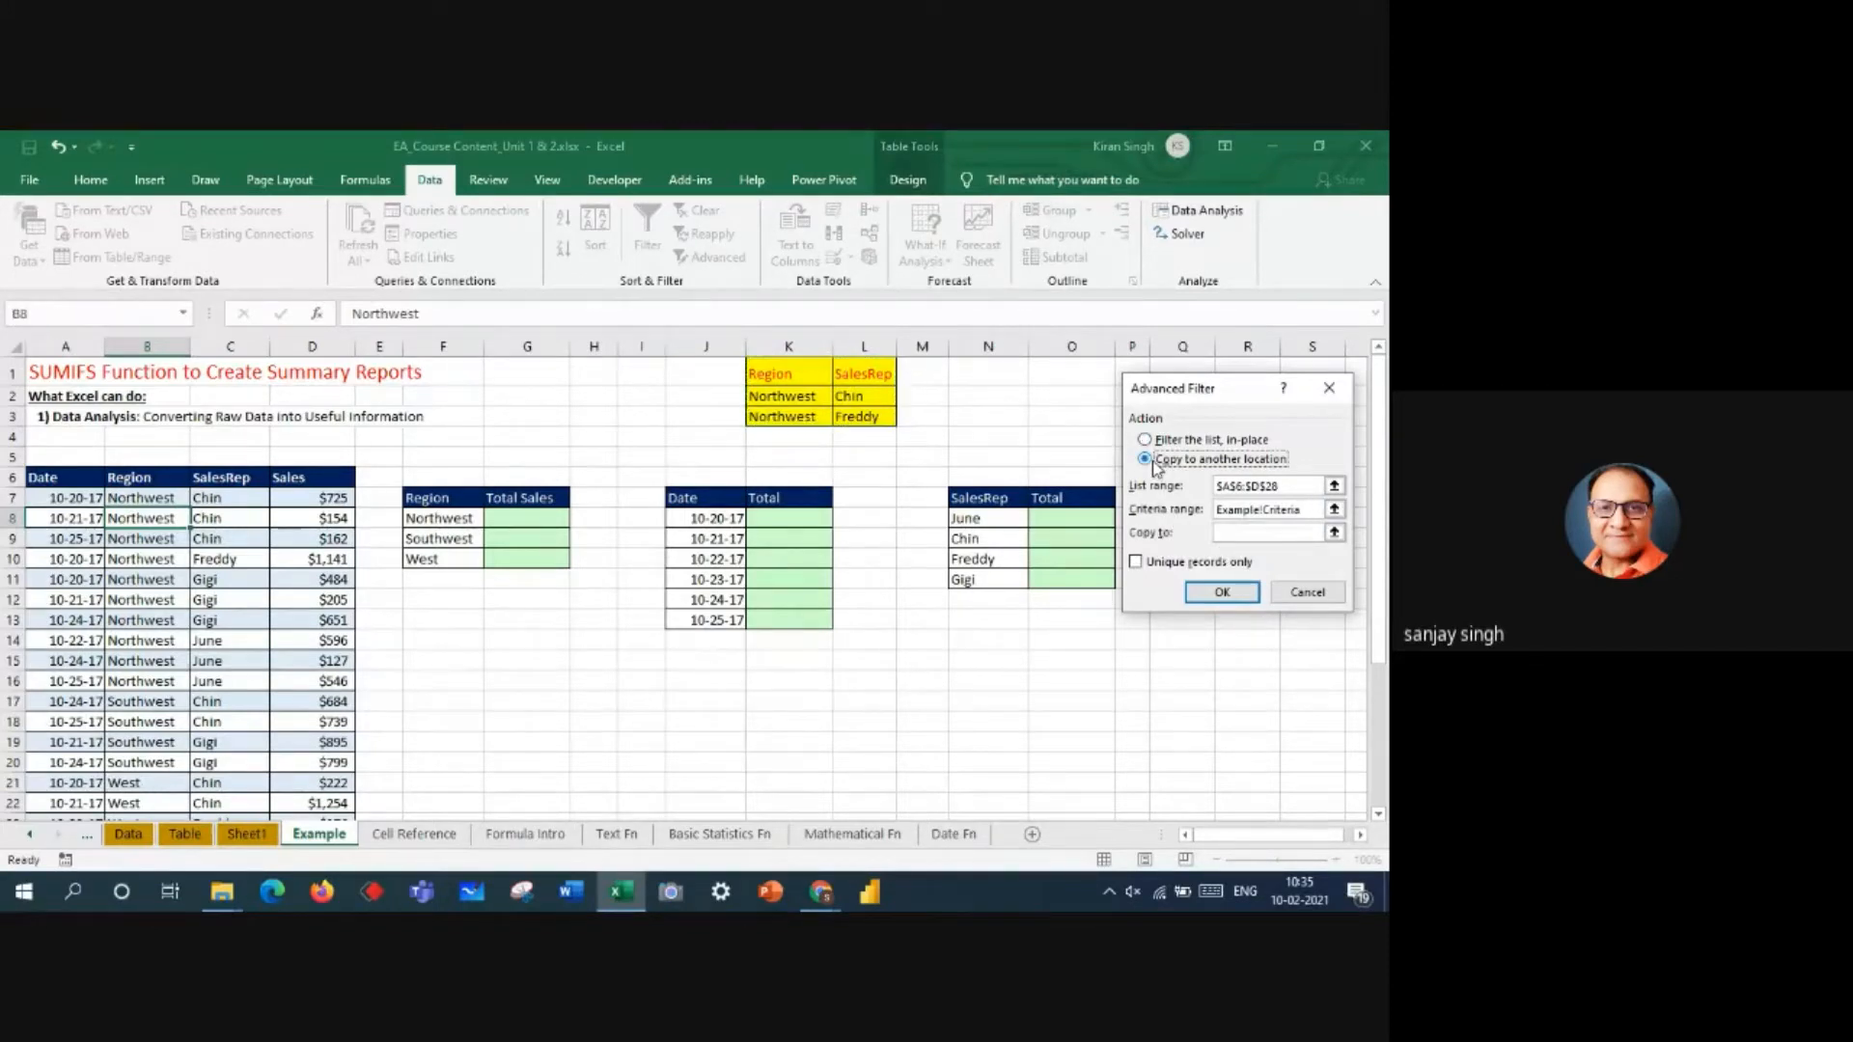
left_click(1240, 534)
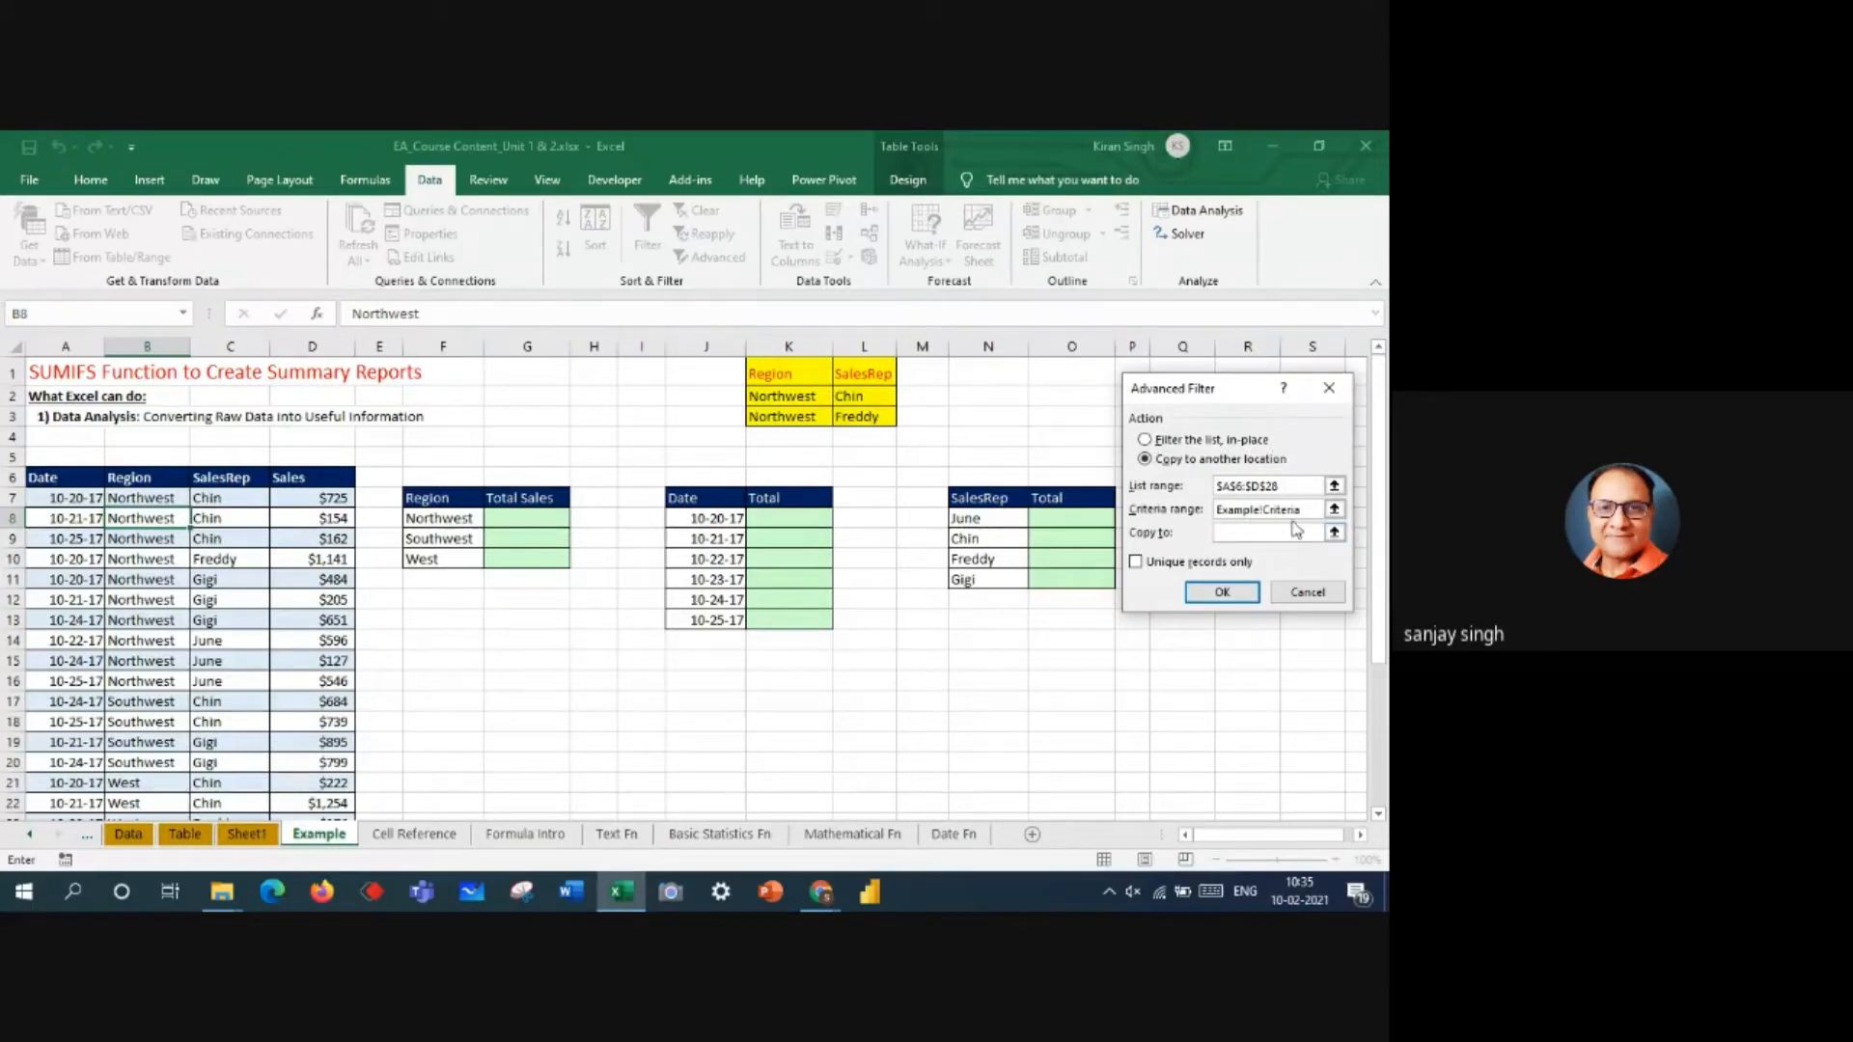
left_click(1310, 510)
left_click(1270, 534)
left_click(1280, 507)
left_click_drag(1315, 511, 1210, 519)
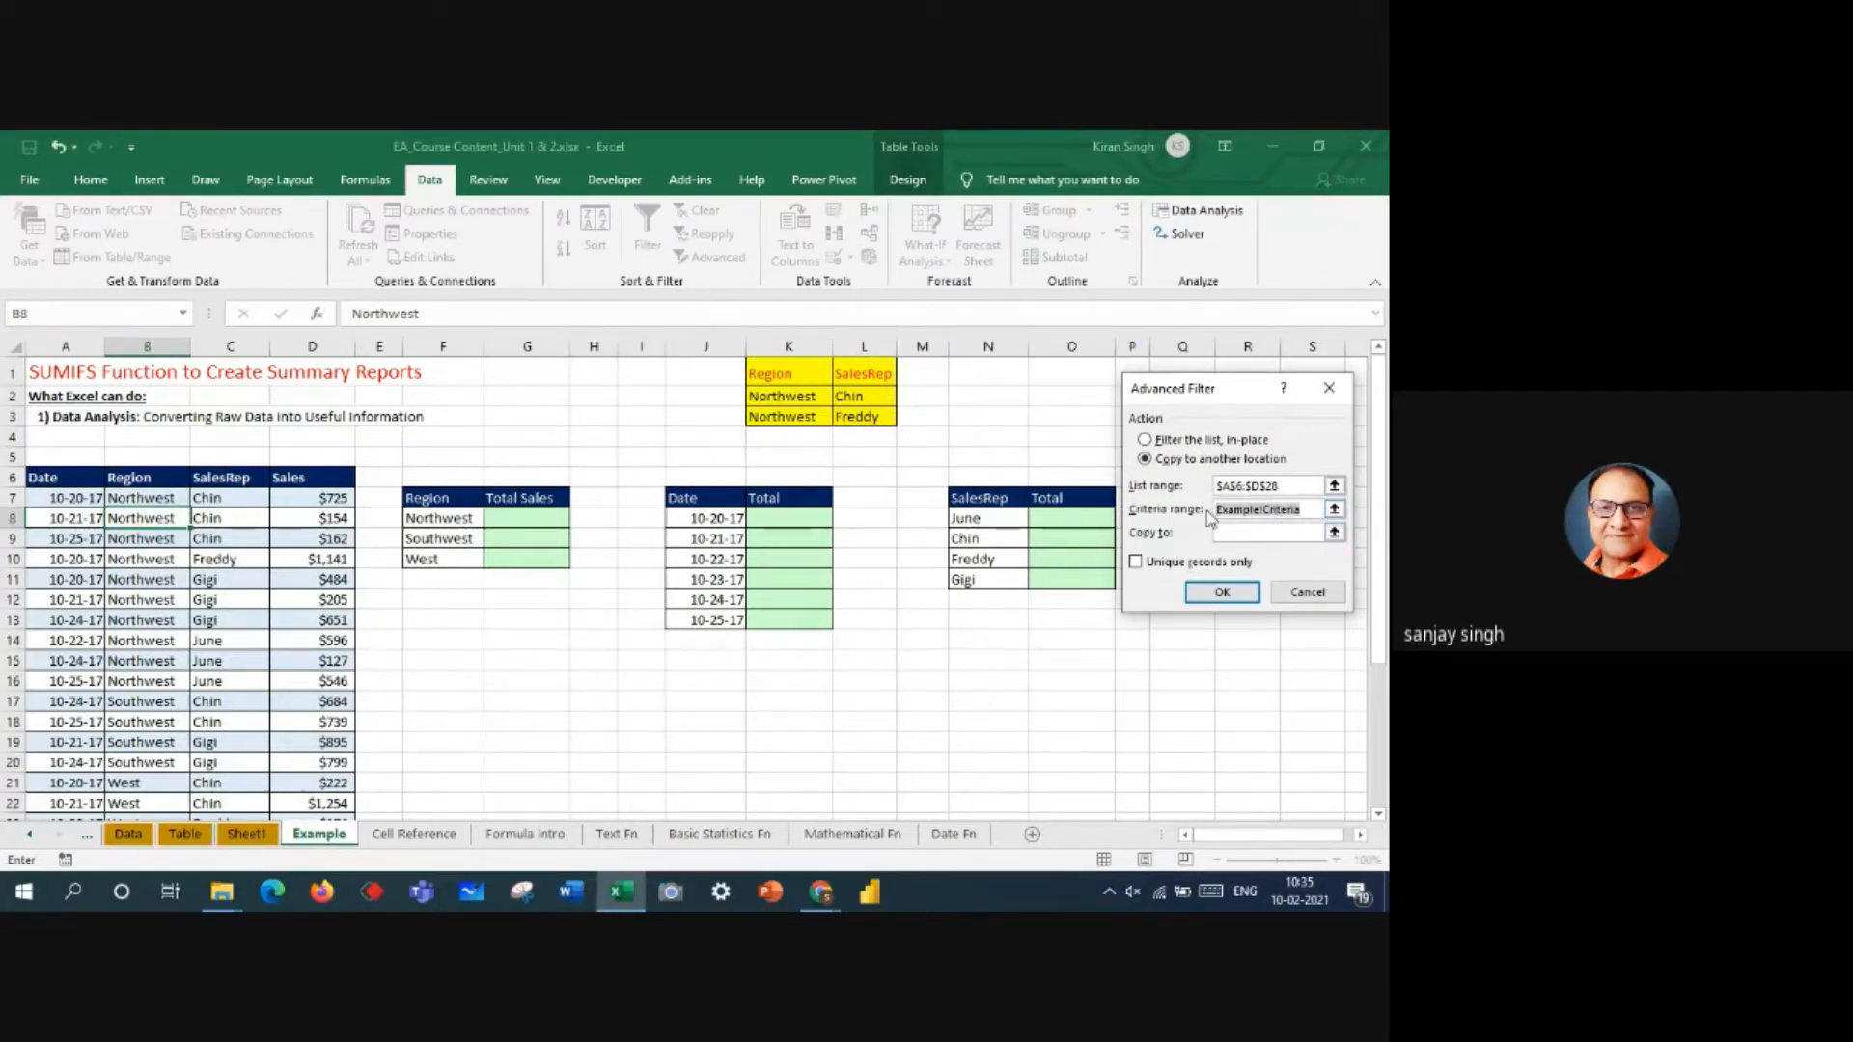
left_click_drag(760, 376, 858, 417)
left_click(1267, 532)
left_click(1178, 367)
left_click(1218, 593)
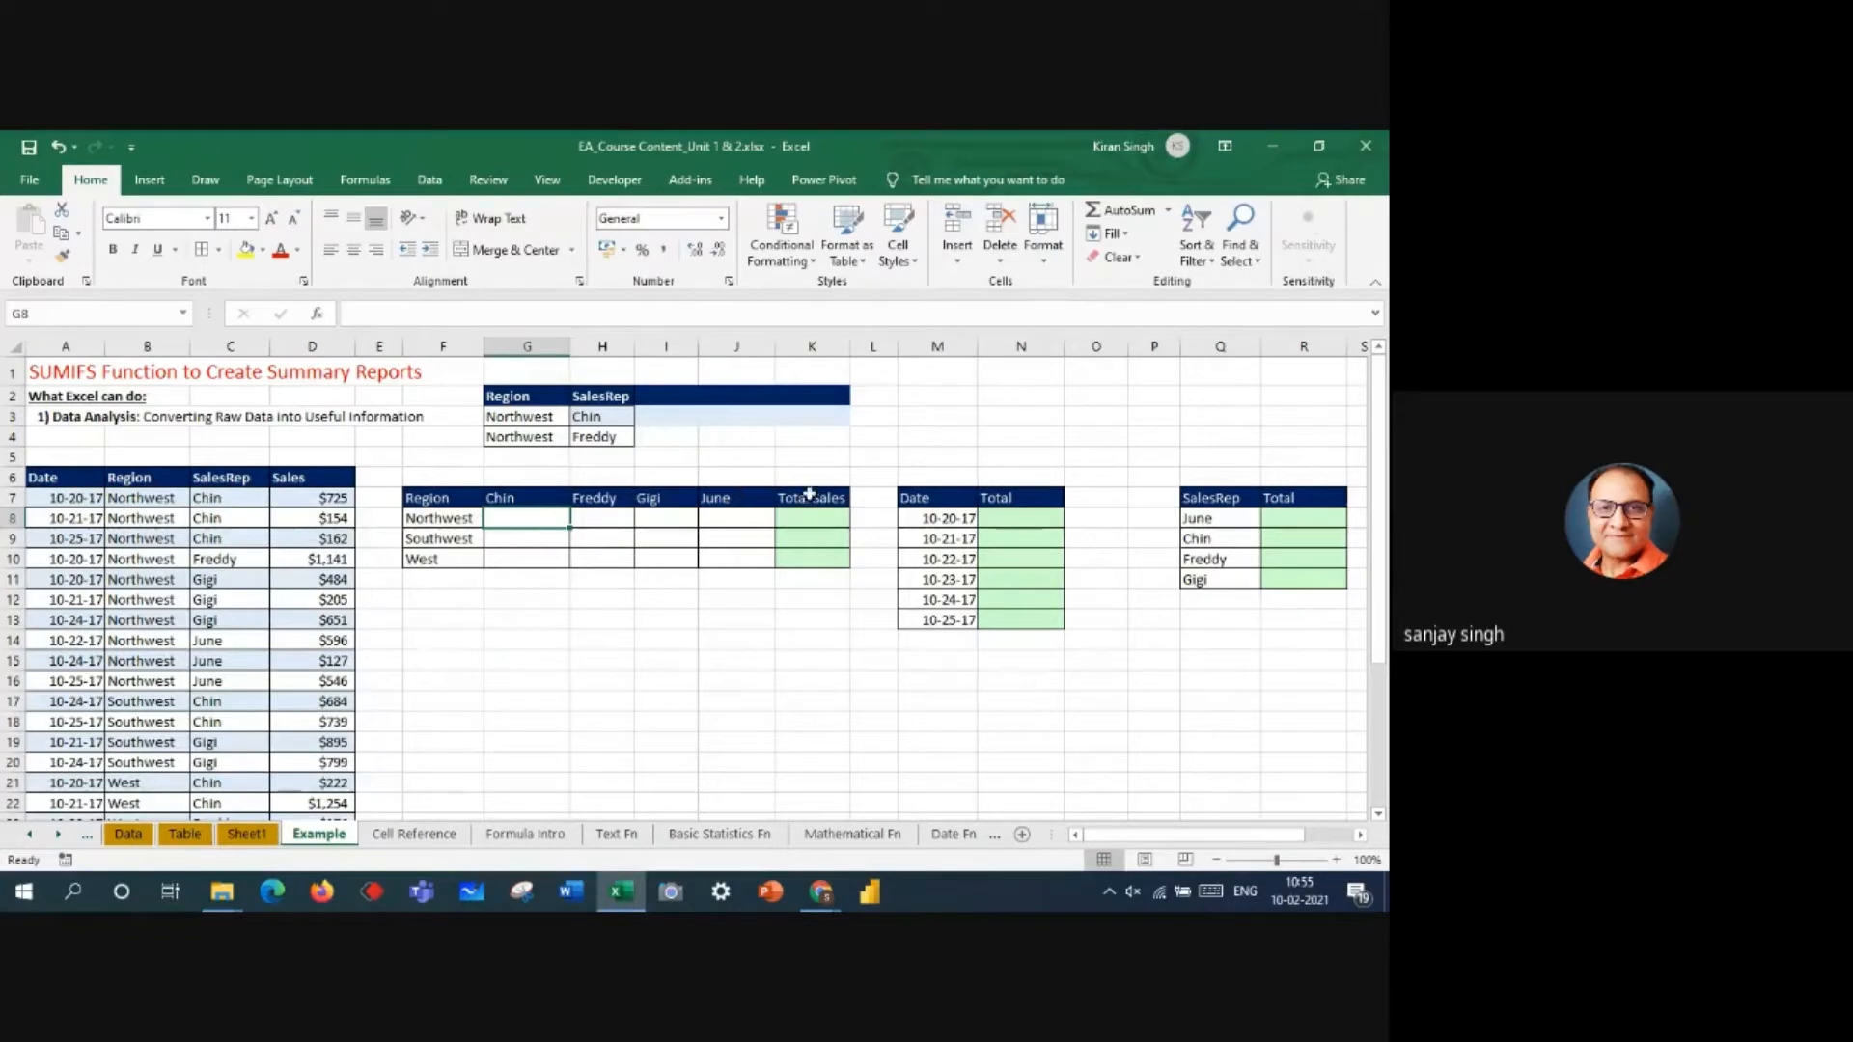
- Insert the SUMIFS function in cell K8, the Total Sales cell for Northwest, keeping the sales table in view
left_click(823, 527)
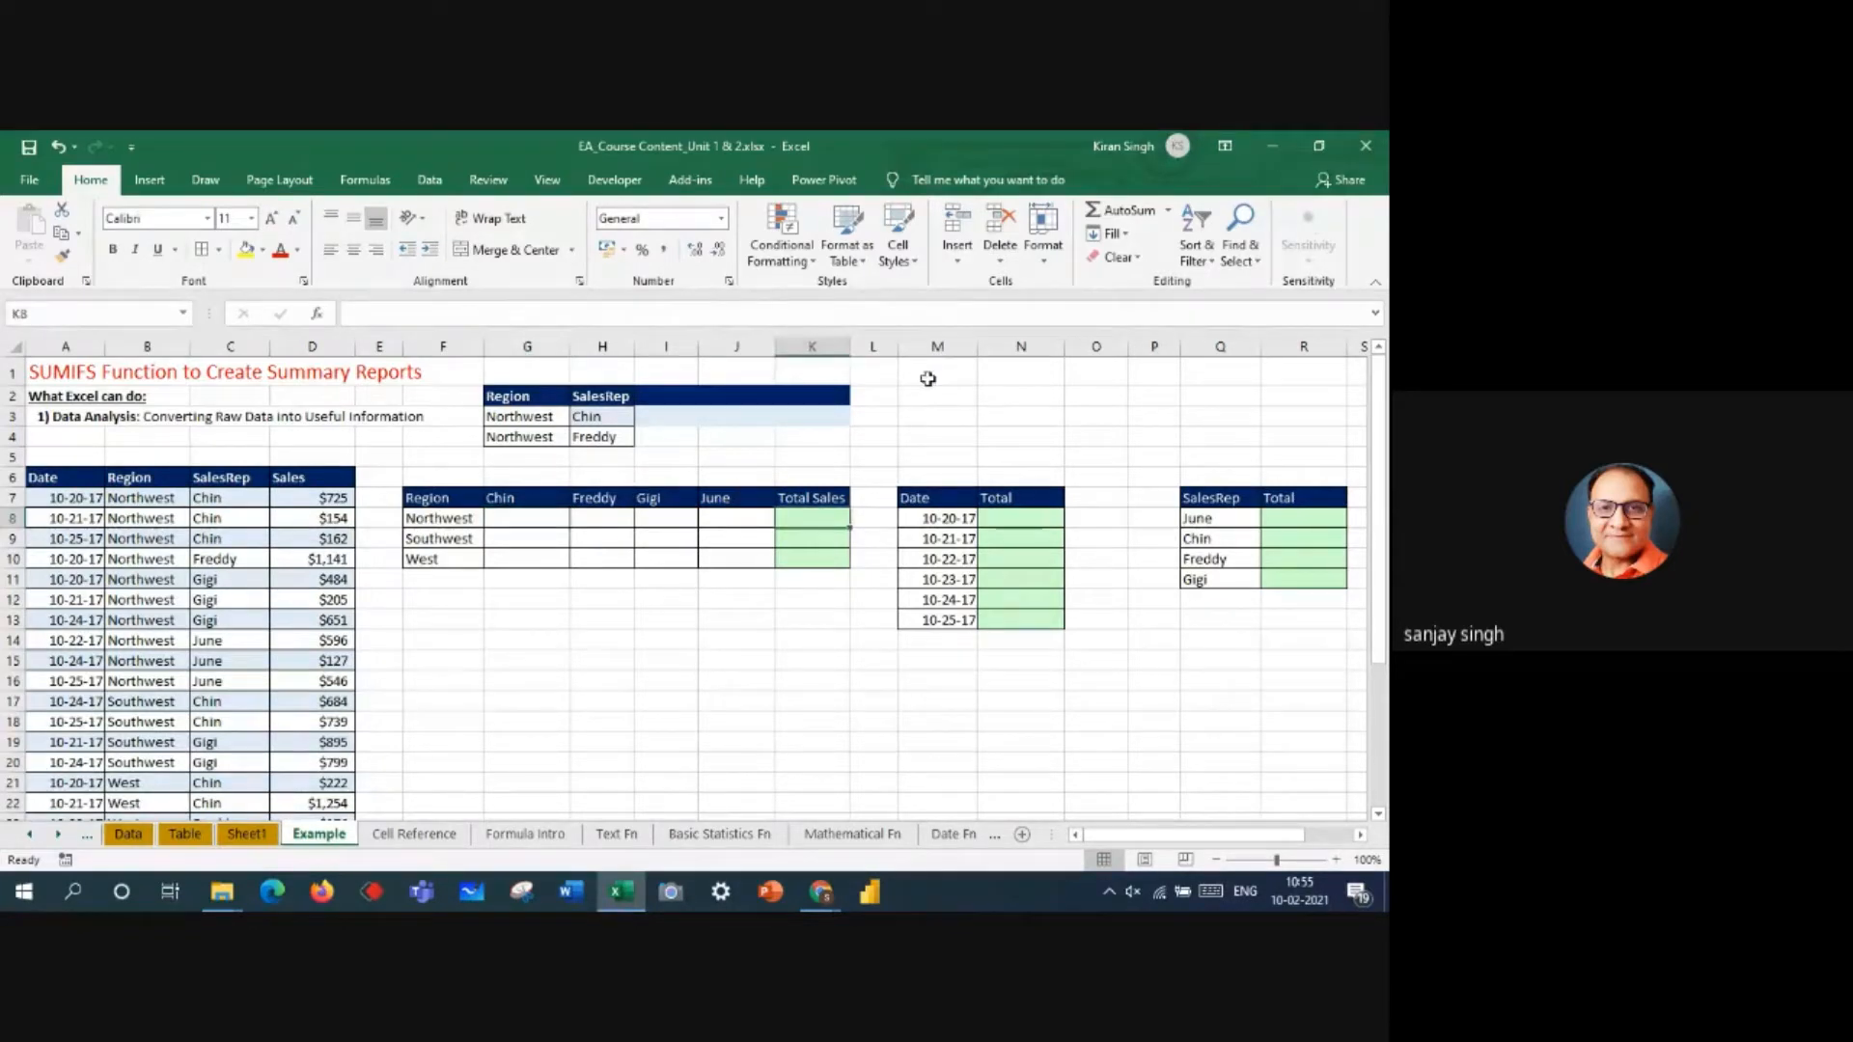
left_click(318, 316)
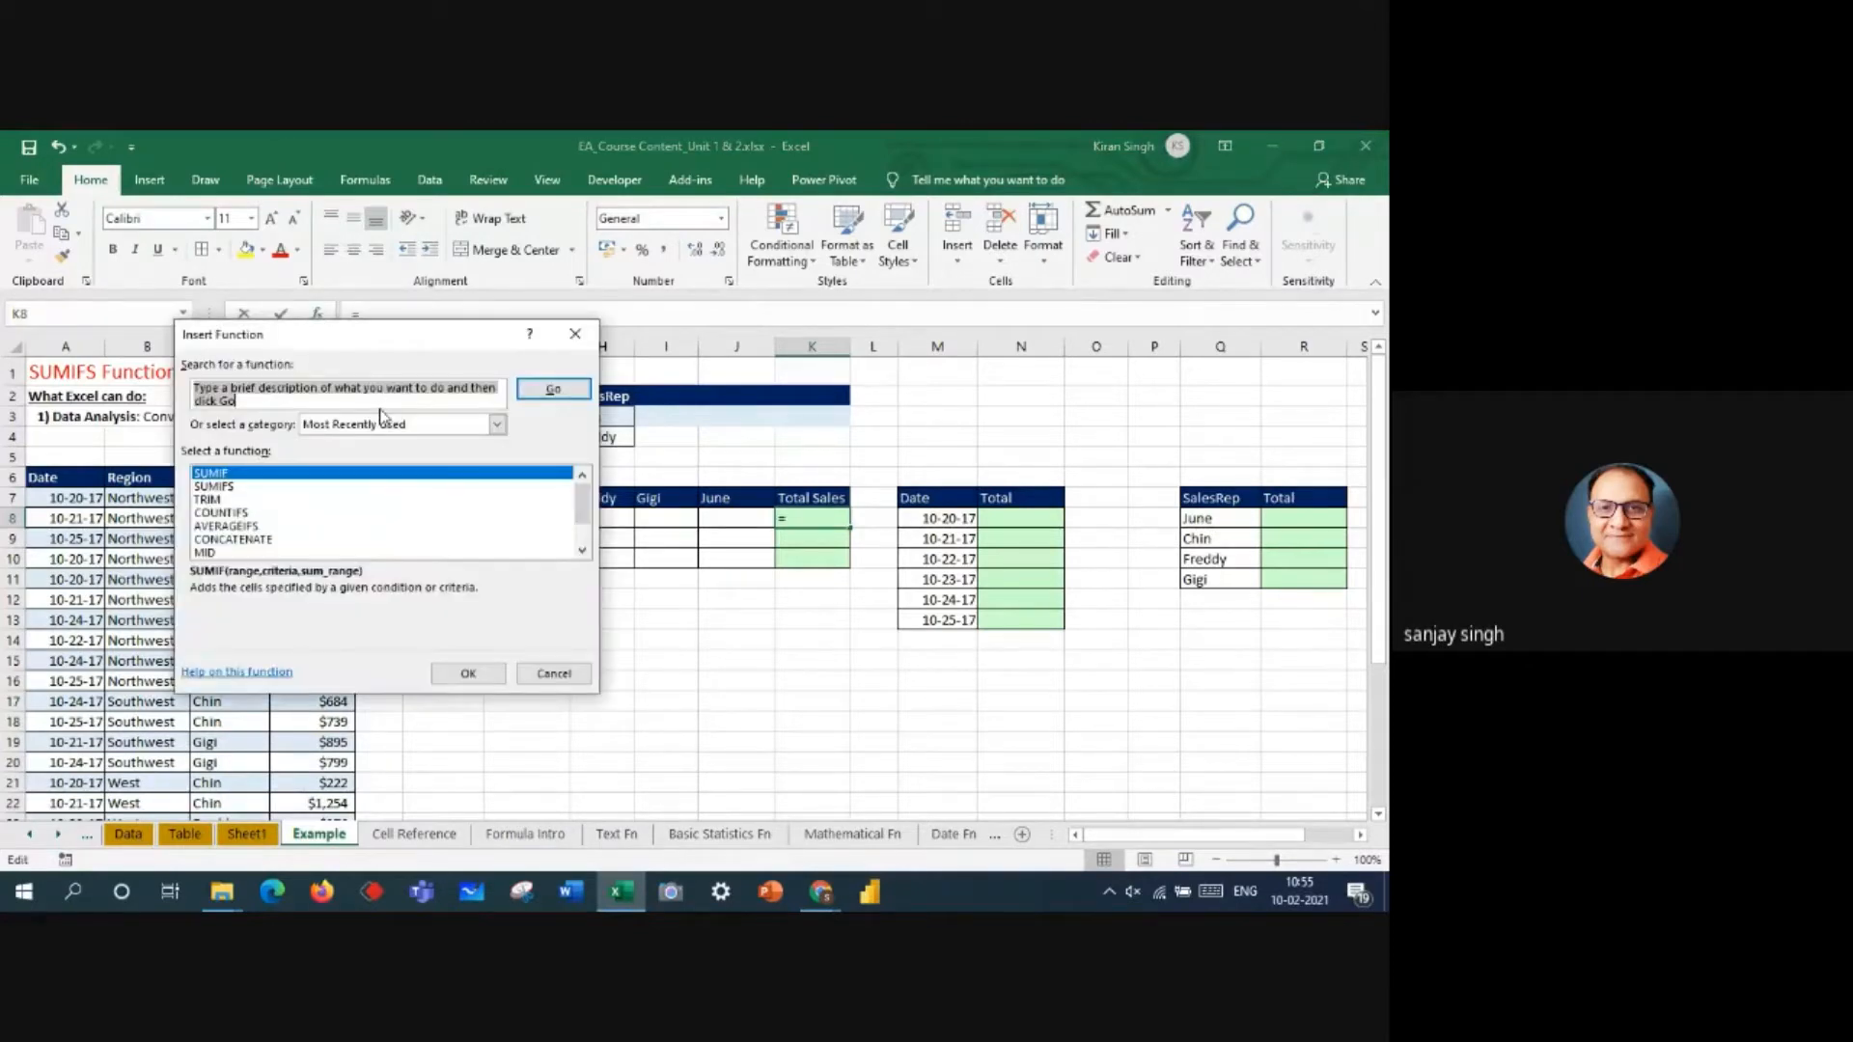
left_click(349, 499)
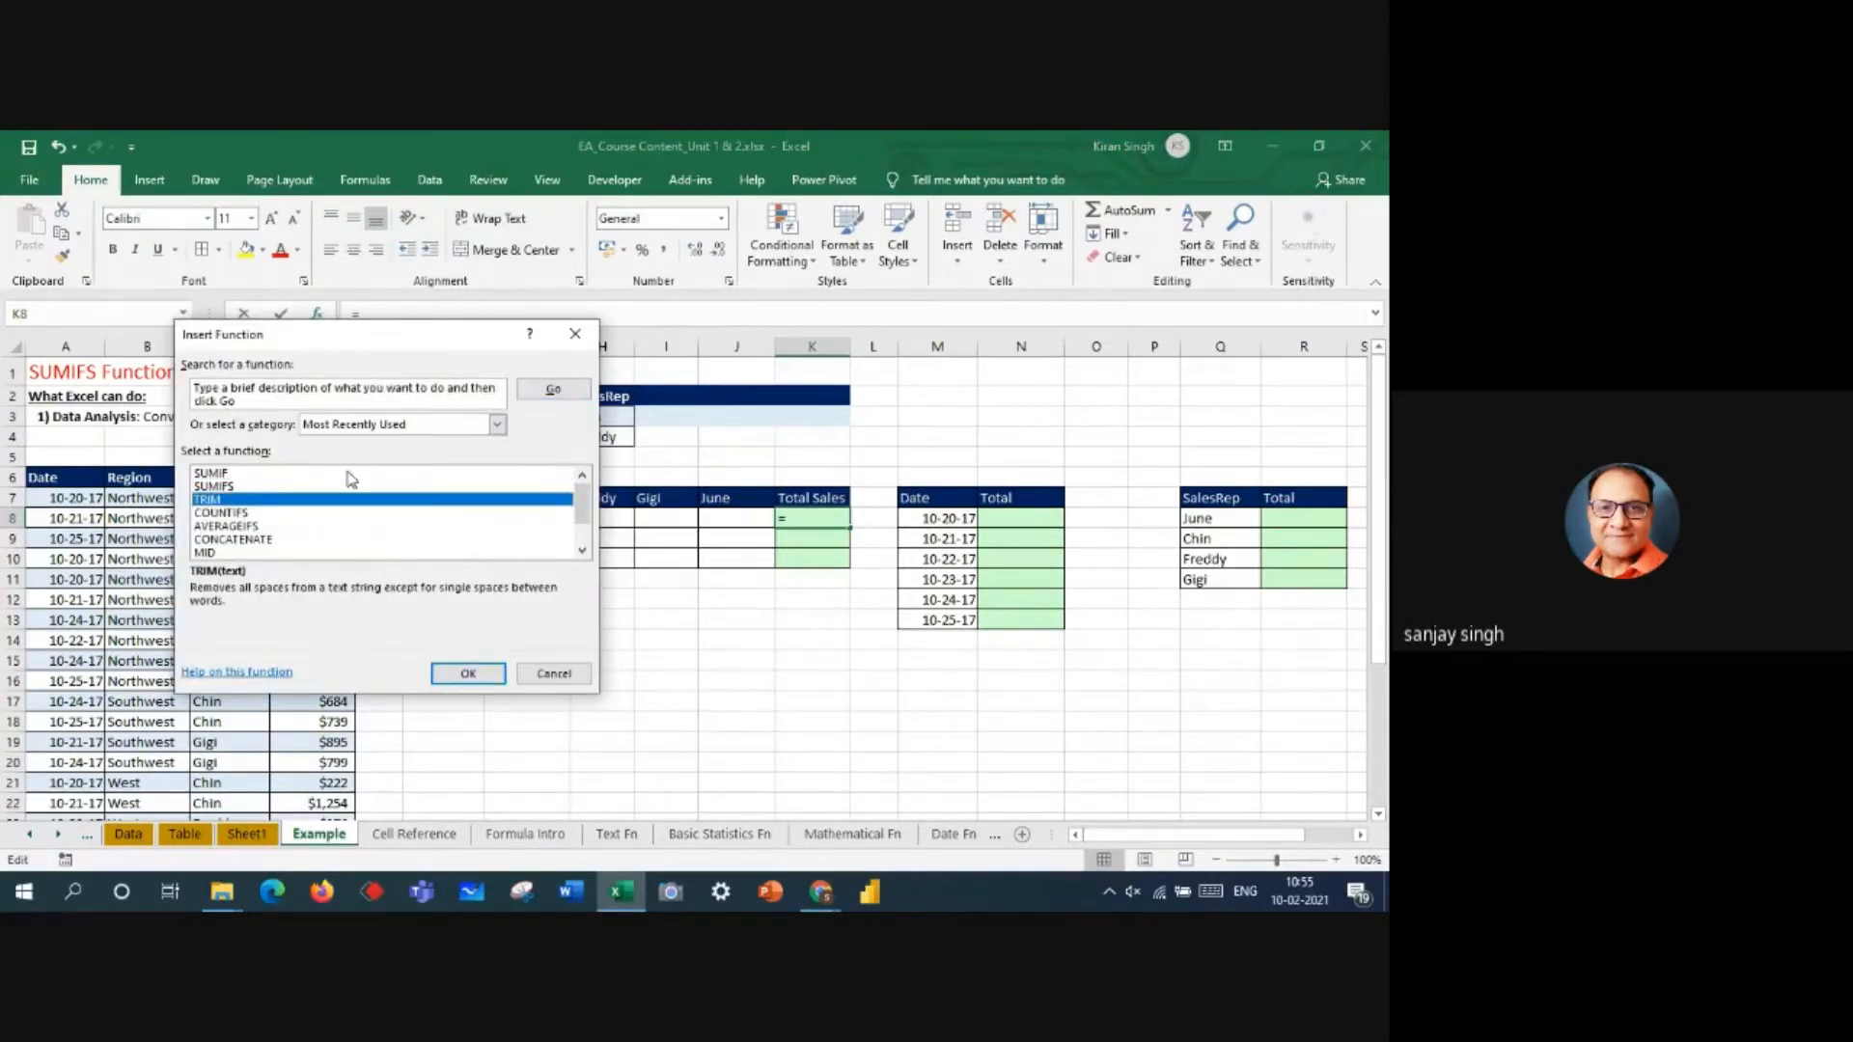
left_click(216, 486)
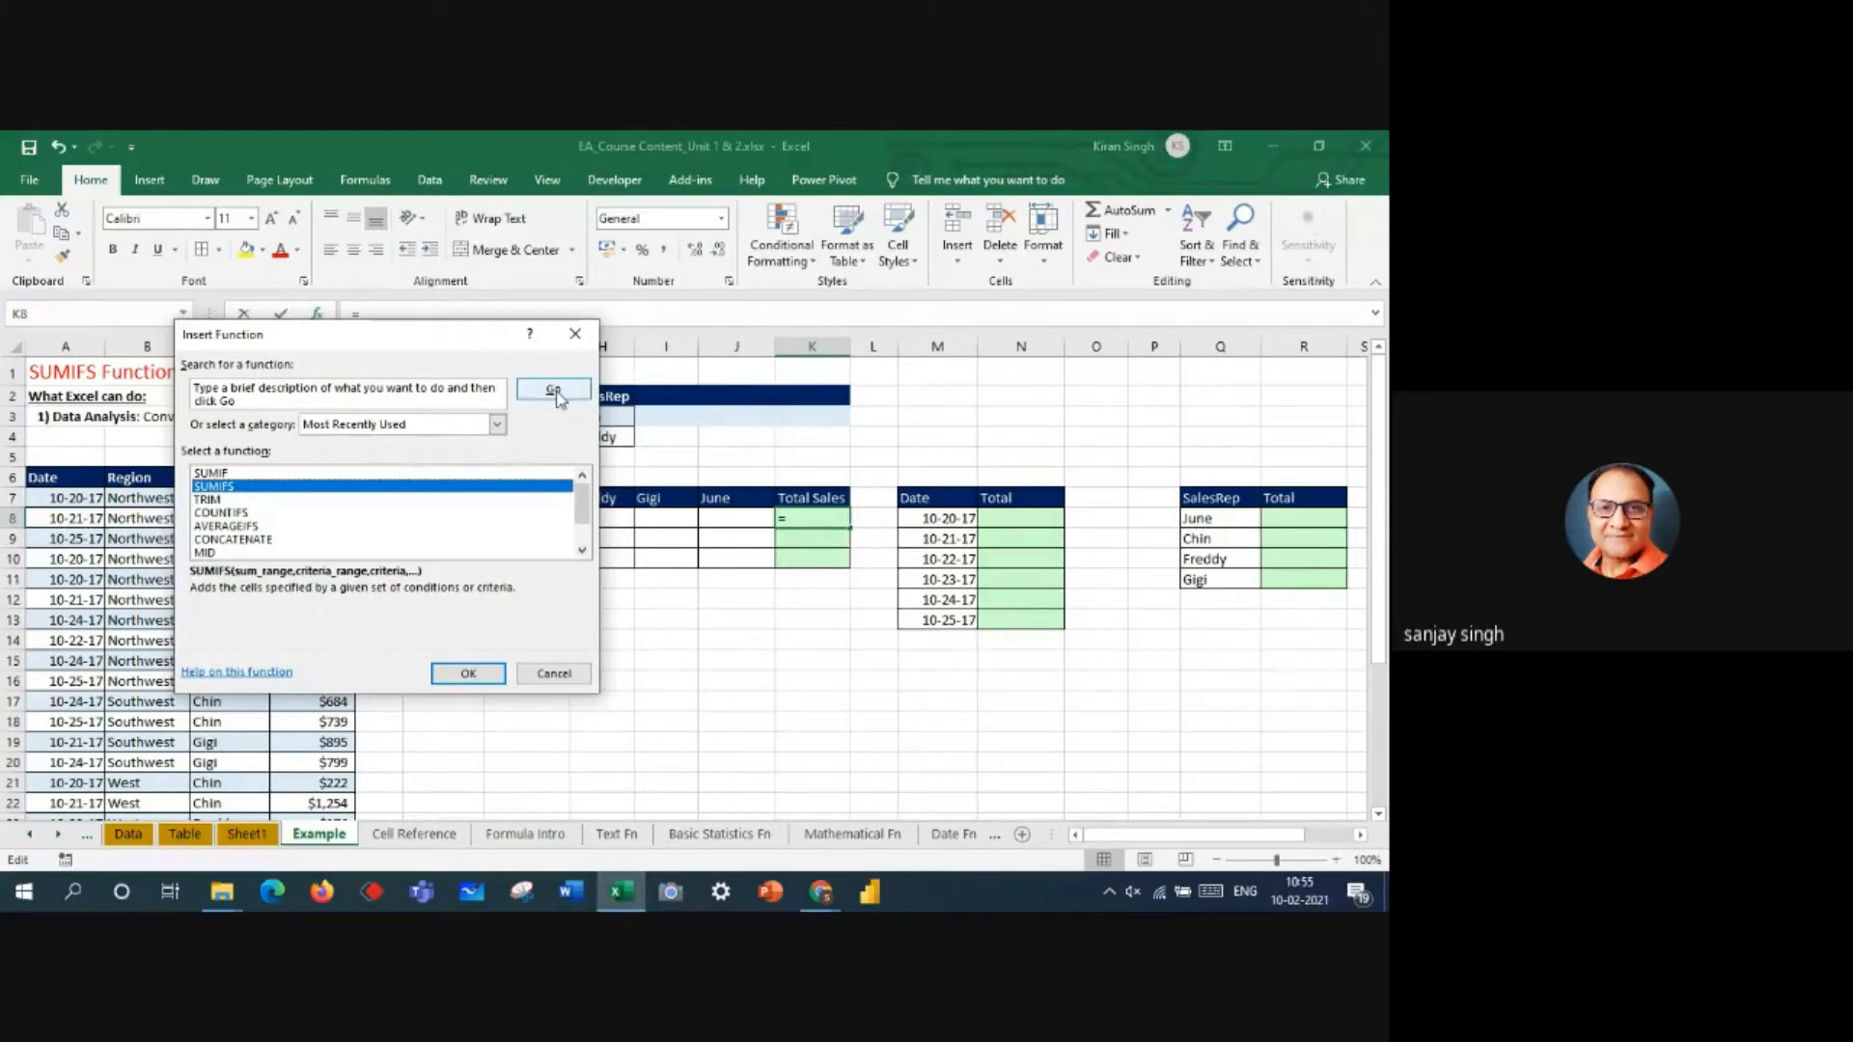
left_click(469, 674)
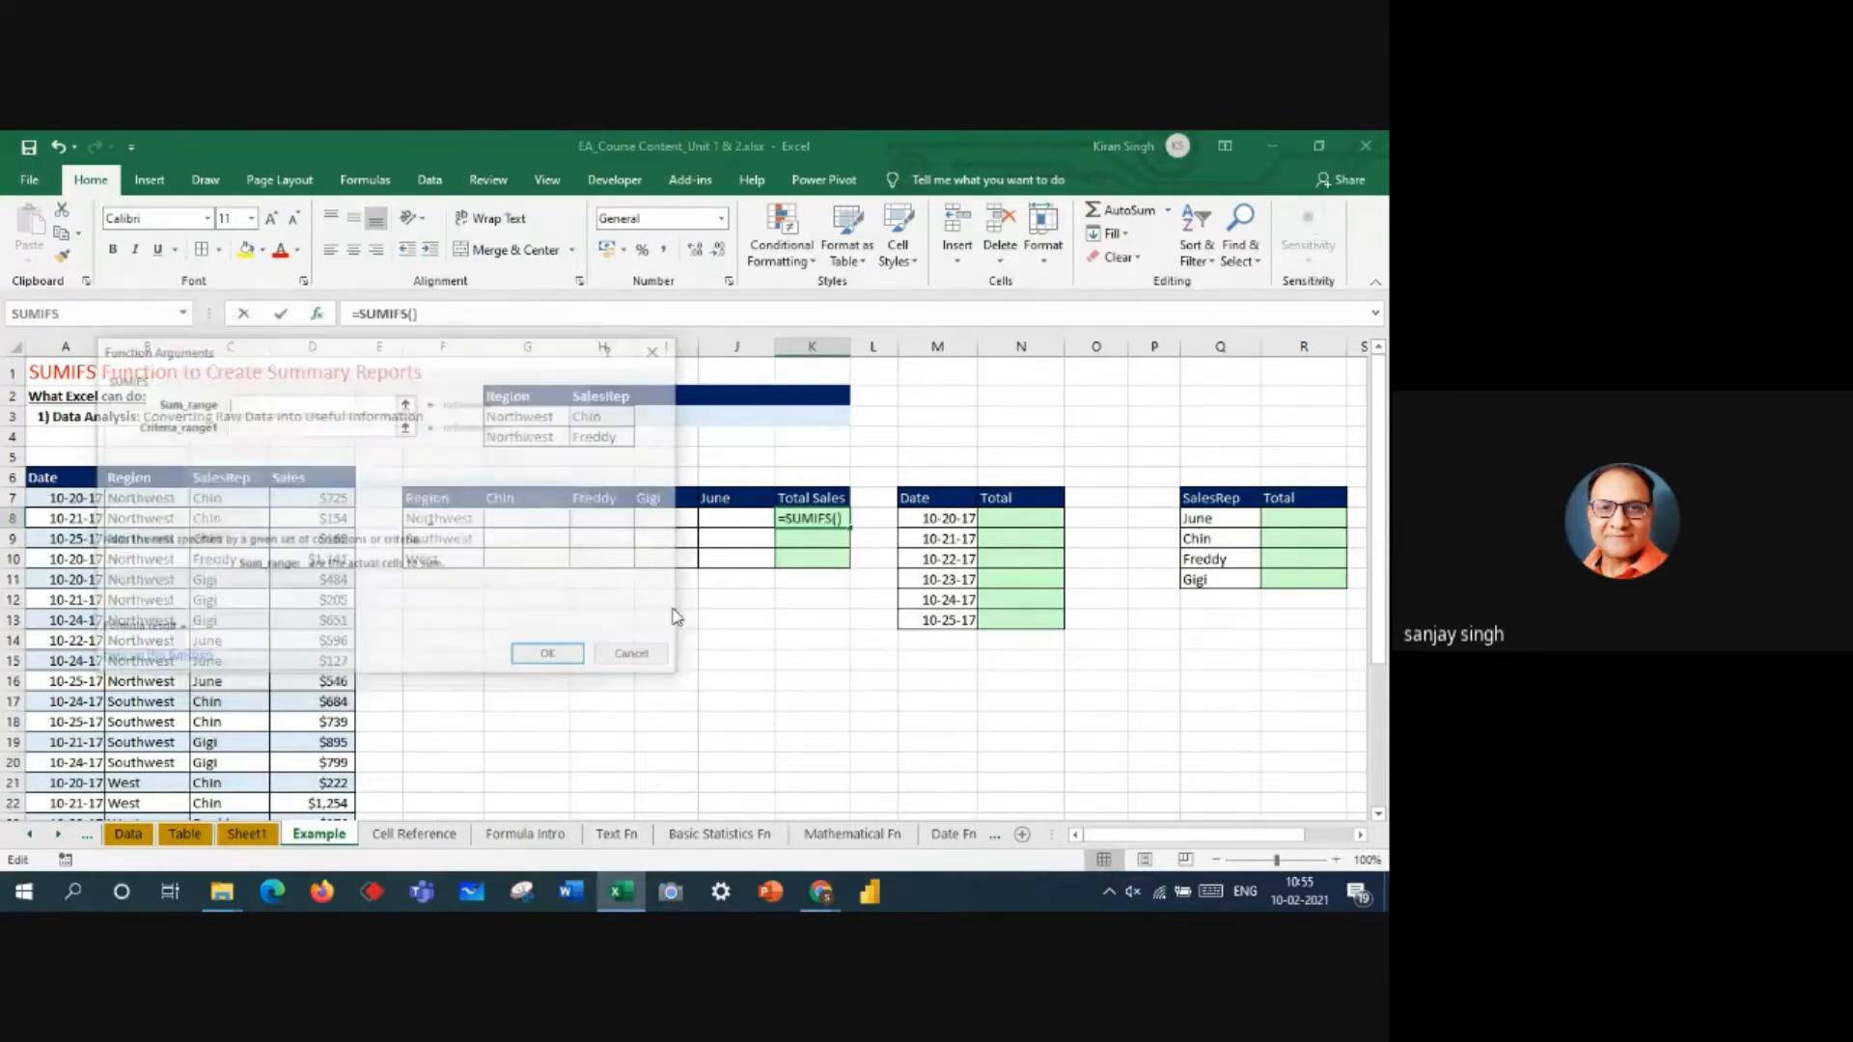
left_click_drag(367, 357, 1158, 361)
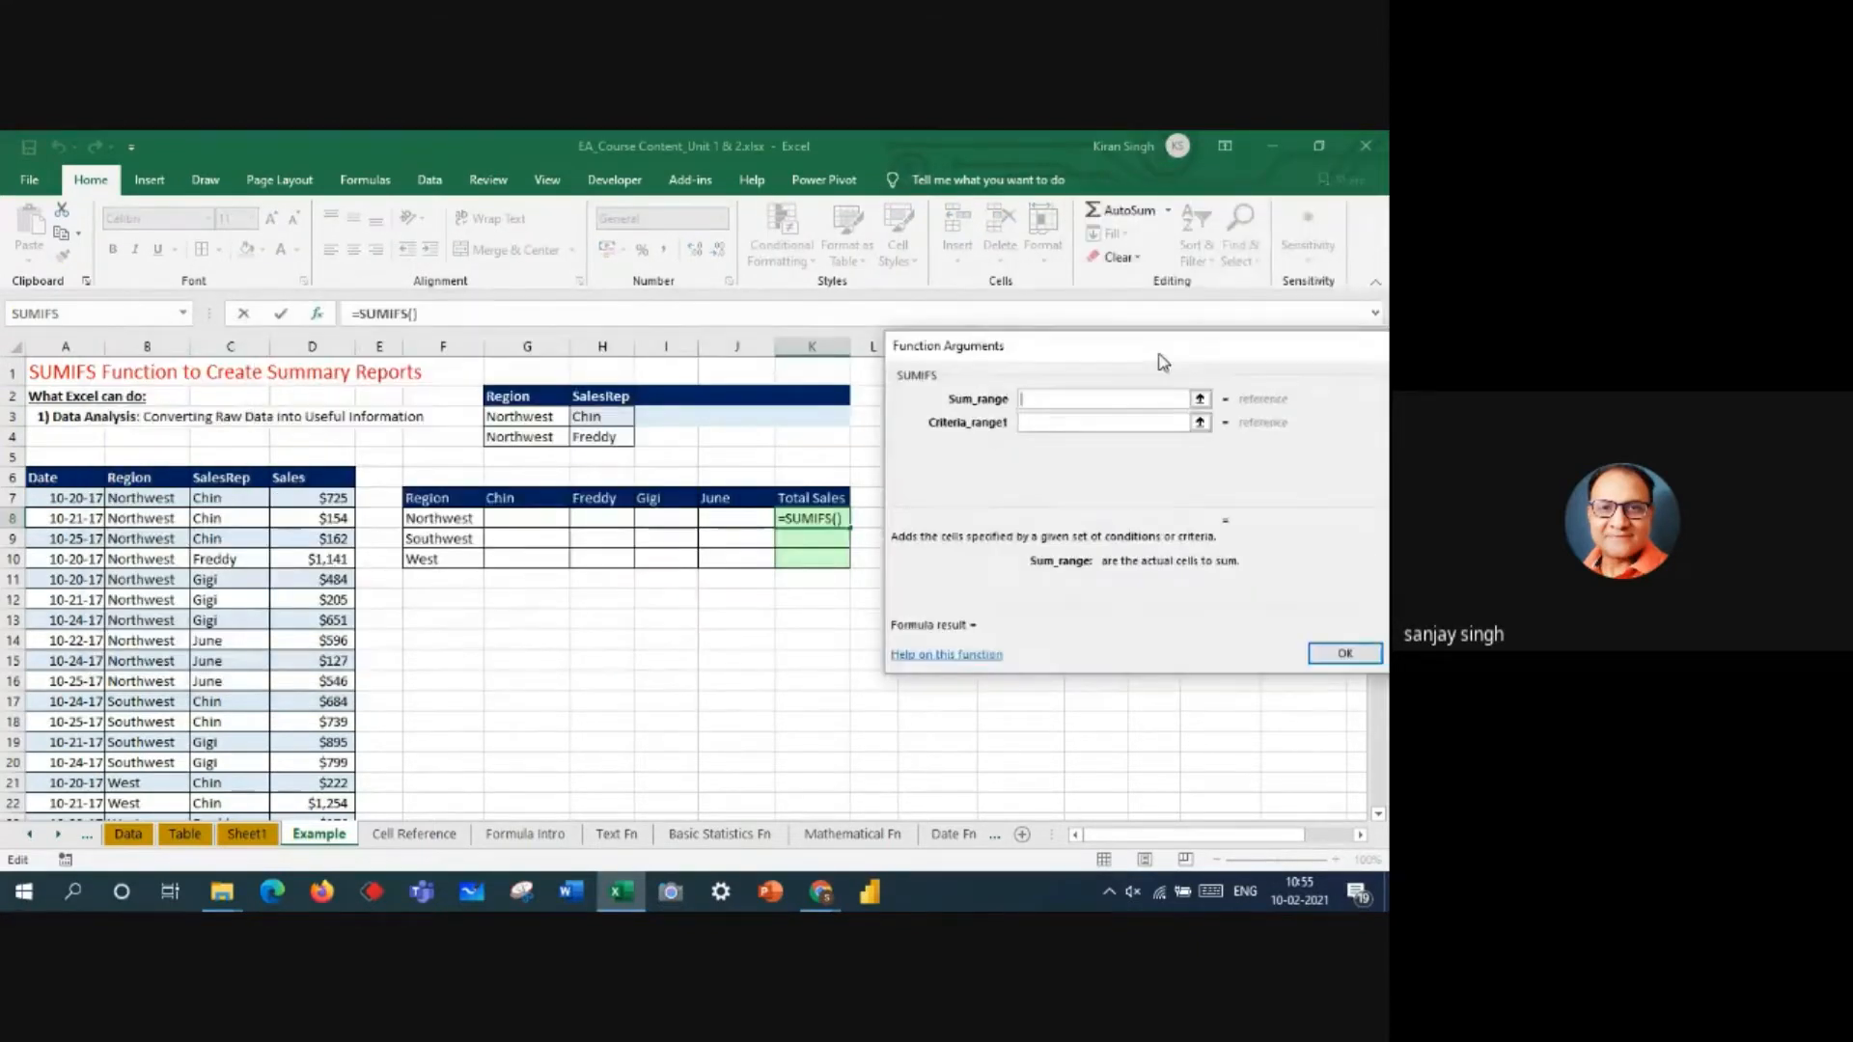
- Set the SUMIFS sum range to the sales amounts D7:D28 and the first criteria range to the regions B7:B28
left_click(302, 492)
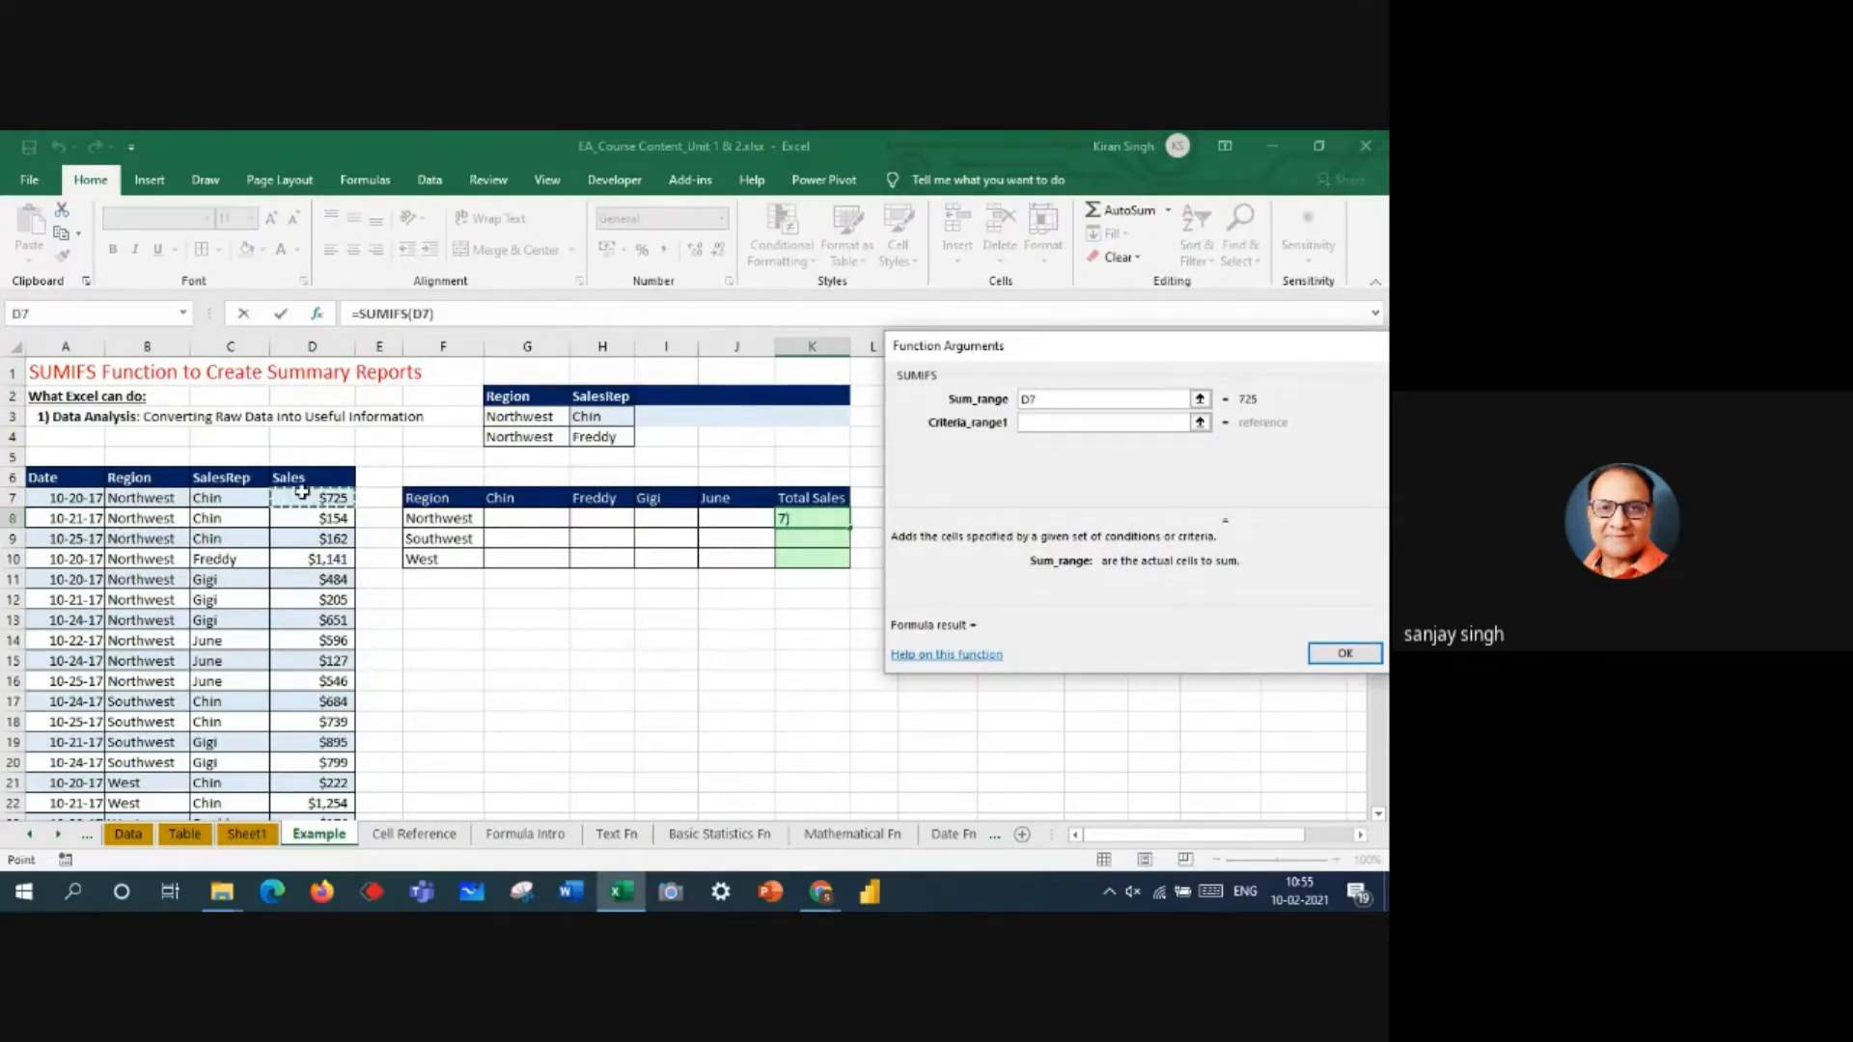
key("ctrl+shift+Down")
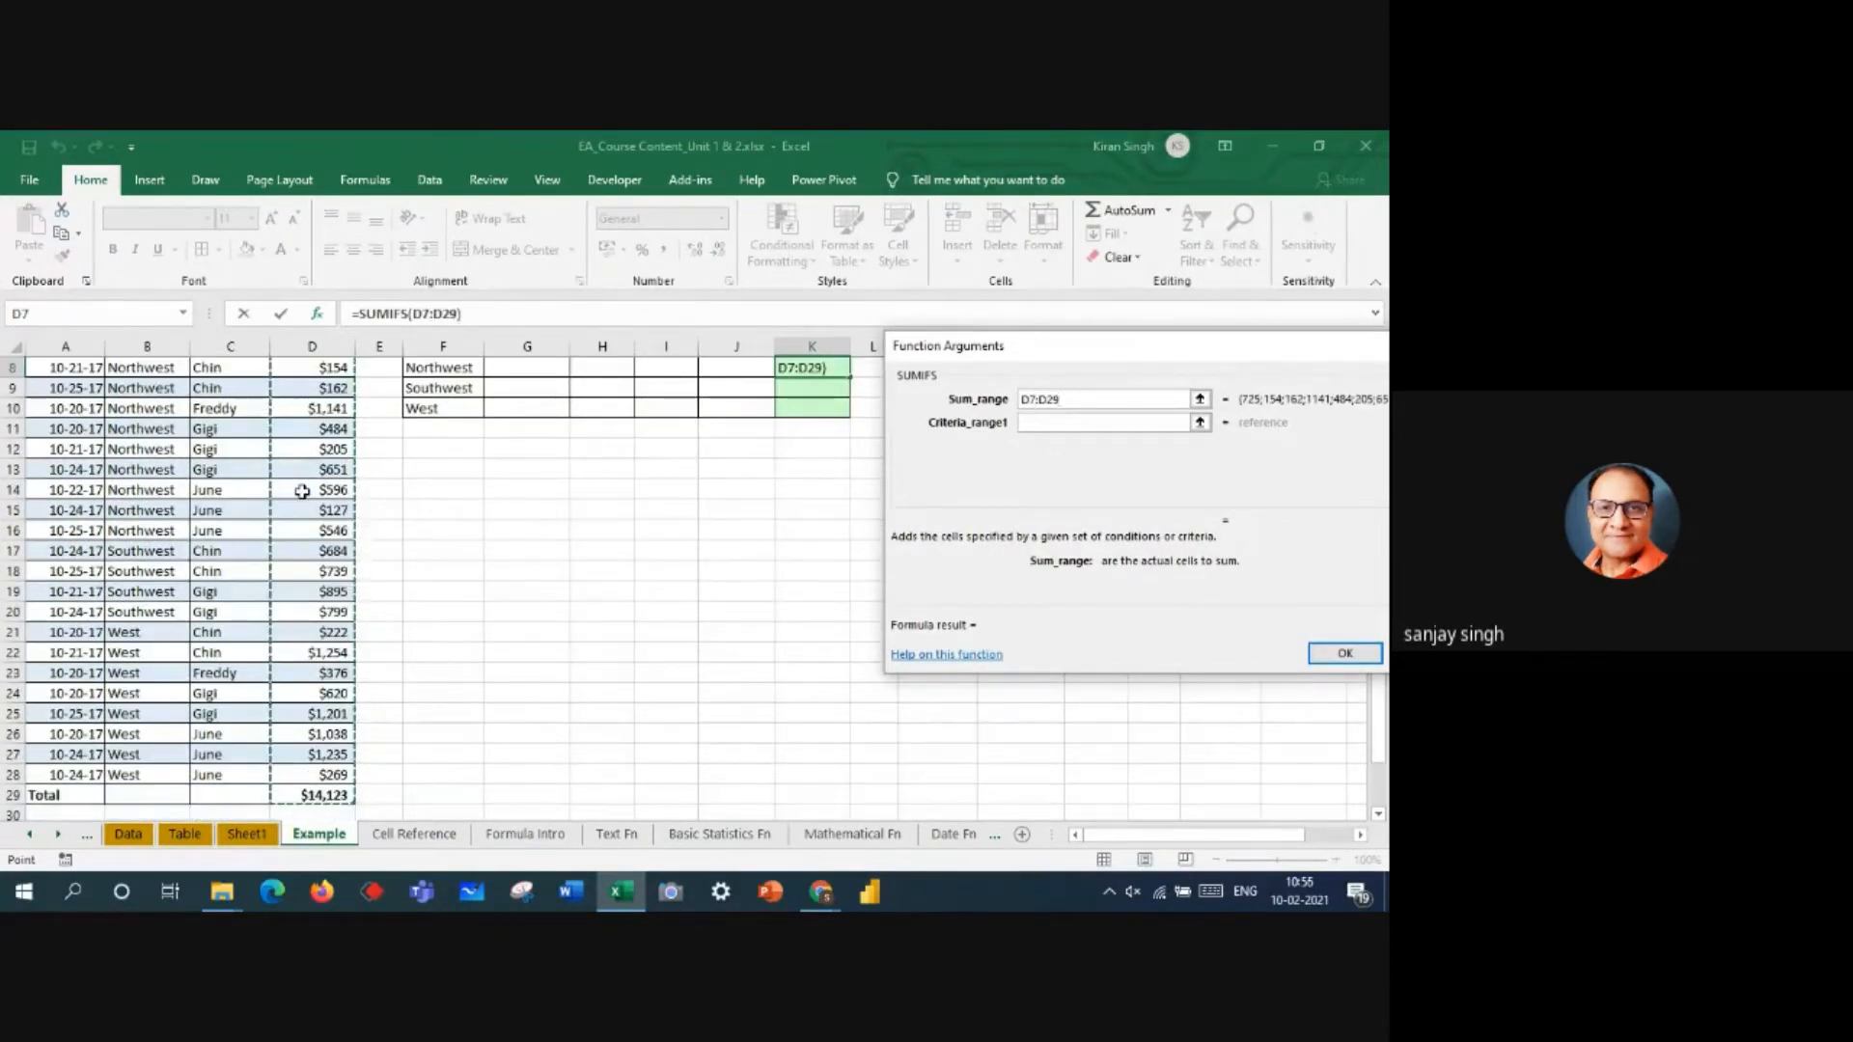
key("shift+Up")
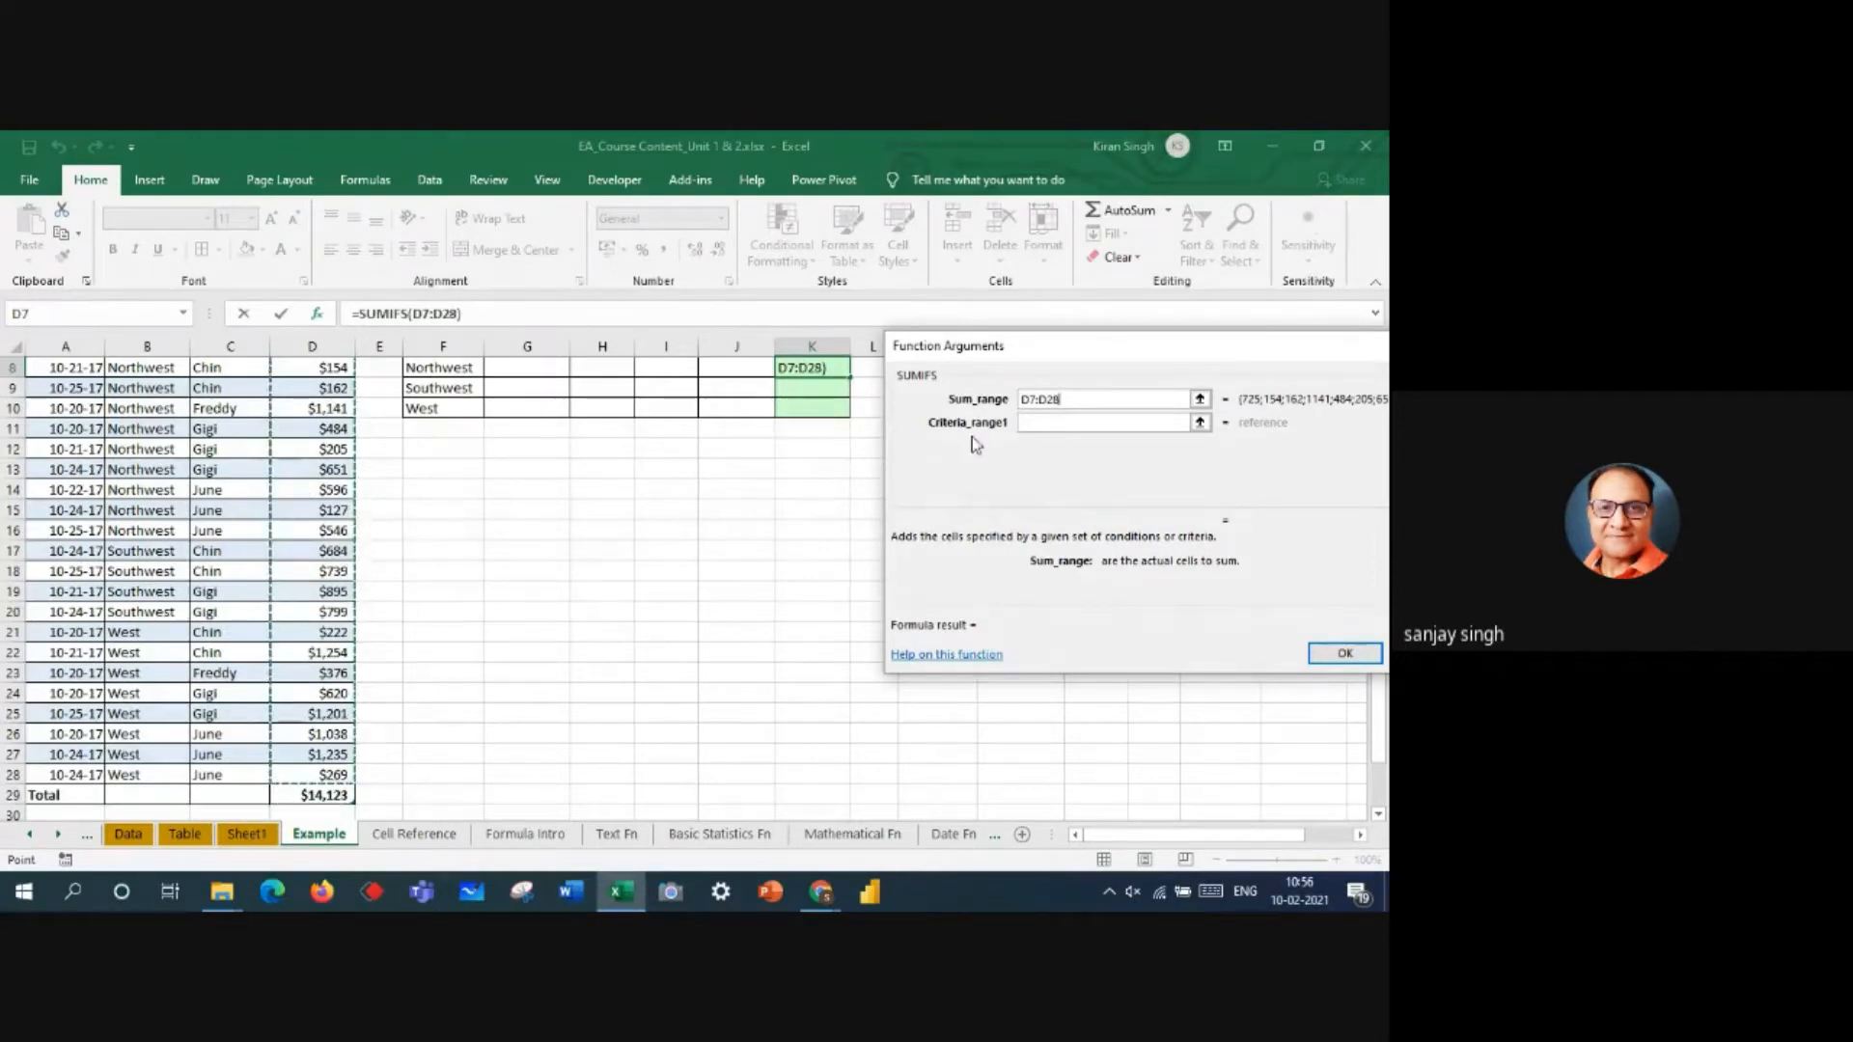
left_click(1023, 424)
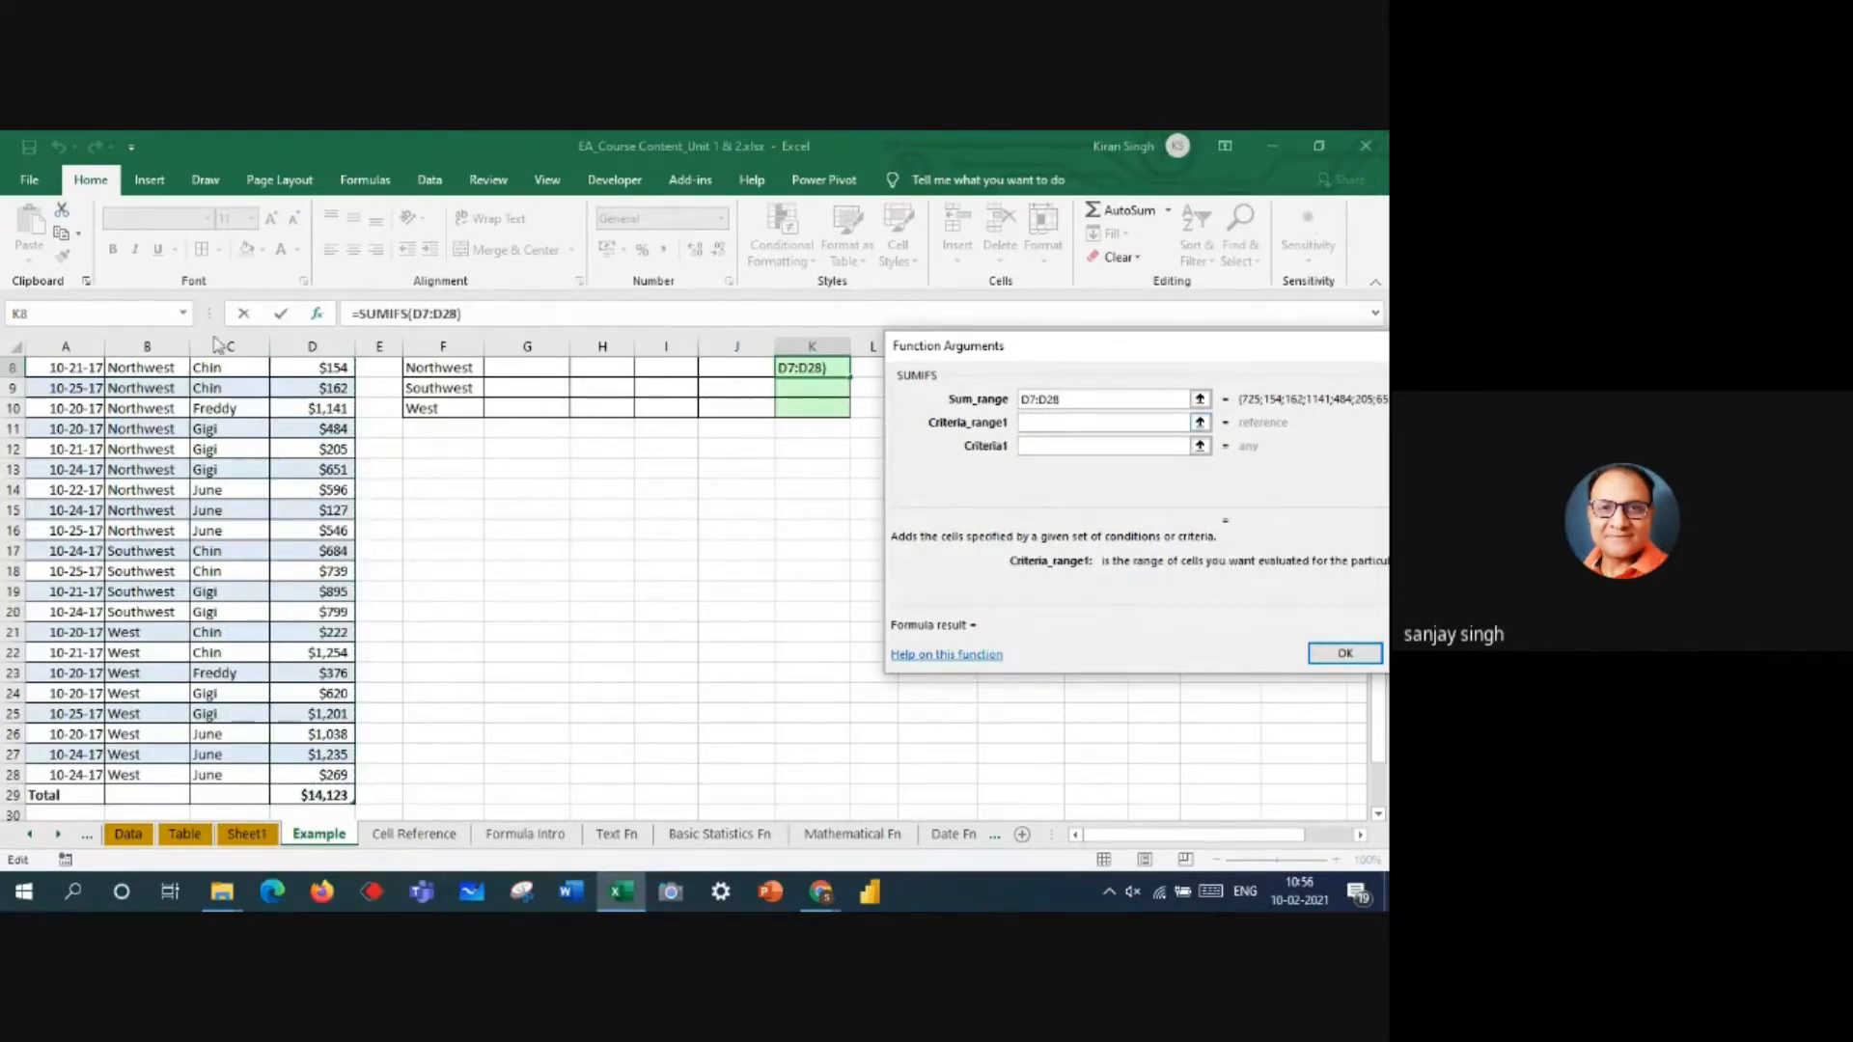
left_click_drag(1379, 747, 1378, 645)
left_click(172, 499)
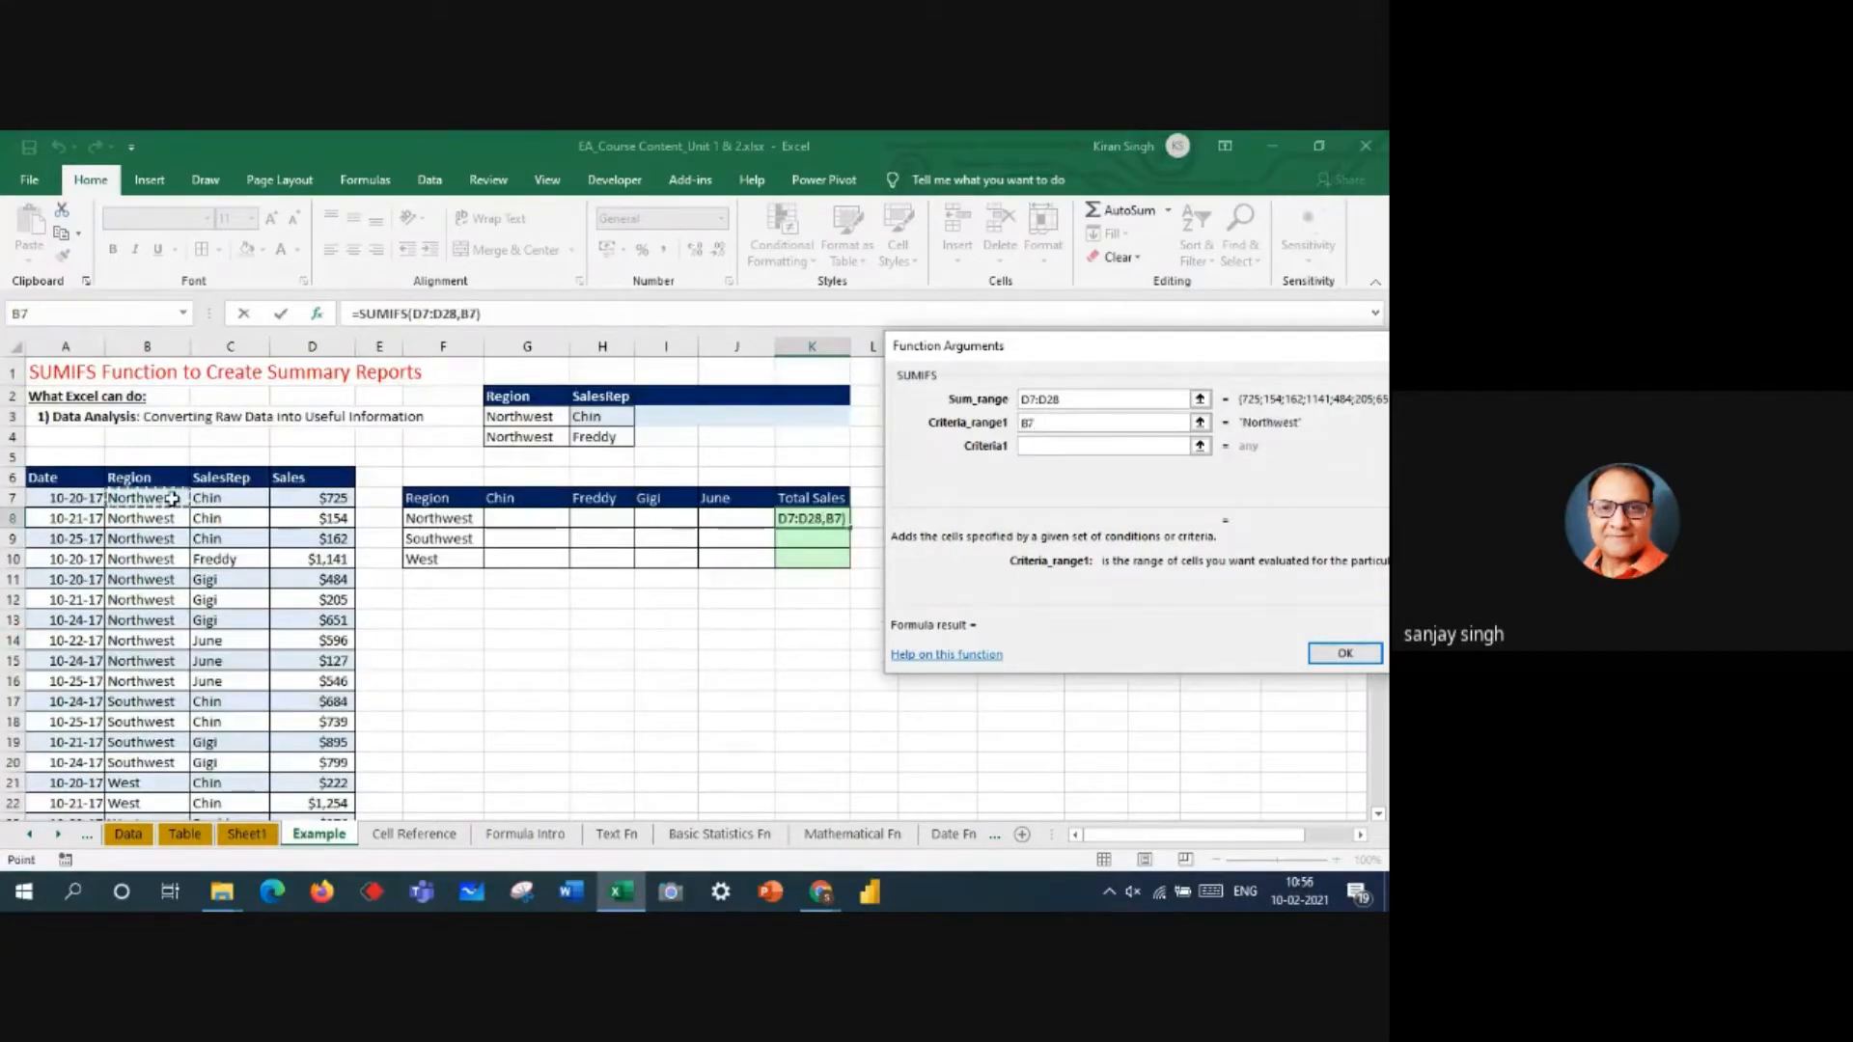
key("ctrl+shift+Down")
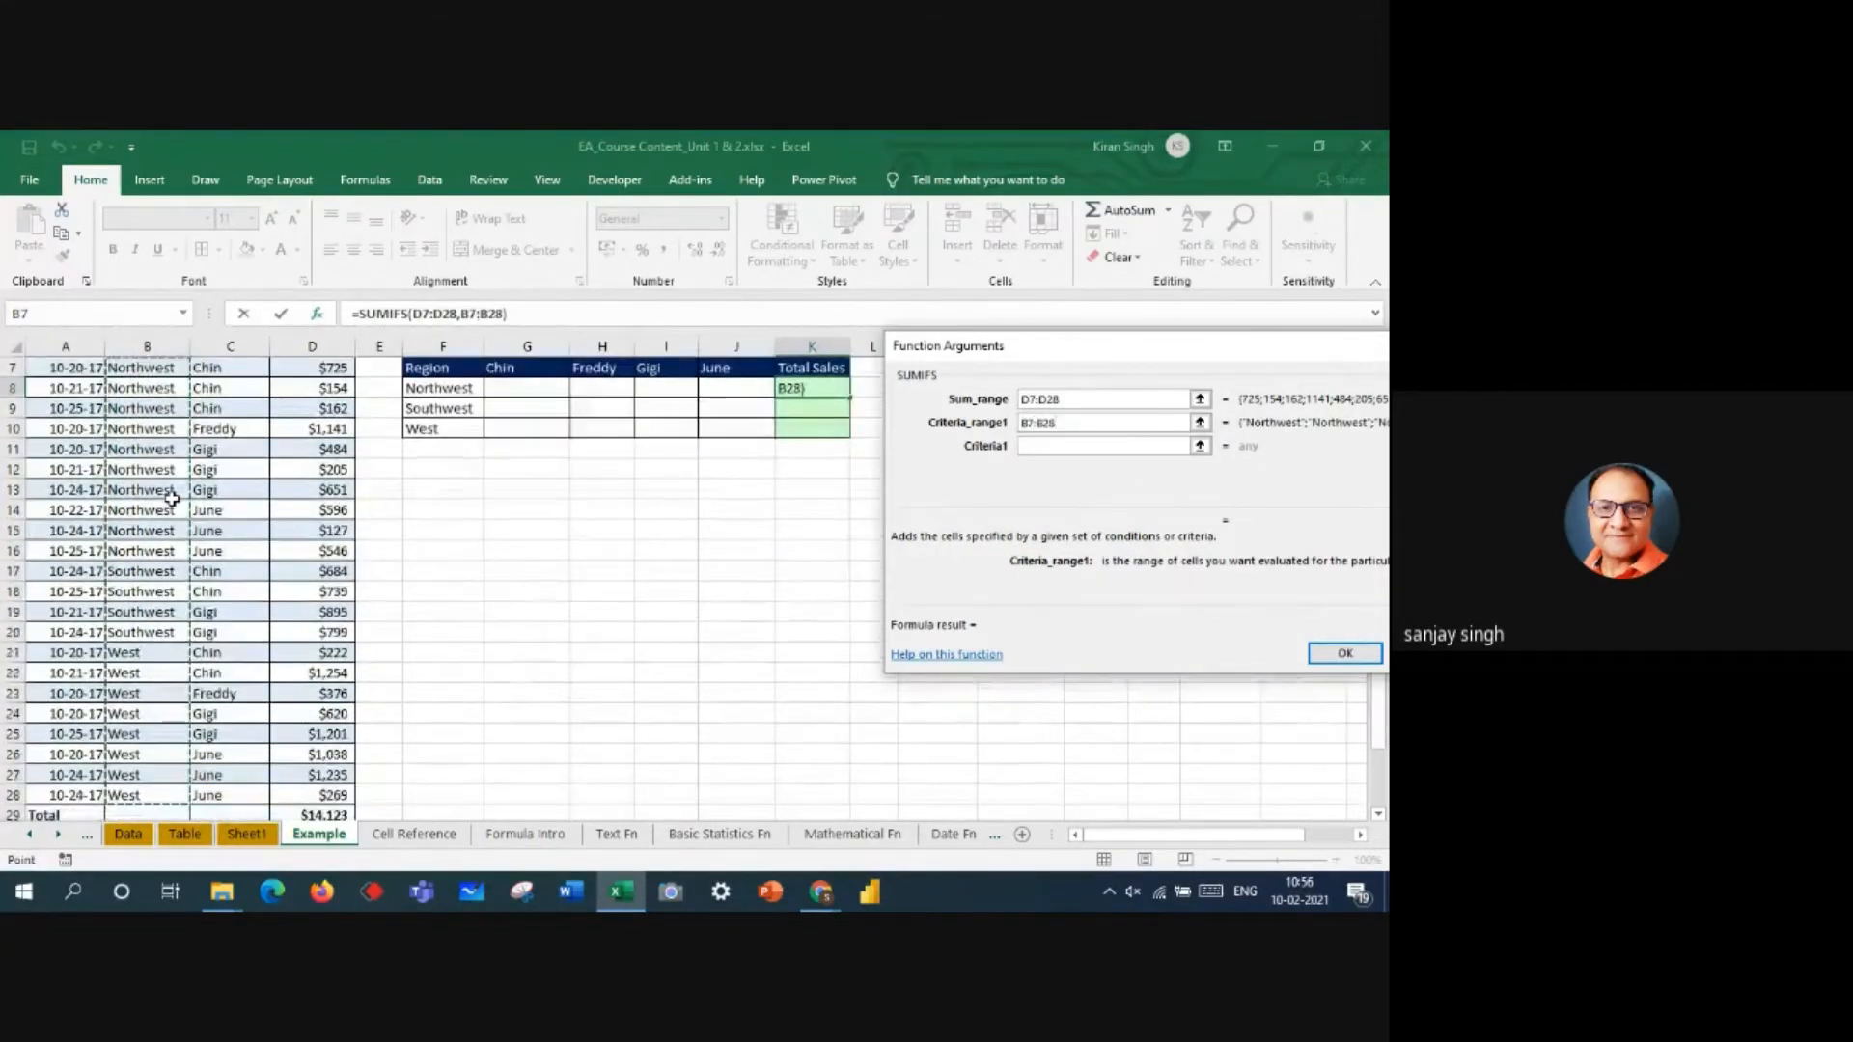
- Set the first SUMIFS criterion to the Northwest label in F8 and complete the formula
left_click(1062, 447)
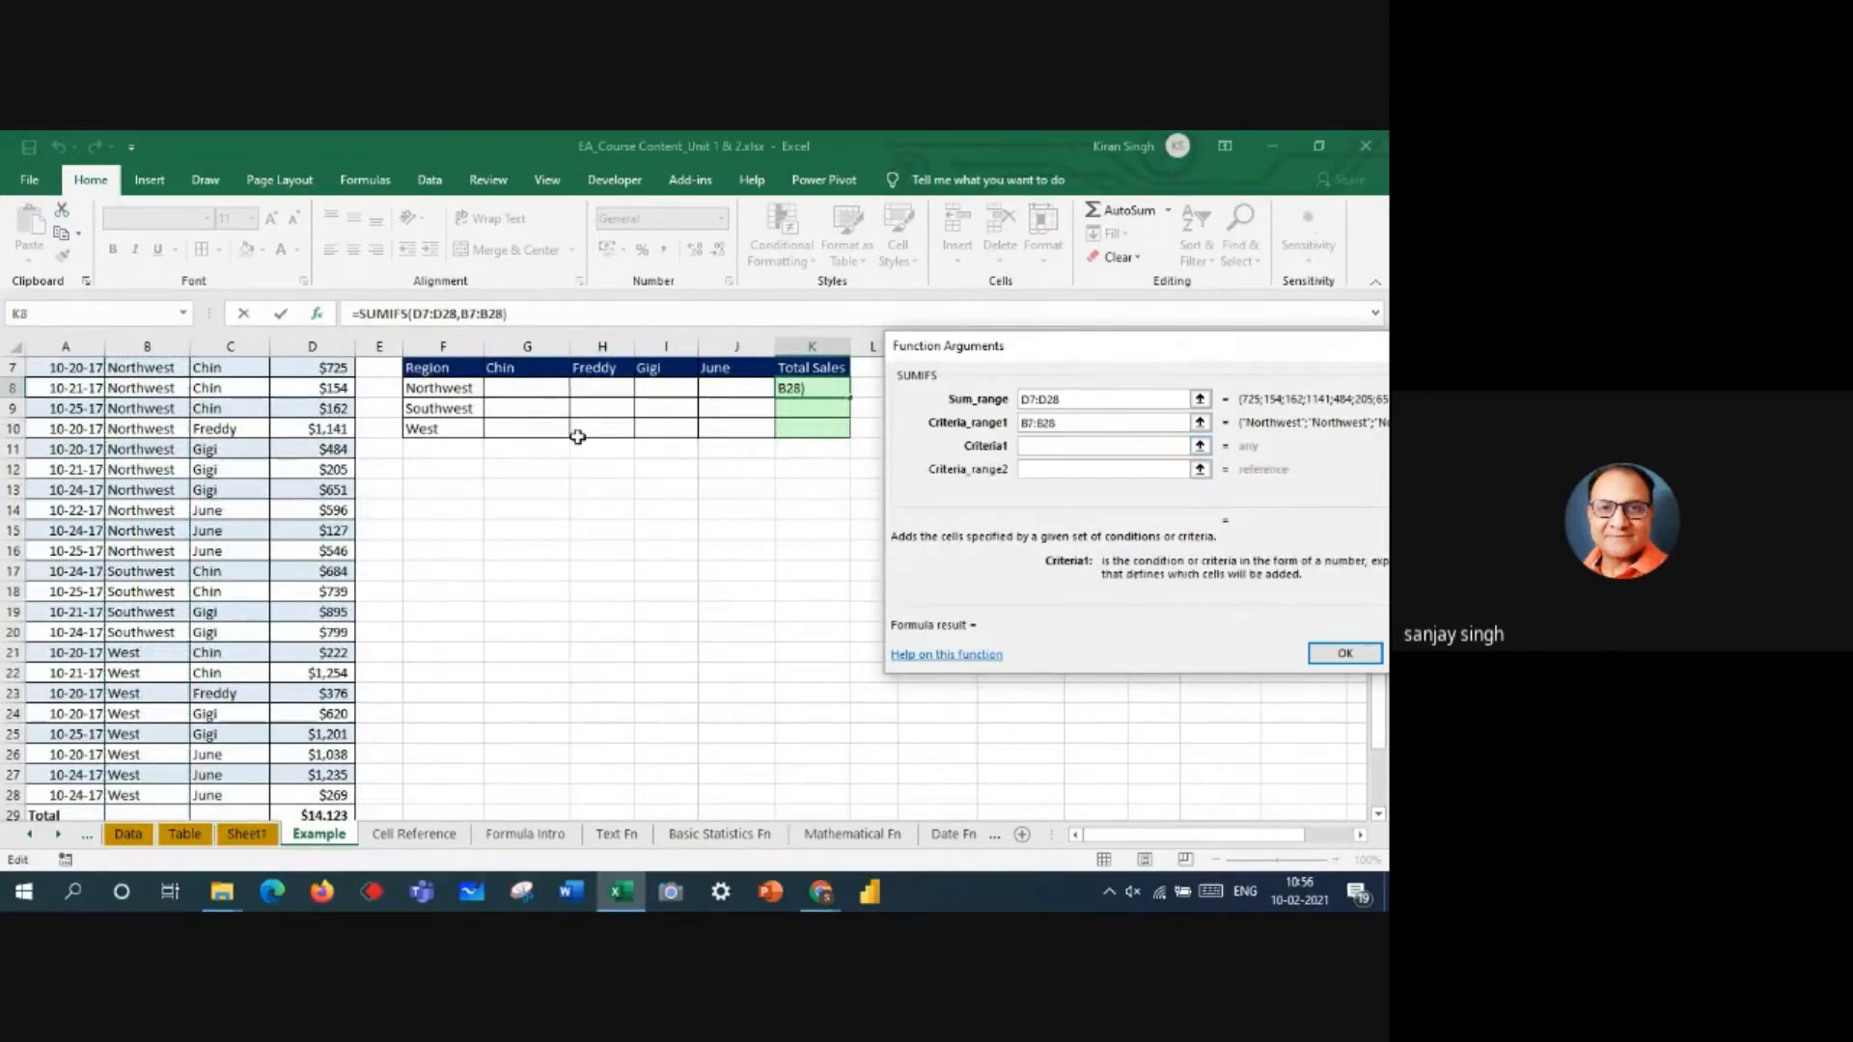
left_click(451, 389)
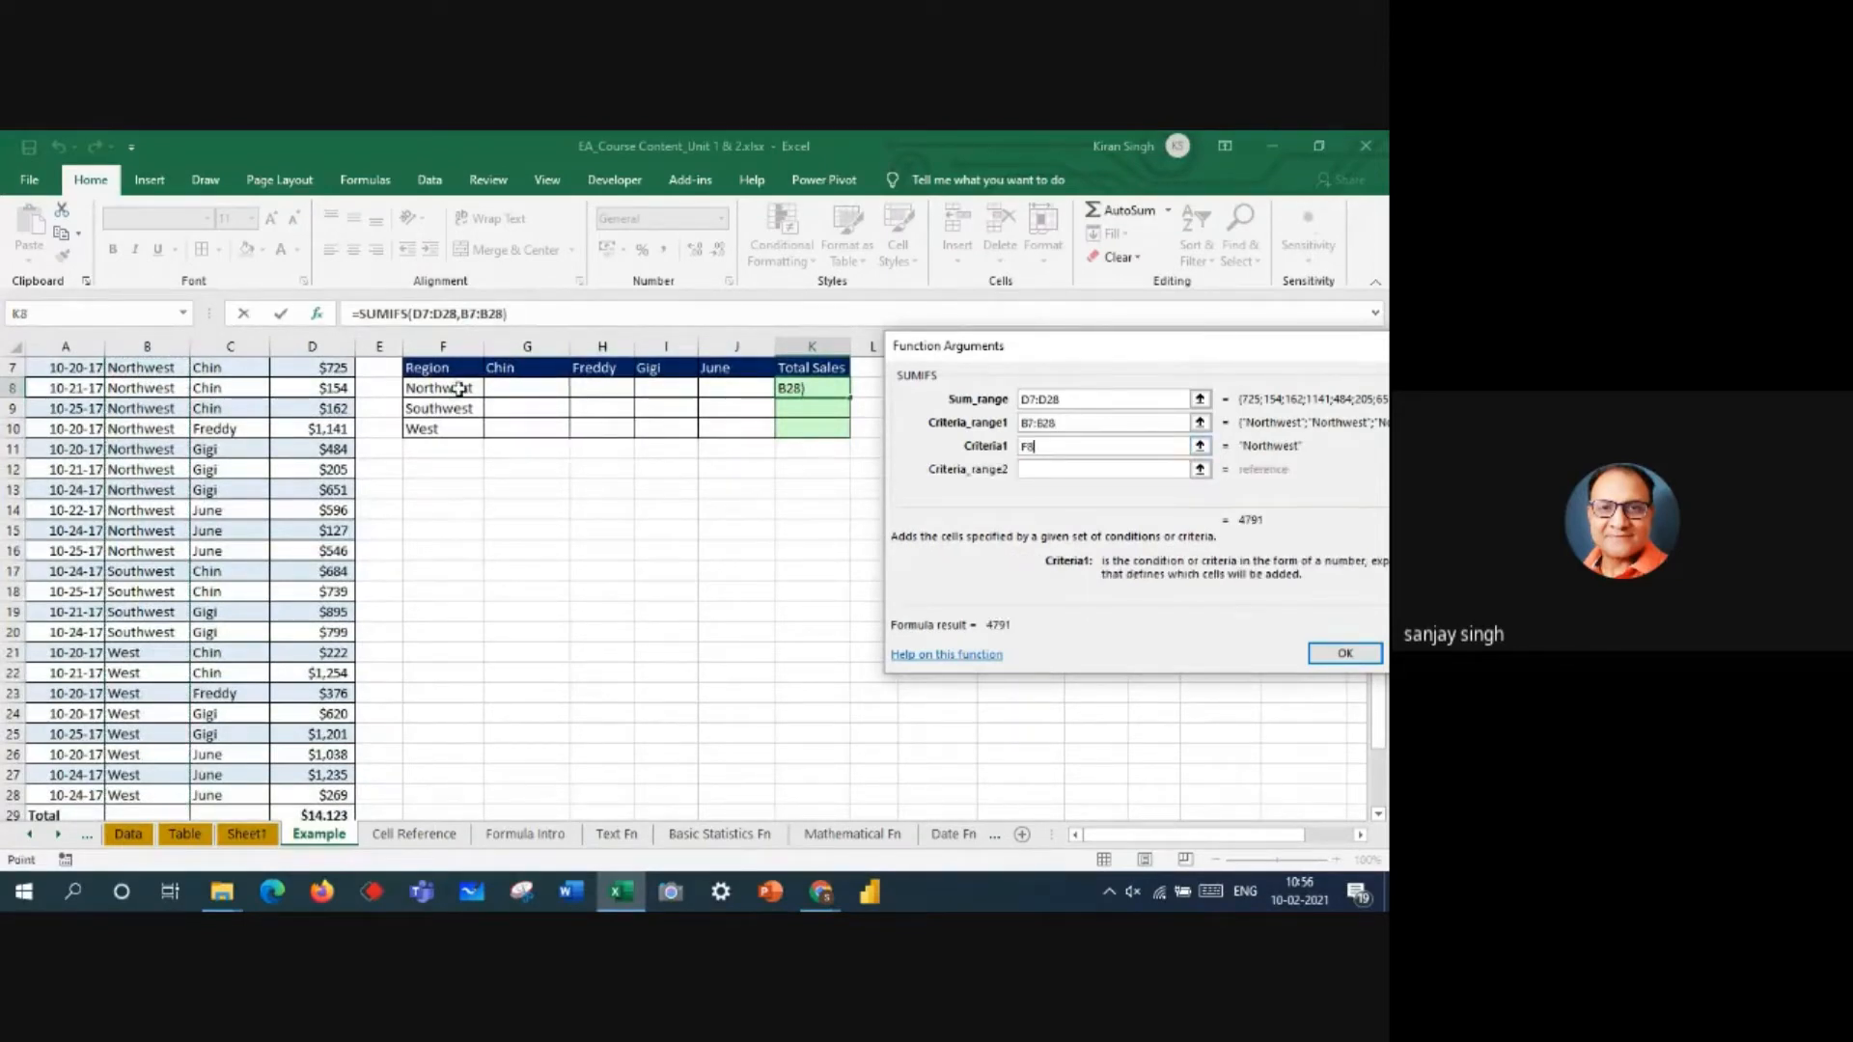
left_click(1342, 653)
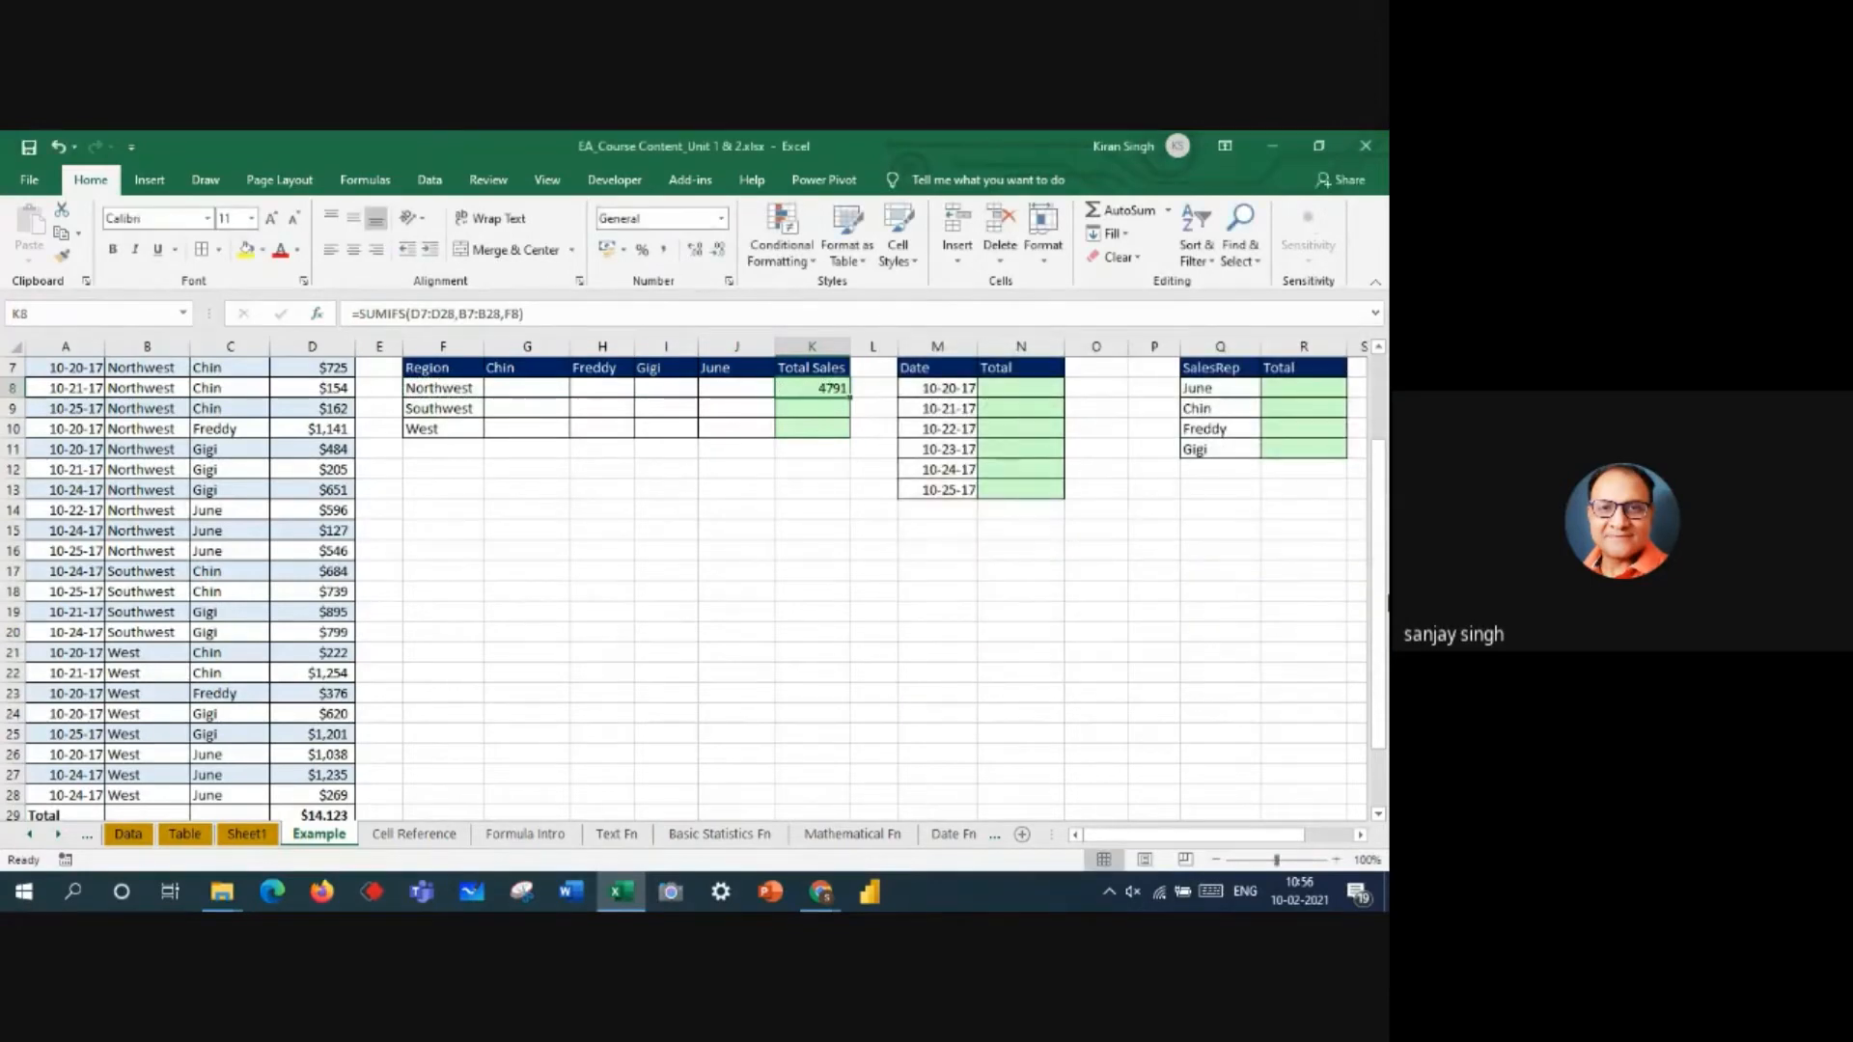
scroll(1306, 604, "up", 2)
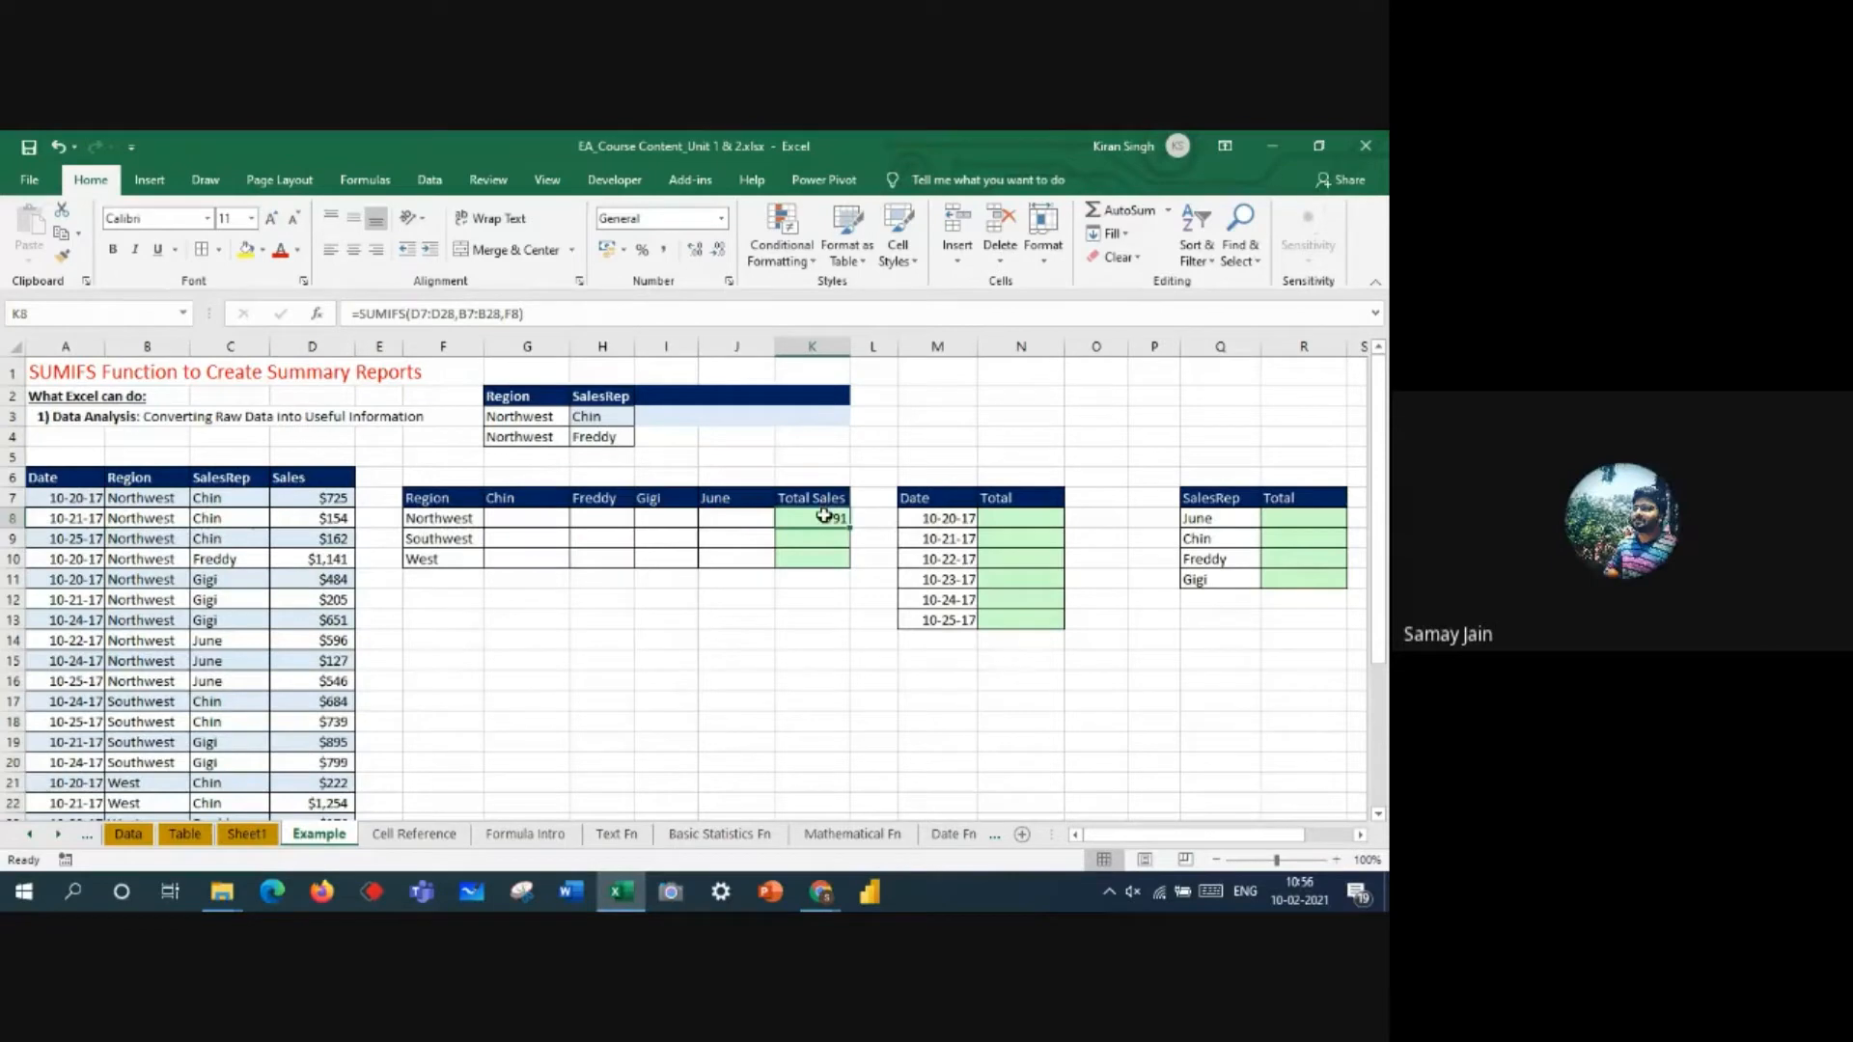
left_click(530, 519)
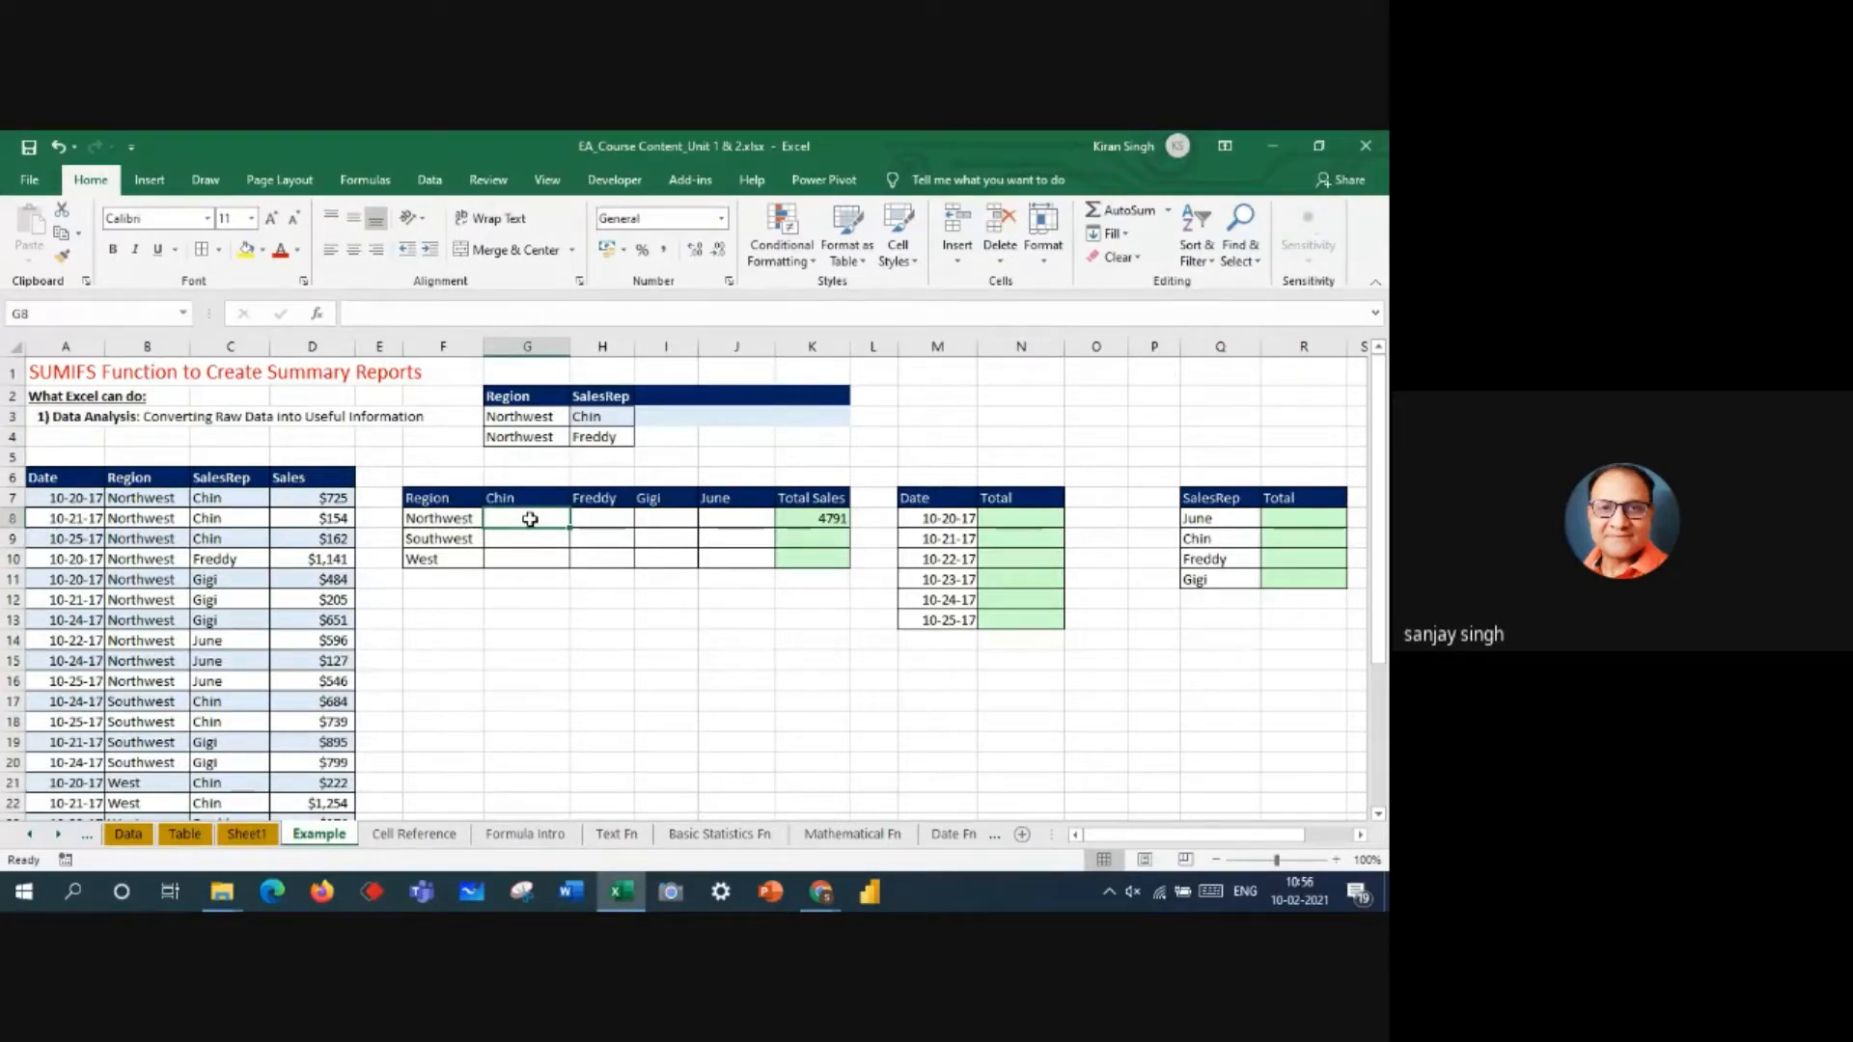
left_click(617, 519)
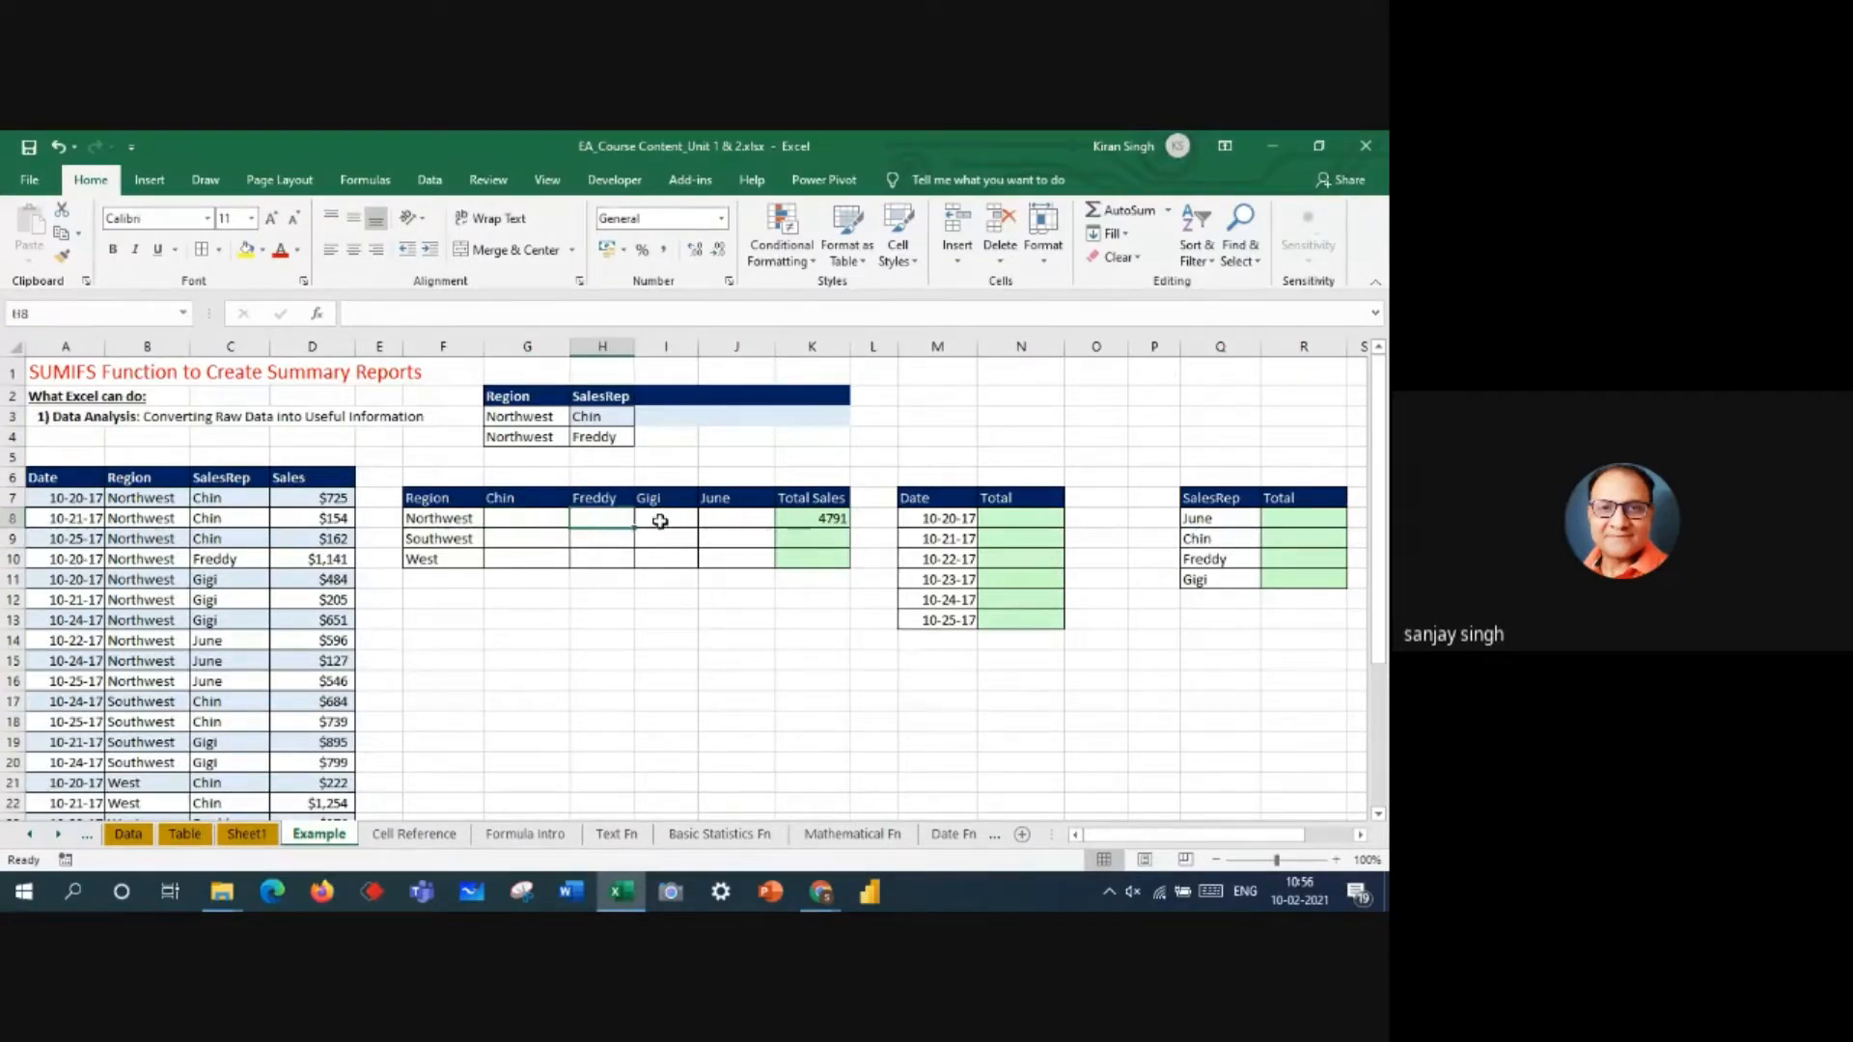
left_click(660, 521)
left_click(722, 518)
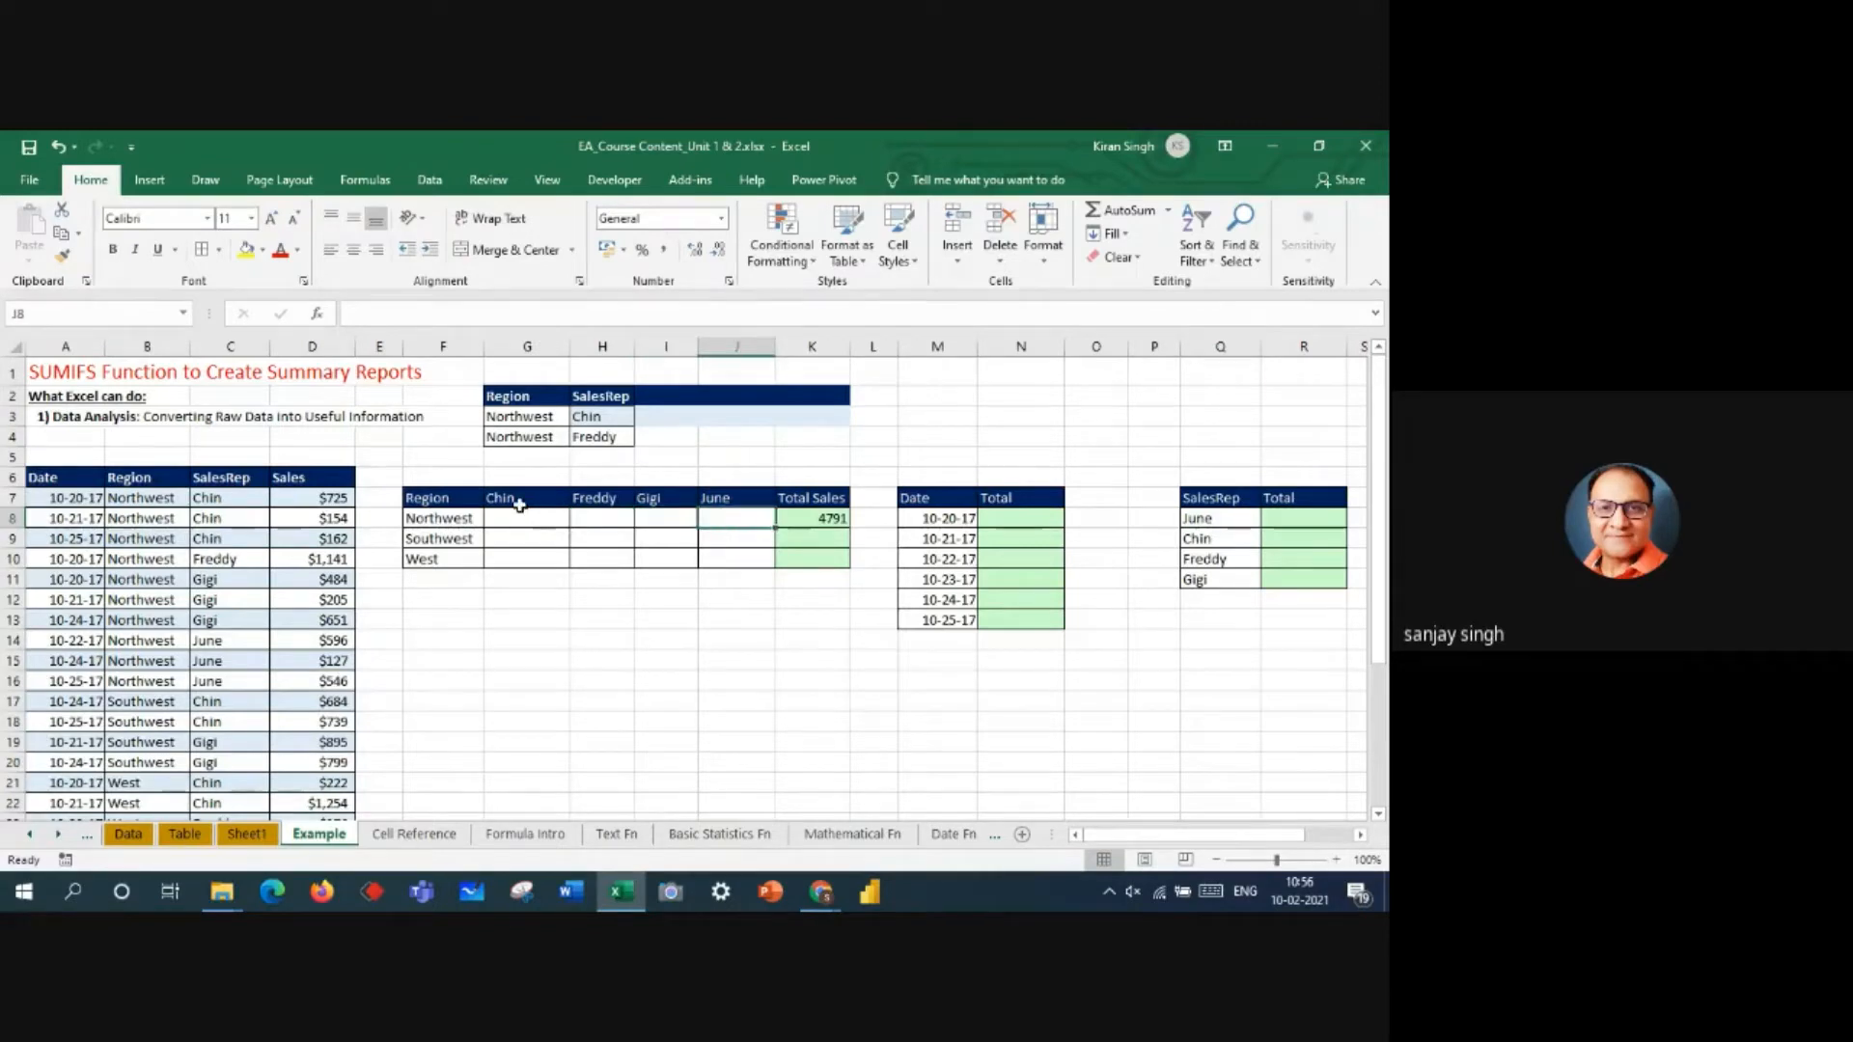
left_click_drag(530, 515, 739, 511)
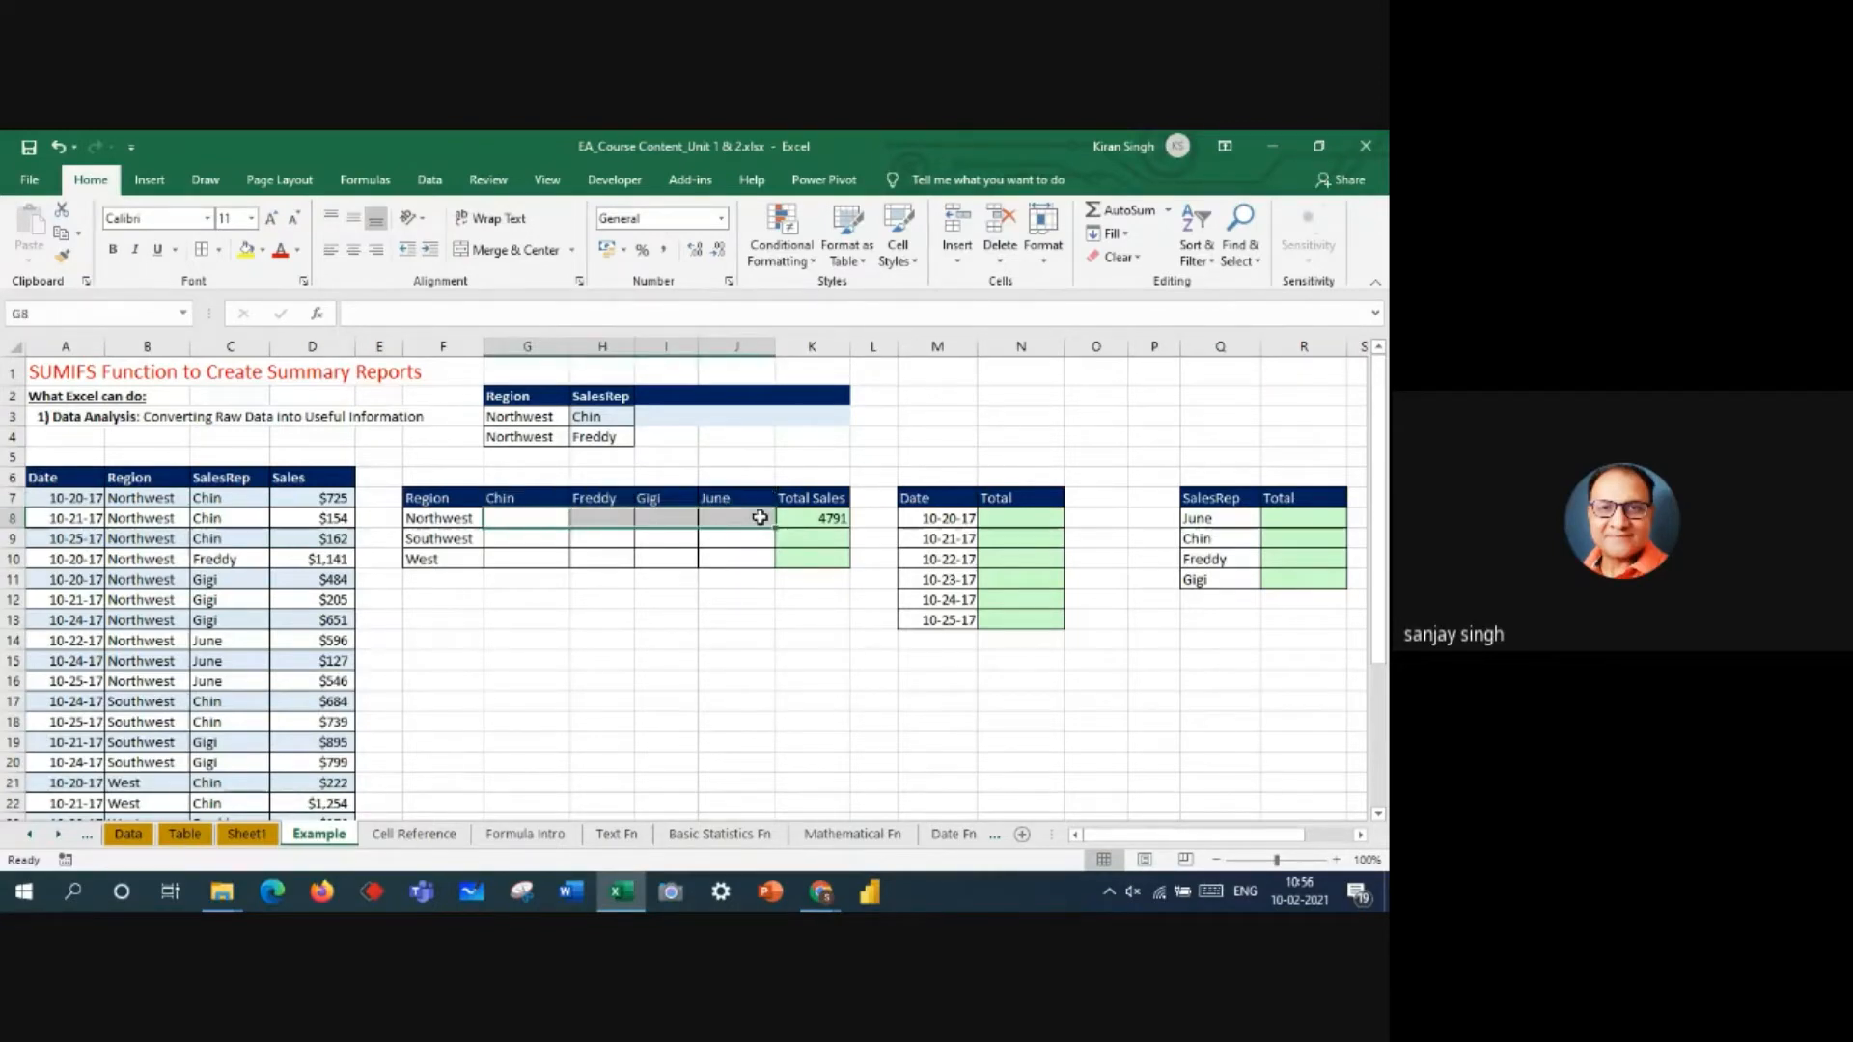
left_click(822, 517)
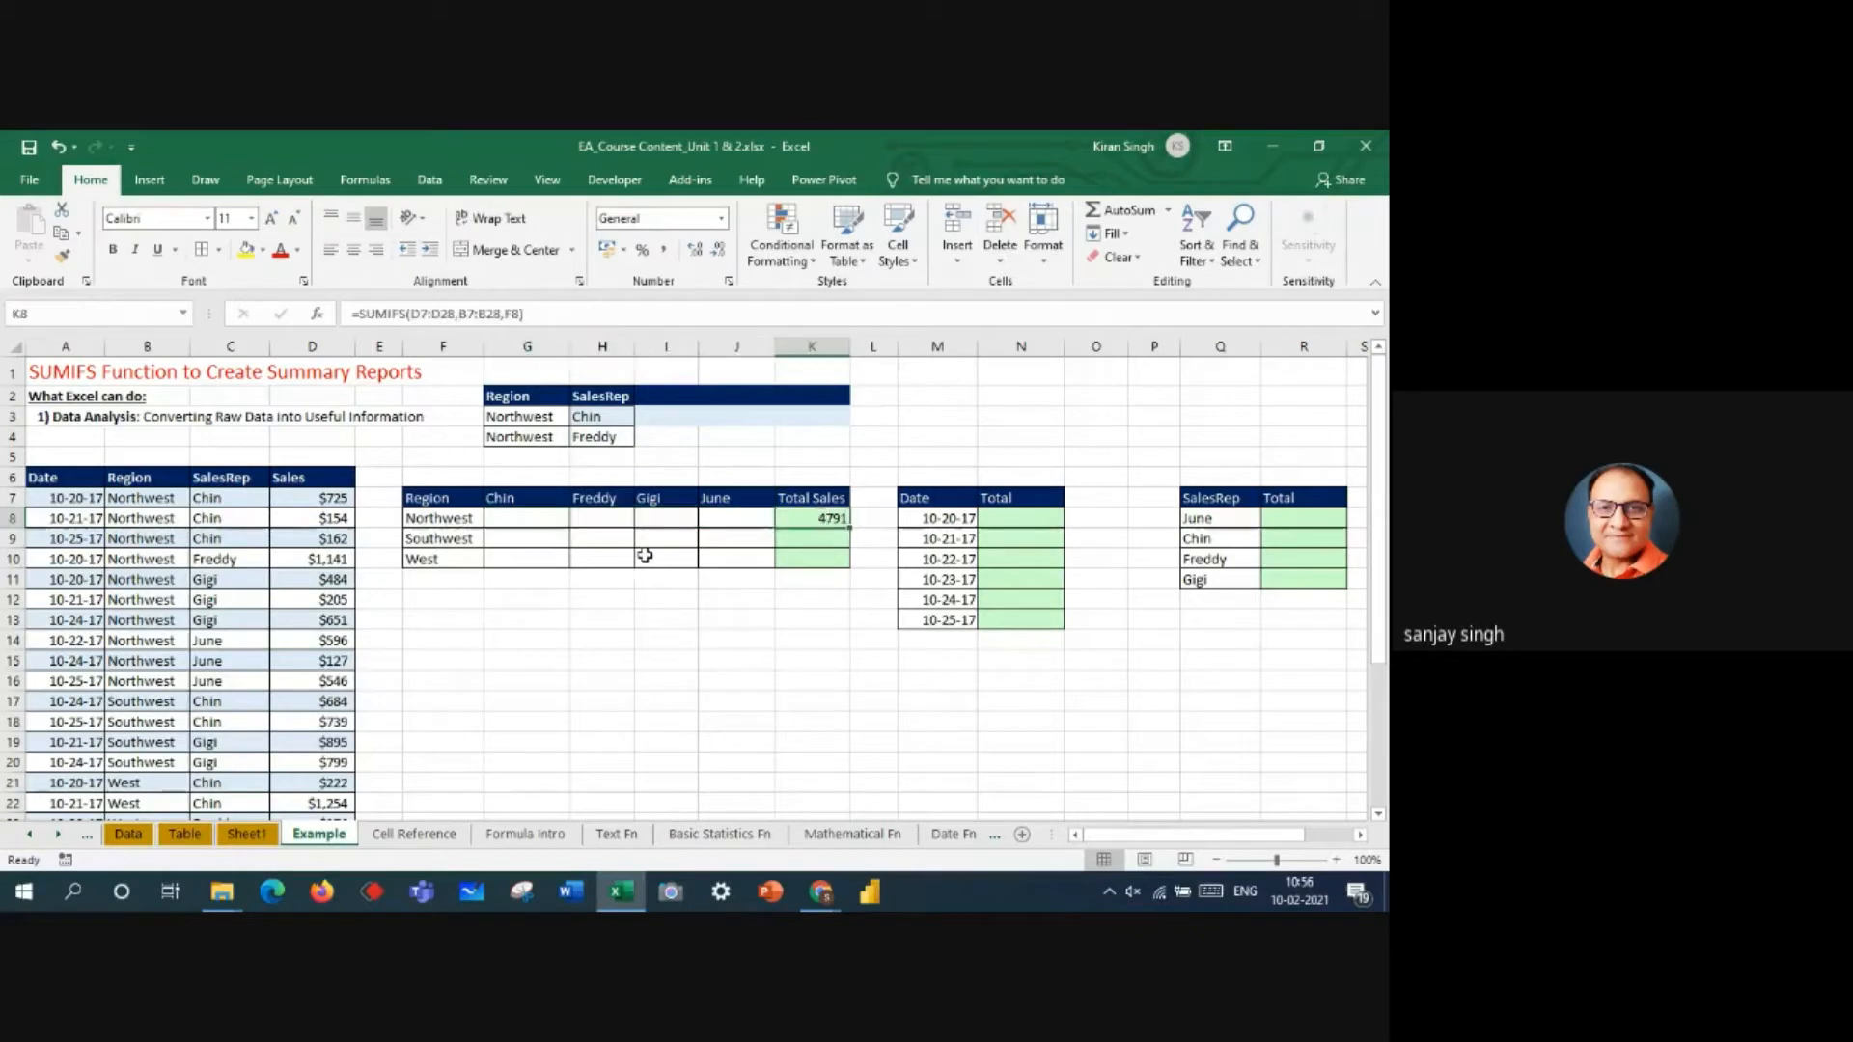
left_click(524, 518)
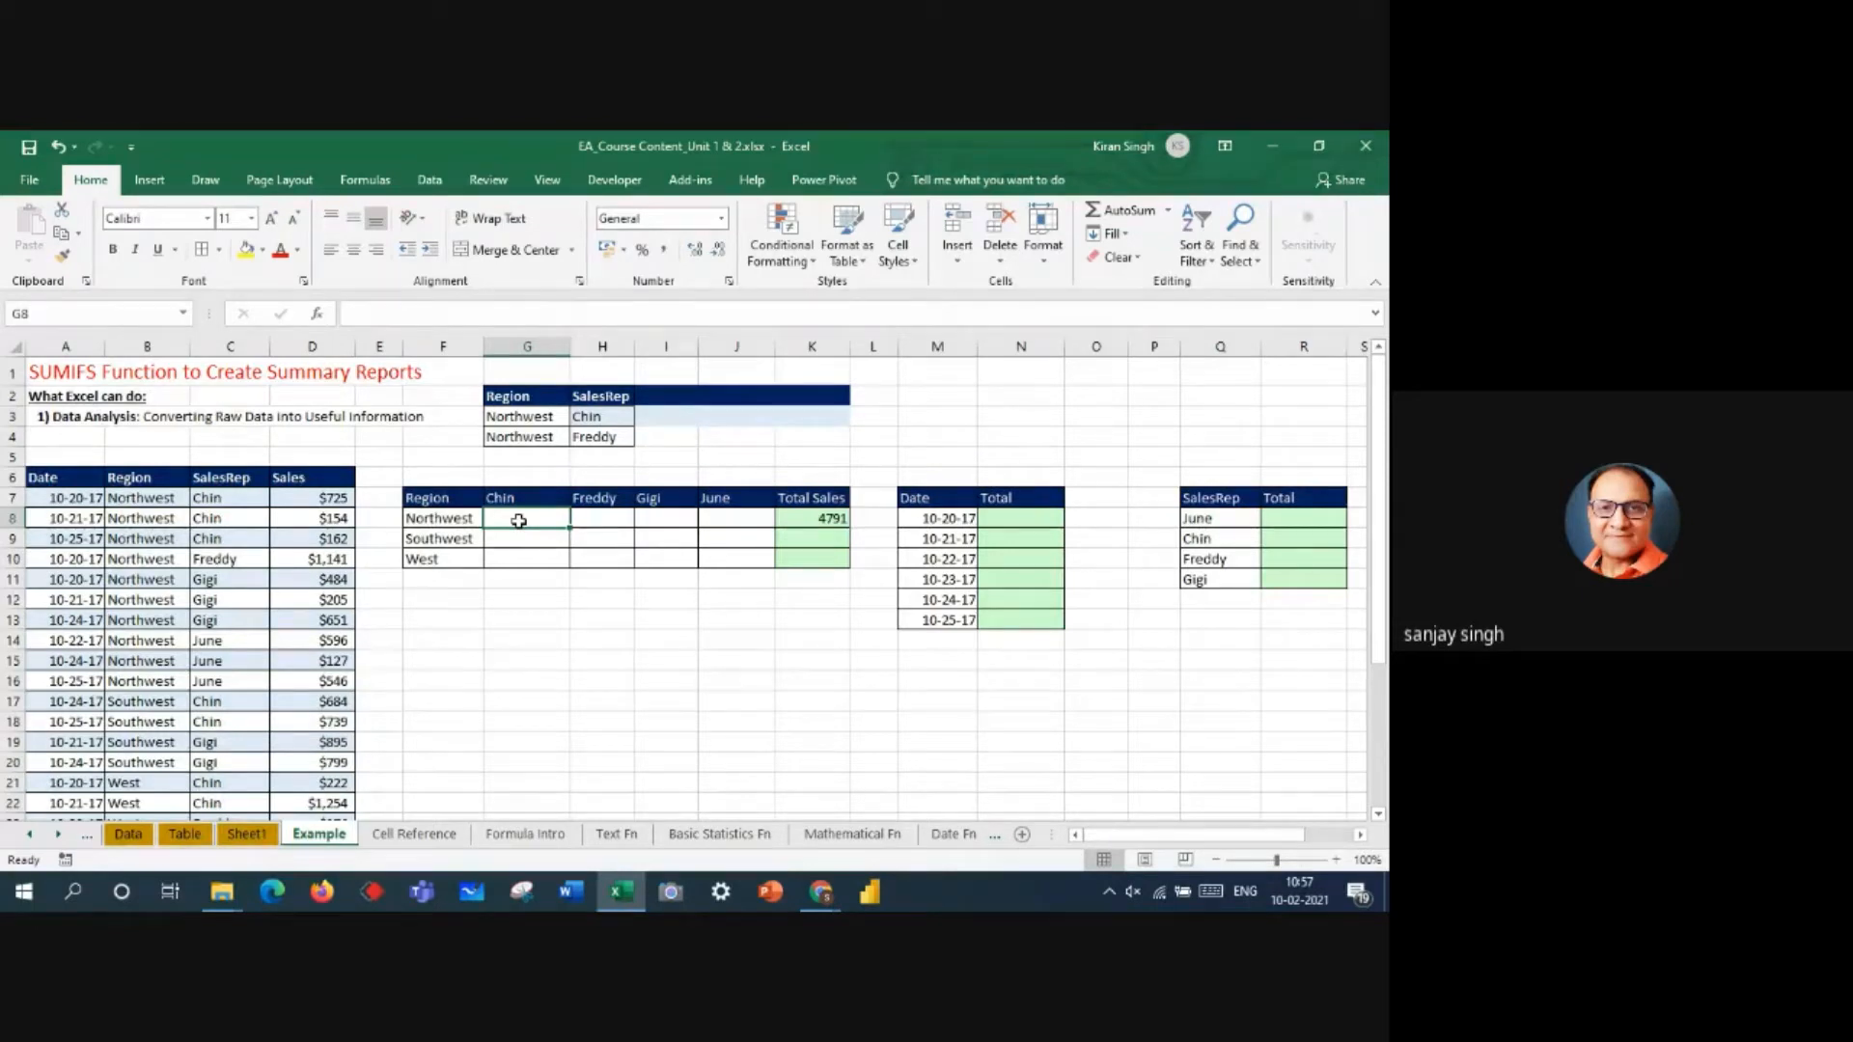
type("=")
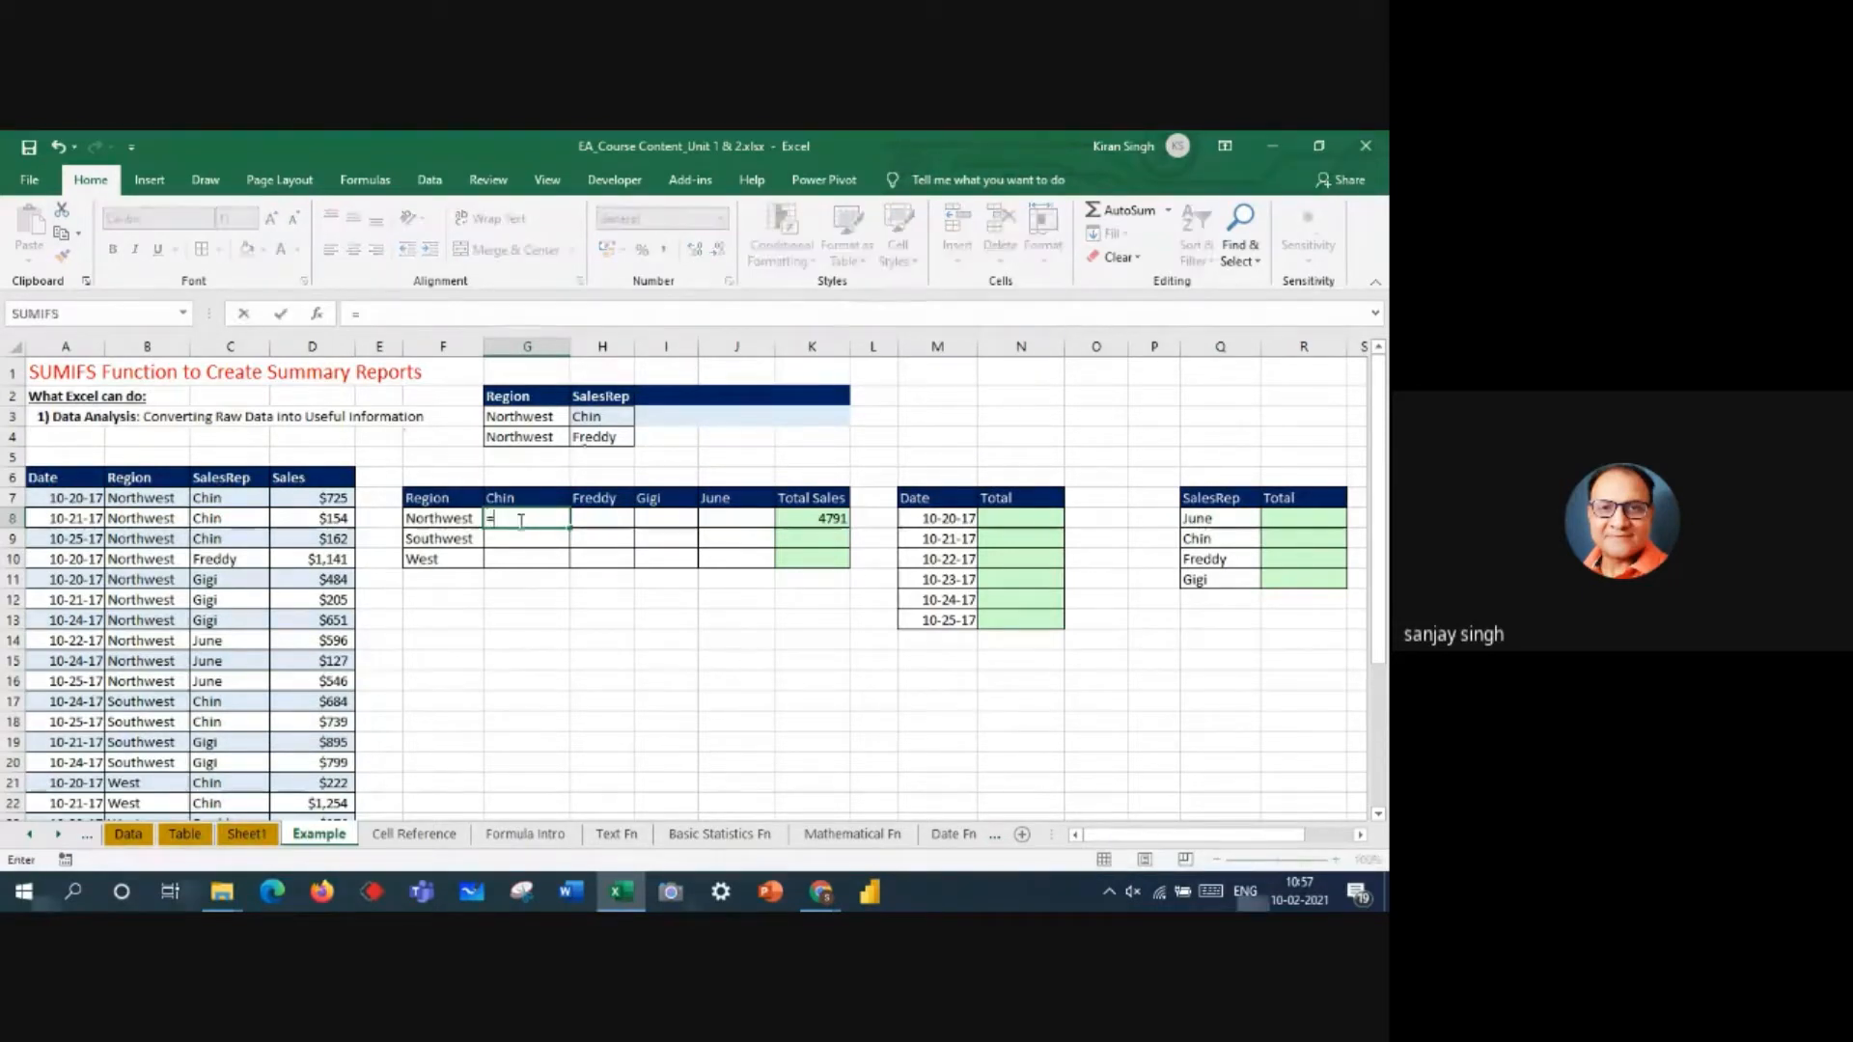
type("sum")
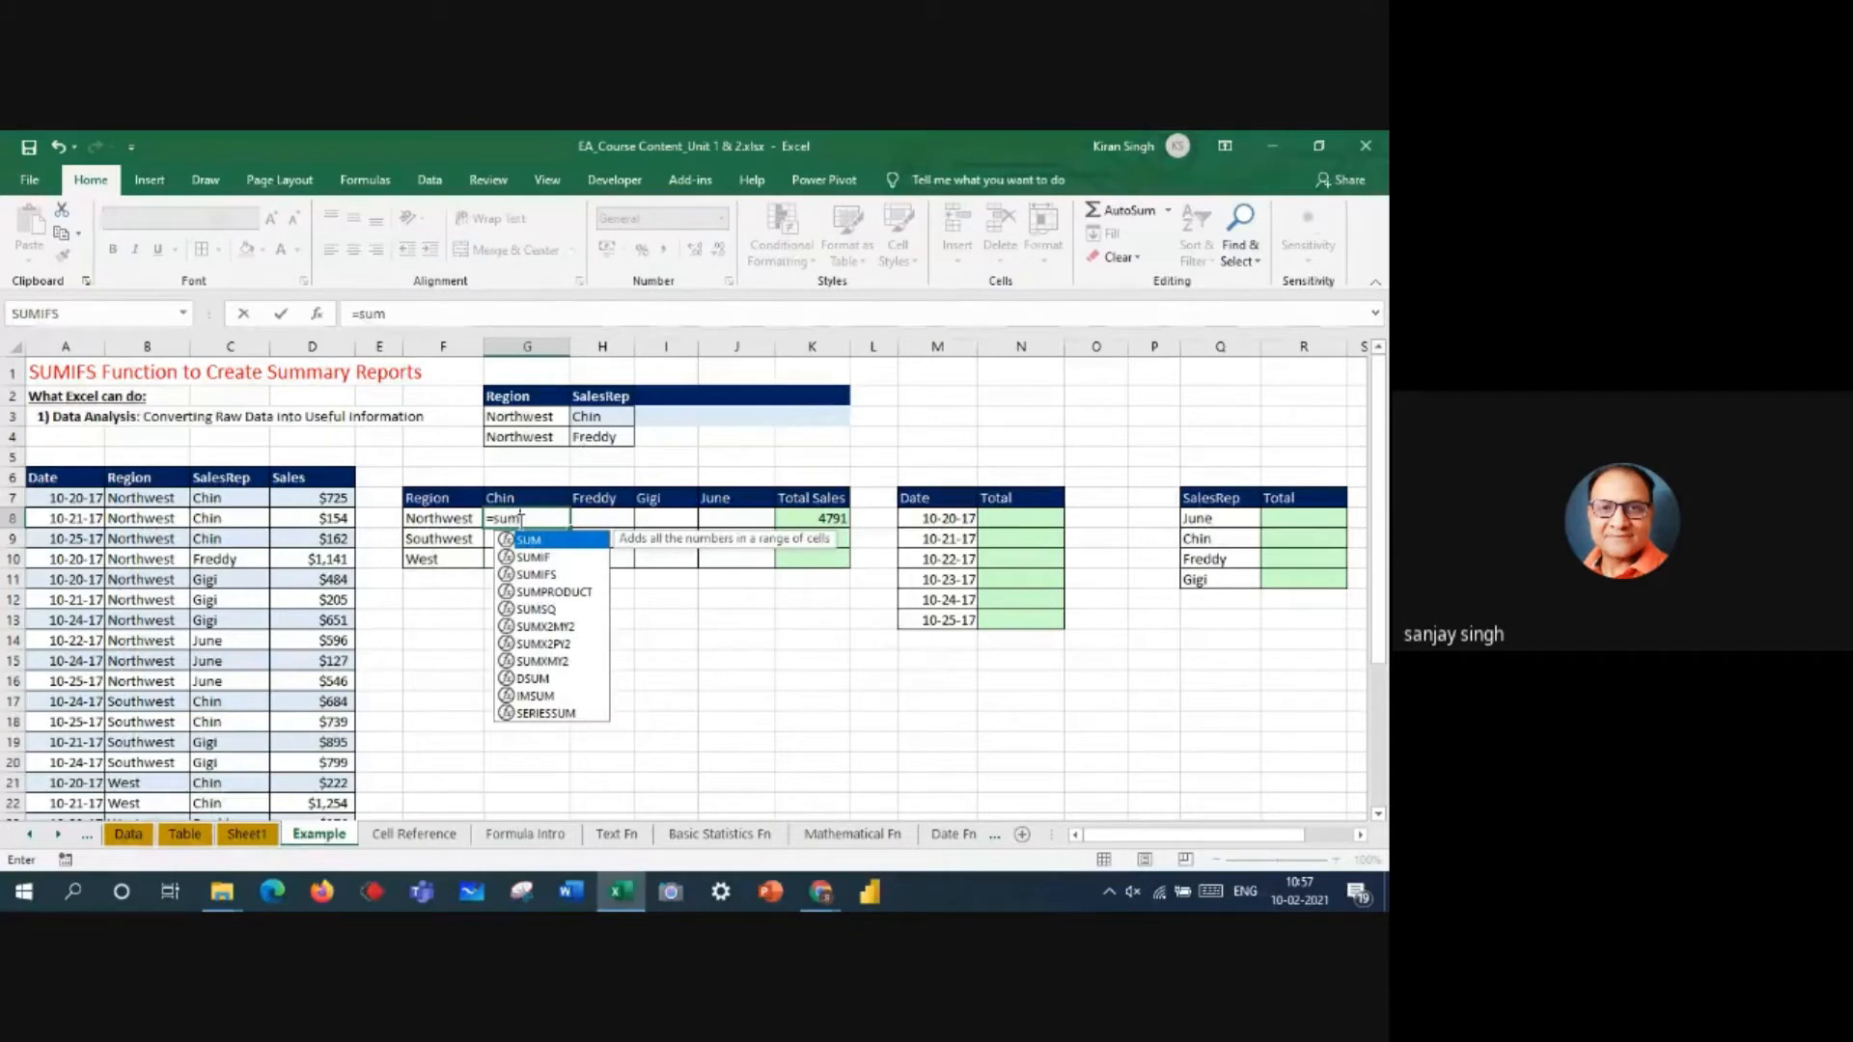
type("ifs")
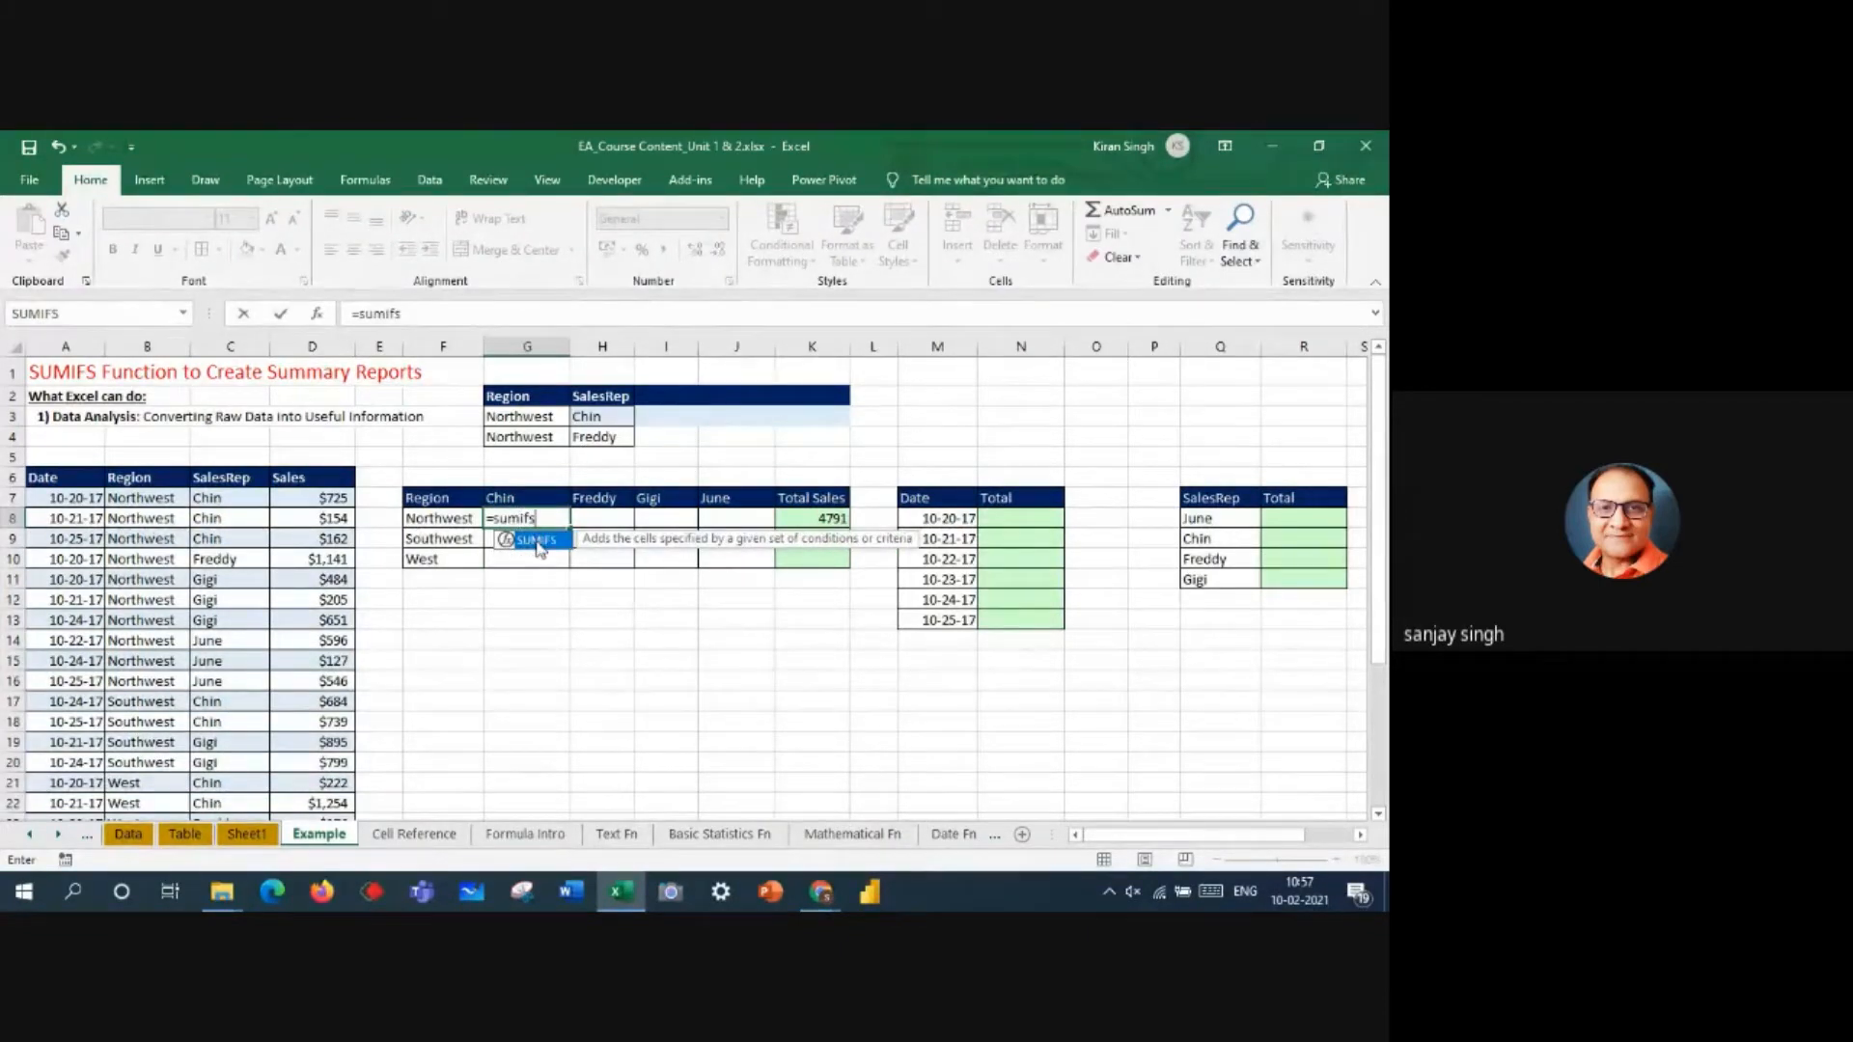
double_click(538, 548)
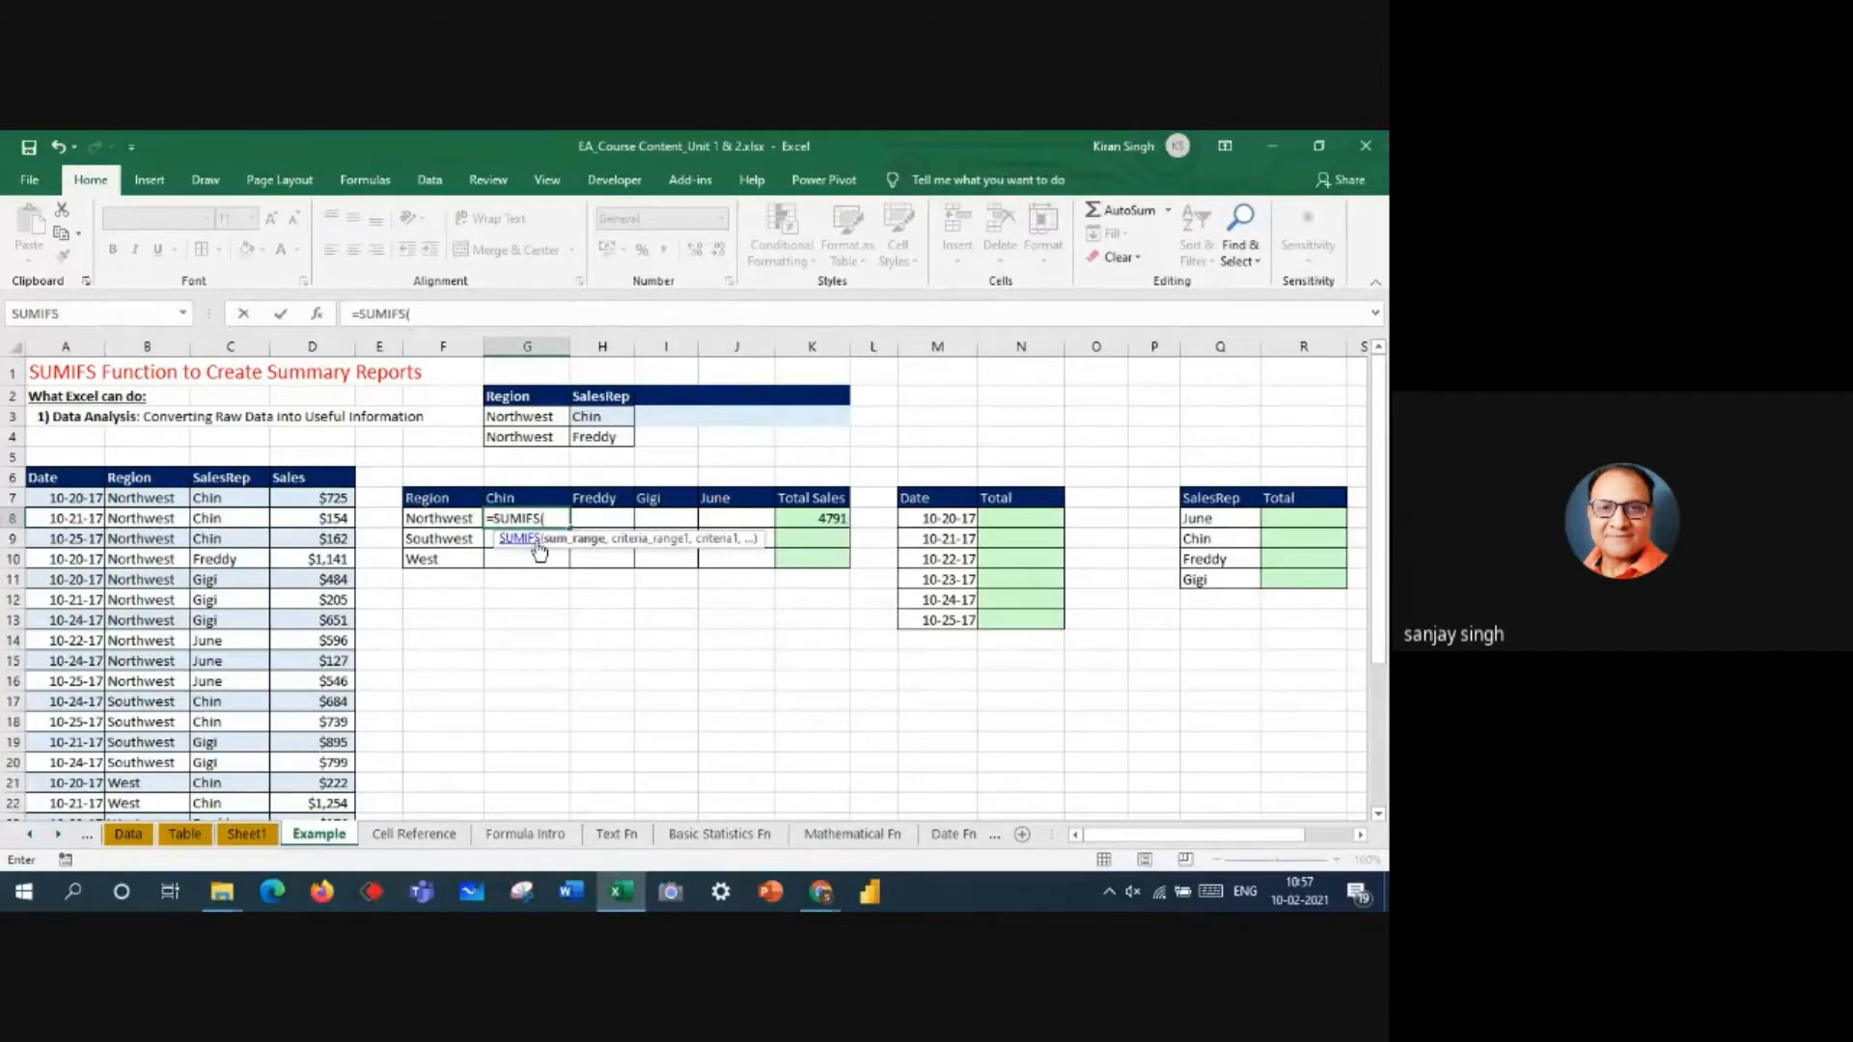
left_click_drag(545, 518, 470, 521)
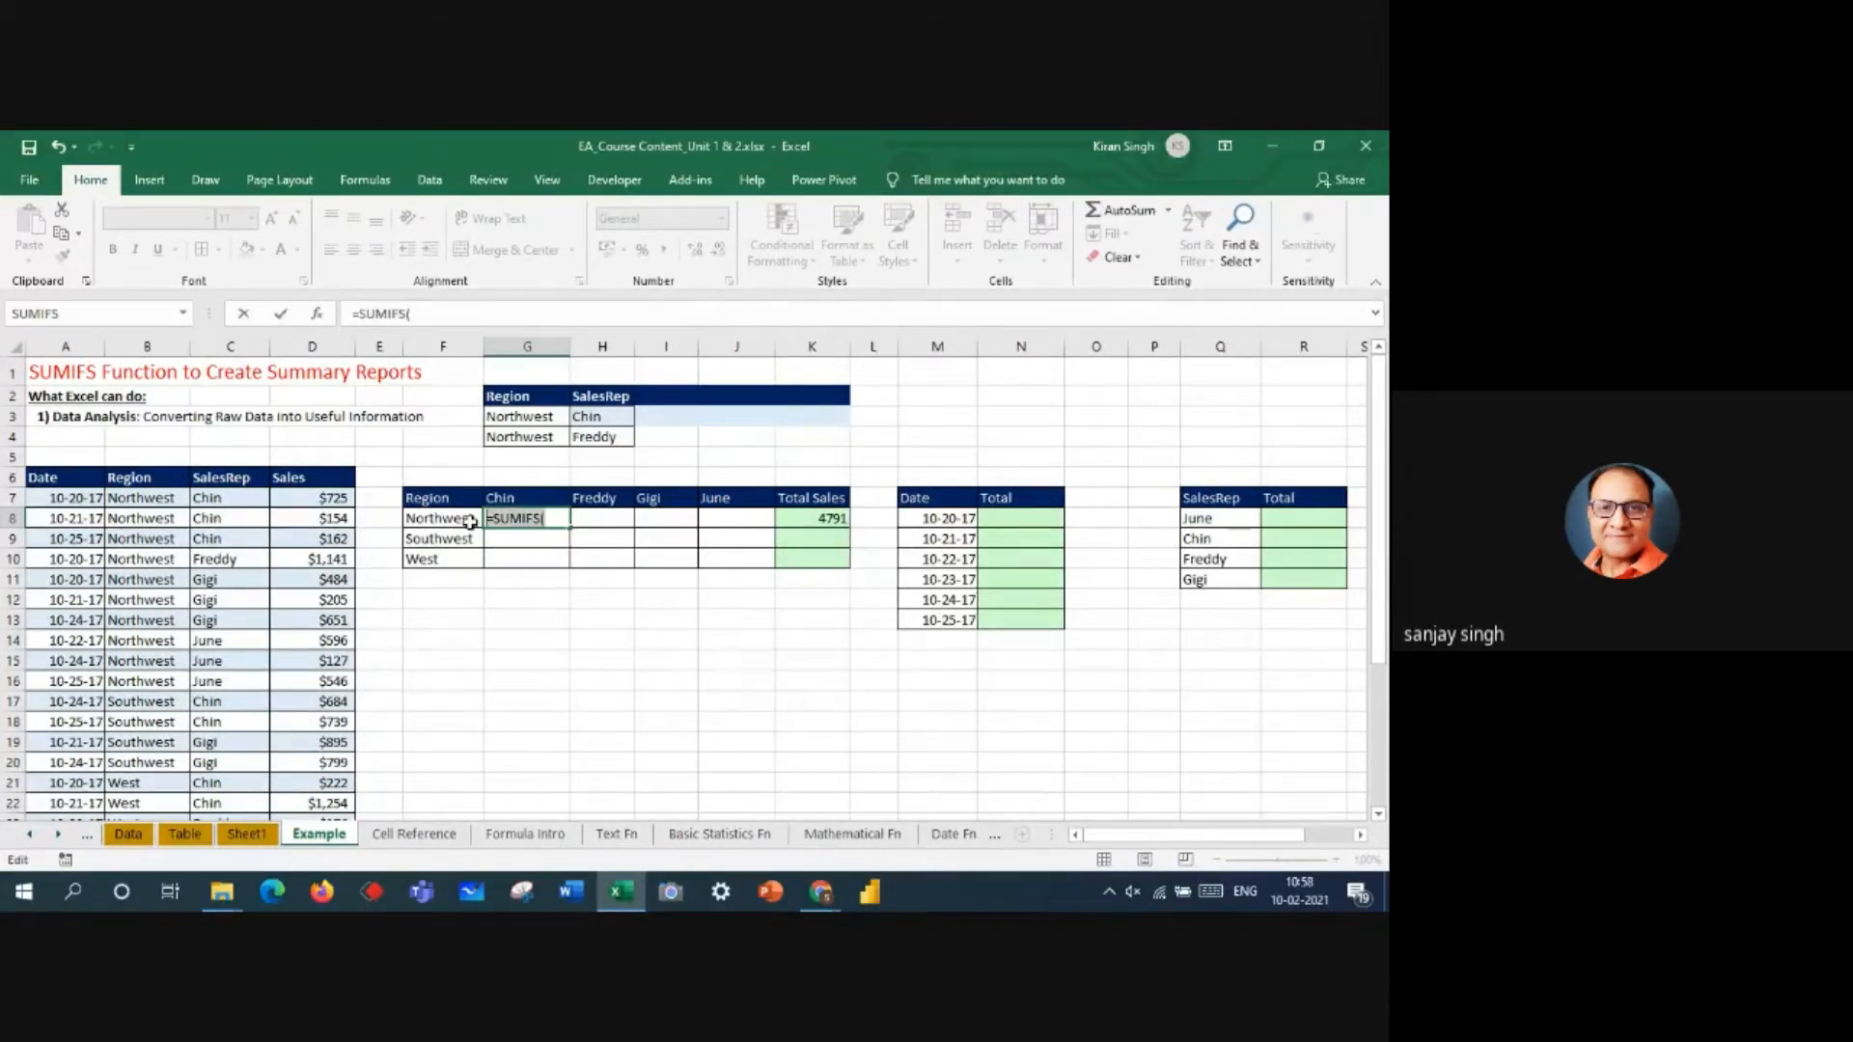
key("BackSpace")
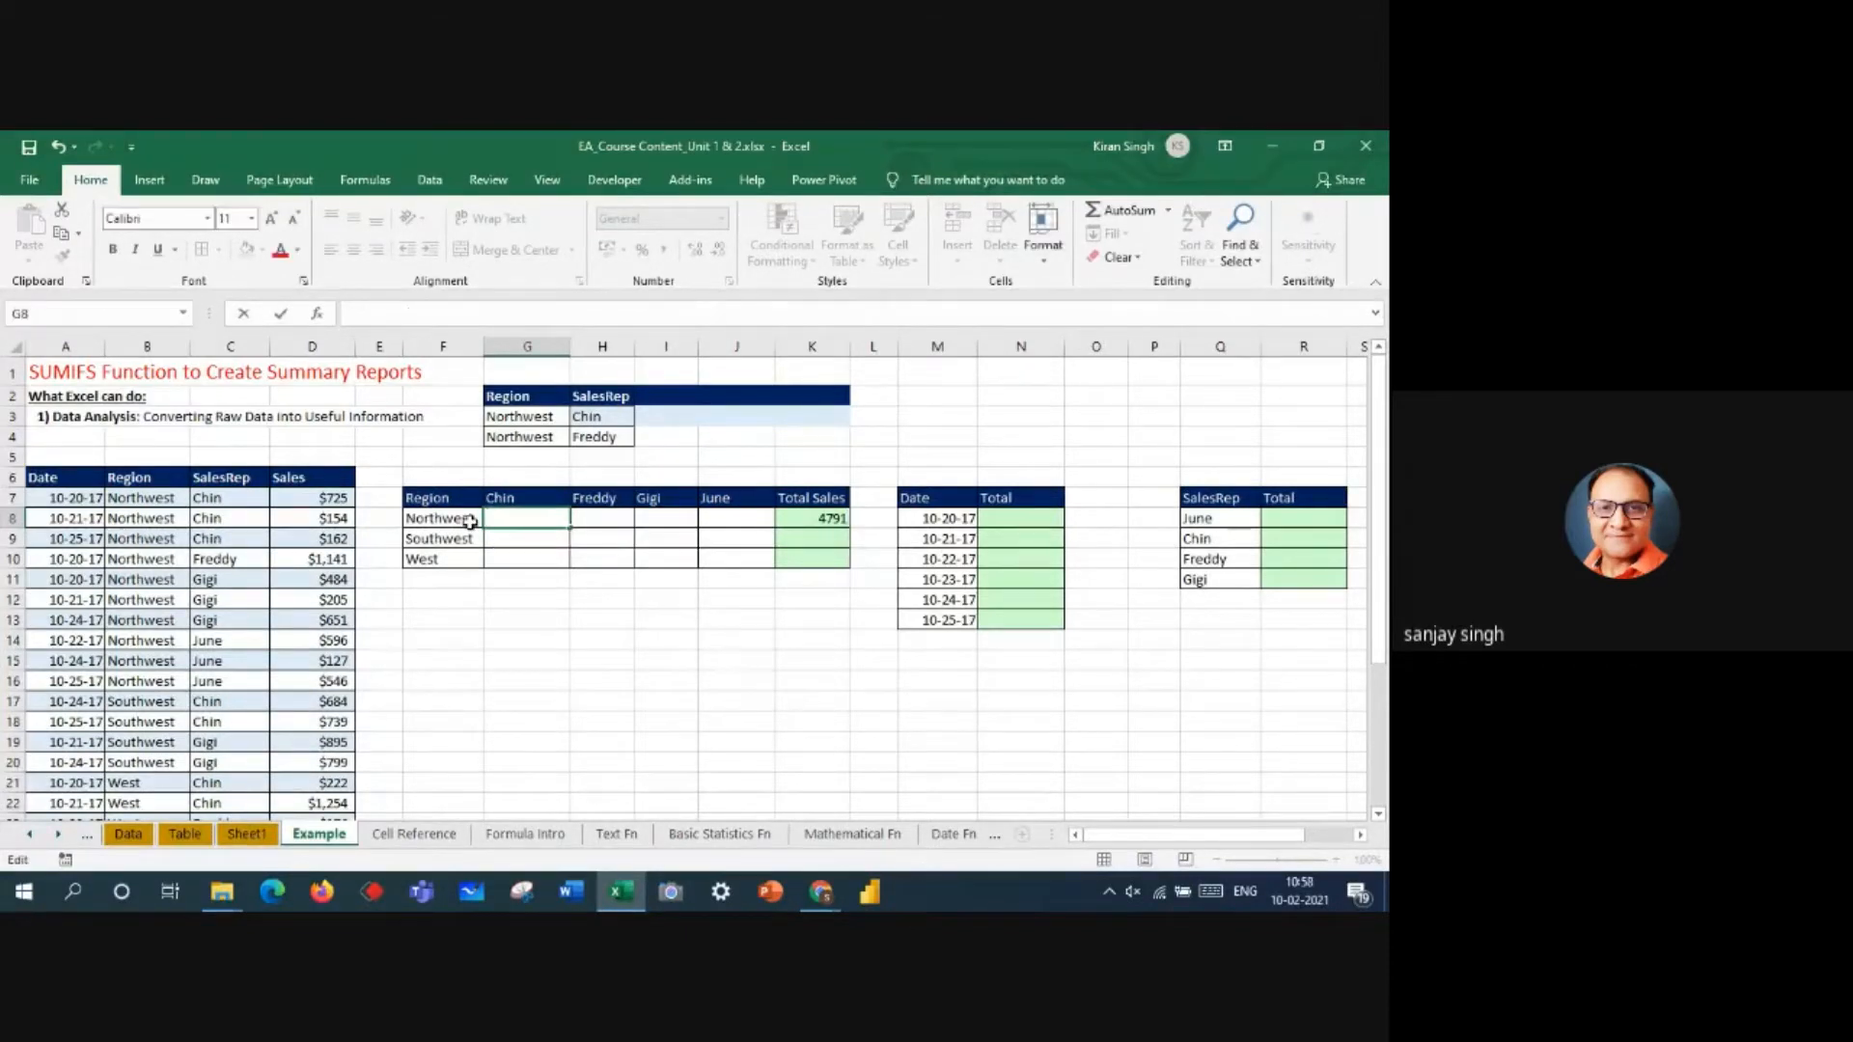
- Clear the SUMIFS formula from K8, the Total Sales cell for Northwest
left_click(827, 517)
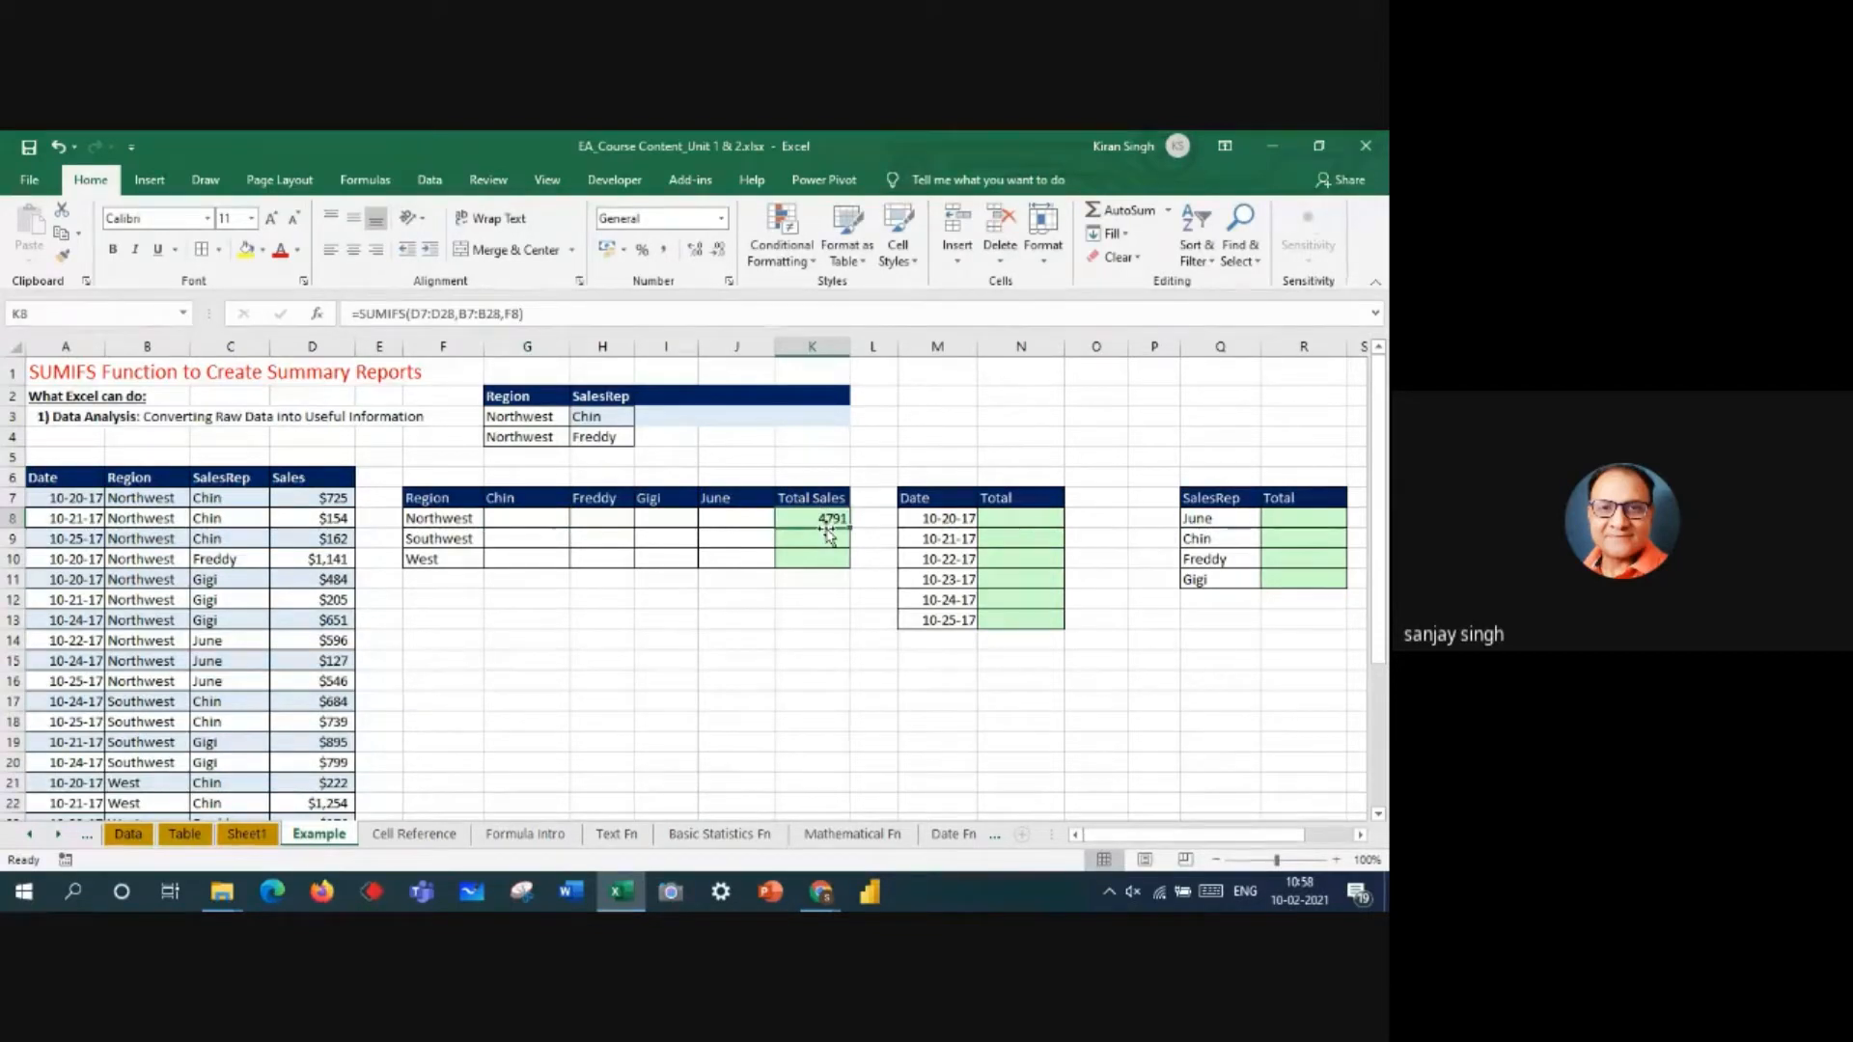
key("Delete")
left_click(808, 658)
- Find the SUMIFS function by searching for "sumifs" and insert it in the Northwest Total Sales cell K8
left_click(830, 520)
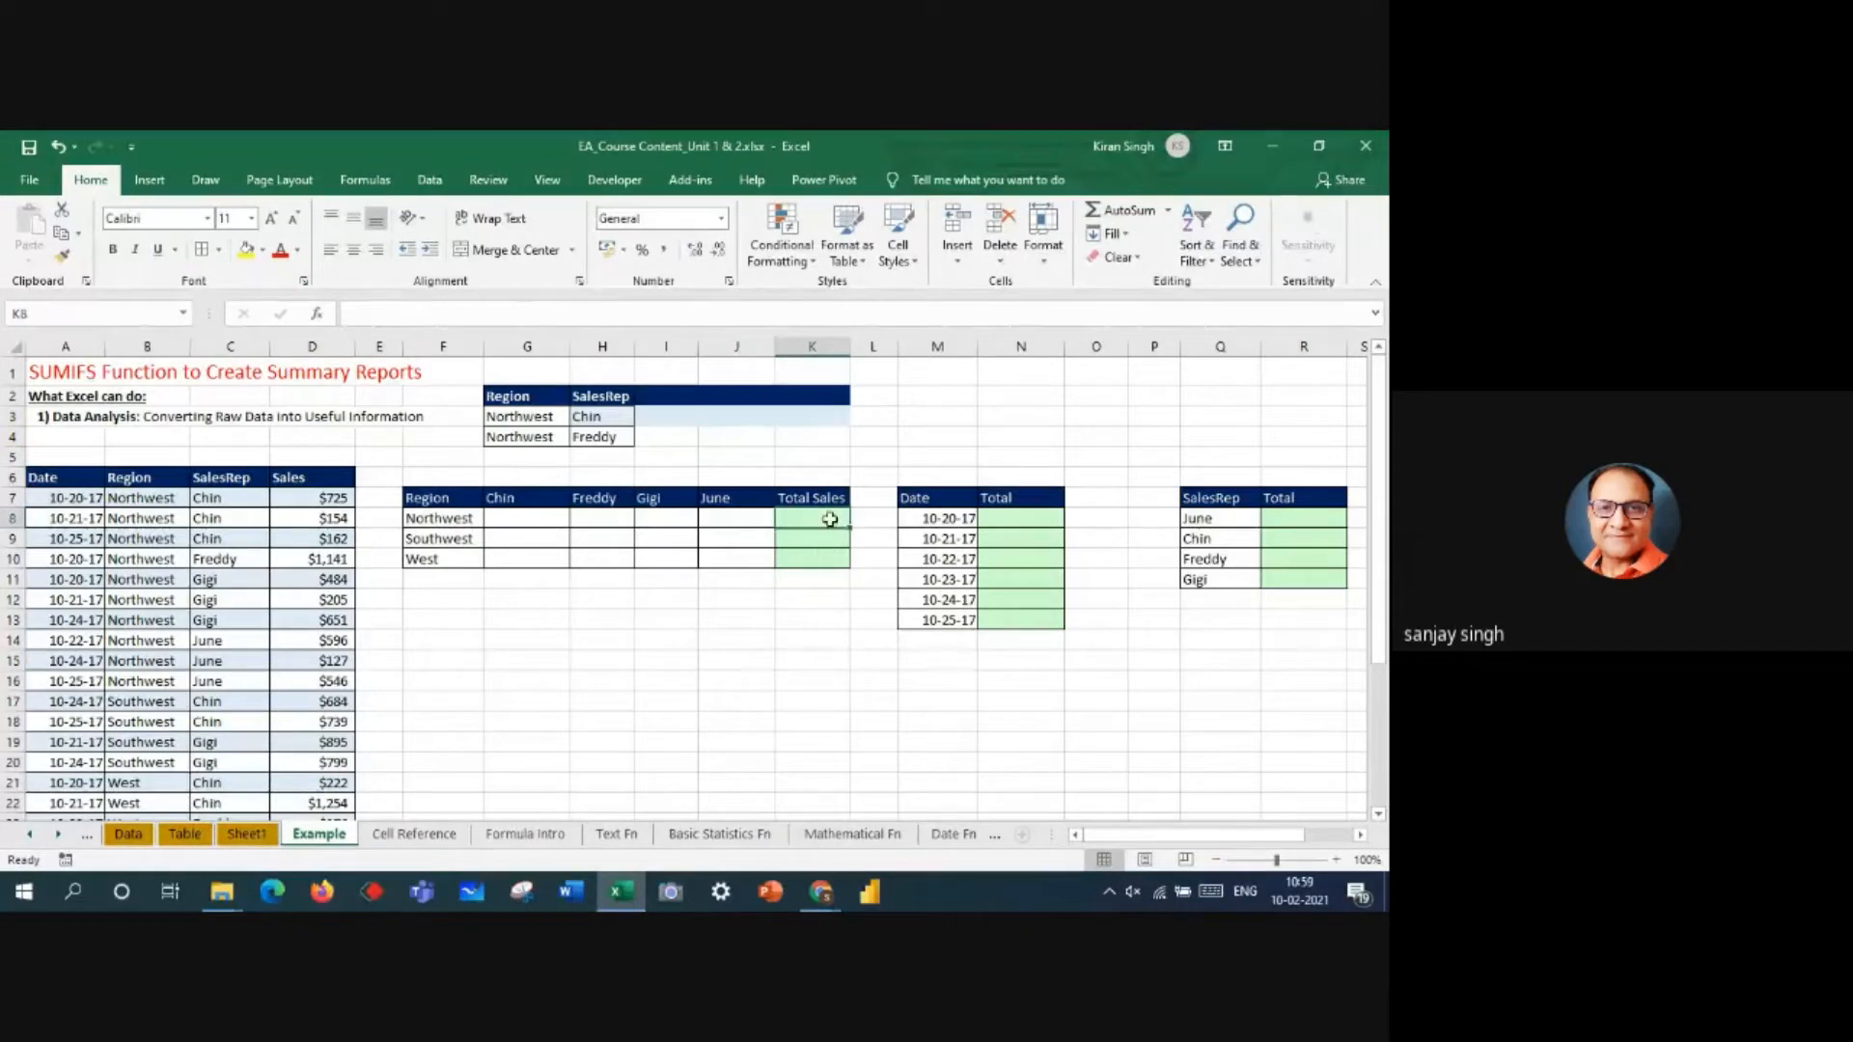
left_click(318, 317)
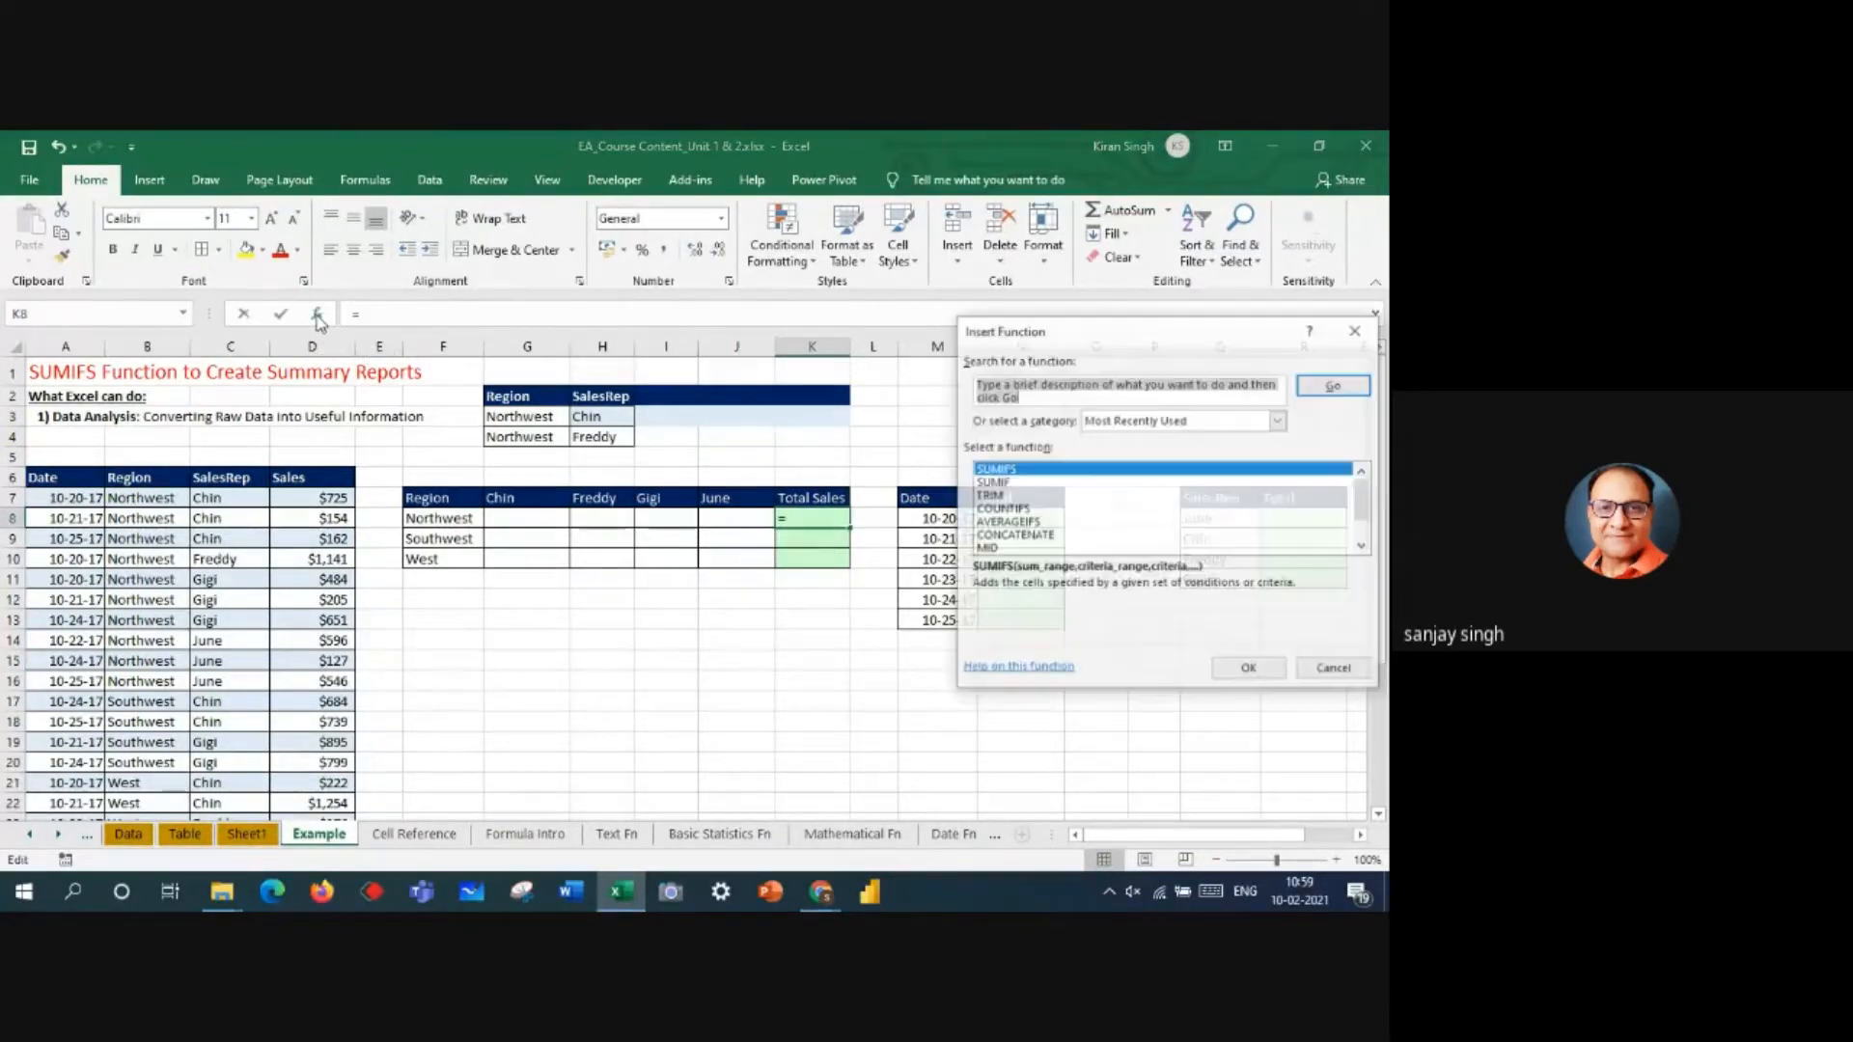
left_click(1059, 390)
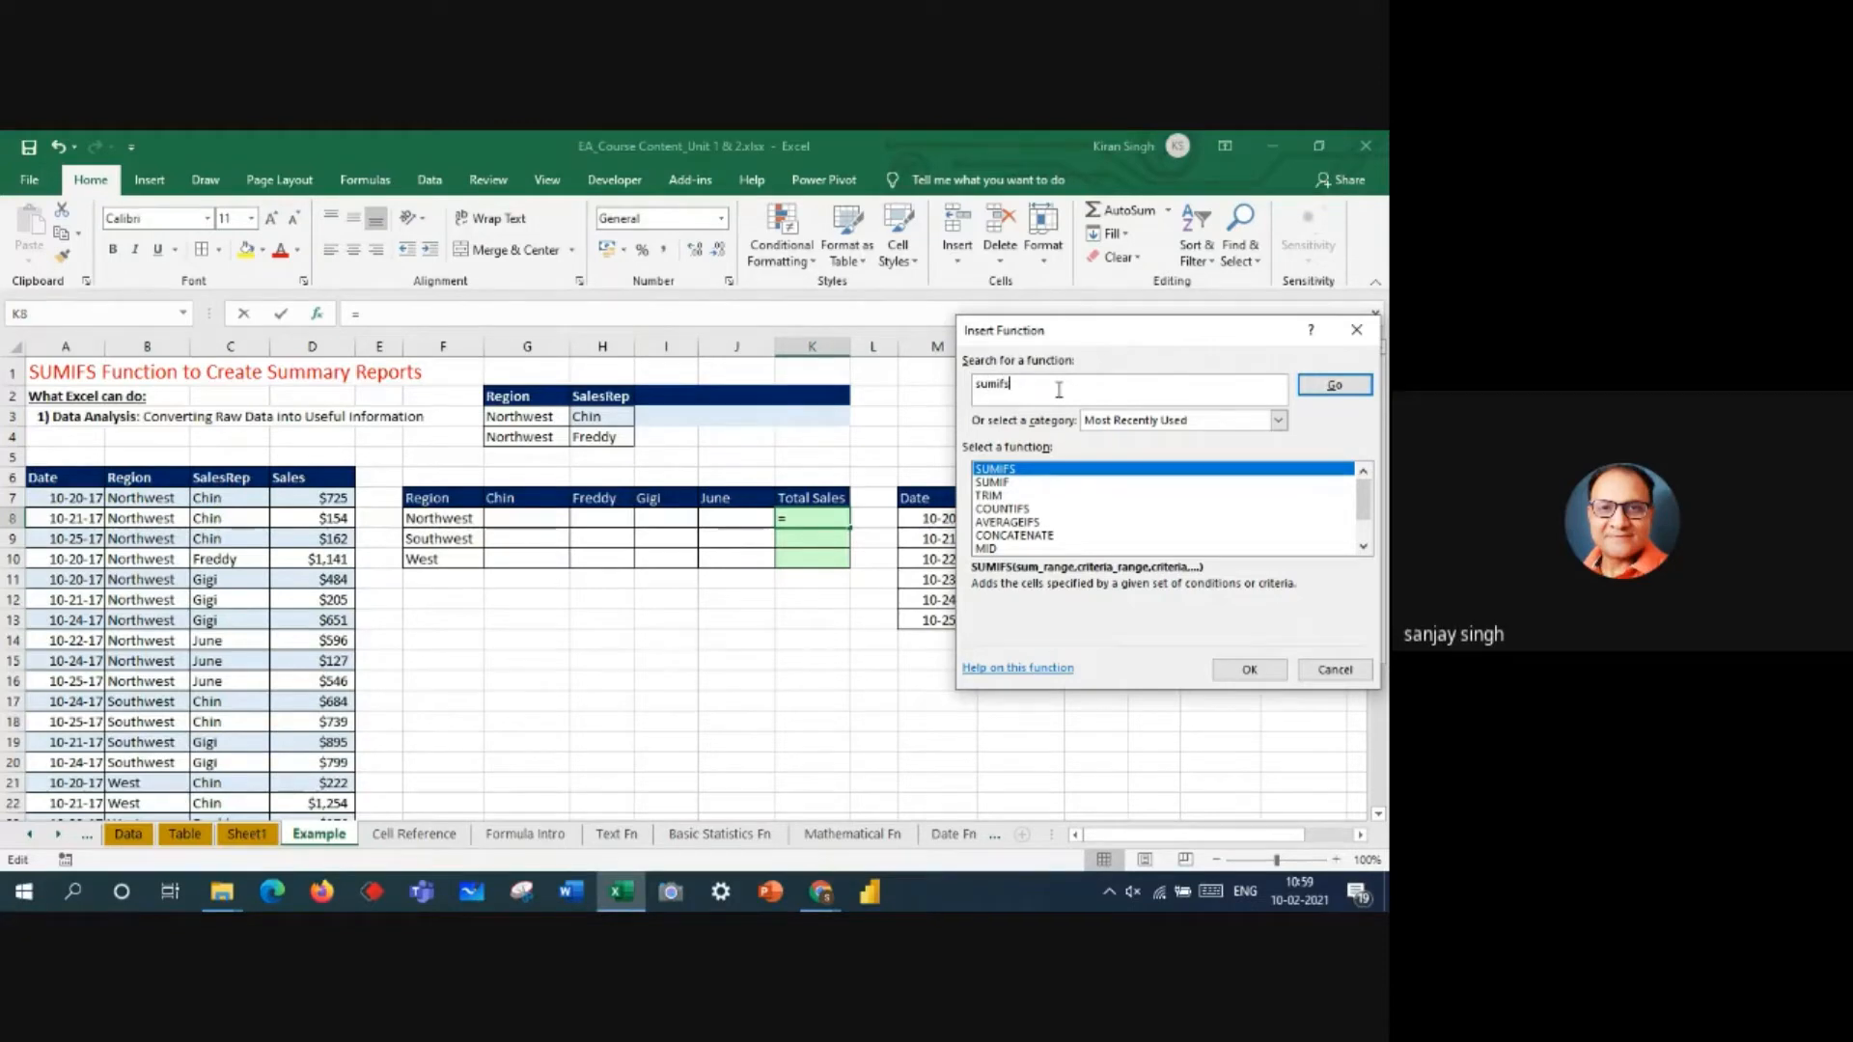
left_click(1337, 386)
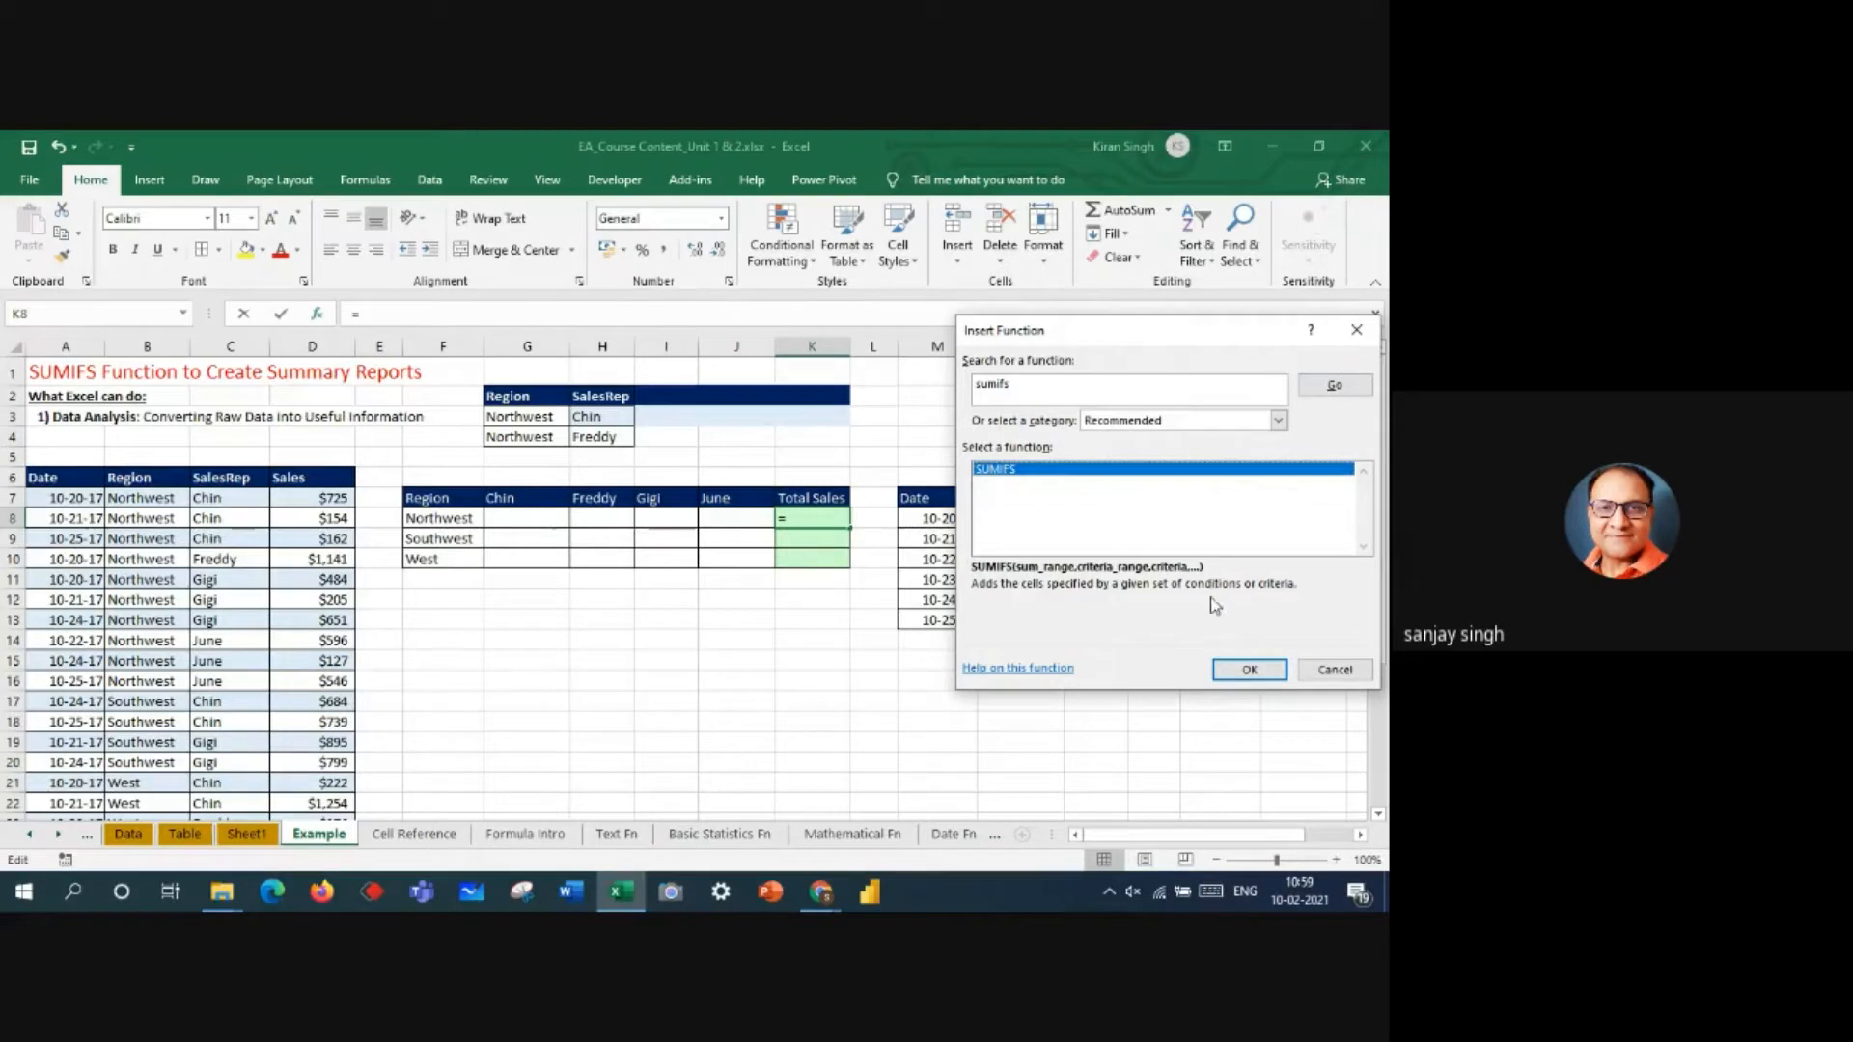
left_click(1270, 679)
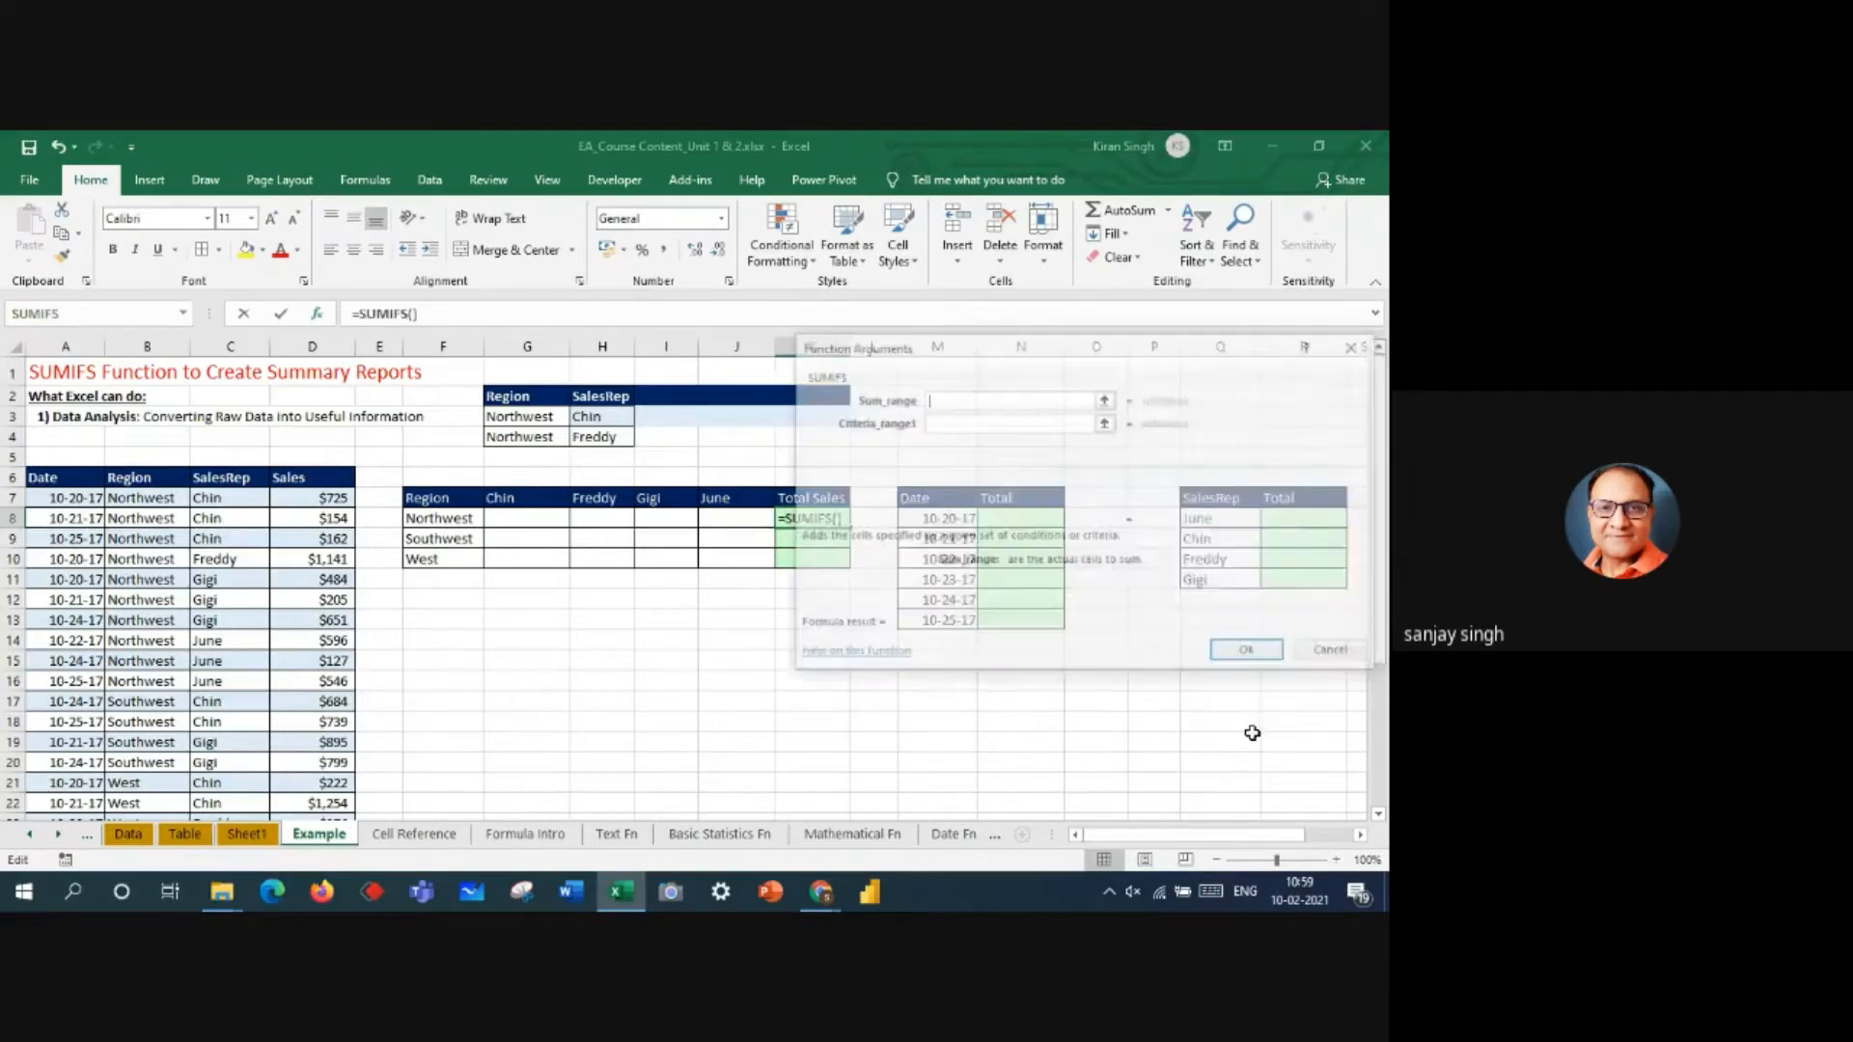
left_click_drag(1015, 350, 1096, 326)
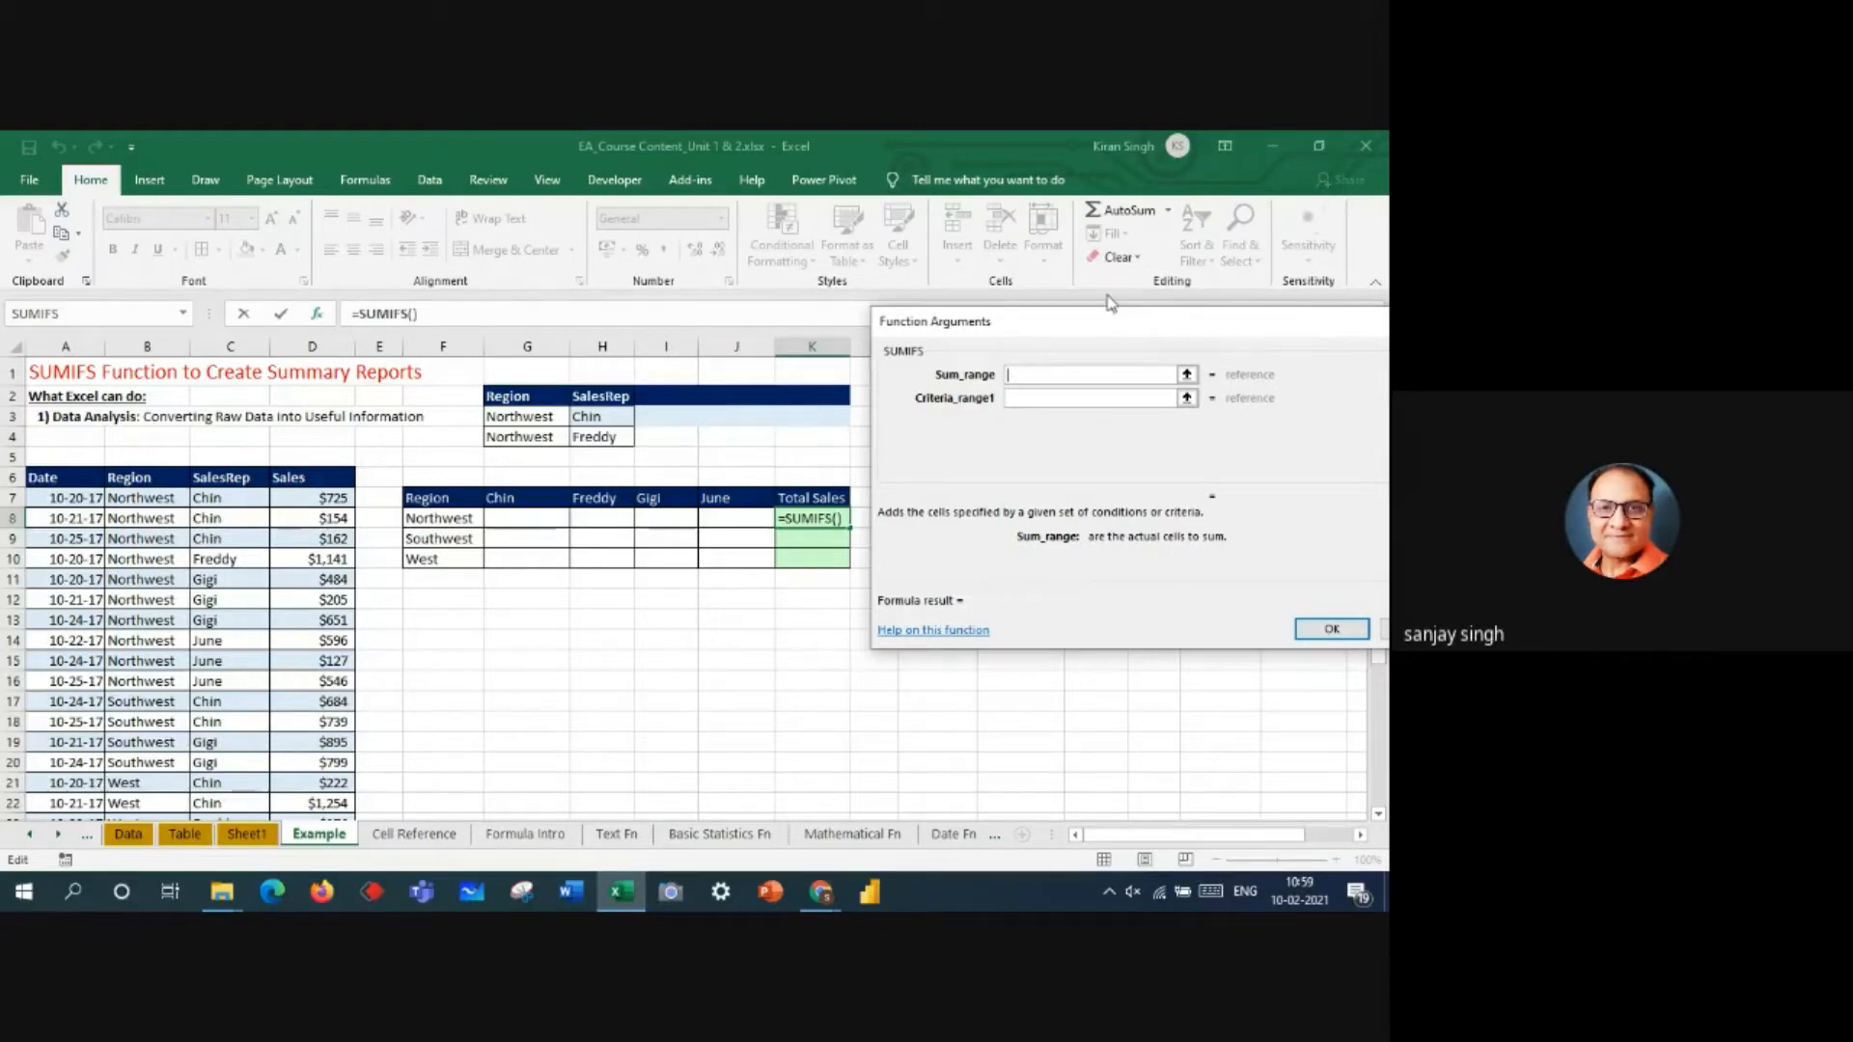
left_click_drag(1170, 335, 1191, 325)
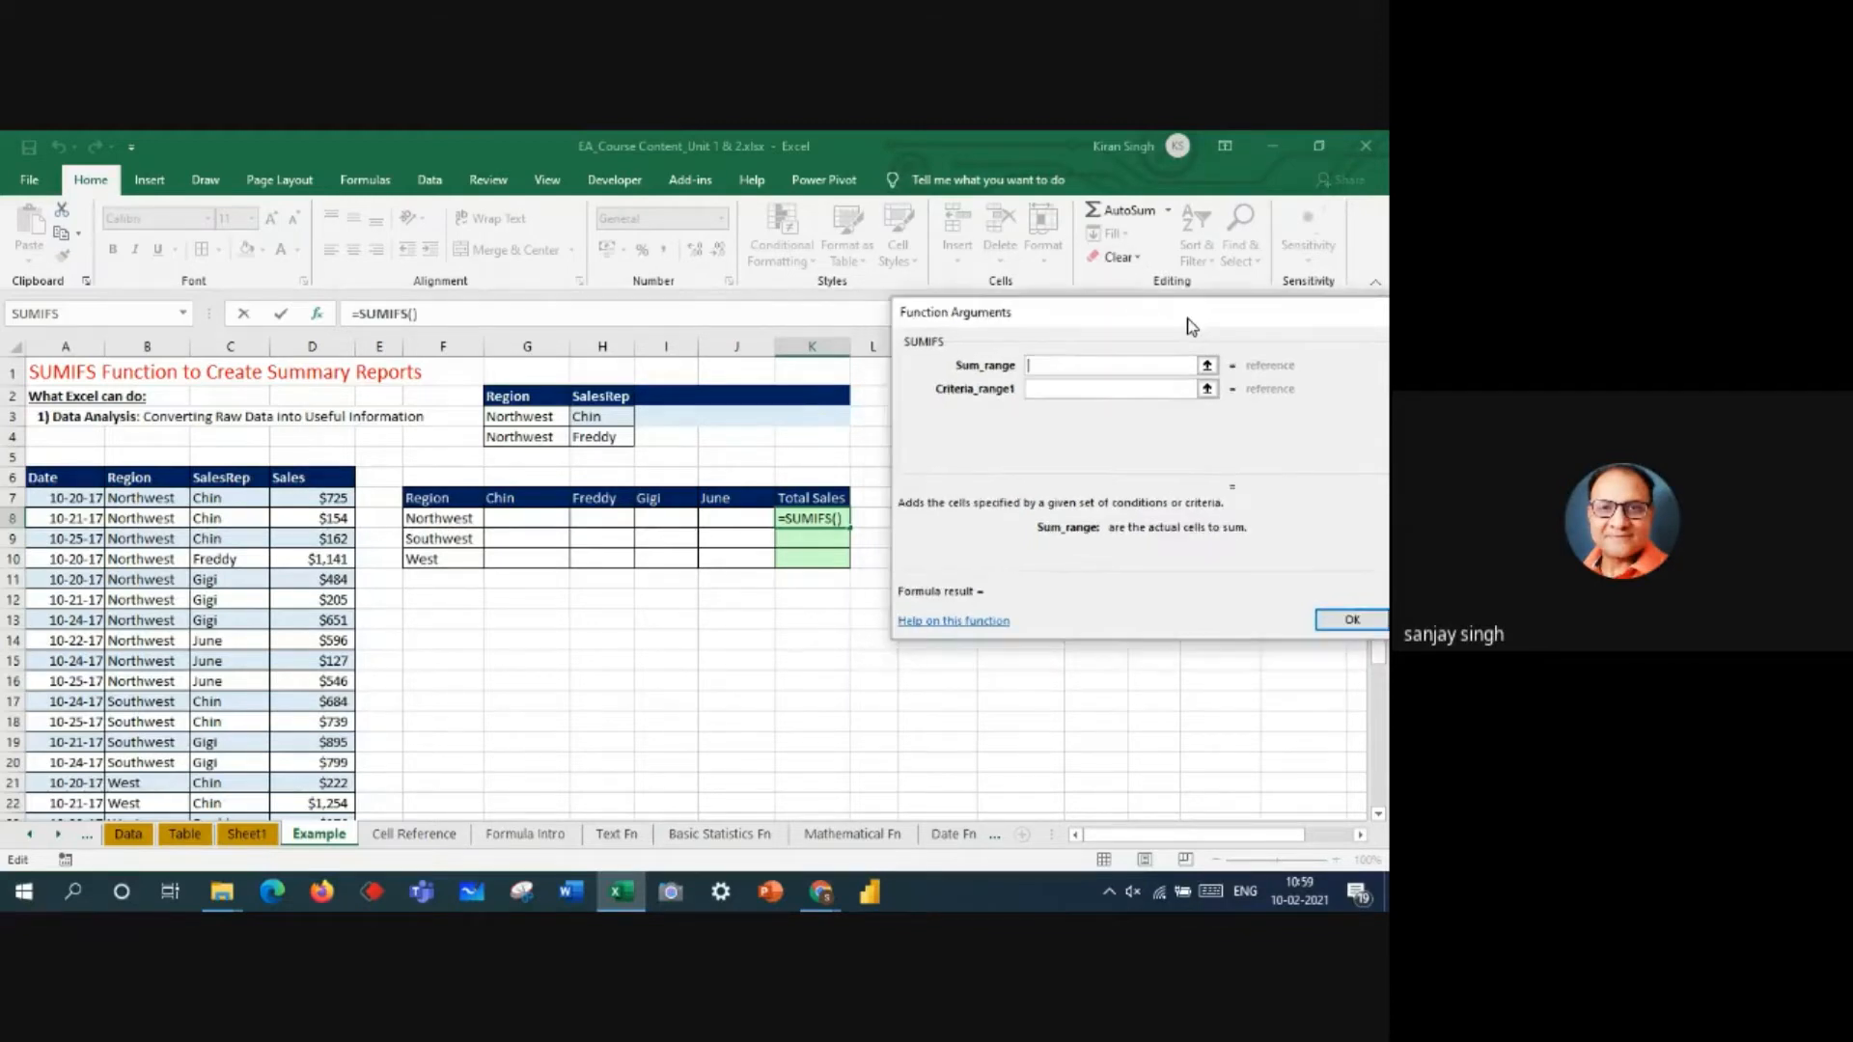
- Set the SUMIFS sum range to the sales amounts D7:D28, excluding the Total row
left_click(1085, 374)
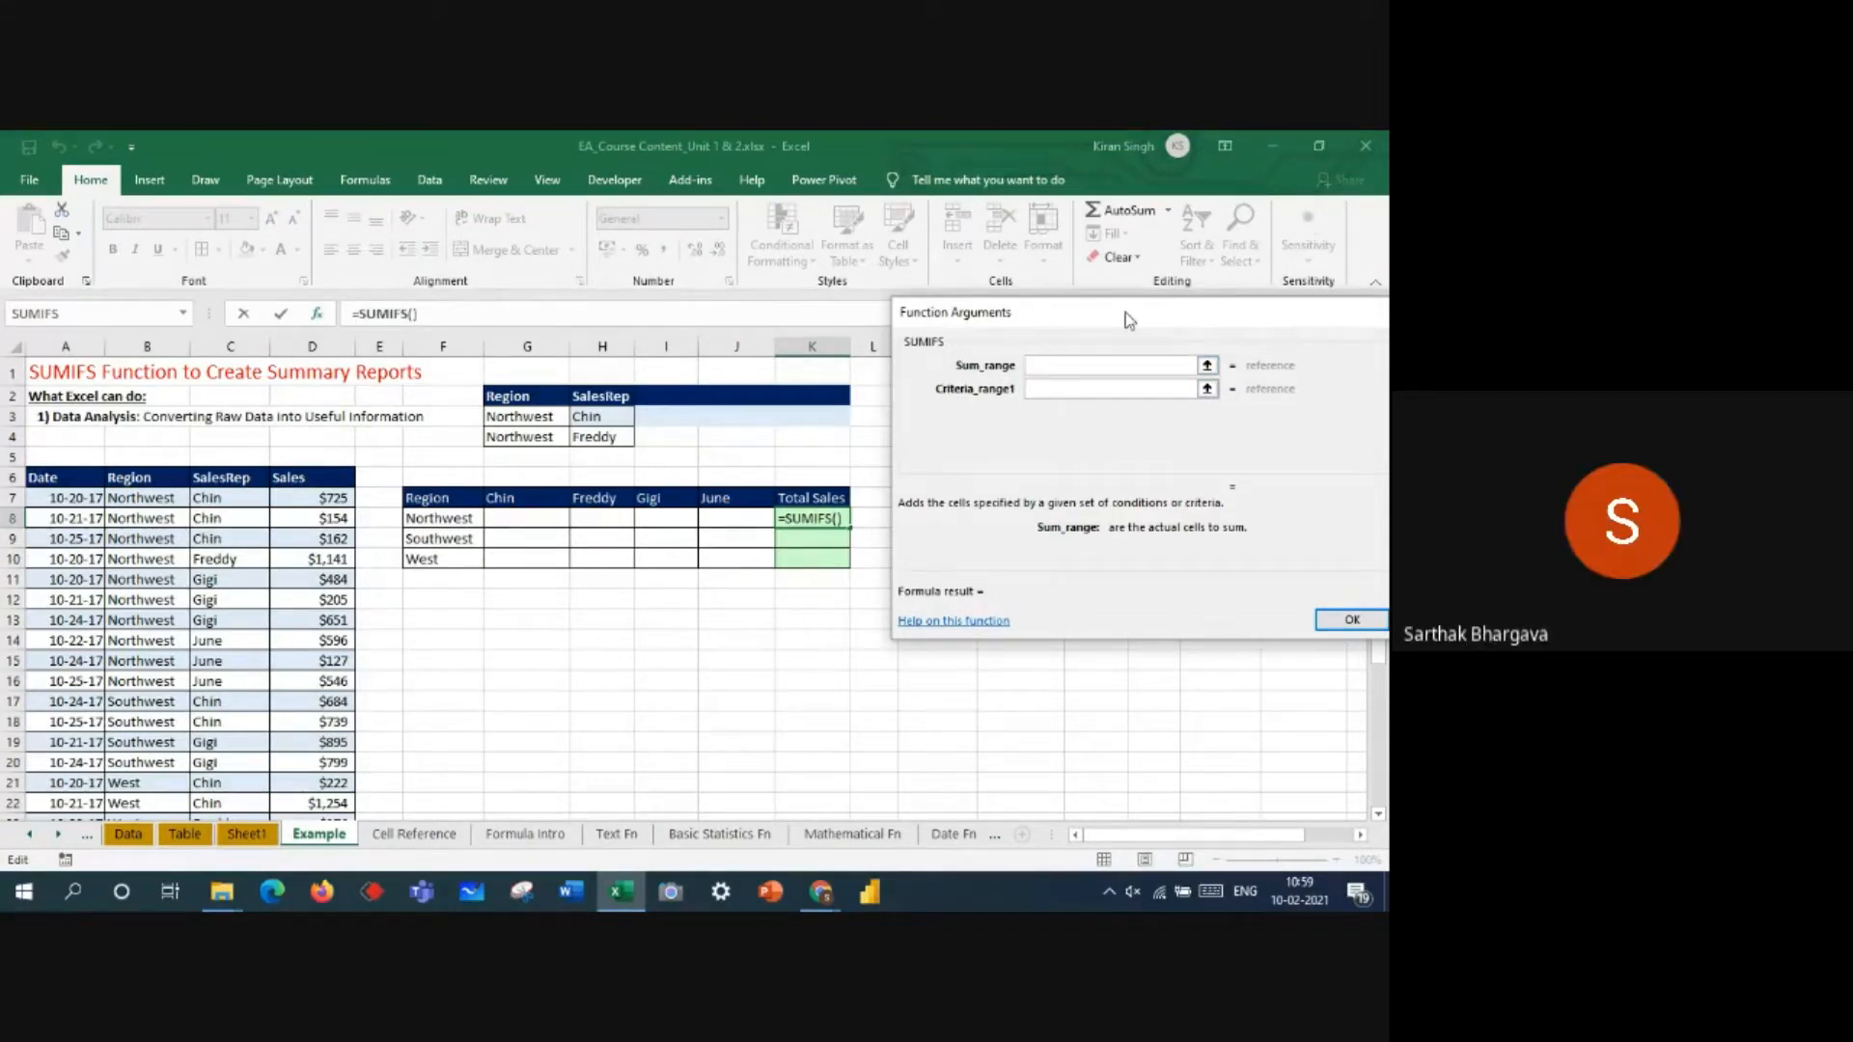
left_click_drag(1129, 321, 1092, 306)
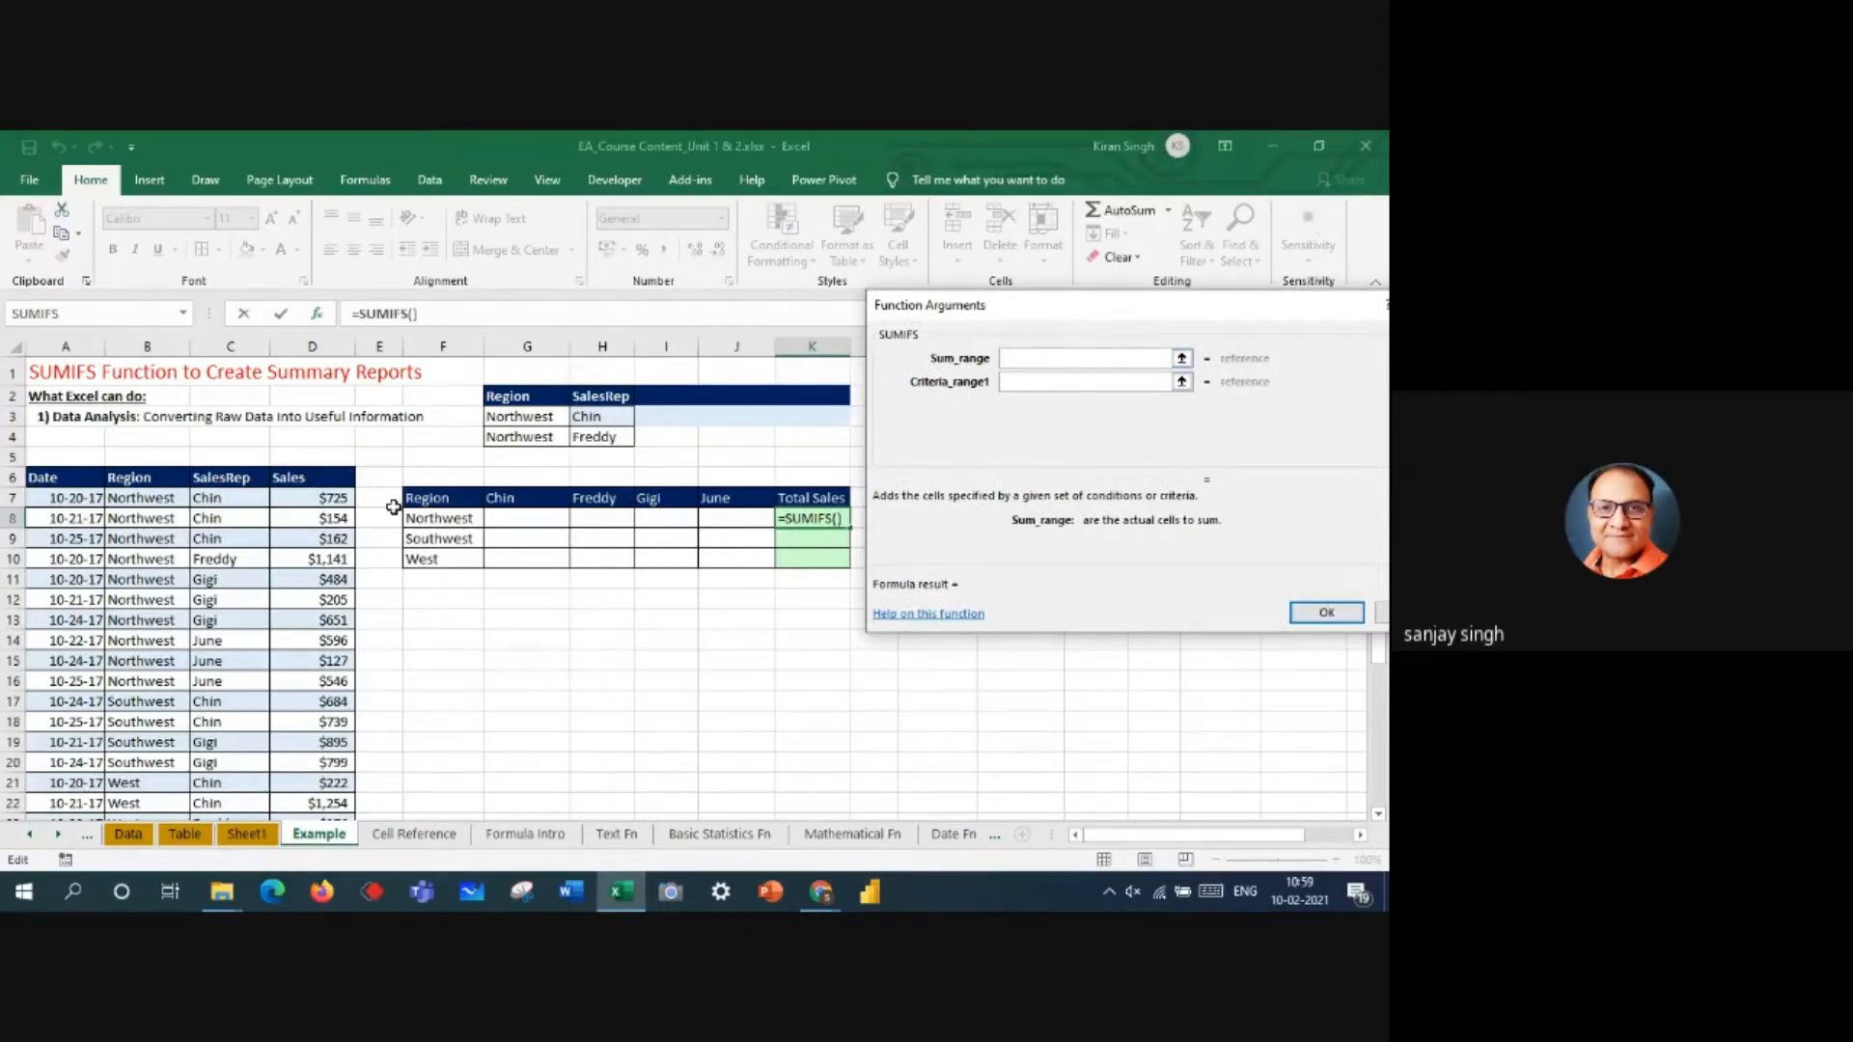
left_click(321, 495)
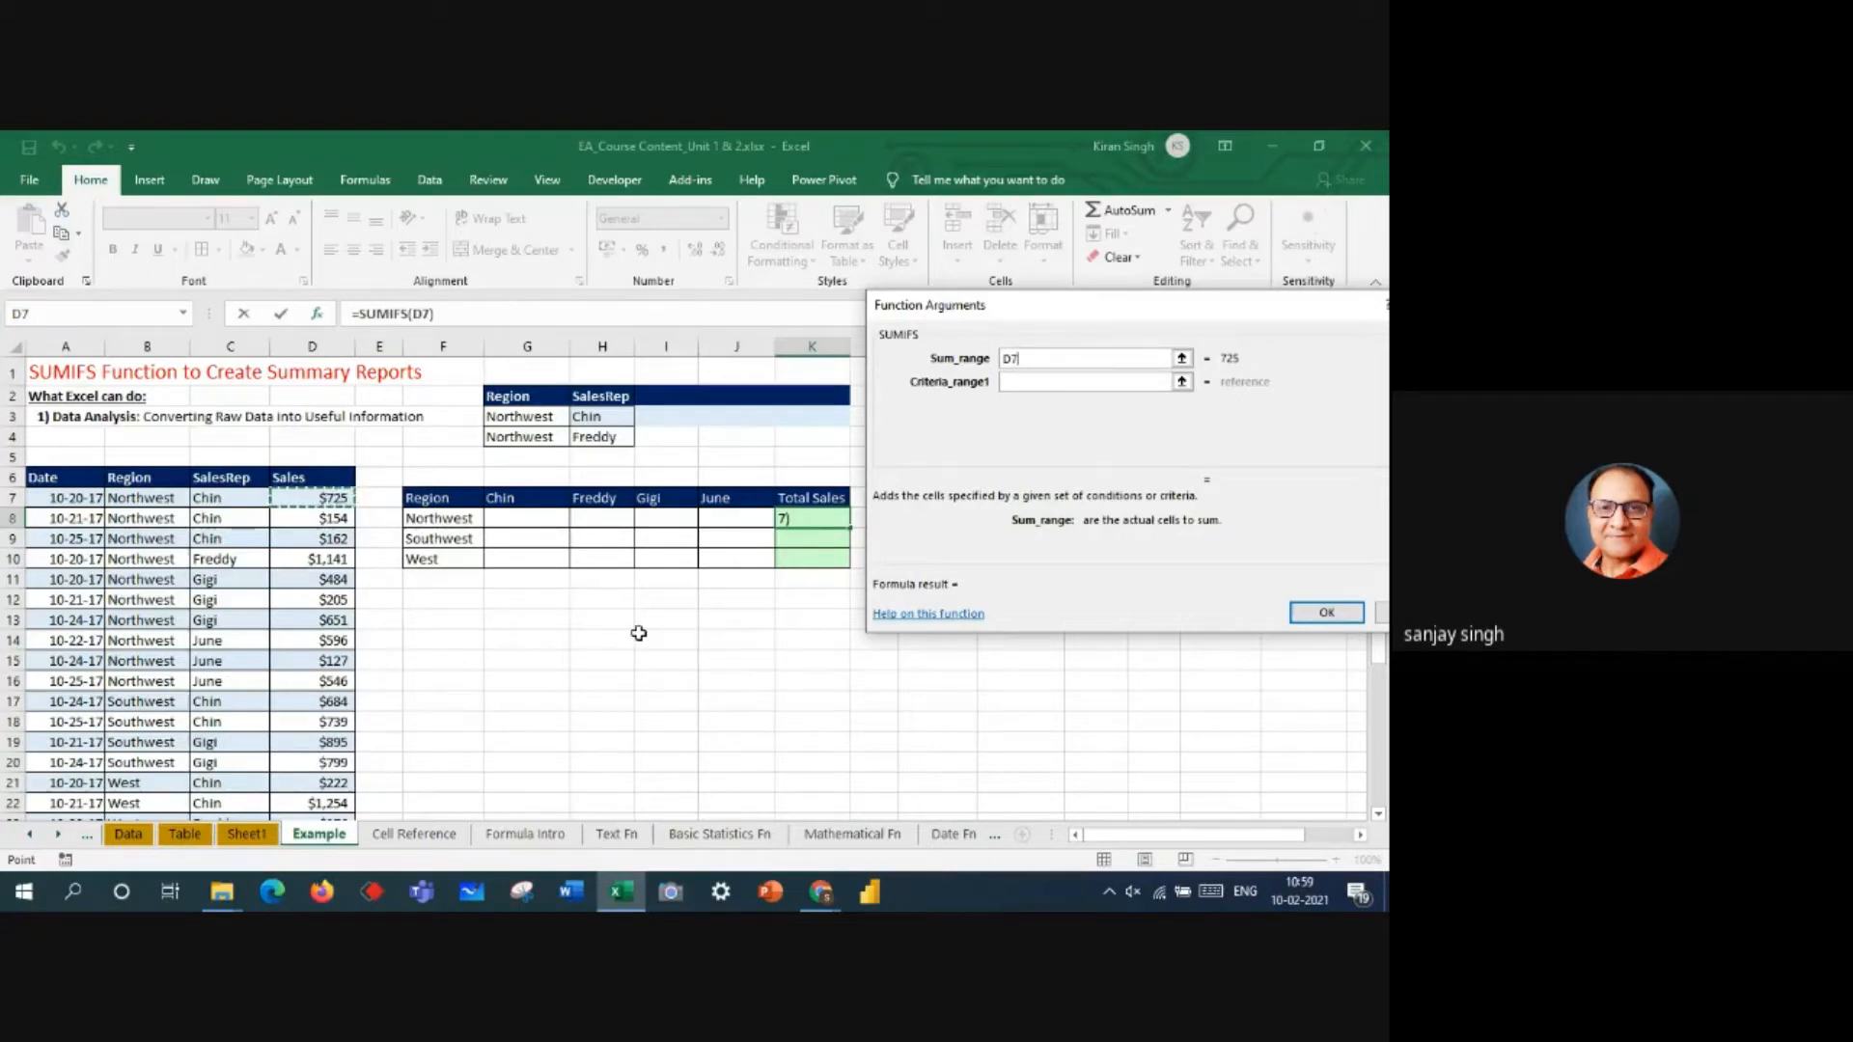
key("ctrl+shift+Down")
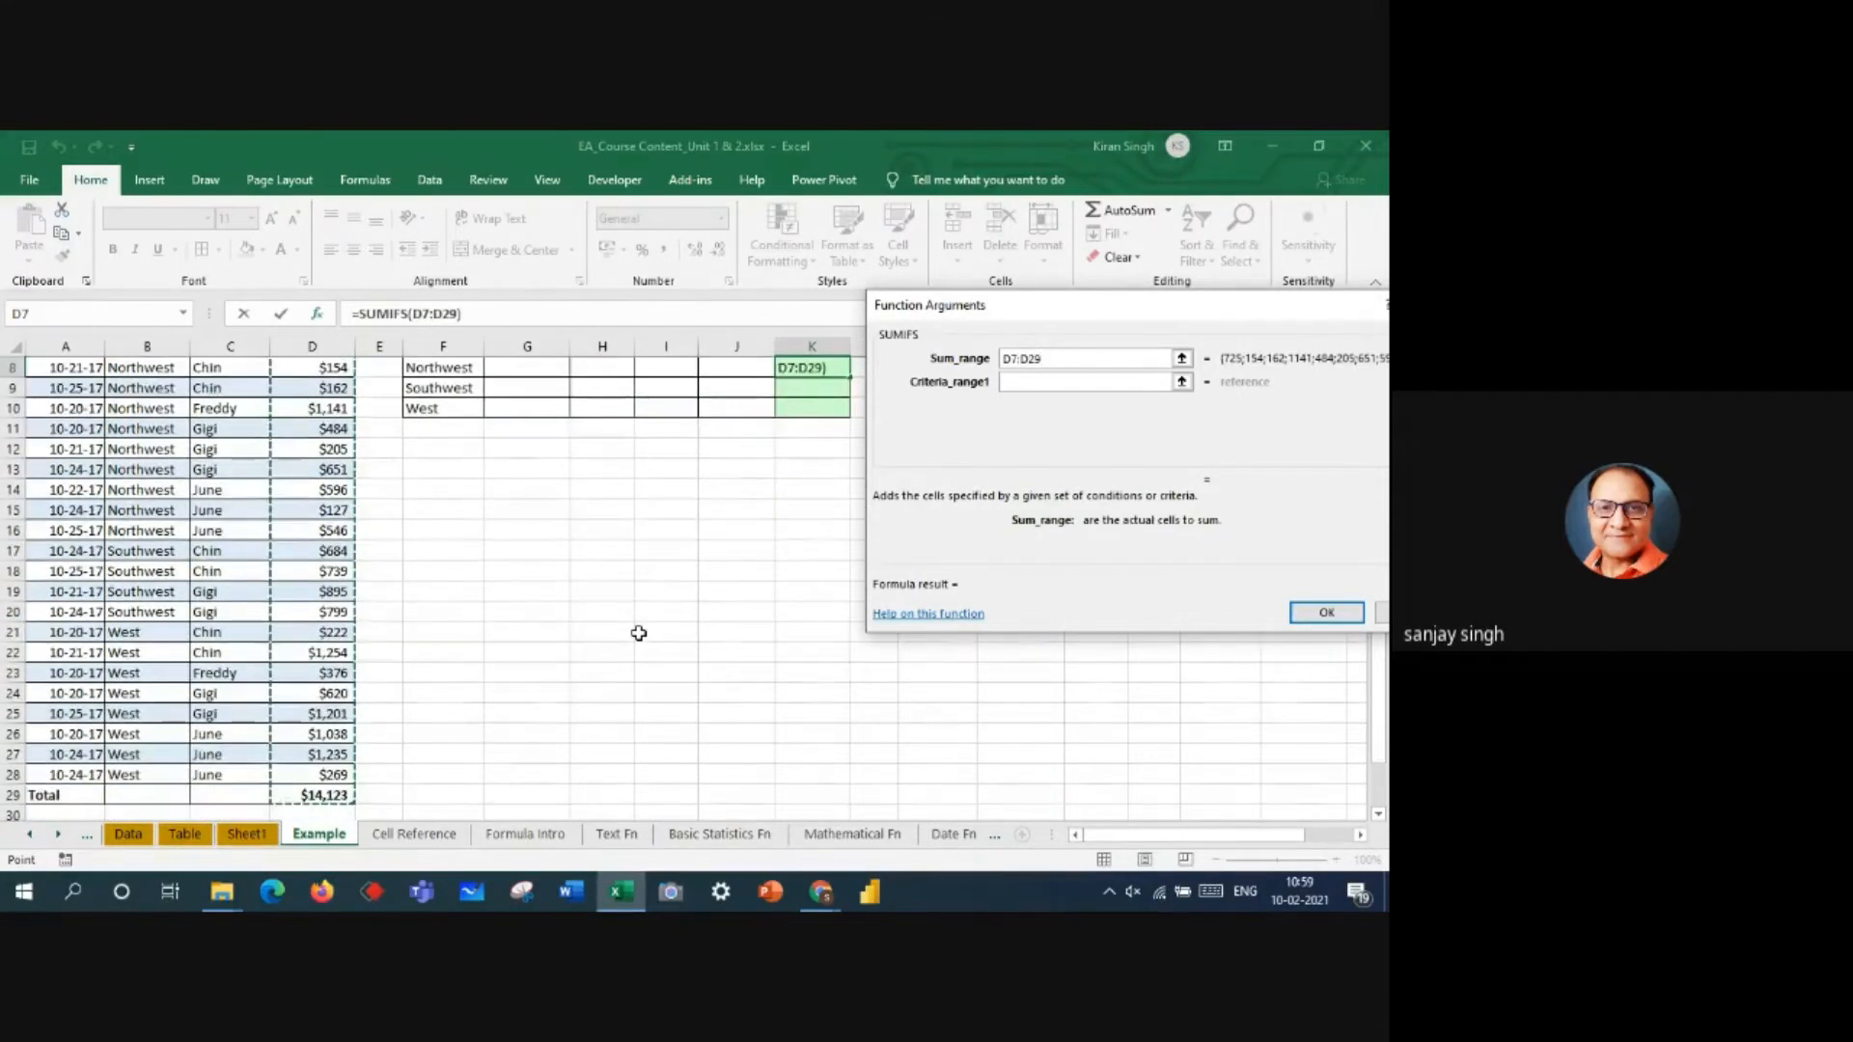
key("shift+Up")
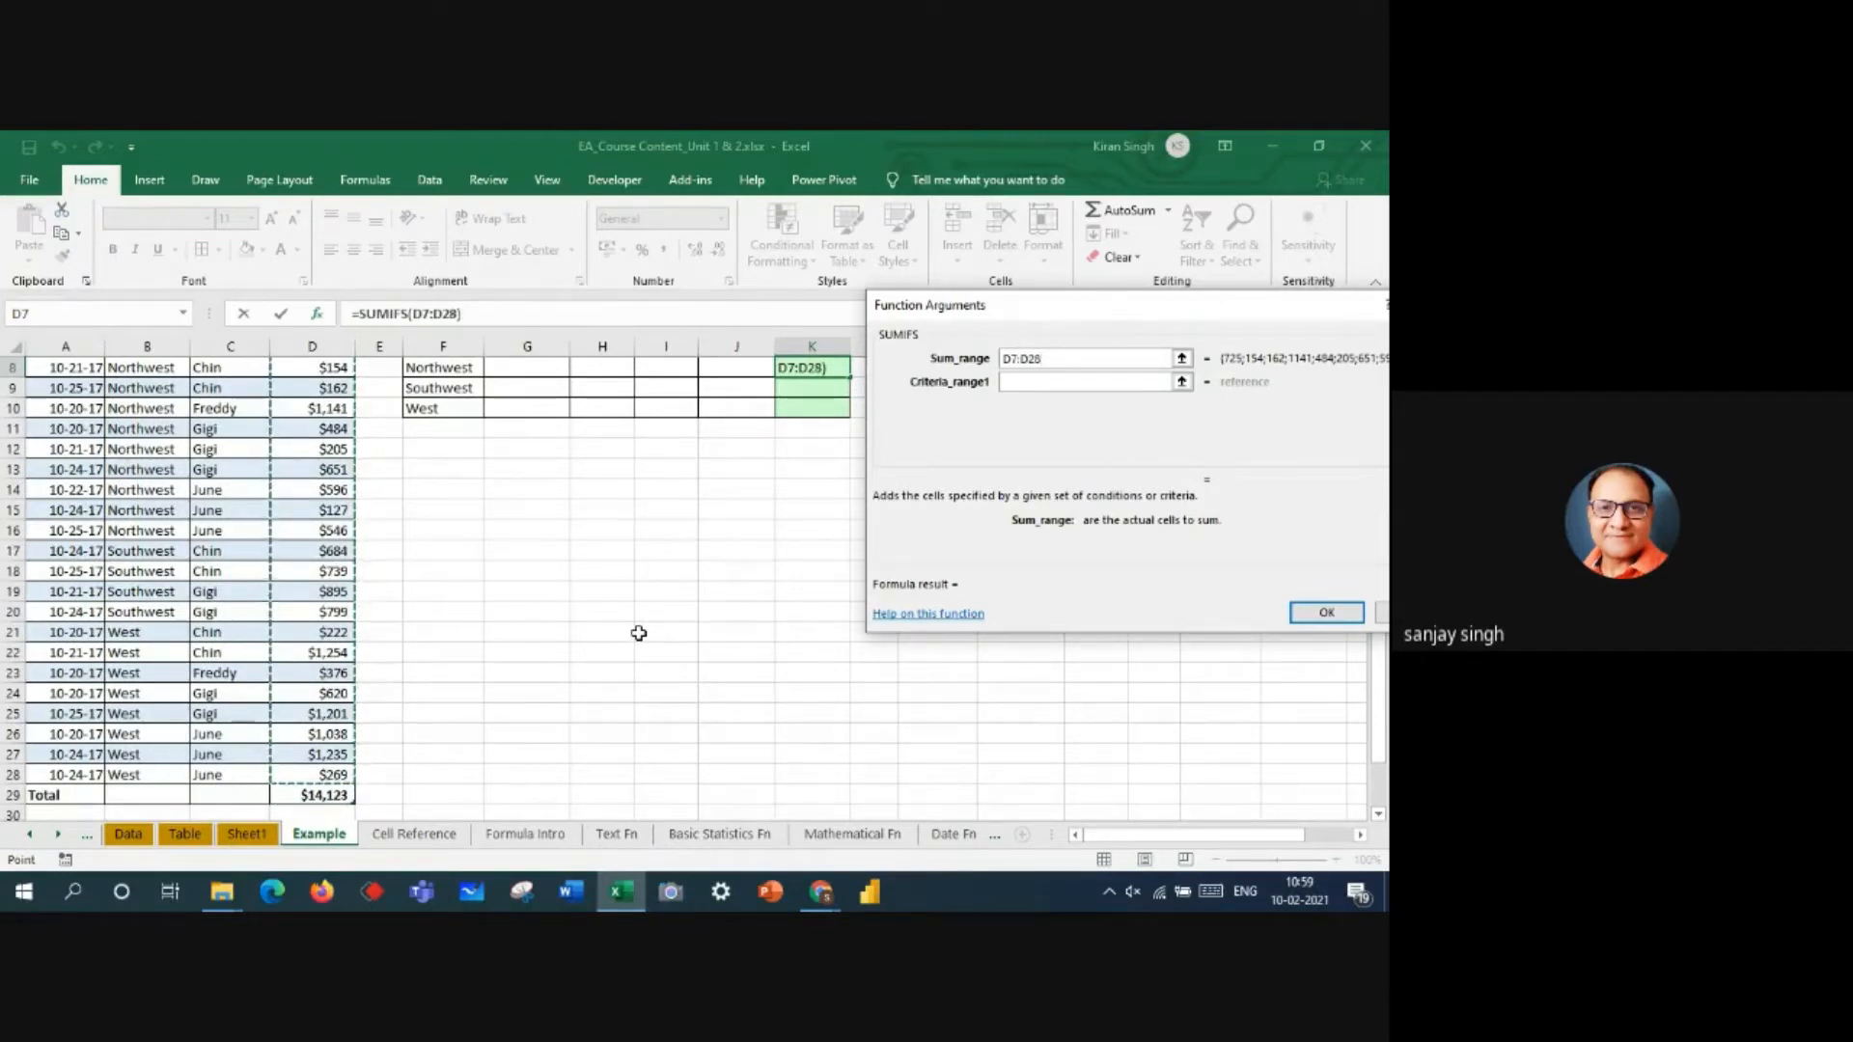
key("Return")
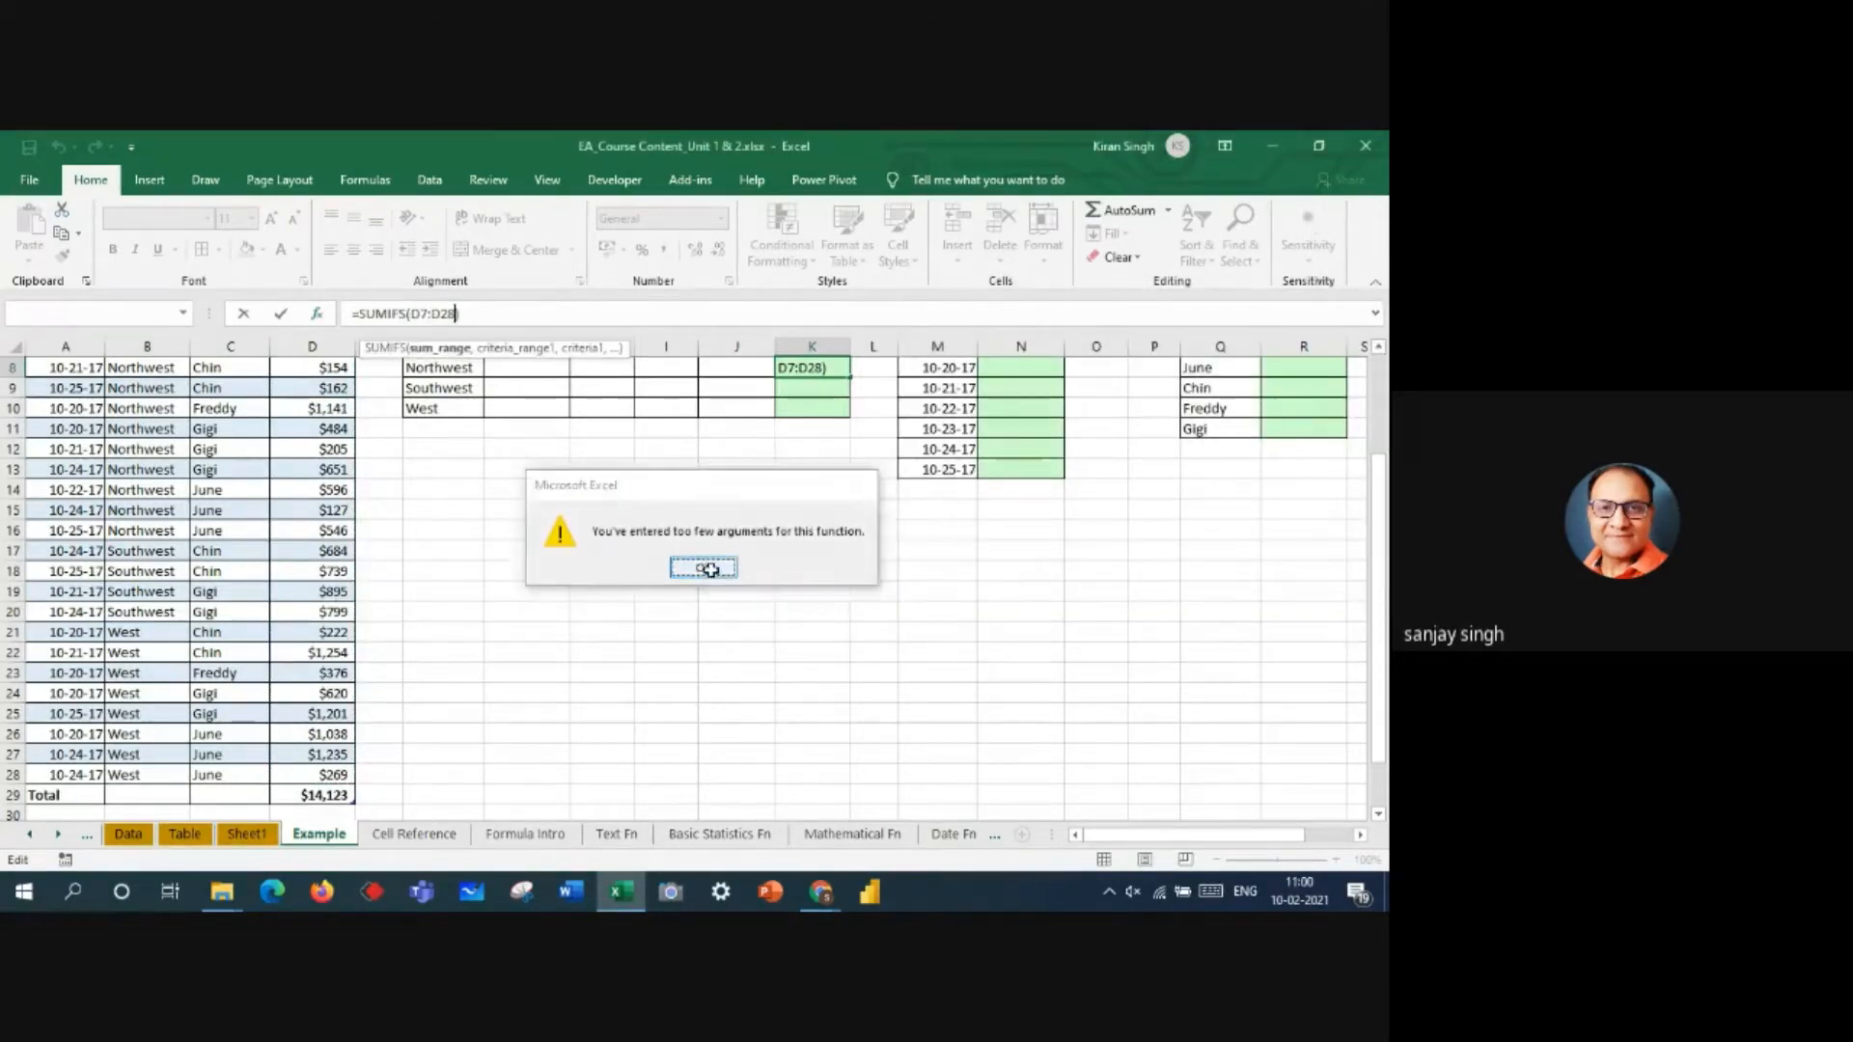
key("Return")
- Reopen the function arguments for K8 and set the first criteria range to the regions B7:B28
scroll(772, 579, "up", 3)
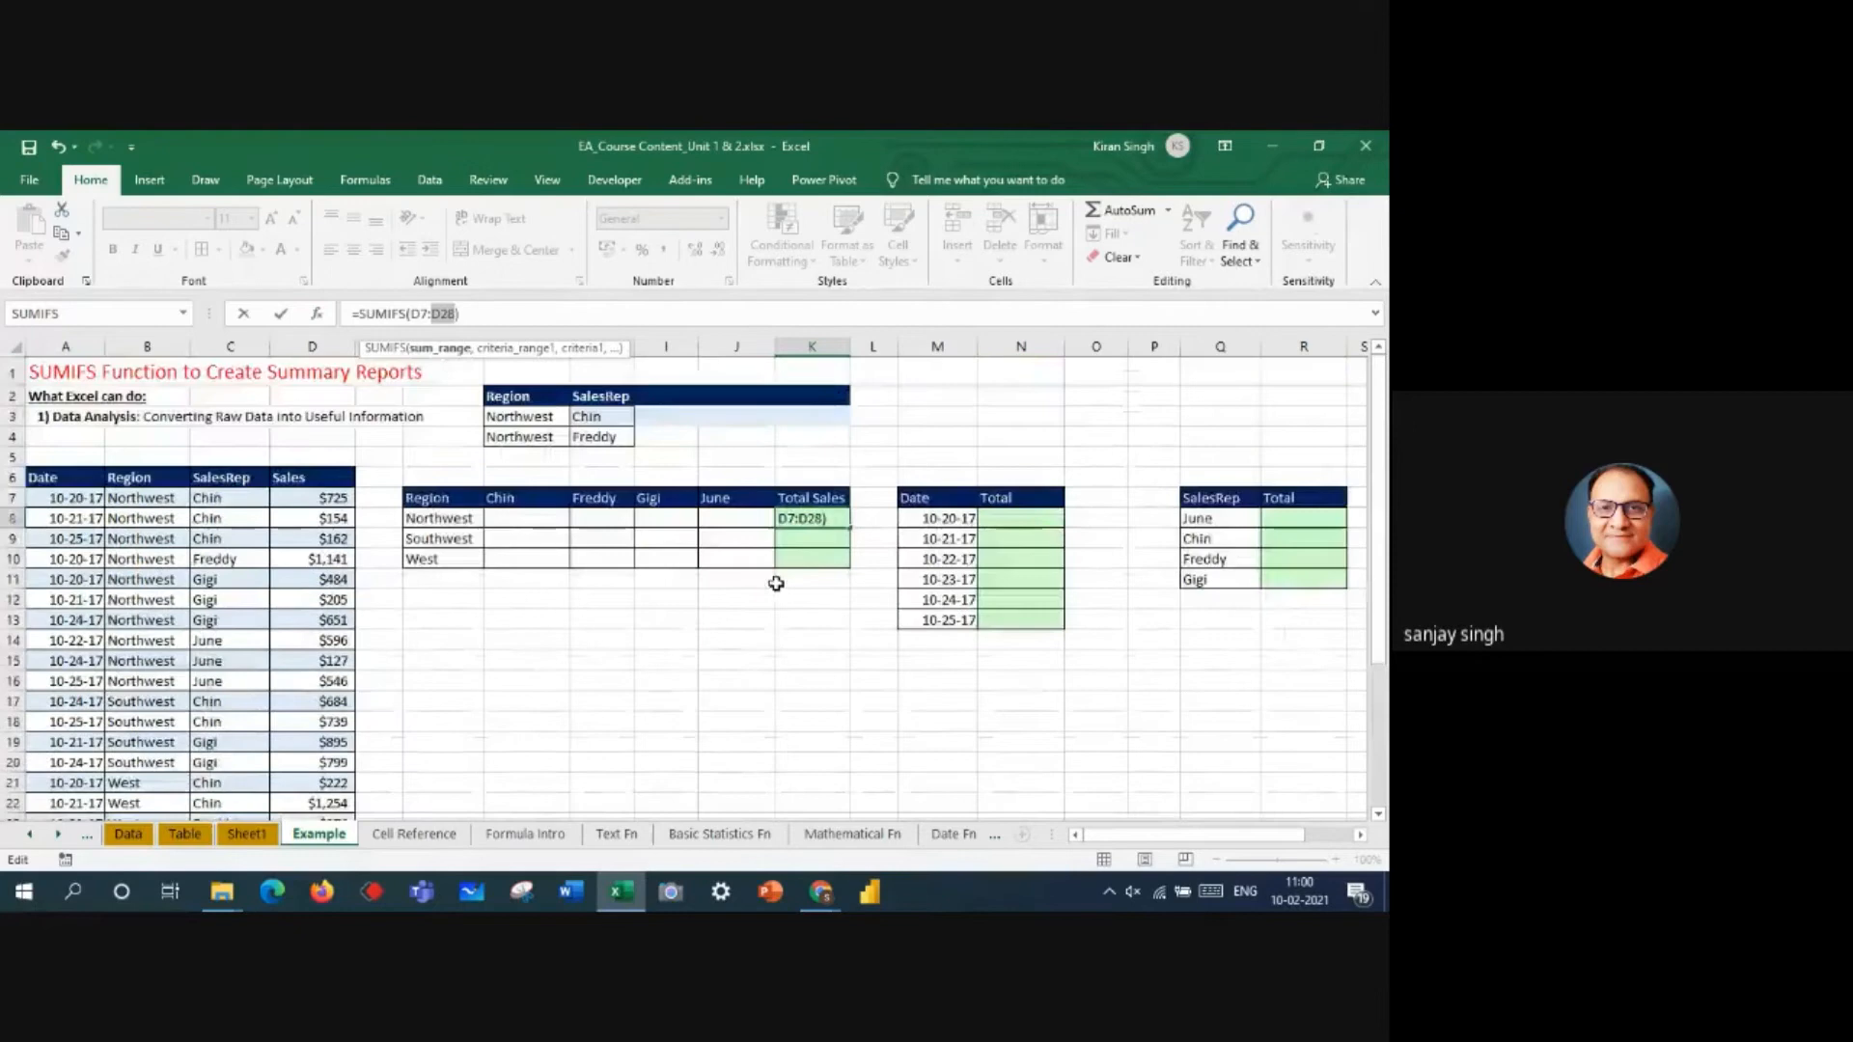
left_click(316, 314)
left_click(958, 383)
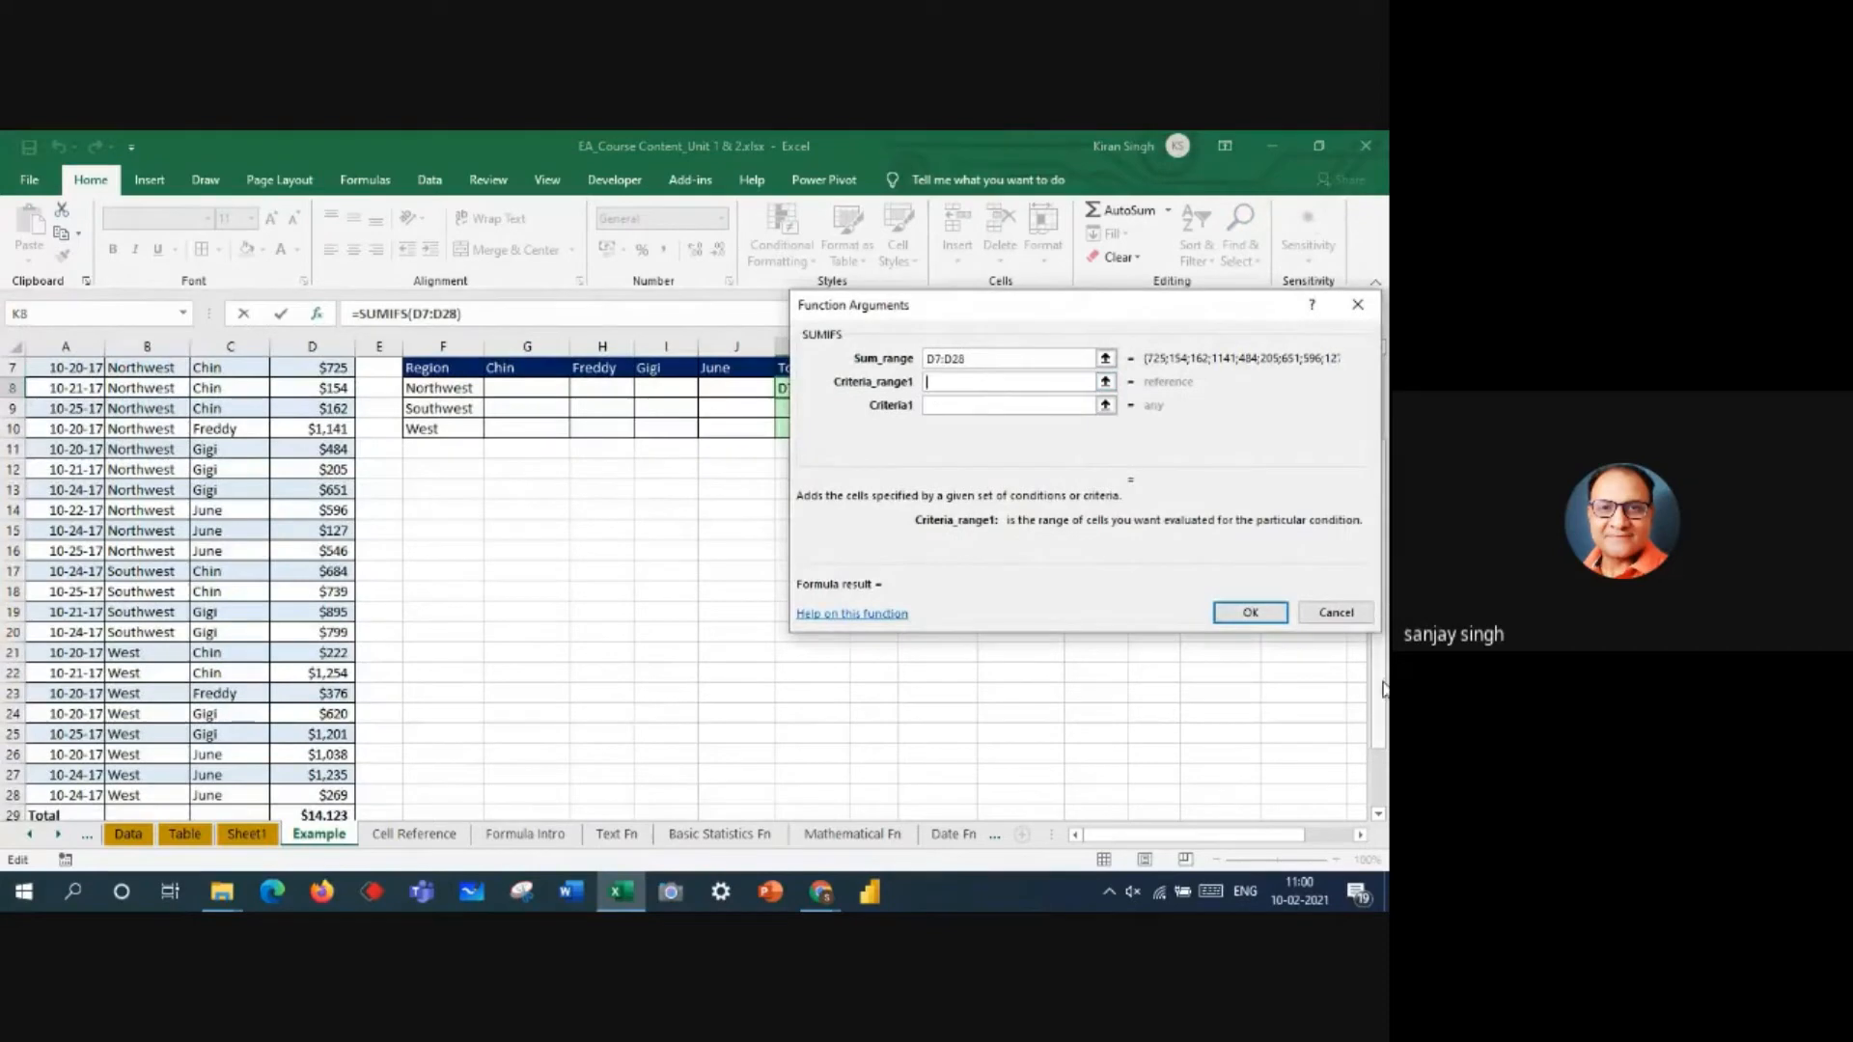
scroll(1382, 688, "up", 2)
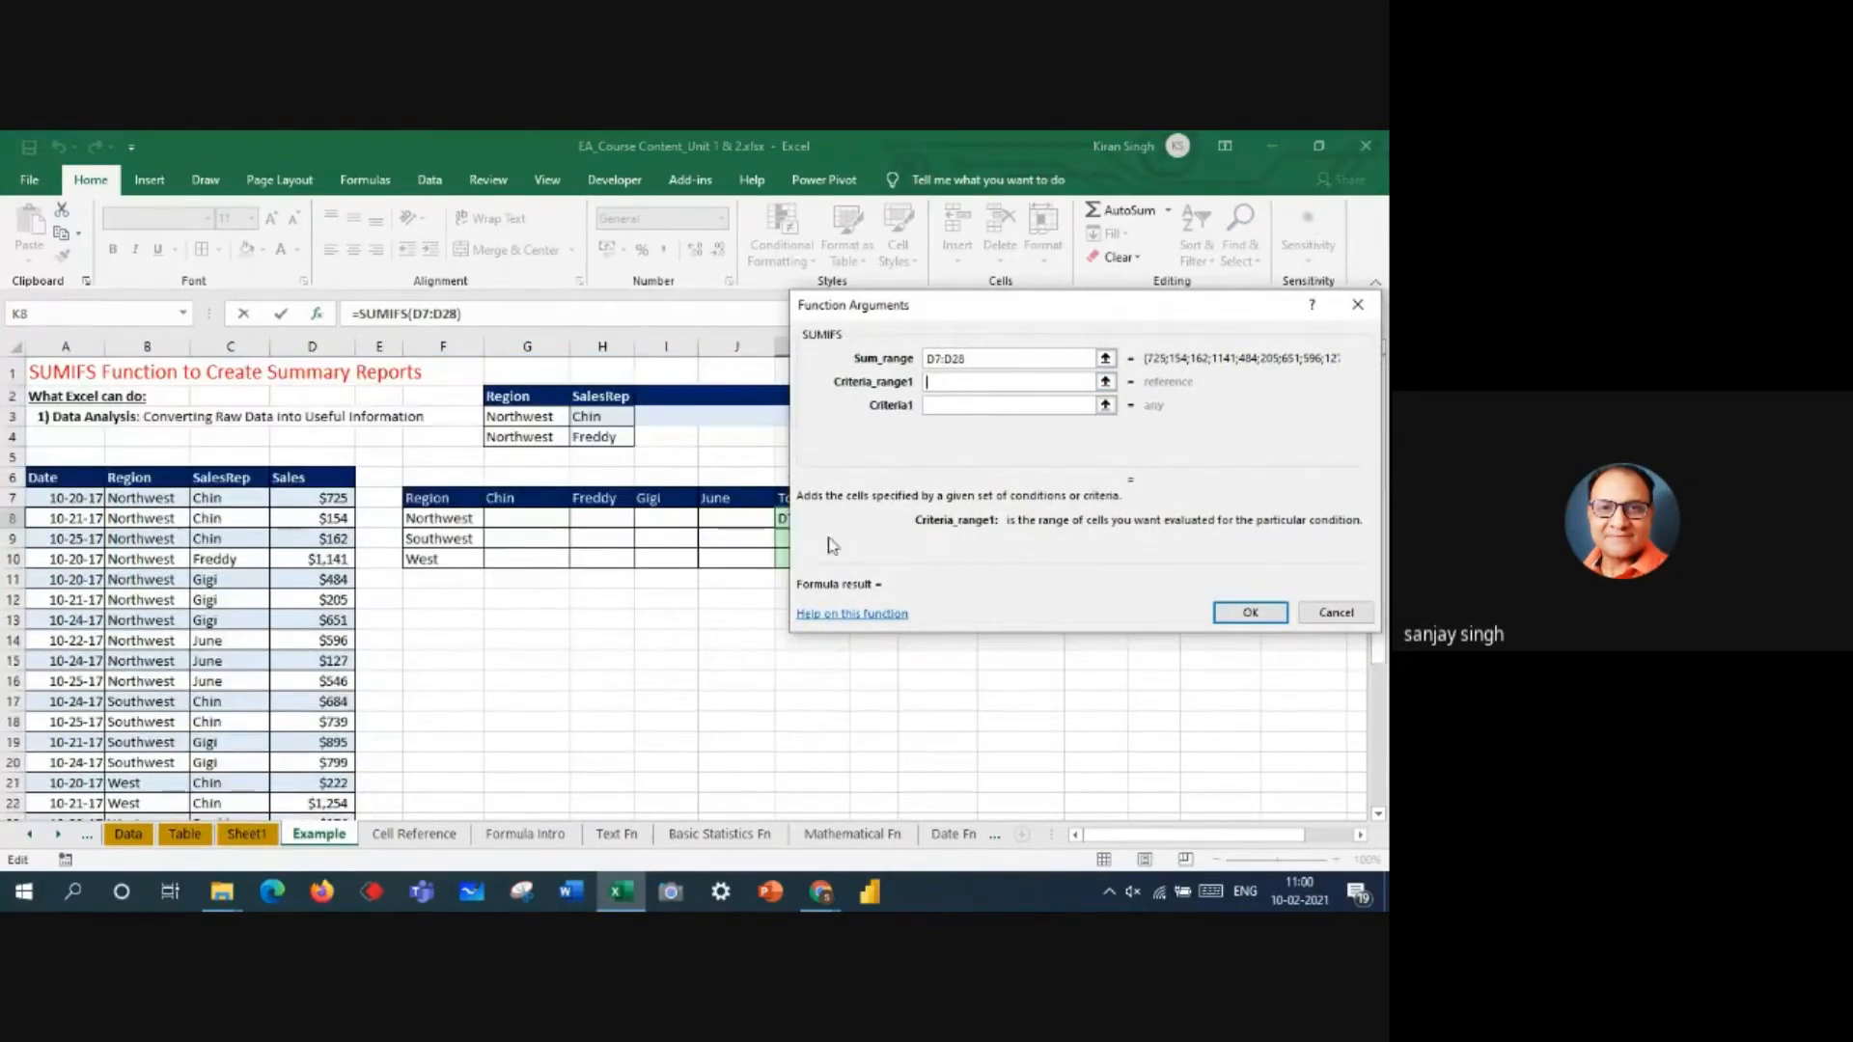
left_click(124, 497)
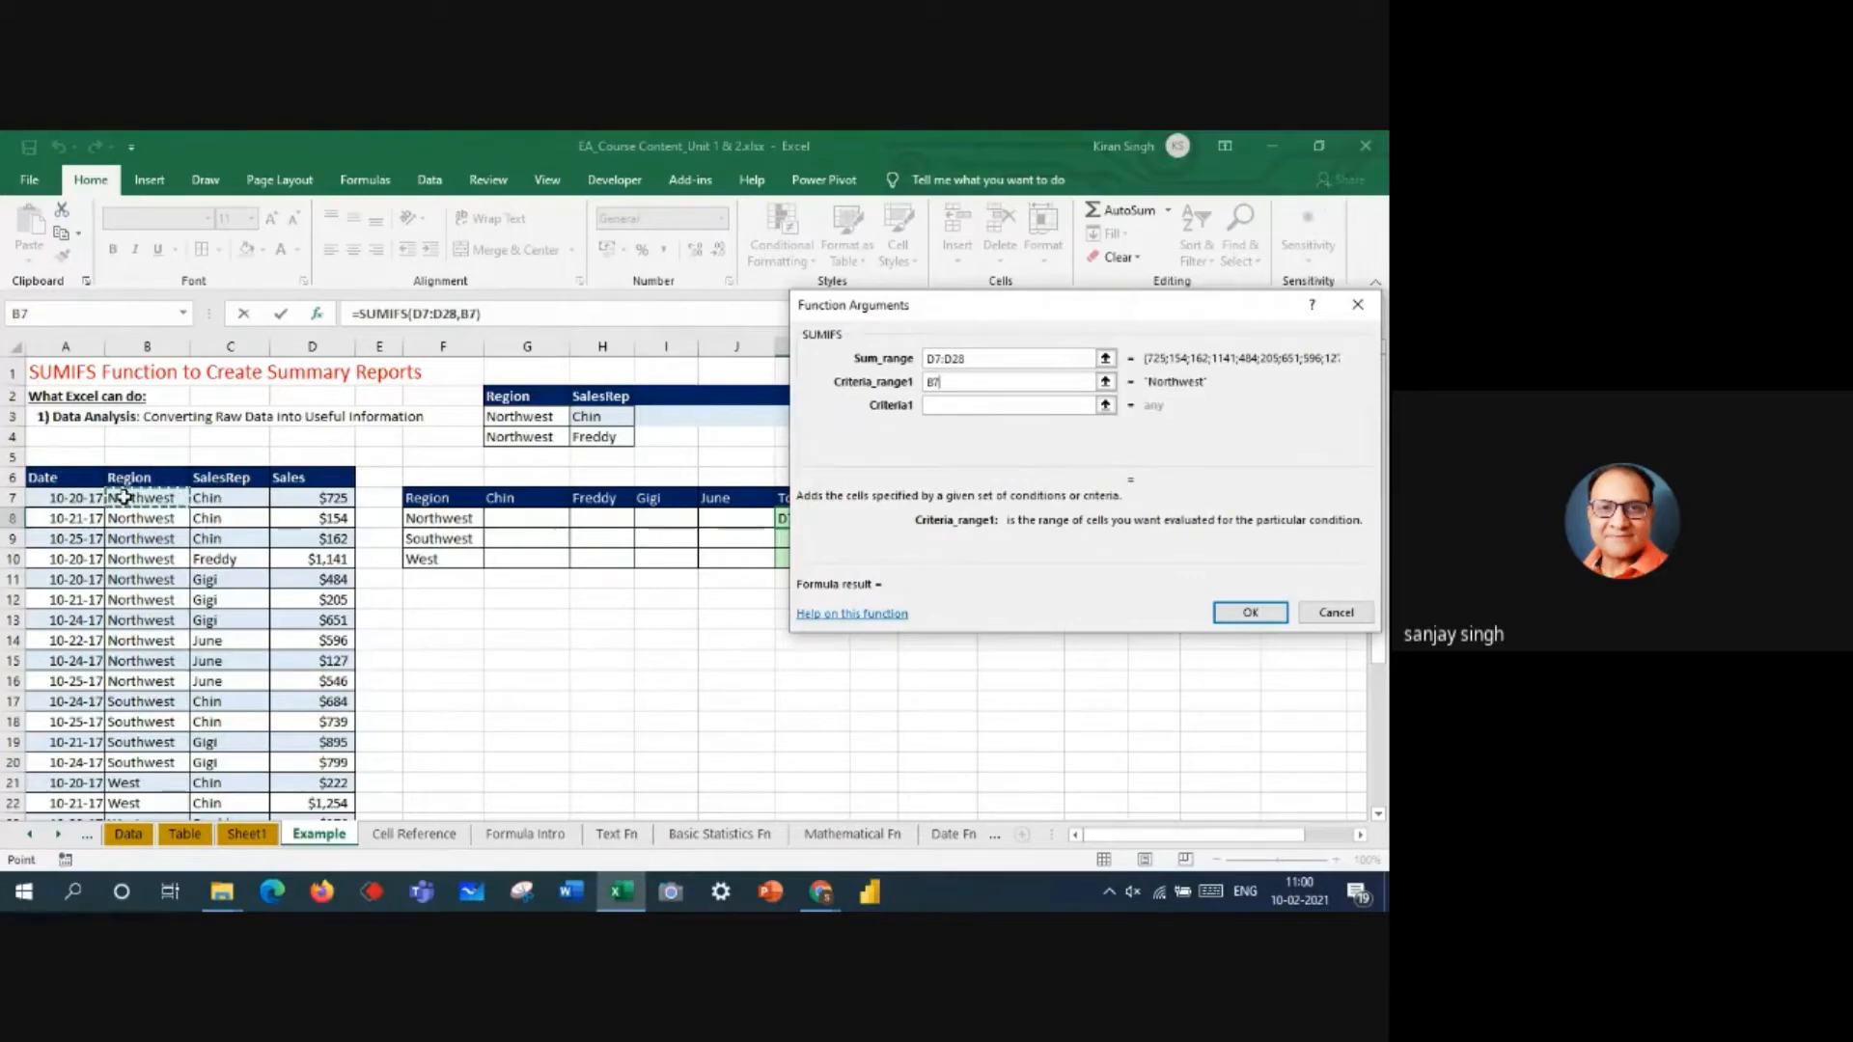
key("ctrl+shift+Down")
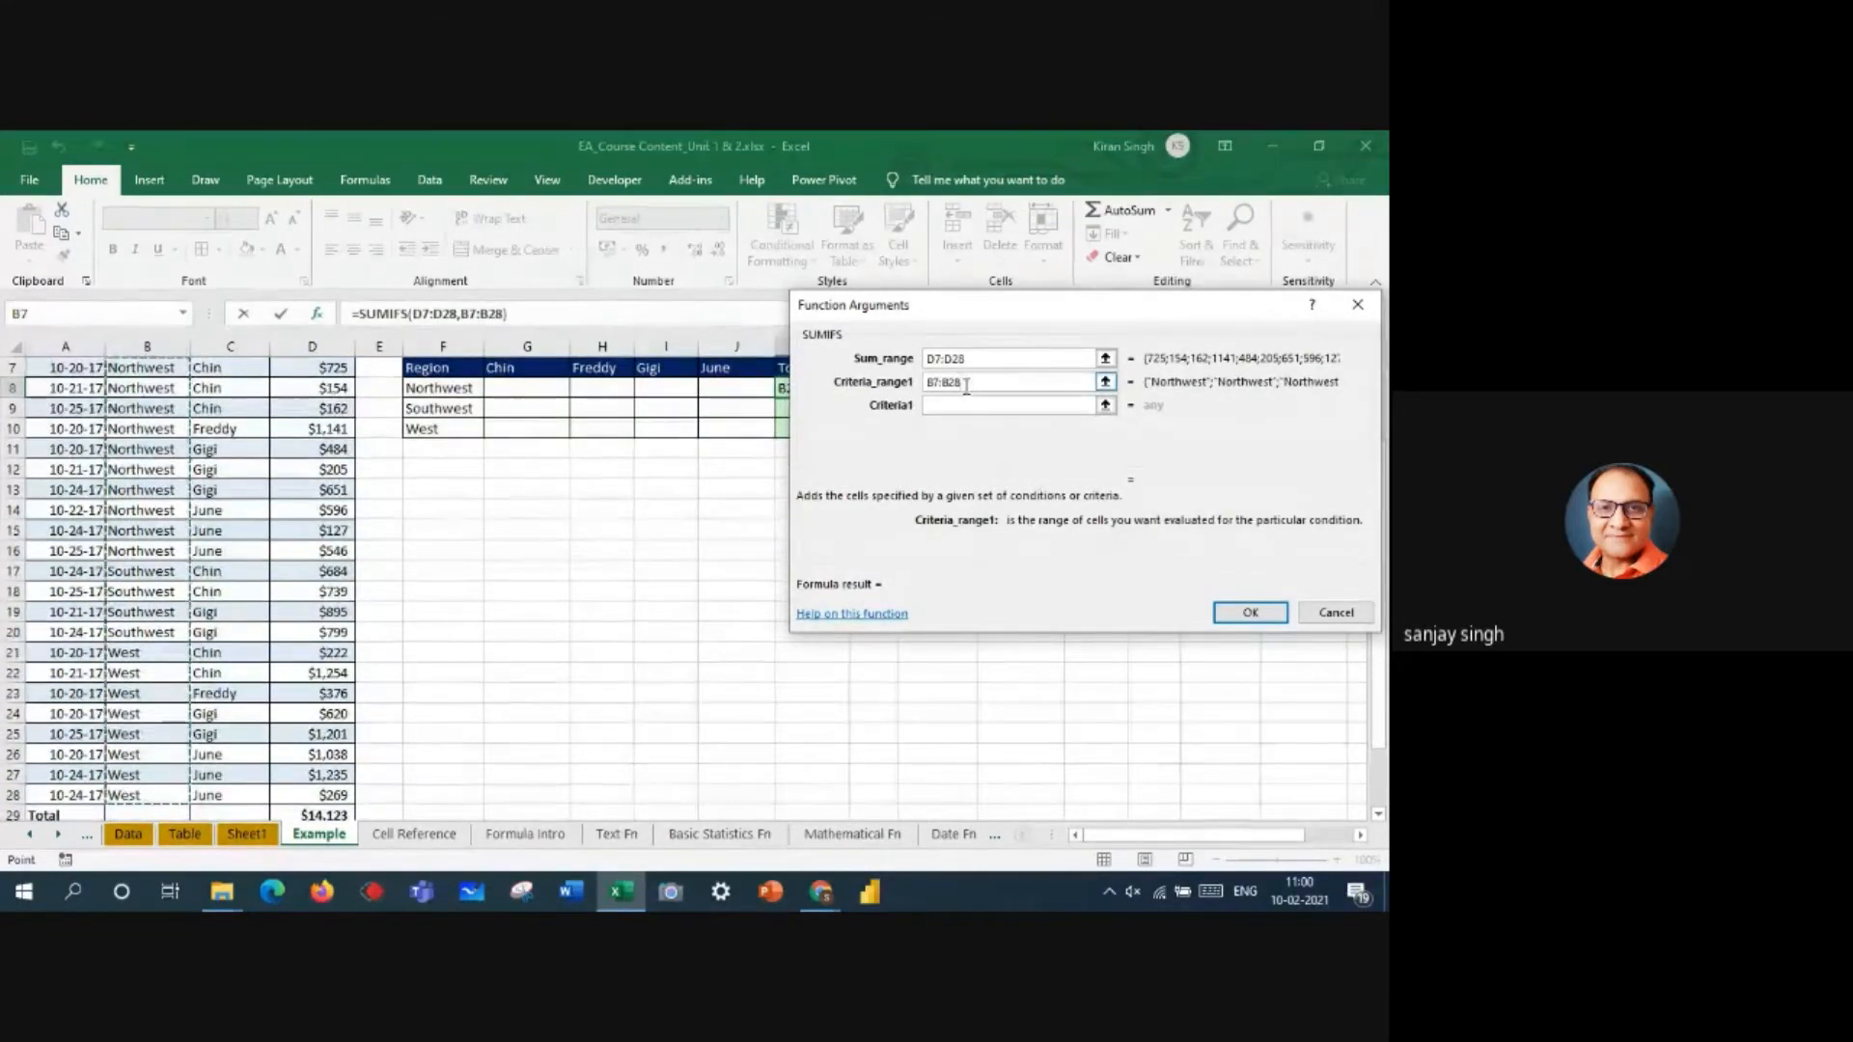
- Use the Northwest label in F8 as the first SUMIFS criterion and finish the K8 formula
left_click(944, 406)
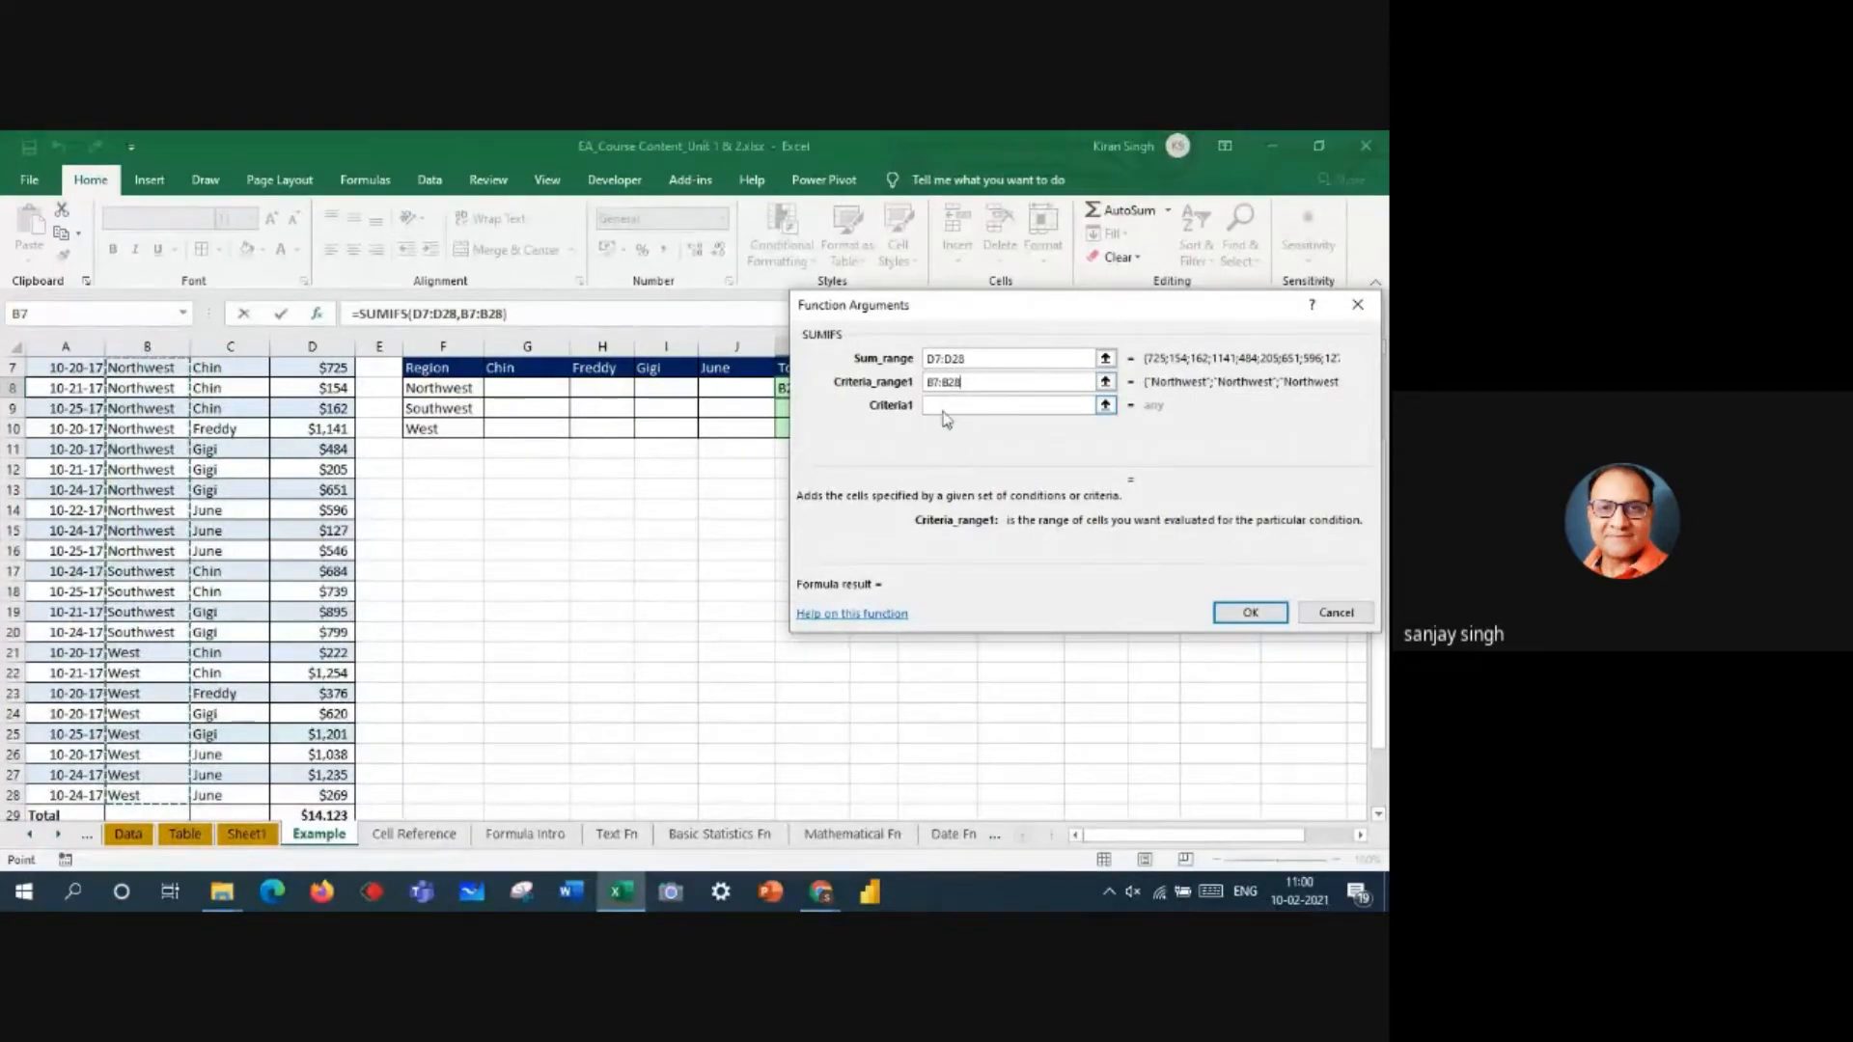
left_click_drag(1382, 699, 1382, 618)
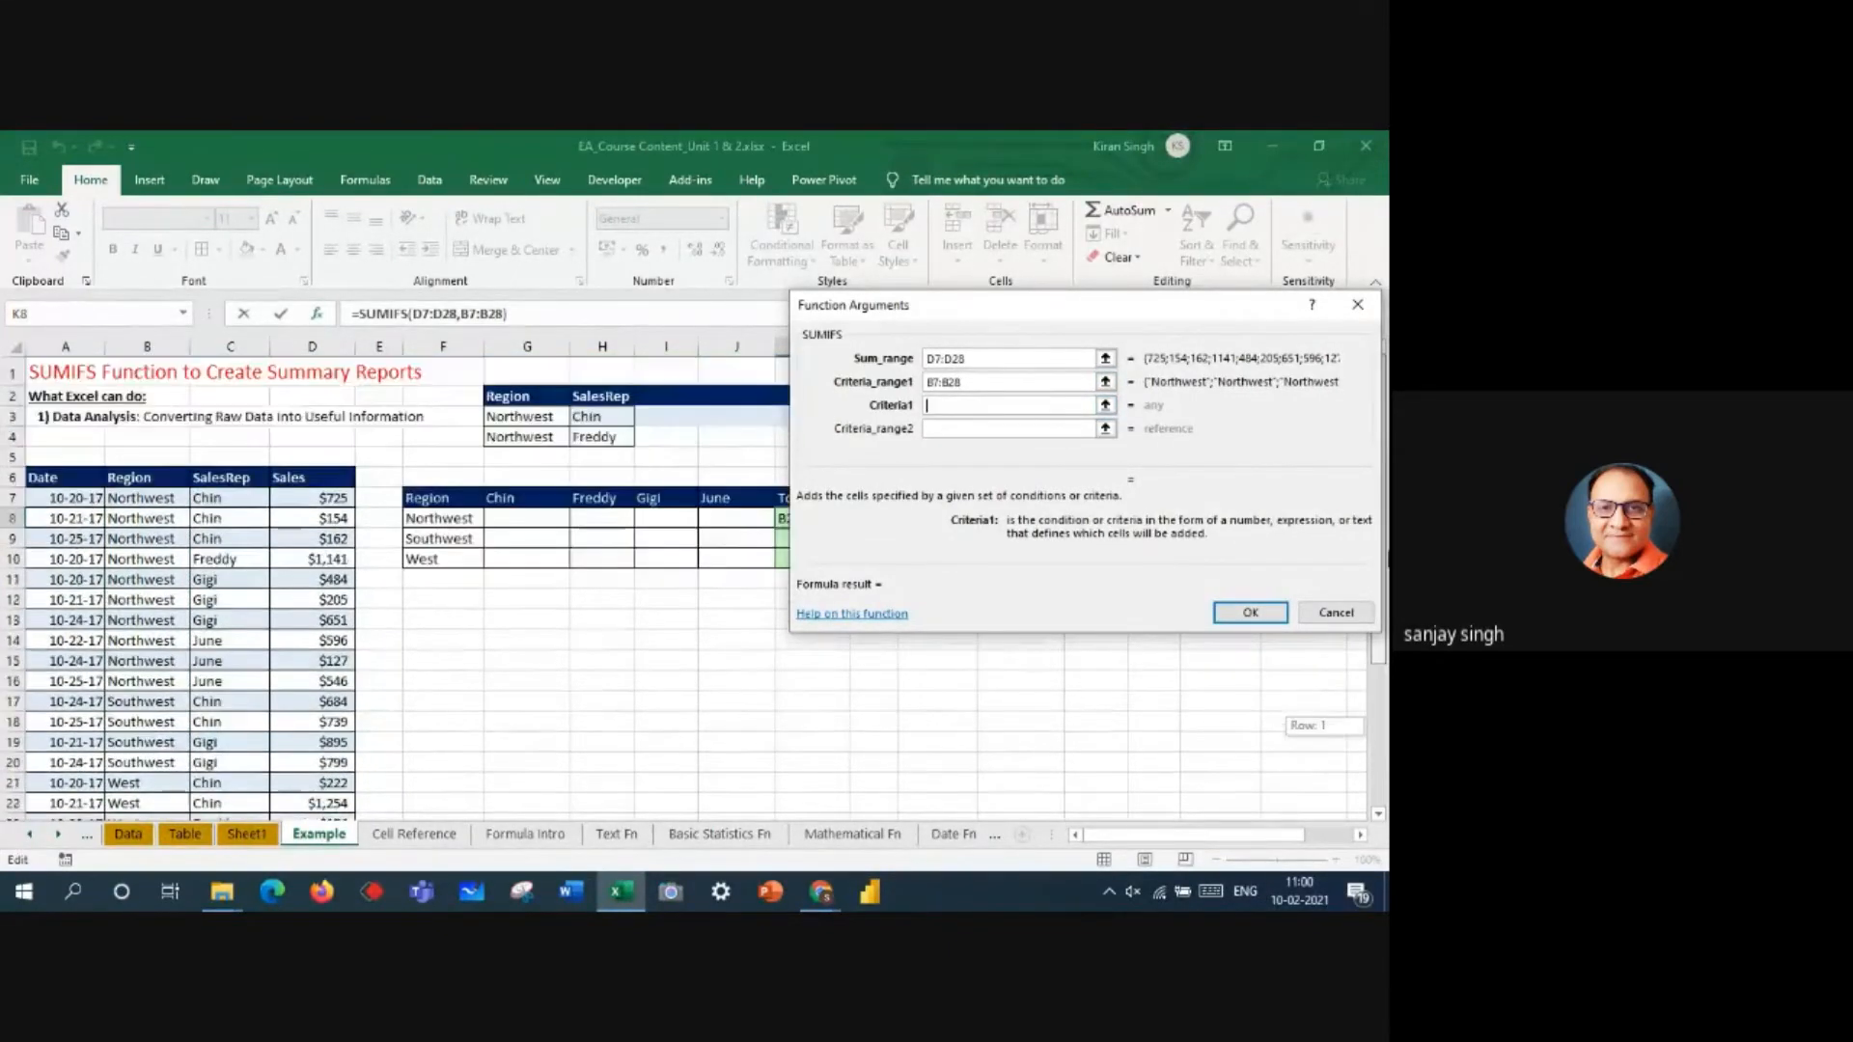
left_click(442, 518)
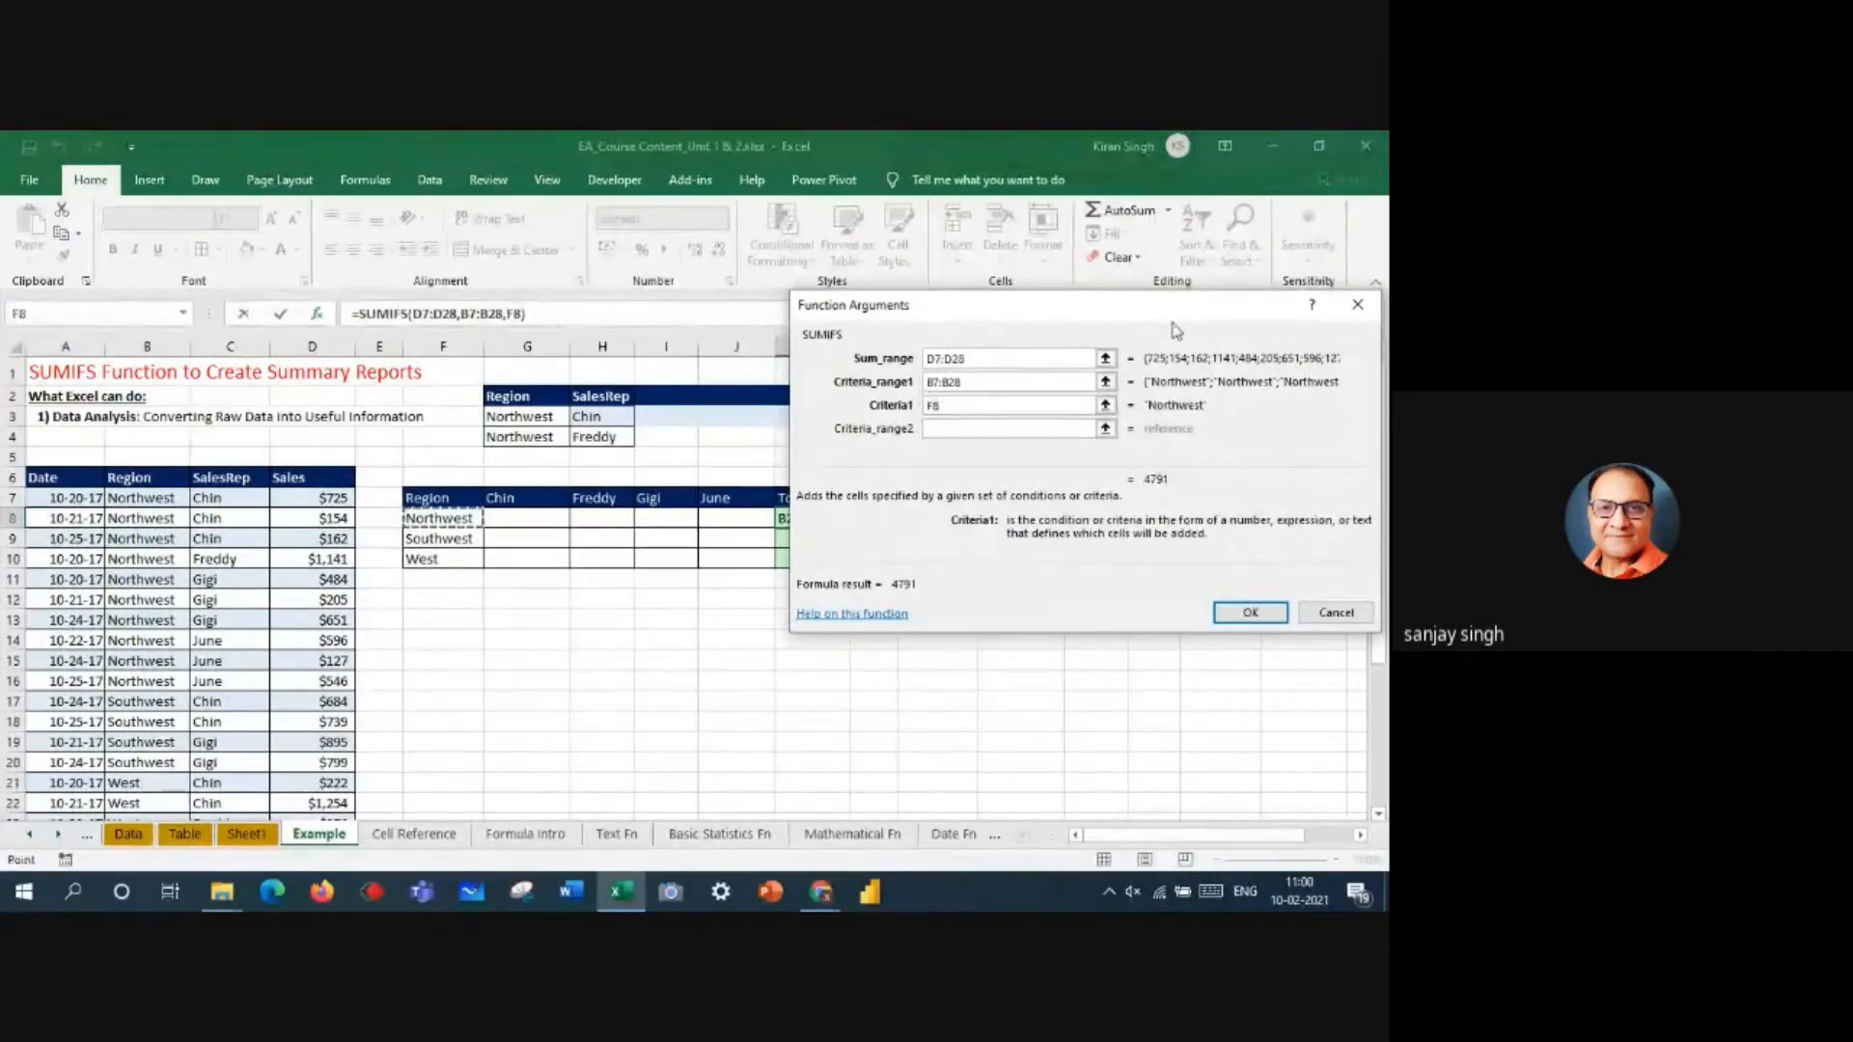
left_click_drag(1179, 318, 895, 316)
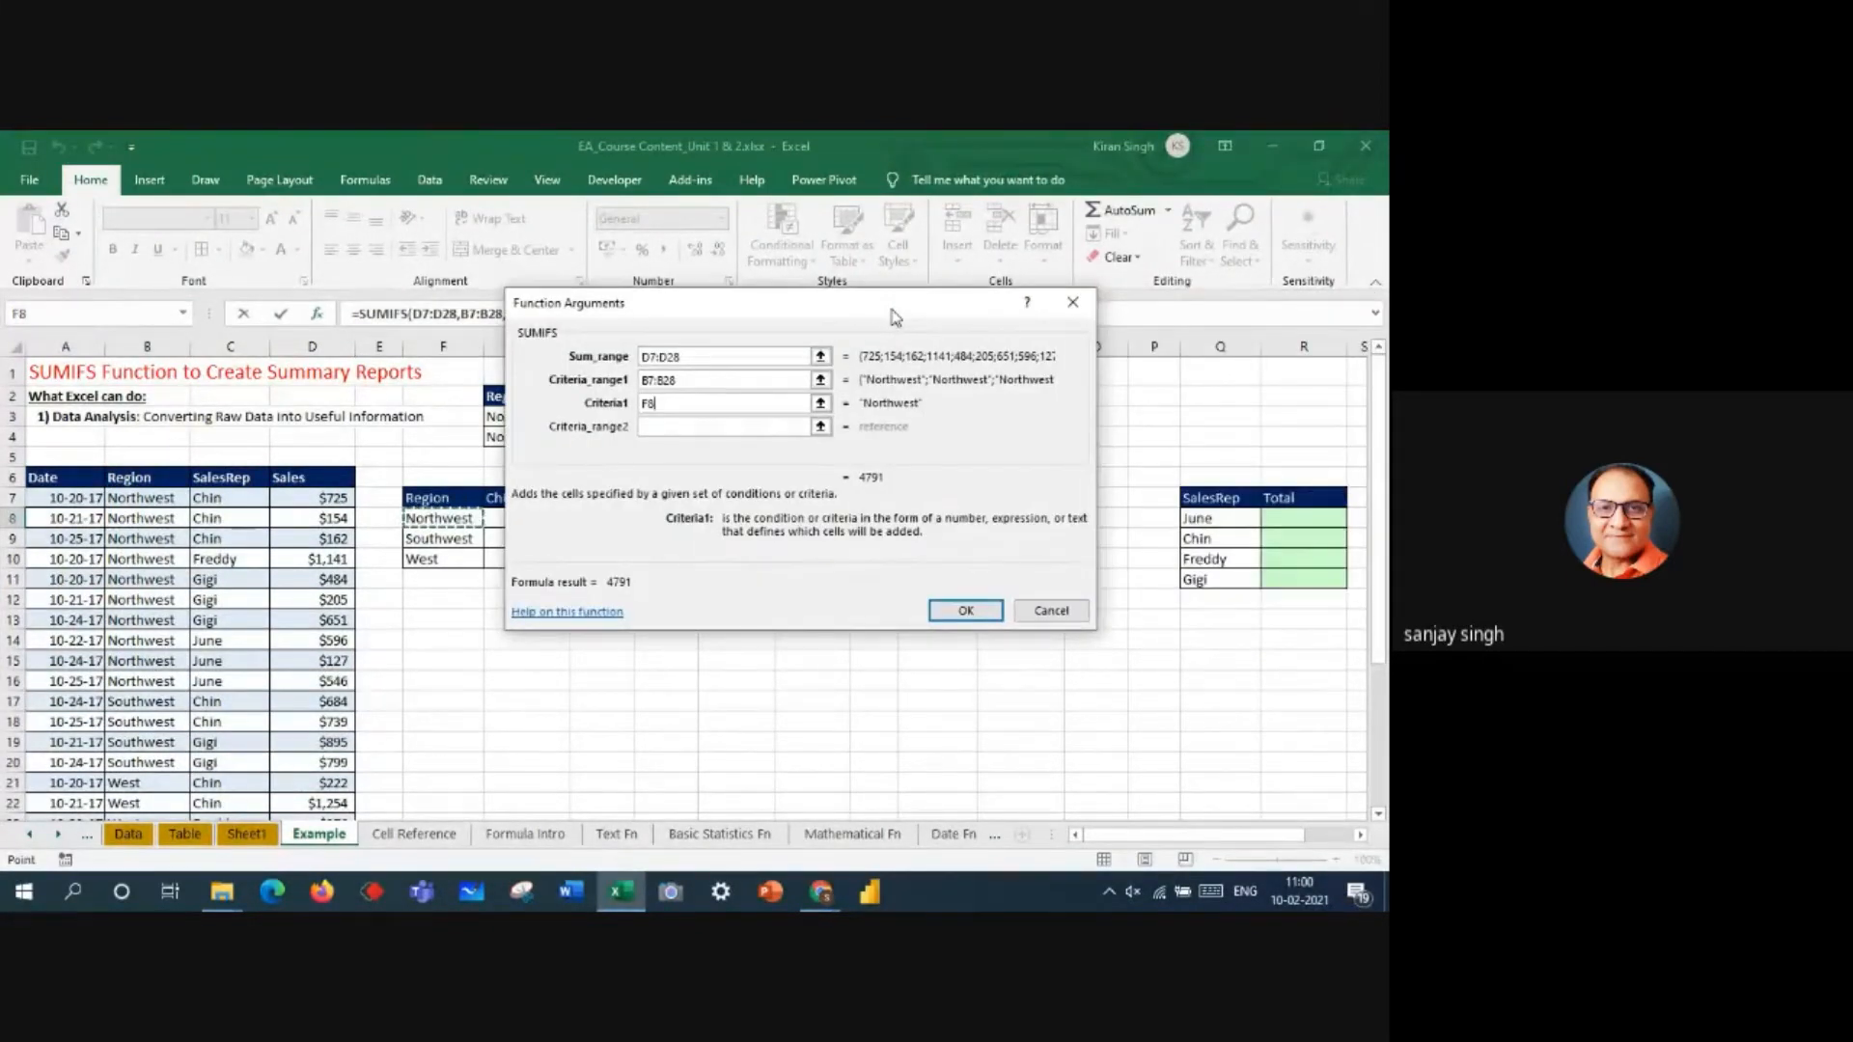
left_click_drag(836, 310, 1175, 315)
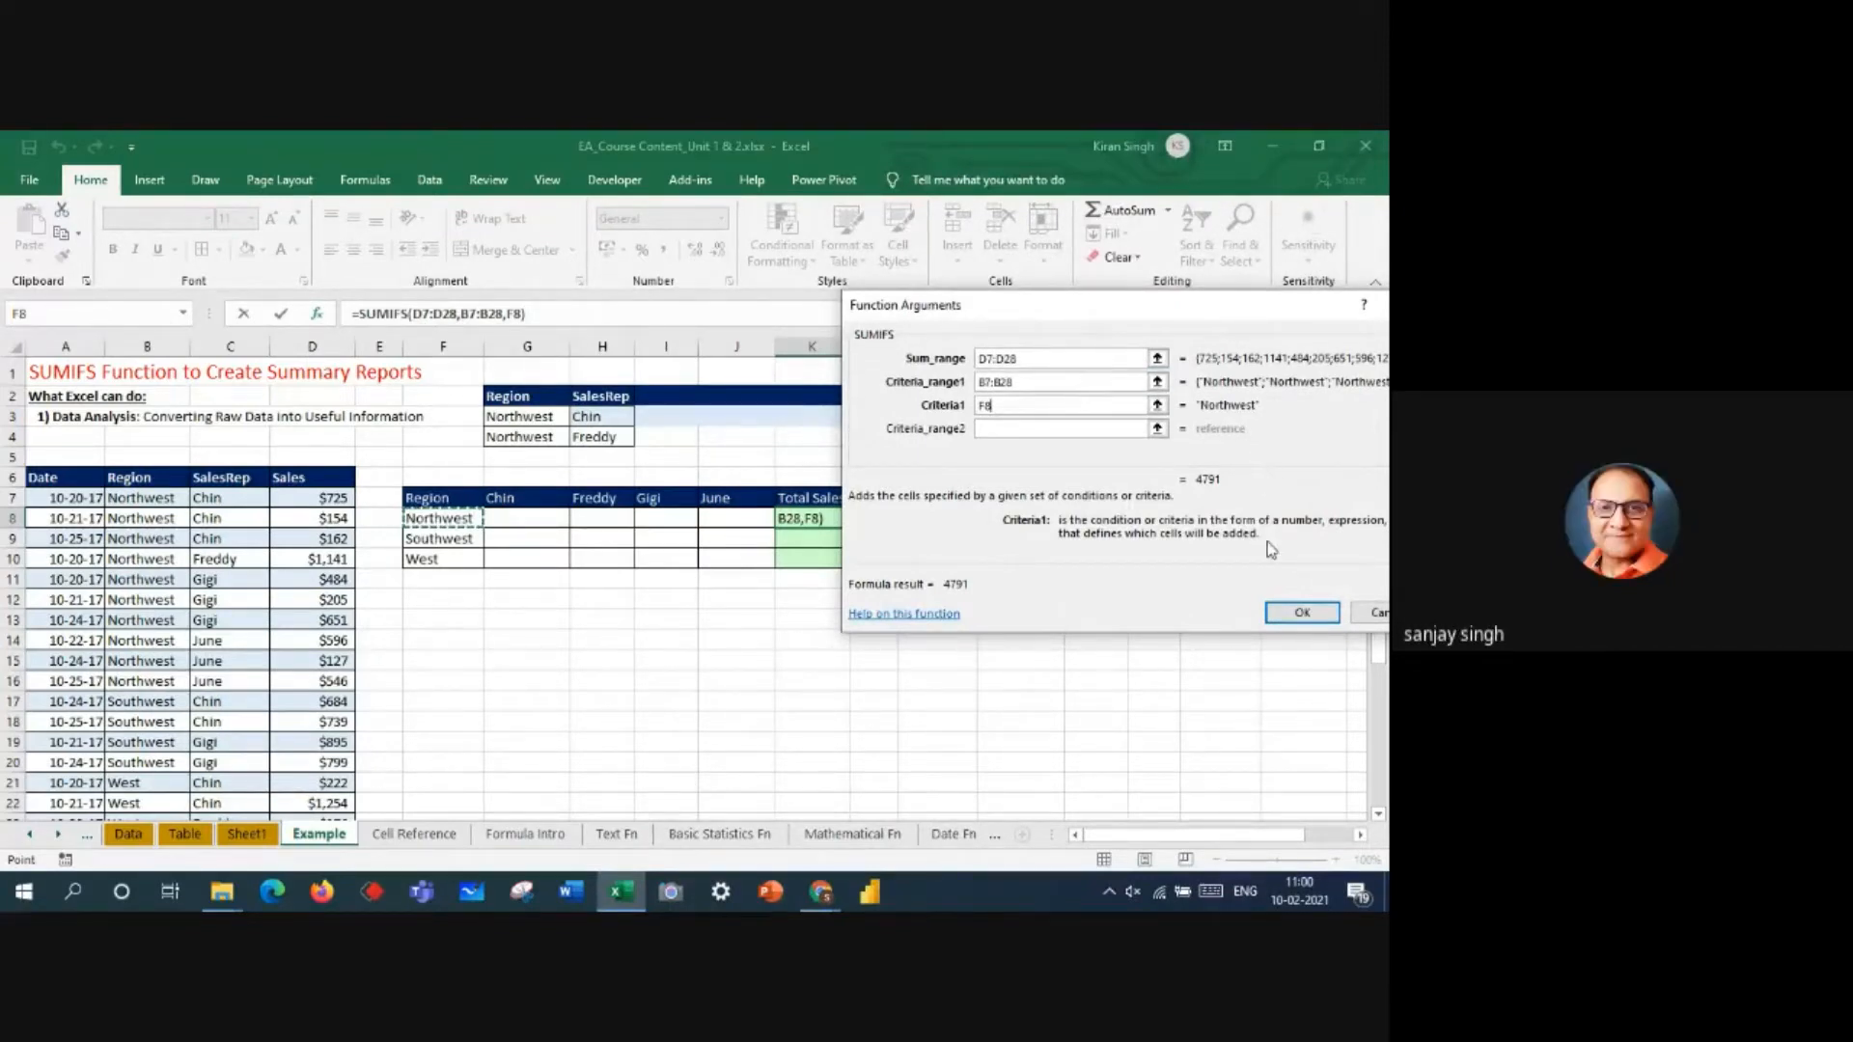
left_click(1302, 612)
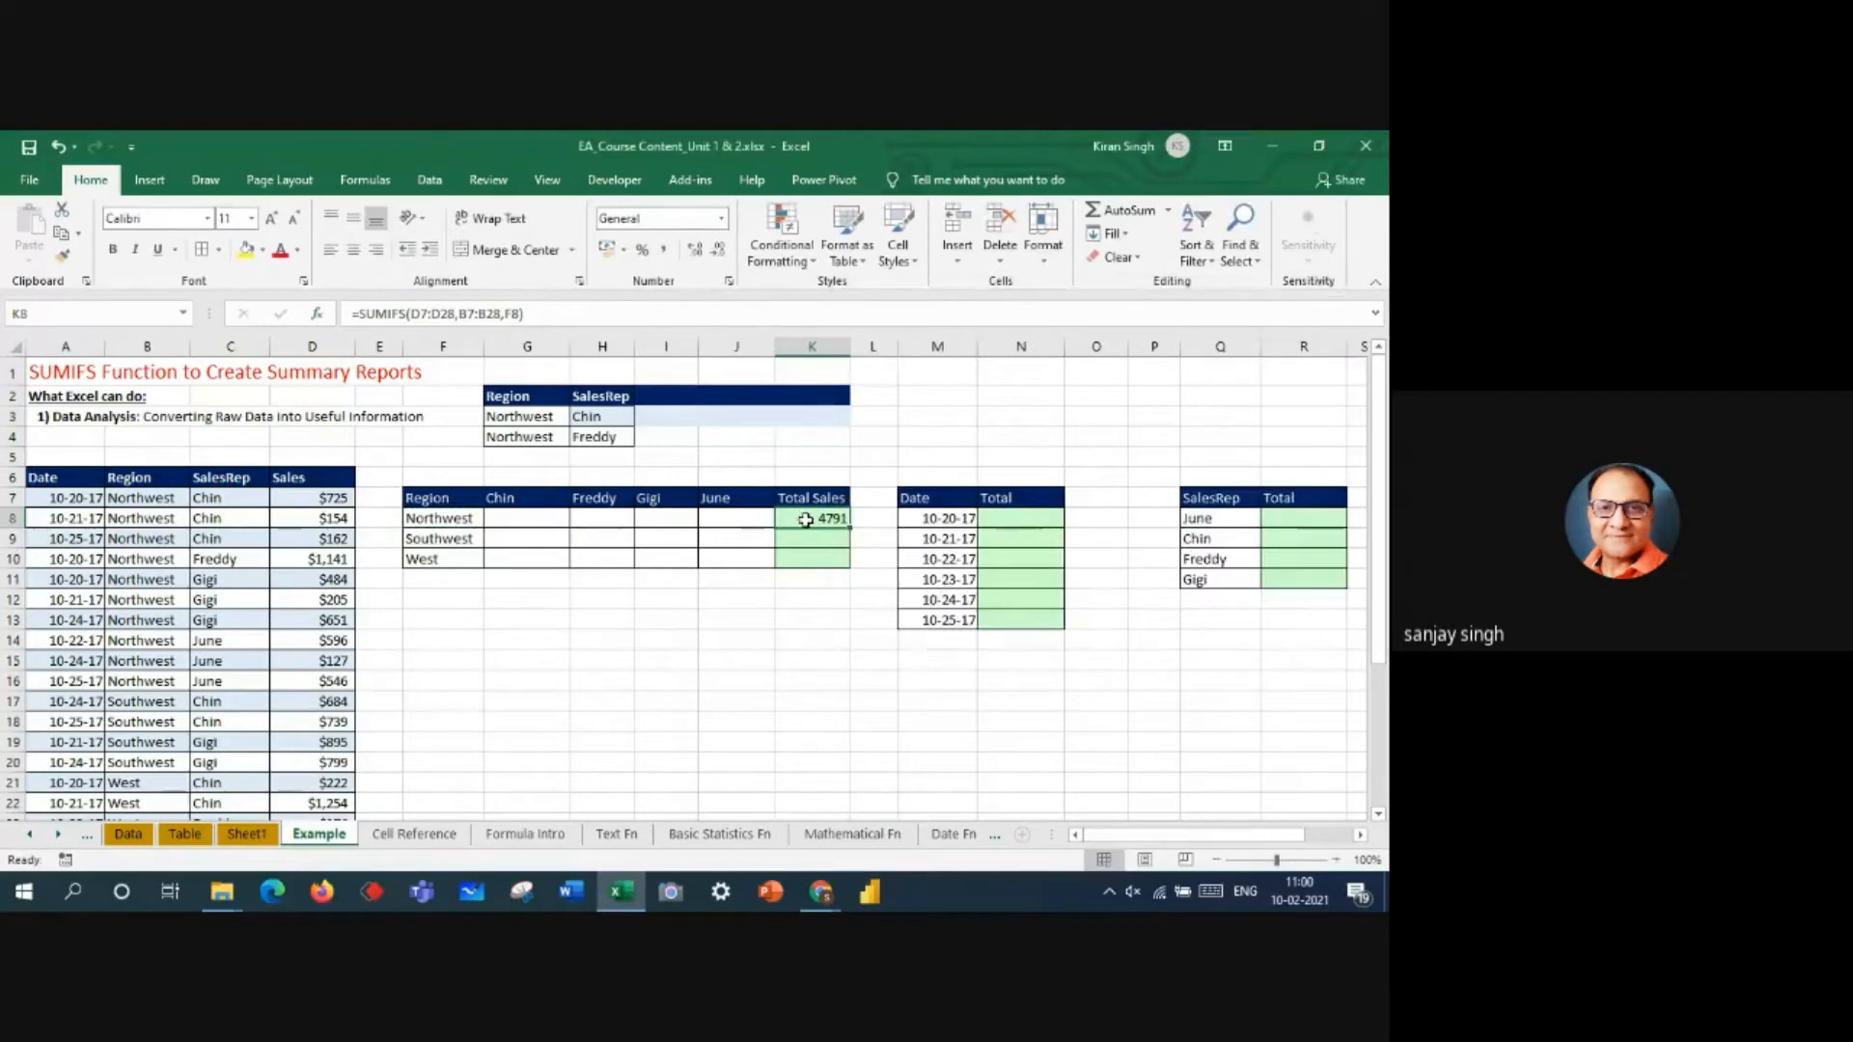
- Delete the rebuilt Northwest Total Sales formula from K8
left_click(804, 620)
left_click(843, 533)
left_click(834, 522)
key("Delete")
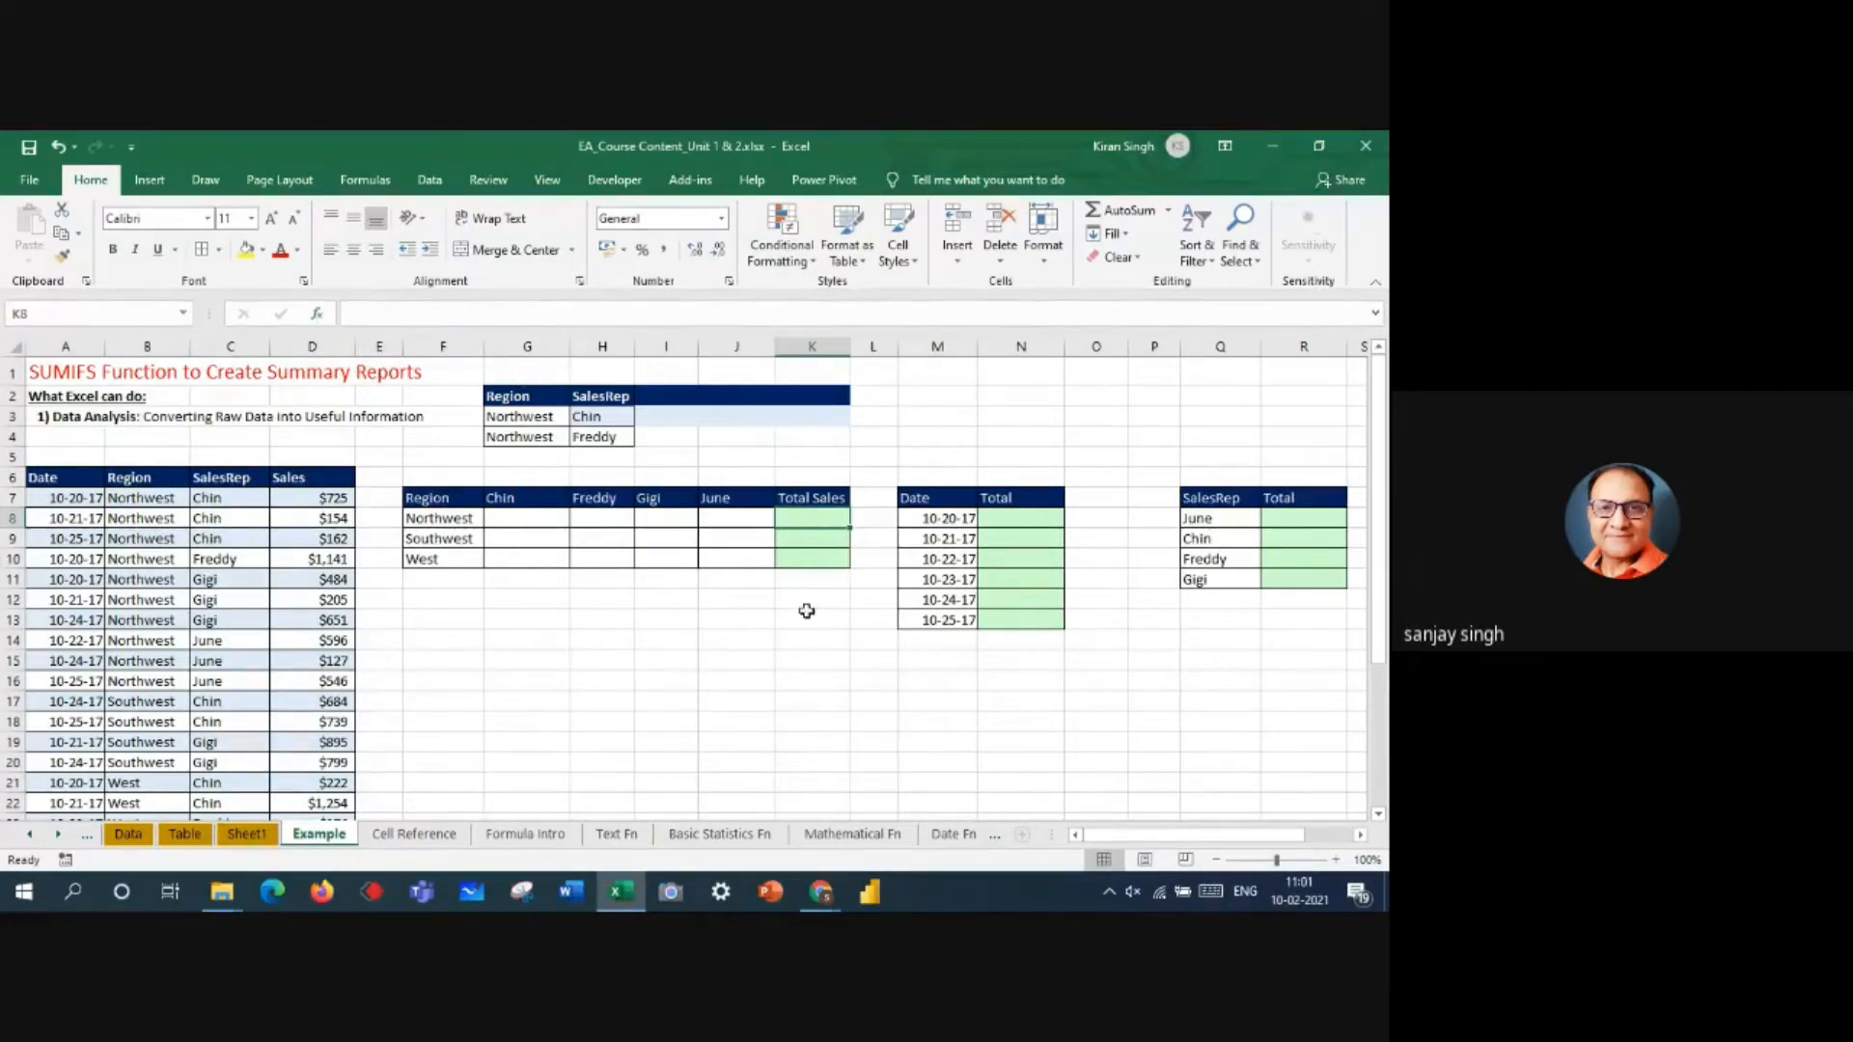
- Start a SUMIFS formula in K8 with the sales amounts D7:D28 as the sum range
left_click(317, 314)
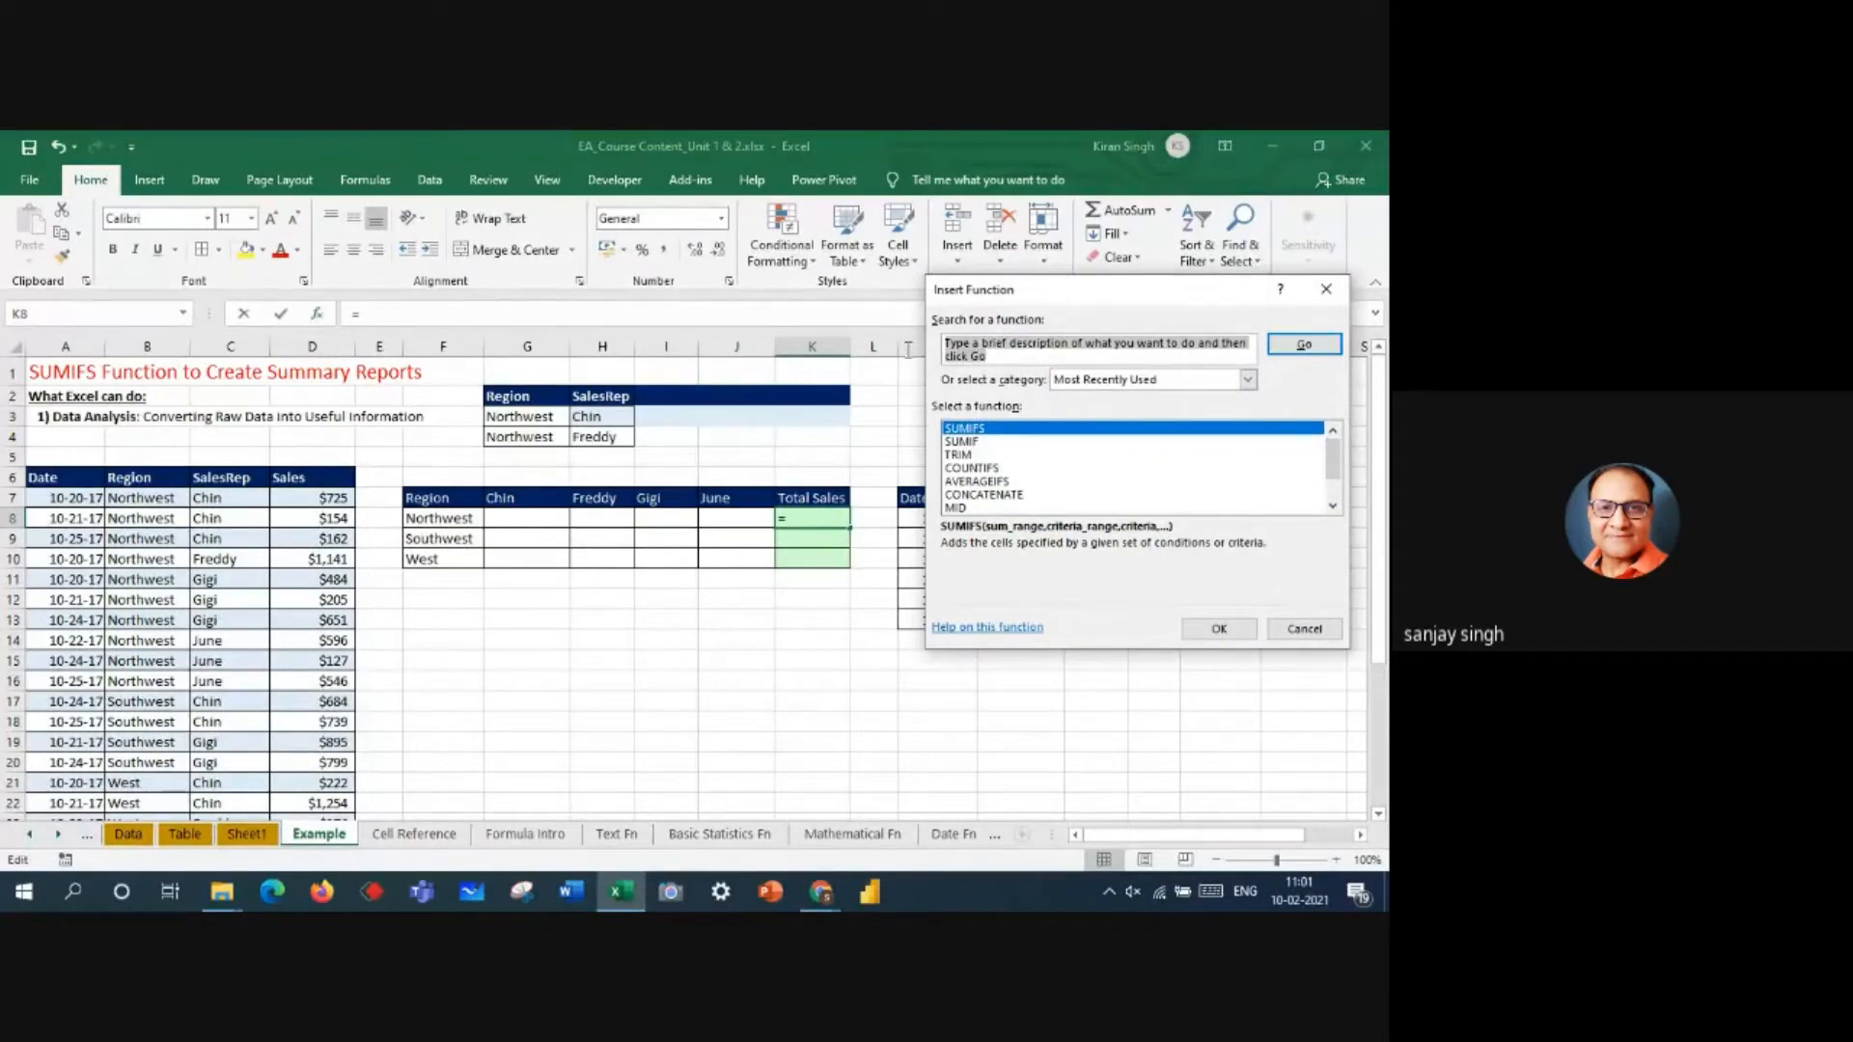
left_click(975, 432)
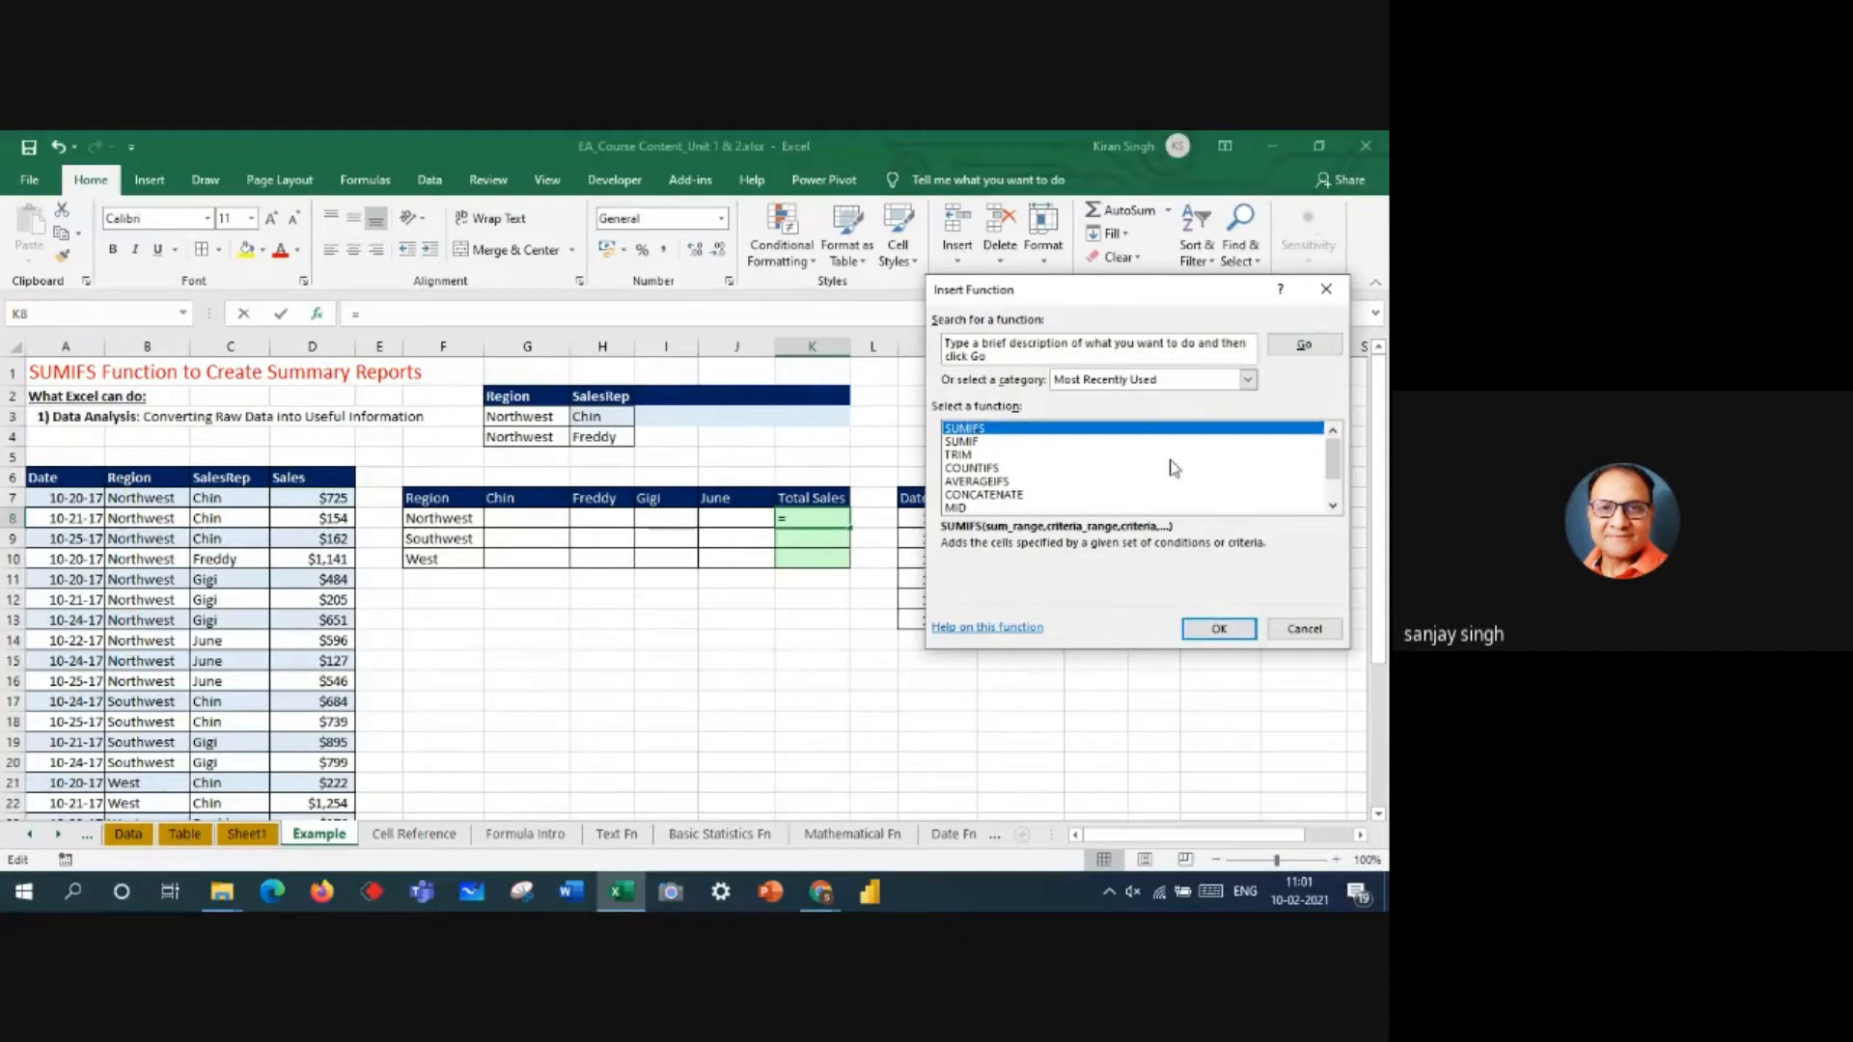
left_click(1219, 628)
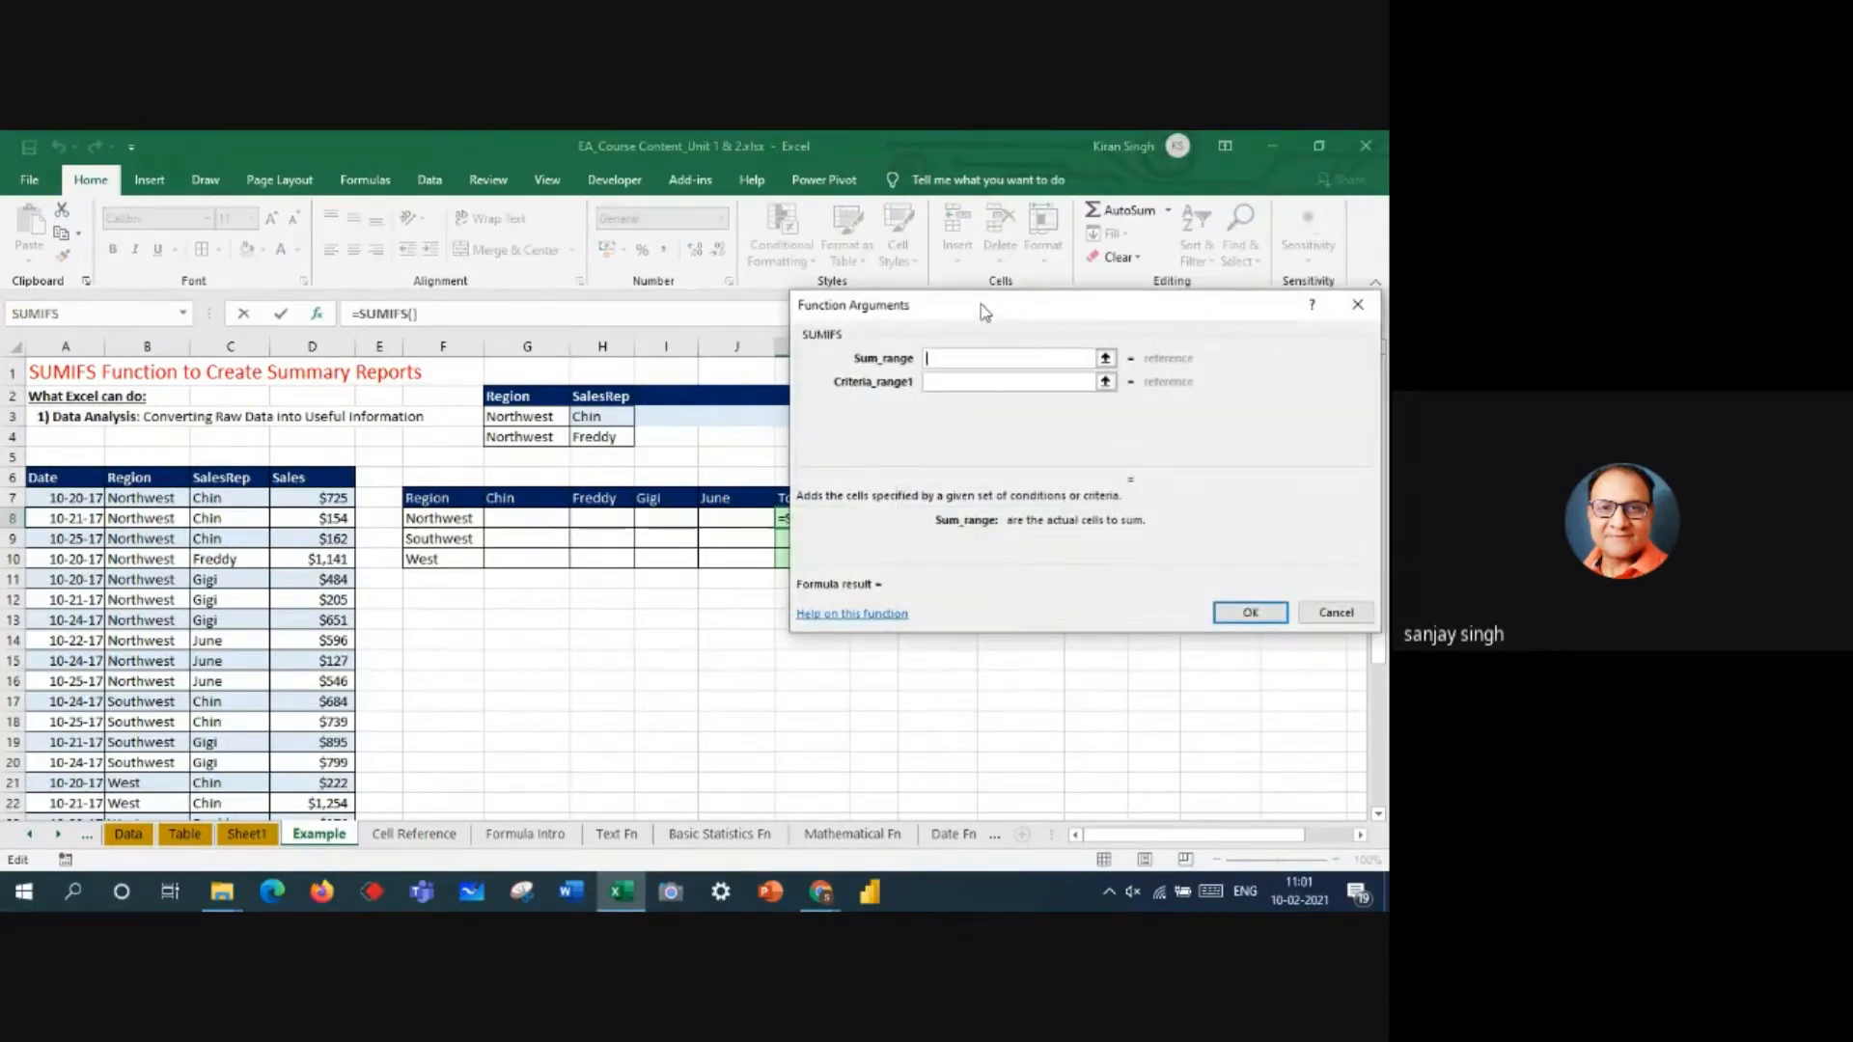
left_click_drag(984, 311, 1065, 311)
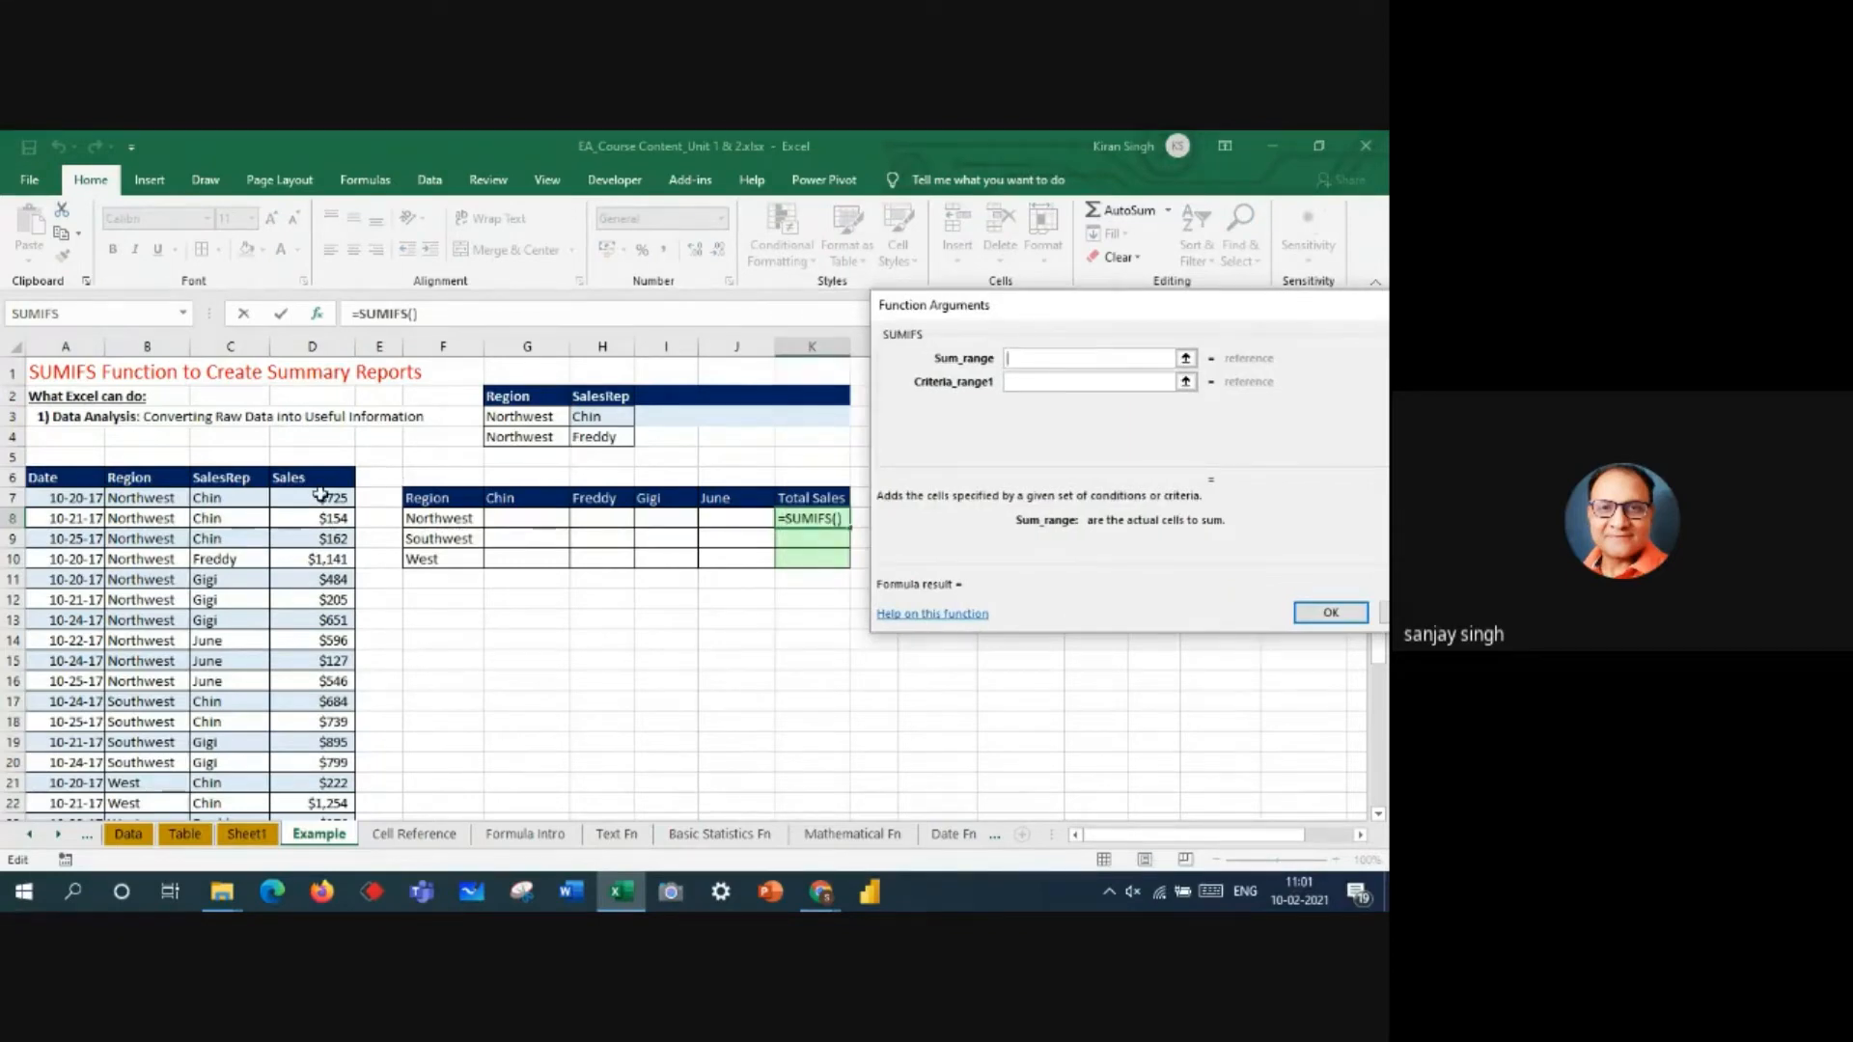
left_click_drag(319, 495, 305, 761)
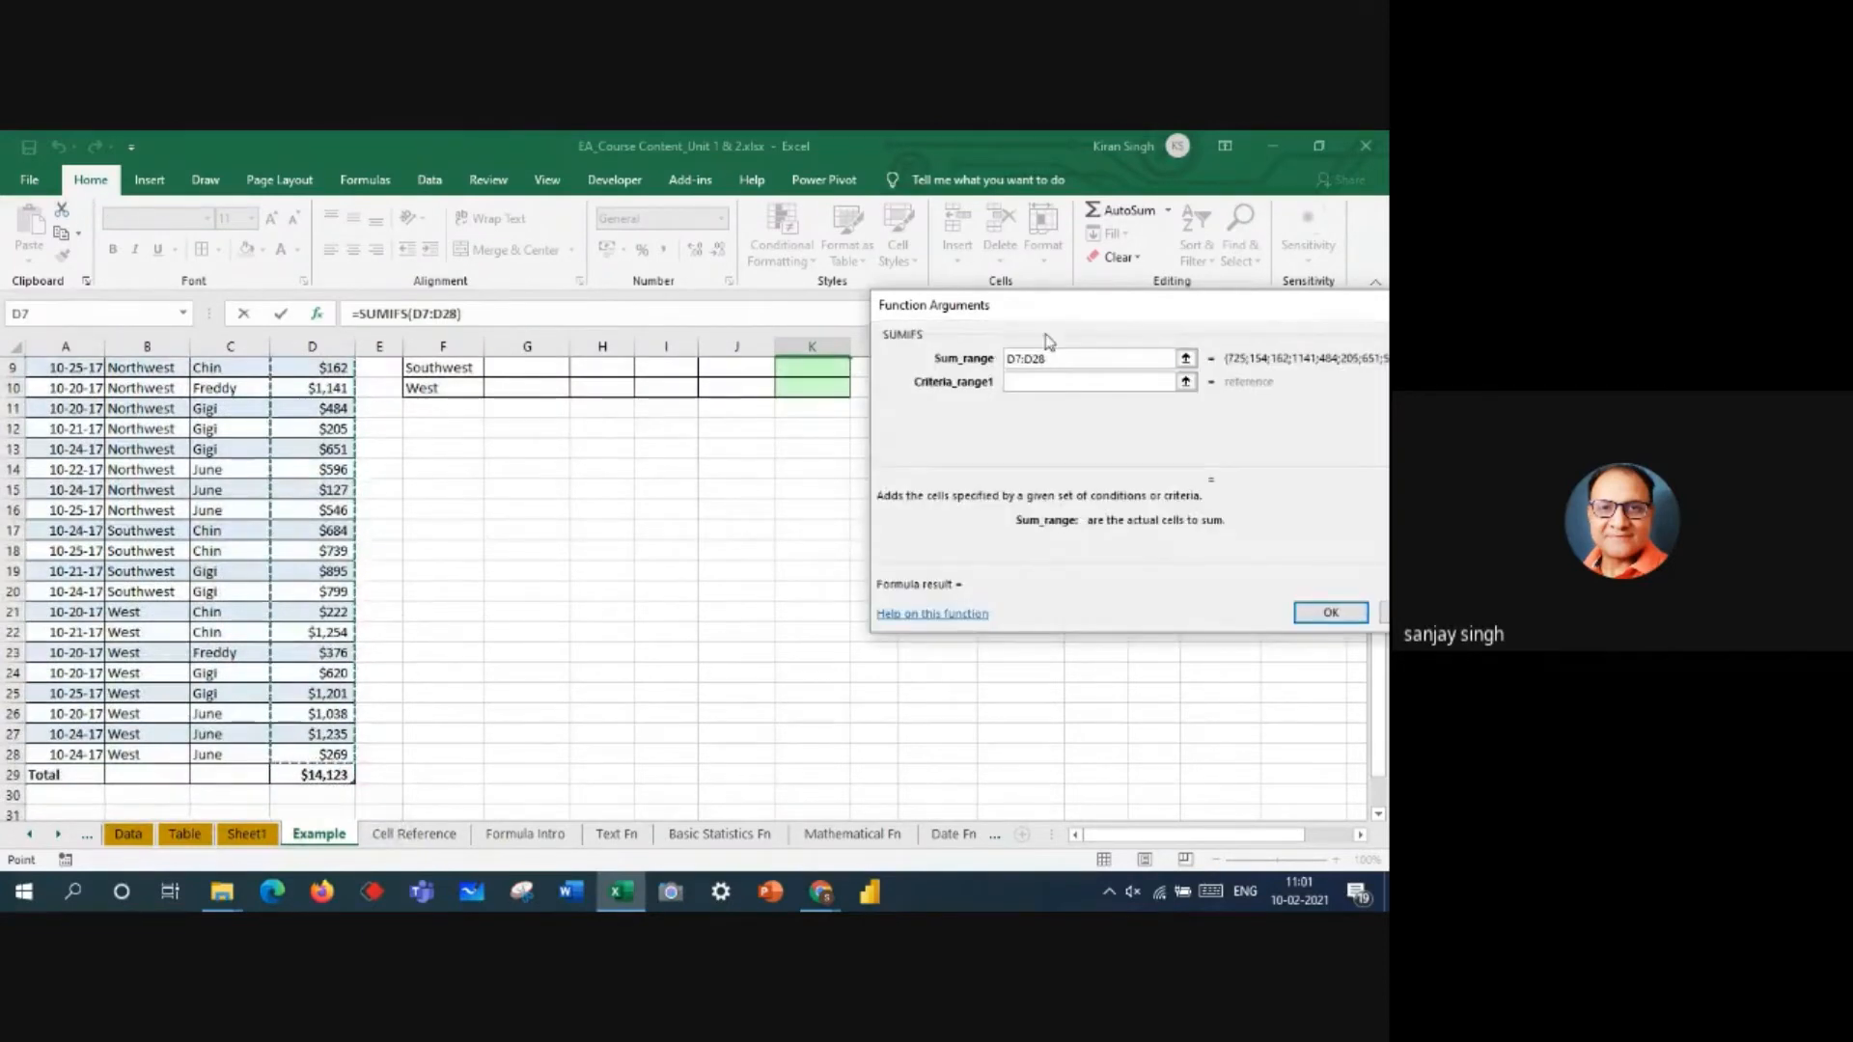
- Set the first criteria range of the K8 formula to the regions B7:B28
left_click(1046, 381)
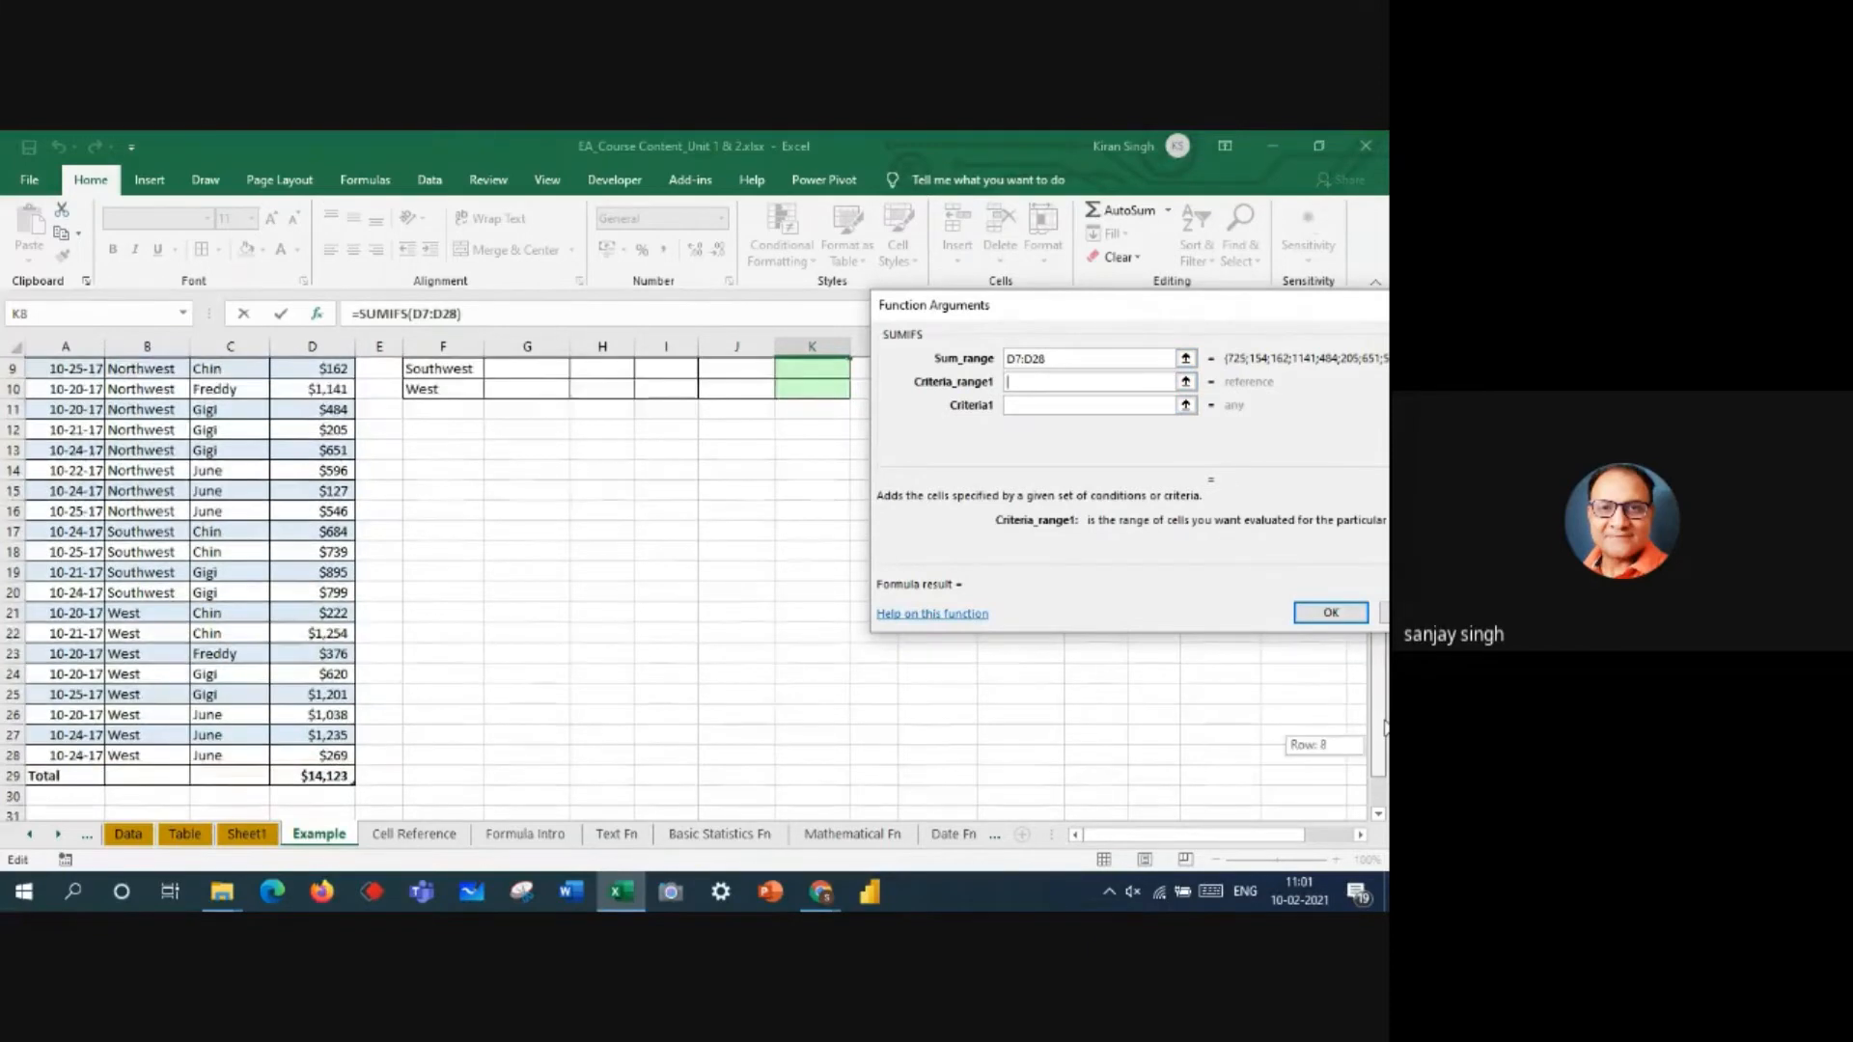
scroll(1306, 744, "up", 3)
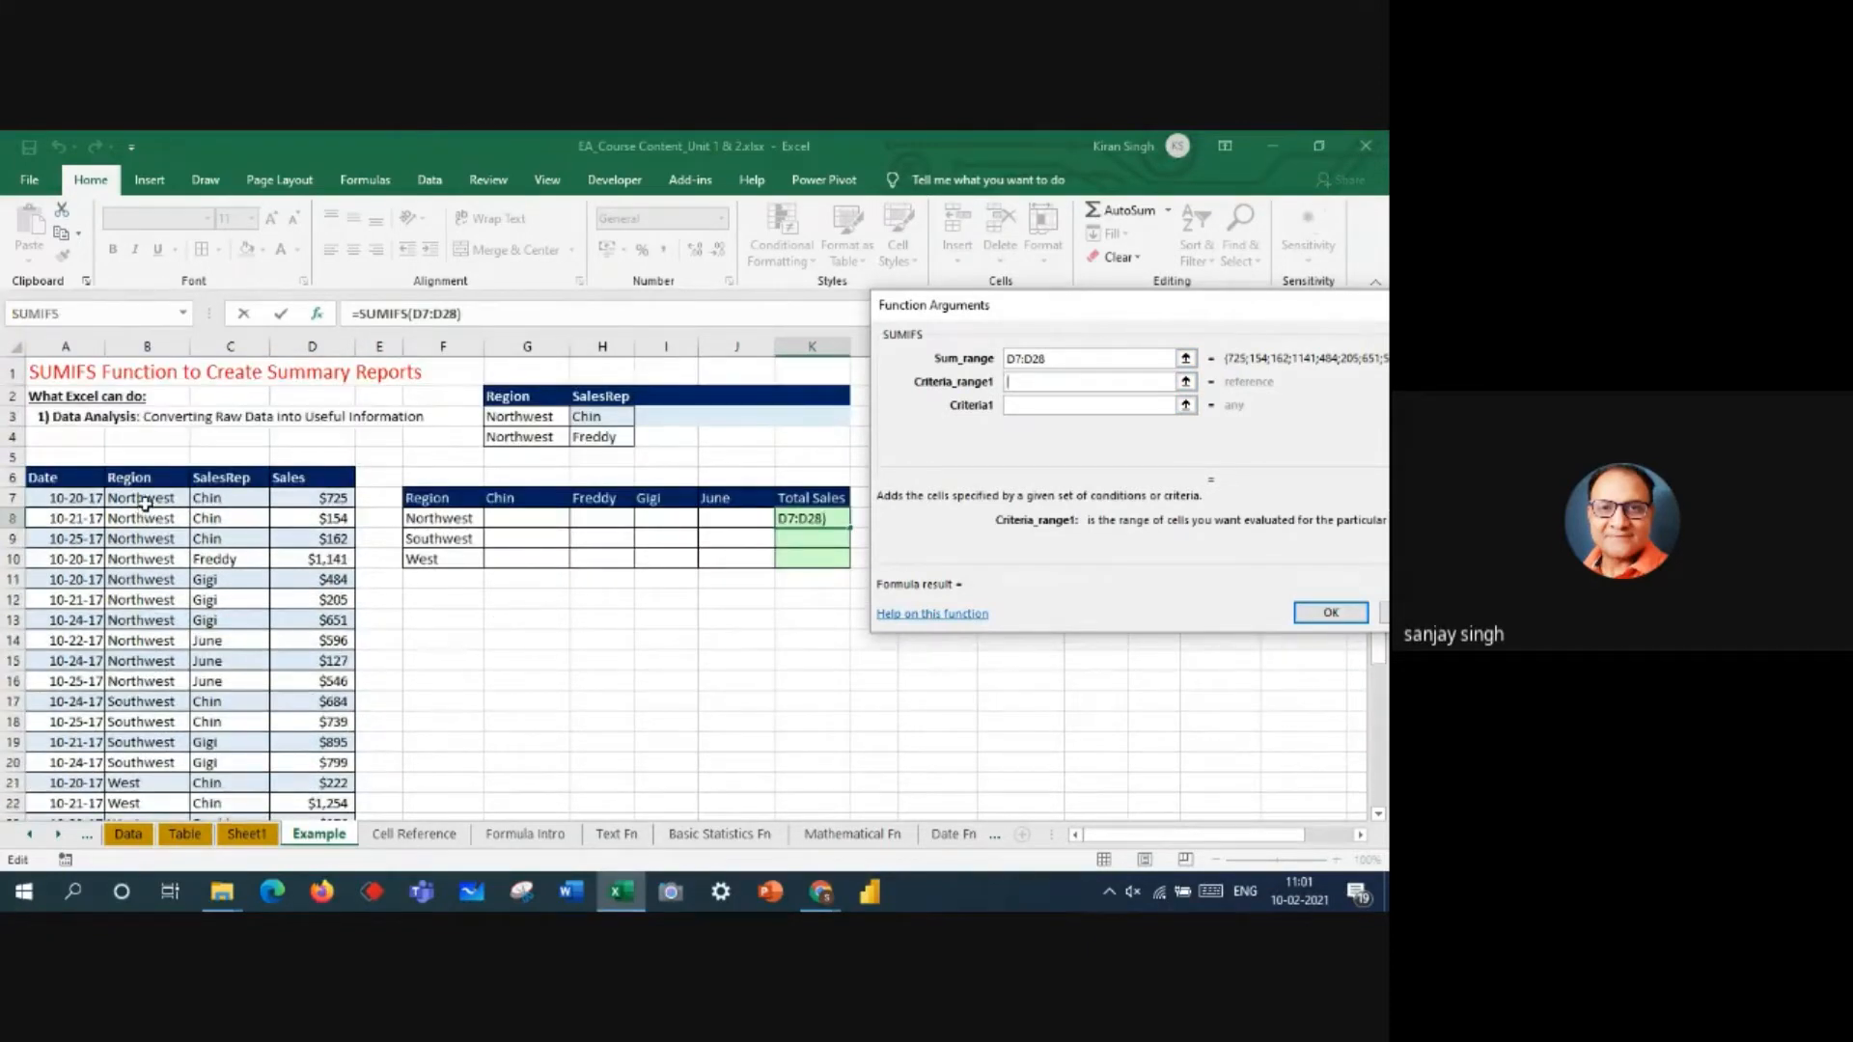
left_click_drag(145, 501, 136, 754)
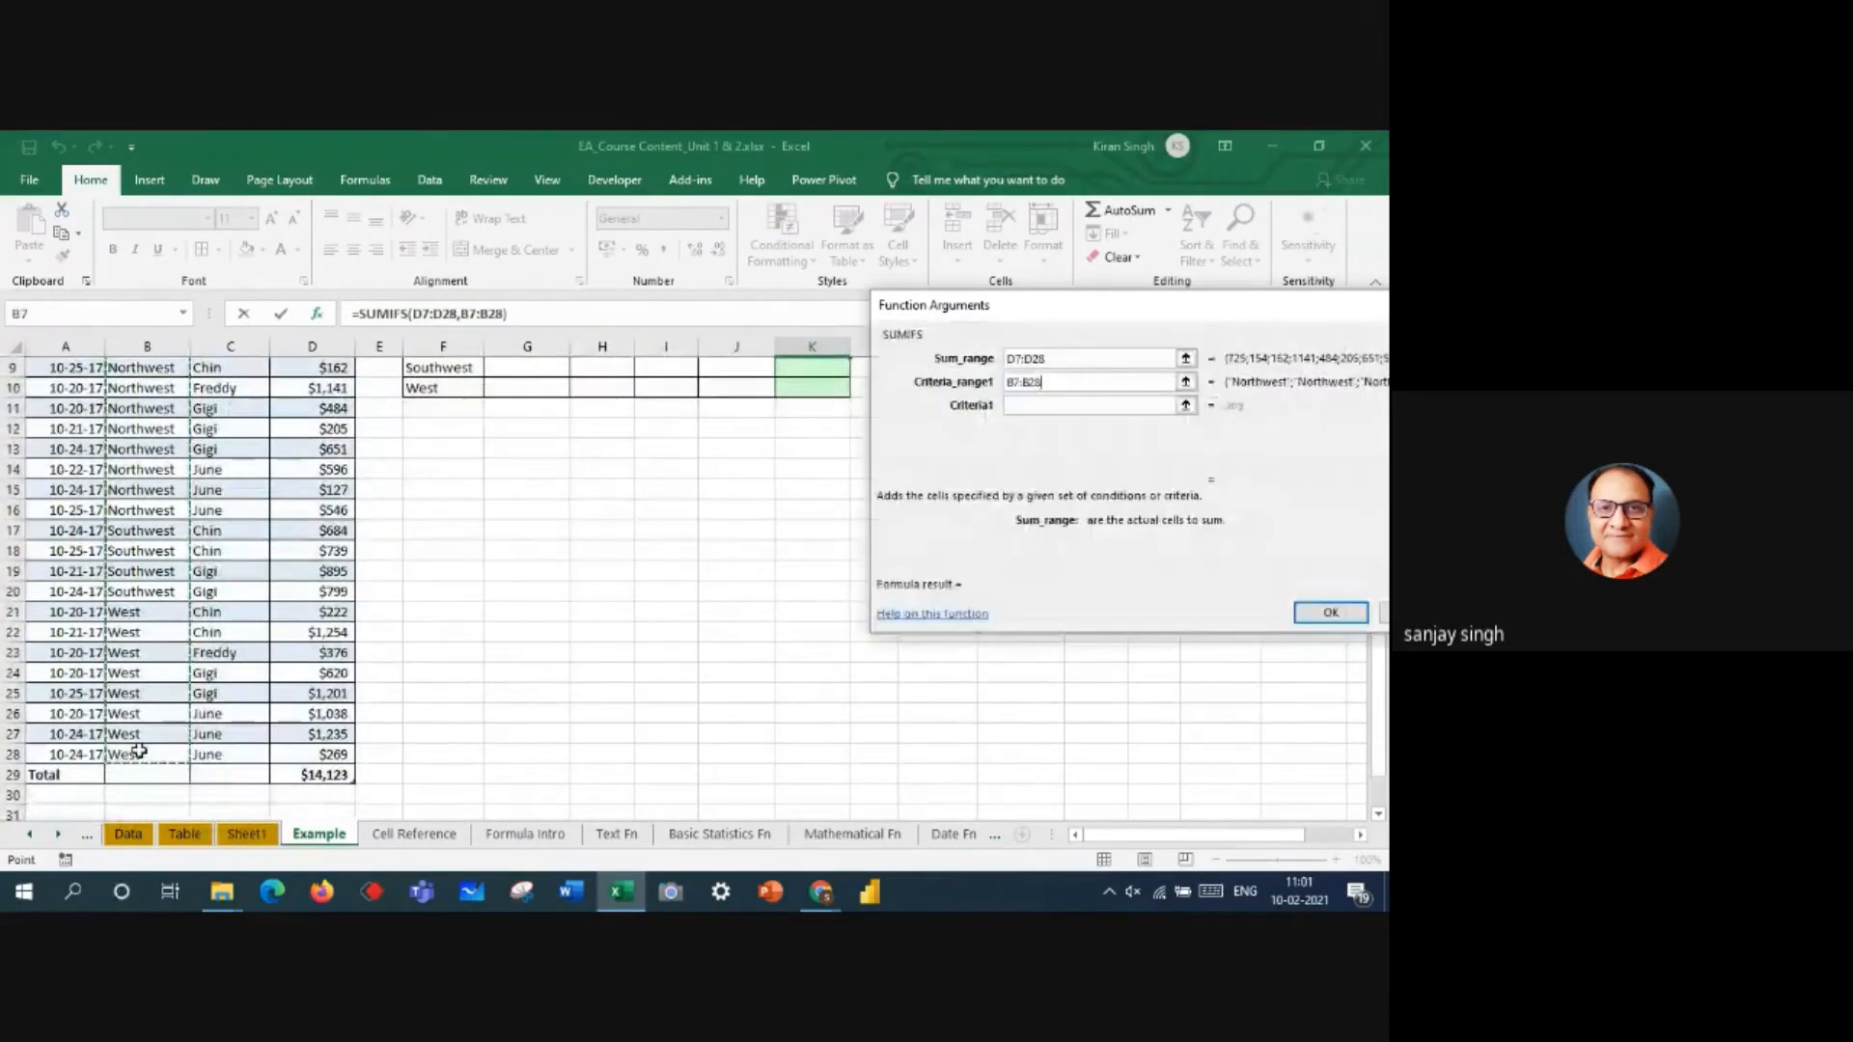
- Use the Northwest label in F8 as the criterion, finish the K8 formula and check its references in the cell
left_click(1025, 405)
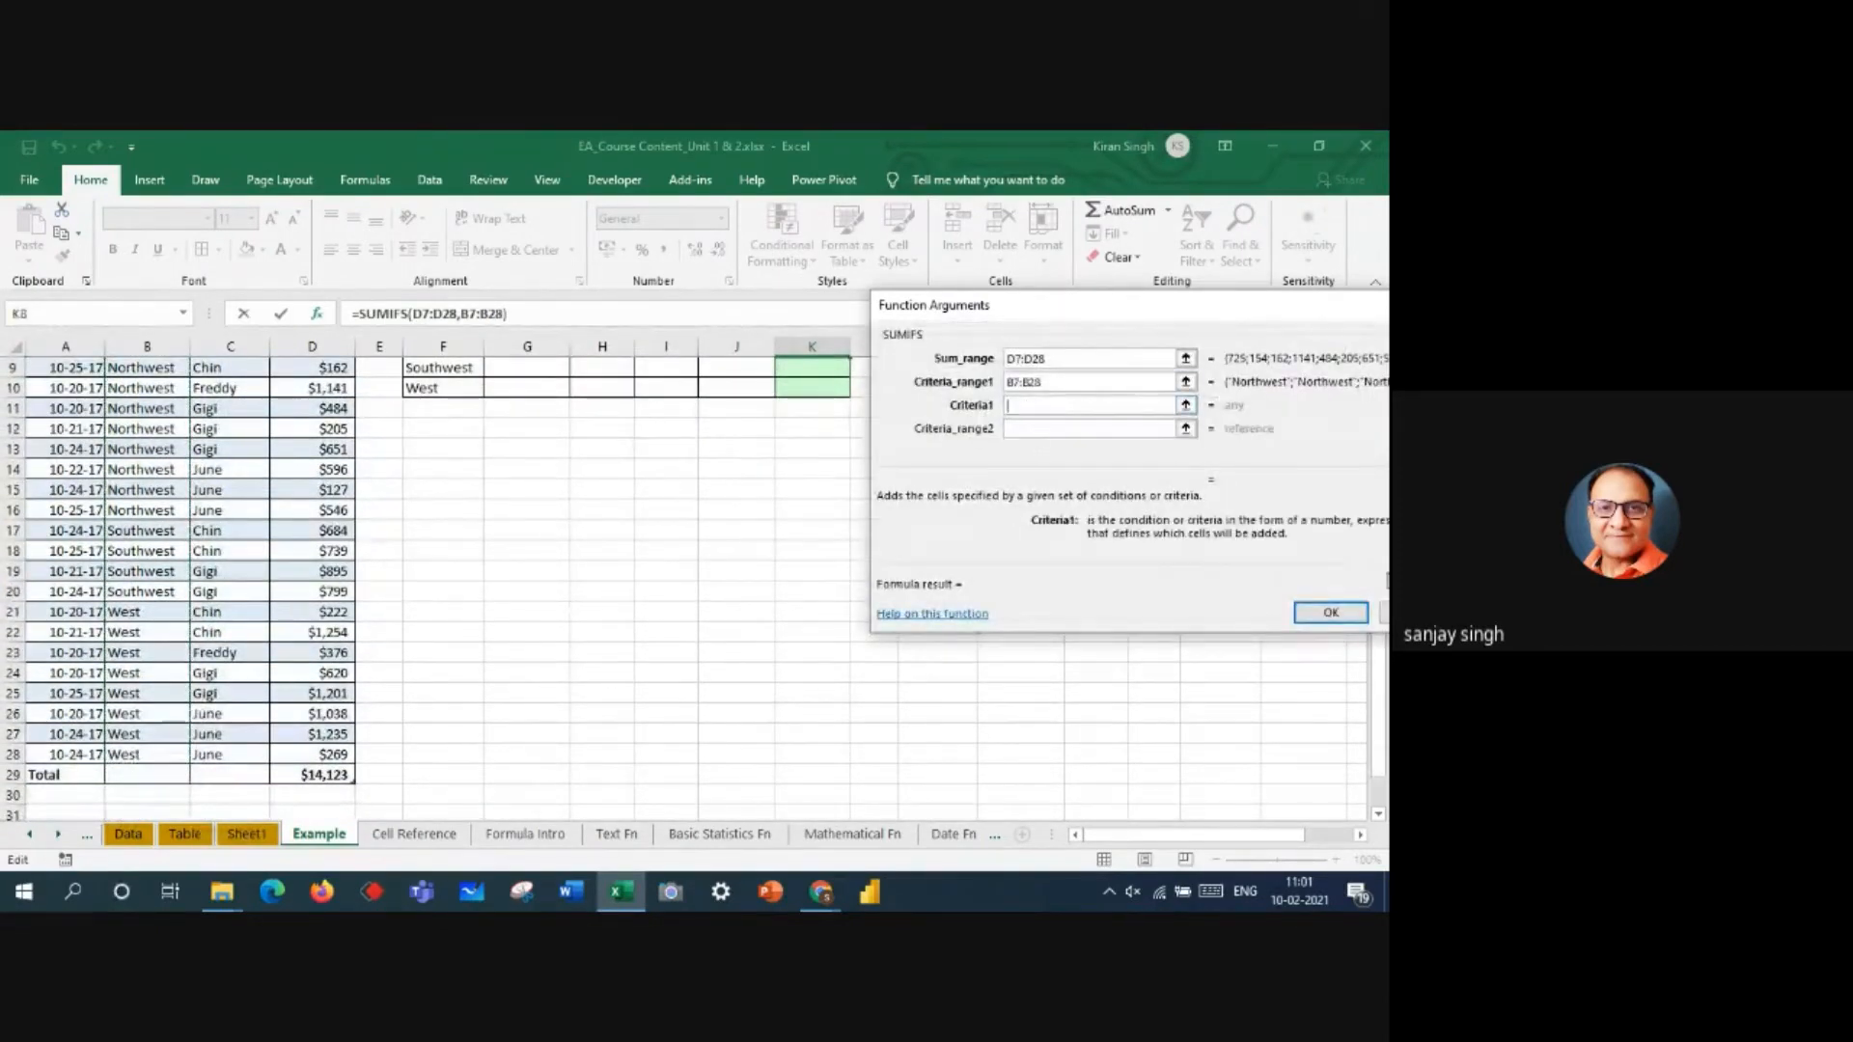
scroll(419, 518, "up", 3)
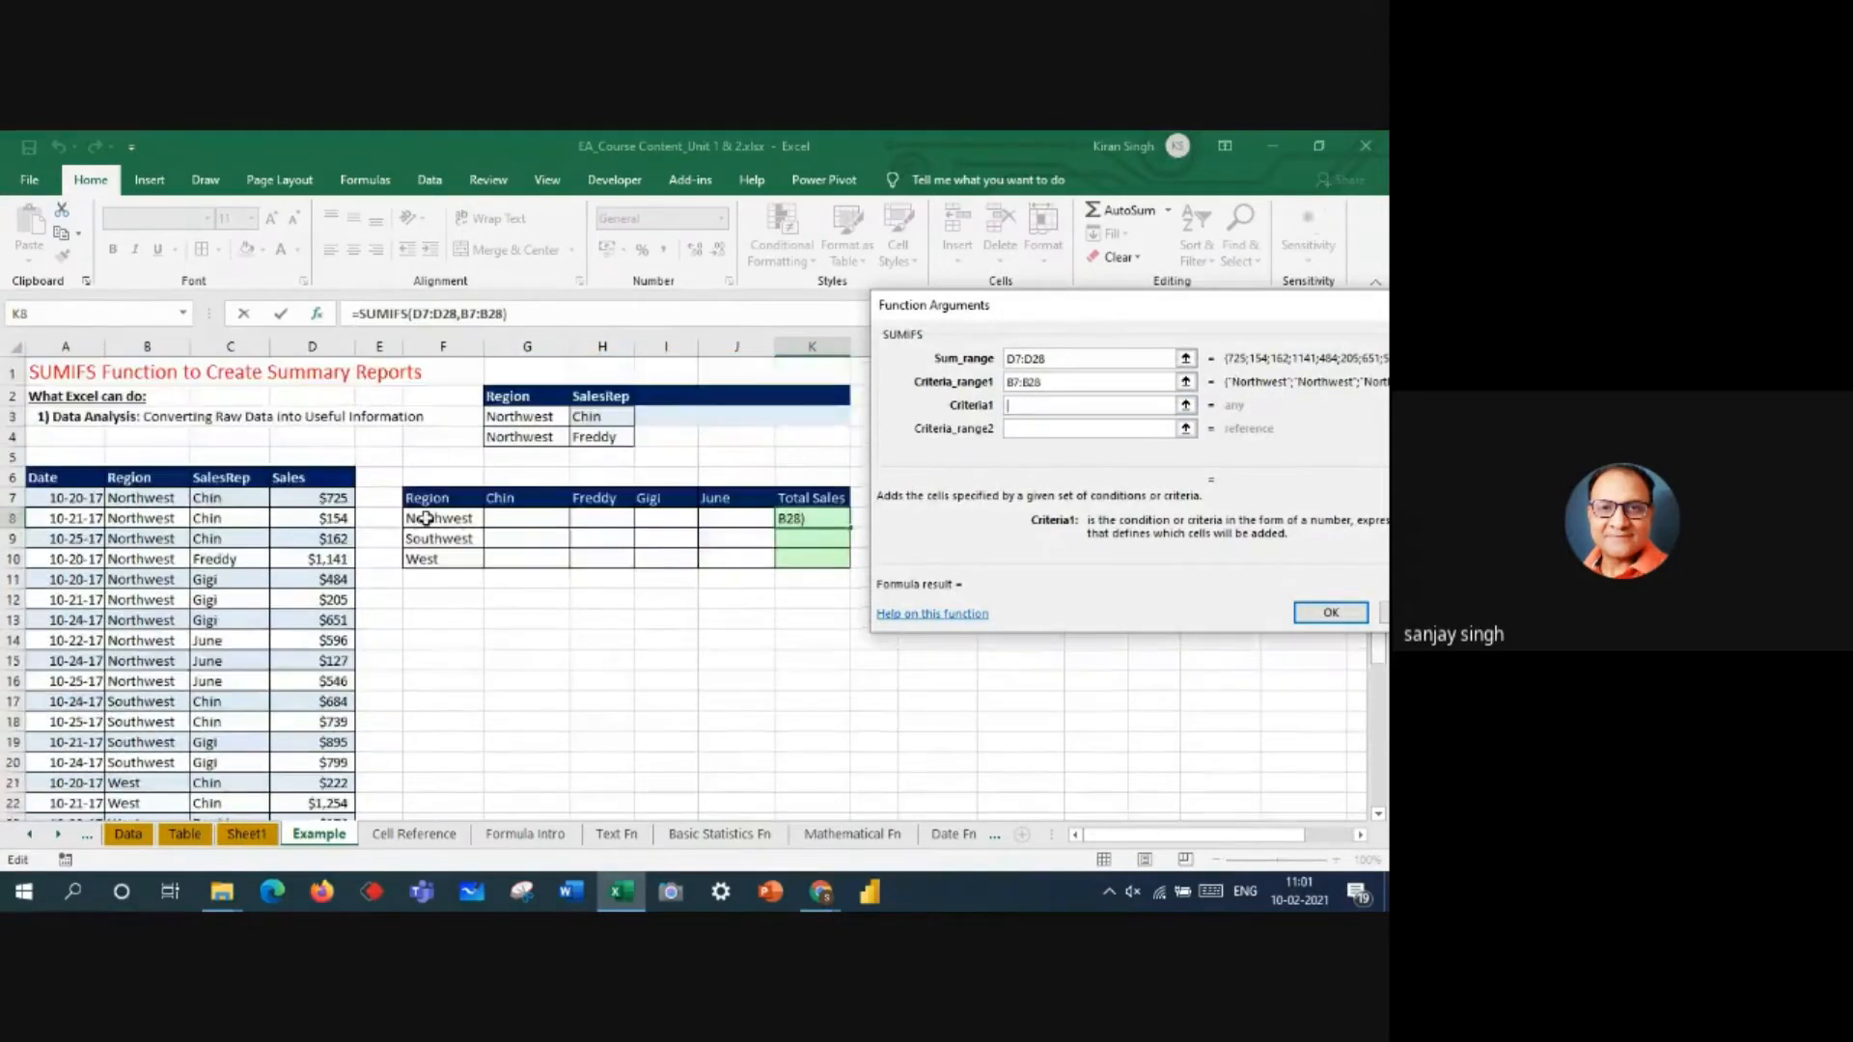
left_click(419, 518)
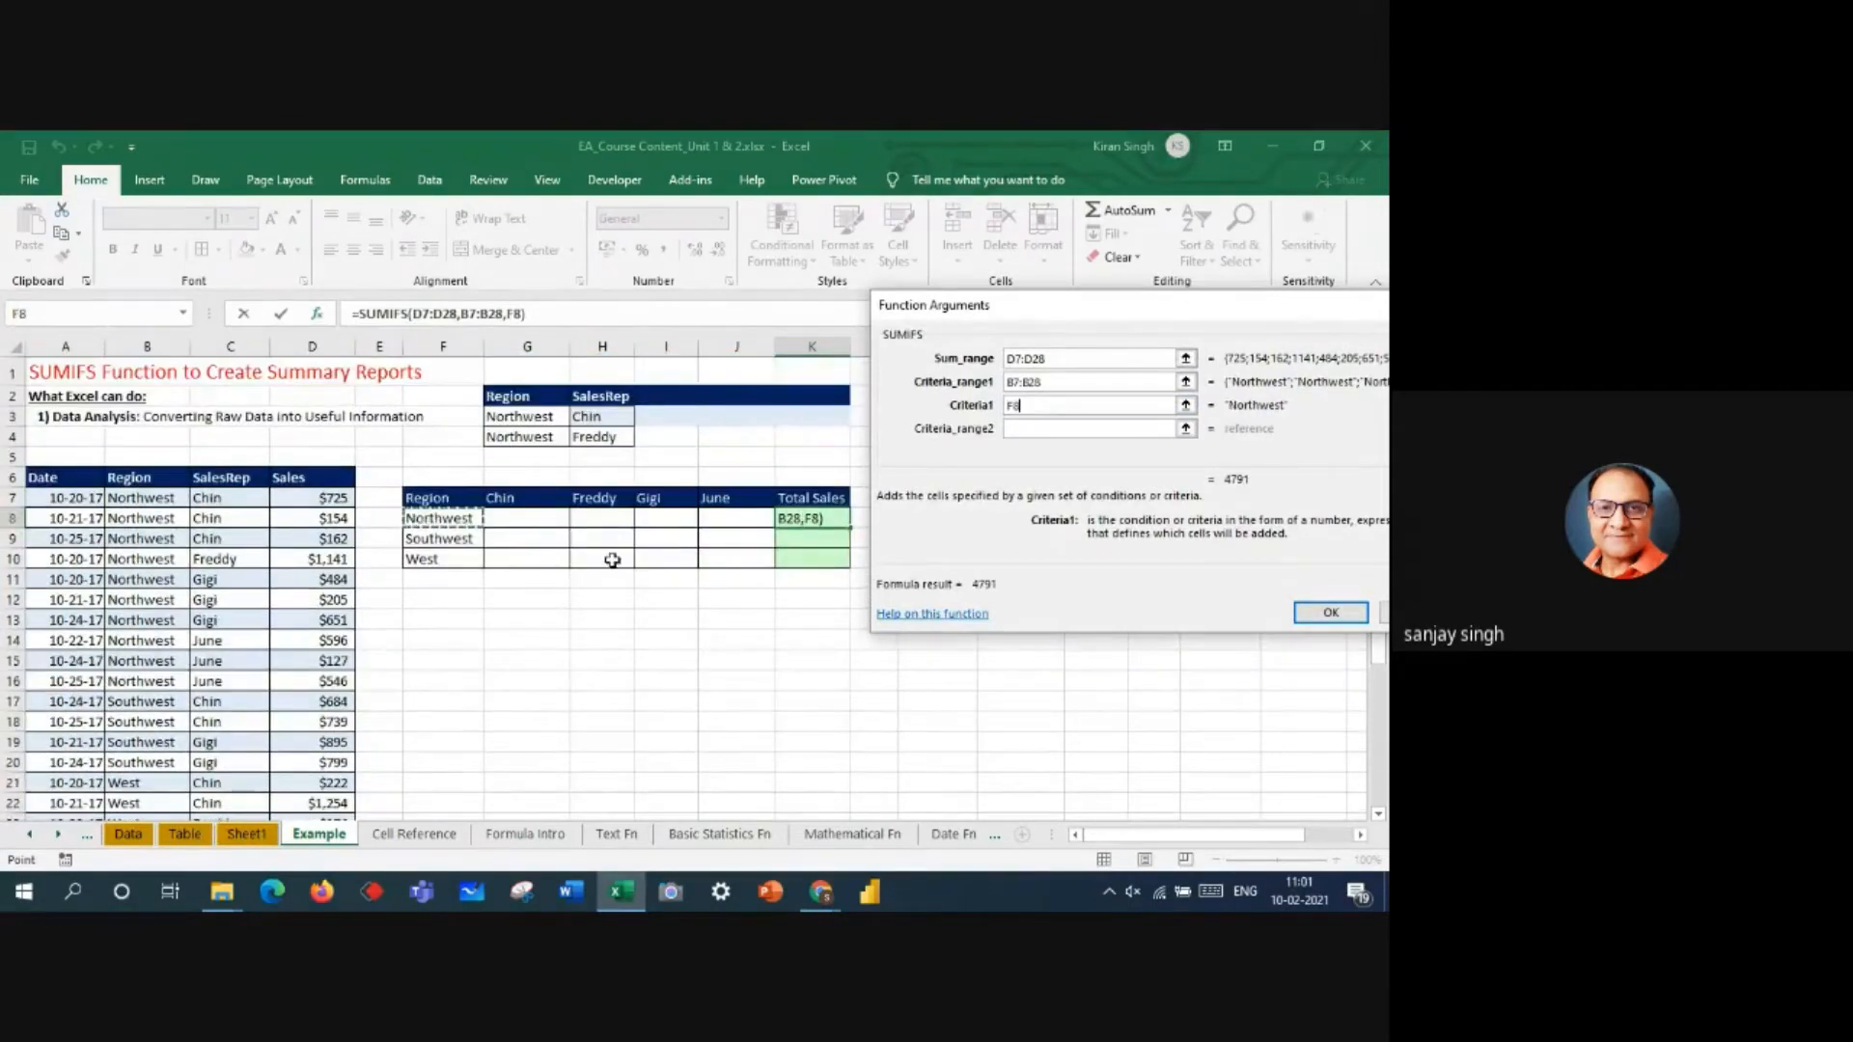
left_click(1325, 614)
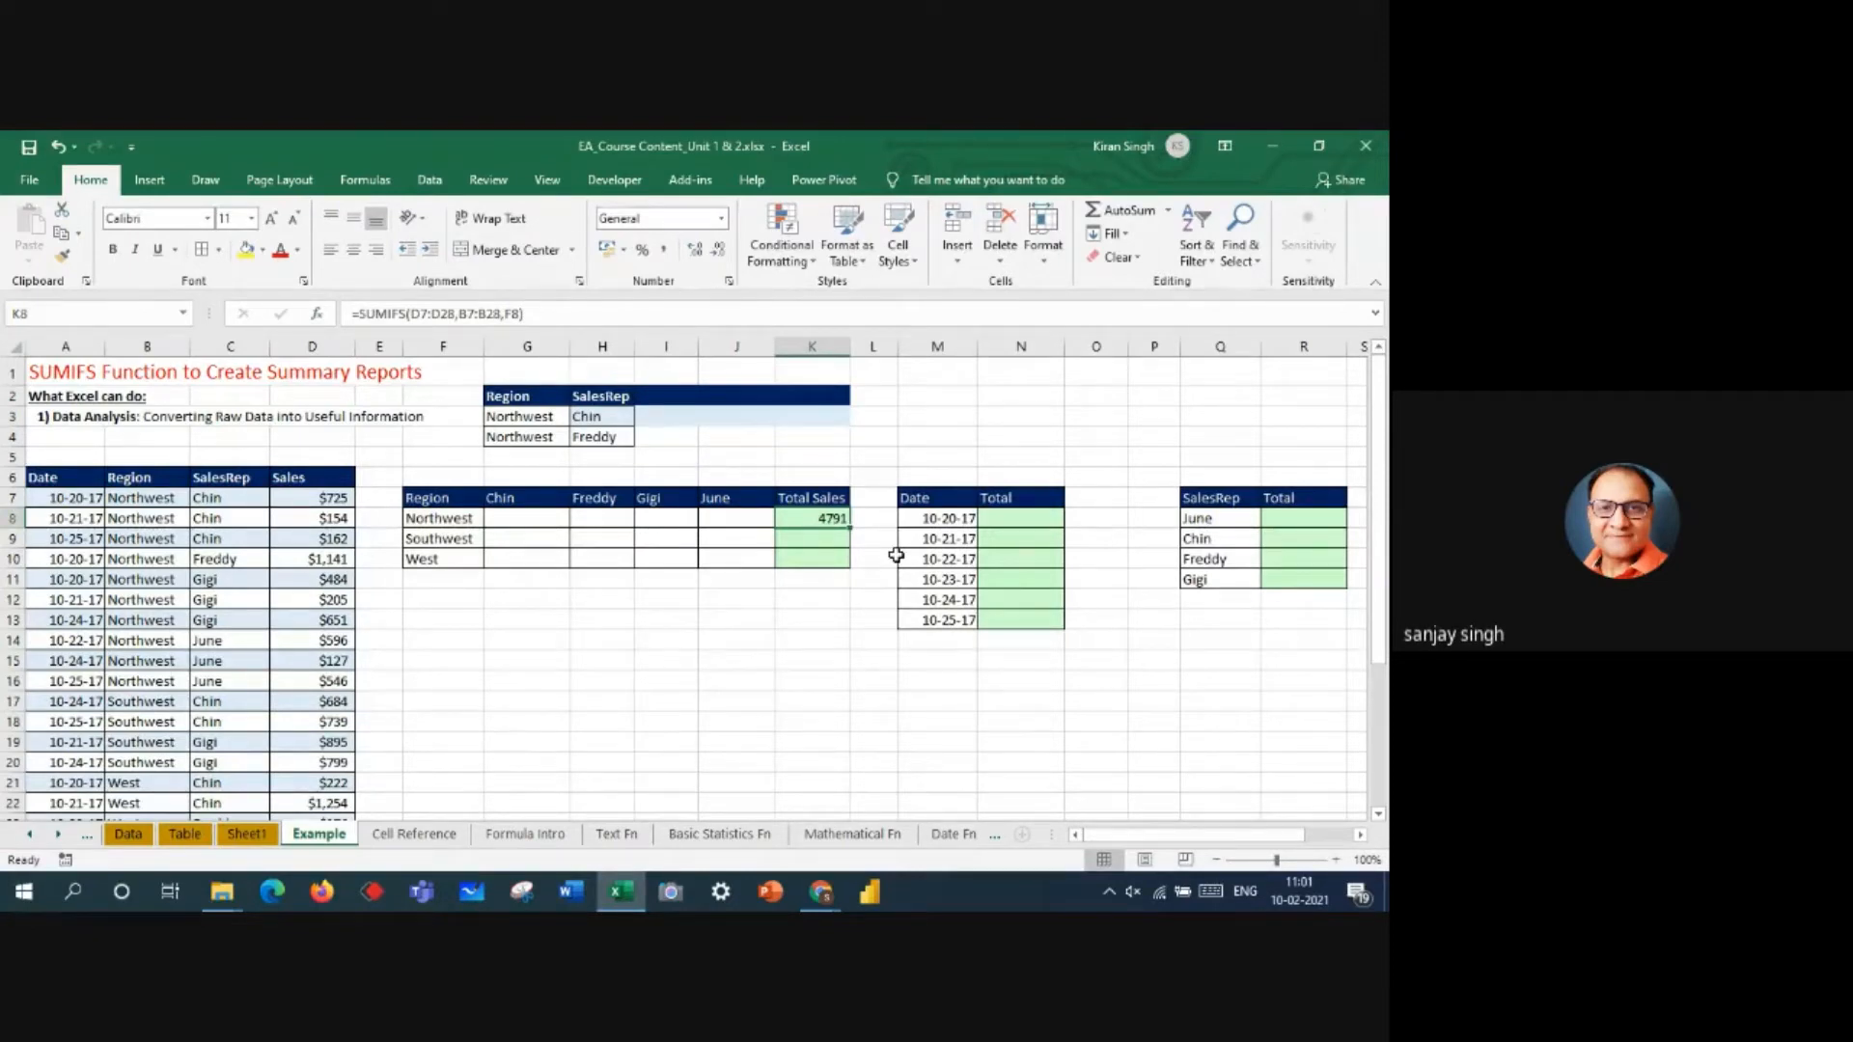
double_click(783, 518)
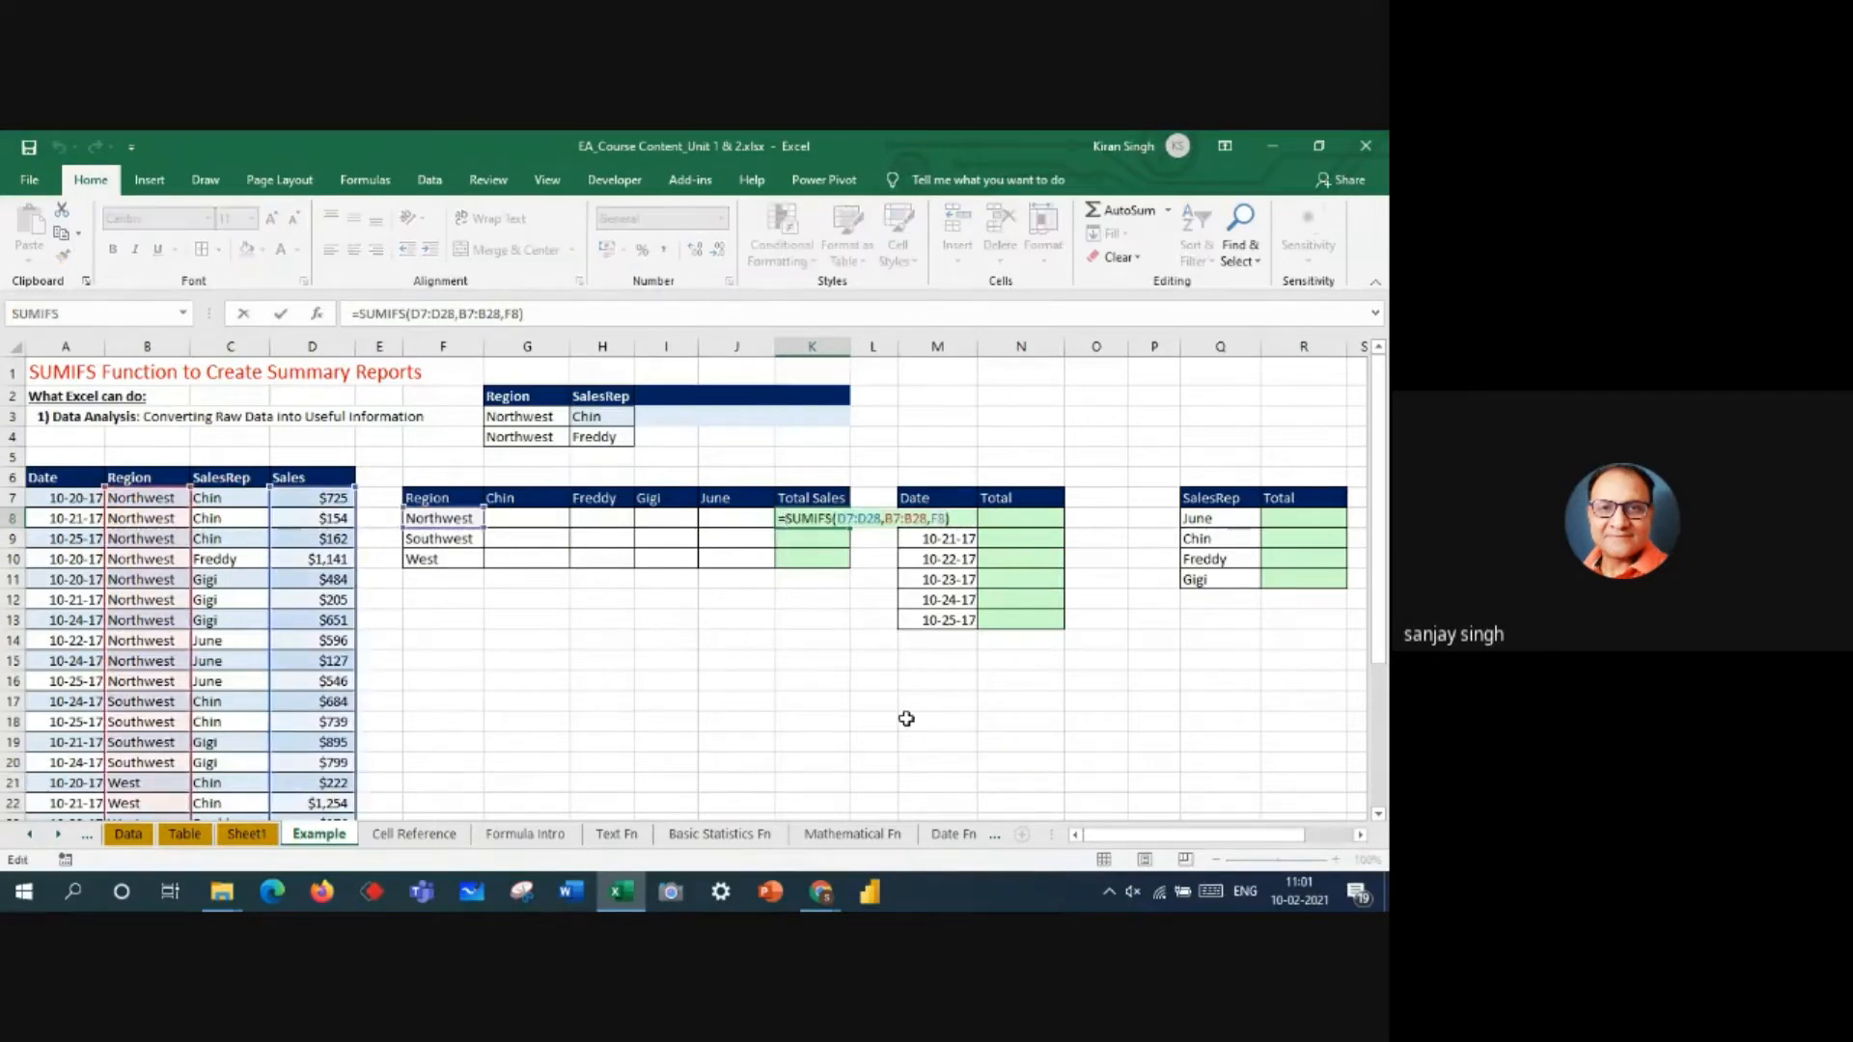
key("Return")
- Insert the SUMIFS function in G8 with the sales amounts D7:D28 as the sum range
left_click(536, 516)
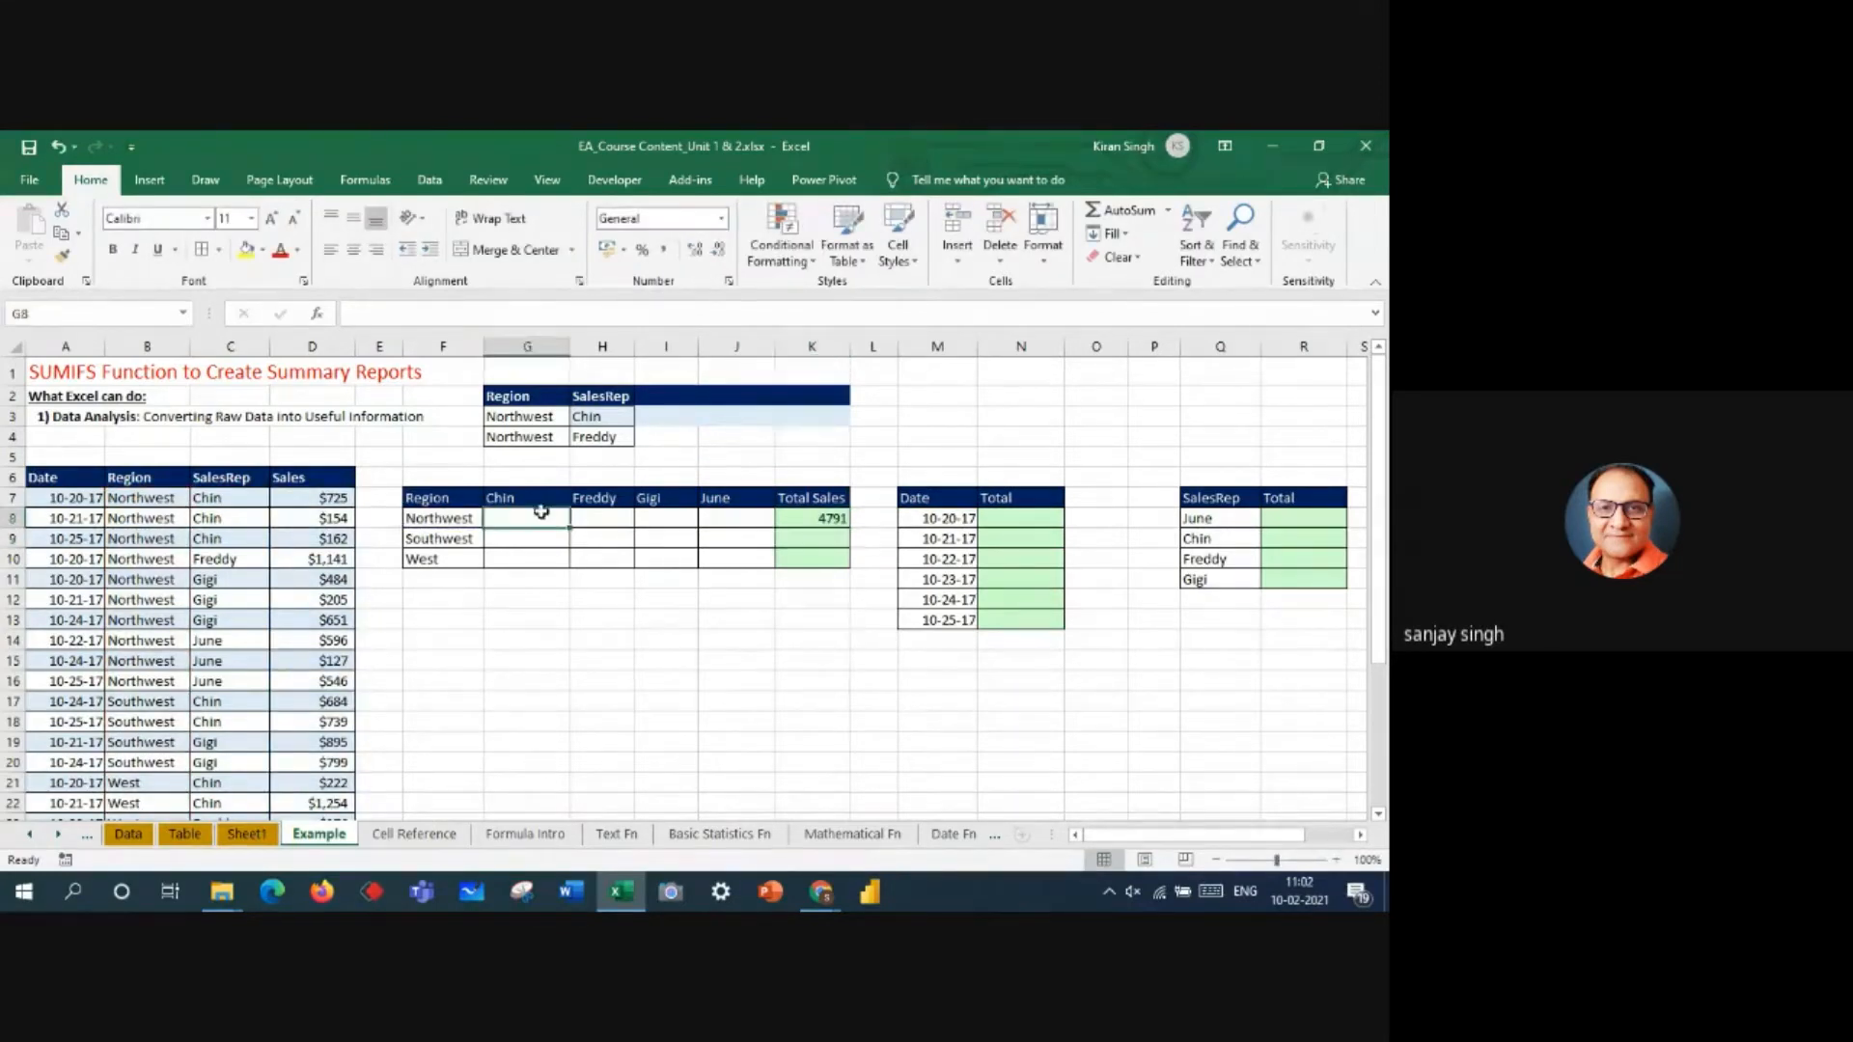
left_click(316, 315)
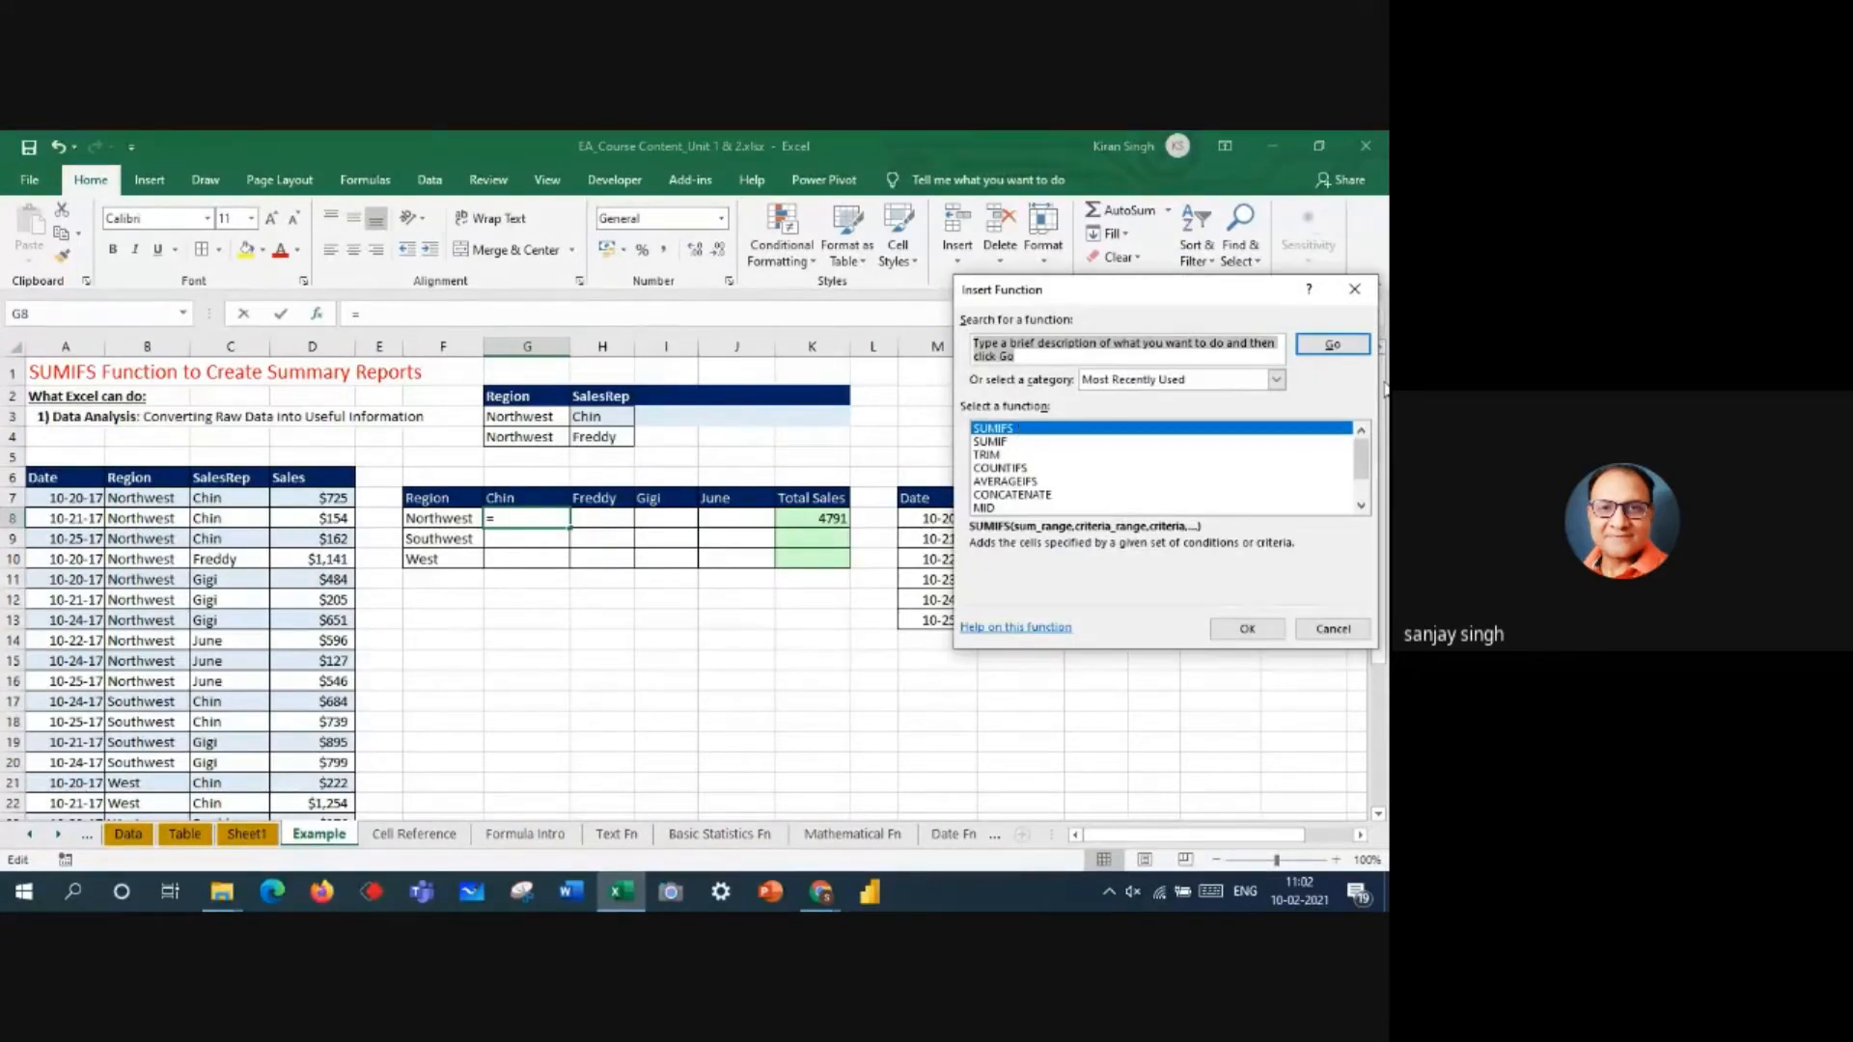
left_click(1332, 345)
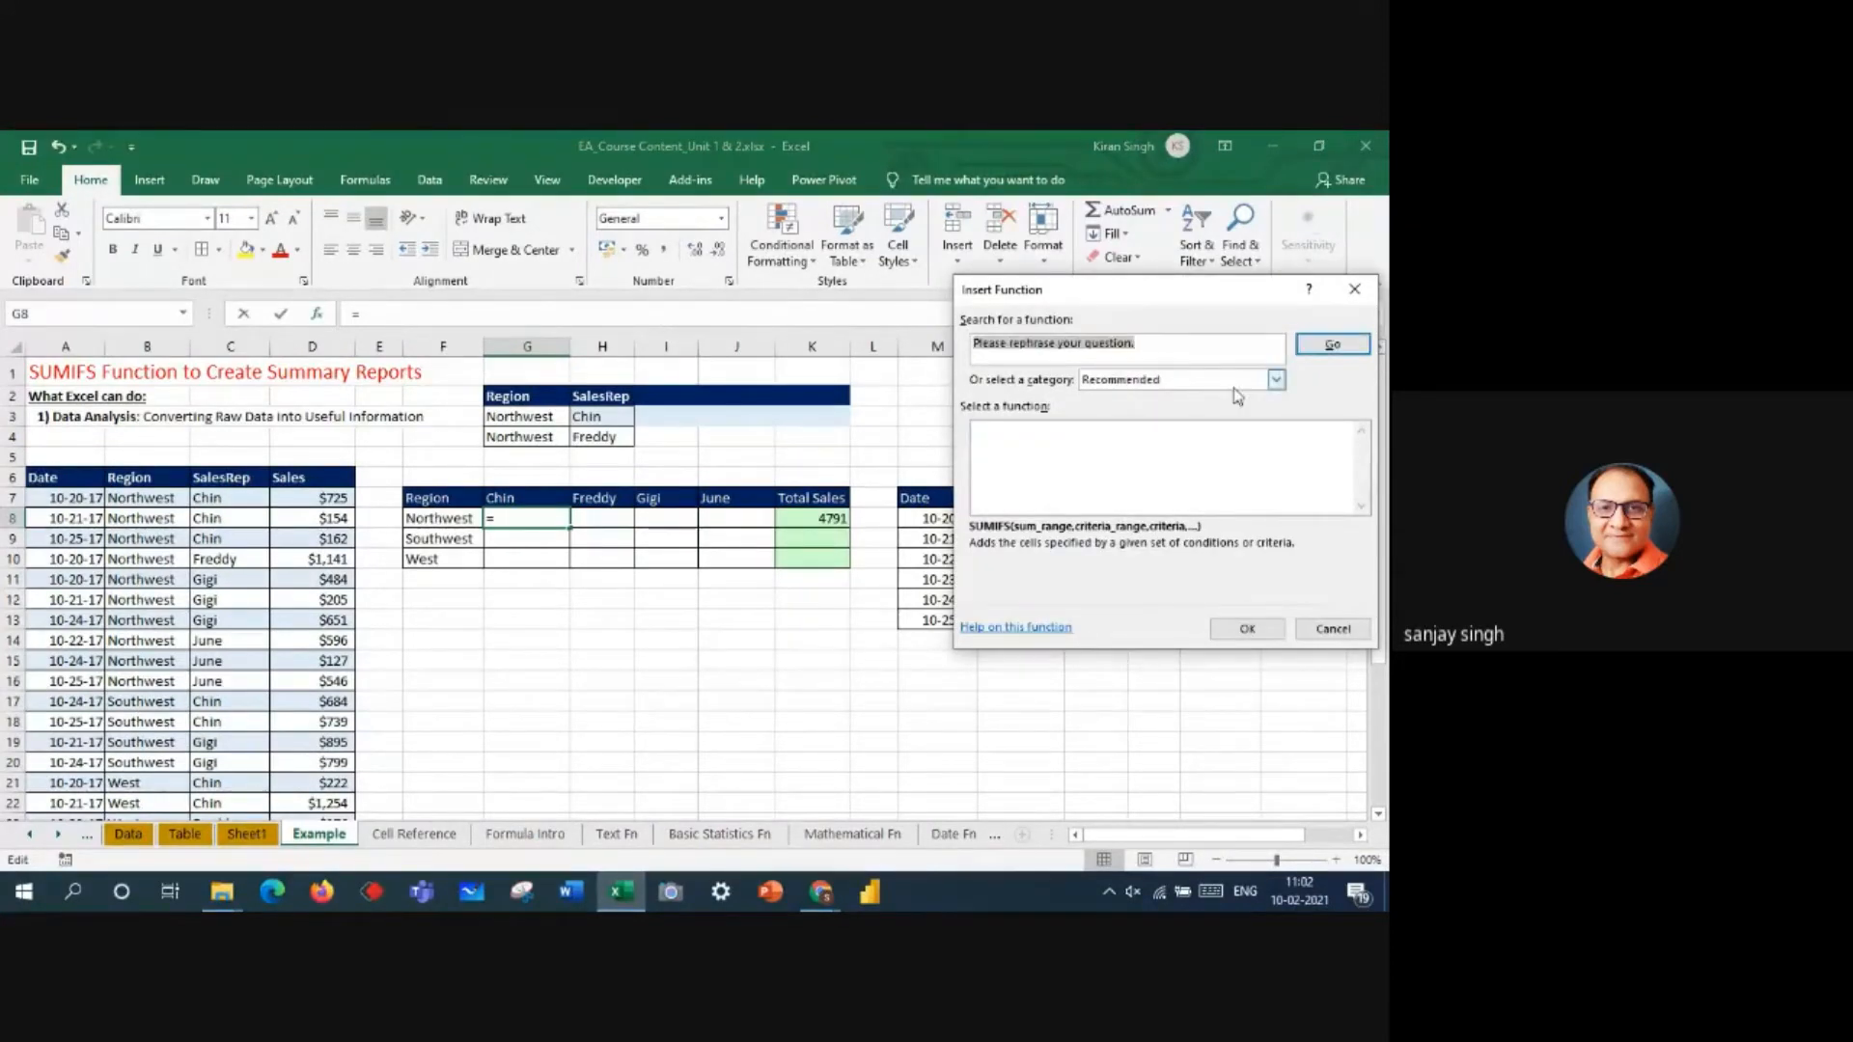
type("sumifs")
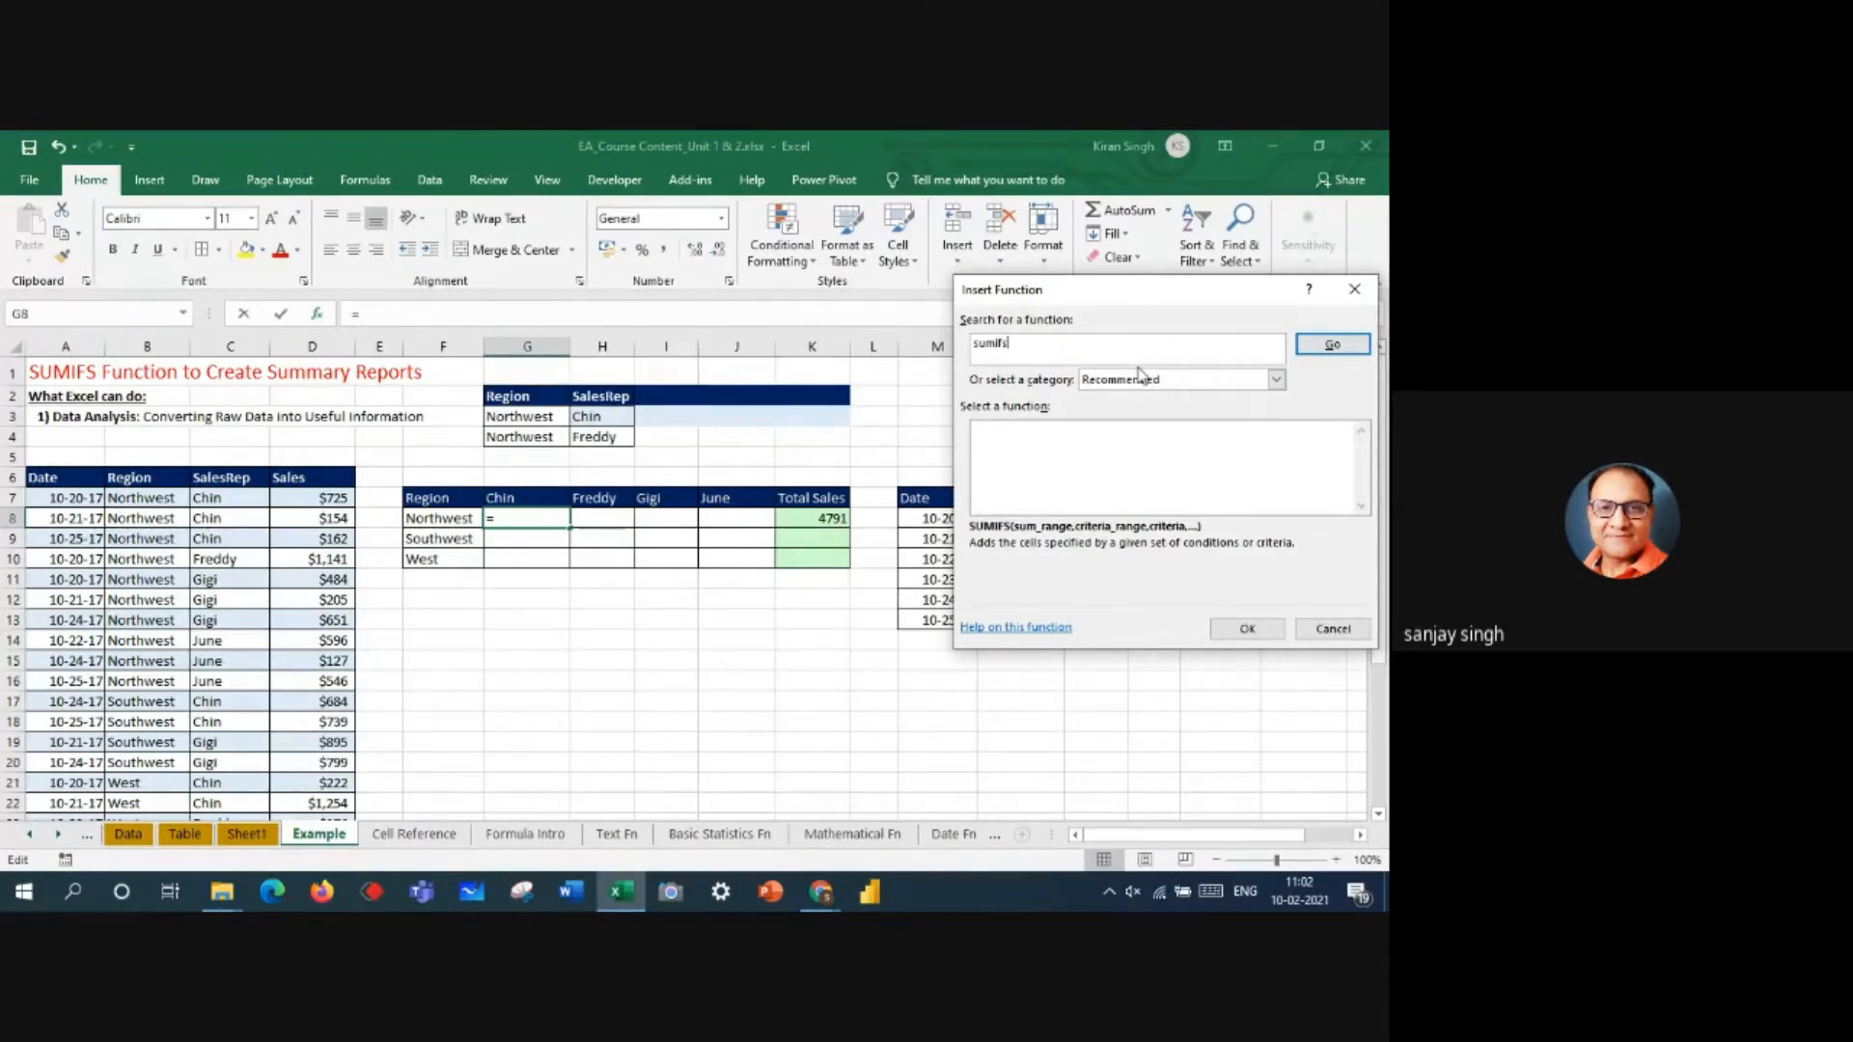
key("Return")
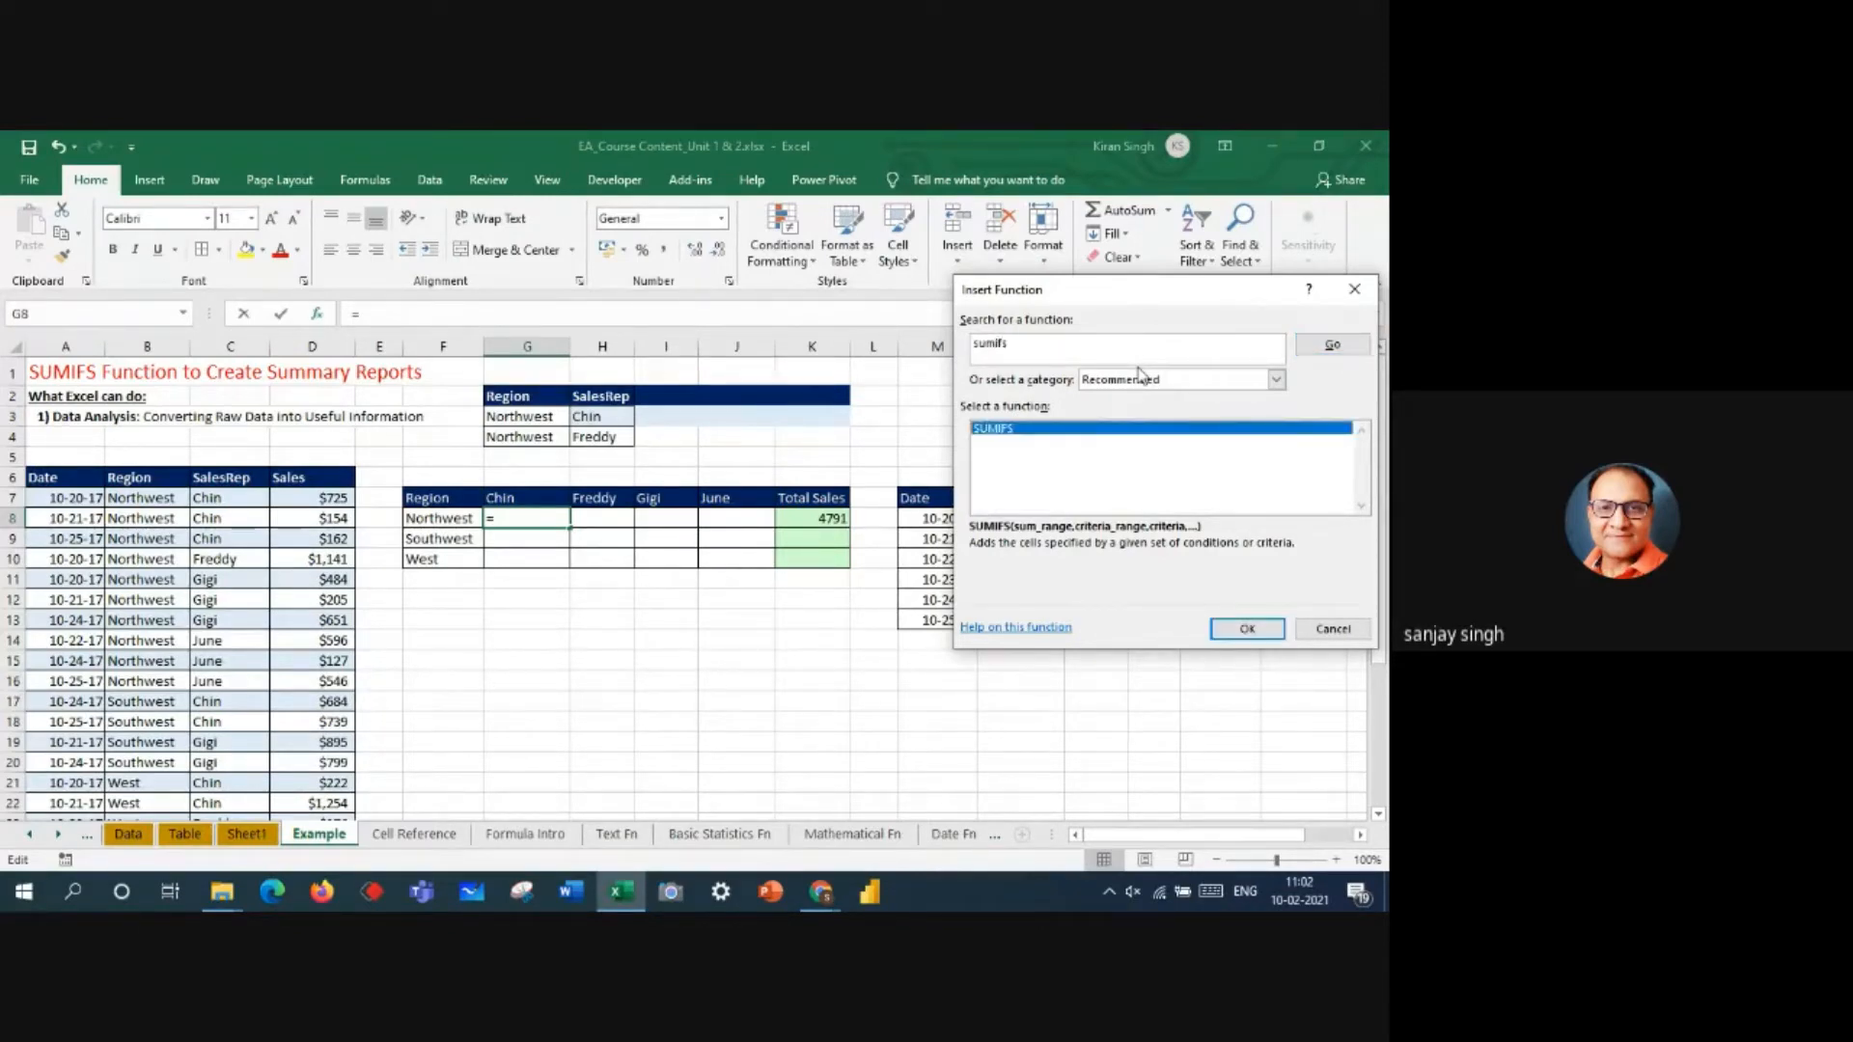
left_click(1247, 631)
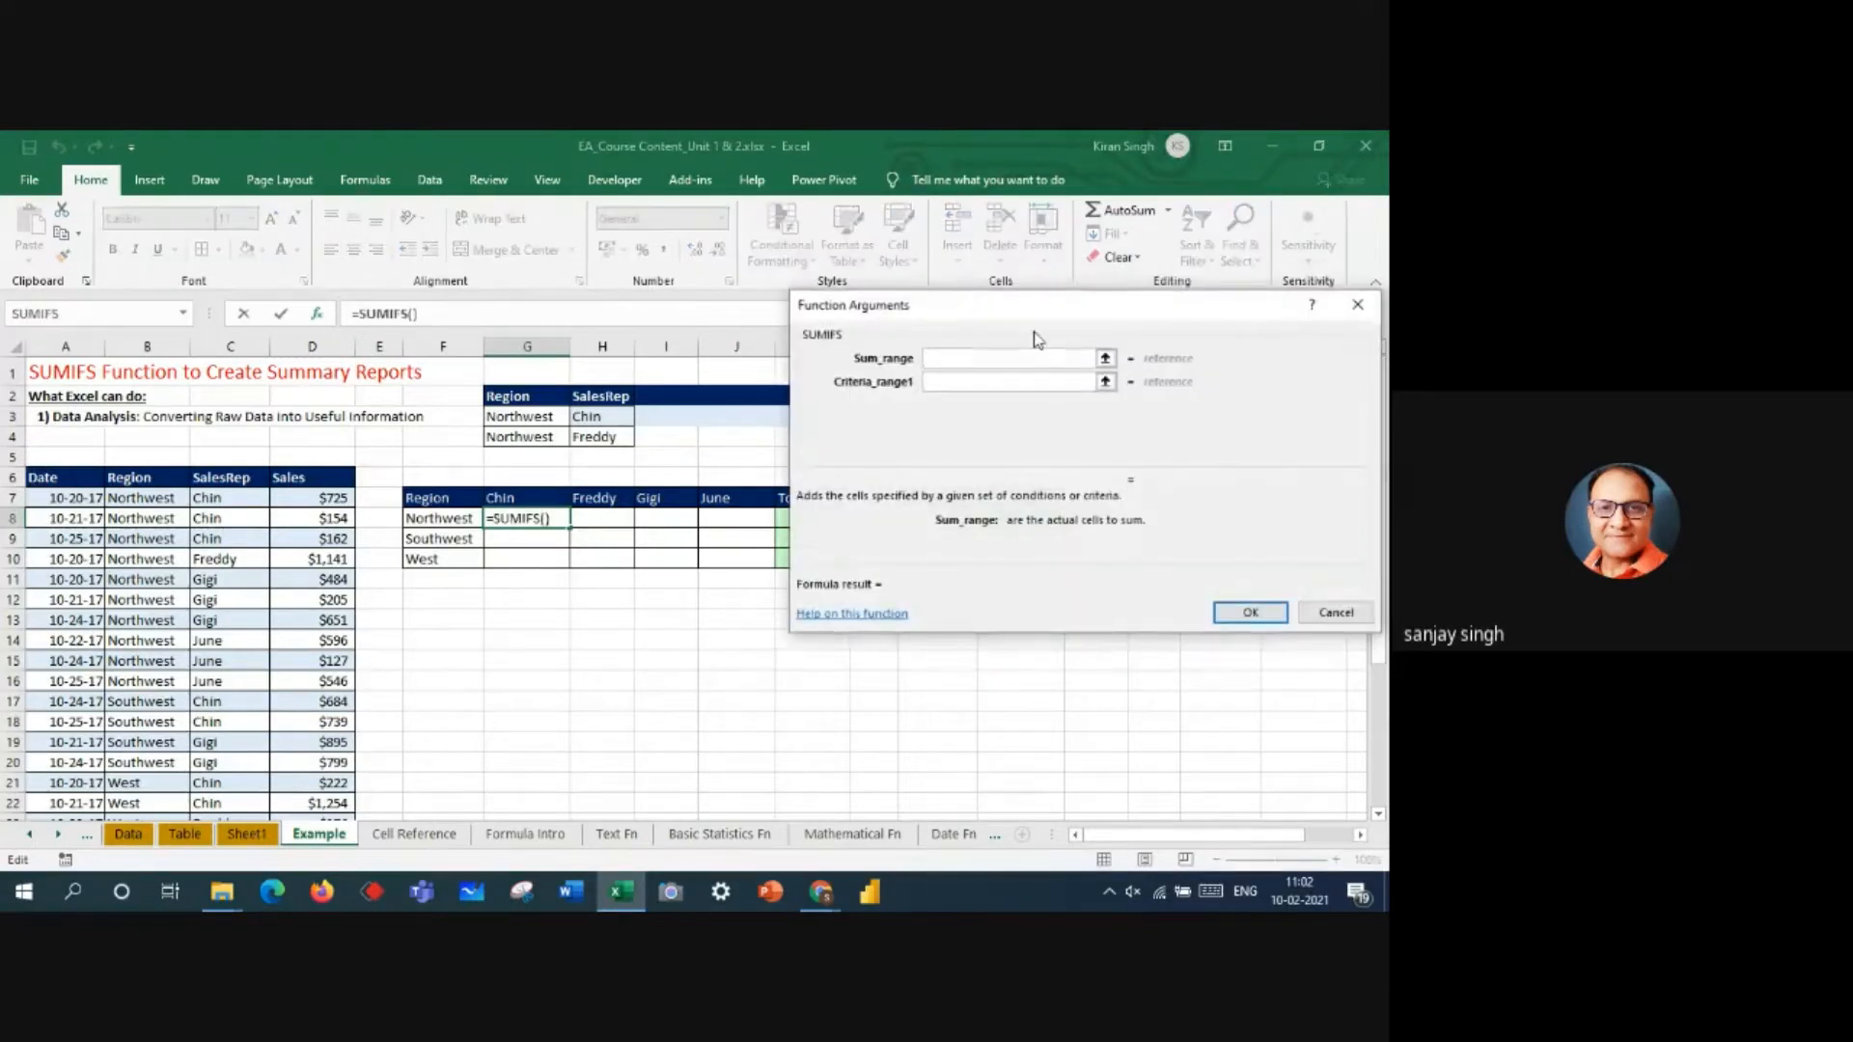
left_click_drag(989, 307, 1114, 293)
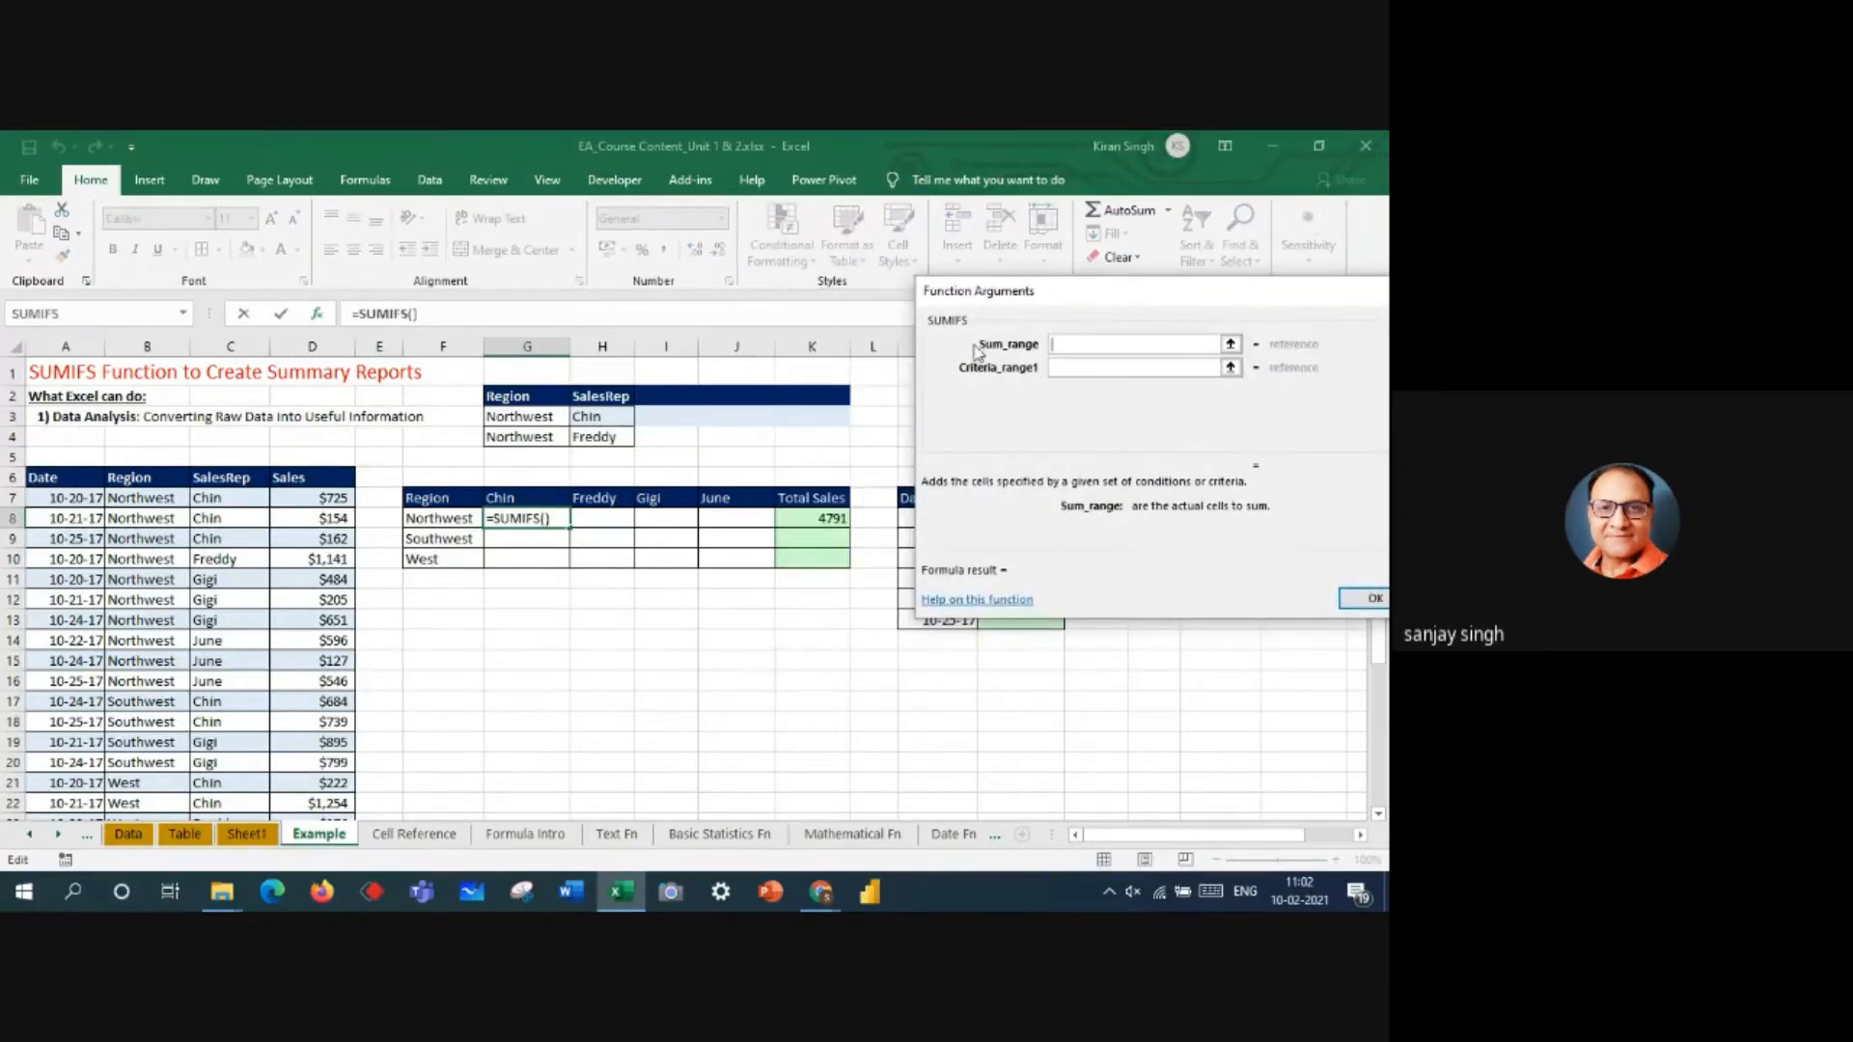
left_click_drag(301, 498, 328, 753)
left_click(1071, 368)
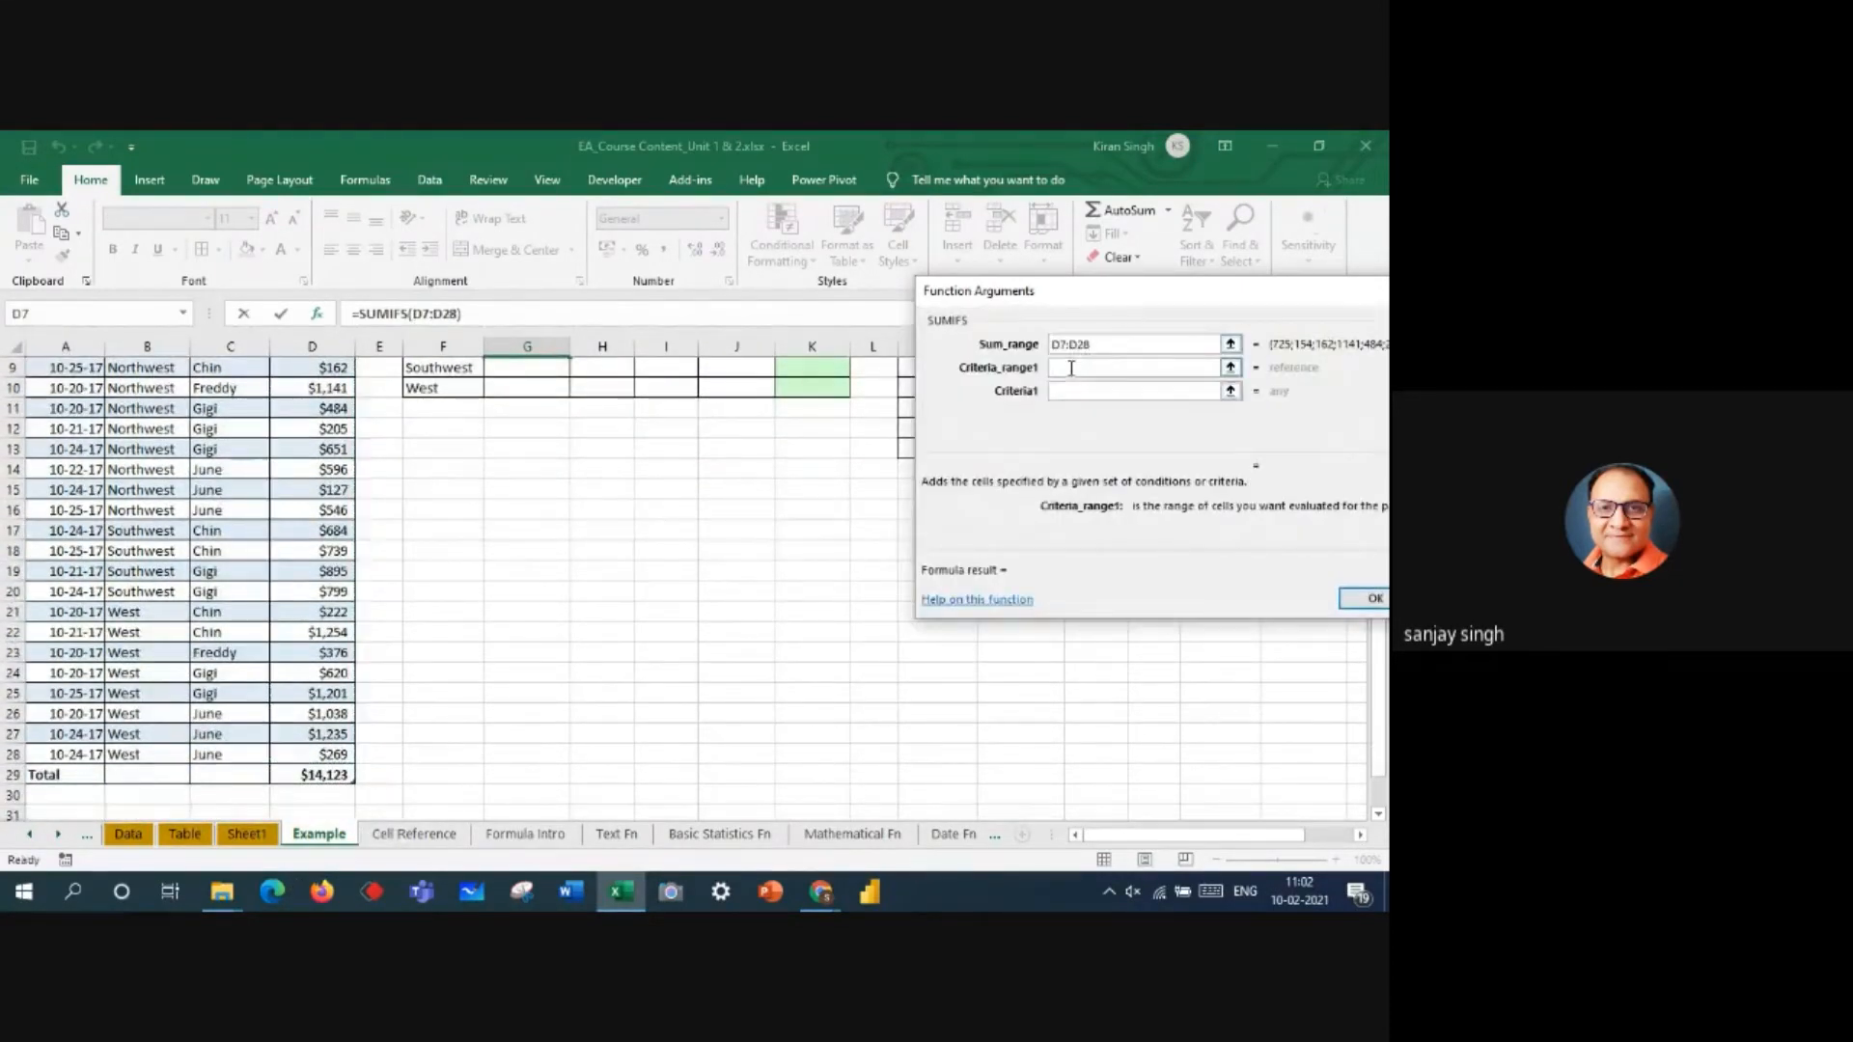
left_click_drag(1380, 680, 1381, 366)
left_click_drag(150, 497, 155, 775)
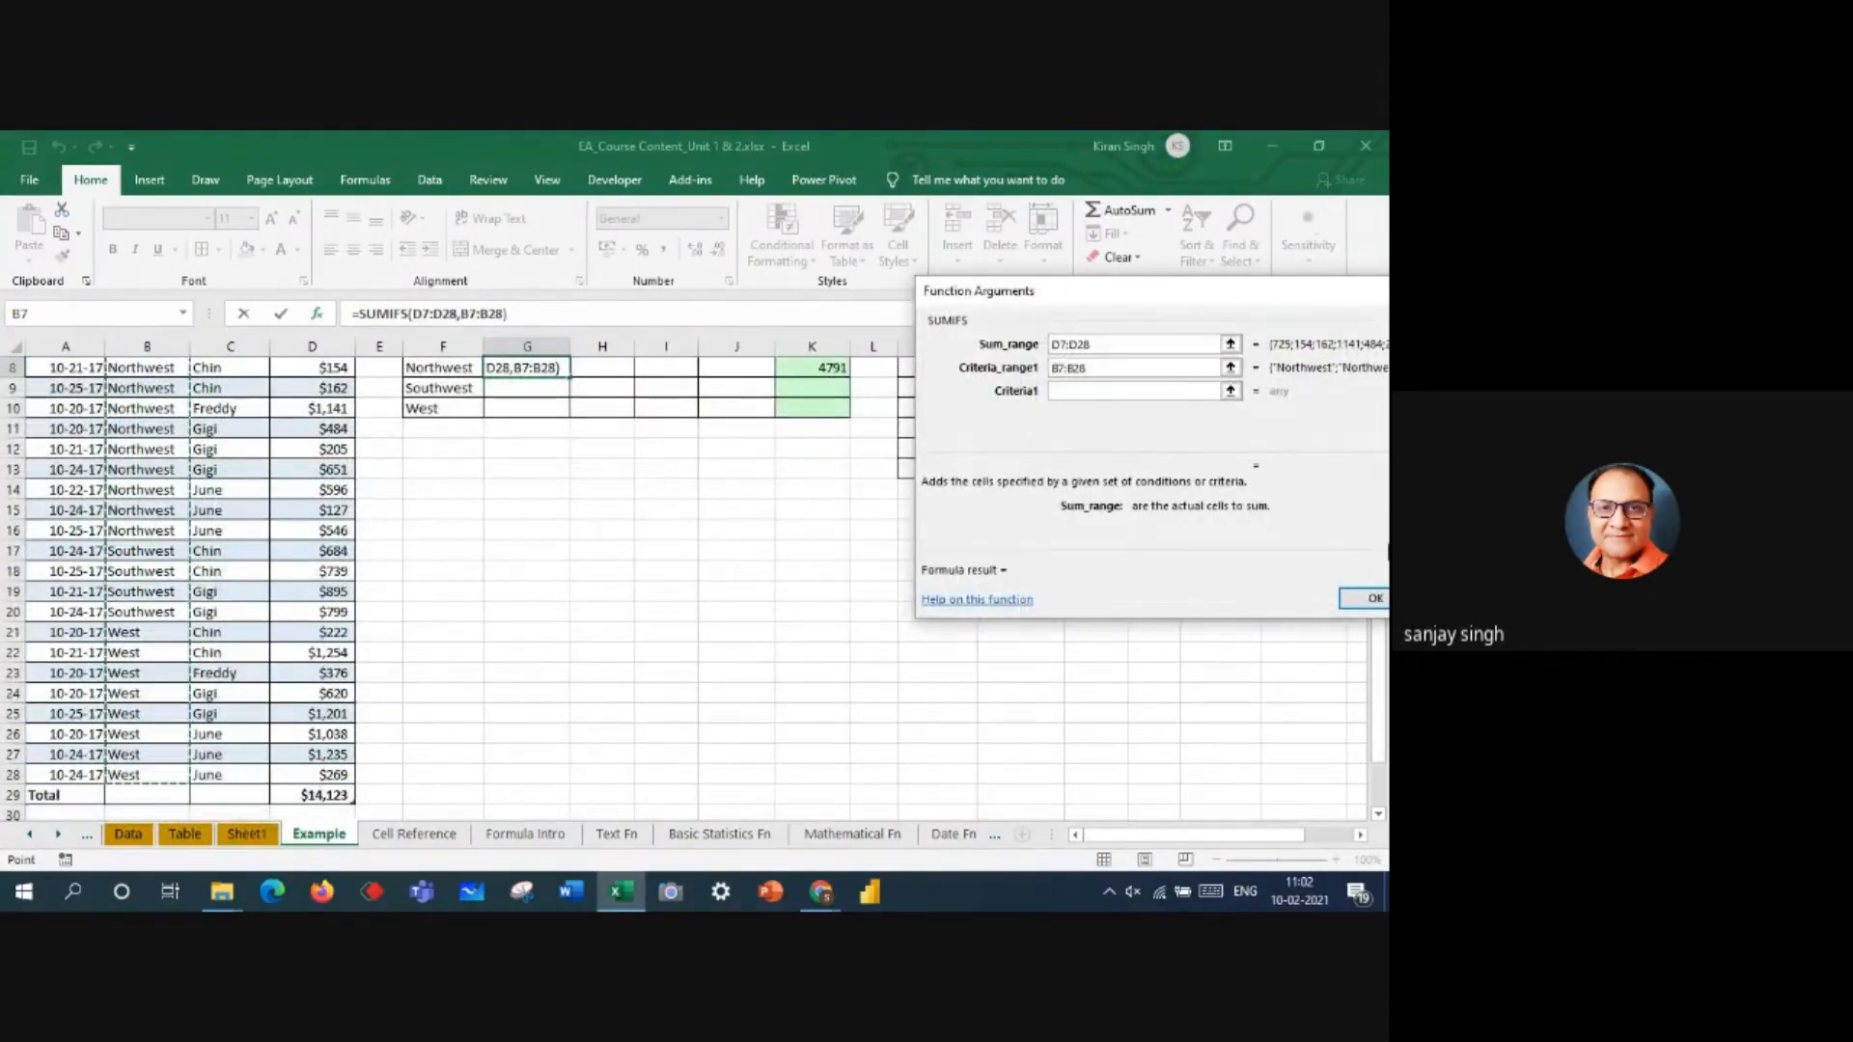
scroll(1331, 733, "up", 3)
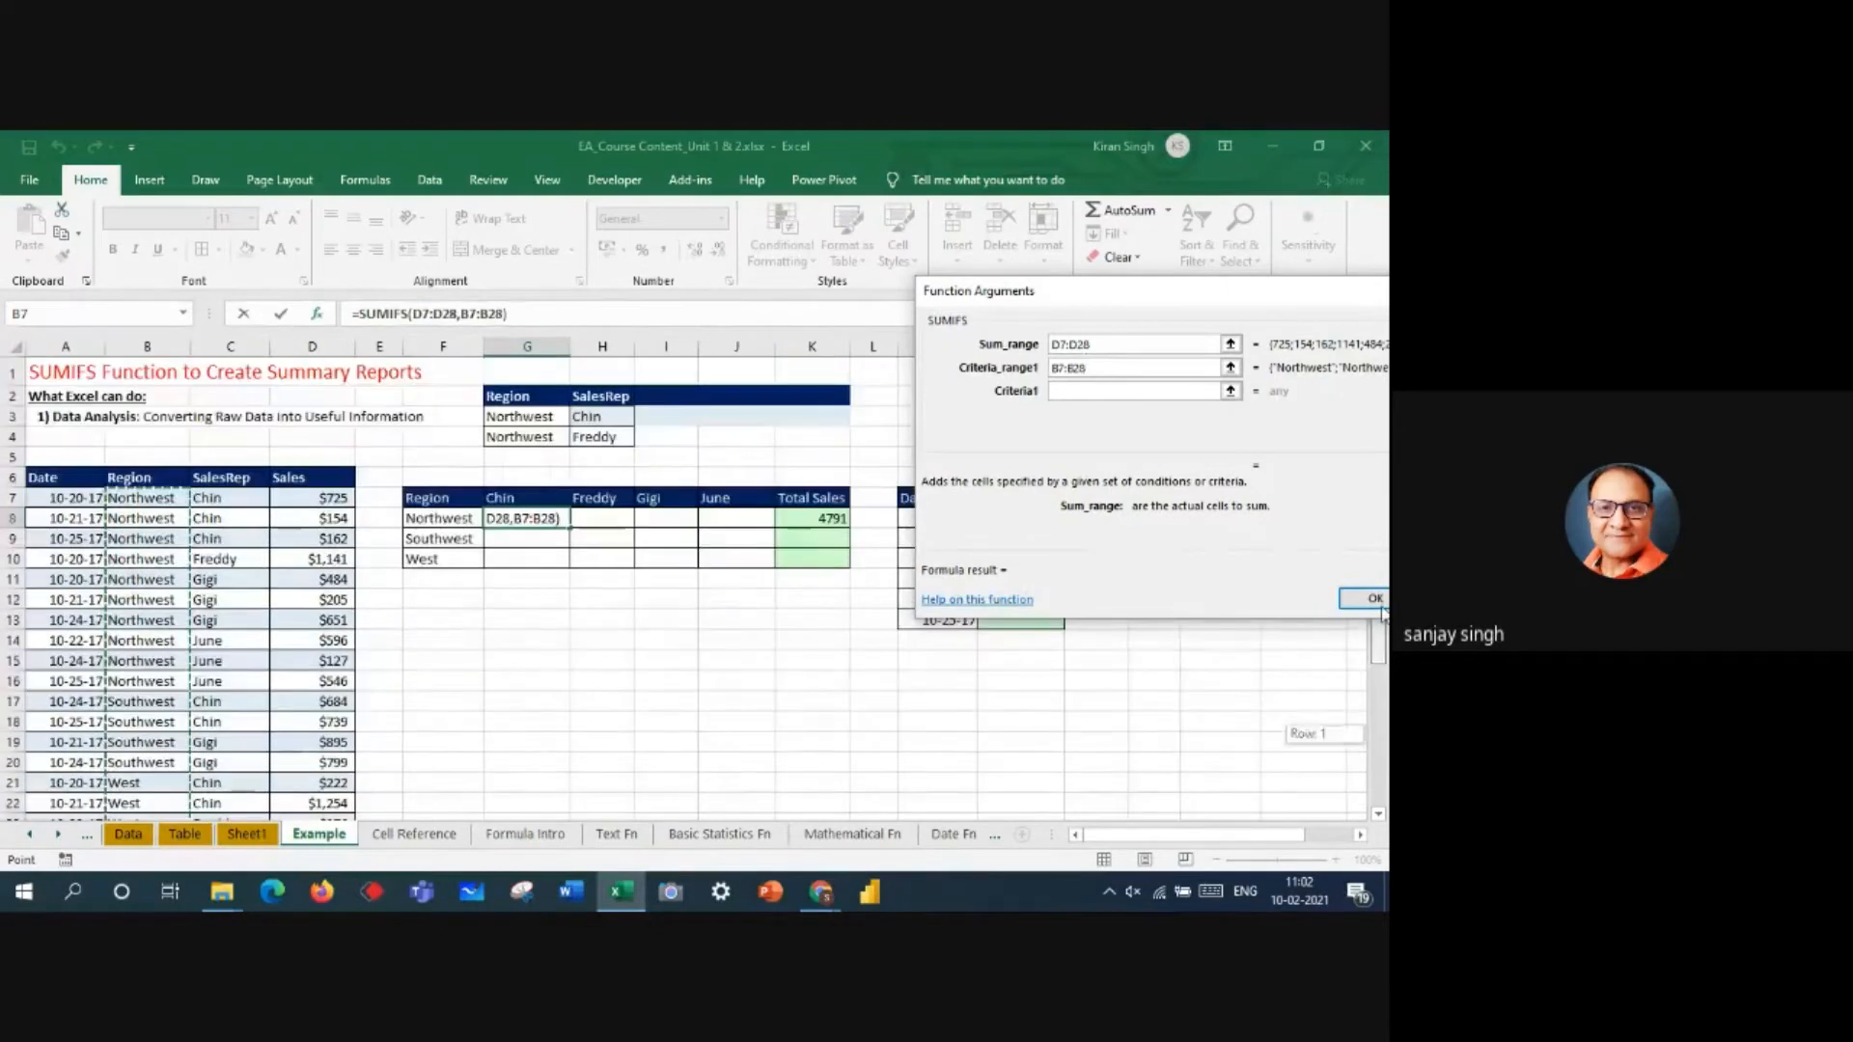
left_click(450, 522)
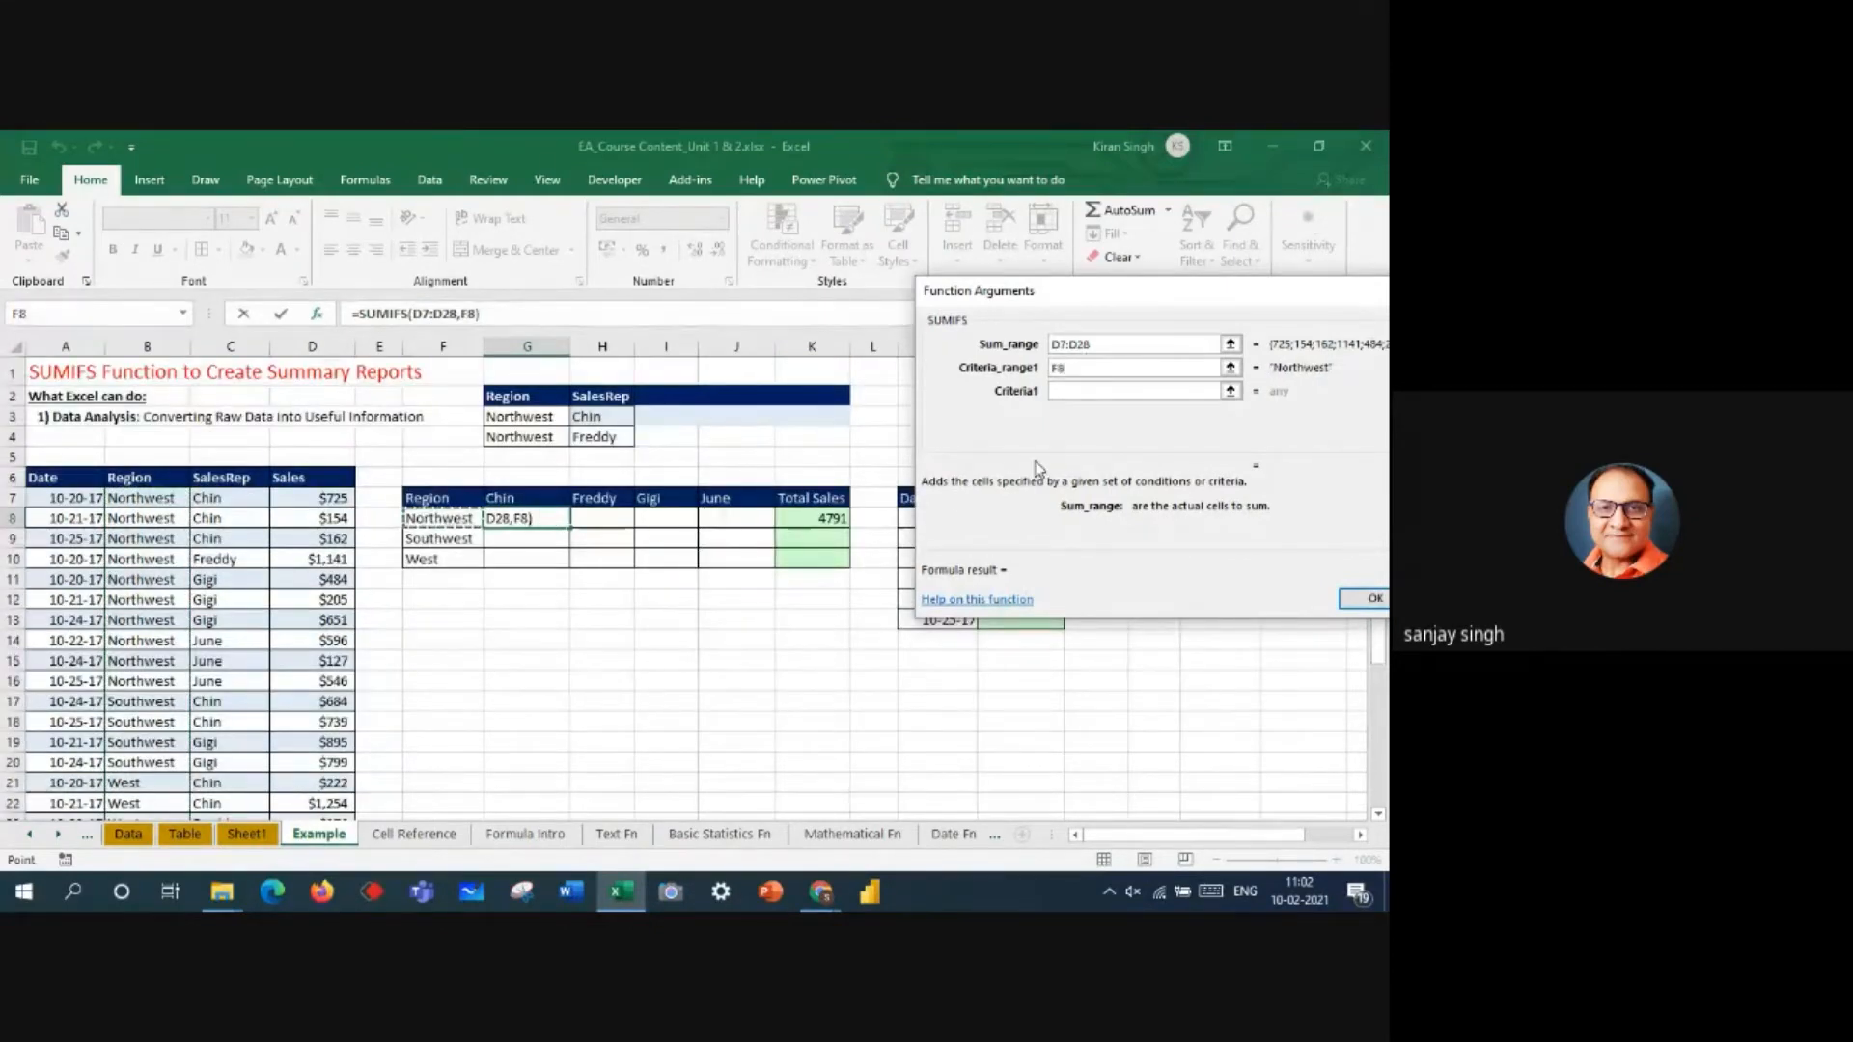
key("BackSpace")
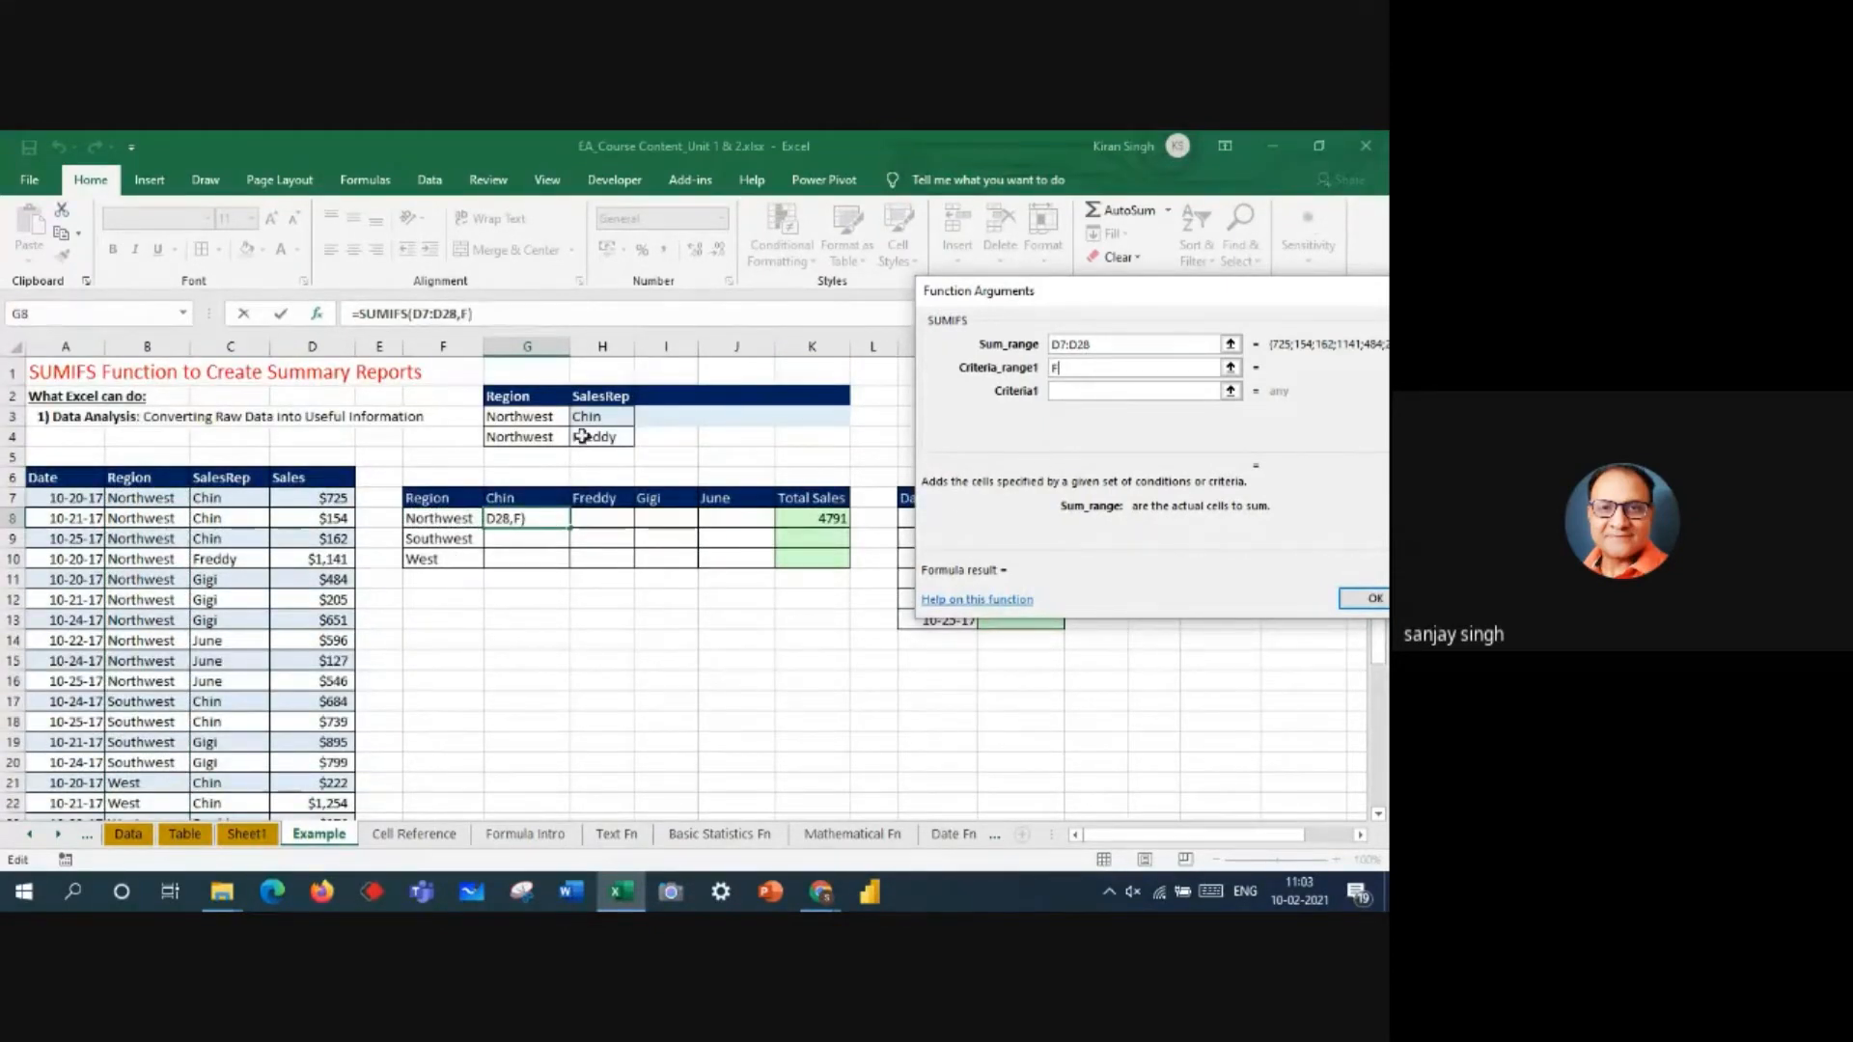
type("+")
left_click(183, 498)
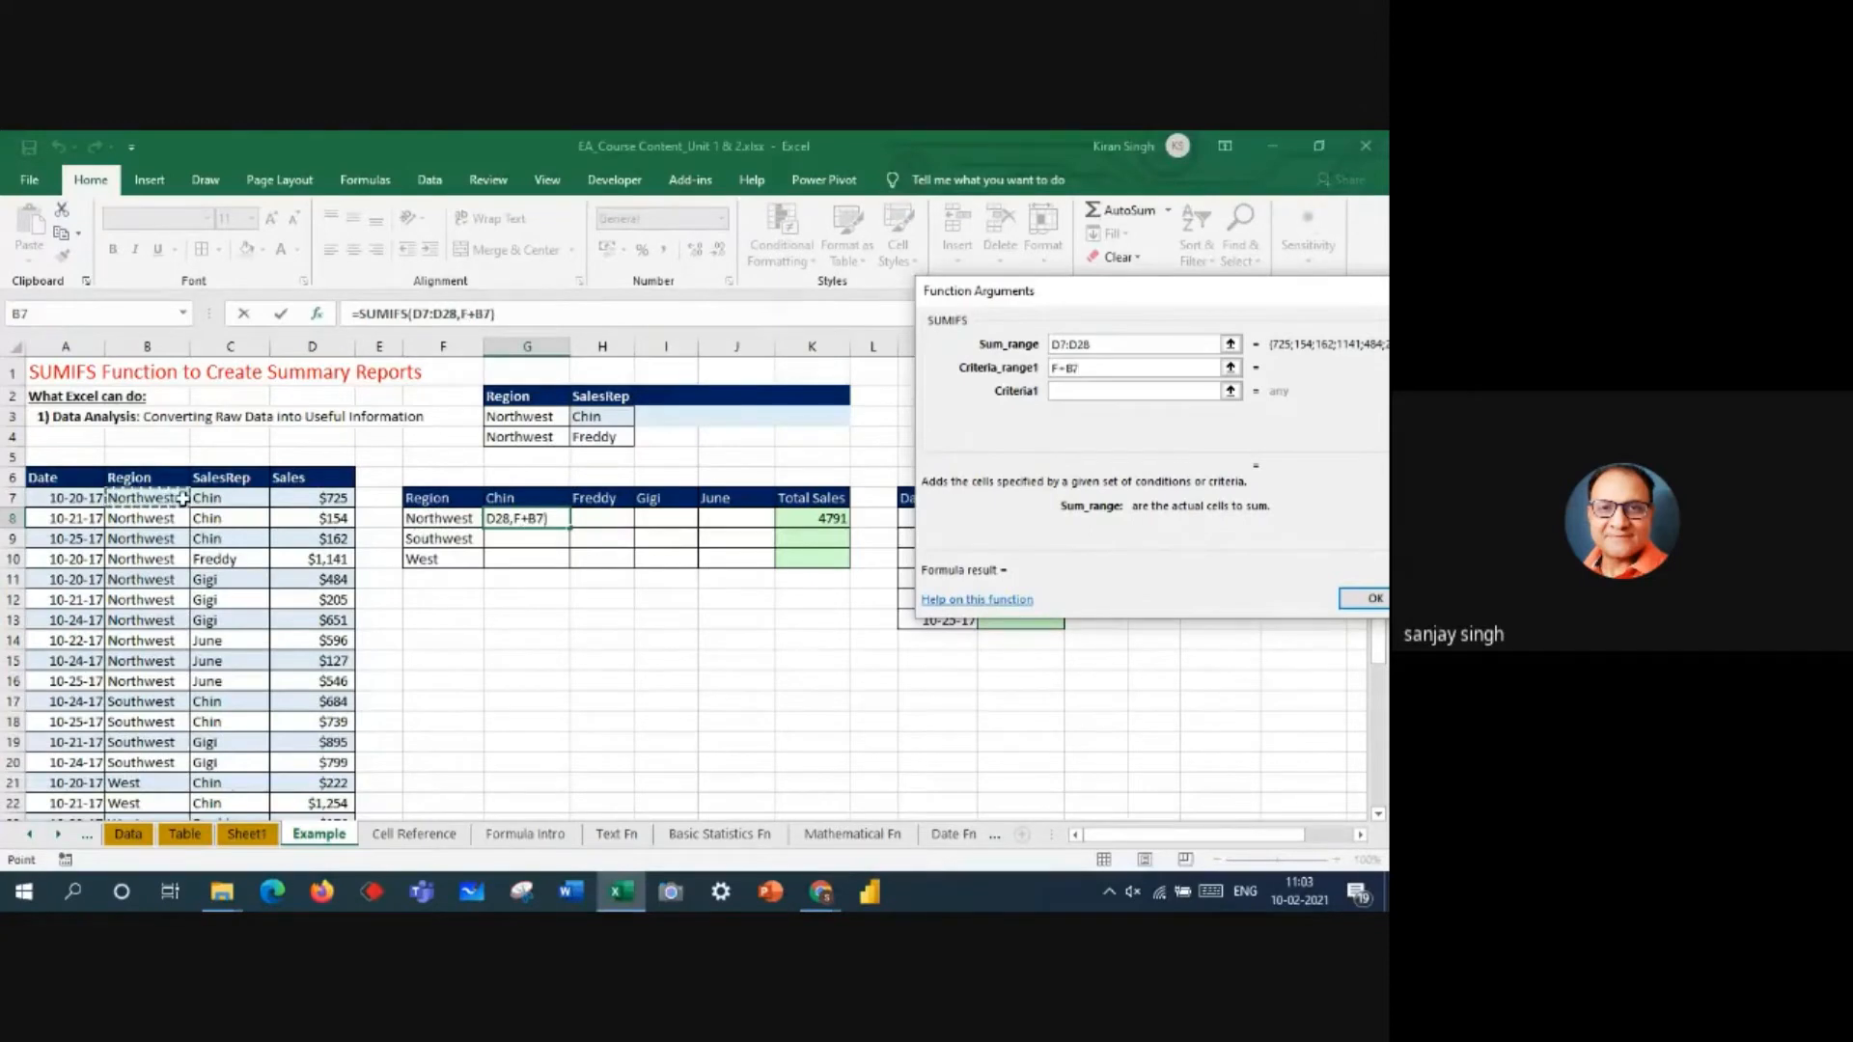
key("ctrl+shift+Down")
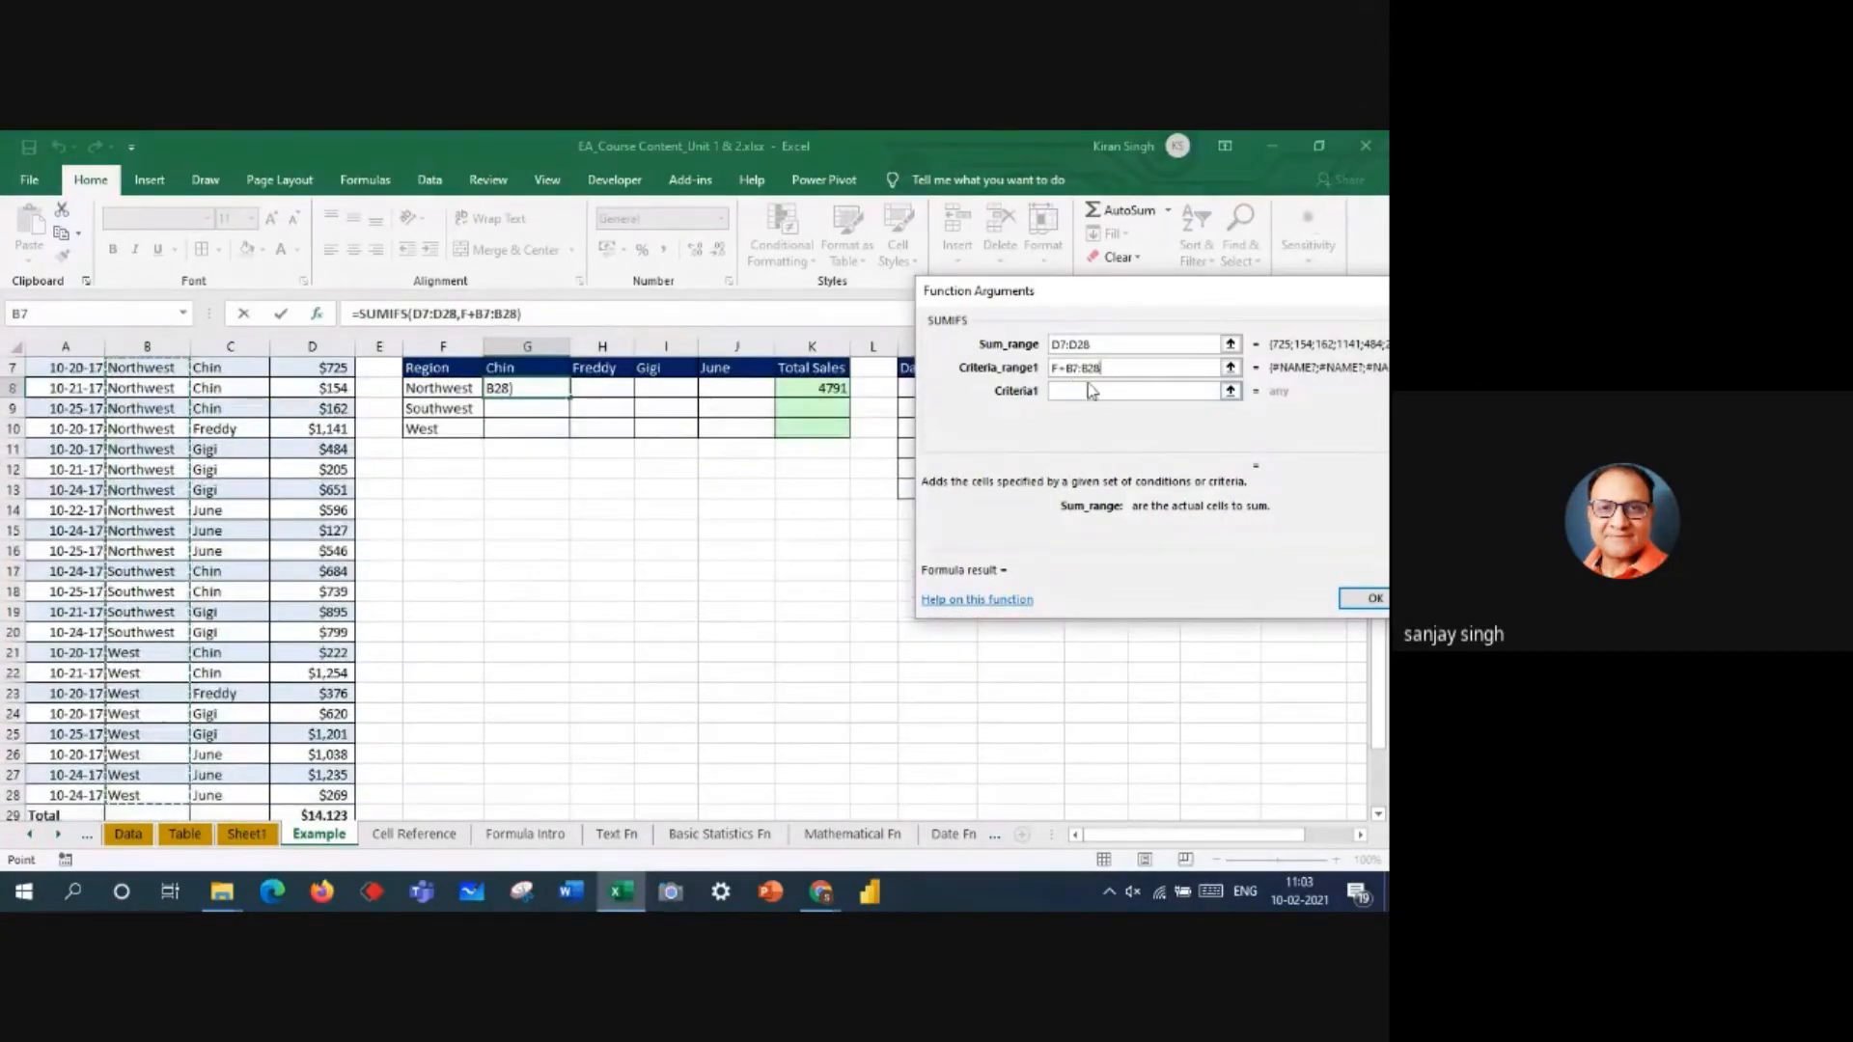
left_click_drag(1117, 367, 1050, 368)
key("BackSpace")
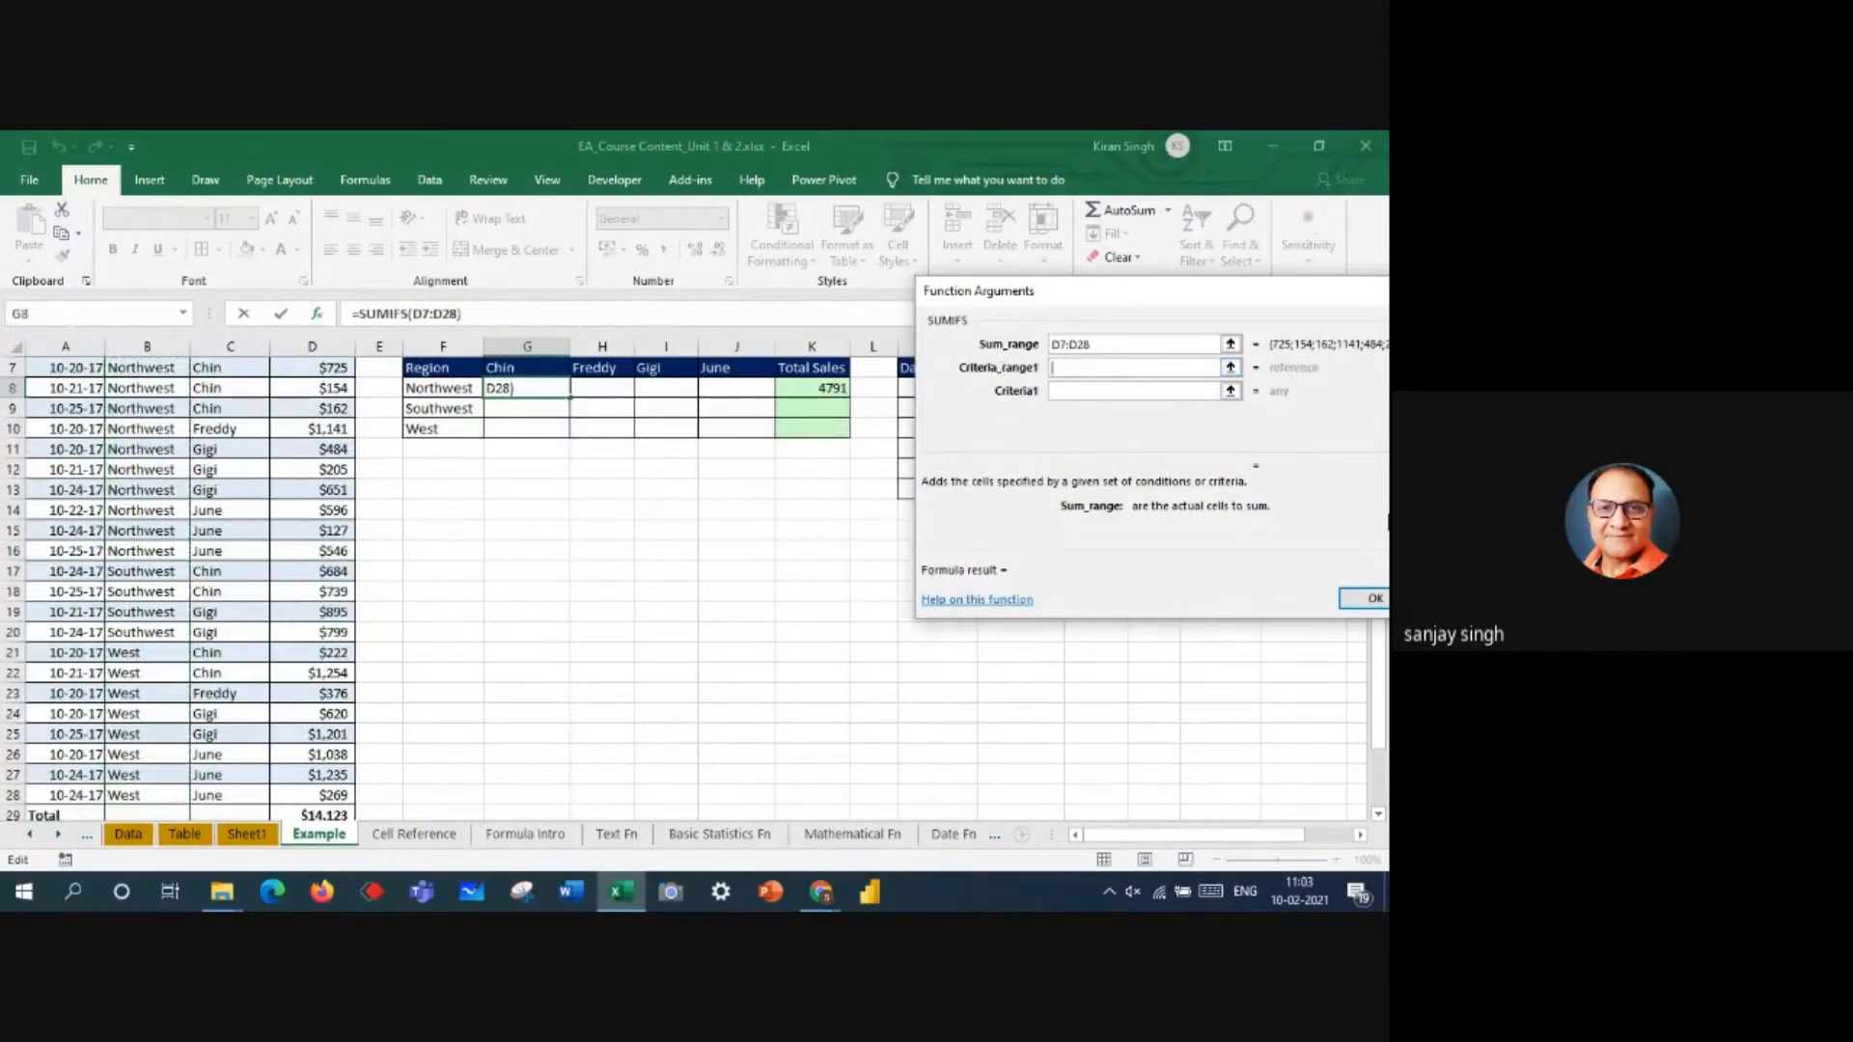
- Set the G8 formula's first criteria range to B7:B28 with the Northwest label in F8 as its criterion
left_click_drag(1380, 731, 1380, 641)
left_click(155, 498)
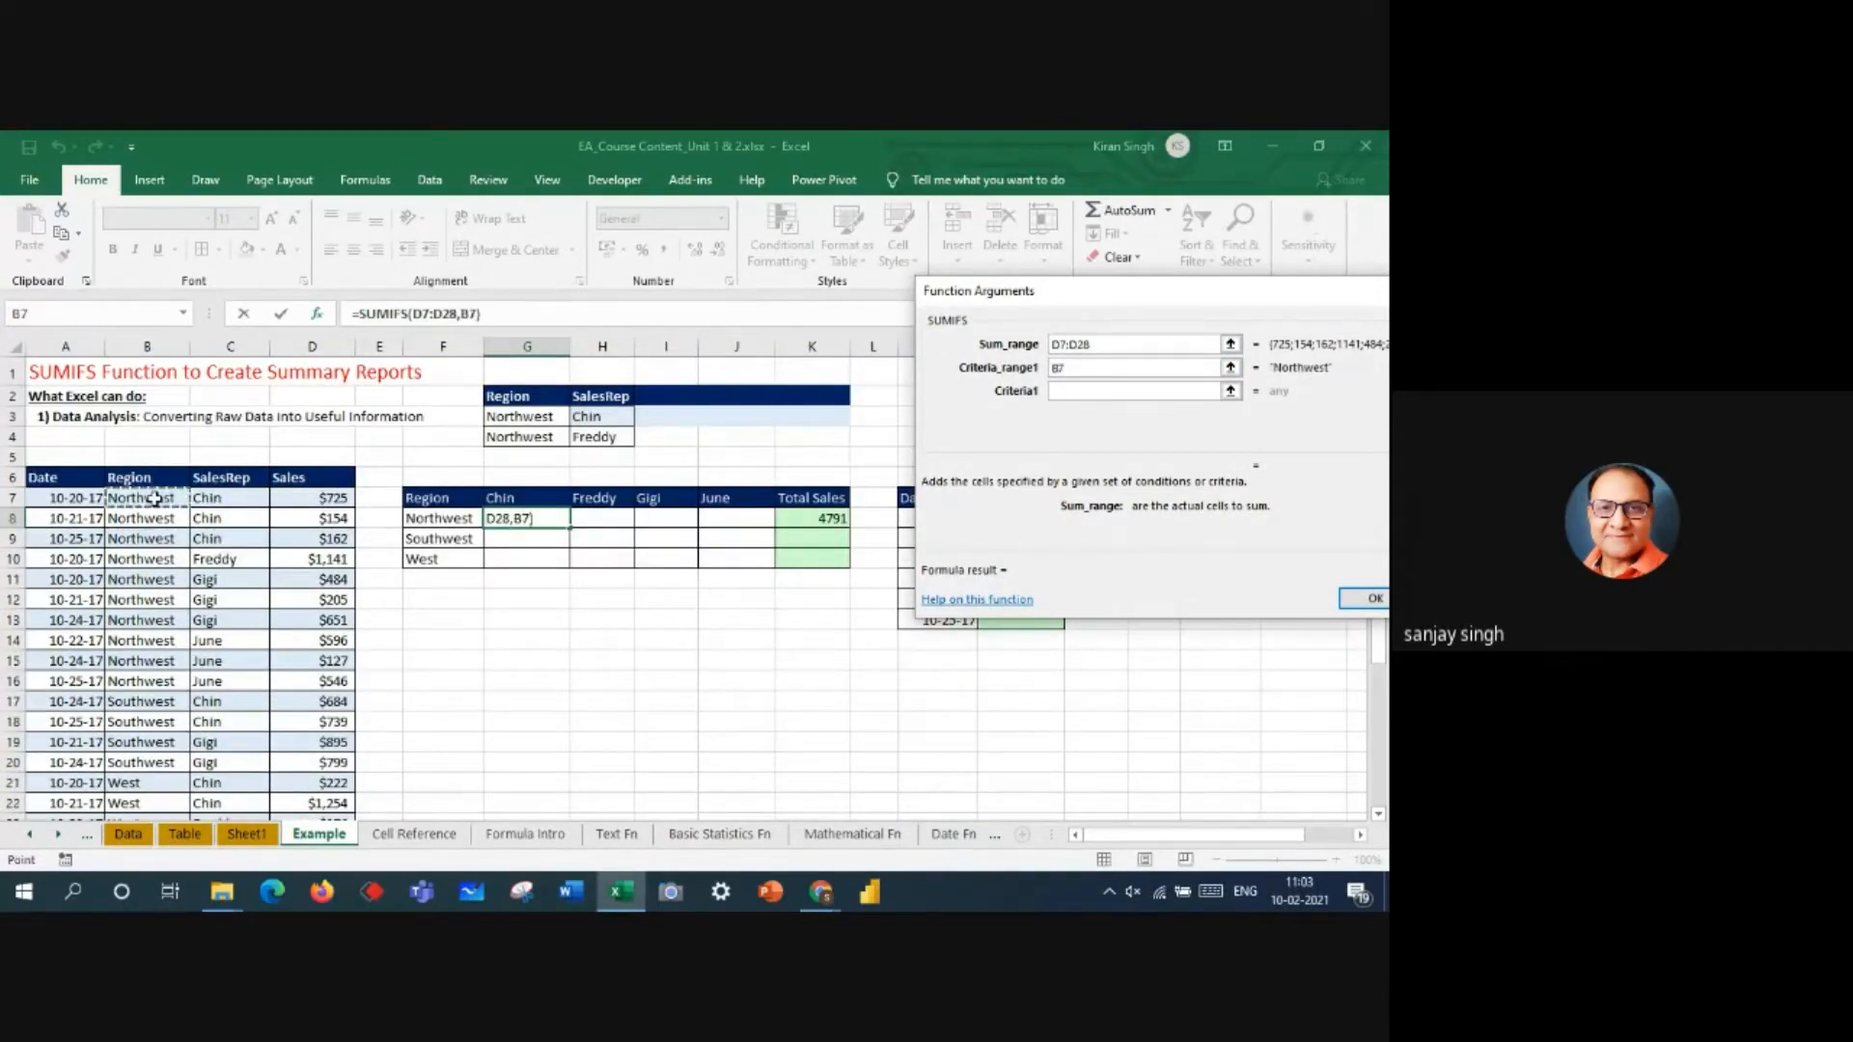
key("ctrl+shift+Down")
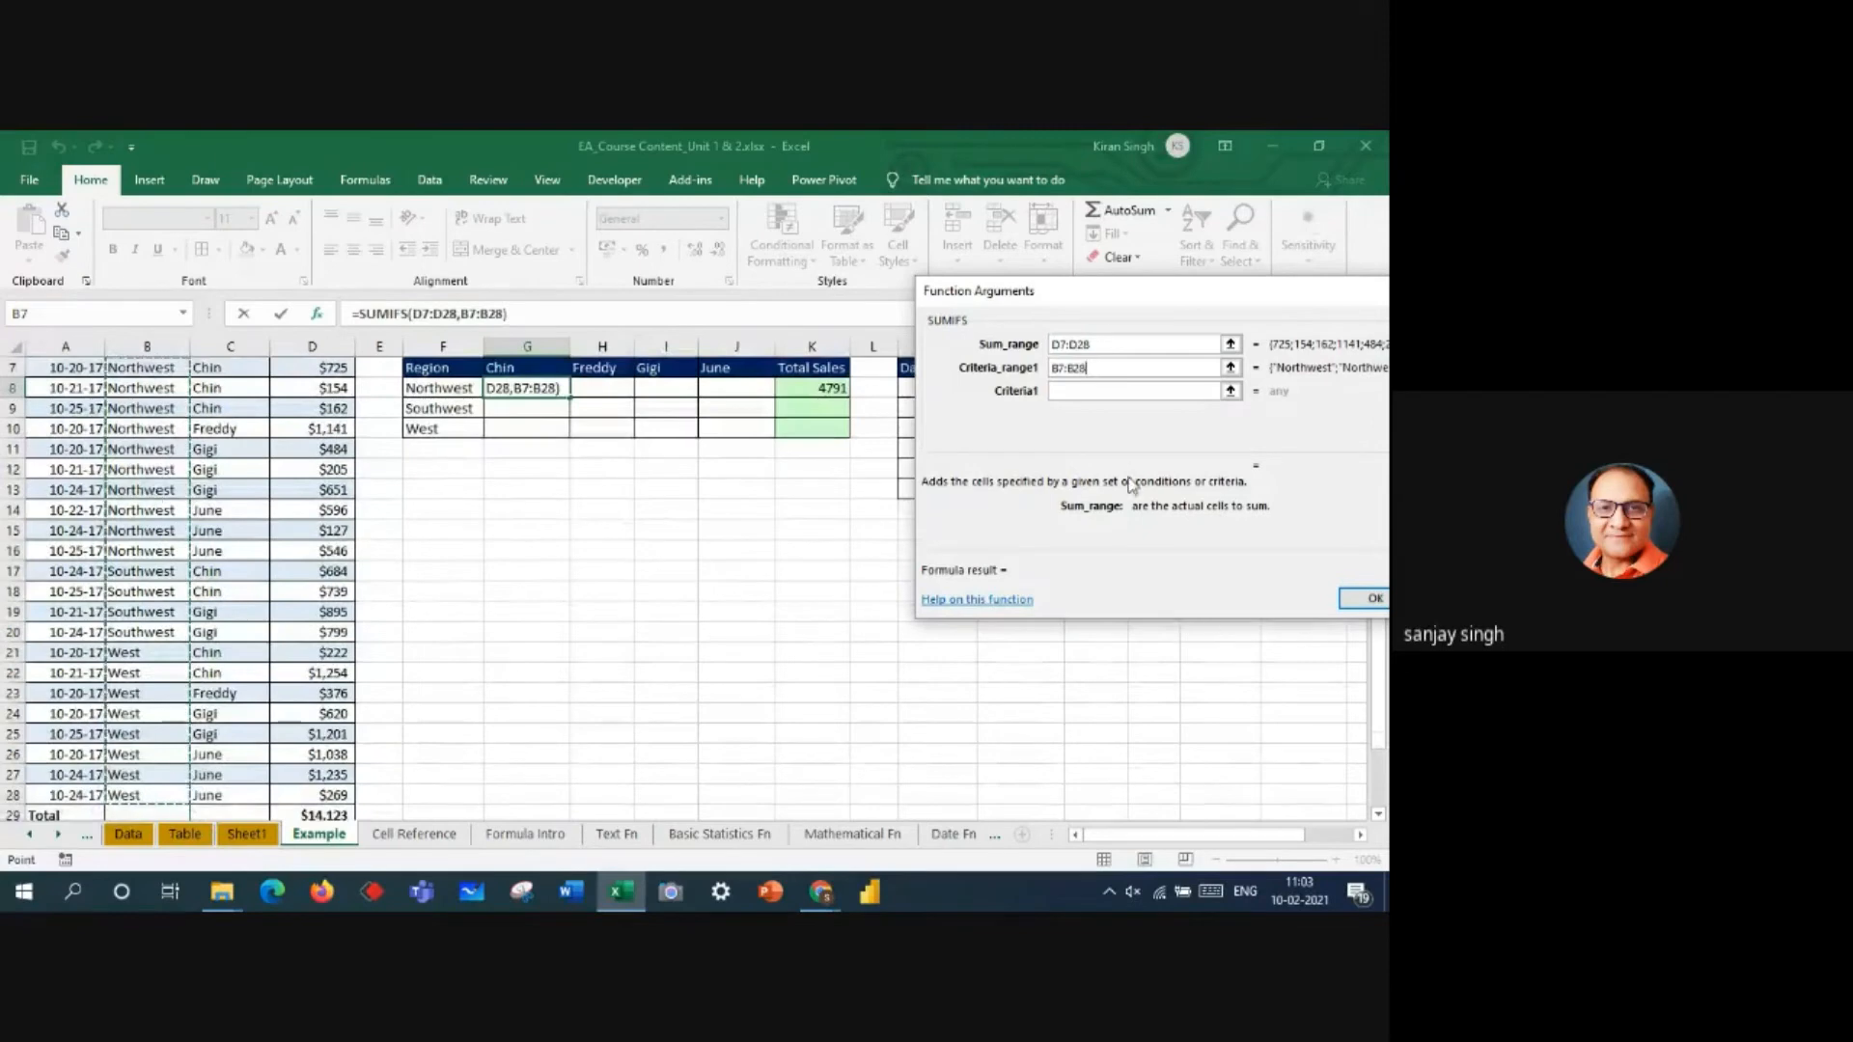
left_click(1069, 391)
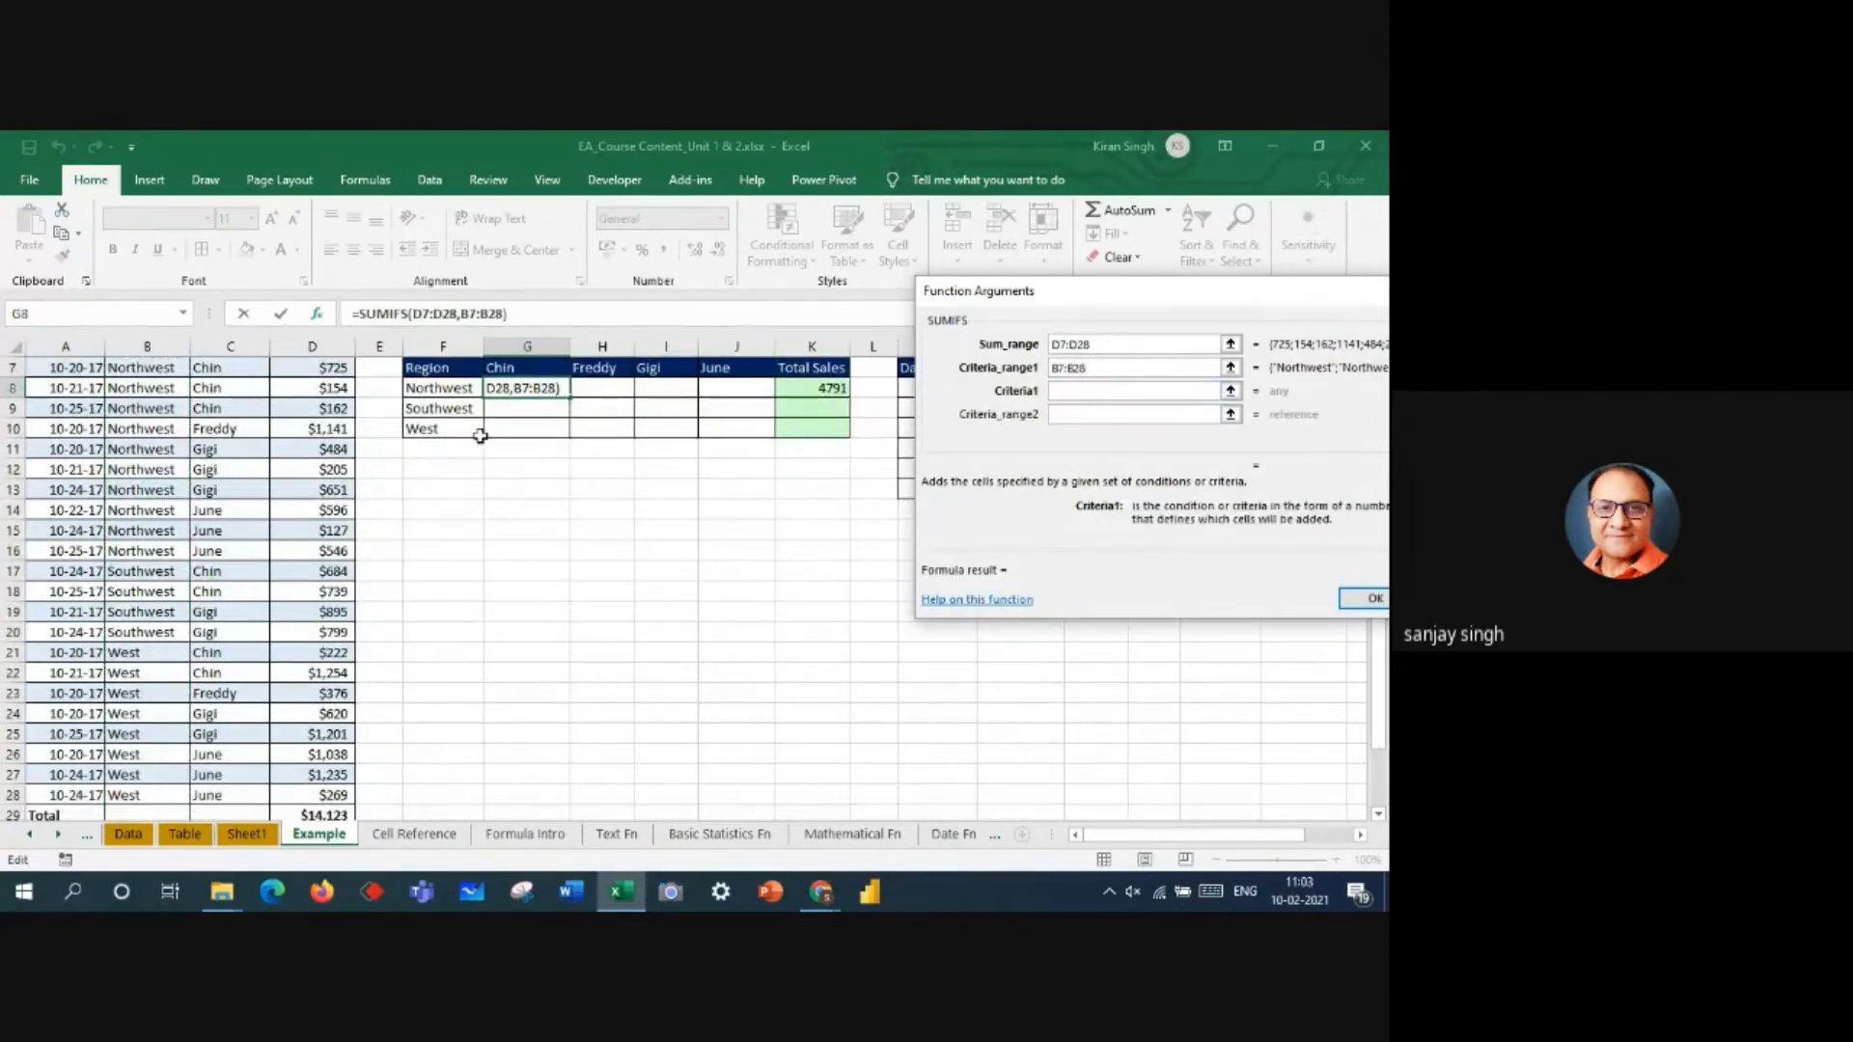
left_click(436, 389)
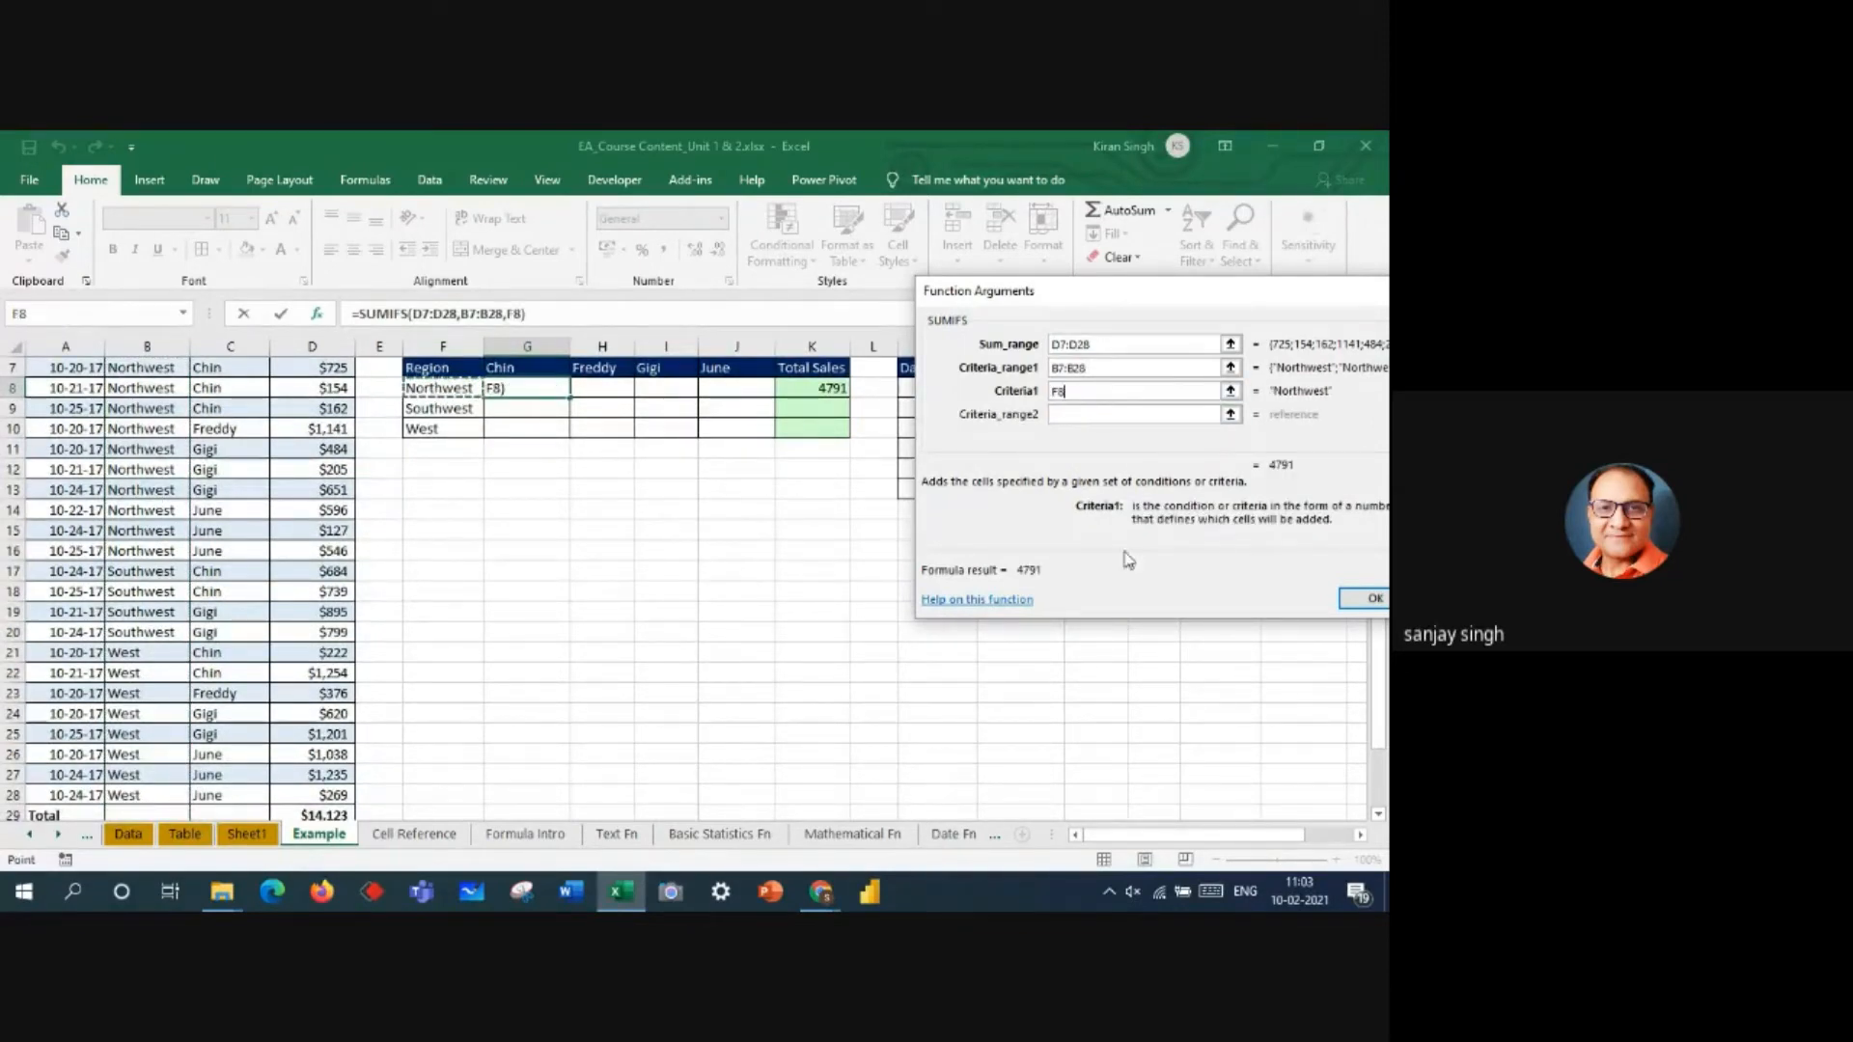
- Set the second criteria range of the G8 formula to the SalesRep entries C7:C28
left_click(1069, 411)
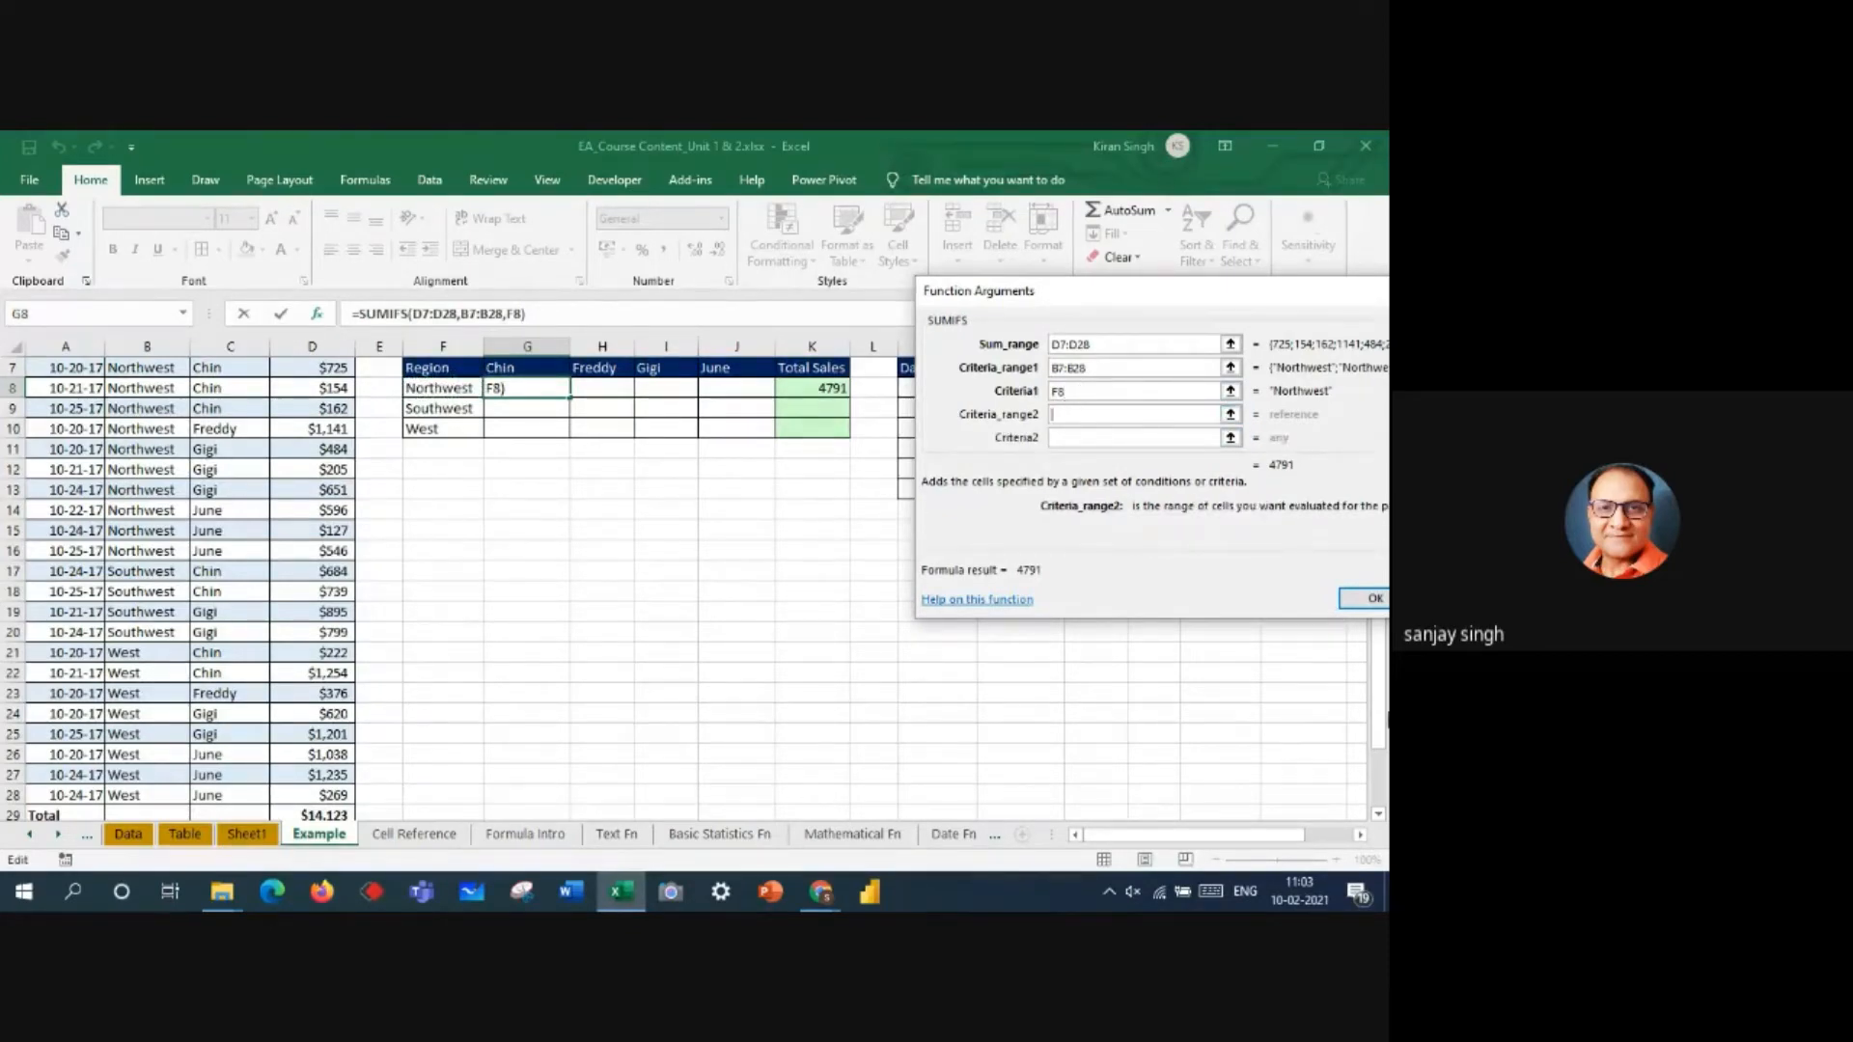
left_click_drag(1380, 720, 1380, 633)
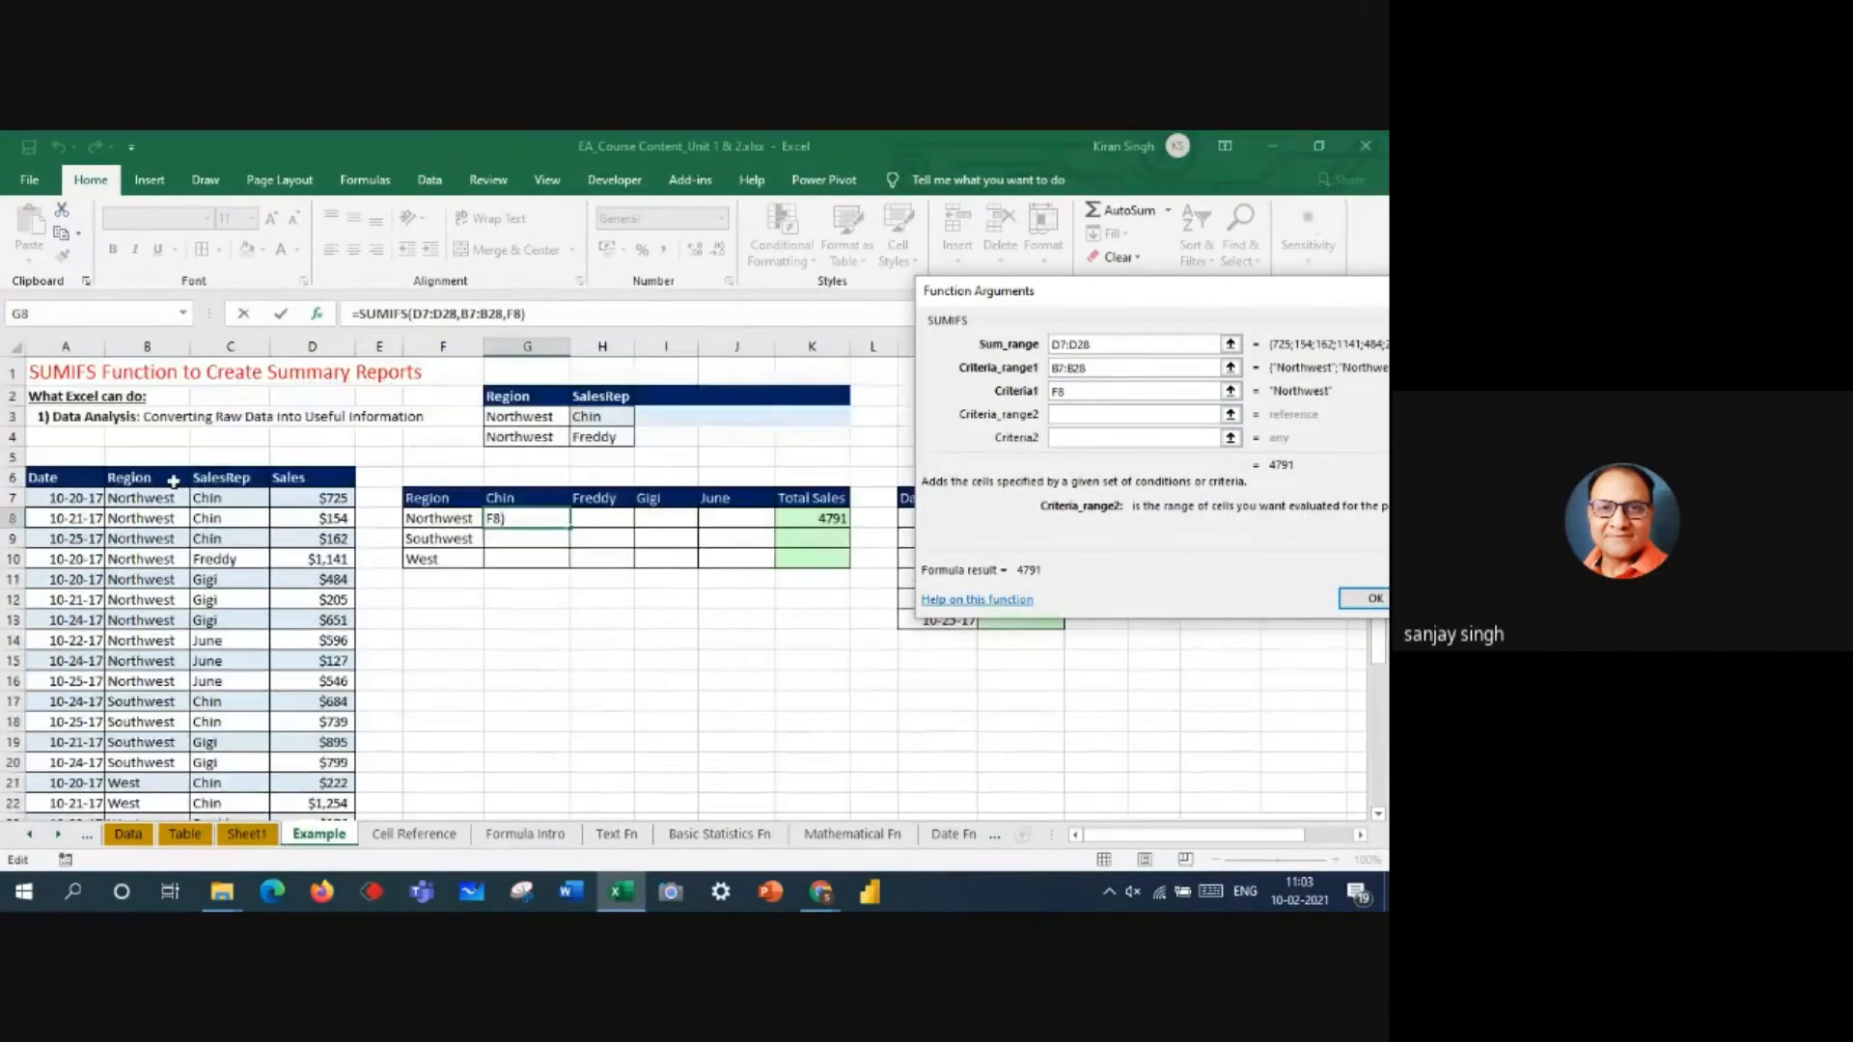
left_click(207, 494)
left_click_drag(208, 494, 230, 795)
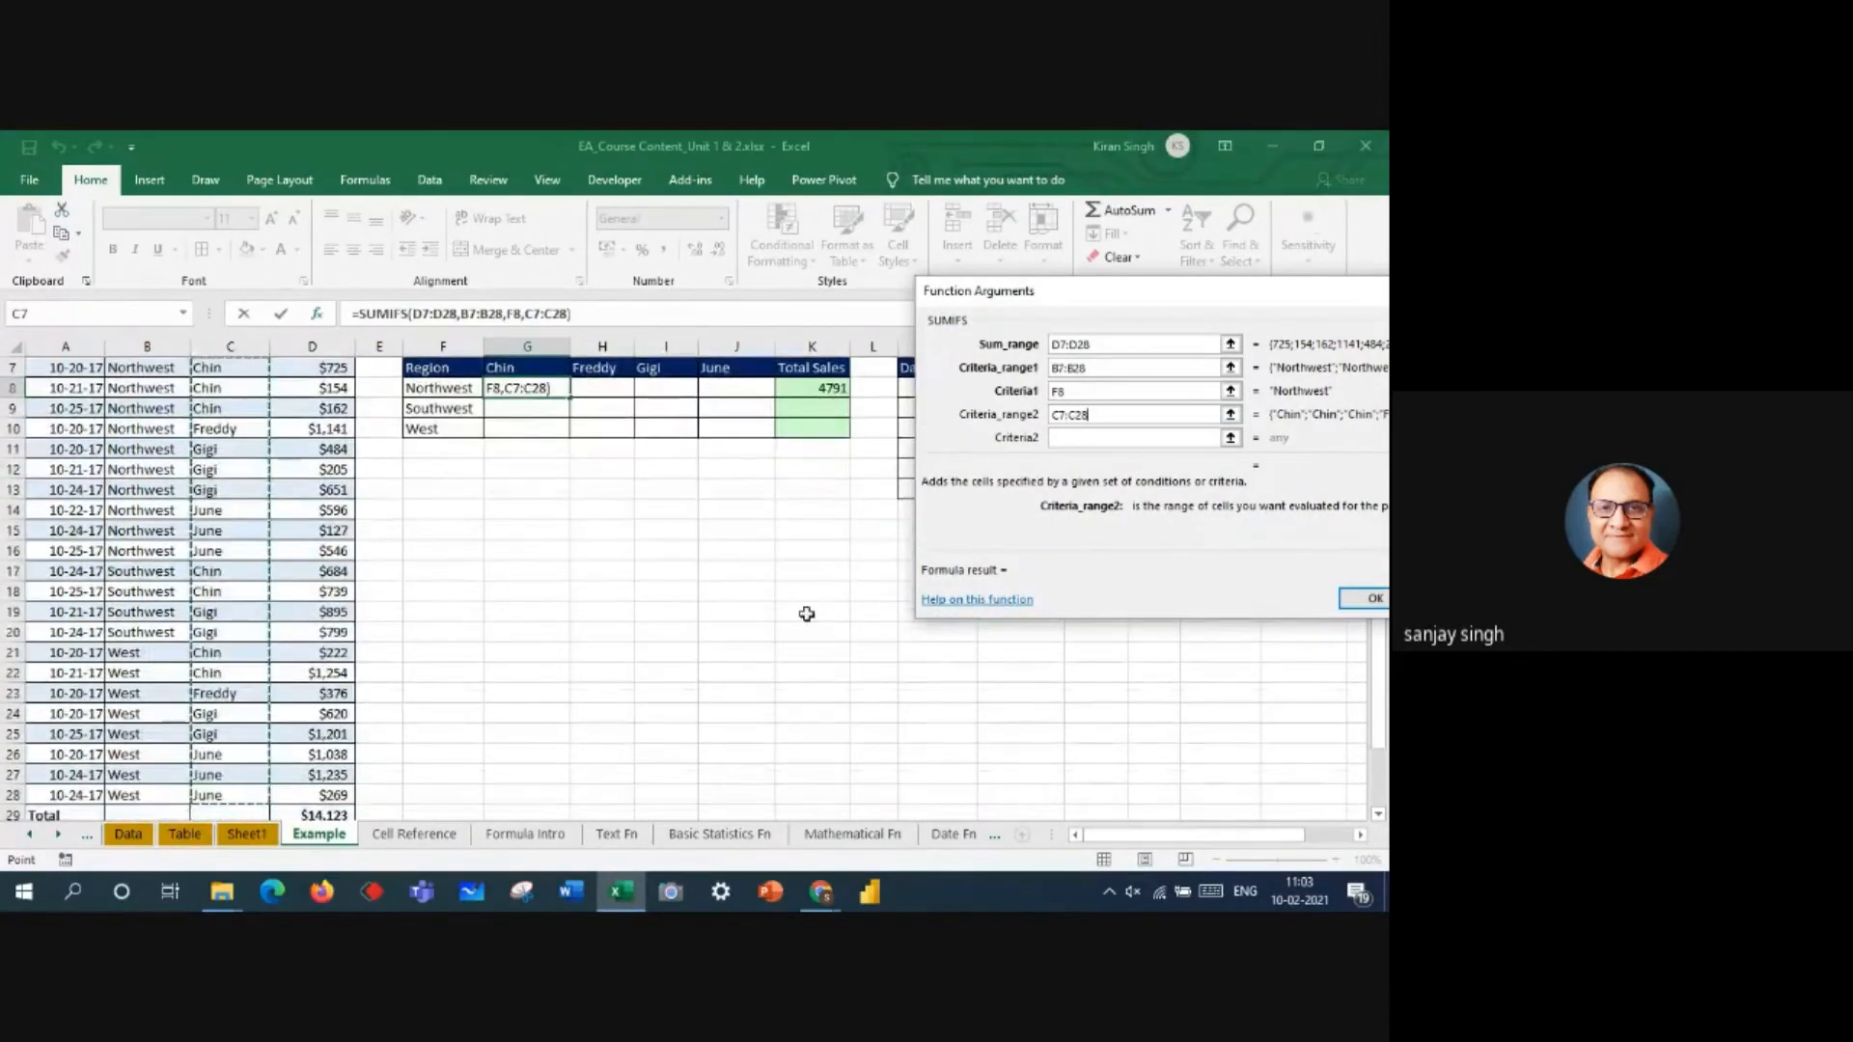
- Use the SalesRep name heading in G7 as the second criterion and finish the G8 formula
left_click(1069, 439)
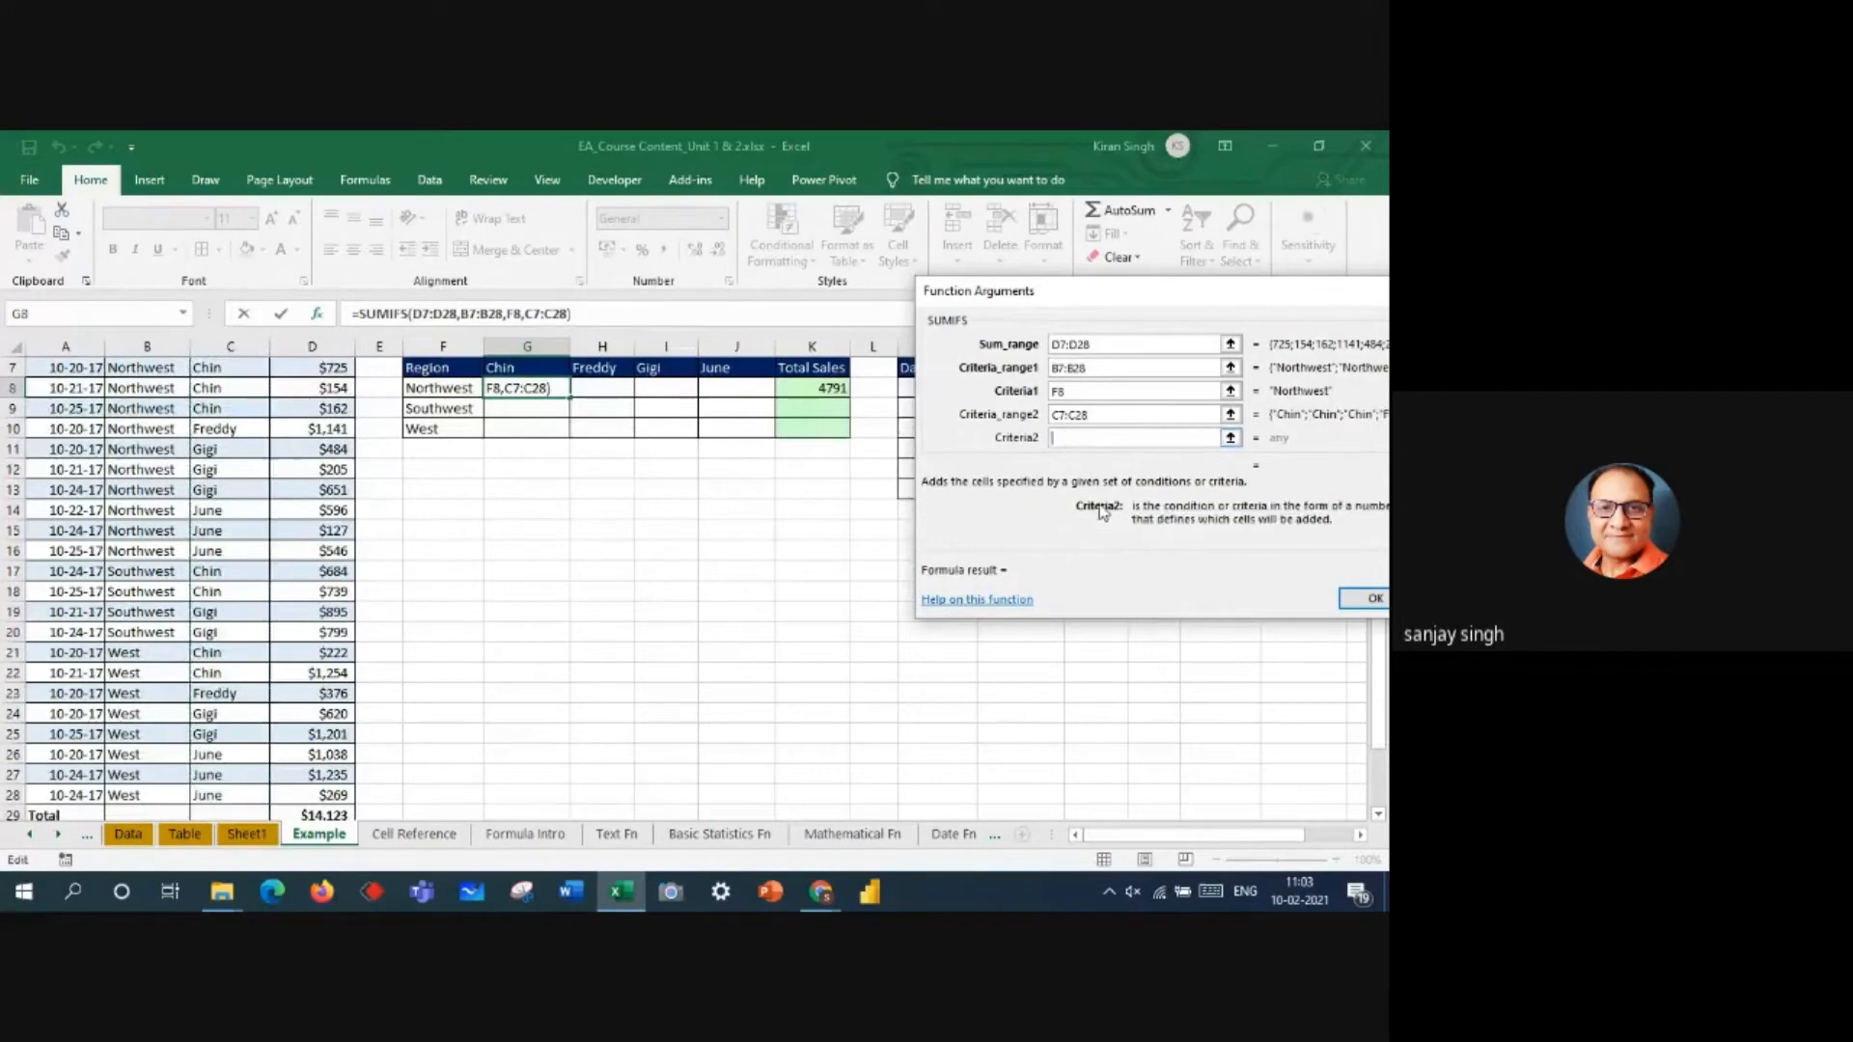
left_click(517, 368)
left_click(1365, 599)
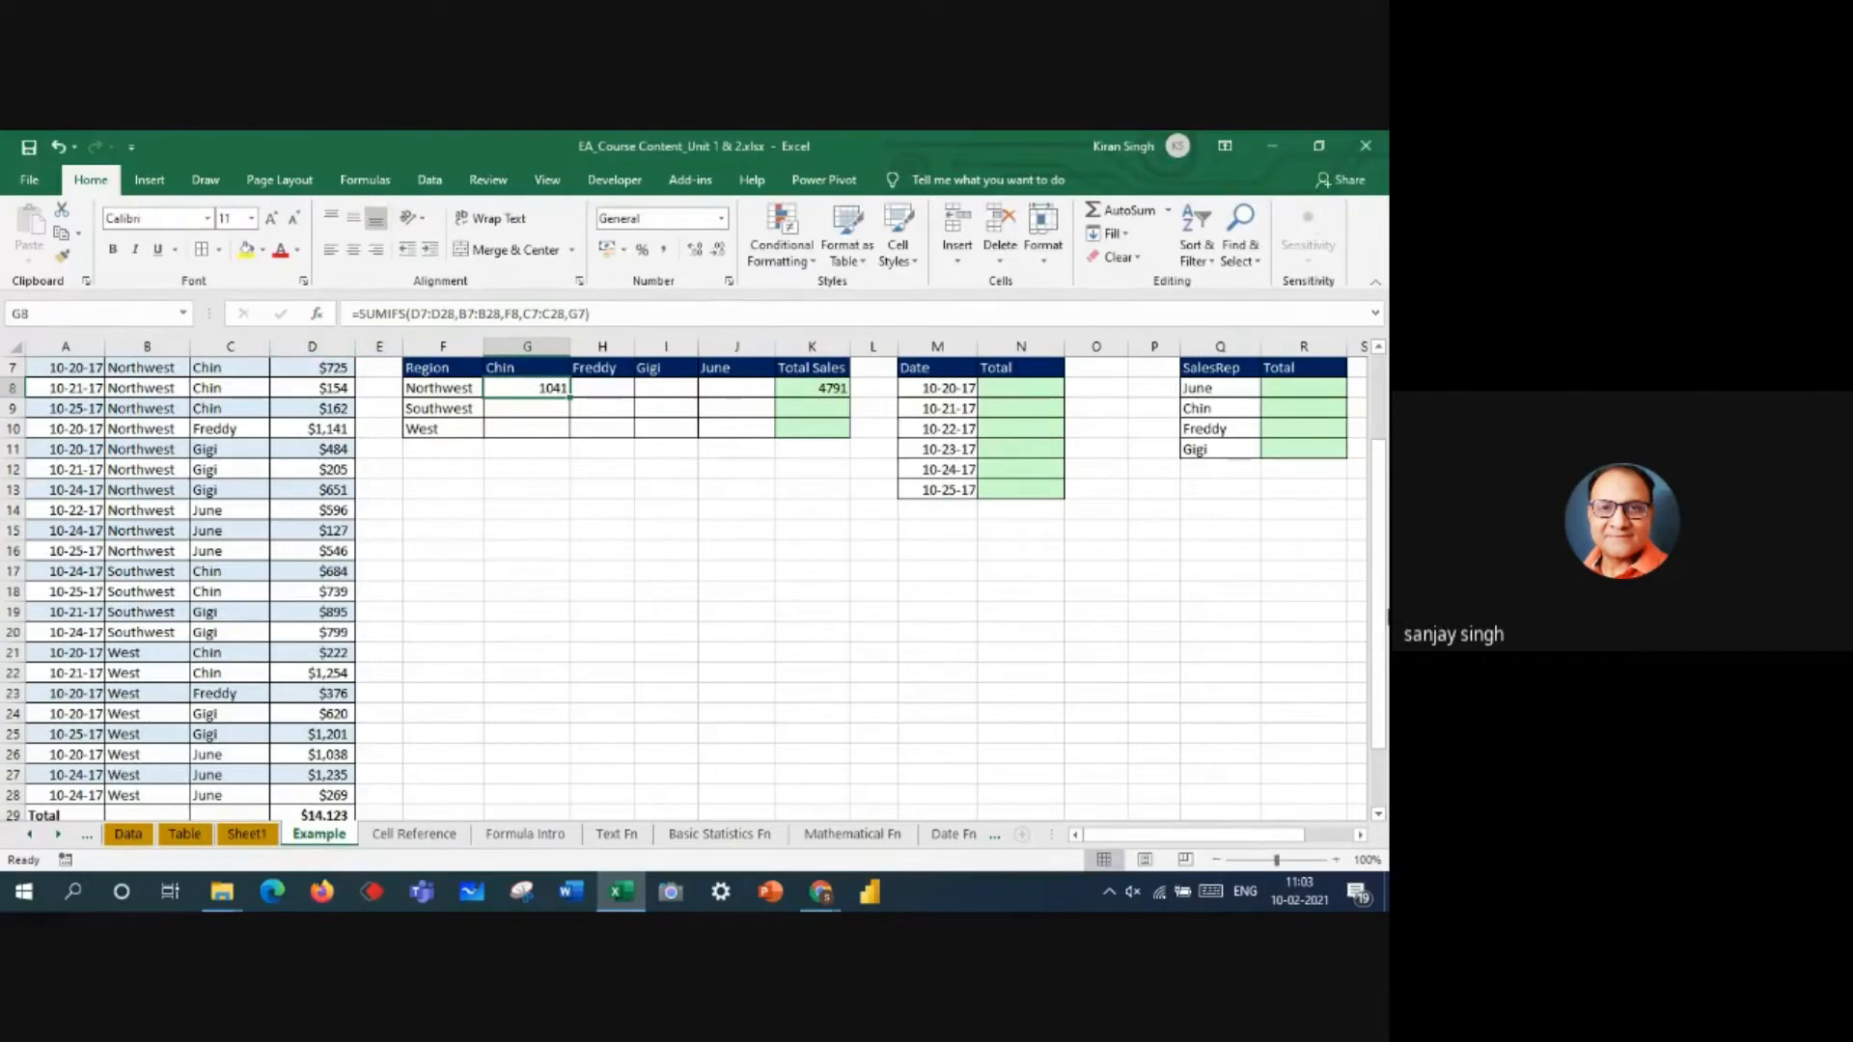
scroll(1378, 630, "up", 2)
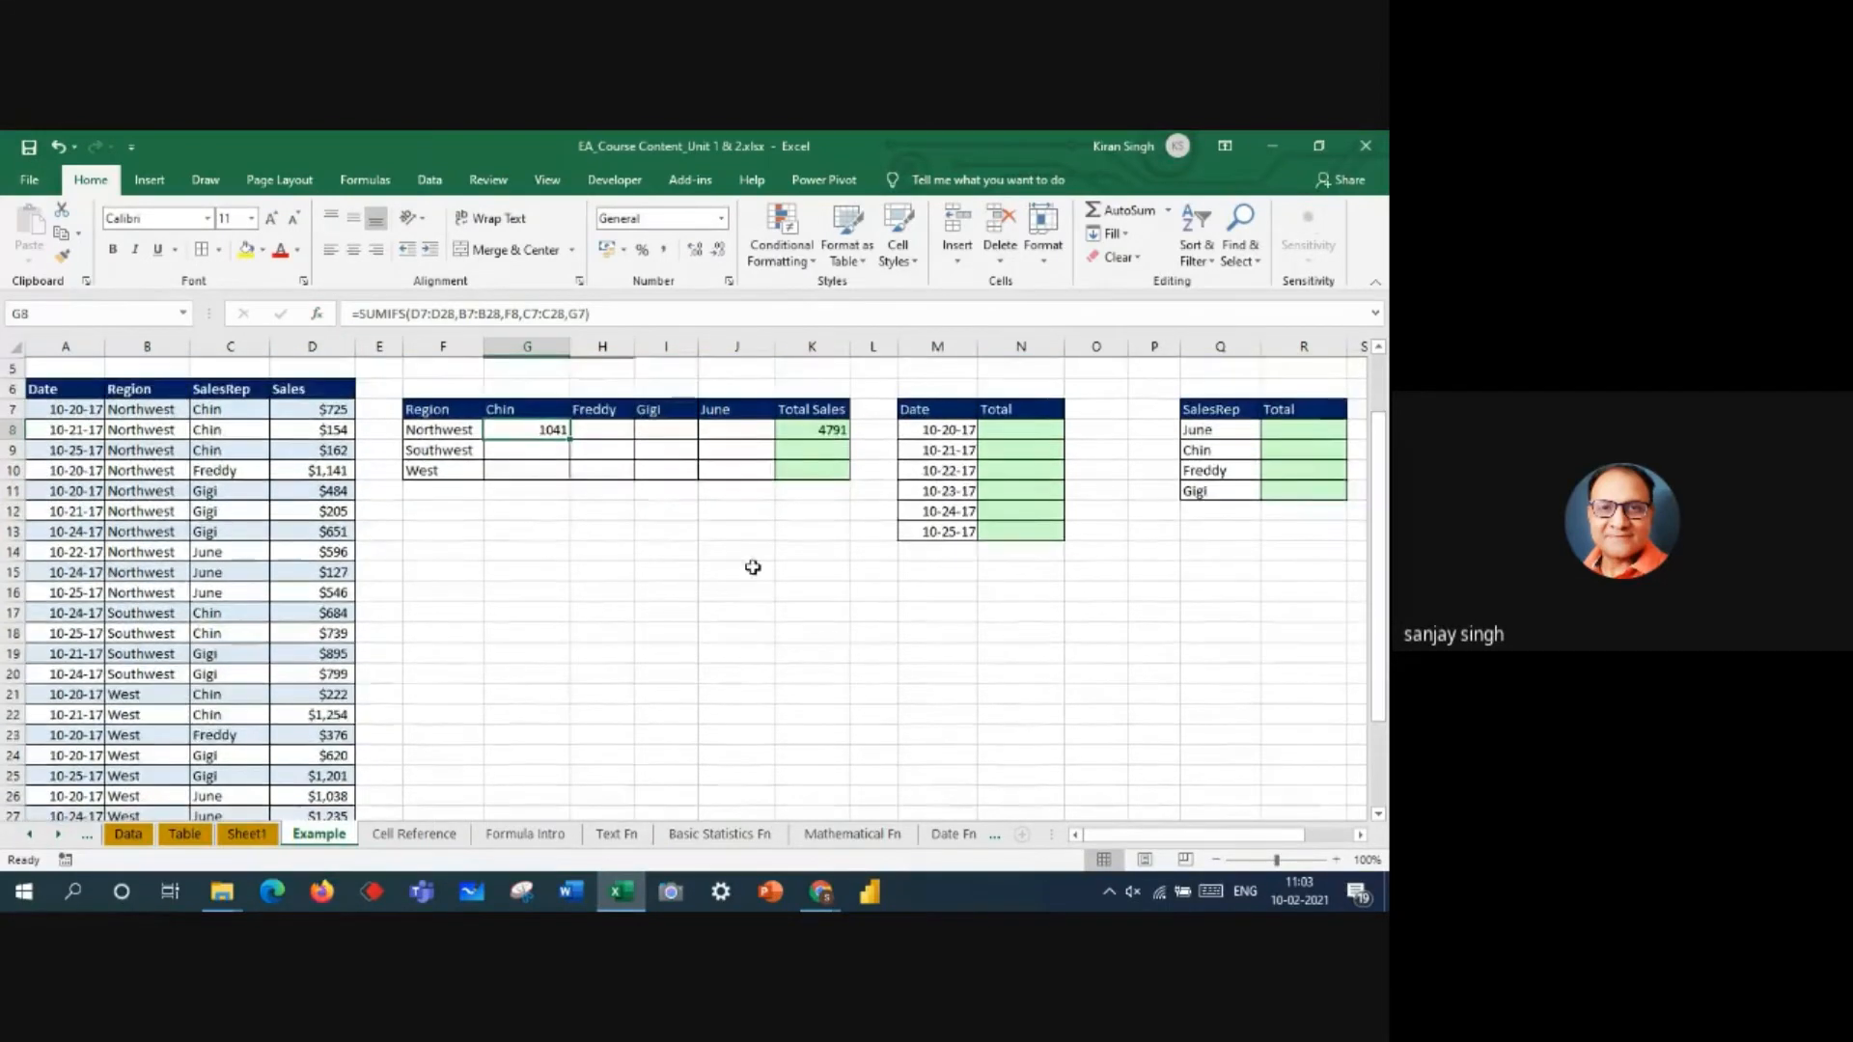
scroll(1332, 675, "up", 2)
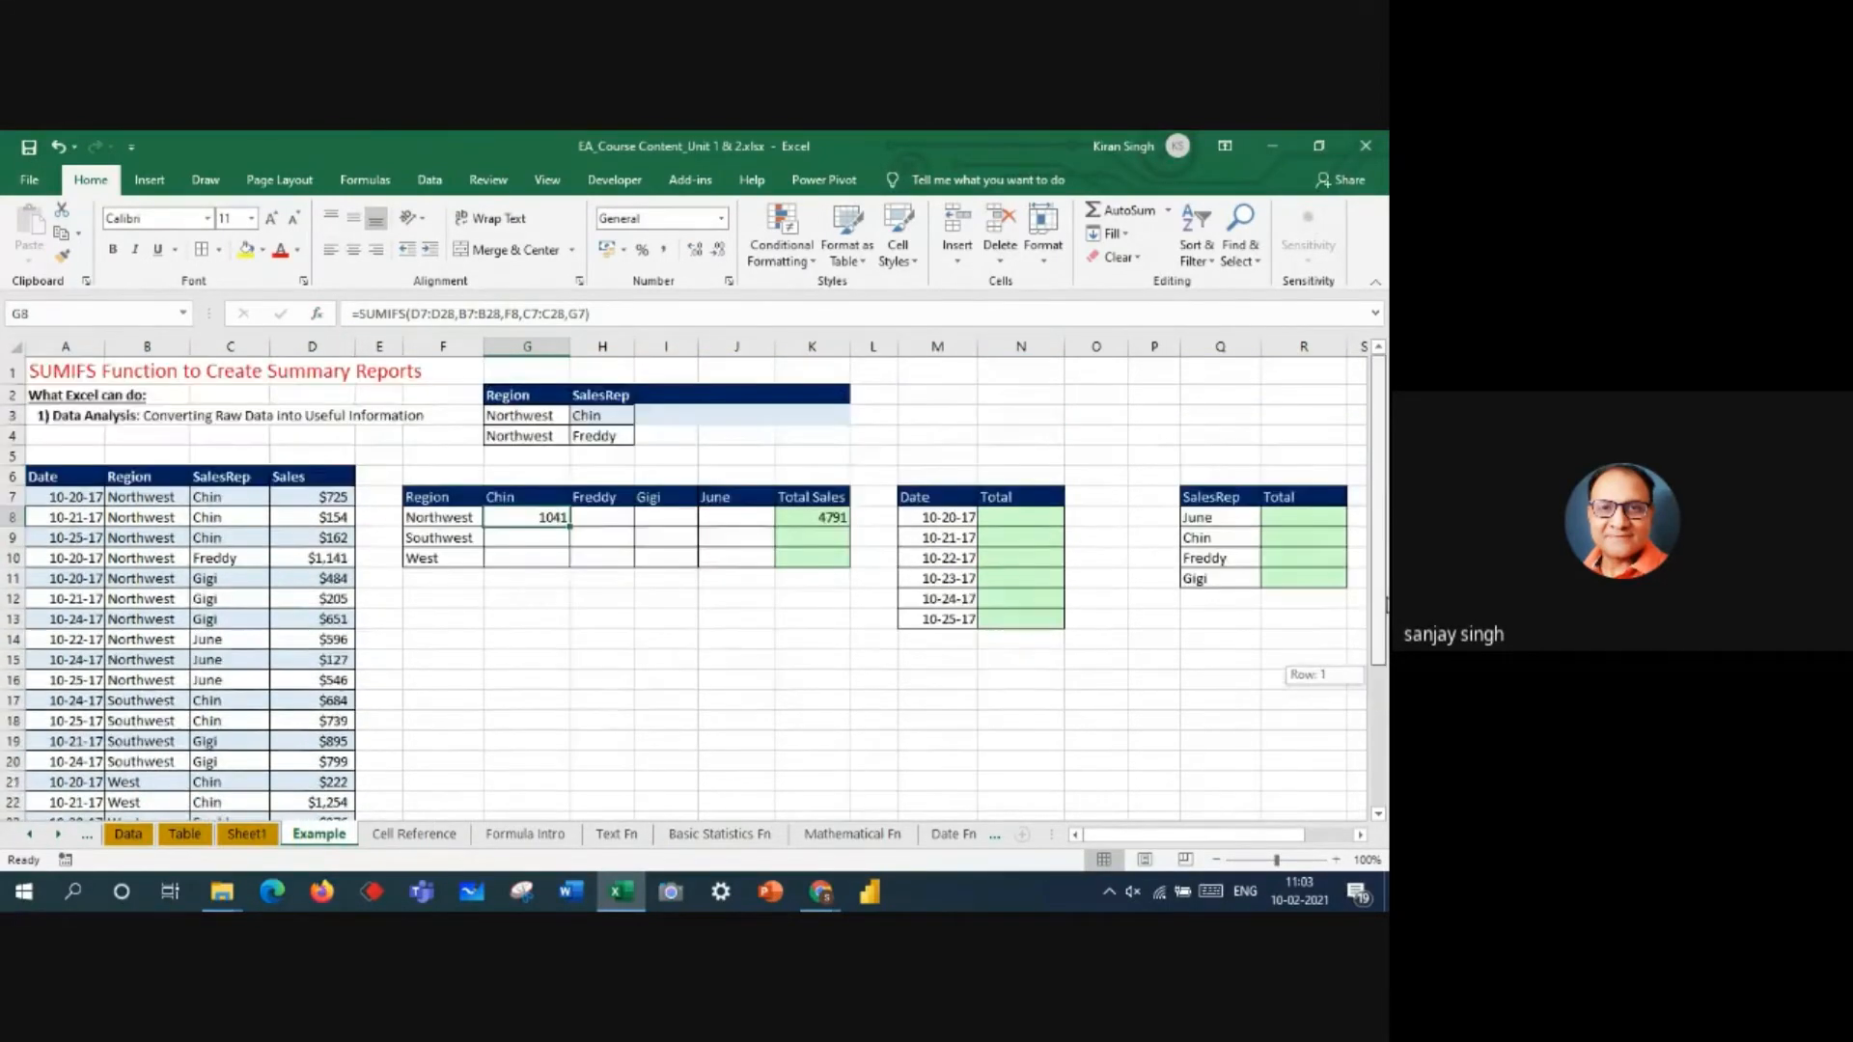
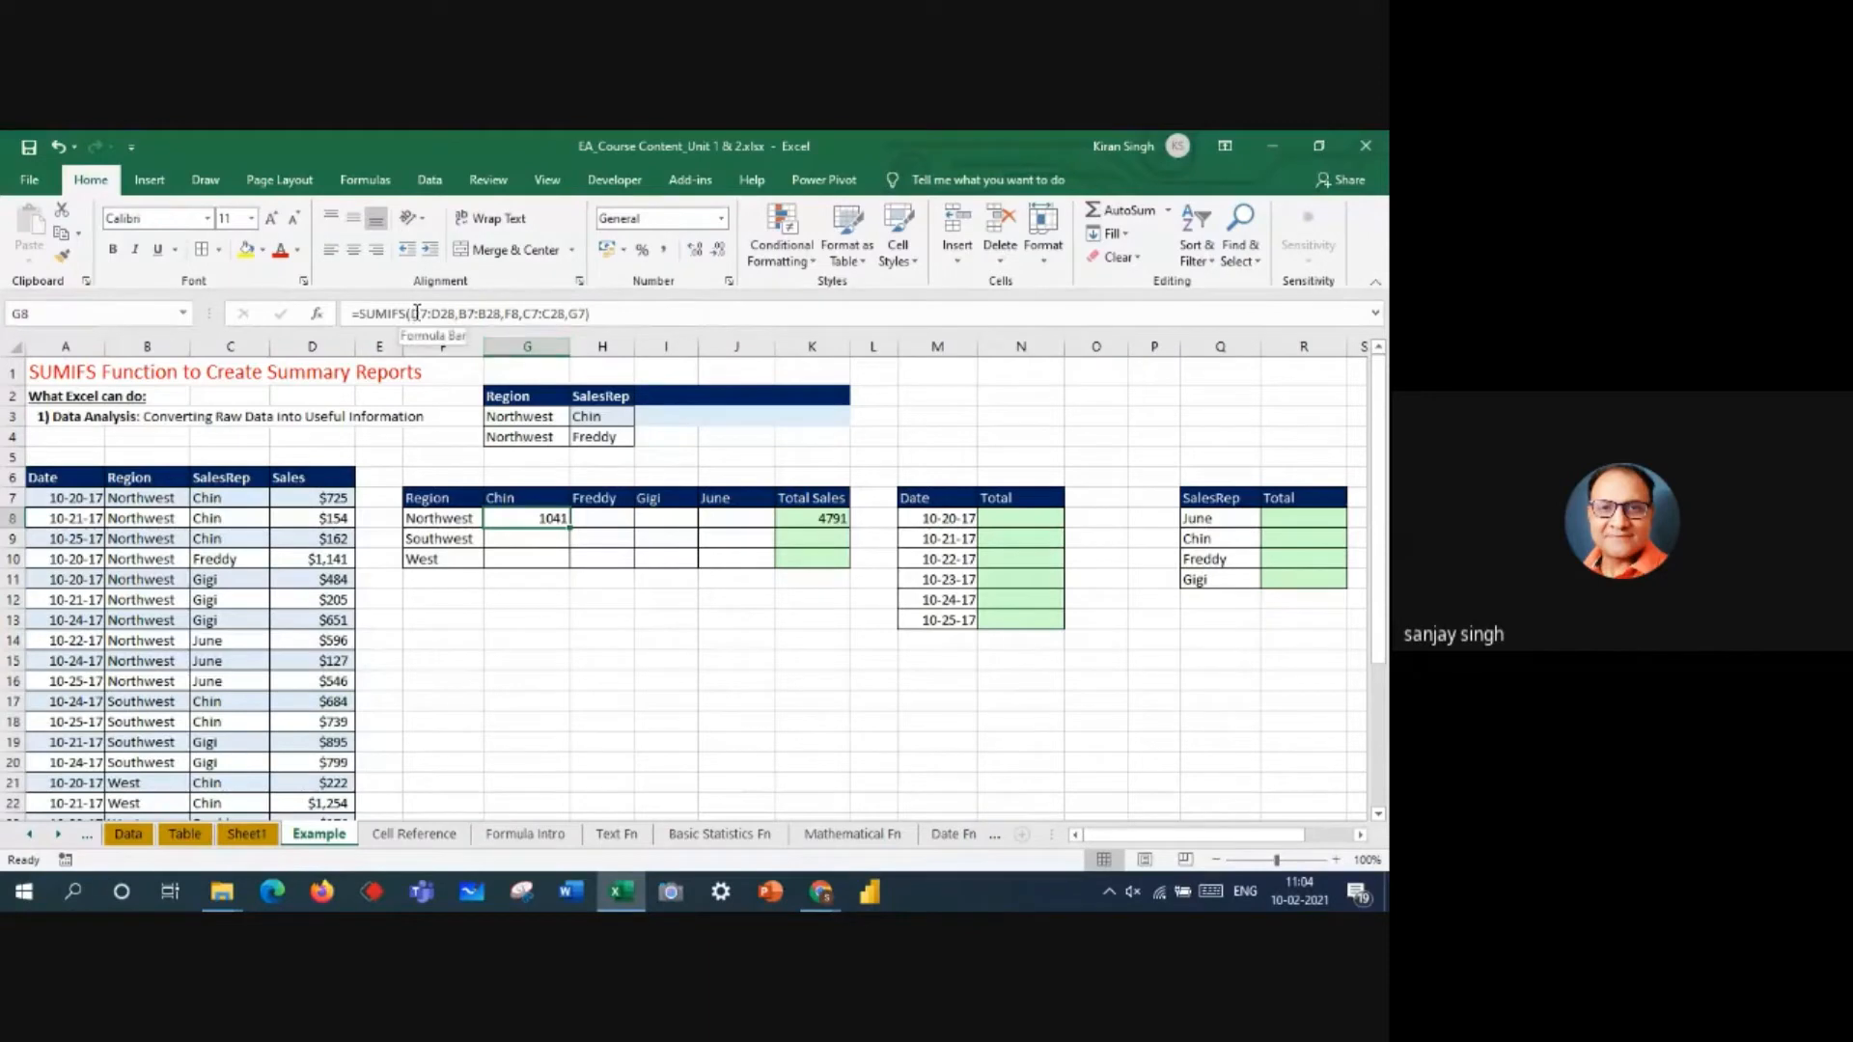
- Make the sum range D7:D28 and the first criteria range B7:B28 absolute in the G8 formula
left_click_drag(413, 313, 442, 313)
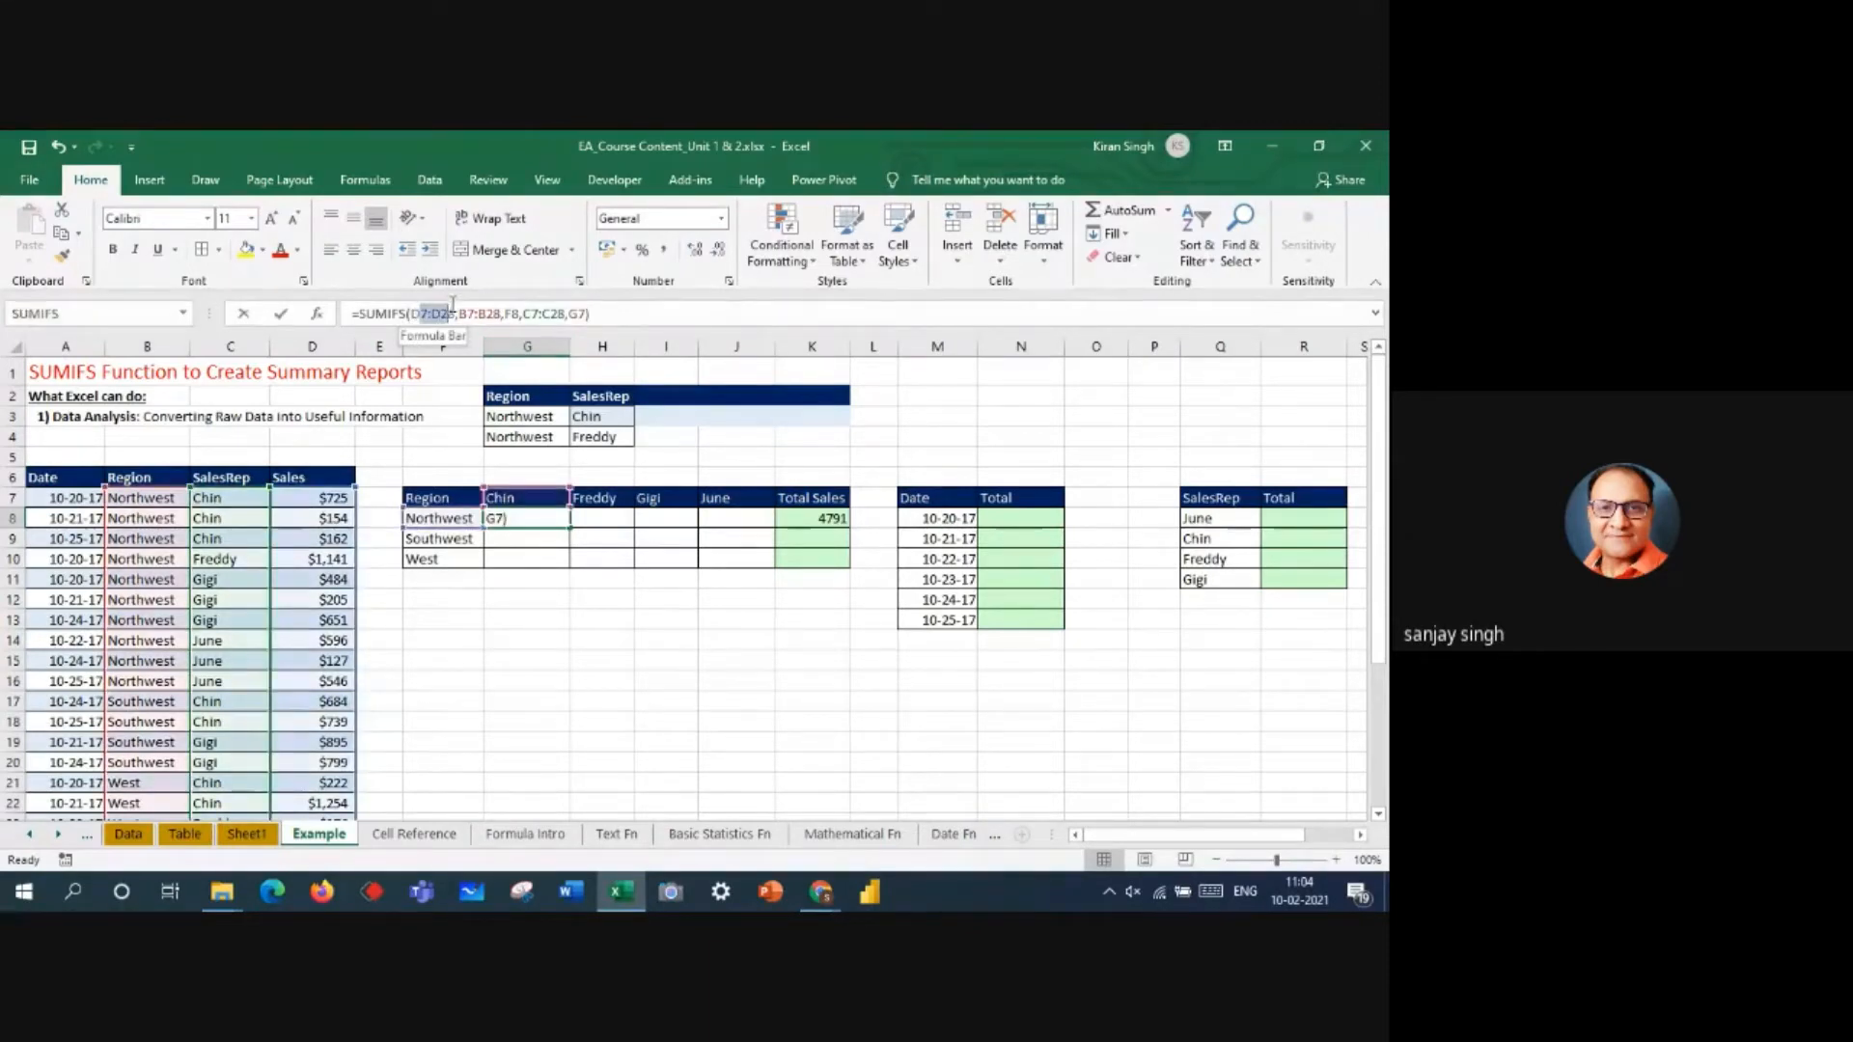
key("F4")
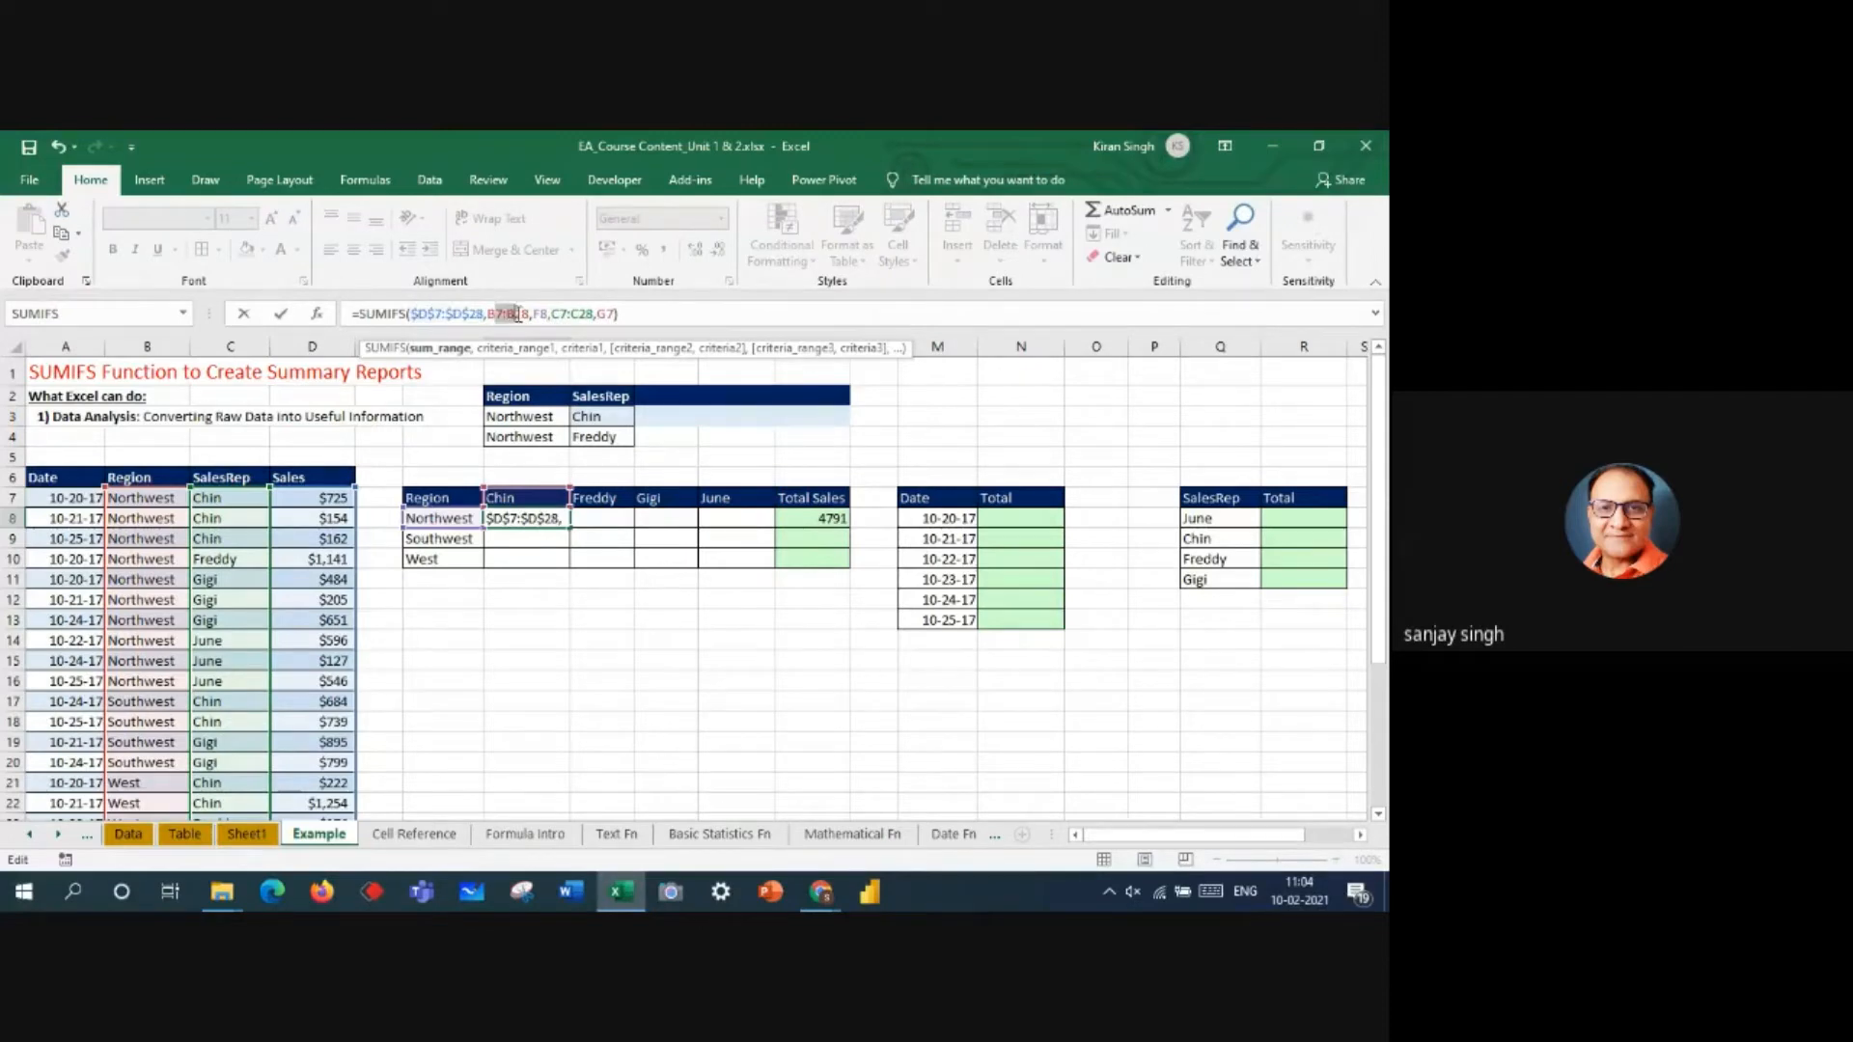
left_click_drag(518, 315, 530, 315)
key("F4")
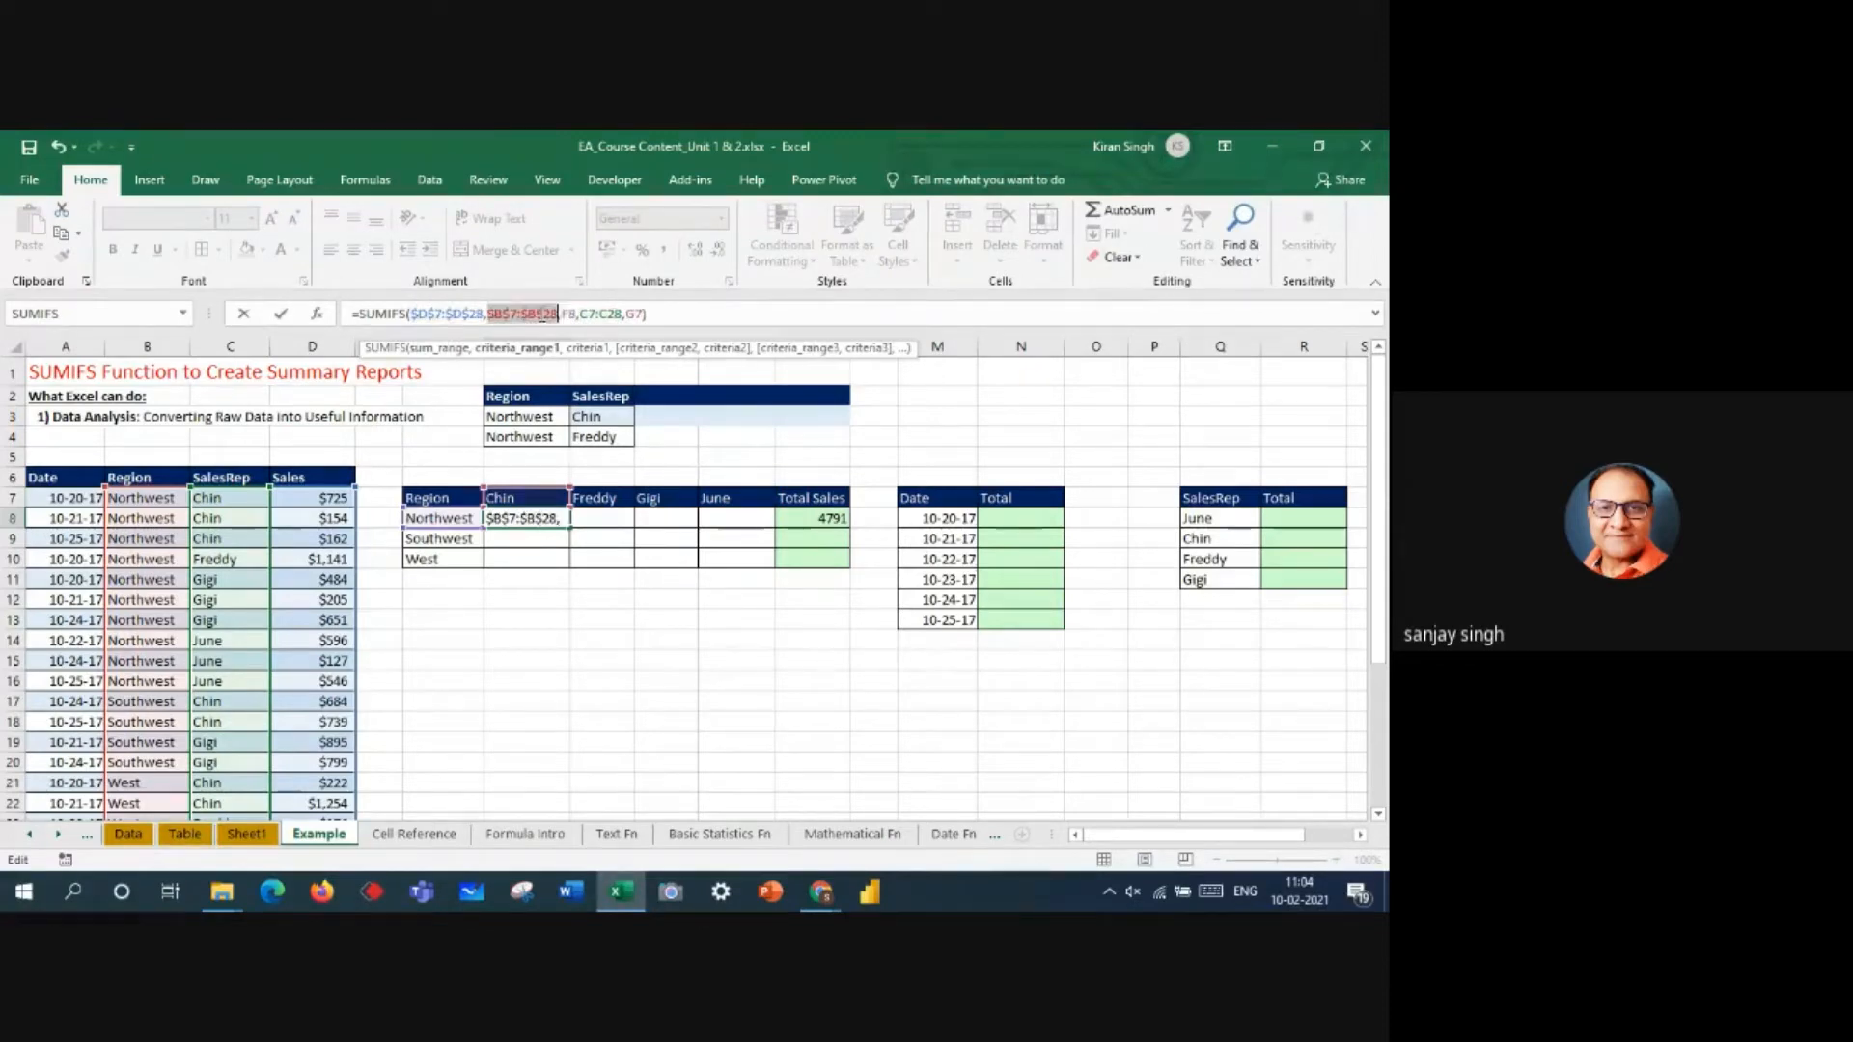
- Make the C7:C28 criteria range and the F8 criterion absolute references in G8's SUMIFS formula
double_click(591, 313)
left_click_drag(614, 311, 622, 313)
key("F4")
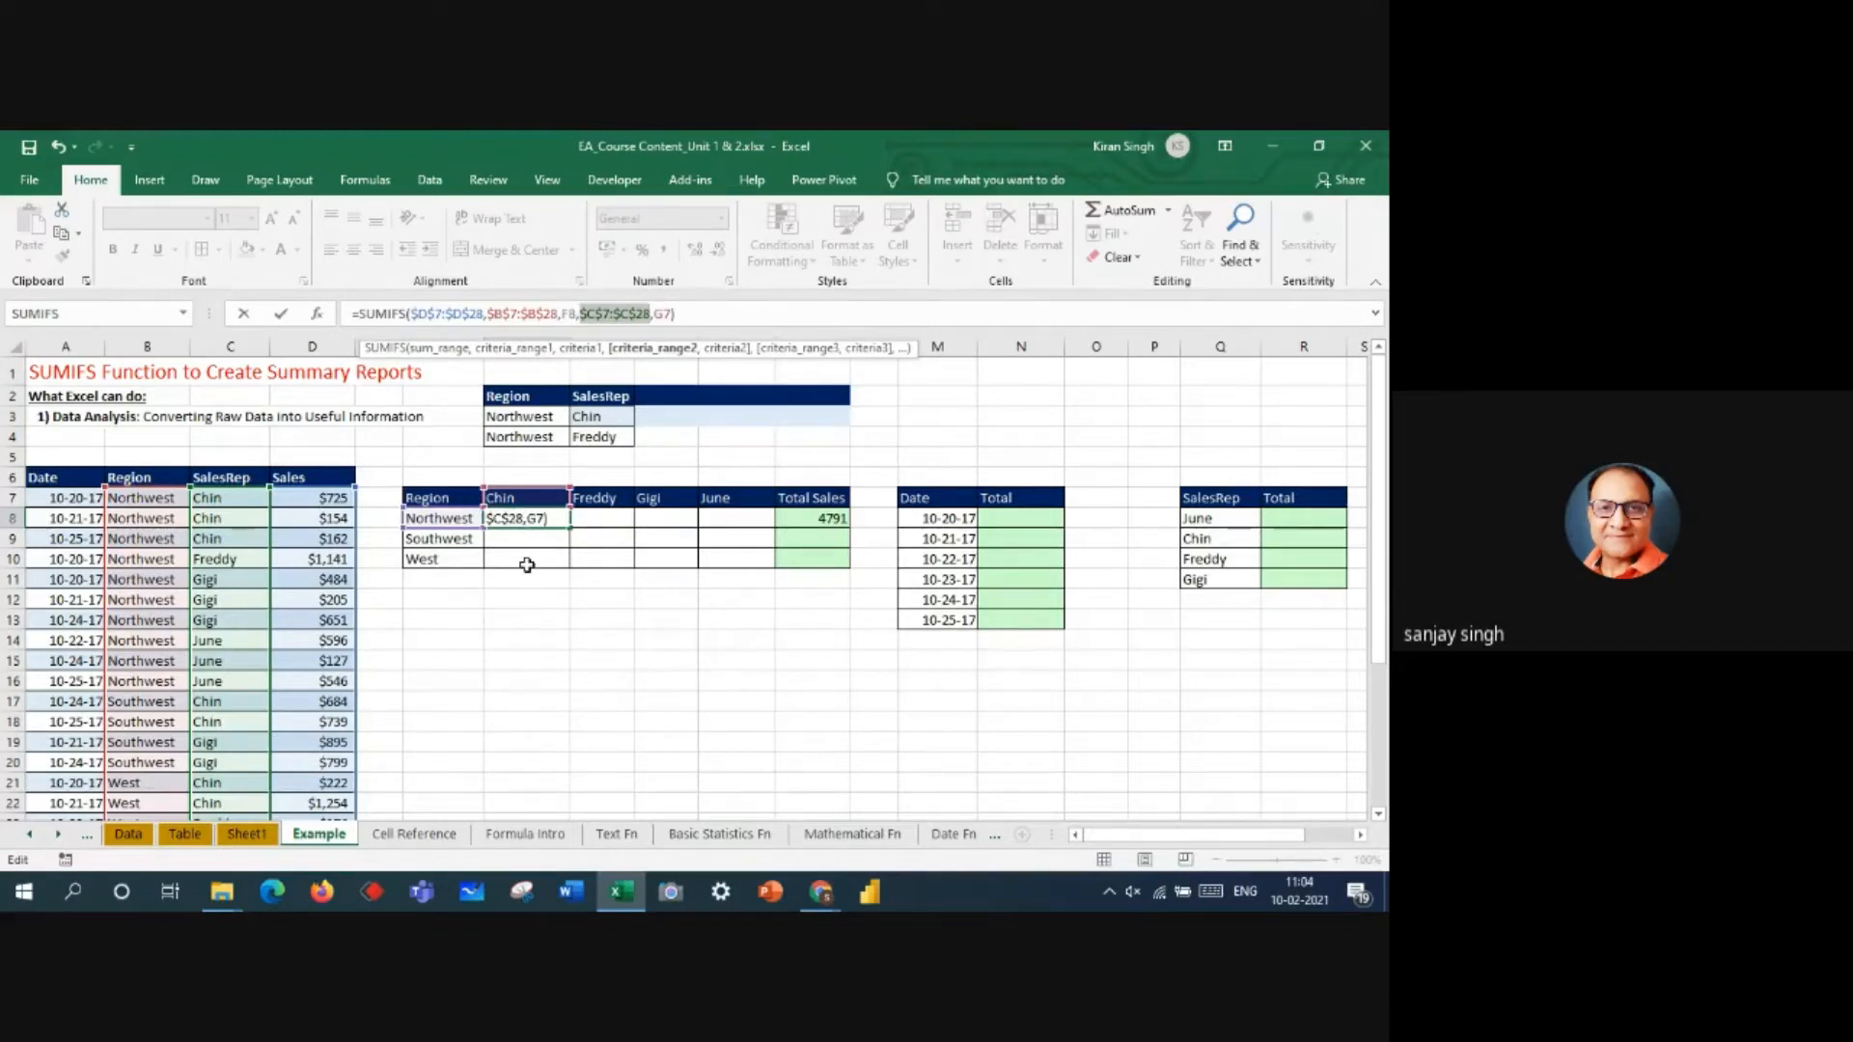
left_click(570, 312)
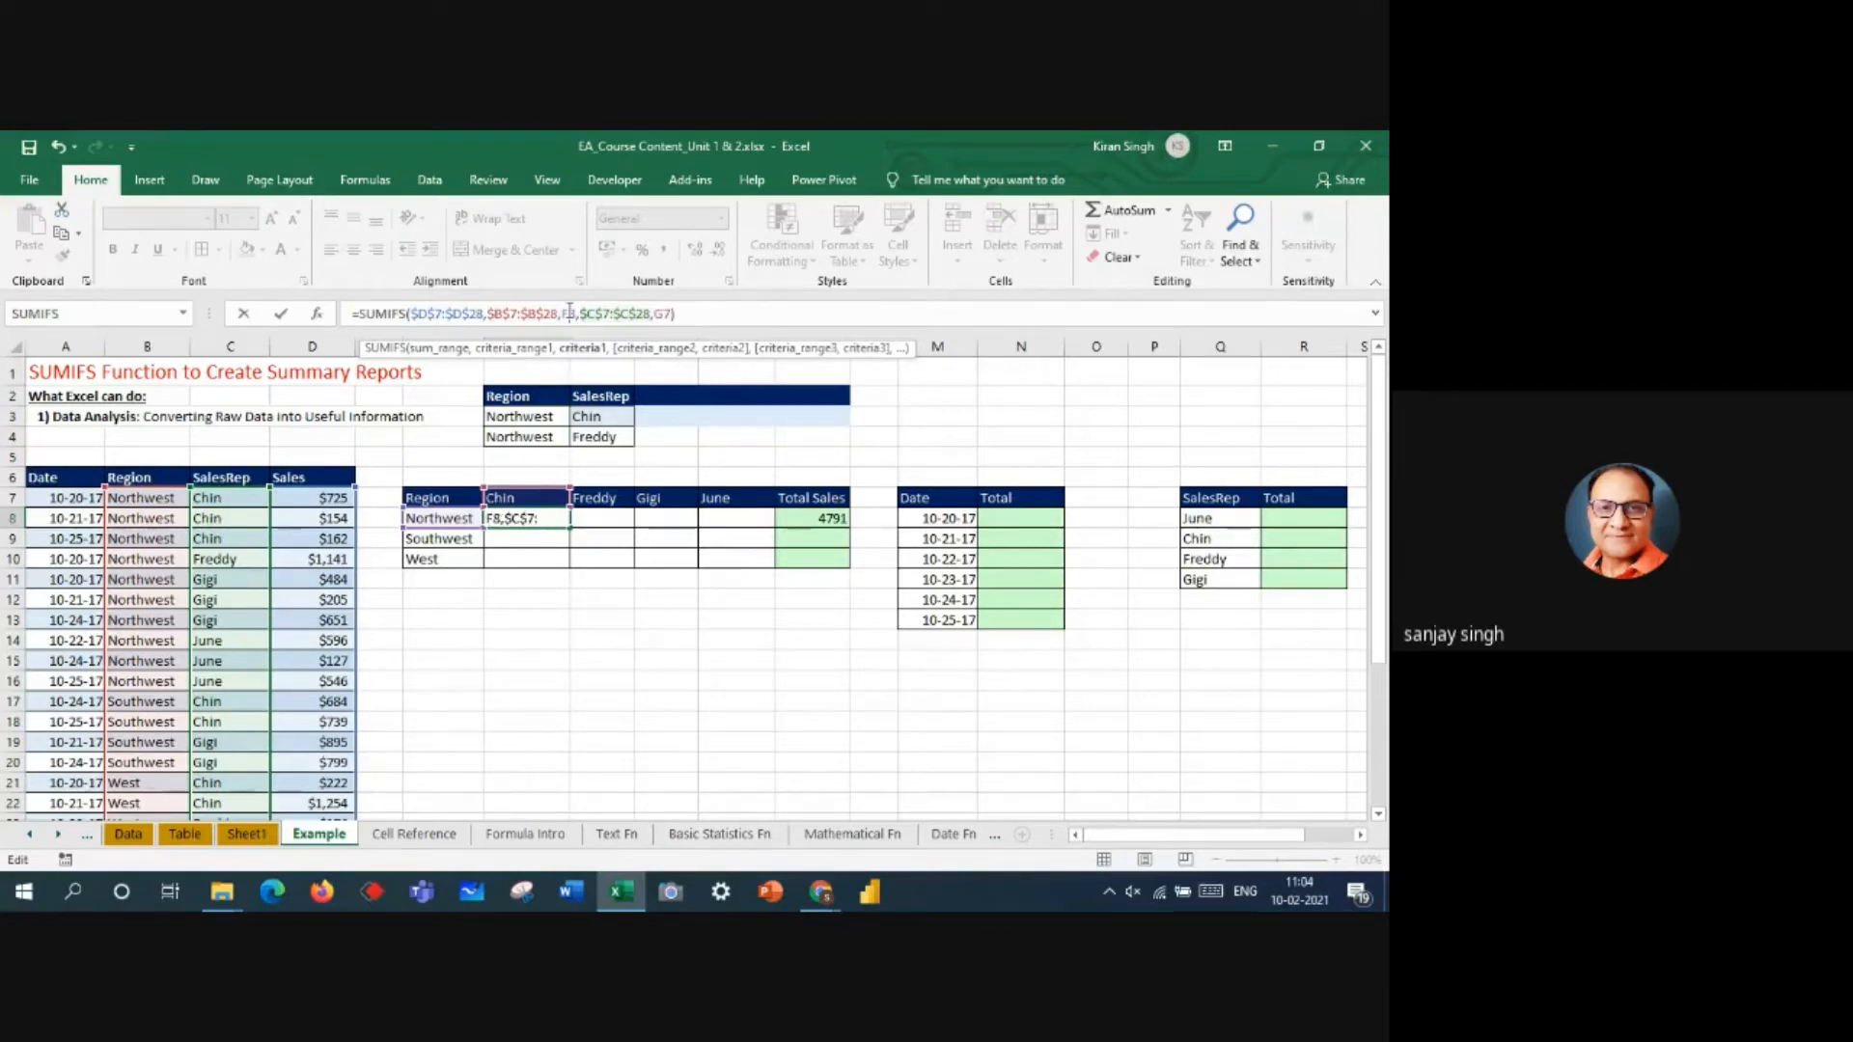
key("F4")
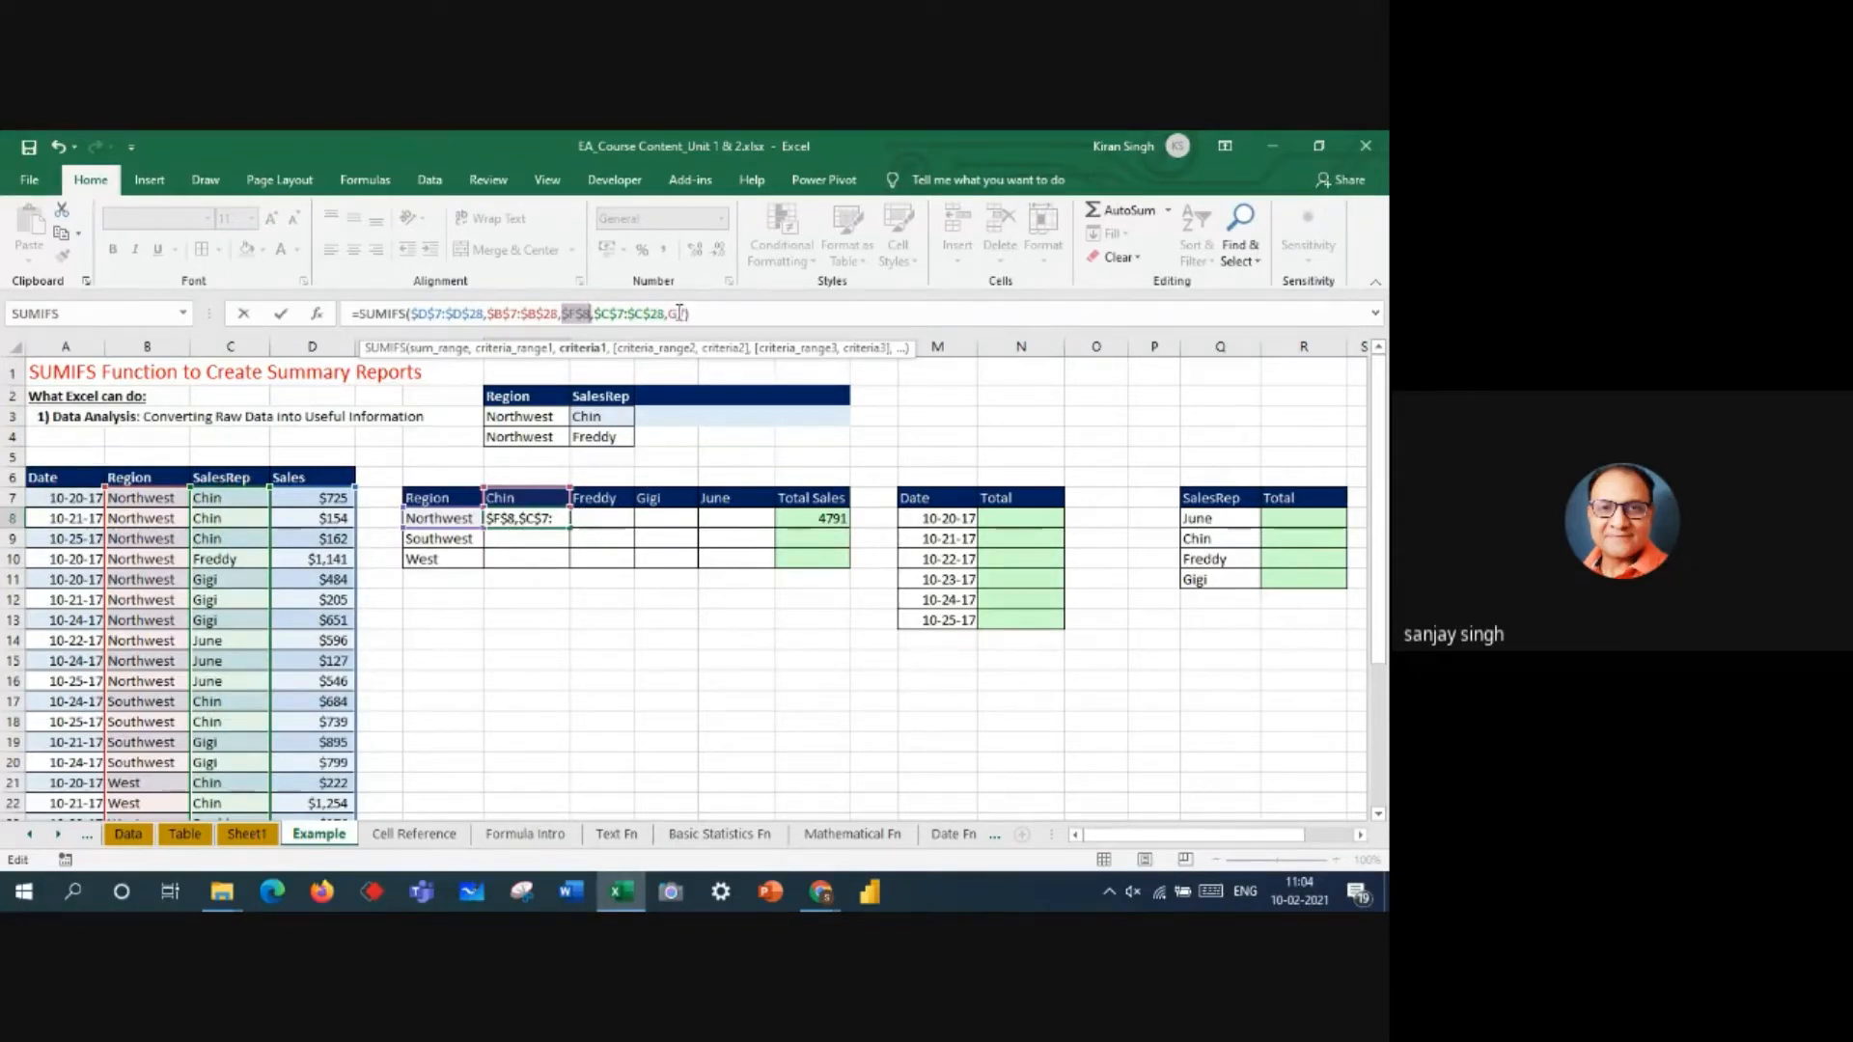
key("Return")
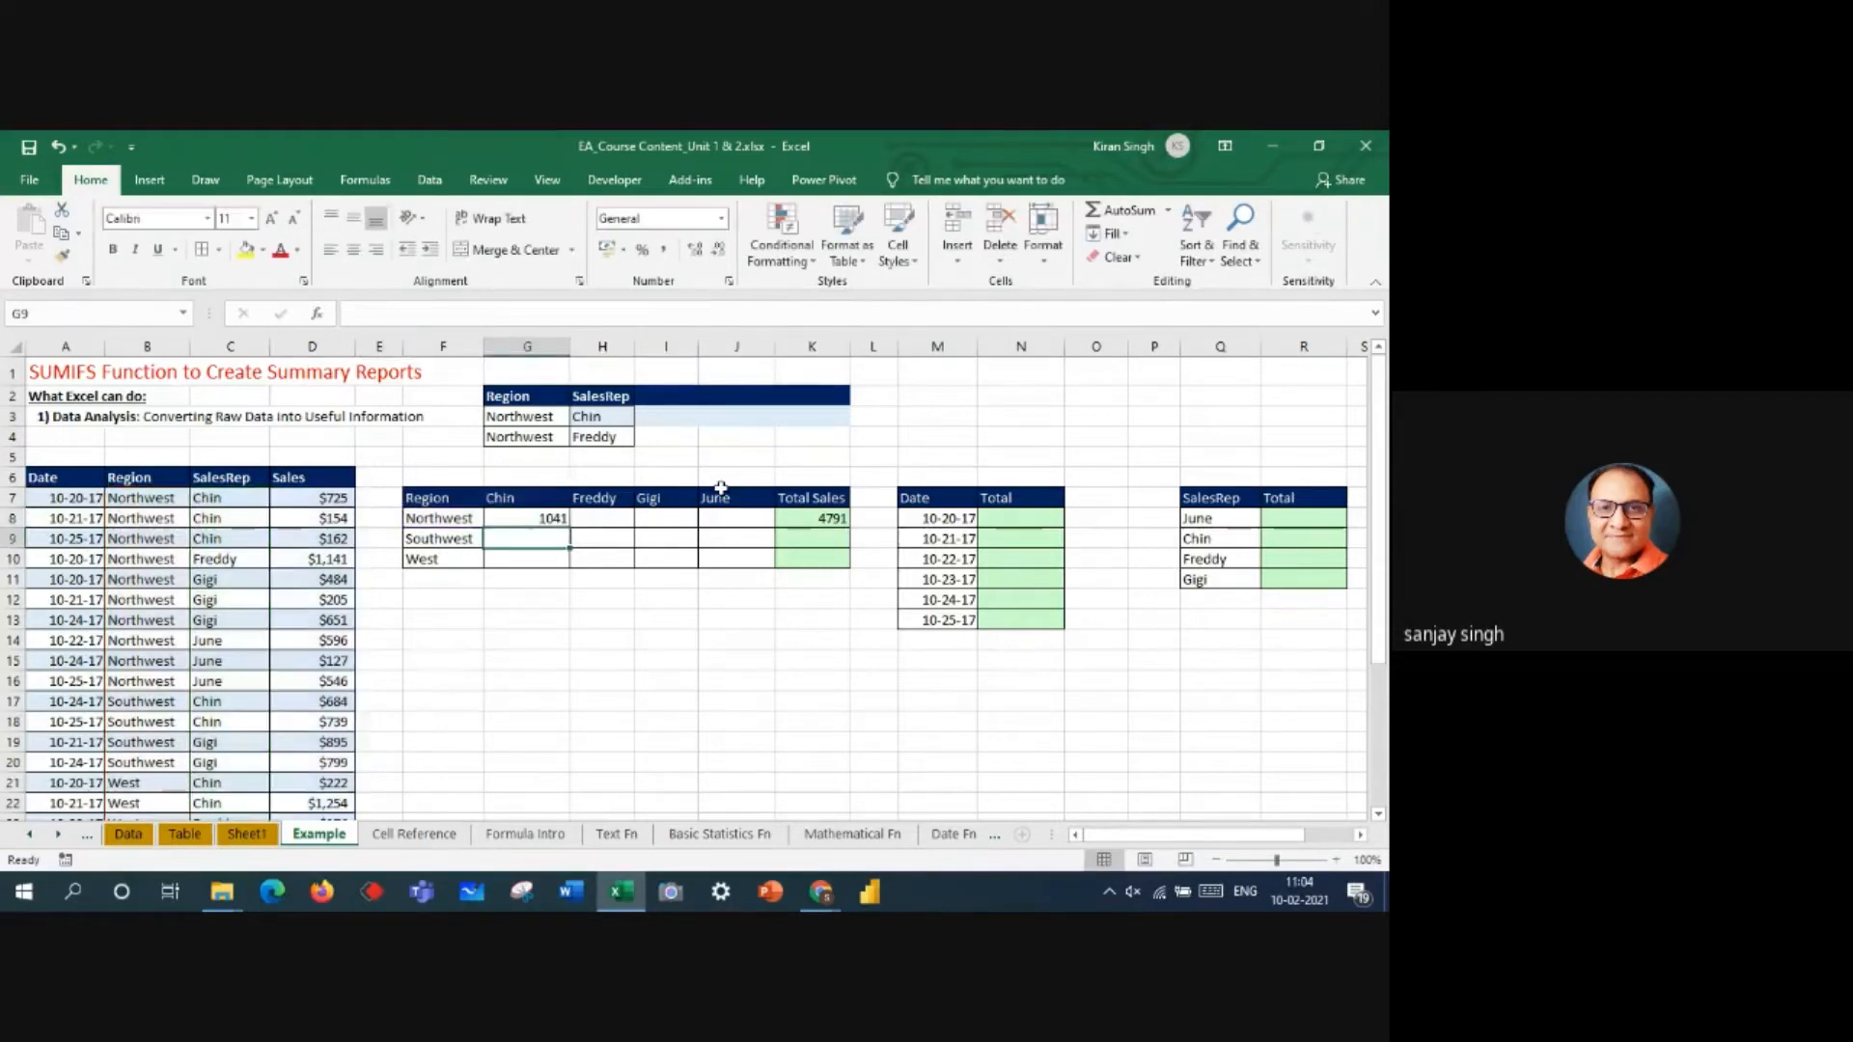
- Fill the SUMIFS formula from G8 across the Northwest row to J8
left_click(536, 519)
left_click_drag(571, 528, 760, 529)
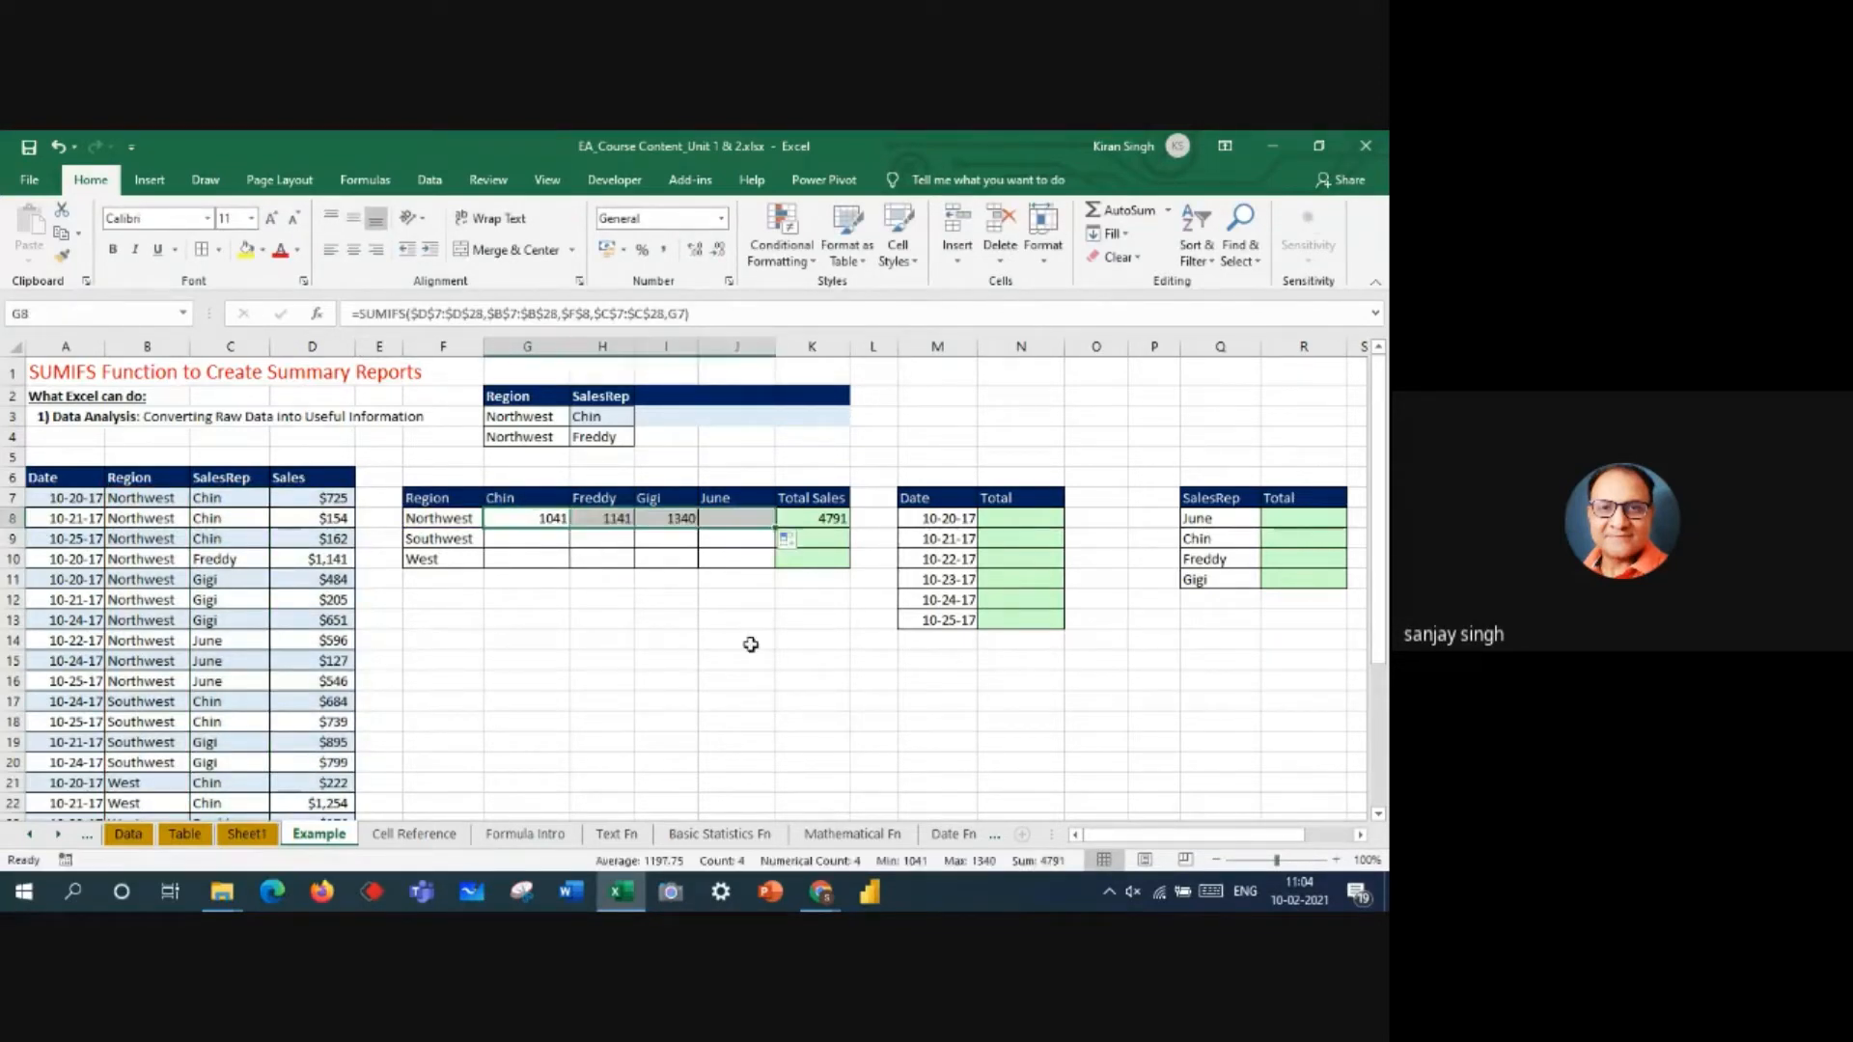
left_click(690, 602)
left_click_drag(536, 521, 733, 524)
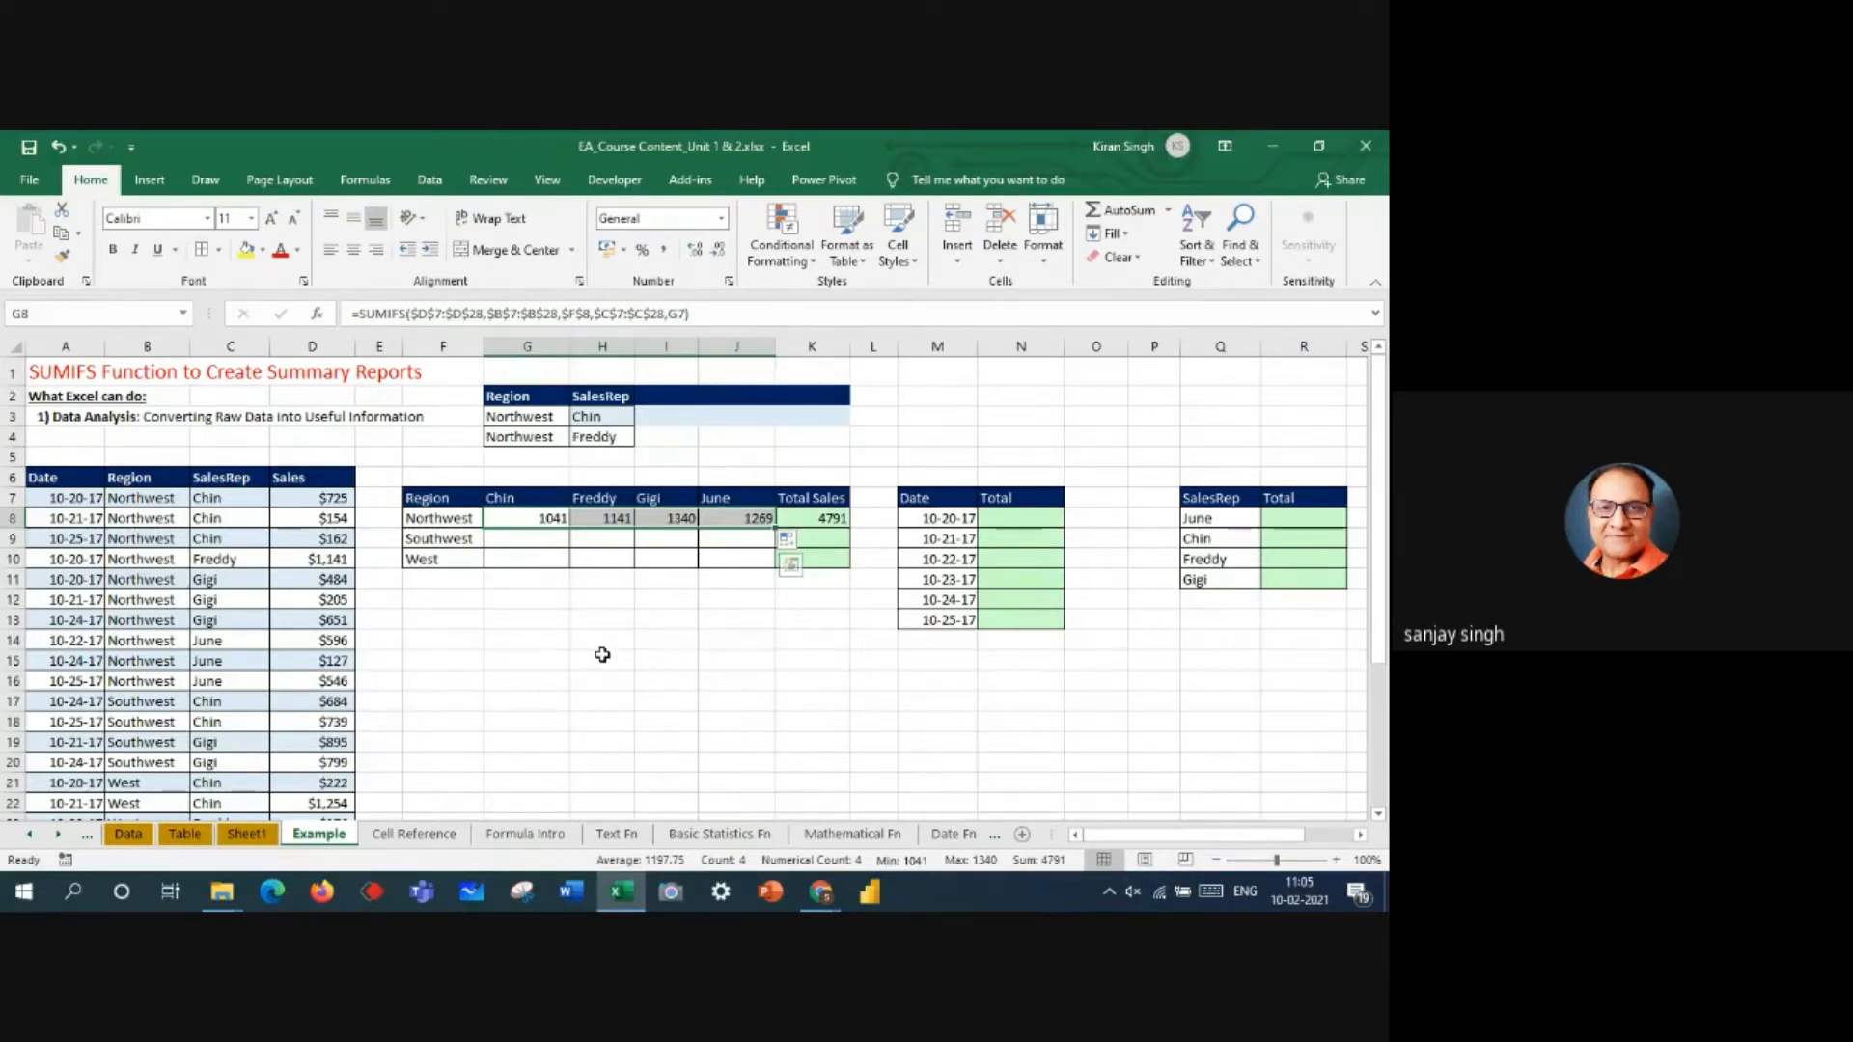
- Examine how the cell references in the Northwest row's SUMIFS formulas adjust across G8:J8, particularly in I8 and J8
left_click(553, 515)
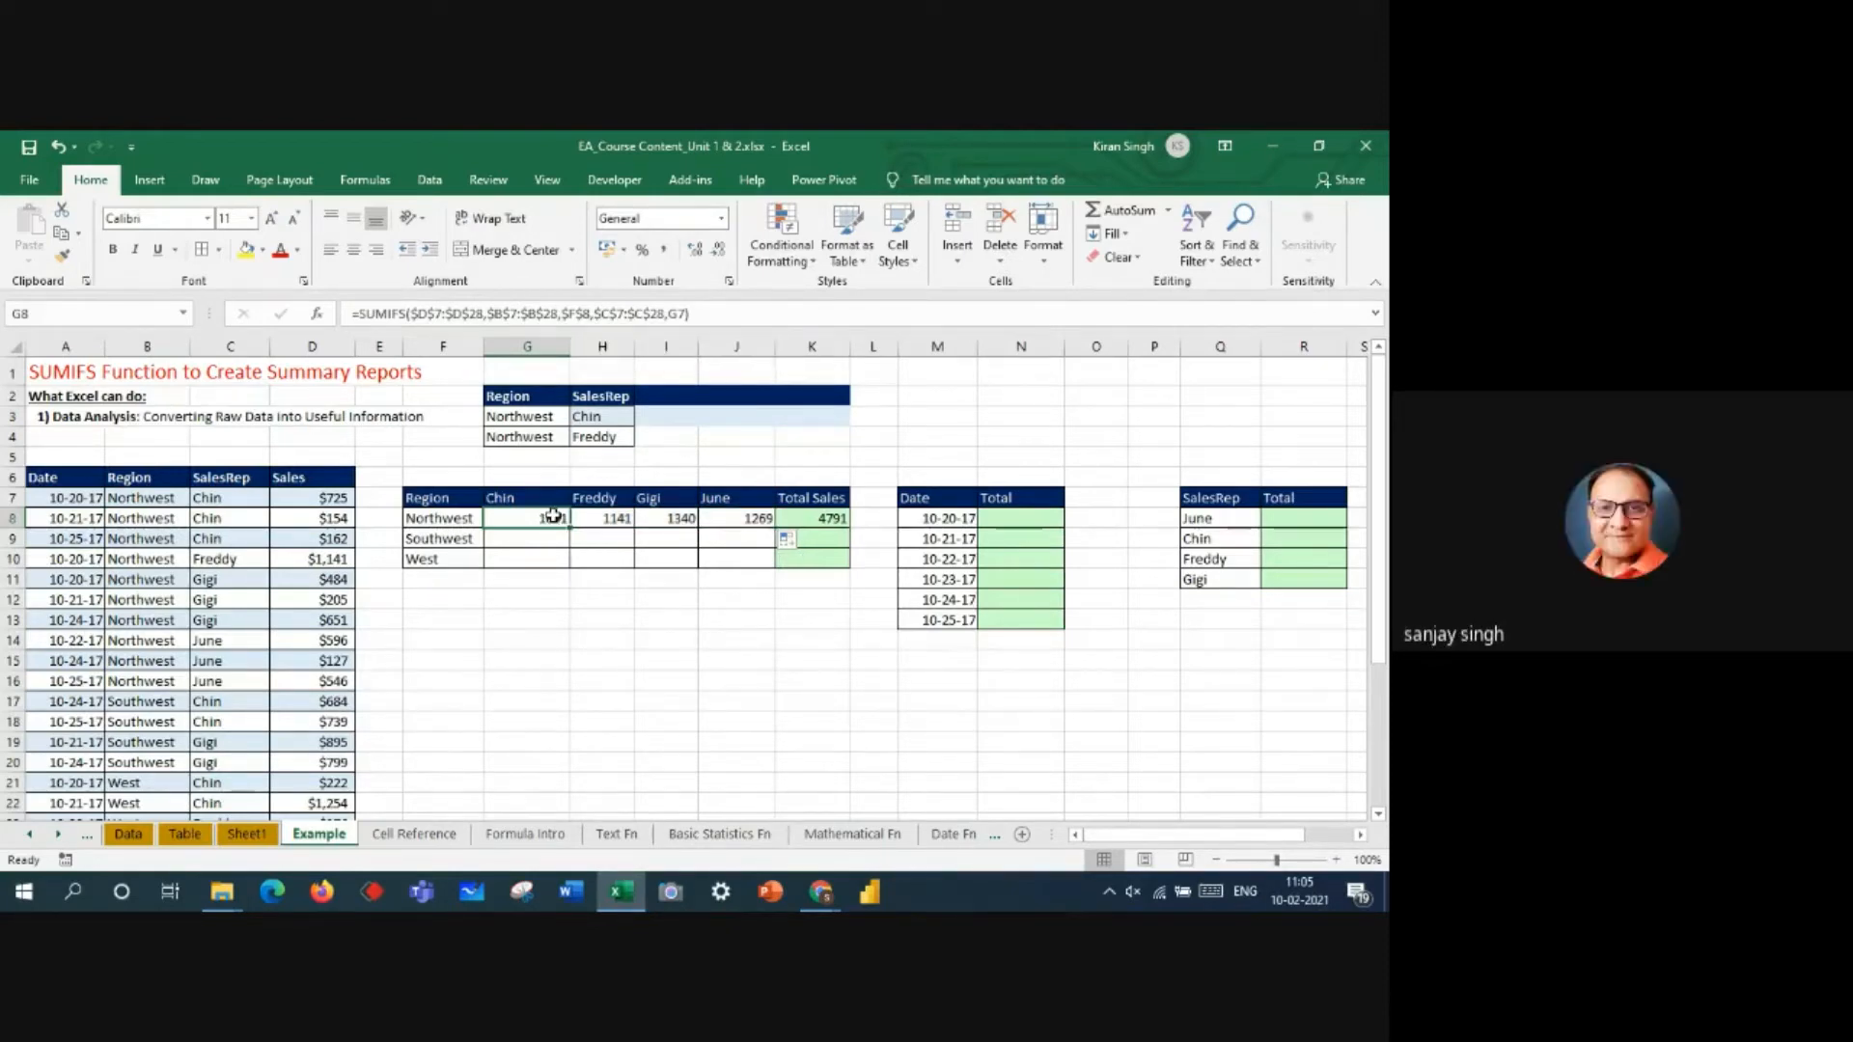
left_click_drag(553, 515, 724, 515)
left_click(724, 515)
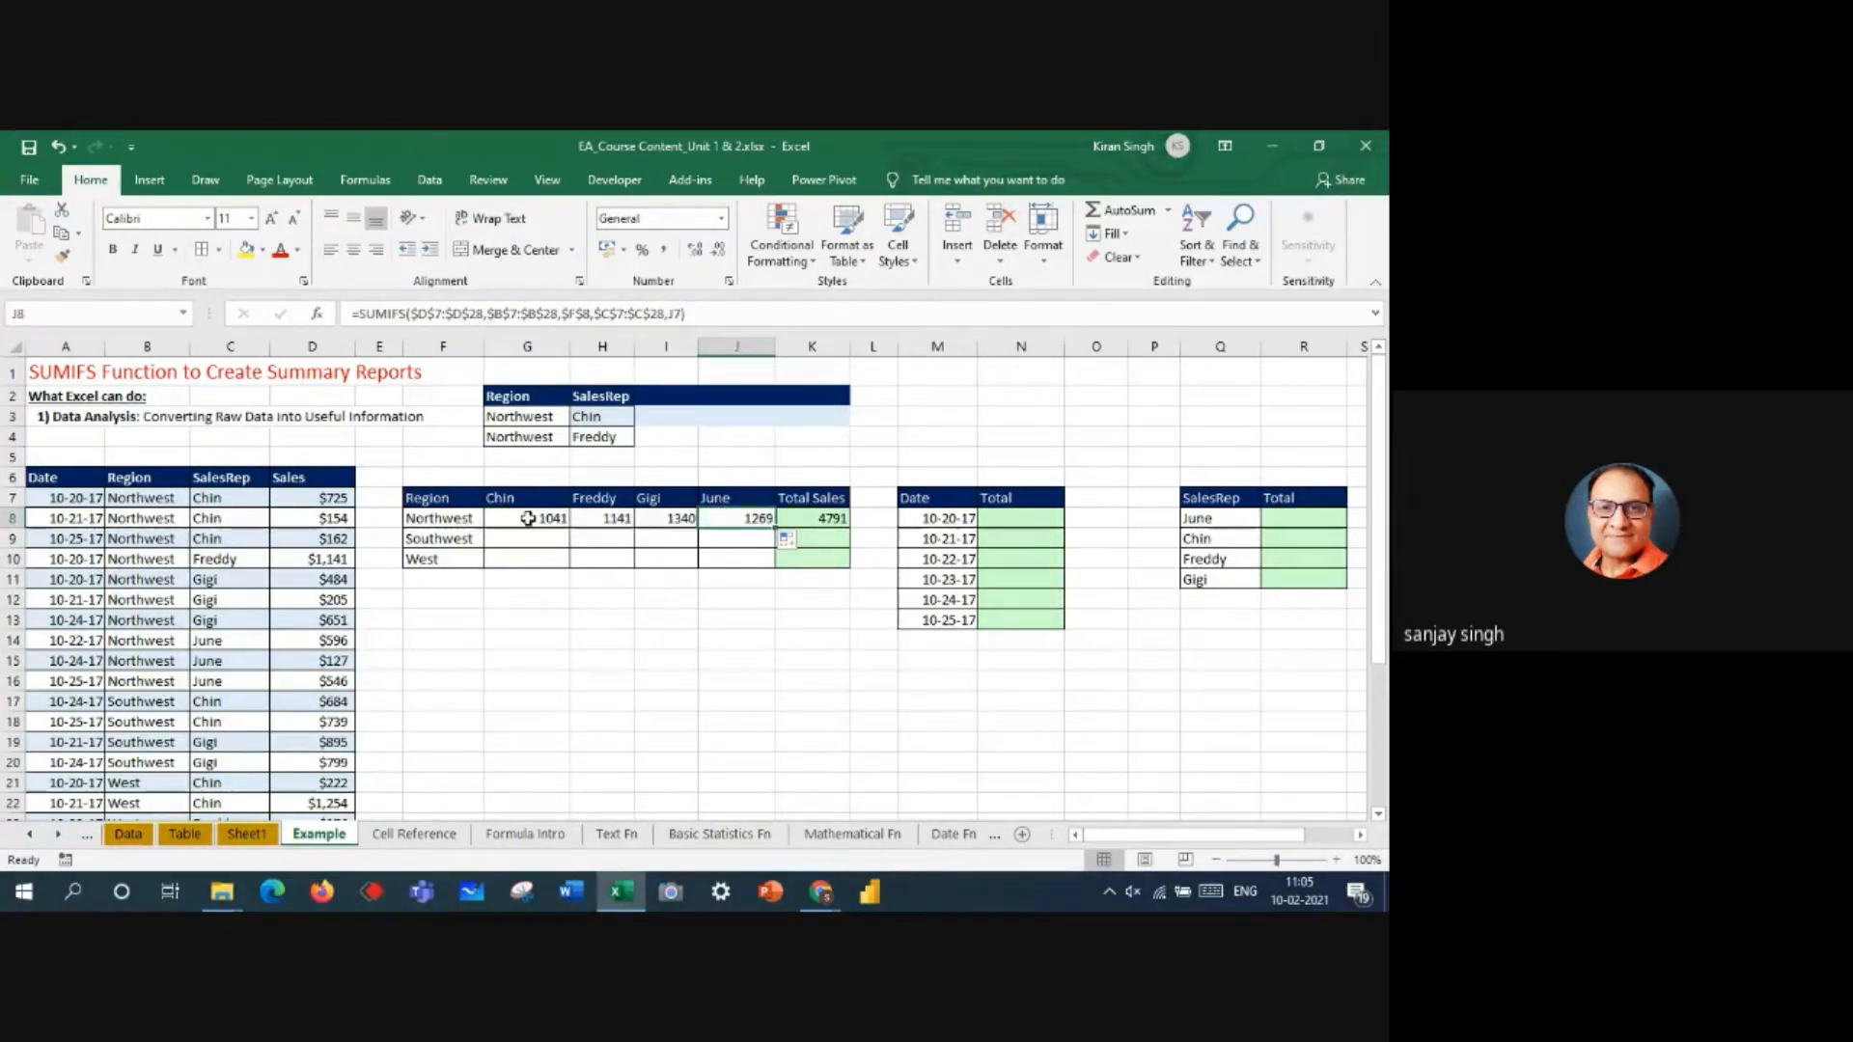
left_click(666, 660)
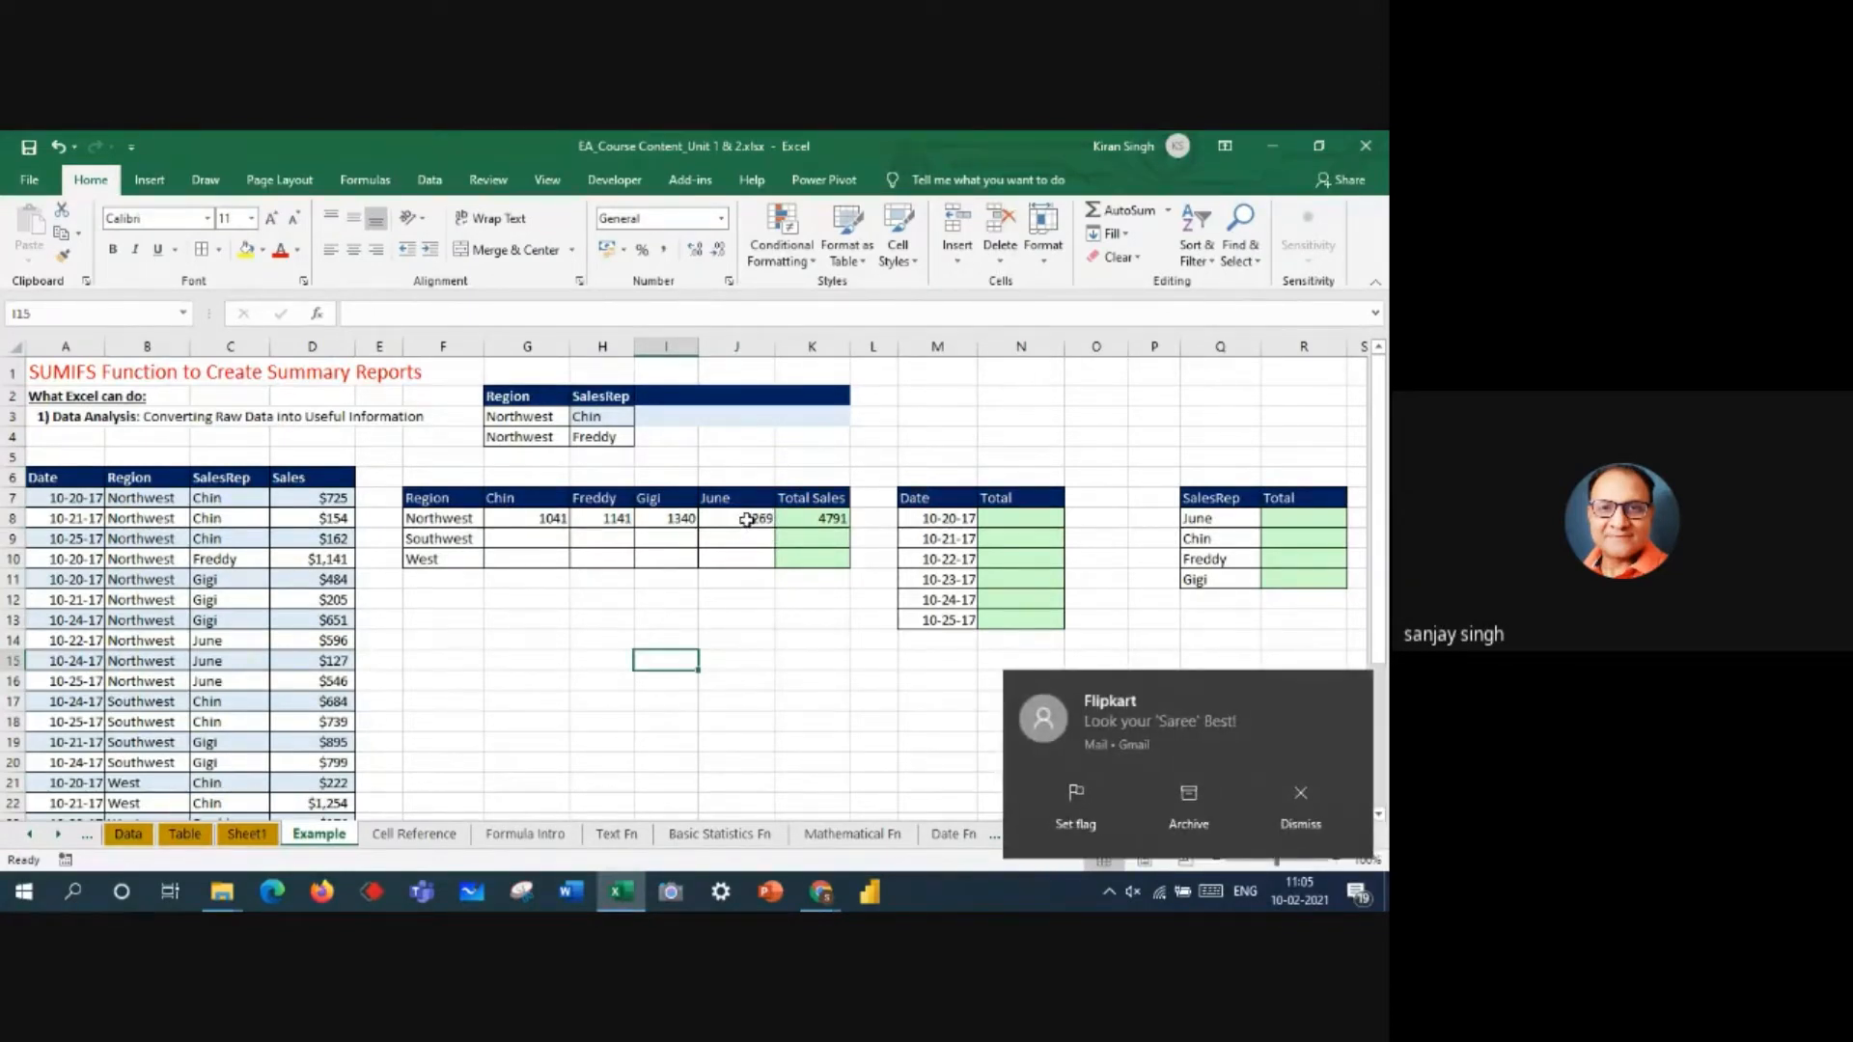
double_click(752, 517)
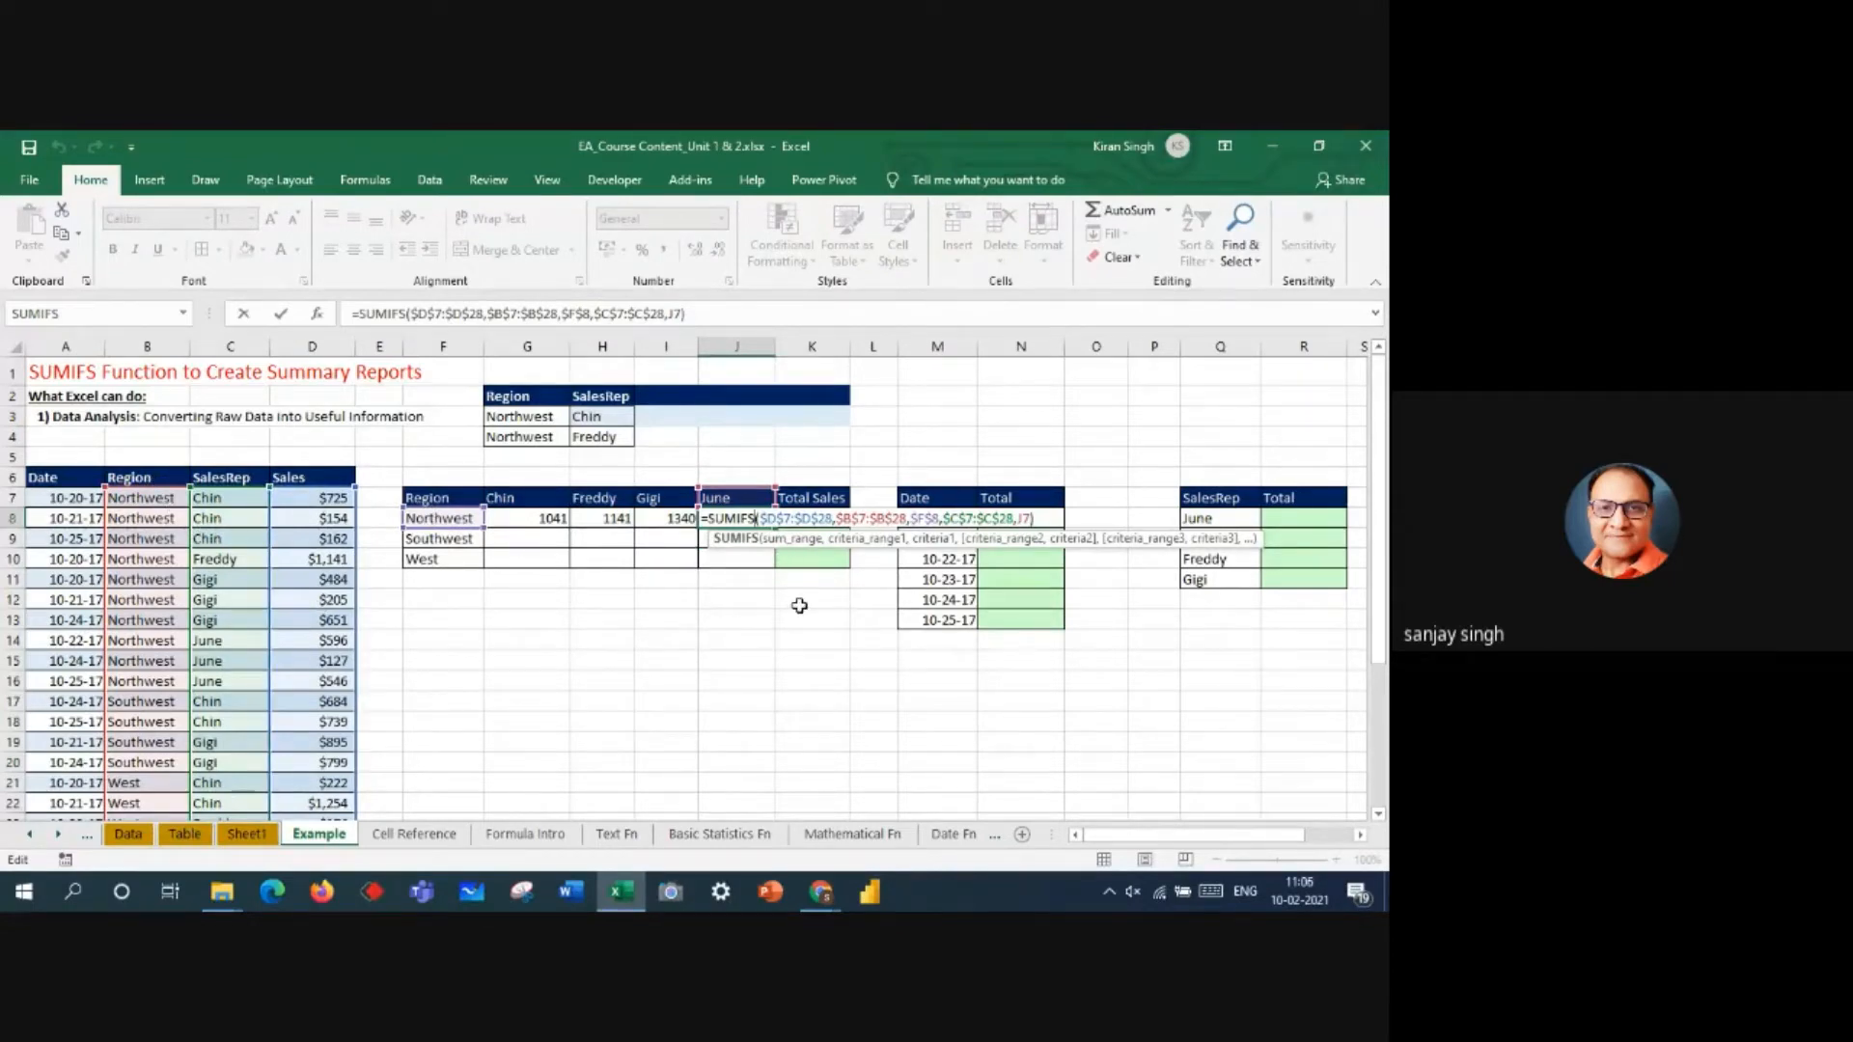
key("Return")
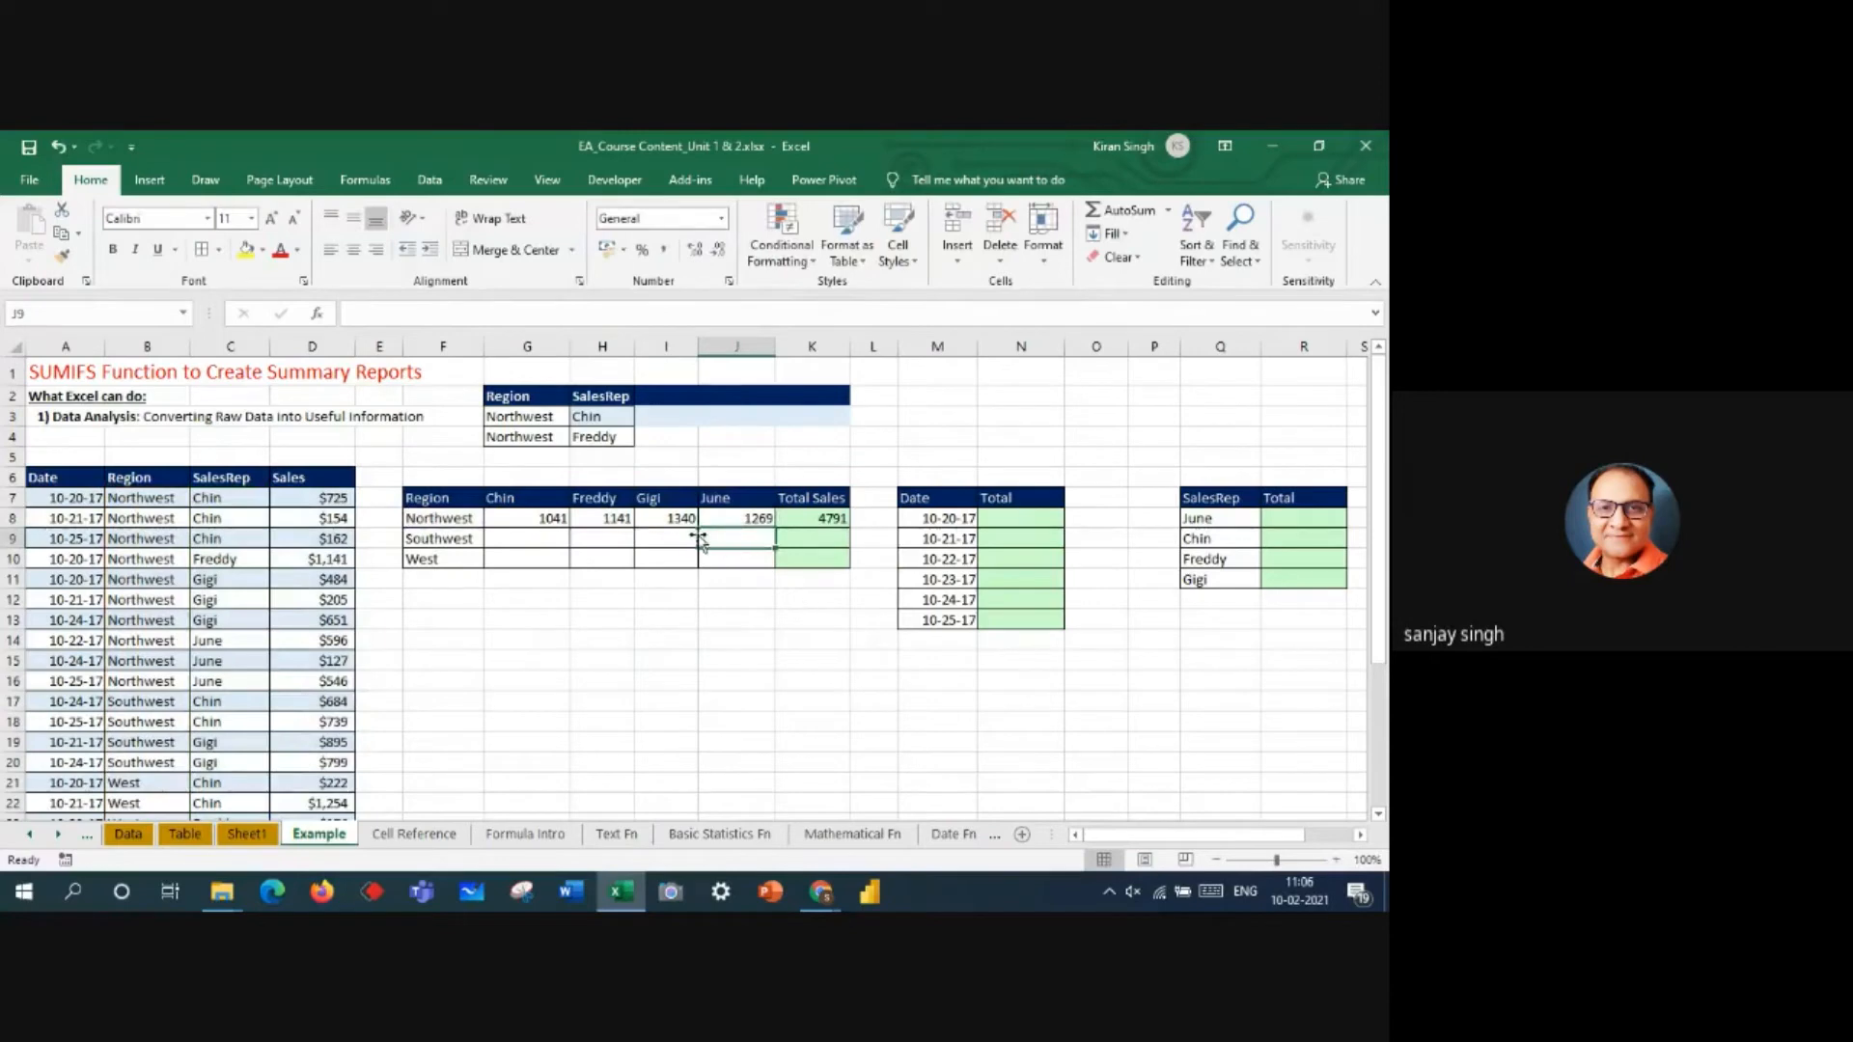
double_click(670, 519)
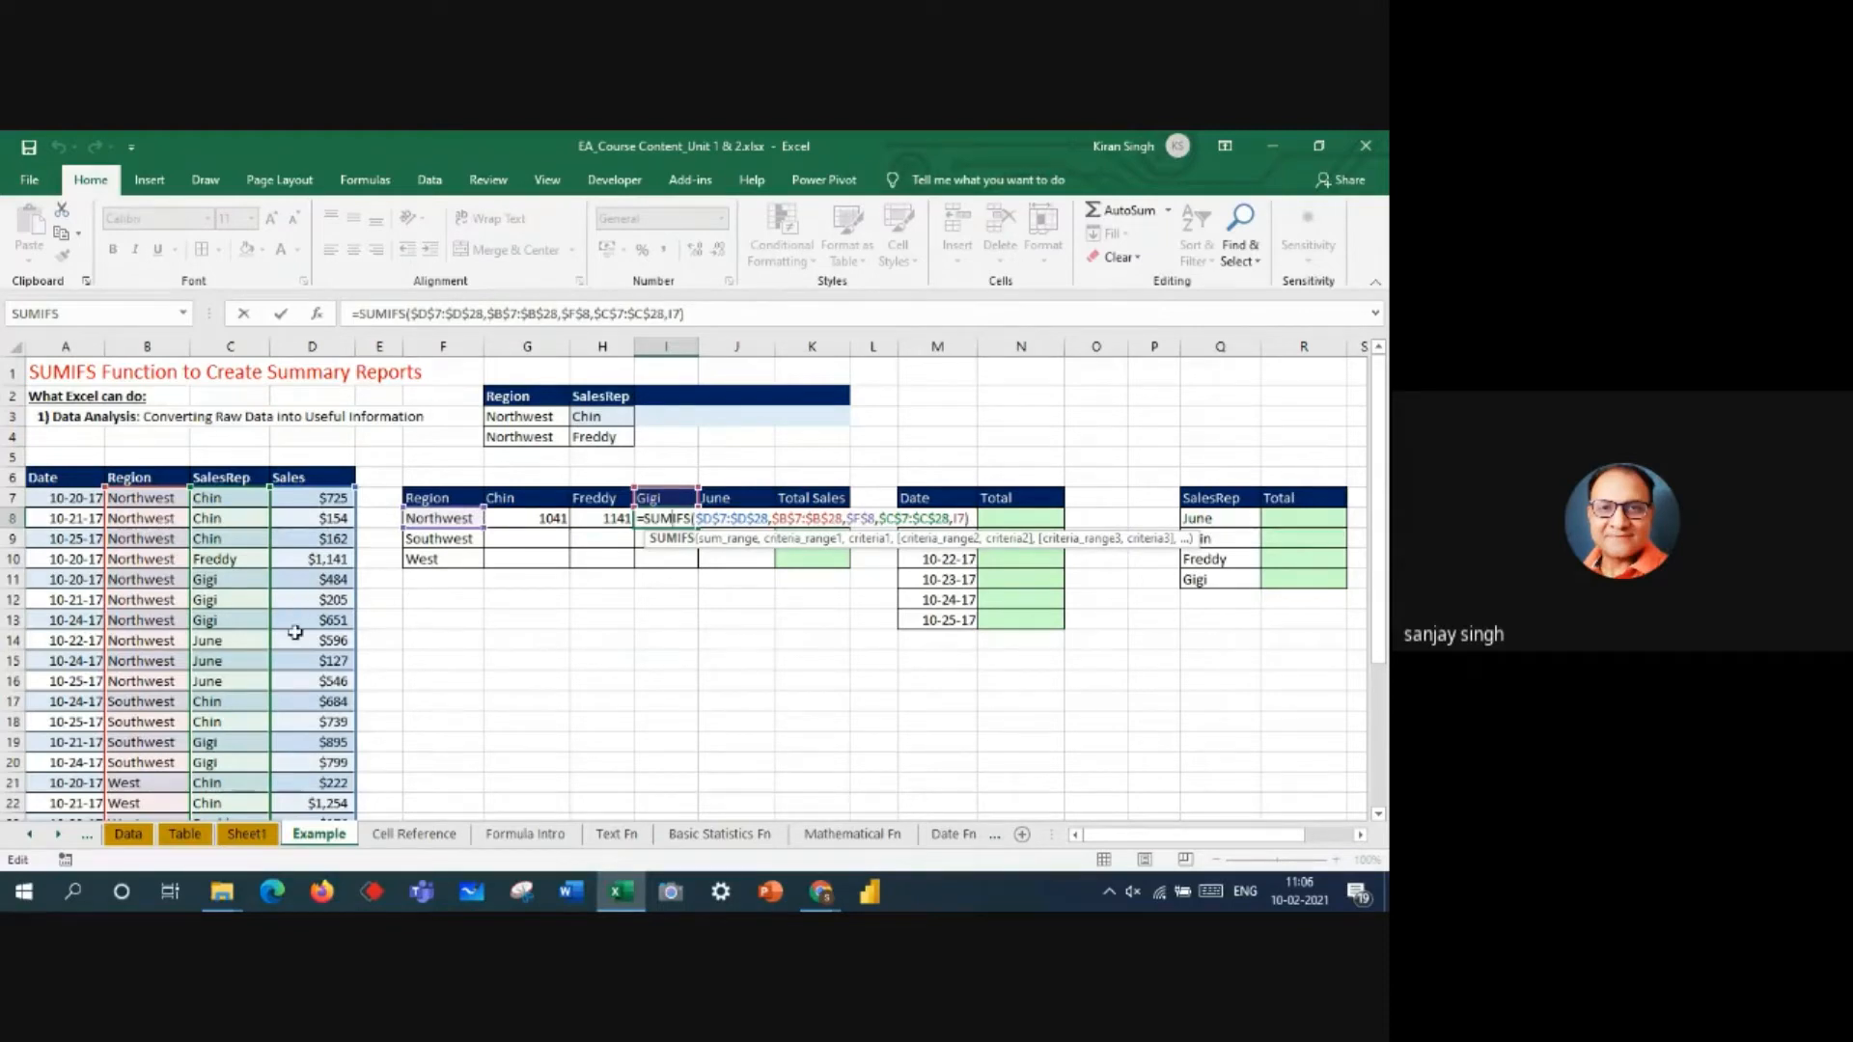
key("Return")
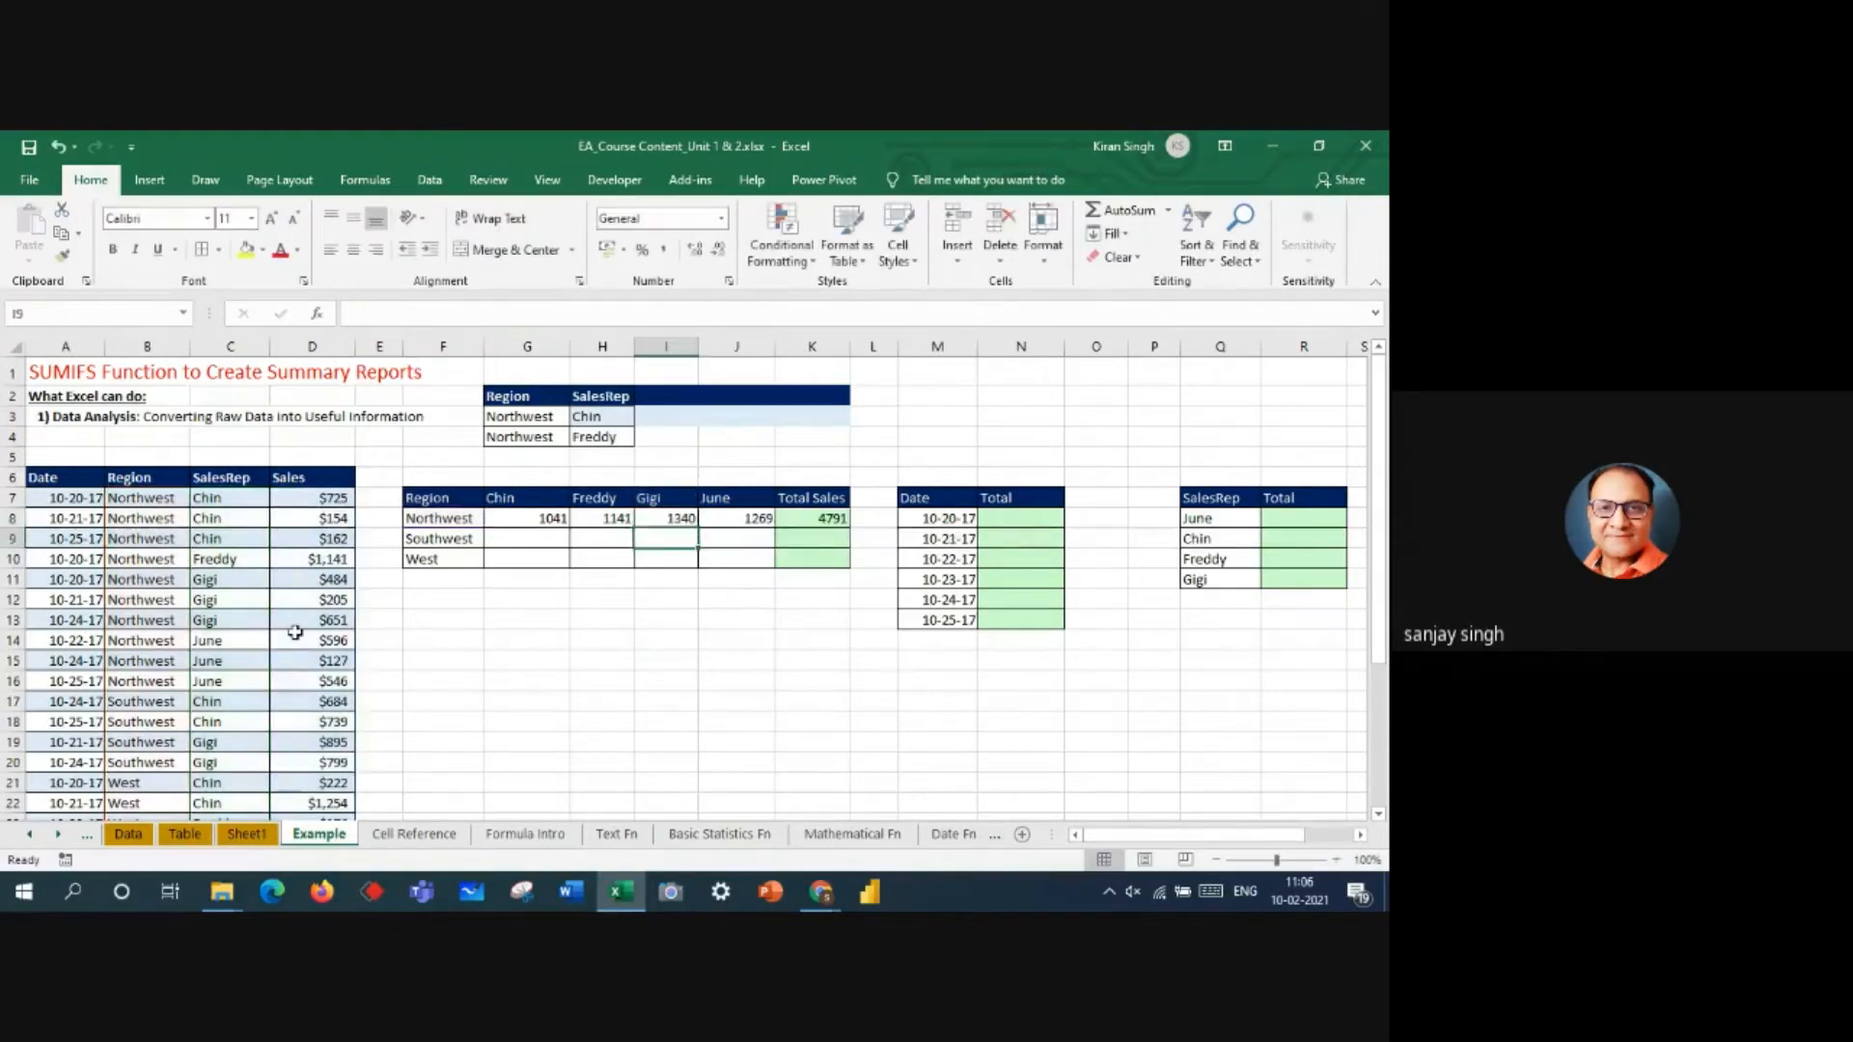
left_click(739, 518)
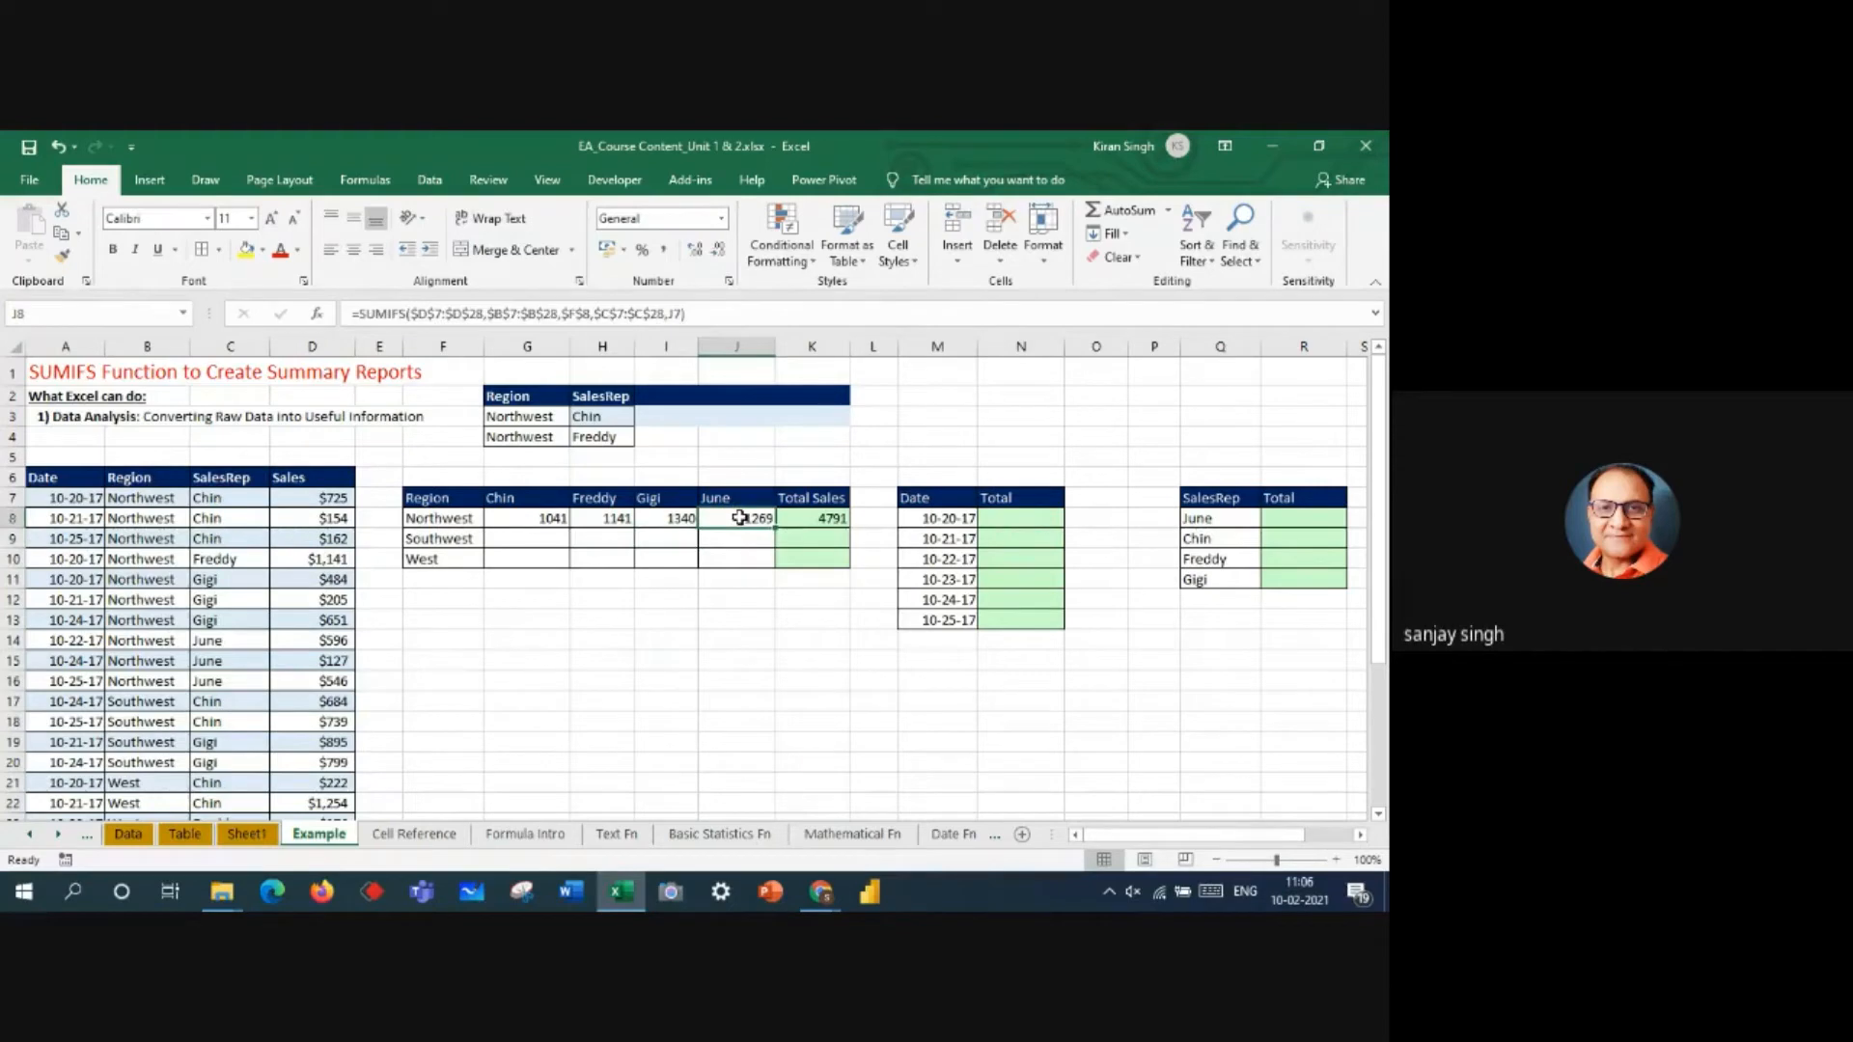
- Clear the SUMIFS formulas from the Northwest row's sales rep cells, G8:J8
left_click(552, 519)
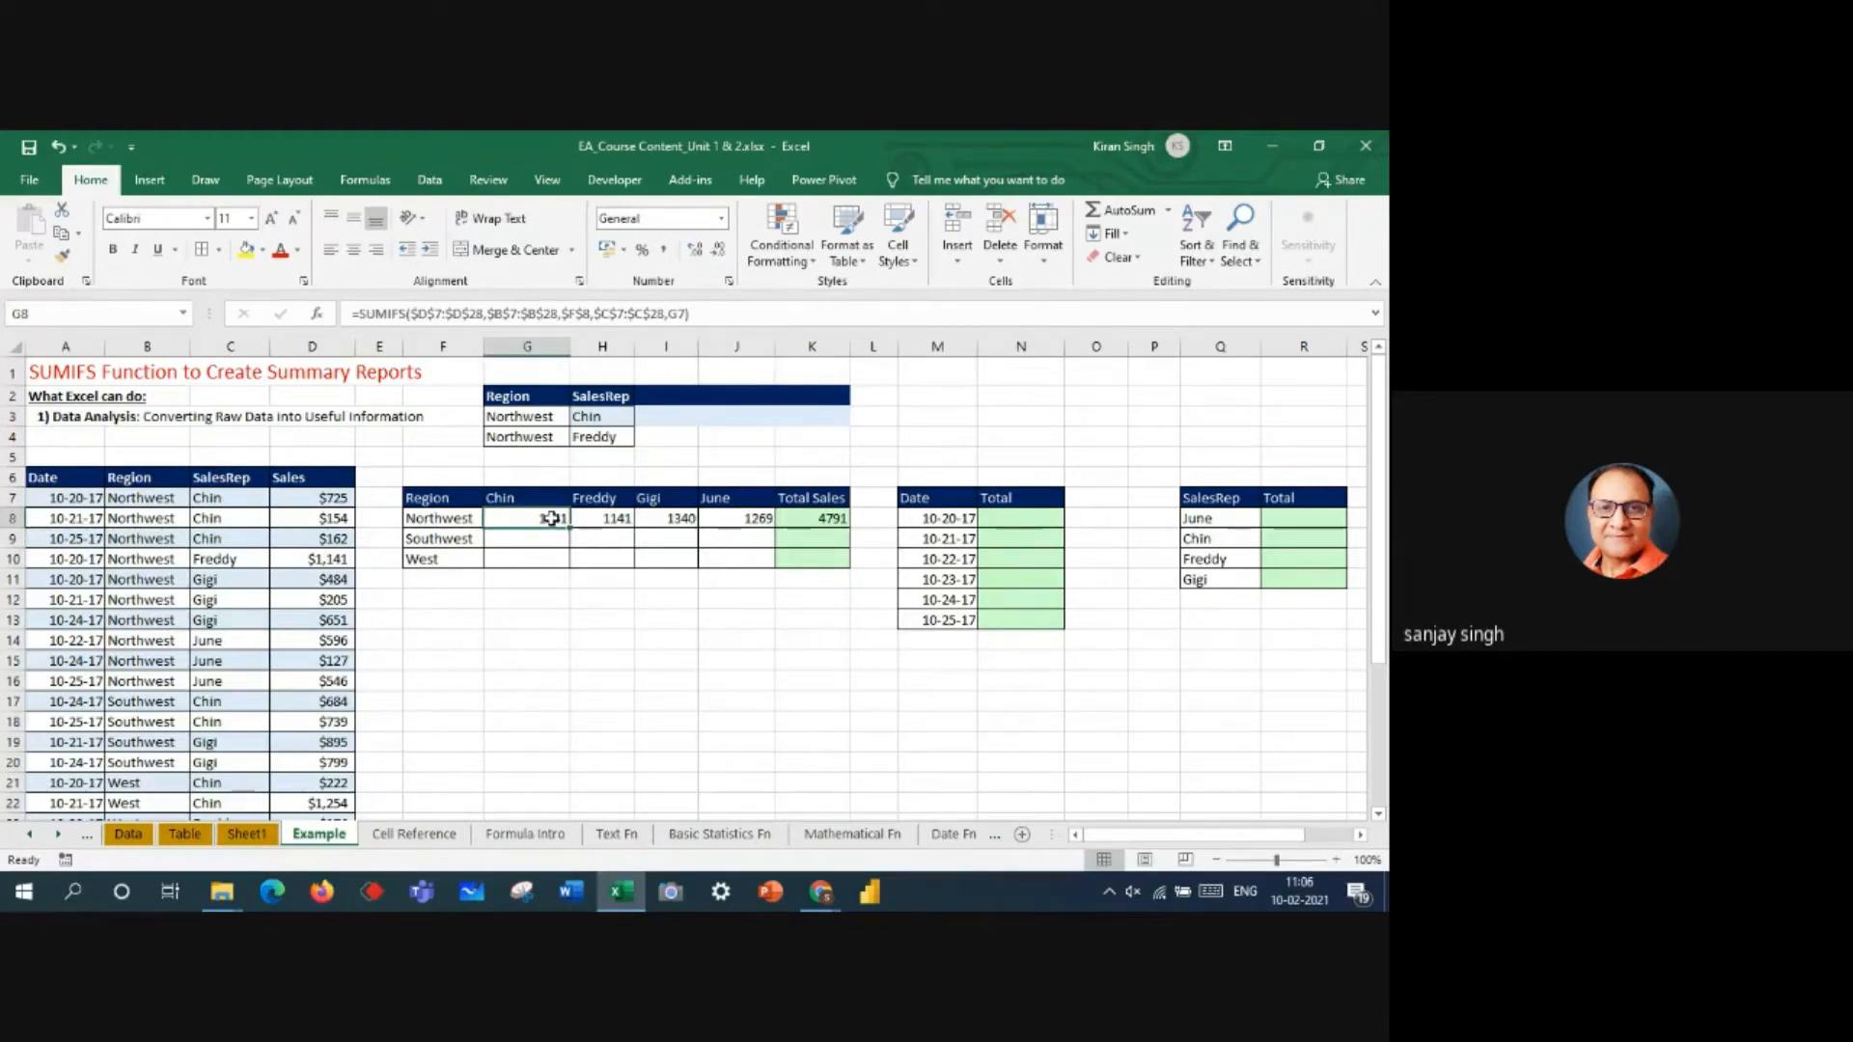
key("Delete")
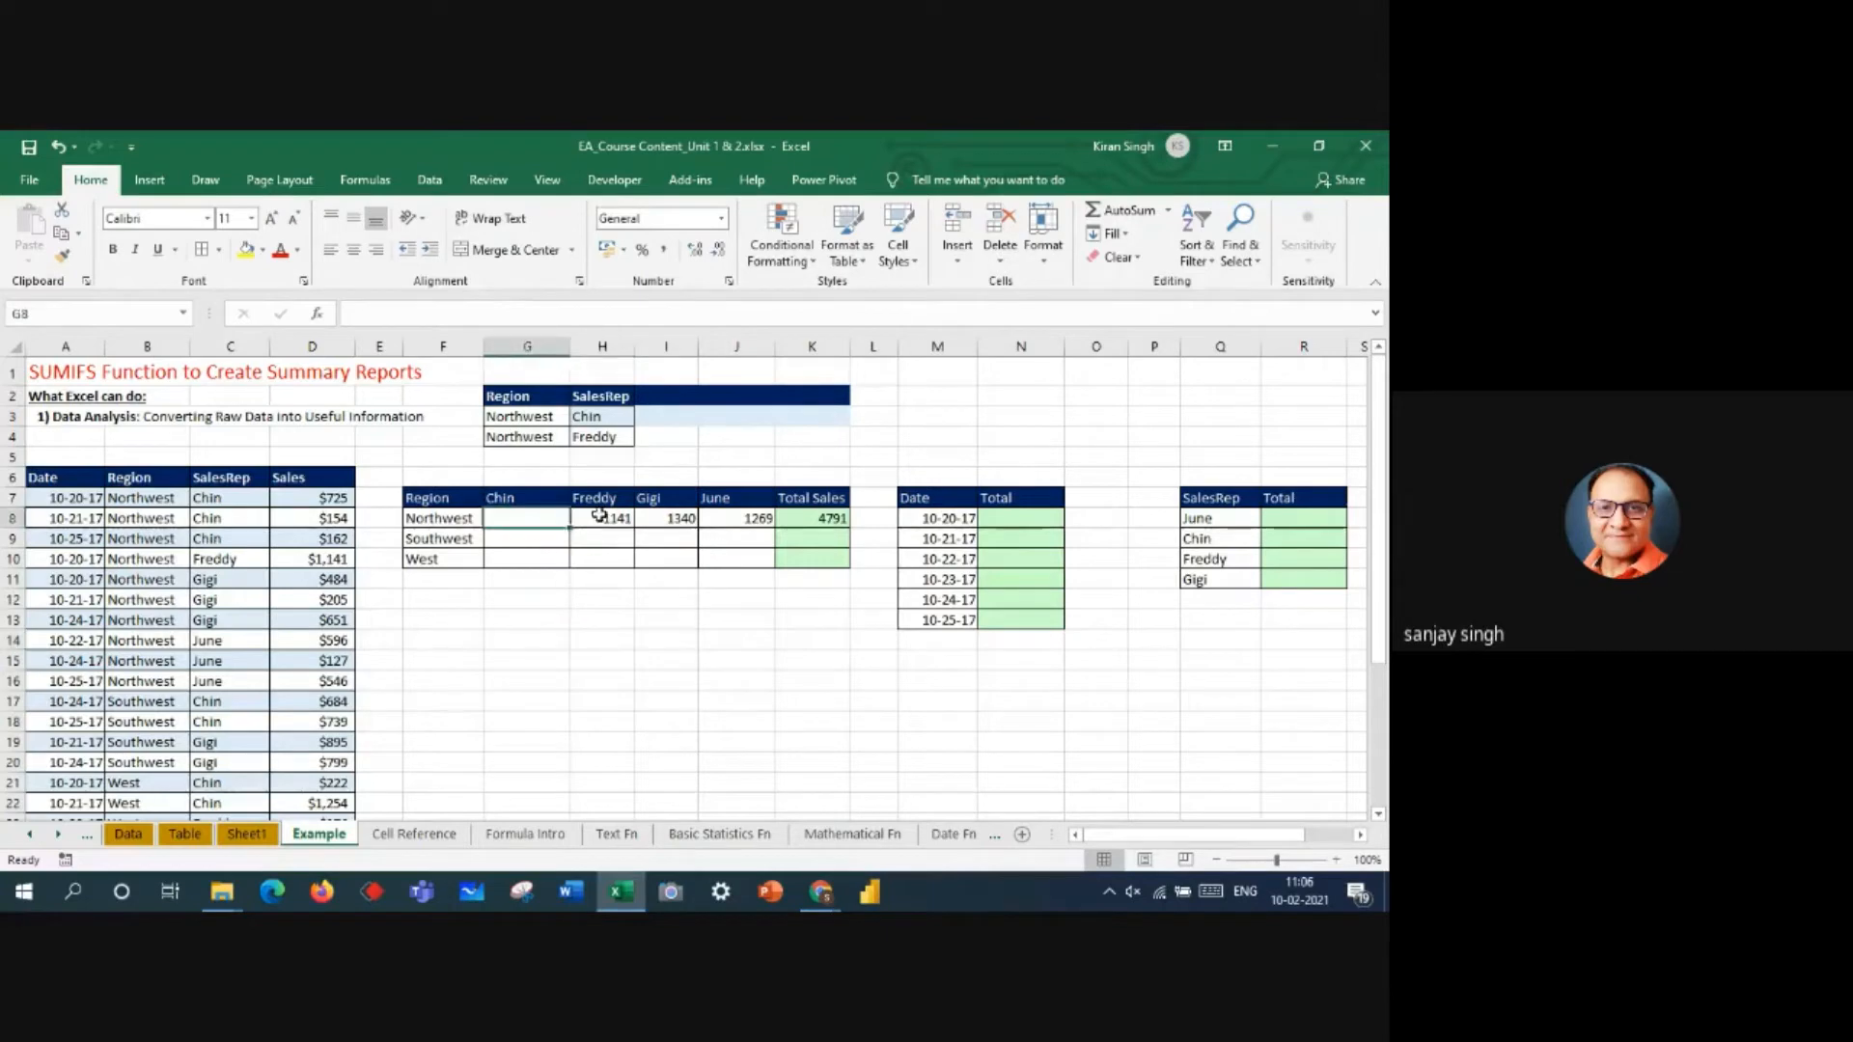
left_click_drag(560, 519, 761, 518)
left_click(761, 518)
key("Delete")
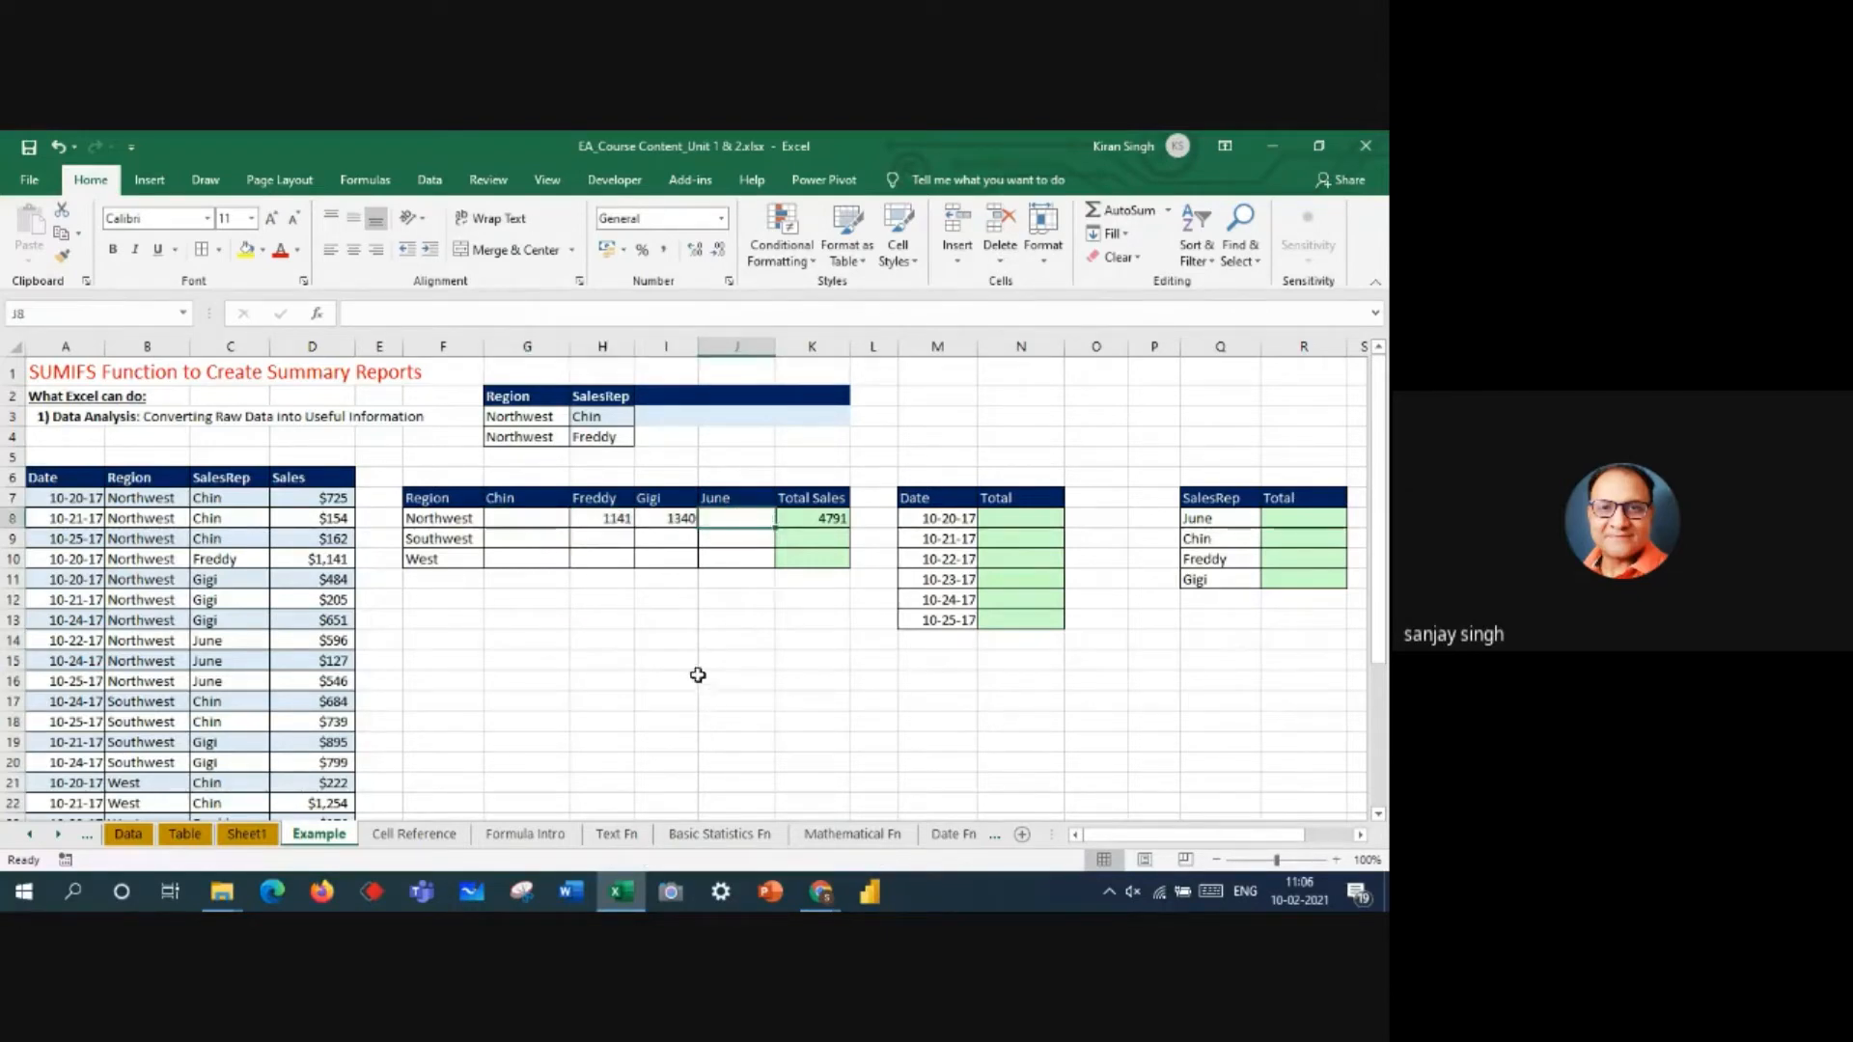
left_click_drag(617, 518, 666, 512)
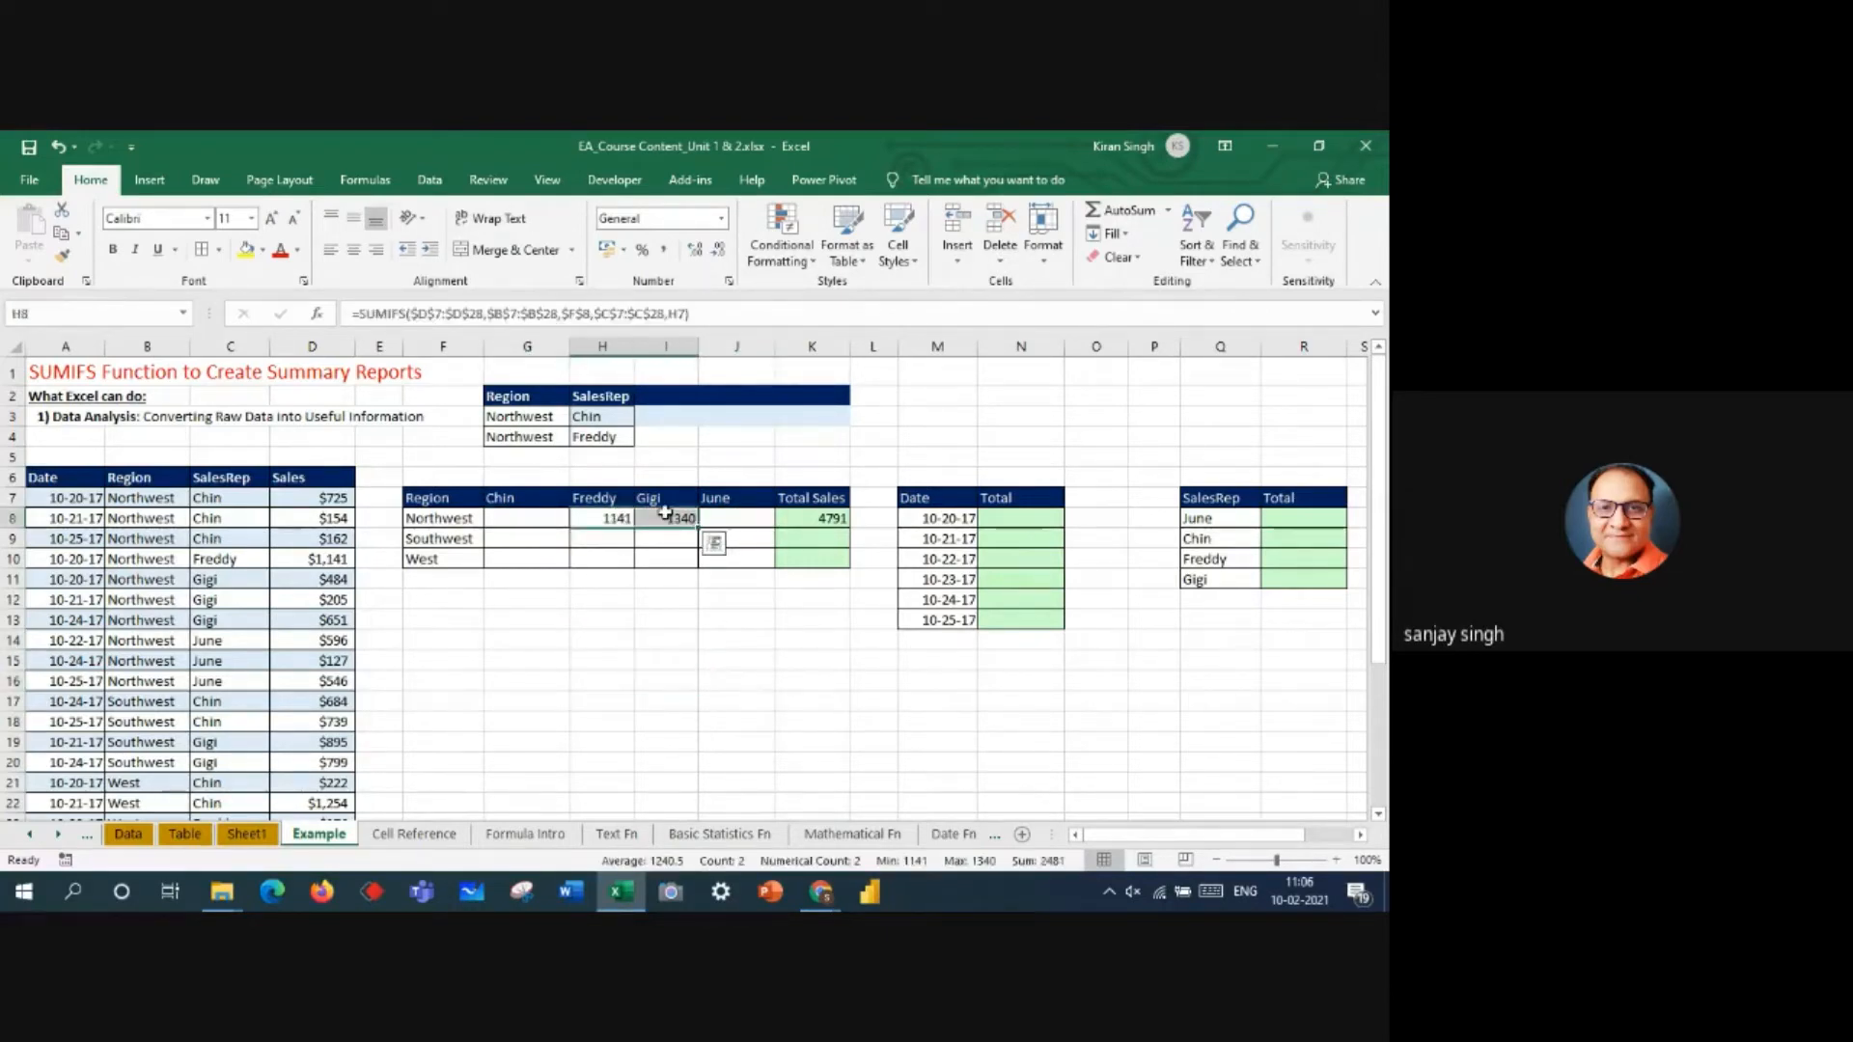
key("Delete")
left_click(666, 683)
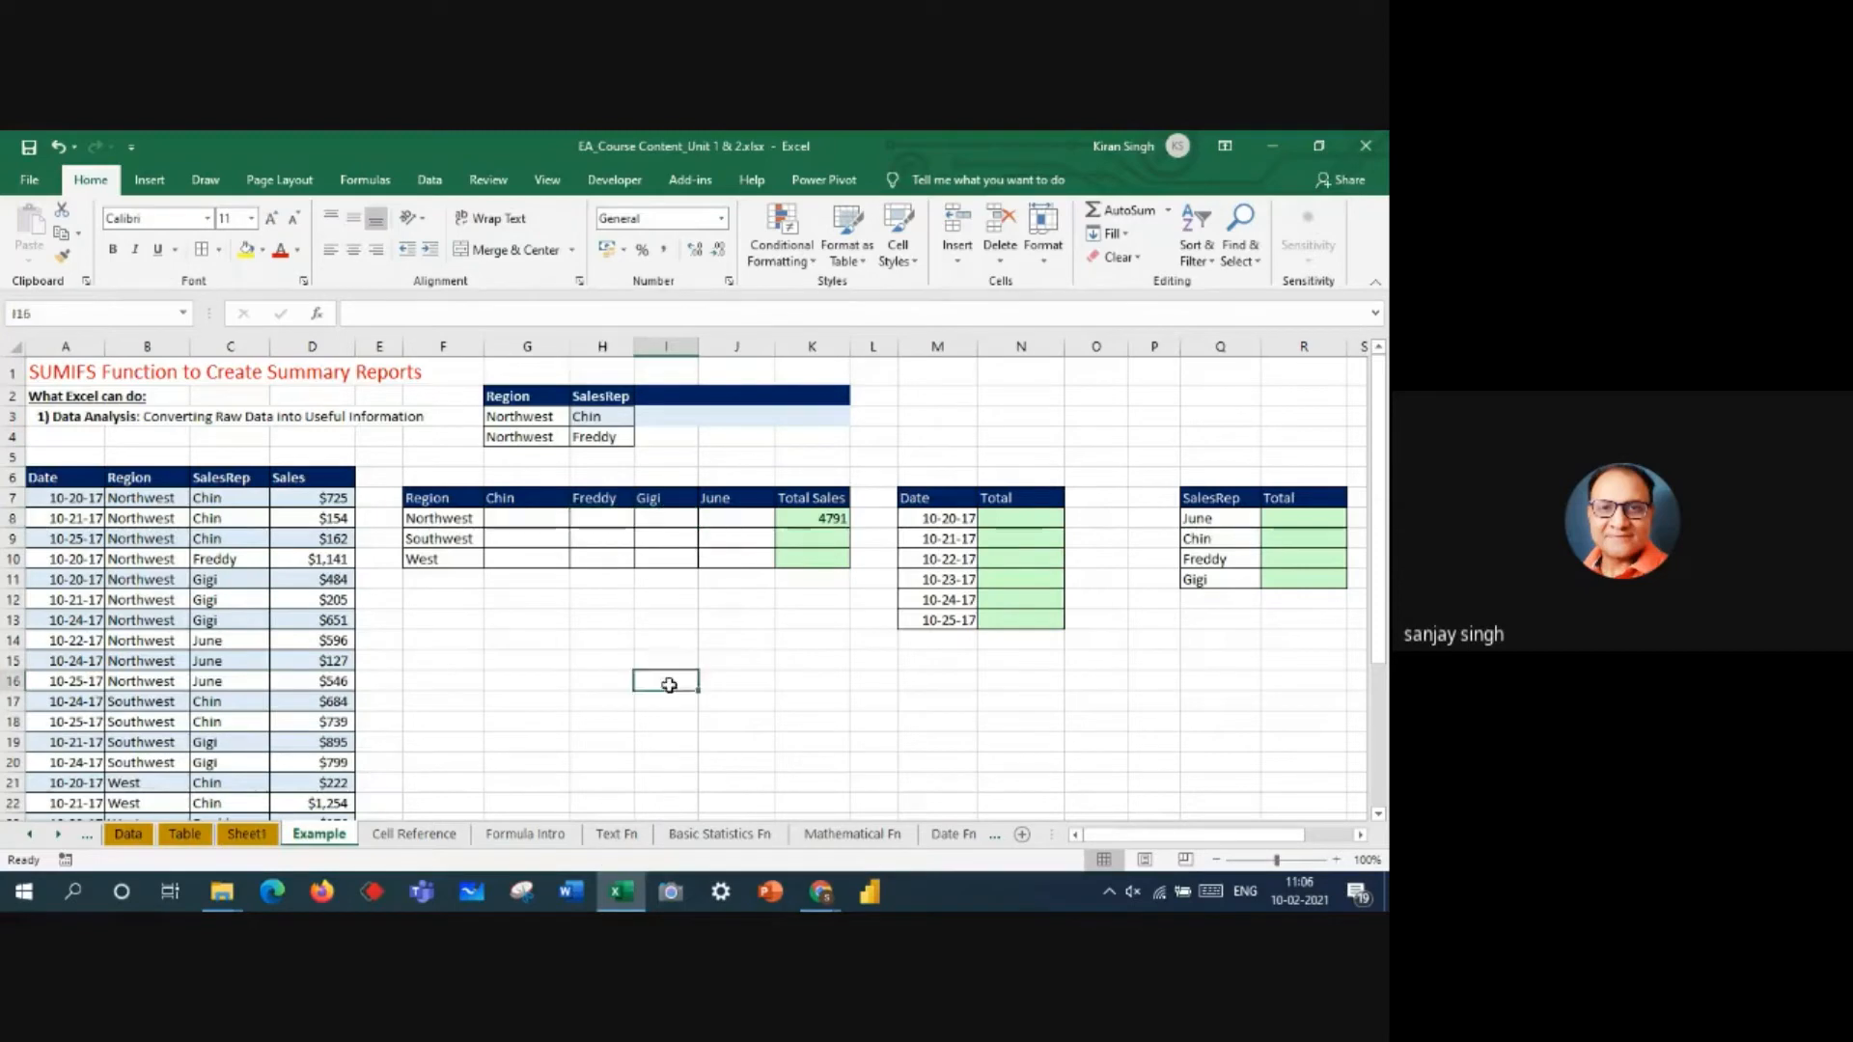
- Insert a SUMIFS function in G8 with the Sales values D7:D28 as its sum range
left_click(527, 519)
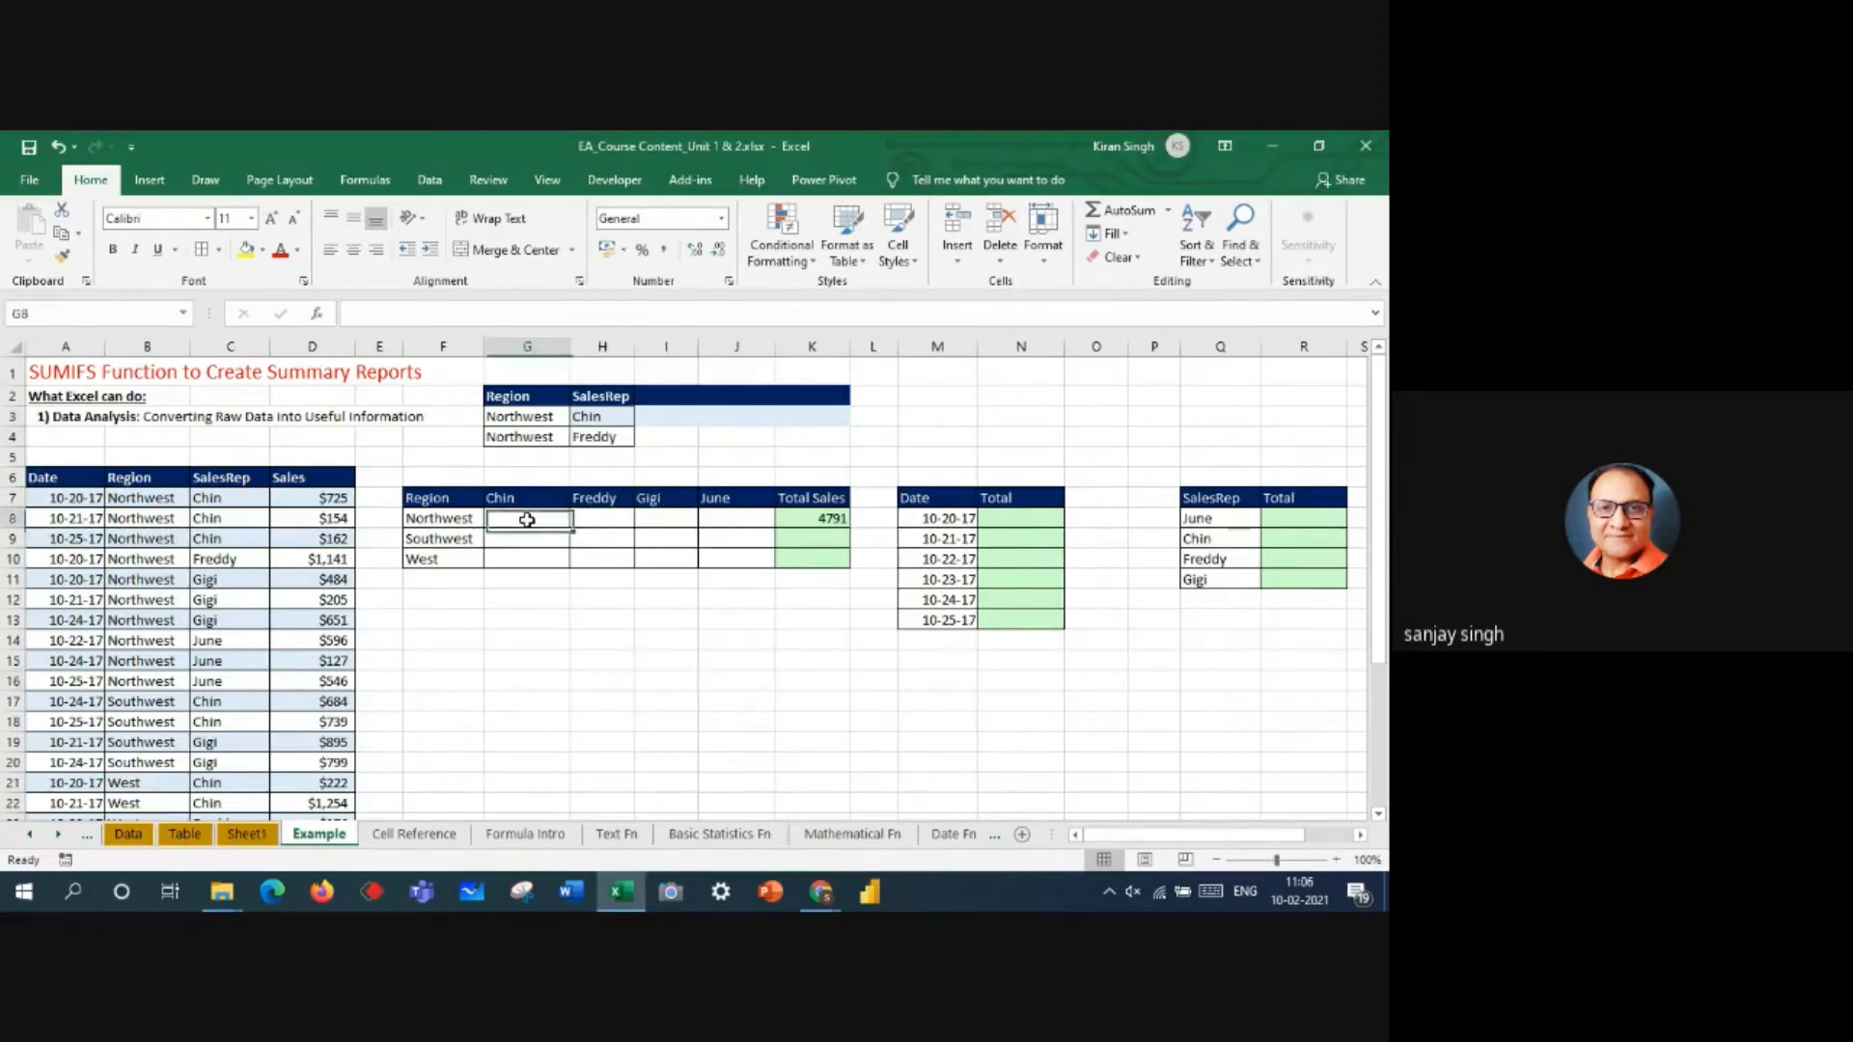
left_click(318, 315)
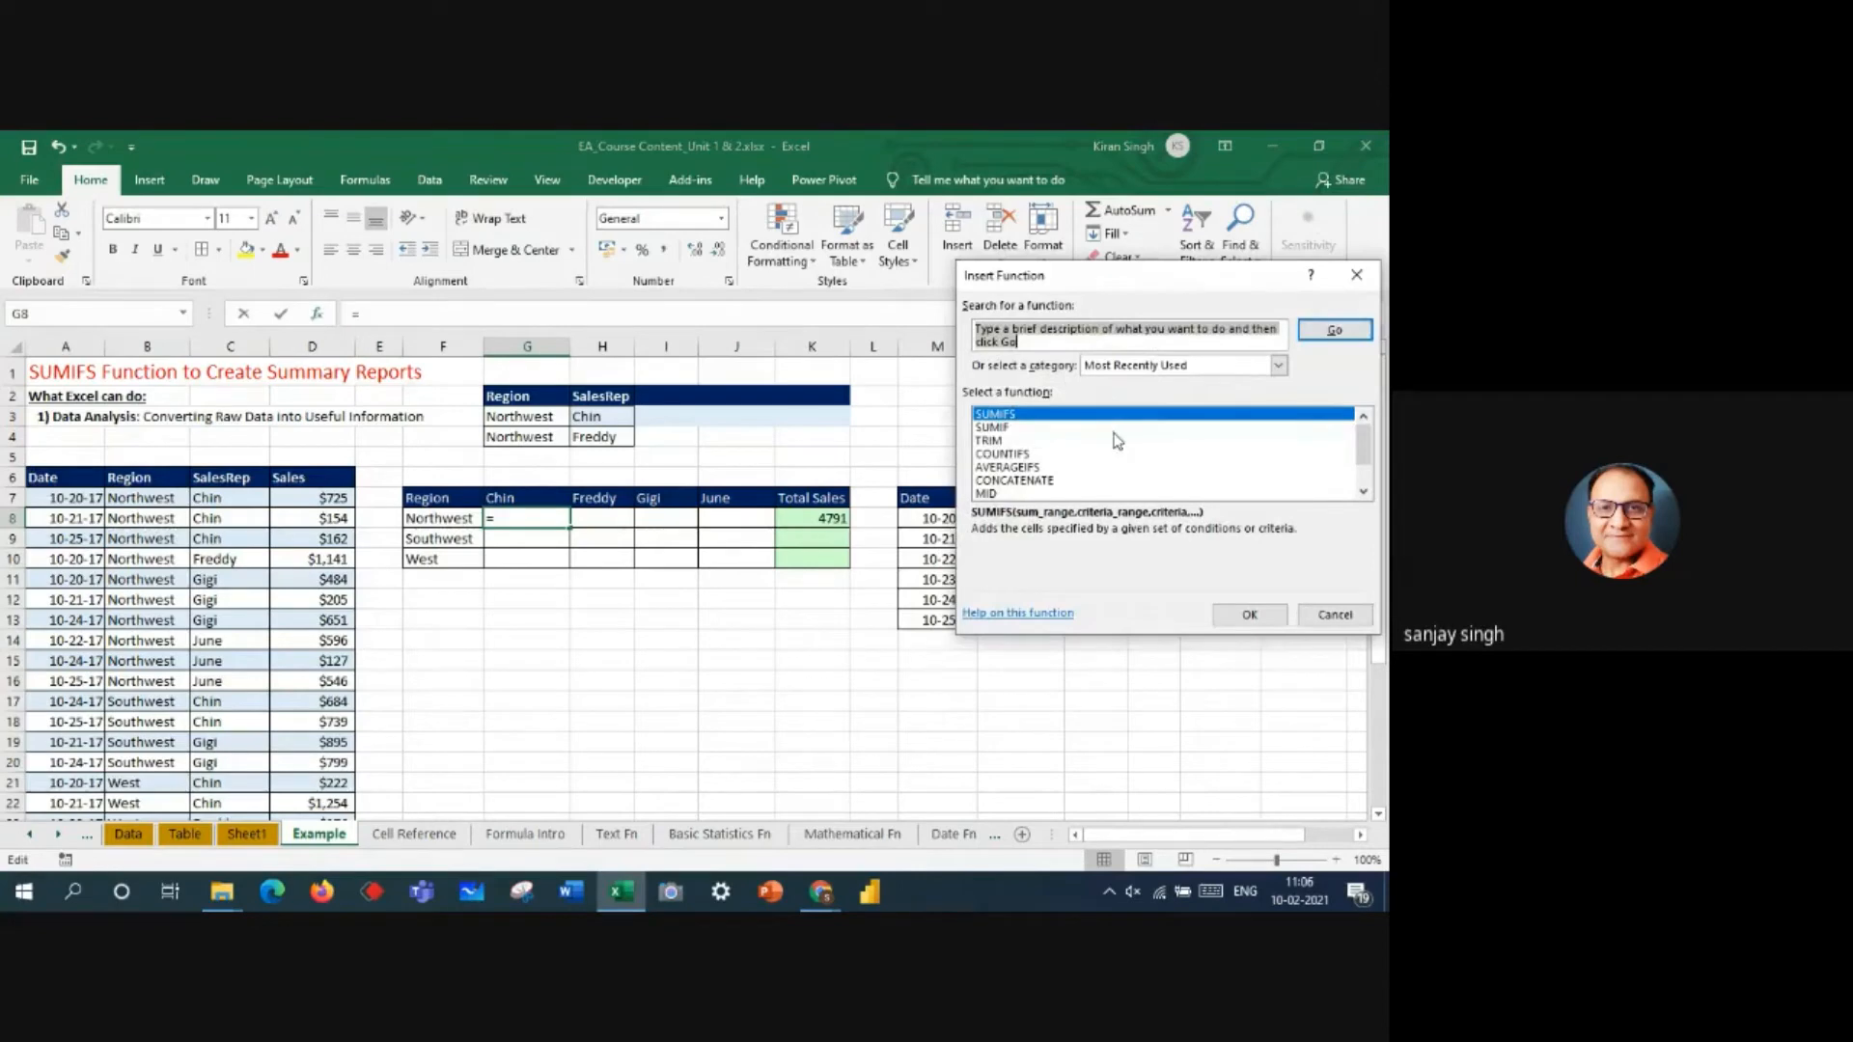
left_click(1249, 614)
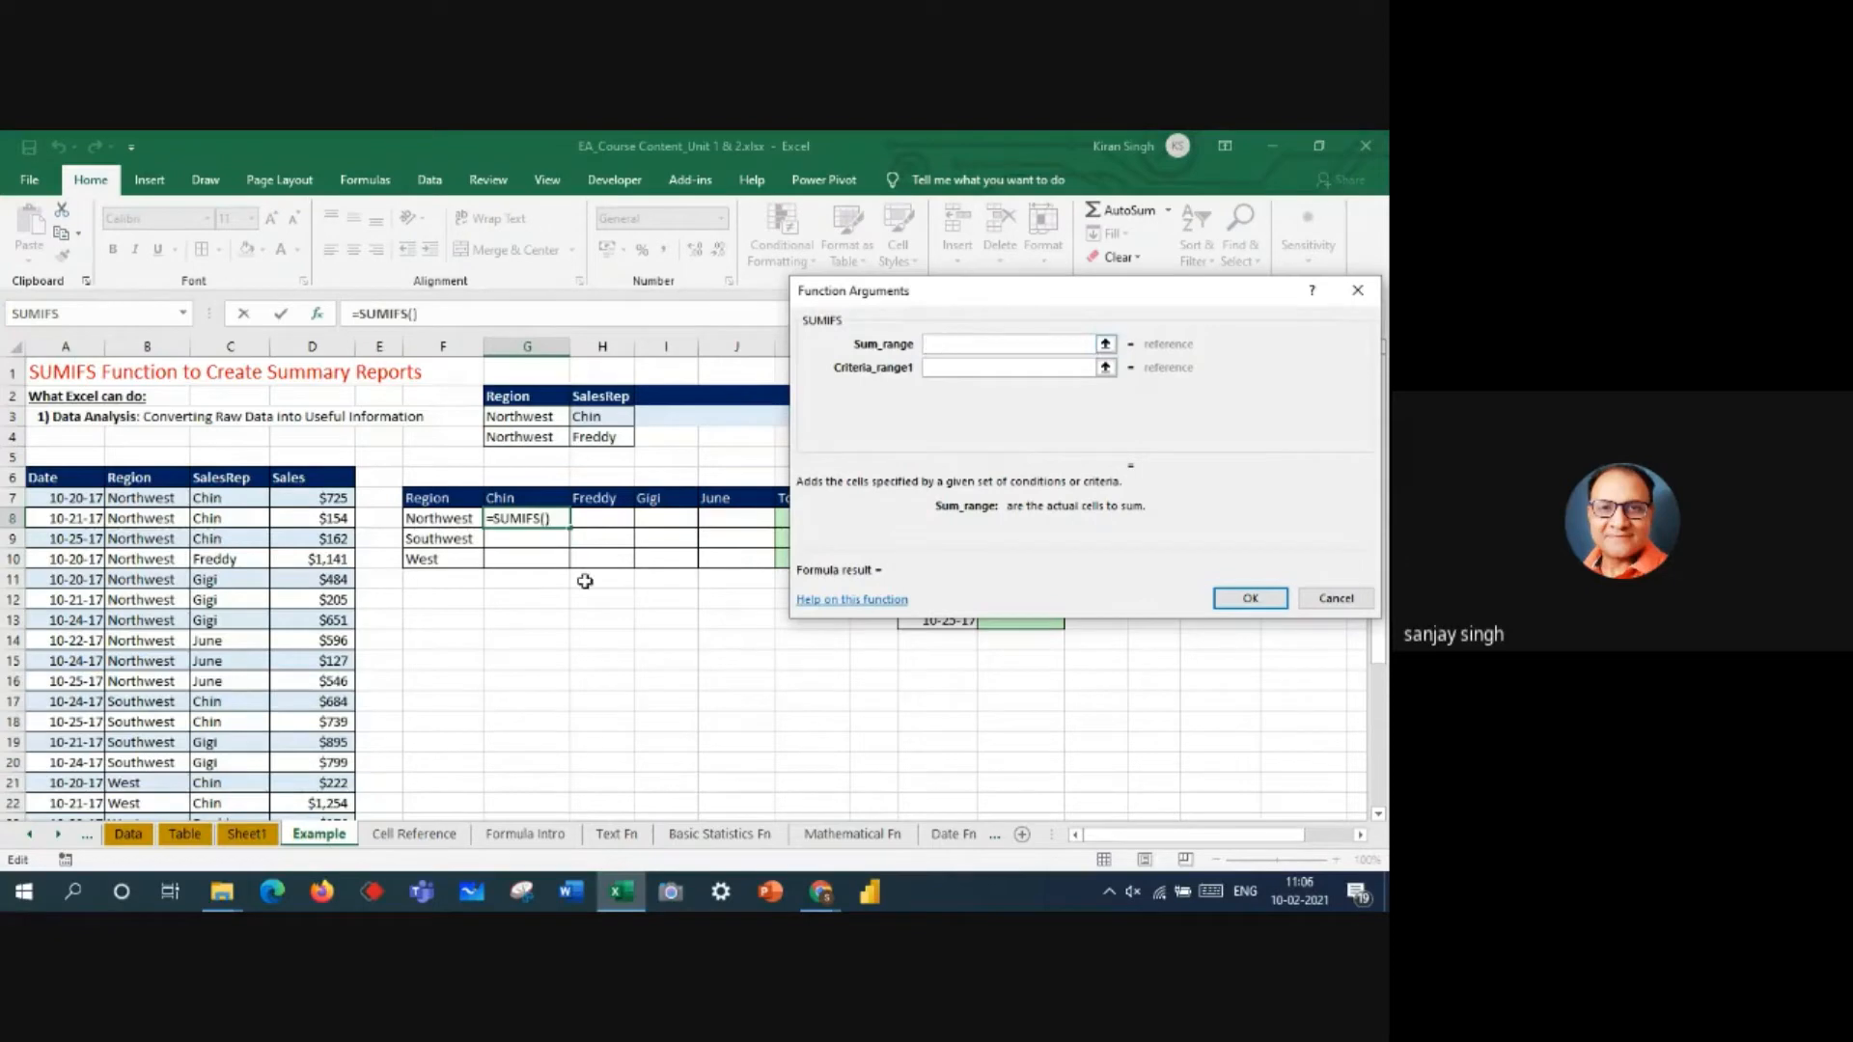
left_click(309, 496)
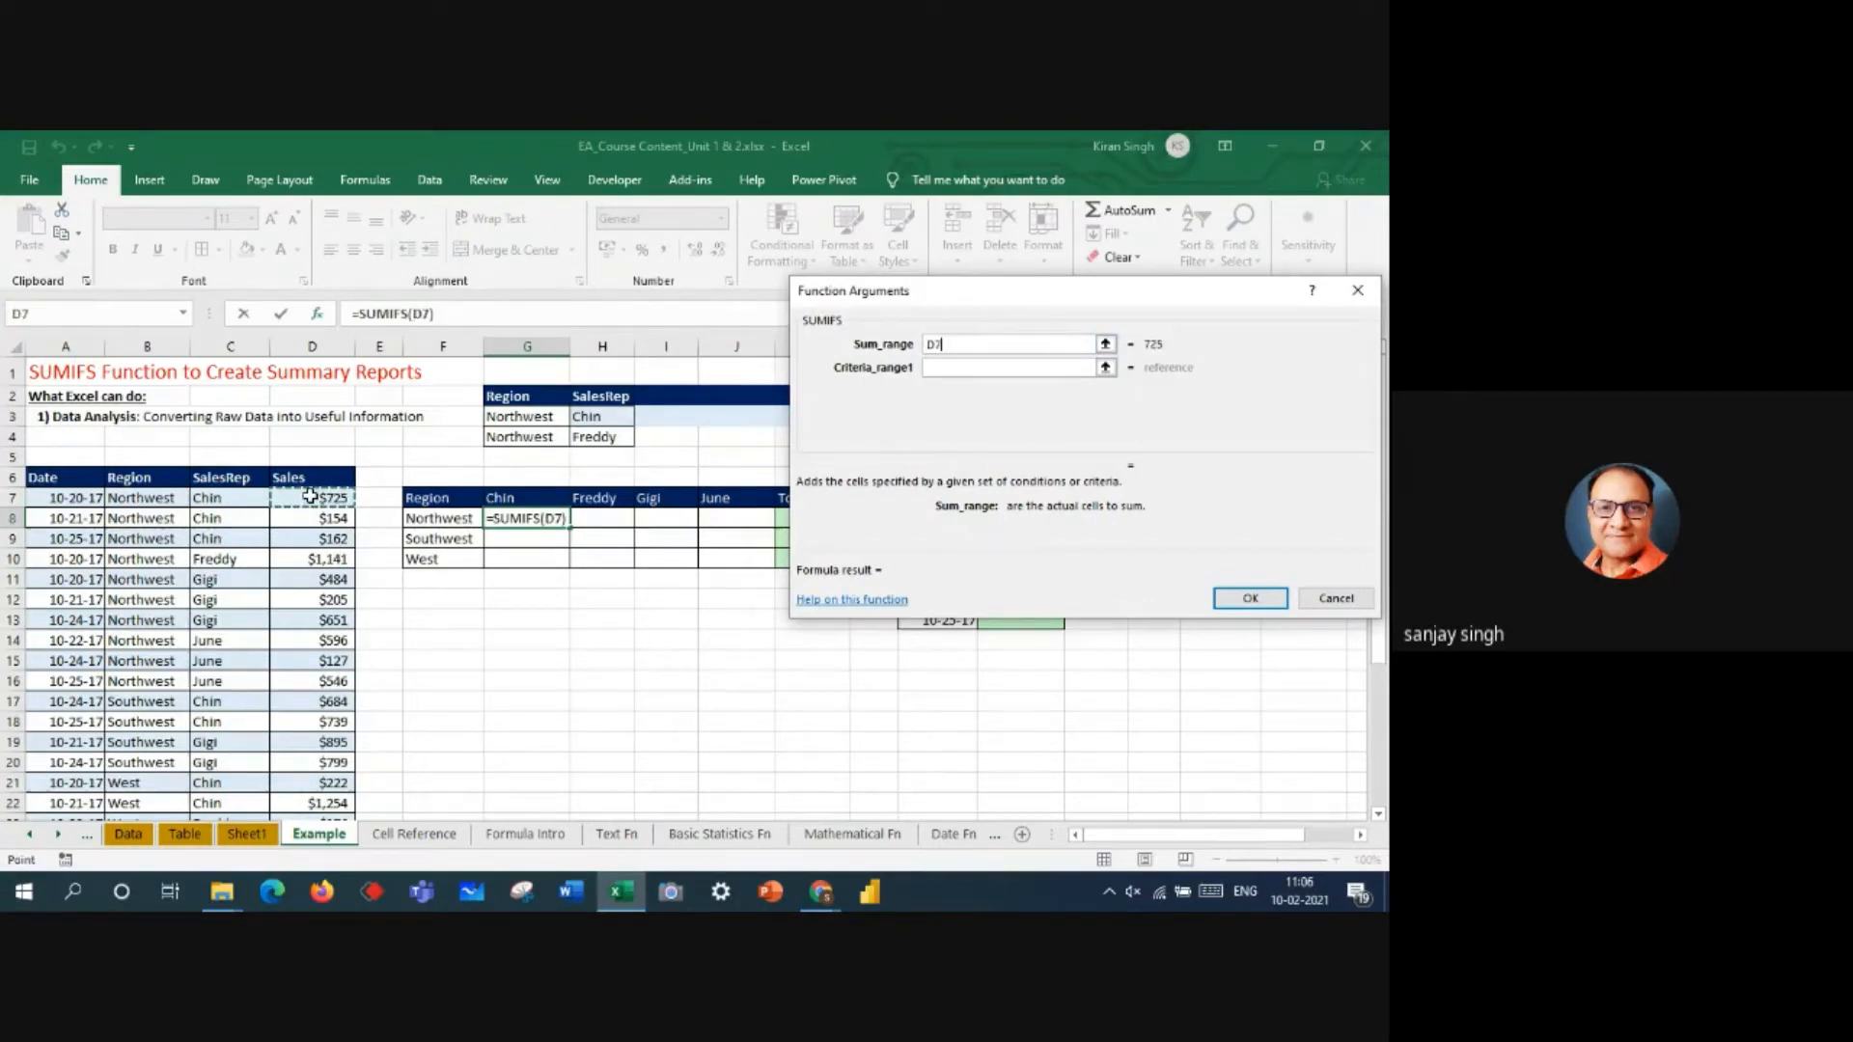
key("ctrl+shift+Down")
key("shift+Up")
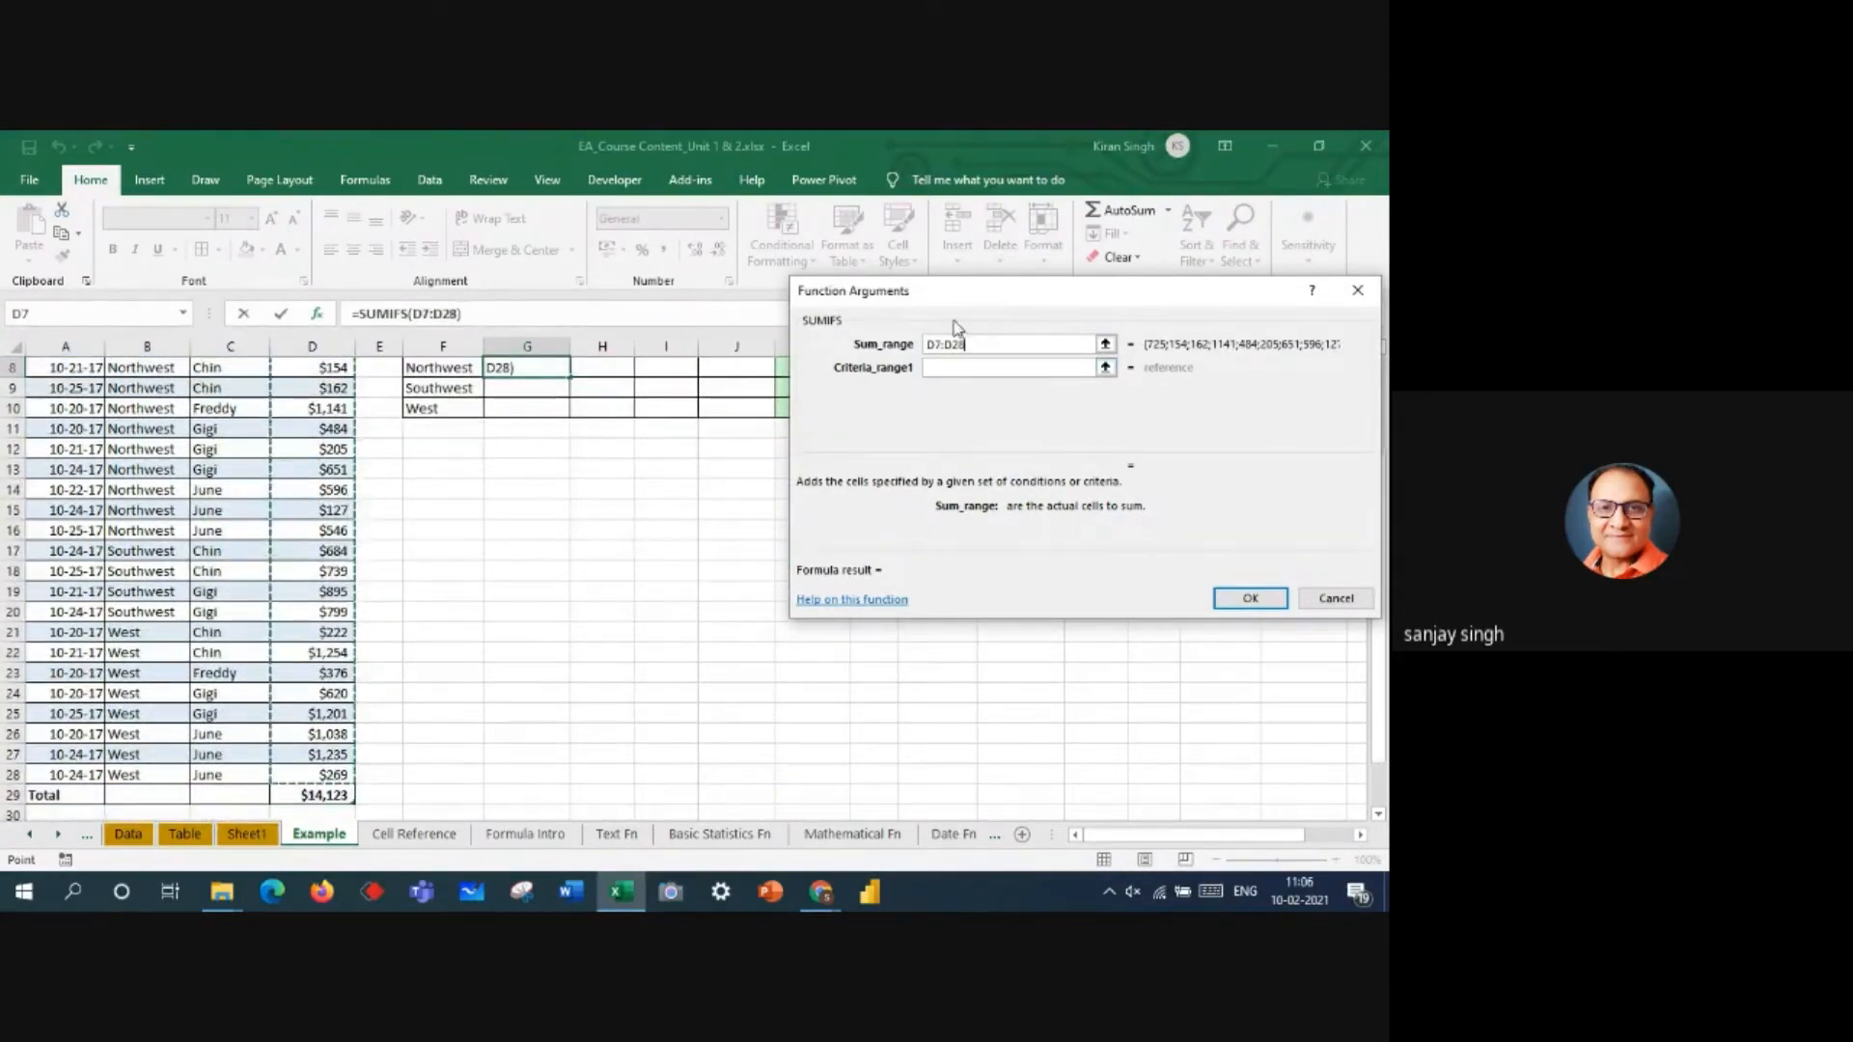
- Set the first SUMIFS criteria range to the Region cells B7:B28 and its criterion to F8
left_click(948, 368)
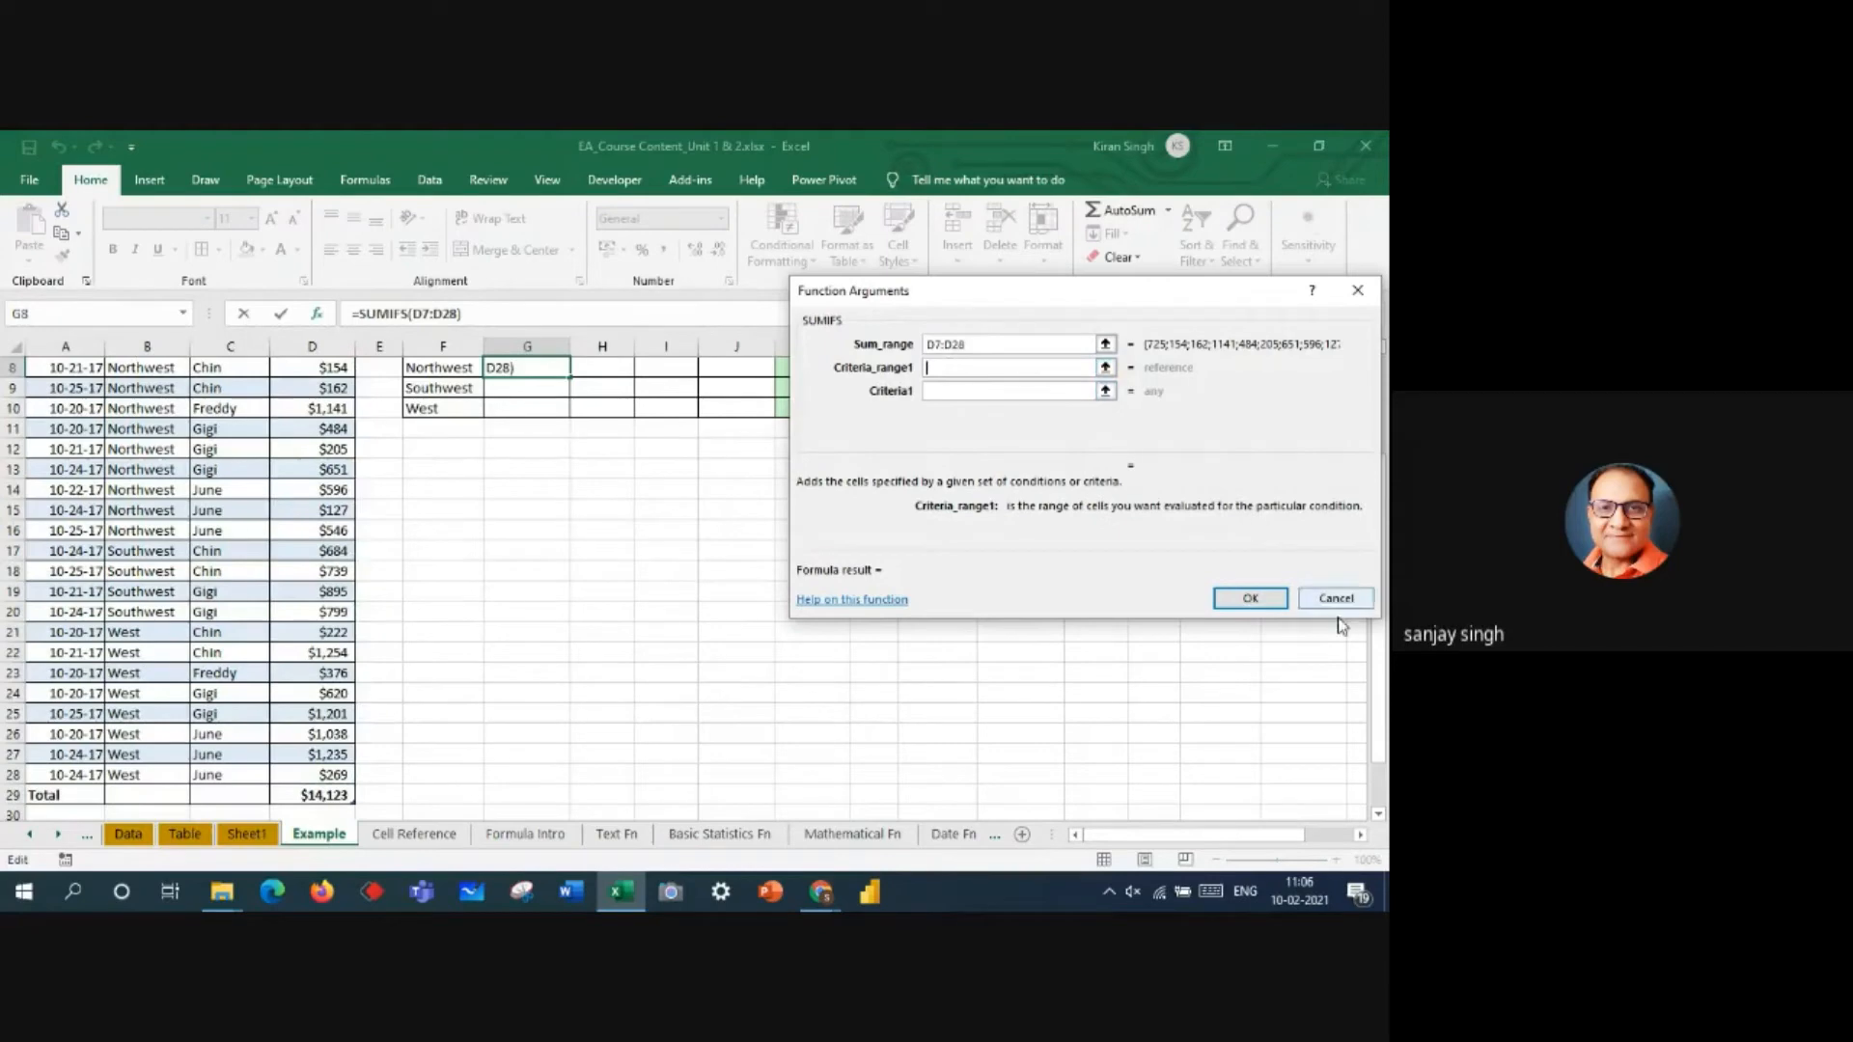
scroll(1306, 695, "up", 3)
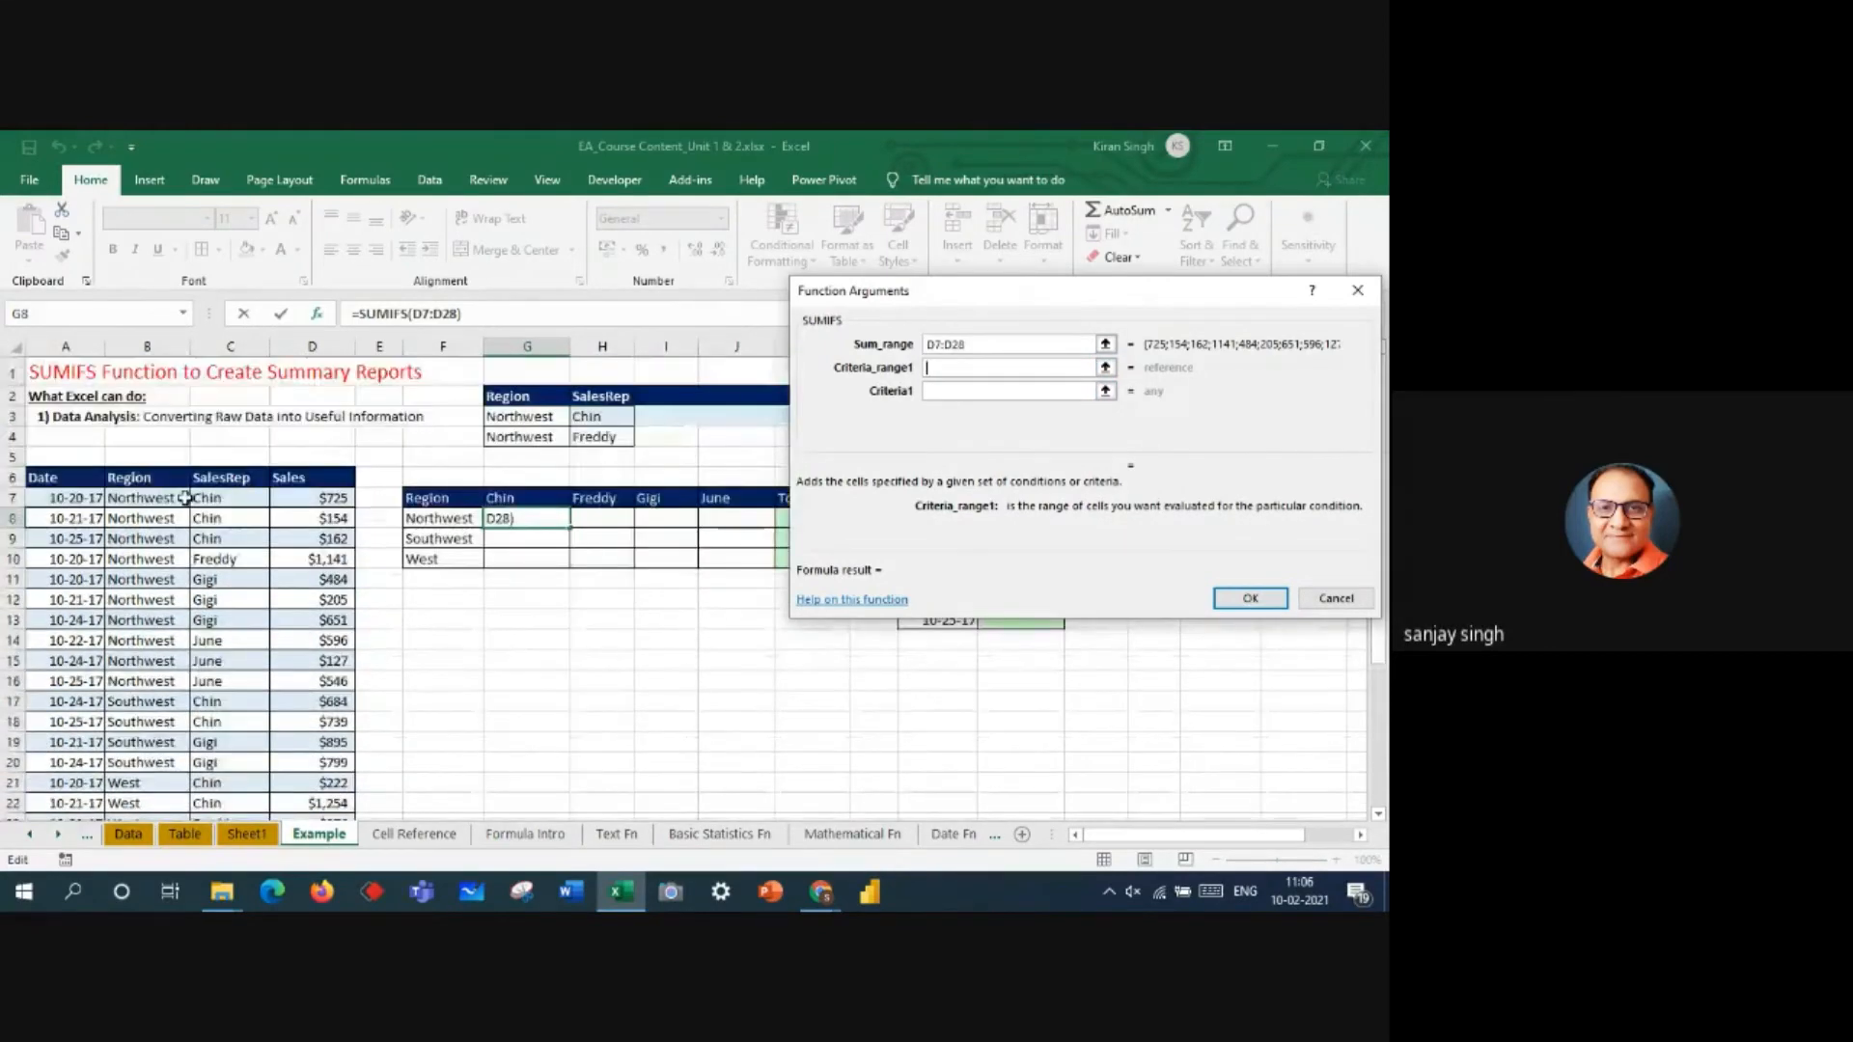
left_click(159, 498)
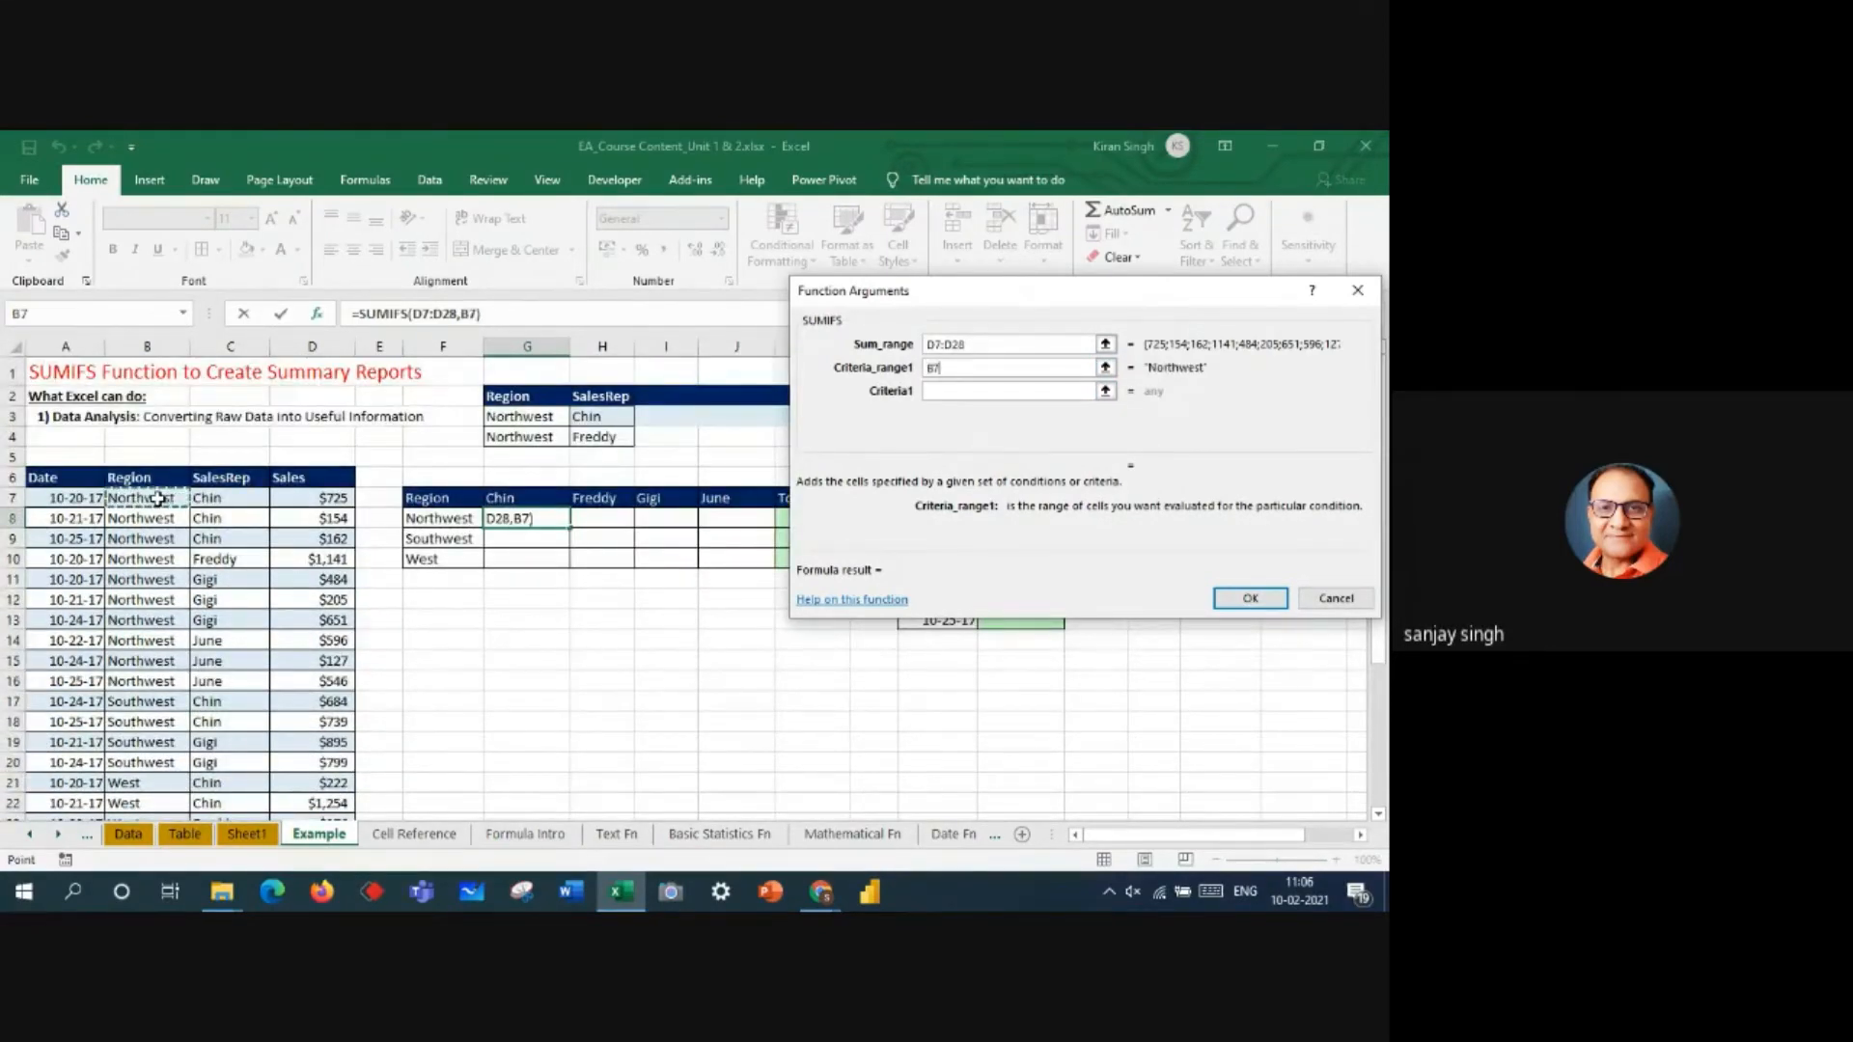
key("ctrl+shift+Down")
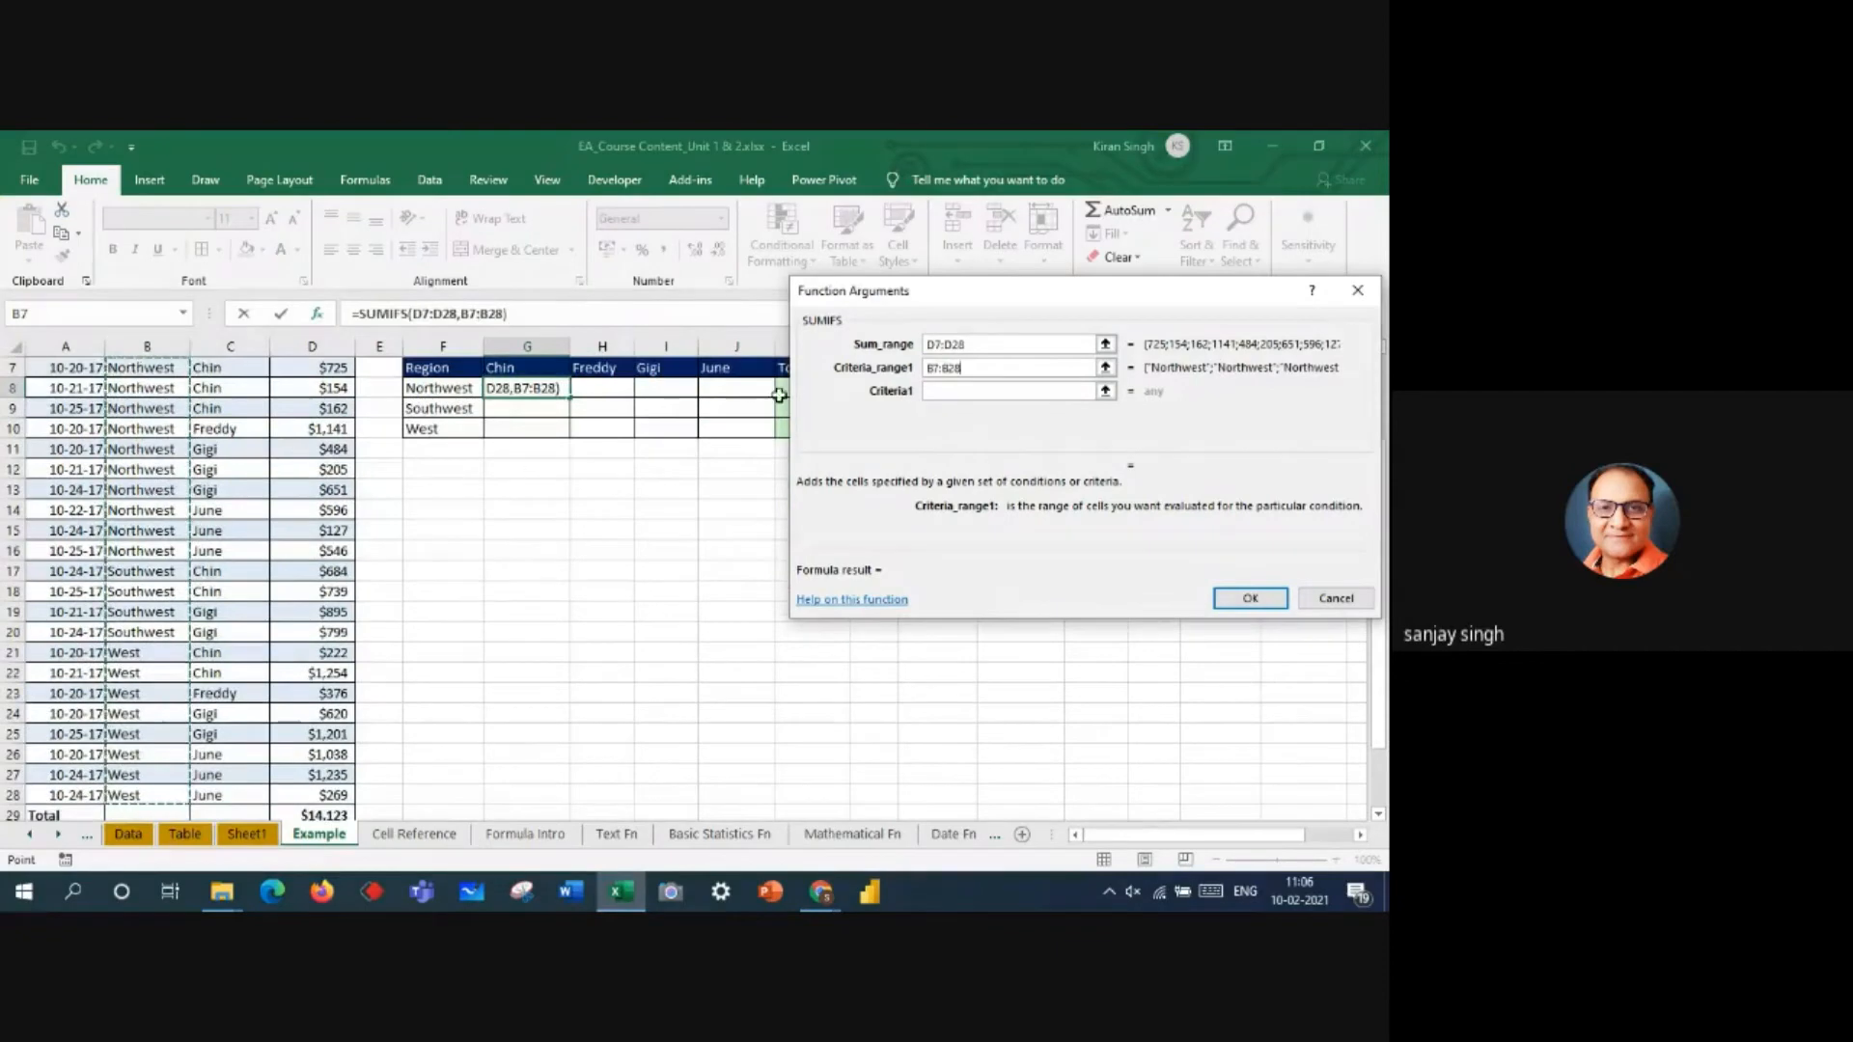
left_click(946, 390)
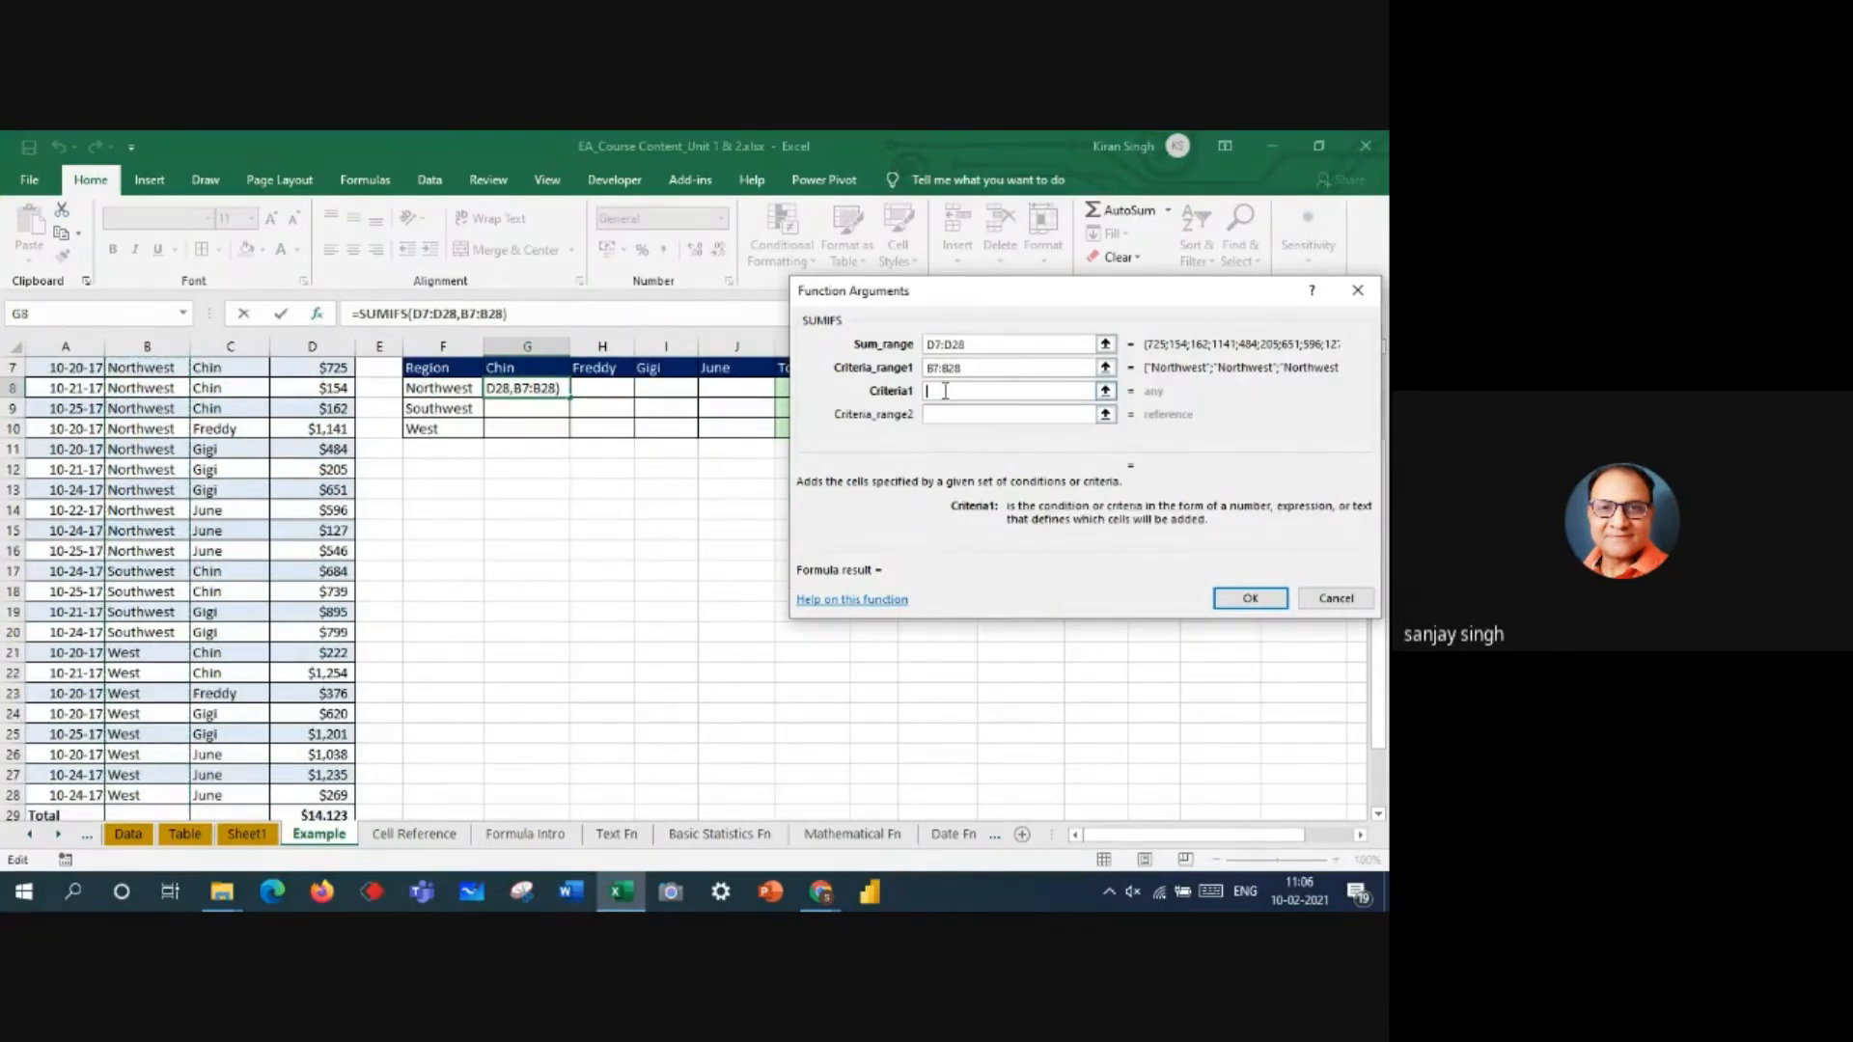
left_click(460, 388)
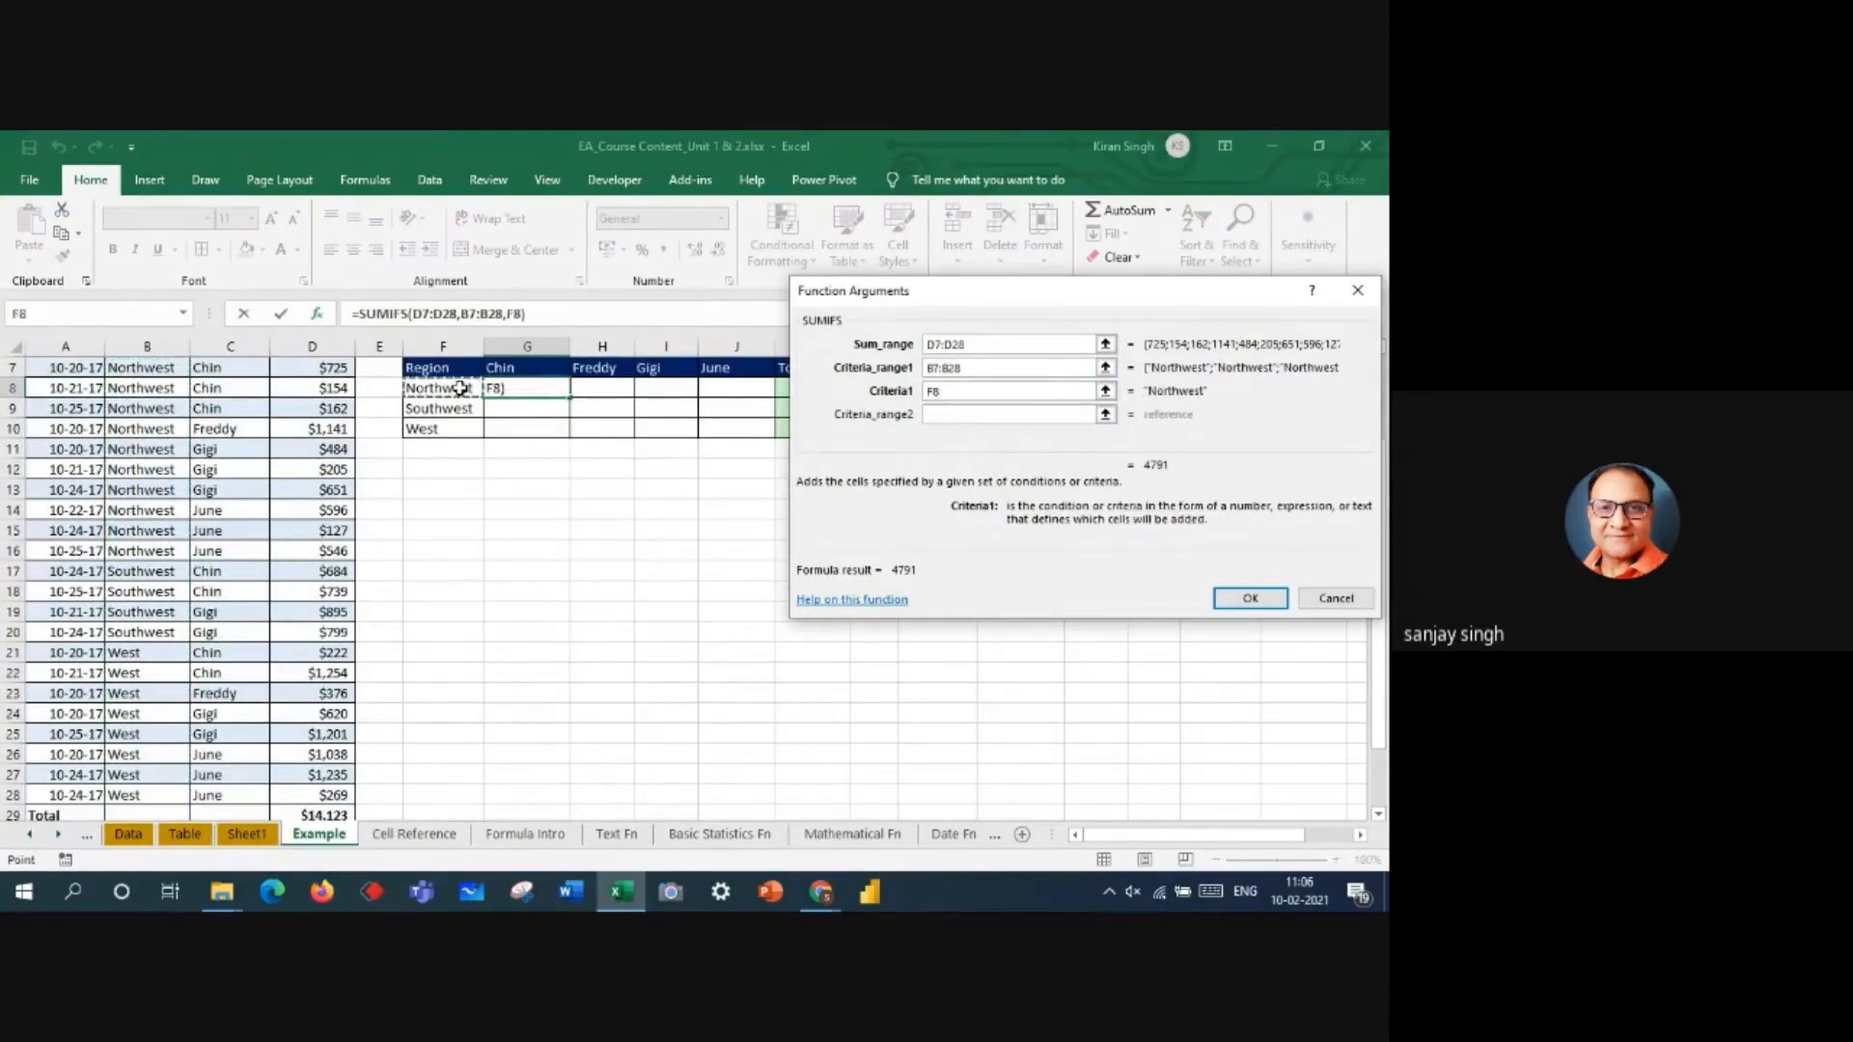
- Set the second SUMIFS criteria range to the SalesRep cells C7:C28 with criterion G7 and finish the formula in G8
left_click(948, 414)
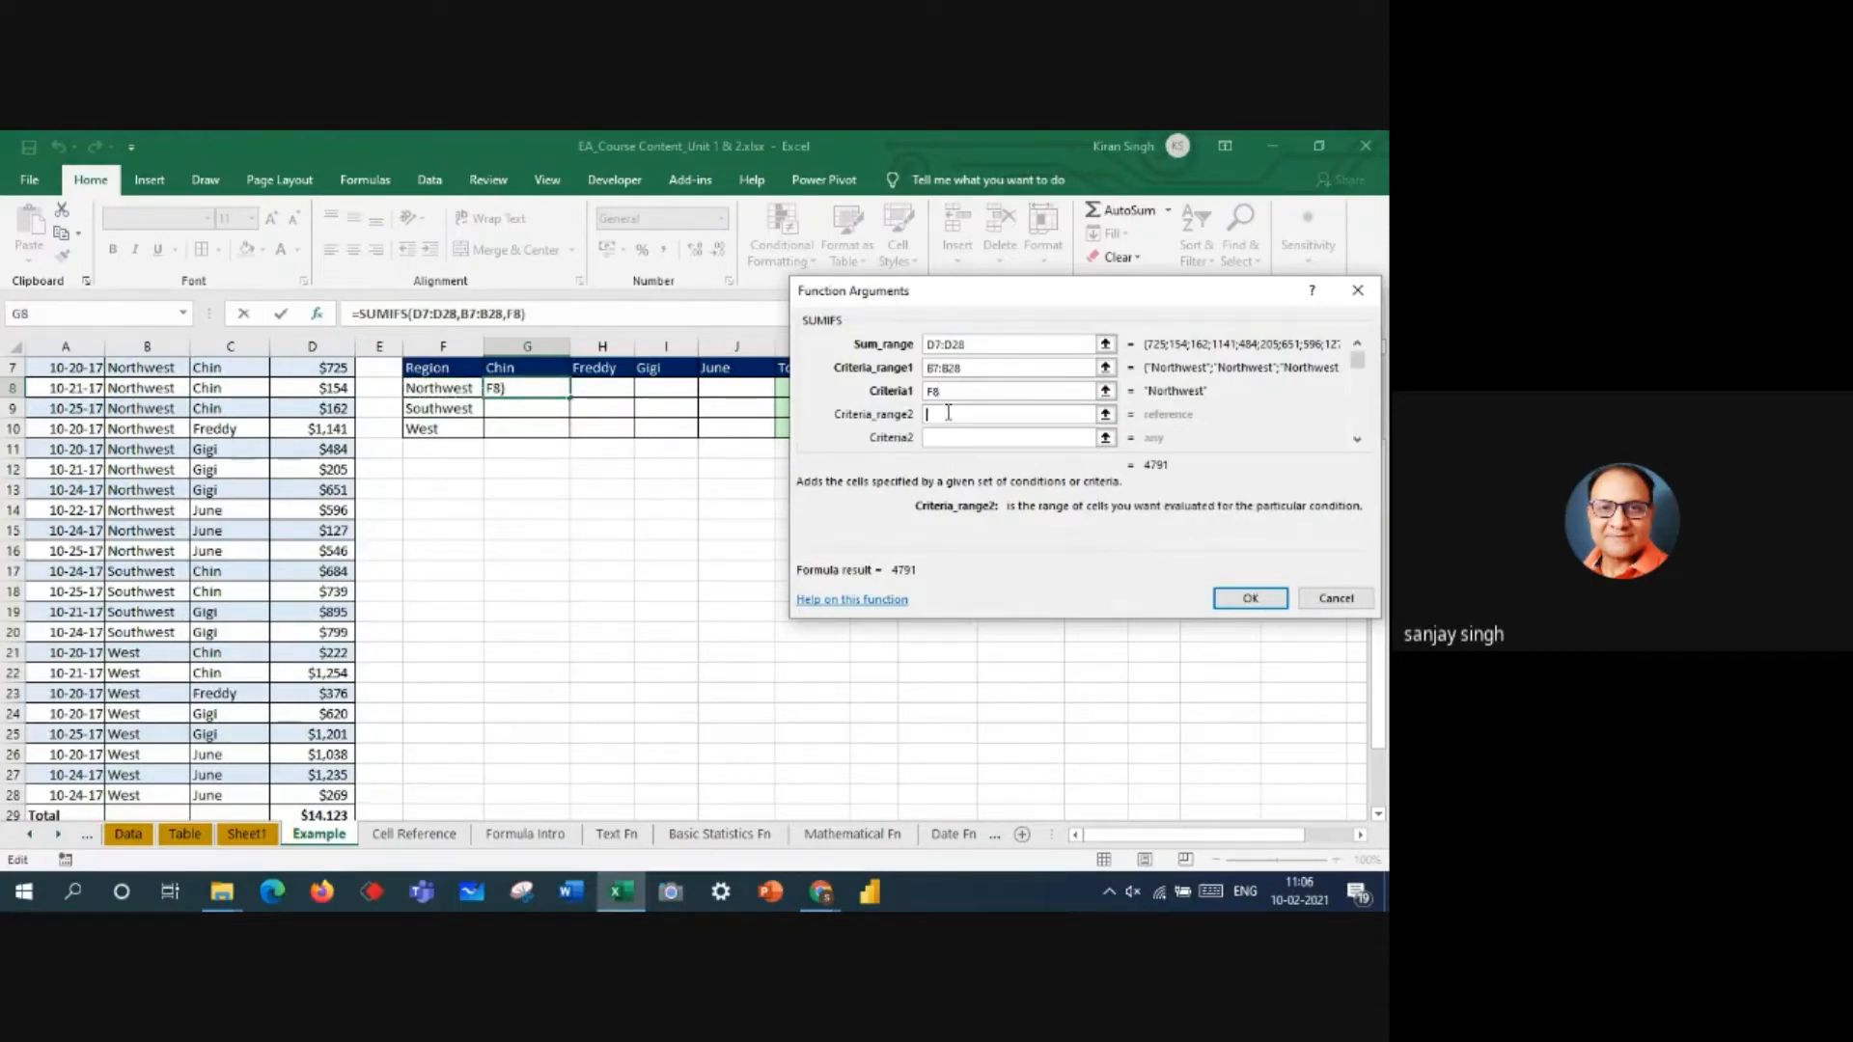
scroll(446, 505, "up", 1)
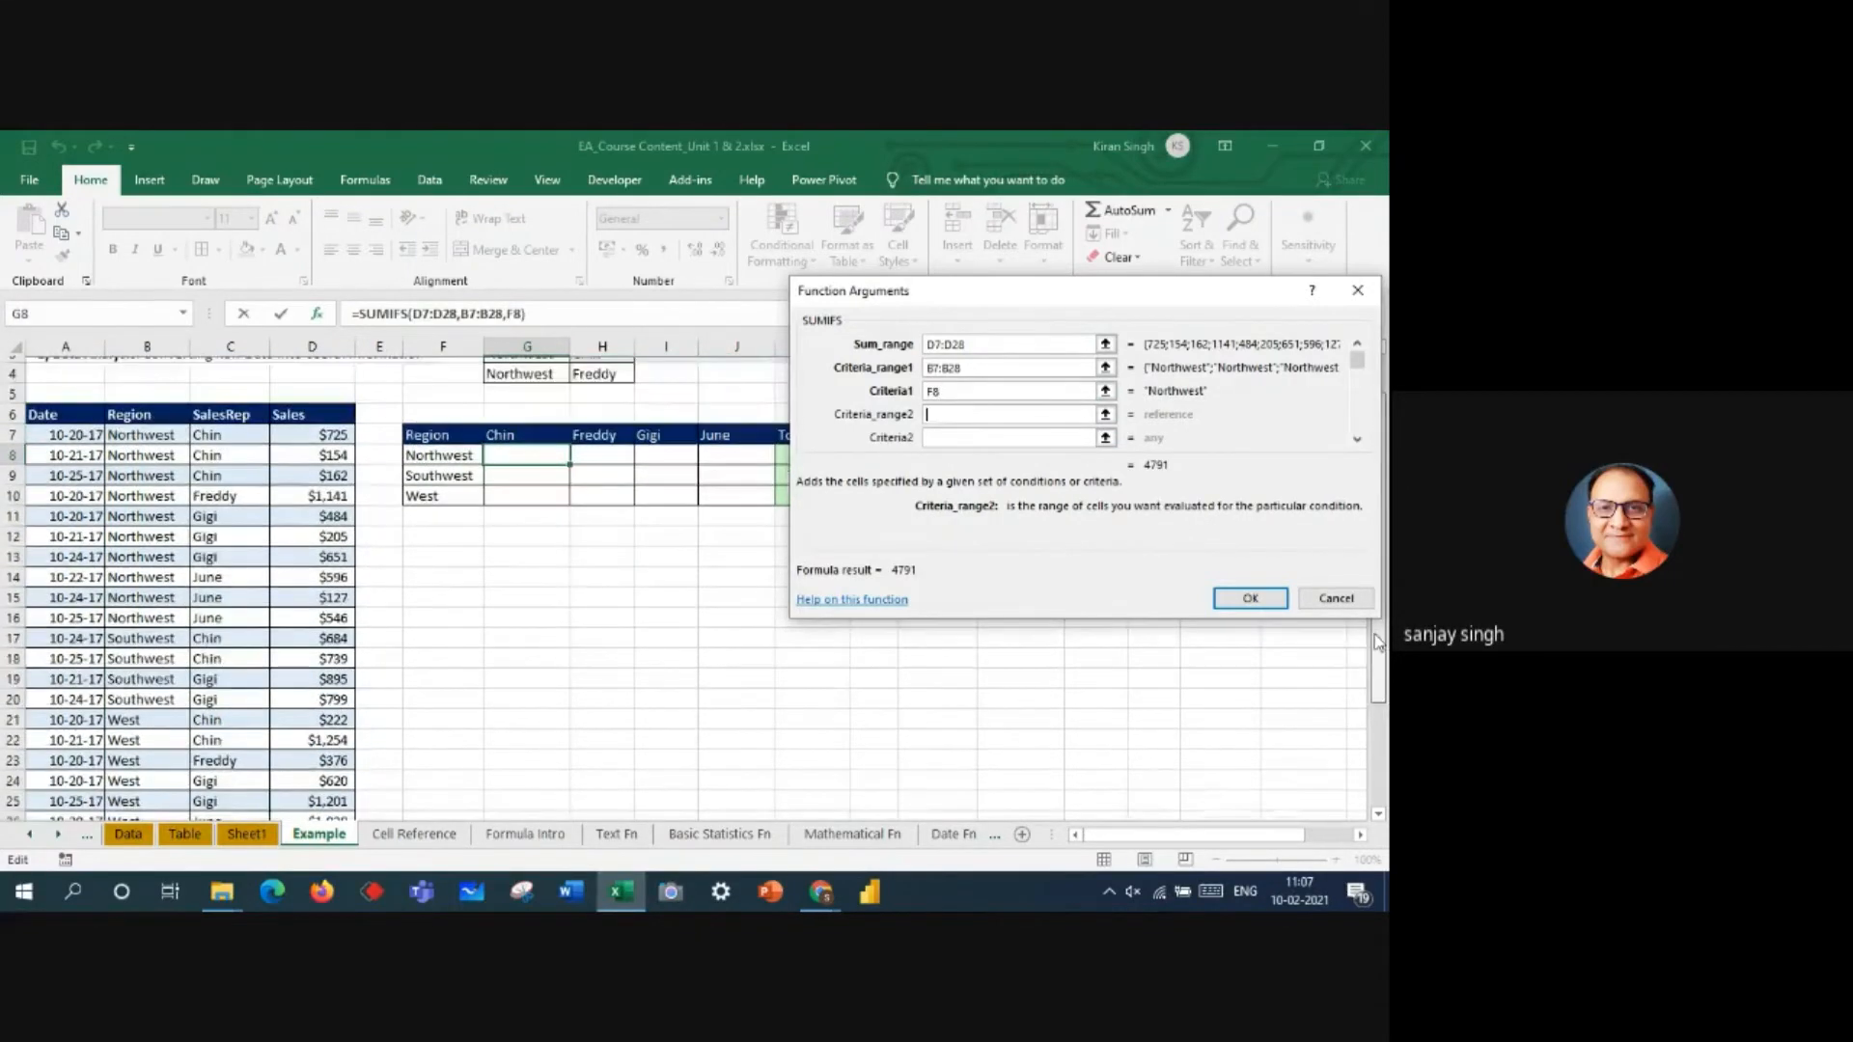
left_click(222, 431)
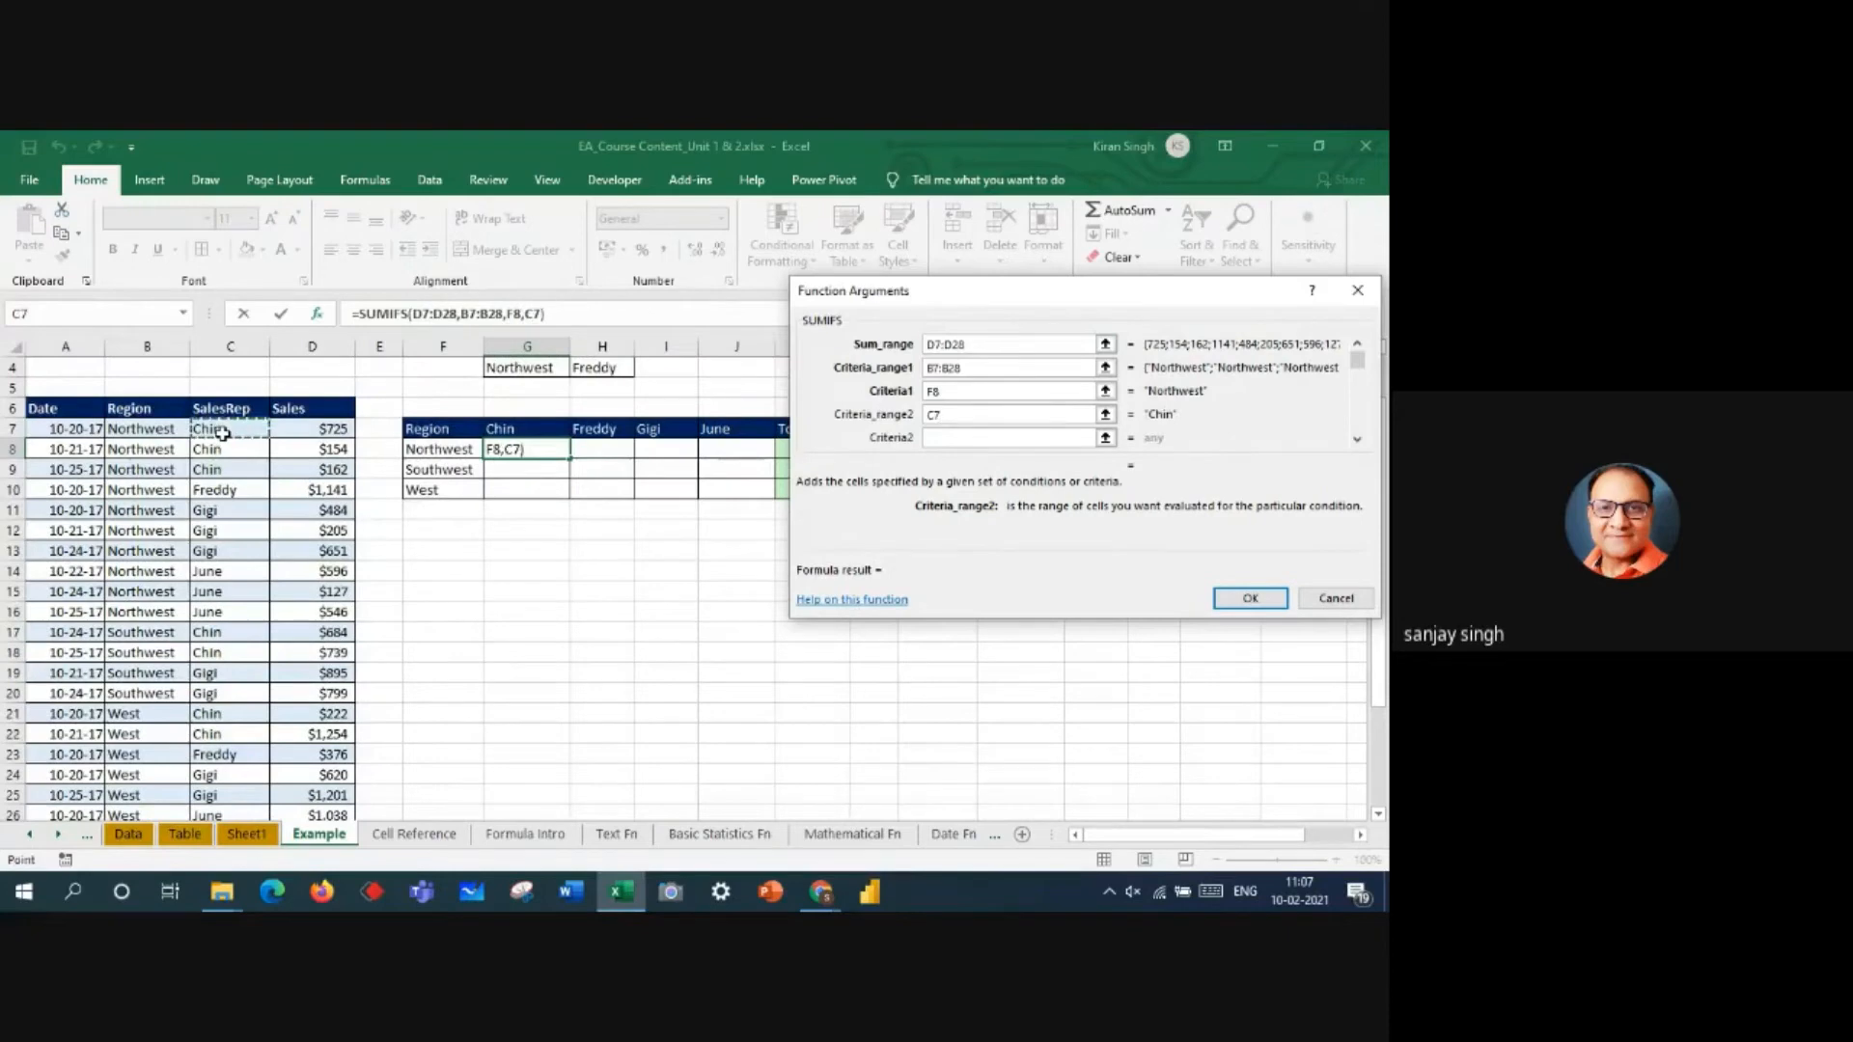
key("ctrl+shift+Down")
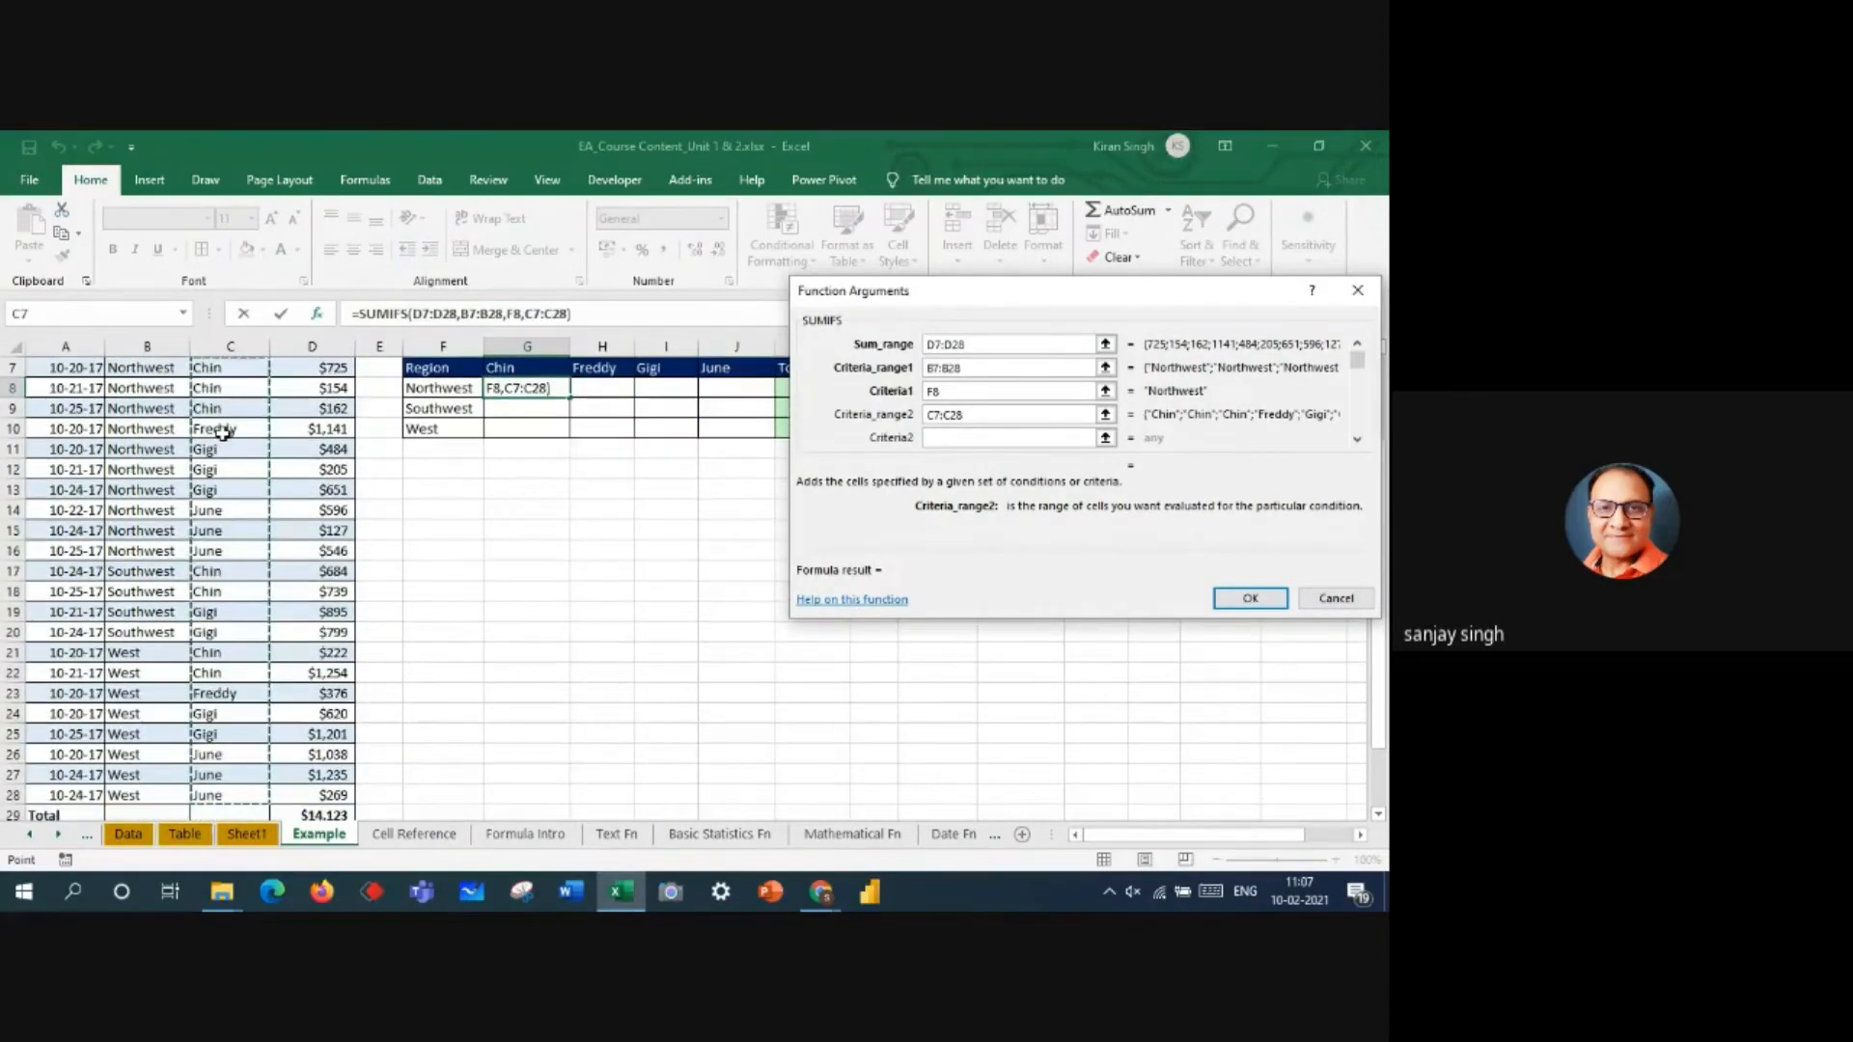
left_click(947, 439)
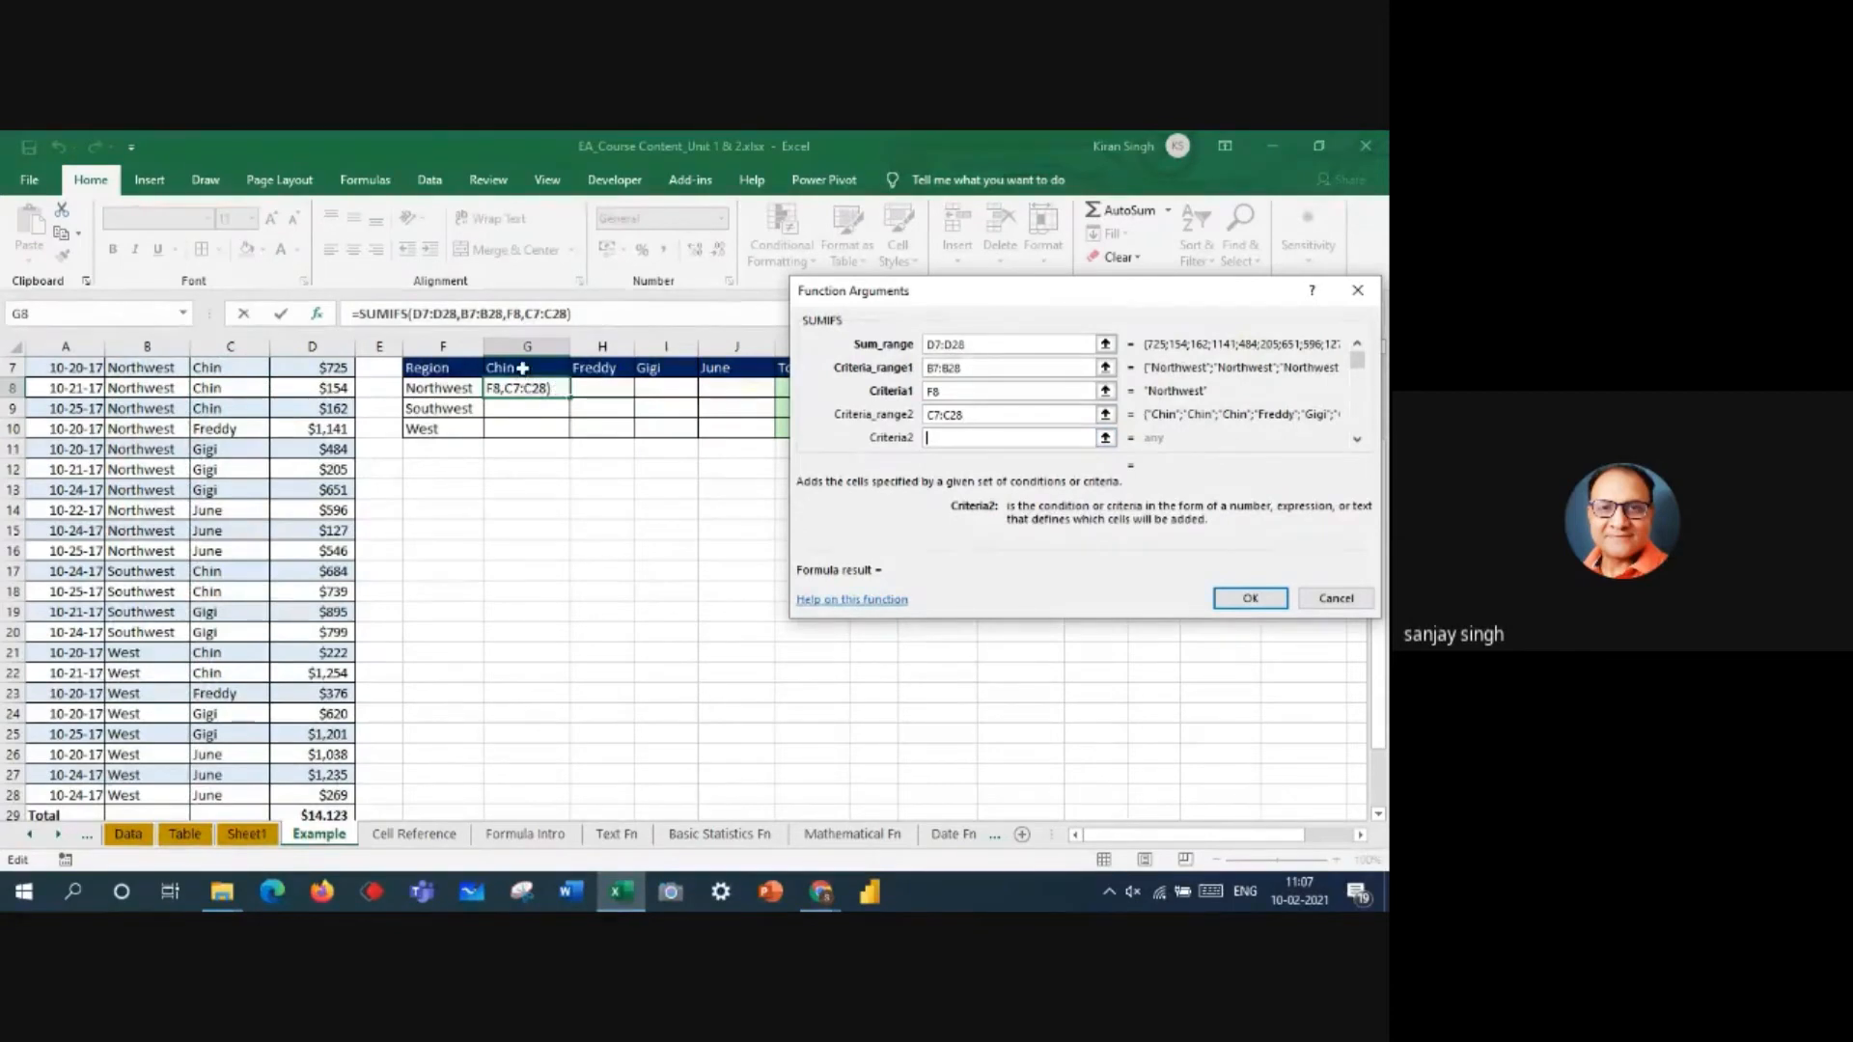
left_click(522, 367)
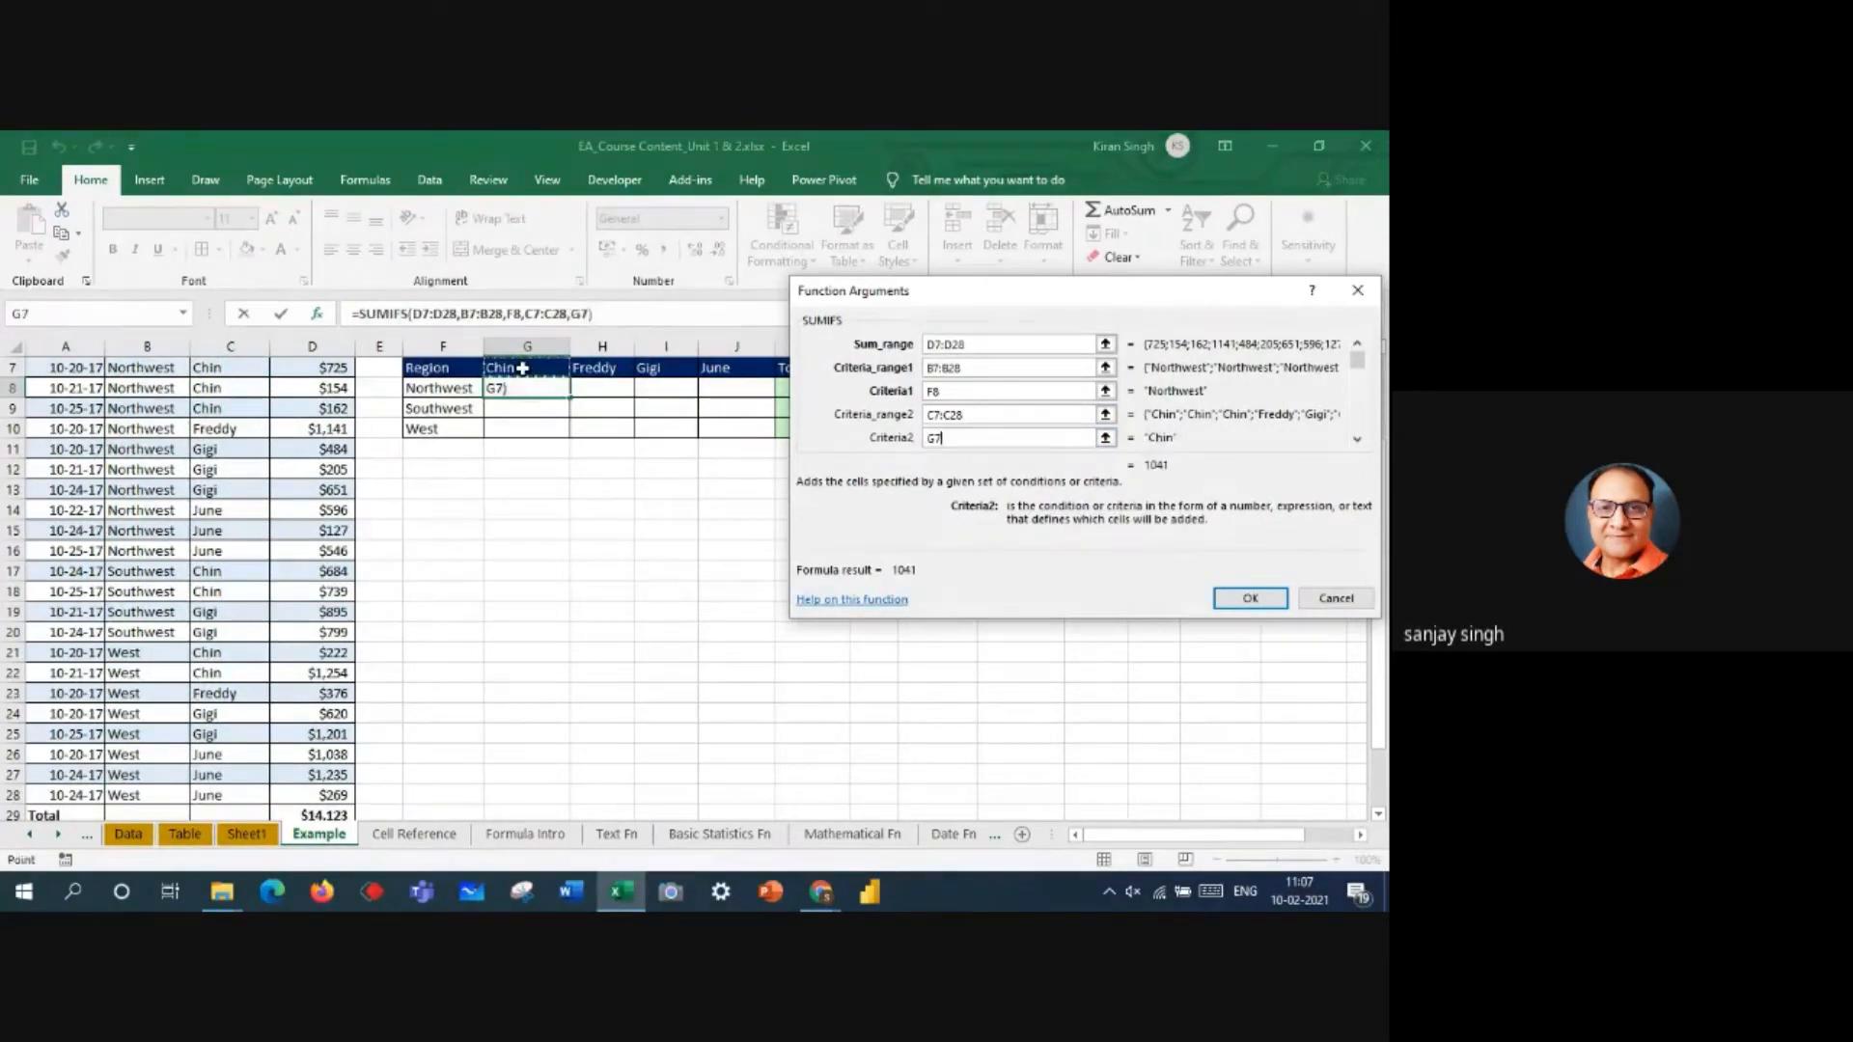
left_click_drag(1112, 305, 1021, 237)
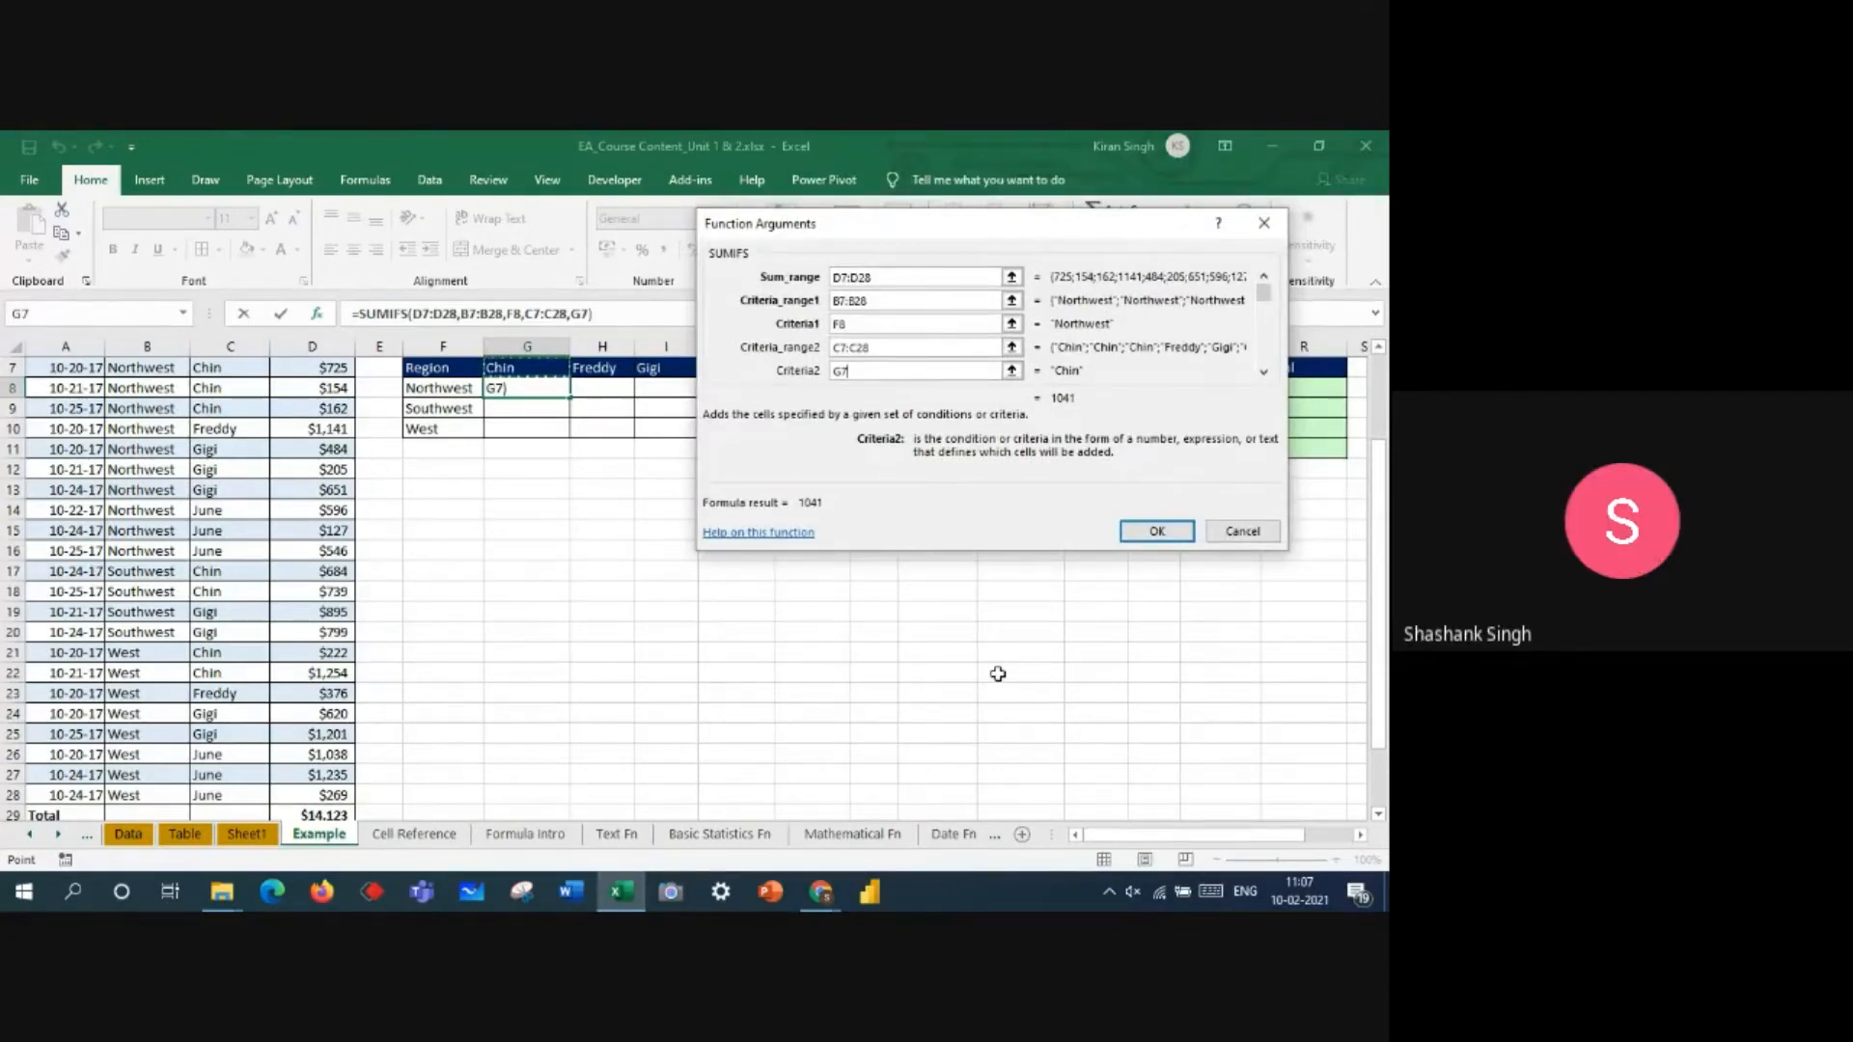
left_click(1173, 536)
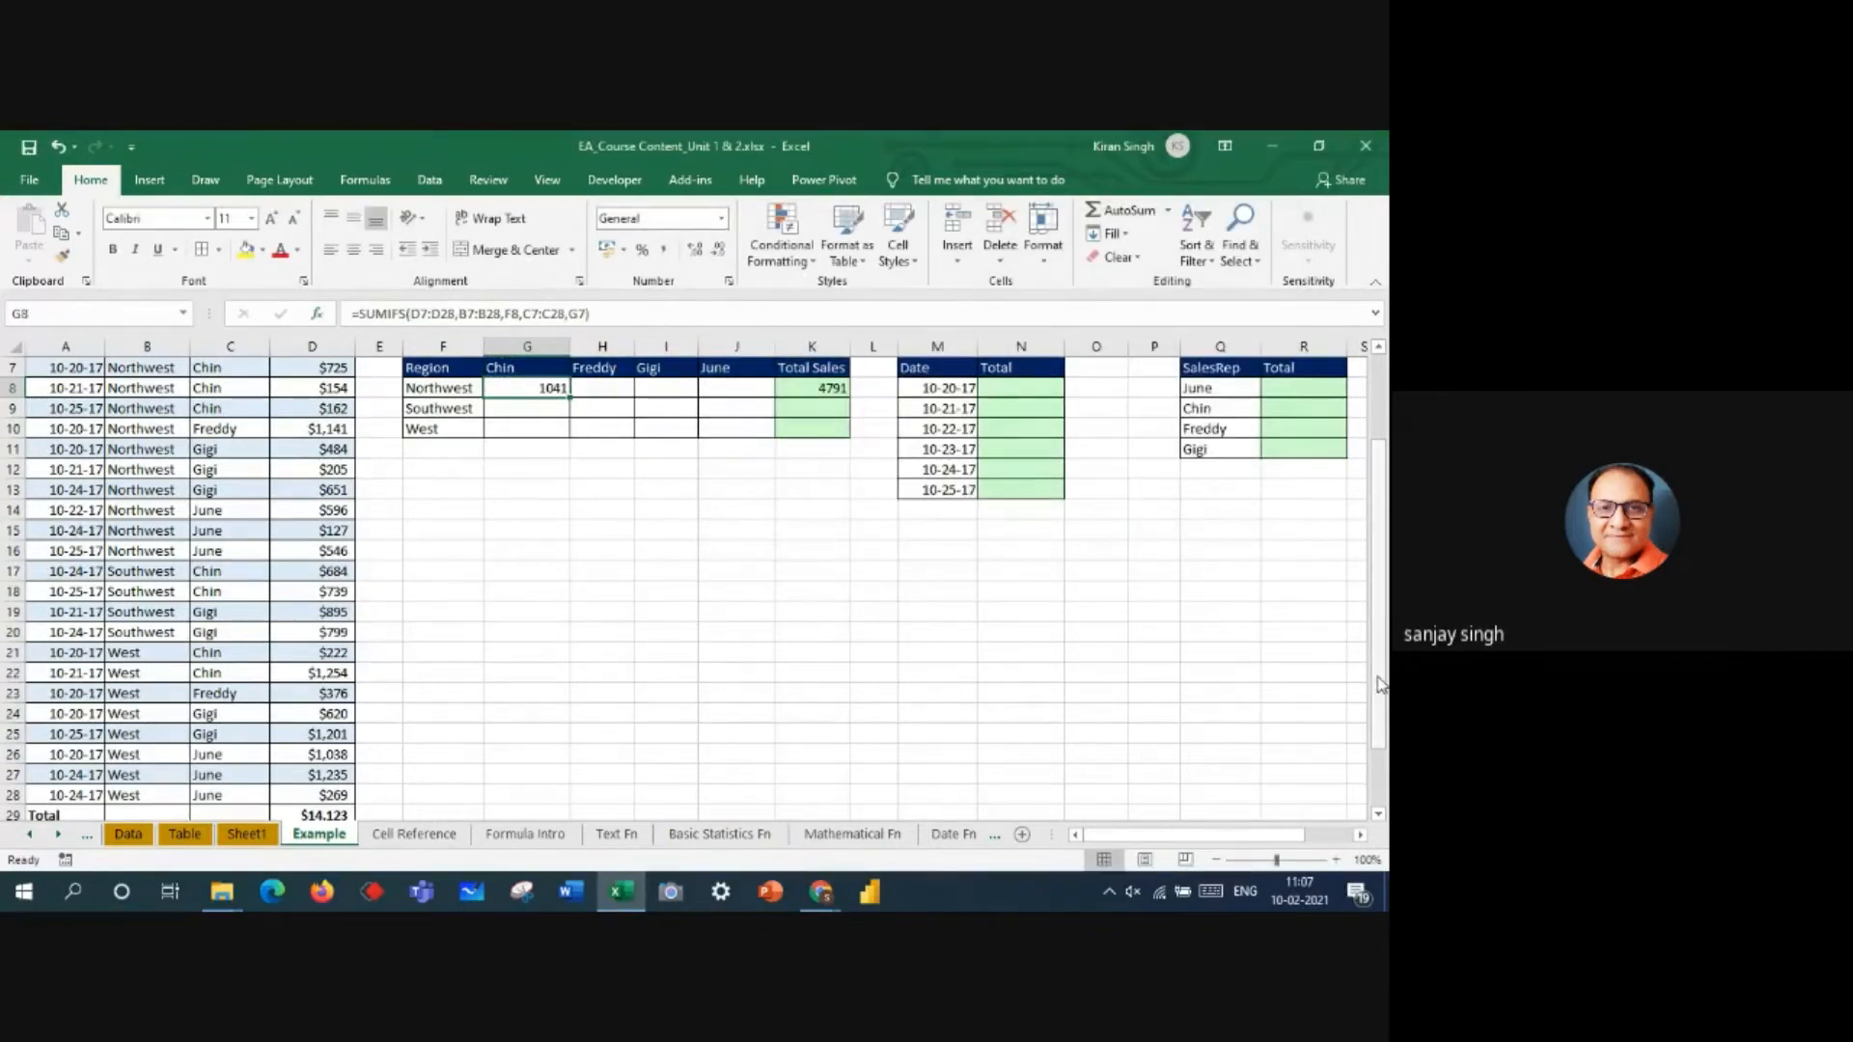
- Fill the relative SUMIFS formula from G8 across to J8 and examine the shifted references in the copies, particularly J8
scroll(1294, 678, "up", 2)
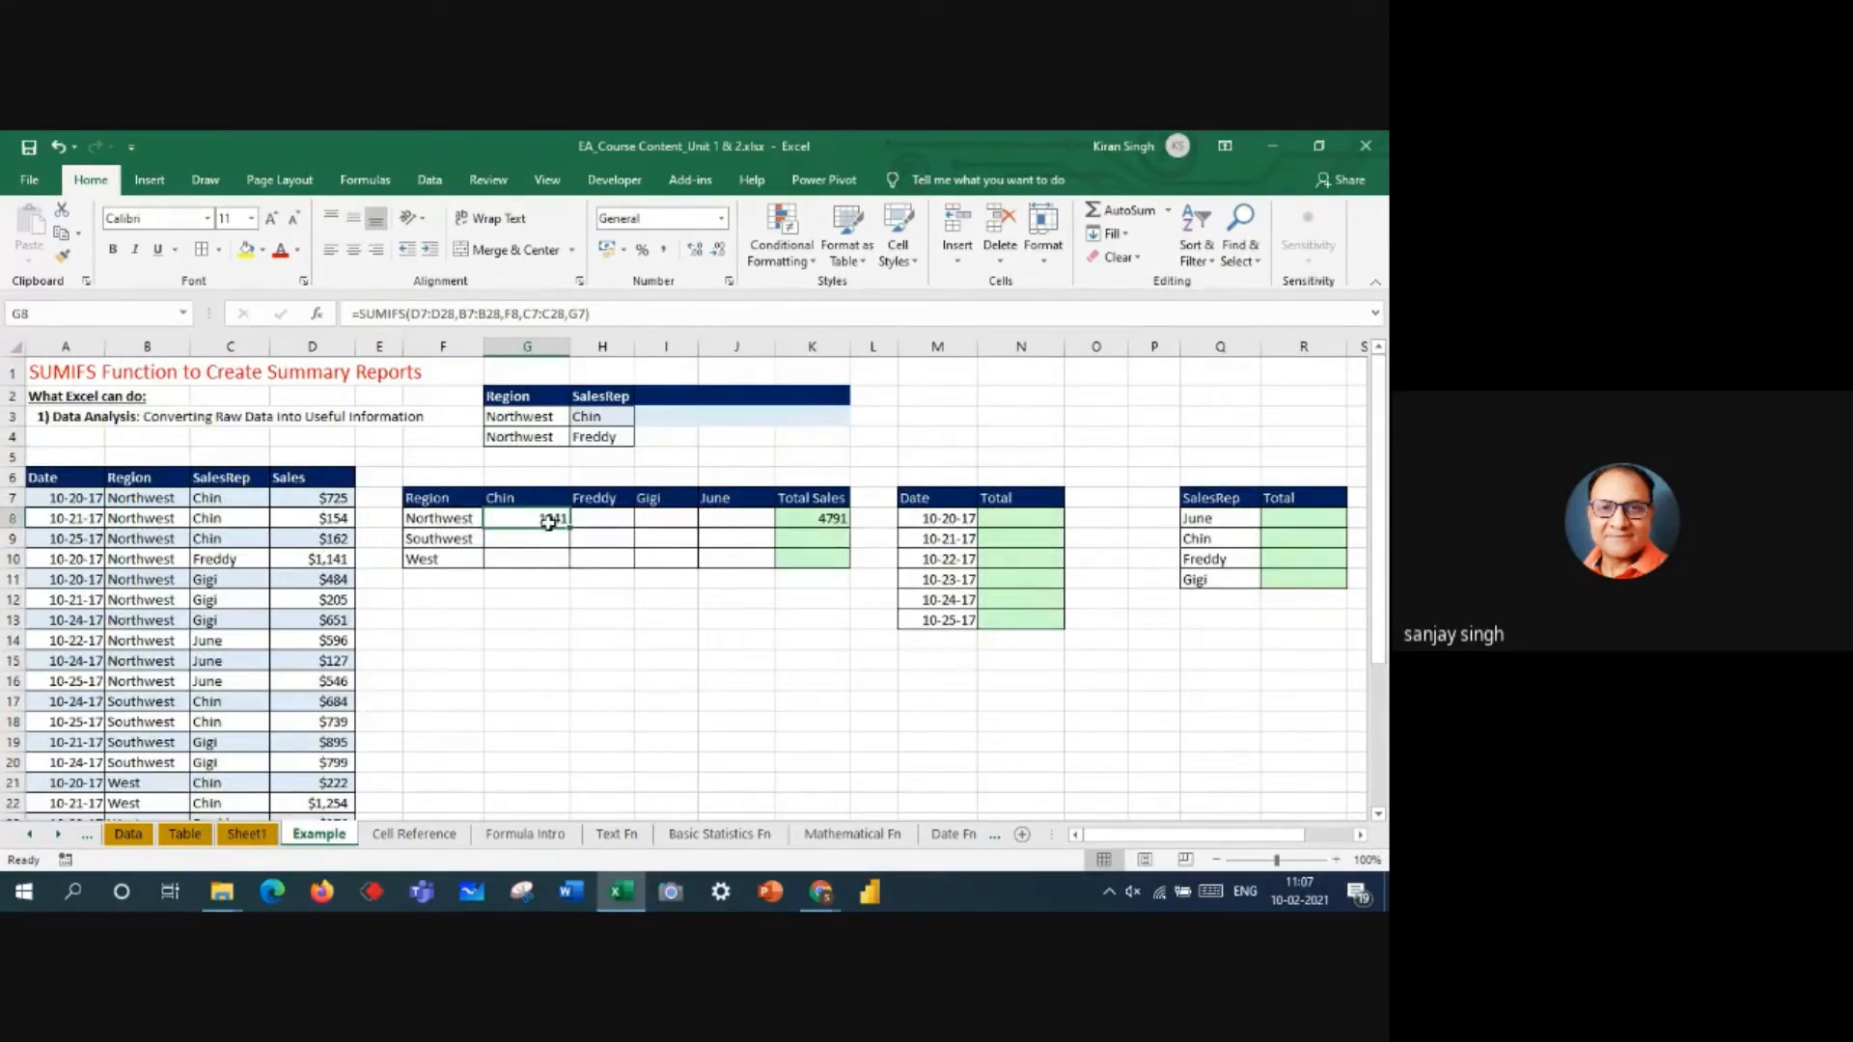
left_click_drag(570, 527, 738, 523)
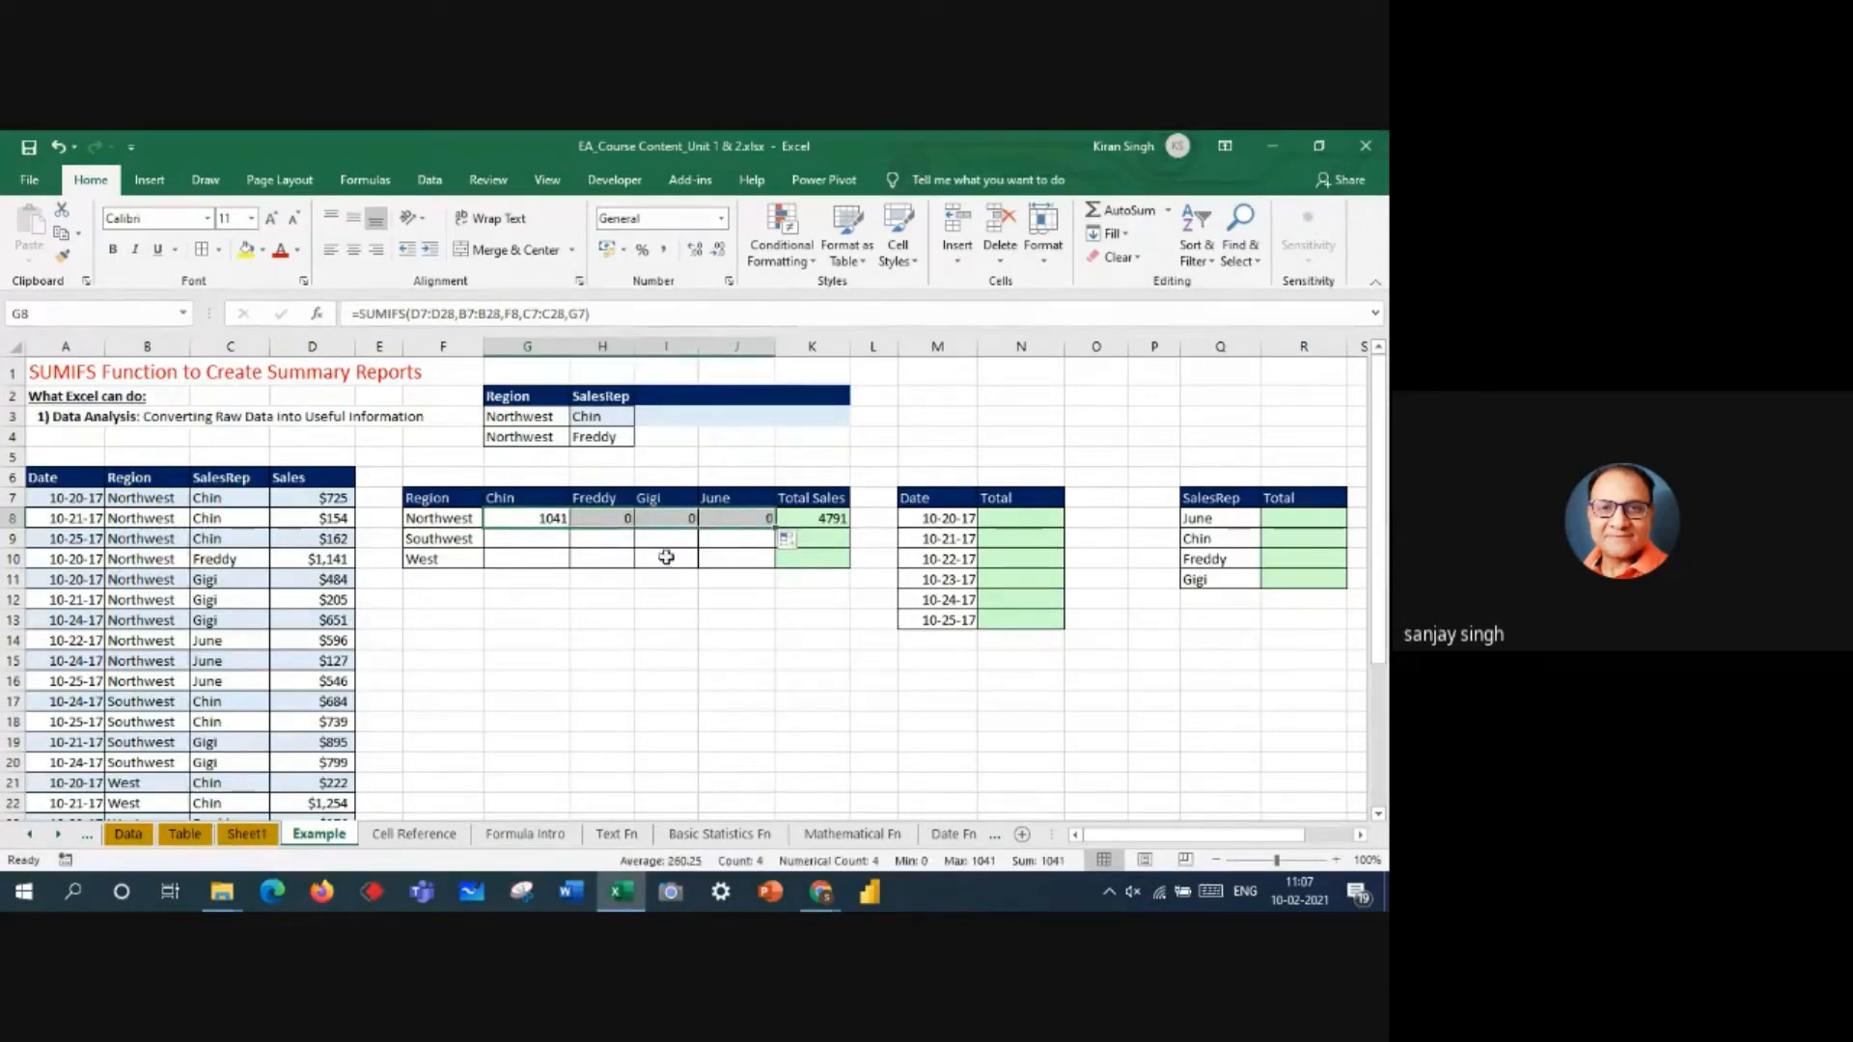
left_click(712, 665)
left_click(584, 522)
left_click(682, 516)
key("Right")
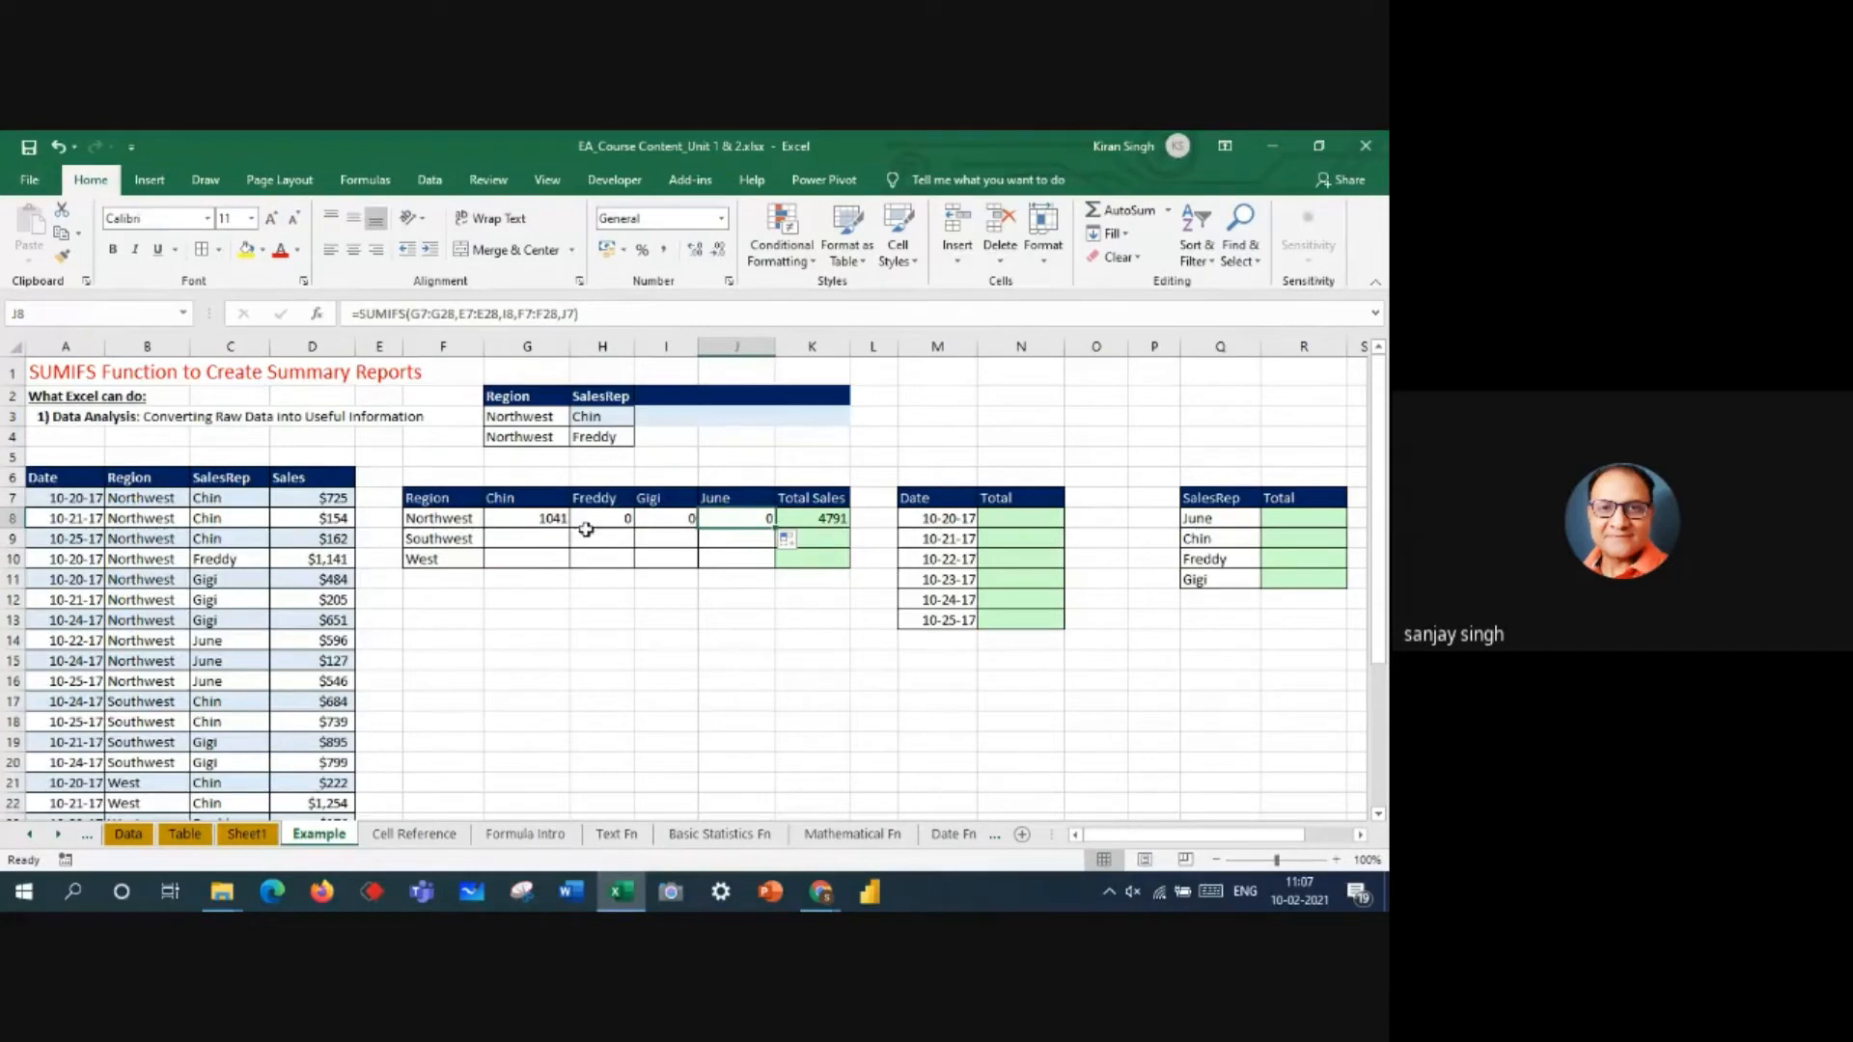
double_click(756, 517)
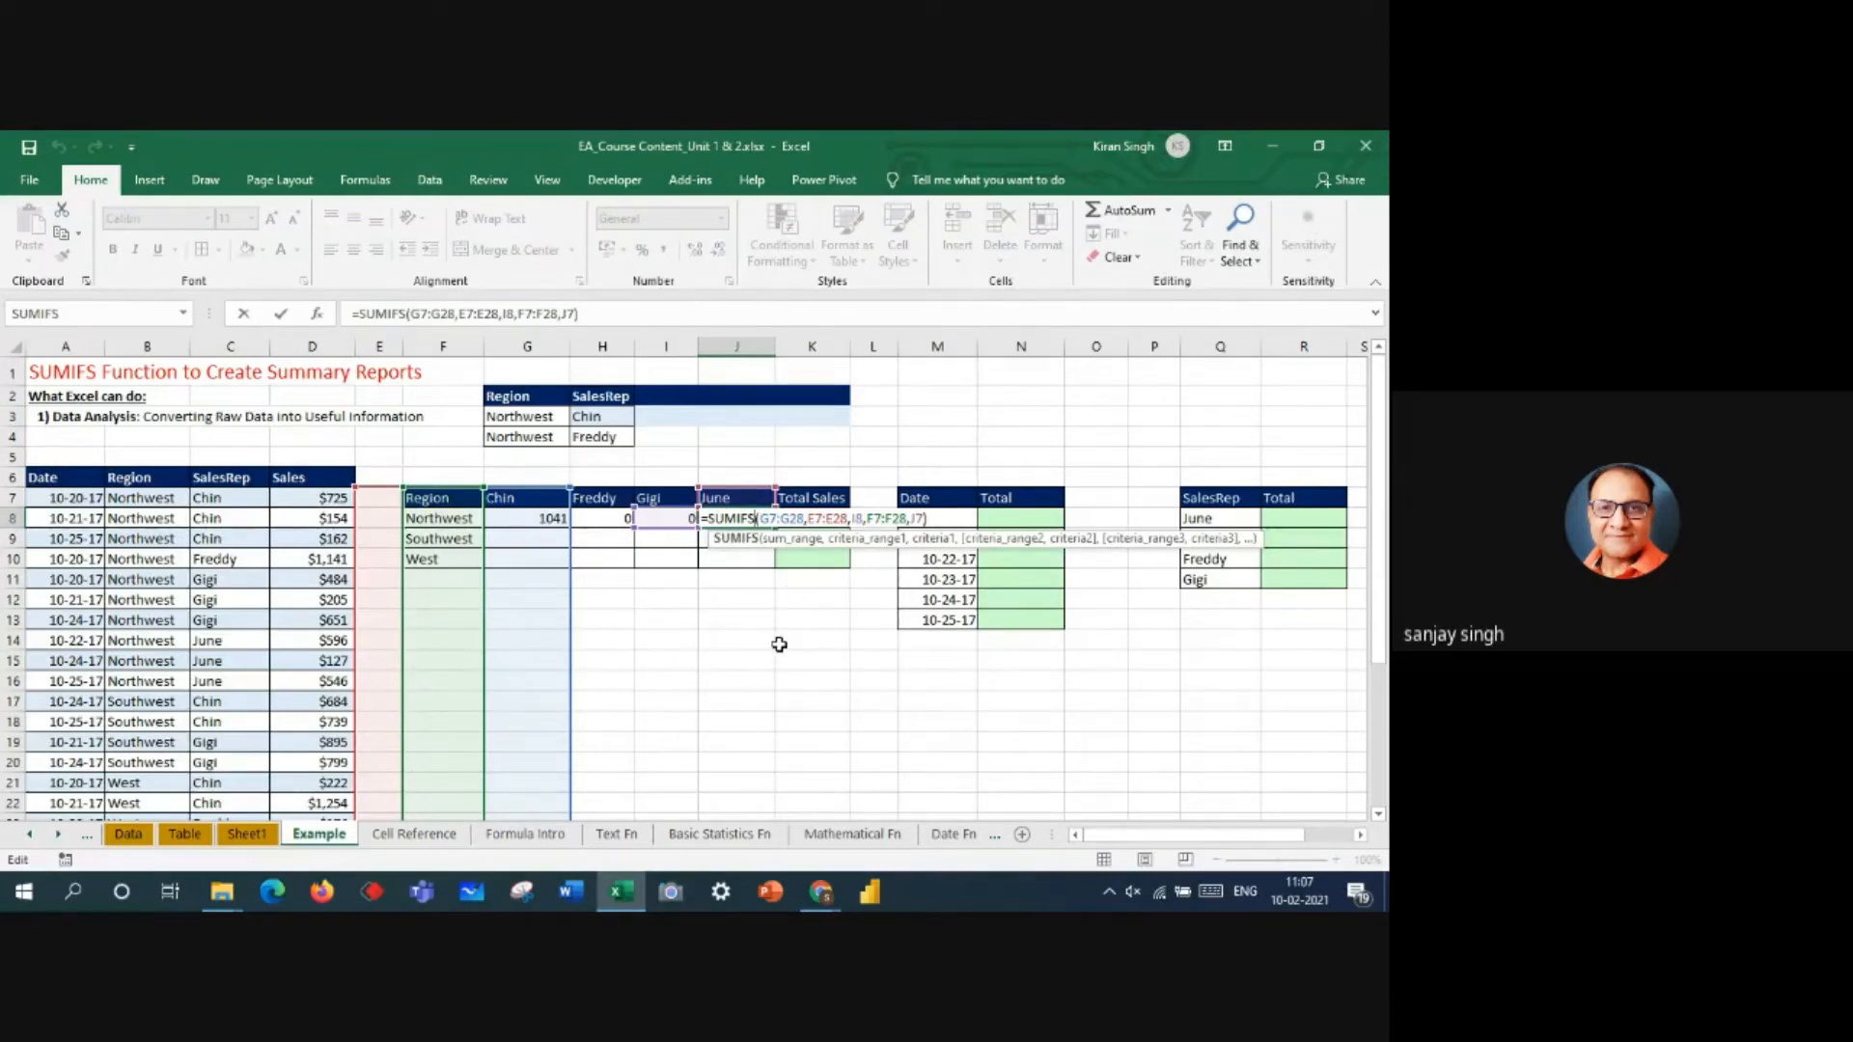
- Clear the copied SUMIFS formulas from H8:J8, keeping only the one in G8
key("BackSpace")
key("Return")
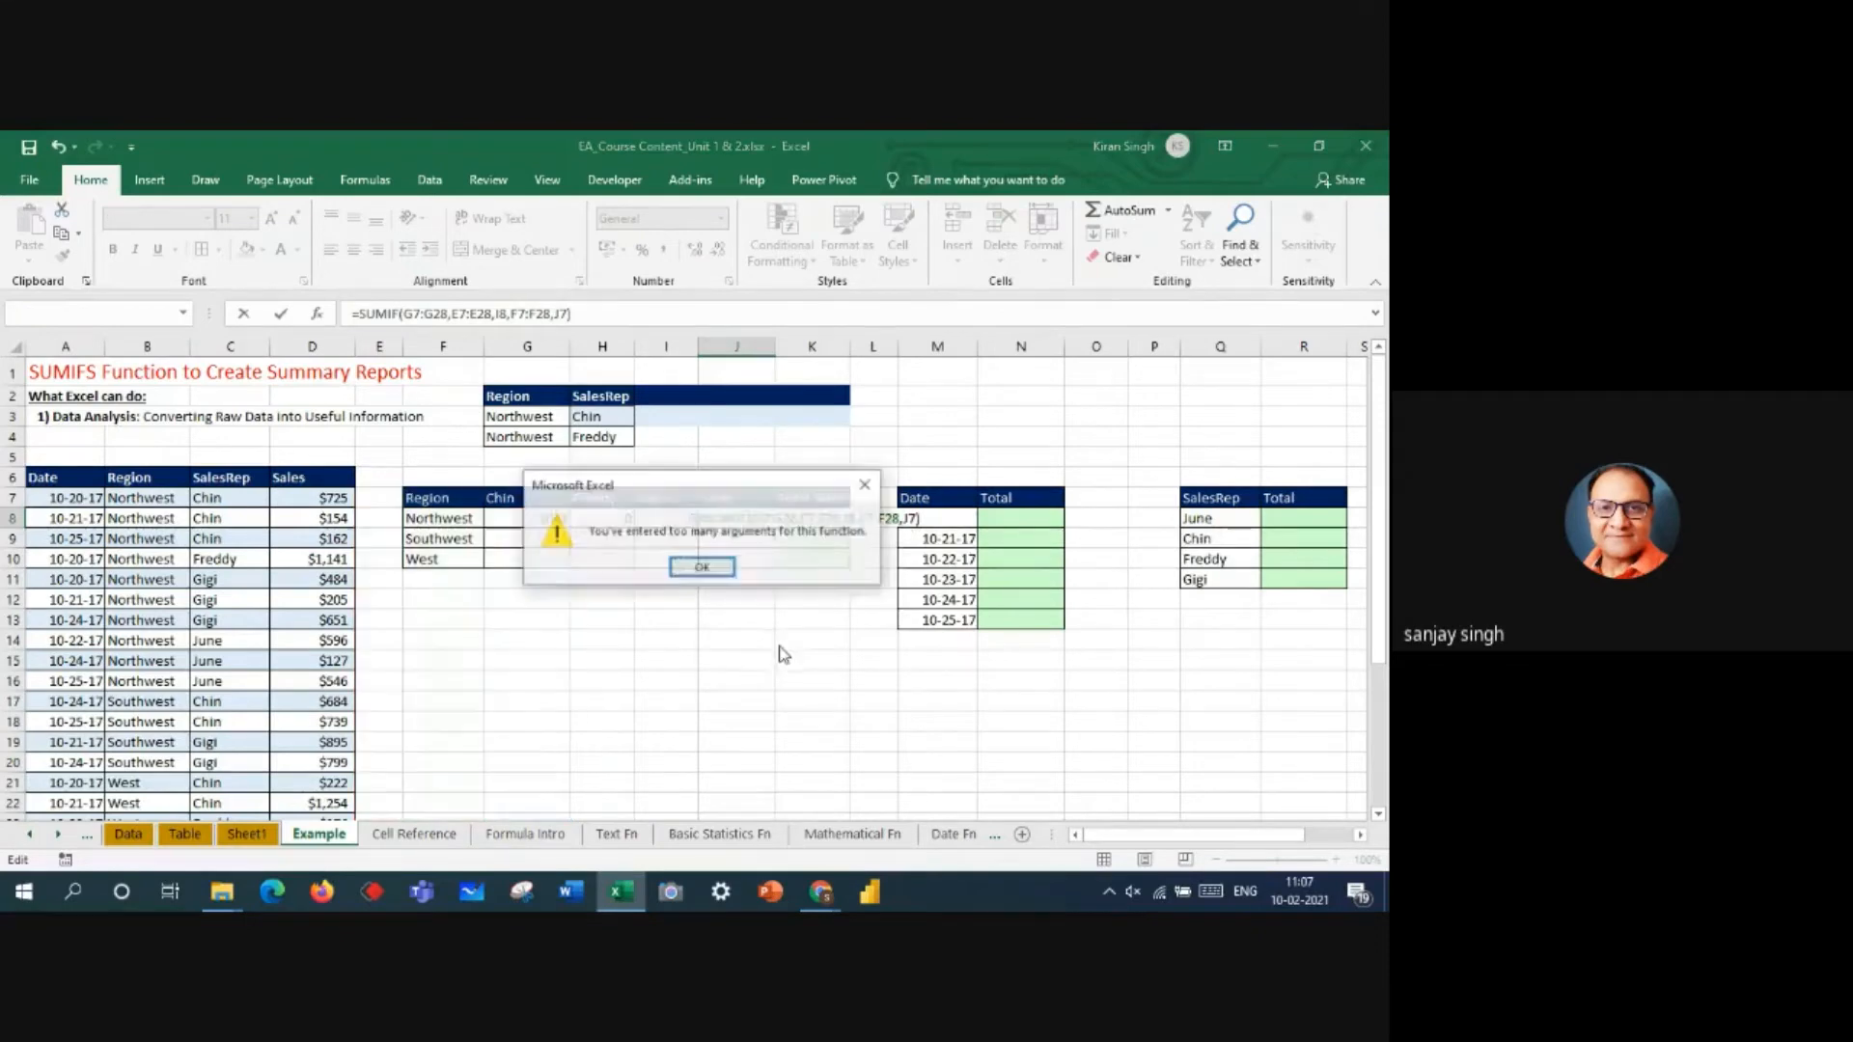
left_click(723, 568)
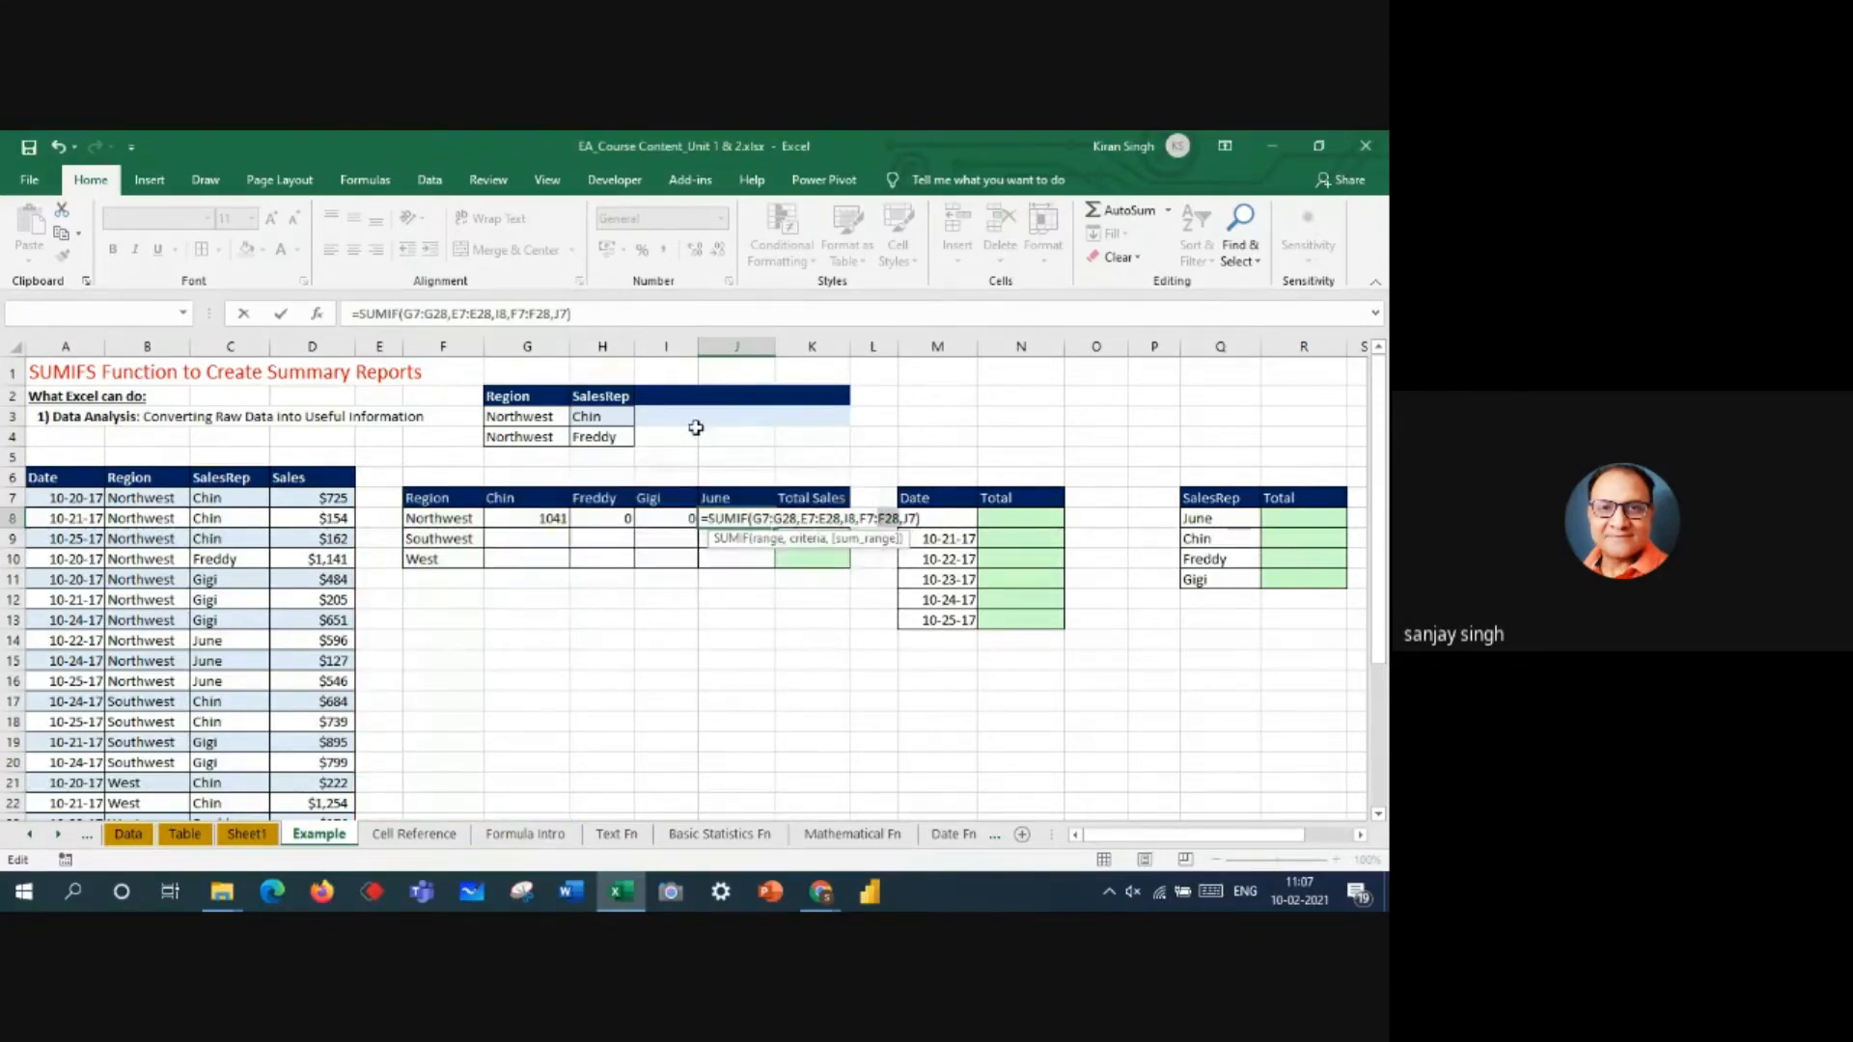
left_click_drag(588, 310, 324, 294)
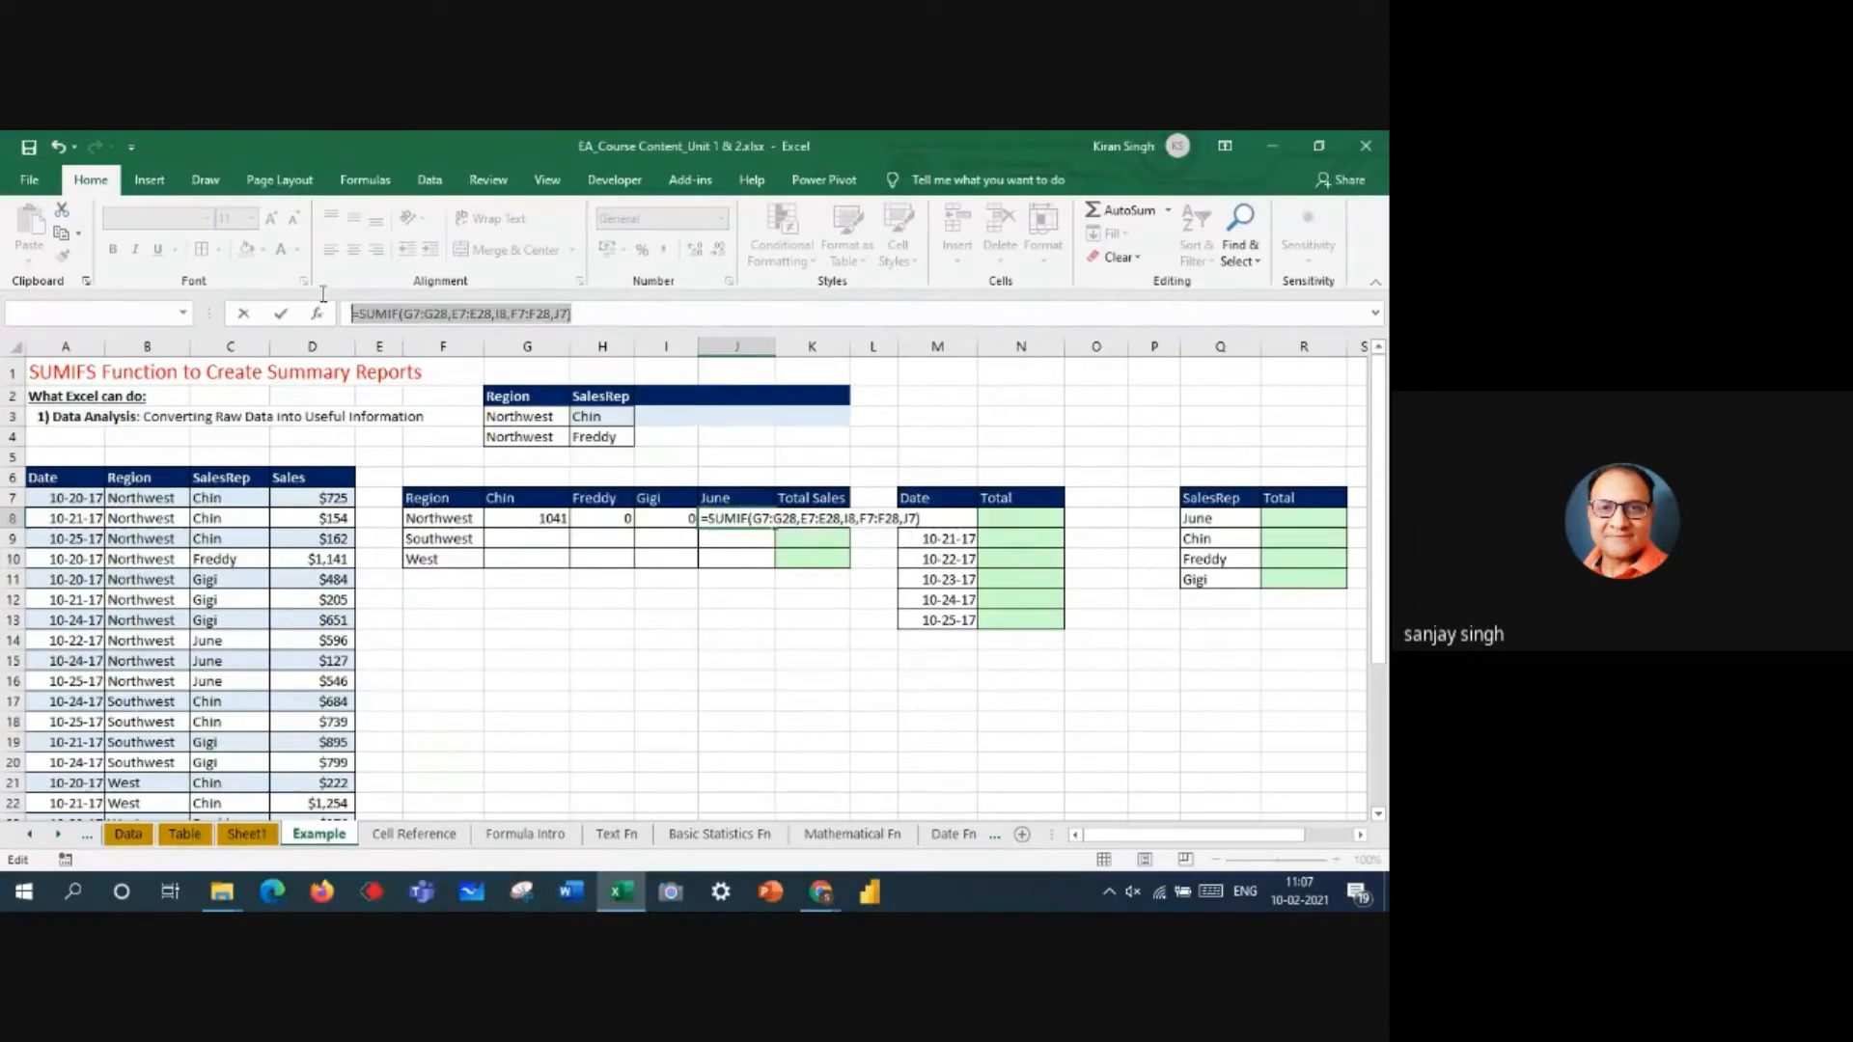
key("Delete")
left_click(591, 695)
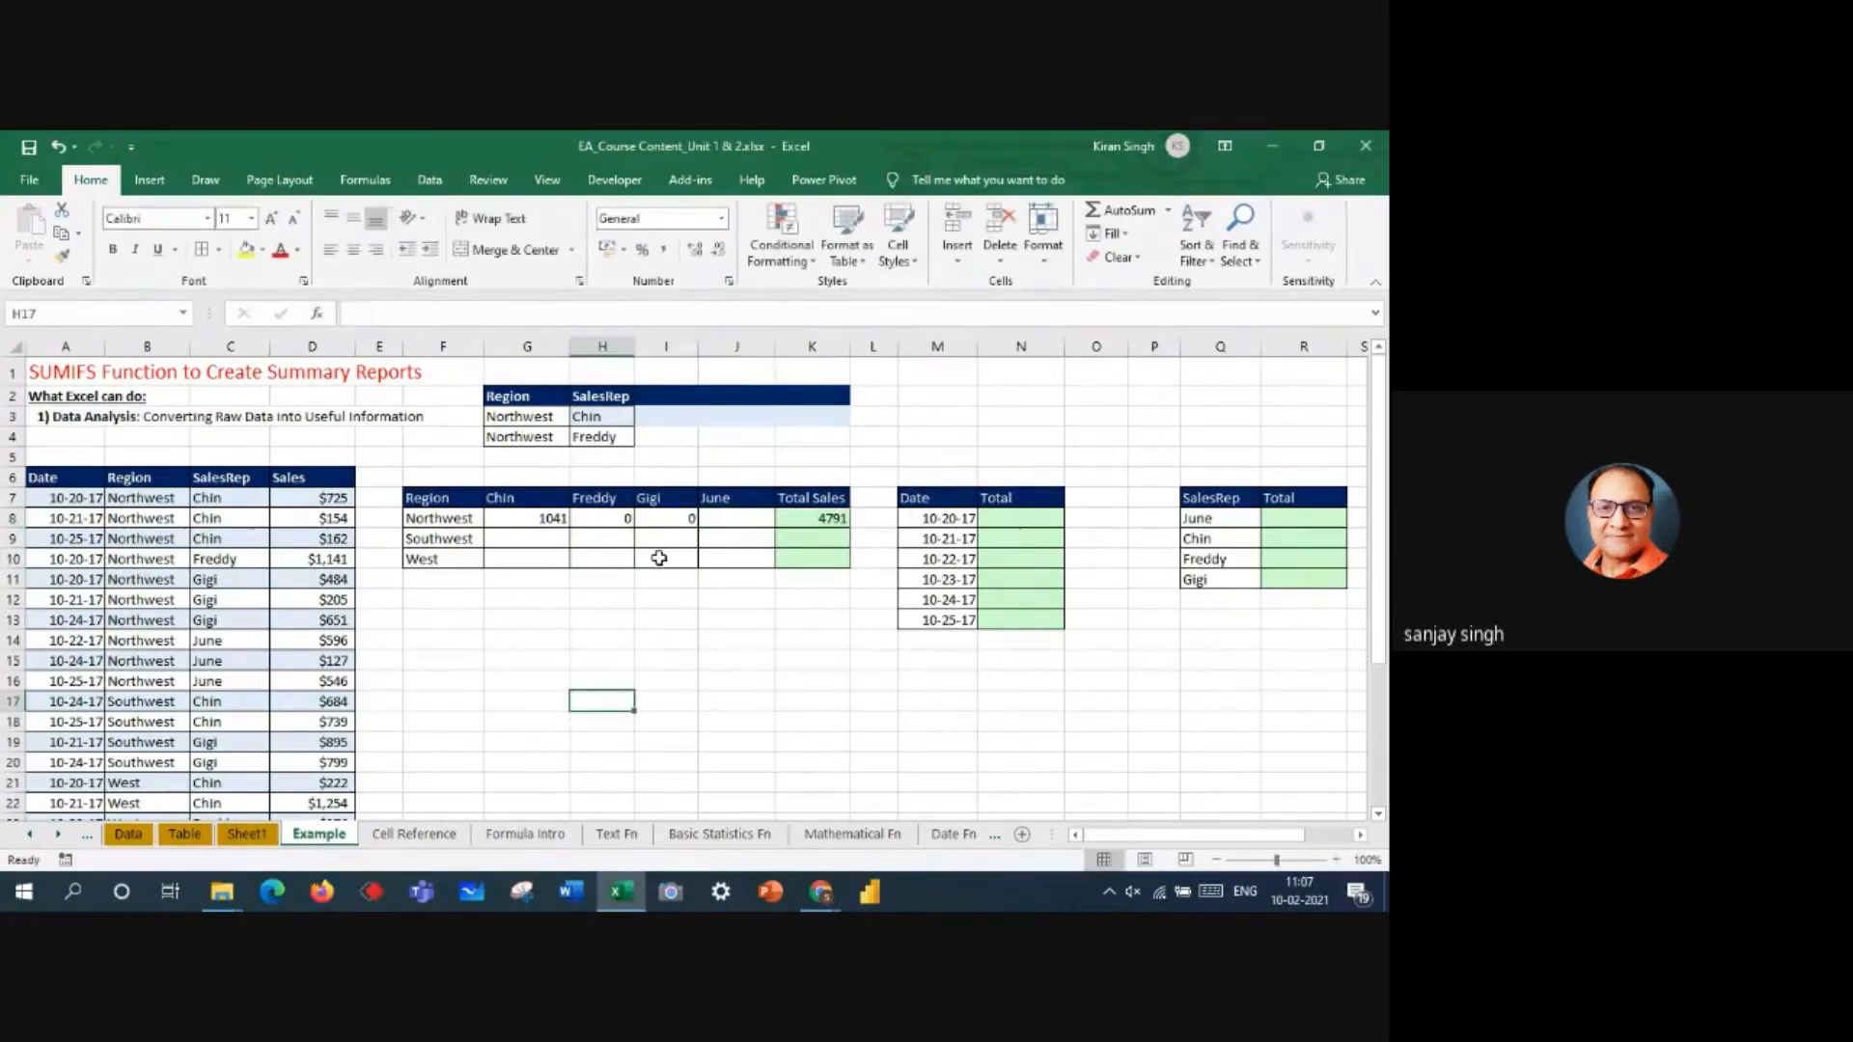
left_click_drag(666, 518, 619, 518)
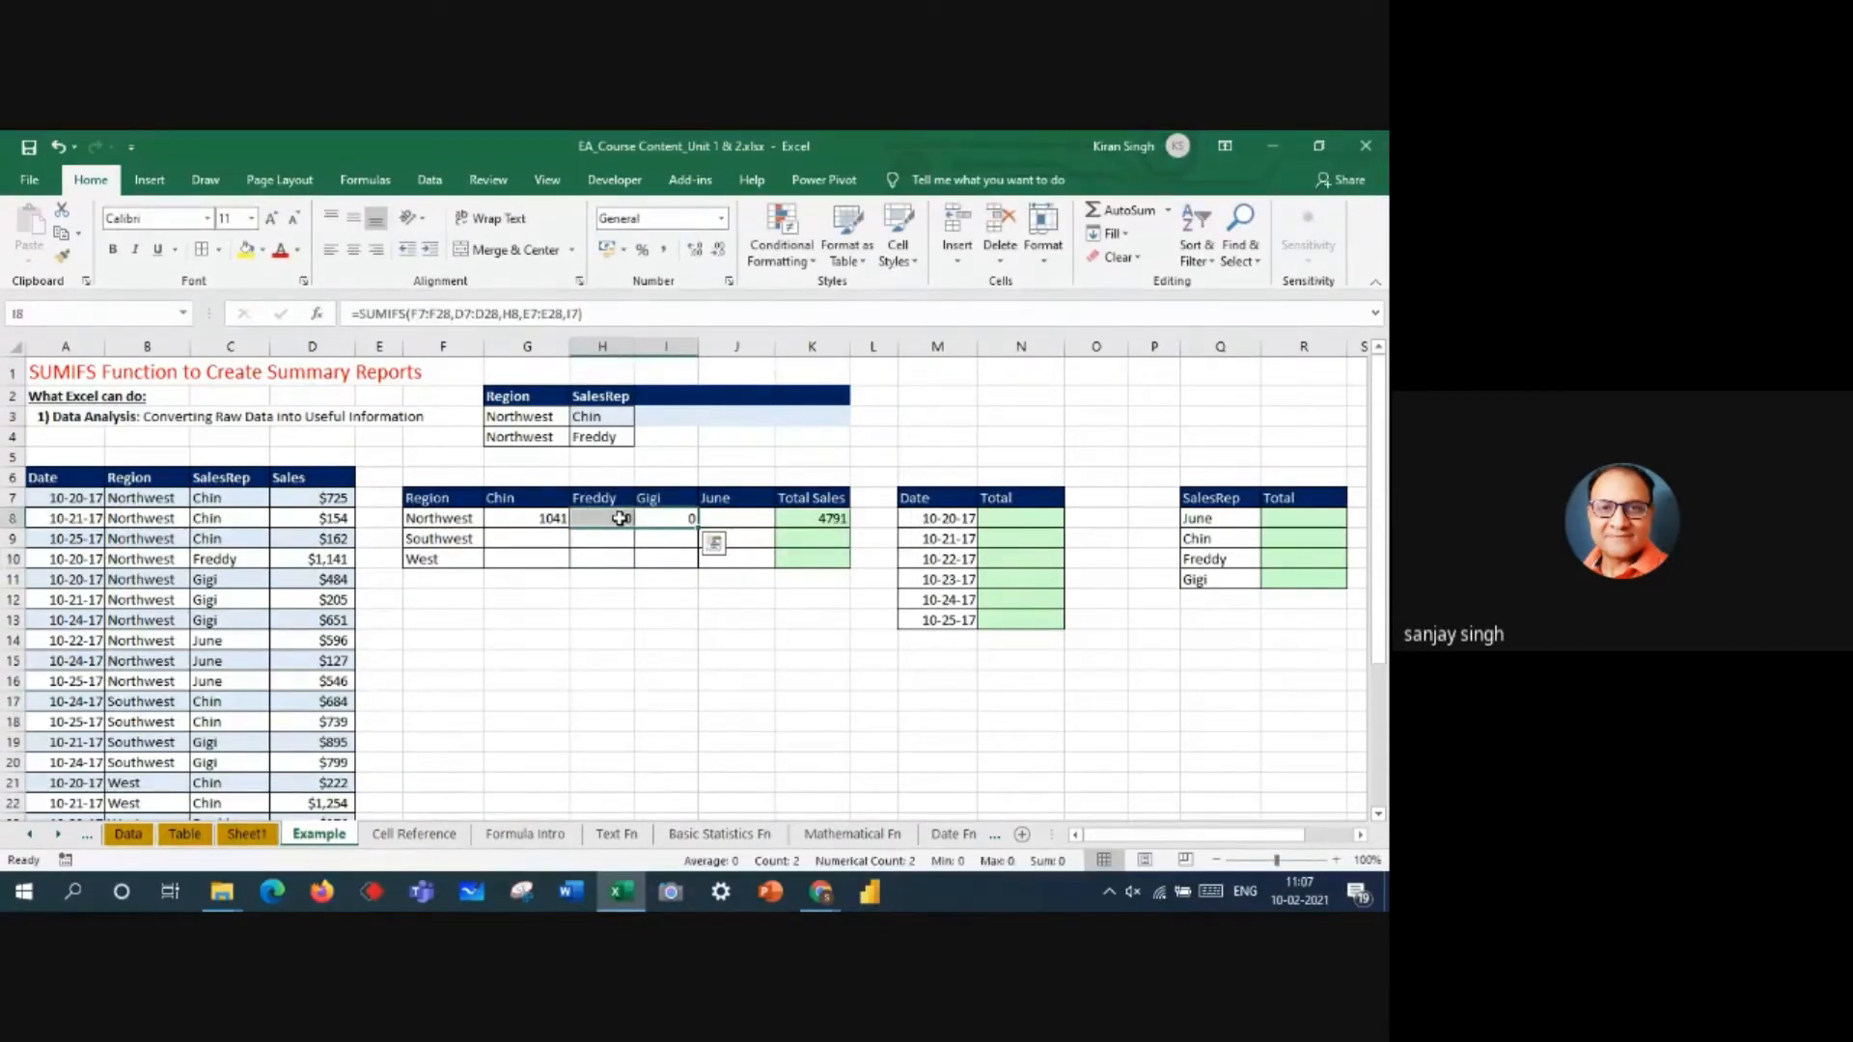
key("Delete")
left_click(541, 616)
left_click(512, 523)
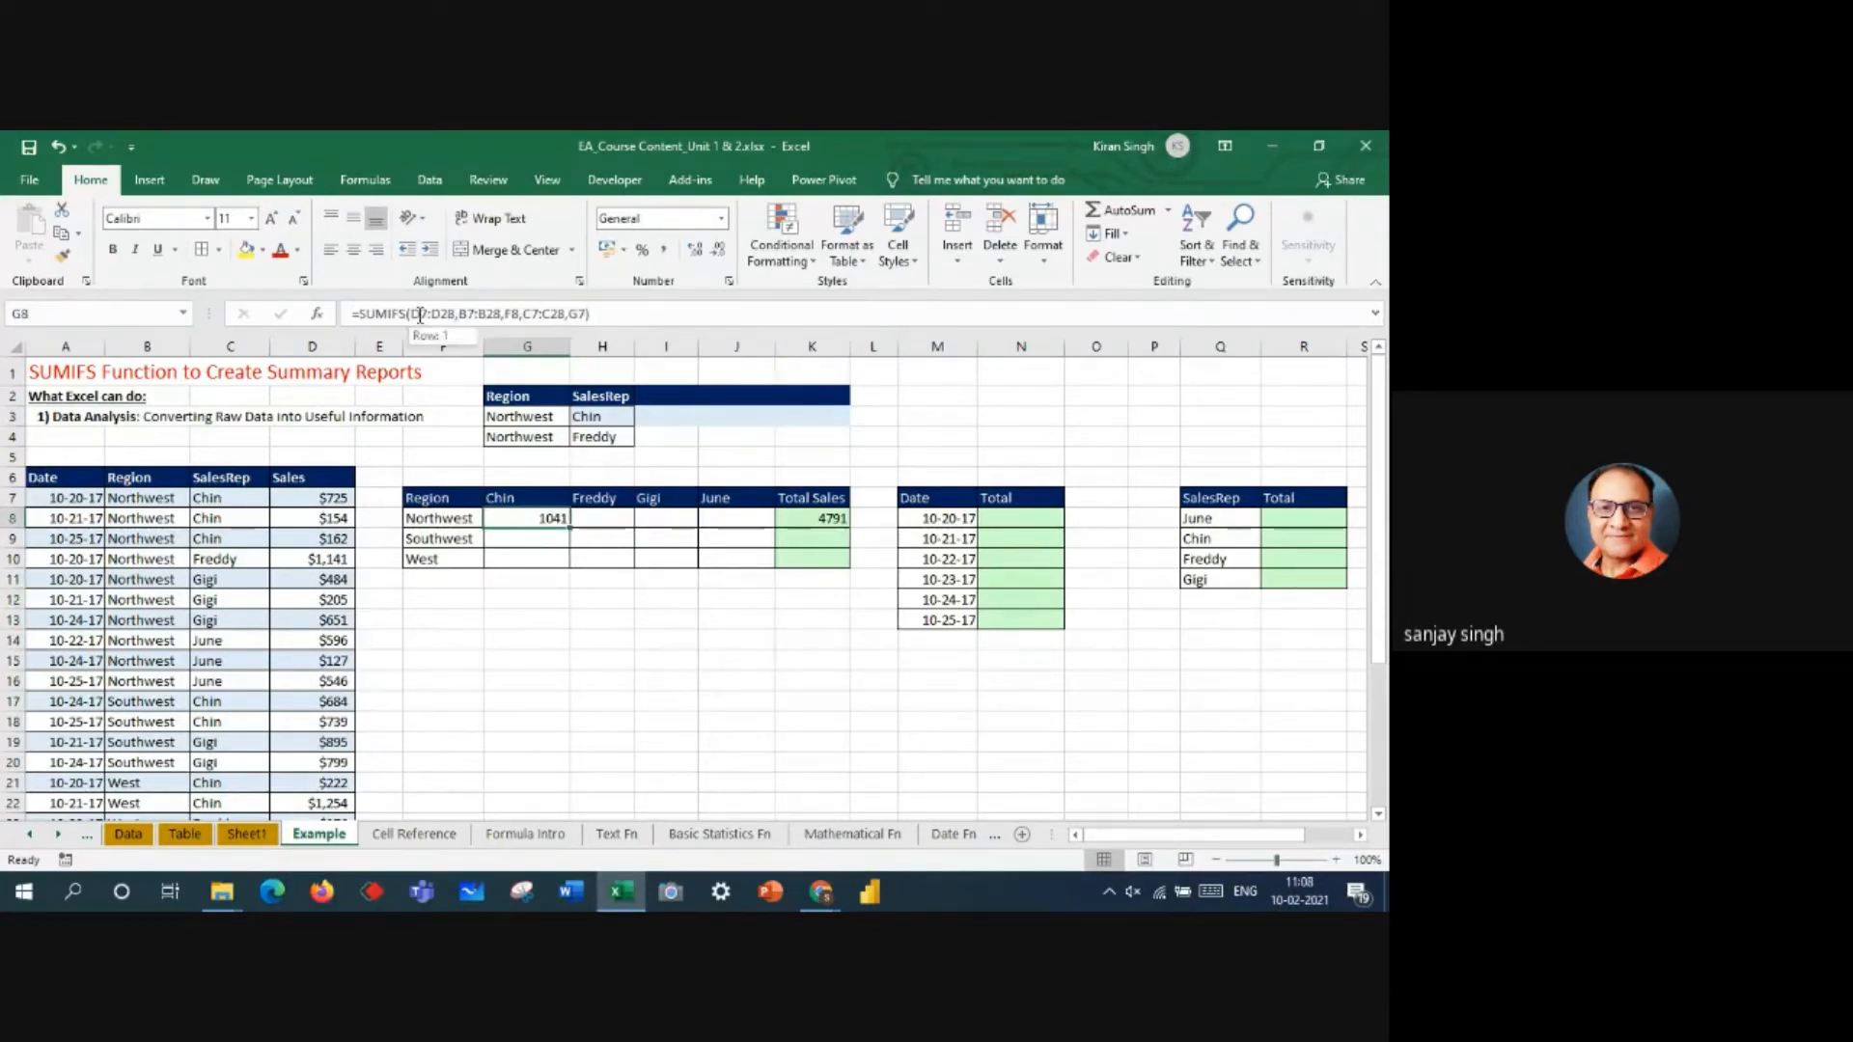
left_click_drag(419, 314, 566, 314)
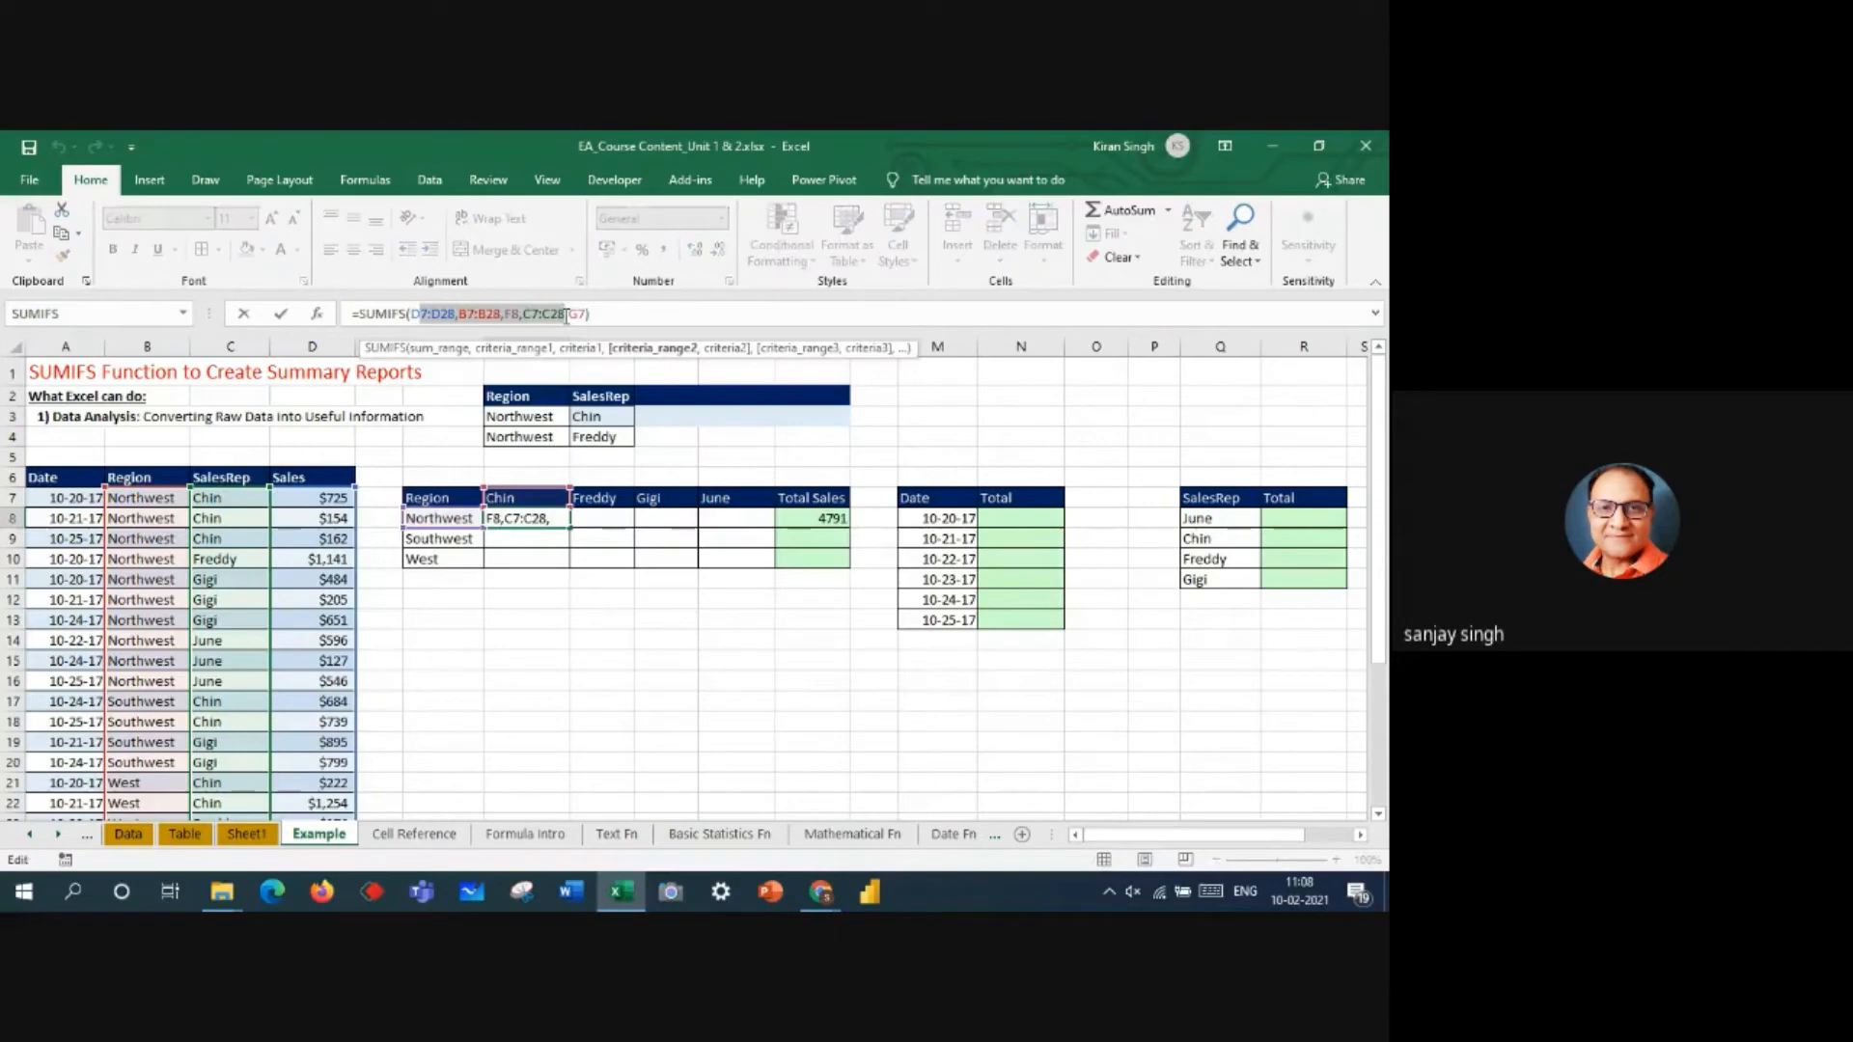
left_click(618, 657)
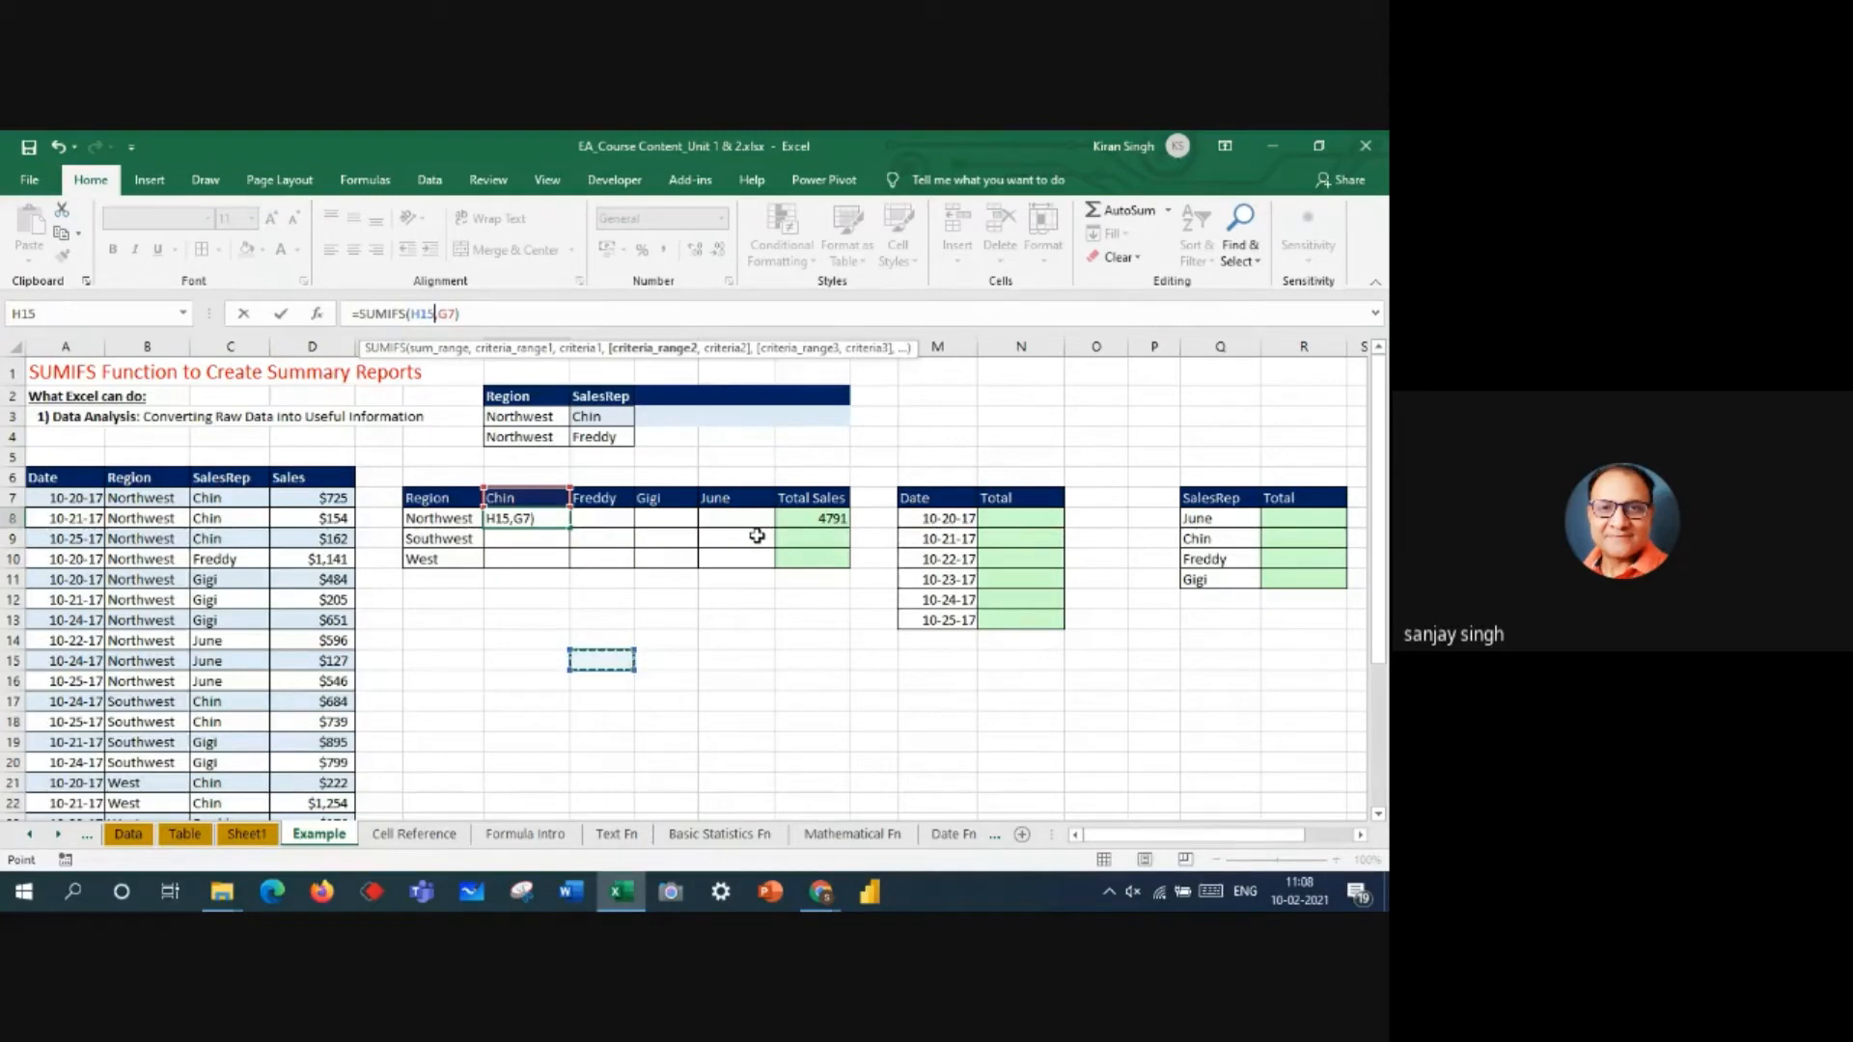
key("Escape")
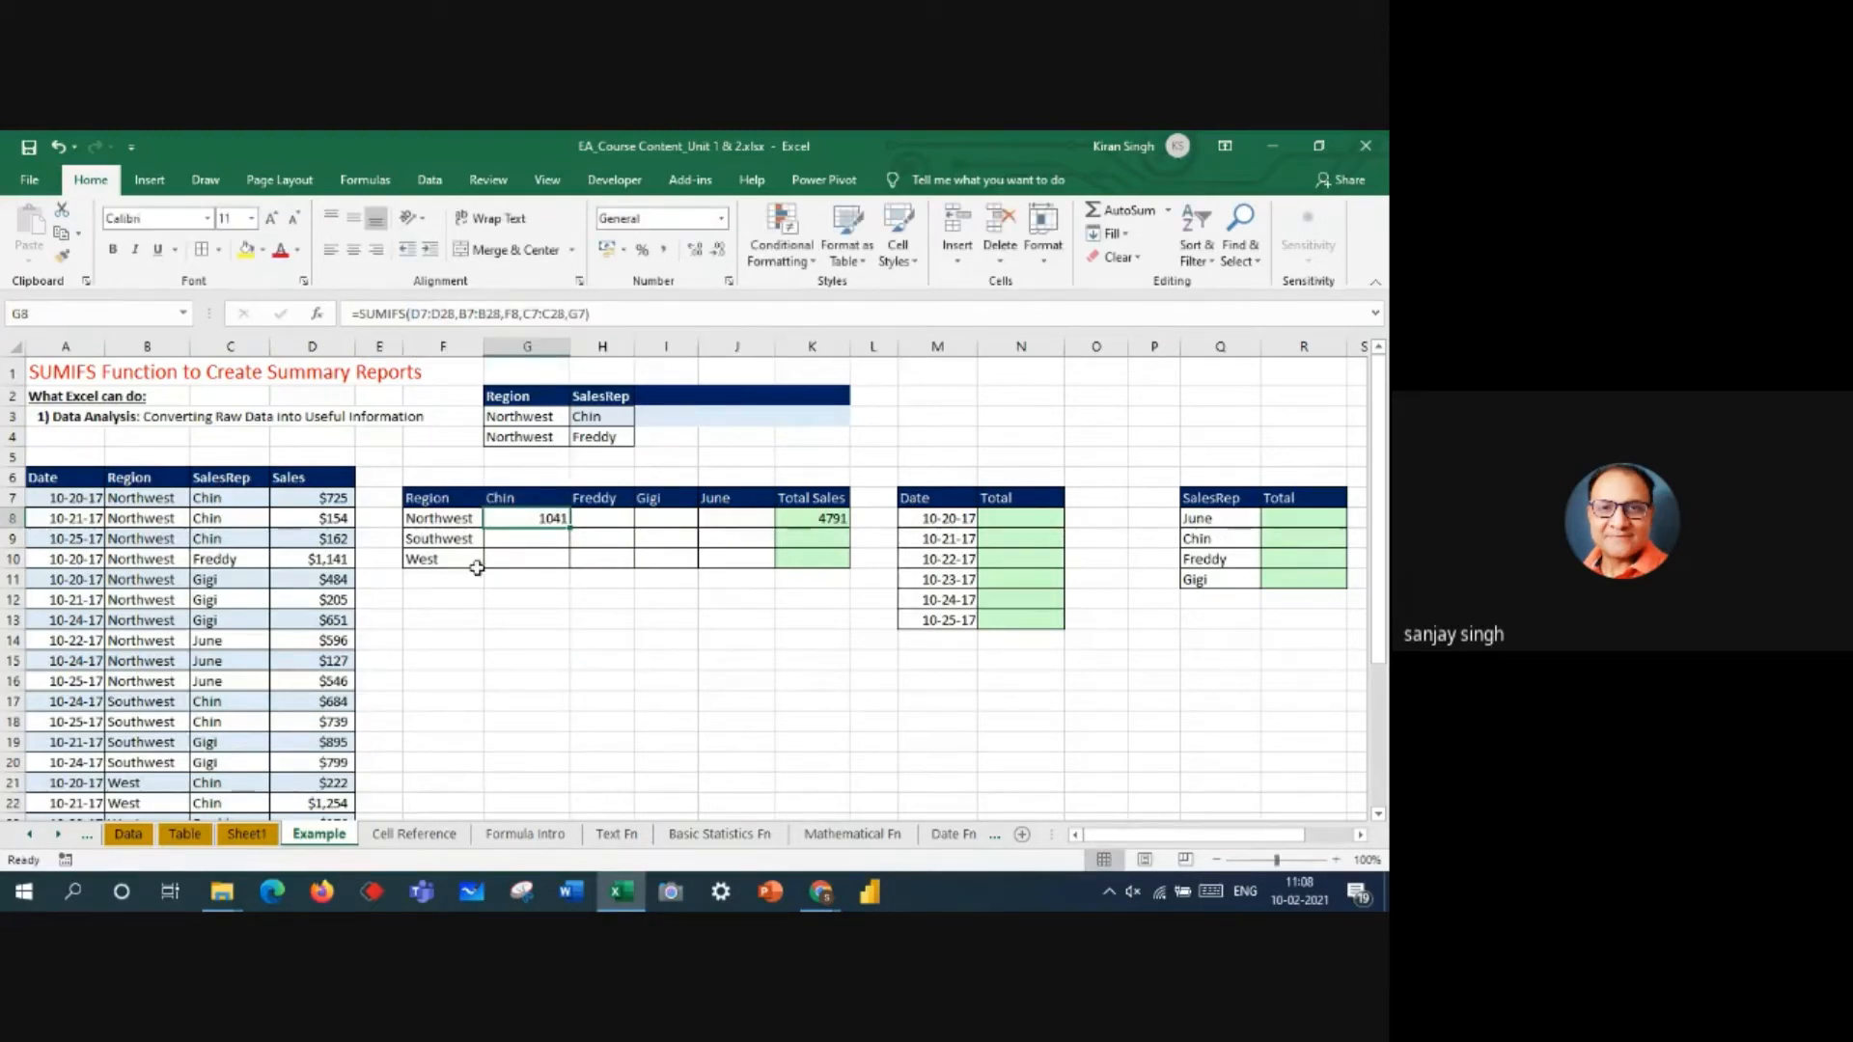
- Make the references $D$7:$D$28, $B$7:$B$28, $F$8 and $C$7:$C$28 absolute in G8's SUMIFS formula
left_click(422, 312)
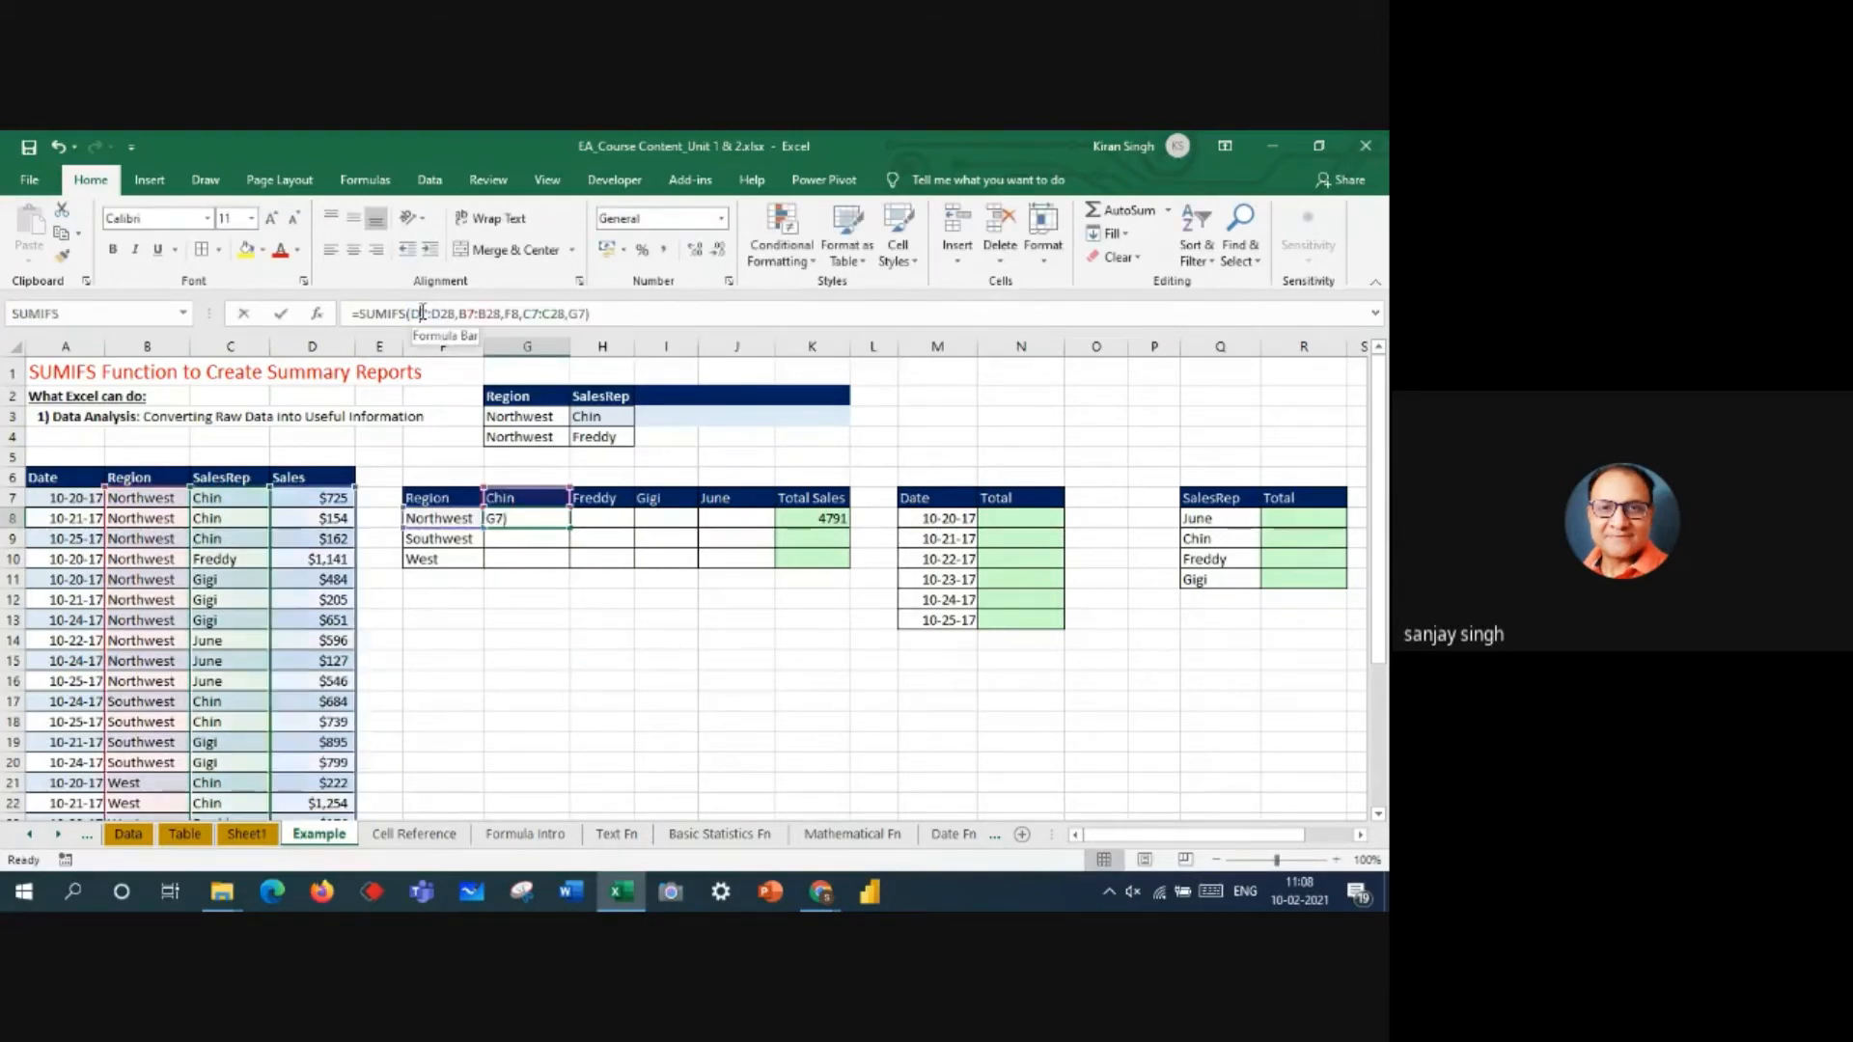
left_click_drag(512, 313, 553, 317)
key("F4")
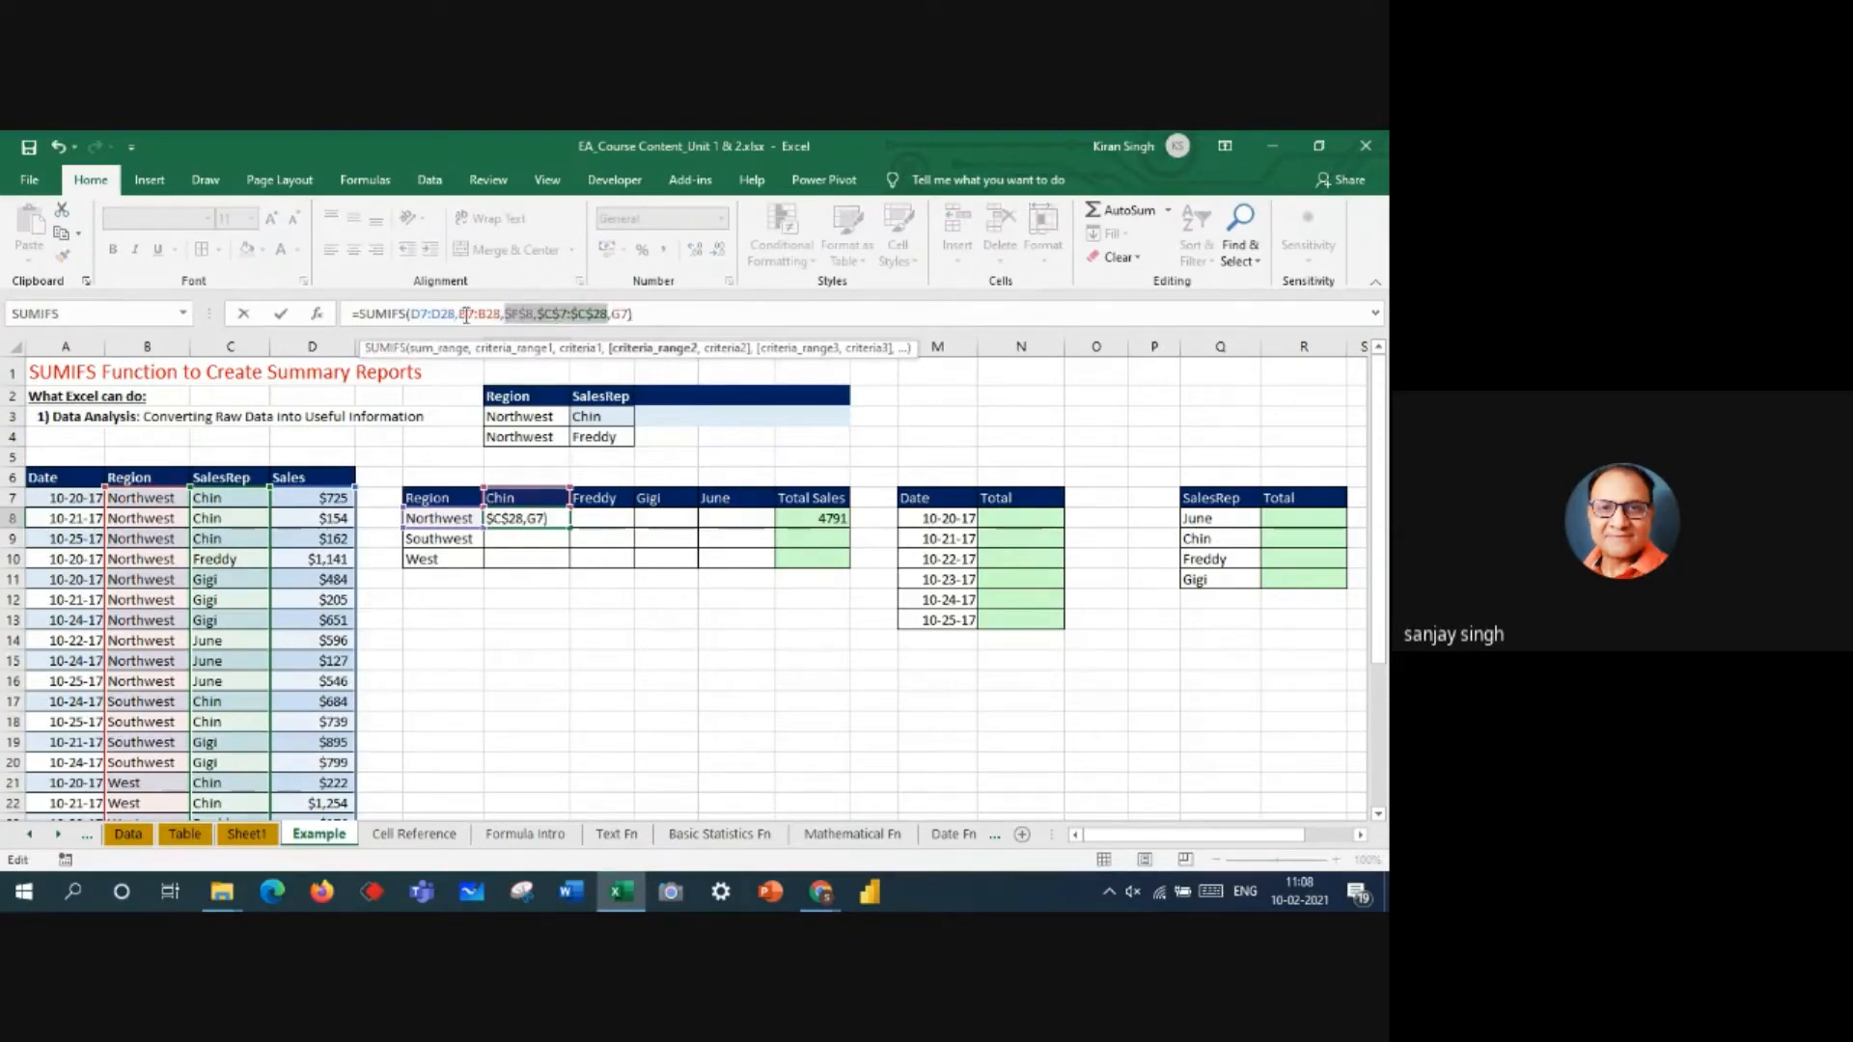
left_click_drag(423, 313, 475, 315)
key("F4")
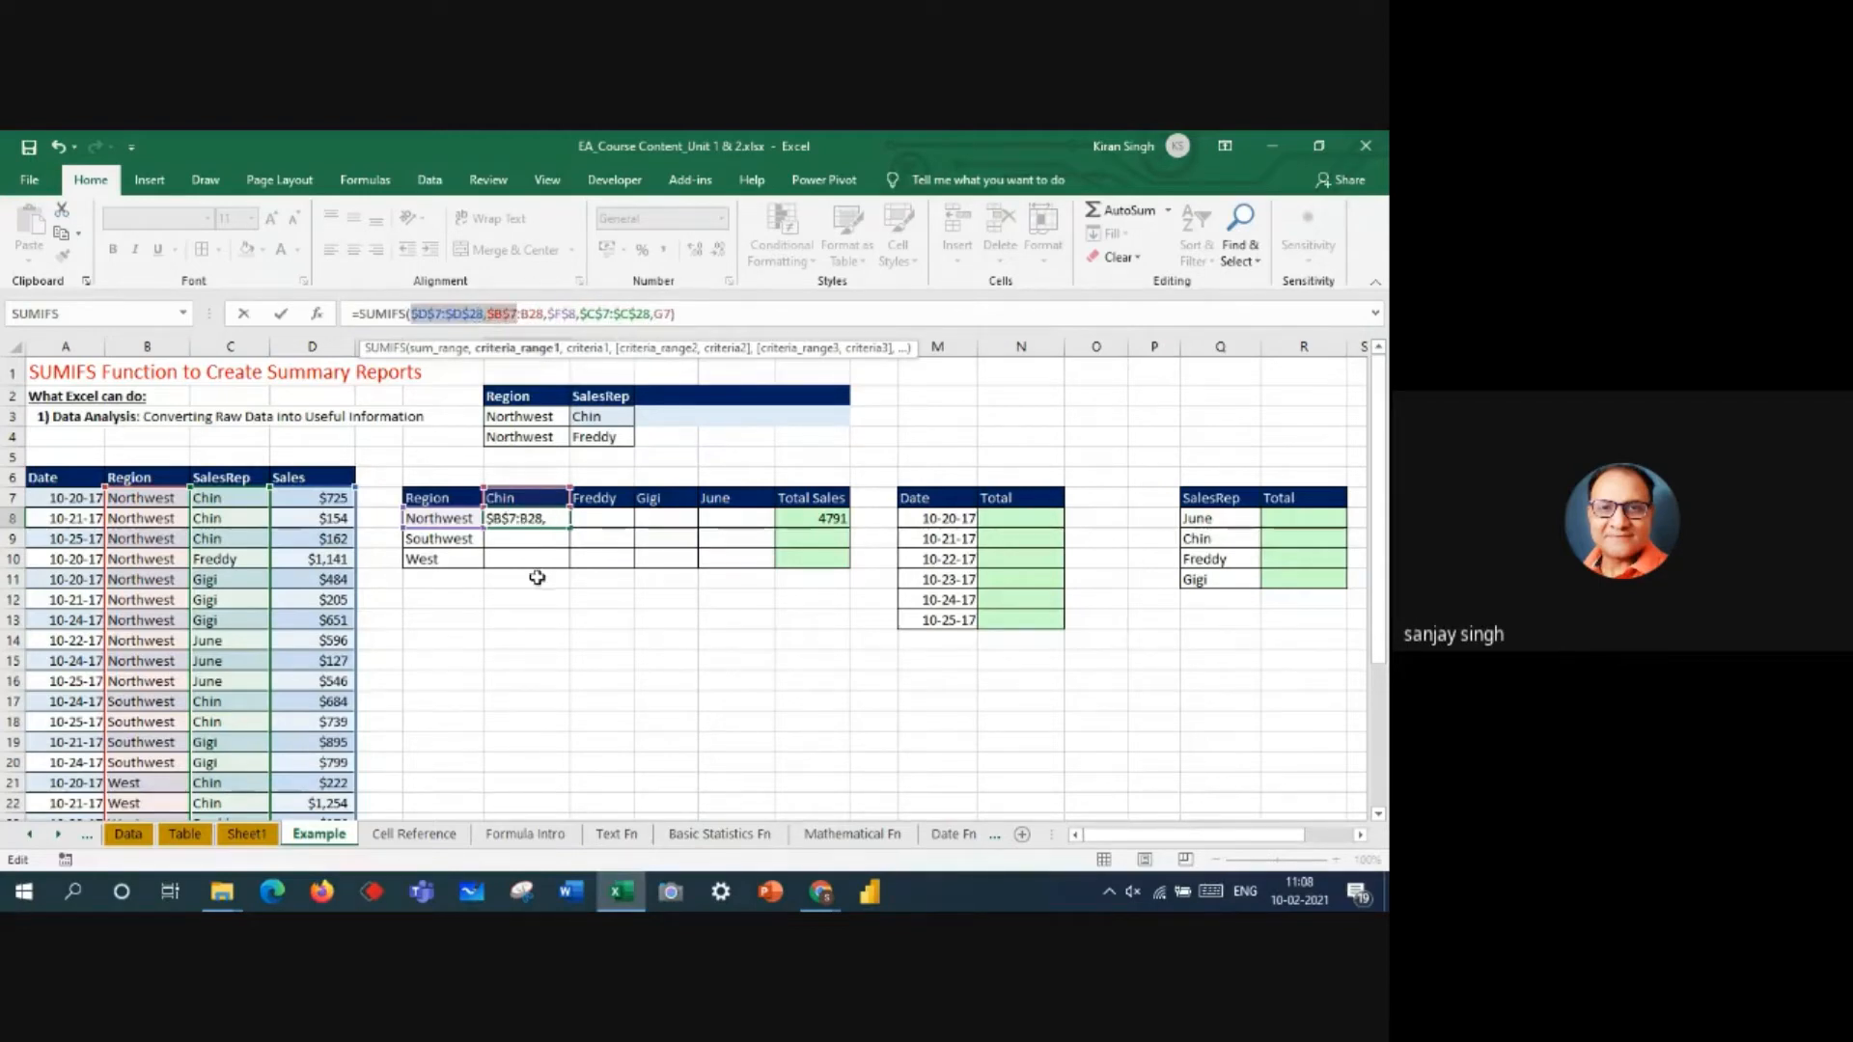
left_click(539, 319)
key("F4")
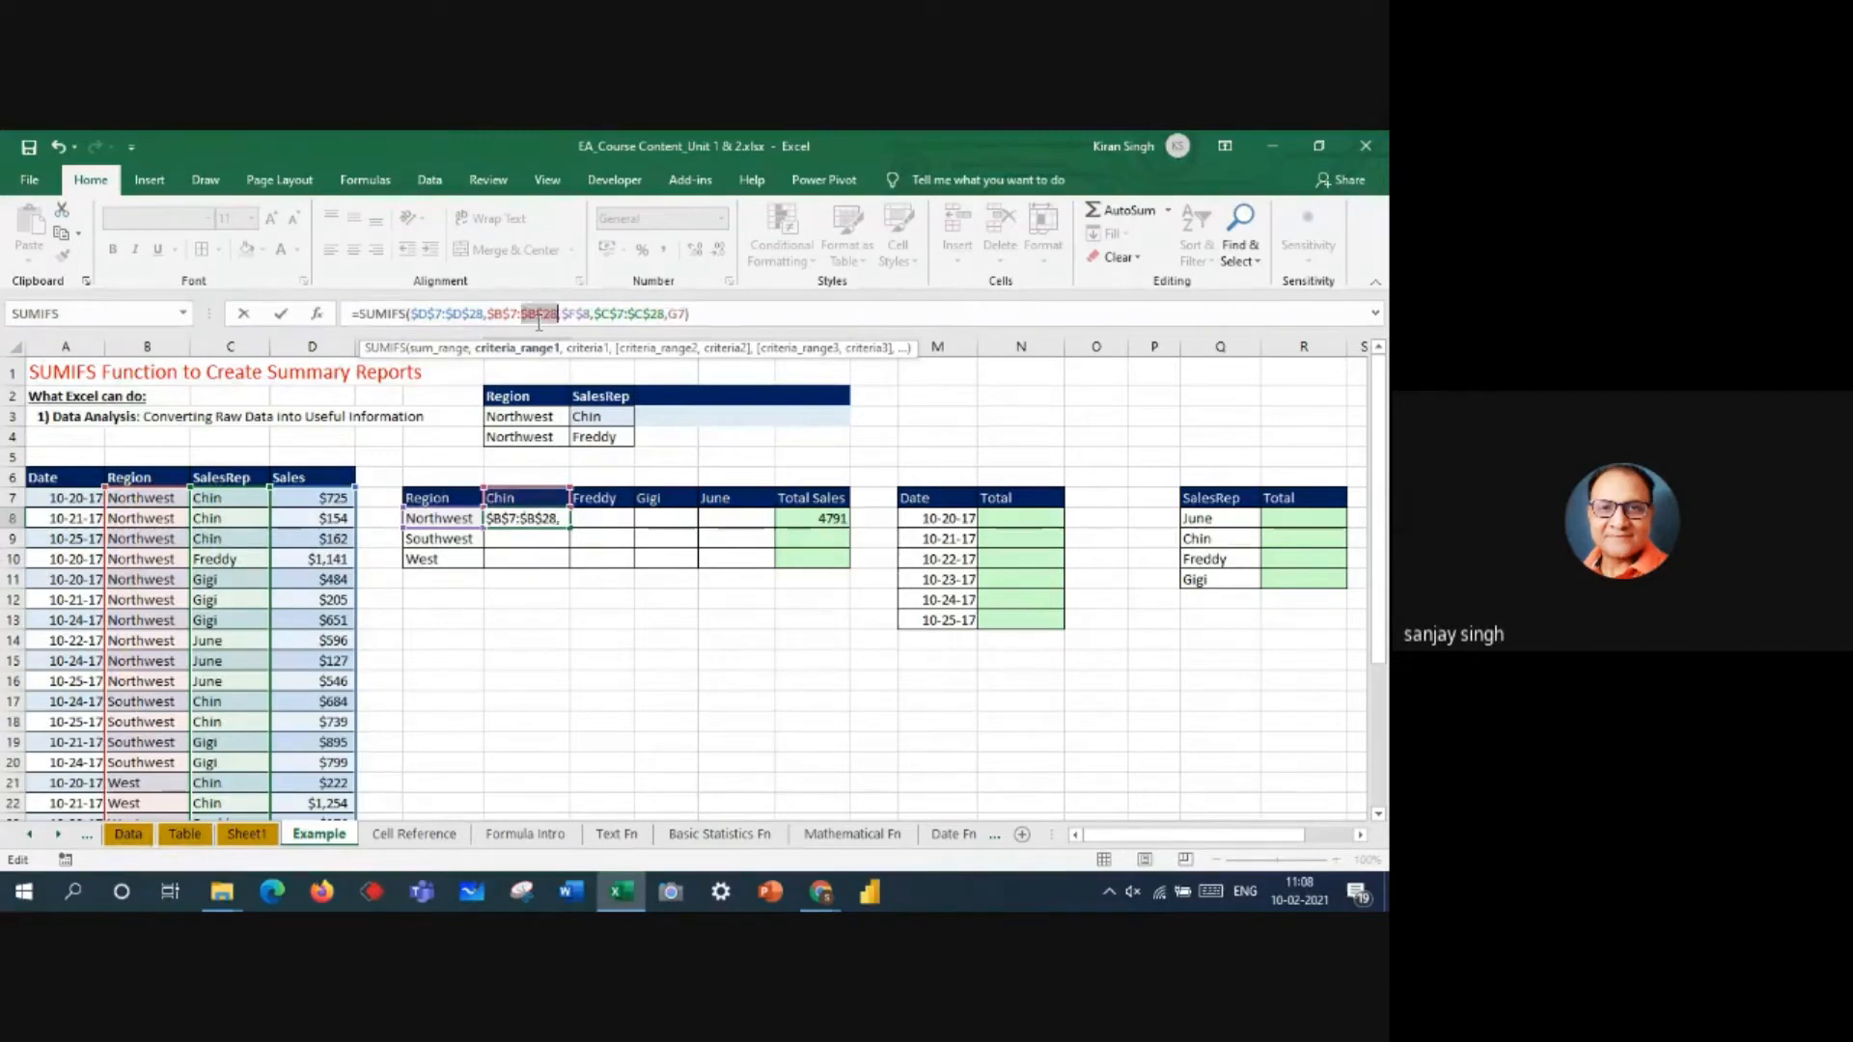
left_click(683, 311)
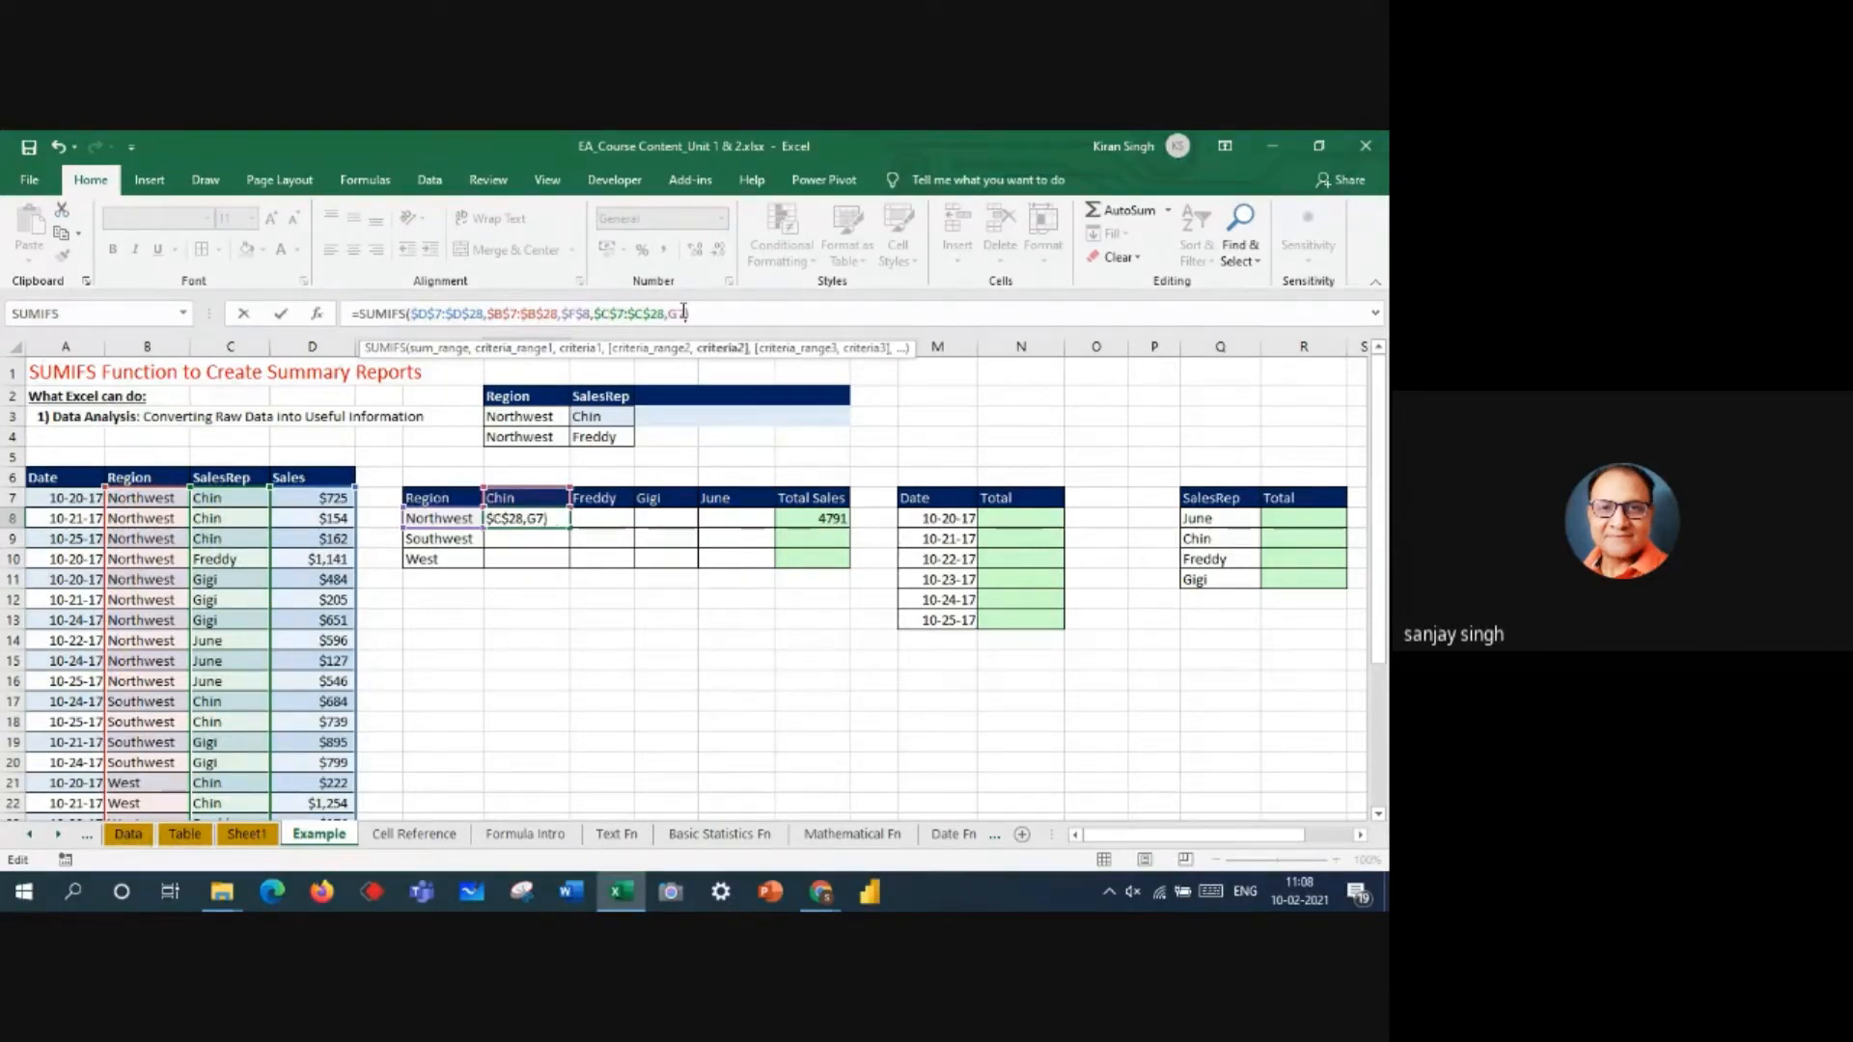
key("Return")
left_click(538, 519)
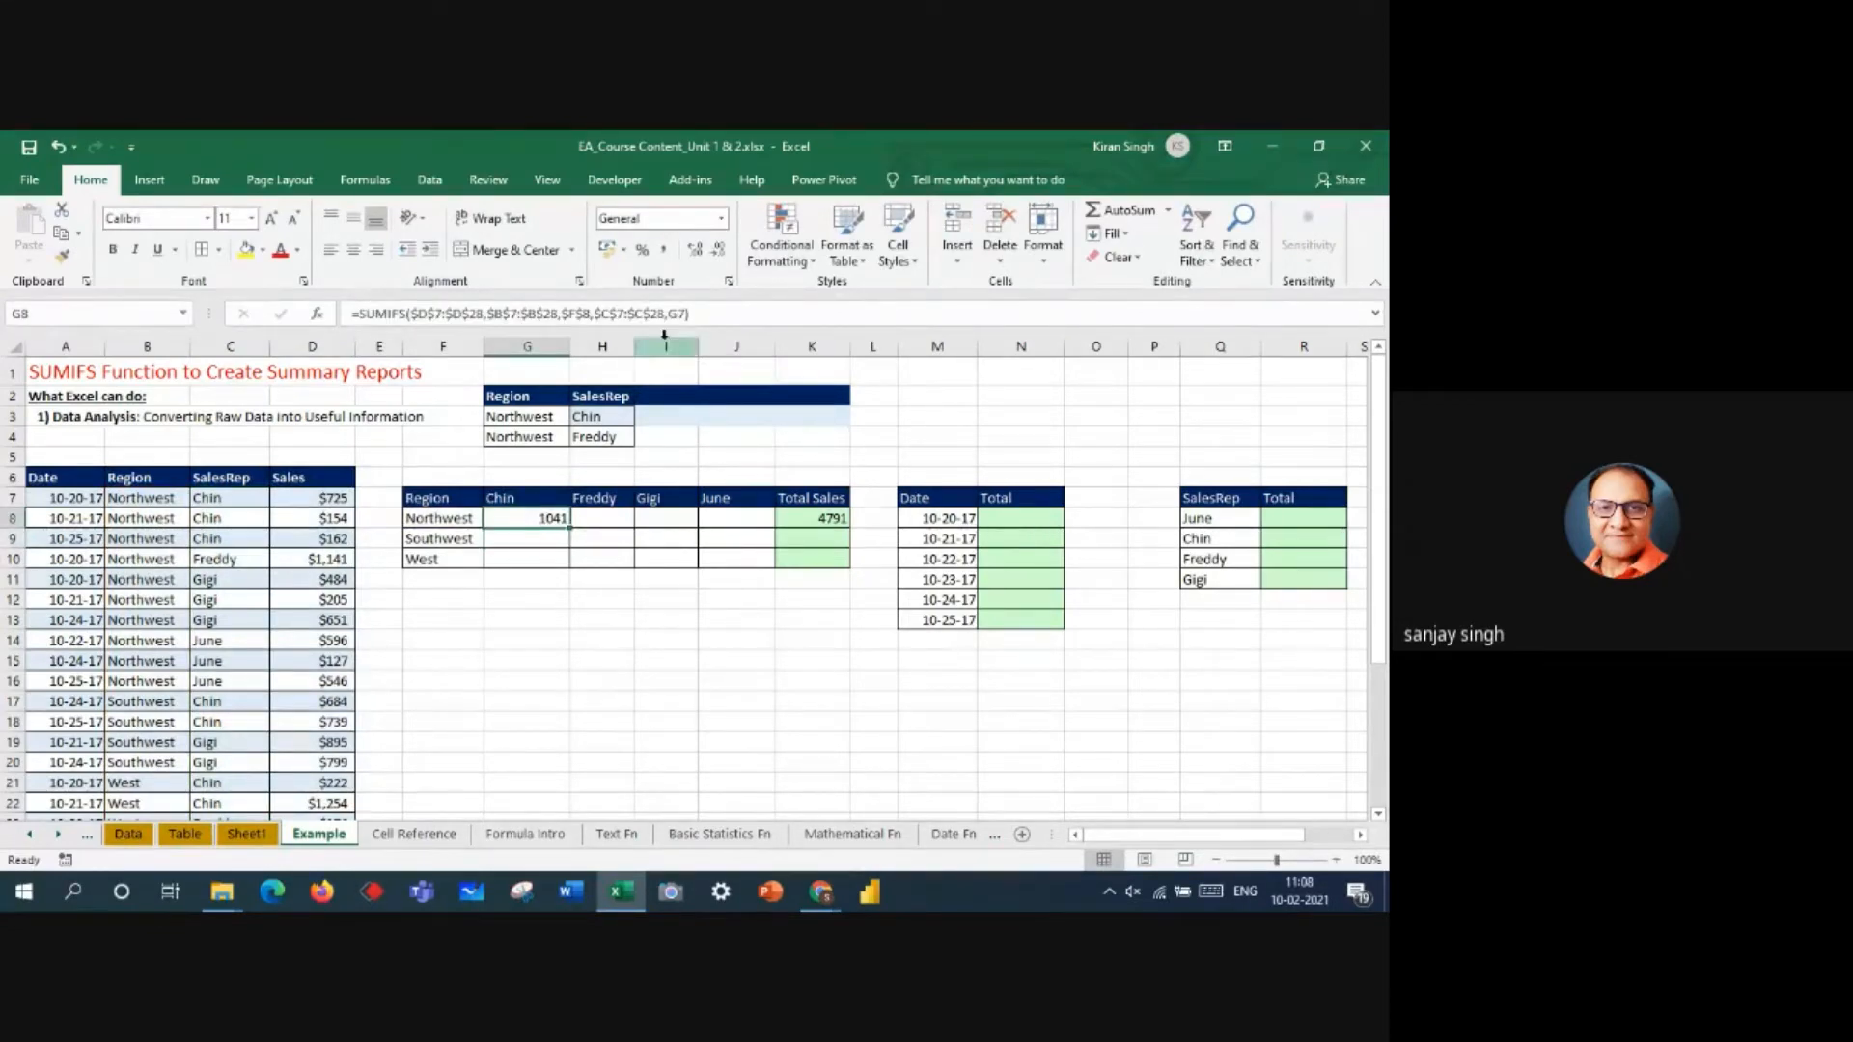
- Compare the sales rep headers in G7 and H7, and copy G8's formula with its absolute references across H8:J8
left_click(507, 502)
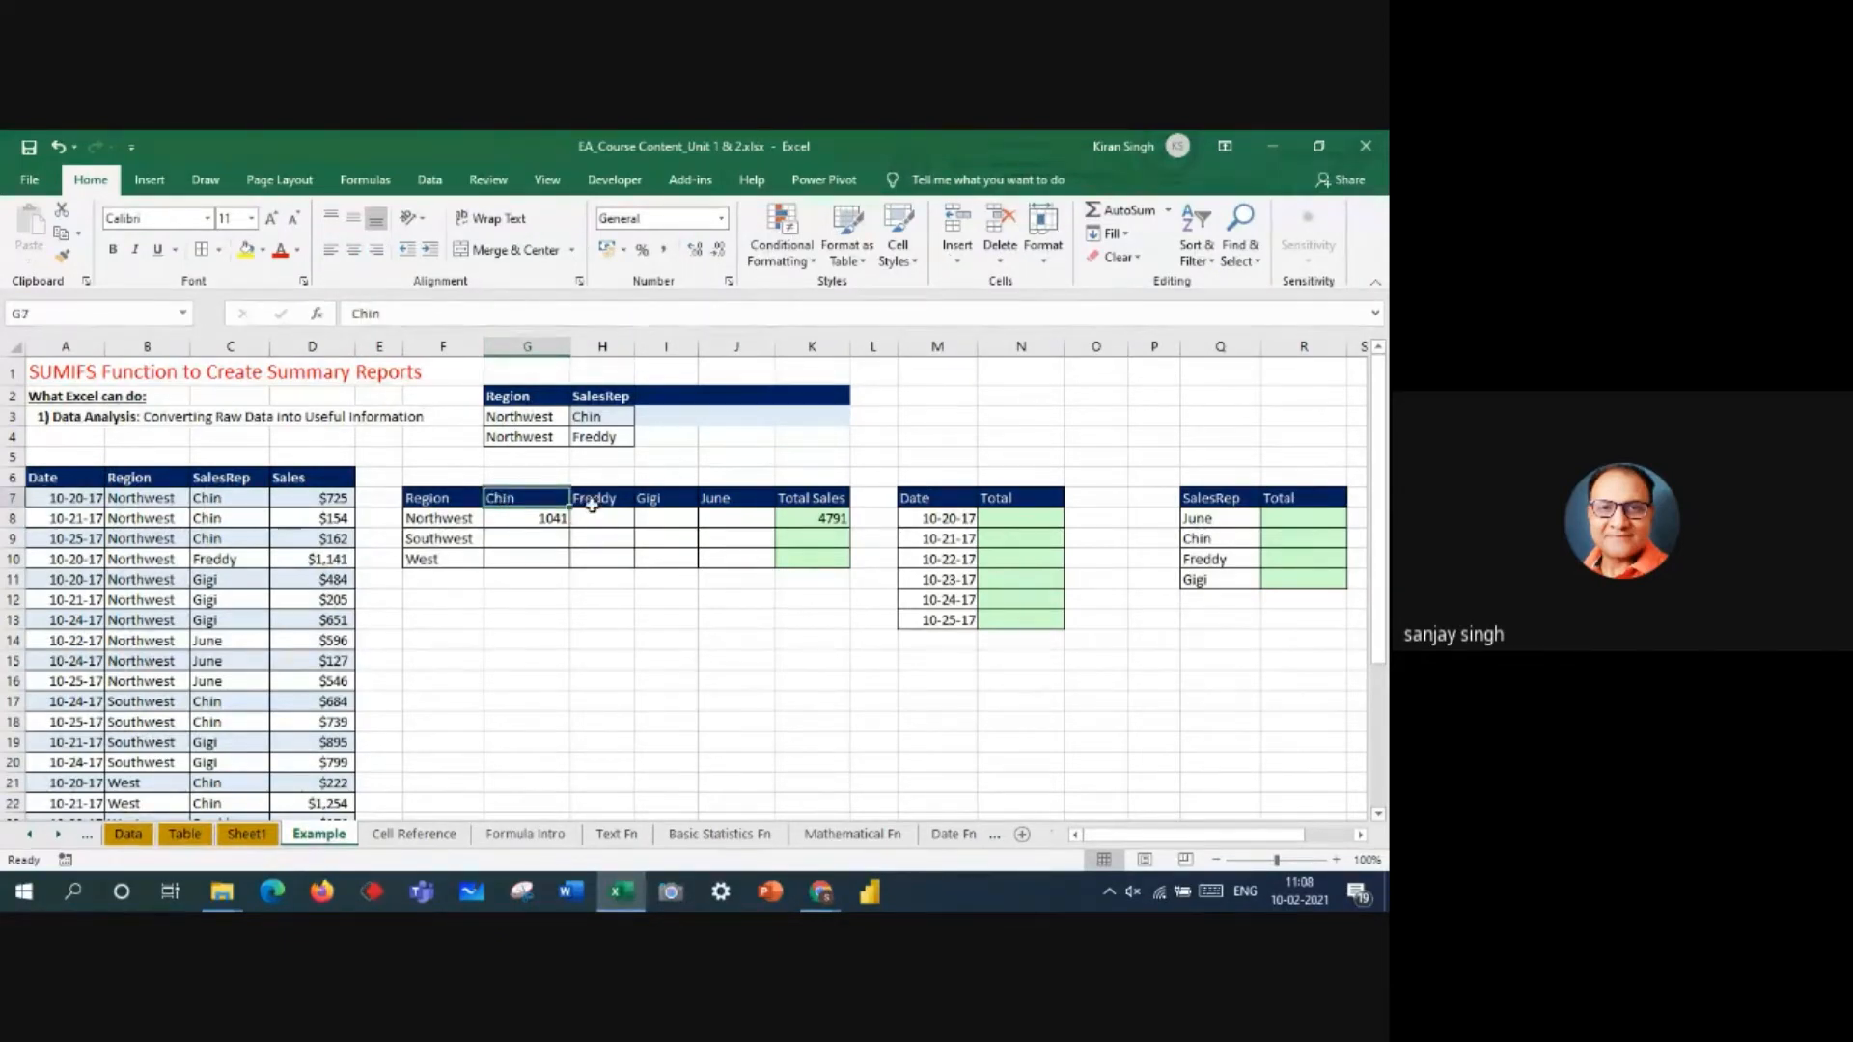
left_click(594, 502)
left_click(536, 500)
left_click(602, 497)
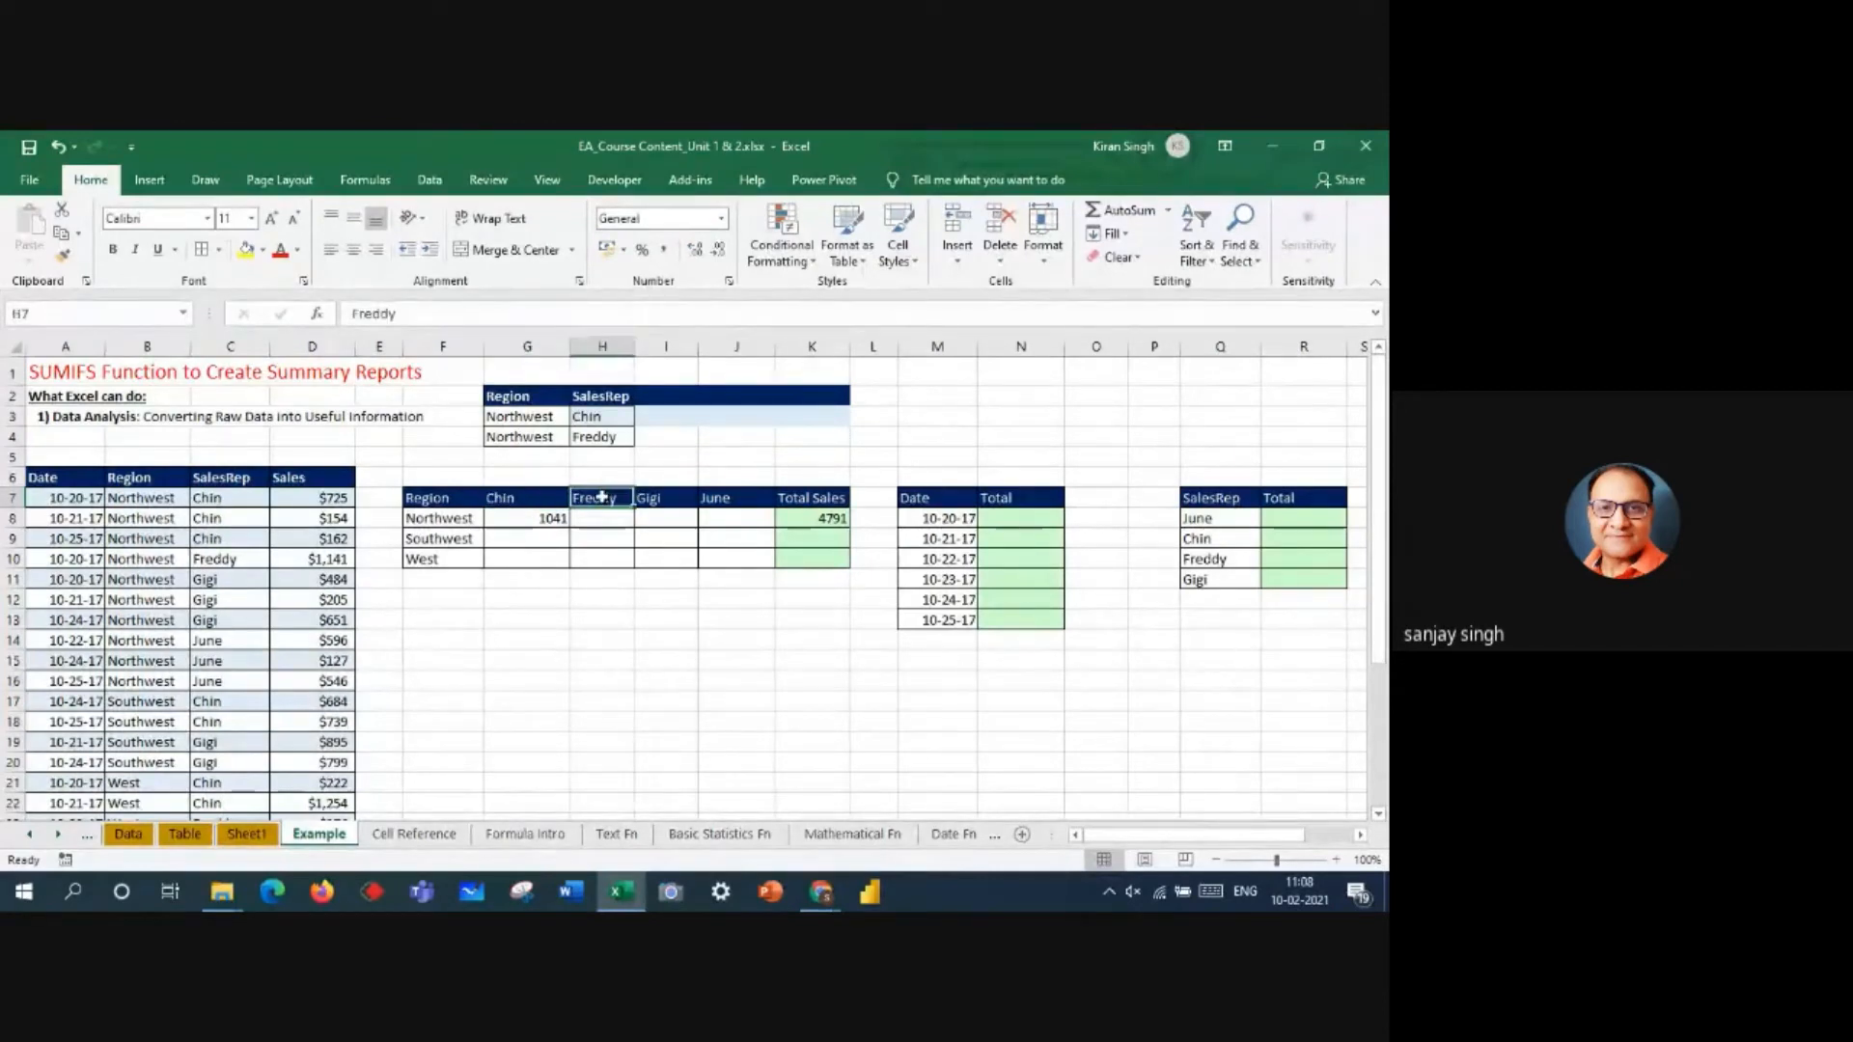
left_click(527, 501)
left_click(532, 516)
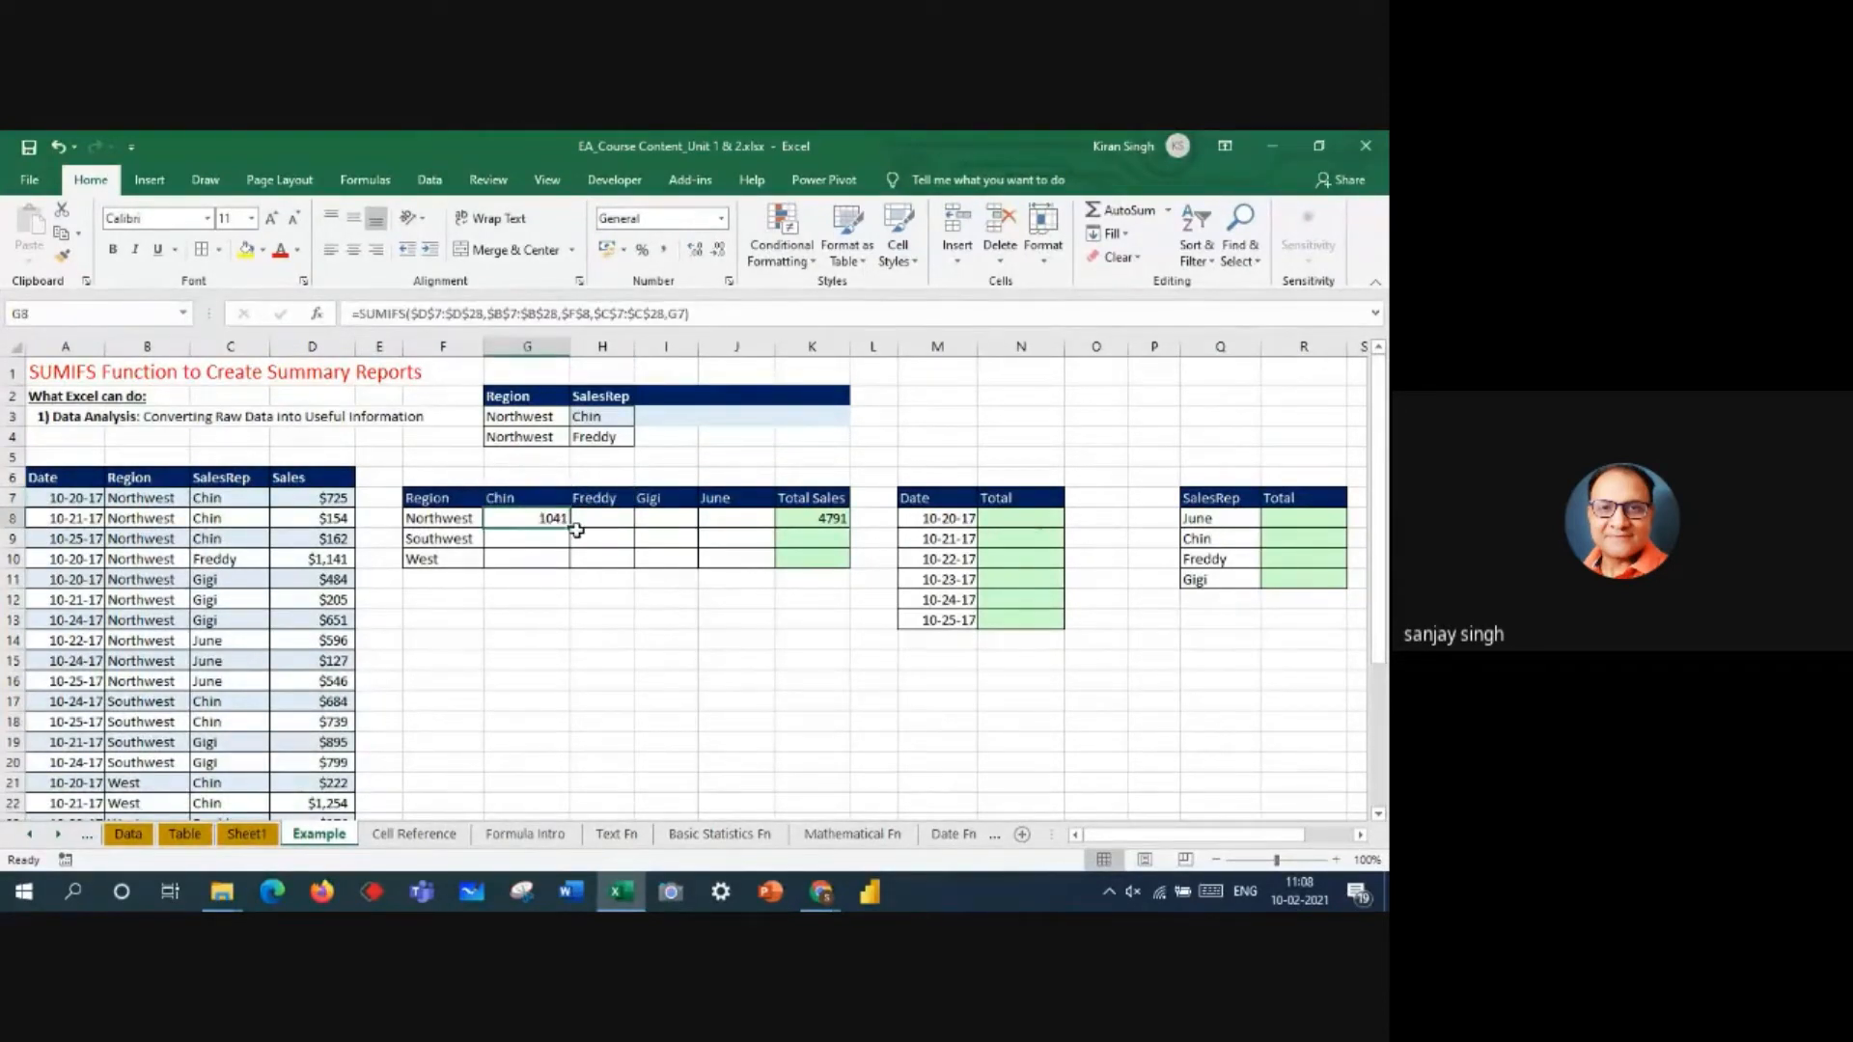
left_click_drag(567, 524, 767, 533)
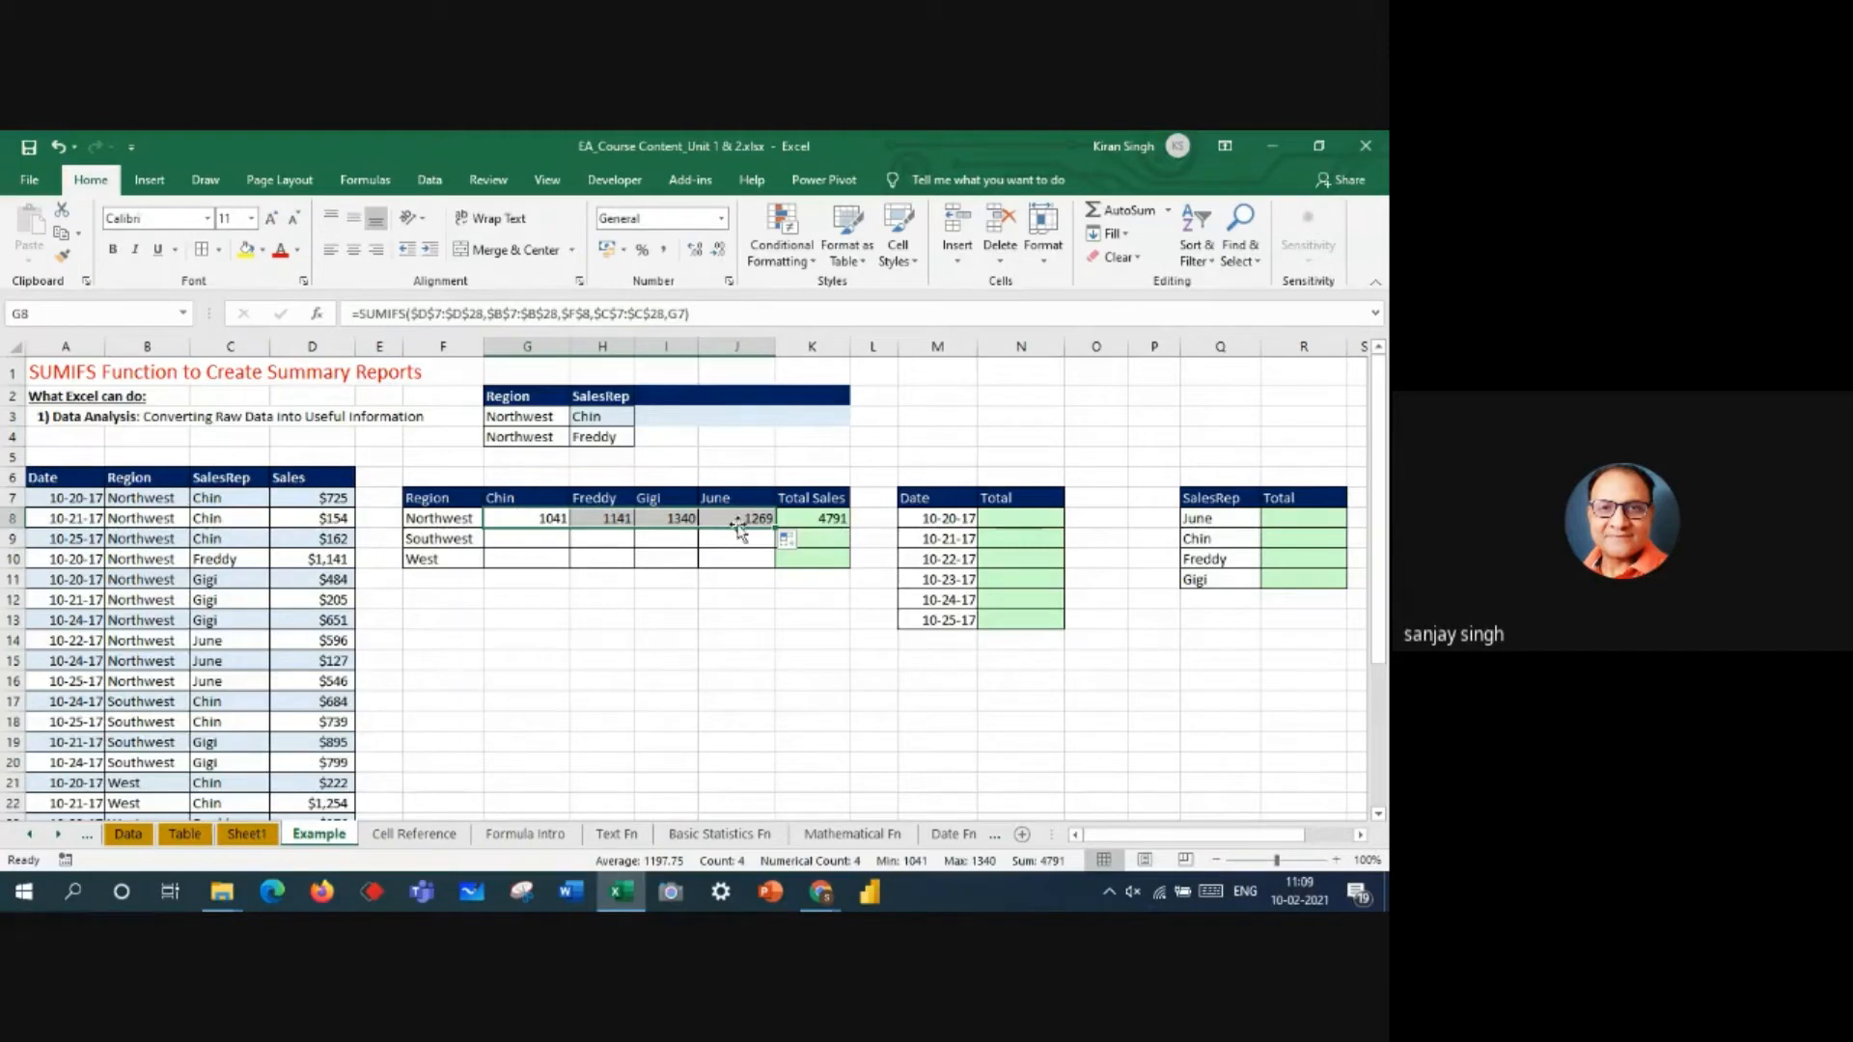
left_click(704, 605)
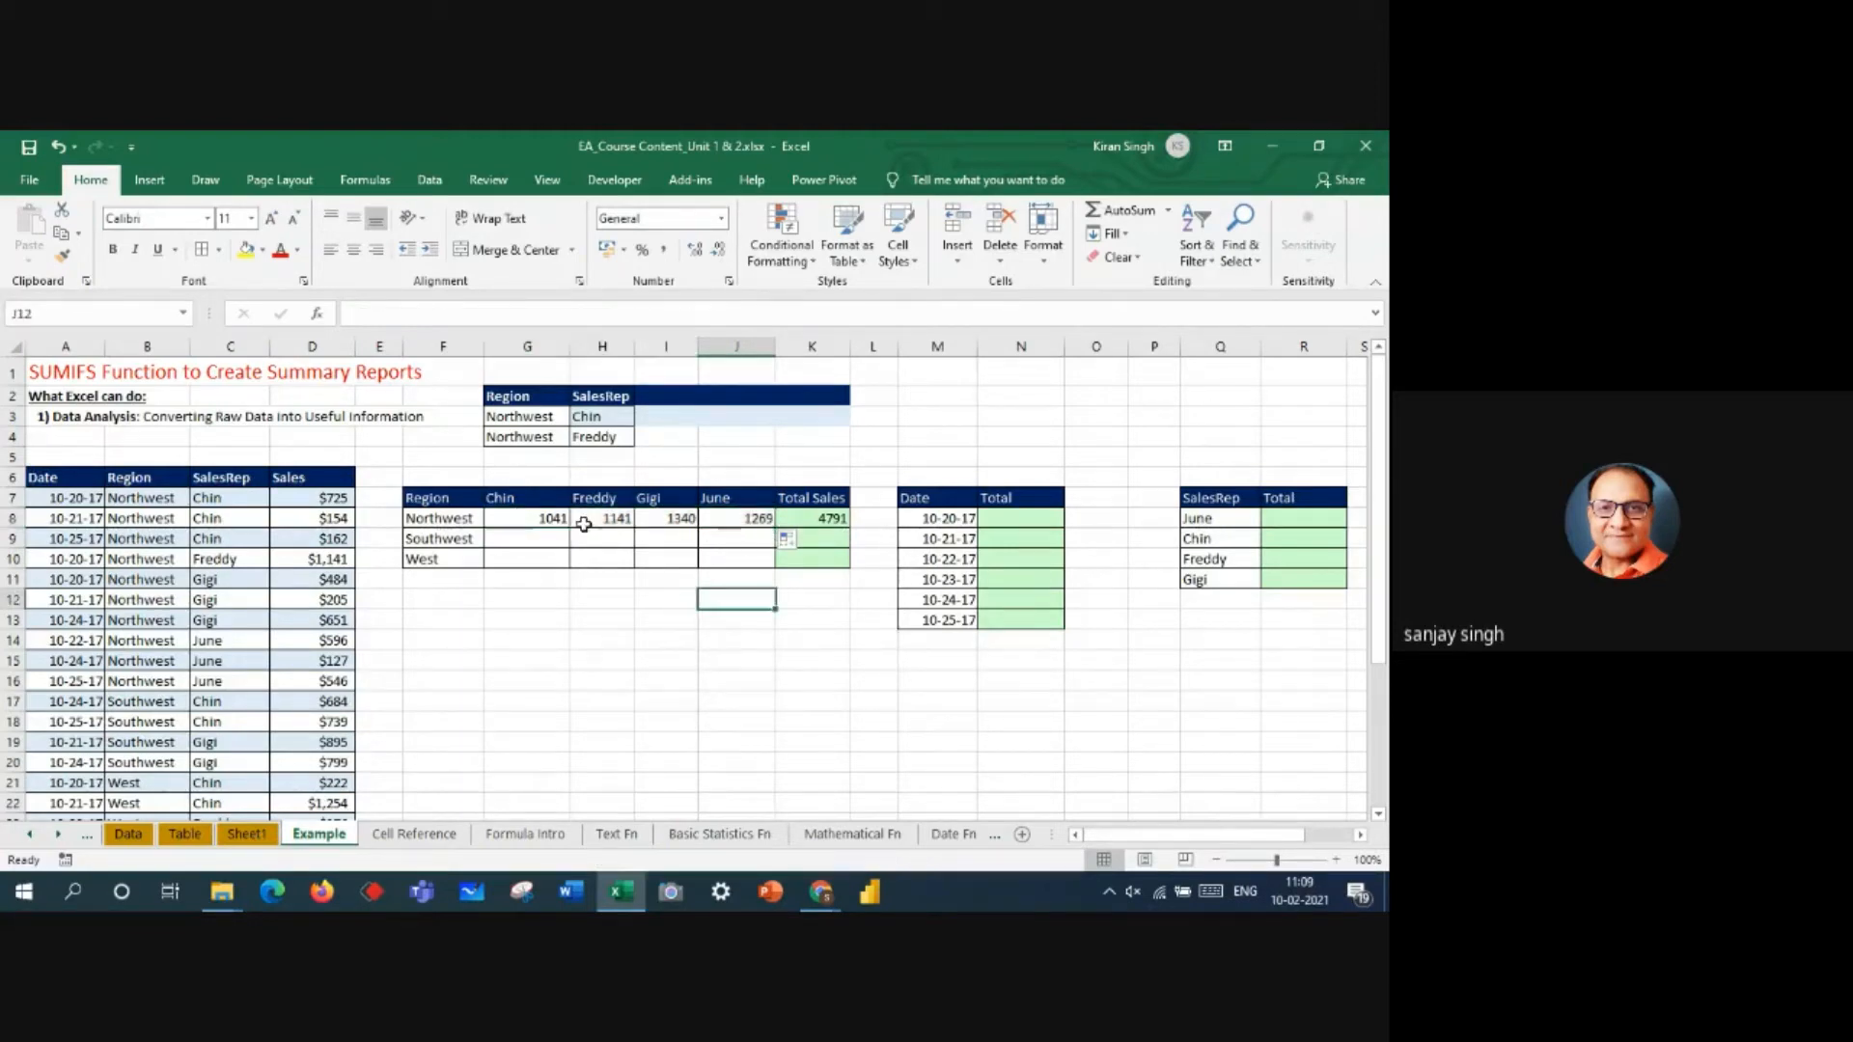
left_click_drag(525, 516, 736, 521)
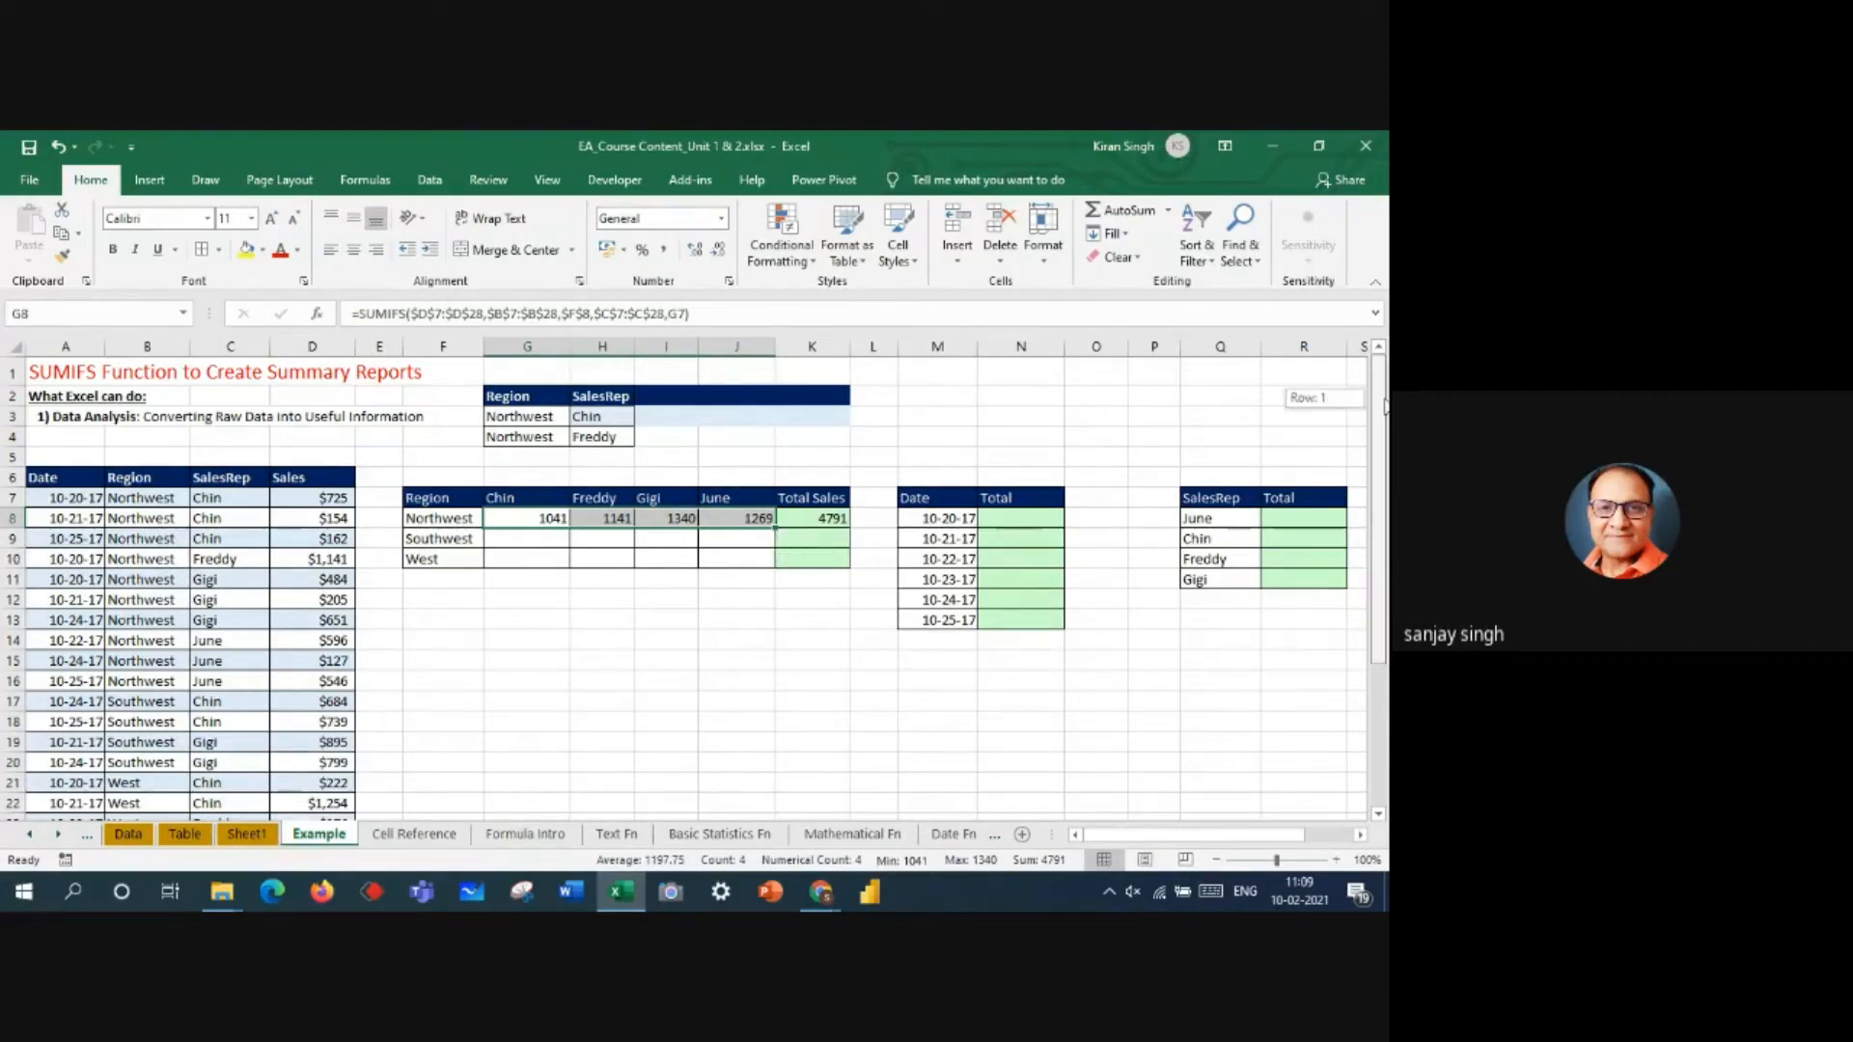
- In the program's formula options, turn 'Use table names in formulas' on and back off, and accept the settings
left_click(32, 180)
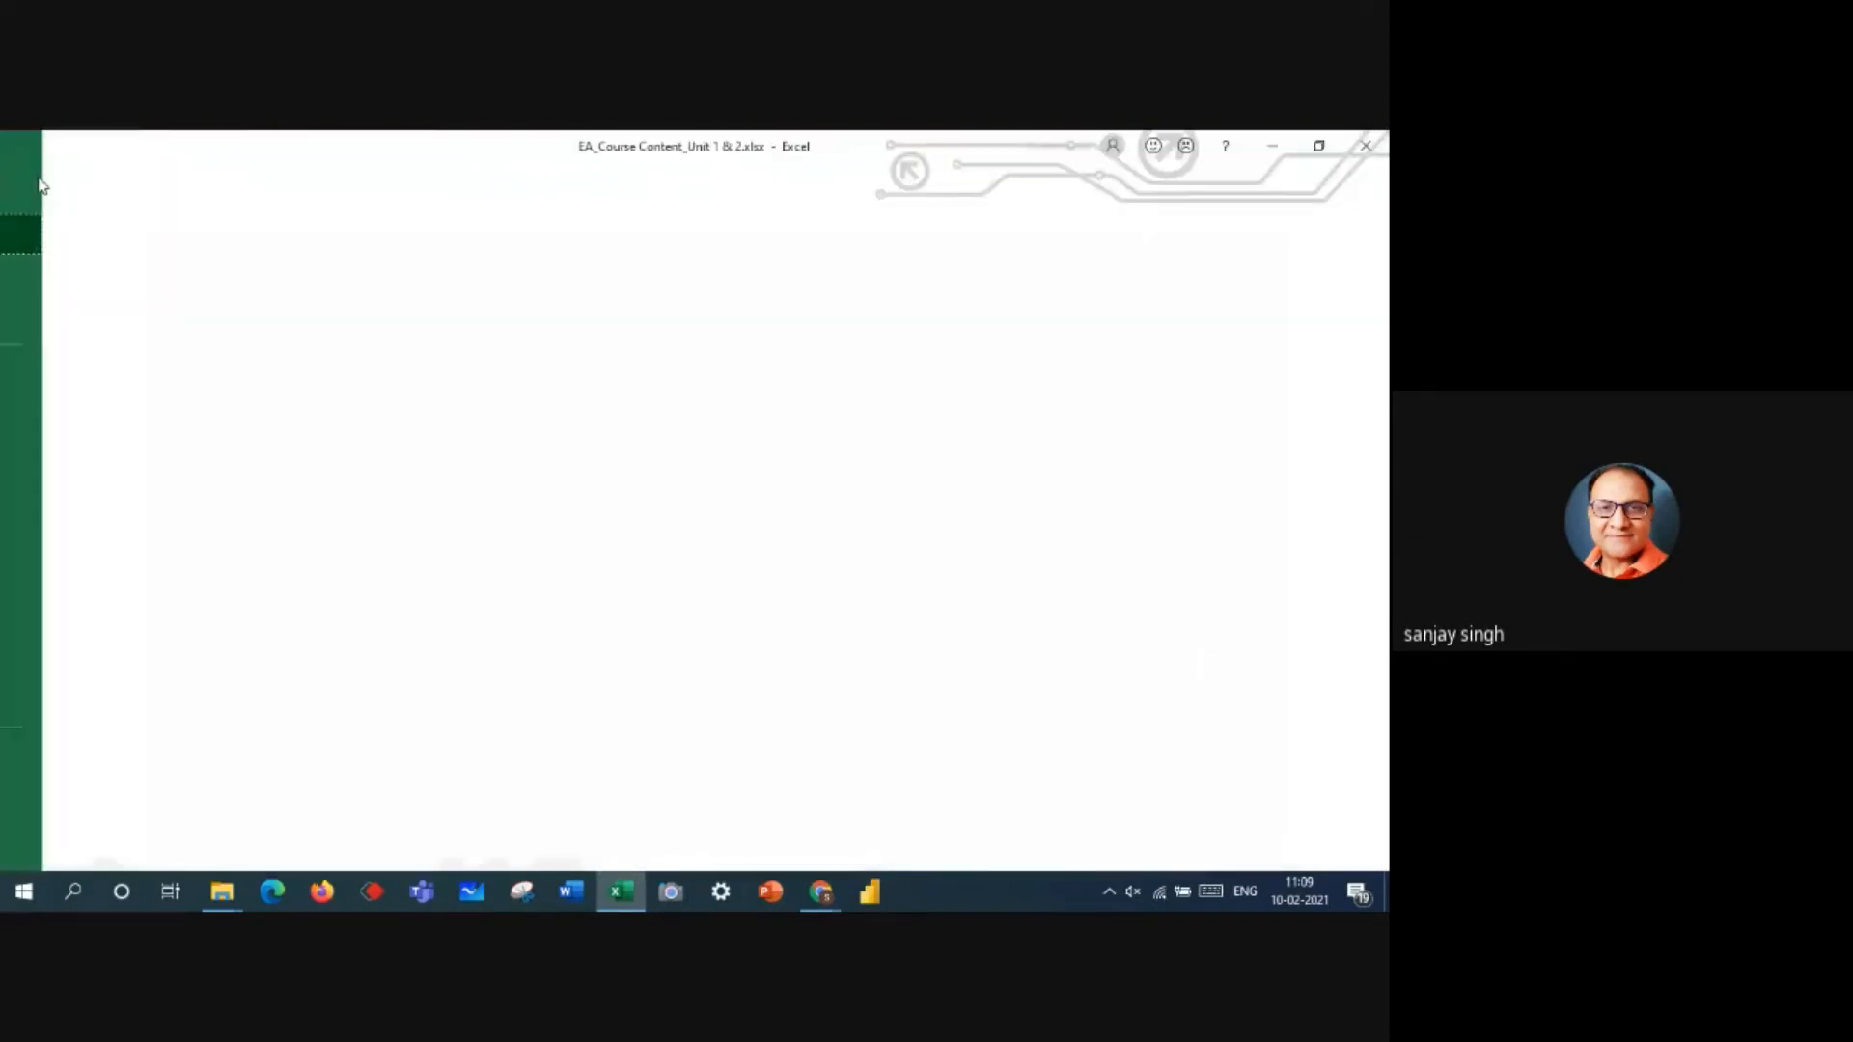
left_click(85, 806)
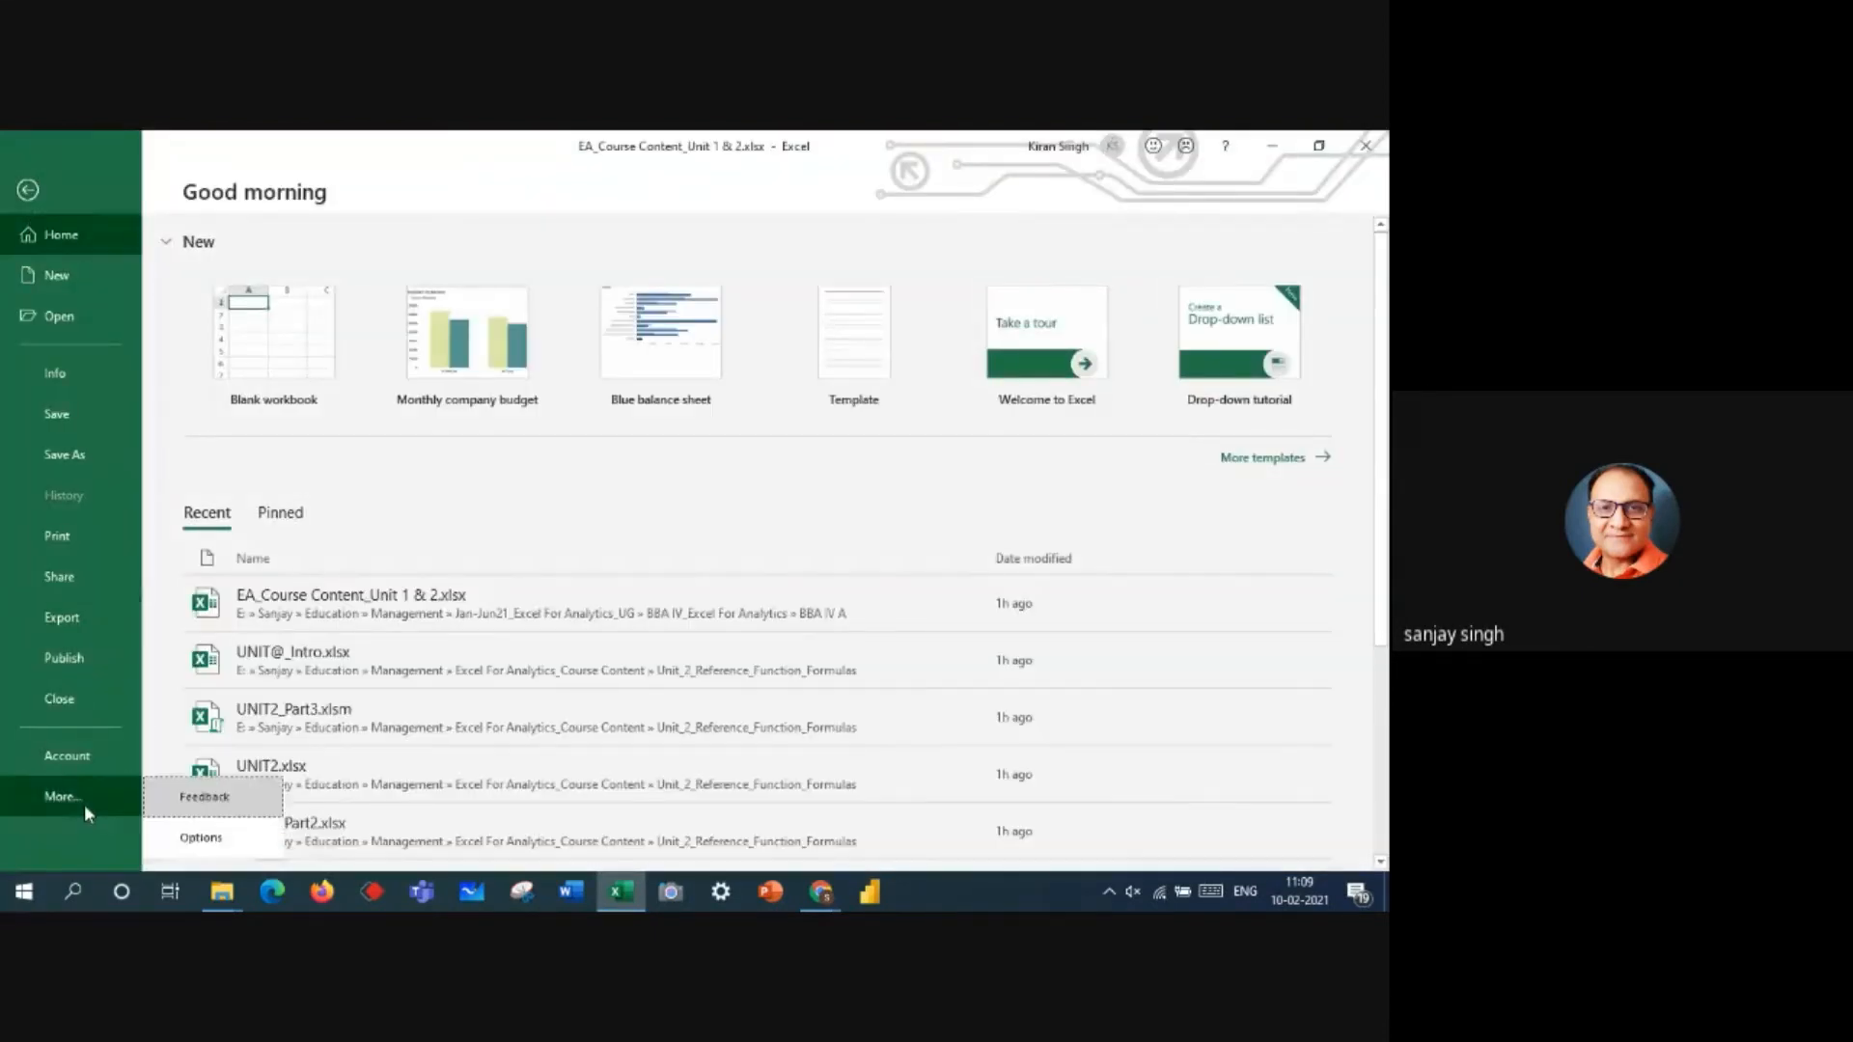
left_click(199, 836)
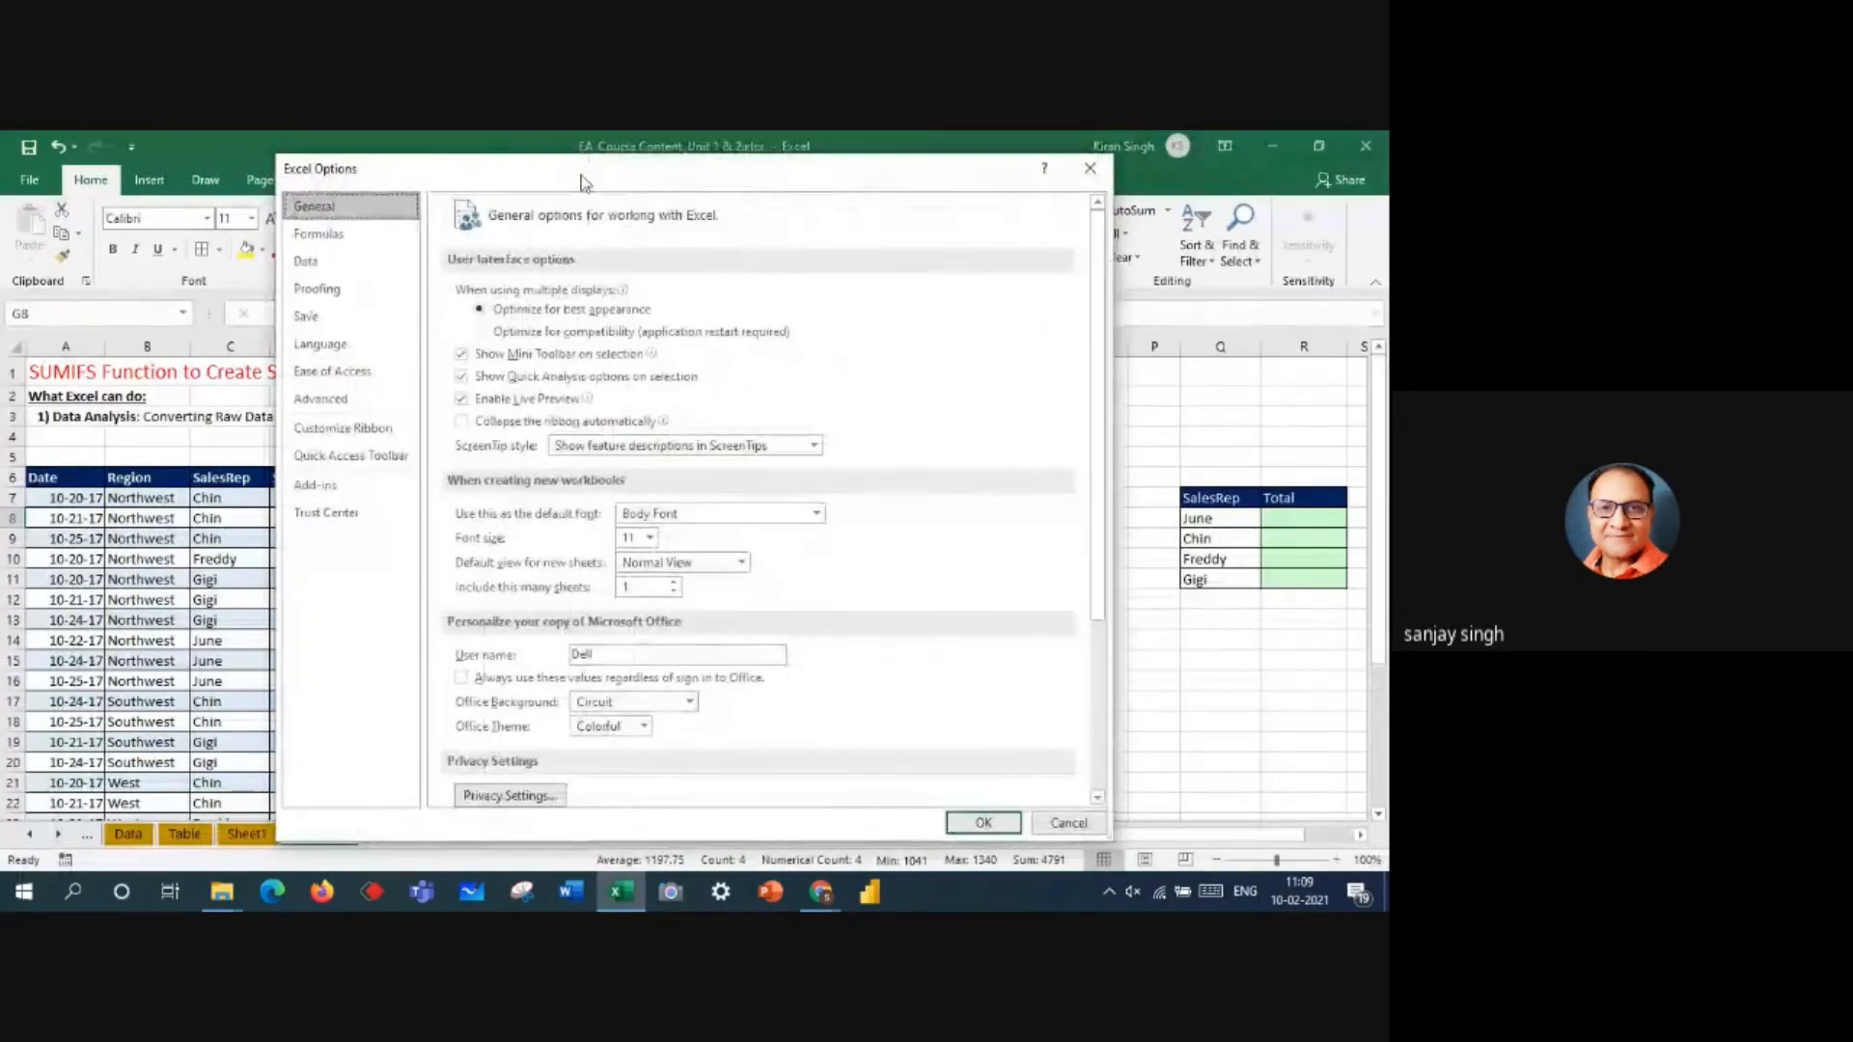
left_click_drag(583, 182, 907, 183)
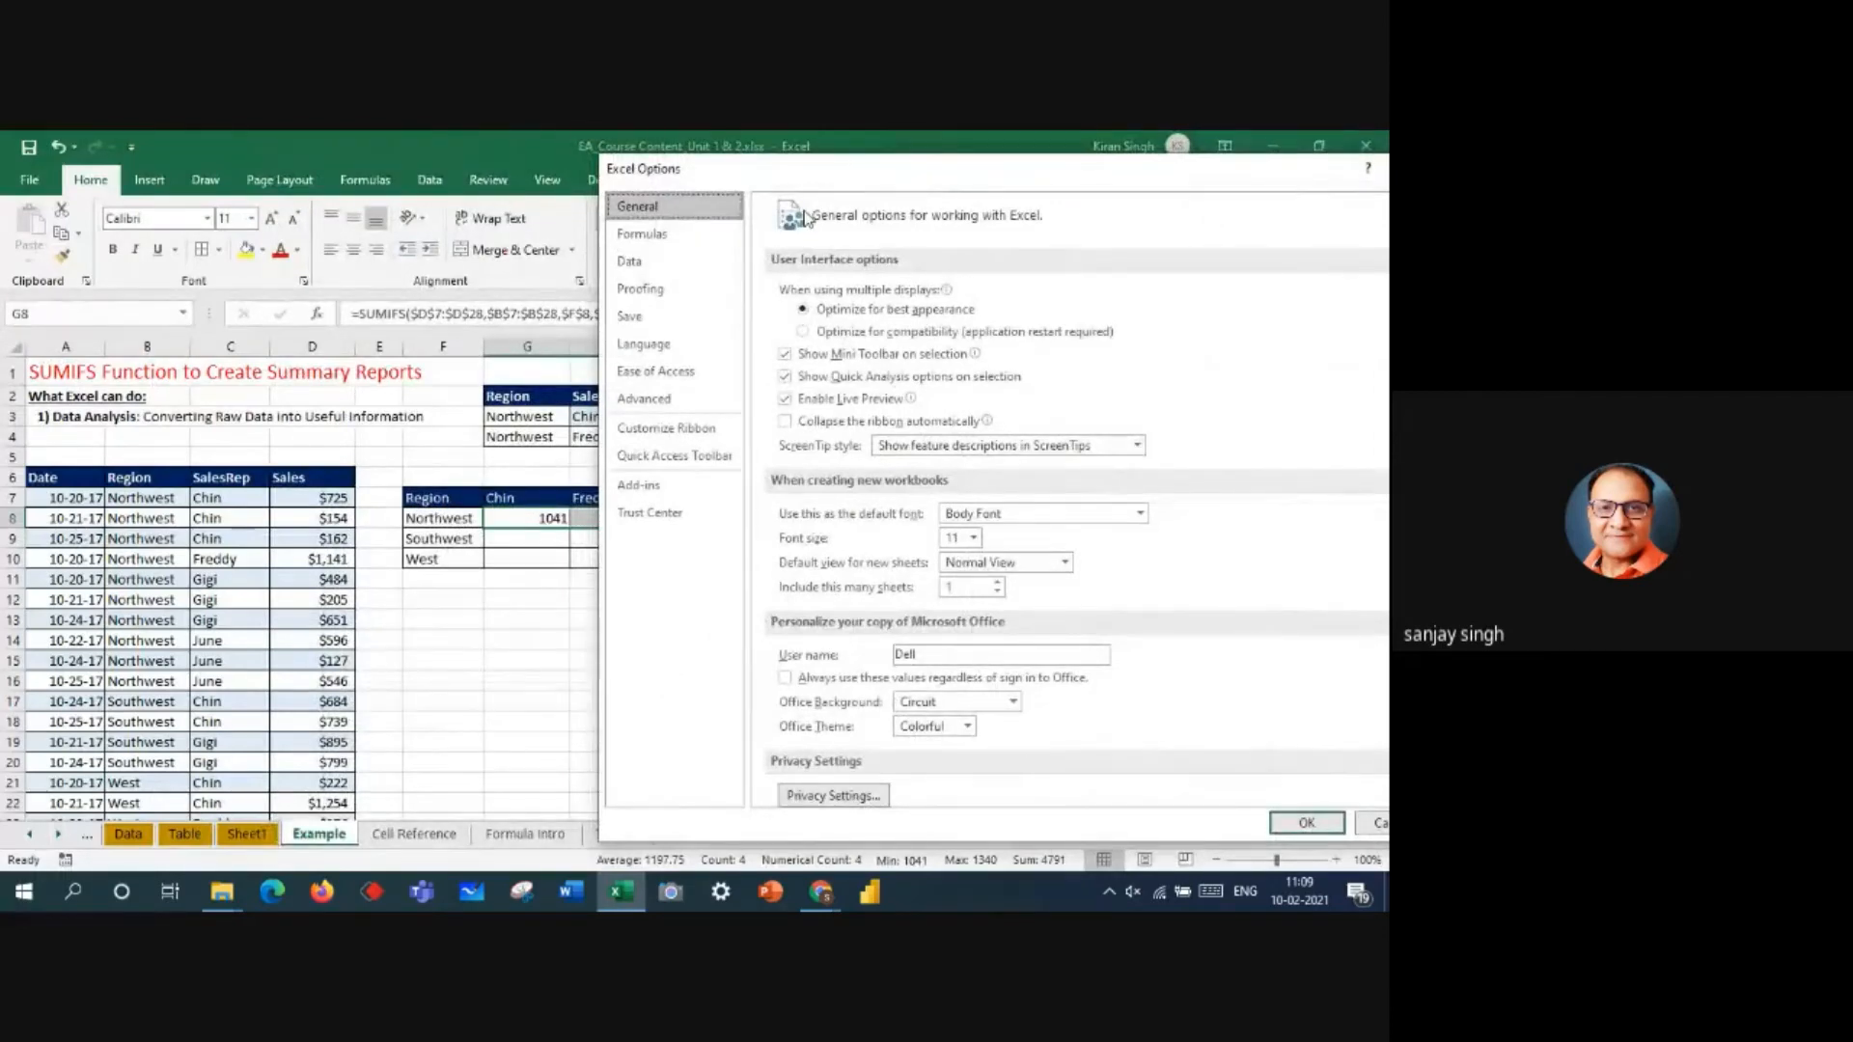
left_click(662, 239)
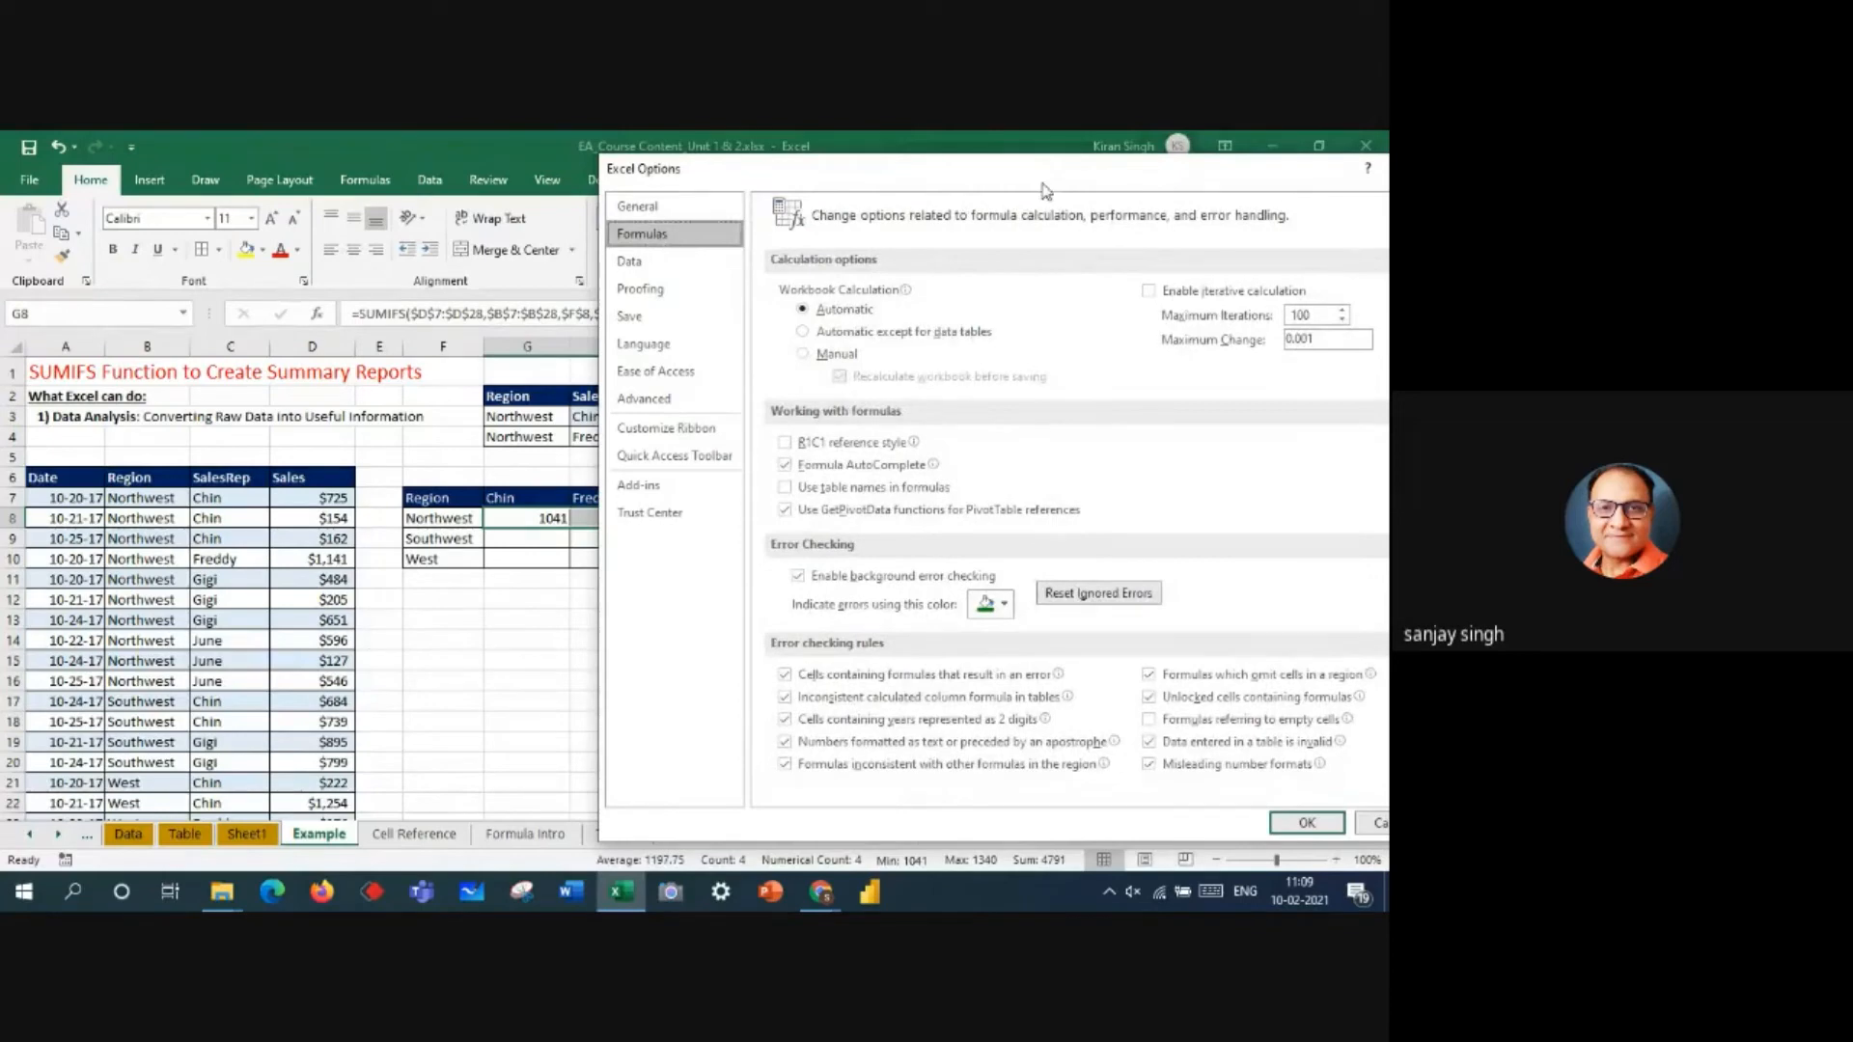
left_click_drag(1042, 190, 895, 168)
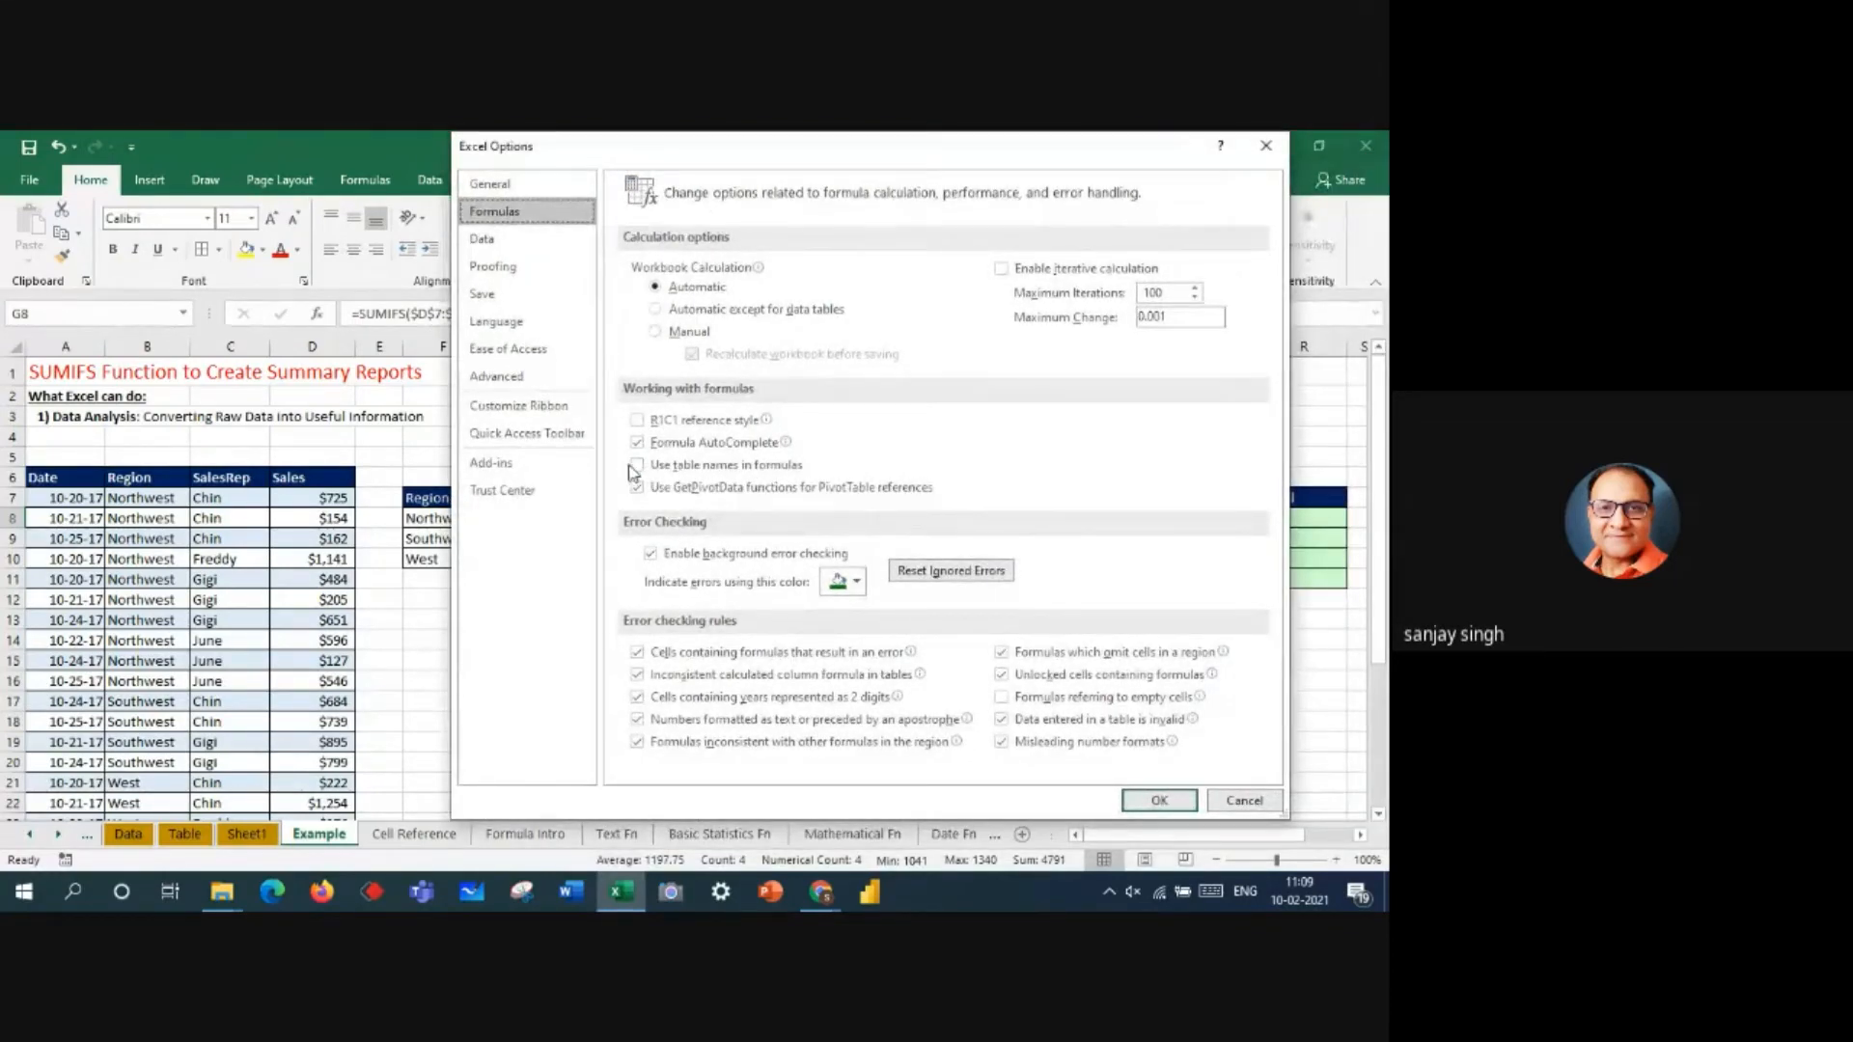
left_click(643, 468)
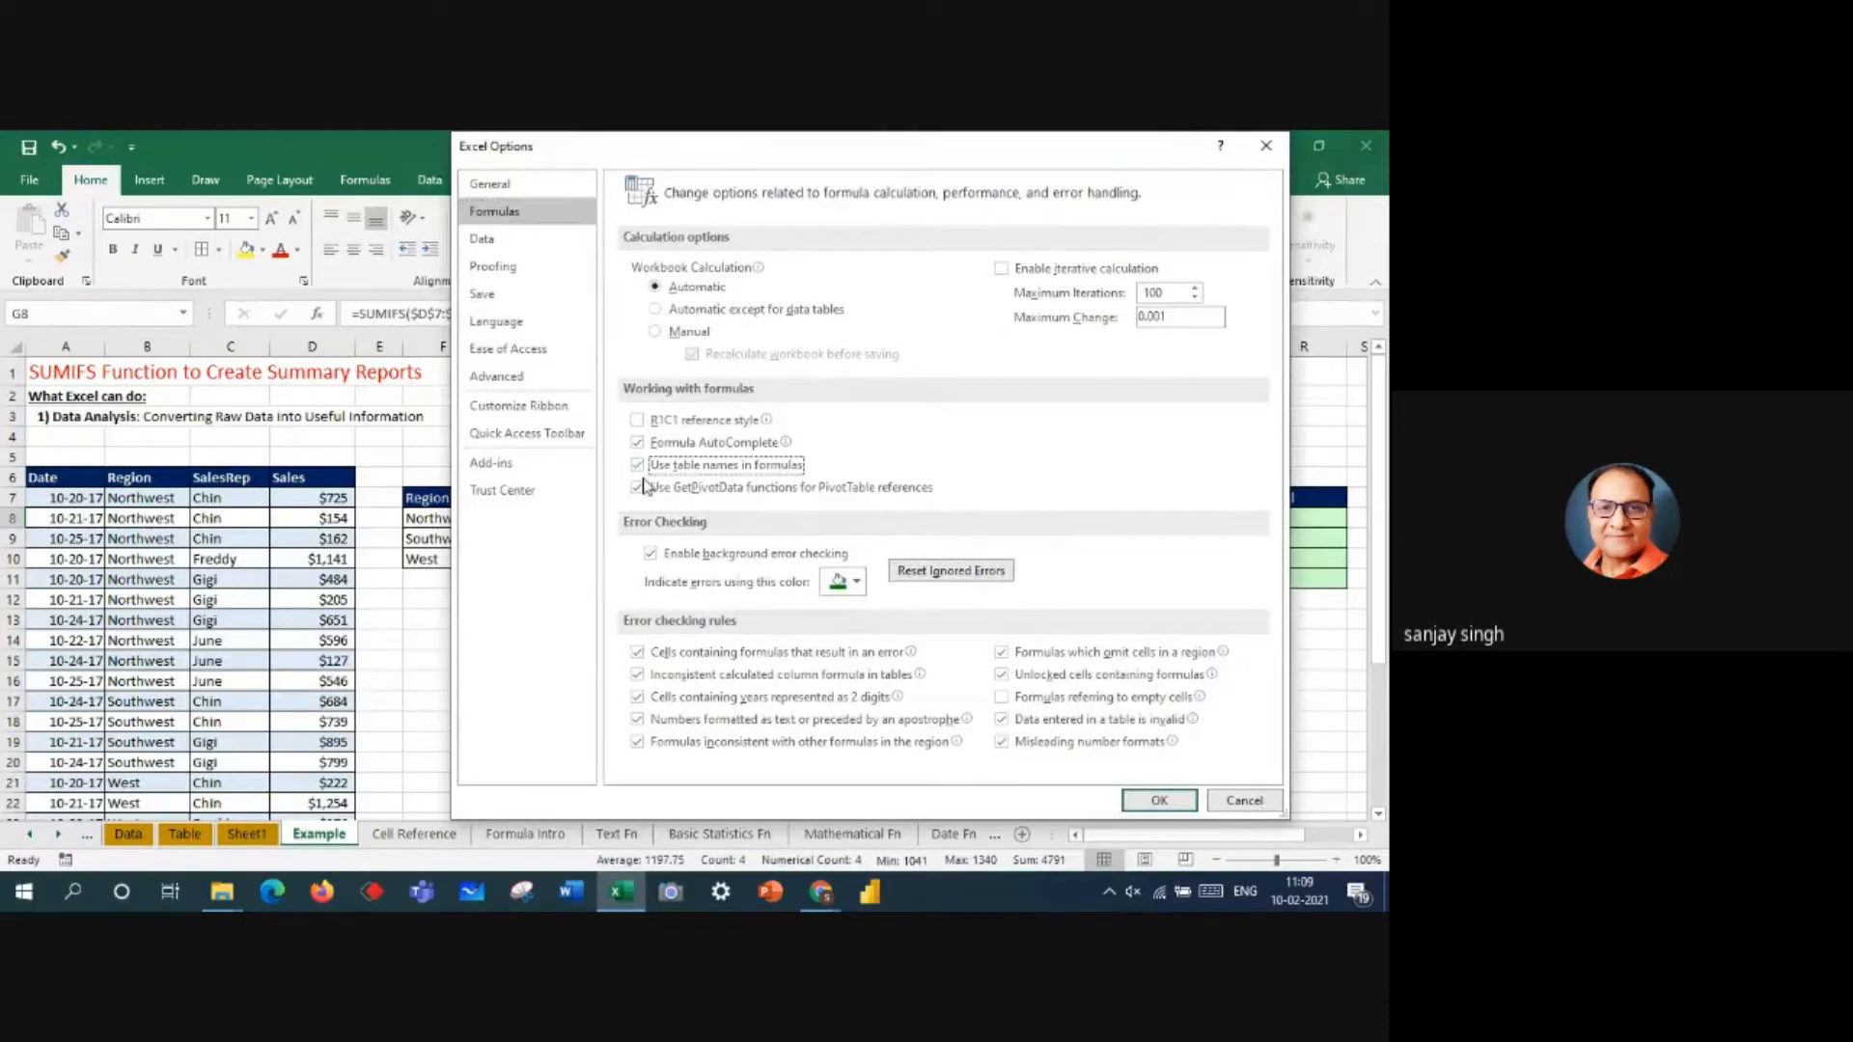
left_click(639, 467)
left_click(1192, 799)
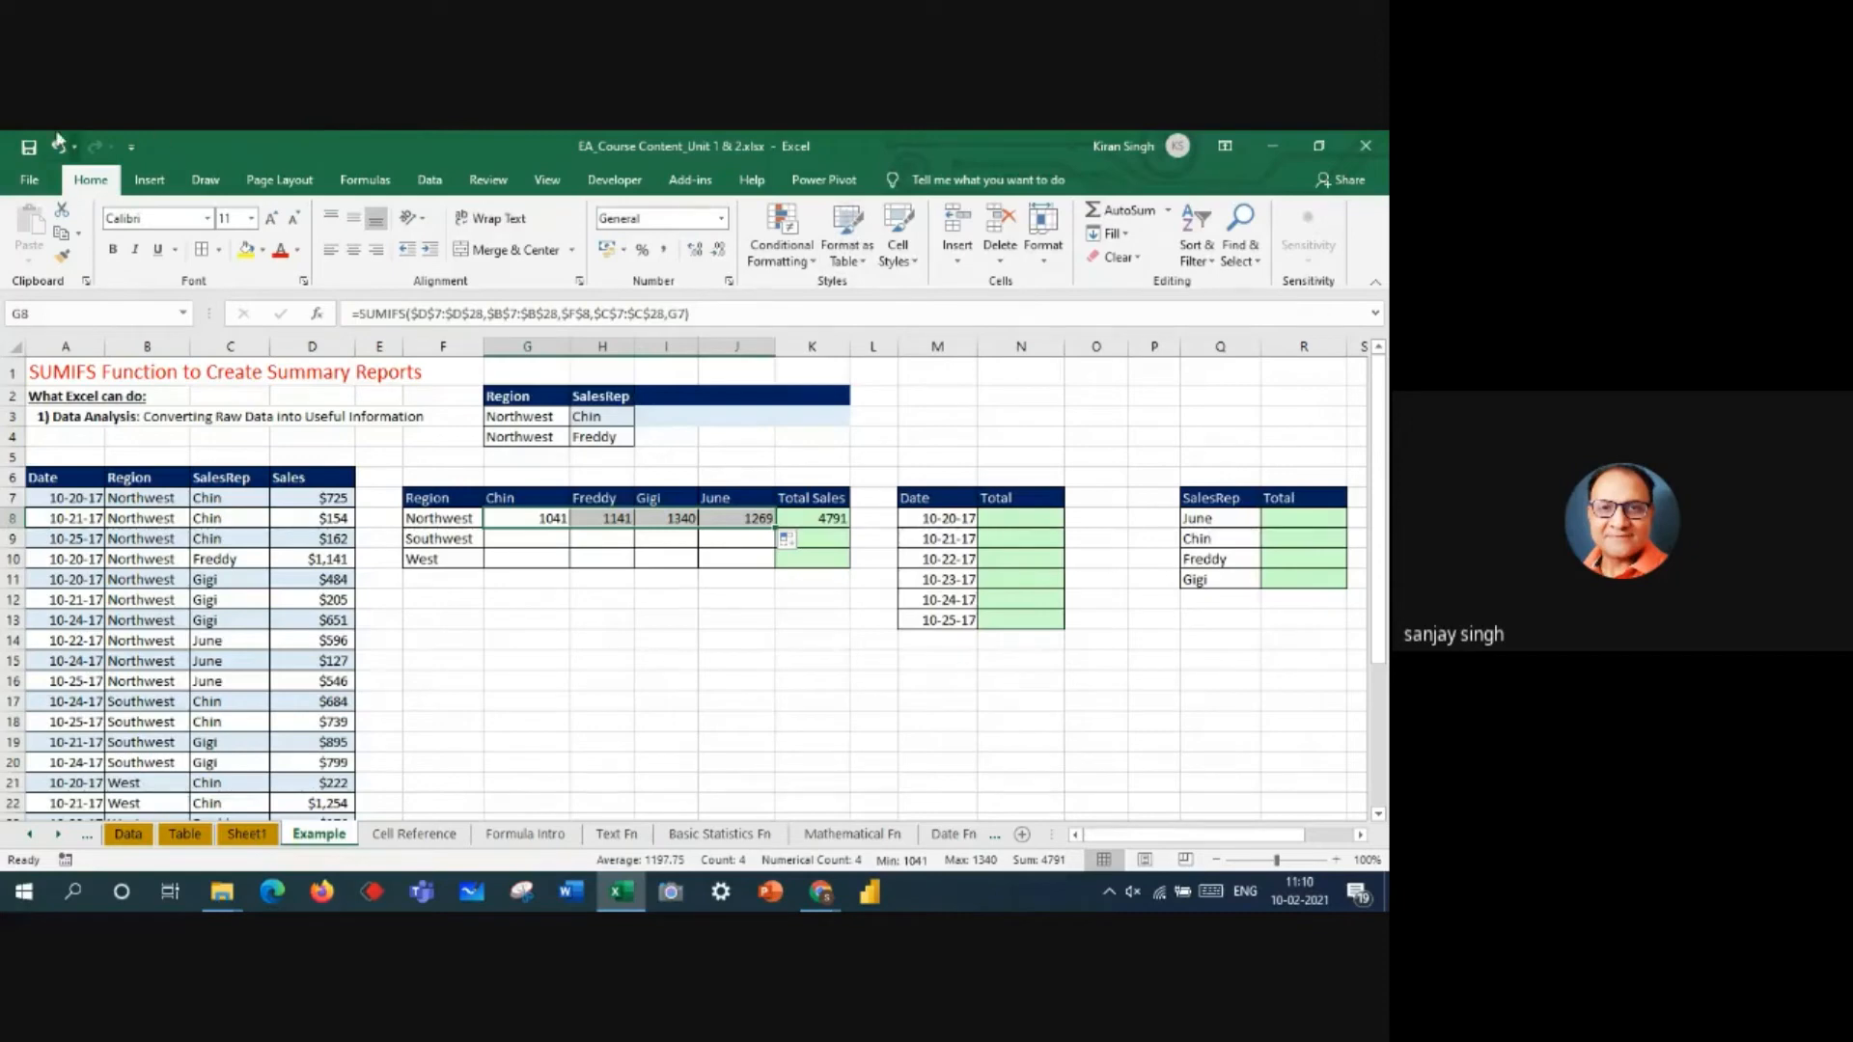
- Reopen the formula options to examine the 'Use table names in formulas' setting, and close them
left_click(23, 179)
left_click(54, 807)
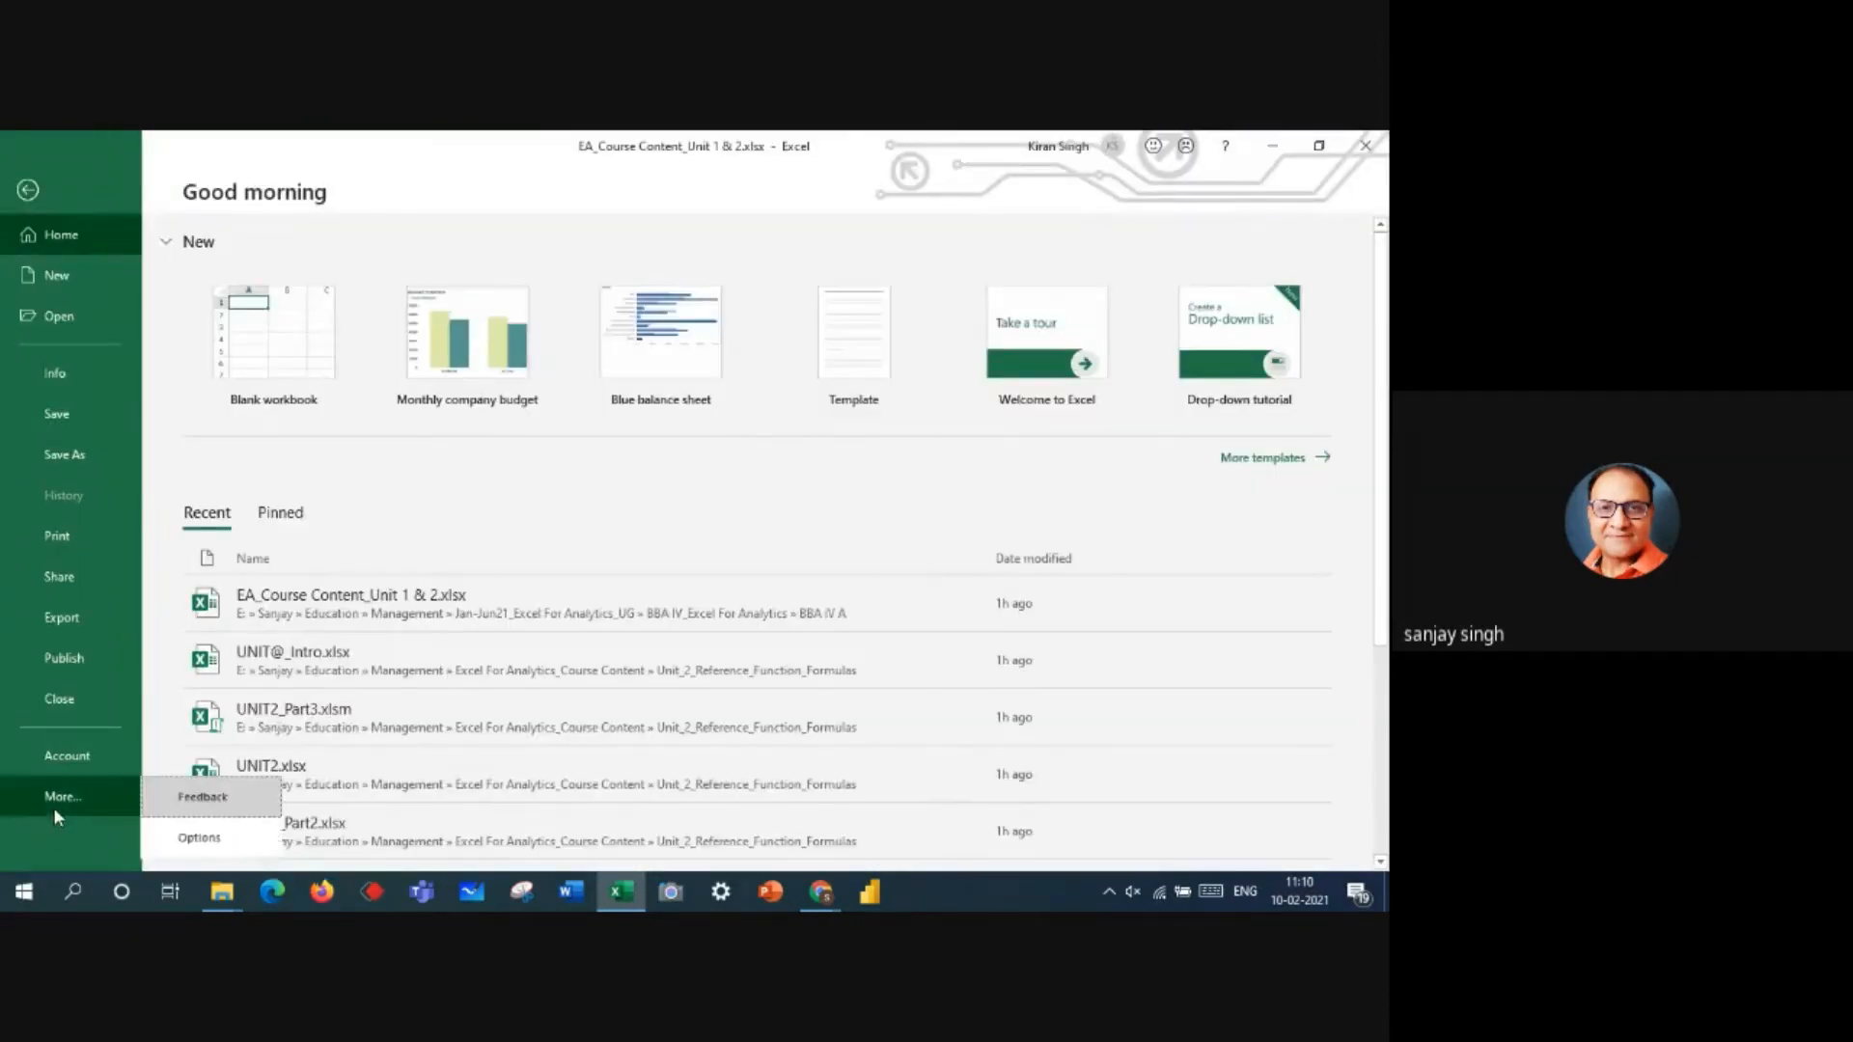
left_click(183, 845)
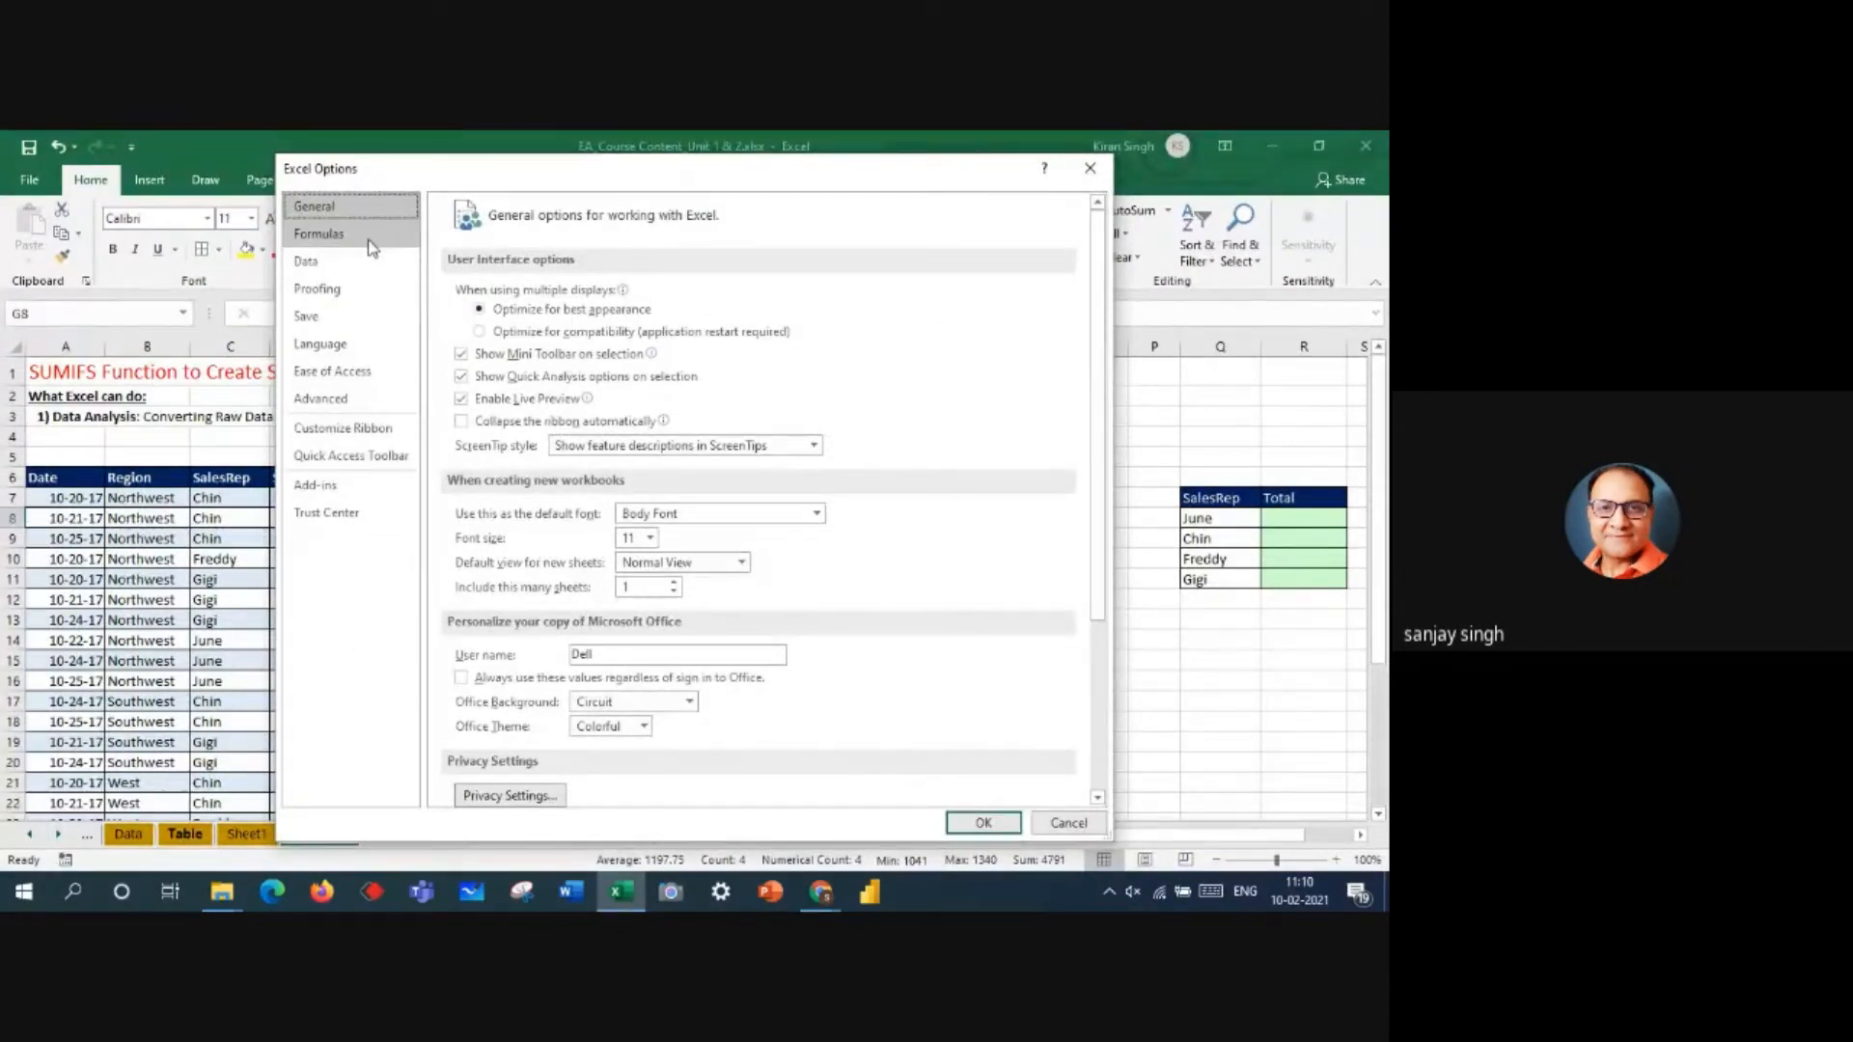
left_click_drag(463, 183, 724, 183)
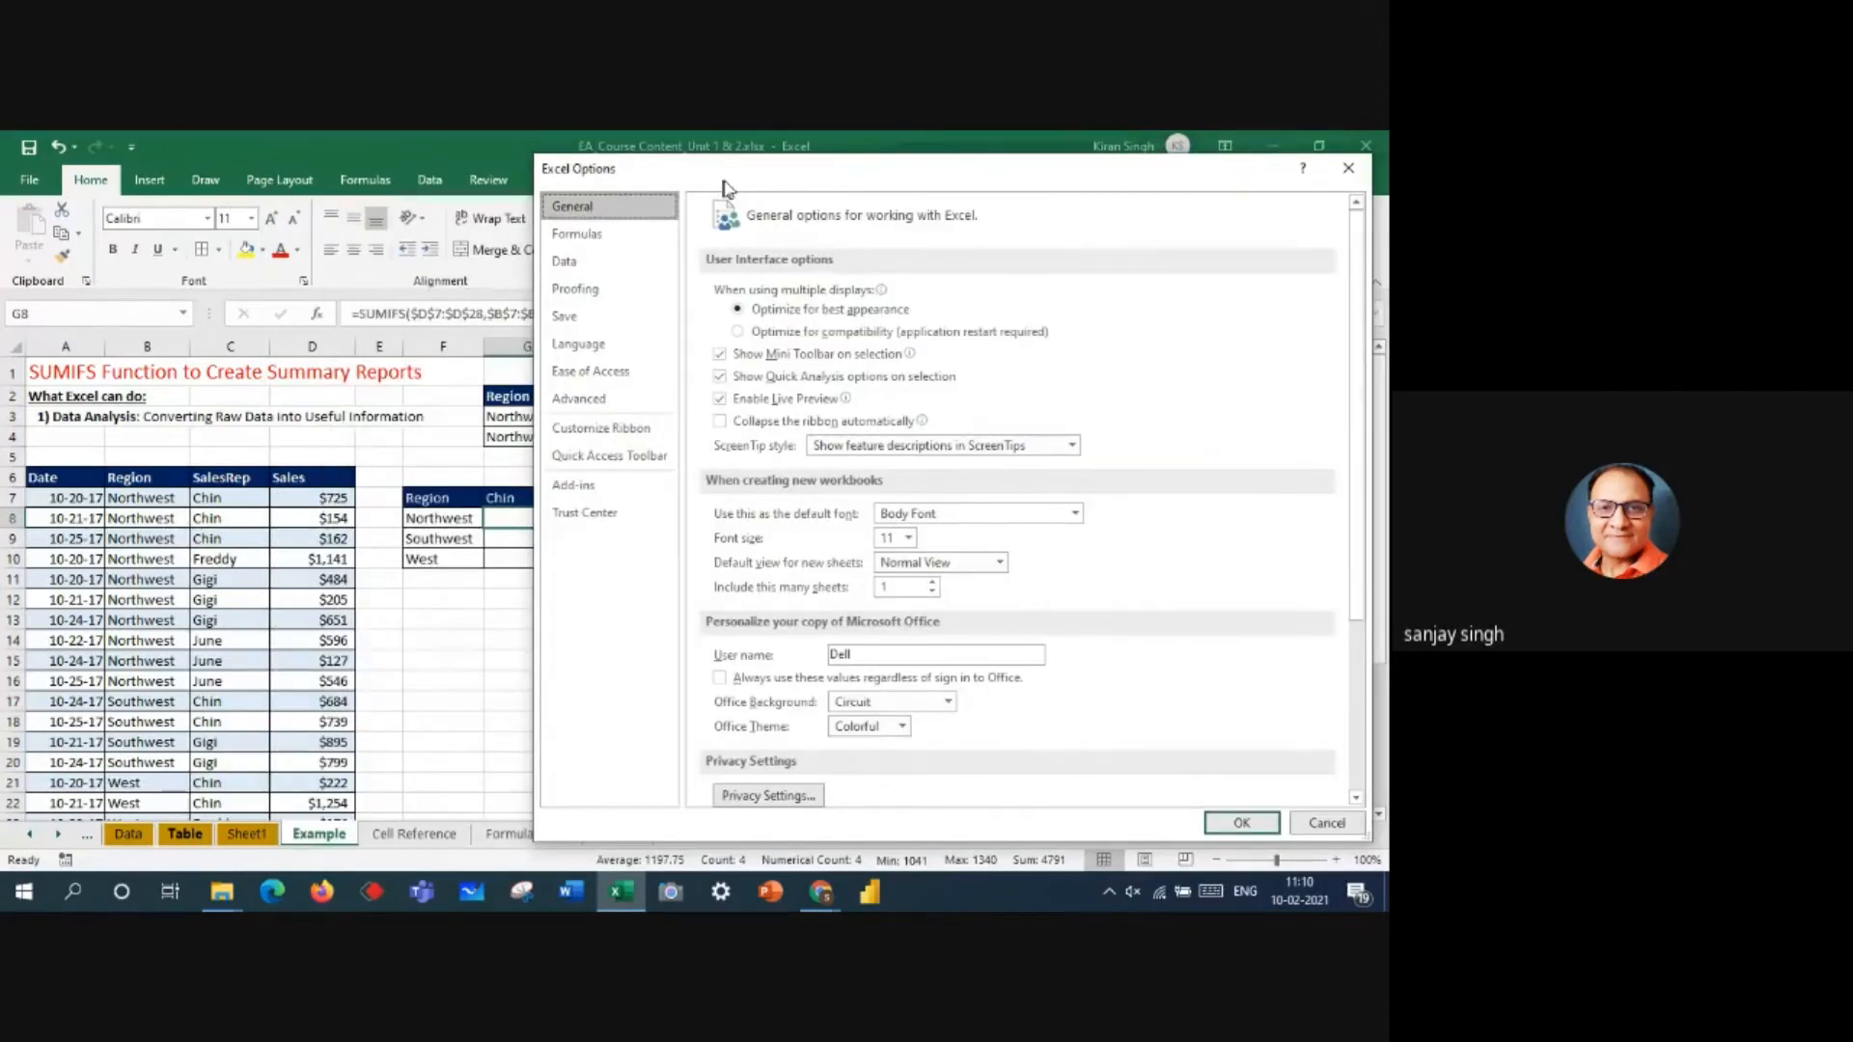
left_click(594, 241)
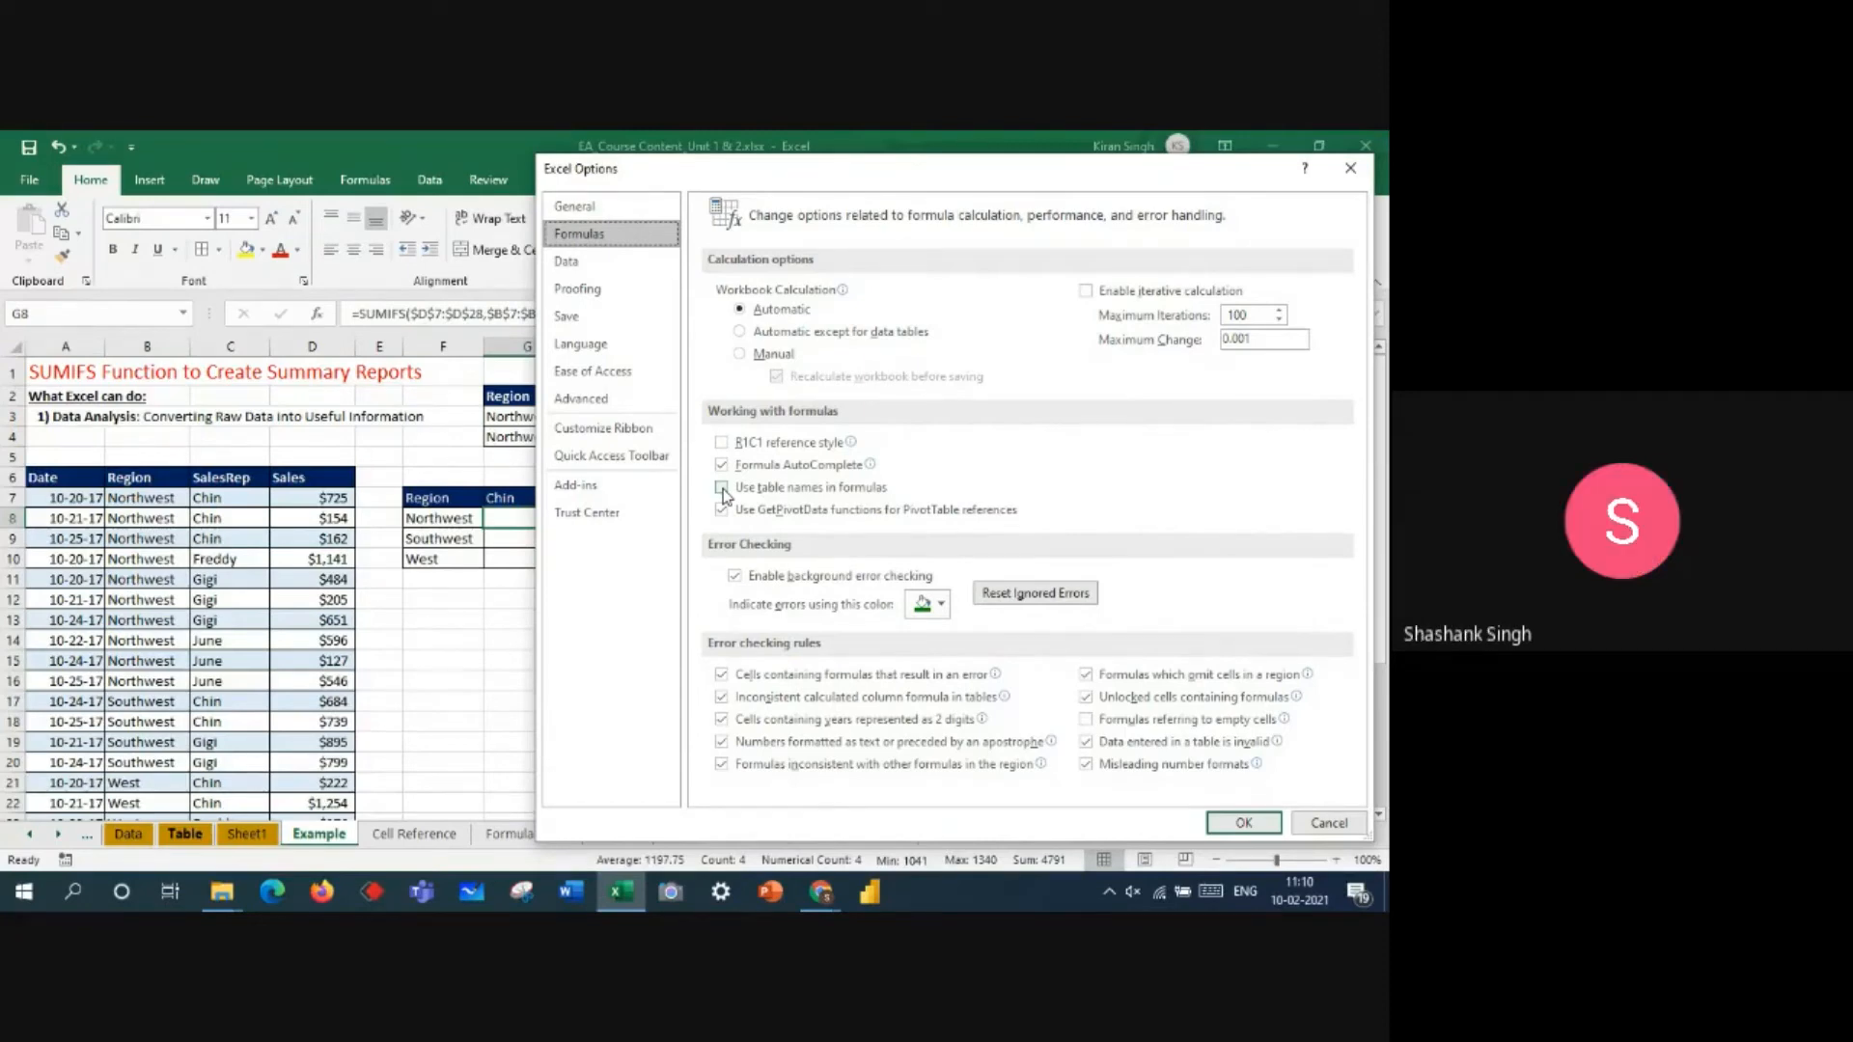
left_click(1243, 823)
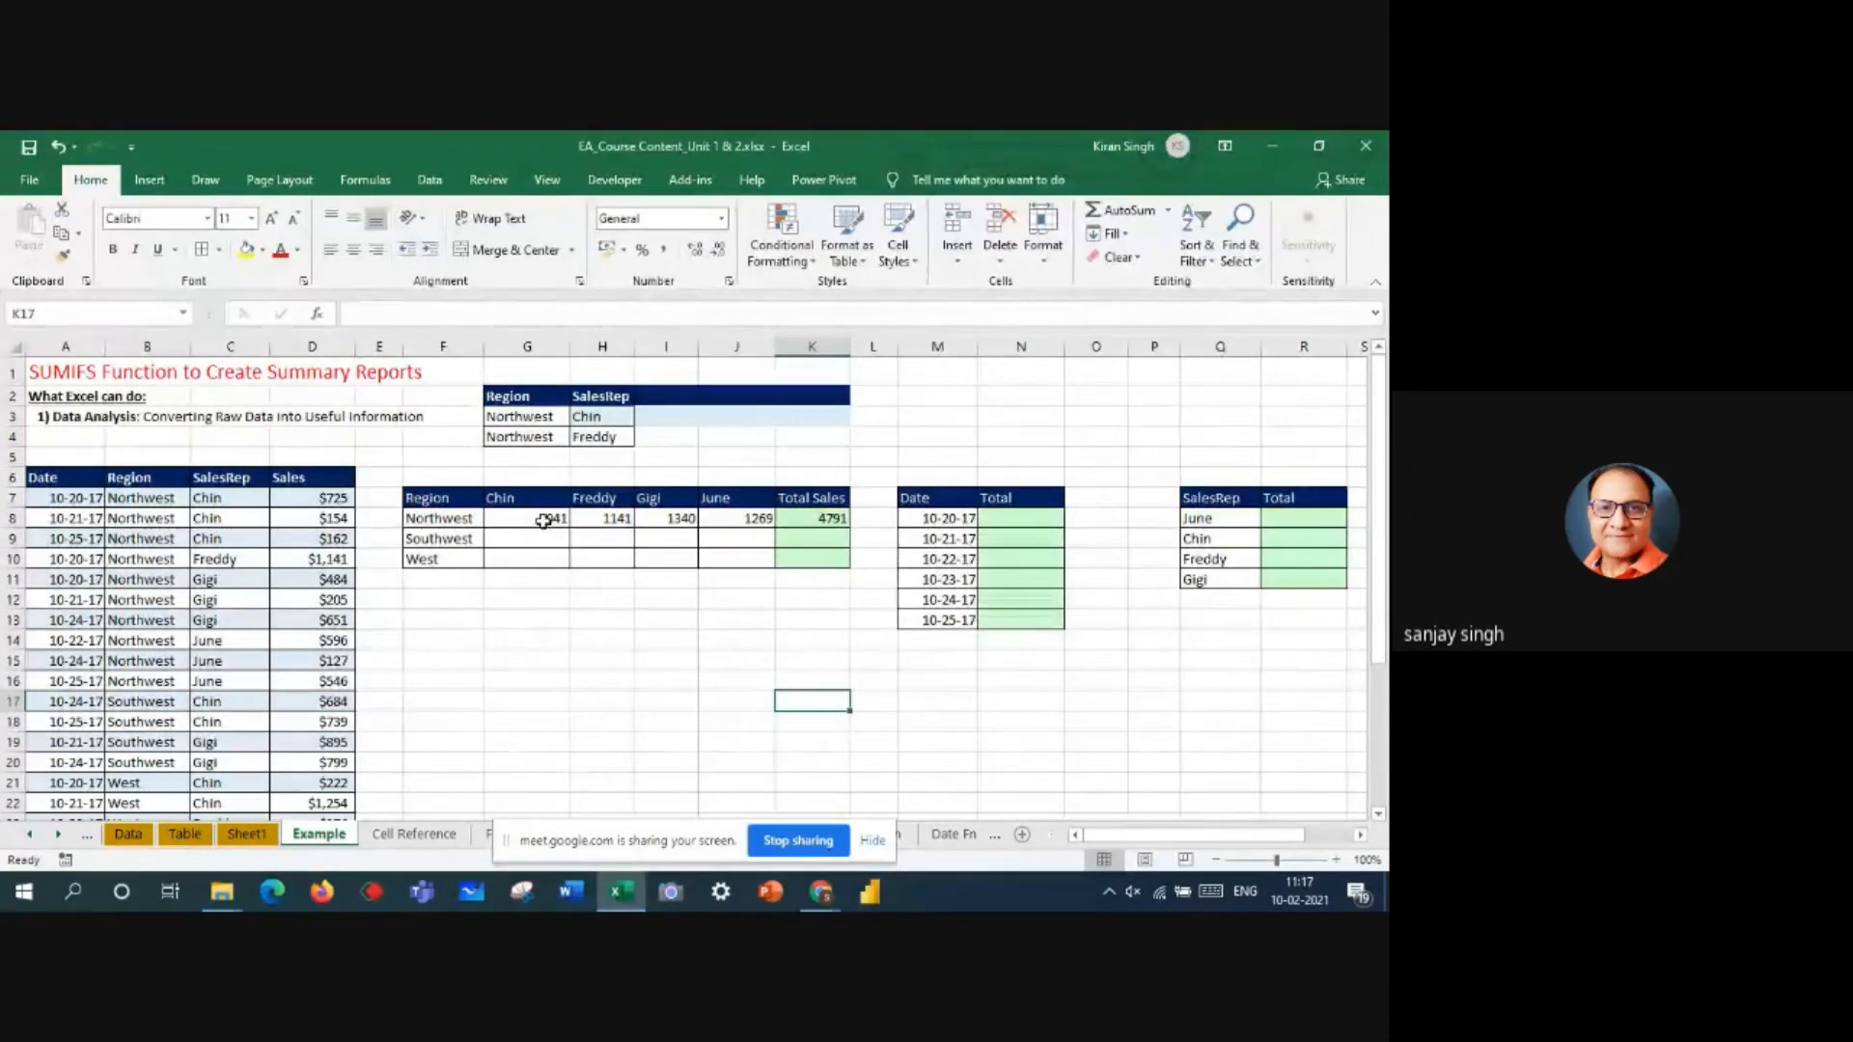
- Fill the Northwest formulas in G8:K8 down to row 10 and examine the copied references in J10 and K10
left_click_drag(544, 521, 846, 568)
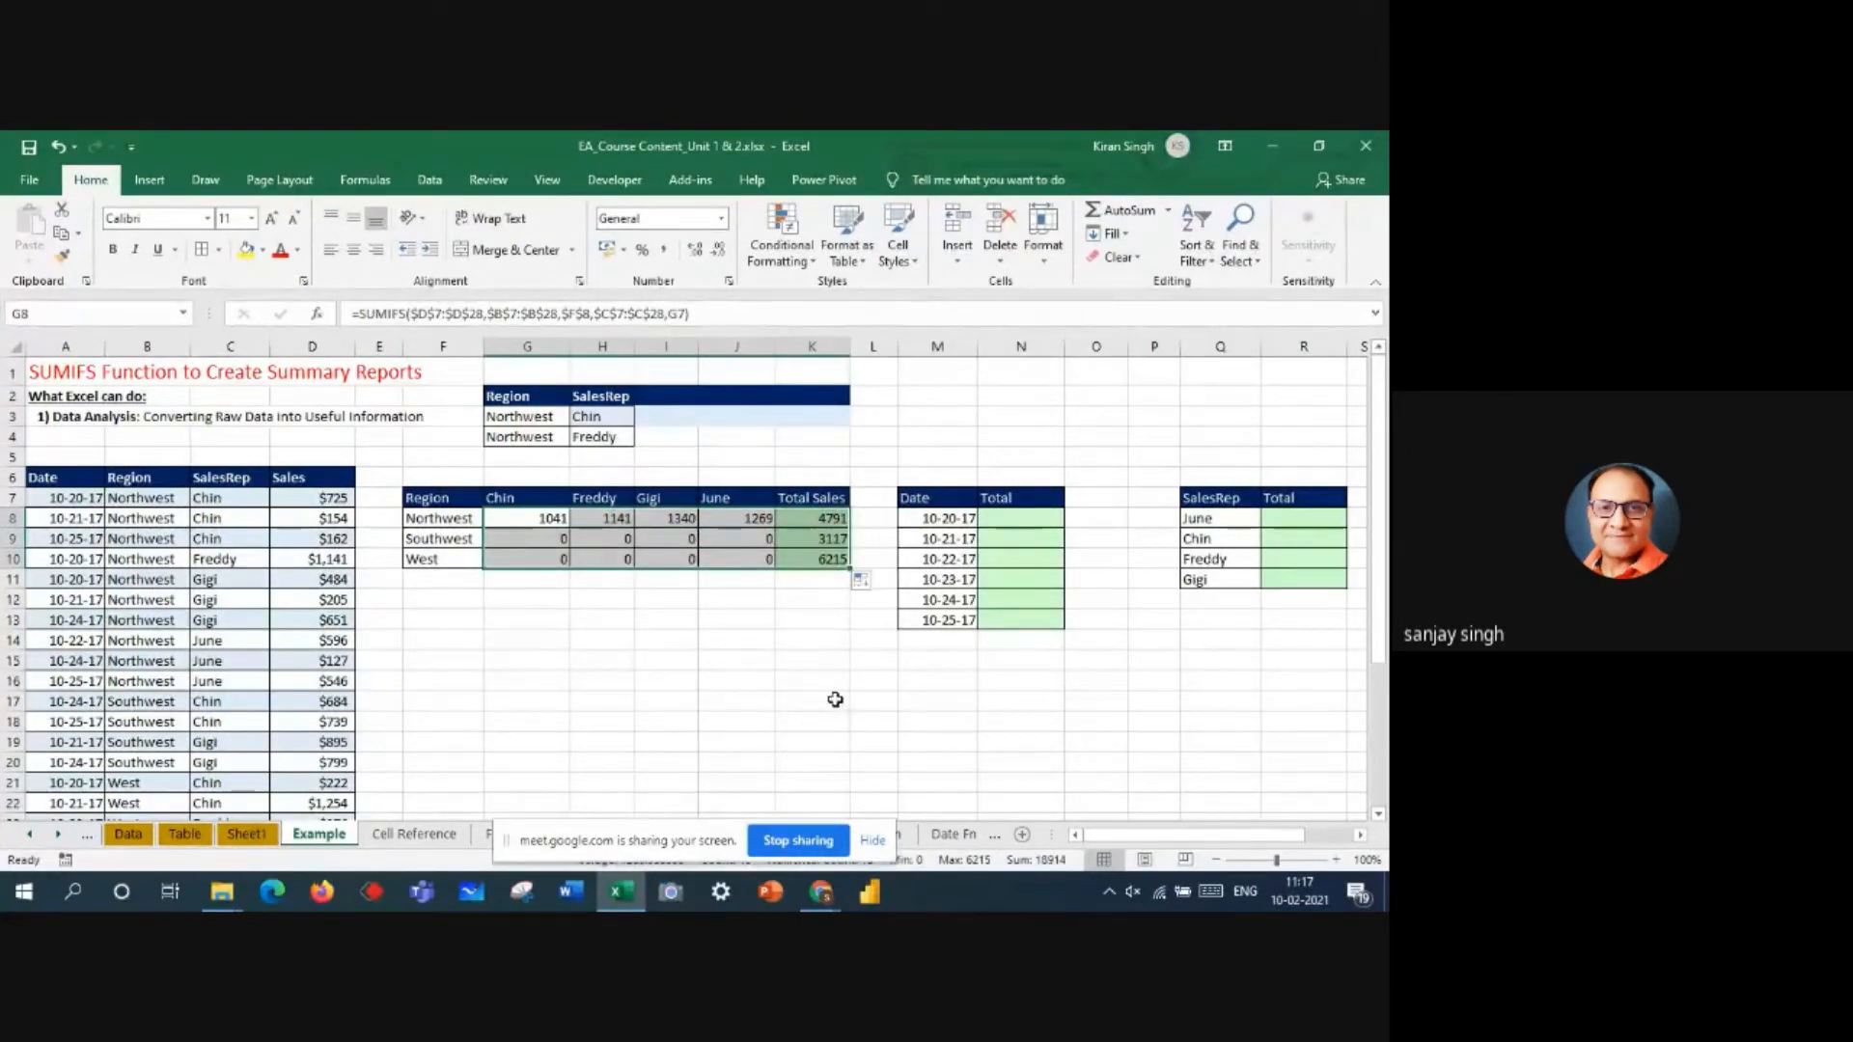
double_click(756, 558)
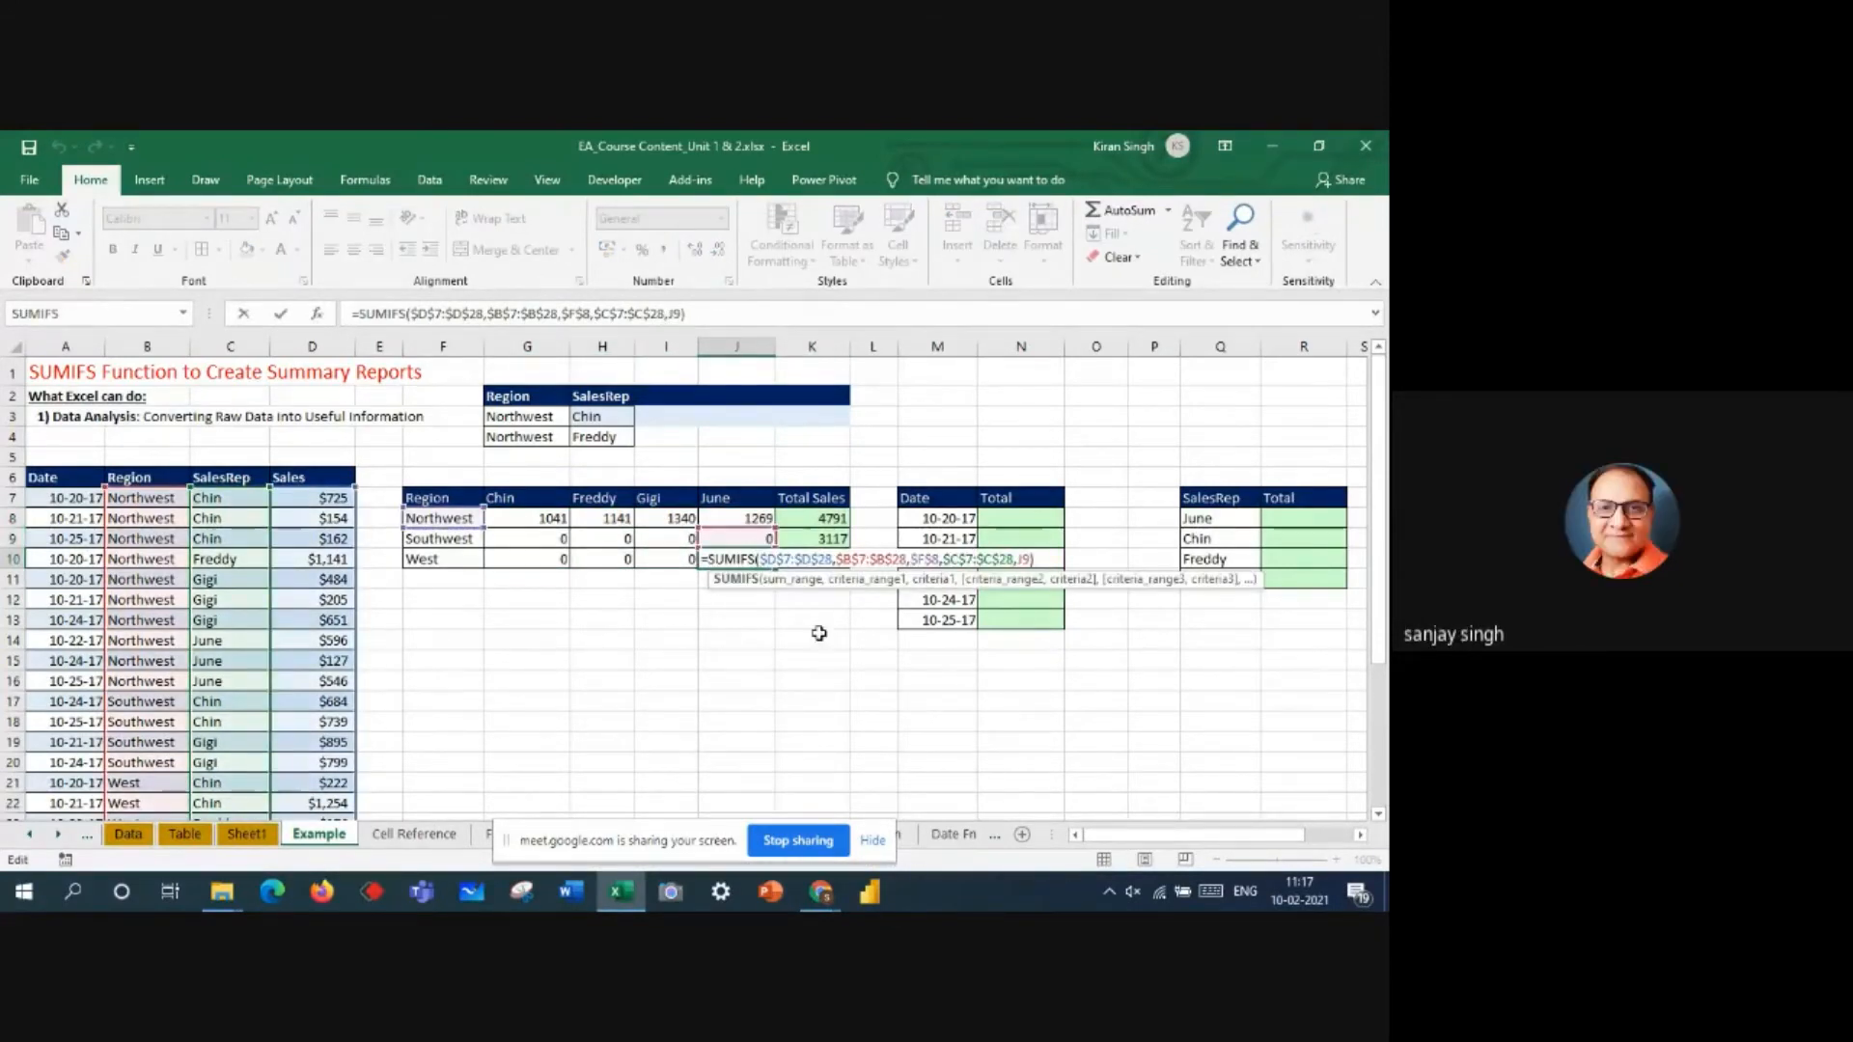
key("Escape")
double_click(827, 560)
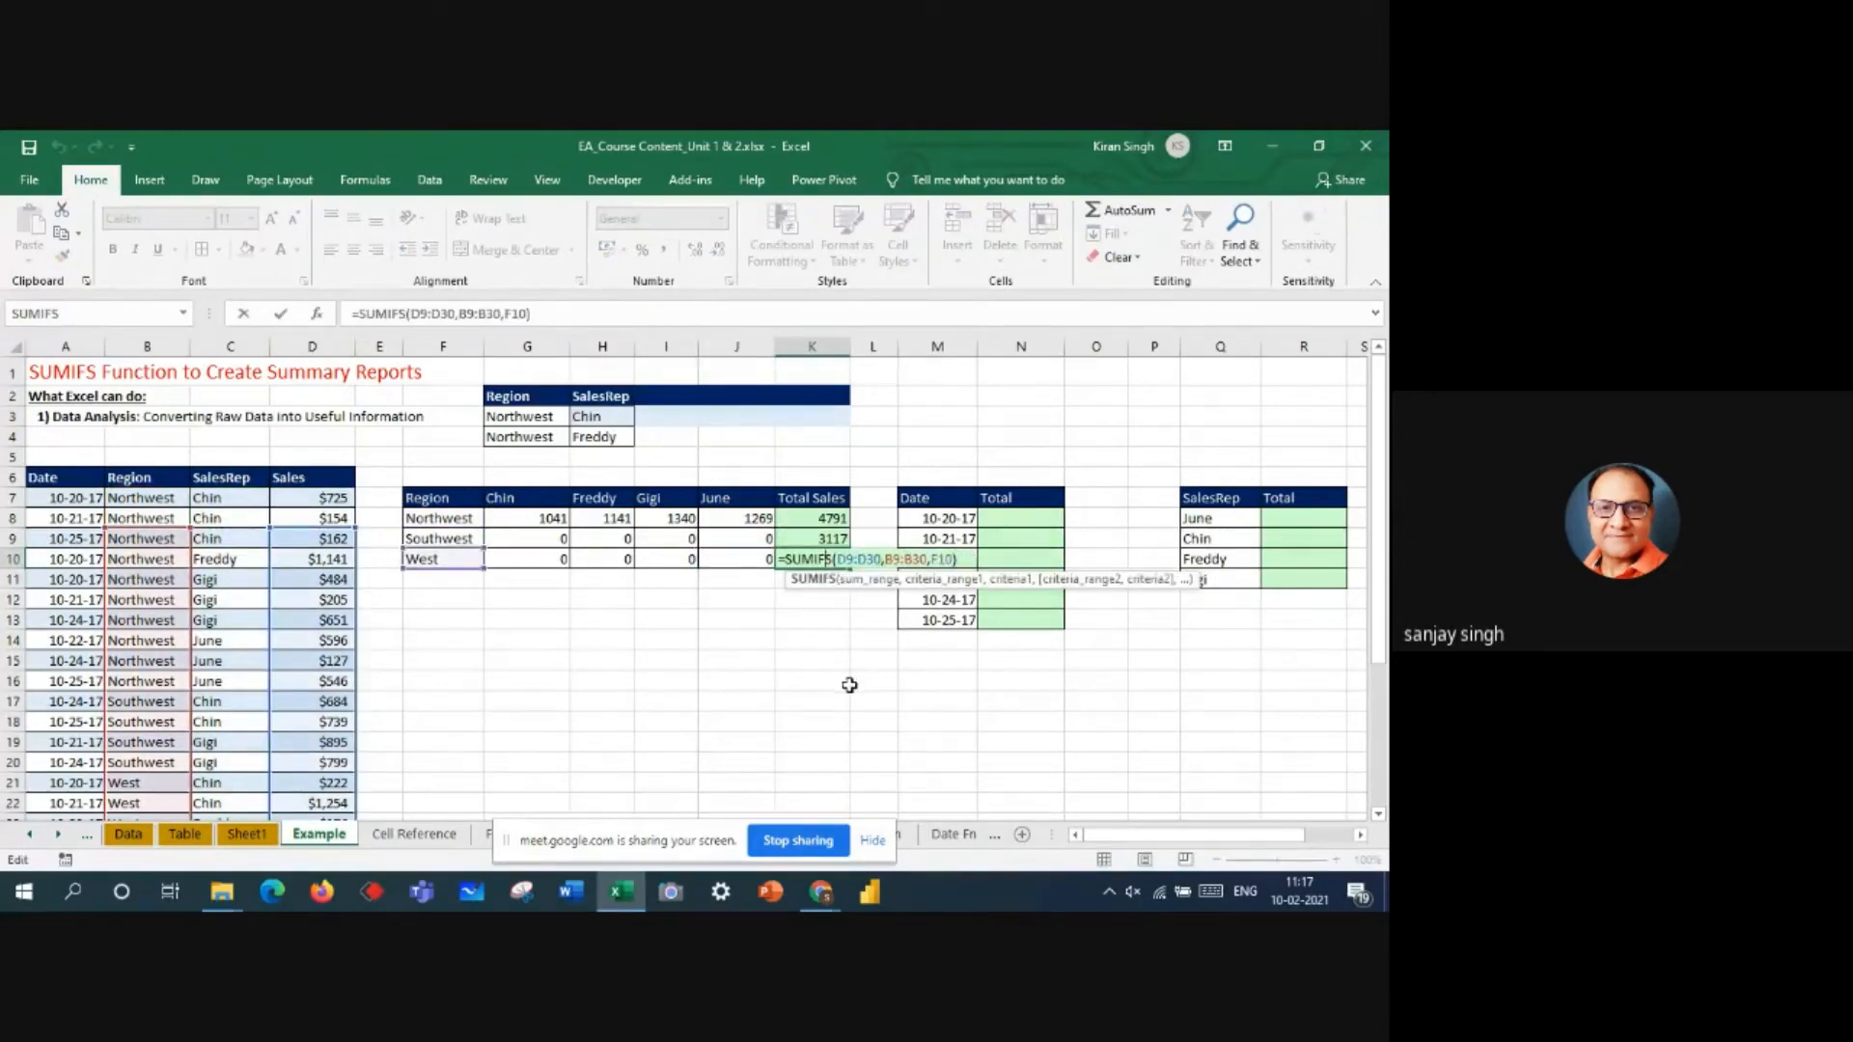
key("Return")
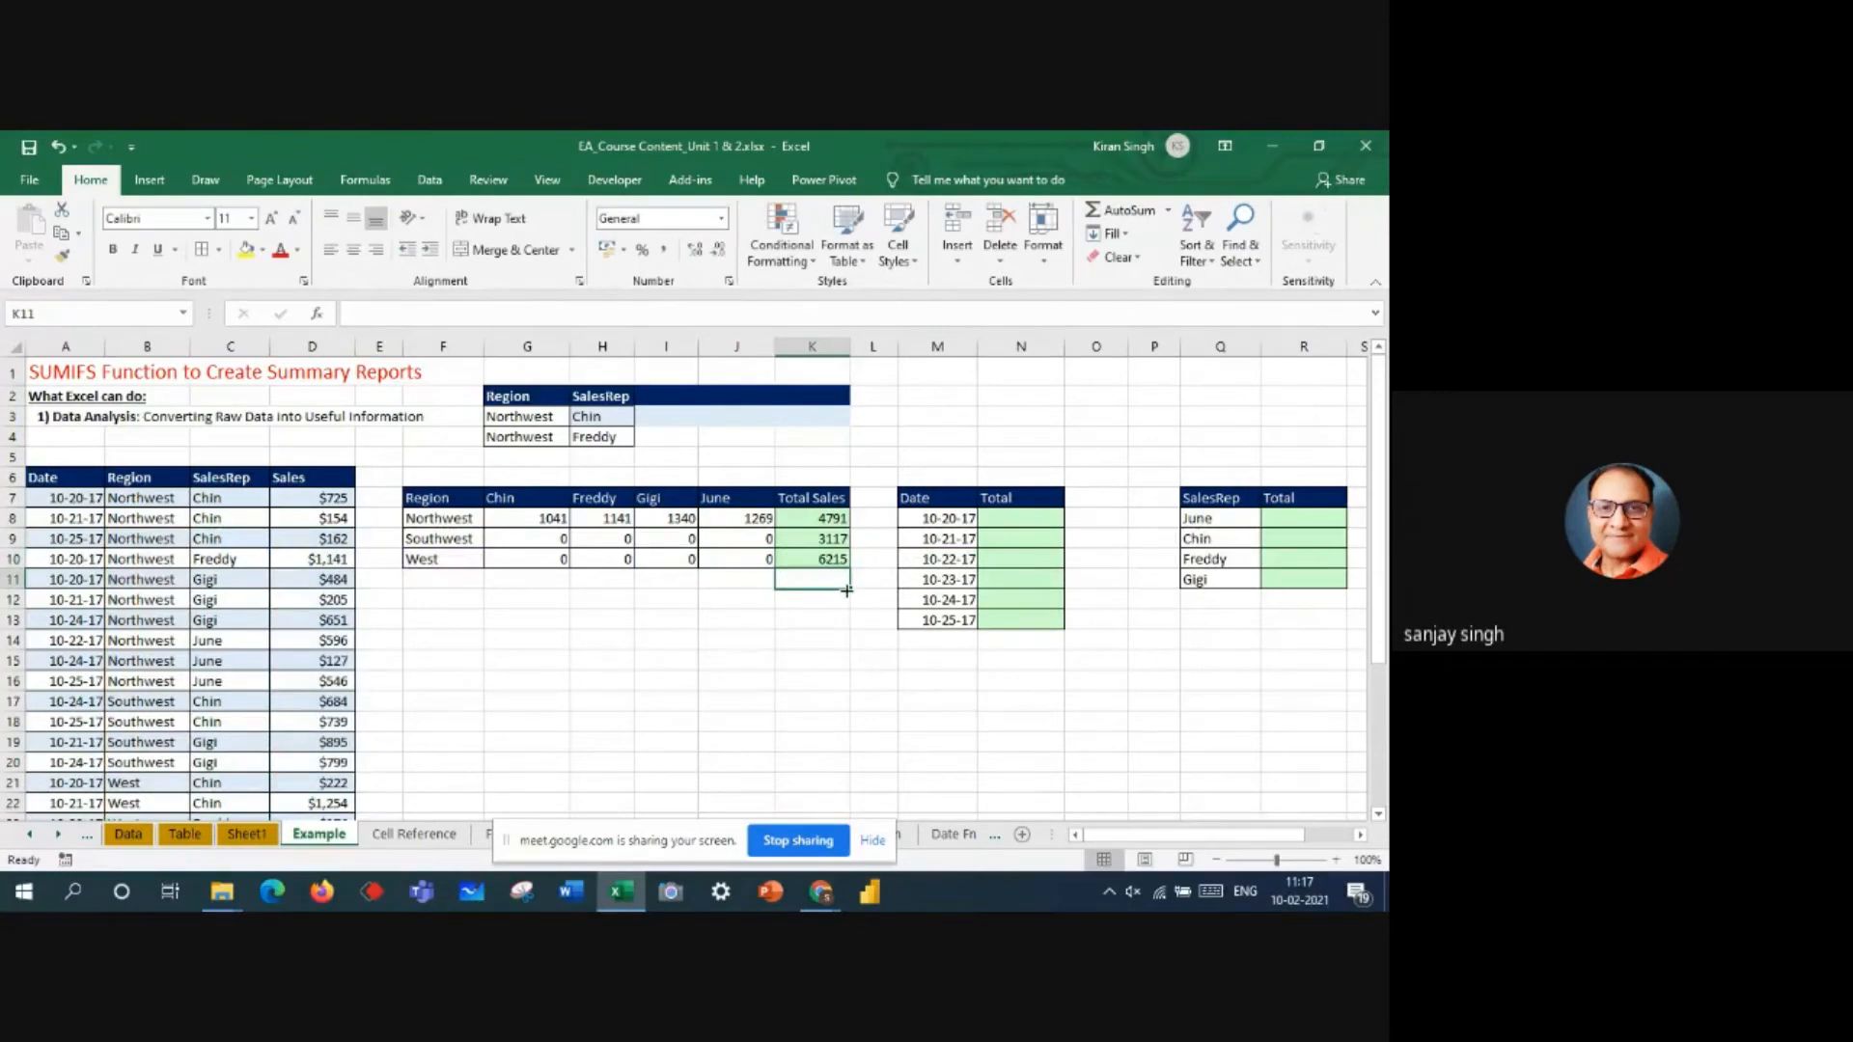
- Clear the copied formulas from G9:K10 for the Southwest and West rows
left_click_drag(666, 538, 818, 556)
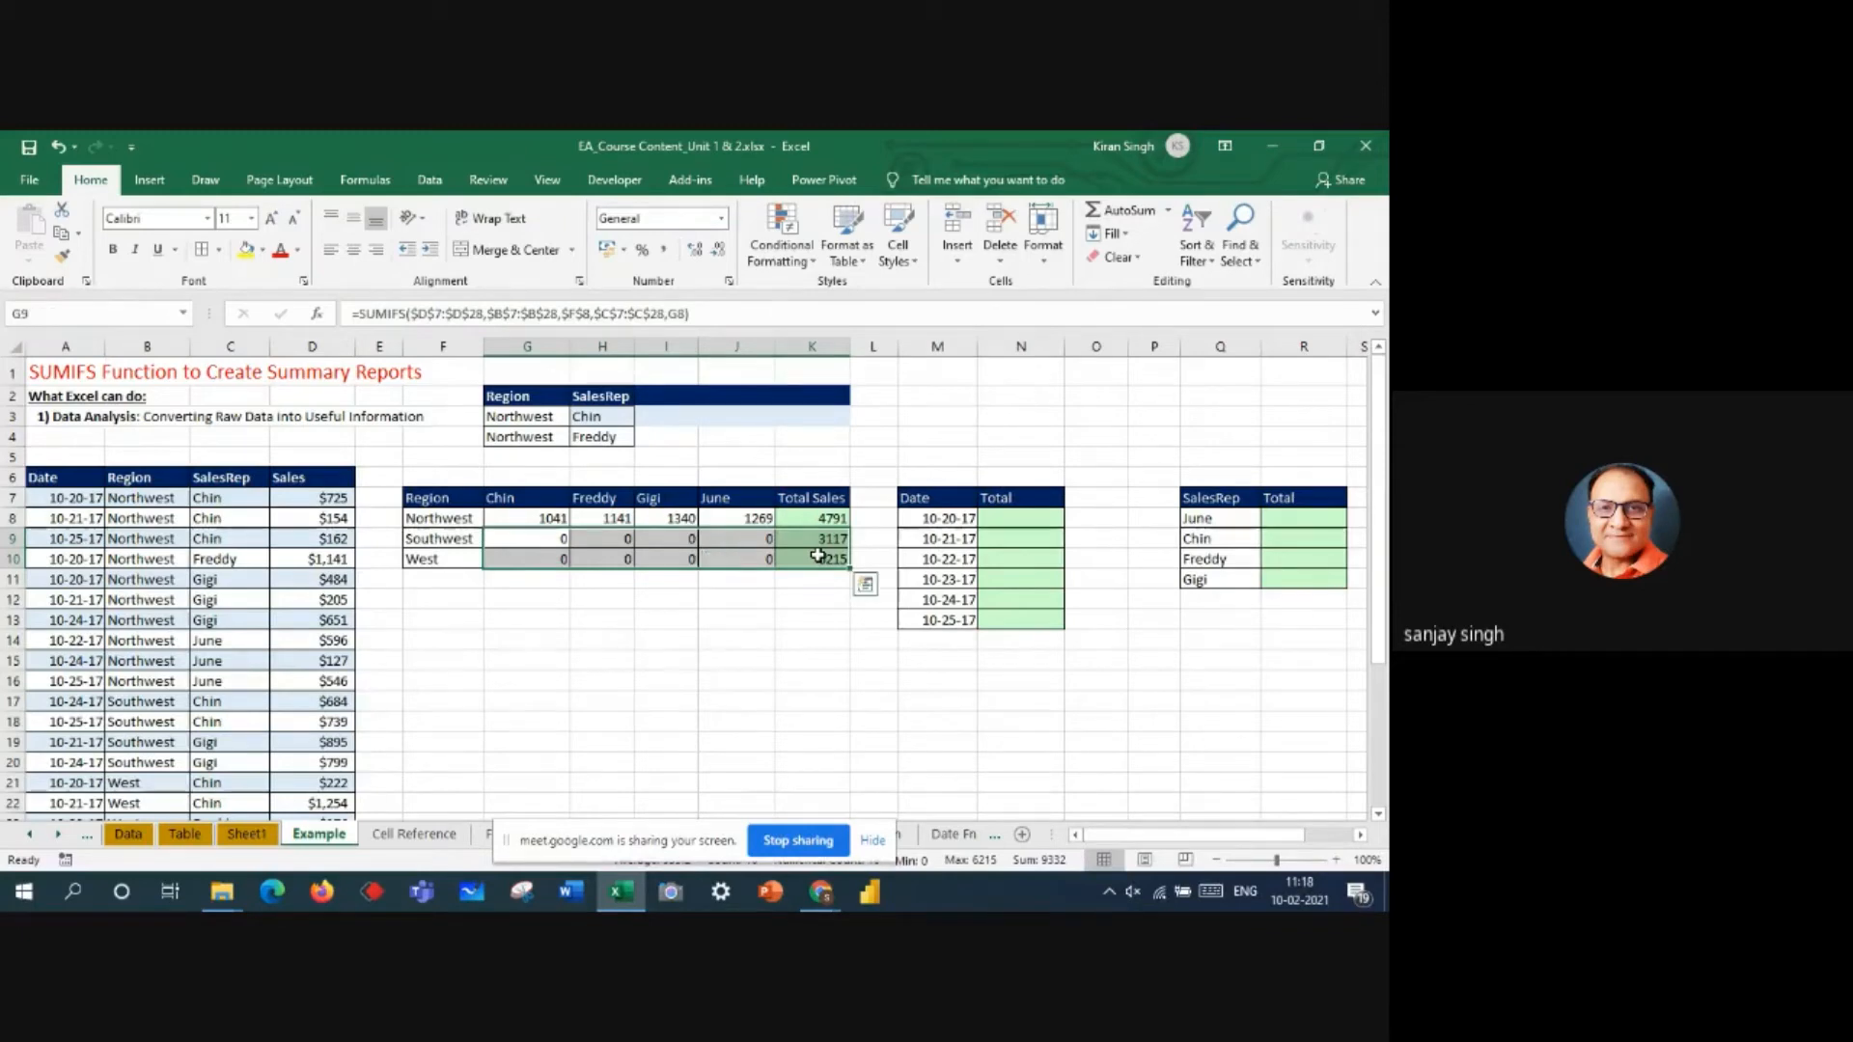
key("Delete")
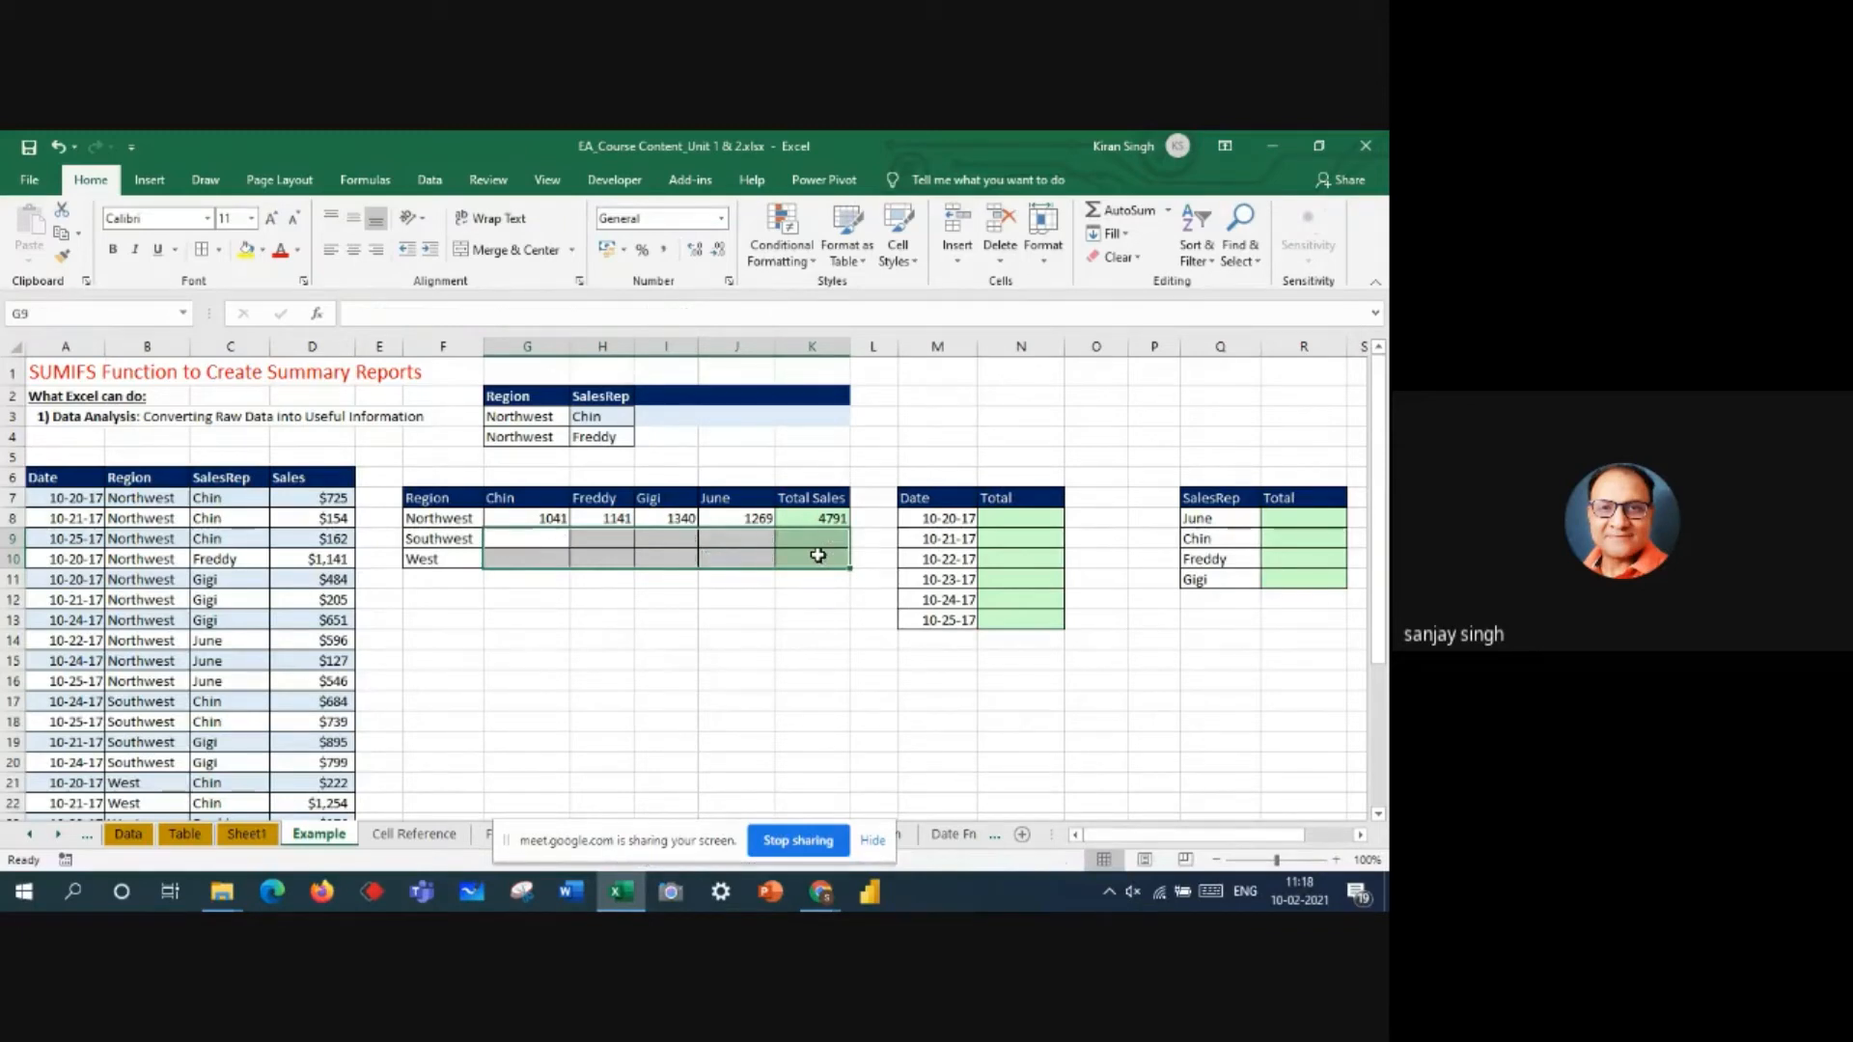
left_click(814, 498)
- Fill G8's SUMIFS formula down to G10 and examine the references in G10's copy
left_click(513, 523)
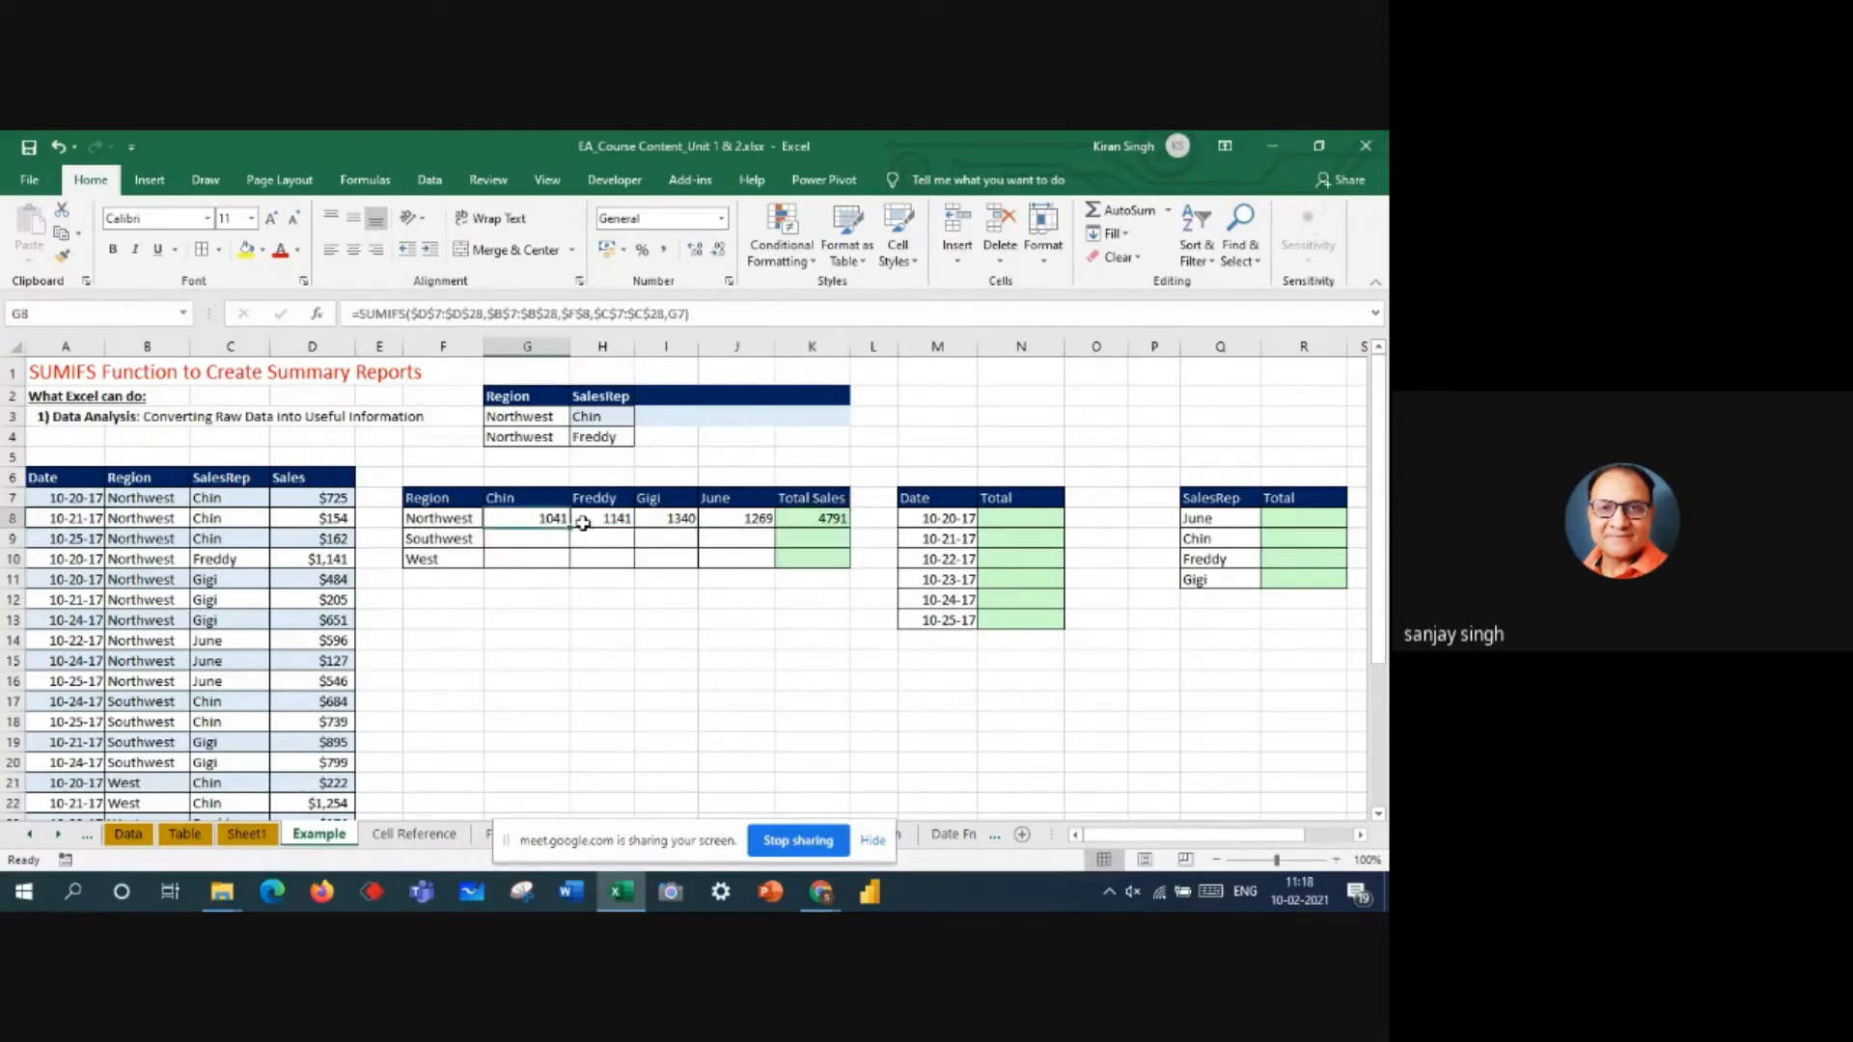
left_click_drag(569, 528, 571, 569)
double_click(555, 559)
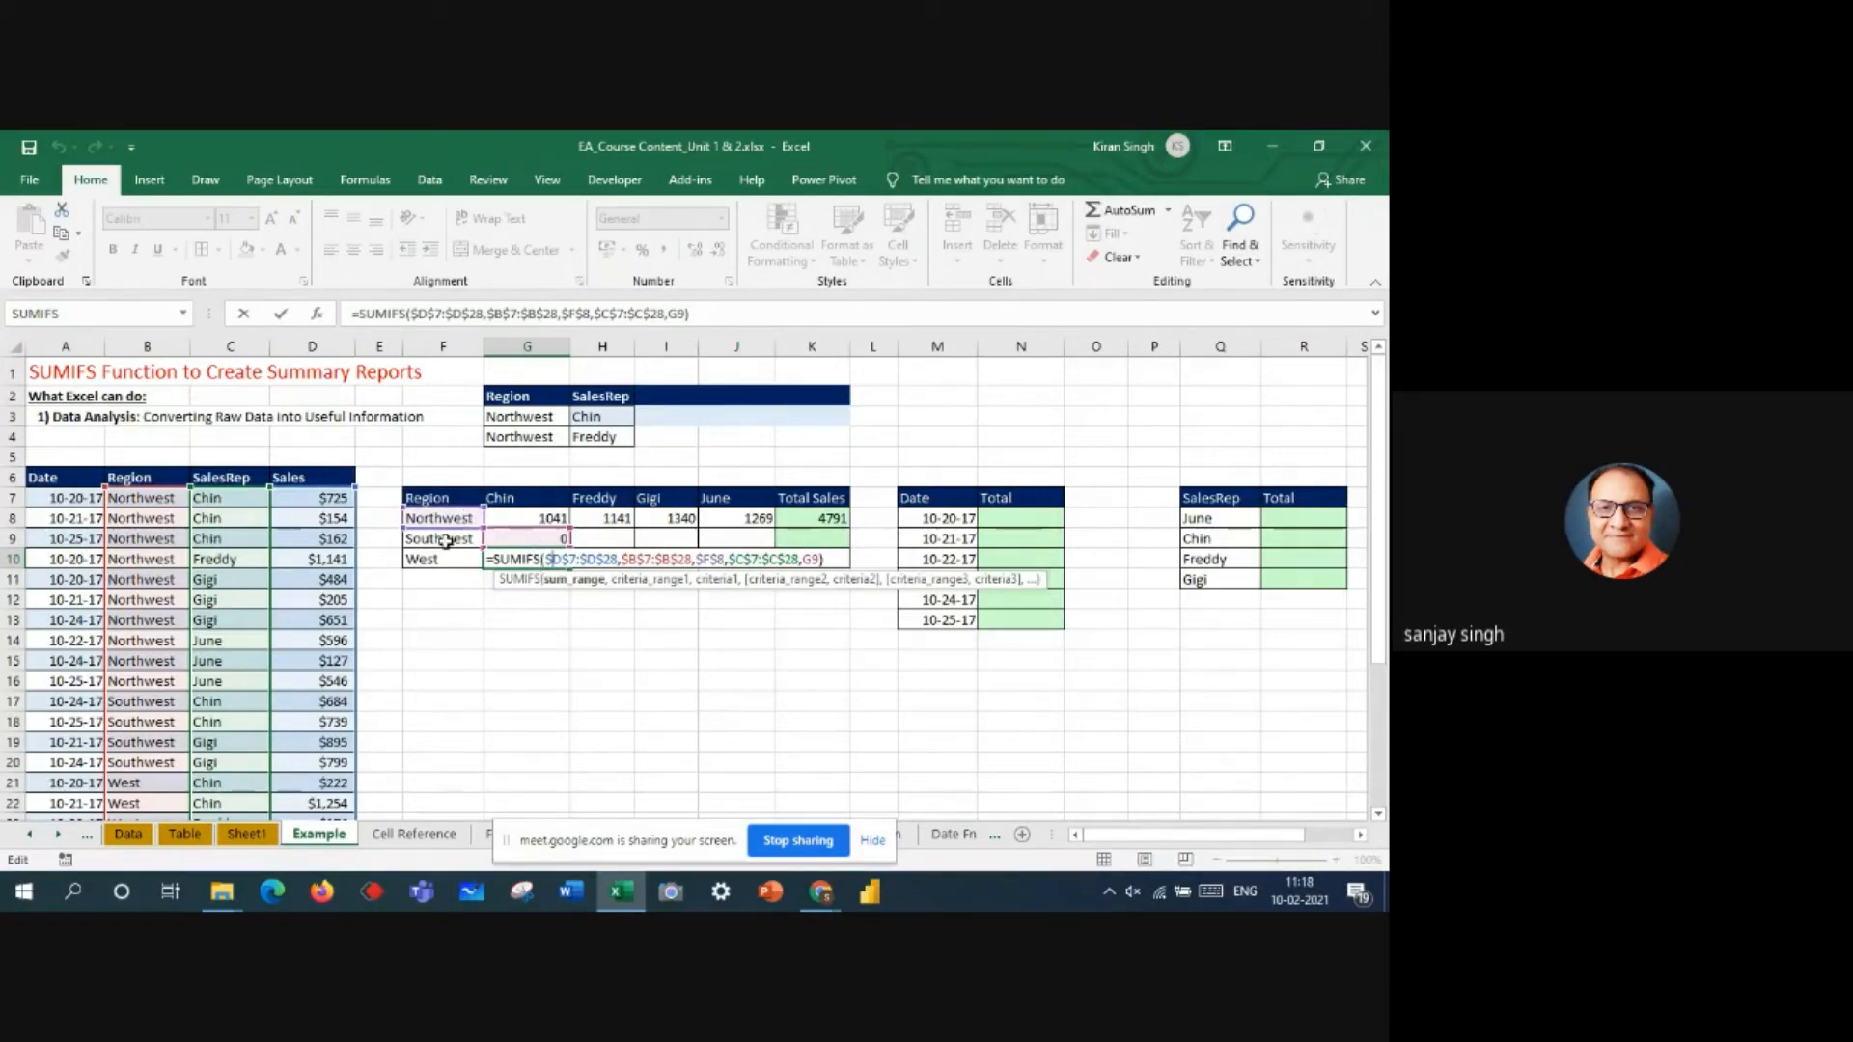
key("Return")
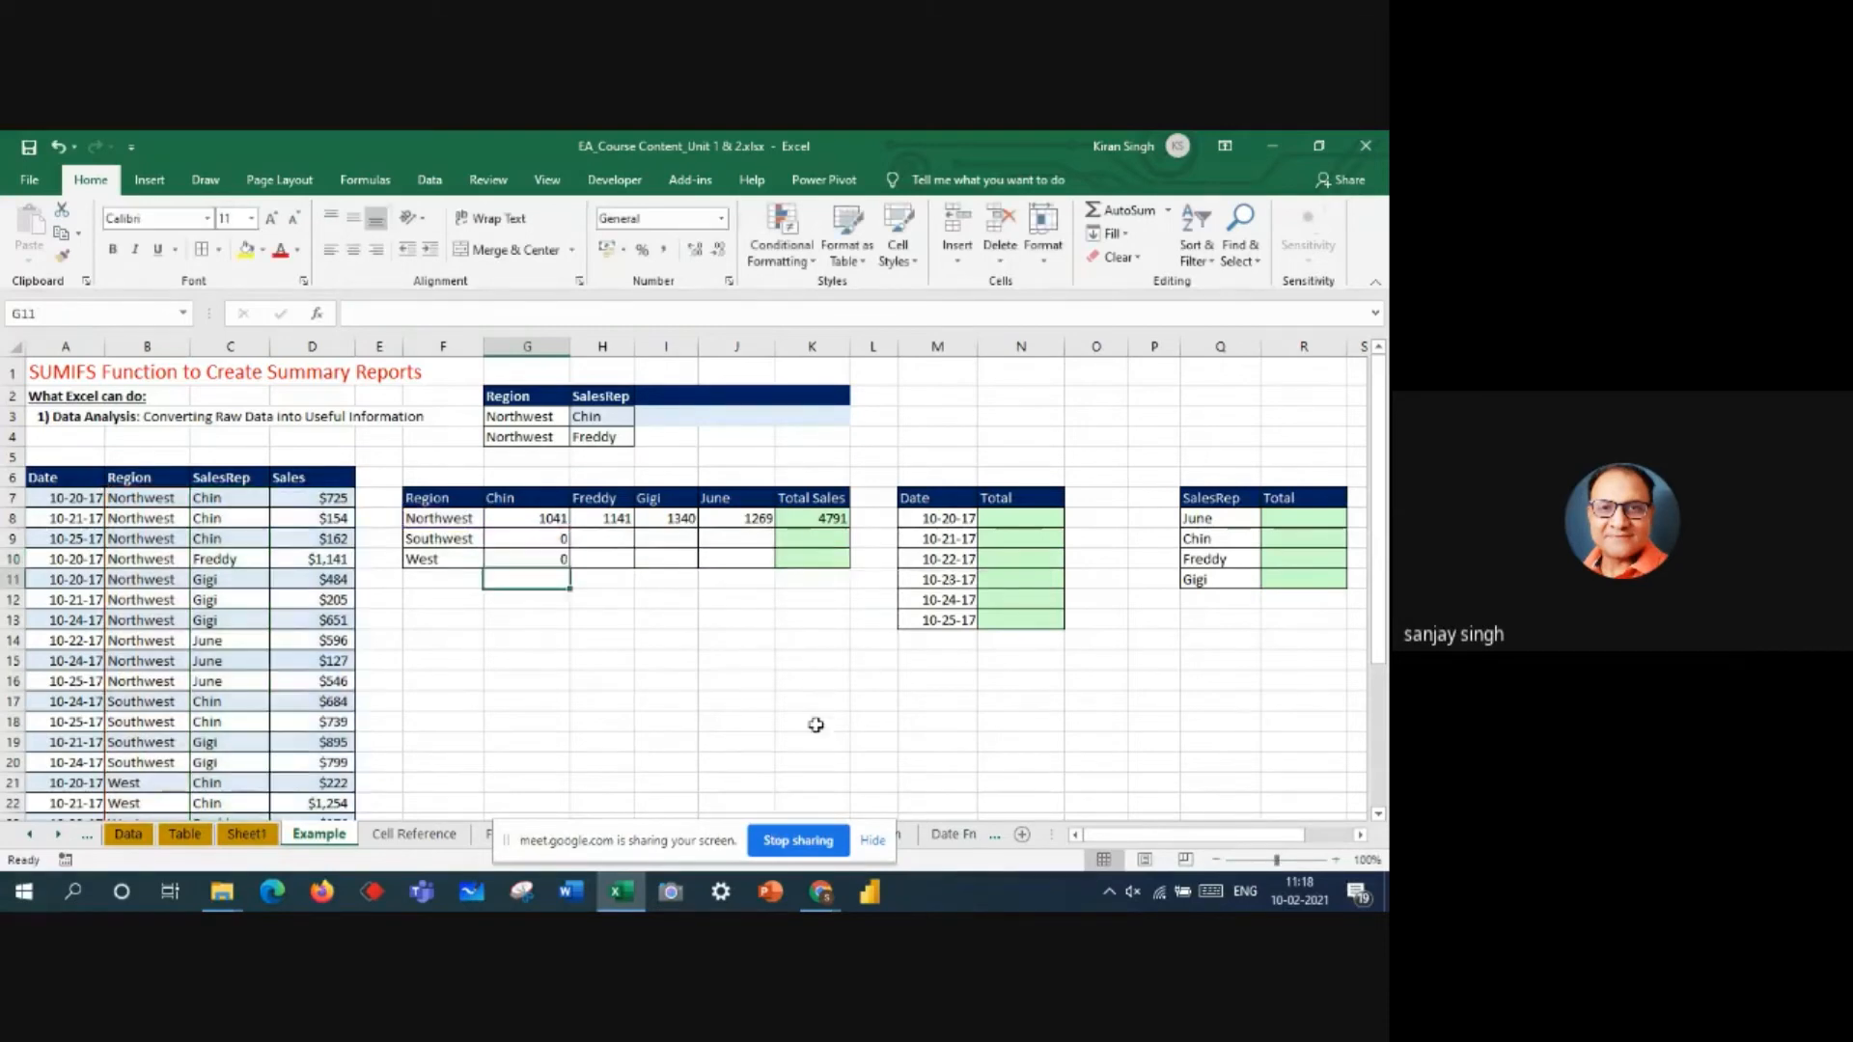
left_click(729, 682)
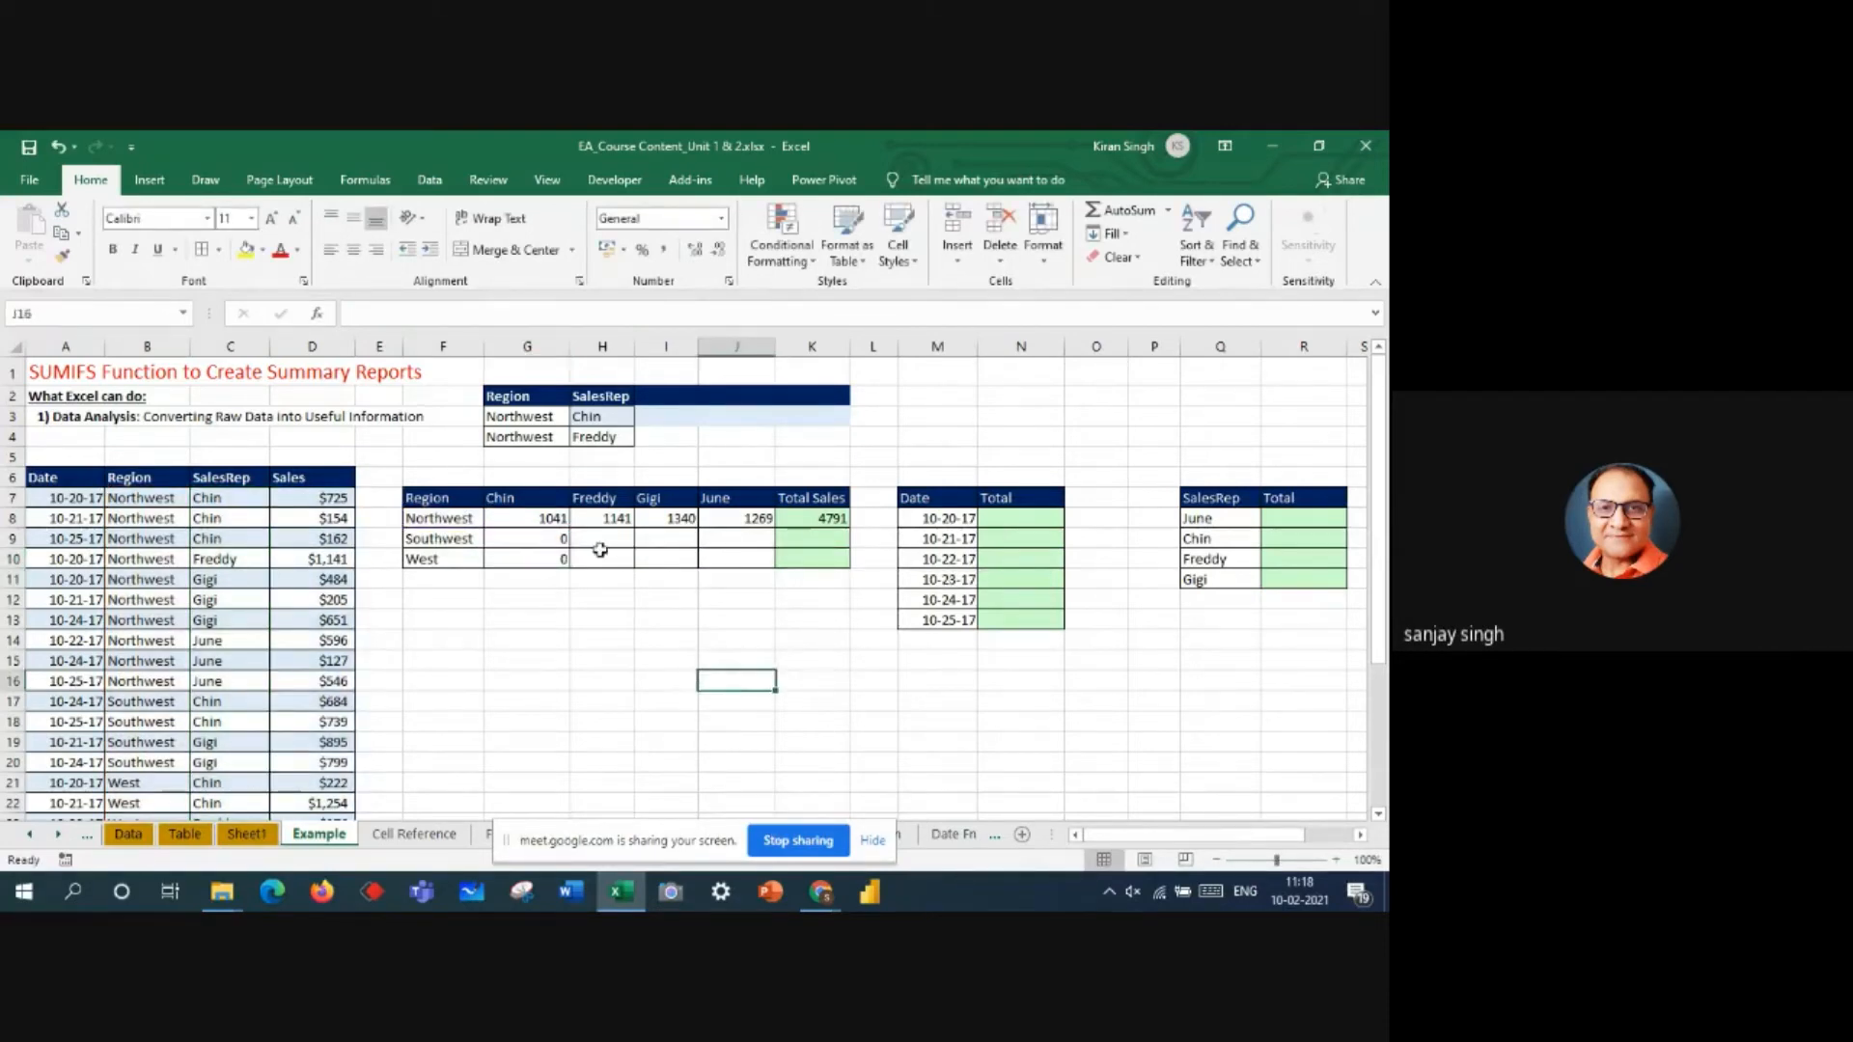
- Compare the SUMIFS formulas in G8 and G9 with the region names in F8 and F9
left_click(529, 517)
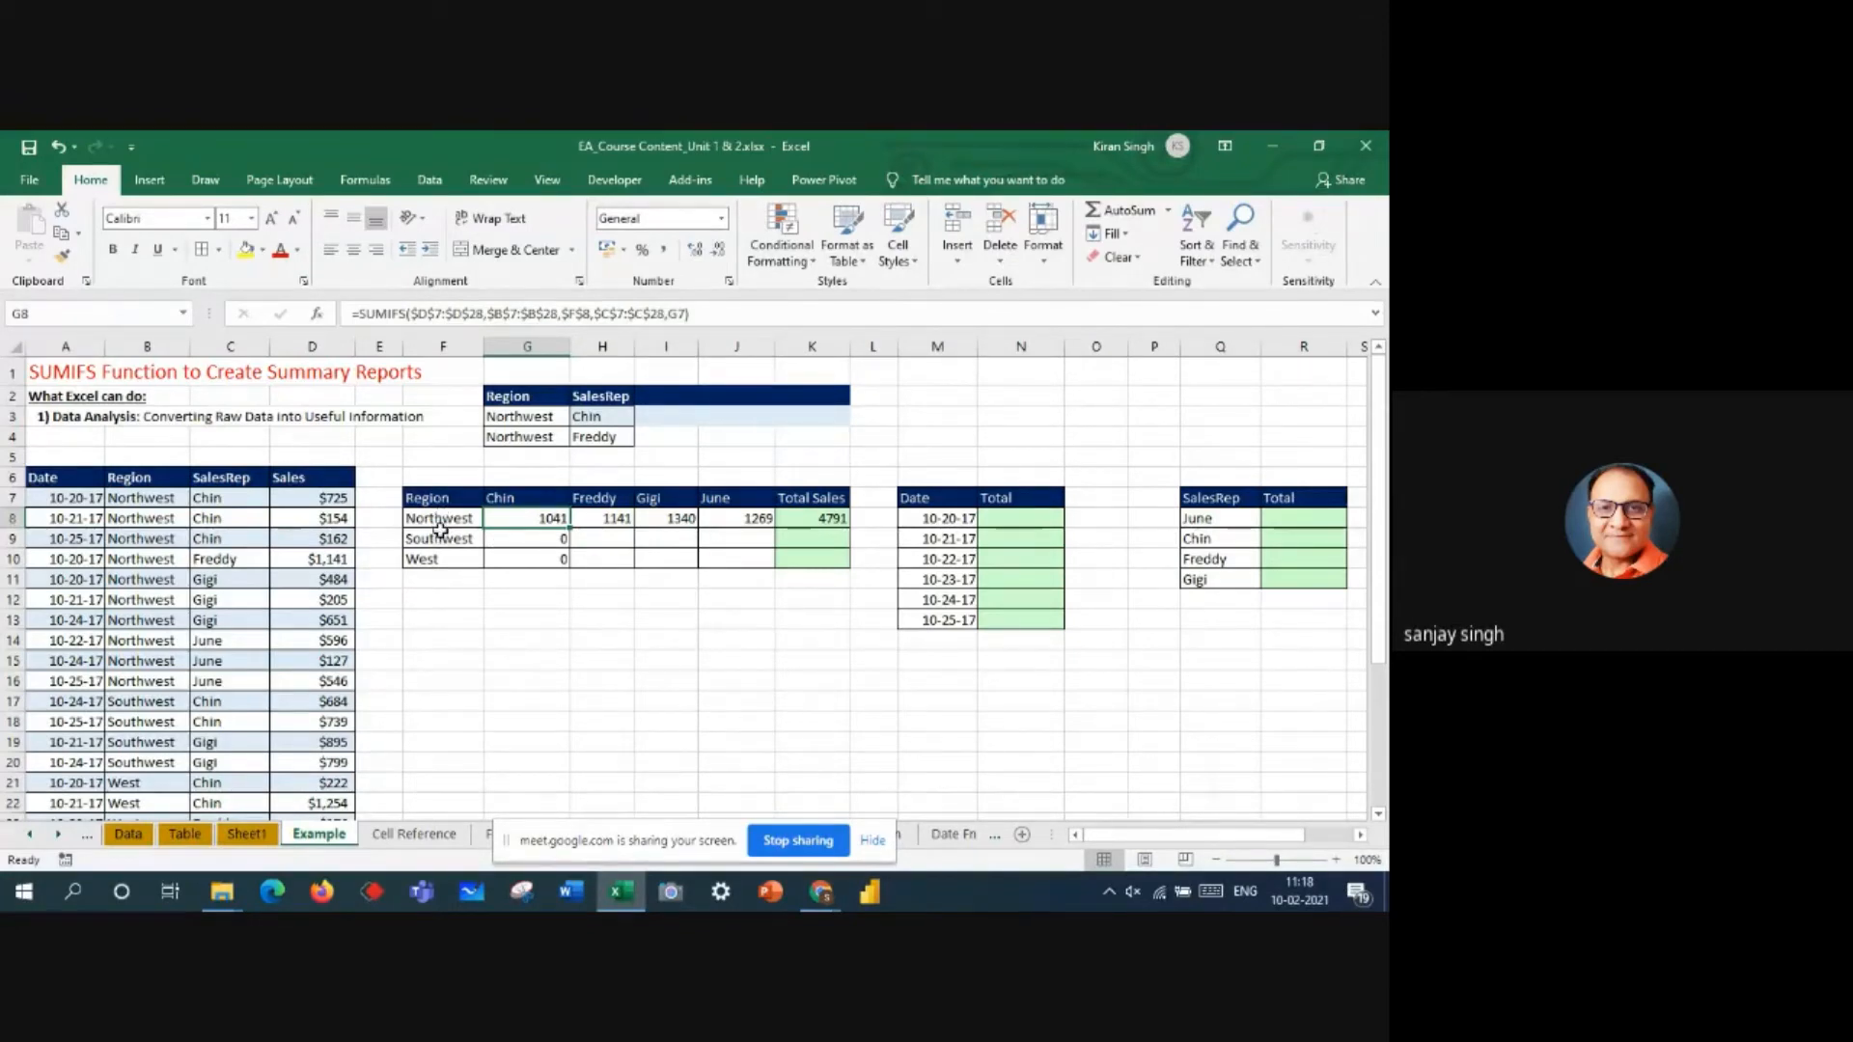
left_click(520, 537)
left_click(443, 536)
left_click(503, 537)
left_click(469, 539)
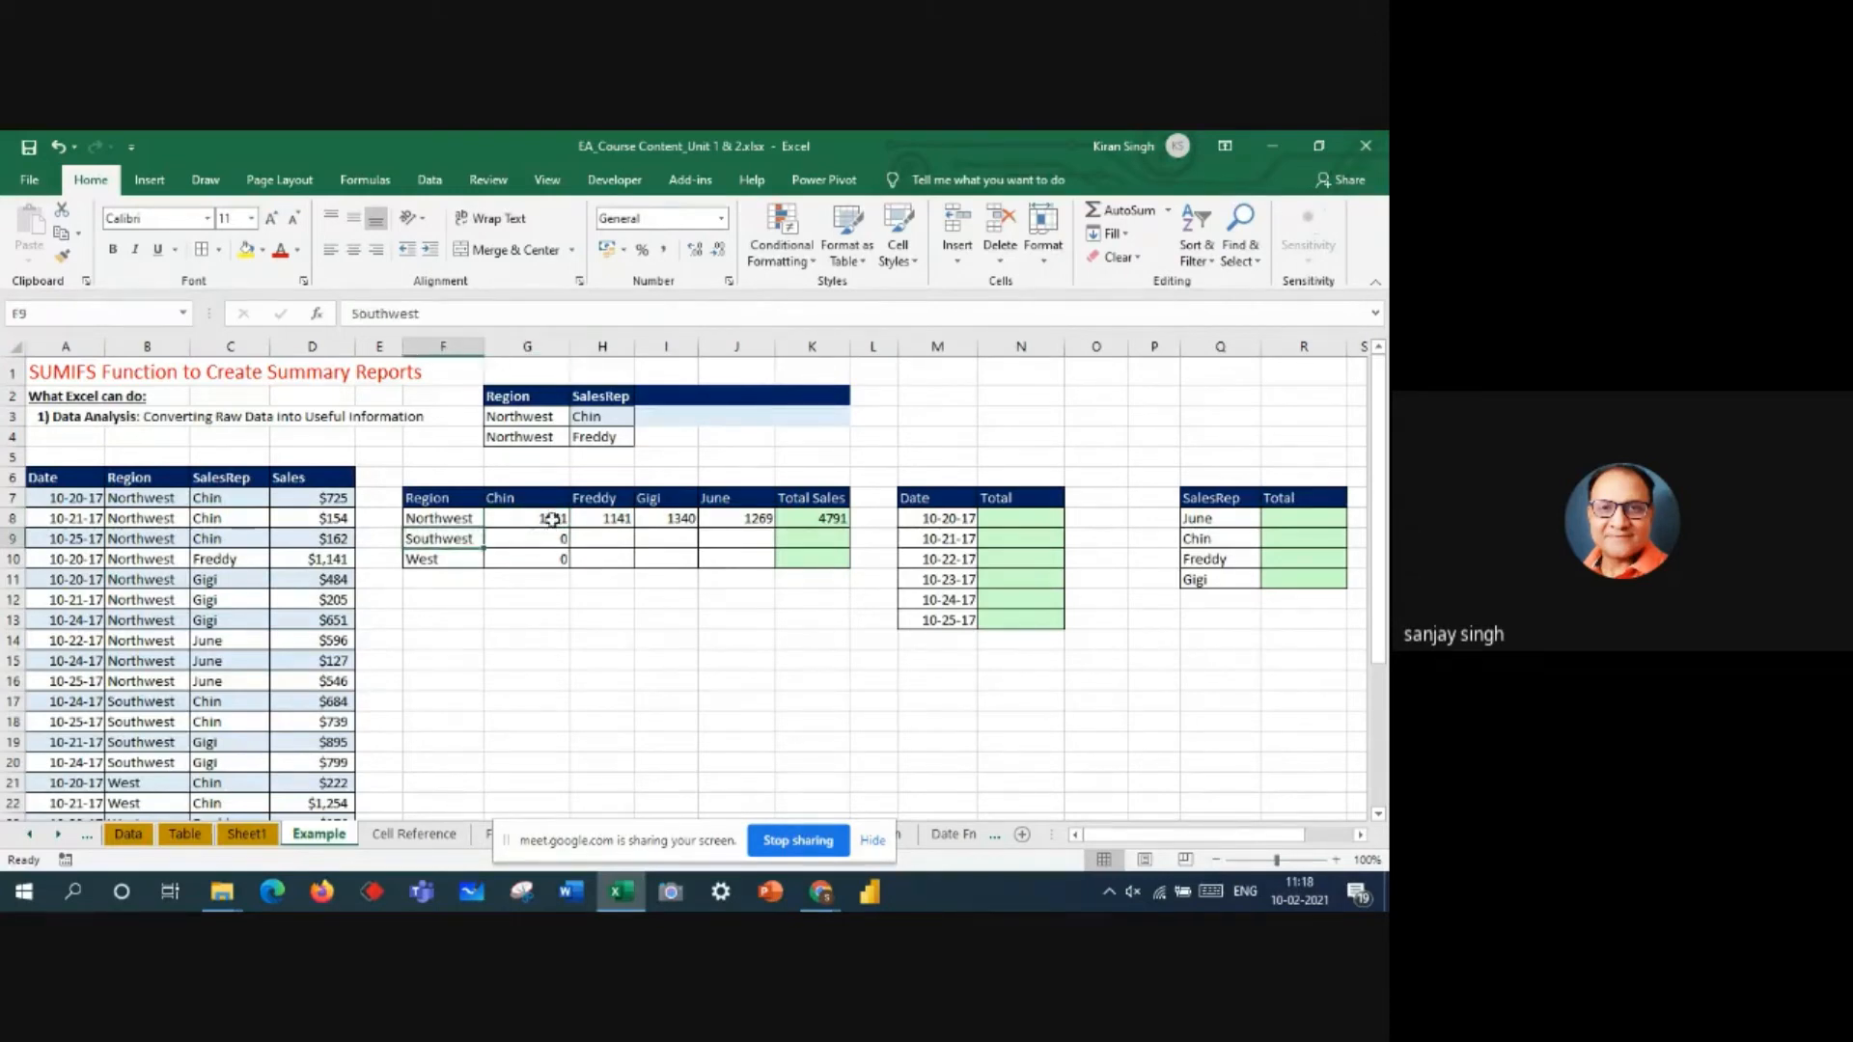
left_click(548, 537)
left_click(546, 520)
left_click(551, 539)
left_click(548, 521)
left_click(549, 541)
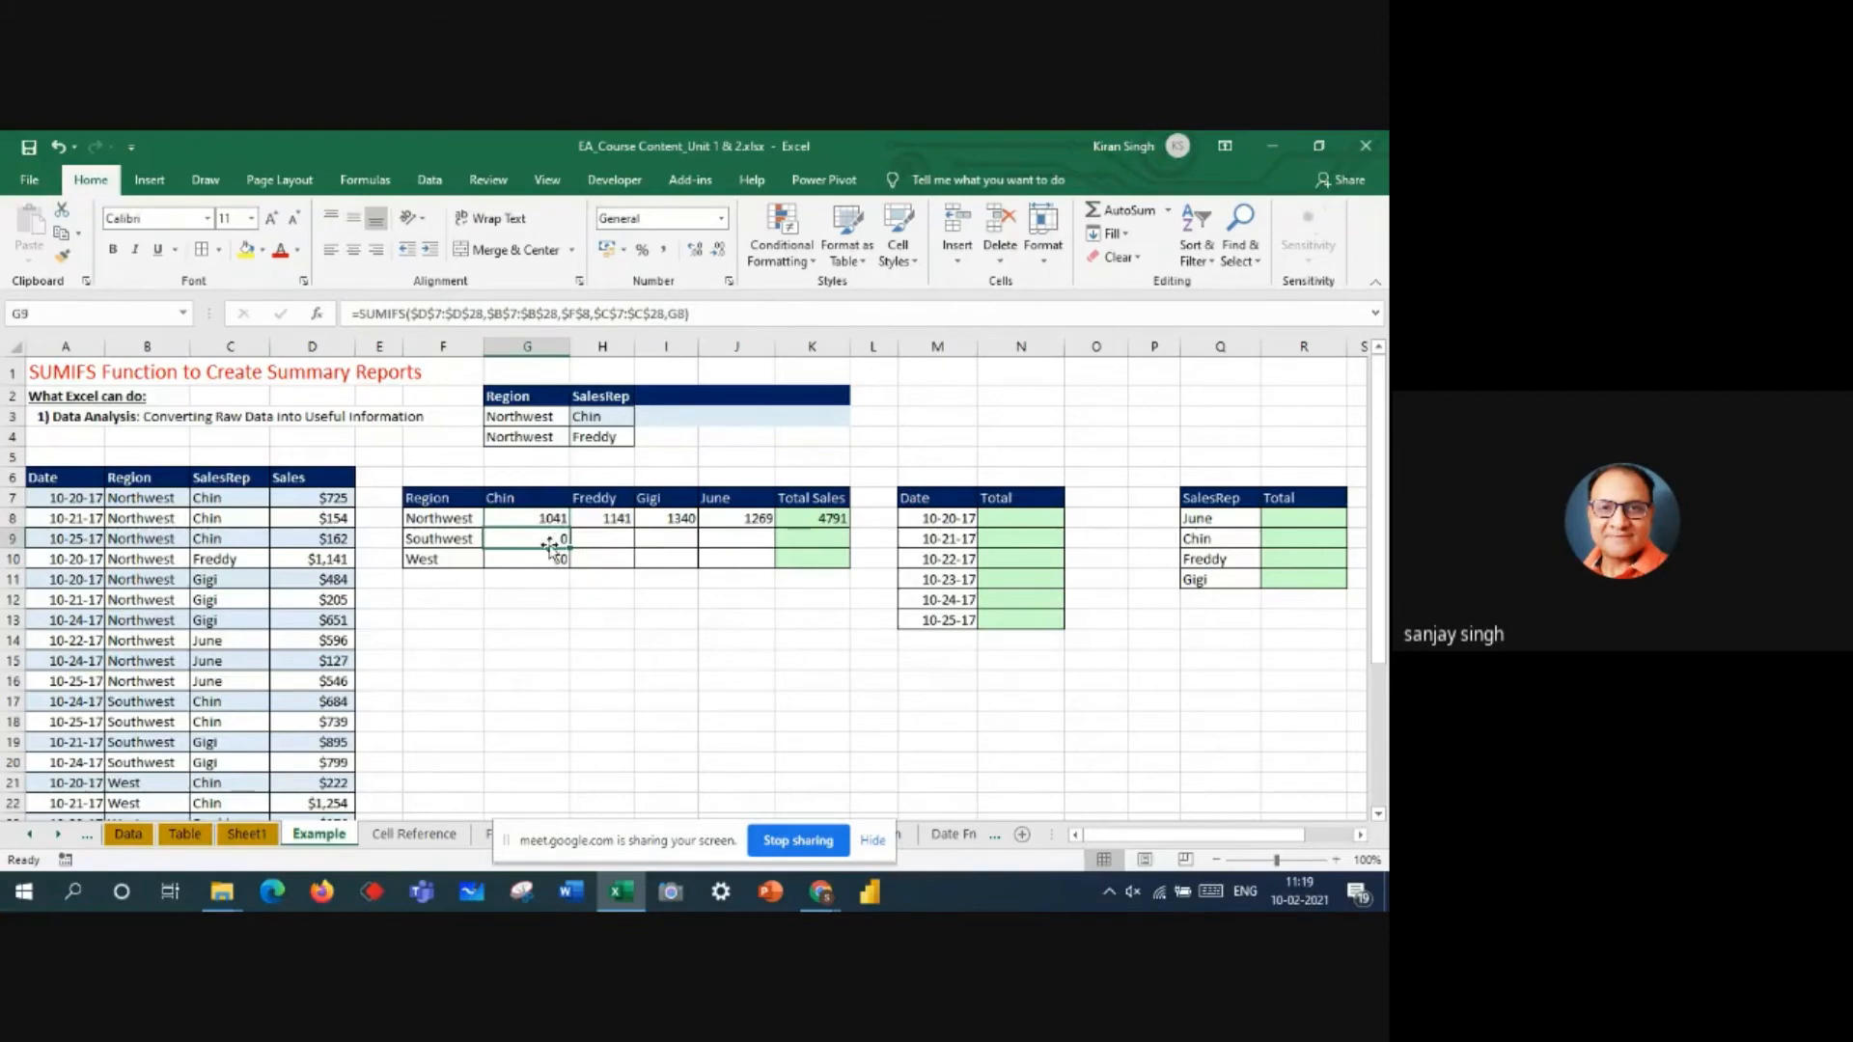
left_click(463, 519)
left_click(552, 521)
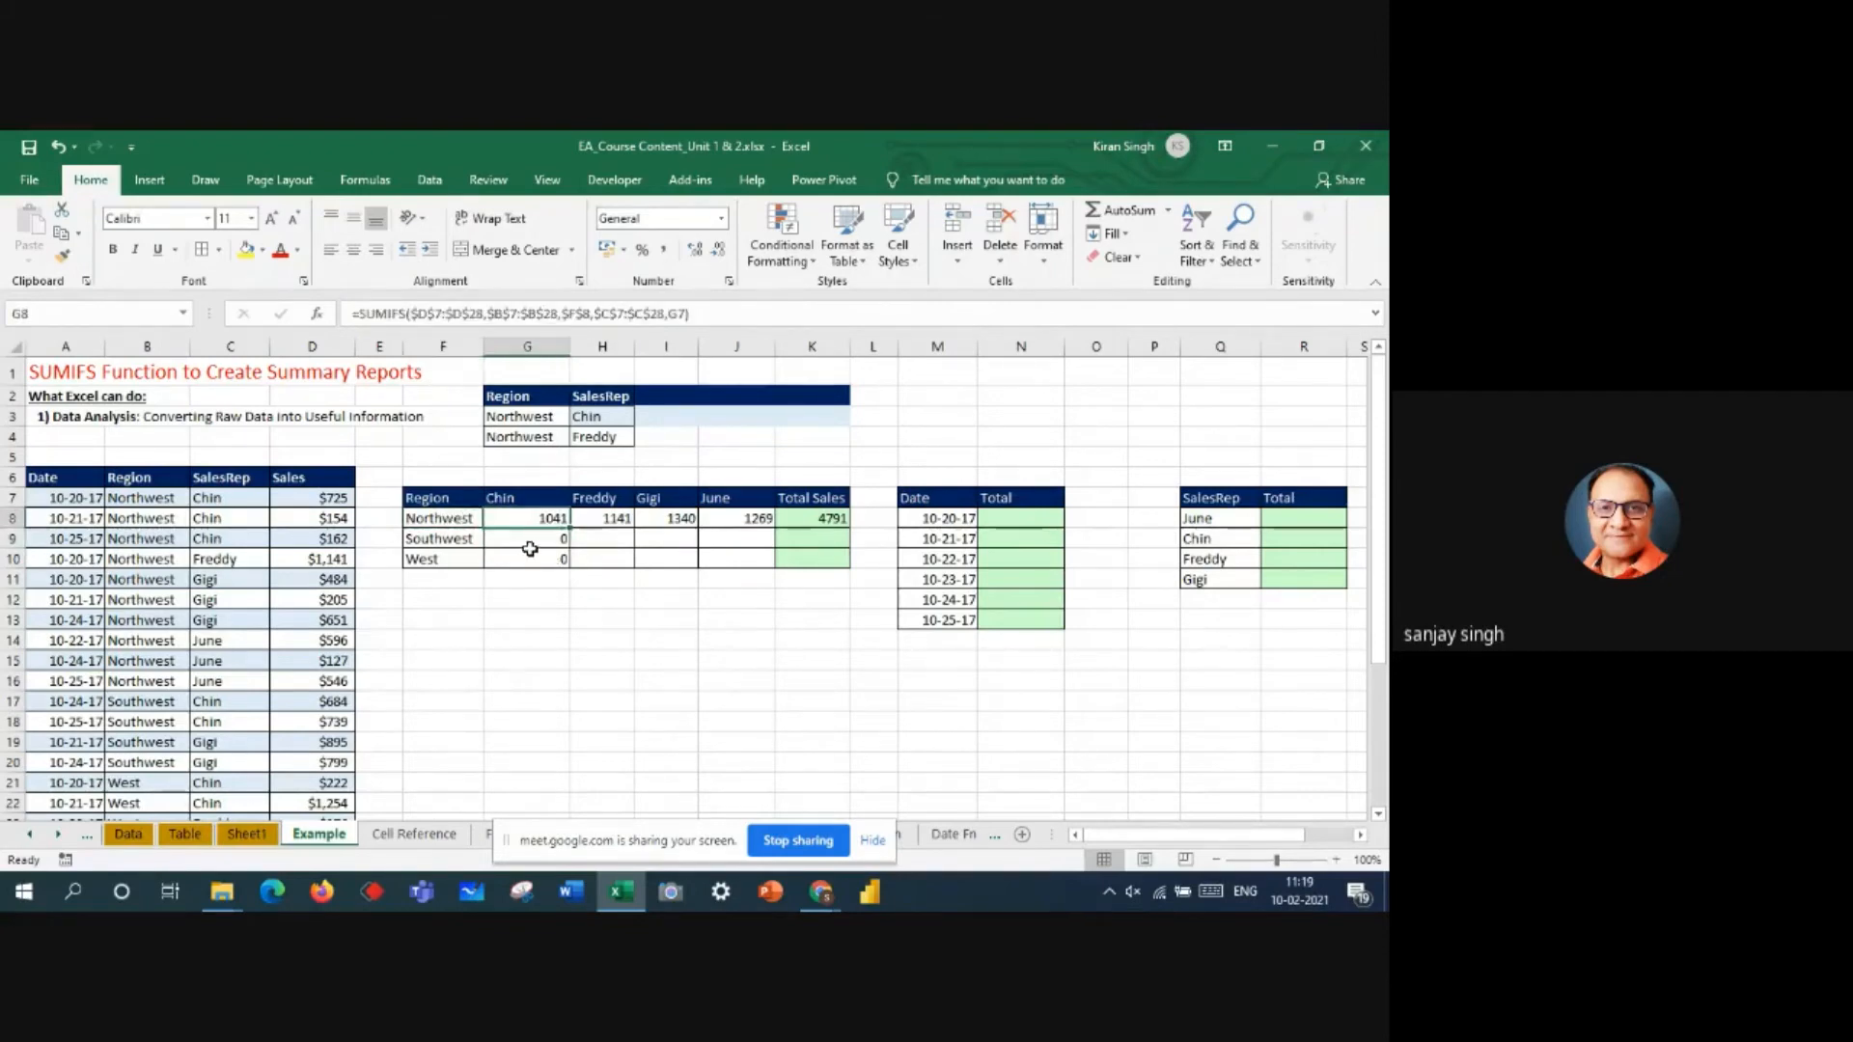
left_click(461, 521)
left_click(553, 521)
- Change the region criterion in G8's SUMIFS formula to $F8, locking only the column
double_click(550, 521)
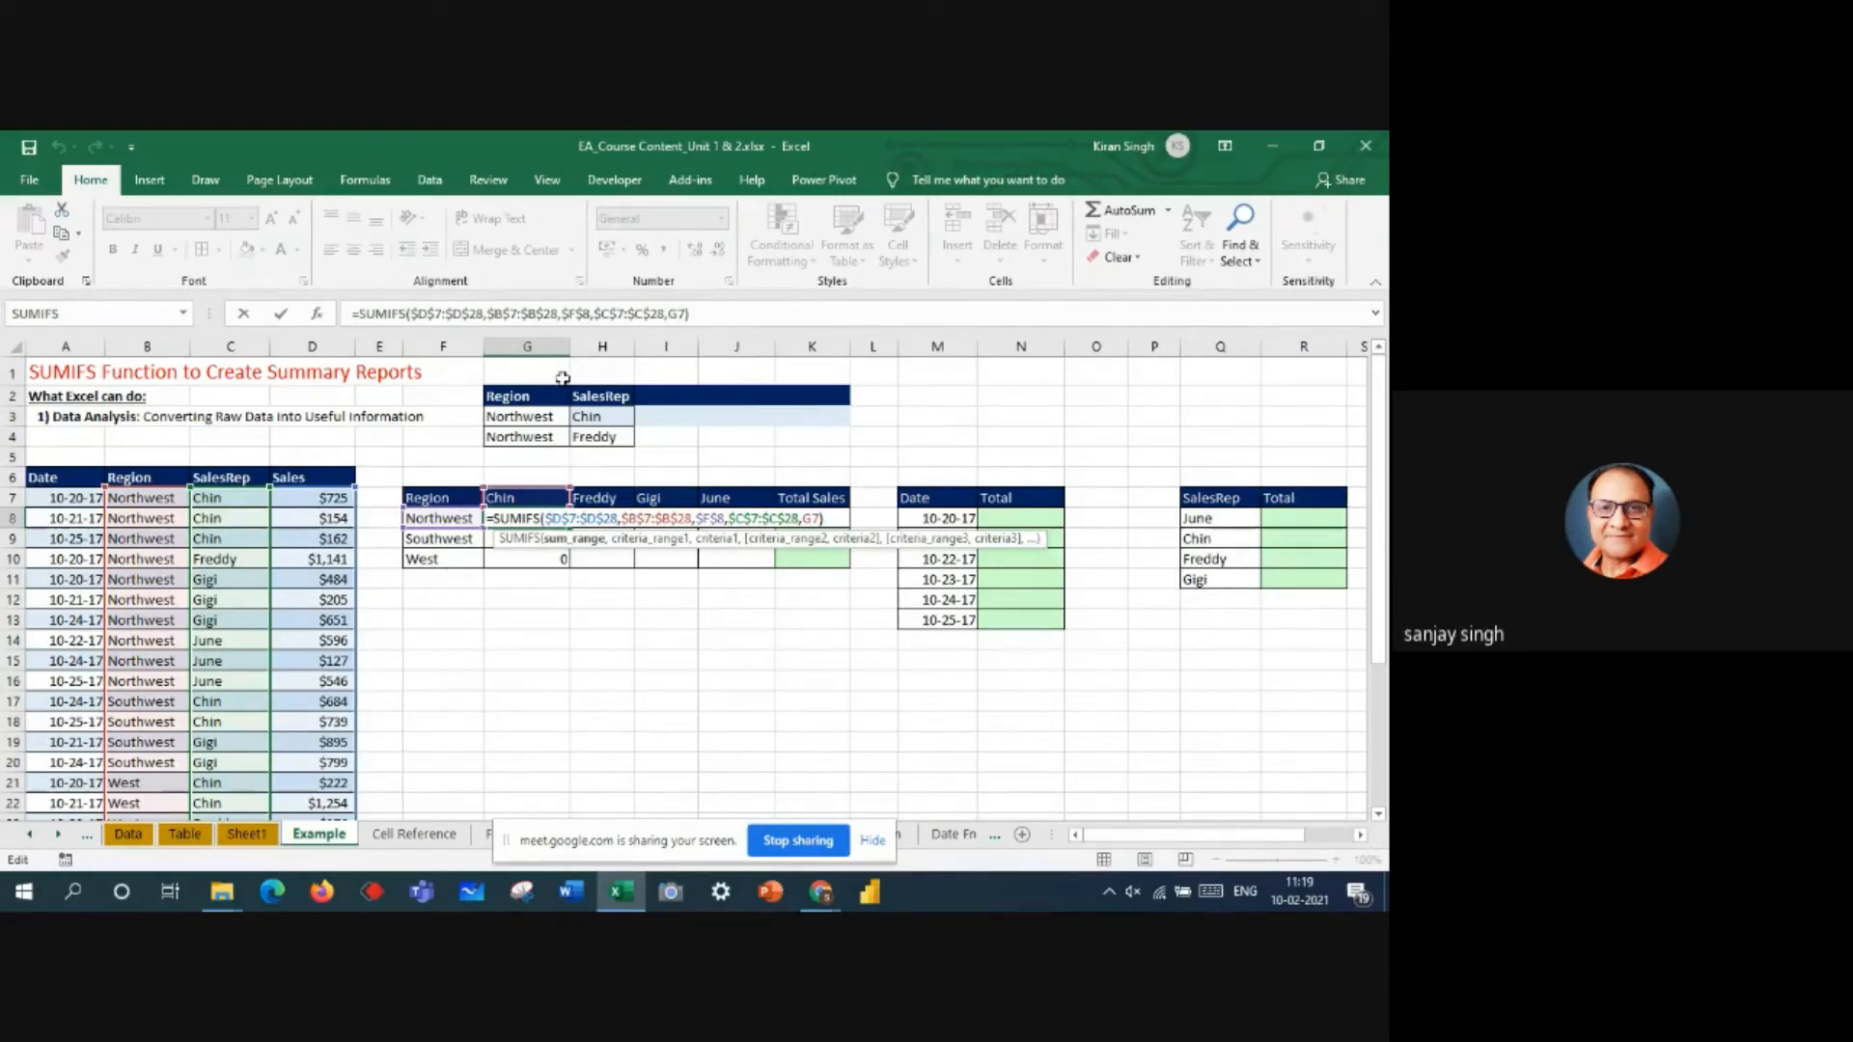
double_click(569, 314)
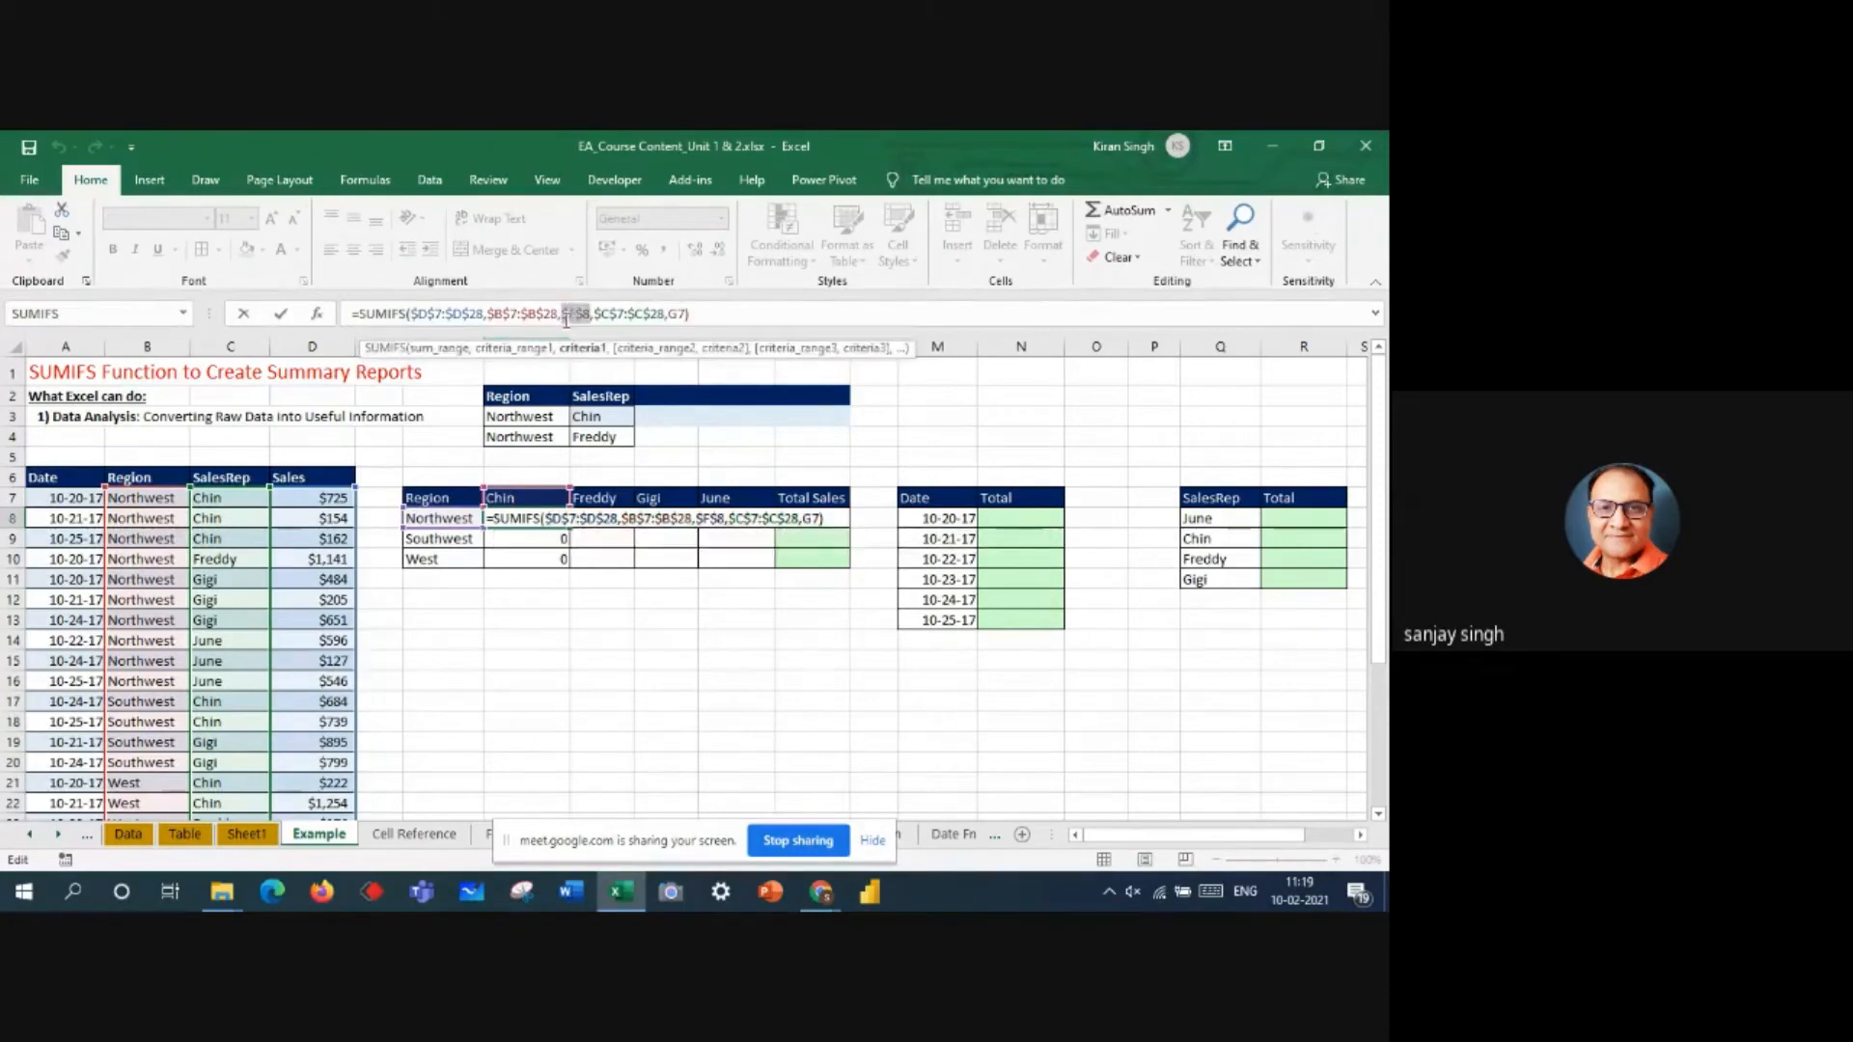
left_click(576, 319)
key("BackSpace")
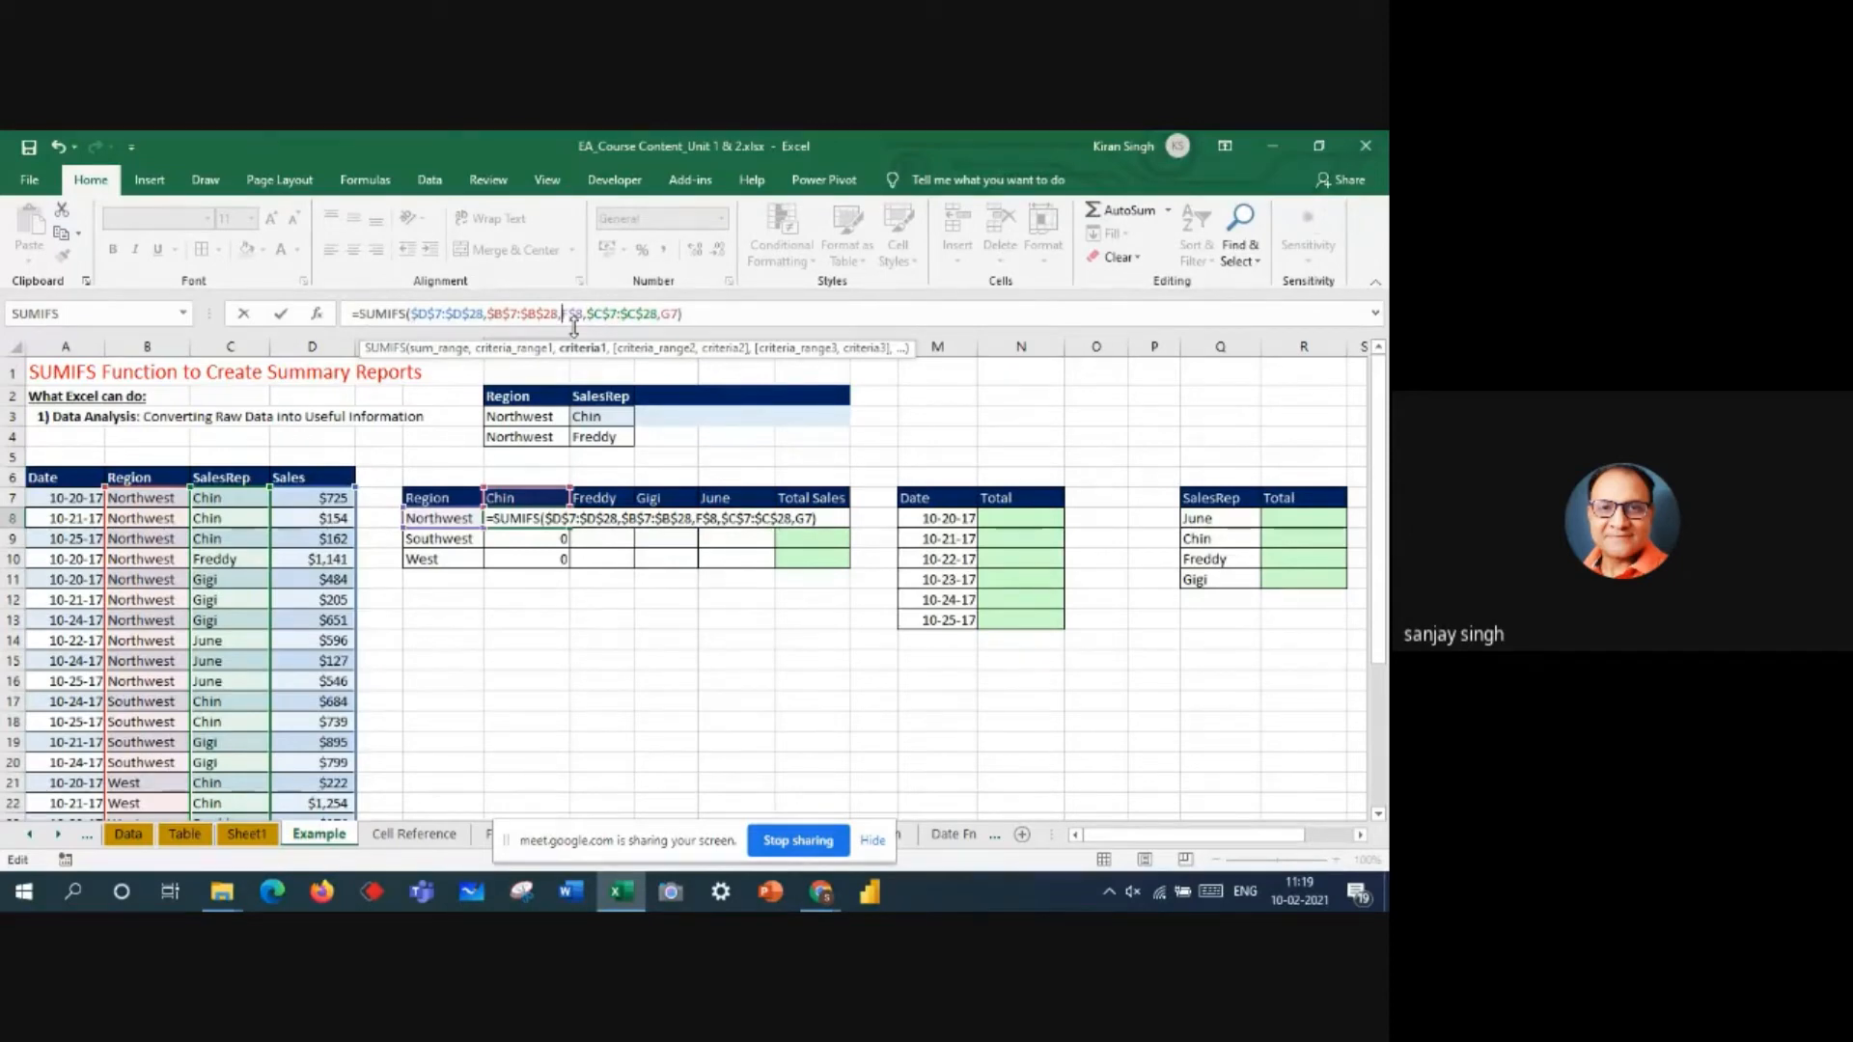
type("$")
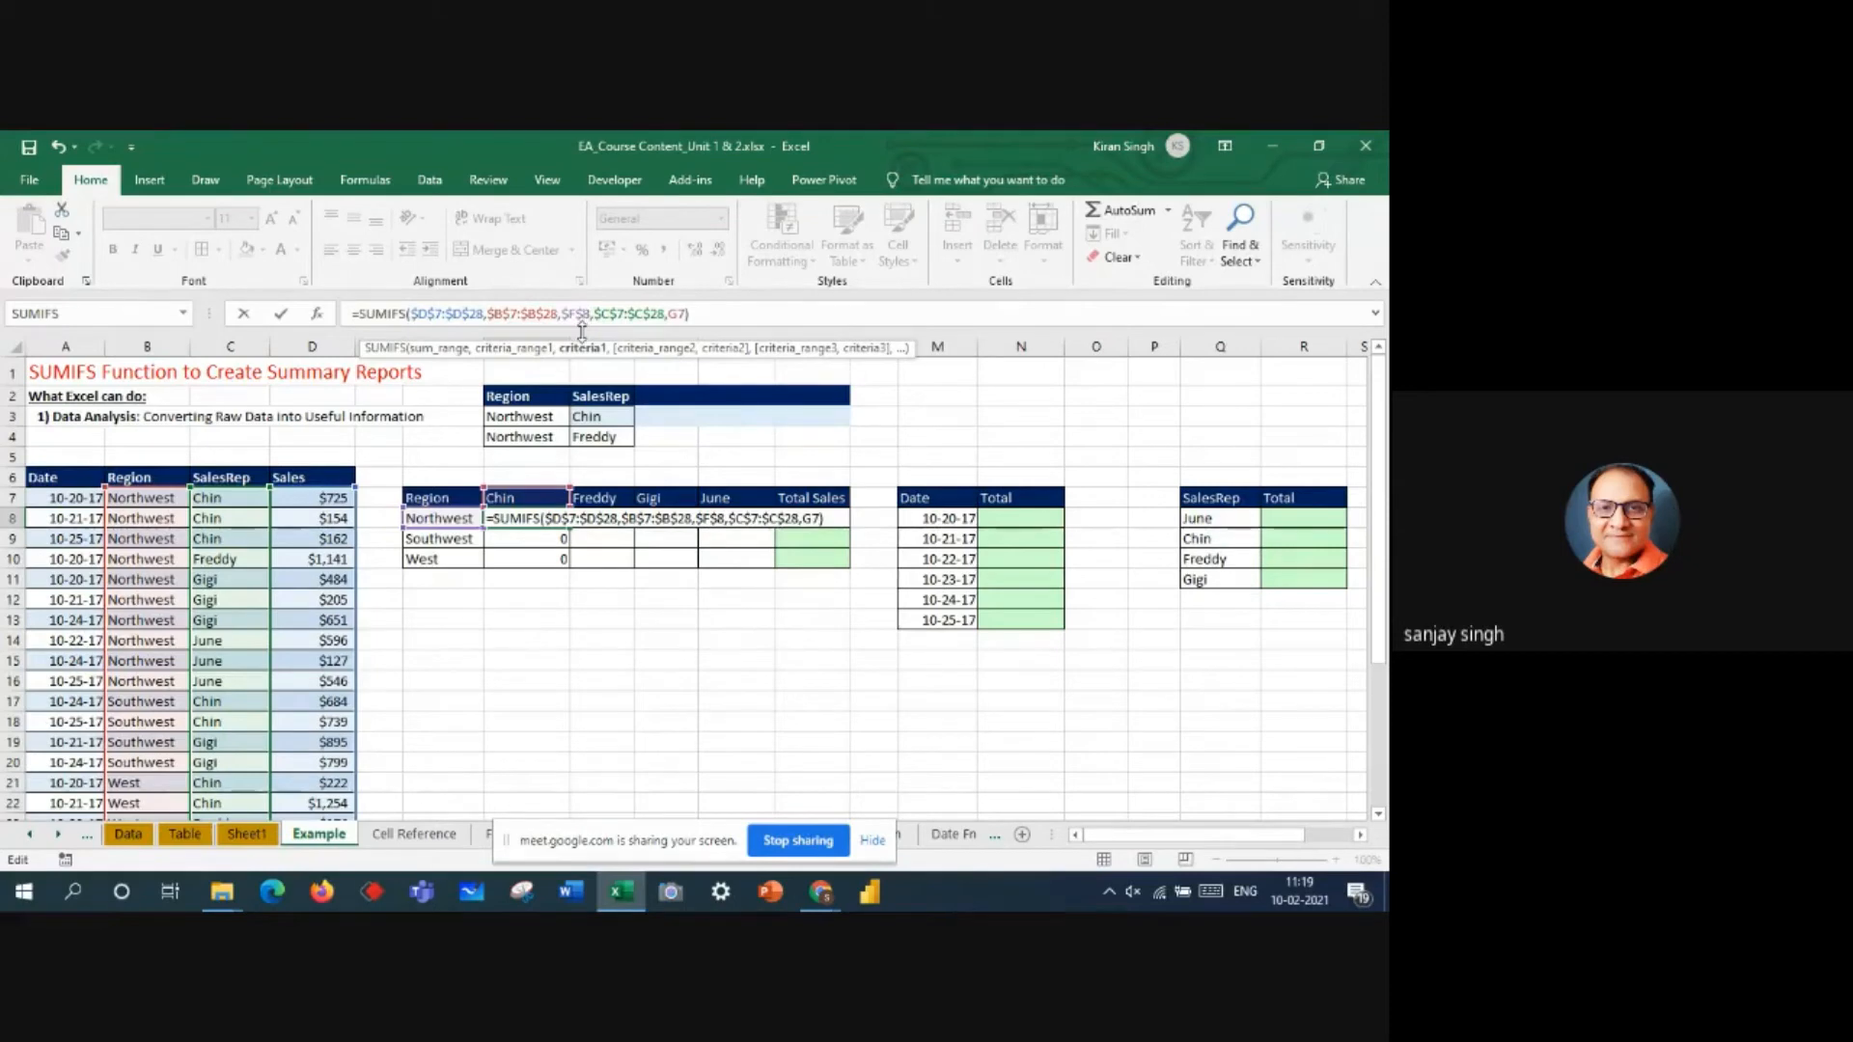
left_click(581, 323)
key("BackSpace")
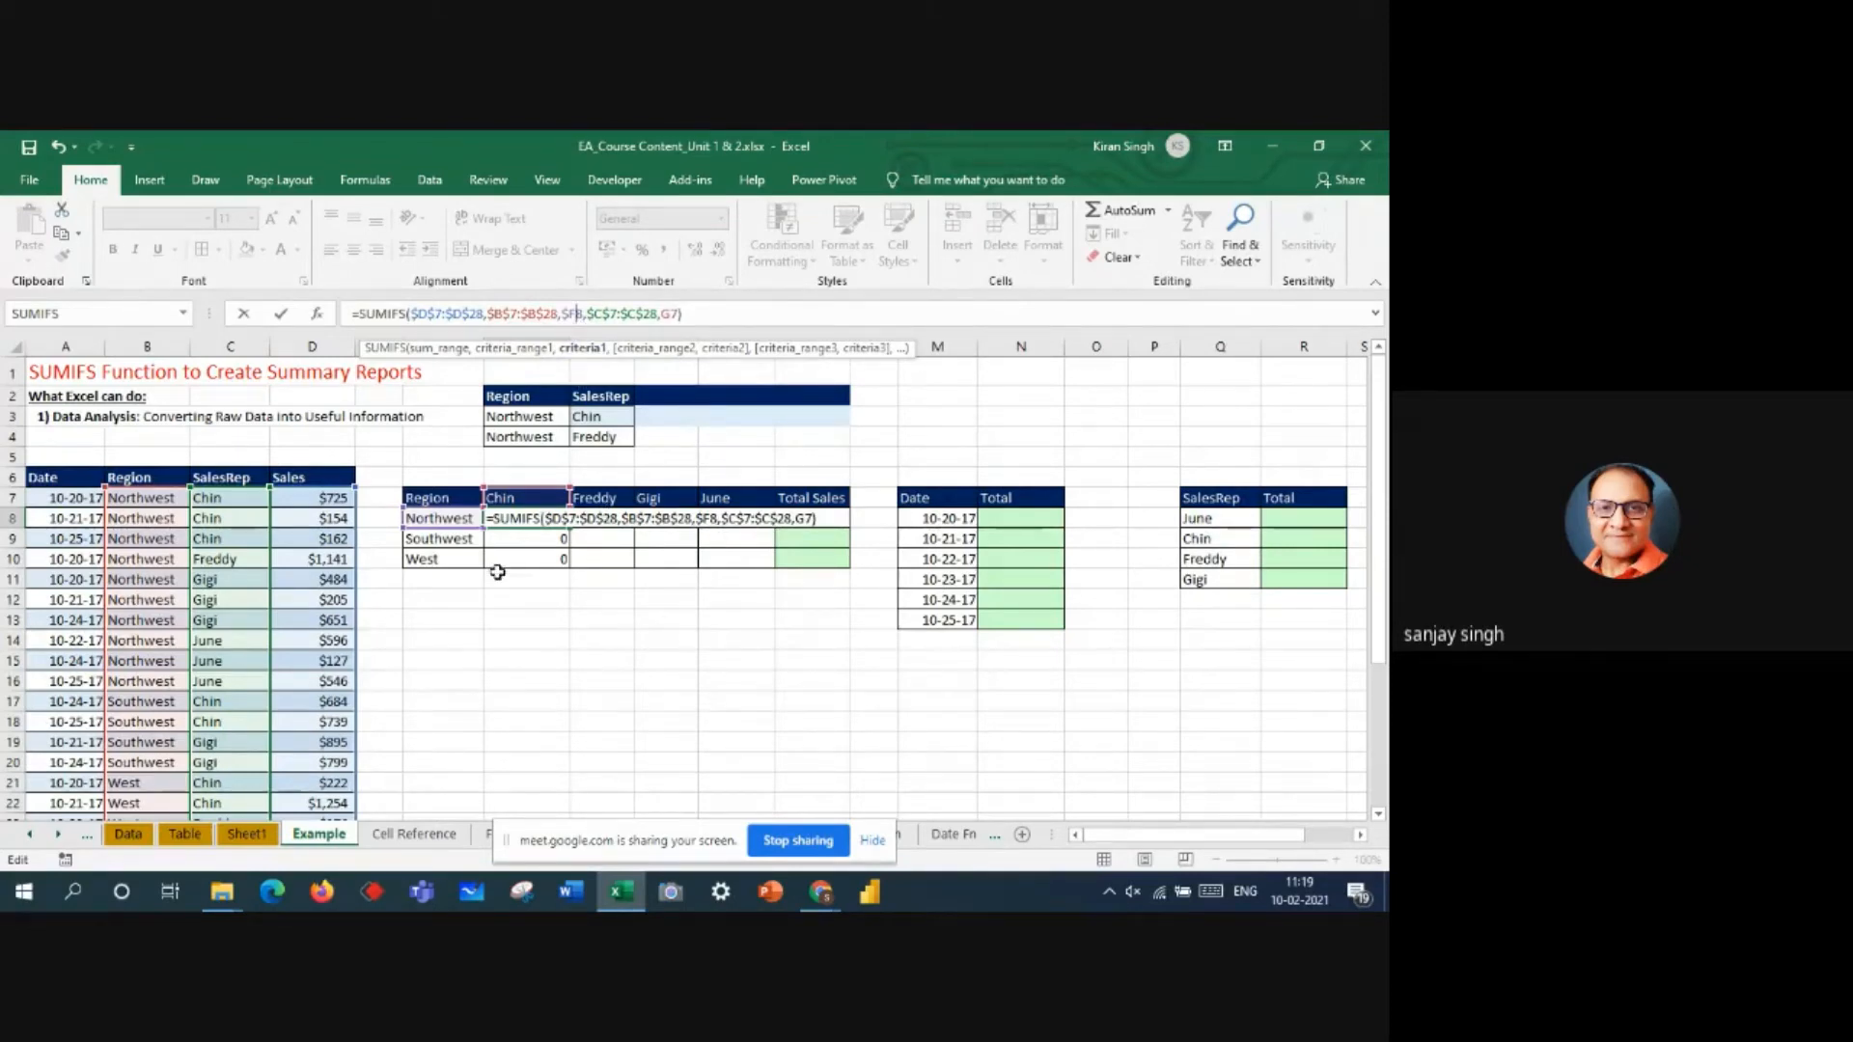
key("Return")
- Change the sales rep criterion in G8's SUMIFS formula to G$7, locking only the row
left_click(531, 523)
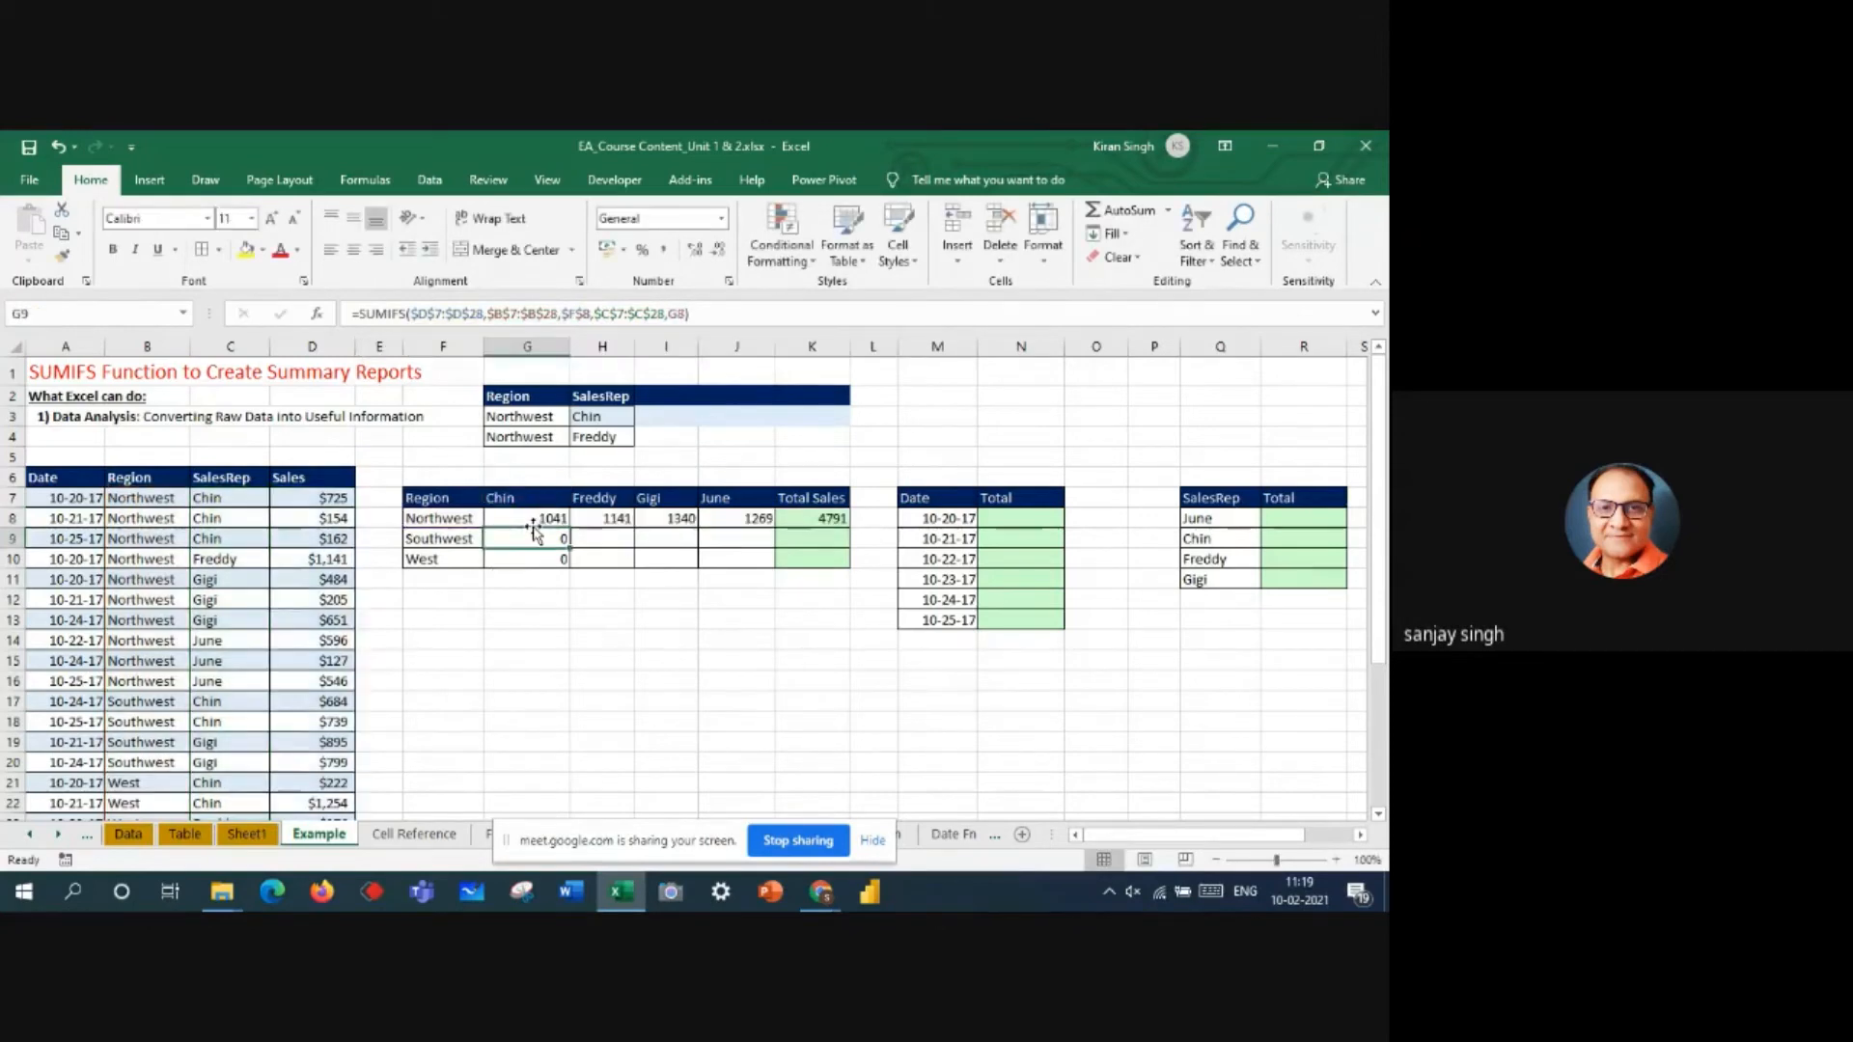
double_click(534, 521)
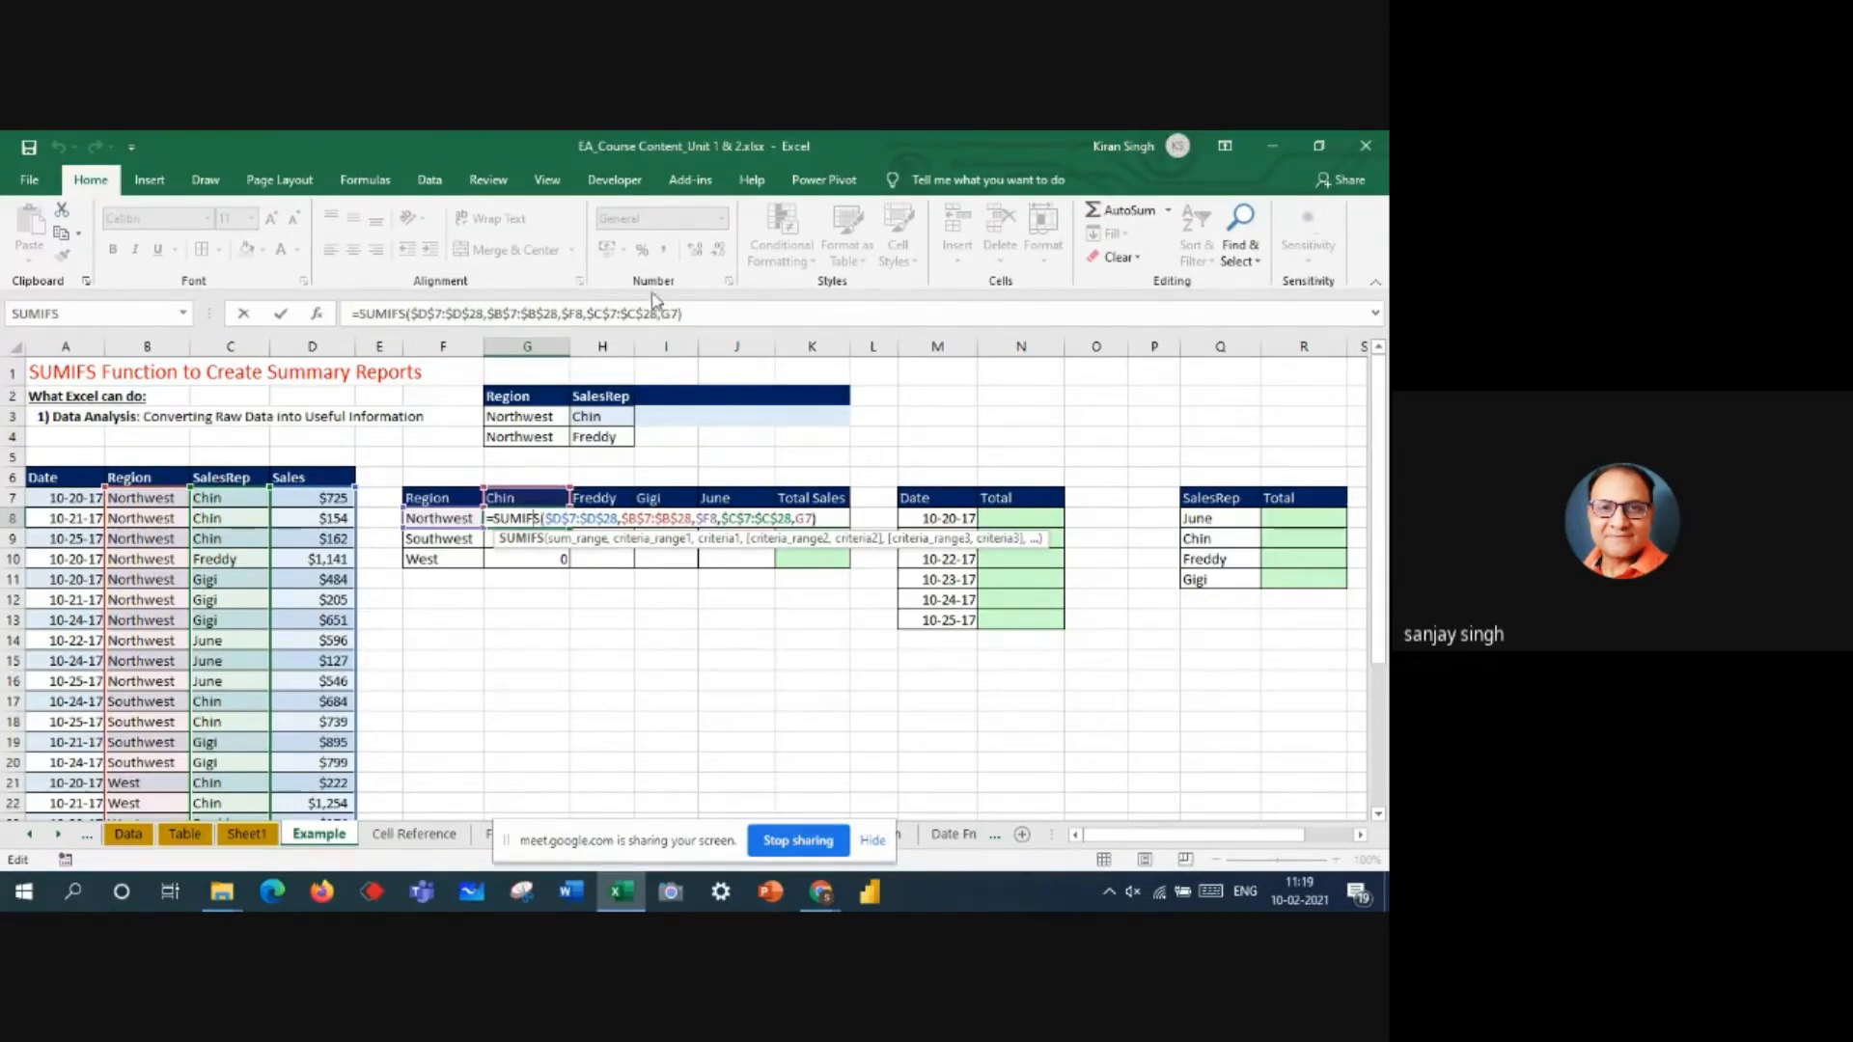
left_click(670, 315)
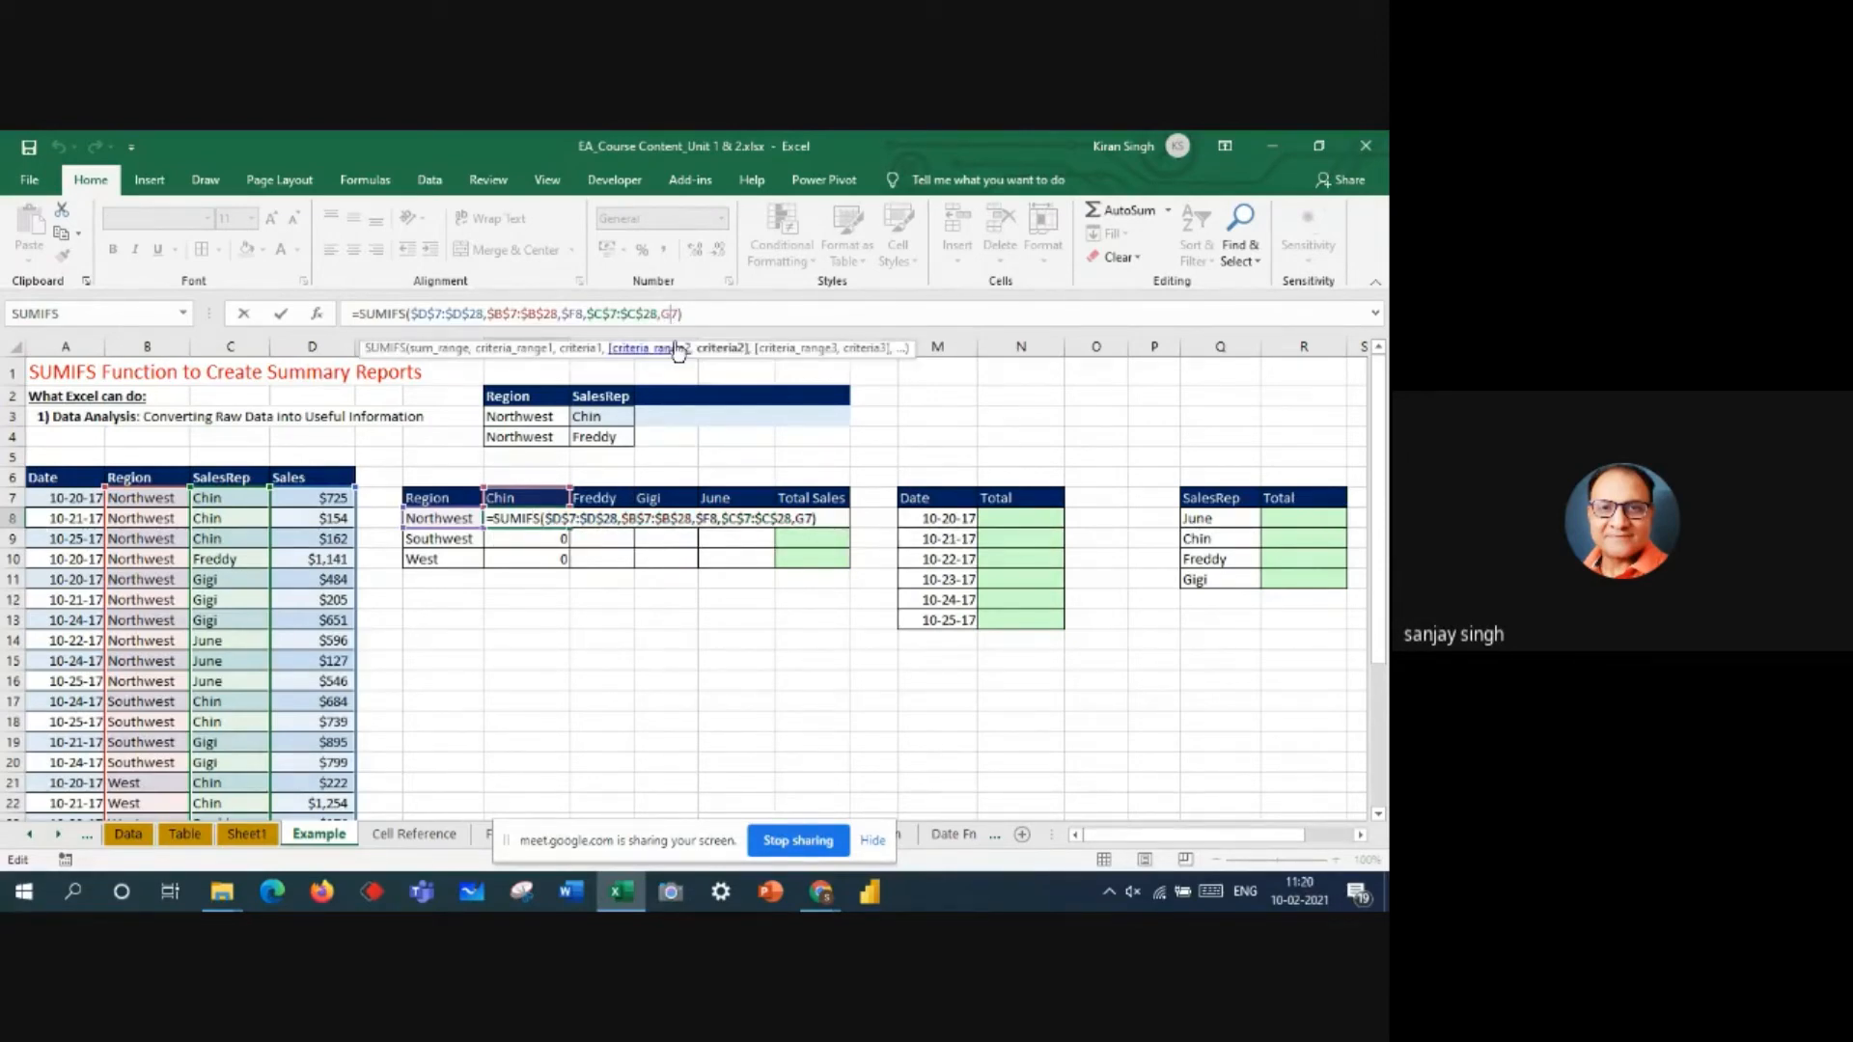
type("$")
key("Return")
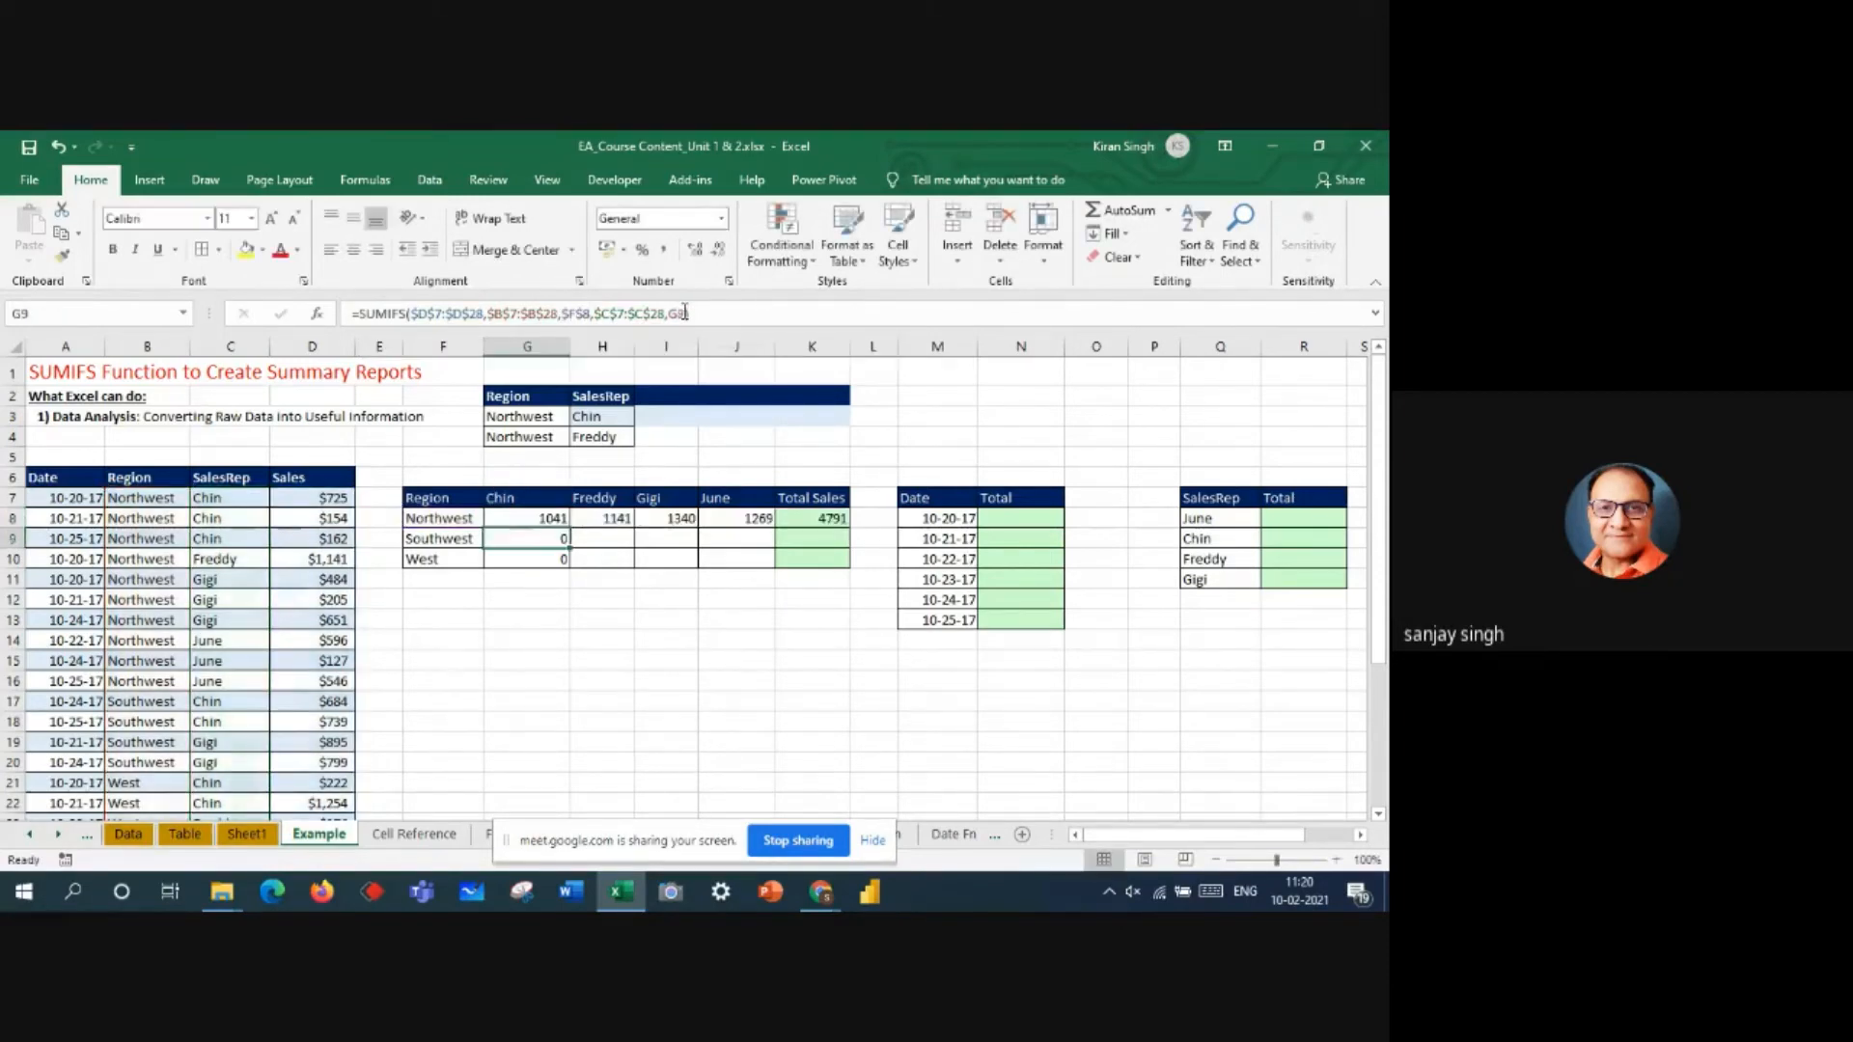
- Fill G8's SUMIFS formula down to G10 and check the references in G10's copy
left_click(533, 521)
left_click_drag(572, 525, 570, 565)
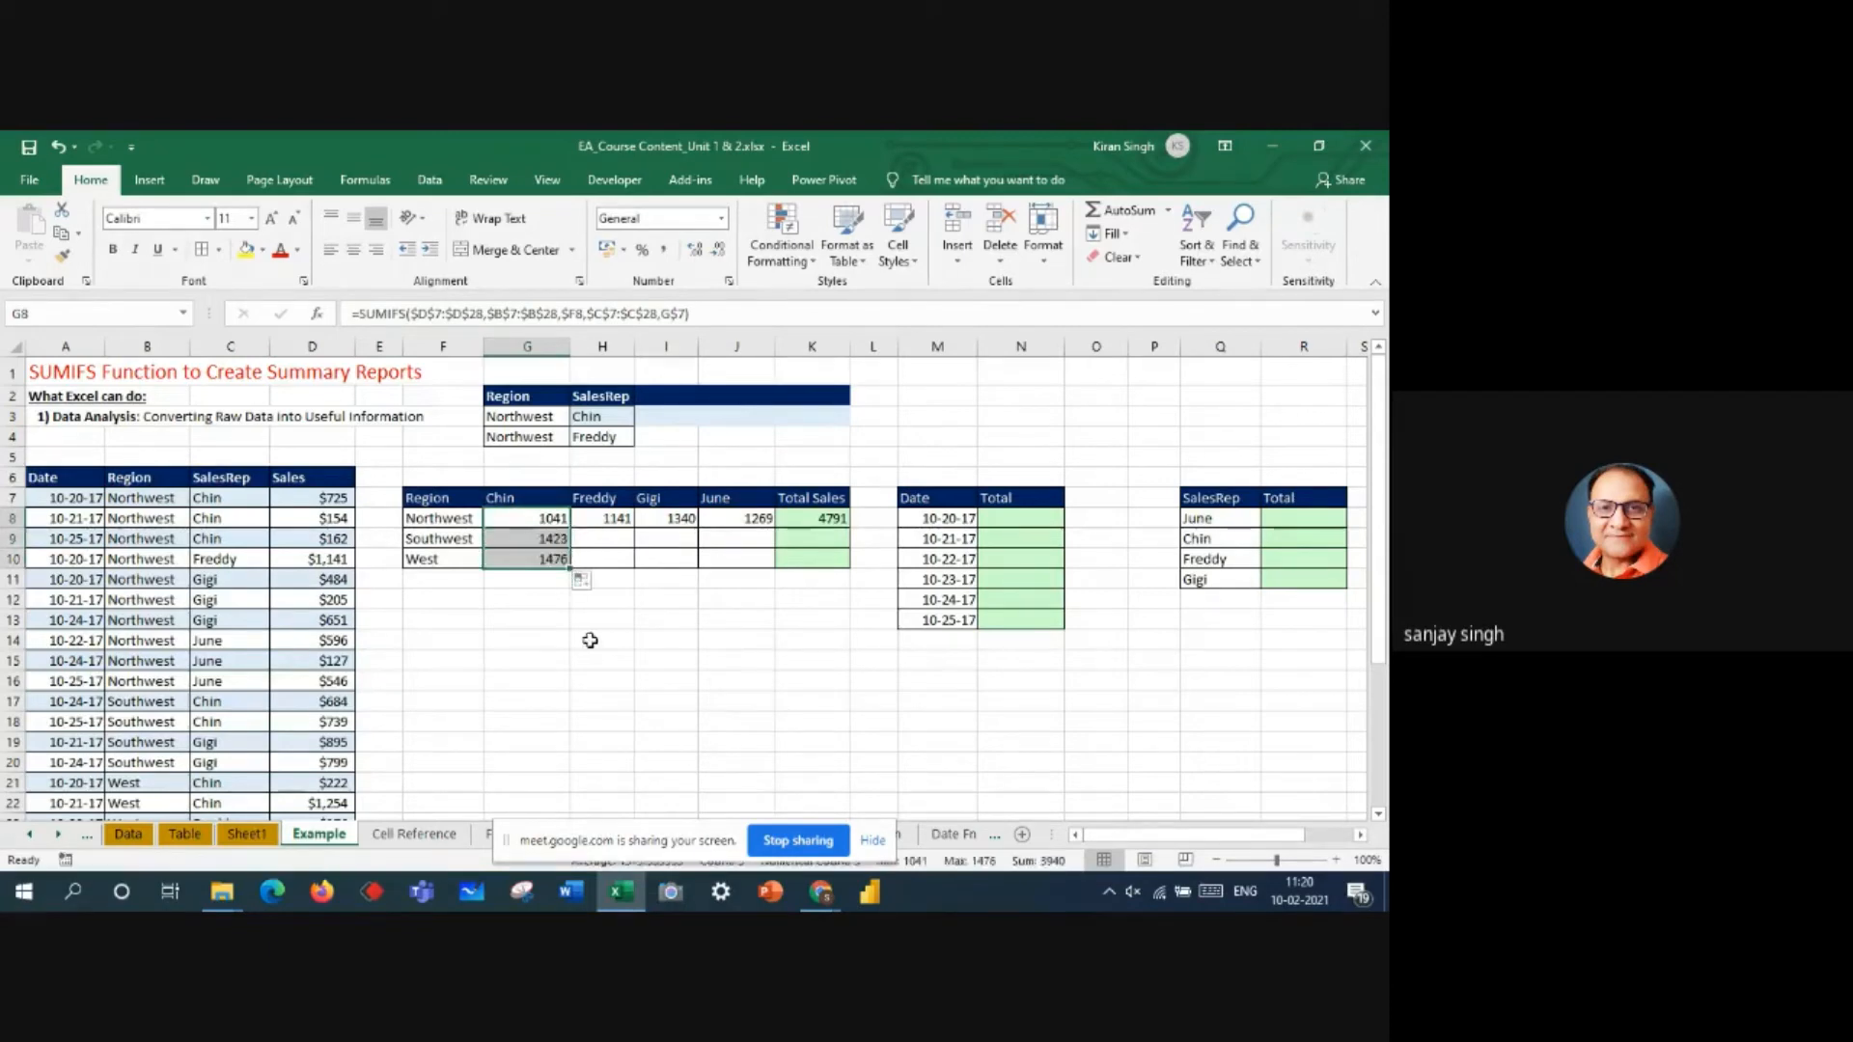
double_click(526, 558)
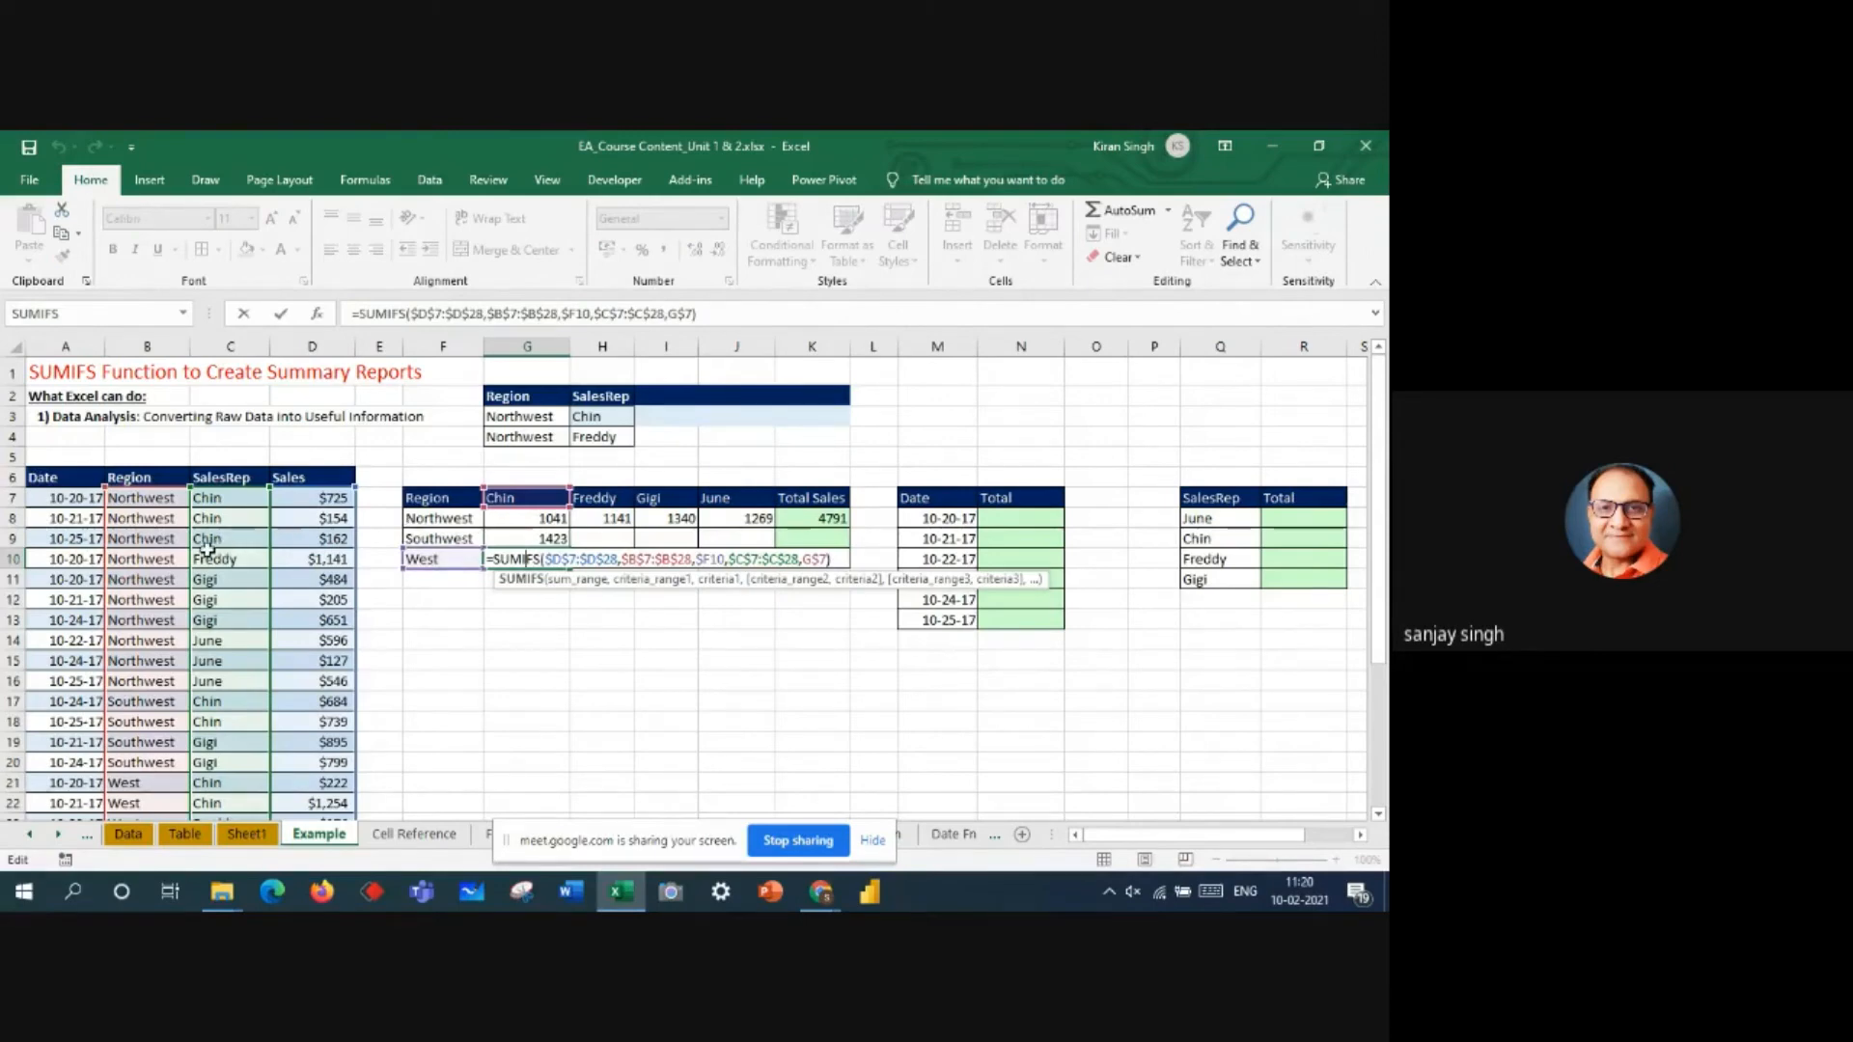
key("Return")
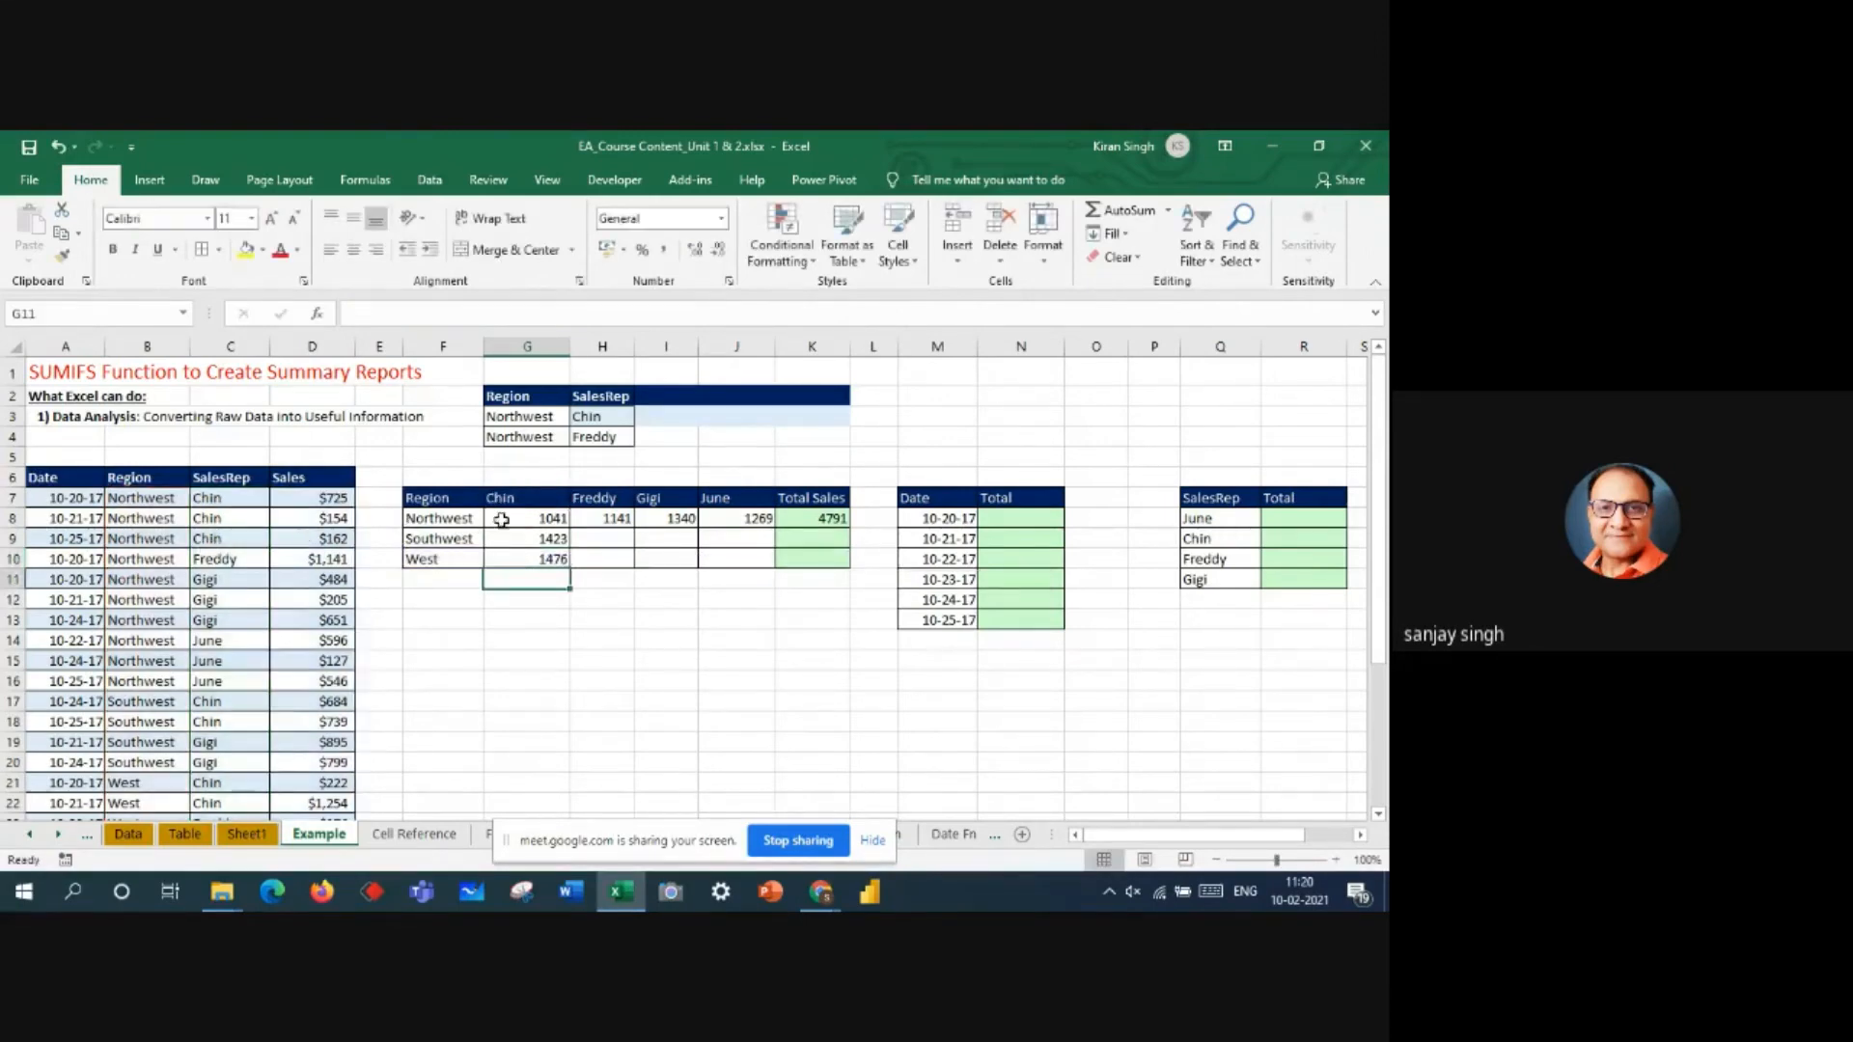
- Fill the SUMIFS formulas in G8:G10 across to column J, and check the references in J10 against those in G8
left_click_drag(519, 519, 753, 565)
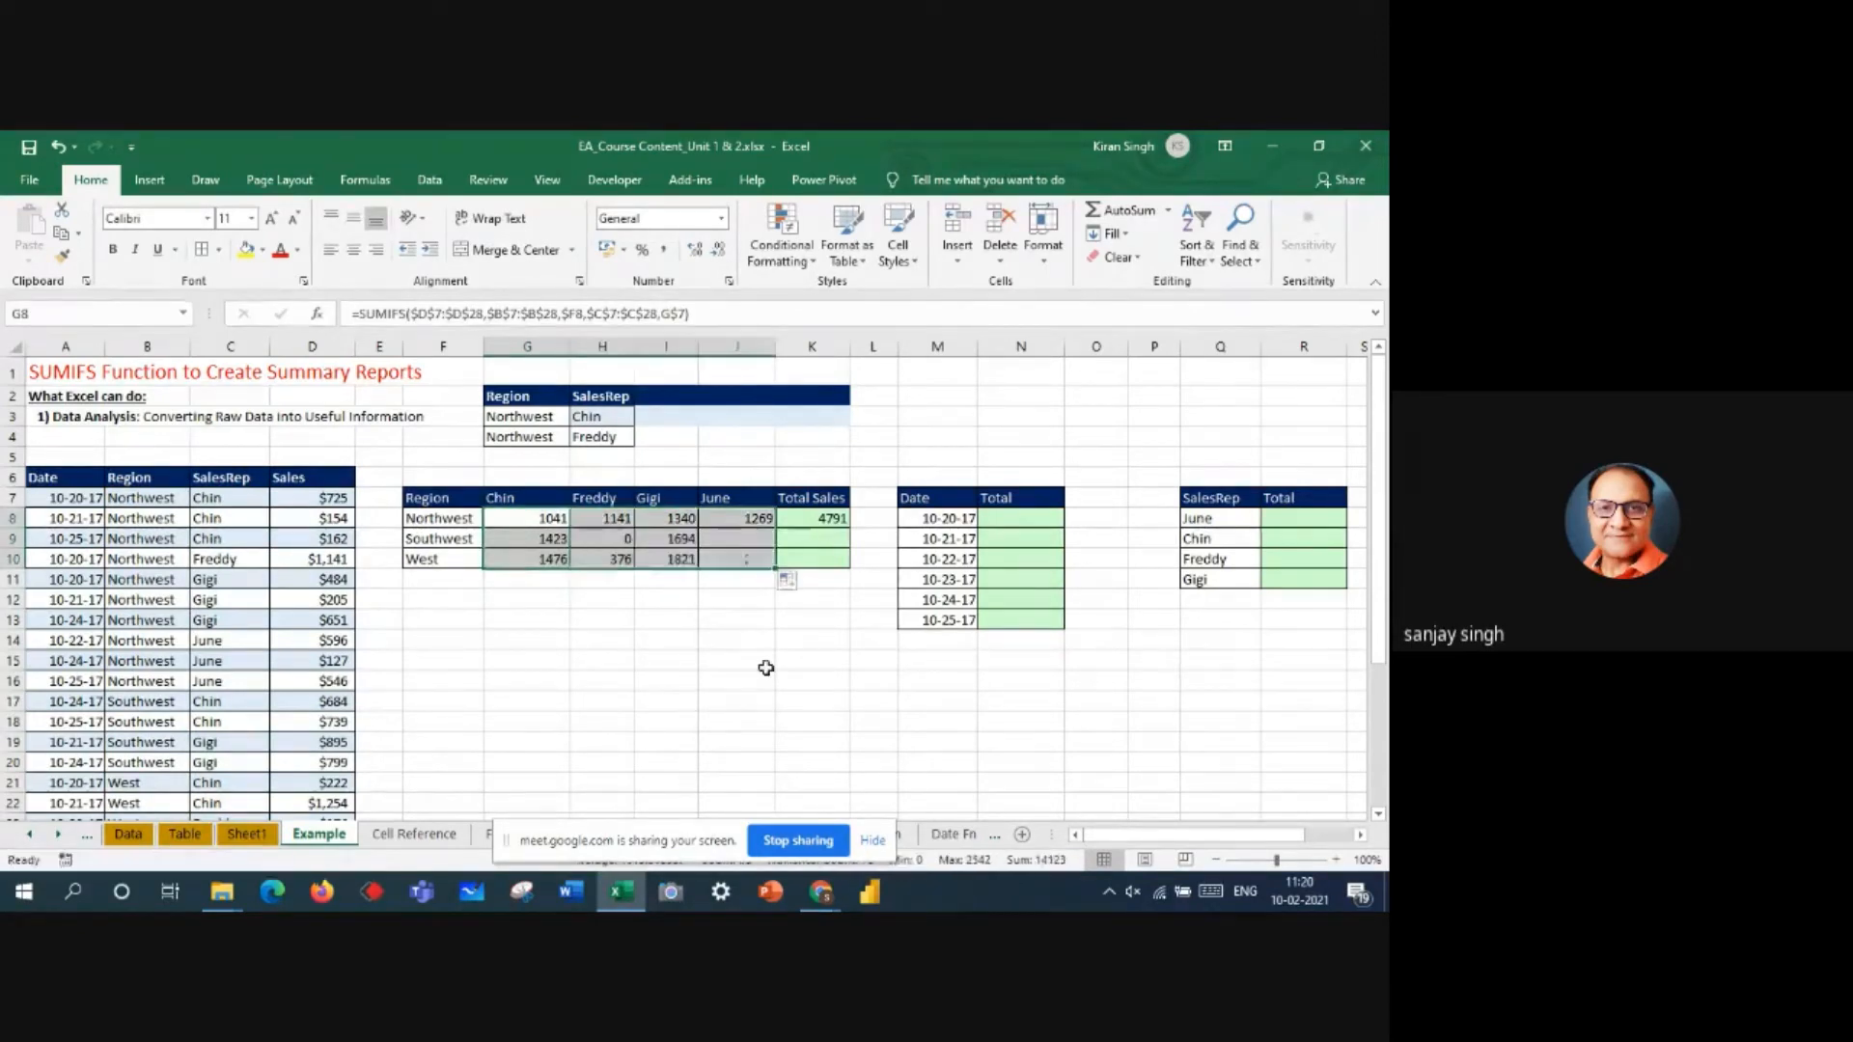
double_click(752, 560)
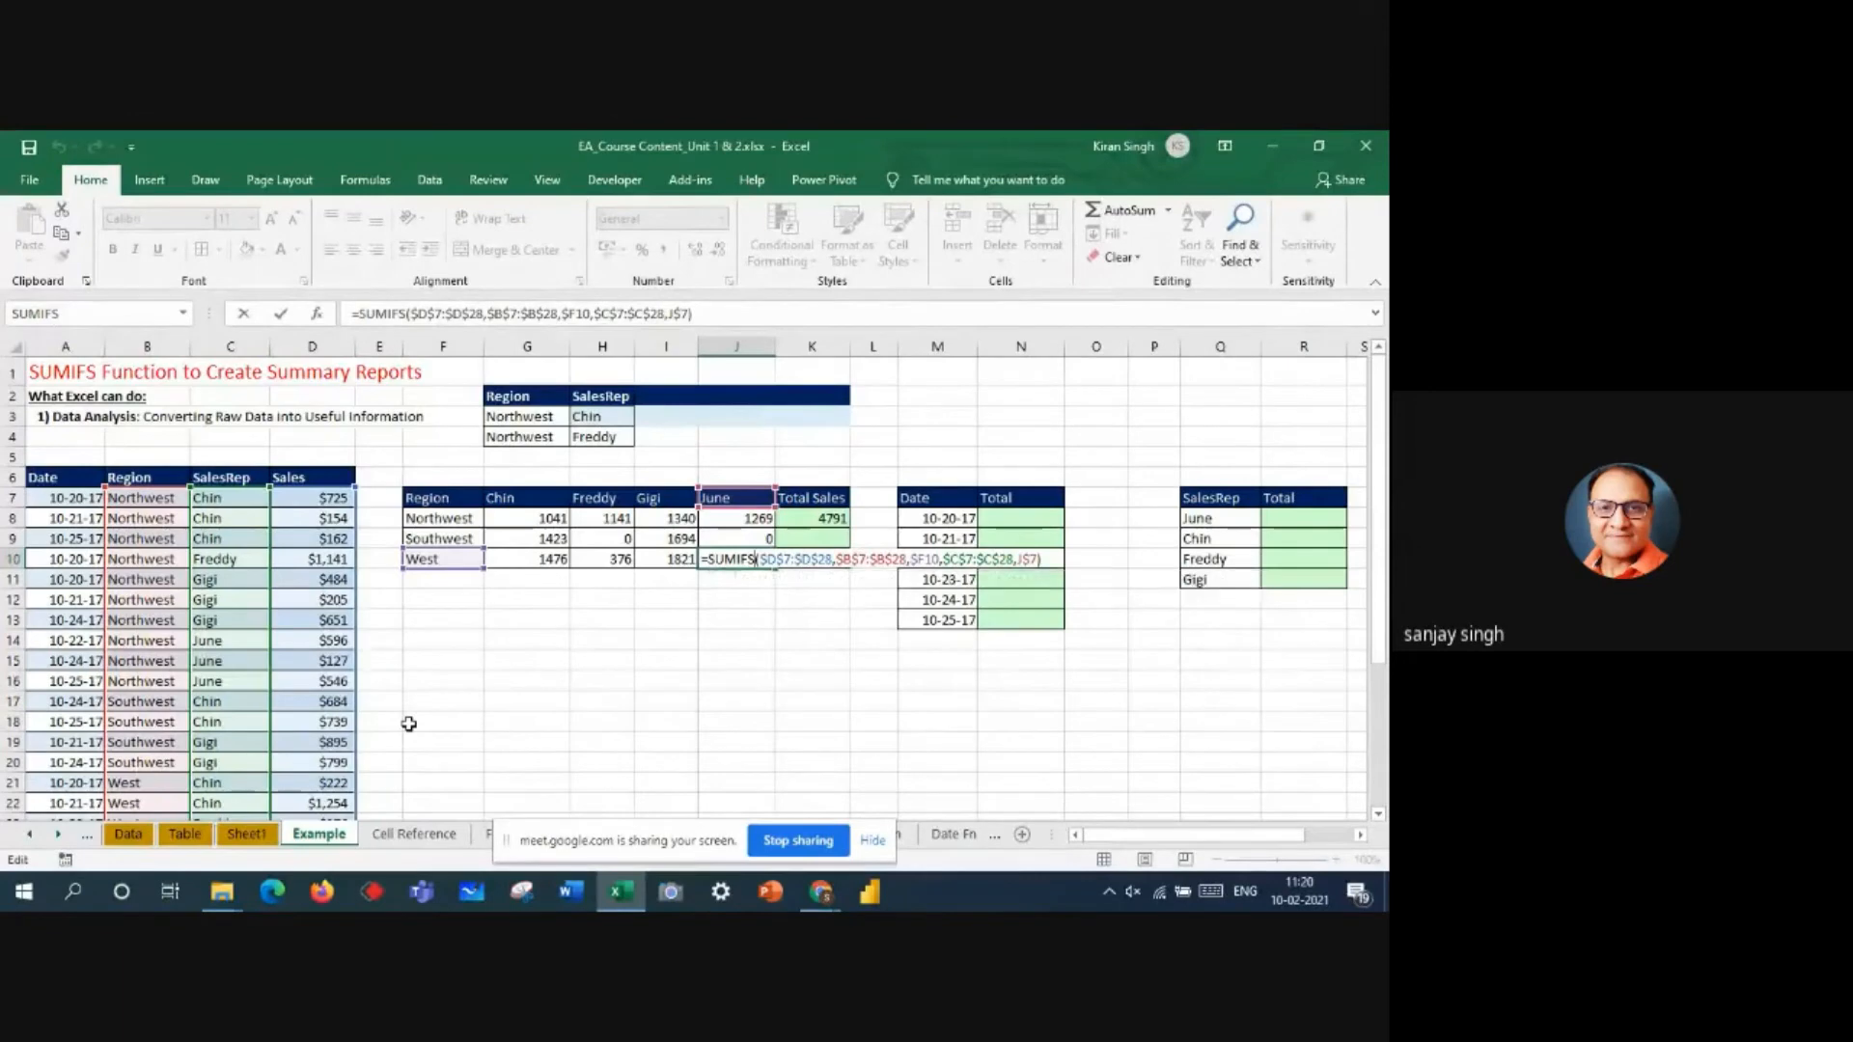
key("Return")
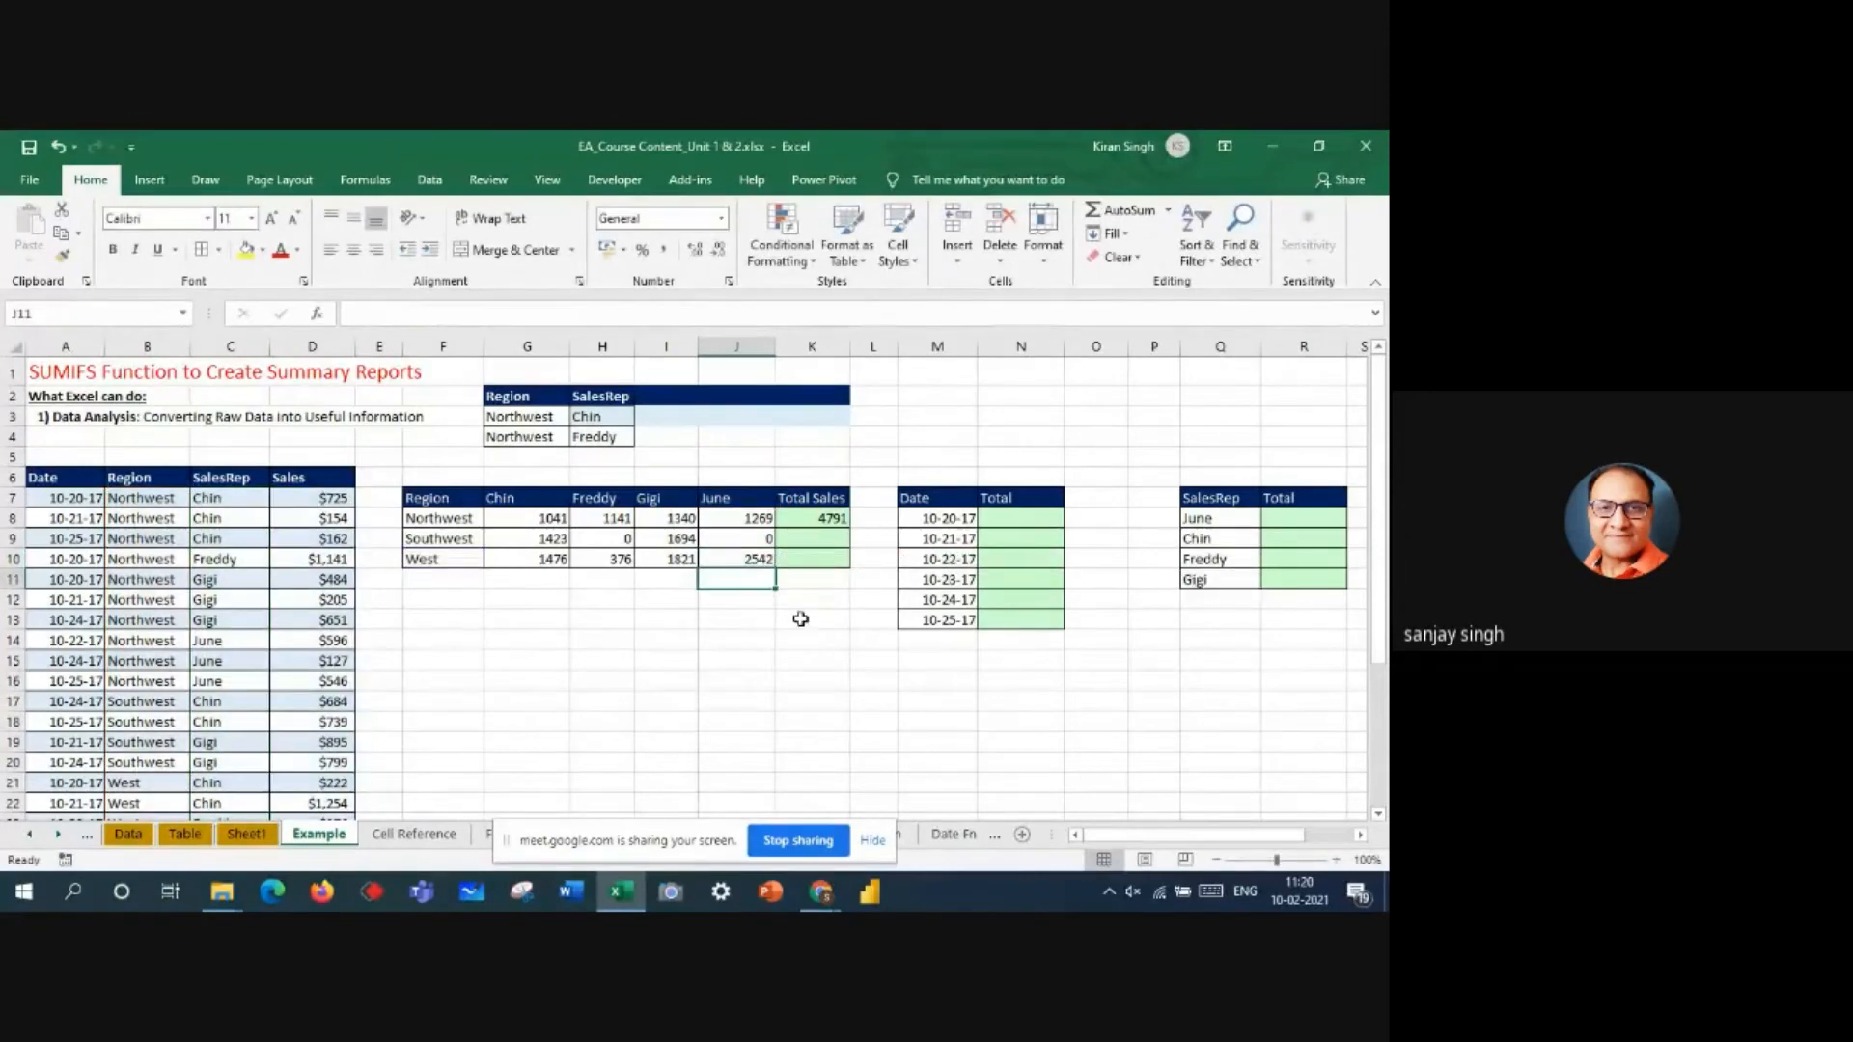
double_click(560, 518)
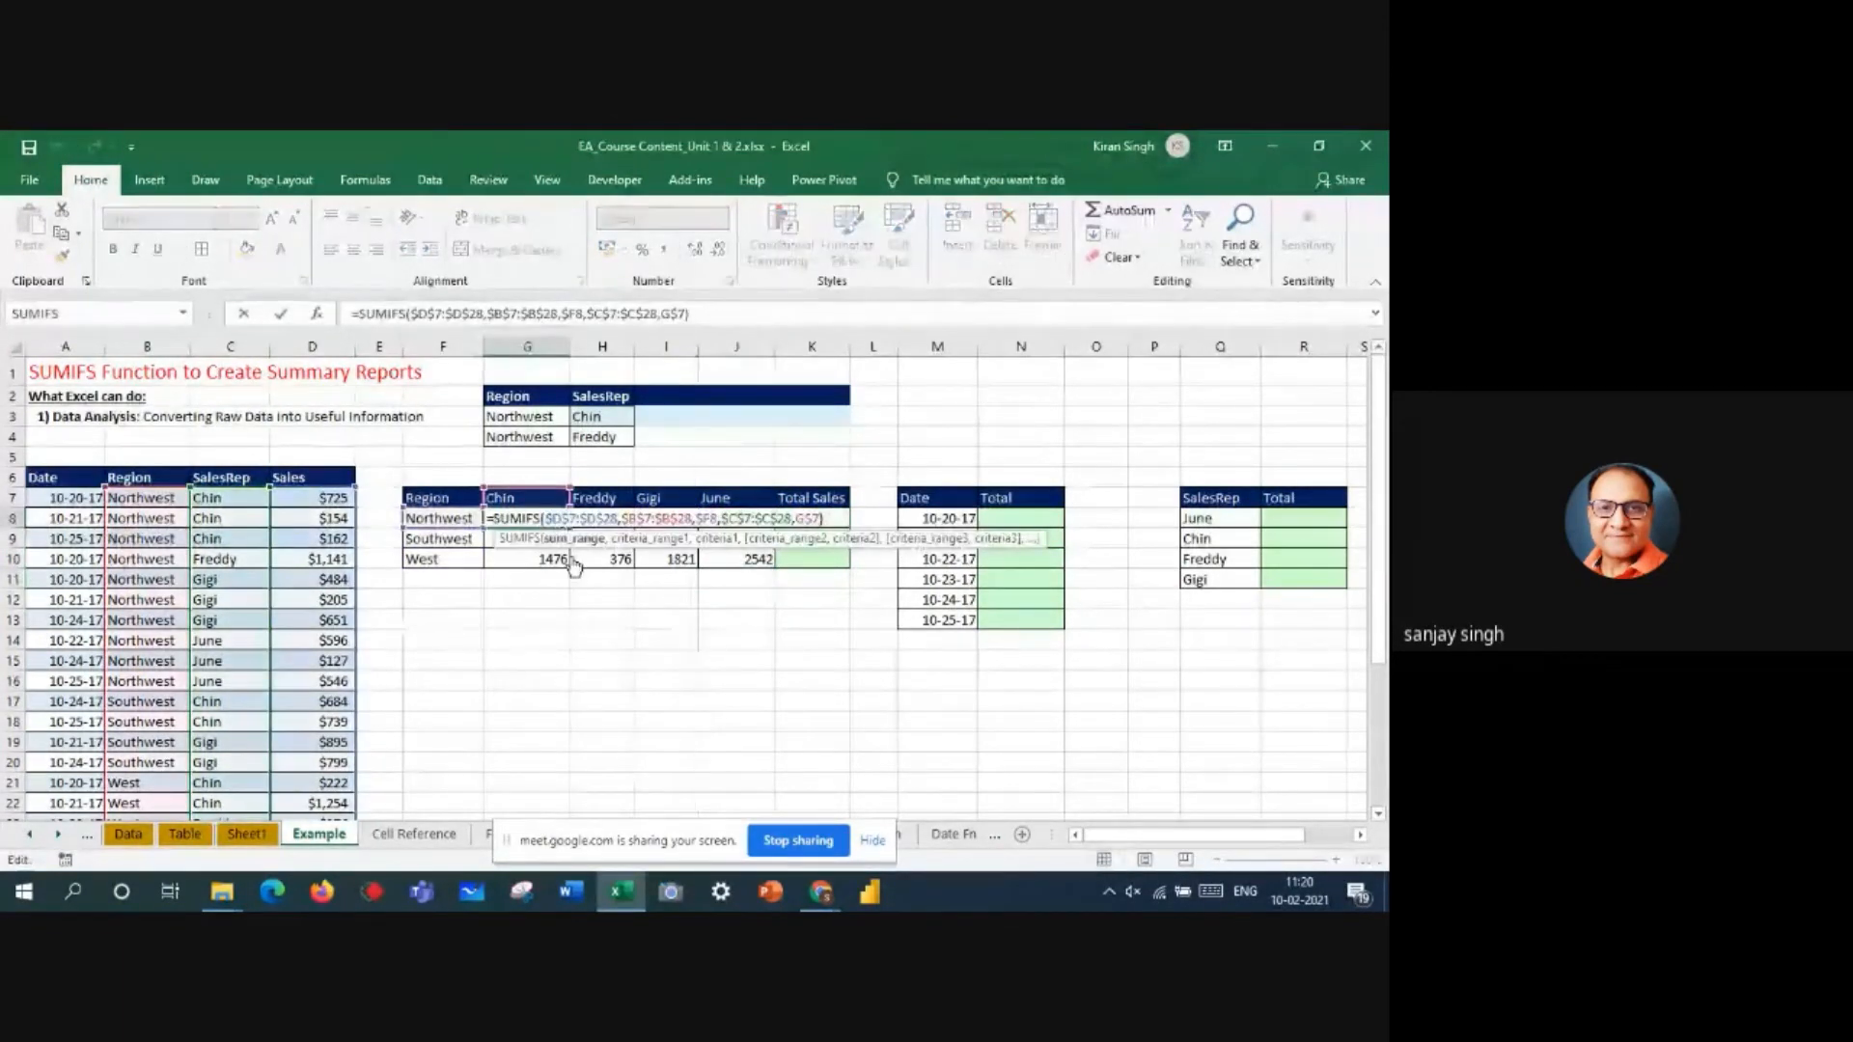
key("Return")
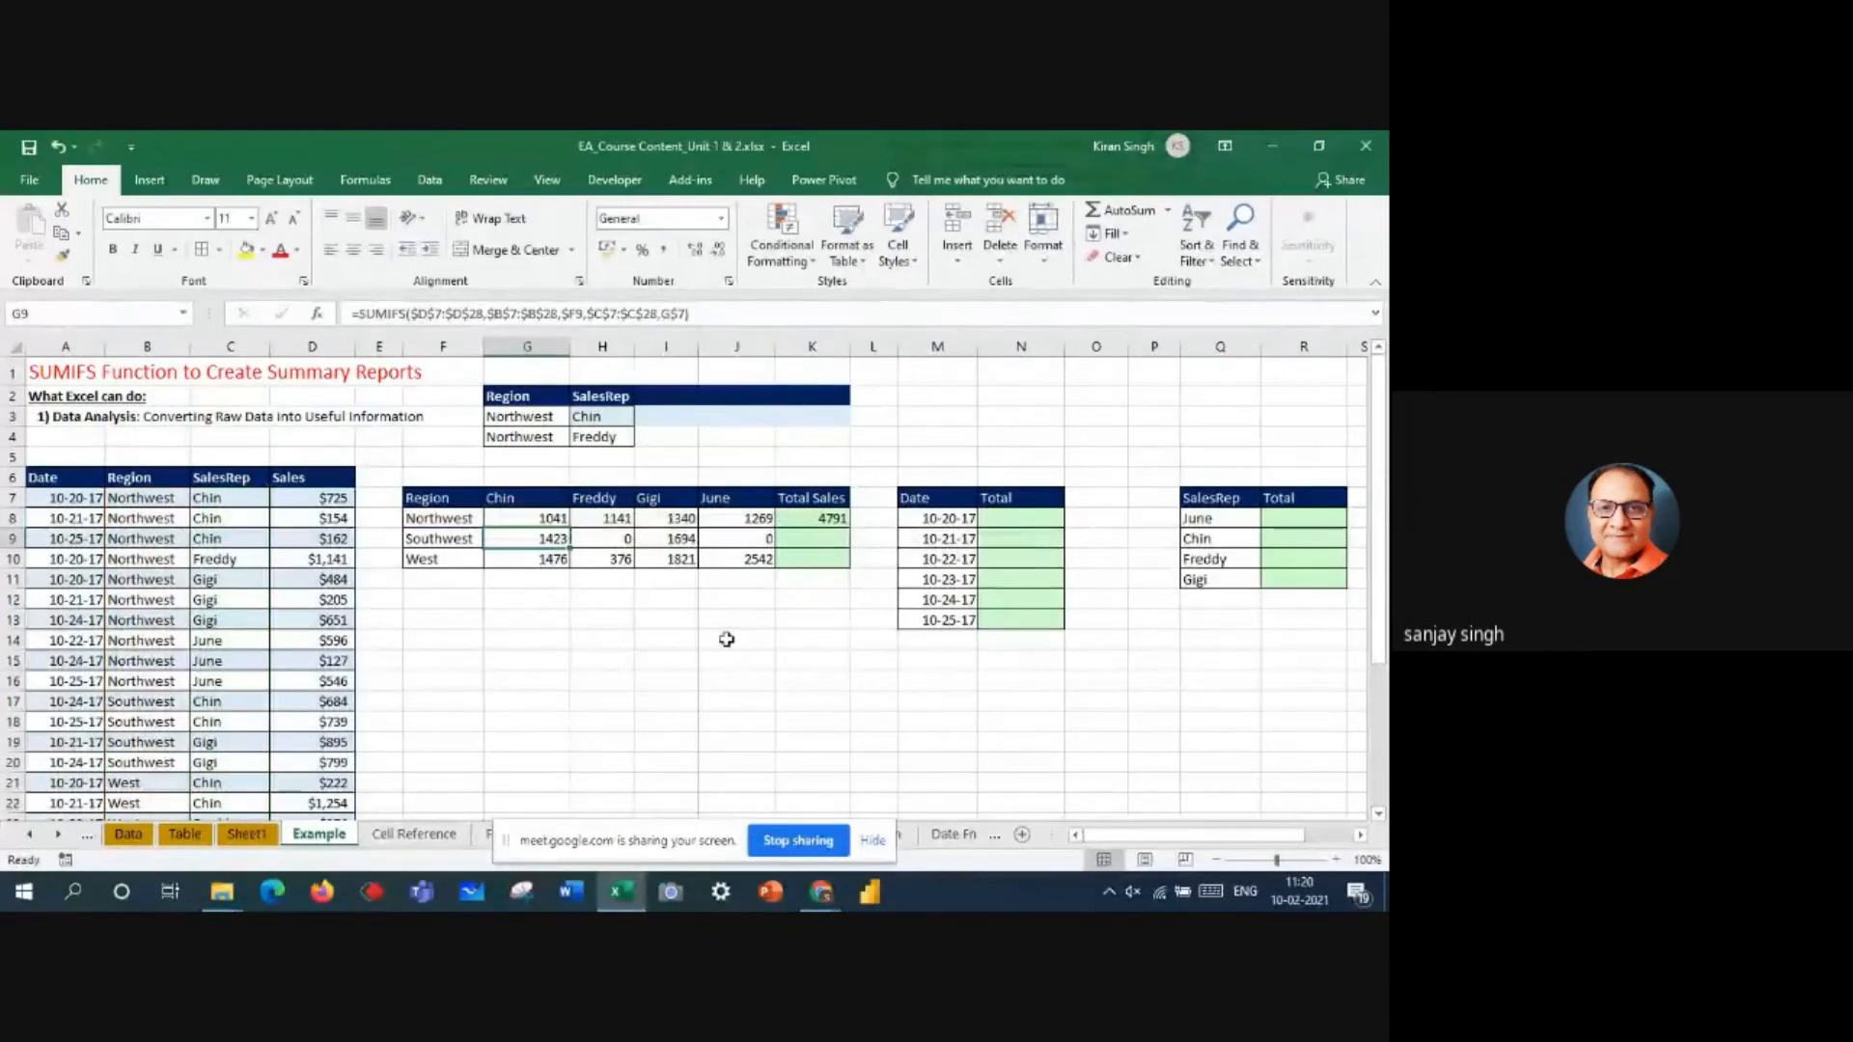
- Make the ranges in K8's SUMIFS formula absolute as $D$7:$D$28 and $B$7:$B$28, and fill it down to K10
left_click(822, 517)
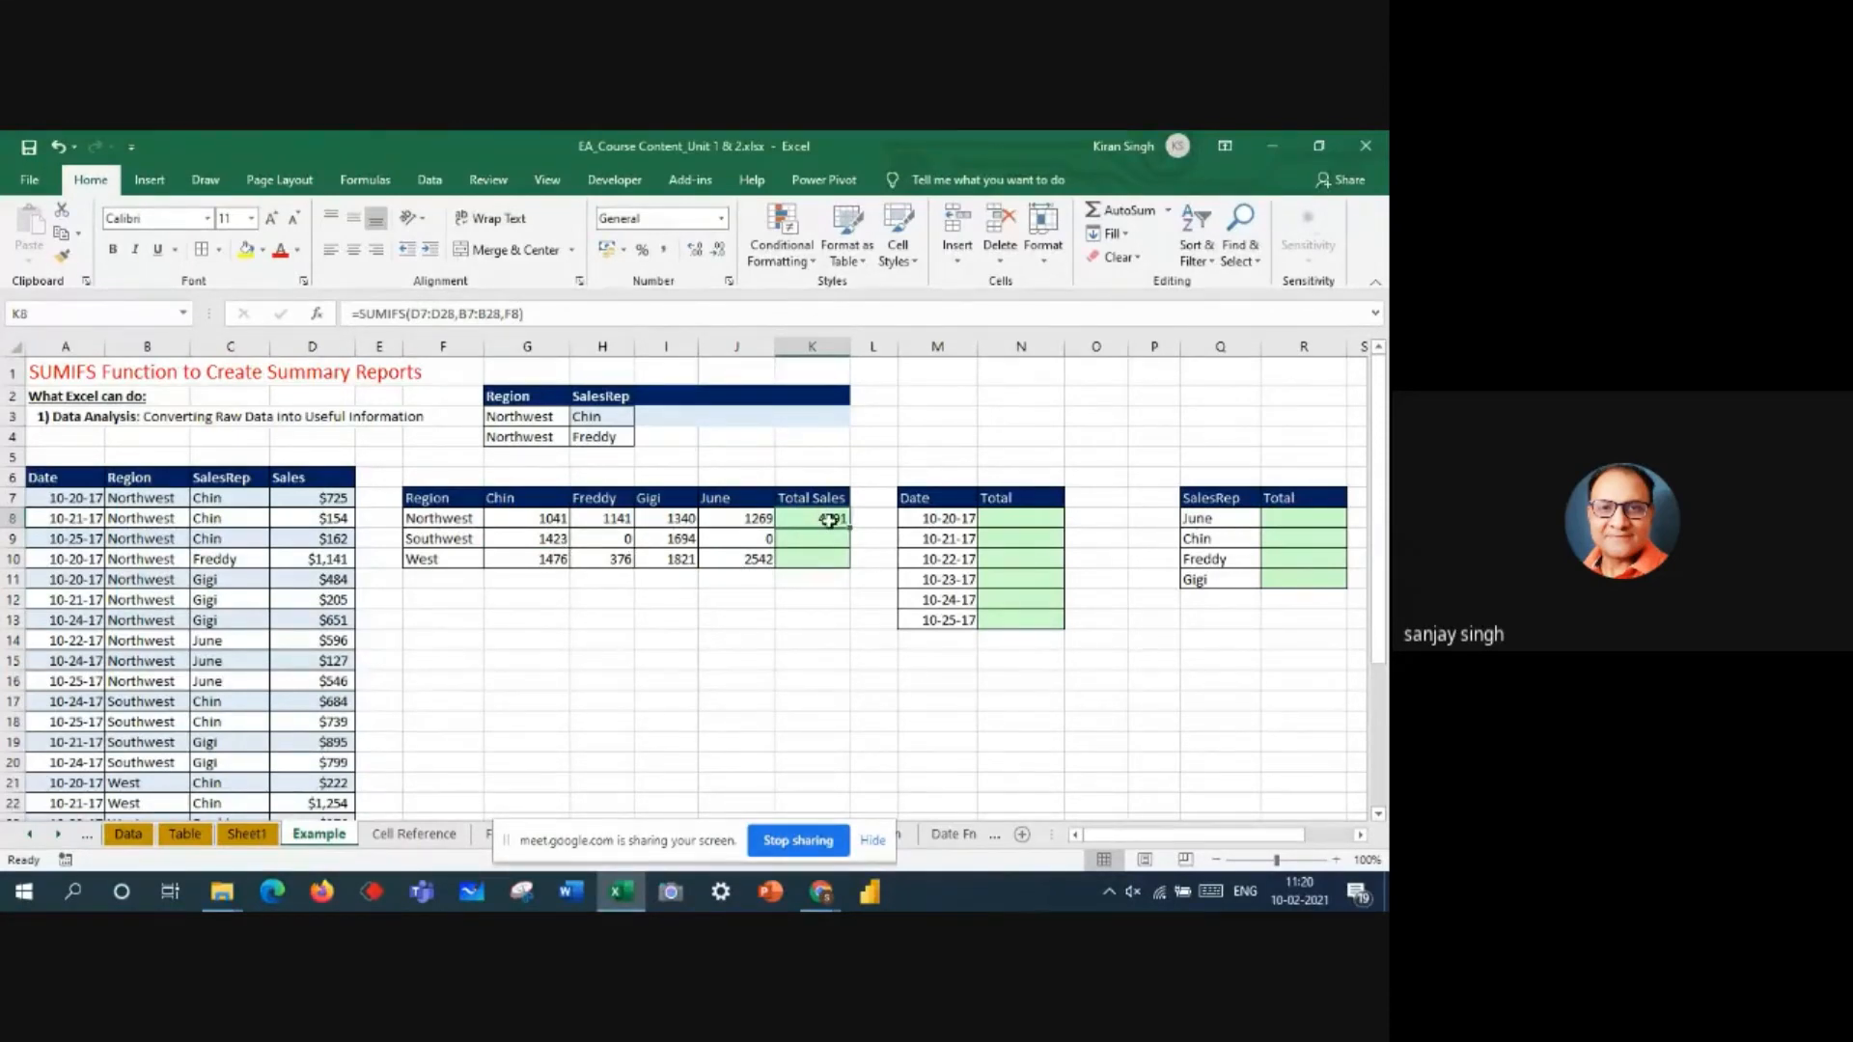
double_click(830, 521)
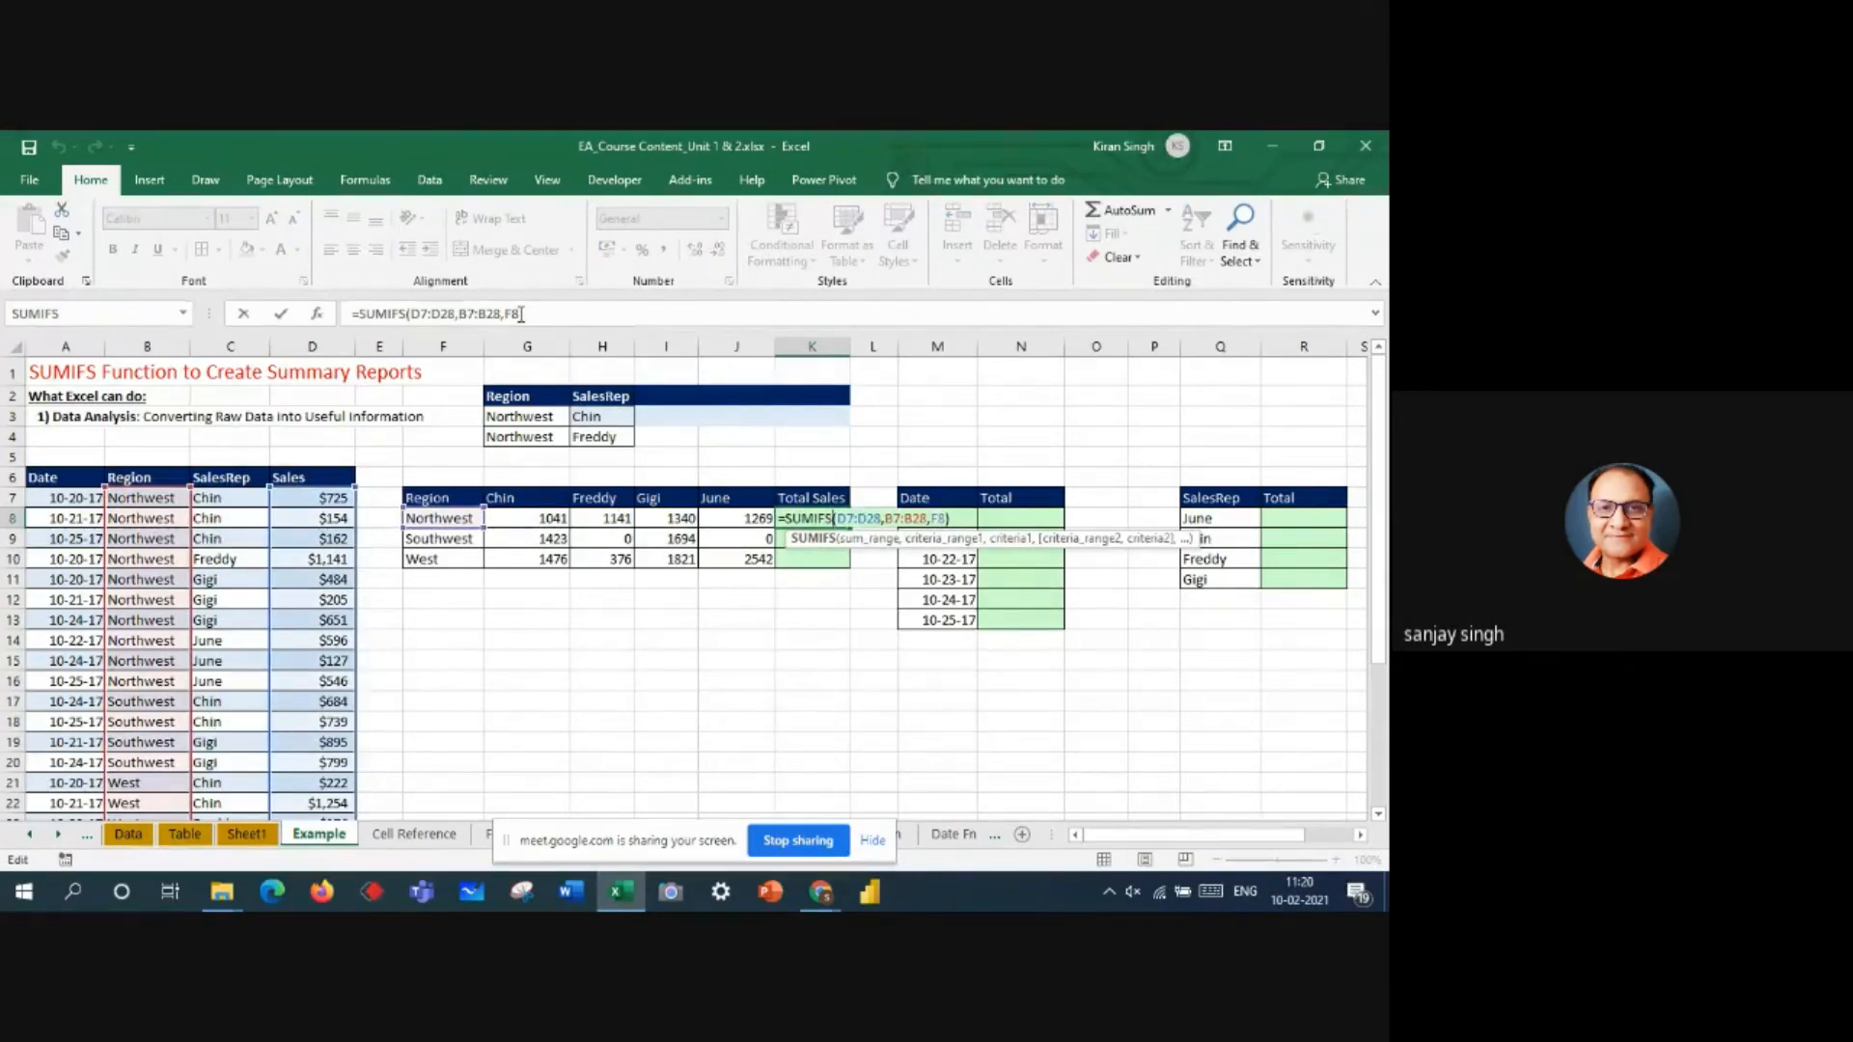
left_click_drag(413, 313, 499, 313)
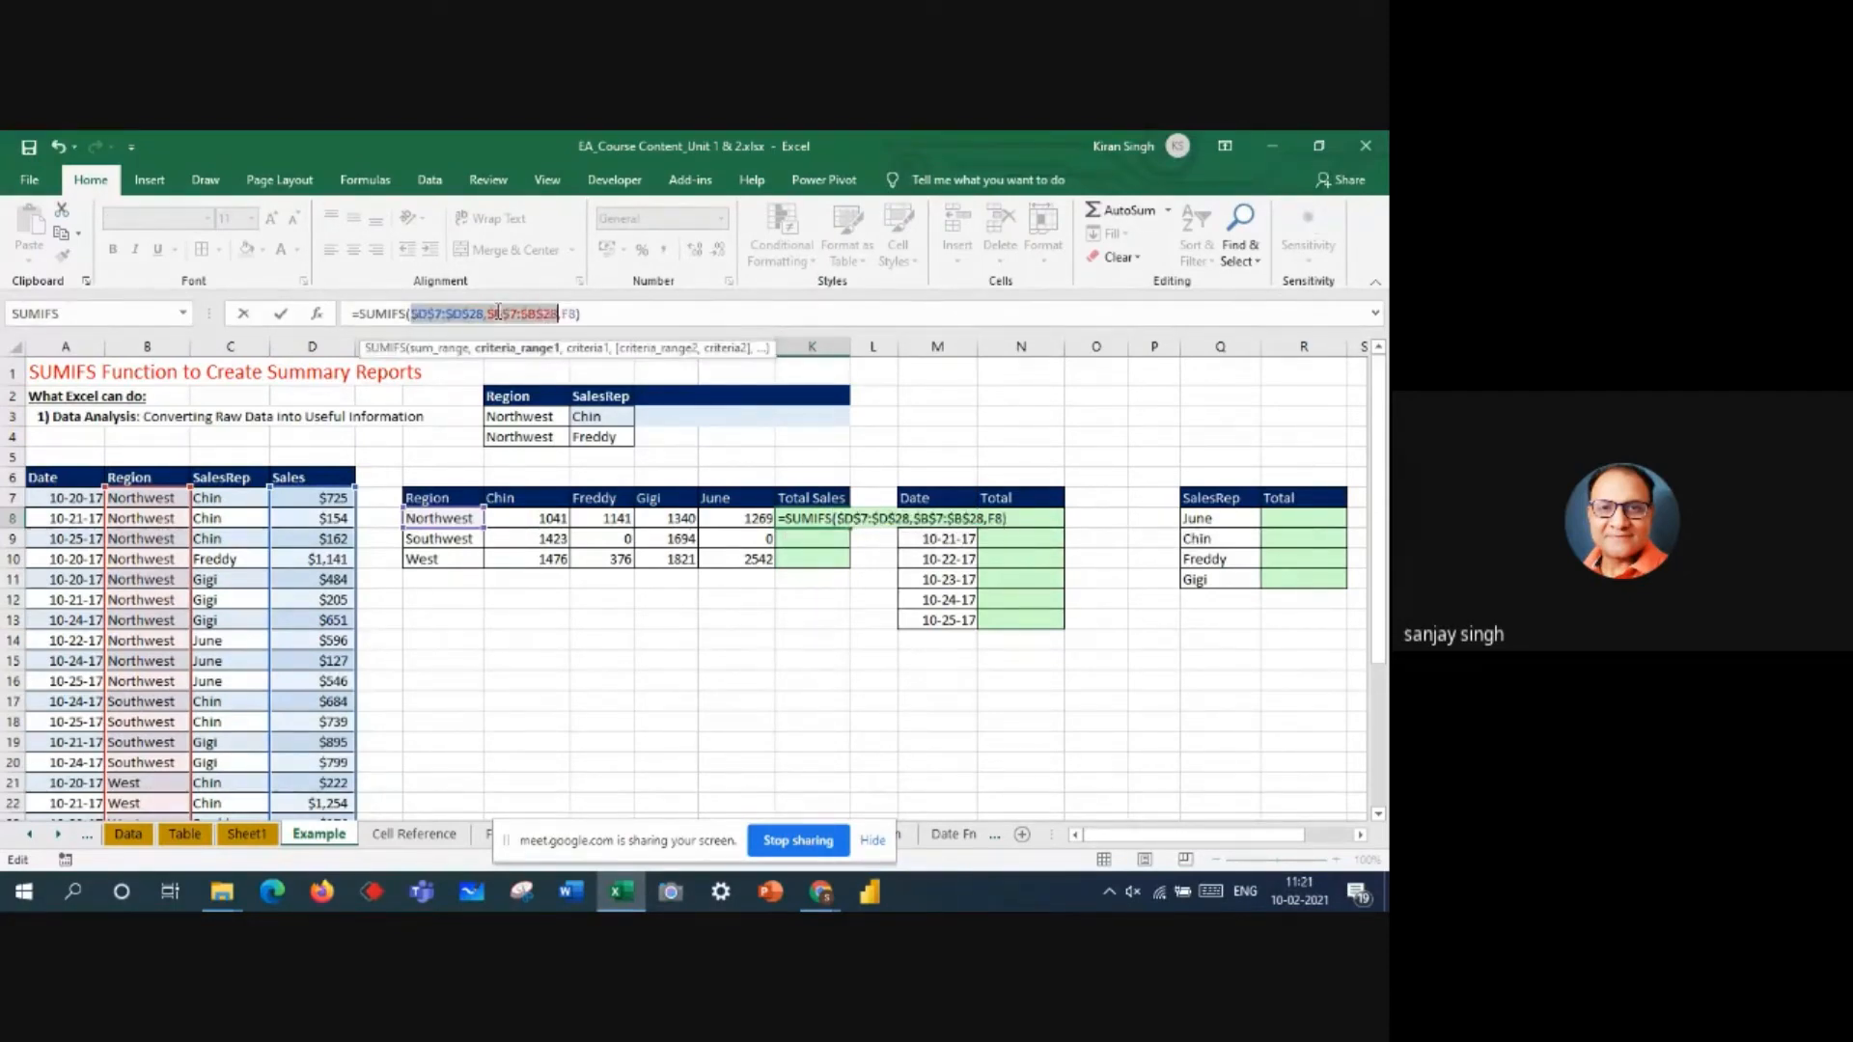
left_click(499, 313)
type("8")
key("Return")
left_click(828, 522)
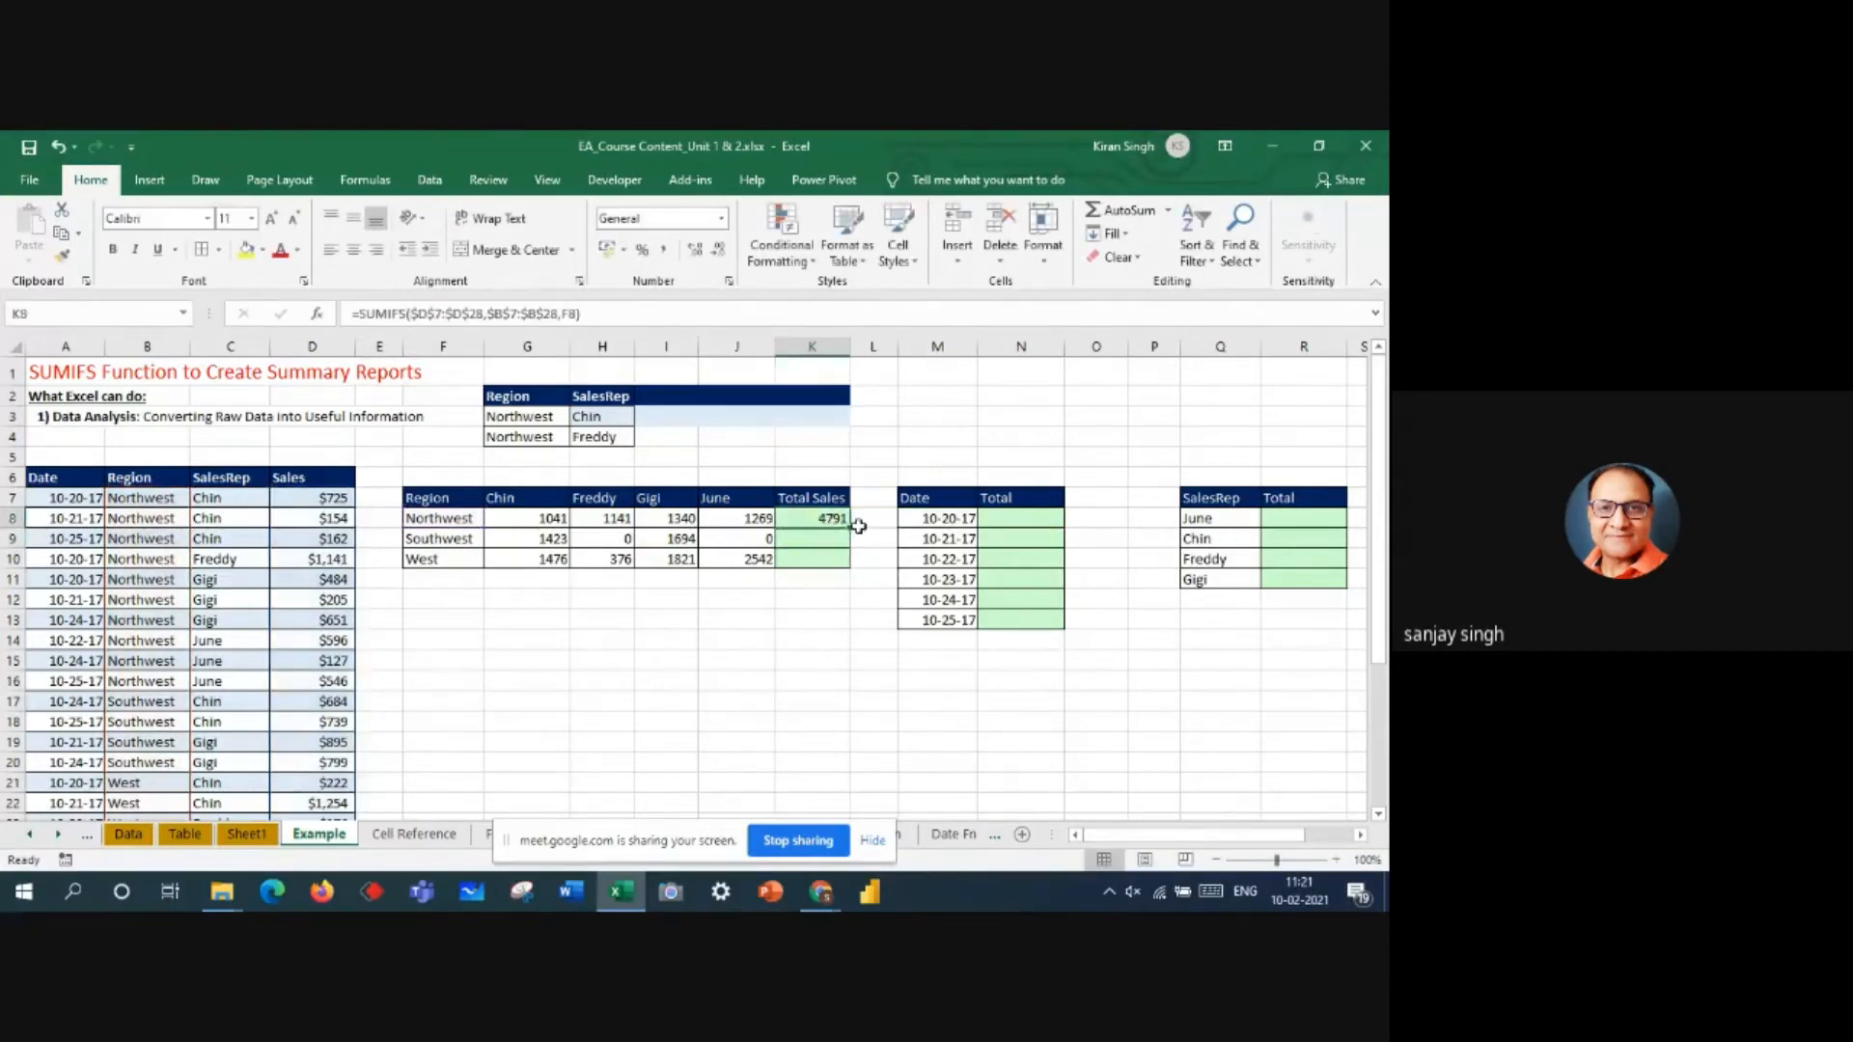
left_click_drag(849, 546, 849, 567)
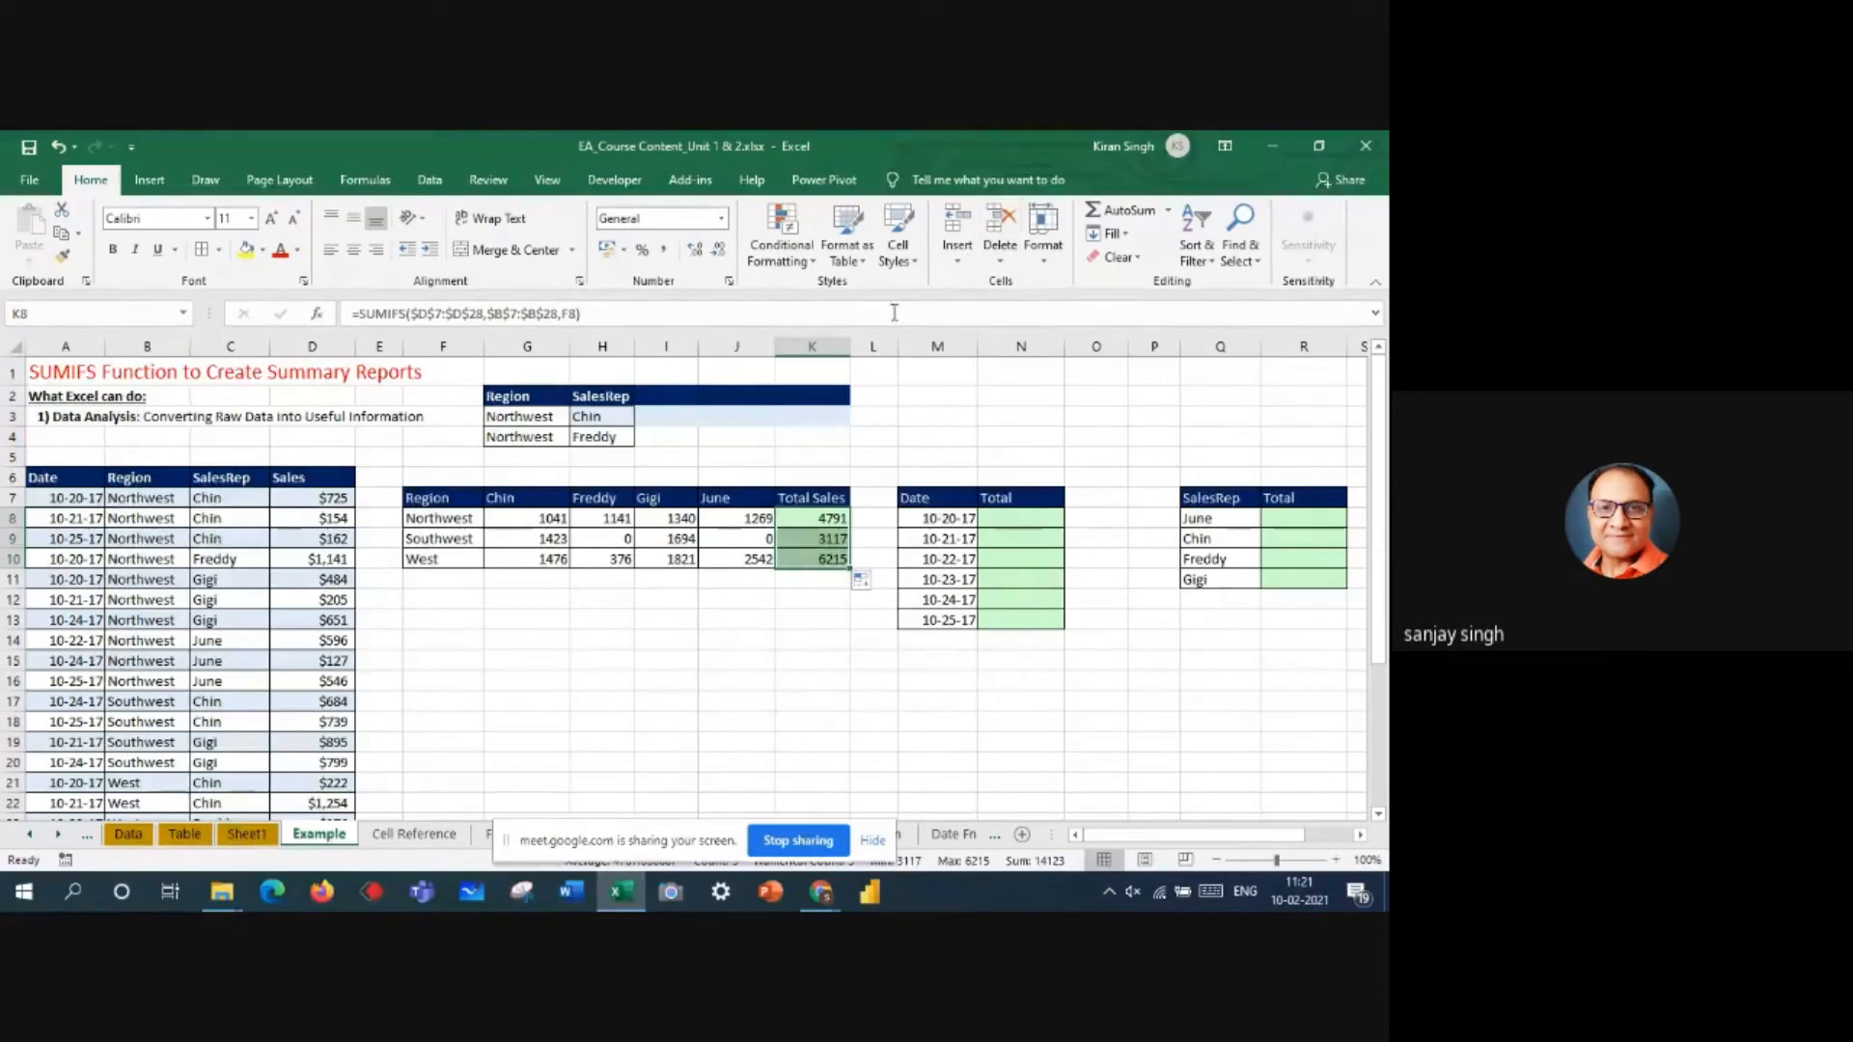
- Insert a new column L between the Total Sales column and the date summary table
left_click(873, 345)
right_click(874, 346)
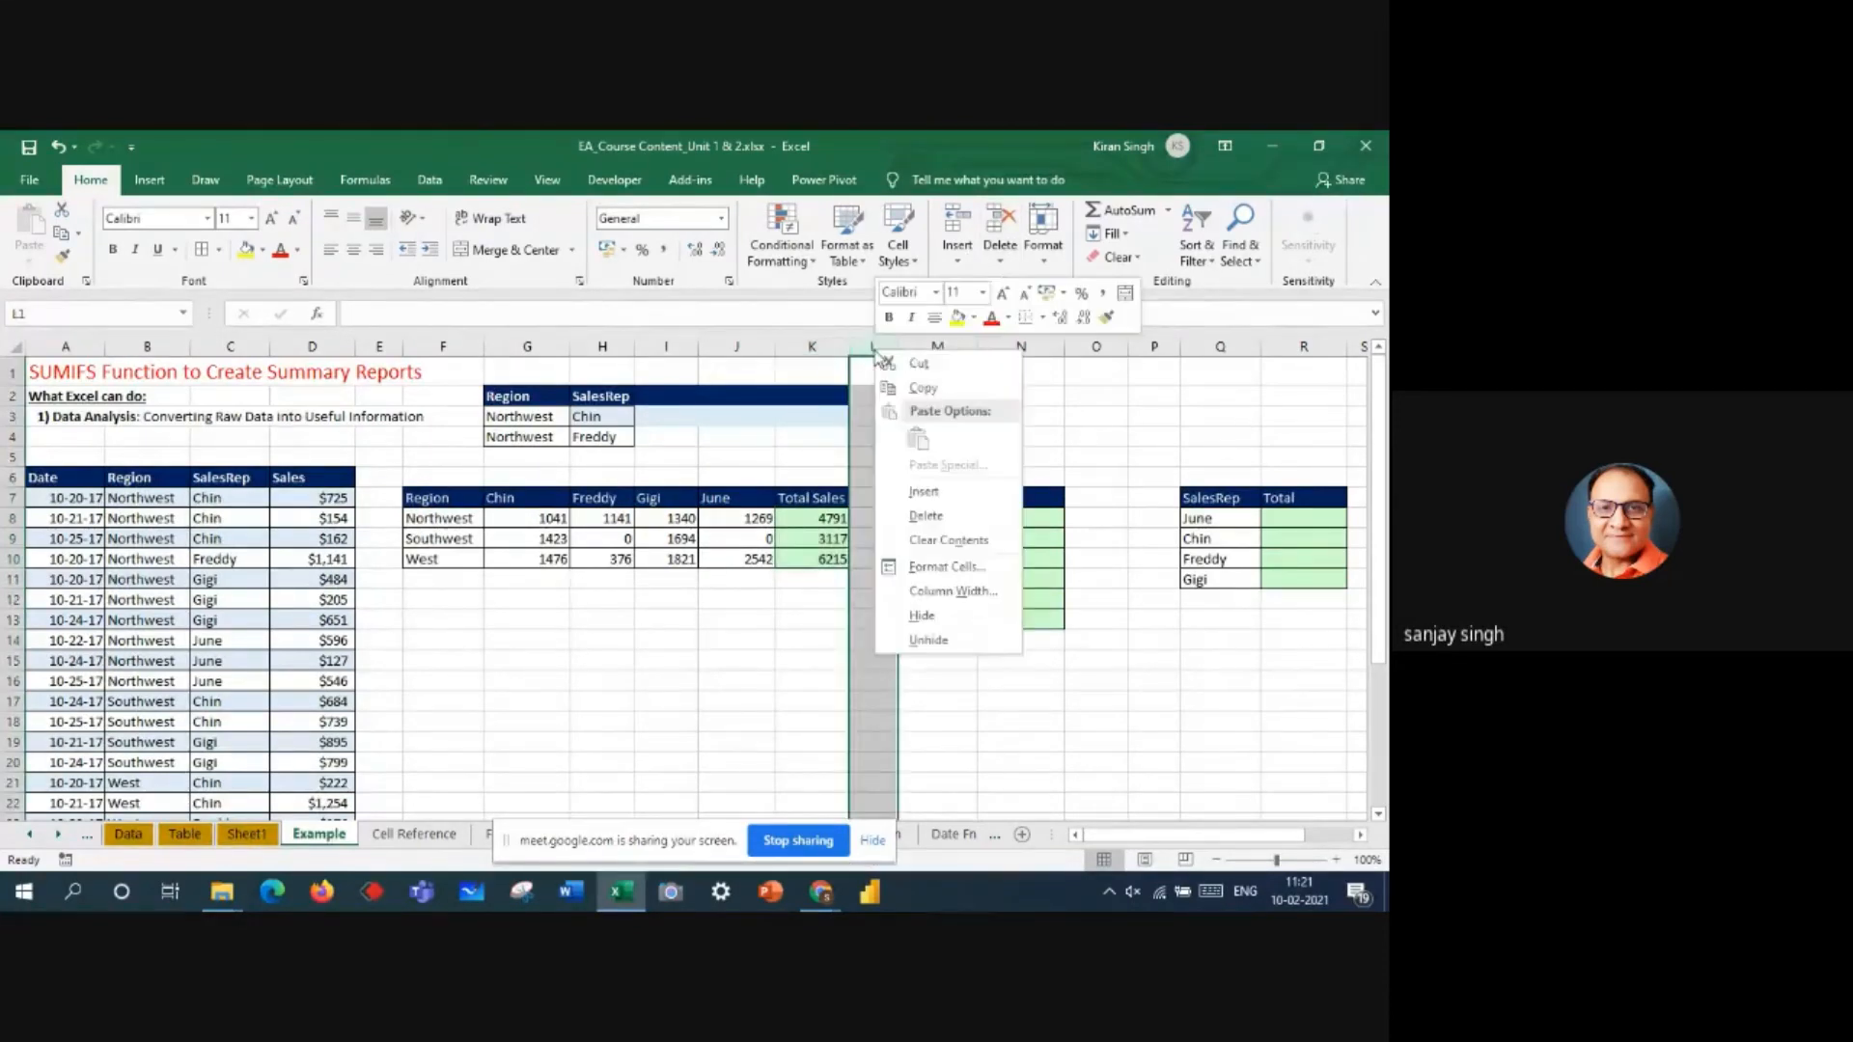
left_click(937, 503)
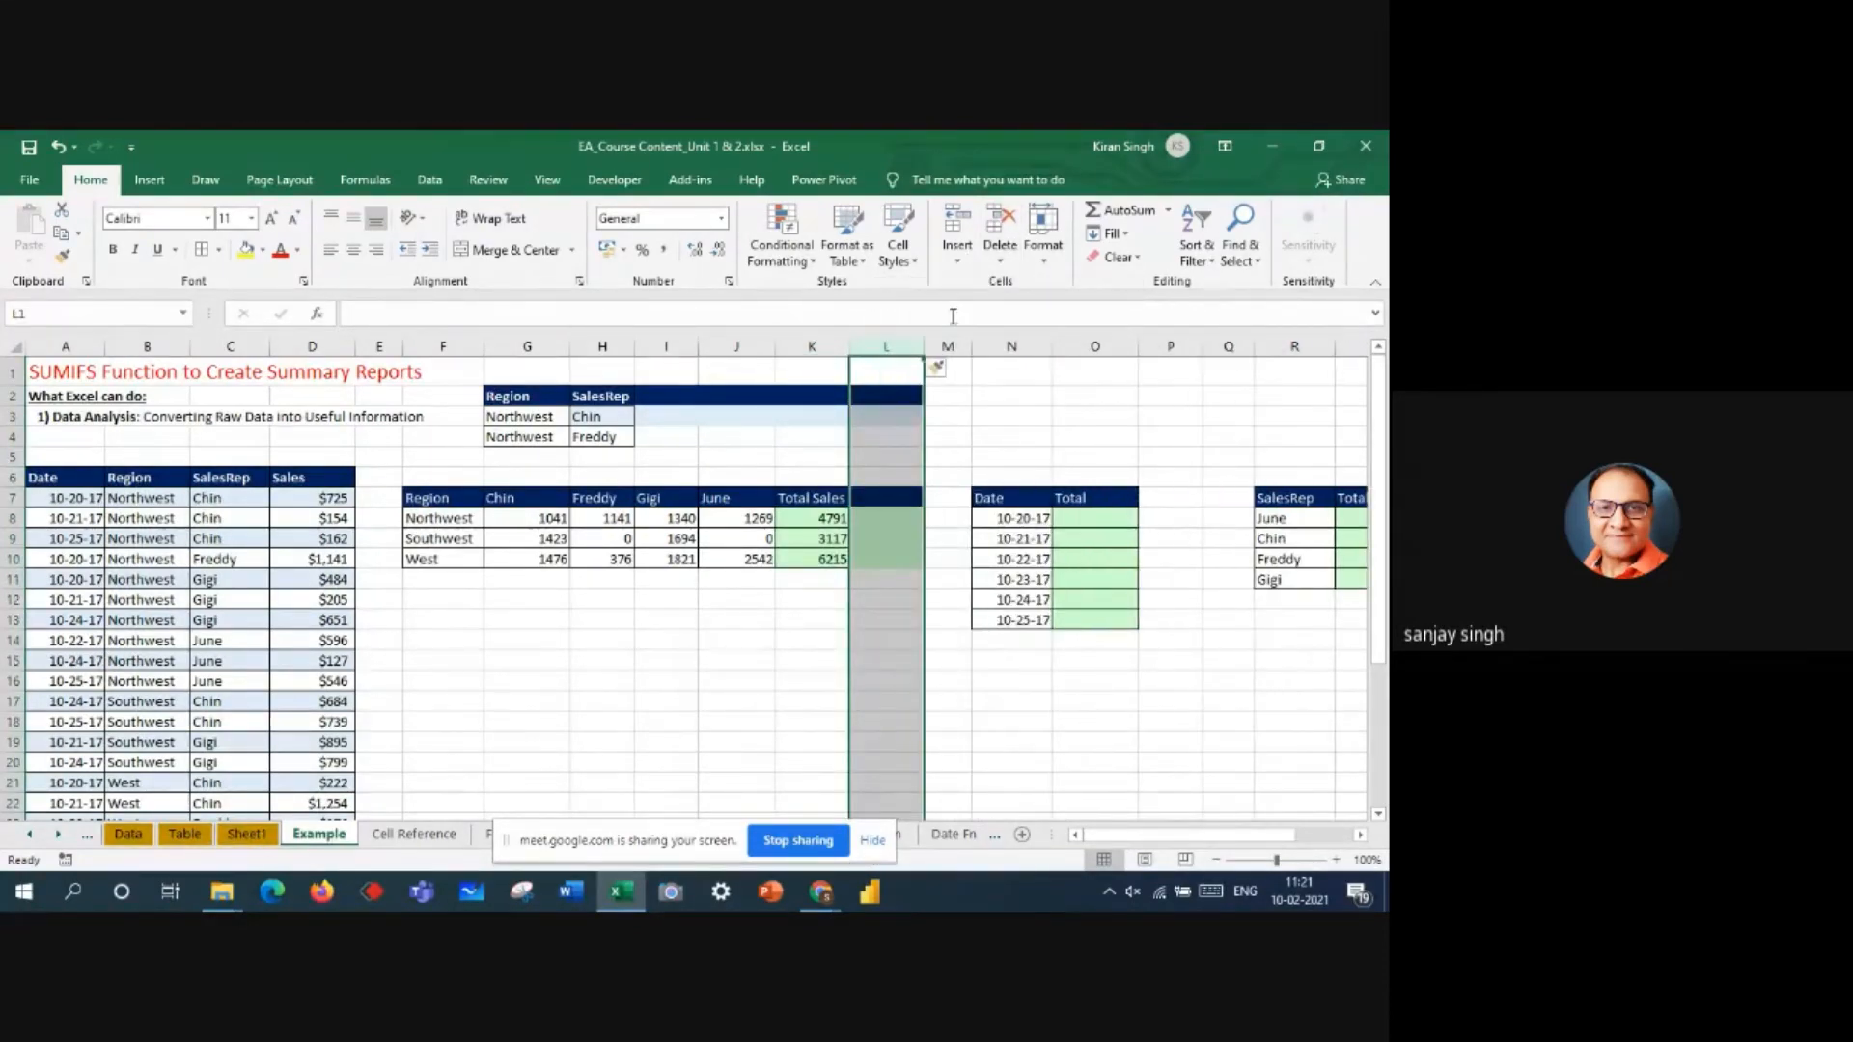
- Enter =SUM(G8:J8) in L8 to cross-check the Northwest total, and fill it down to L10
left_click(886, 521)
type("=")
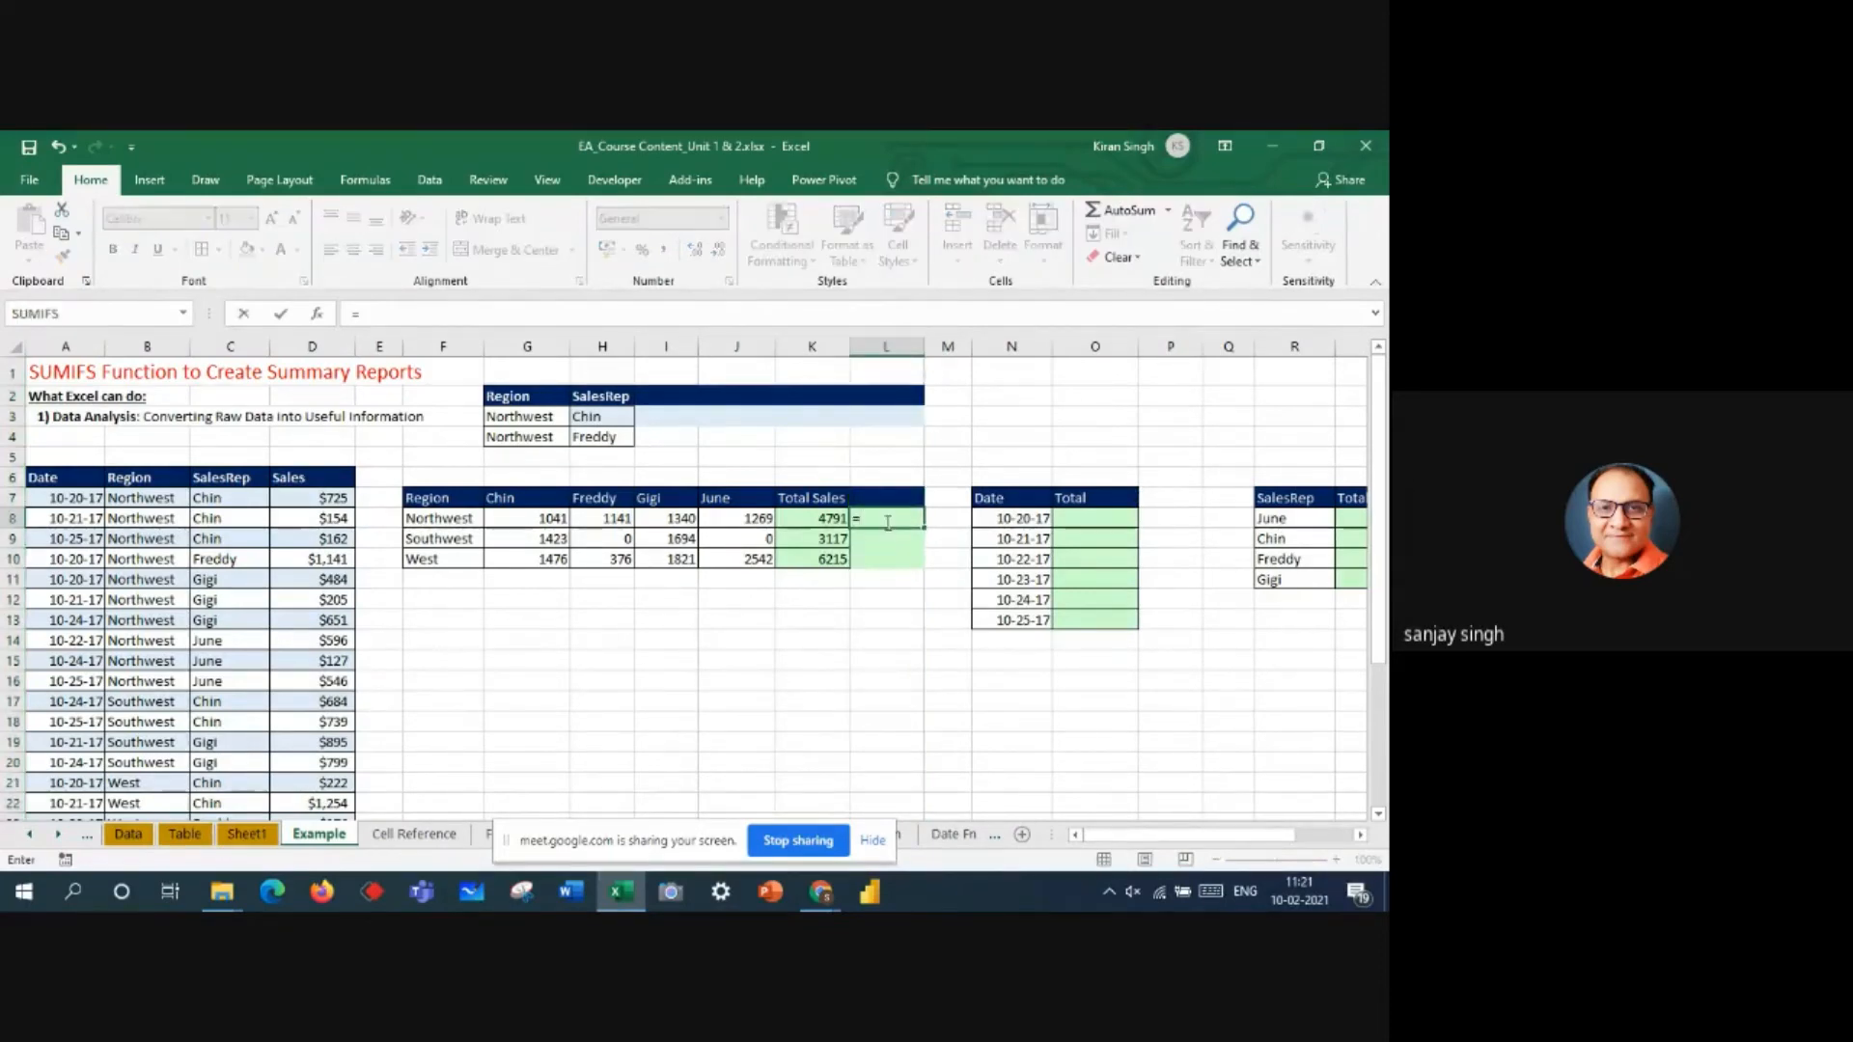
type("sum(")
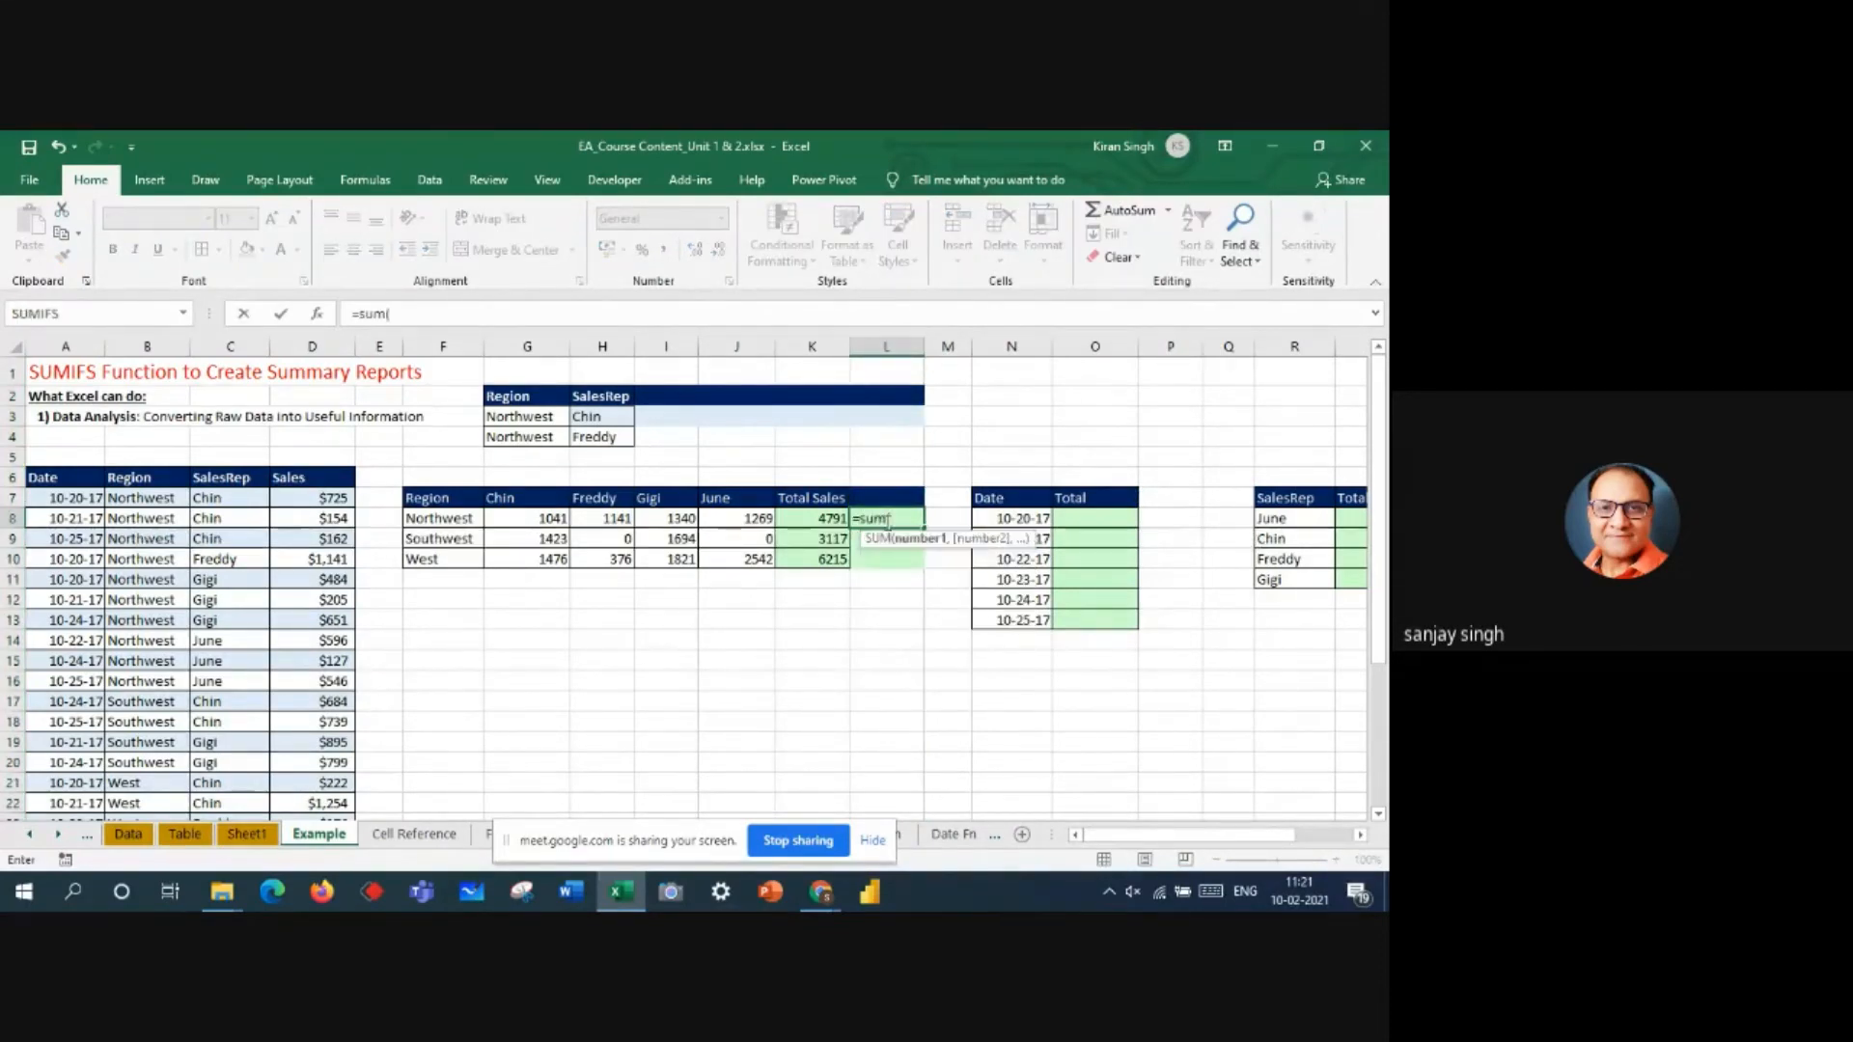
left_click_drag(538, 518, 736, 529)
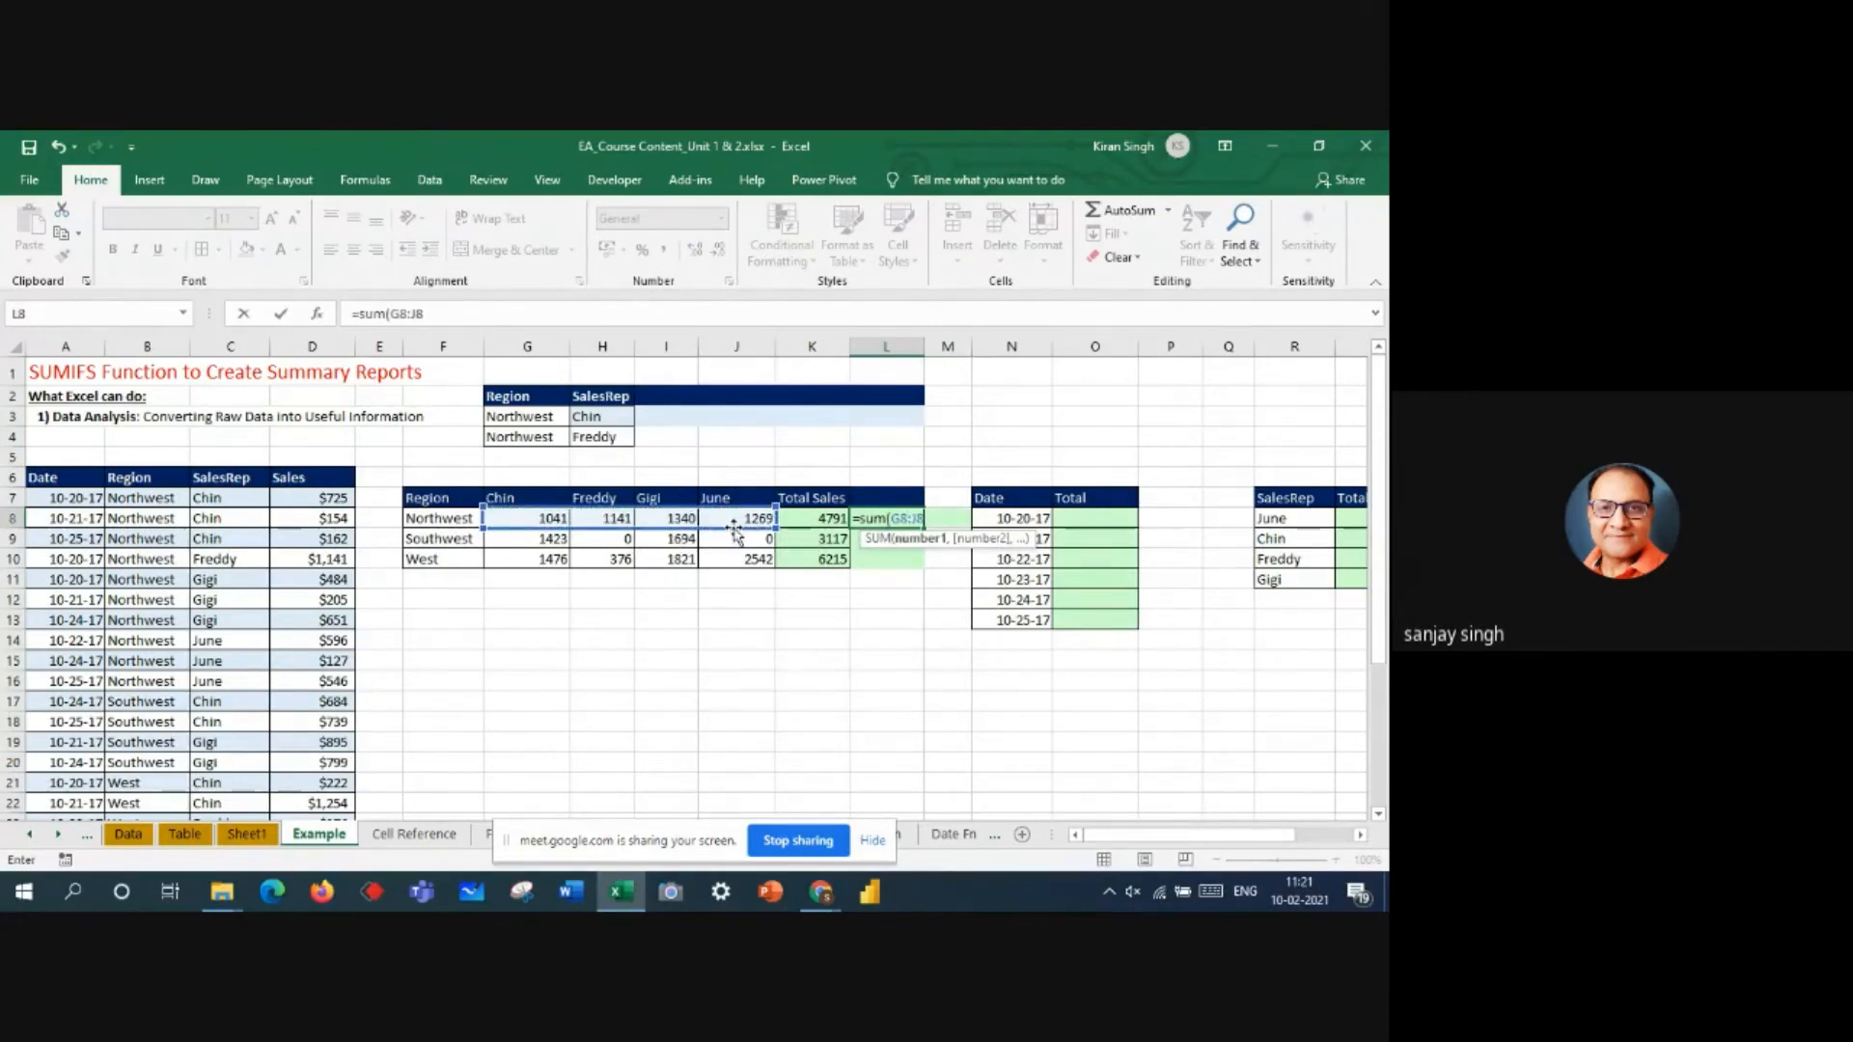
key("Return")
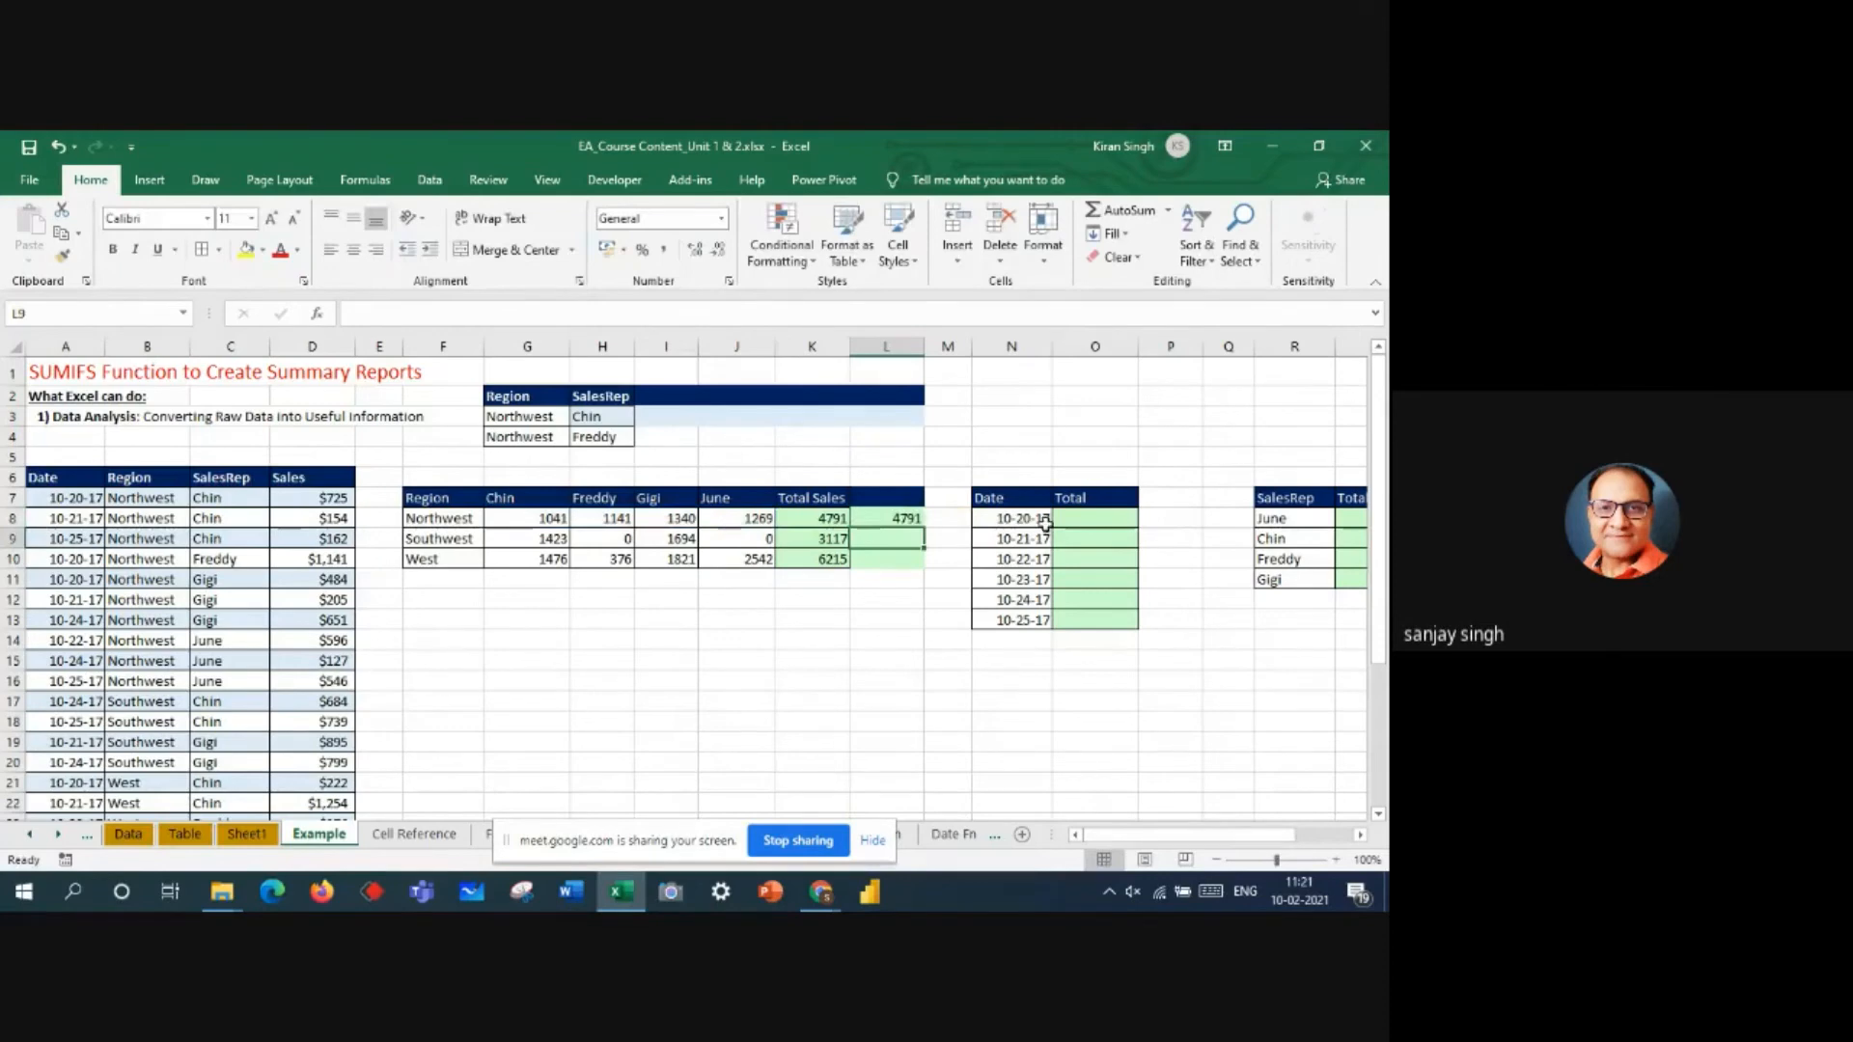
left_click(900, 519)
double_click(924, 528)
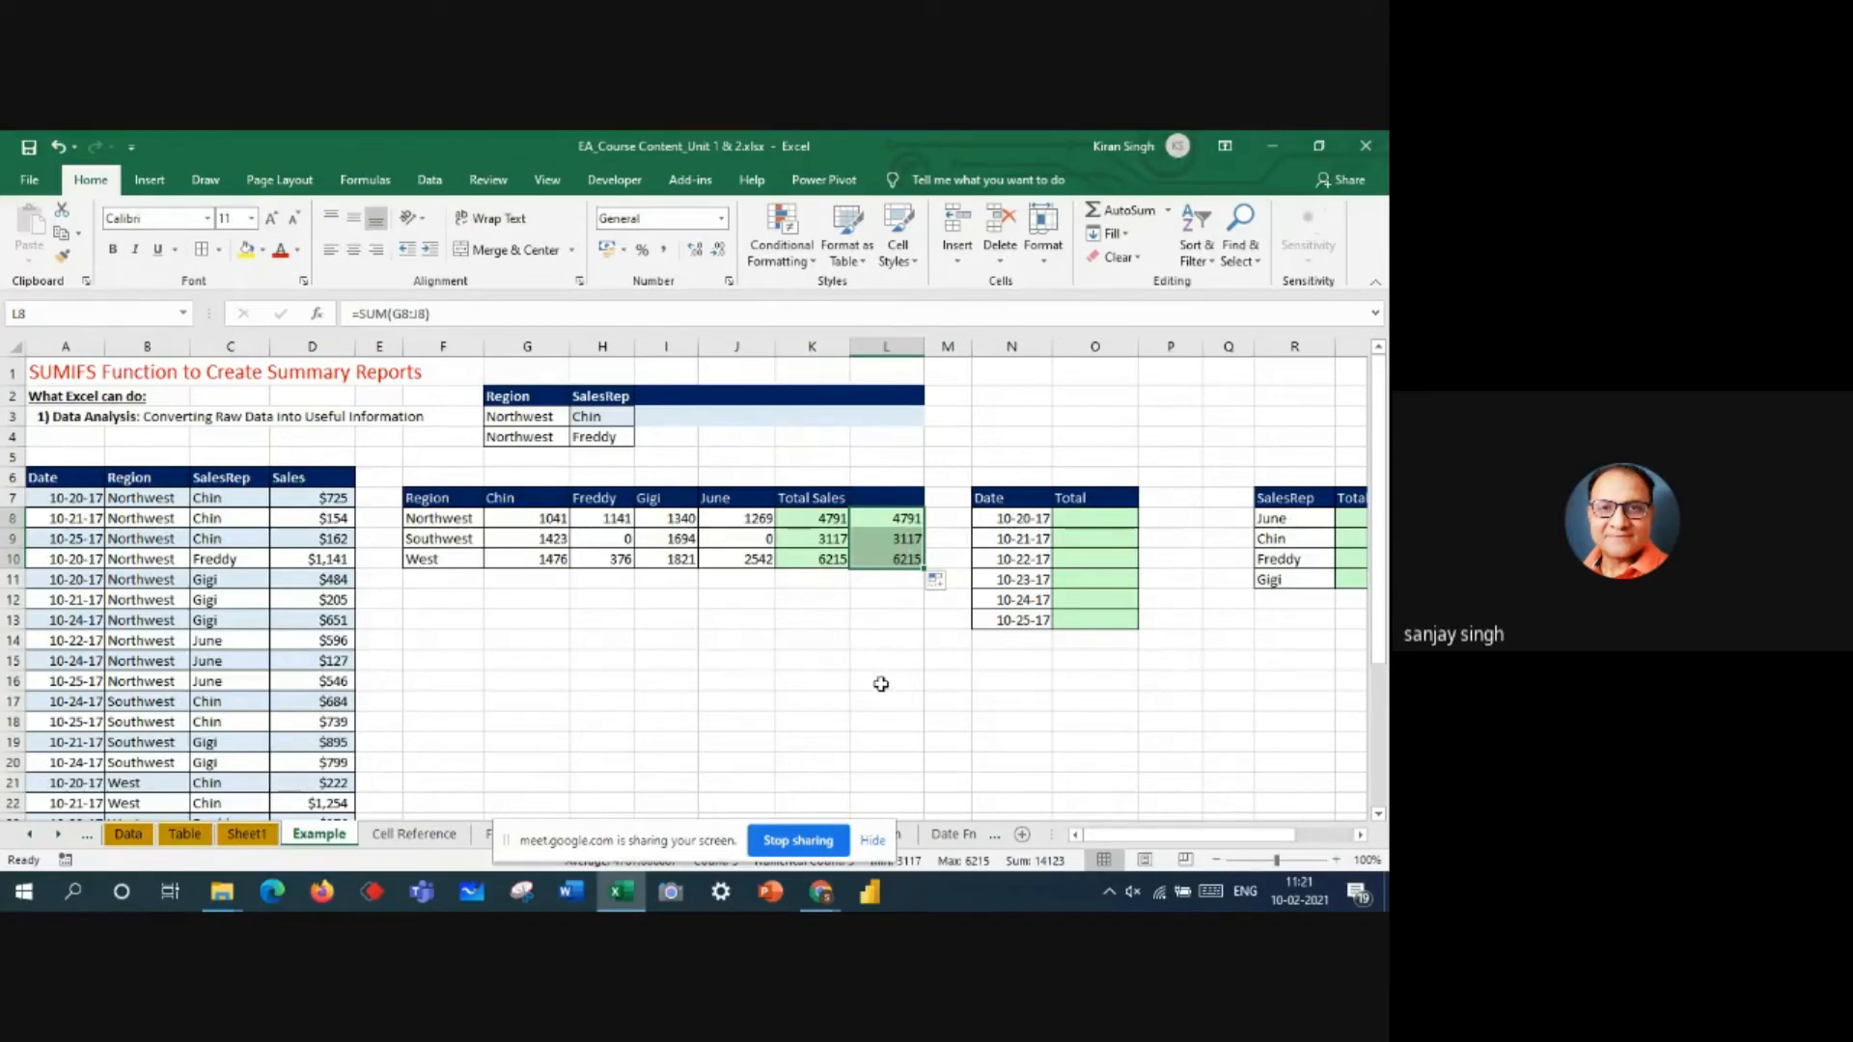
- Compare the SUM totals in L8:L10 with the SUMIFS totals in K8:K10
left_click_drag(898, 518, 899, 538)
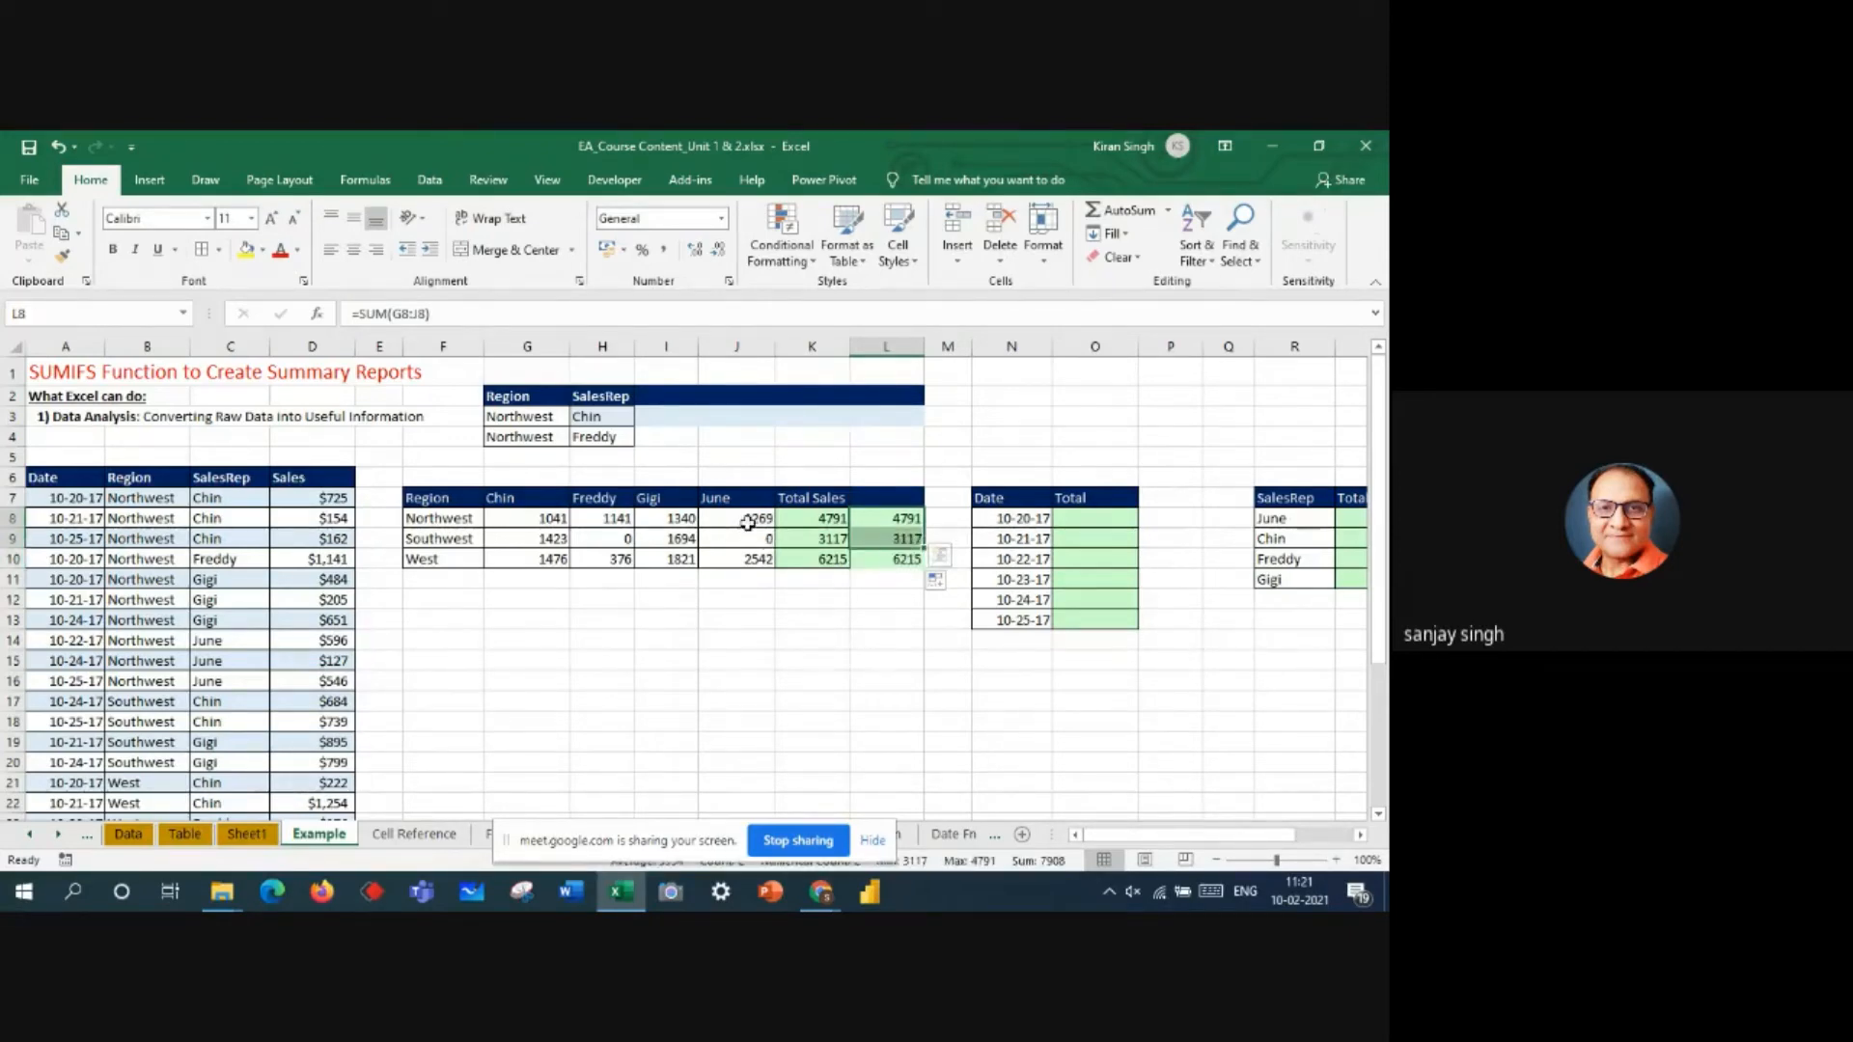
left_click_drag(881, 519, 884, 555)
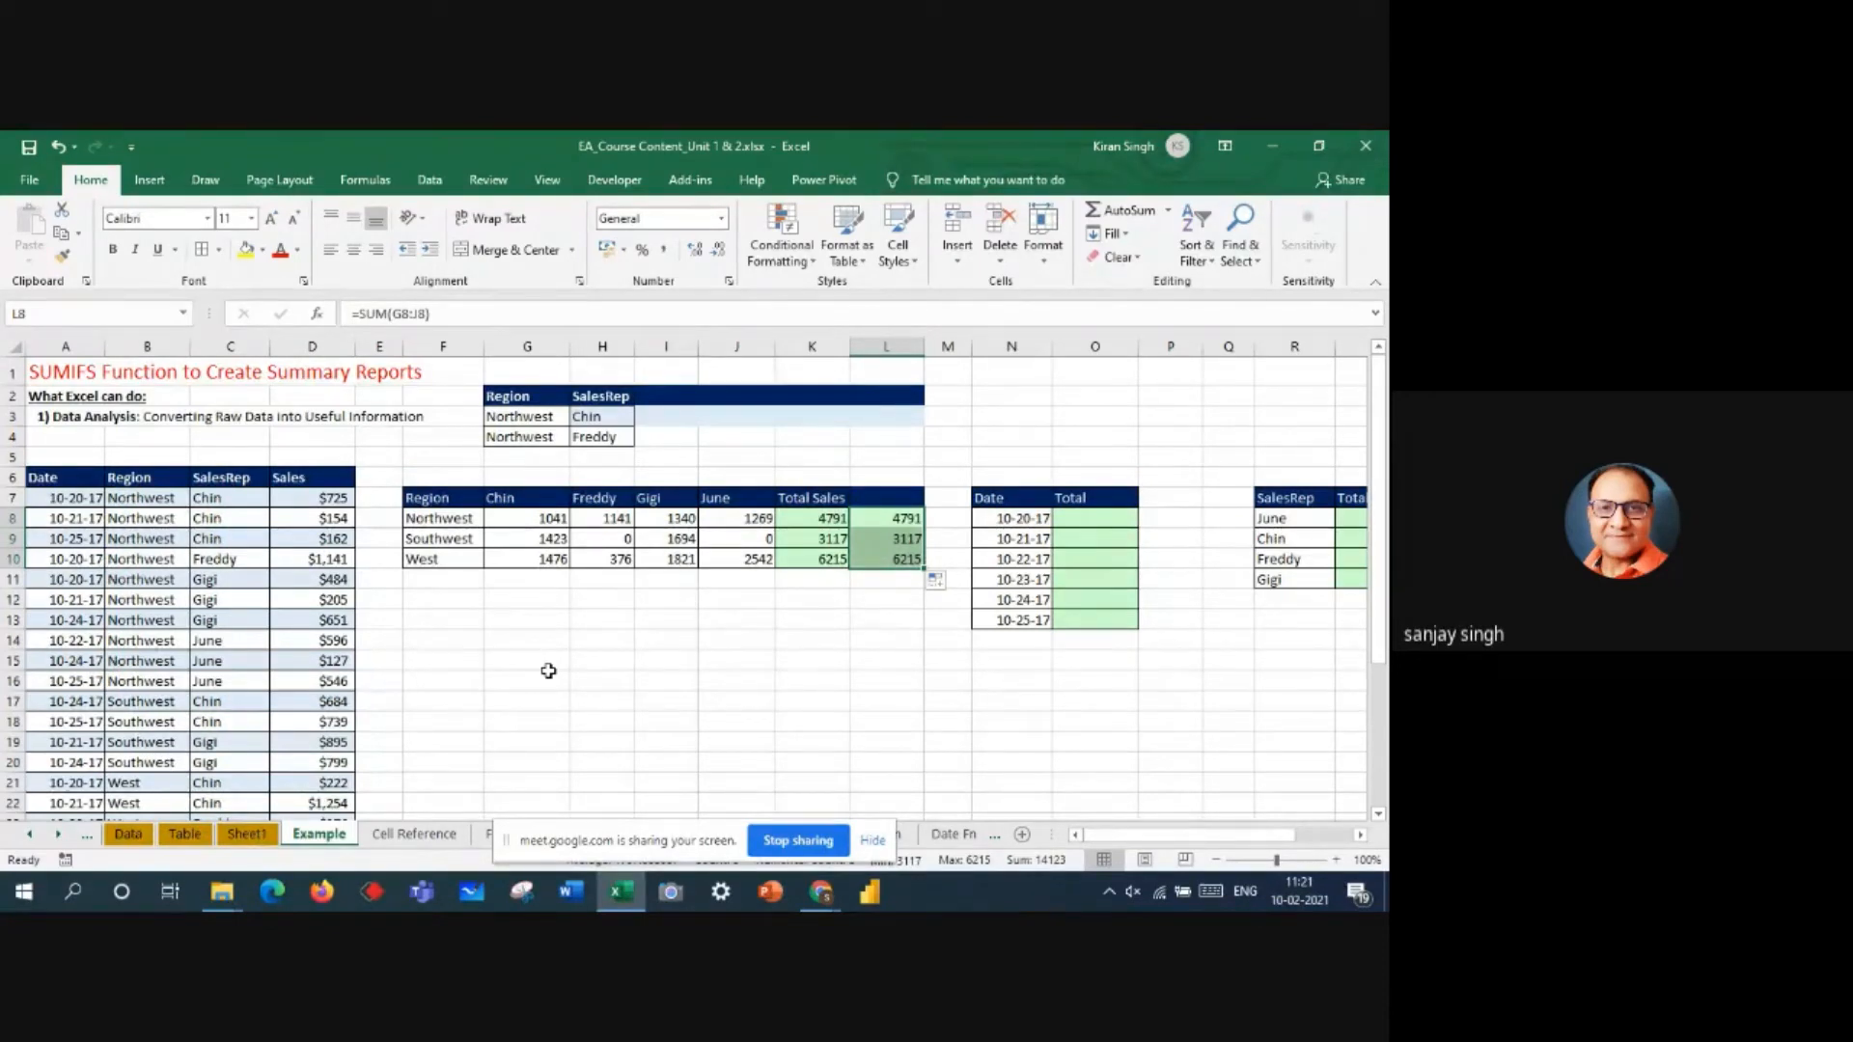
mouse_move(1378, 439)
left_mouse_down()
mouse_move(1378, 584)
mouse_move(1378, 443)
left_mouse_up()
- Examine the mixed references $F8 and G$7 in G8's SUMIFS formula
left_click(560, 518)
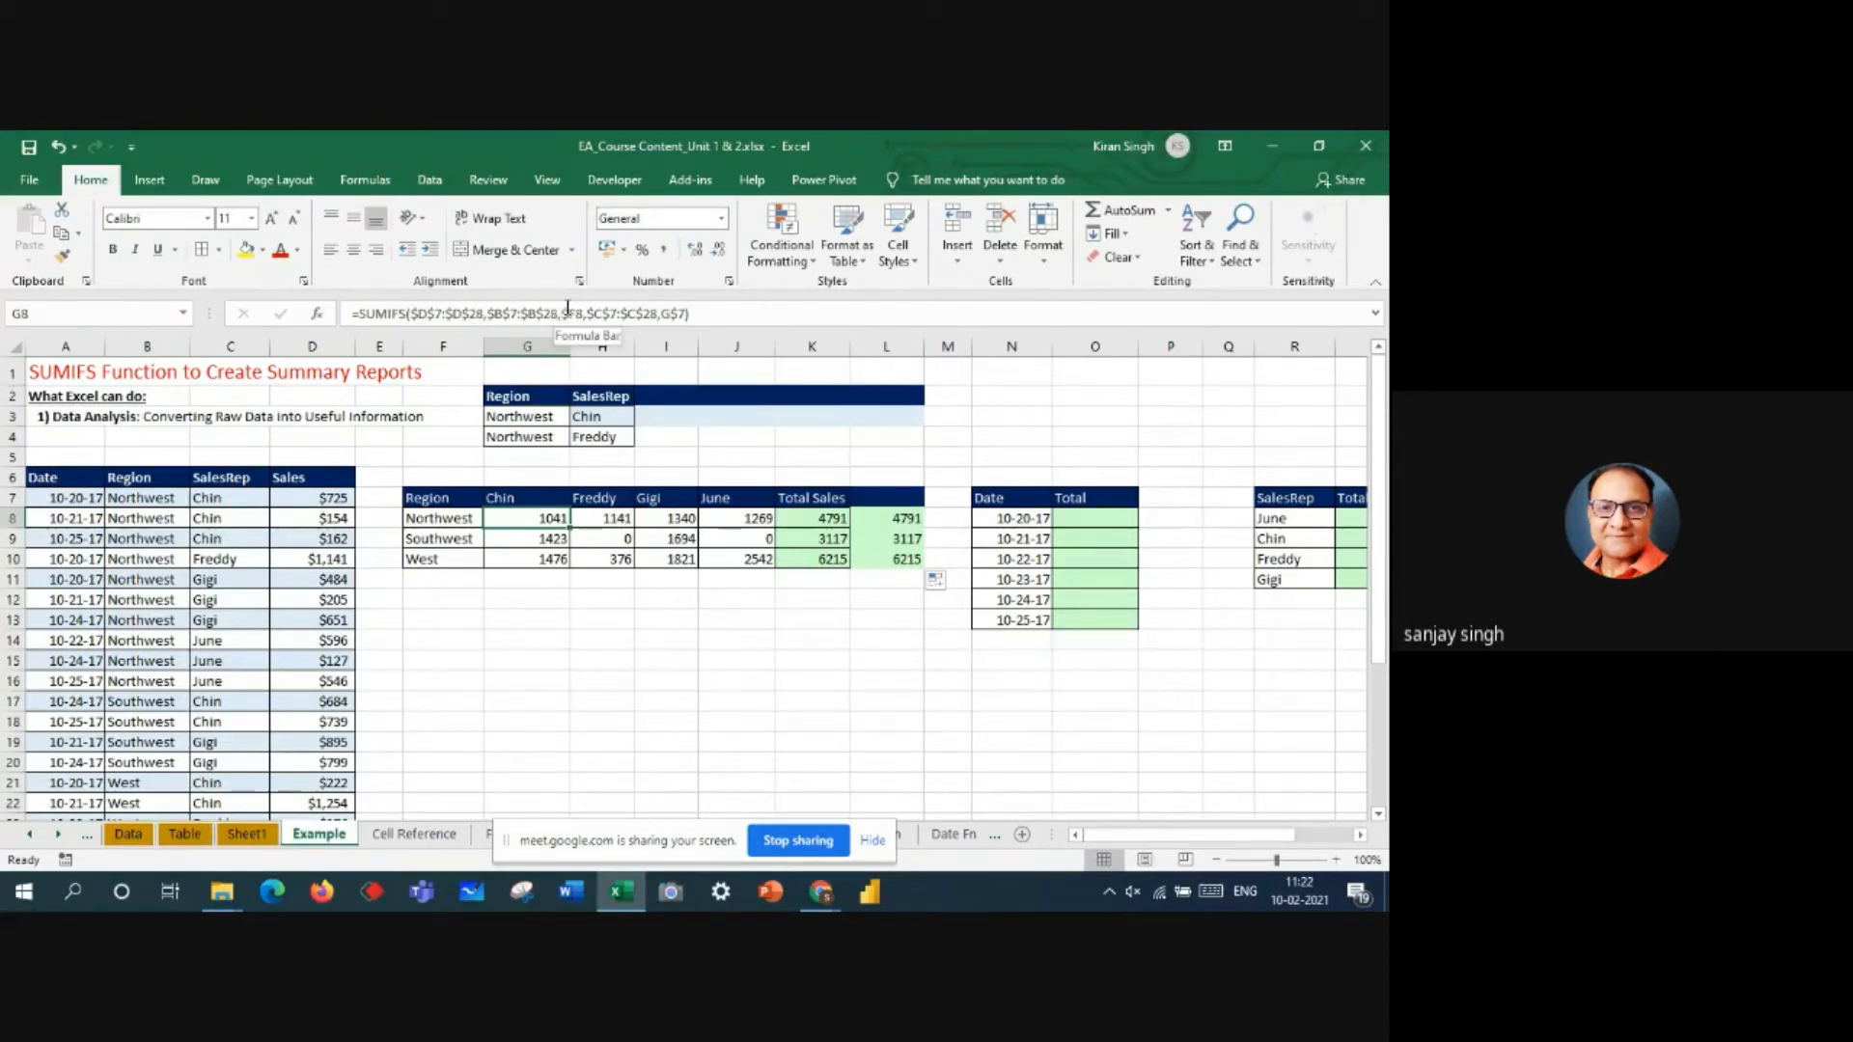
left_click(596, 314)
double_click(571, 314)
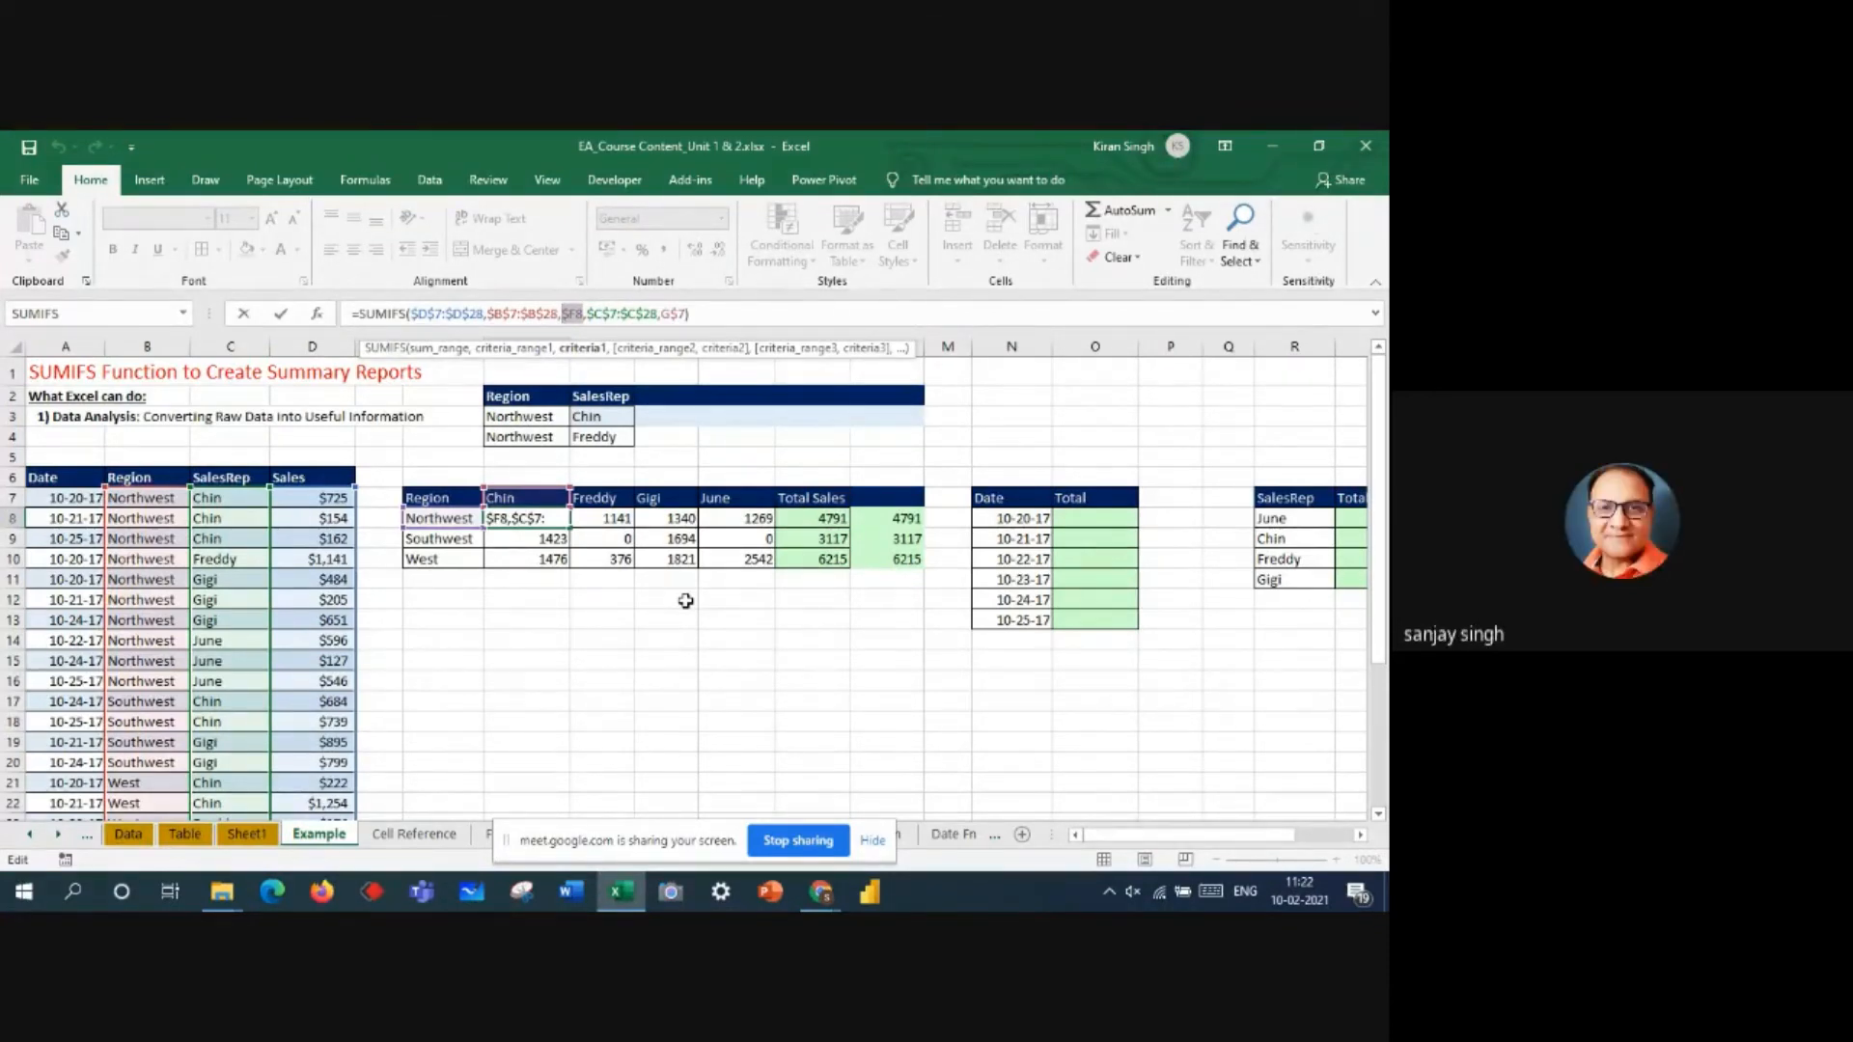
double_click(678, 316)
type(")")
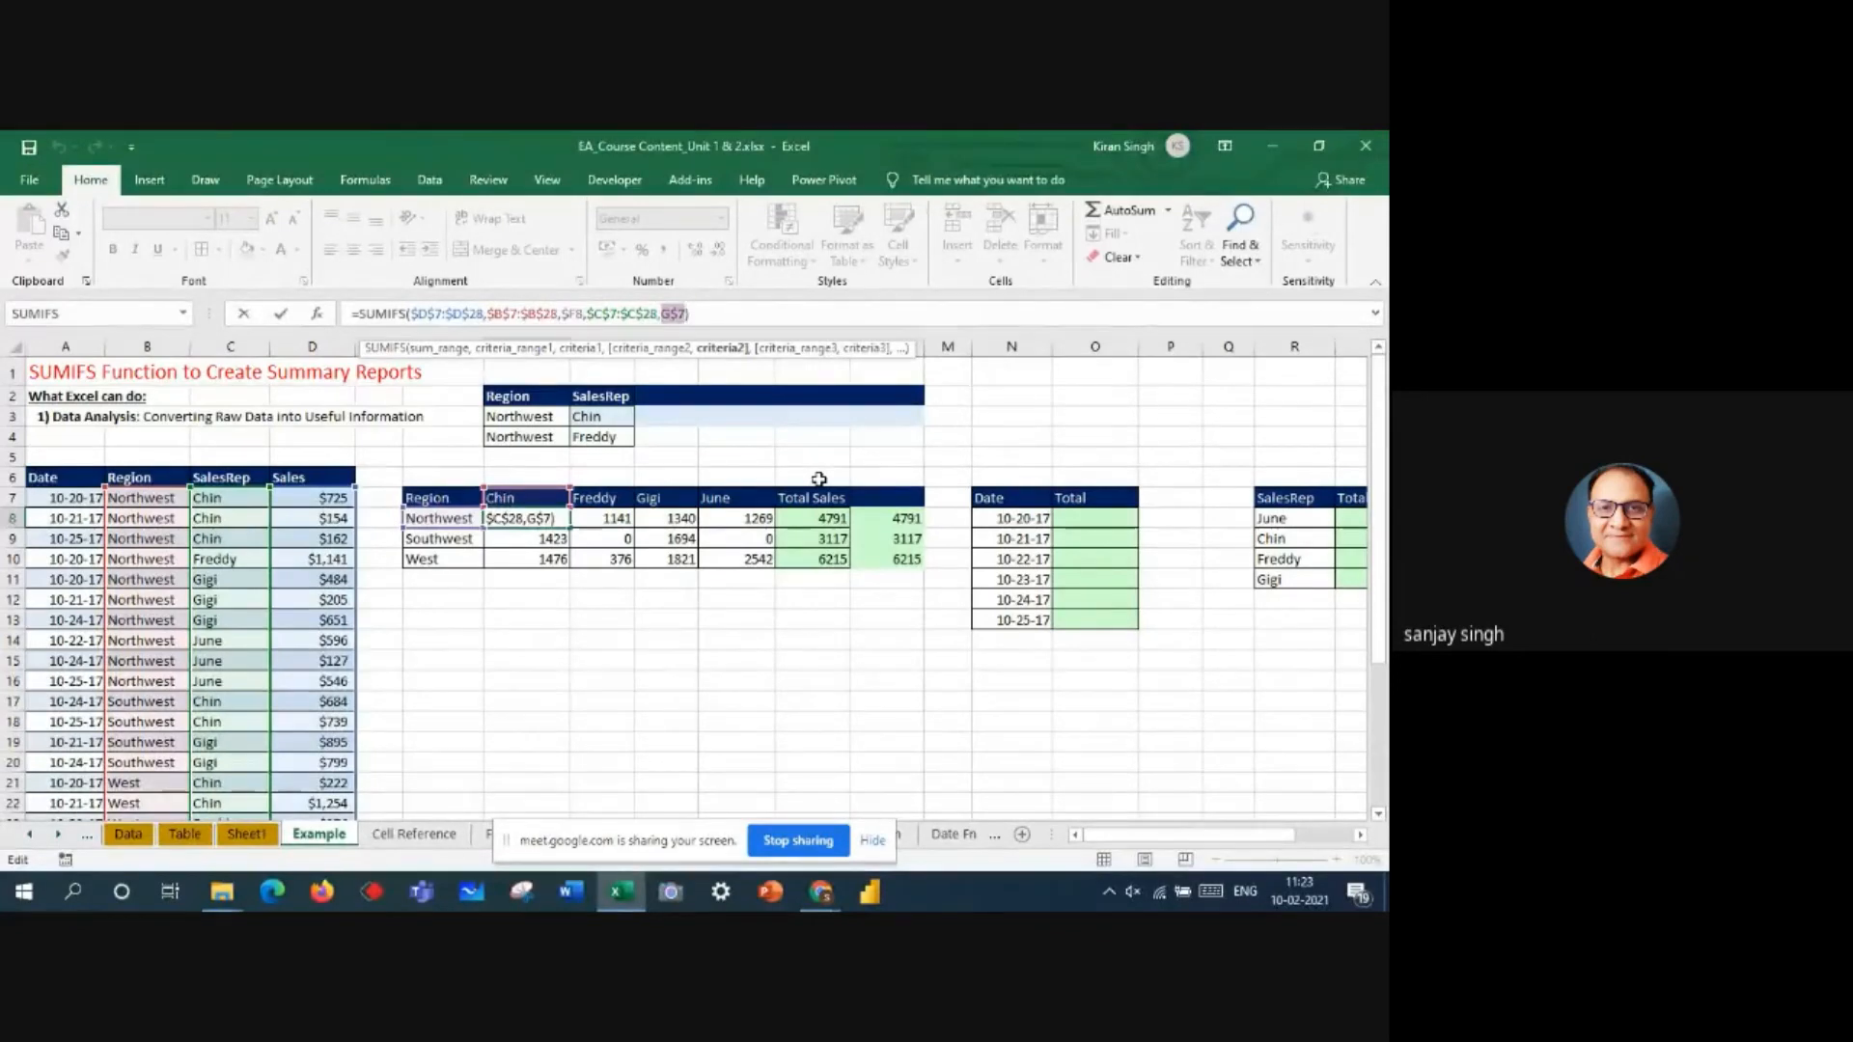
key("Return")
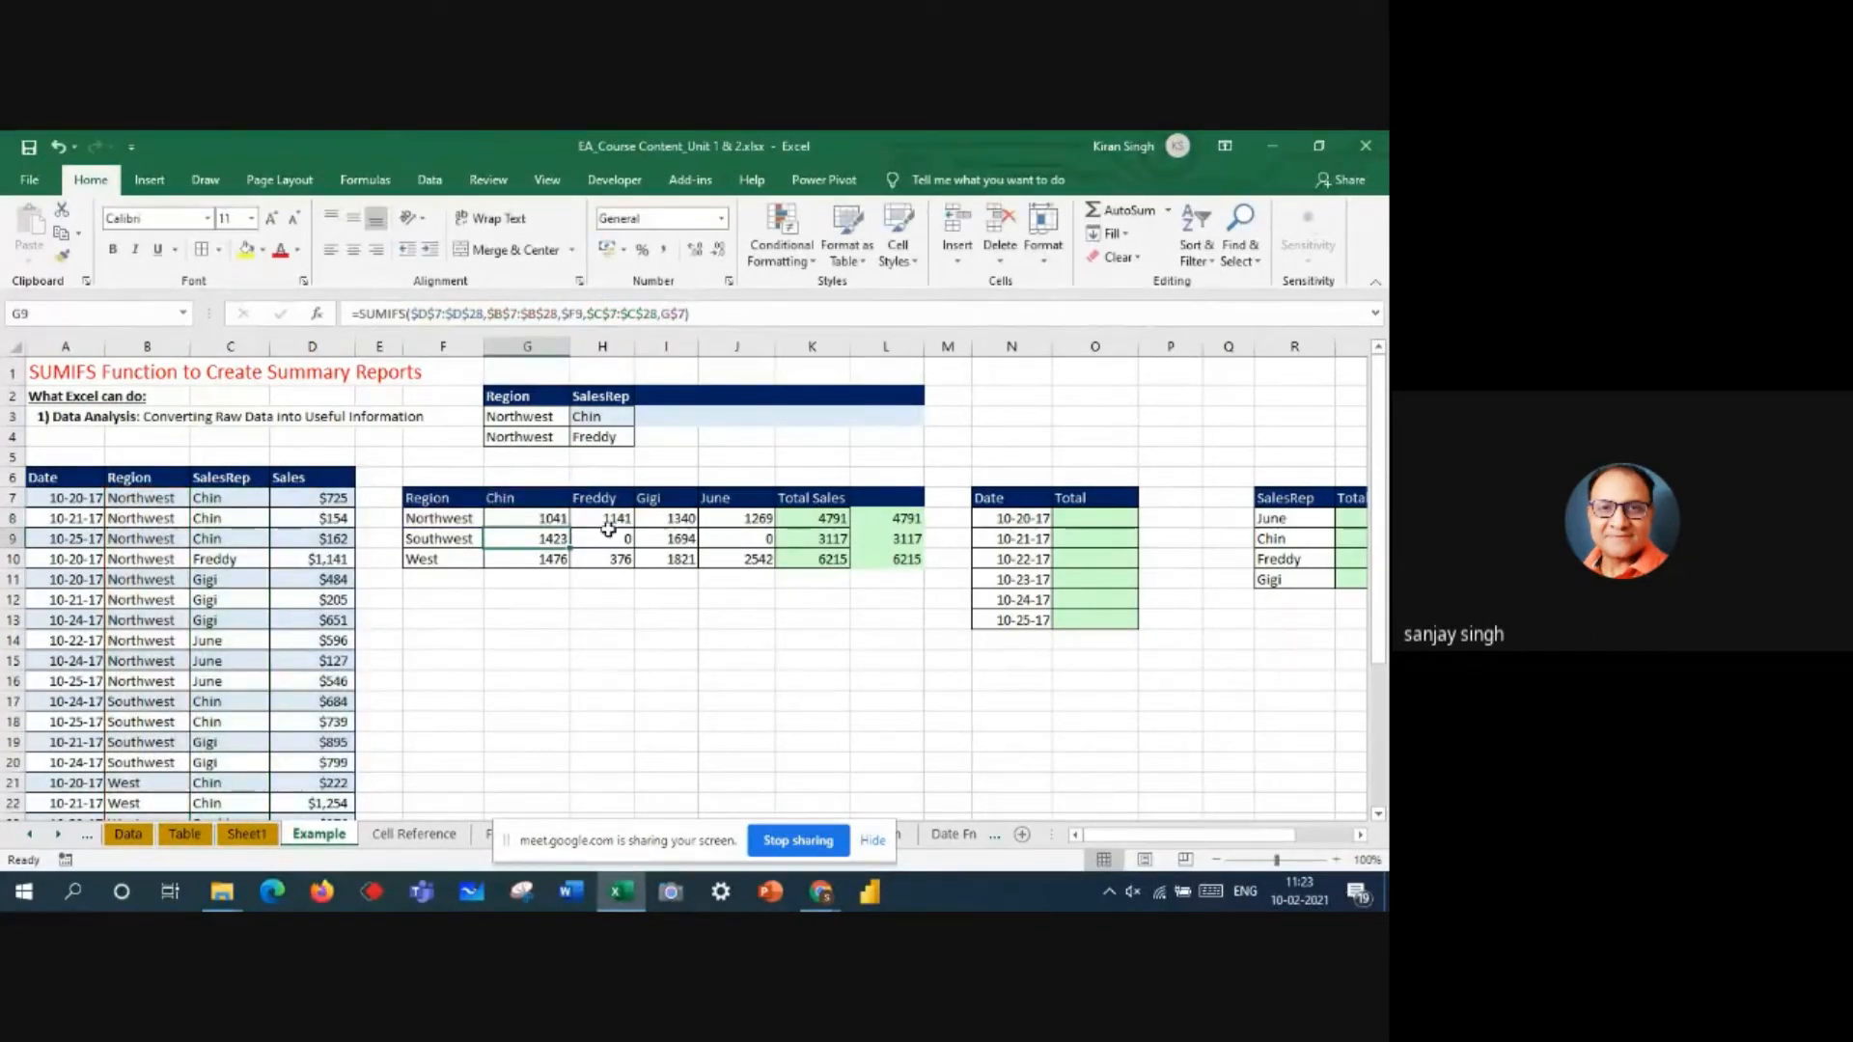
- Examine how the region criterion stays in column F while its row moves through the region names in F8:F10
left_click(553, 518)
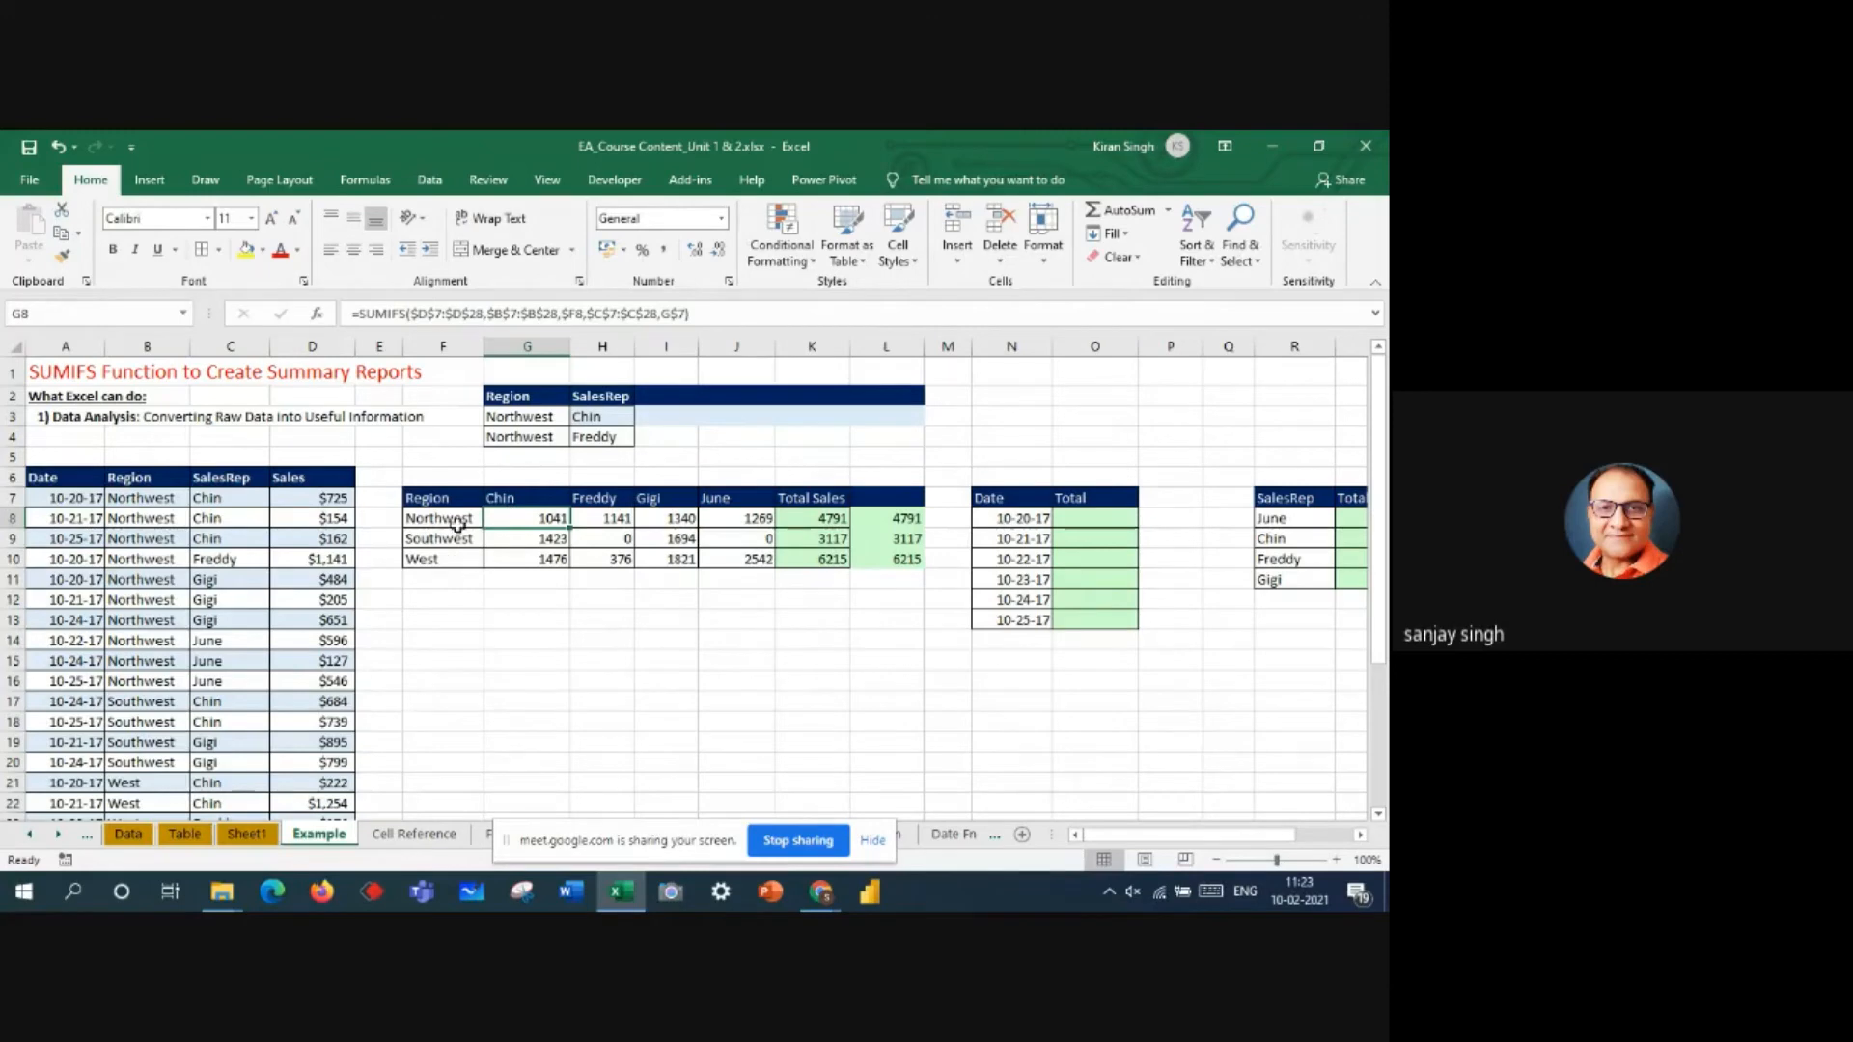
left_click(445, 344)
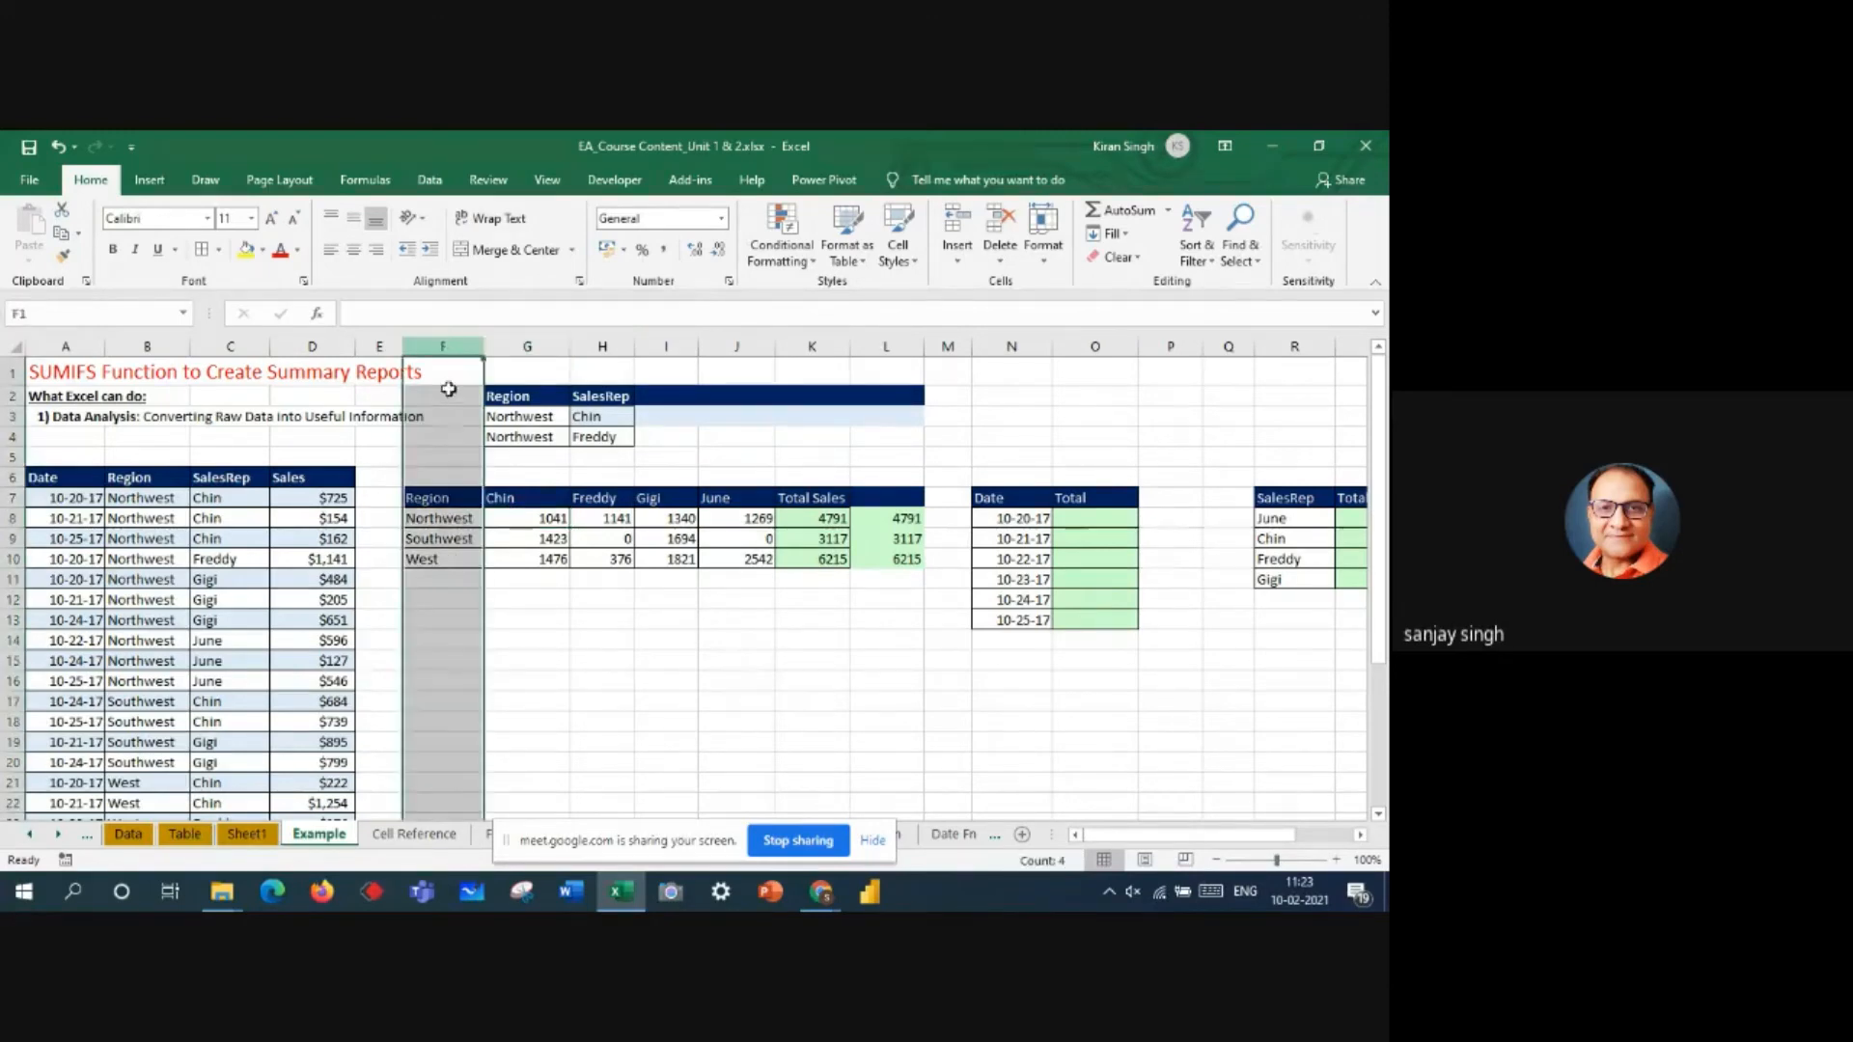
left_click(441, 522)
key("Down")
key("Down")
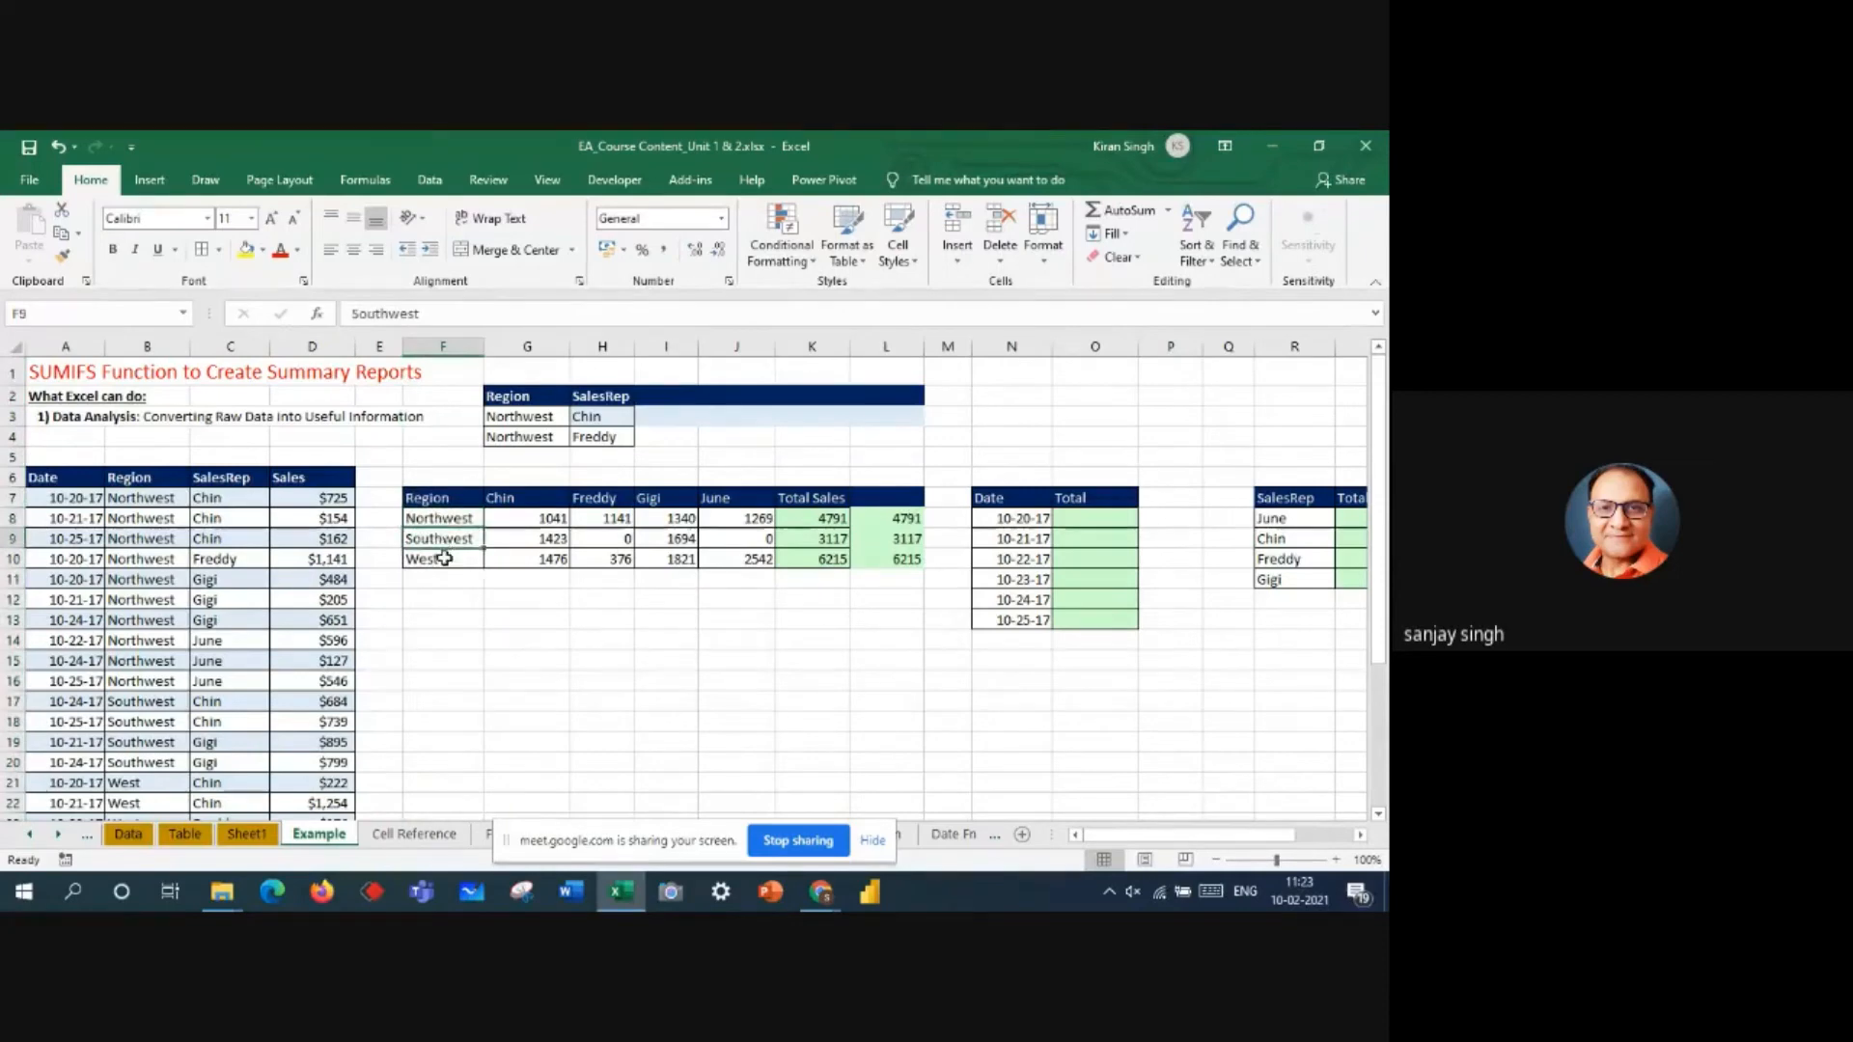
left_click(445, 522)
key("Down")
key("Down")
left_click(453, 541)
left_click(454, 558)
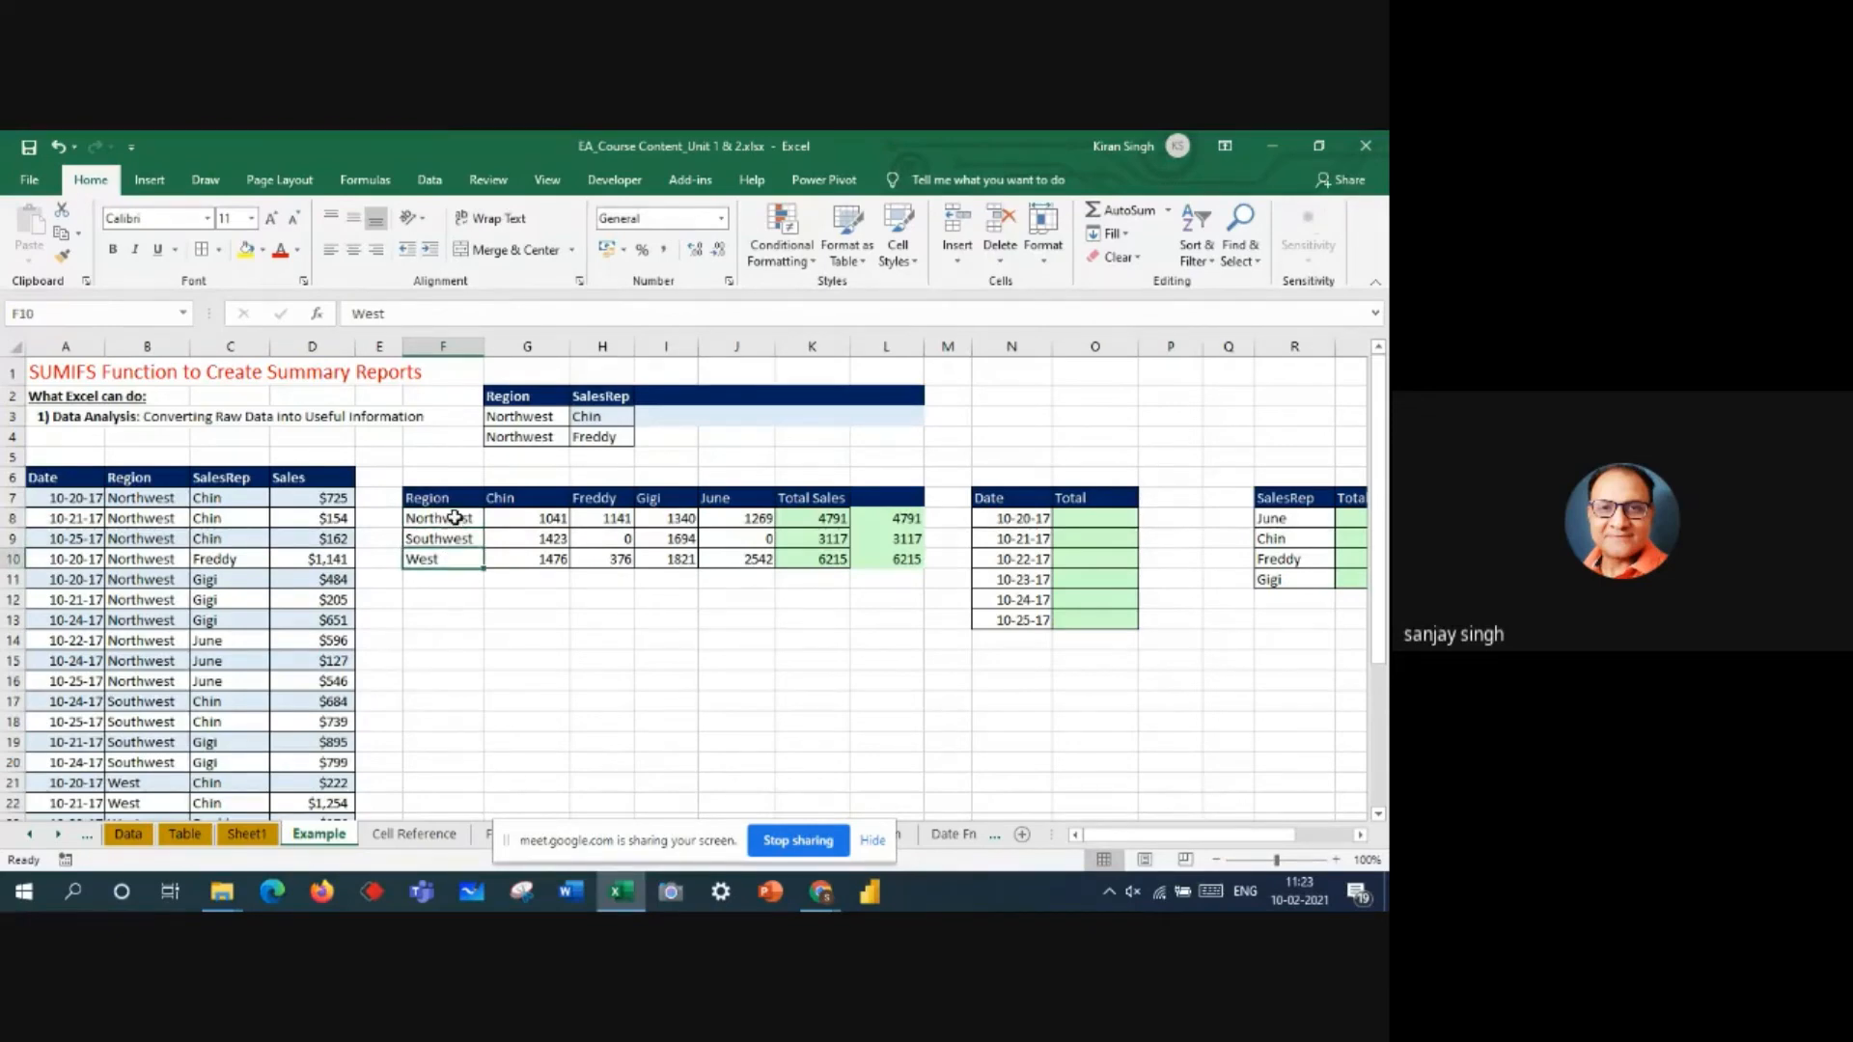
left_click(455, 518)
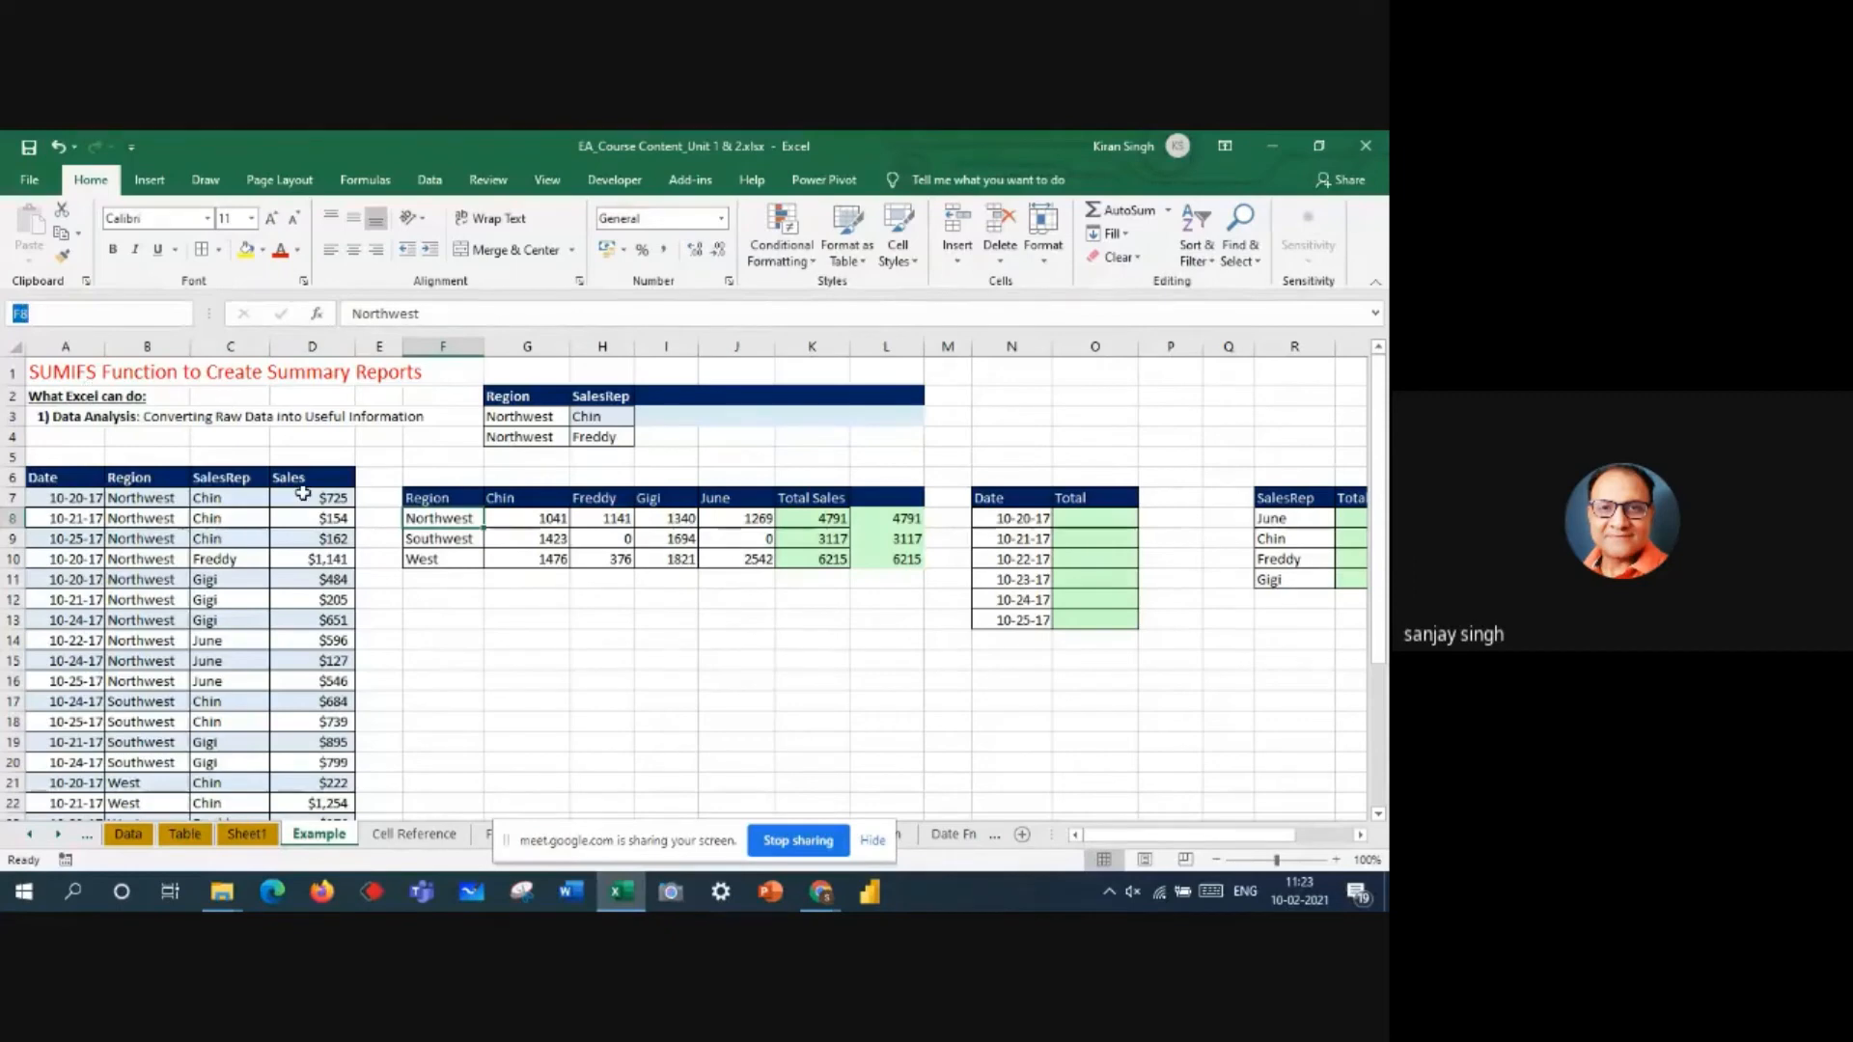
- Step through the region names in F8:F10 to see which cells the region criterion picks up going down
left_click(451, 539)
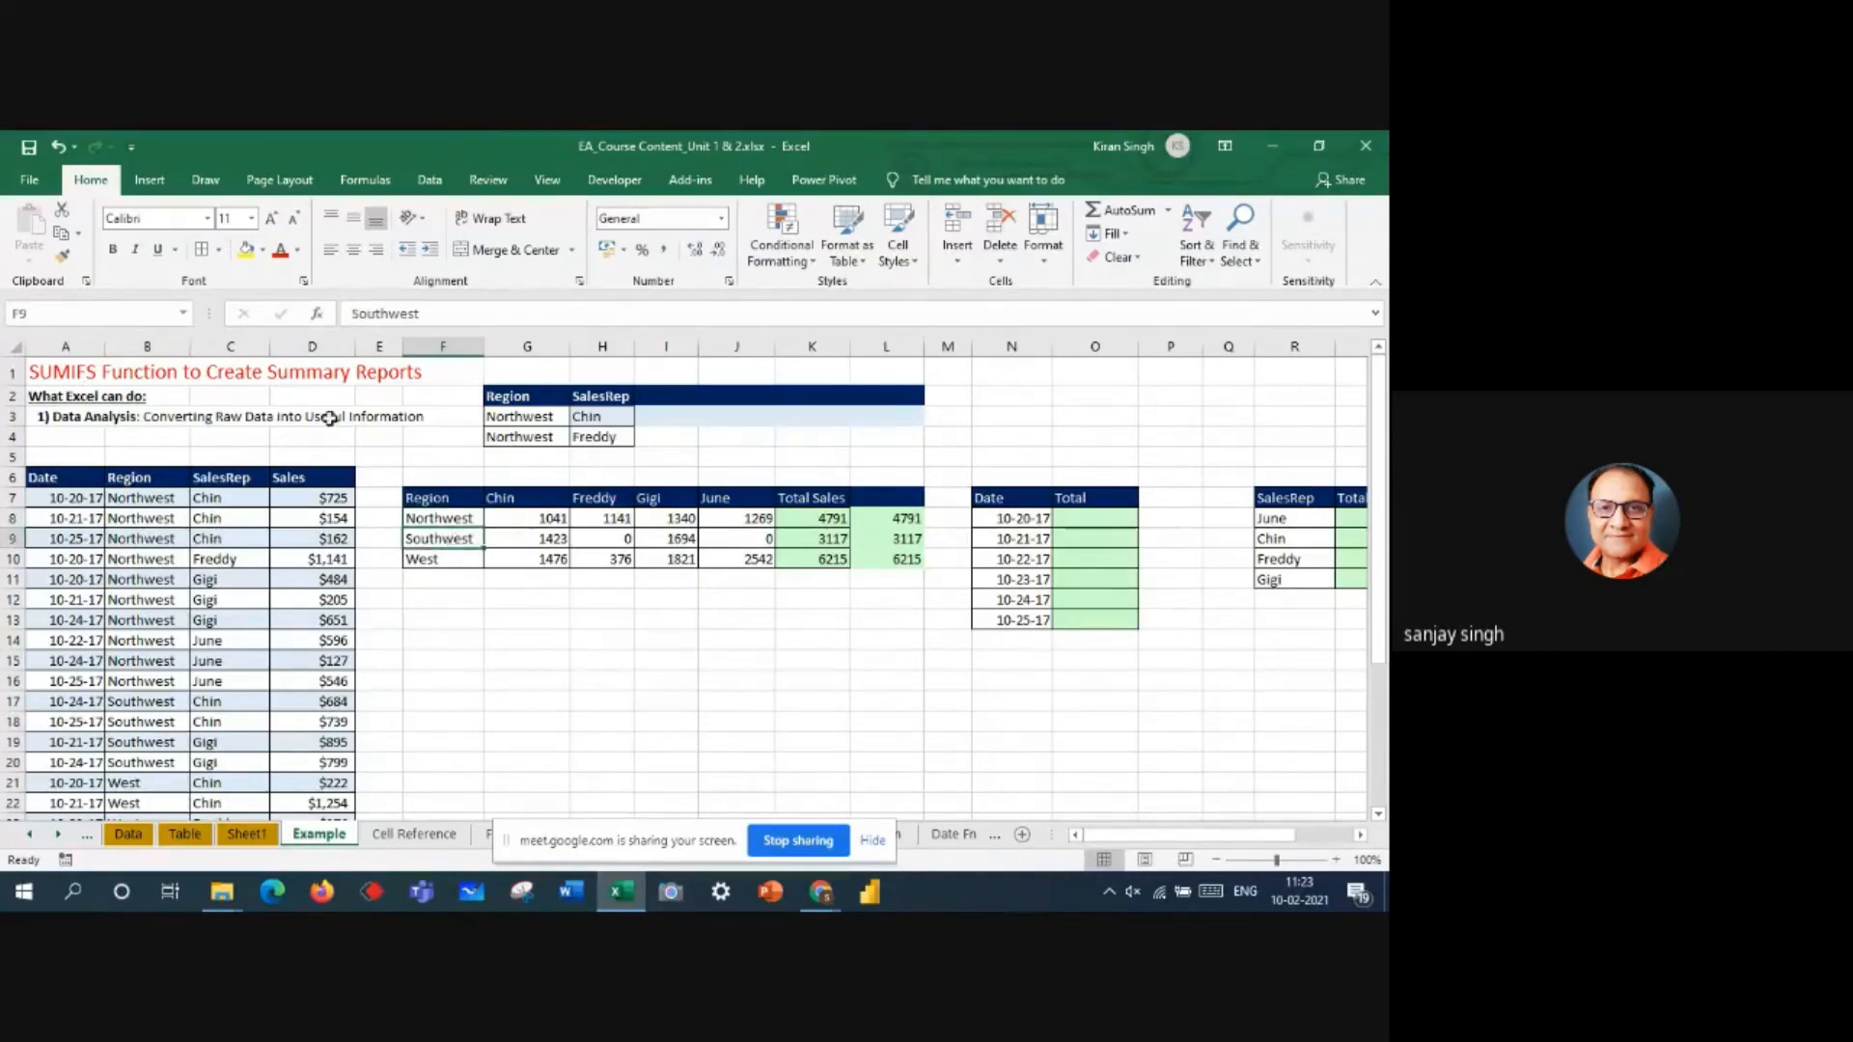
left_click(430, 560)
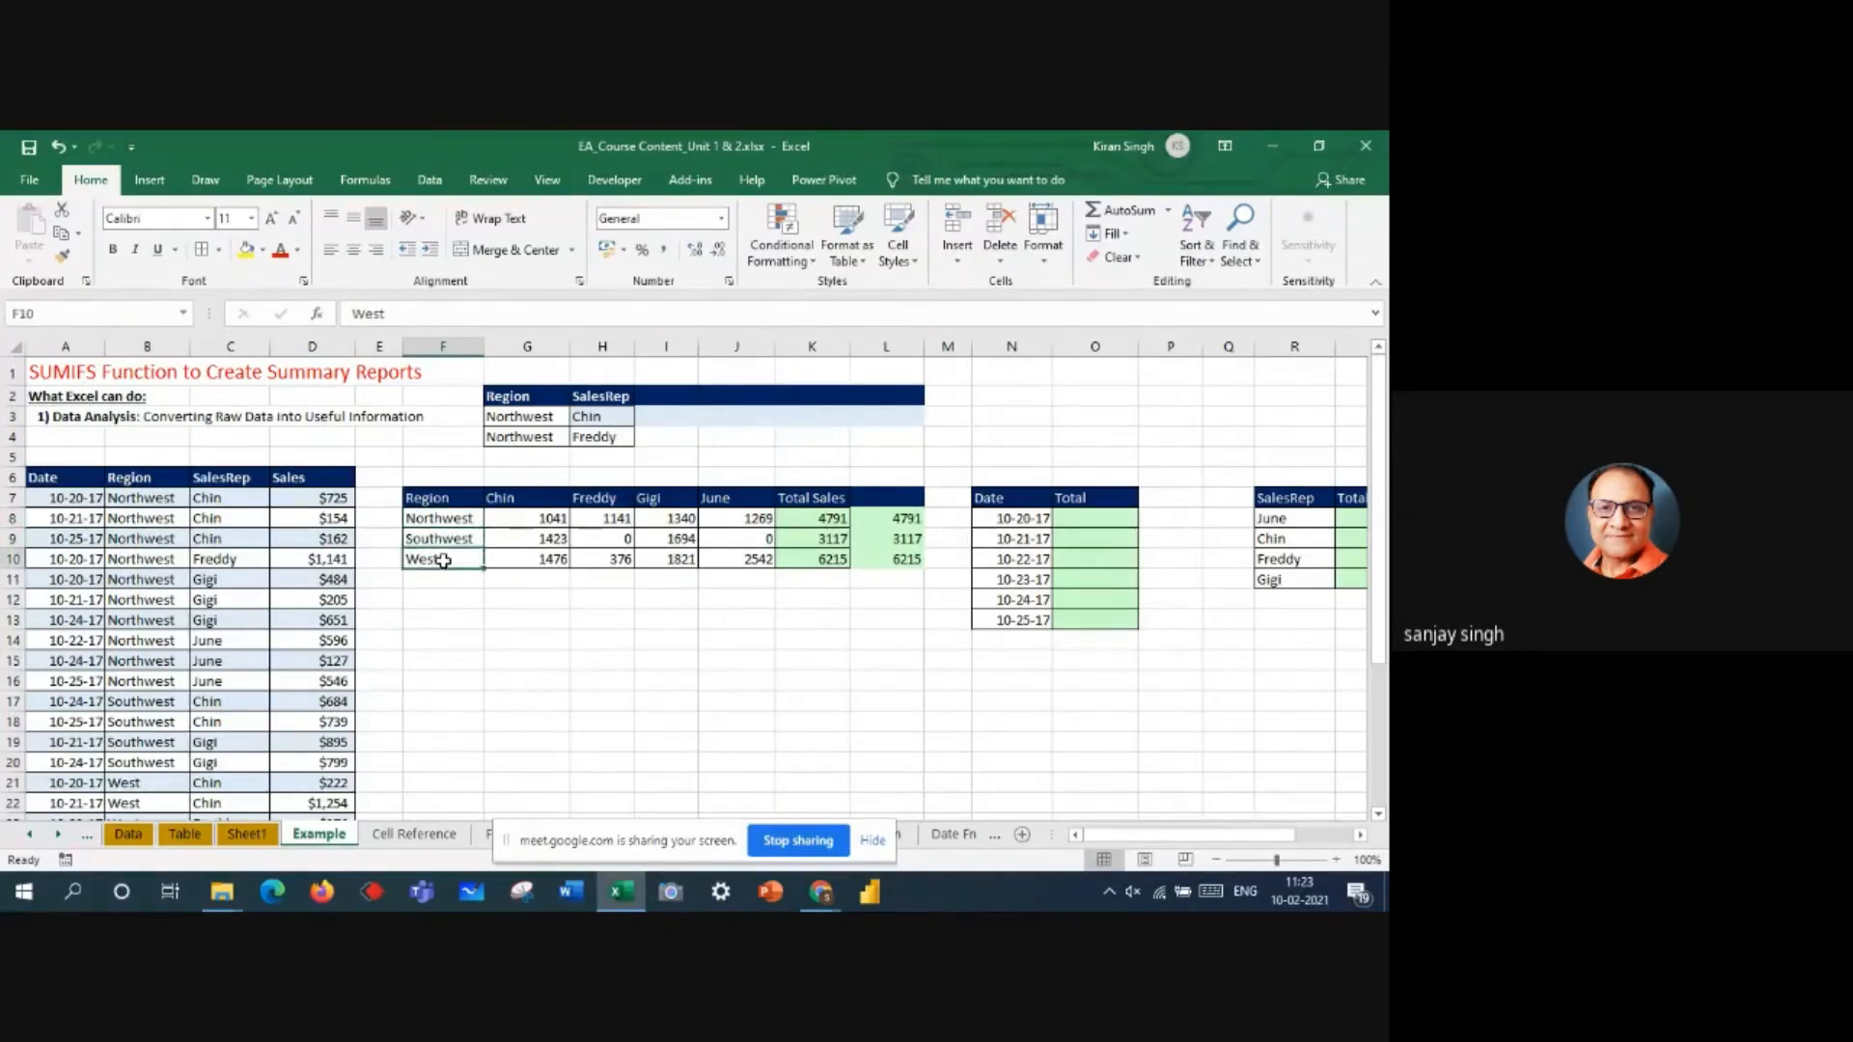
left_click(416, 519)
double_click(431, 540)
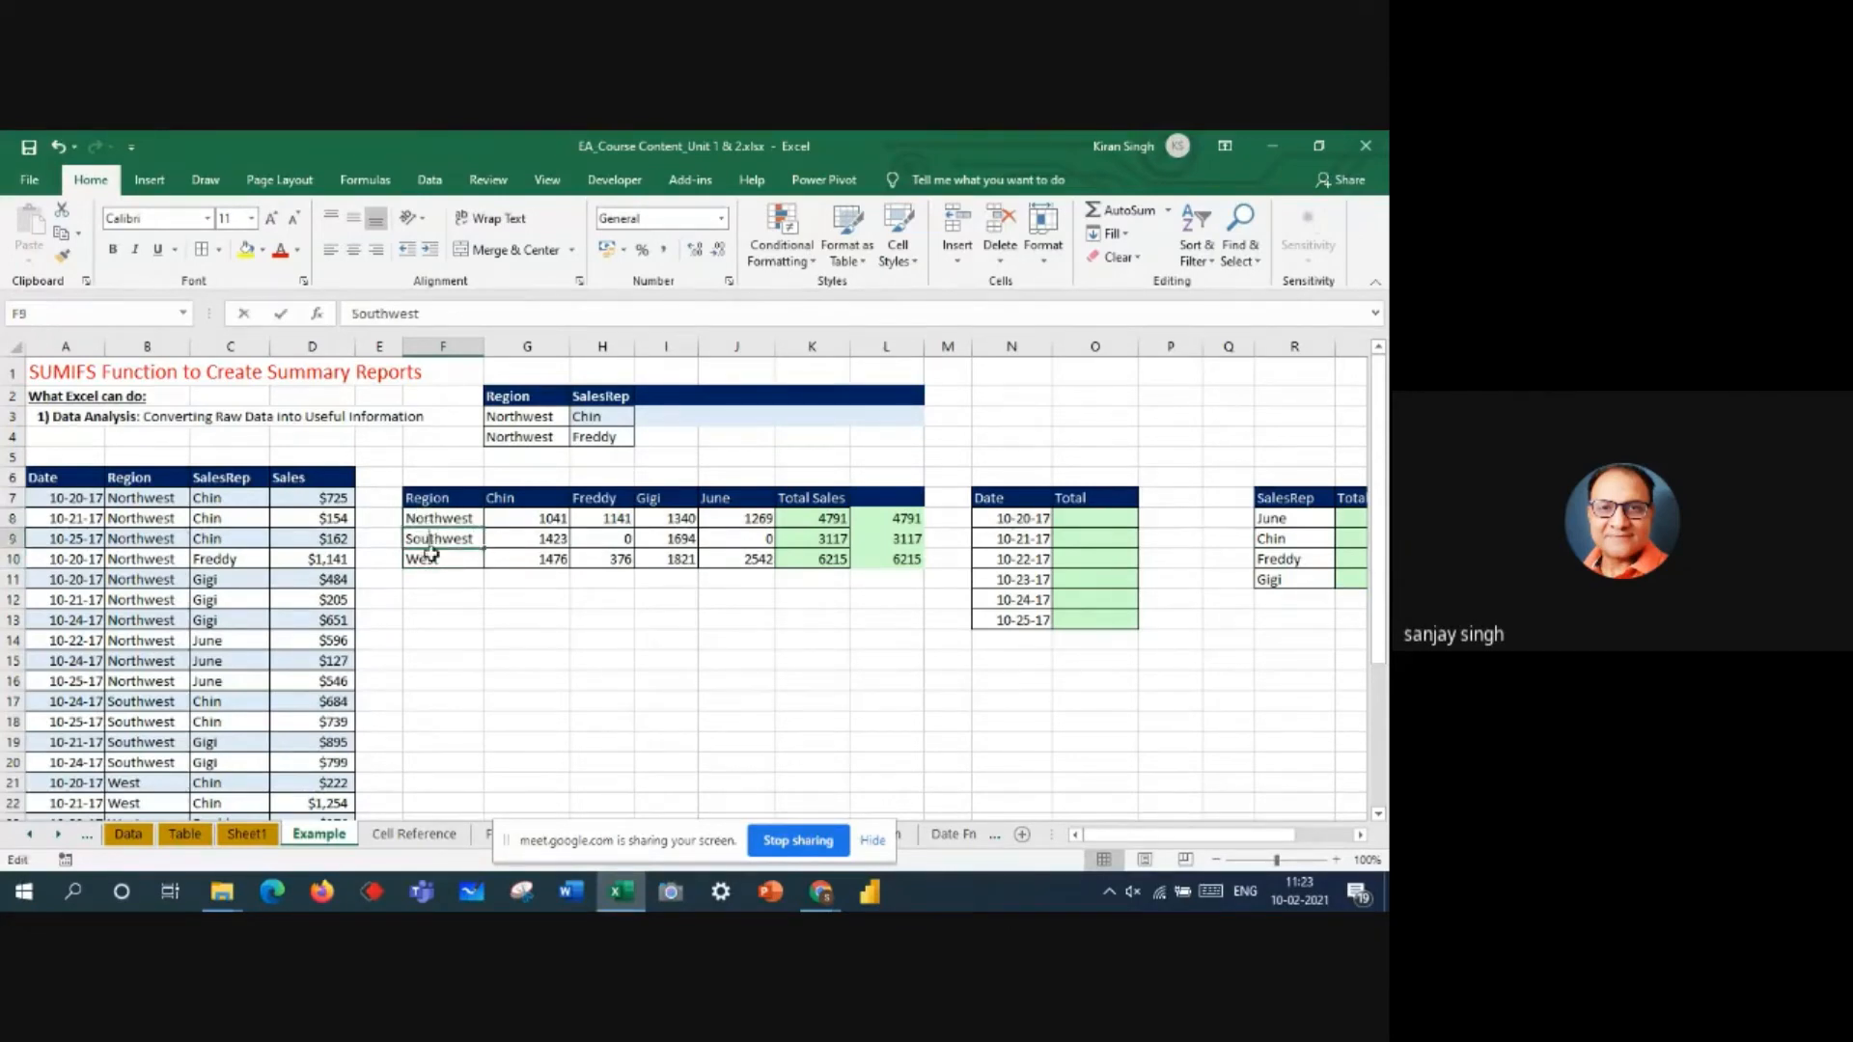
key("Return")
left_click(435, 522)
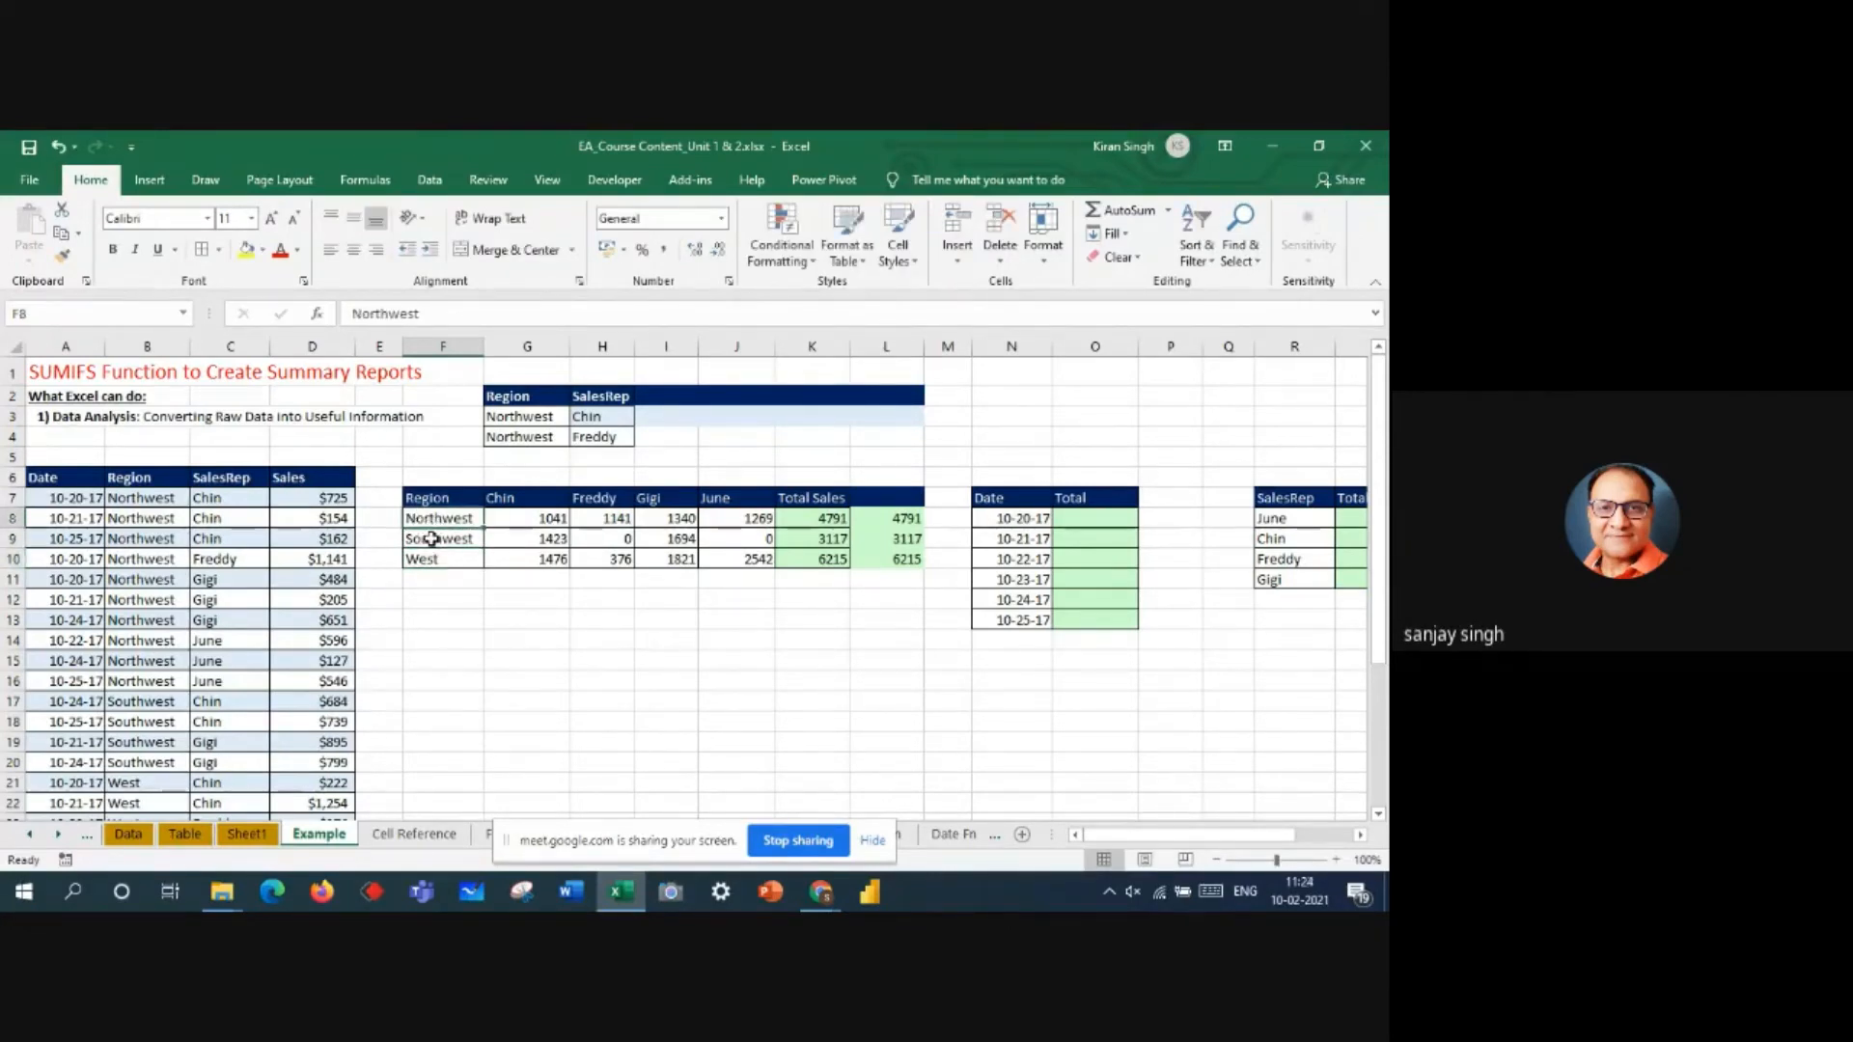
left_click(431, 540)
left_click(431, 559)
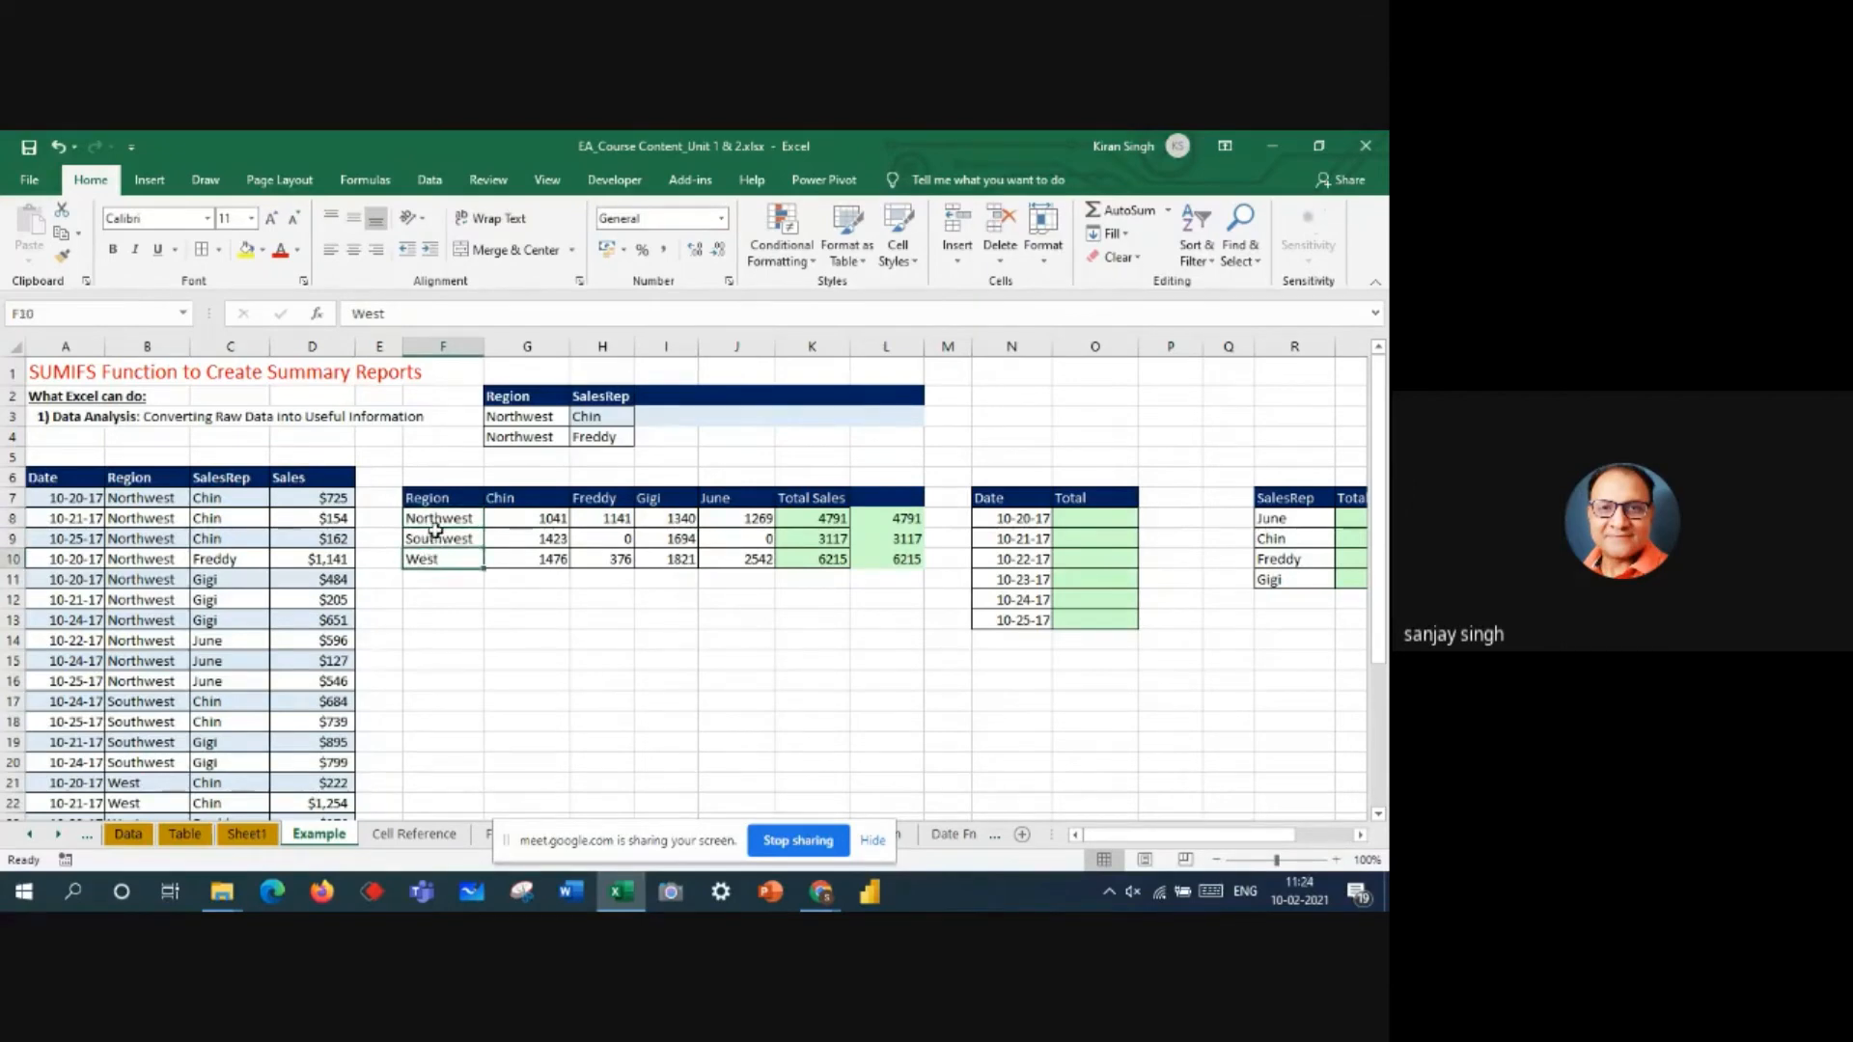
- Compare the single column F with the changing row numbers to examine why only the column of the region criterion is locked
left_click(435, 349)
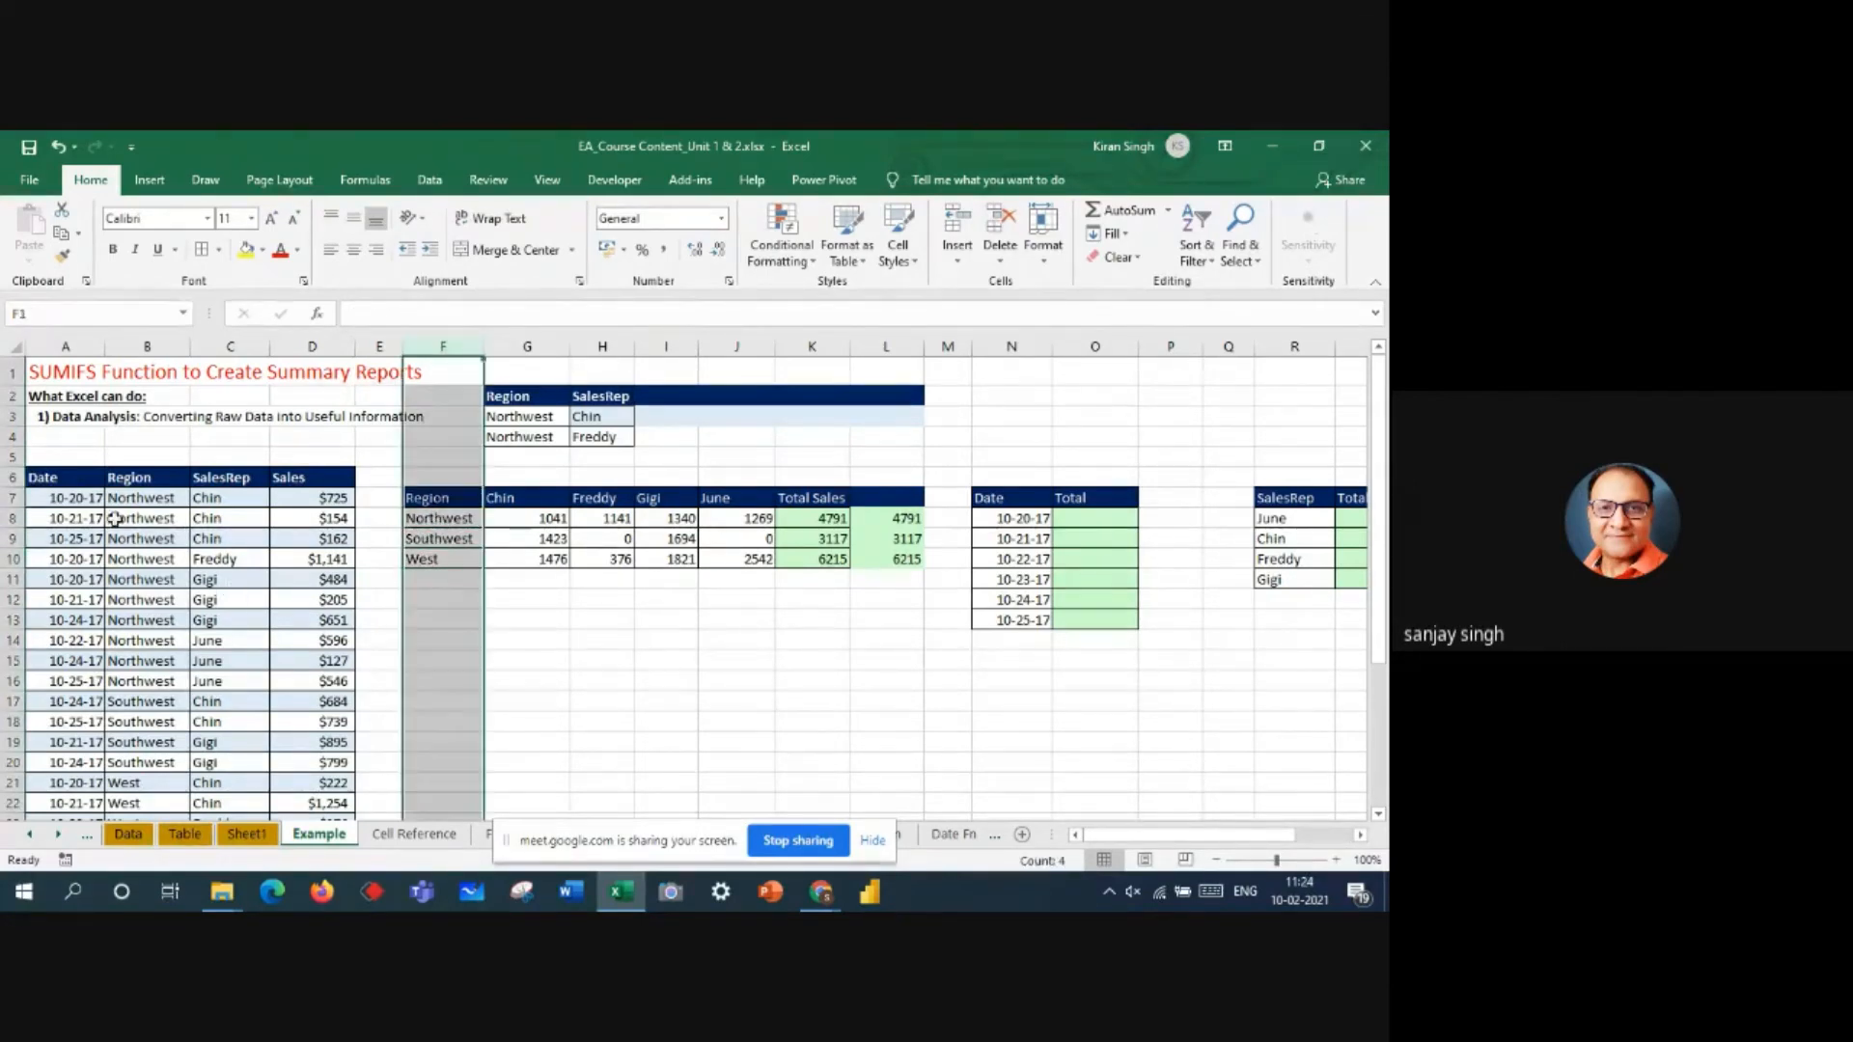
left_click(8, 518)
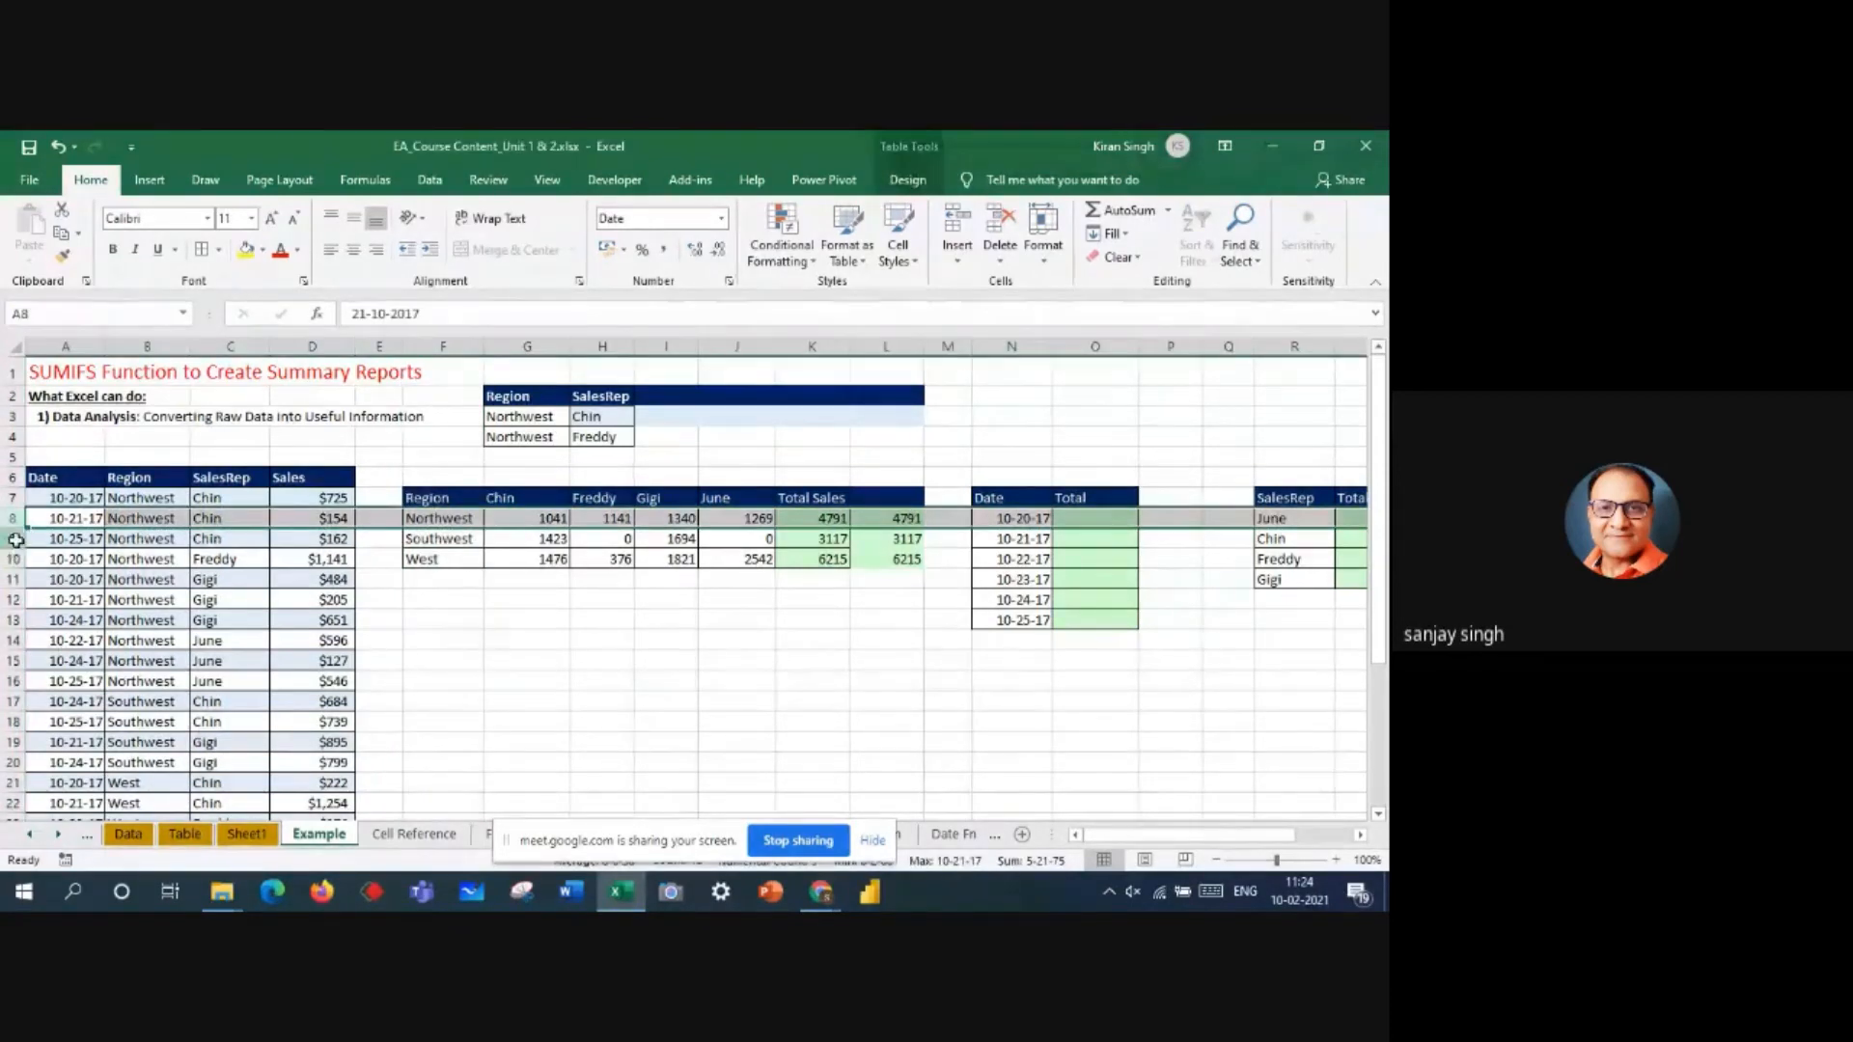
left_click(17, 539)
left_click(13, 580)
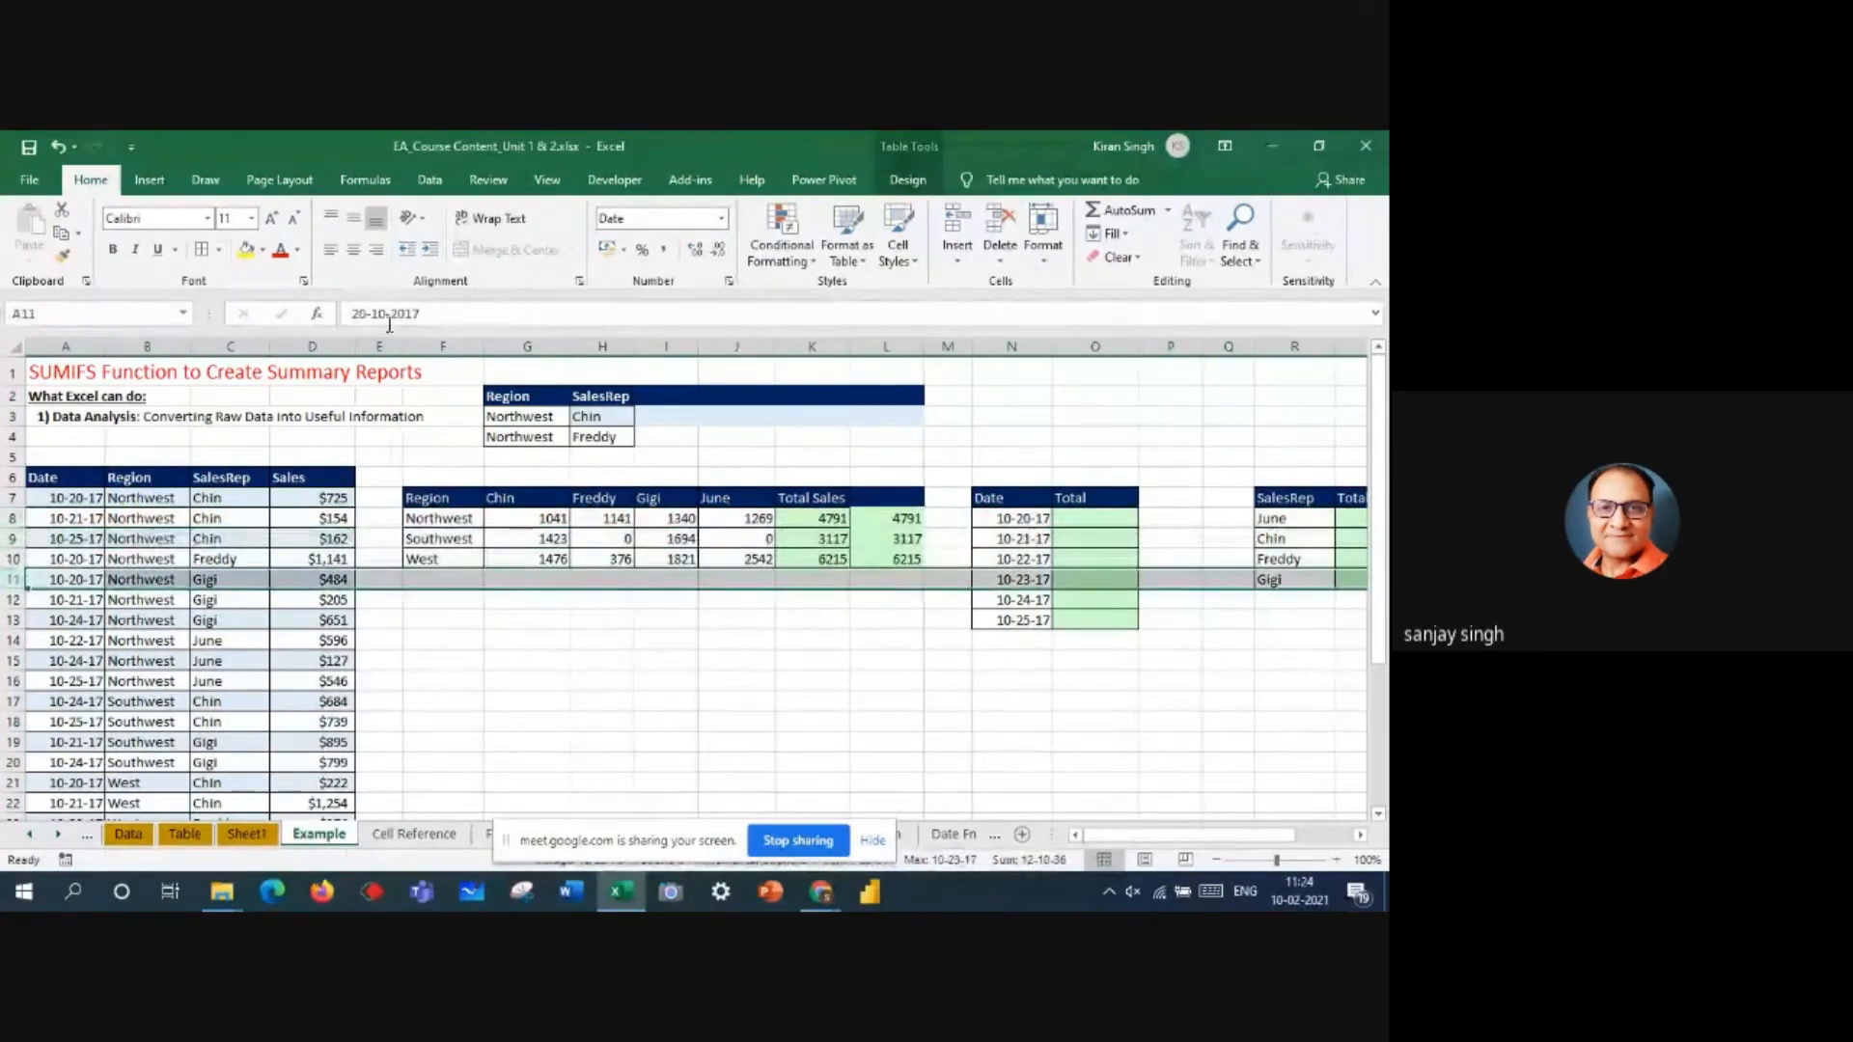
left_click(445, 348)
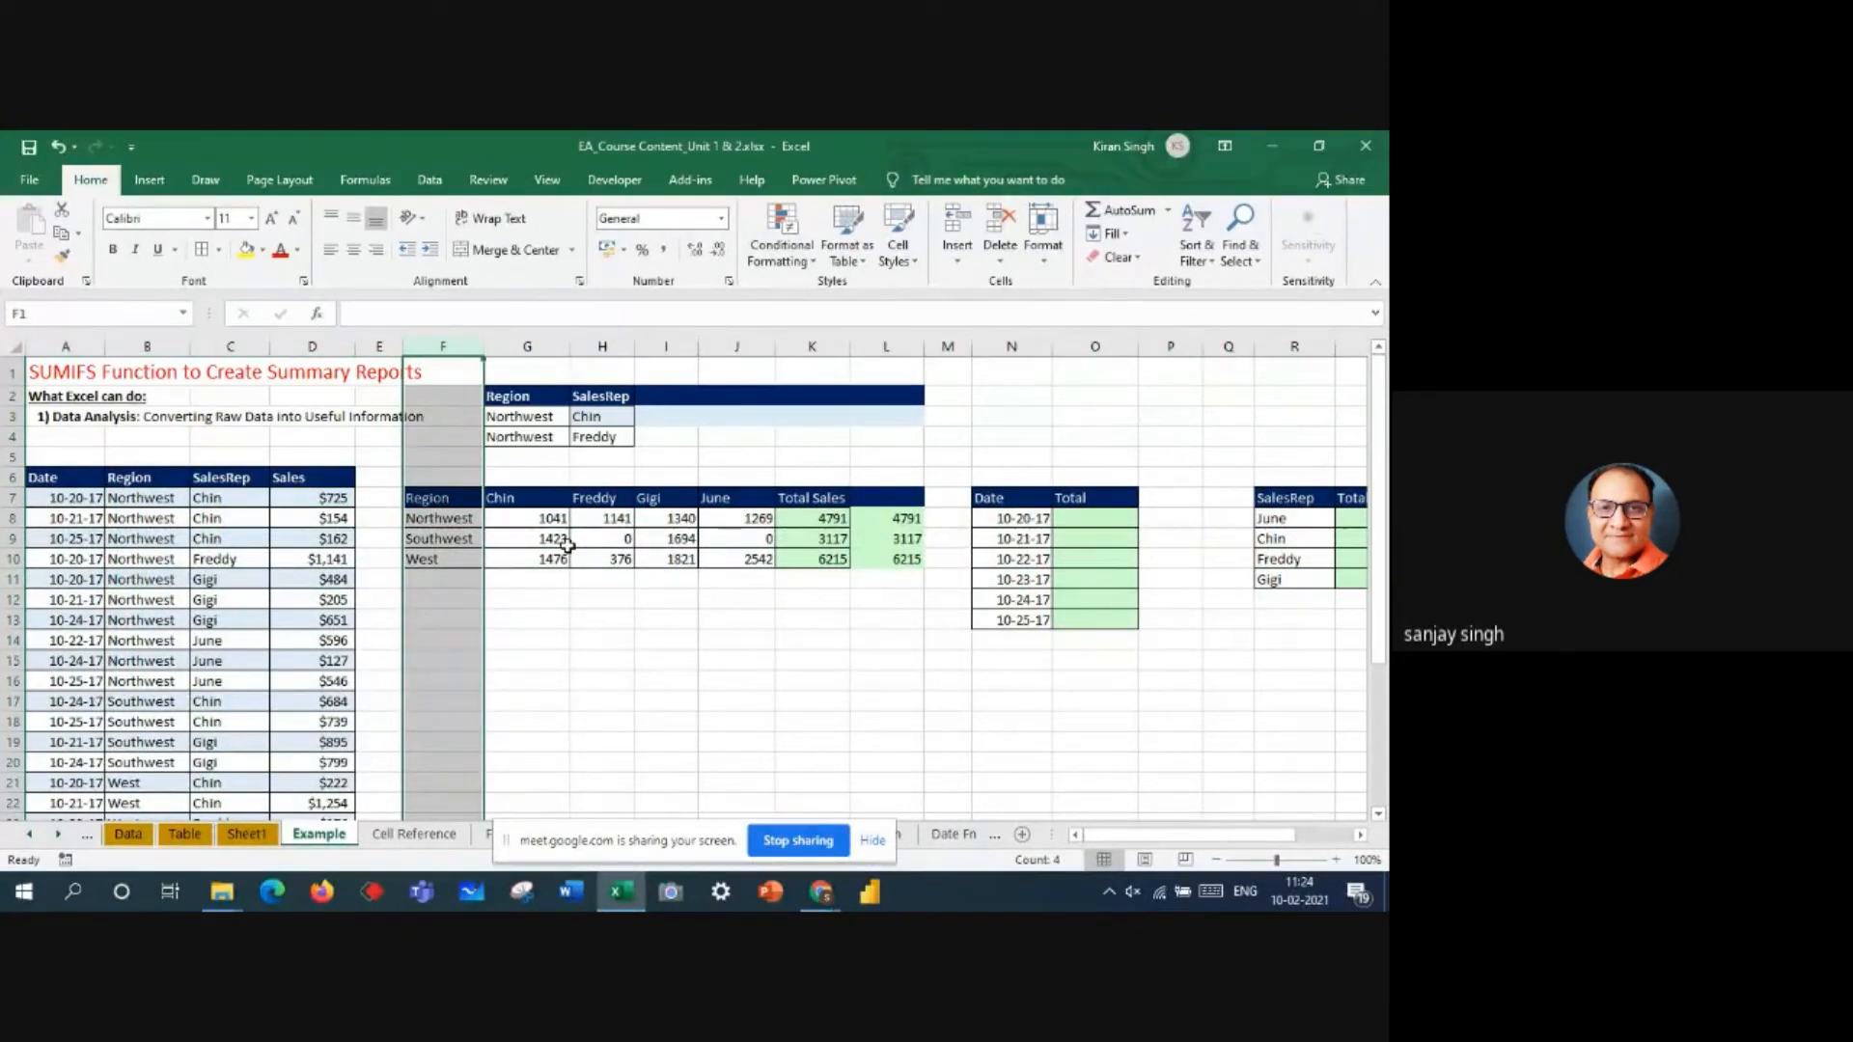
- Review the SUMIFS formula in G8 and the ranges and criteria it references
left_click(547, 517)
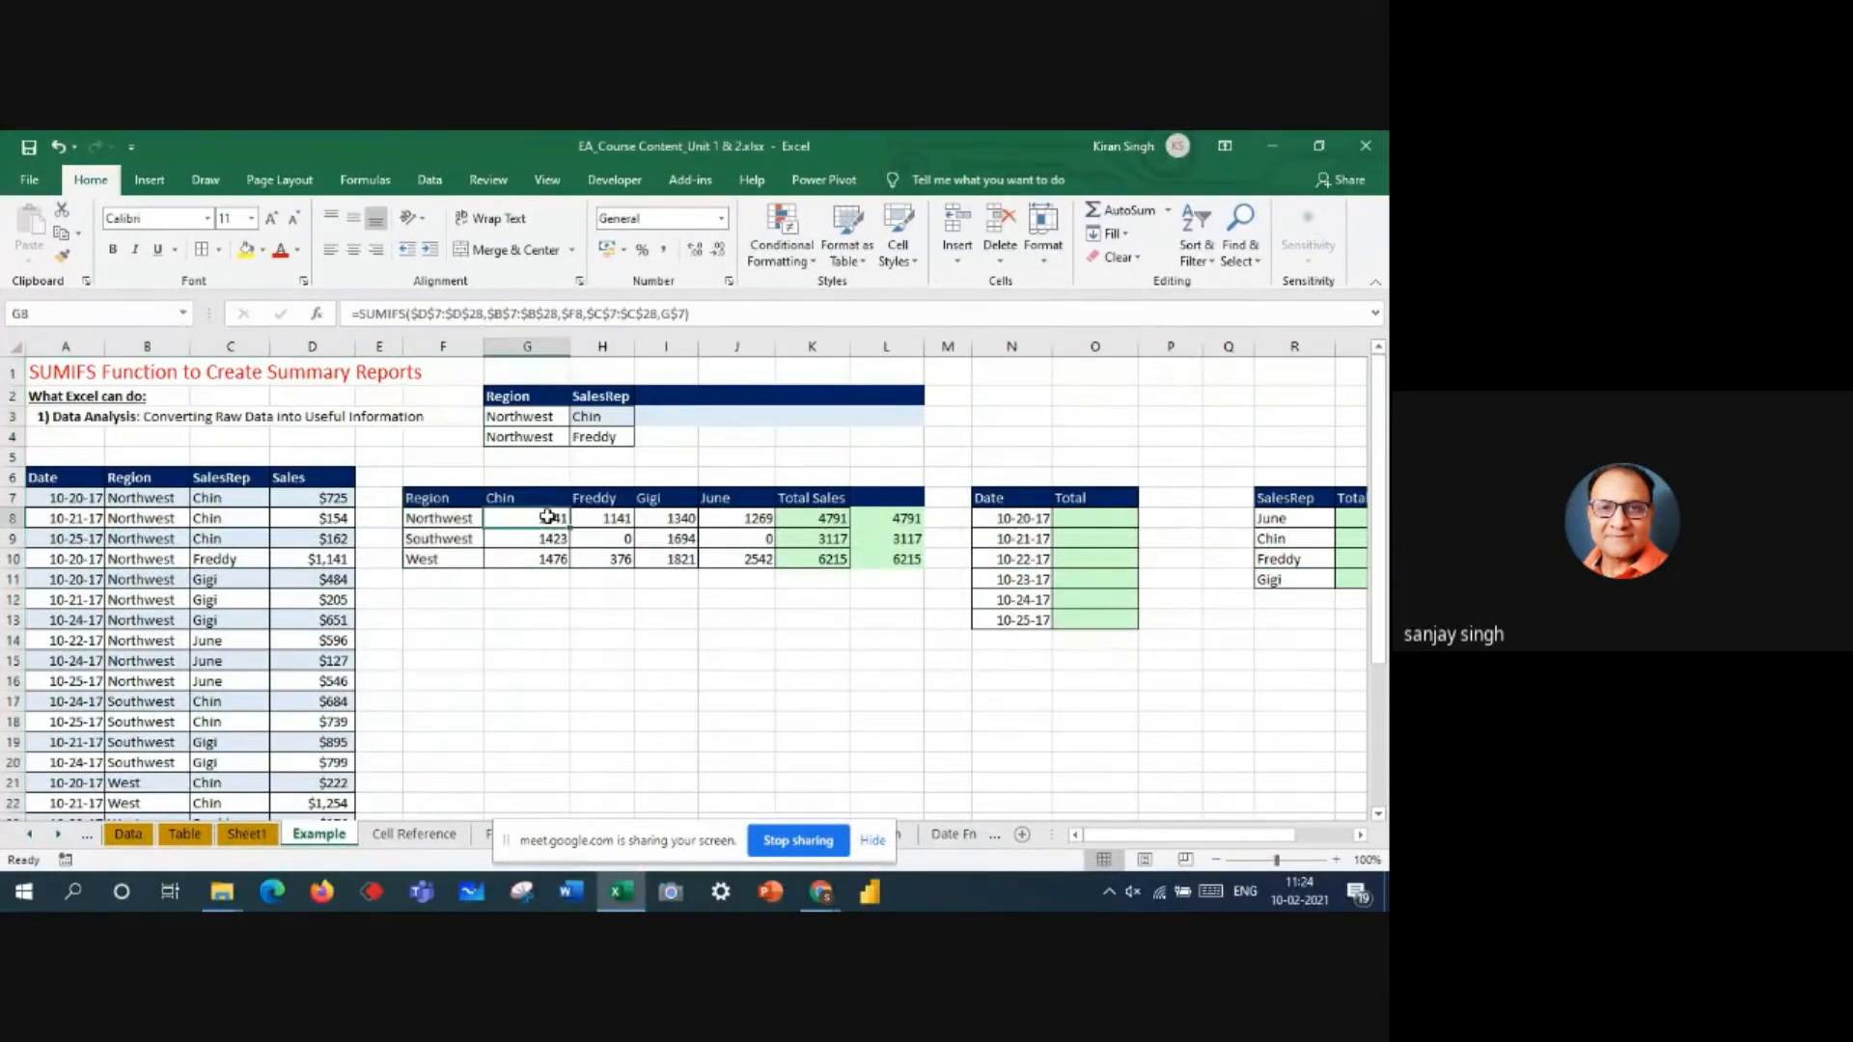
left_click(577, 314)
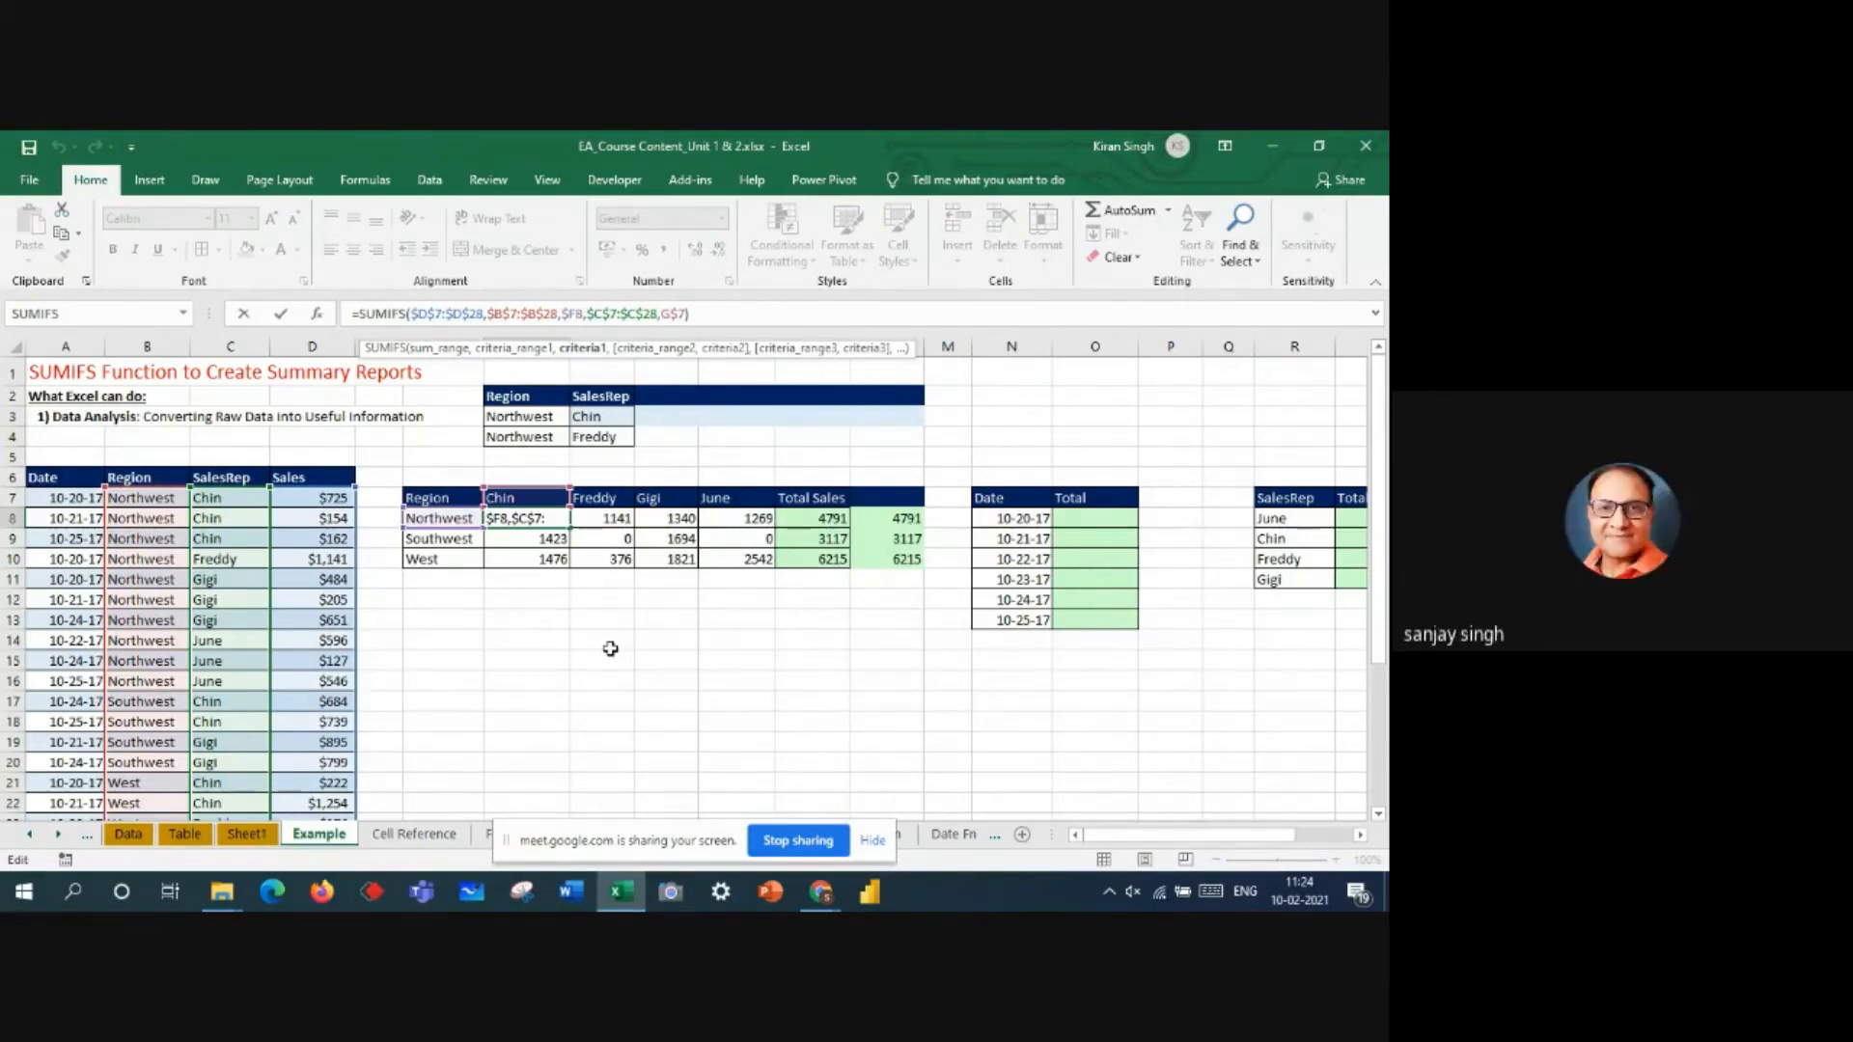
key("Return")
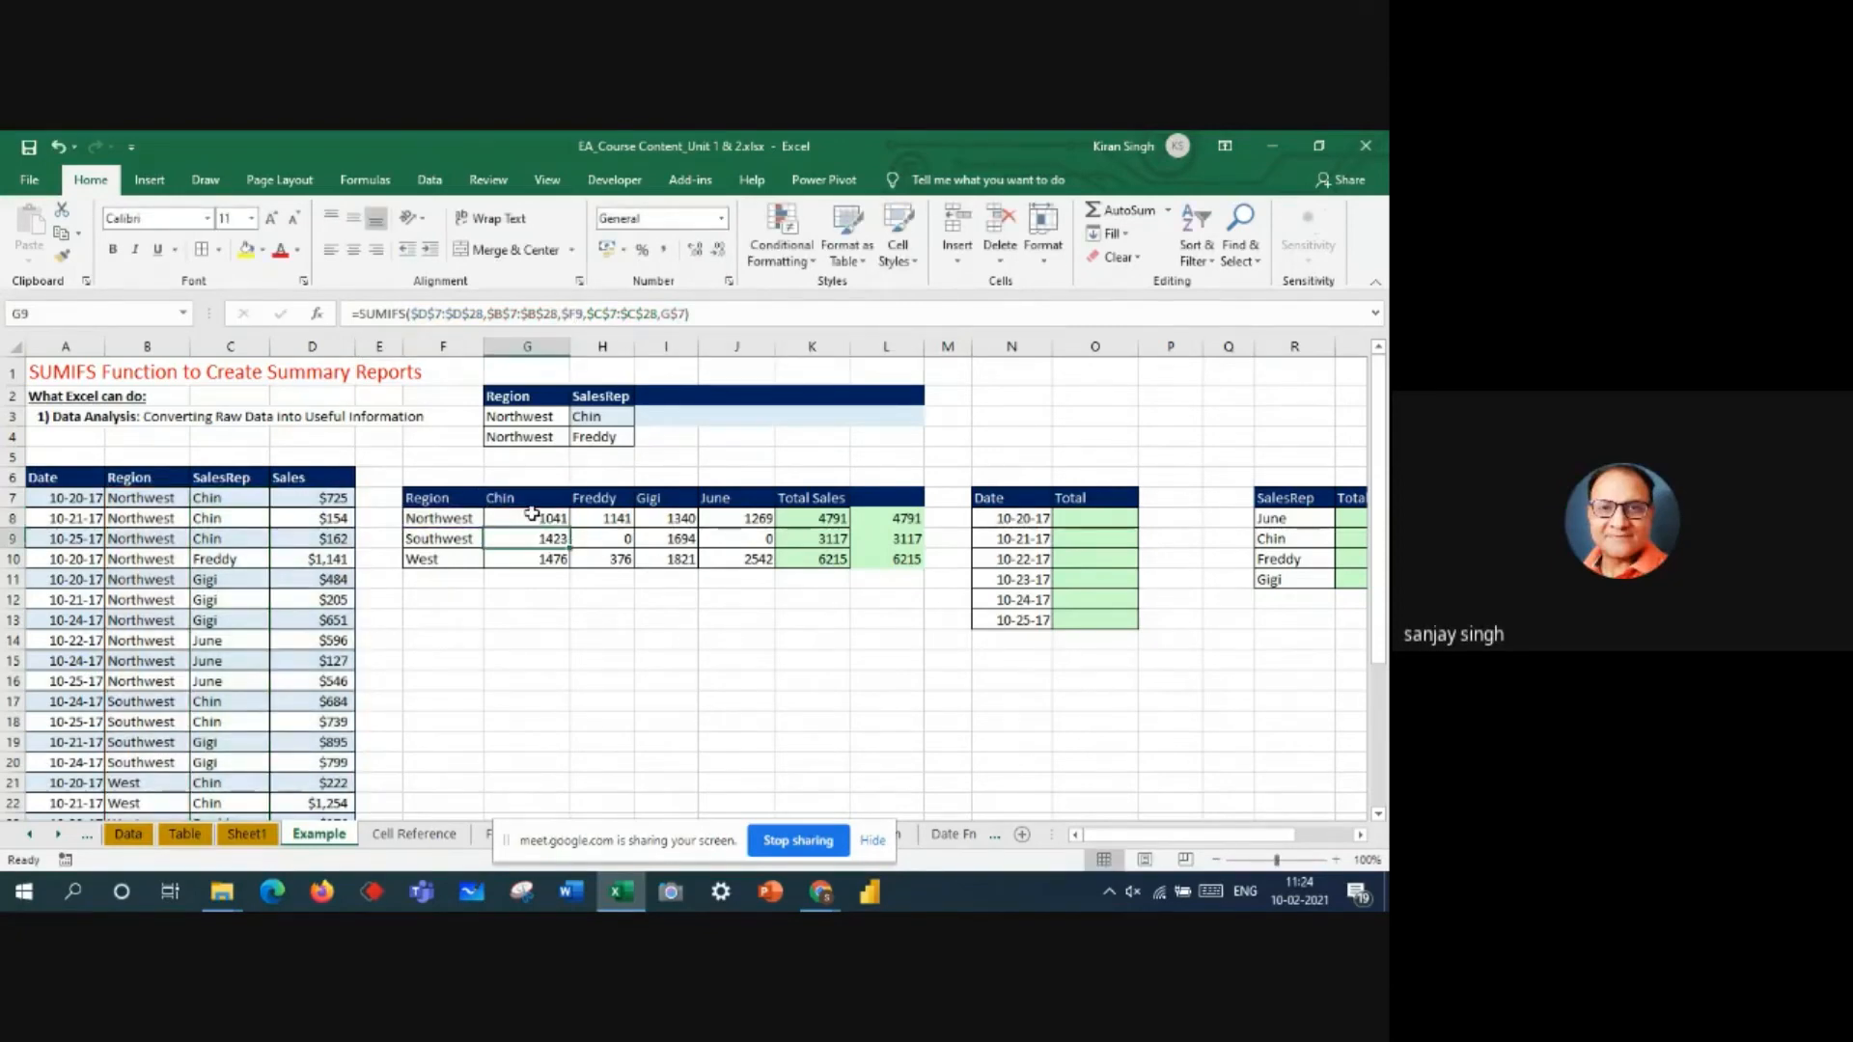
- Examine how the sales rep criterion stays in row 7 while its column moves across the rep names
double_click(530, 496)
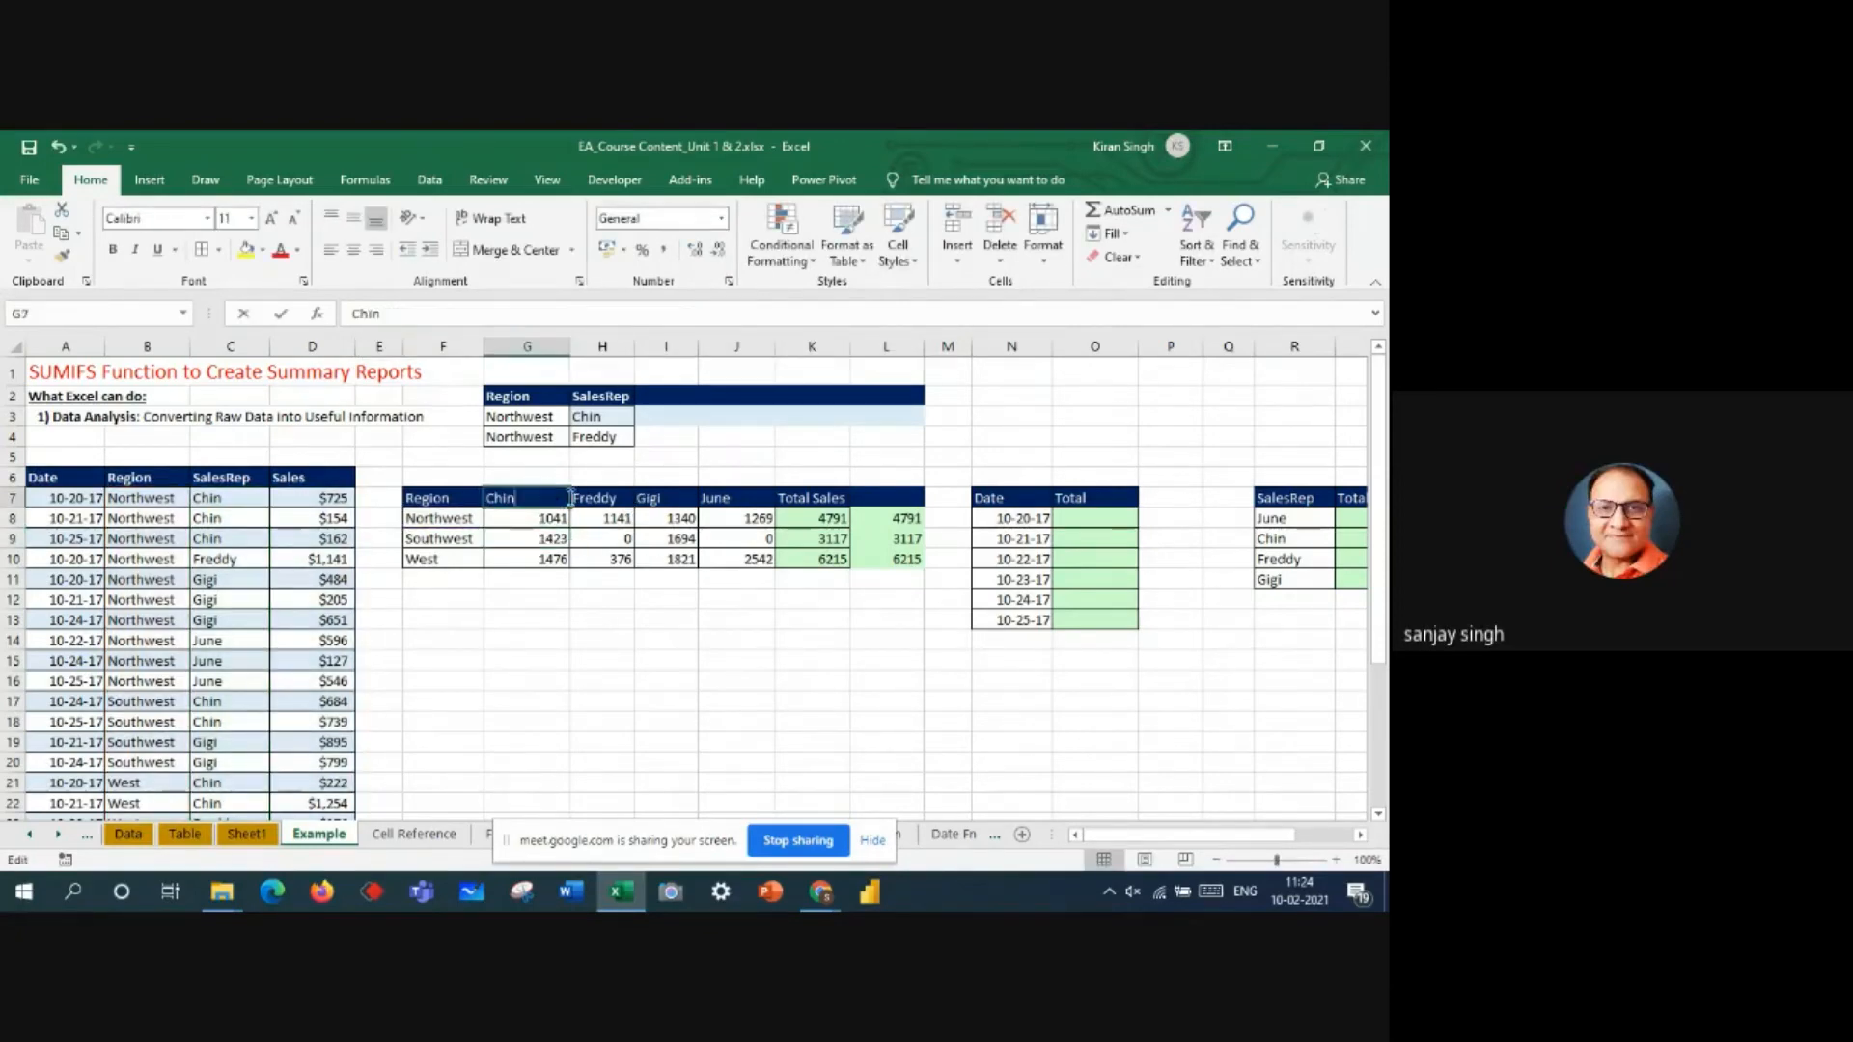
left_click(576, 498)
left_click(665, 497)
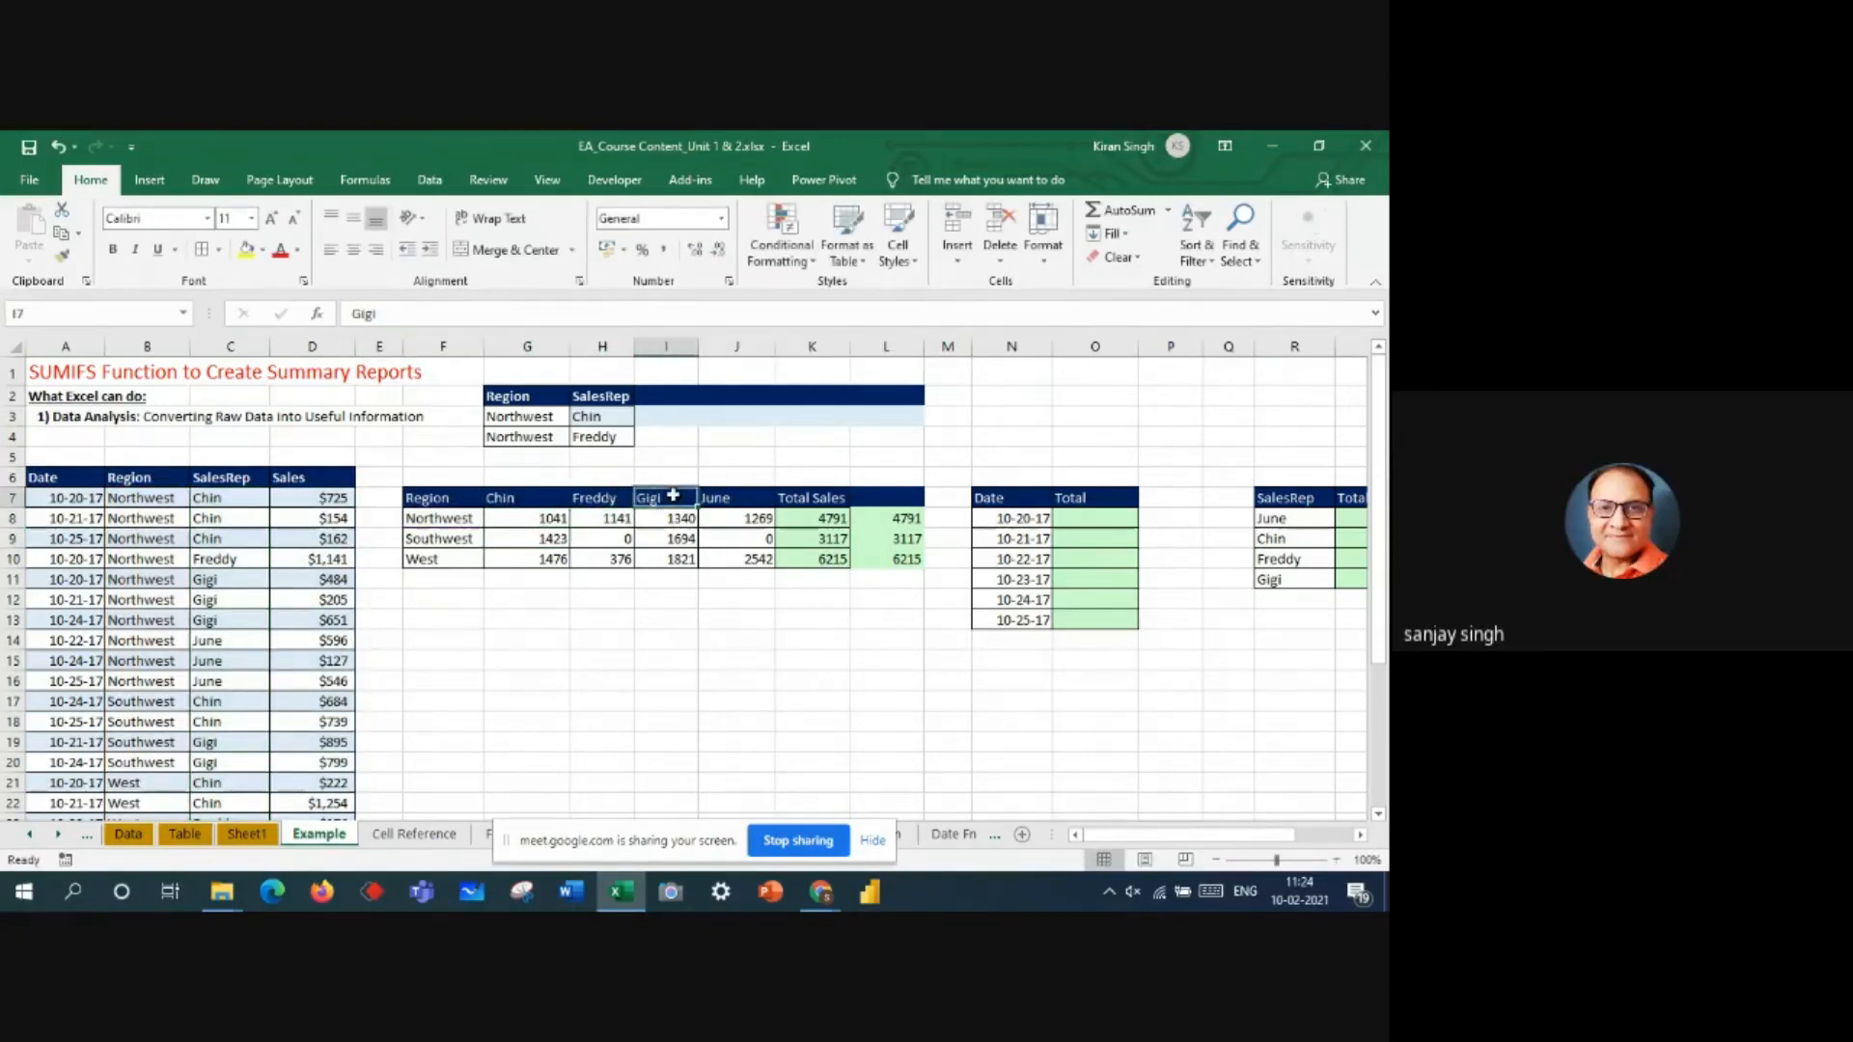
left_click(10, 498)
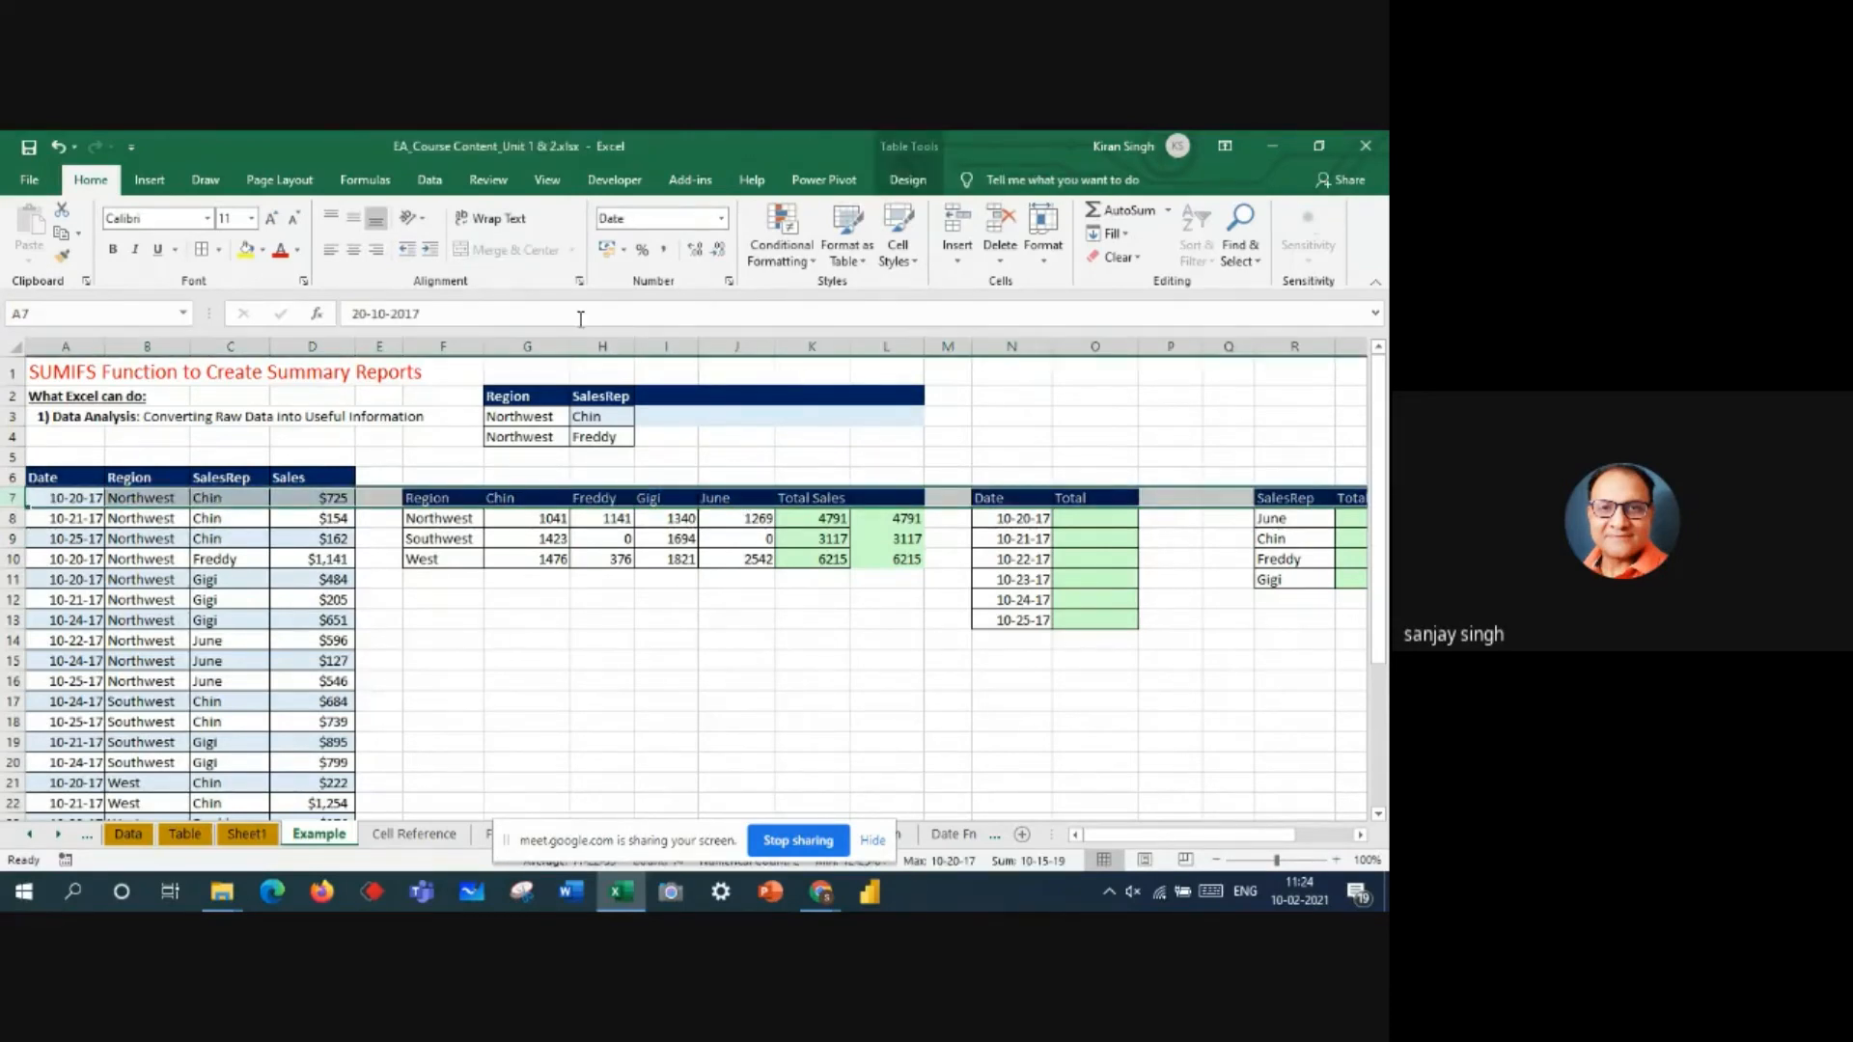
left_click(518, 347)
left_click(603, 347)
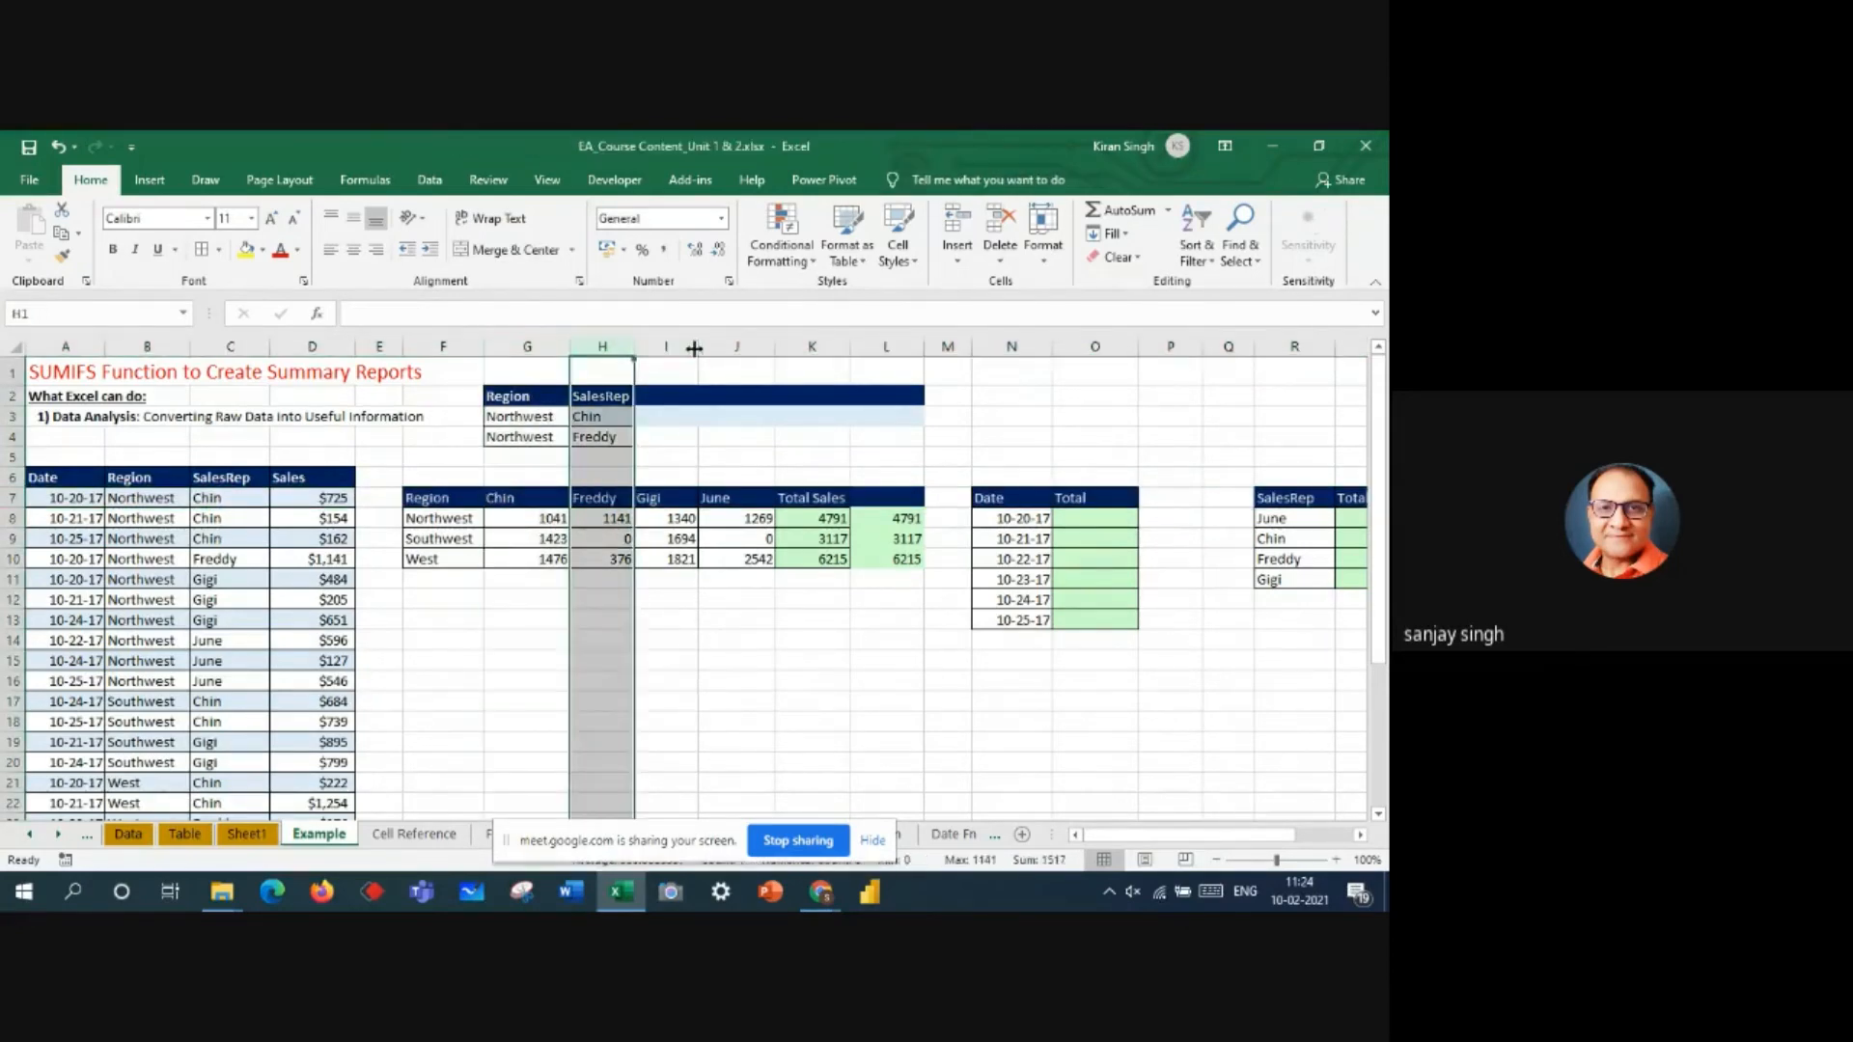
left_click(666, 345)
left_click(737, 345)
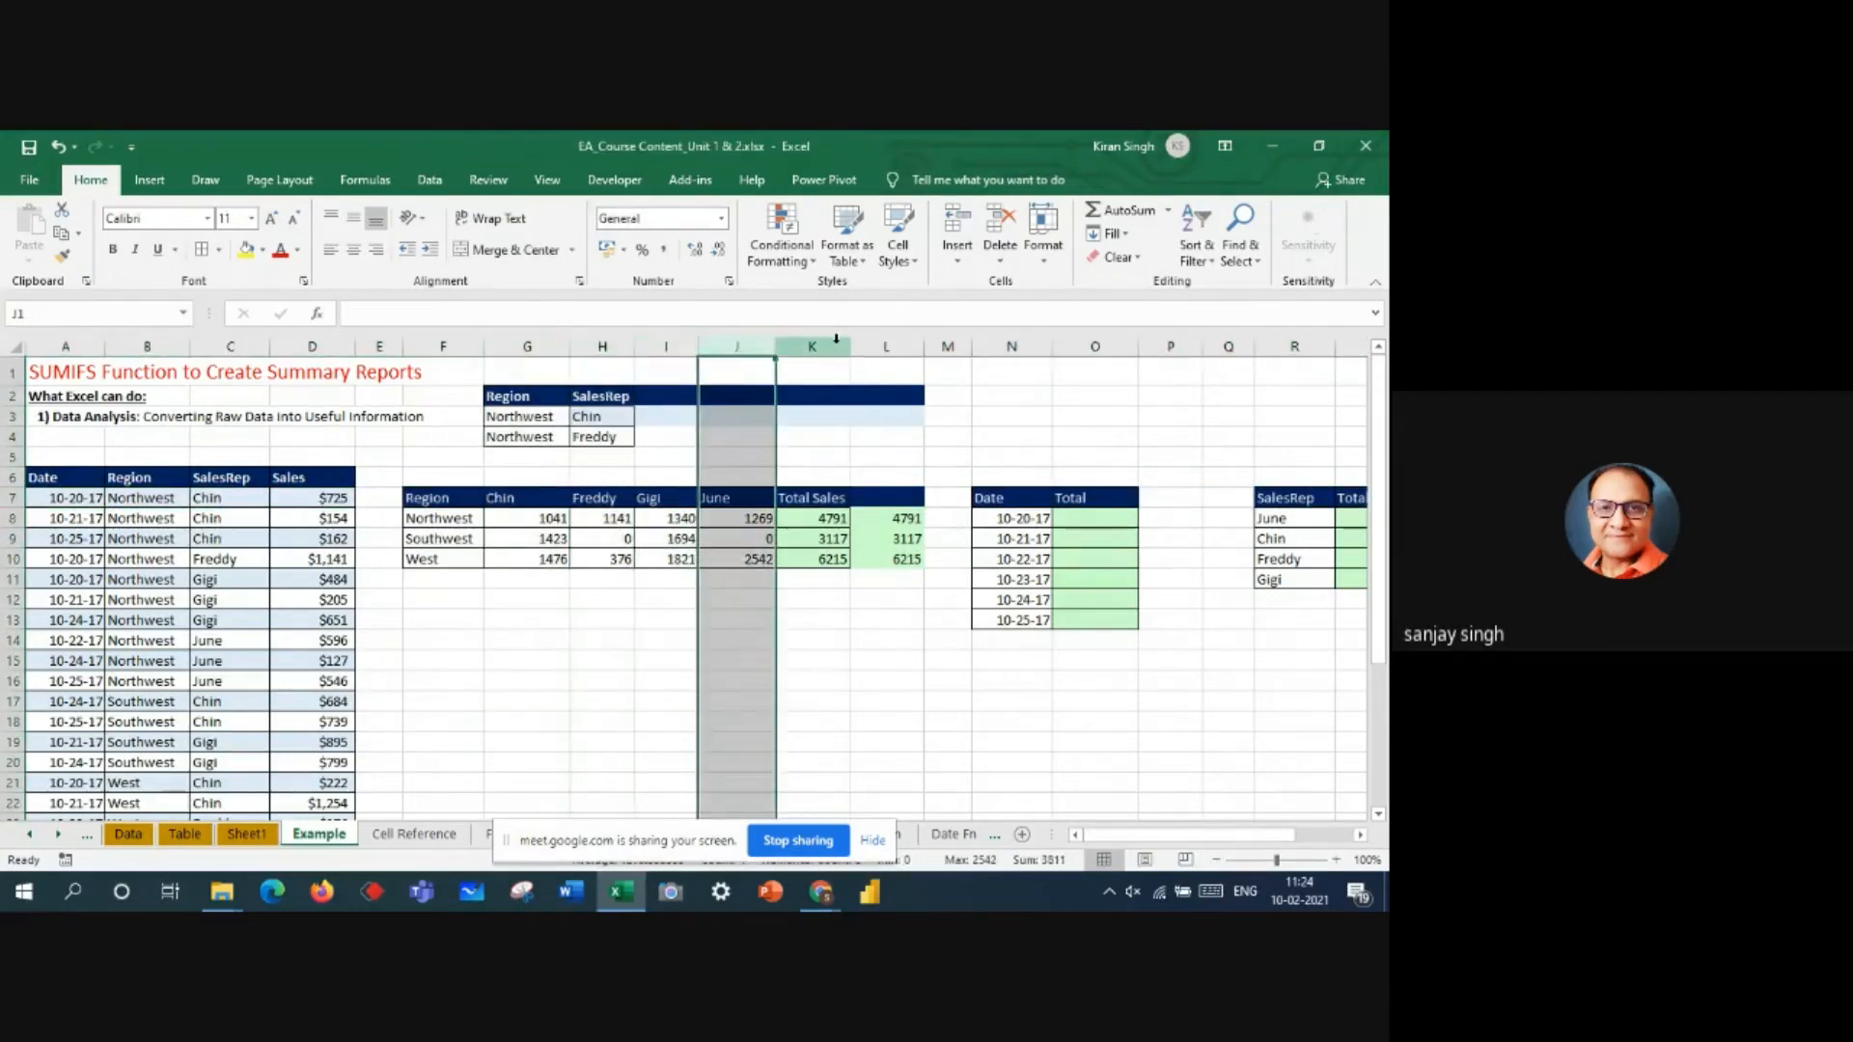
left_click(812, 345)
left_click(496, 500)
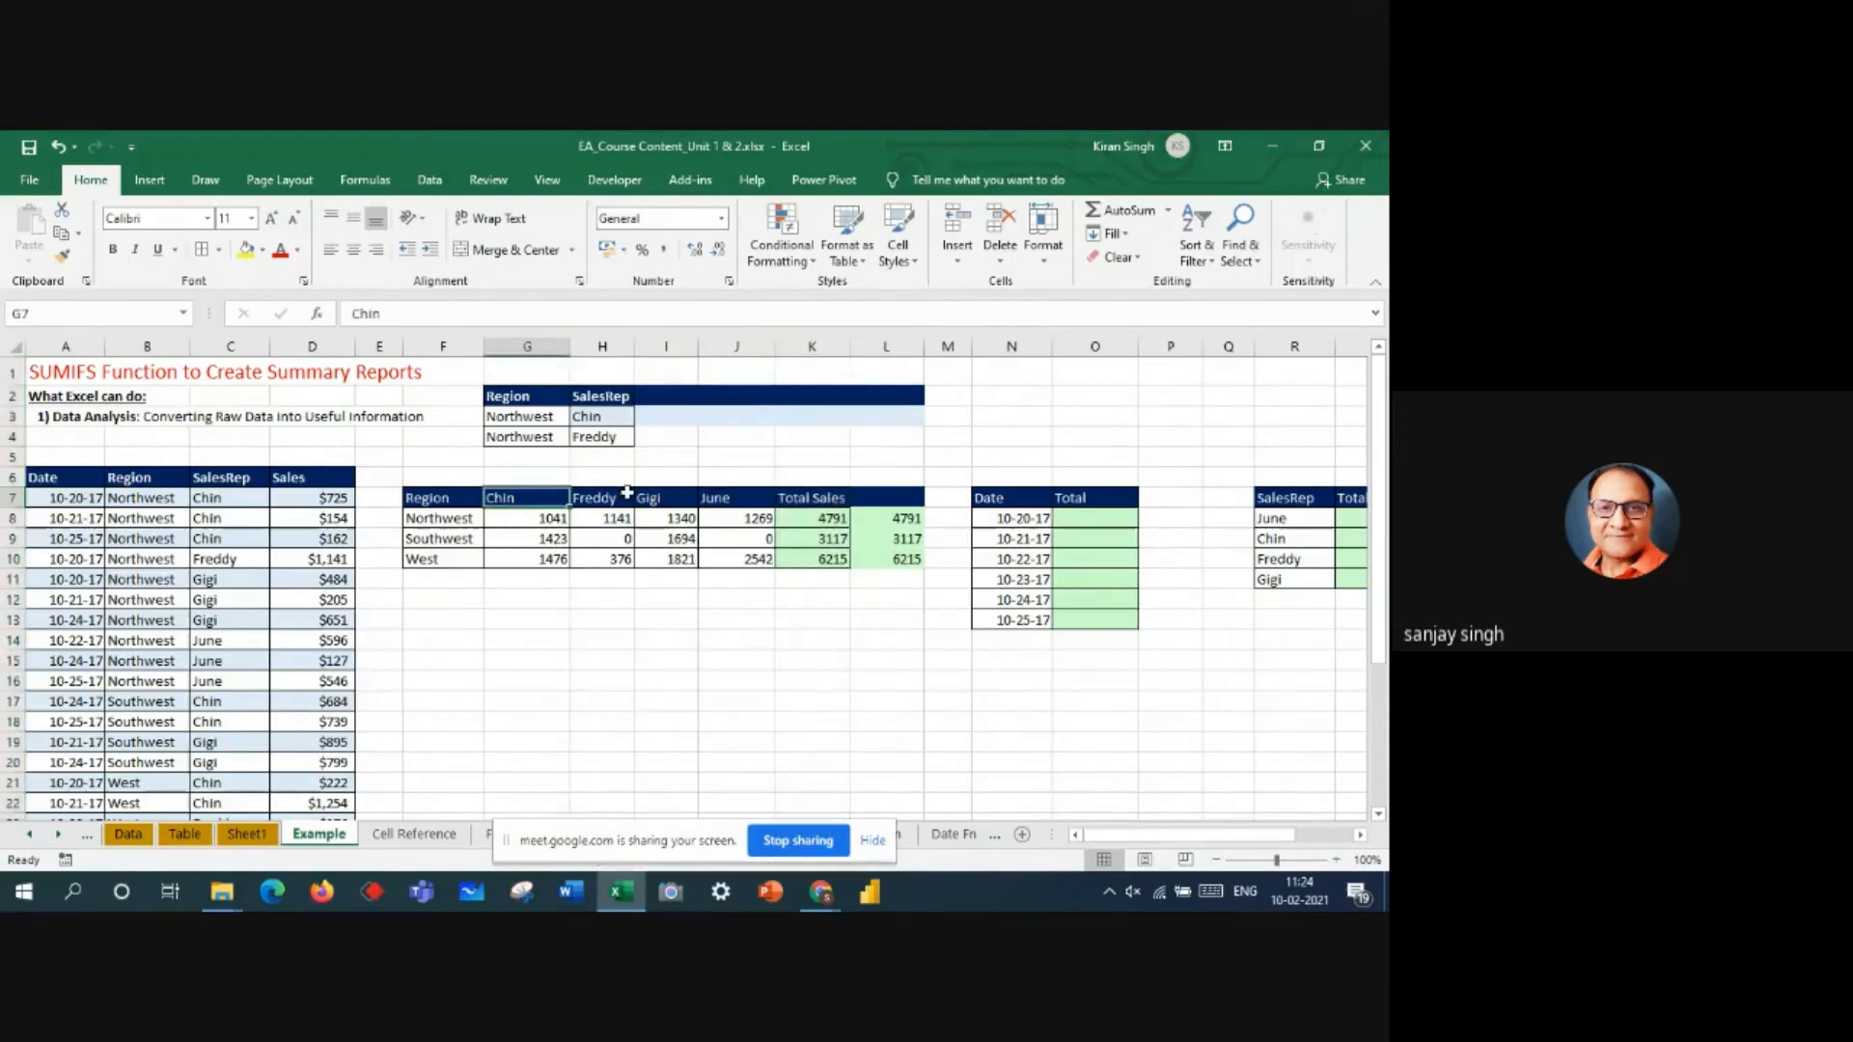
left_click(625, 494)
left_click(13, 498)
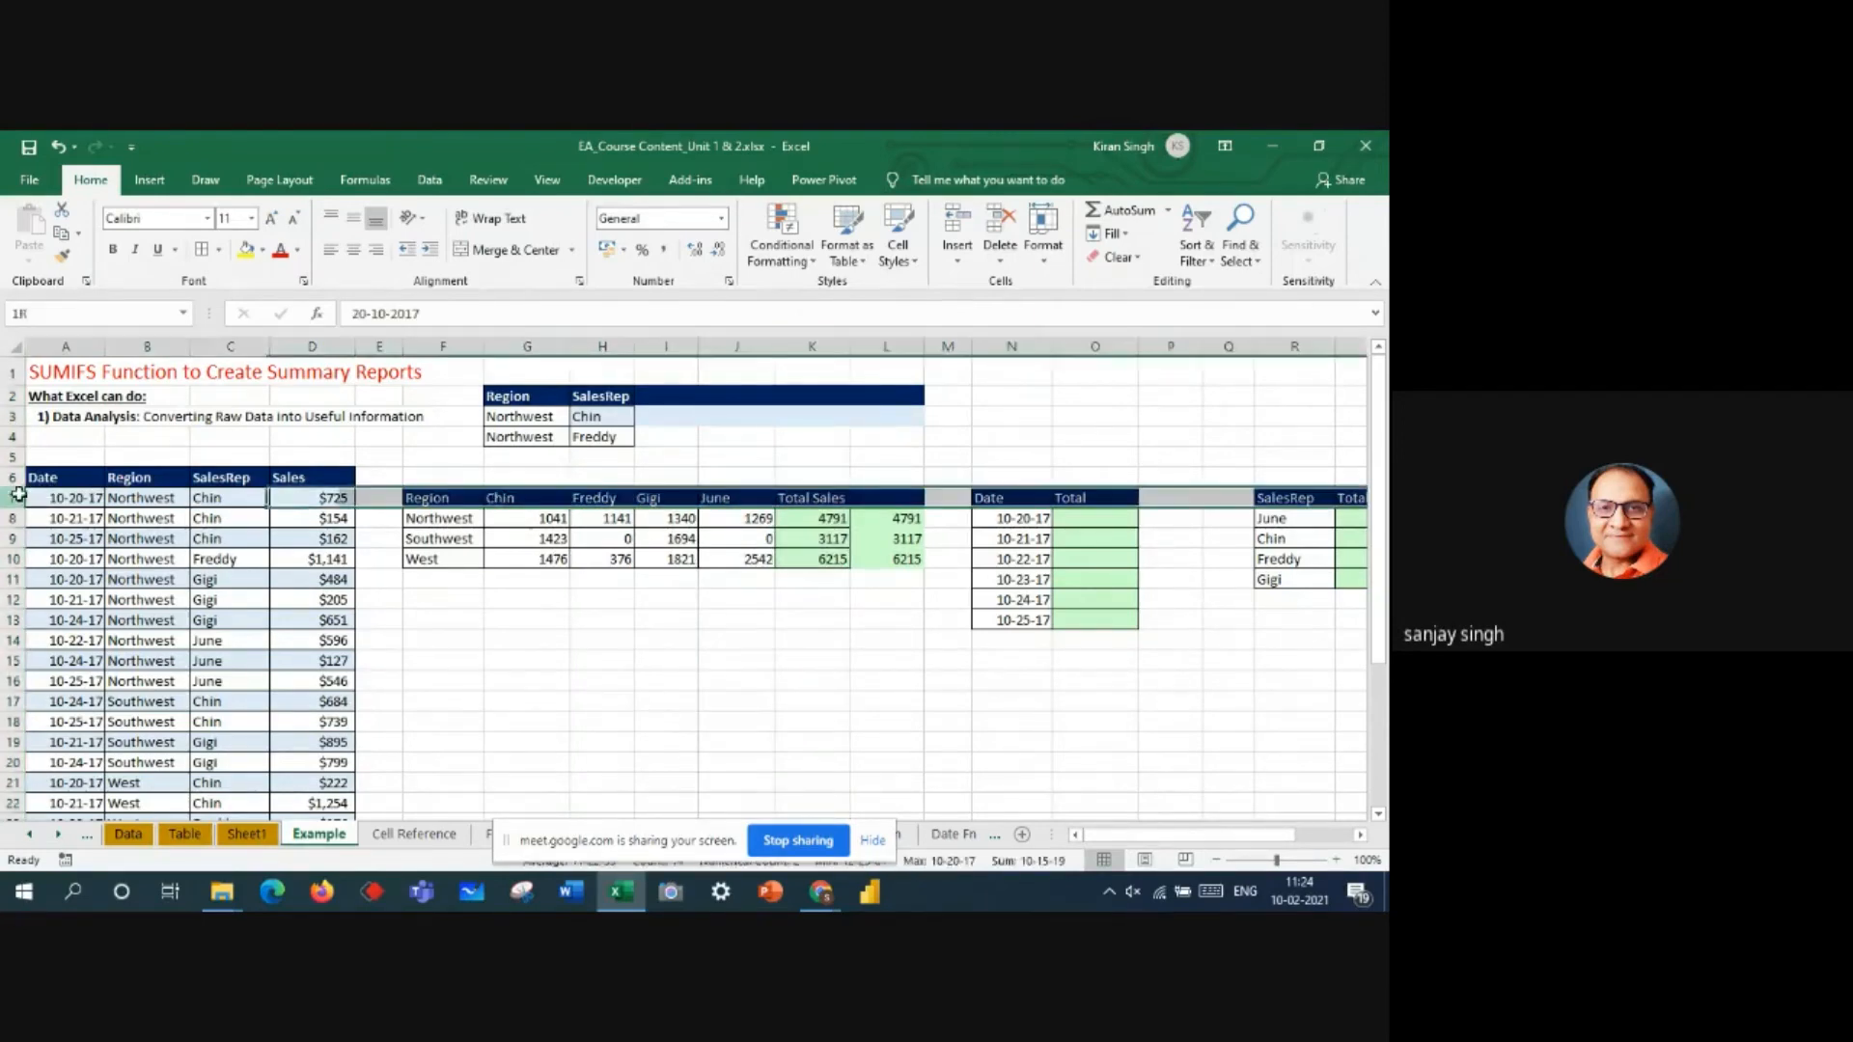
- Fill the SUMIFS formula from G8 through the whole region and sales rep grid G8:J10
left_click(517, 519)
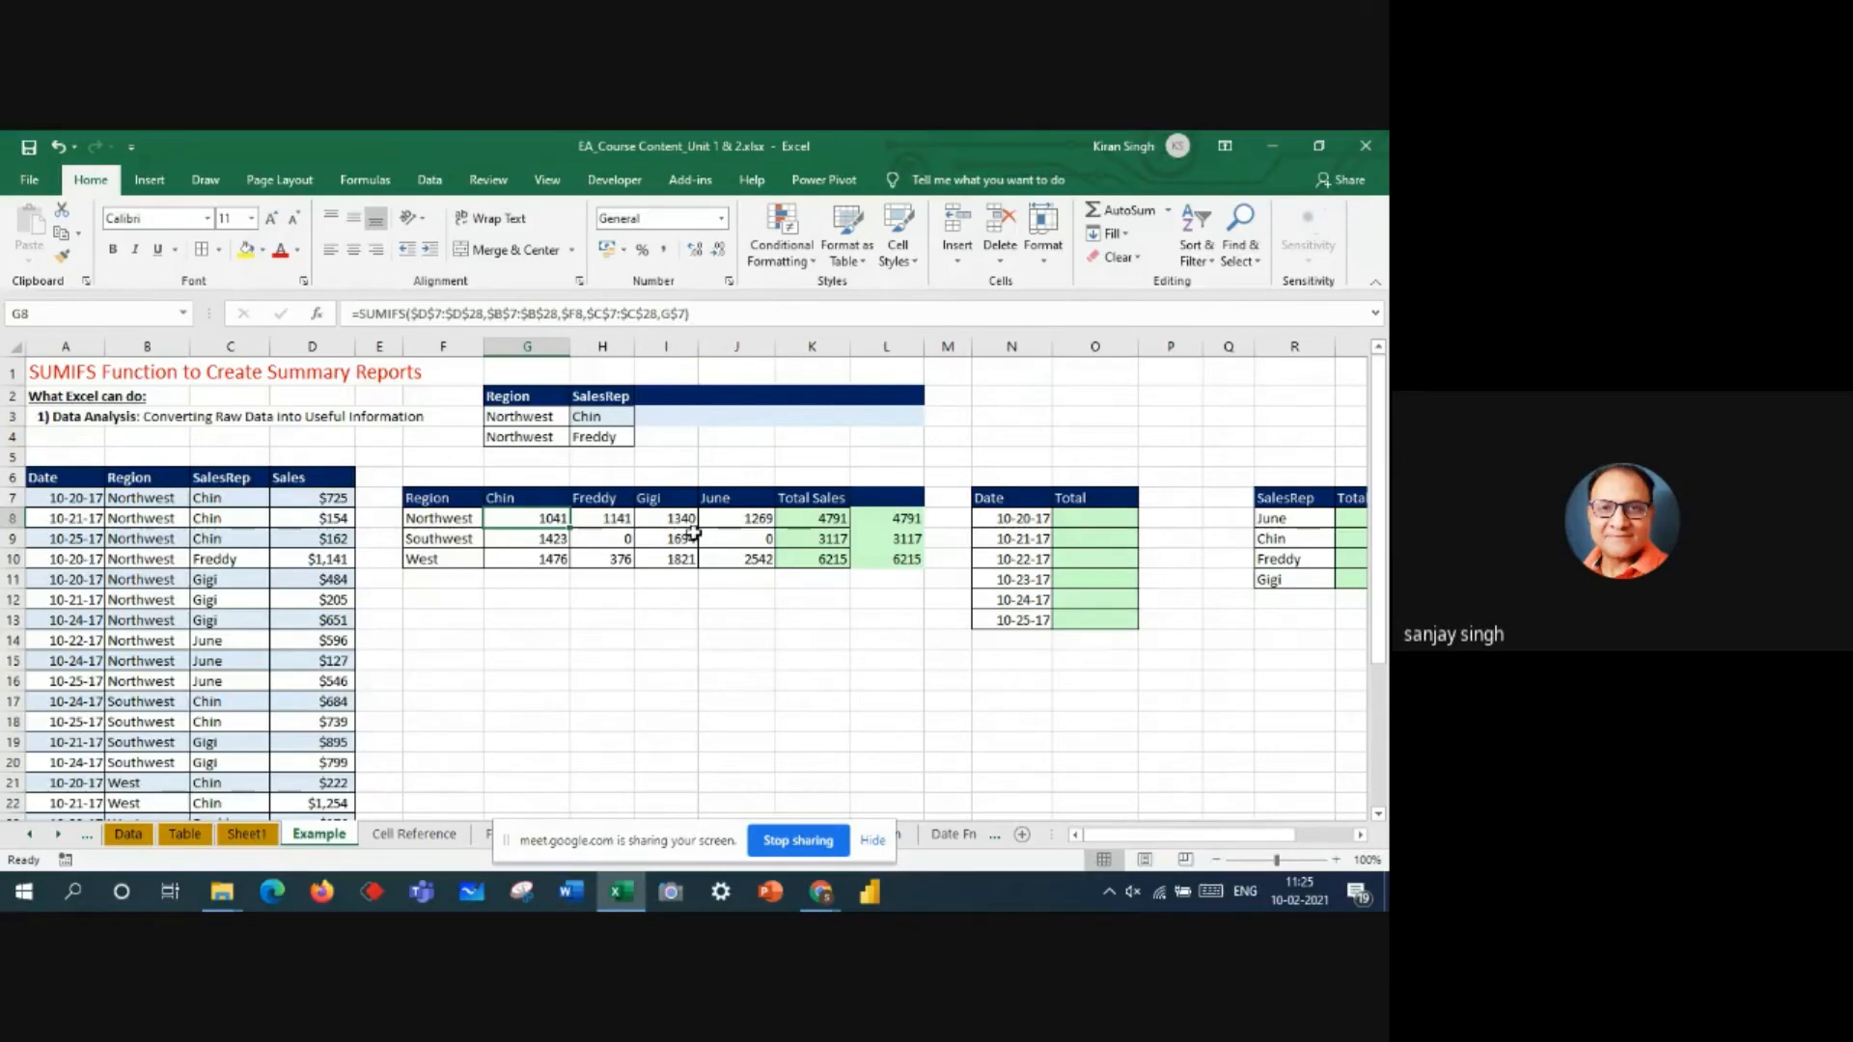
left_click(530, 638)
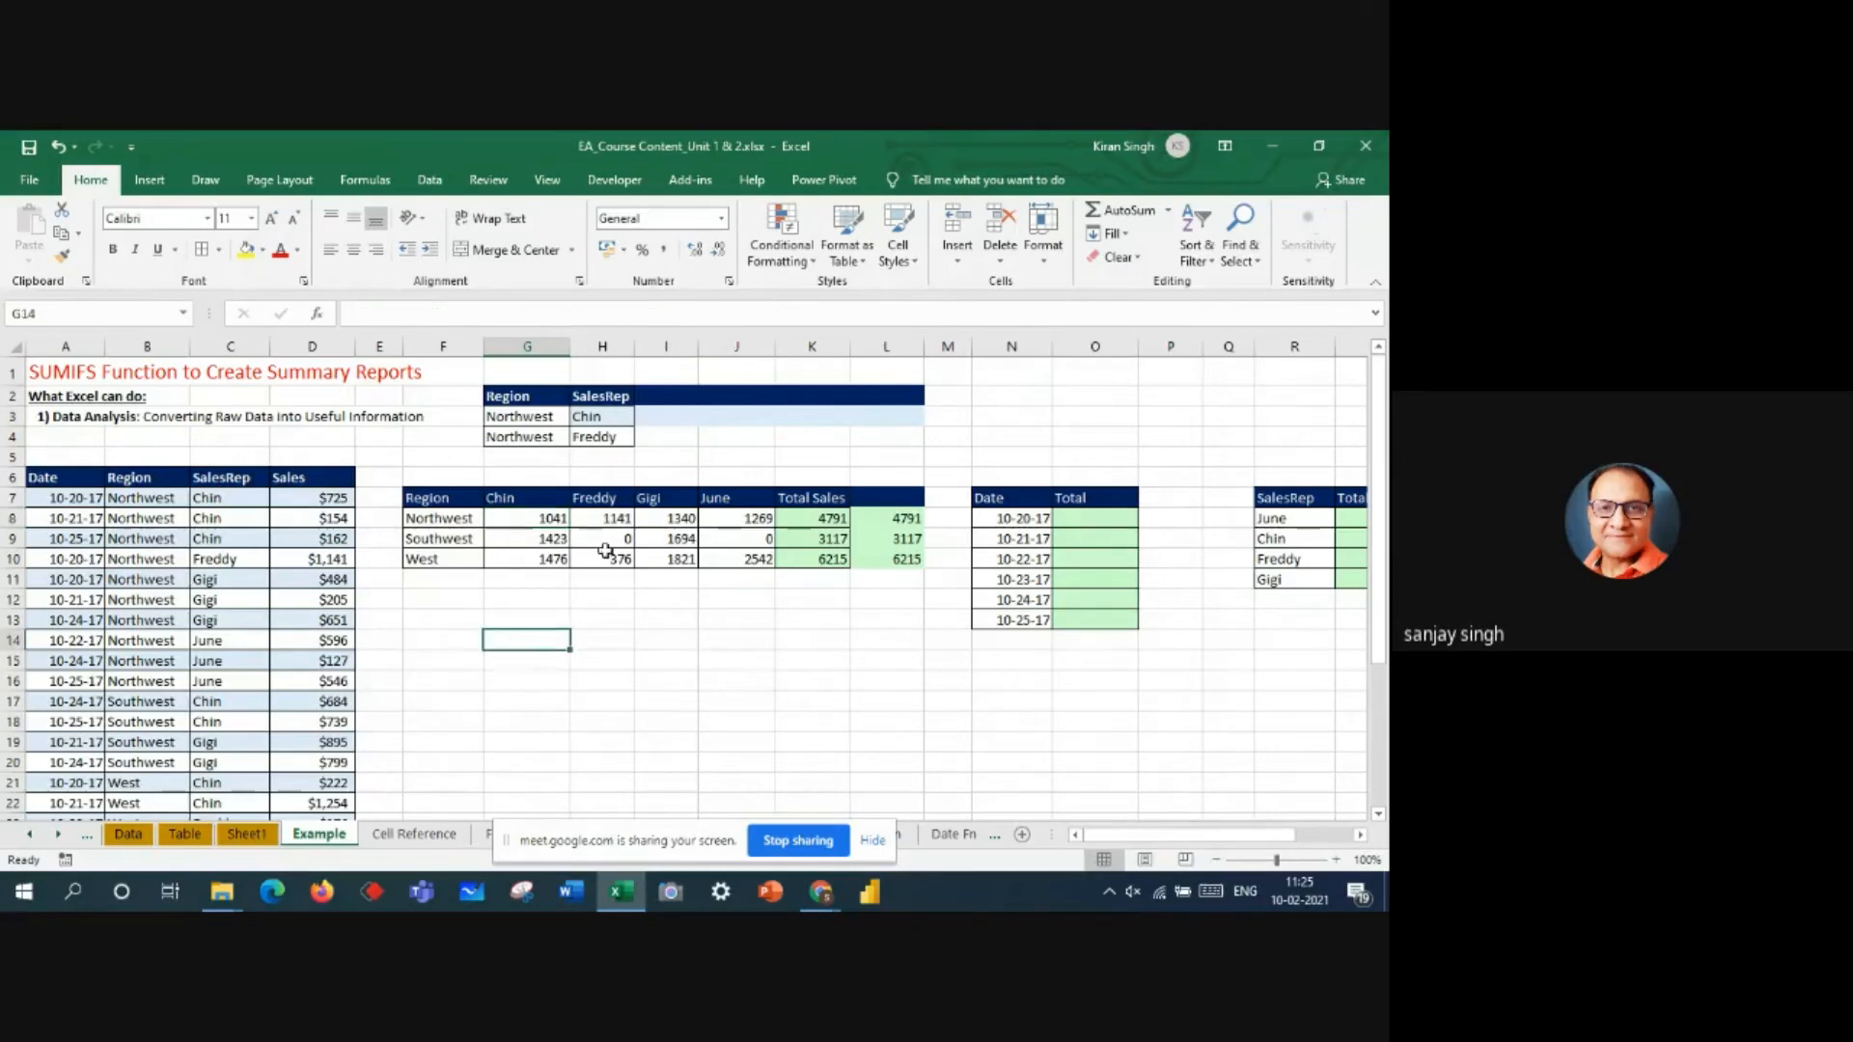
left_click(529, 522)
left_click_drag(571, 526, 773, 586)
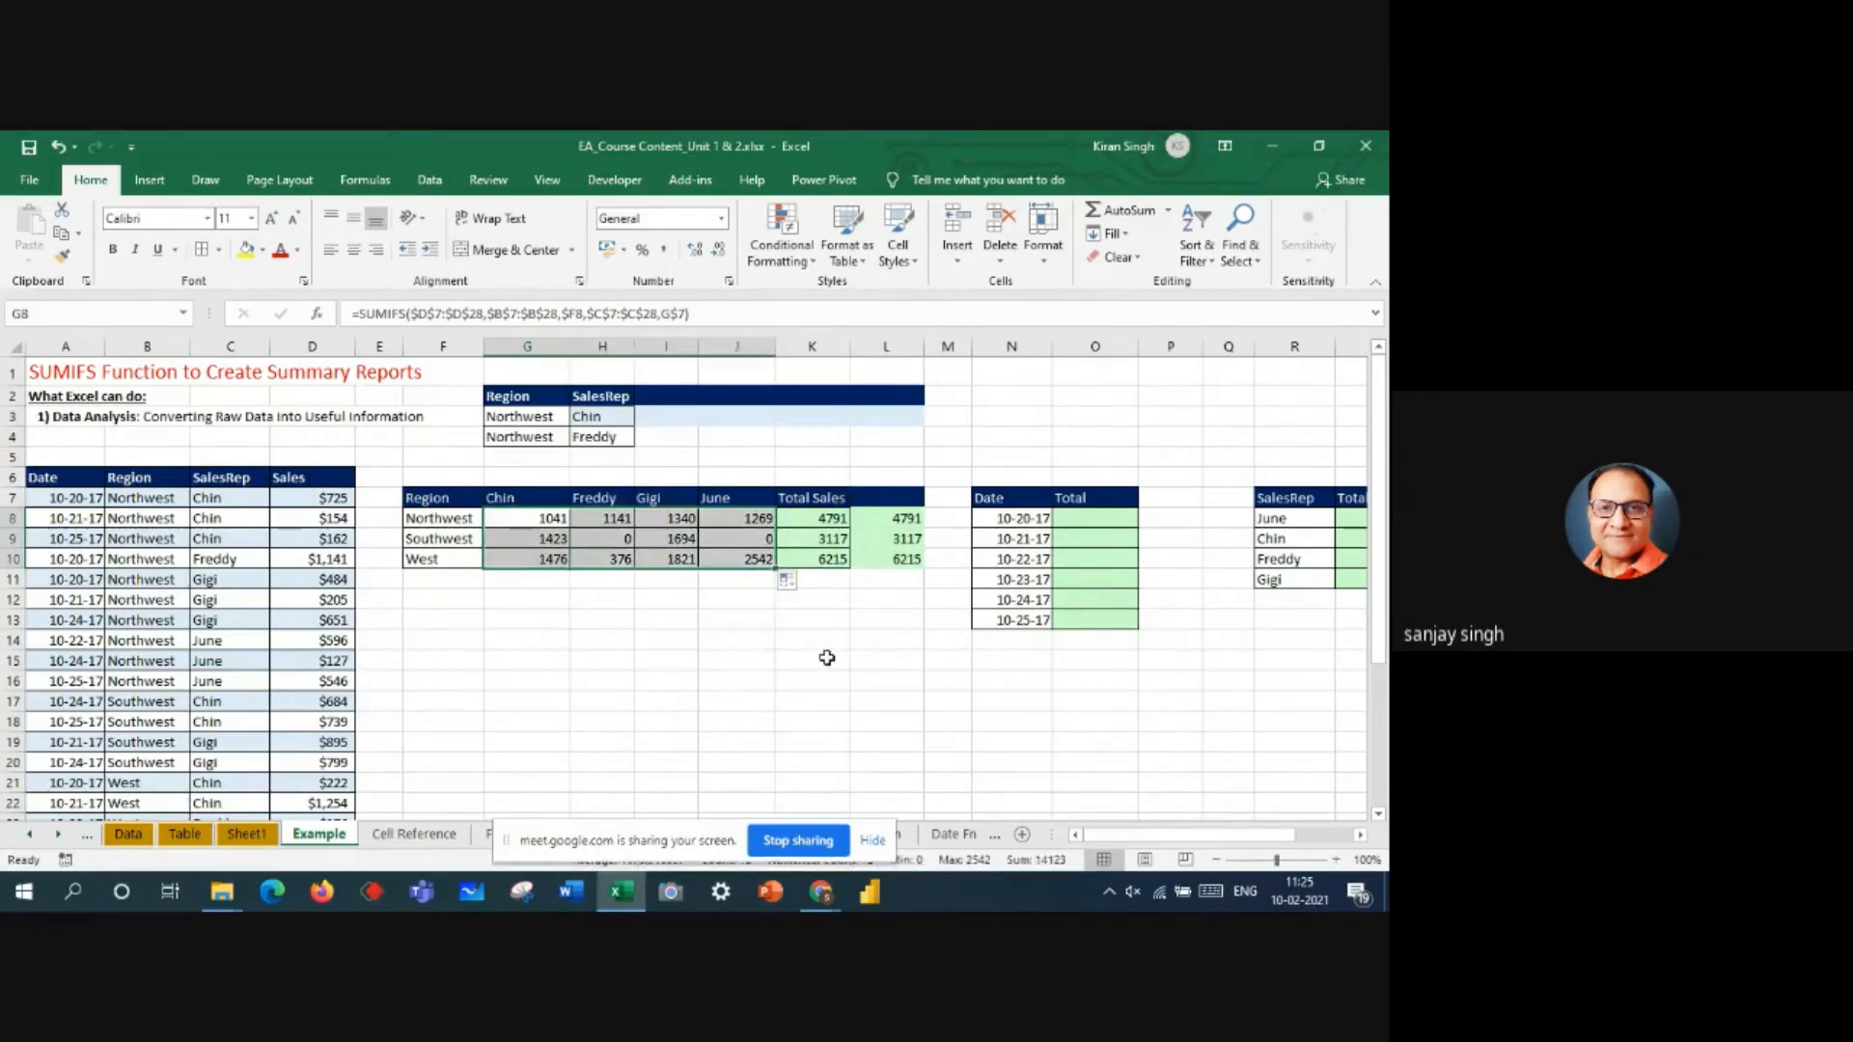
left_click(827, 659)
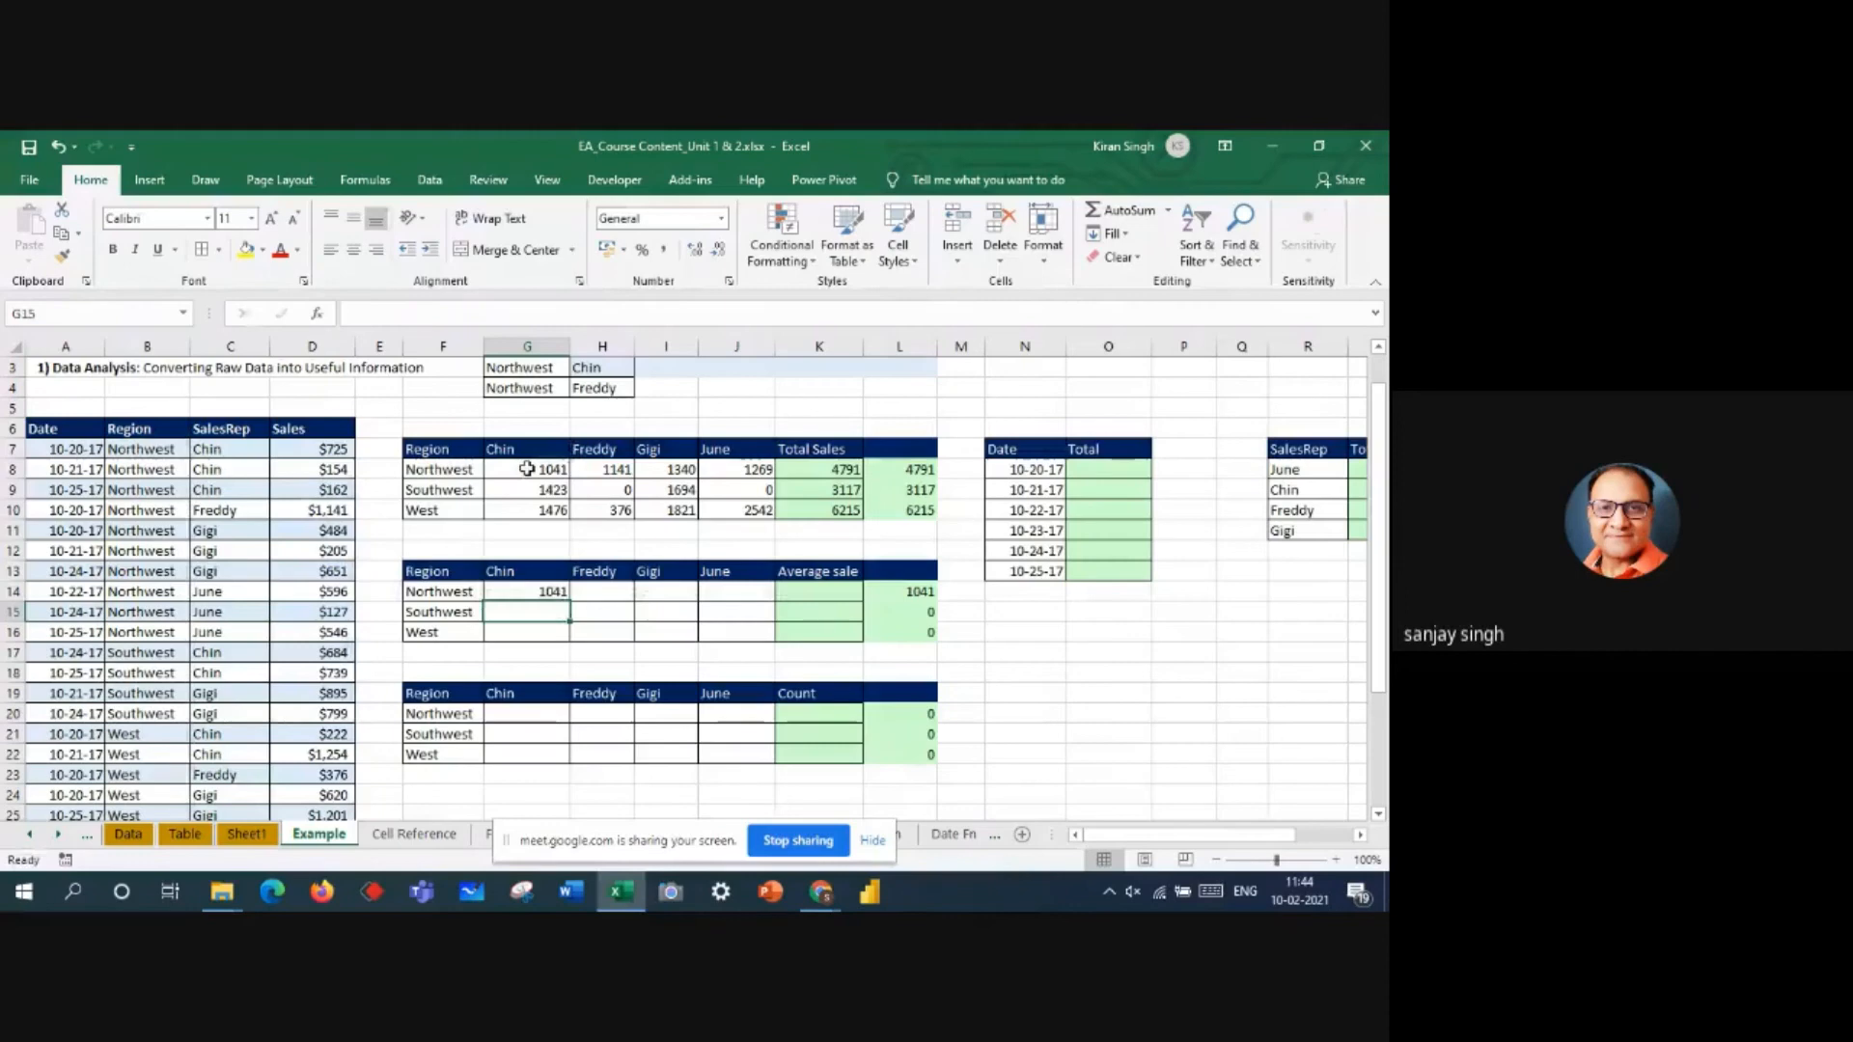
- Change the function in G14 from SUMIFS to AVERAGEIFS, keeping the same ranges and criteria
left_click(527, 471)
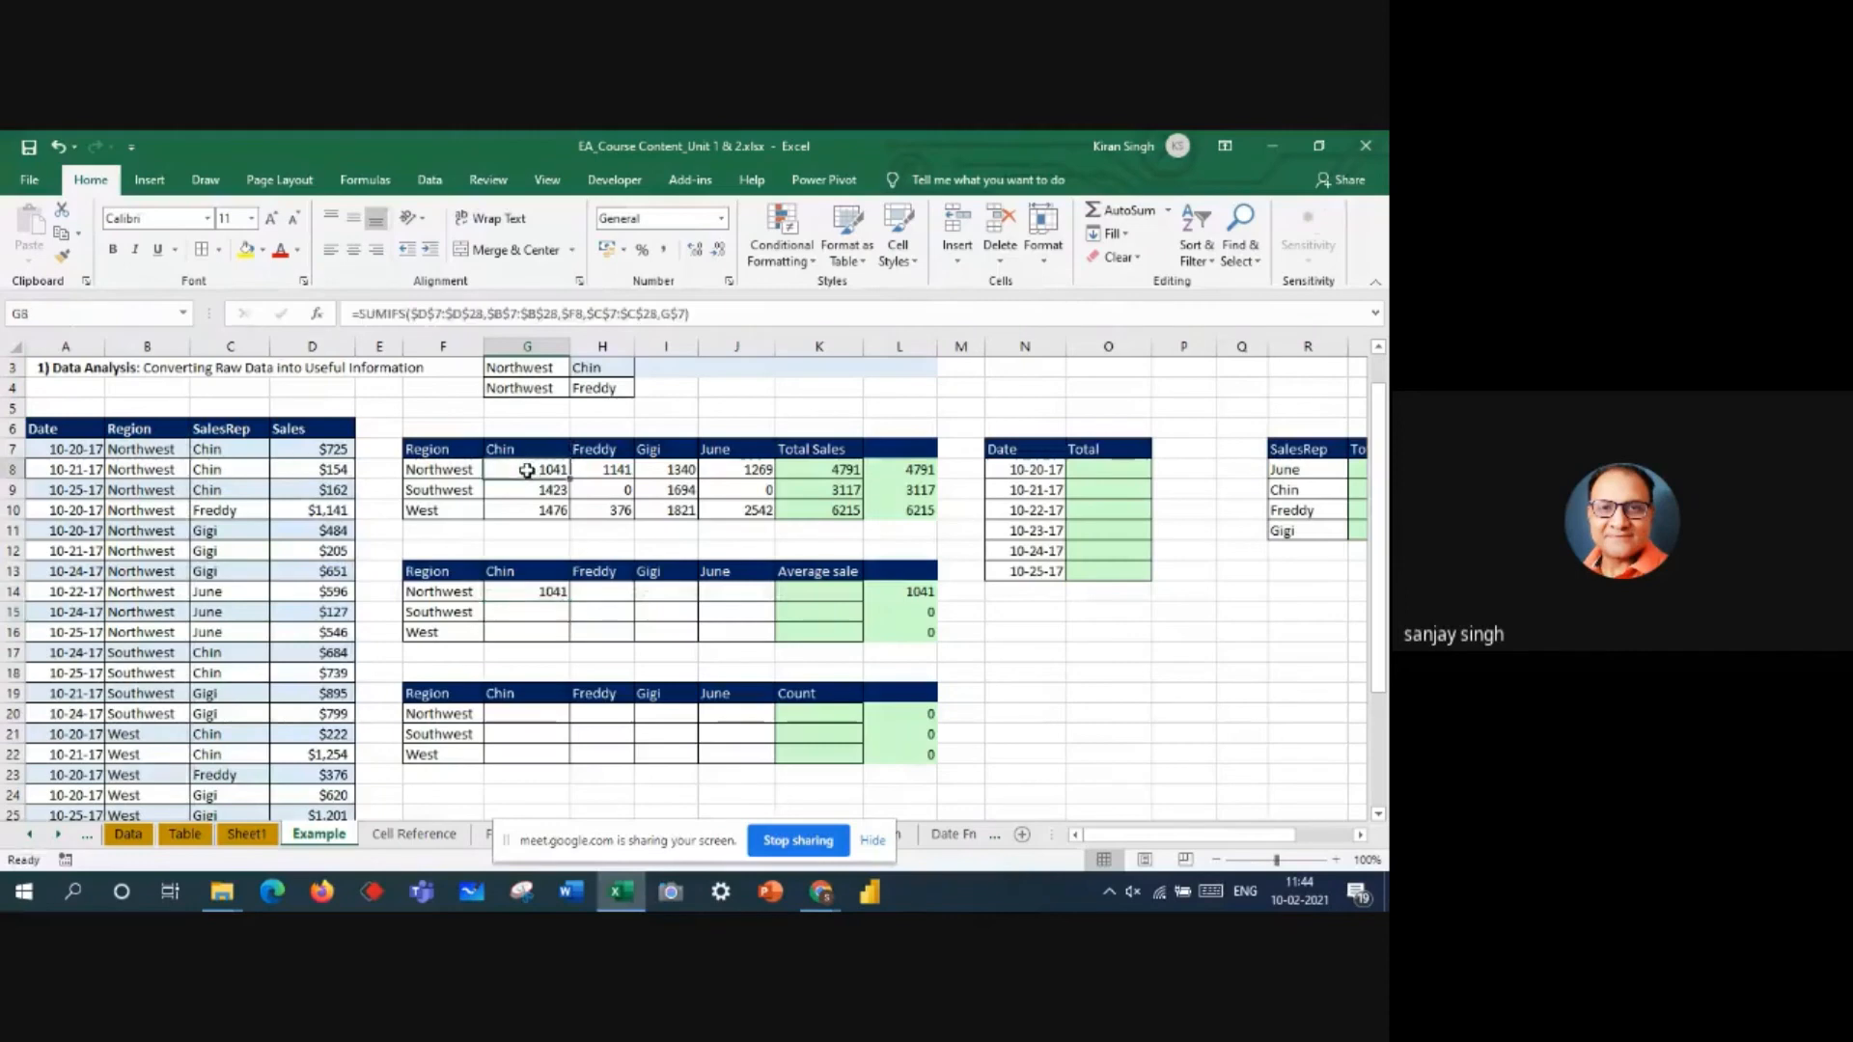
left_click(538, 592)
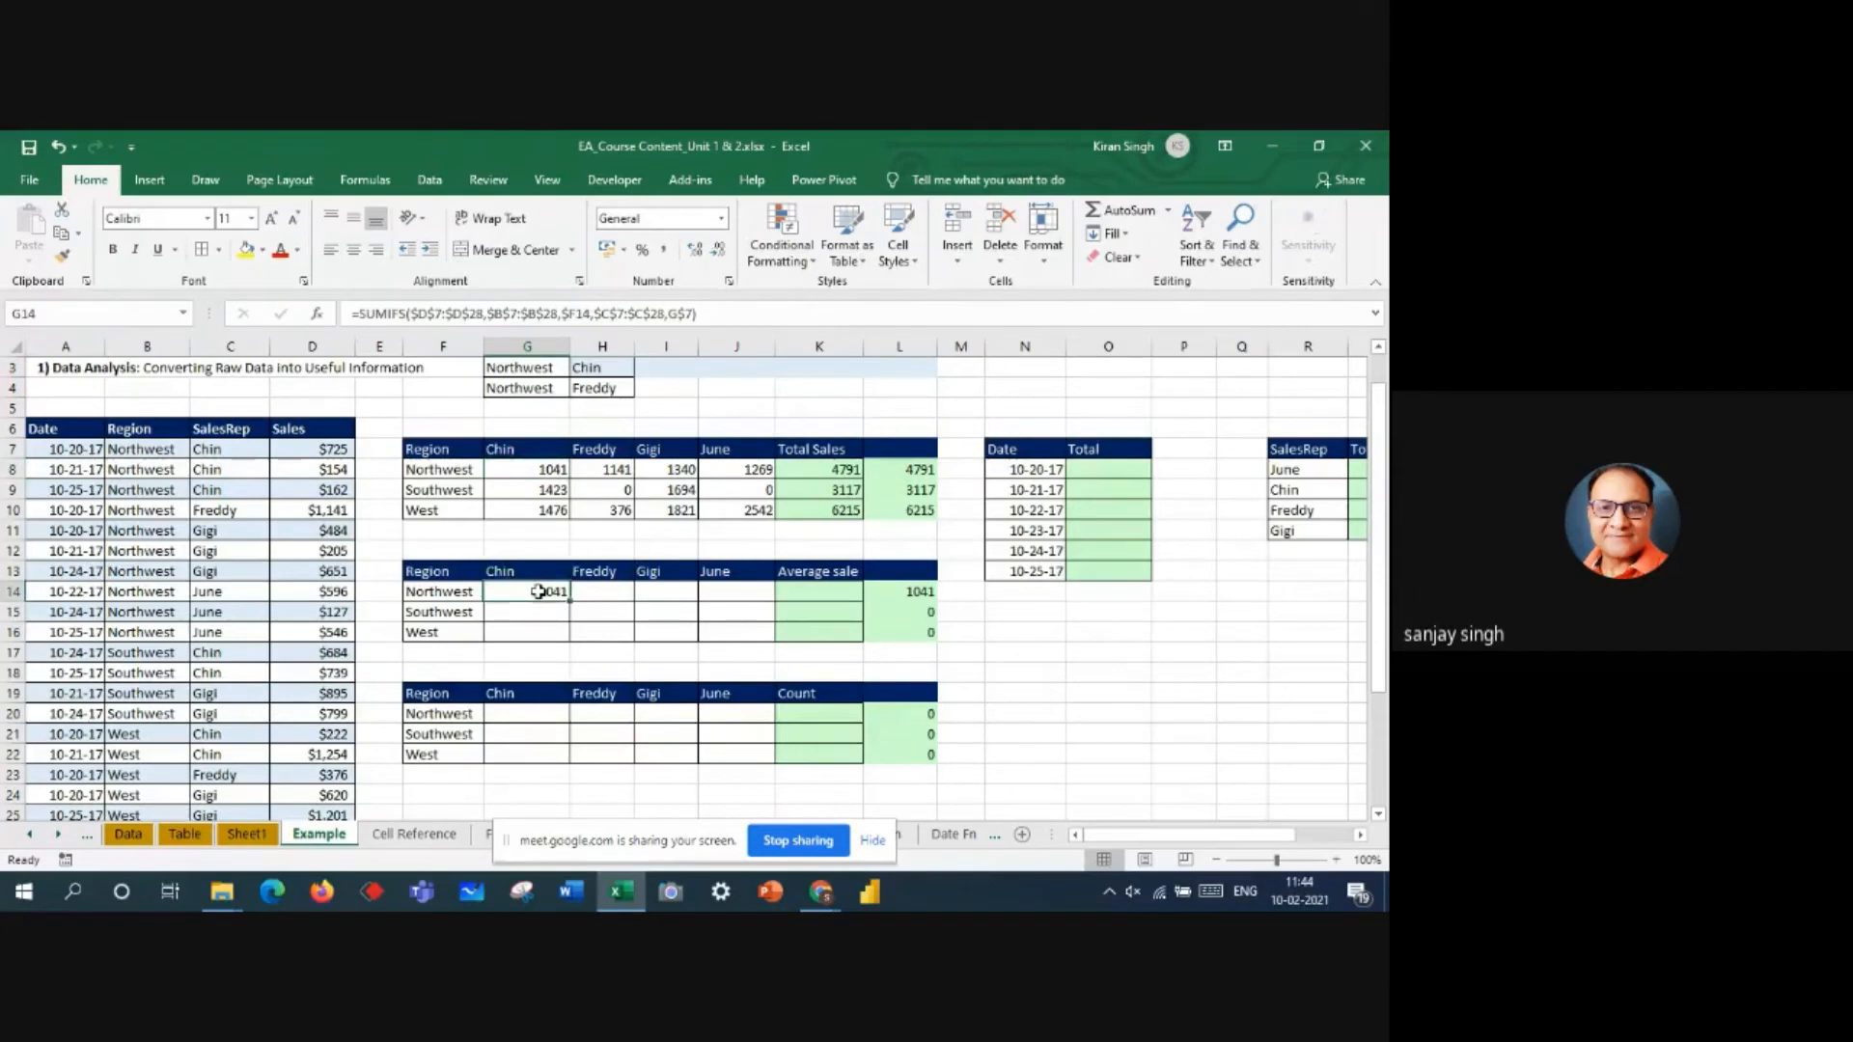
double_click(538, 592)
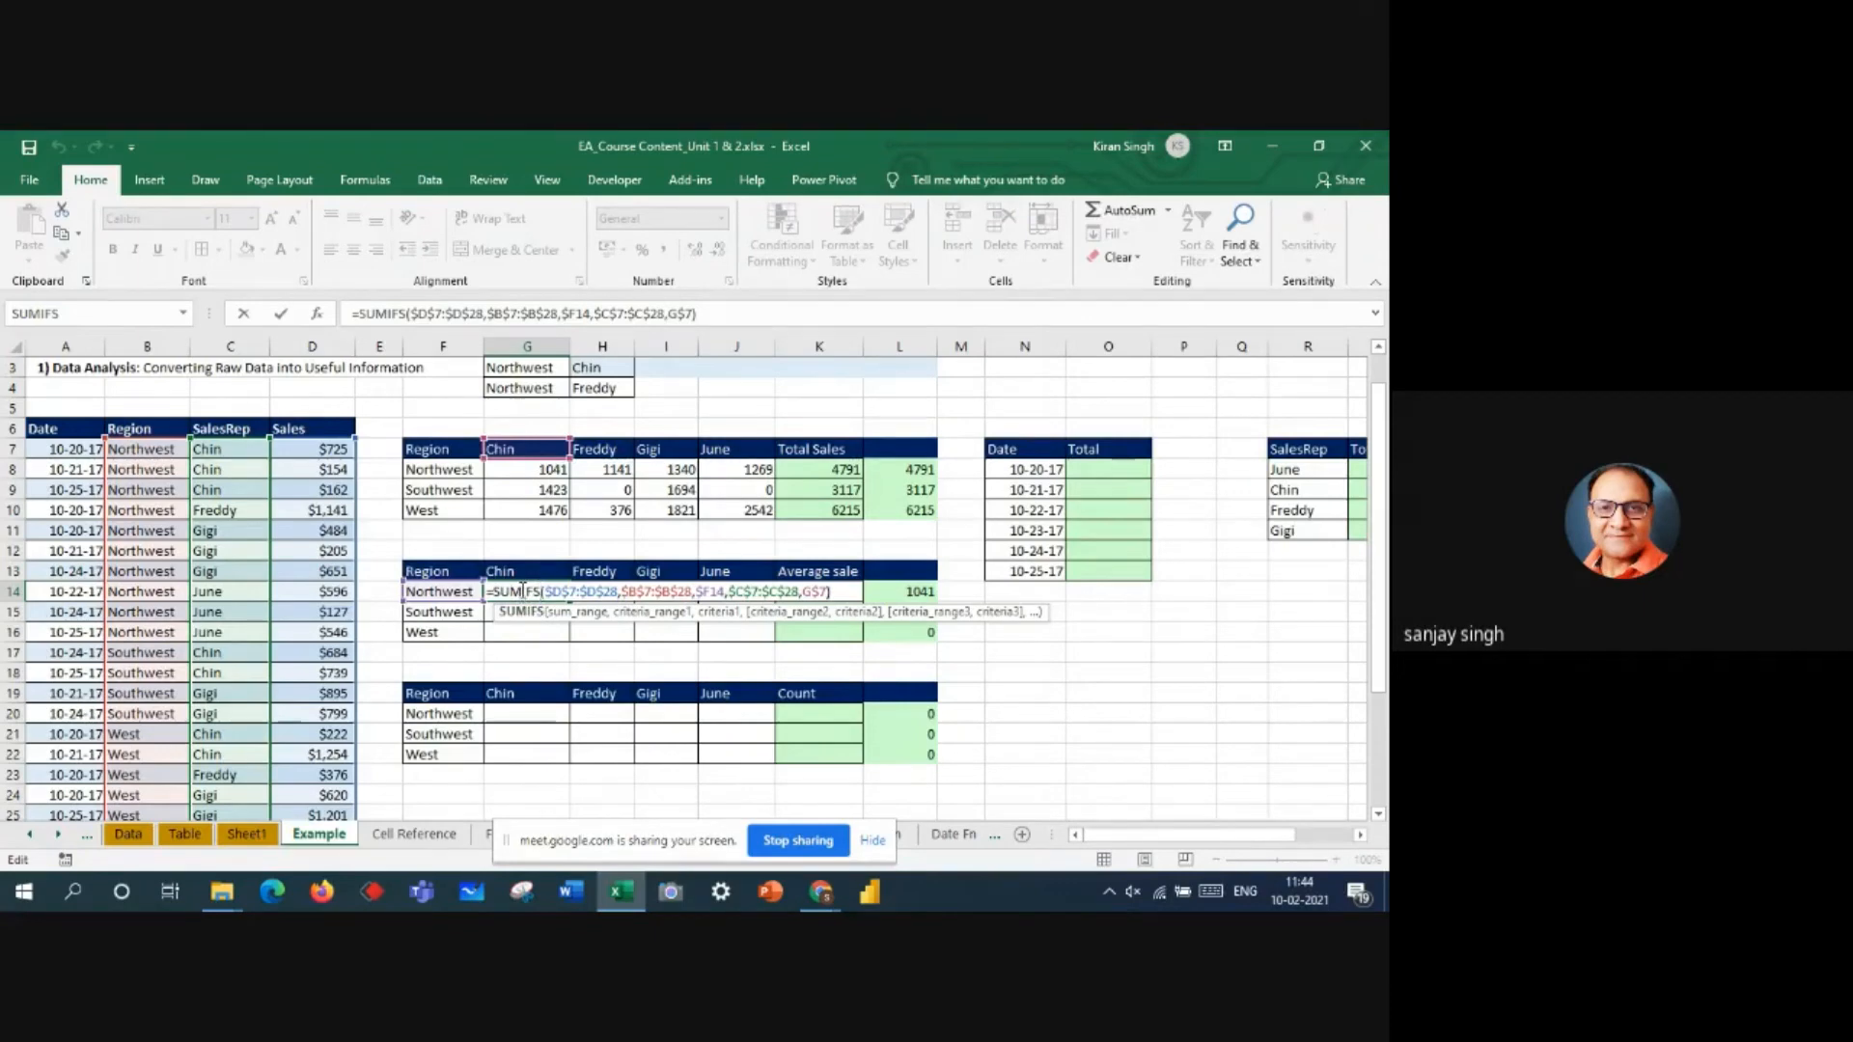
key("BackSpace")
key("BackSpace")
key("BackSpace")
type("A")
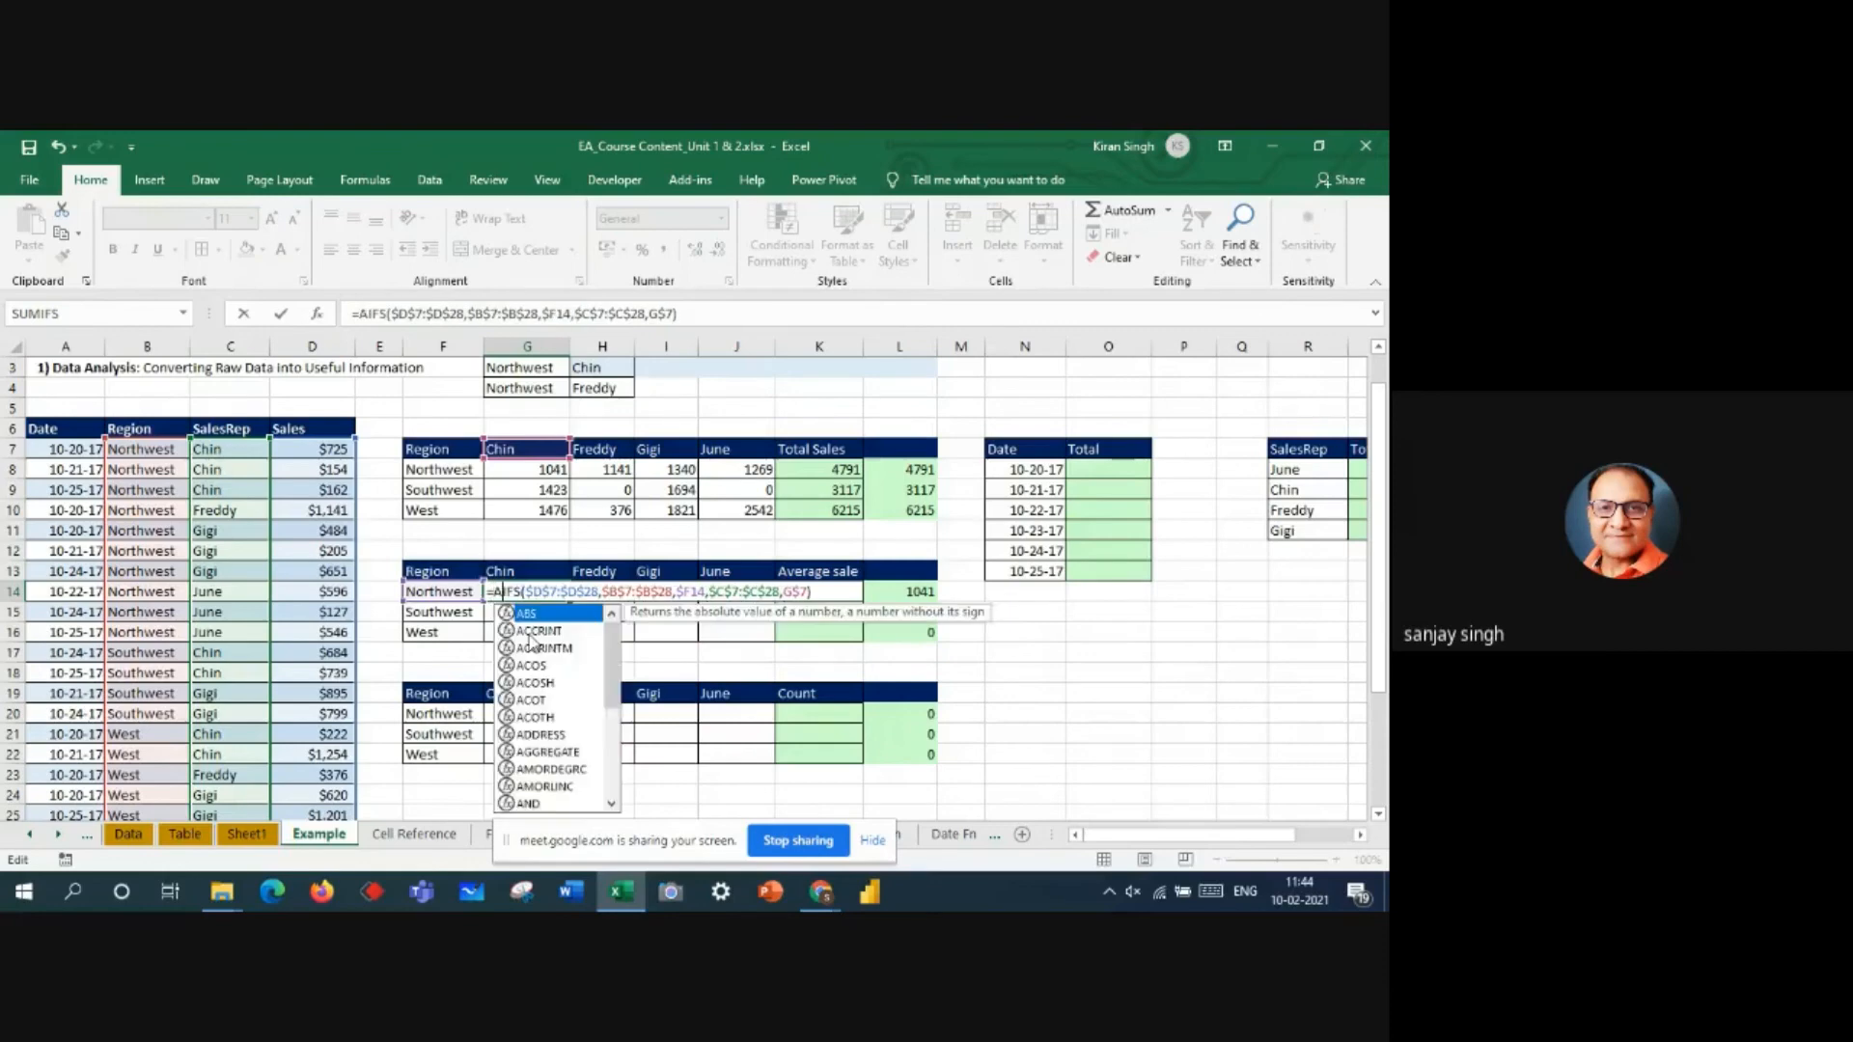
type("verage")
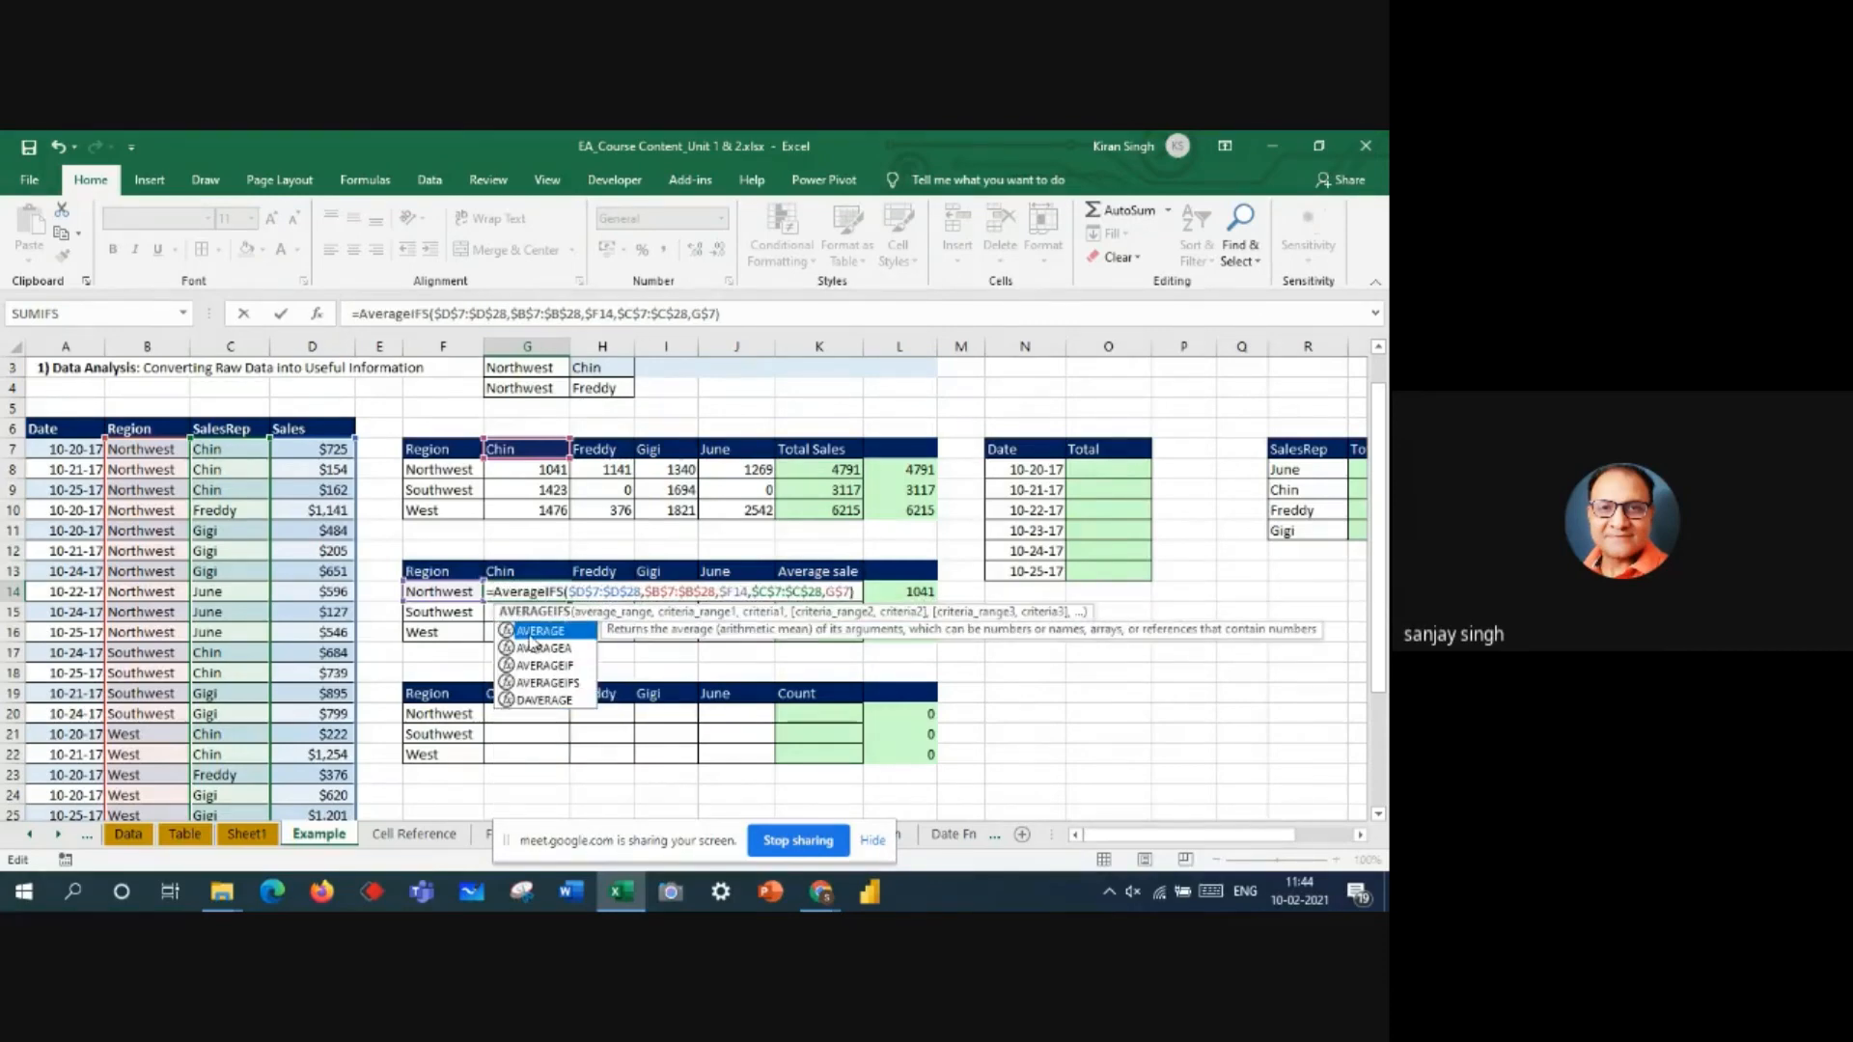
key("Return")
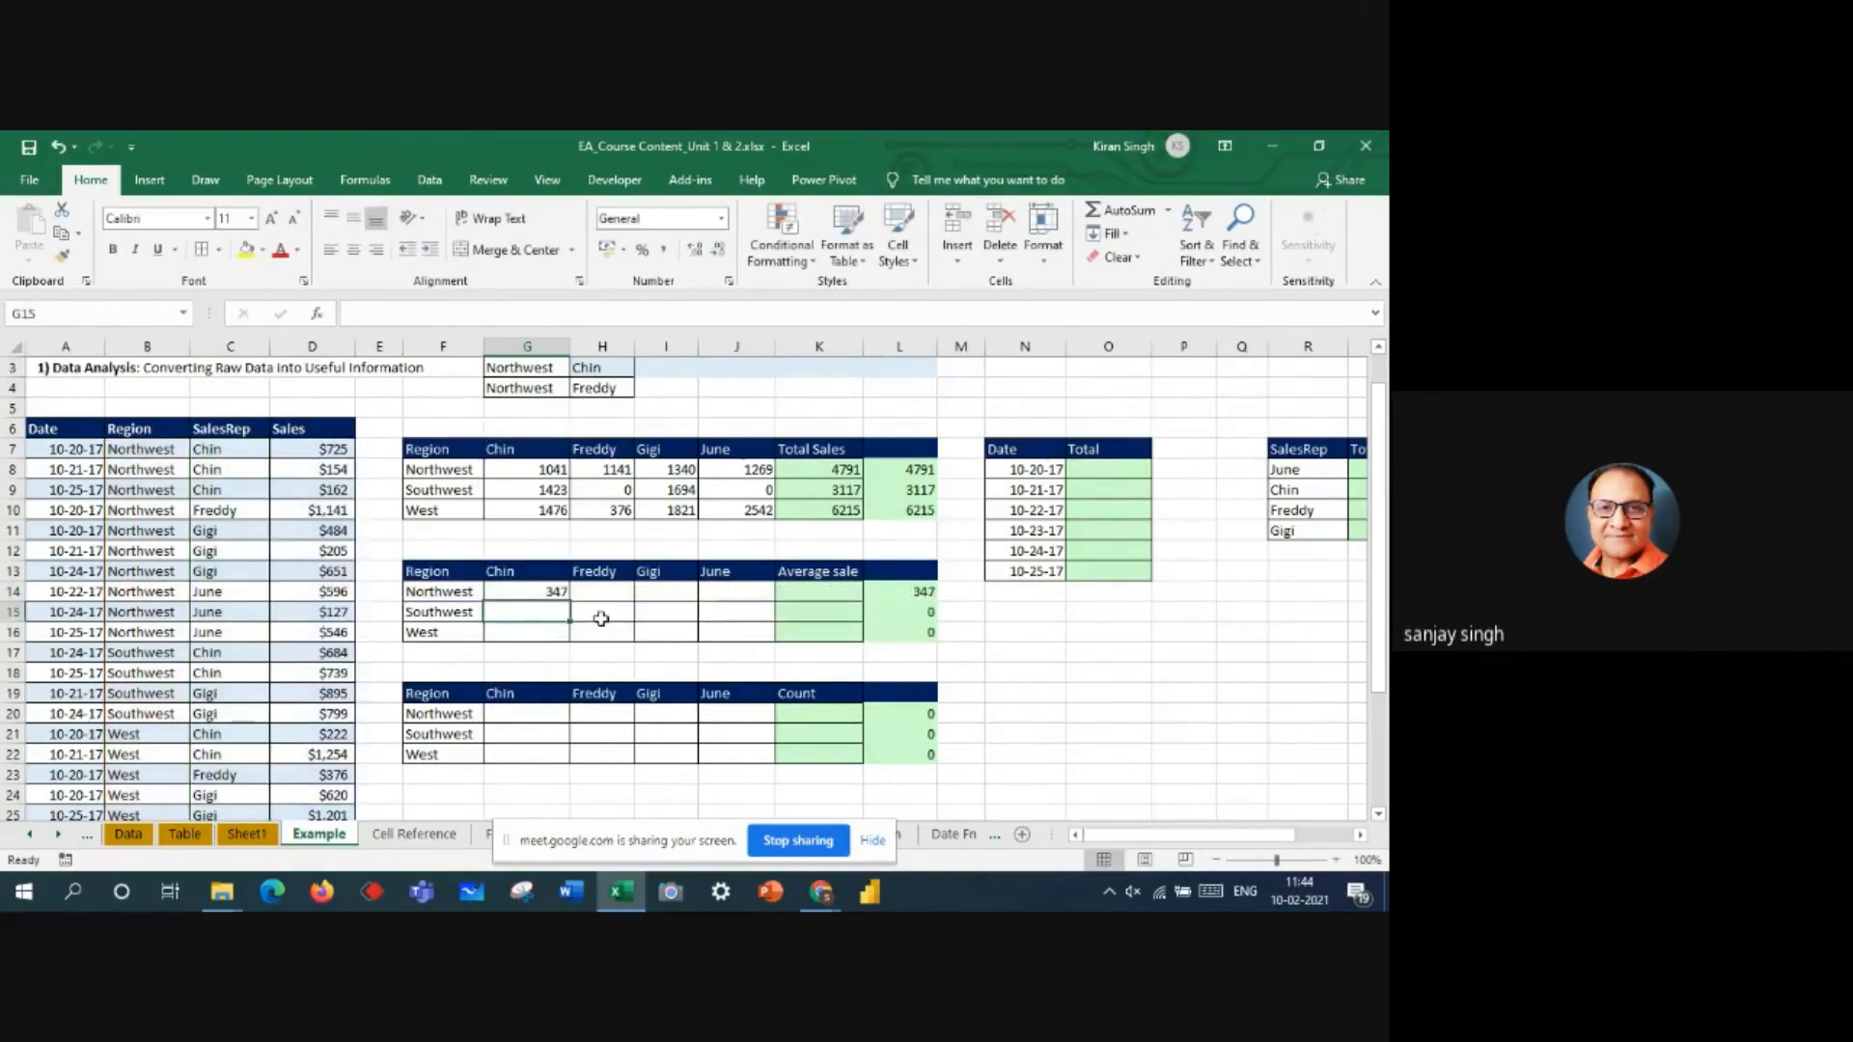
- Fill the AVERAGEIFS formula from G14 down to row 16 and across to column J
left_click(547, 591)
left_click_drag(569, 600, 567, 653)
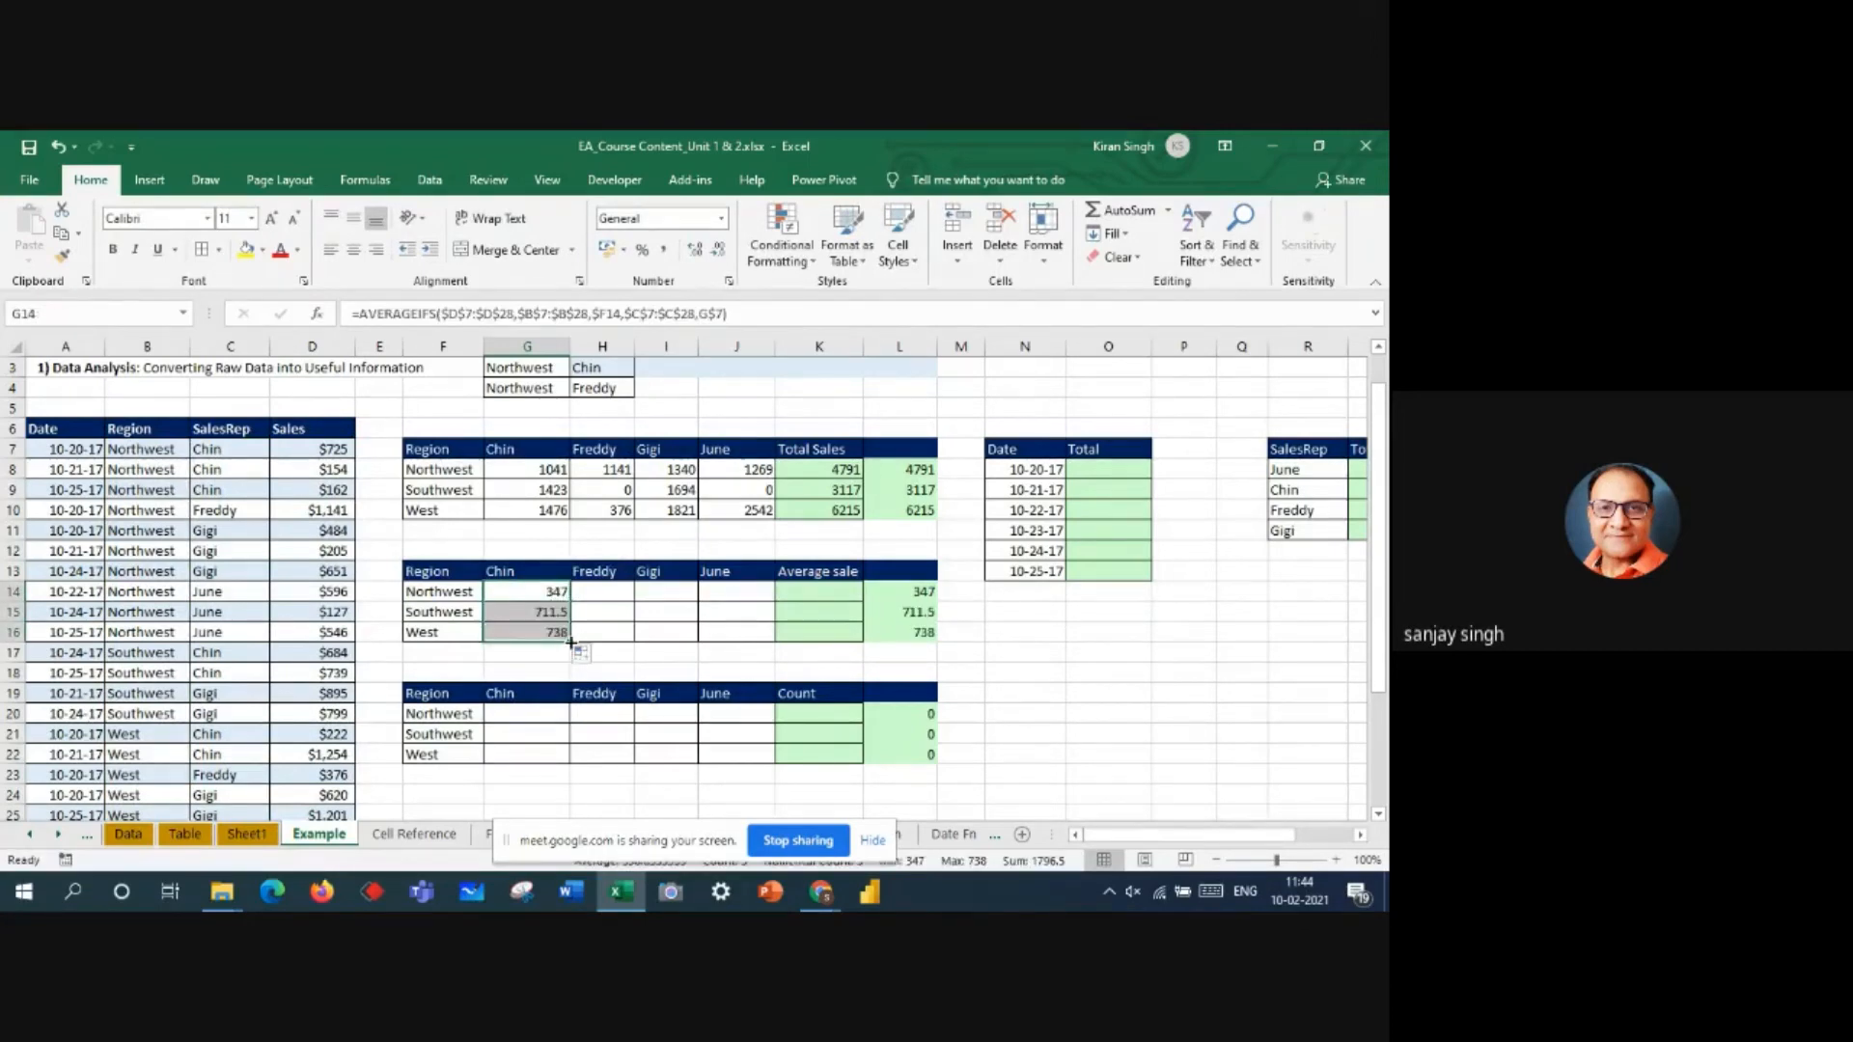
left_click_drag(571, 640, 777, 643)
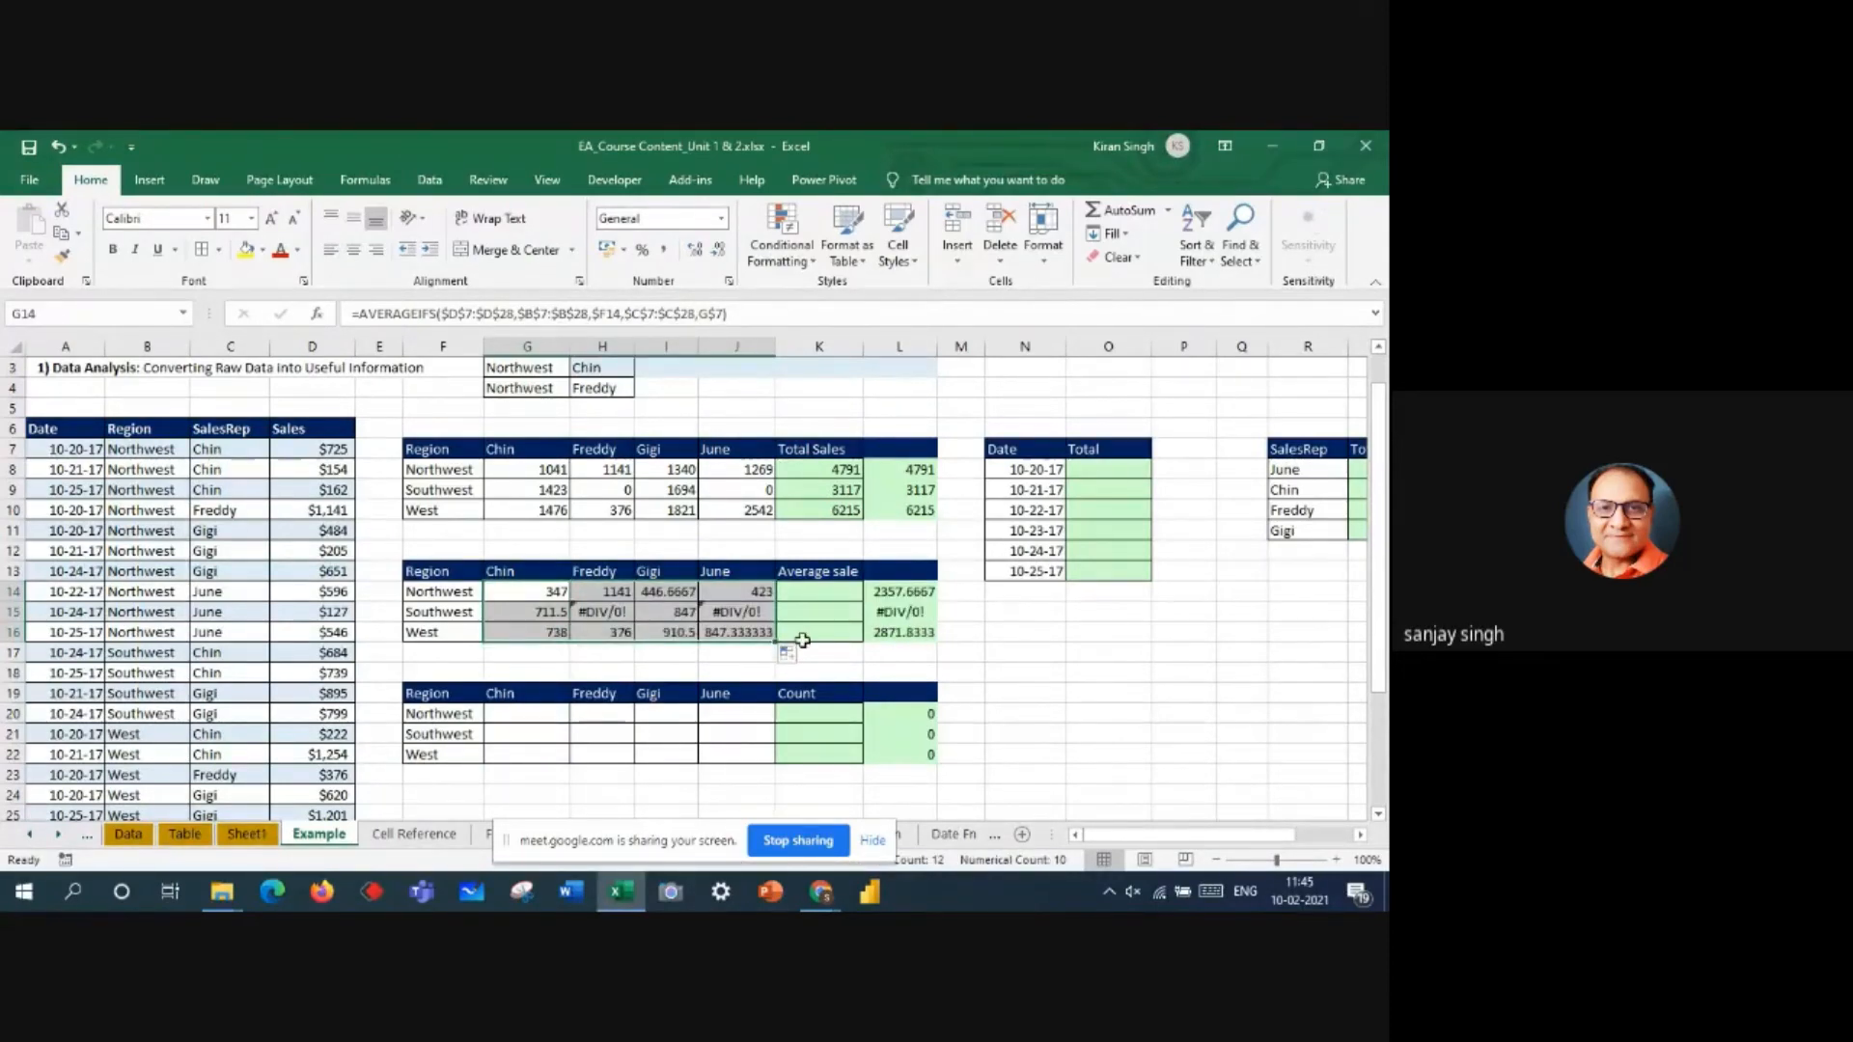
- Replace the Southwest check formula in L15 with a sum of only G15 and I15, leaving out the error cells
left_click(608, 611)
left_click(741, 612)
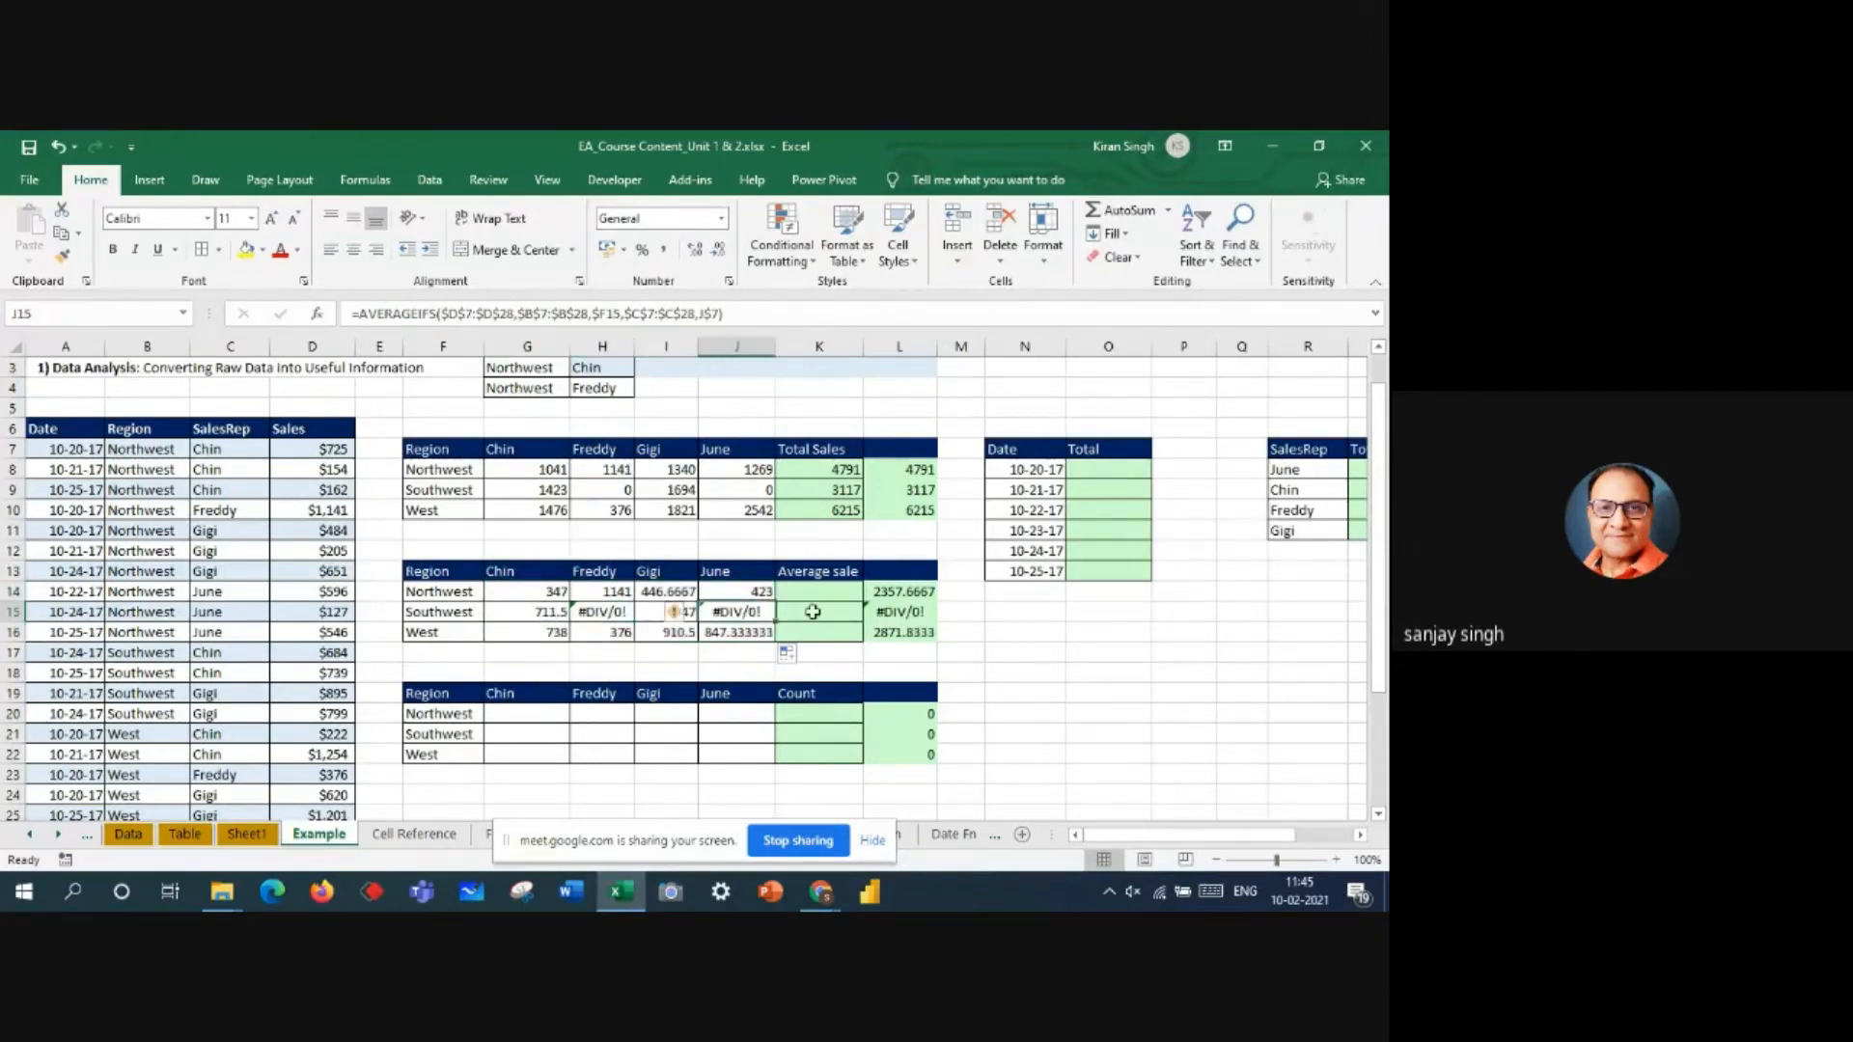
left_click(900, 614)
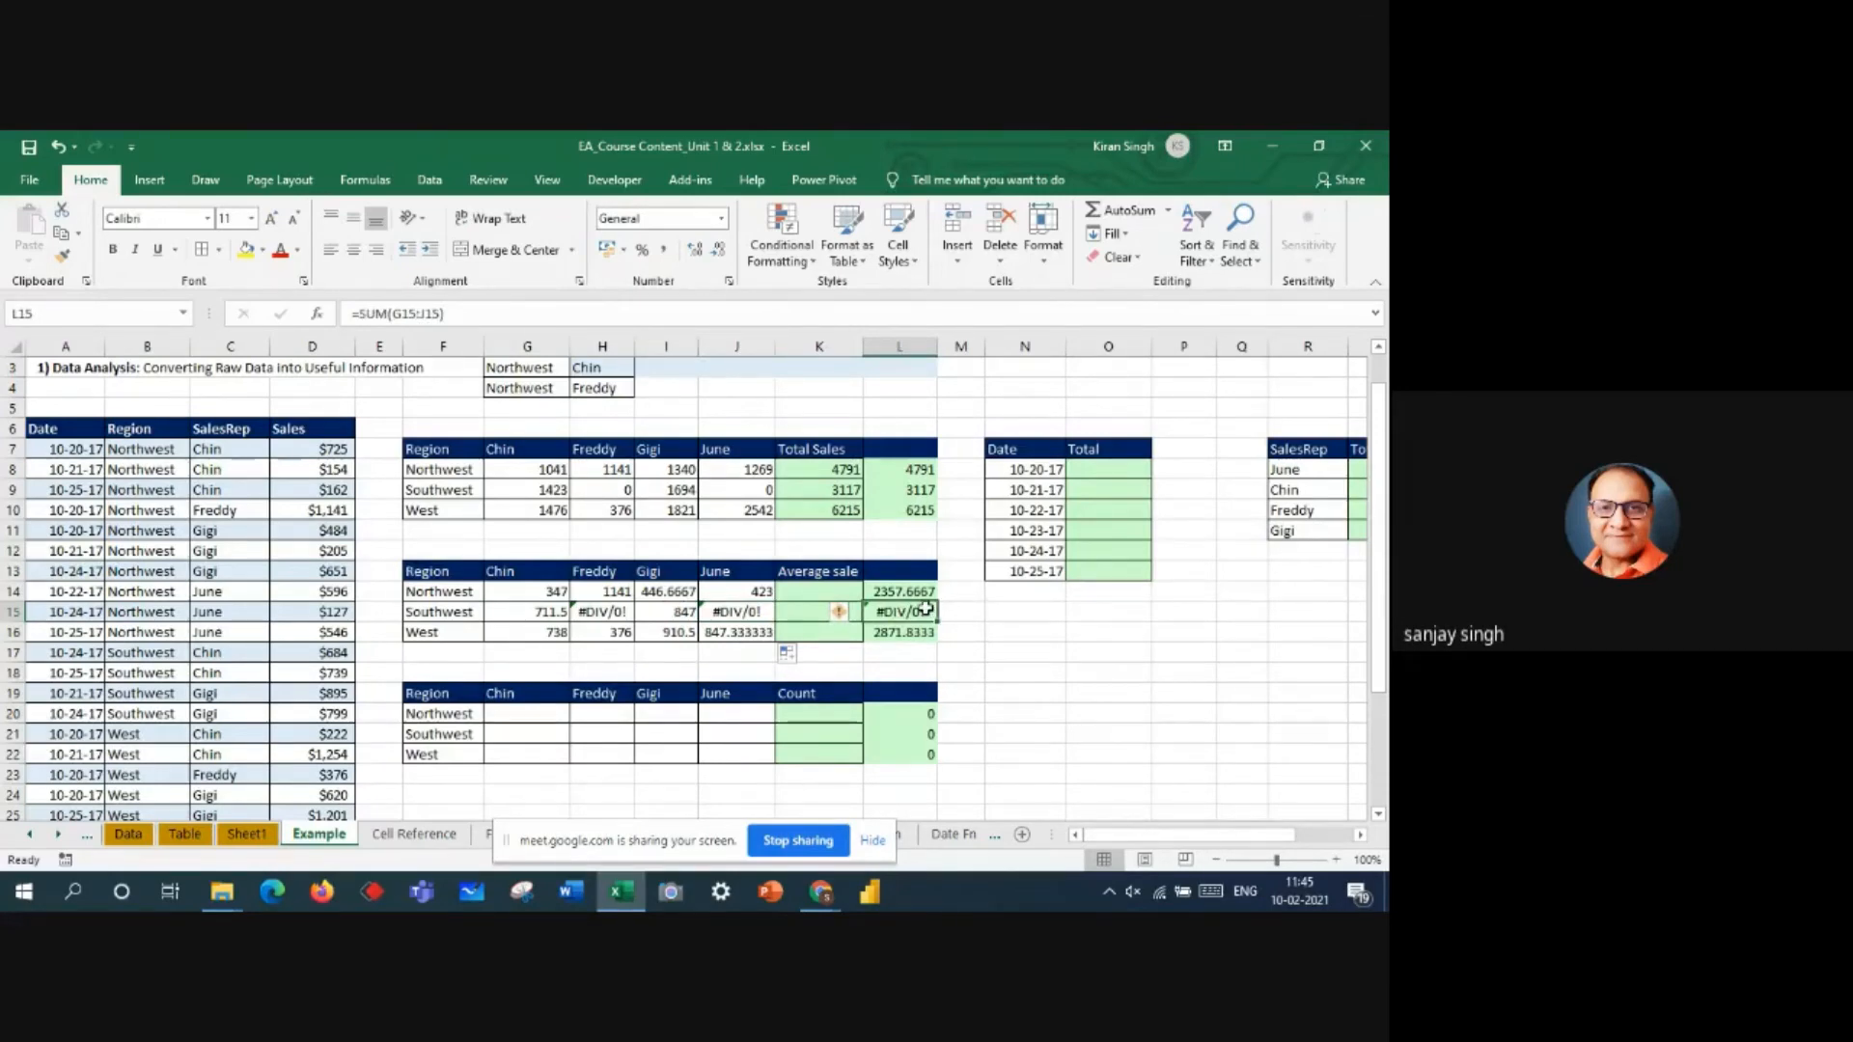
type("=")
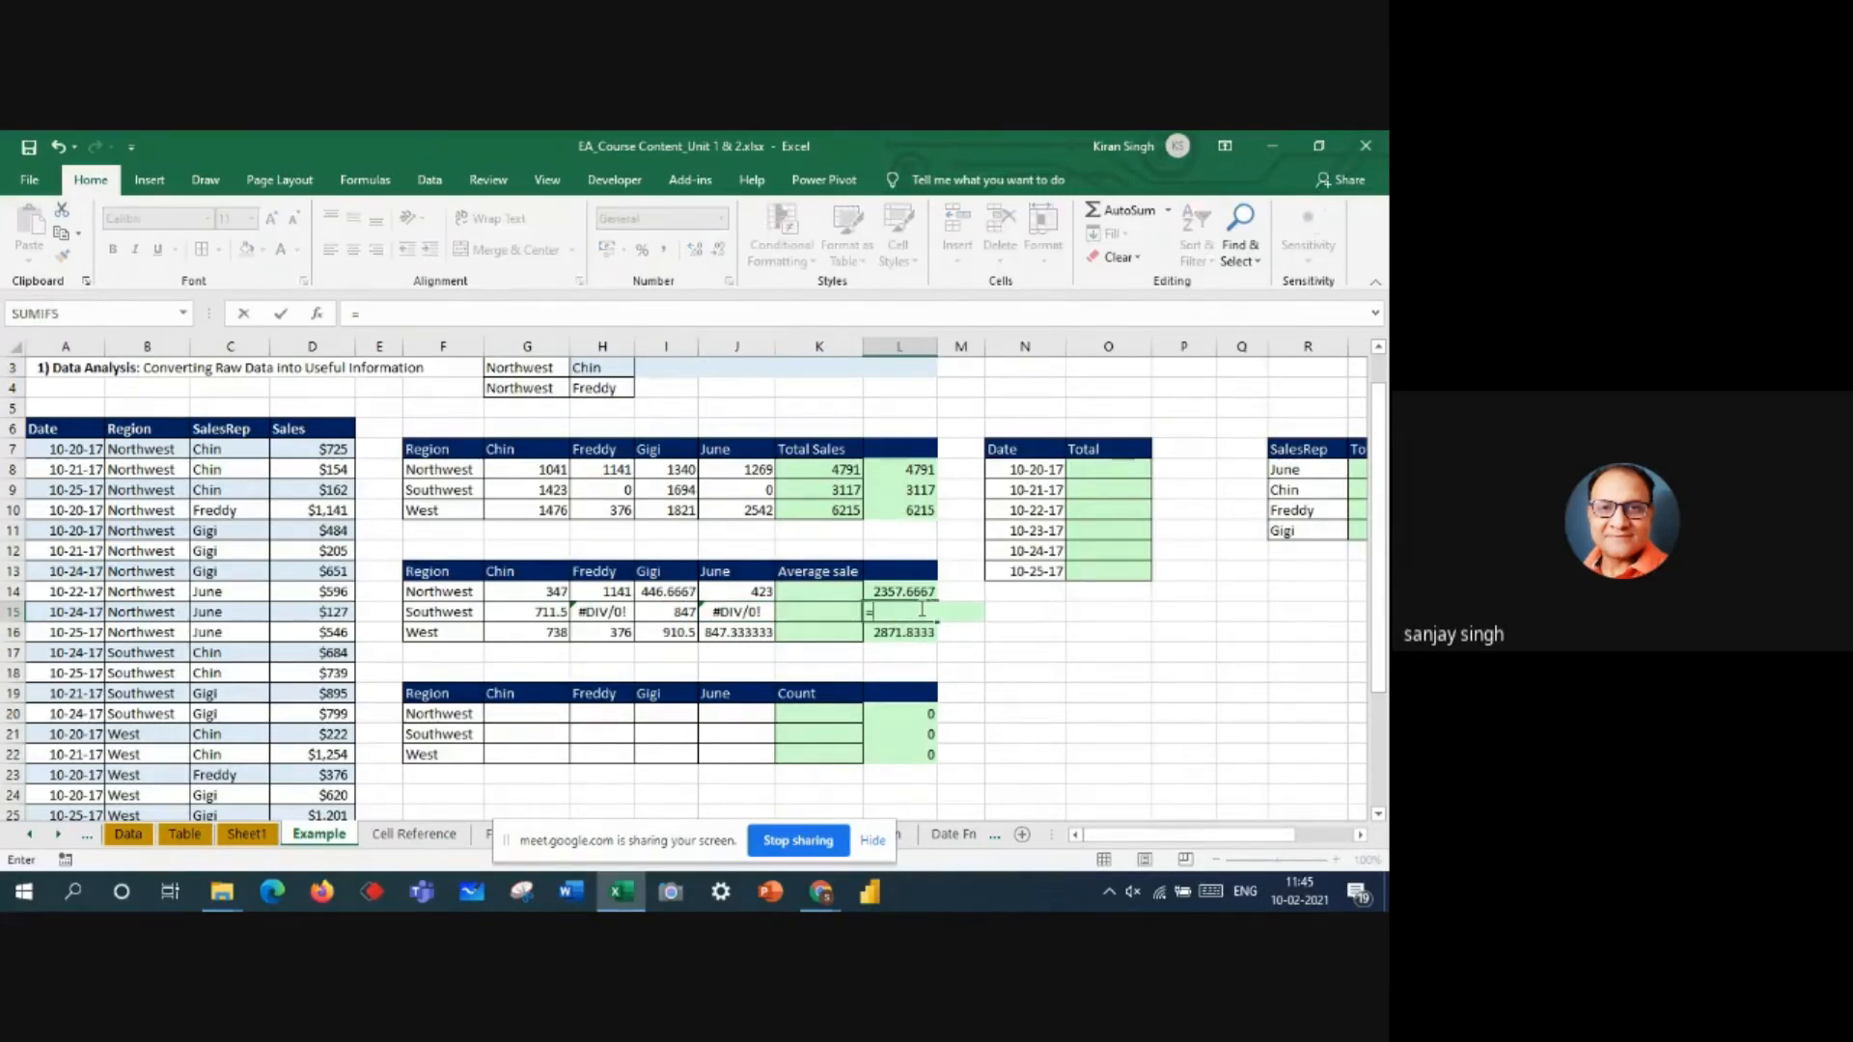
left_click(544, 612)
type("+")
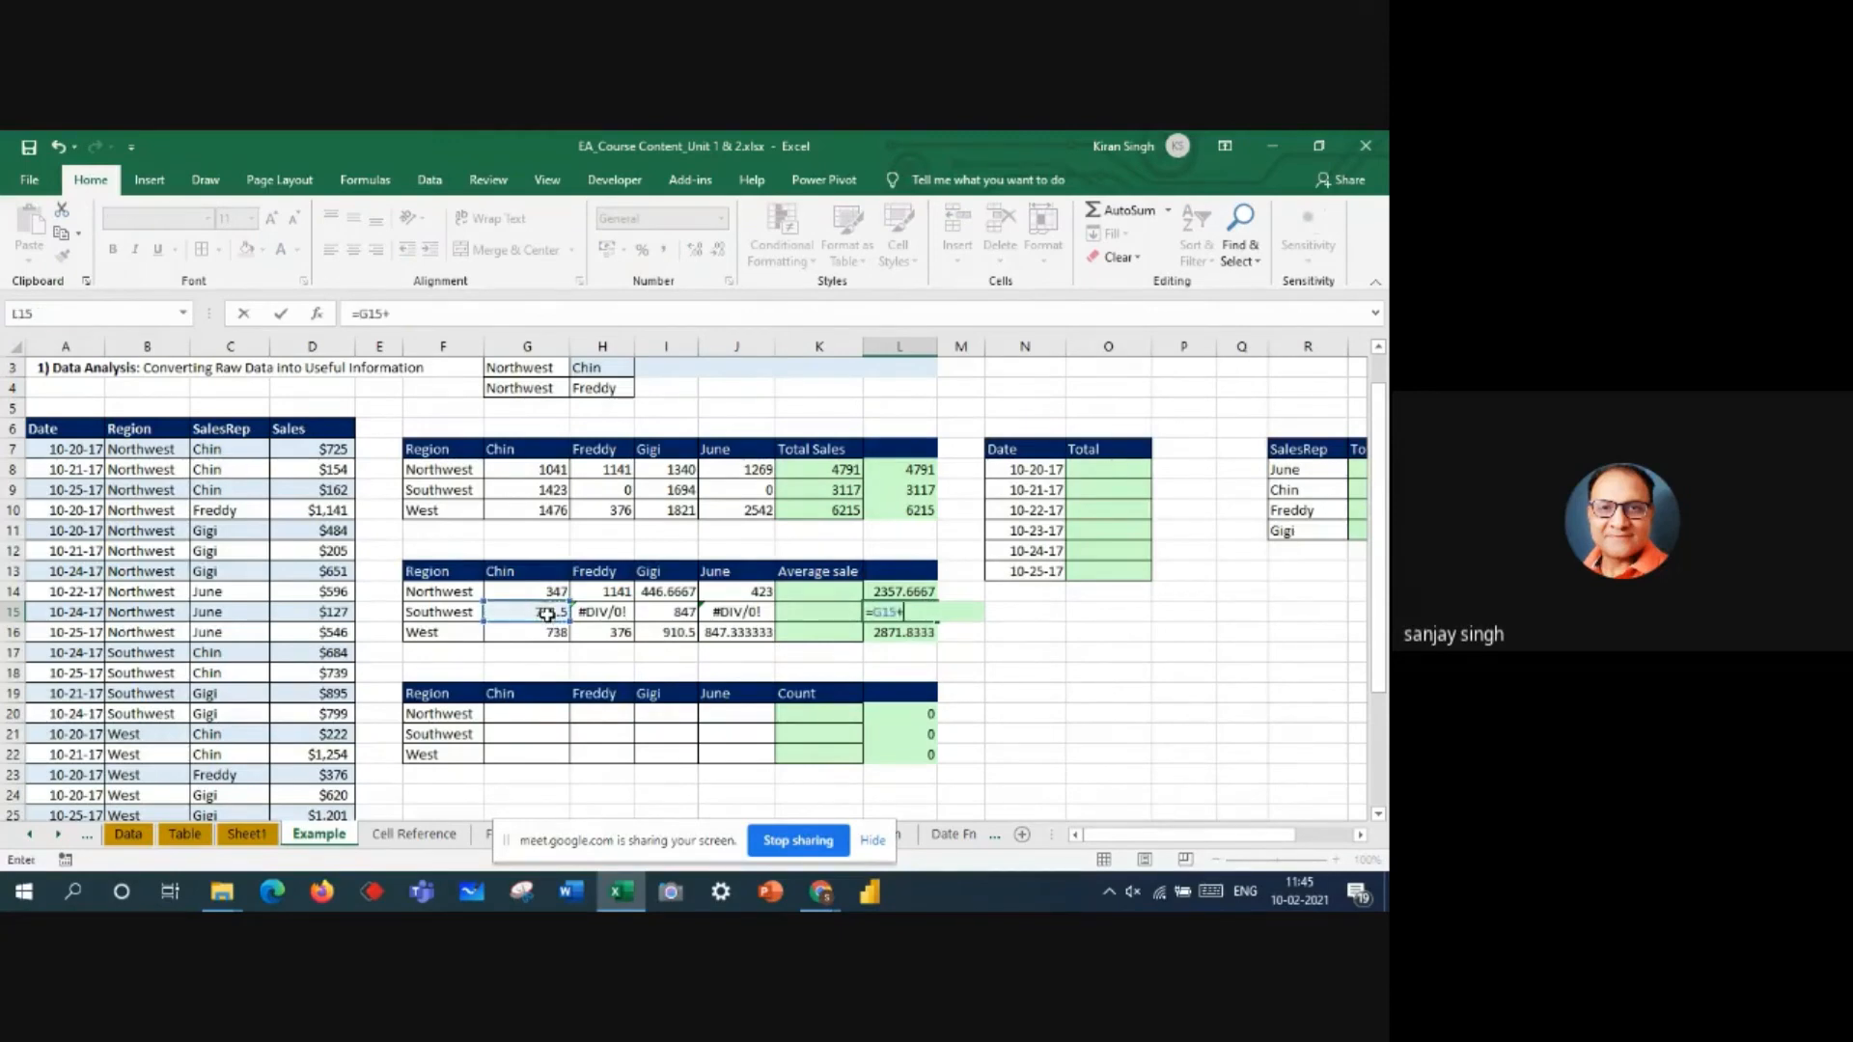
left_click(653, 618)
key("Return")
- Format the check values in L14:L16 to show two decimal places
left_click_drag(922, 594, 922, 634)
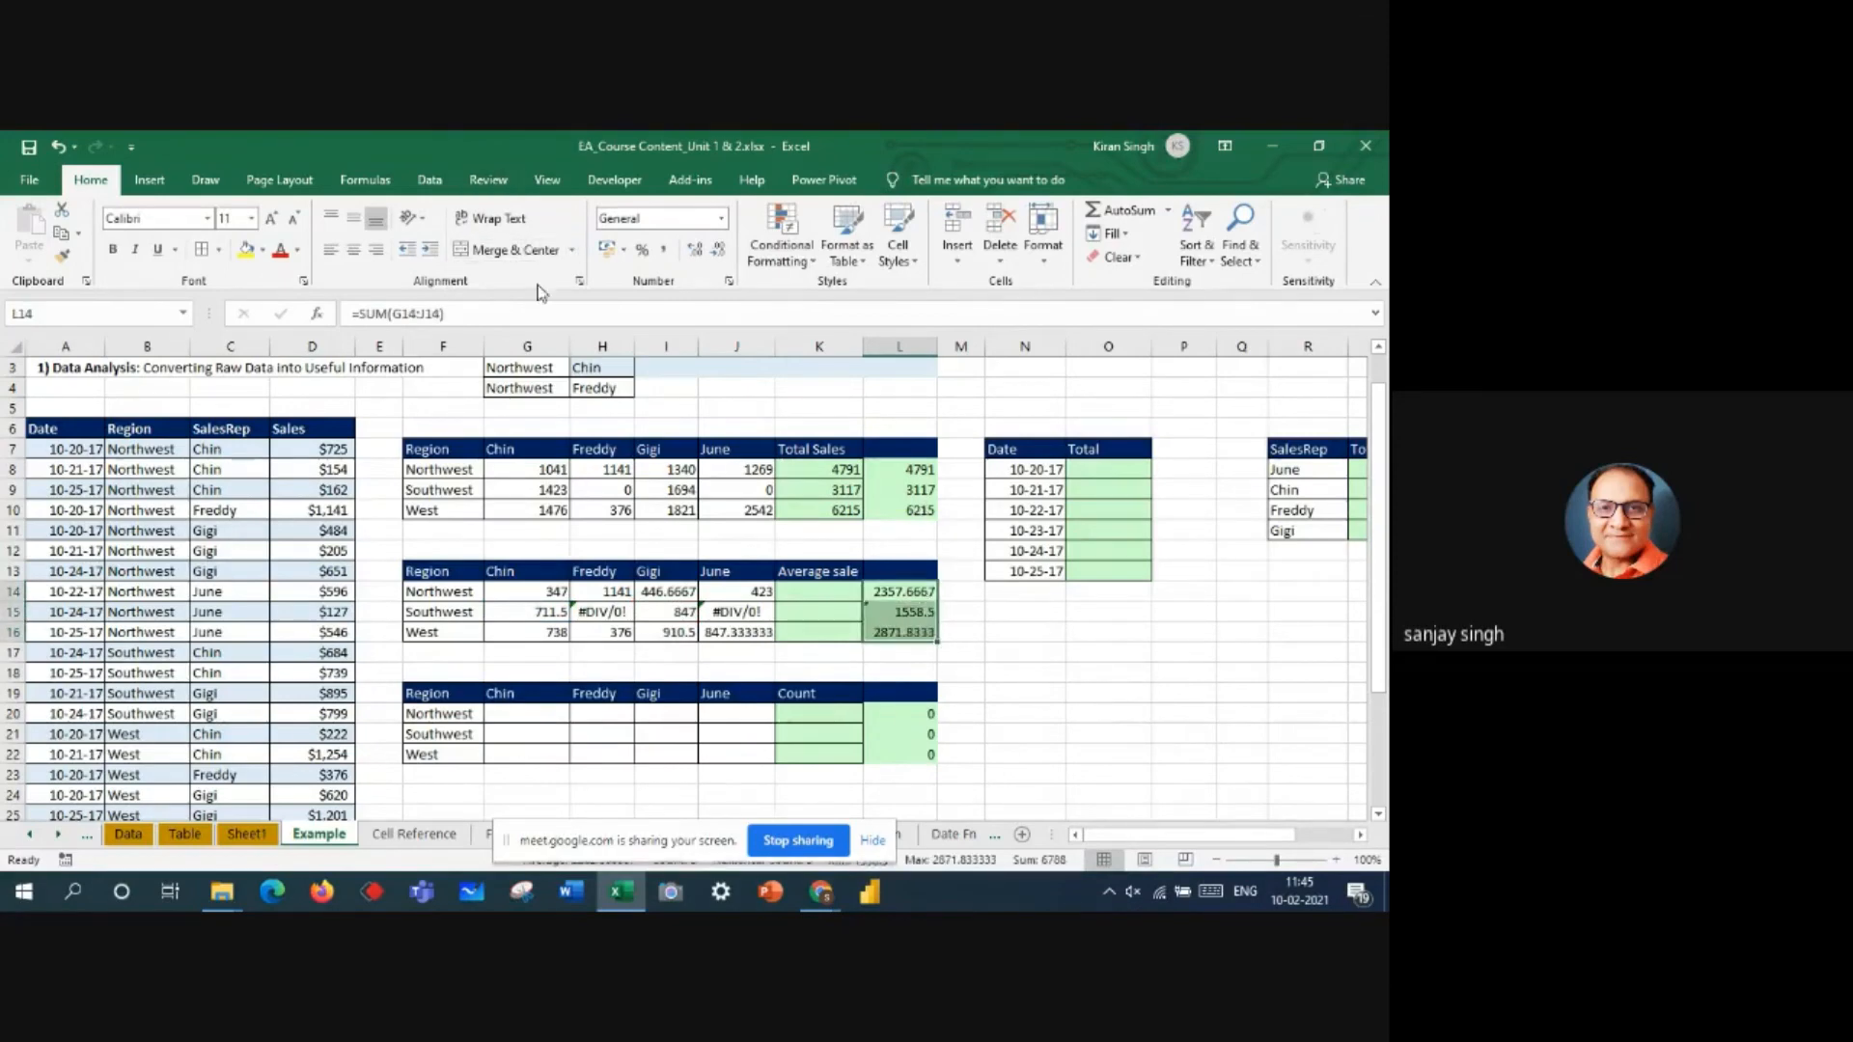
left_click(719, 250)
left_click(719, 251)
left_click(719, 251)
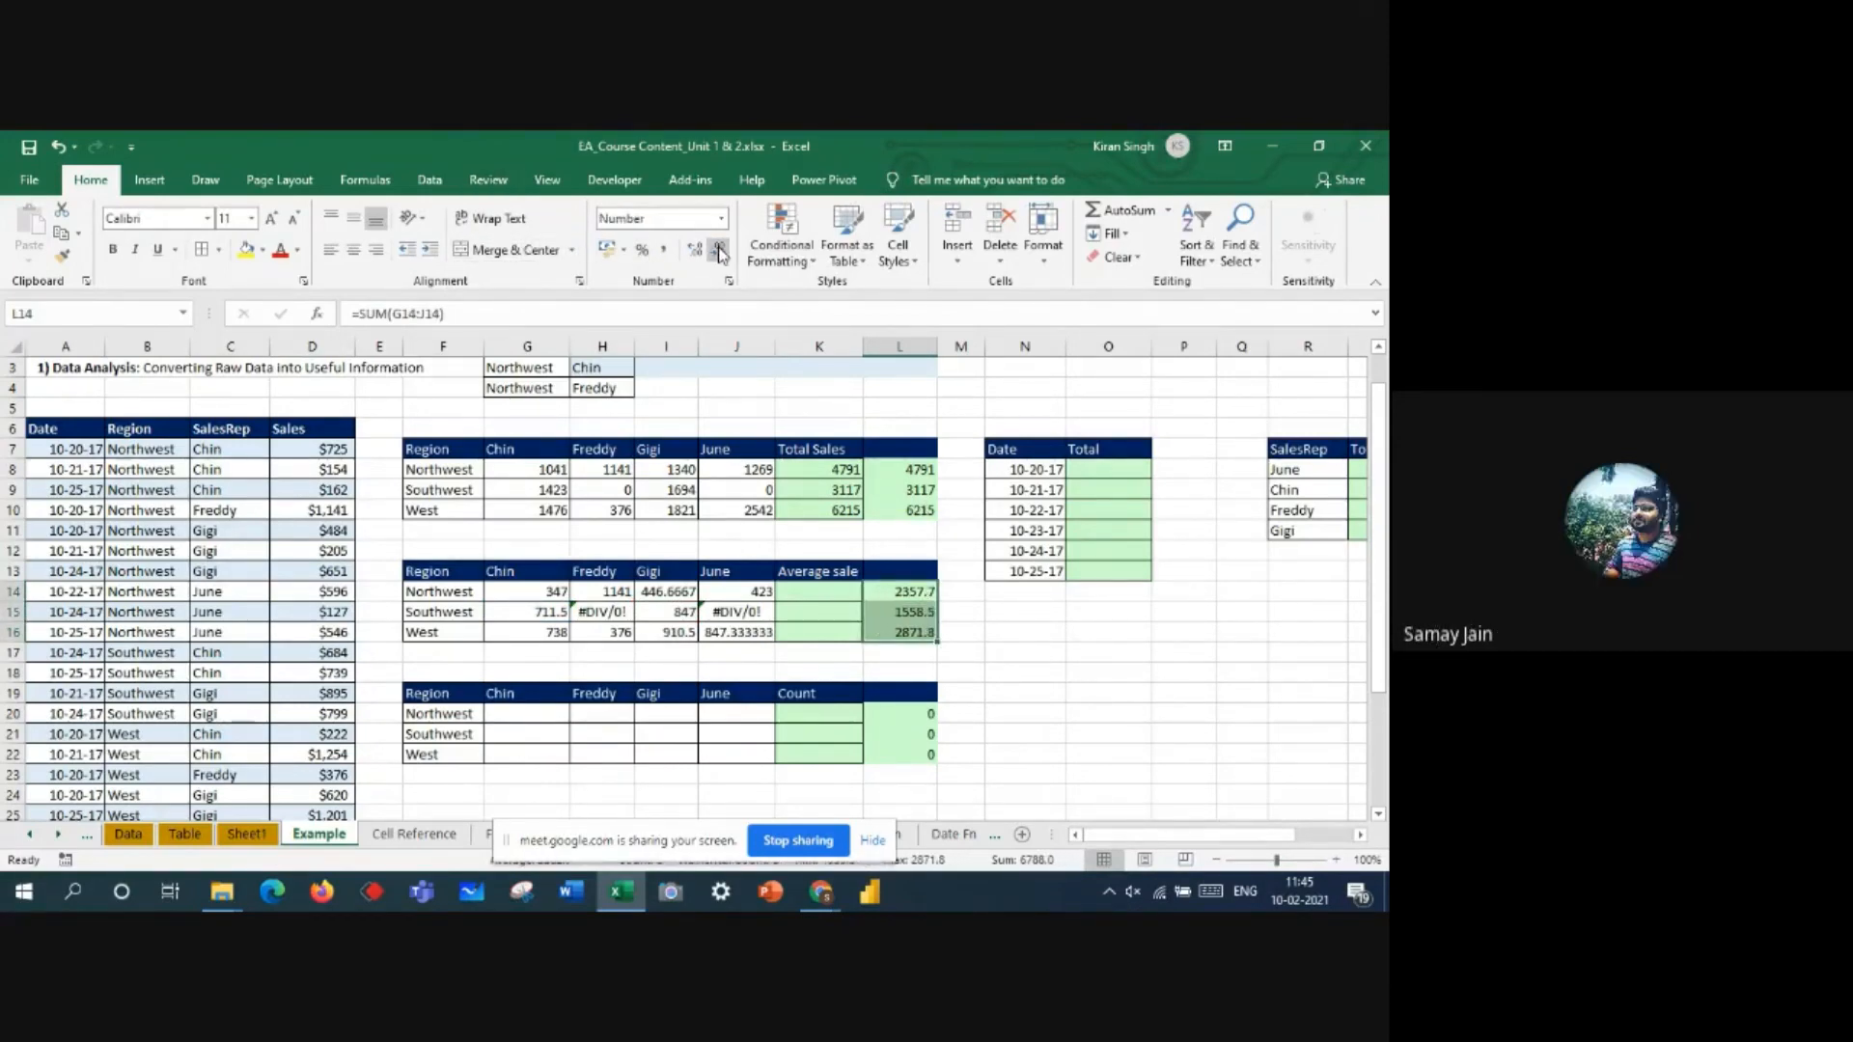
left_click(695, 249)
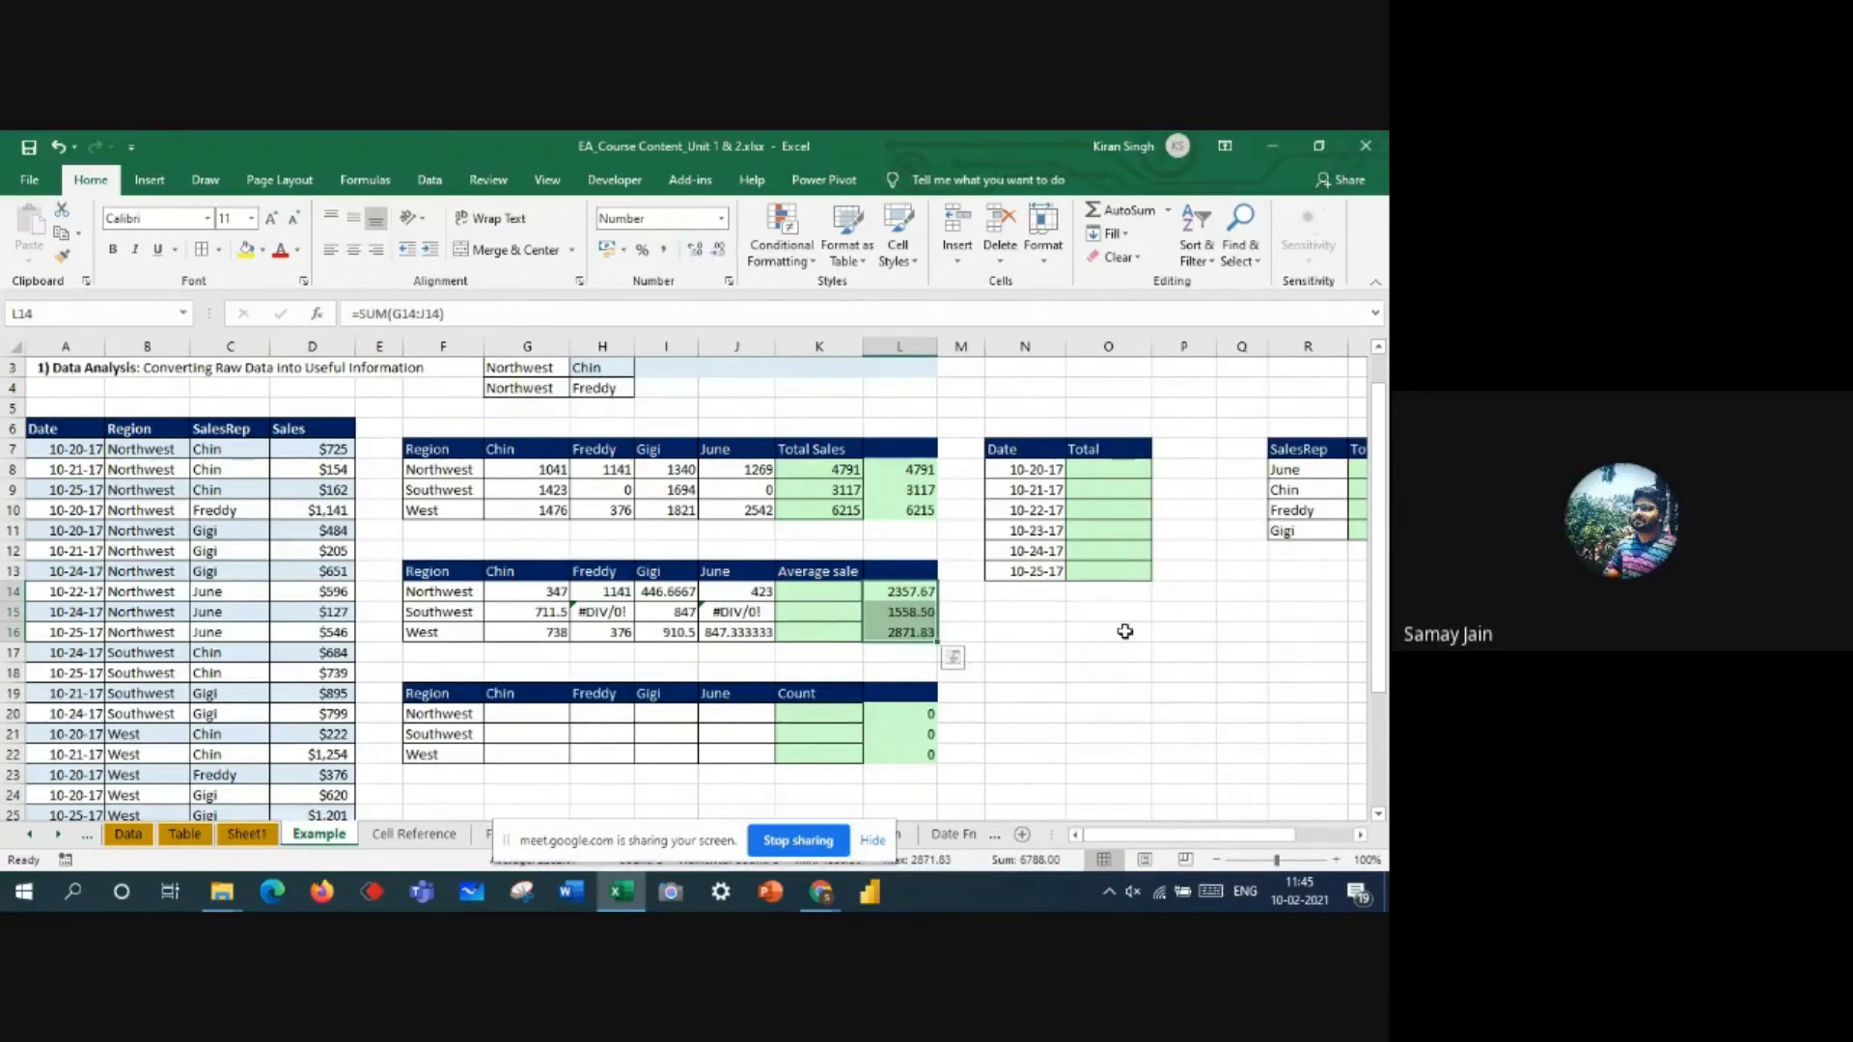
- Overwrite the two #DIV/0! averages in the Southwest row, H15 and J15, with 0
left_click(608, 612)
left_click(743, 612)
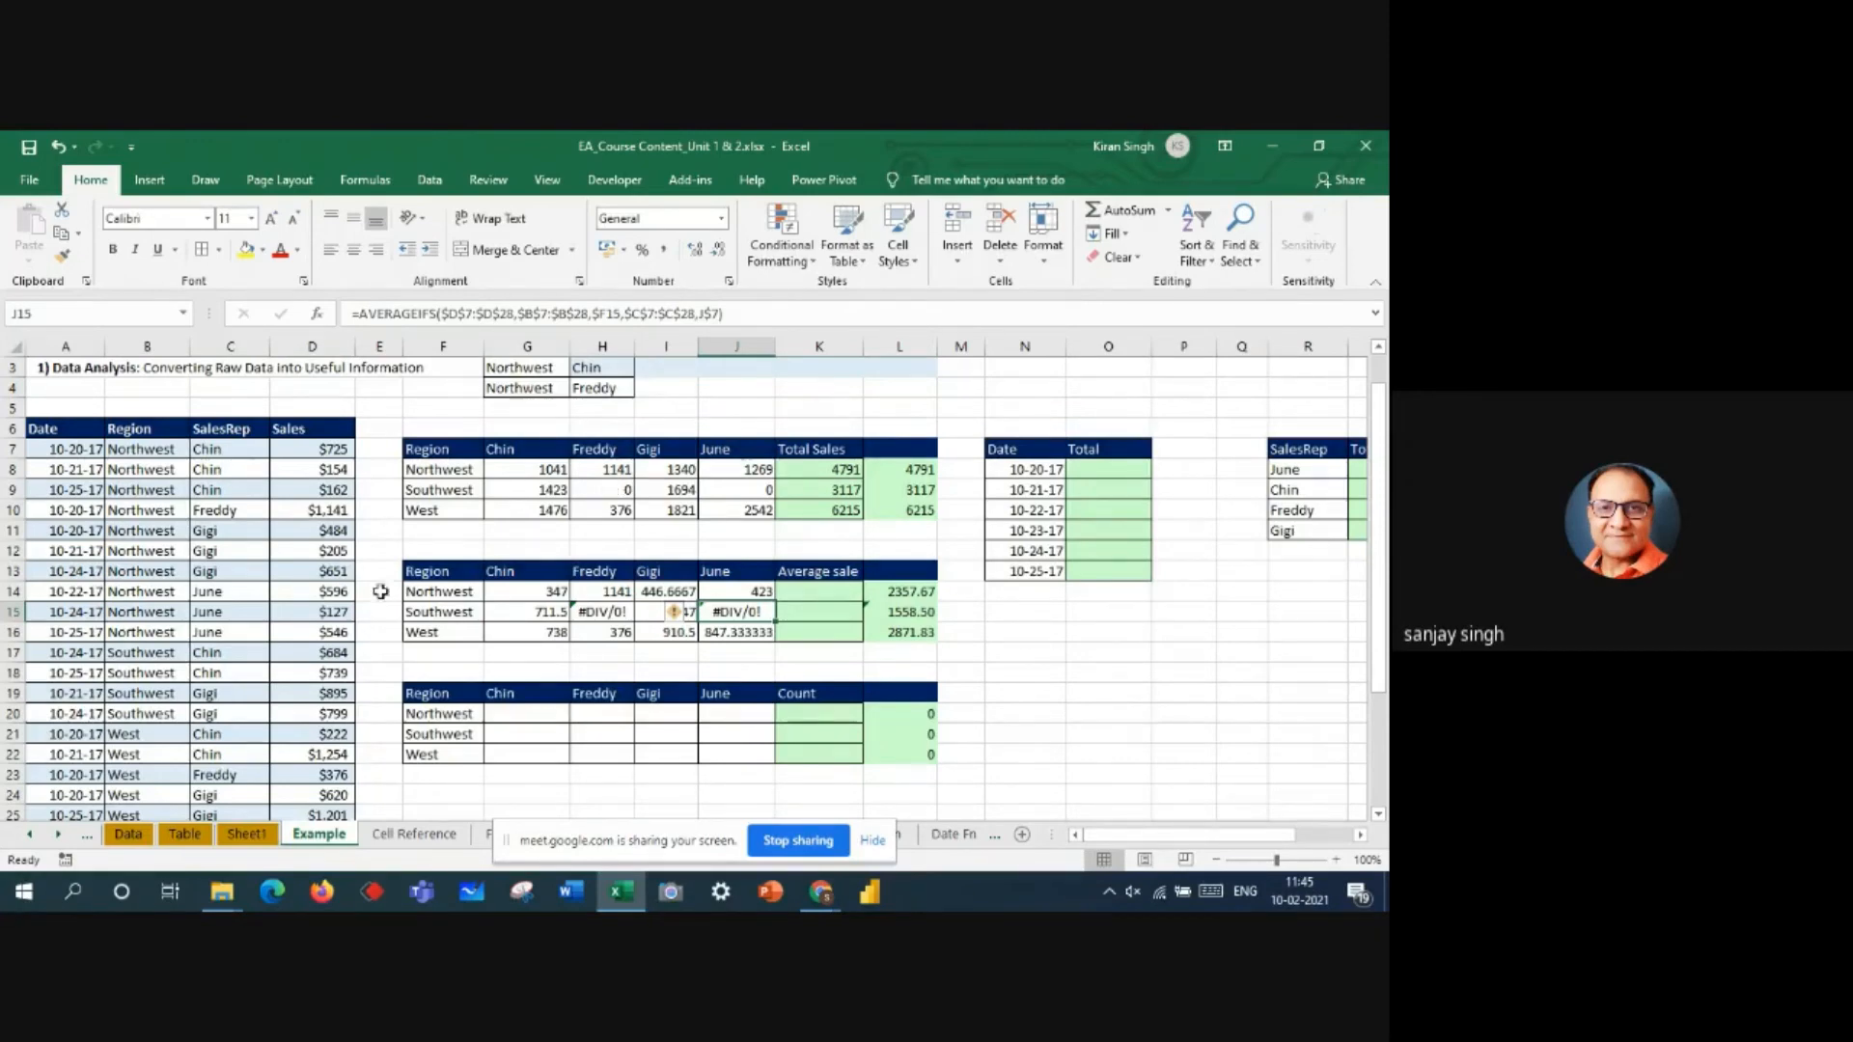
left_click(615, 612)
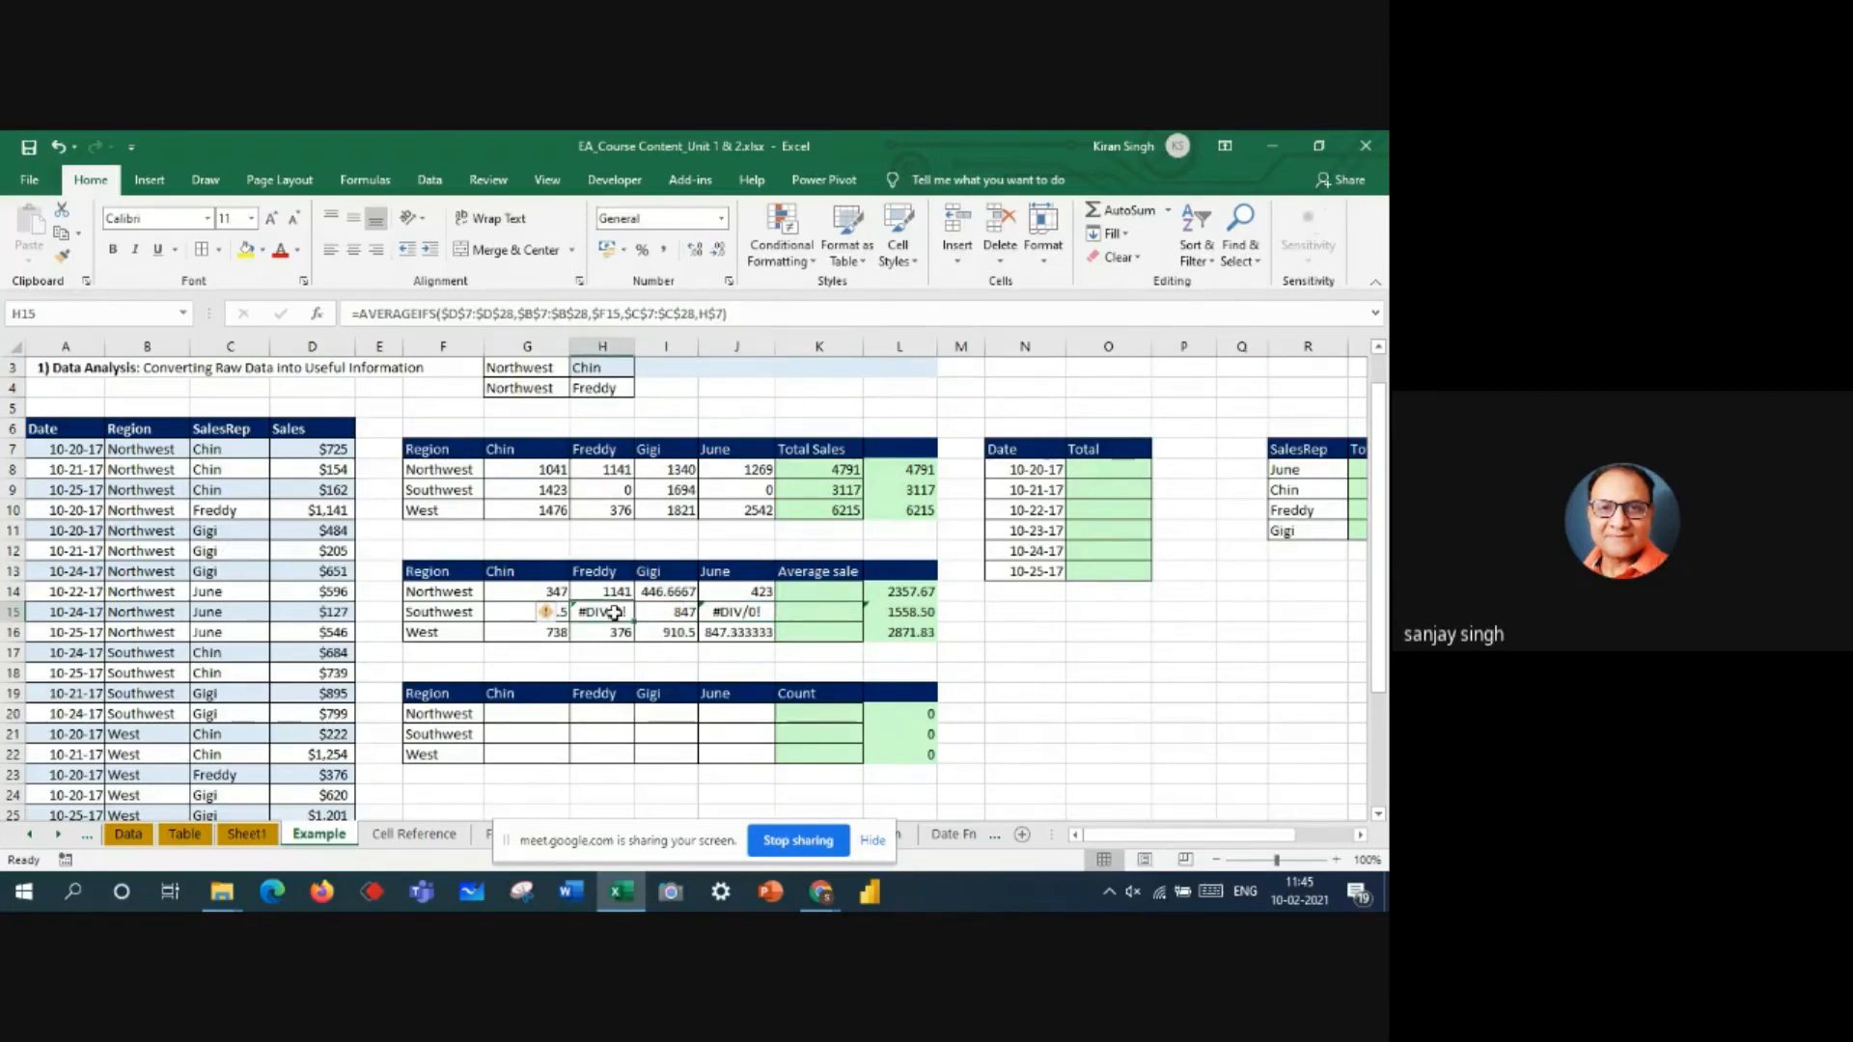
type("0")
left_click(1173, 719)
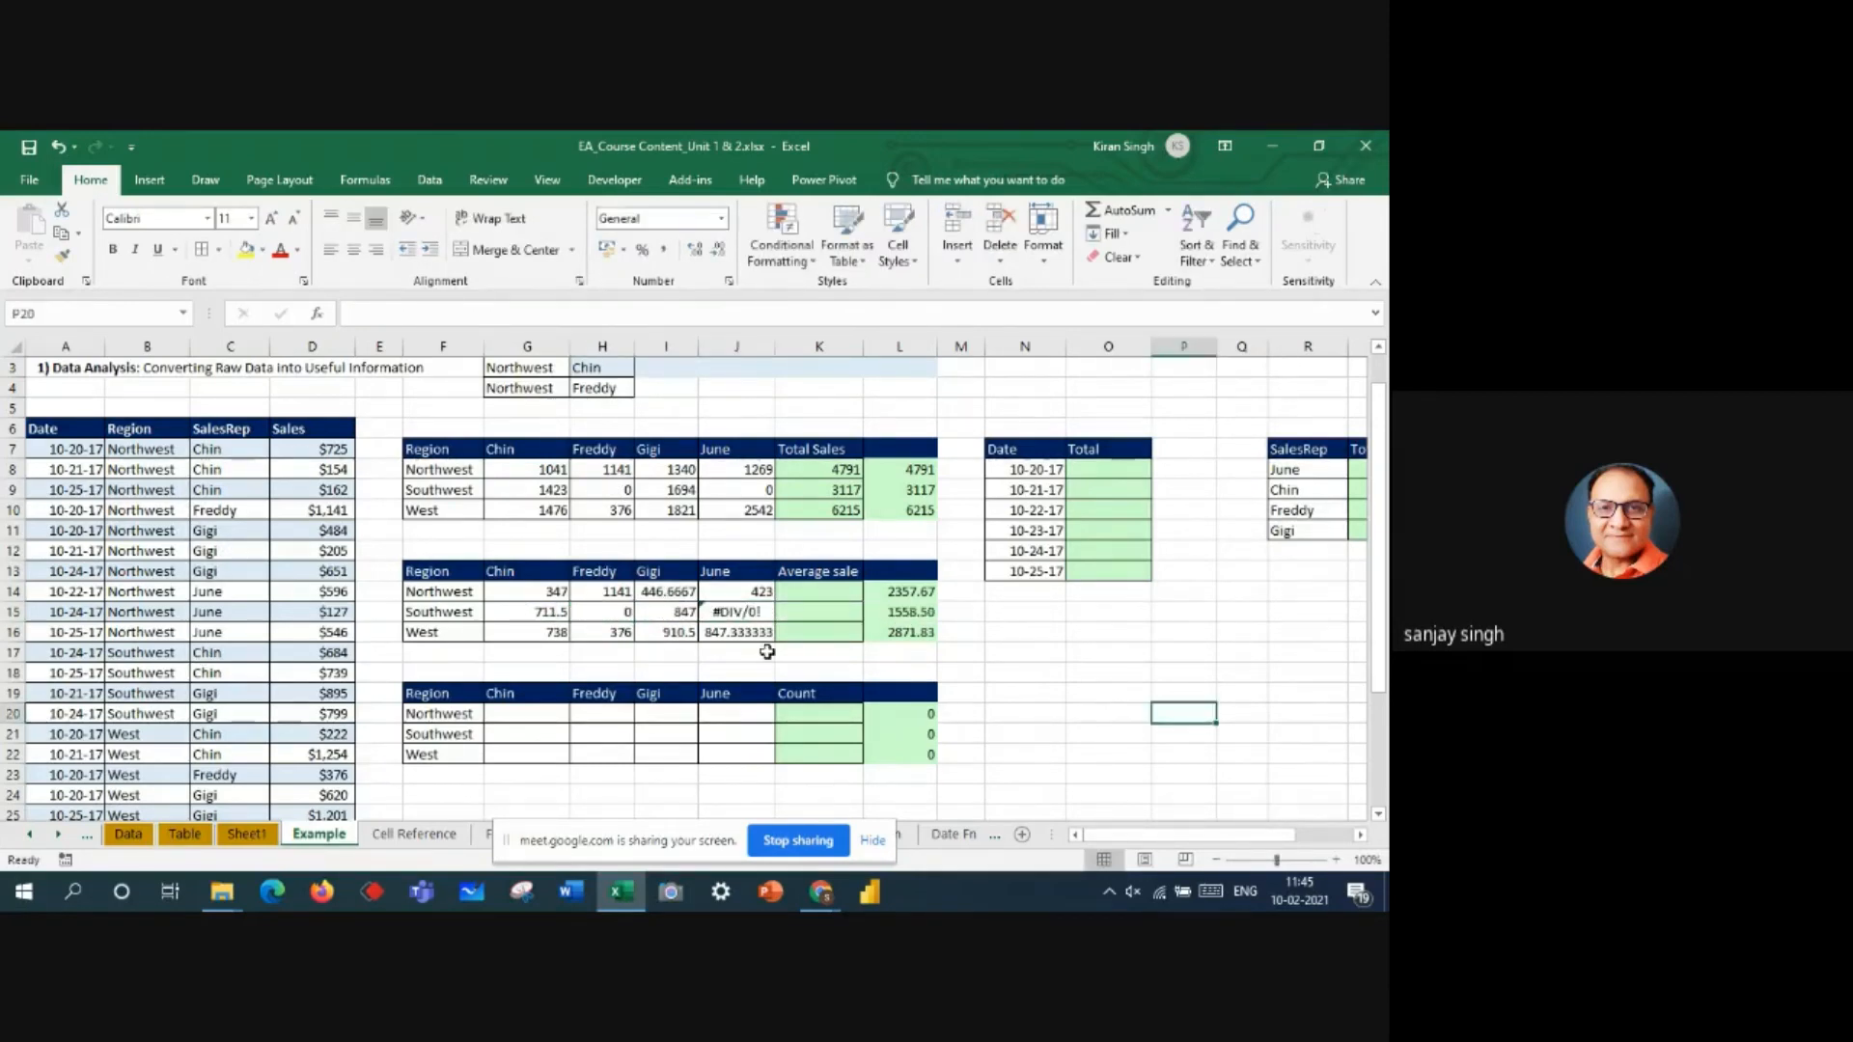
left_click(738, 612)
type("0")
left_click(1187, 753)
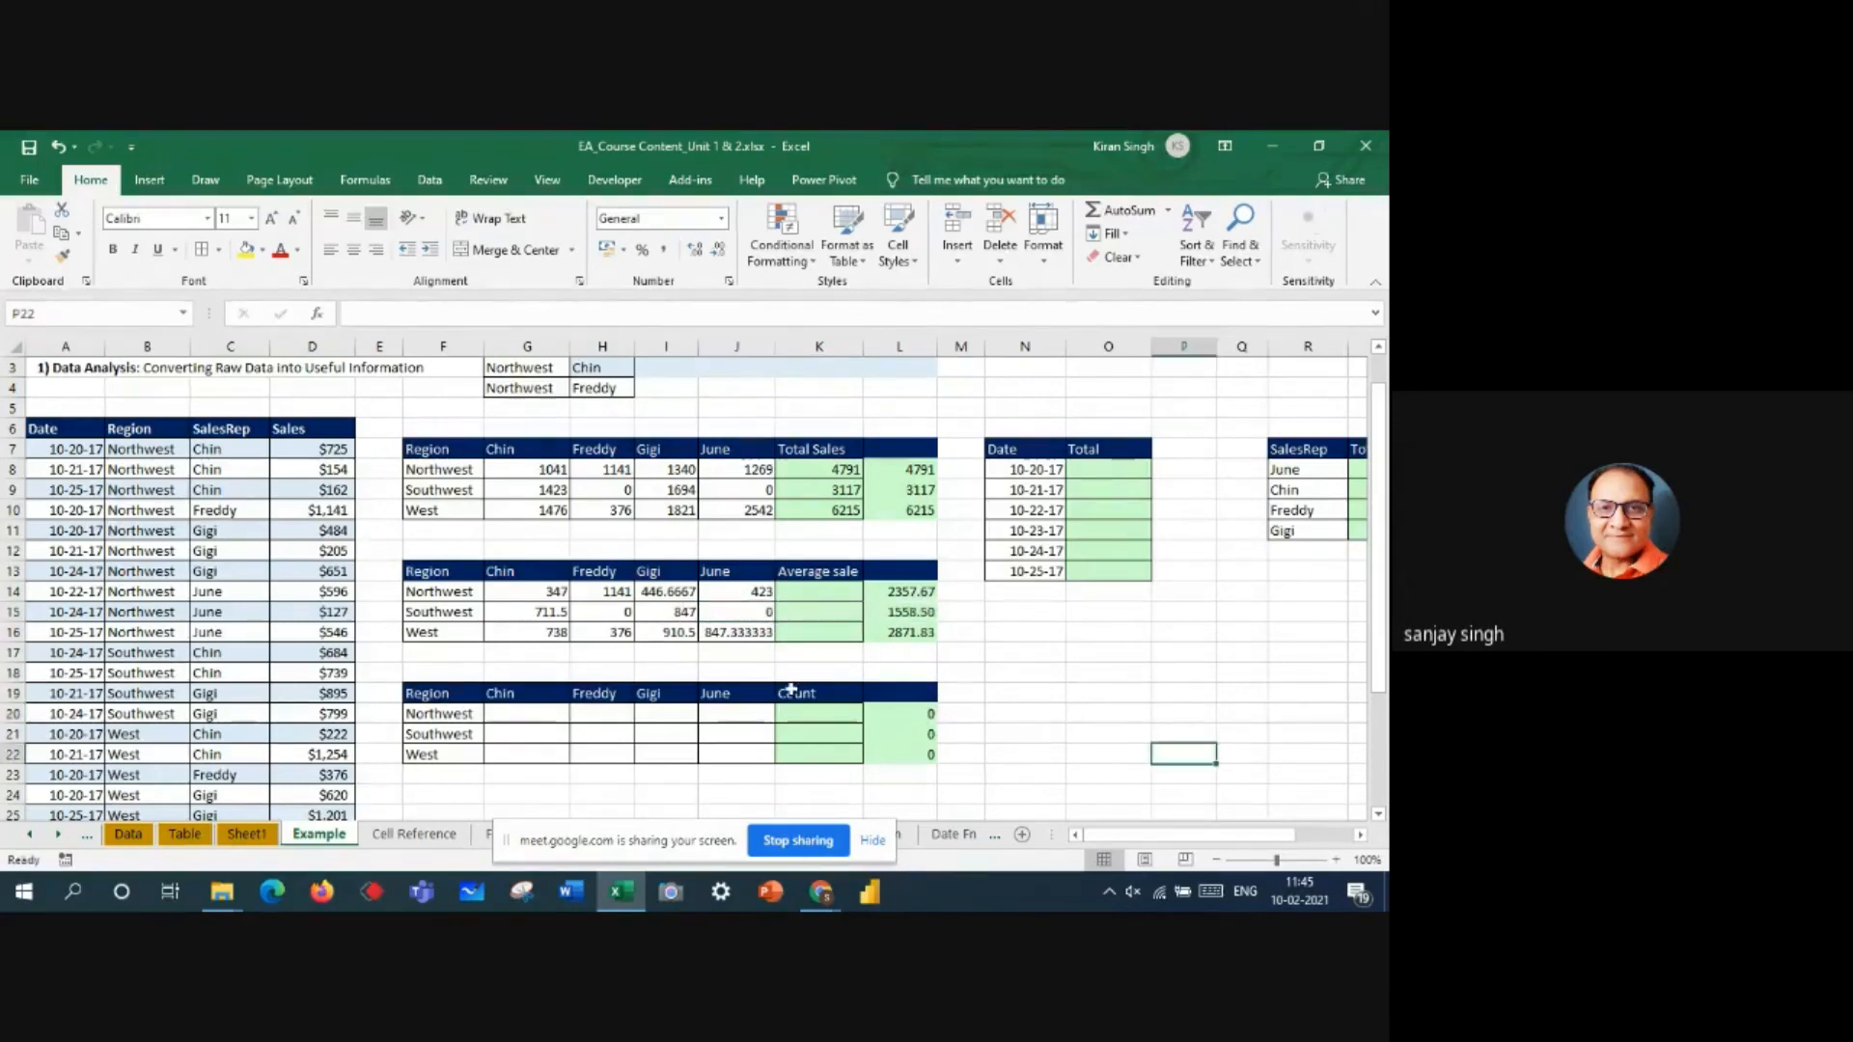
- Compare the Southwest averages in H15 and J15 with the matching sales totals in H9 and J9
left_click(615, 612)
left_click(749, 613)
left_click(630, 488)
left_click(731, 491)
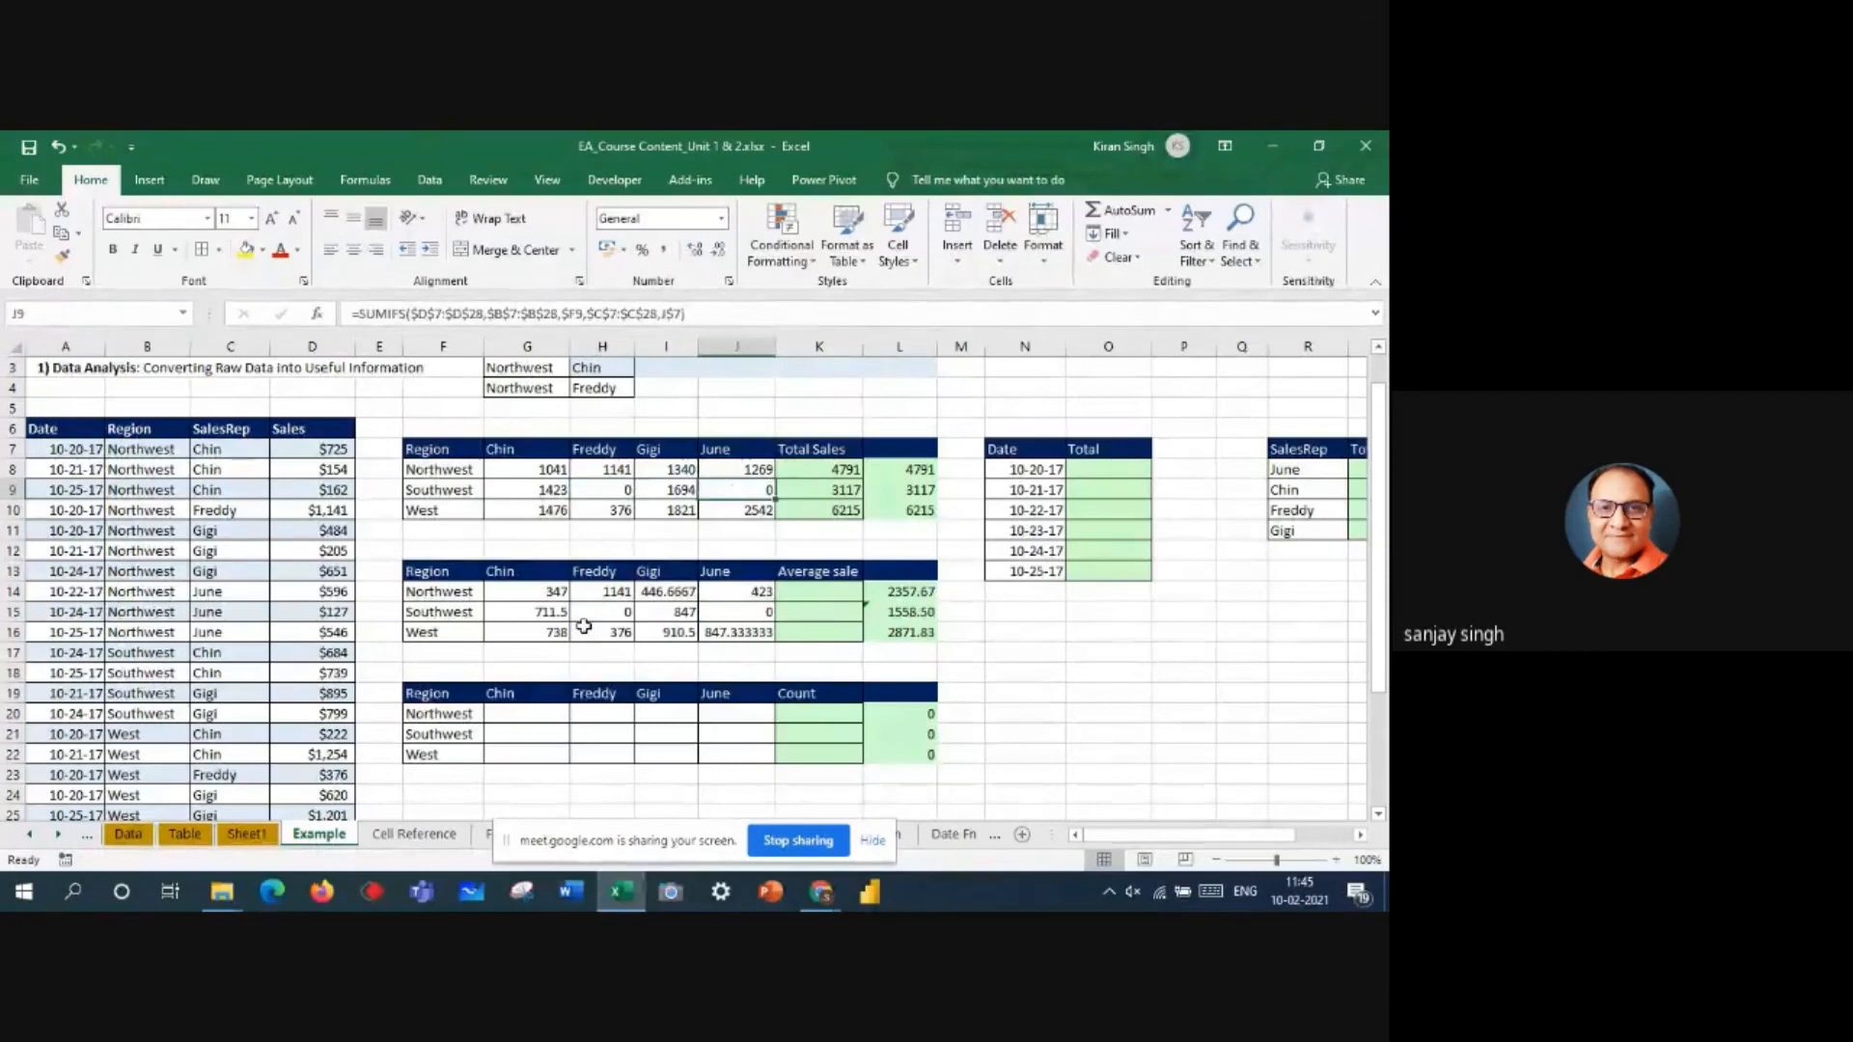
left_click(603, 611)
left_click(753, 611)
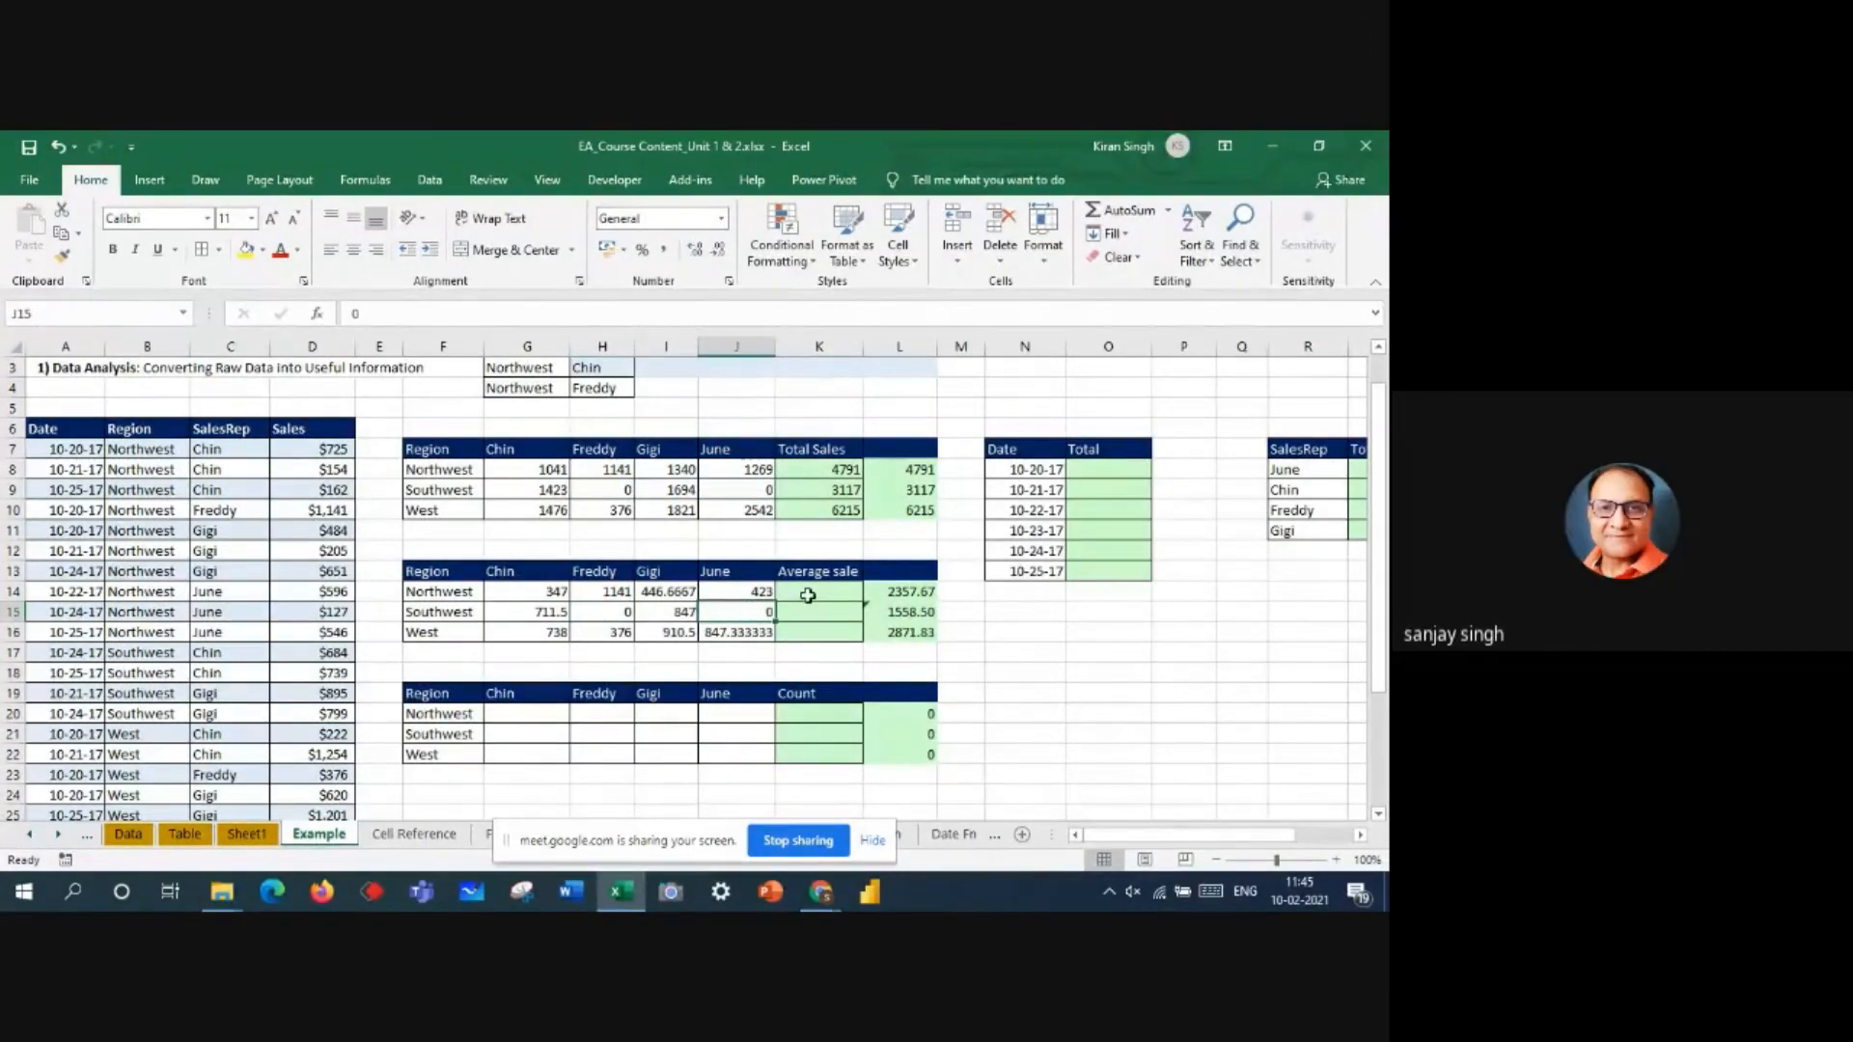
- Fill K14:K16 with the regional formula copied from K8, switched from SUMIFS to AVERAGEIFS
left_click(827, 464)
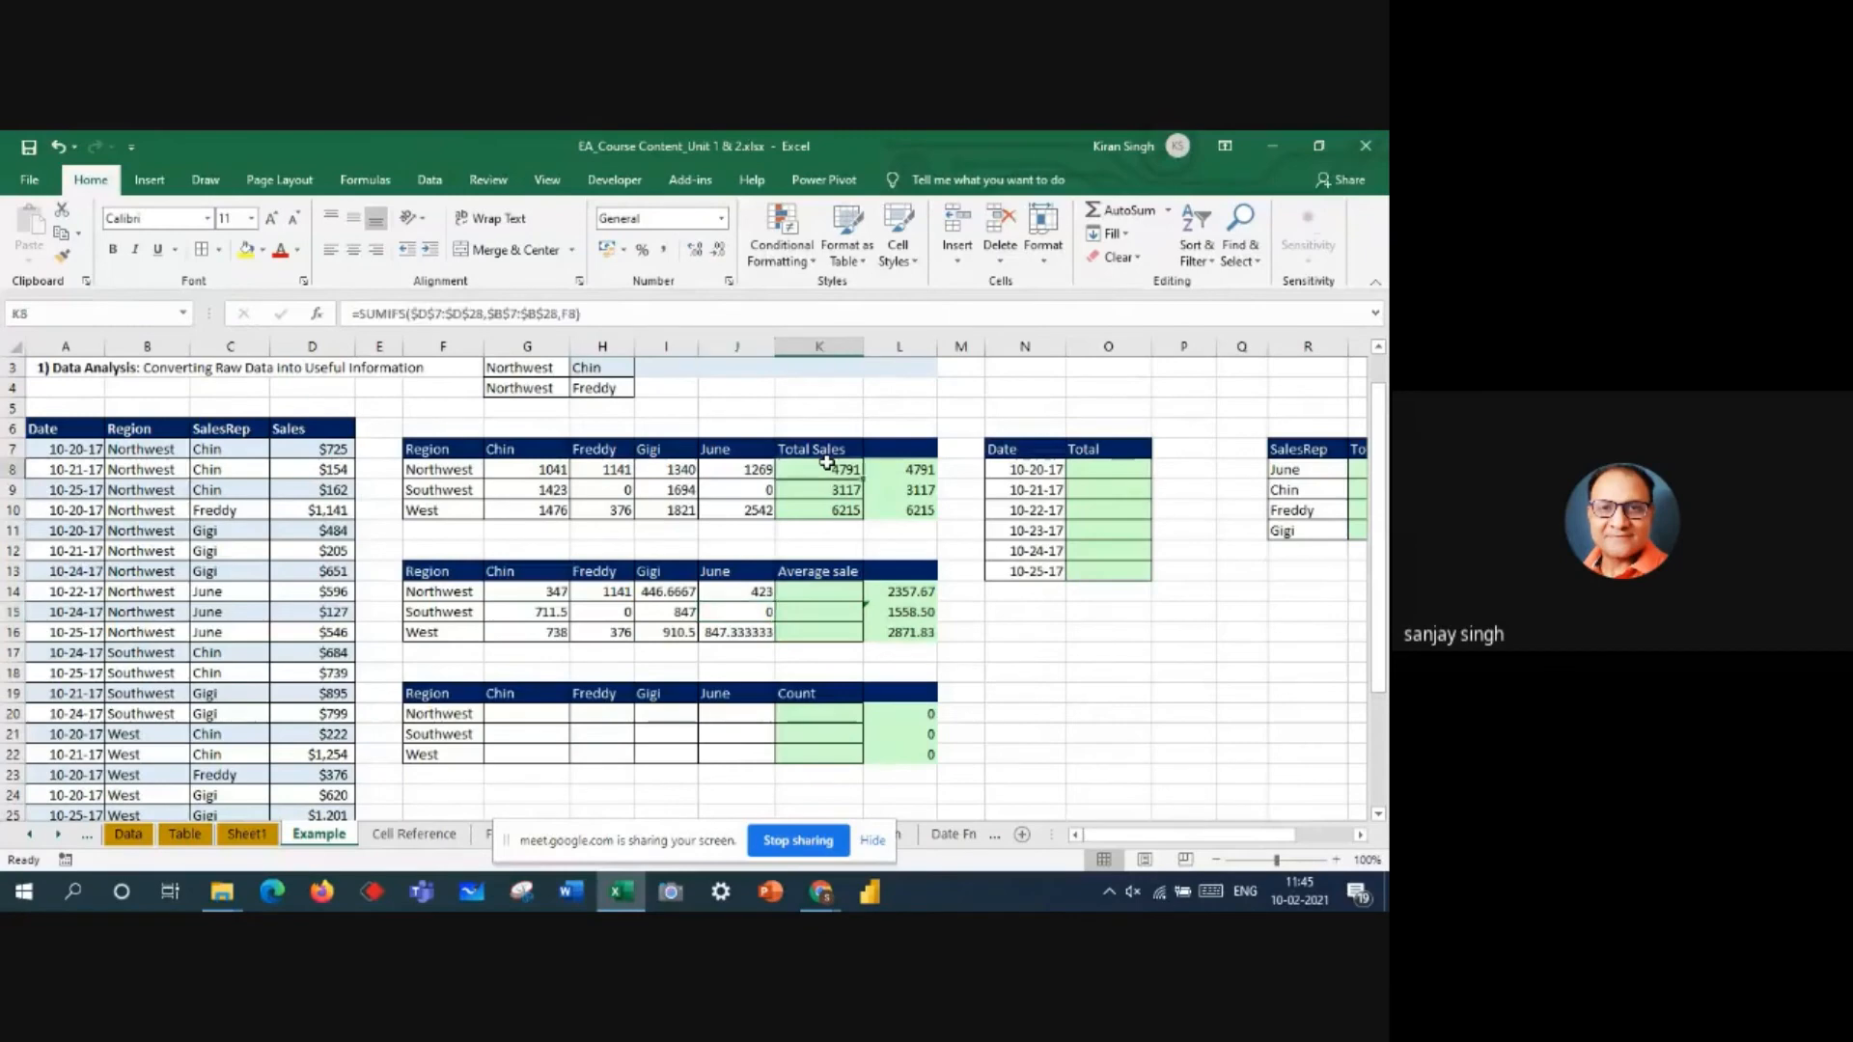
key("ctrl+c")
left_click(839, 591)
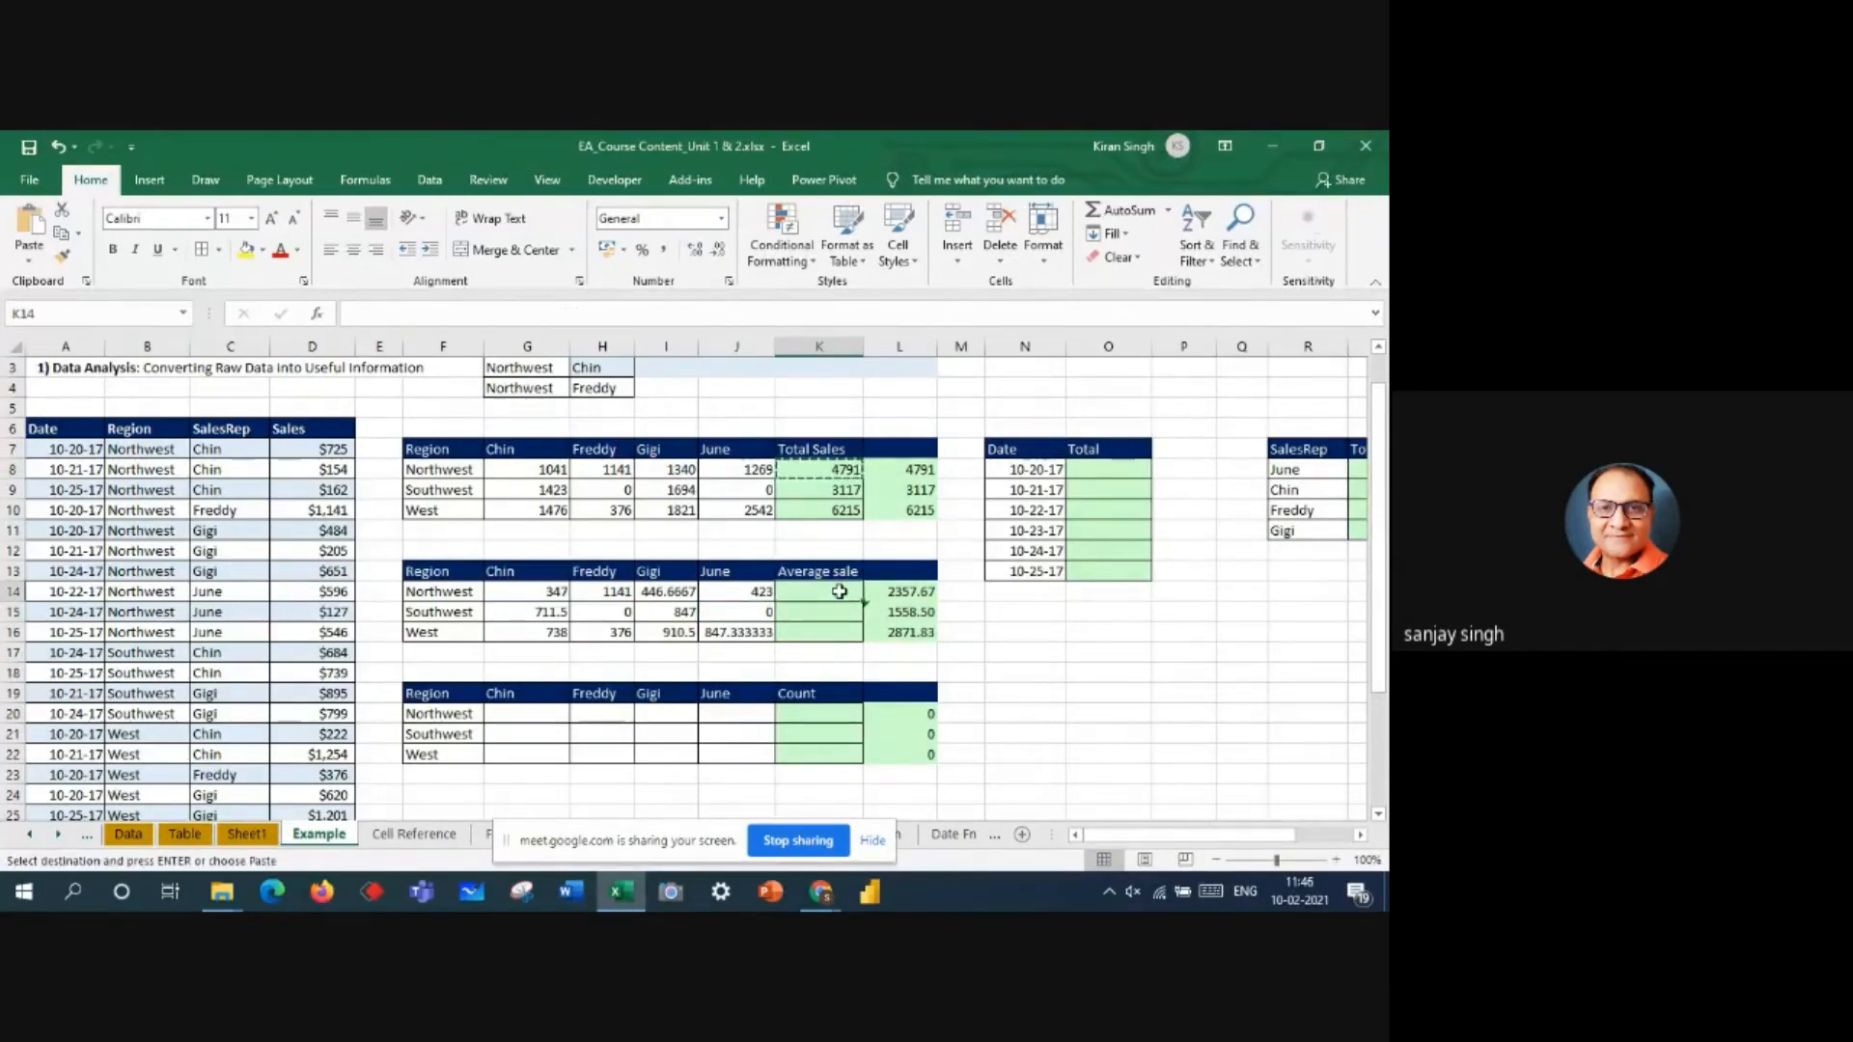
key("ctrl+v")
double_click(840, 592)
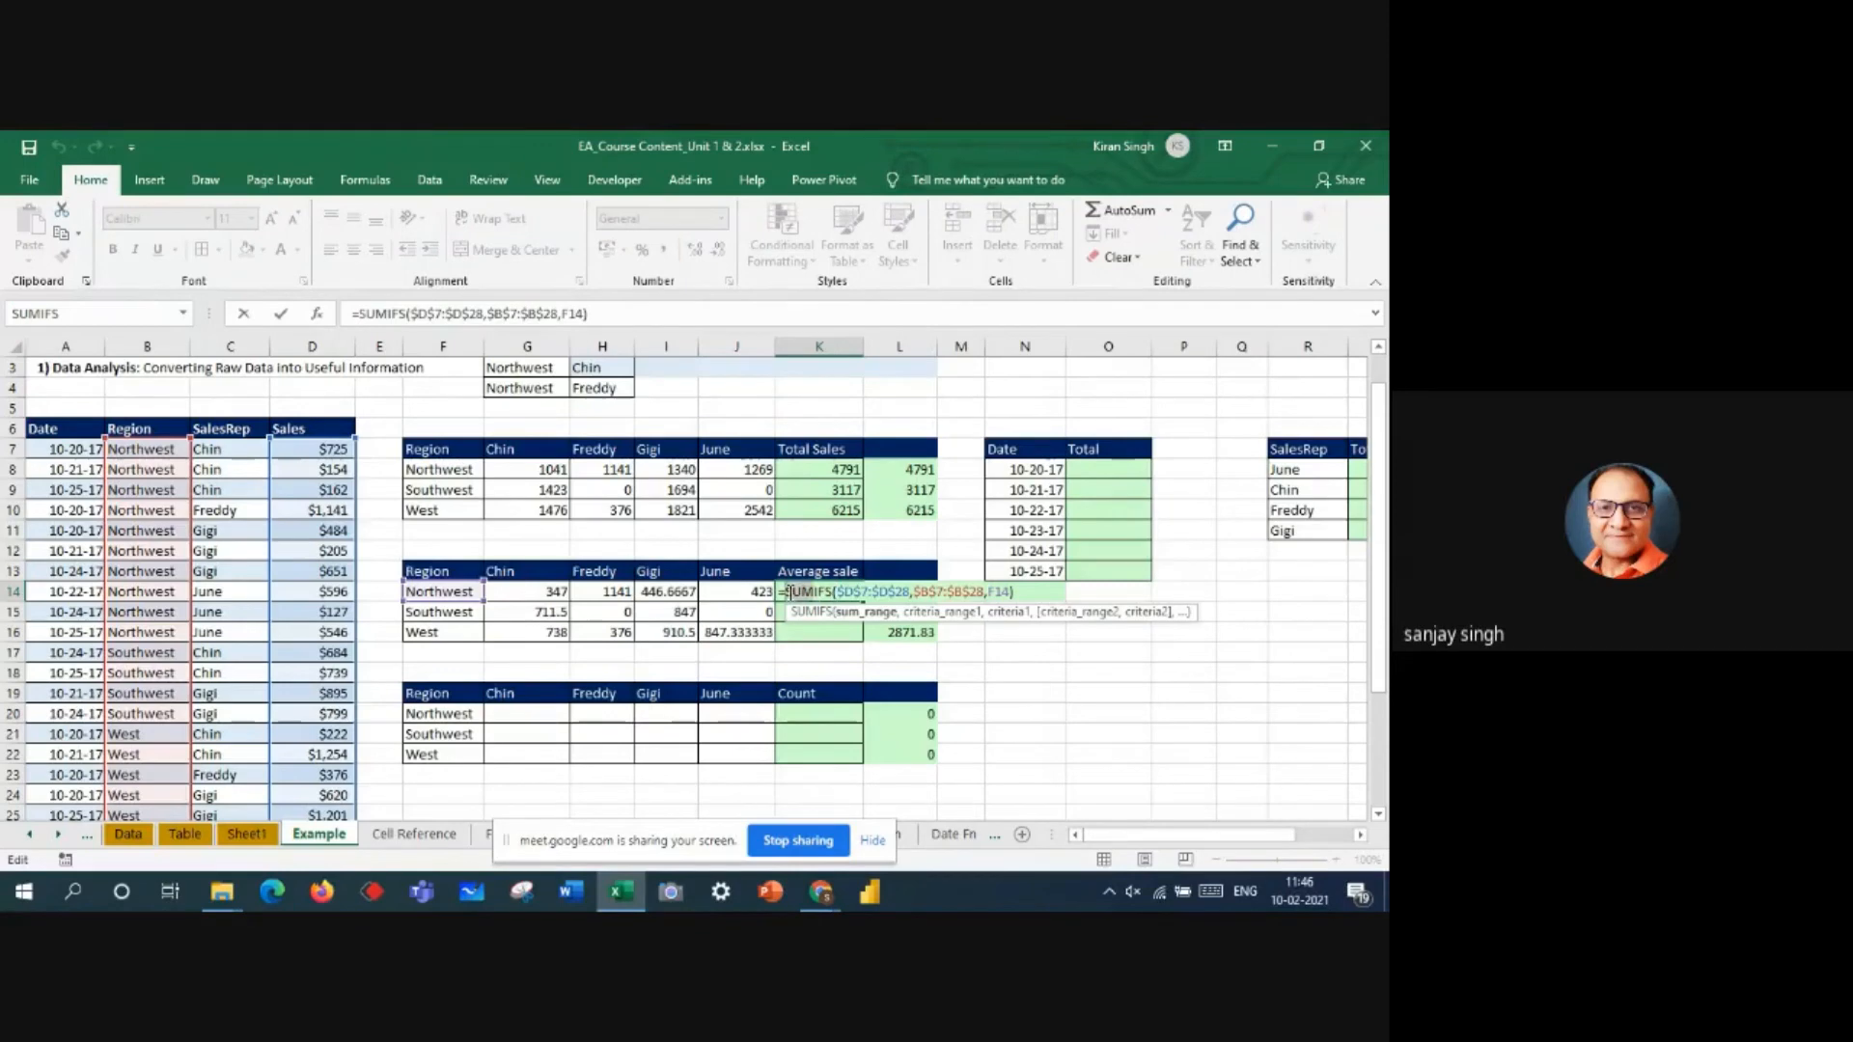
type("Aver")
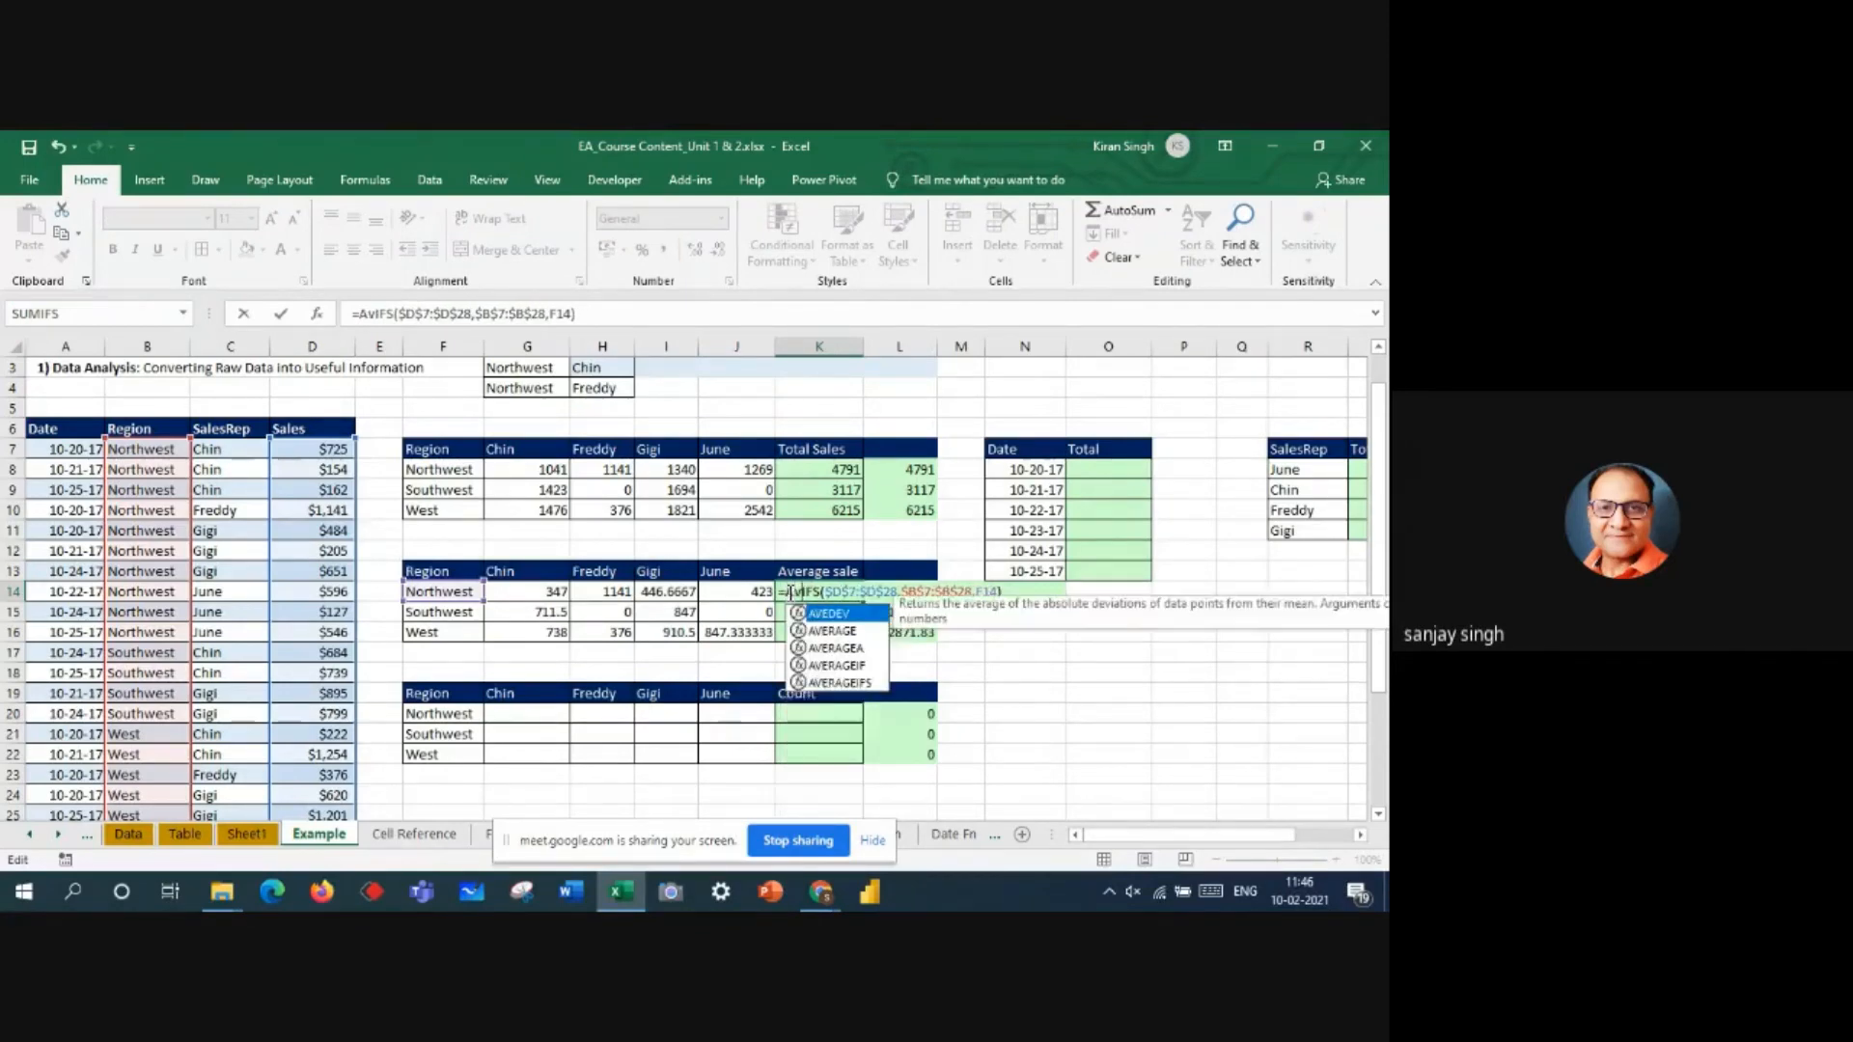
type("age")
key("Return")
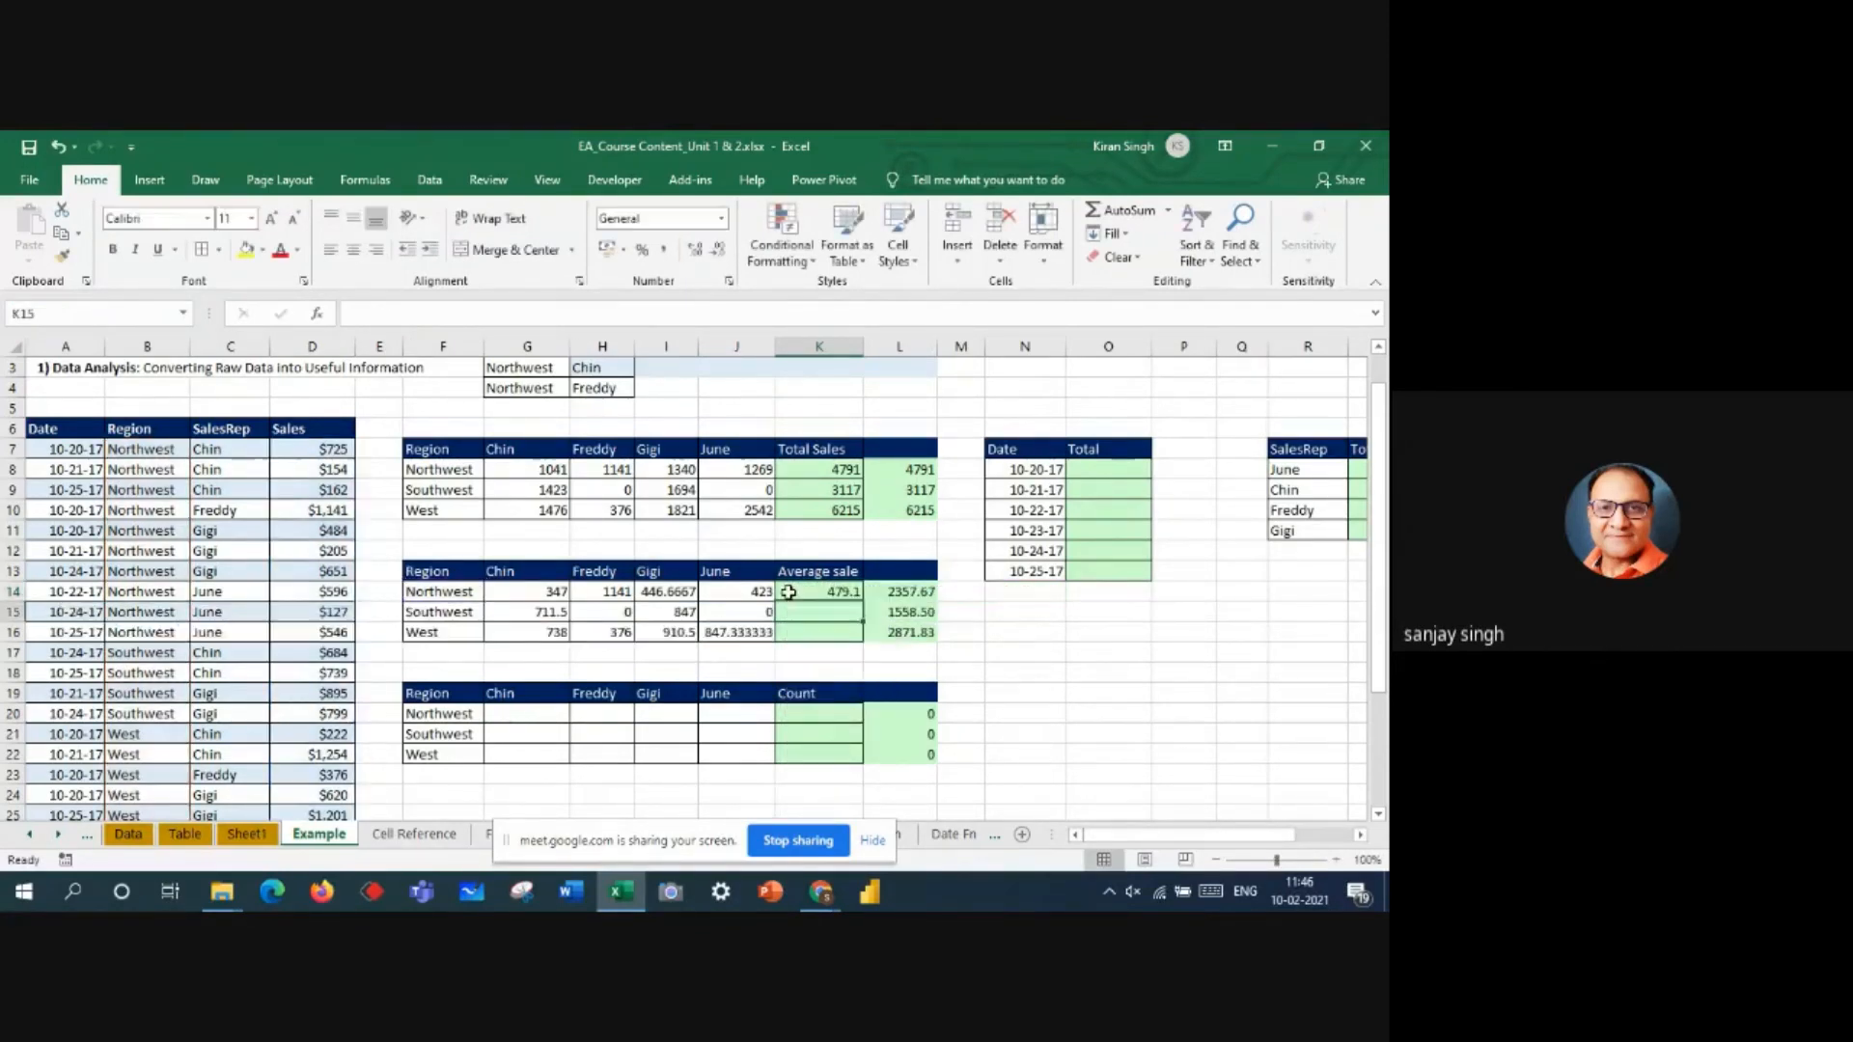
left_click(789, 591)
left_click_drag(863, 599, 862, 637)
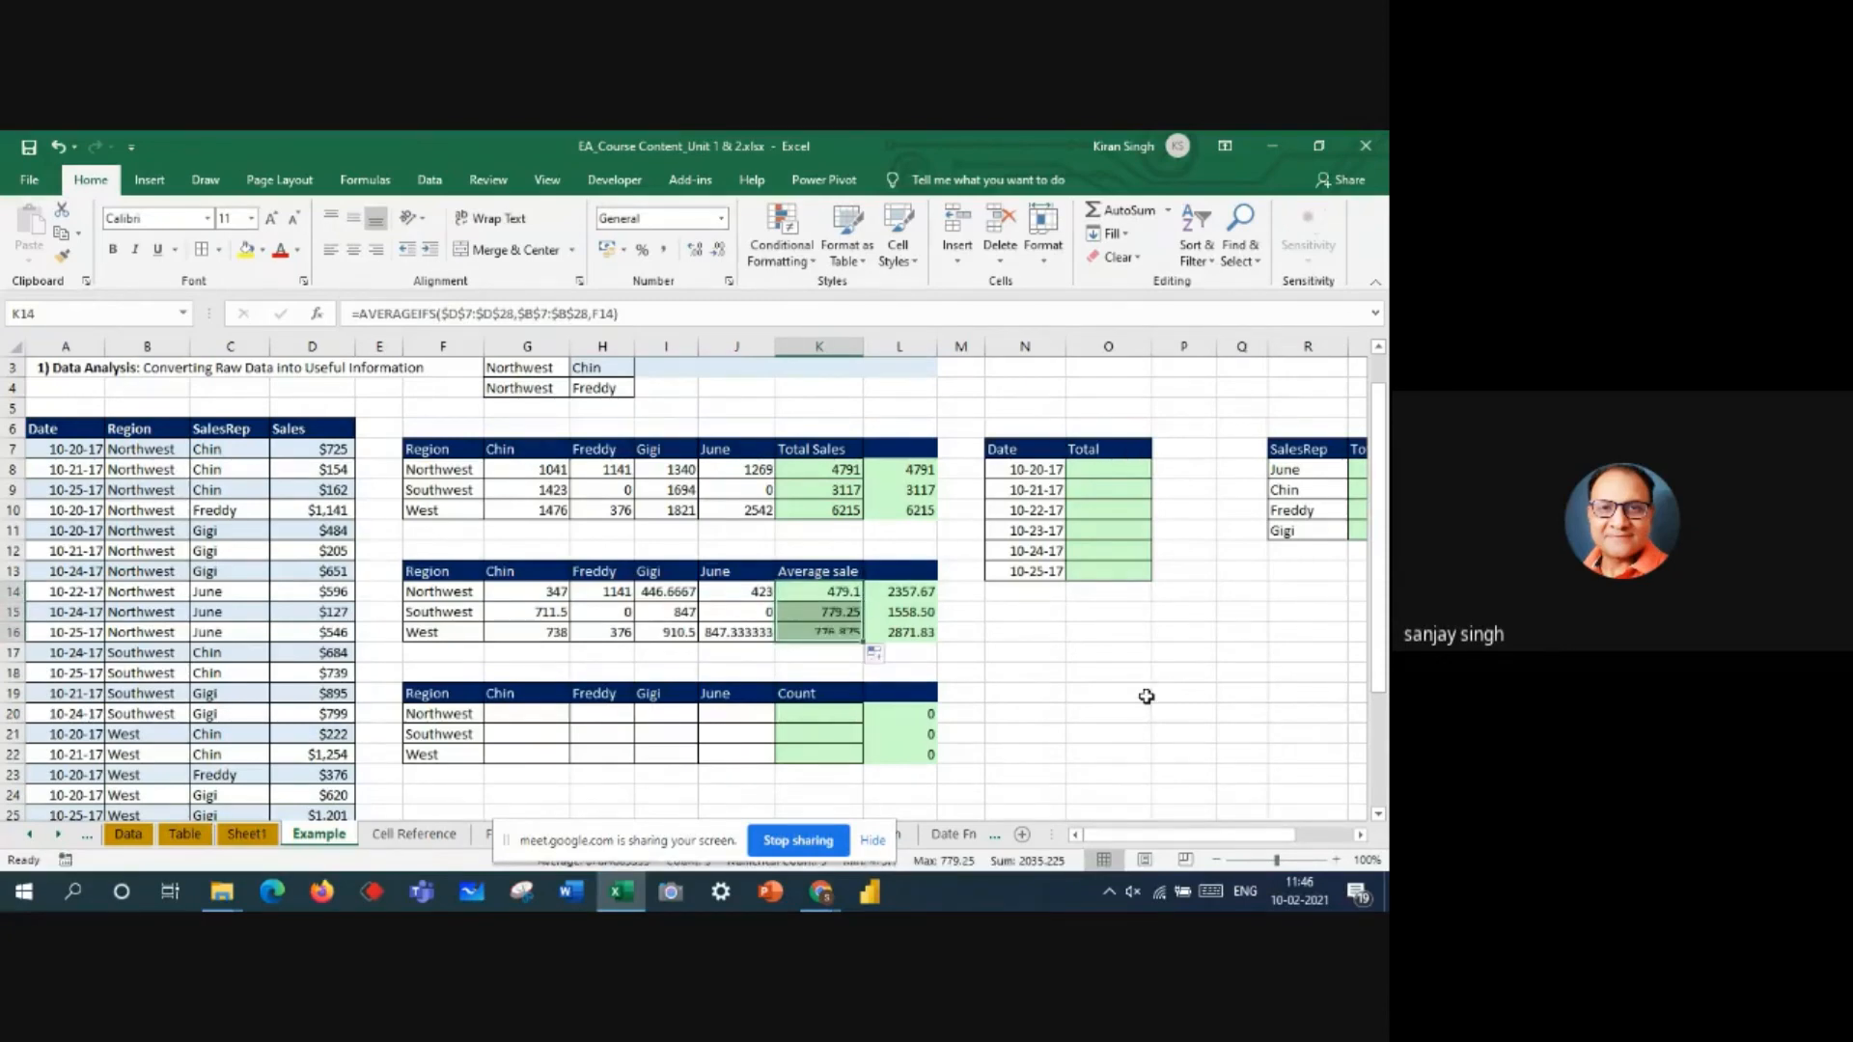
- Delete the check sums in L14:L16 beside the Average sale column
left_click(912, 592)
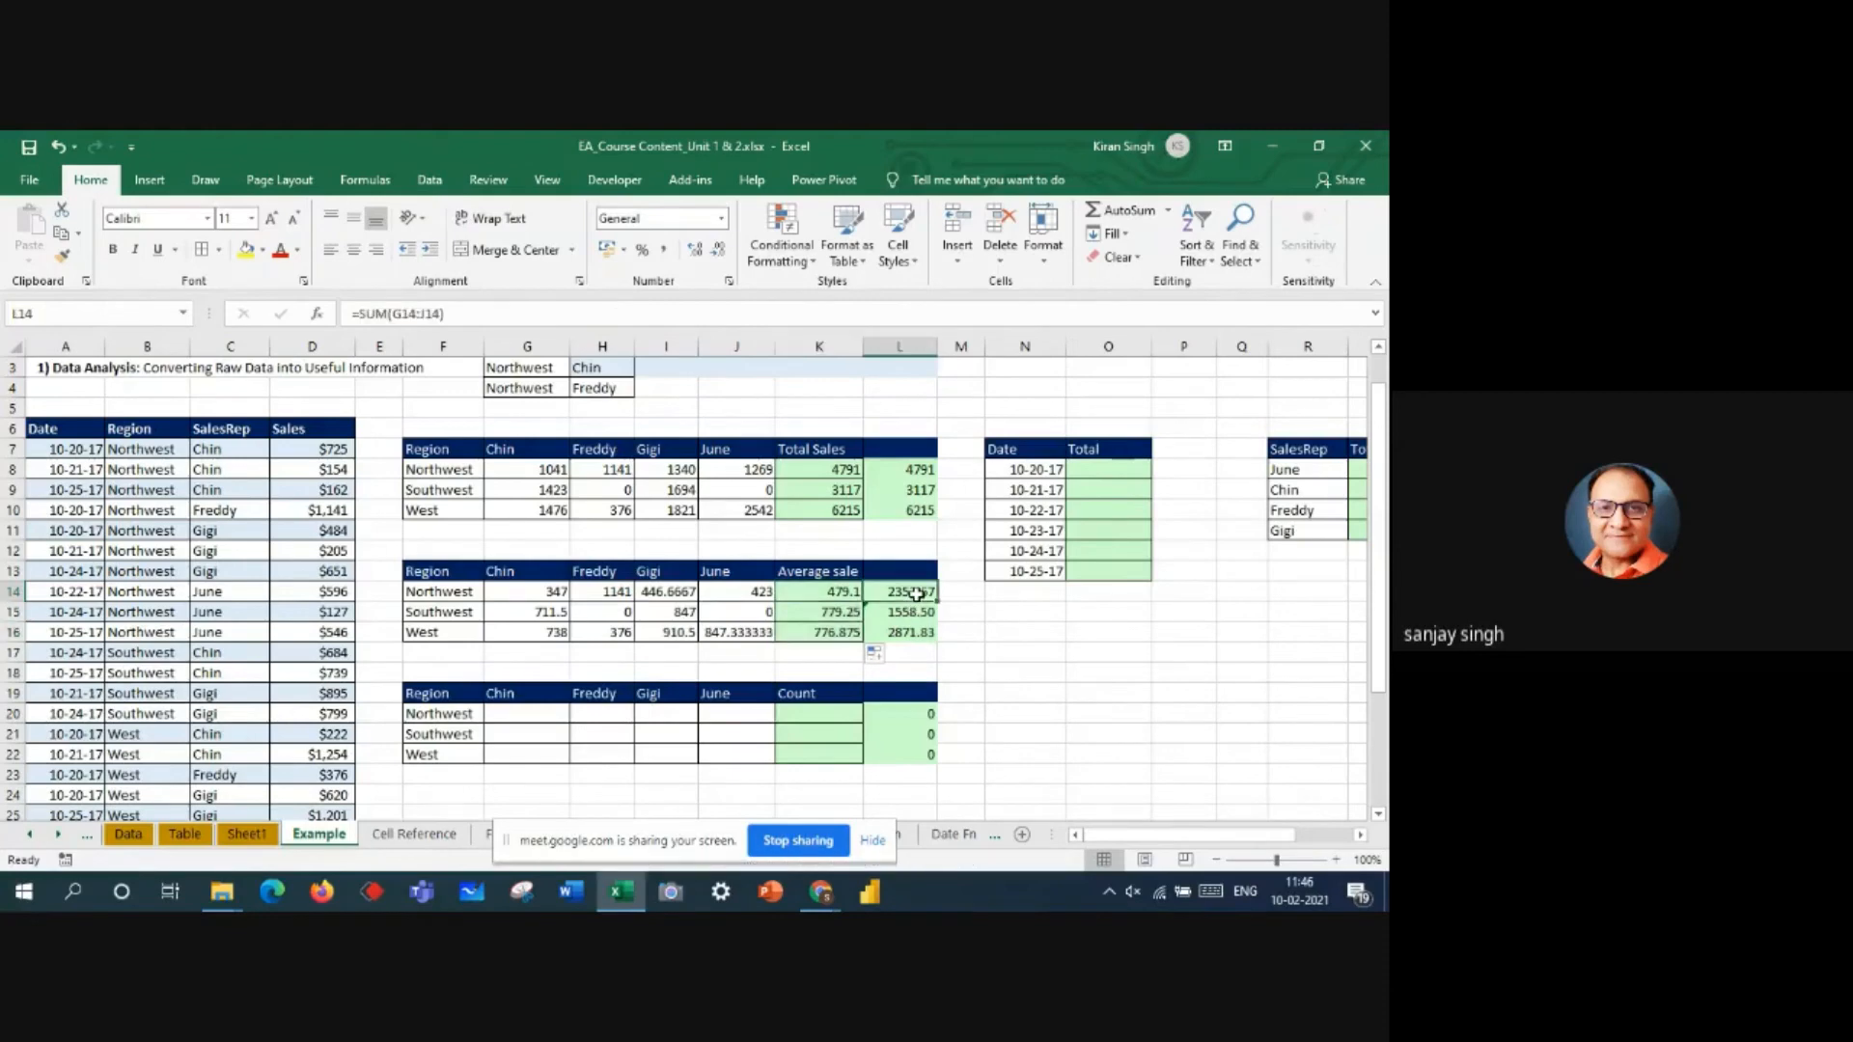
left_click(838, 590)
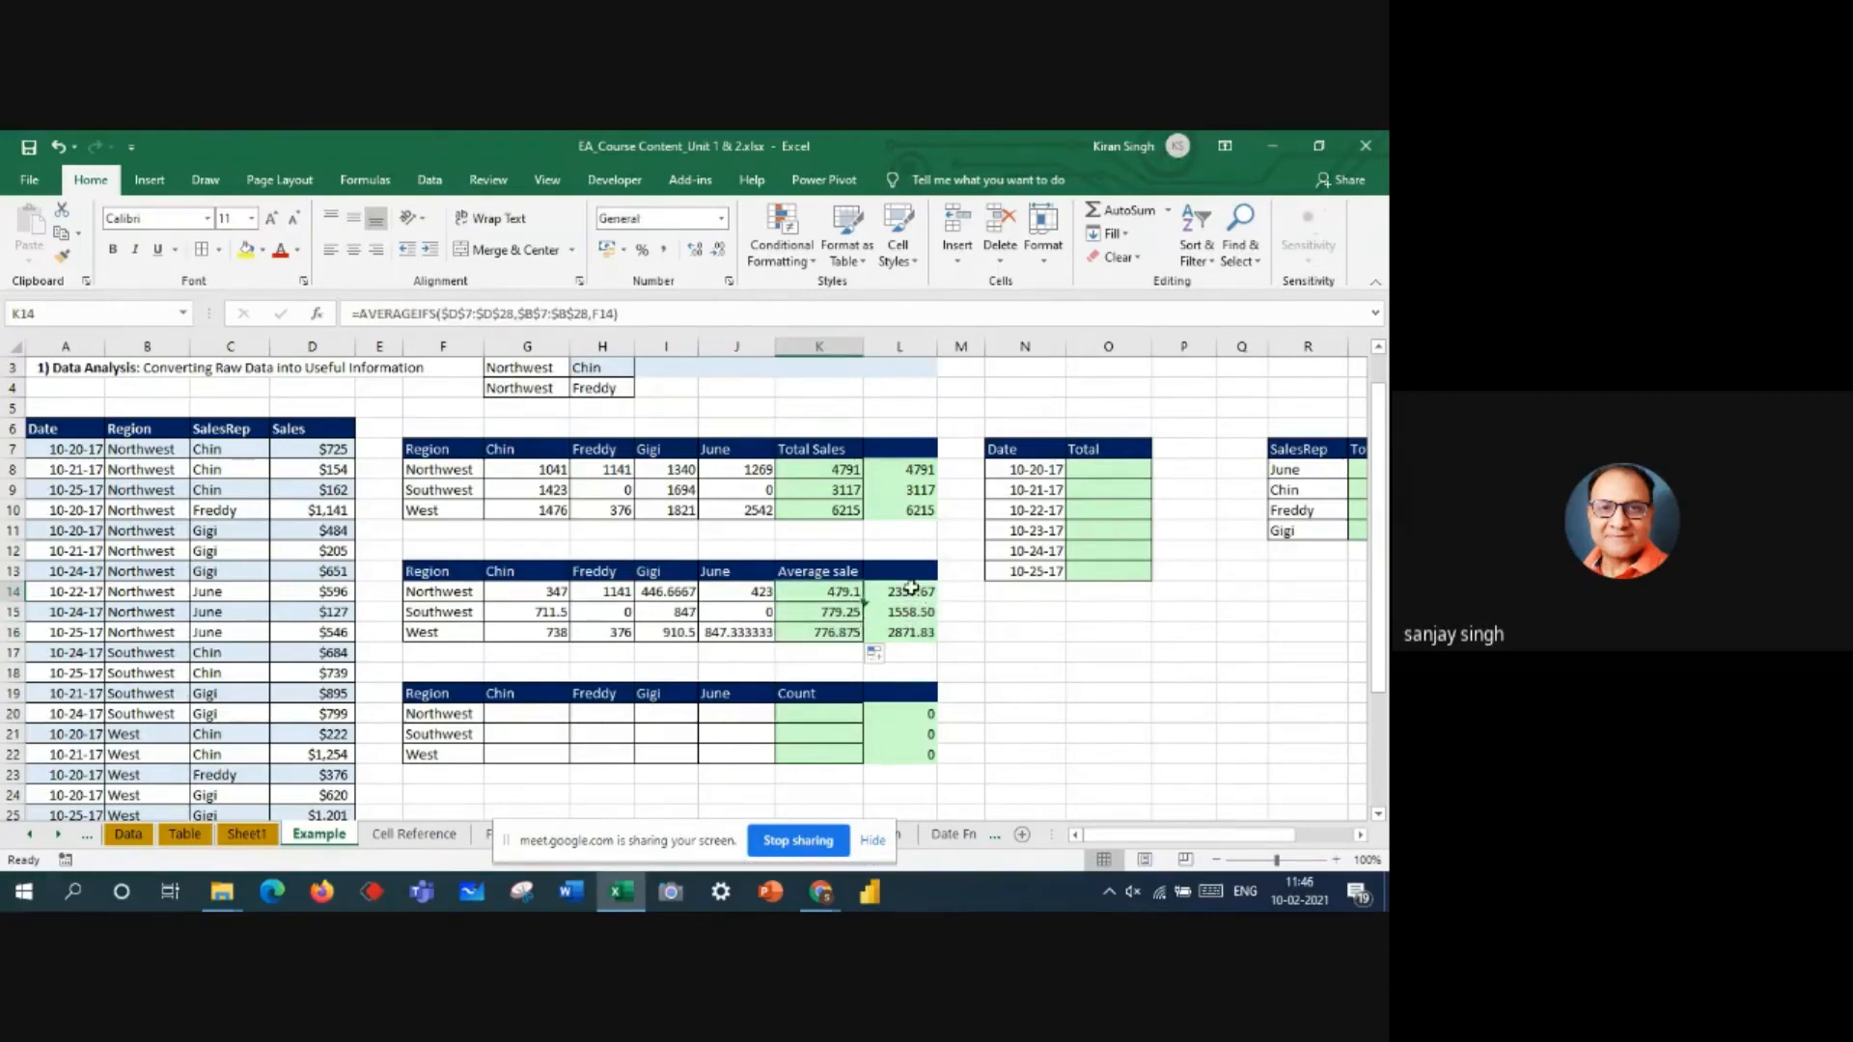
left_click_drag(911, 588, 918, 625)
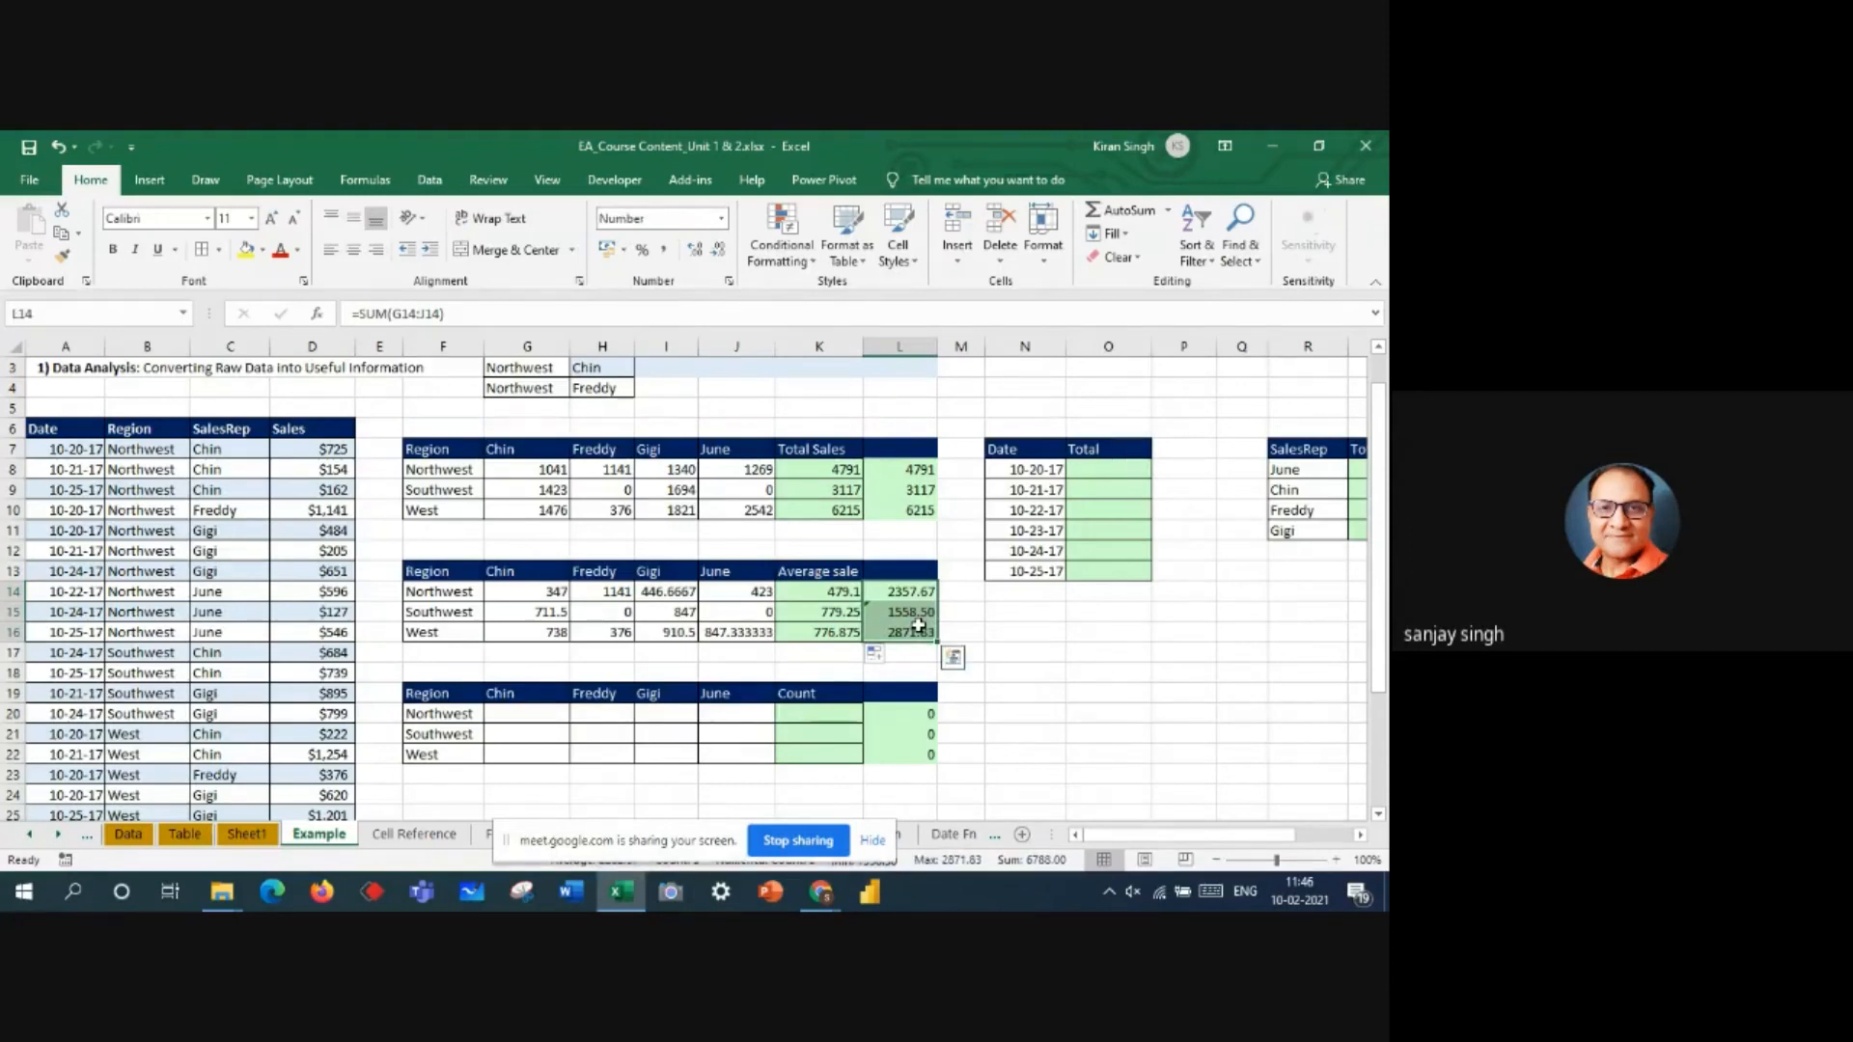
key("Delete")
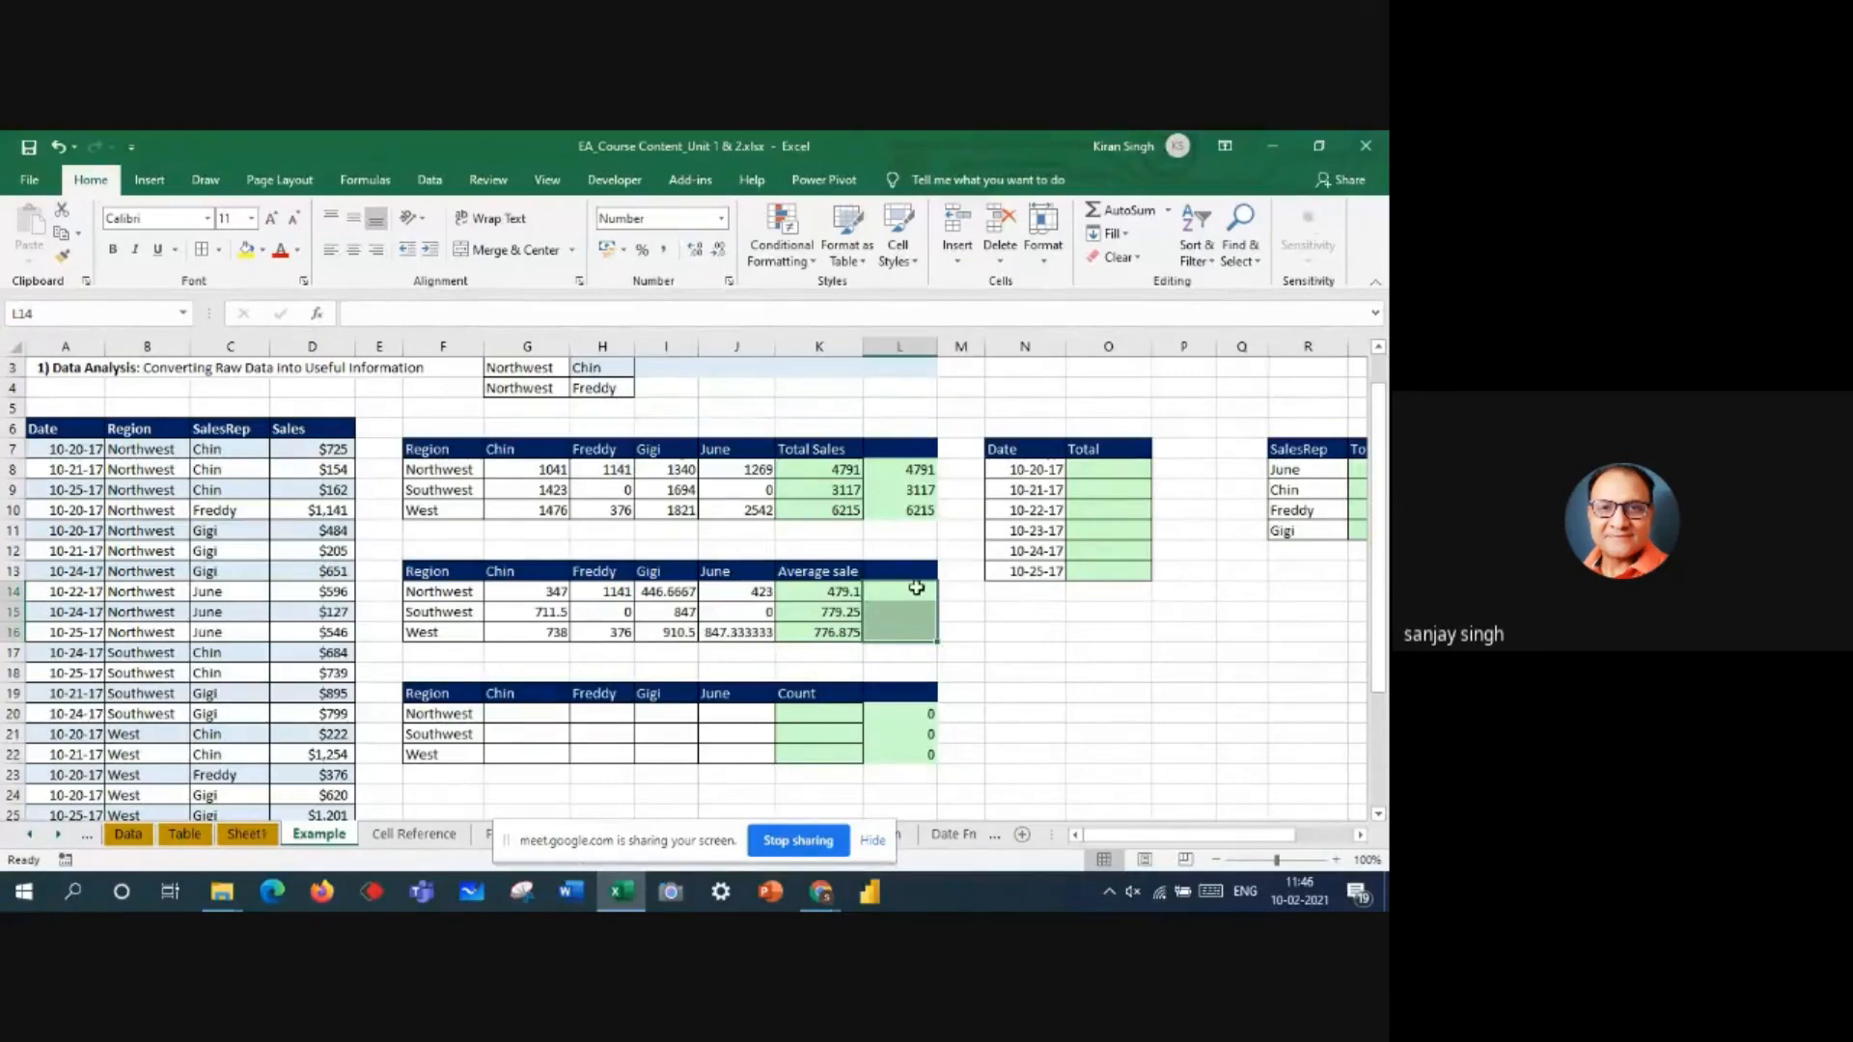
- Compare the Northwest rep averages in G14:J14 with the regional average in K14, and hide the screen-sharing bar
left_click_drag(505, 588, 758, 589)
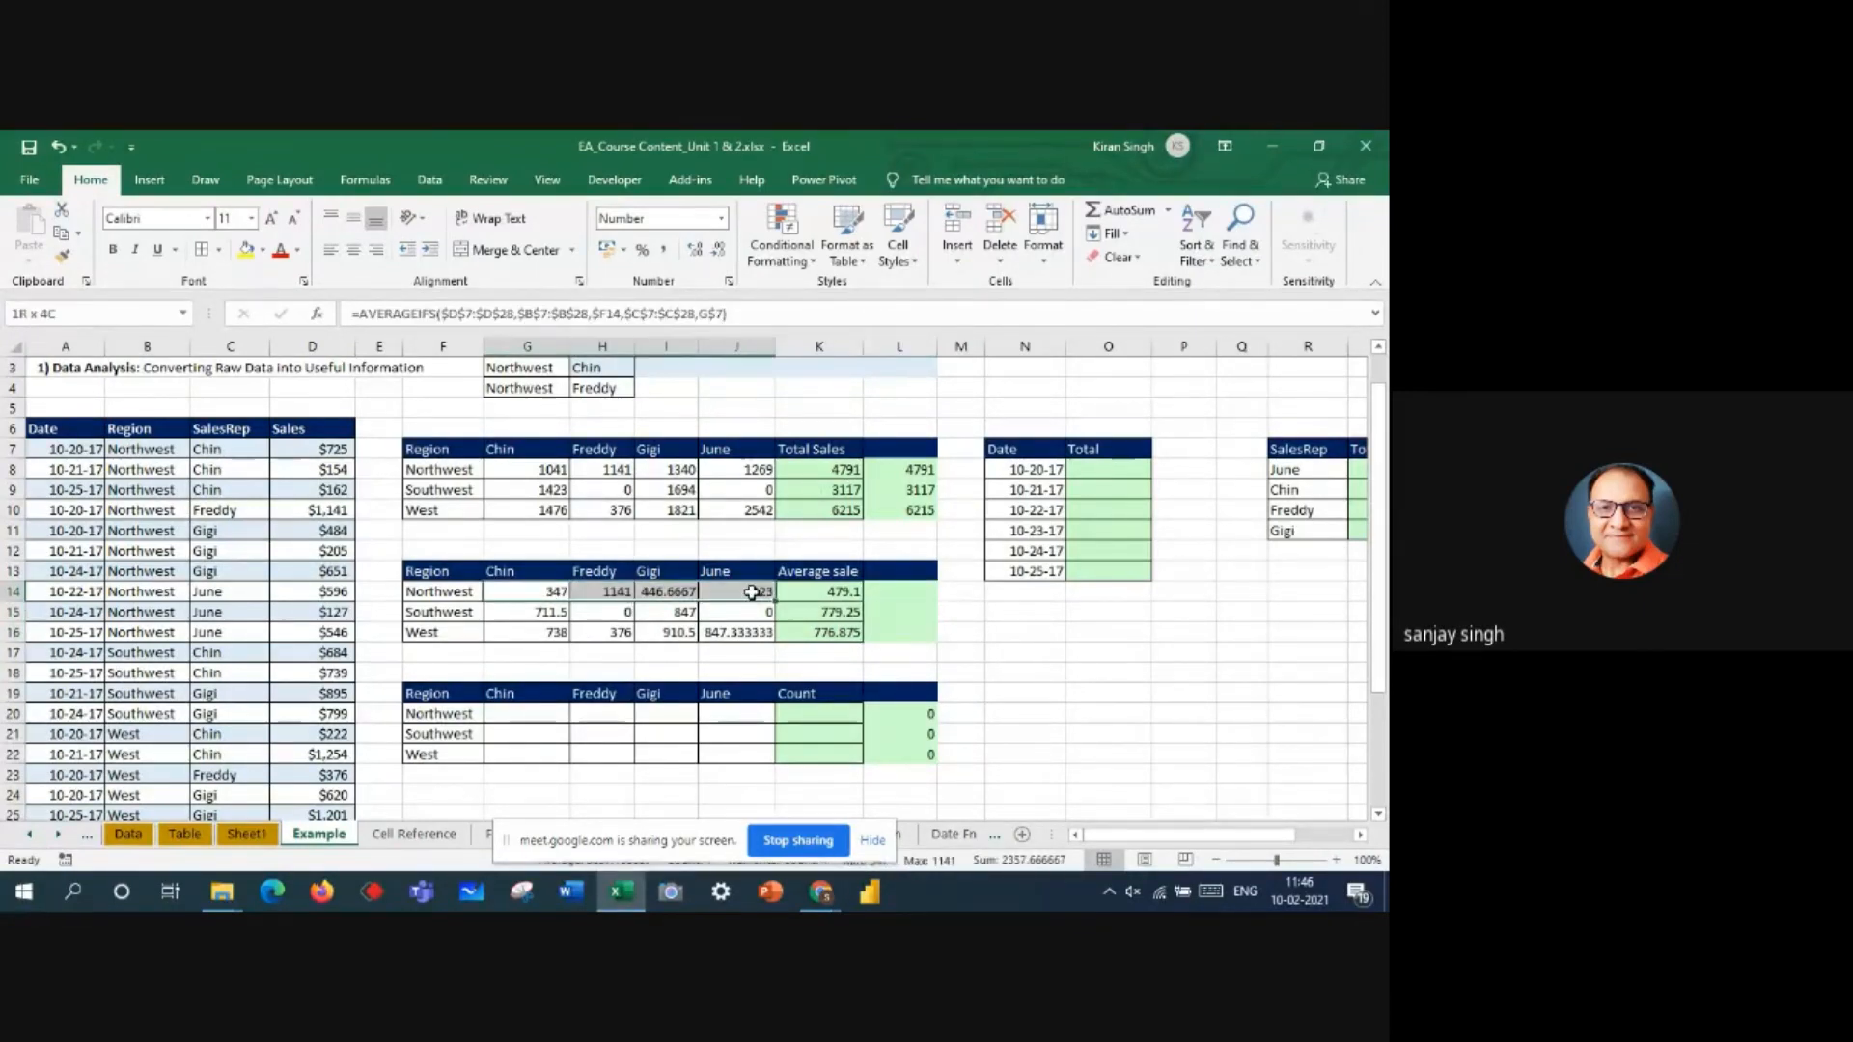
left_click(845, 591)
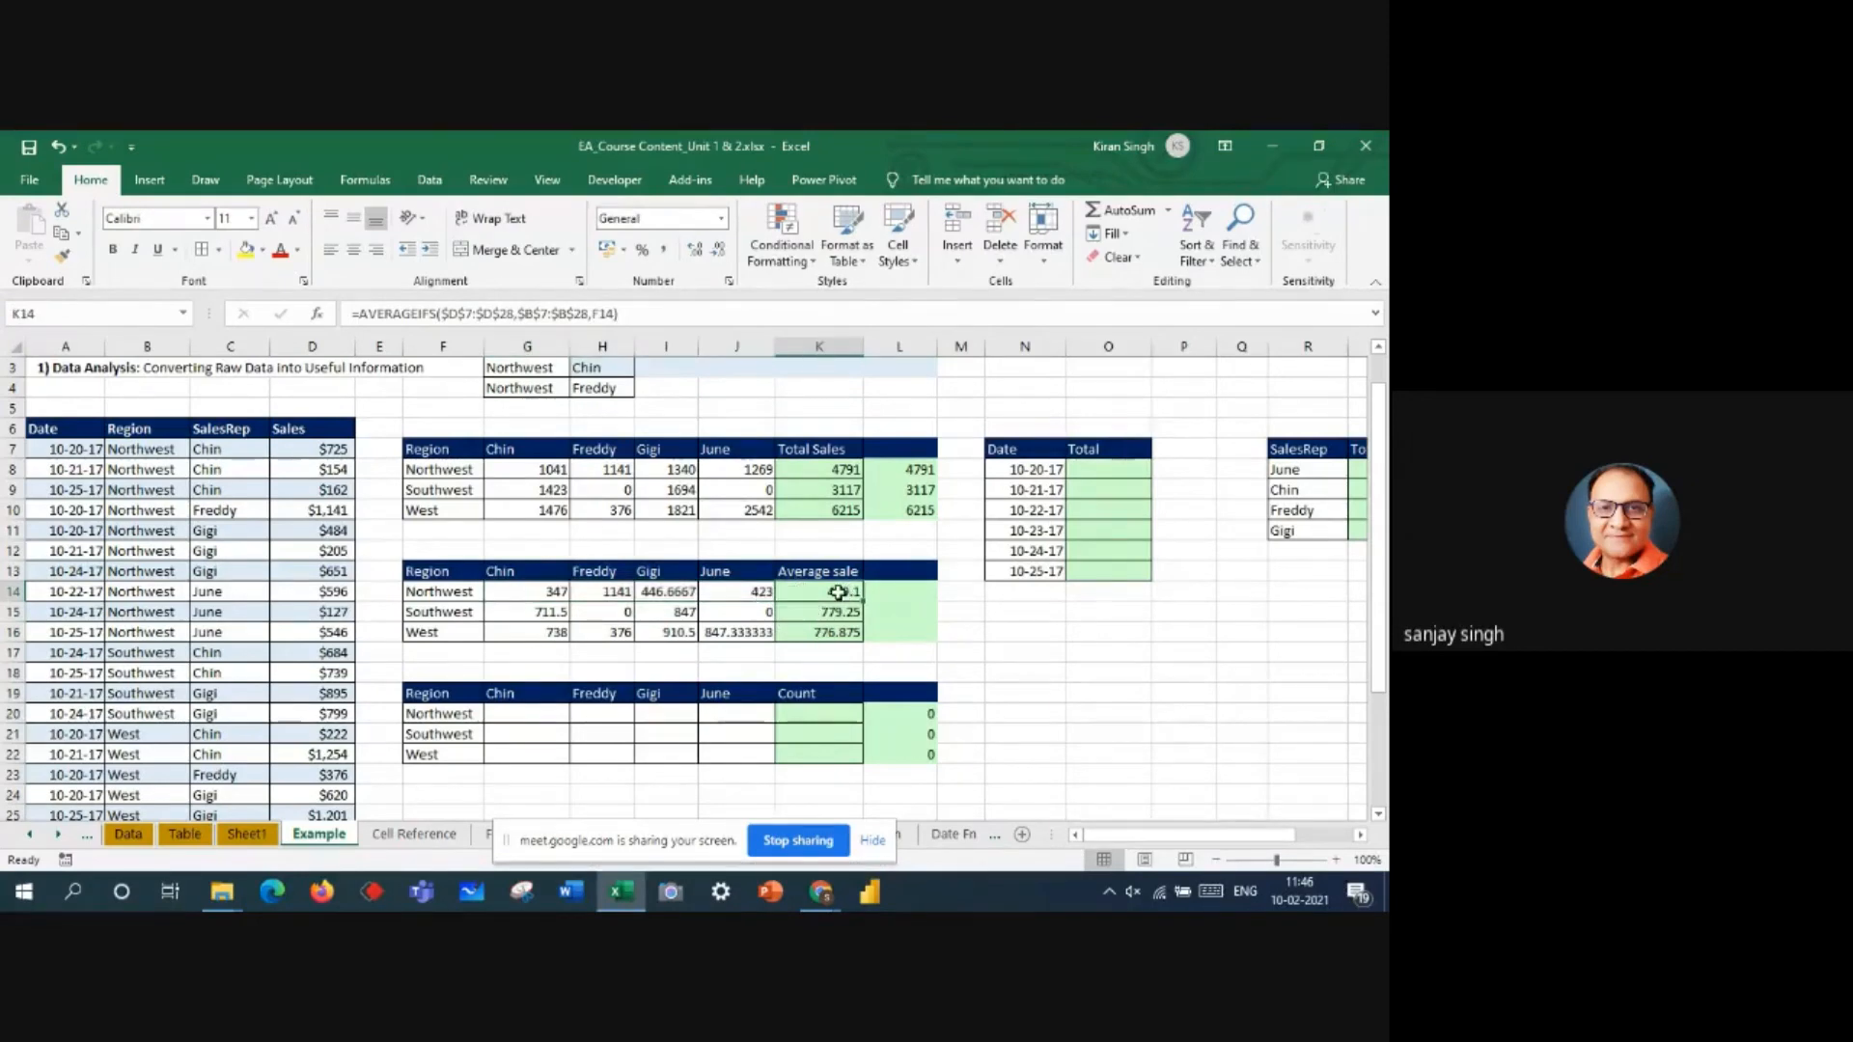
left_click_drag(526, 596, 762, 591)
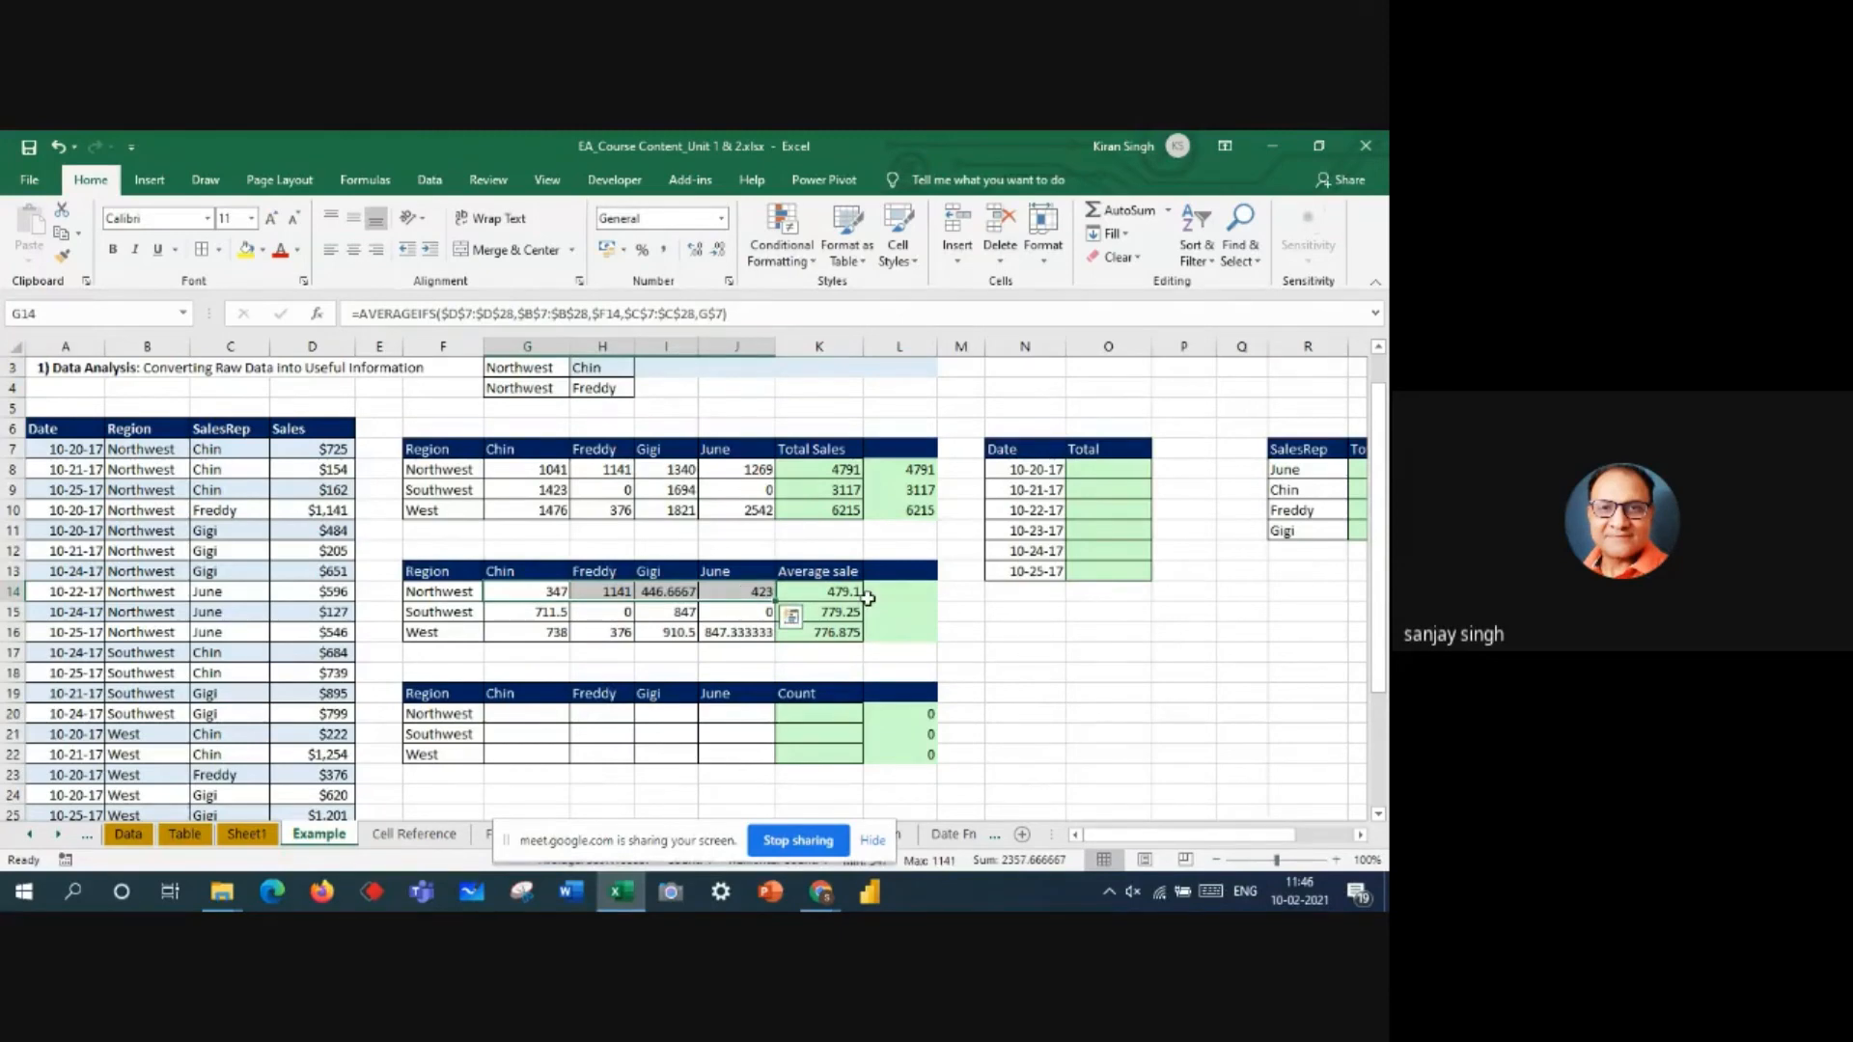
left_click(872, 841)
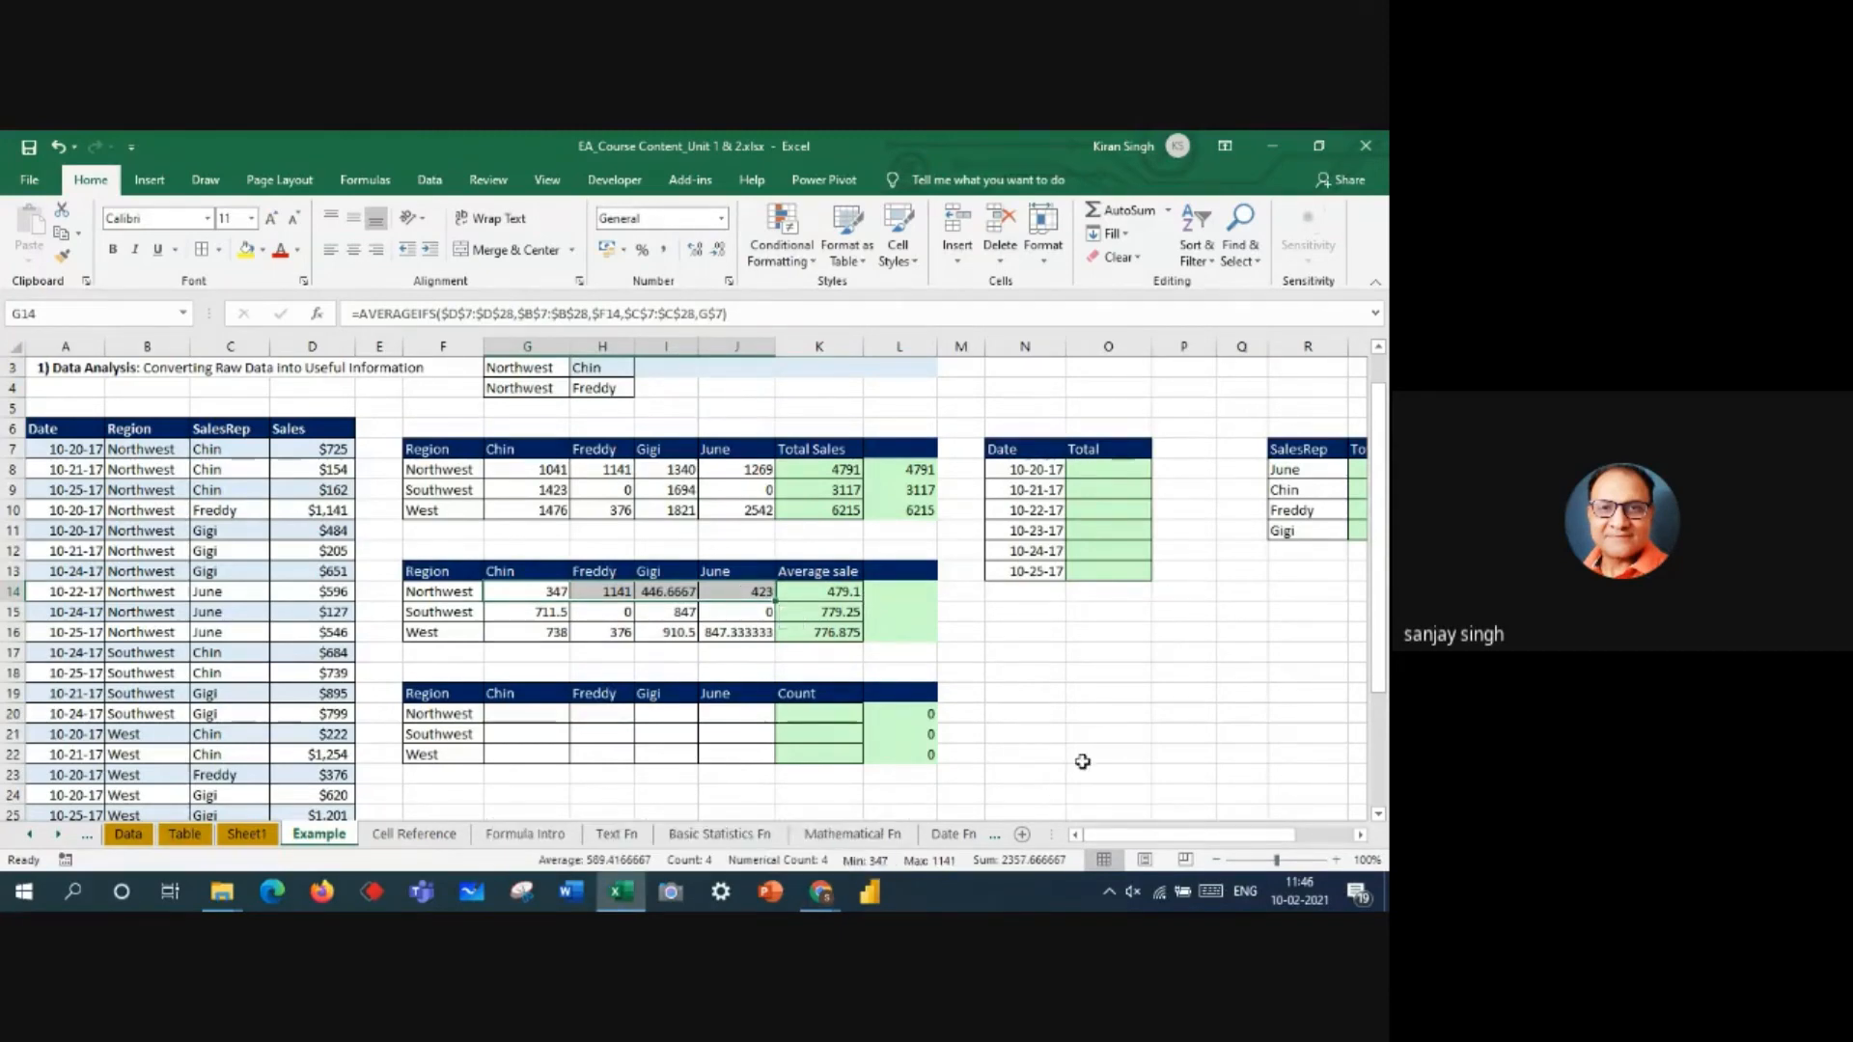
left_click(1082, 691)
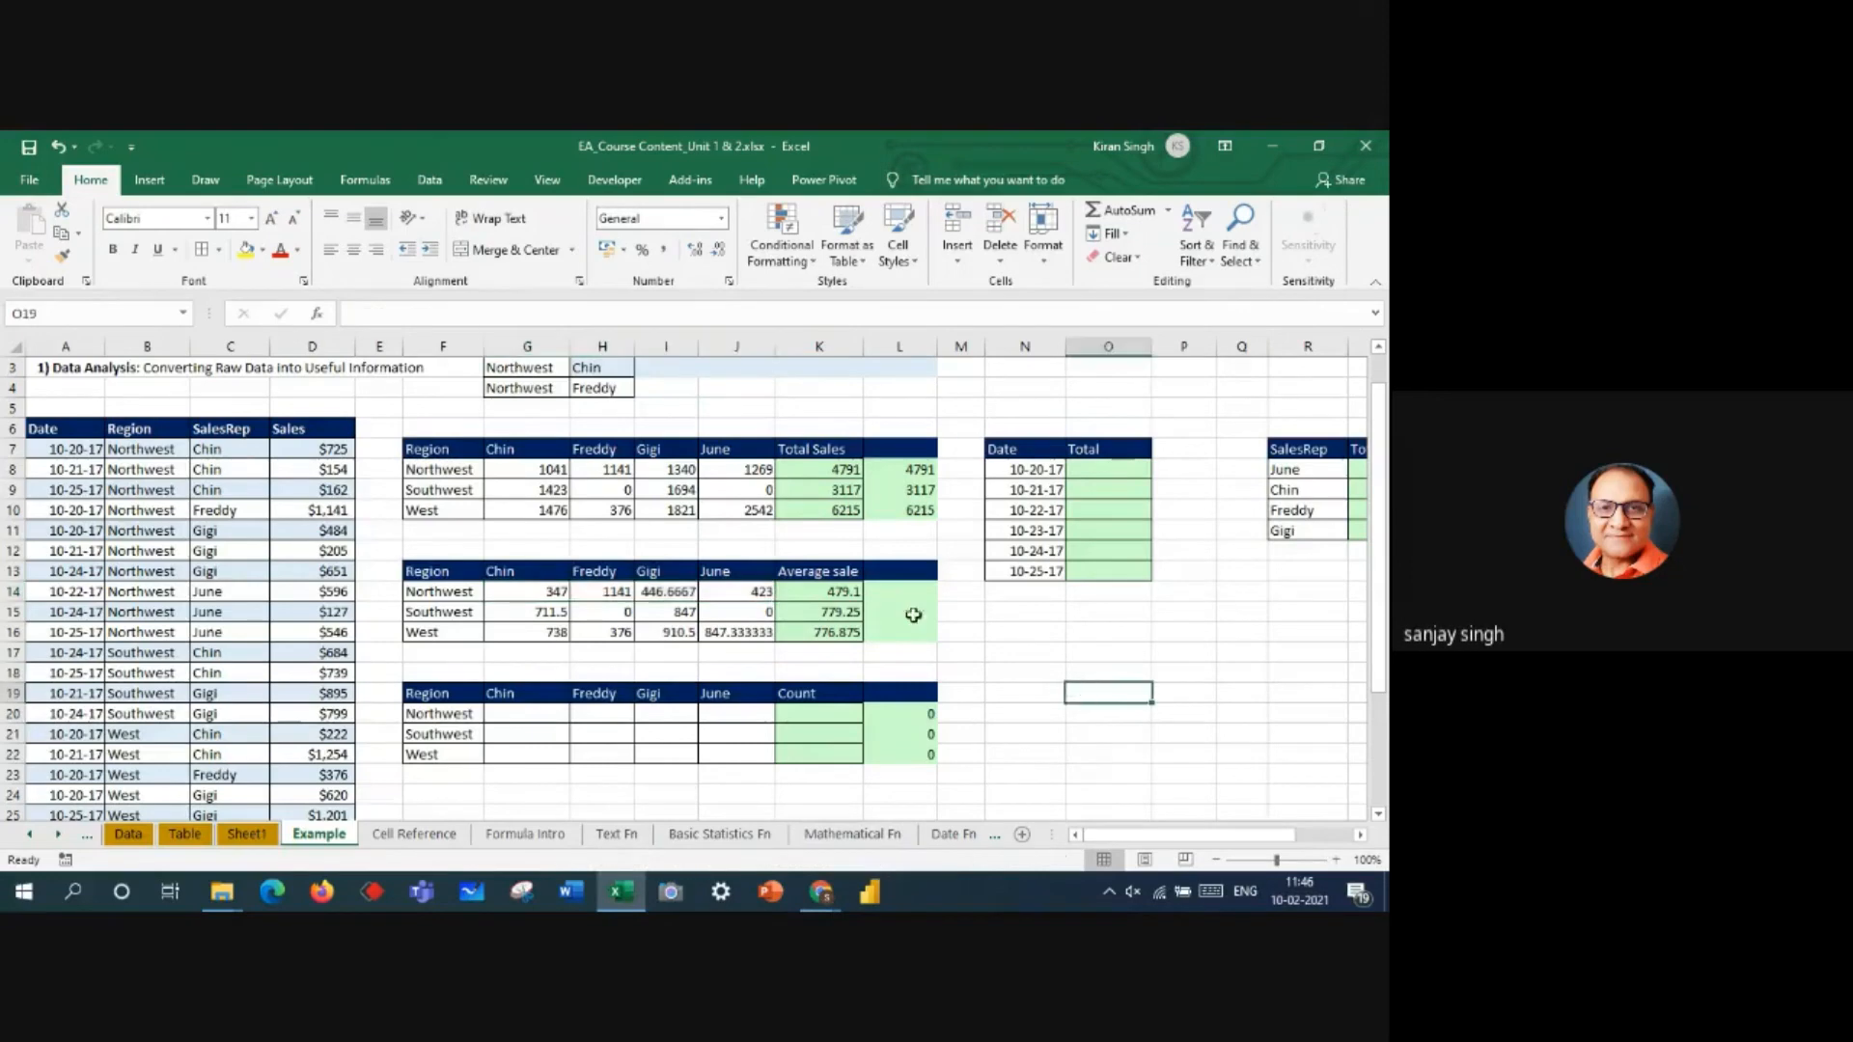
left_click(814, 591)
left_click(511, 592)
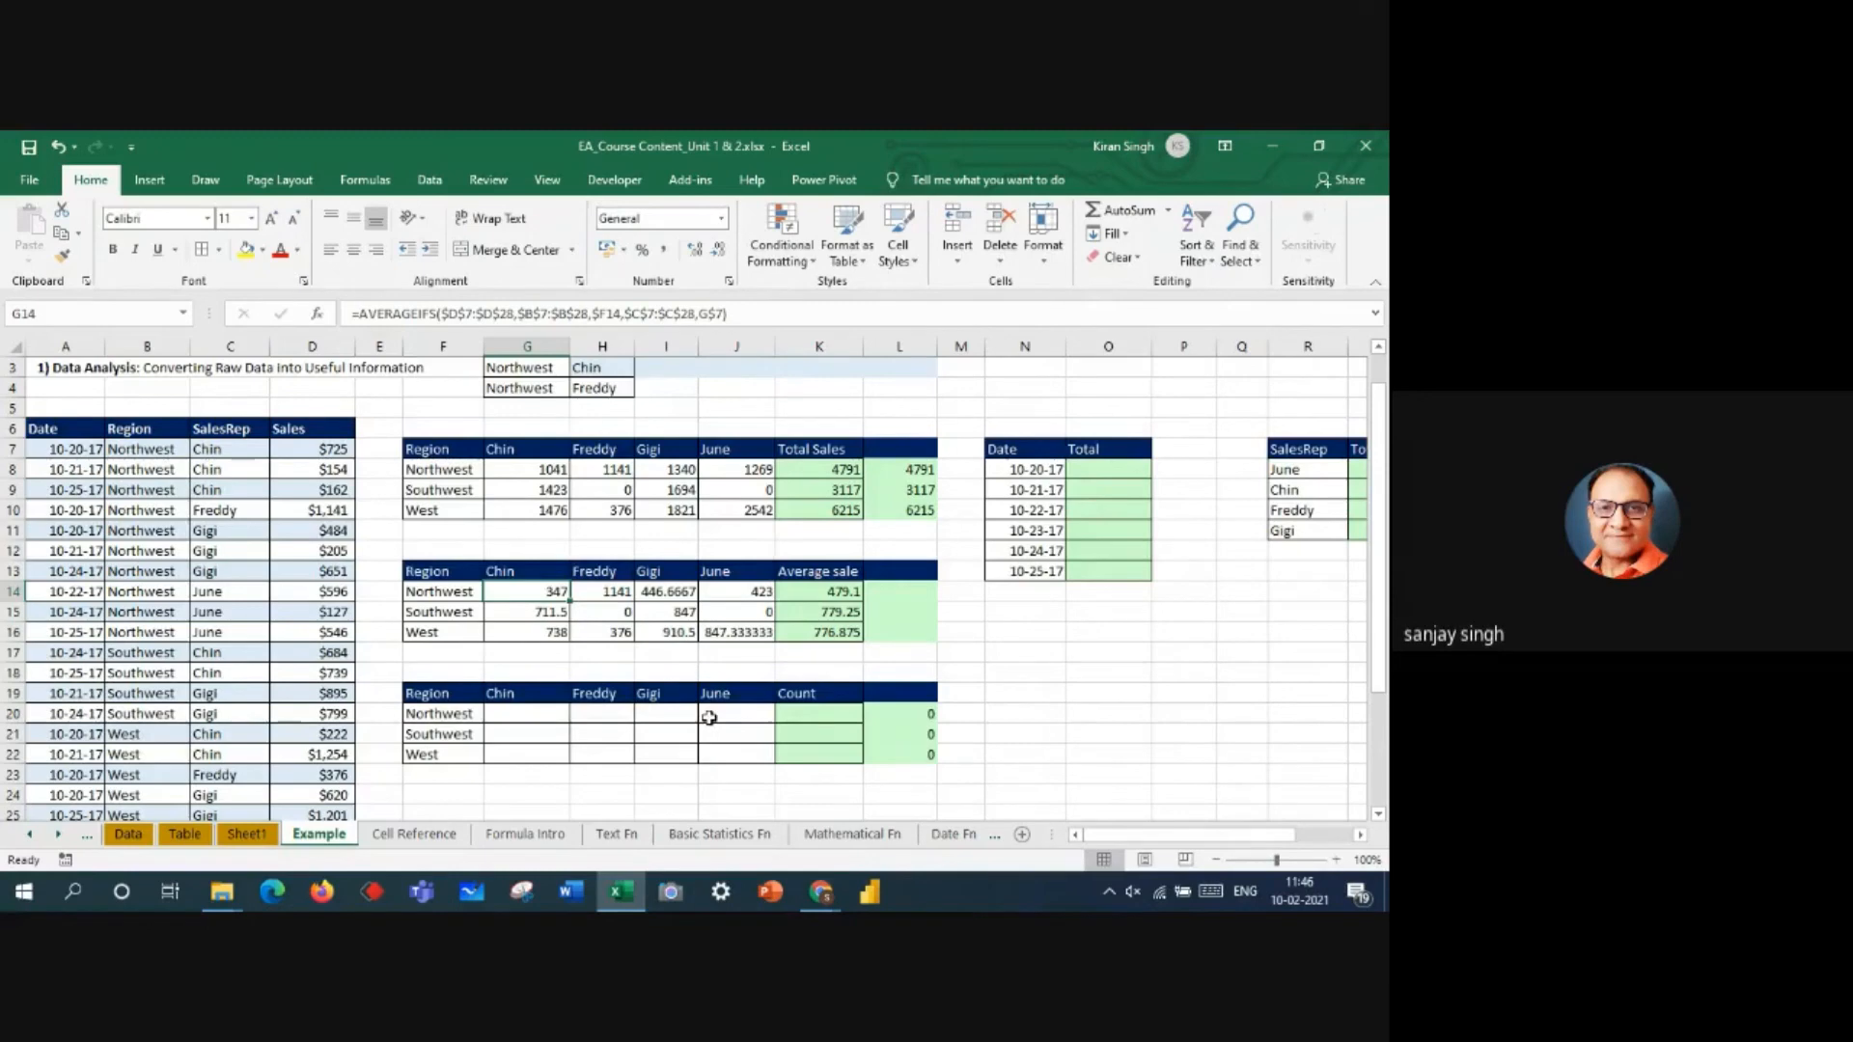
key("ctrl+c")
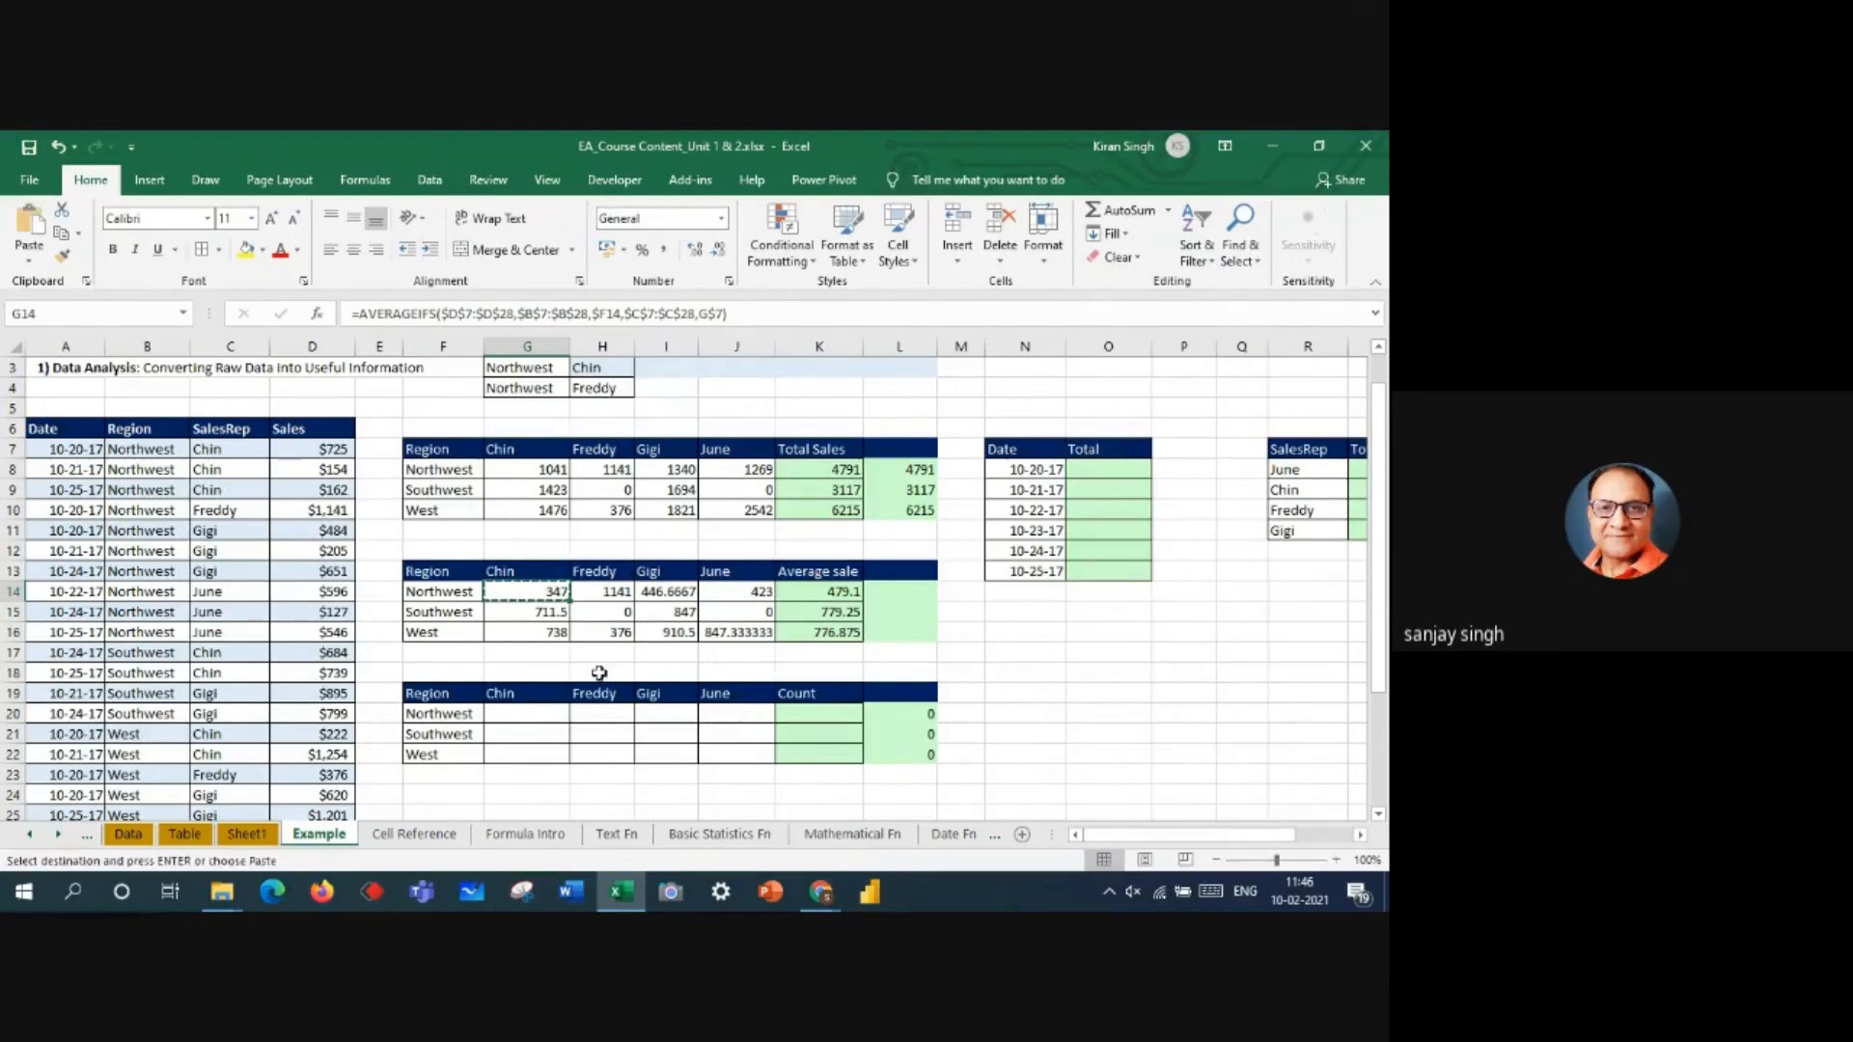
left_click(553, 715)
key("ctrl+v")
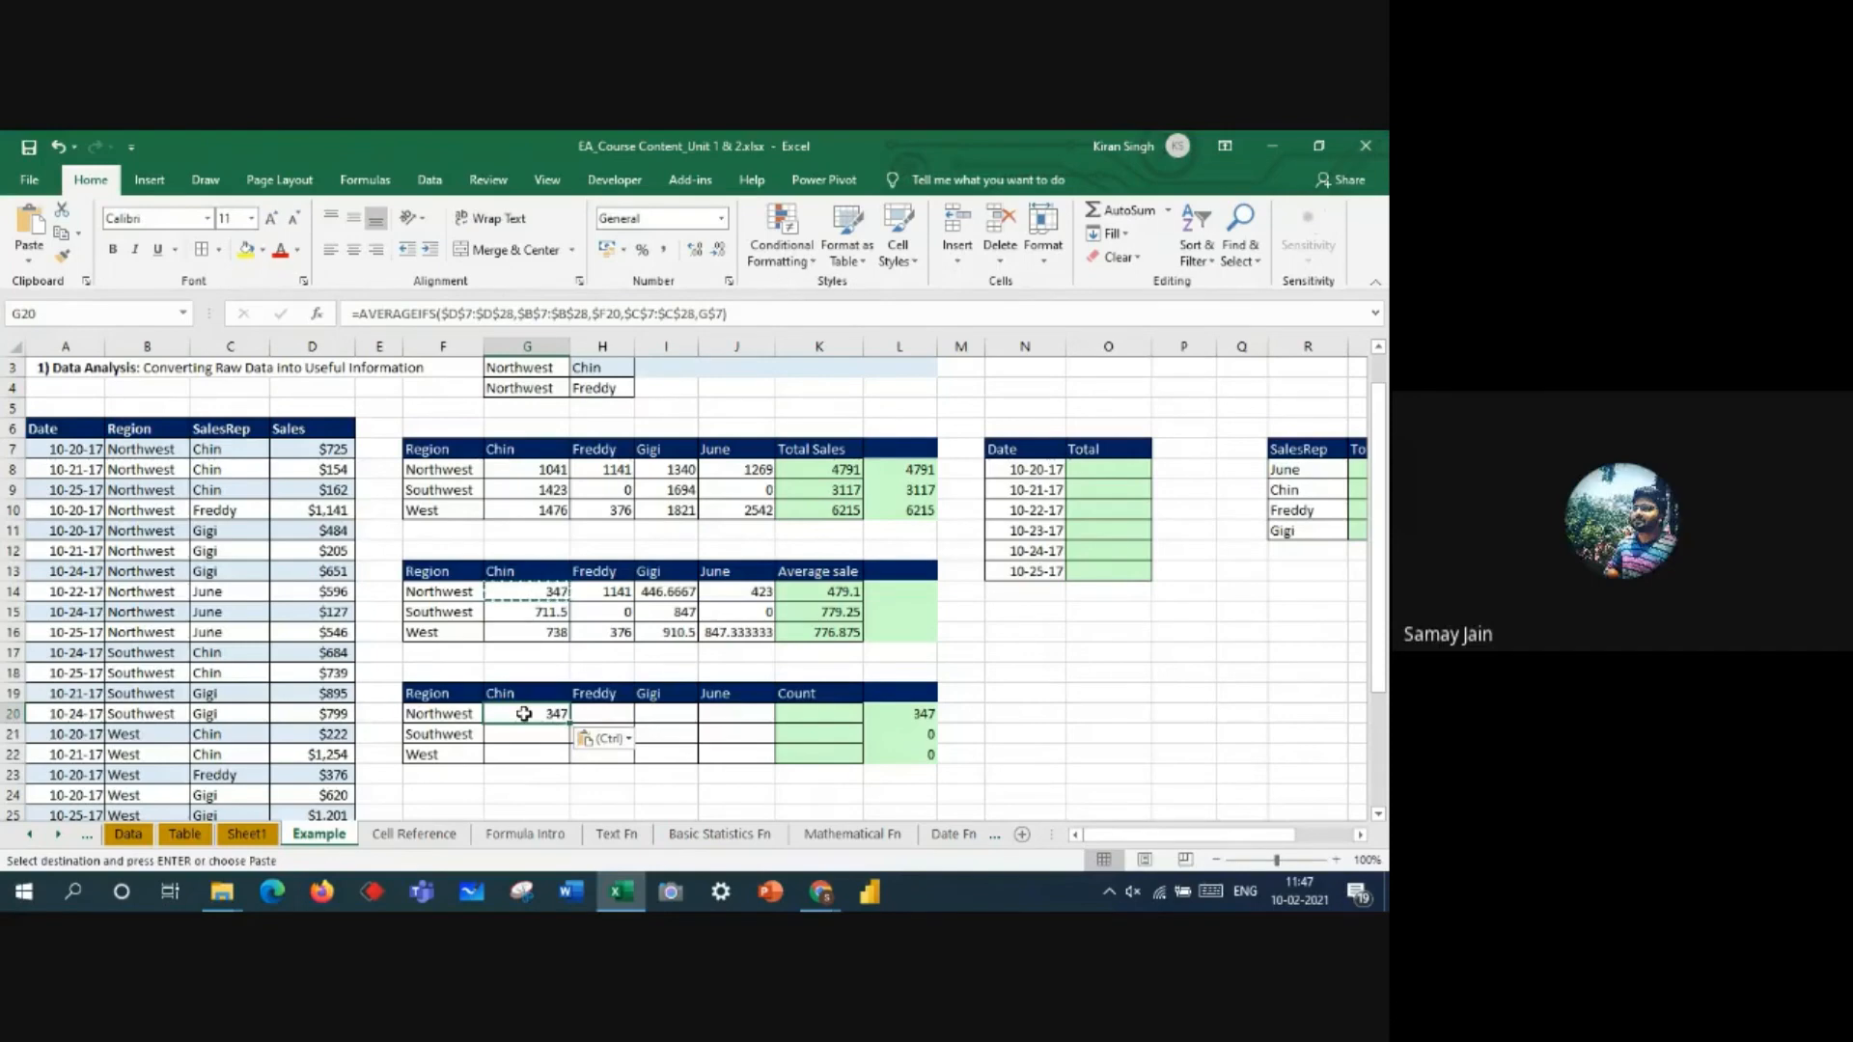
double_click(524, 713)
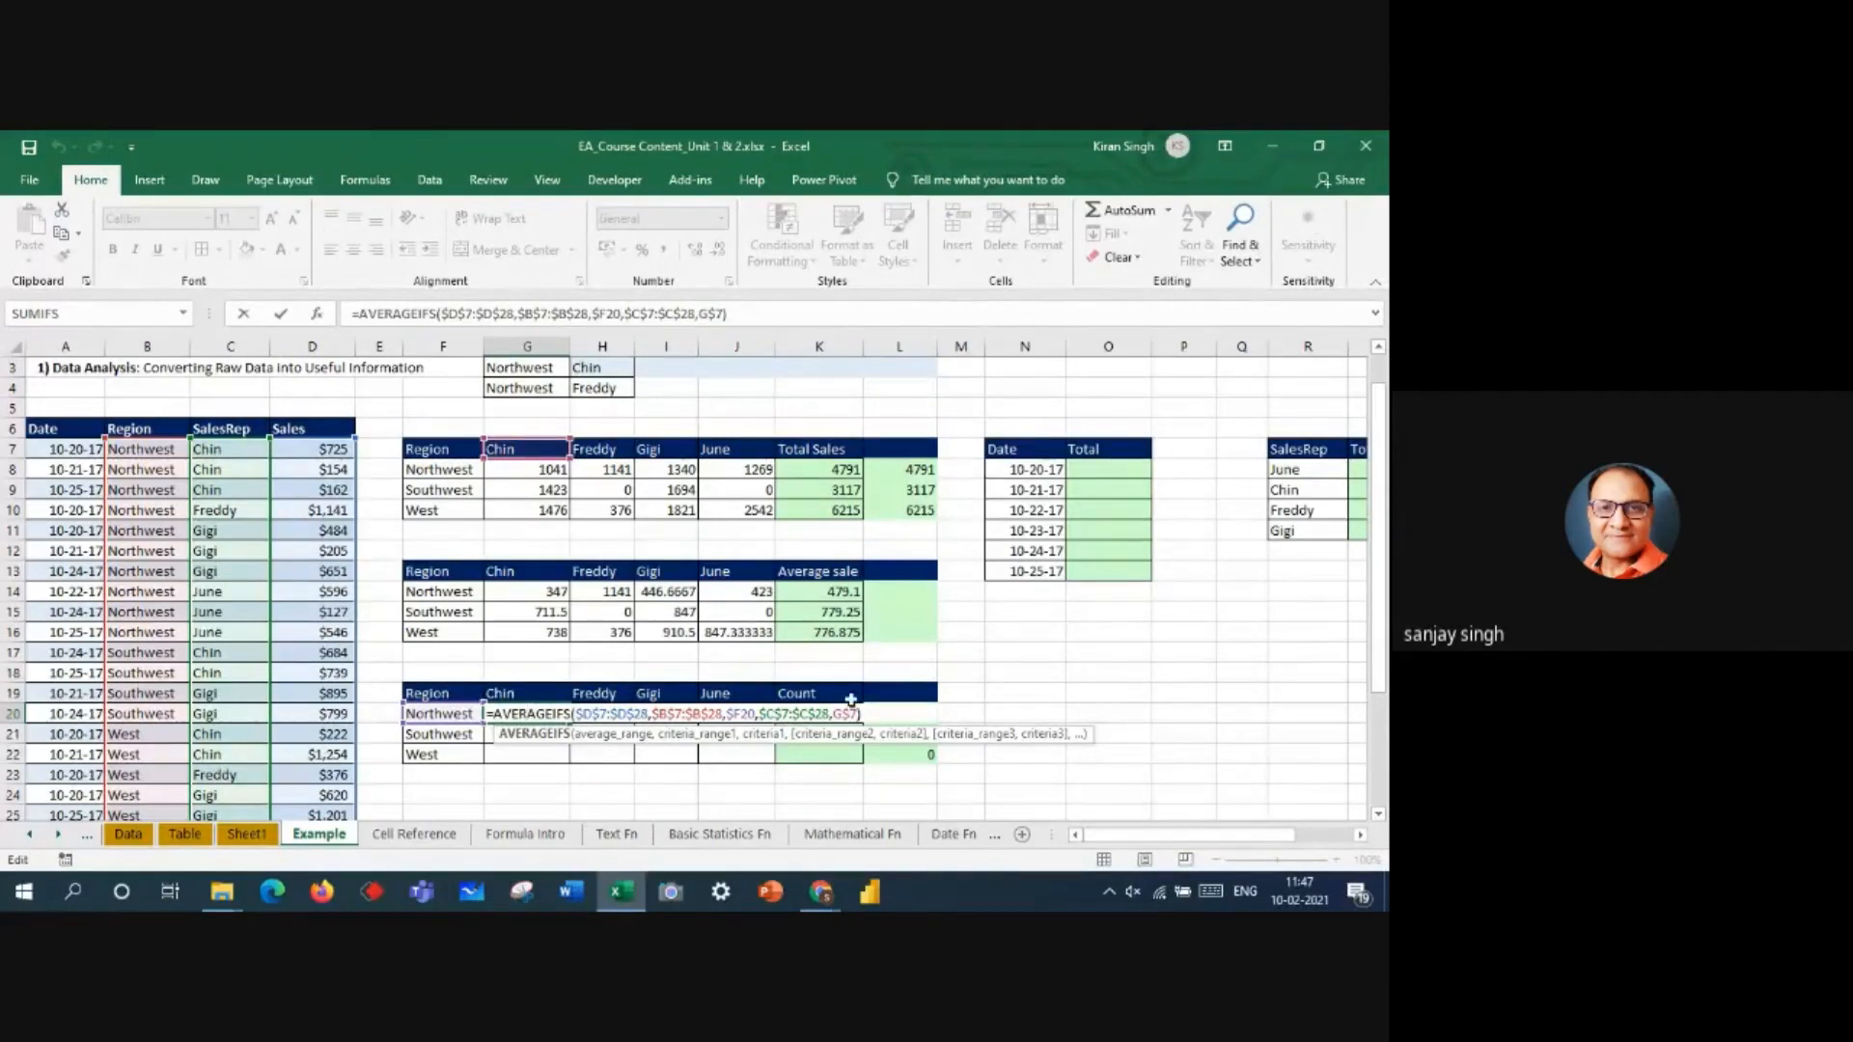
left_click_drag(862, 714, 475, 726)
key("Delete")
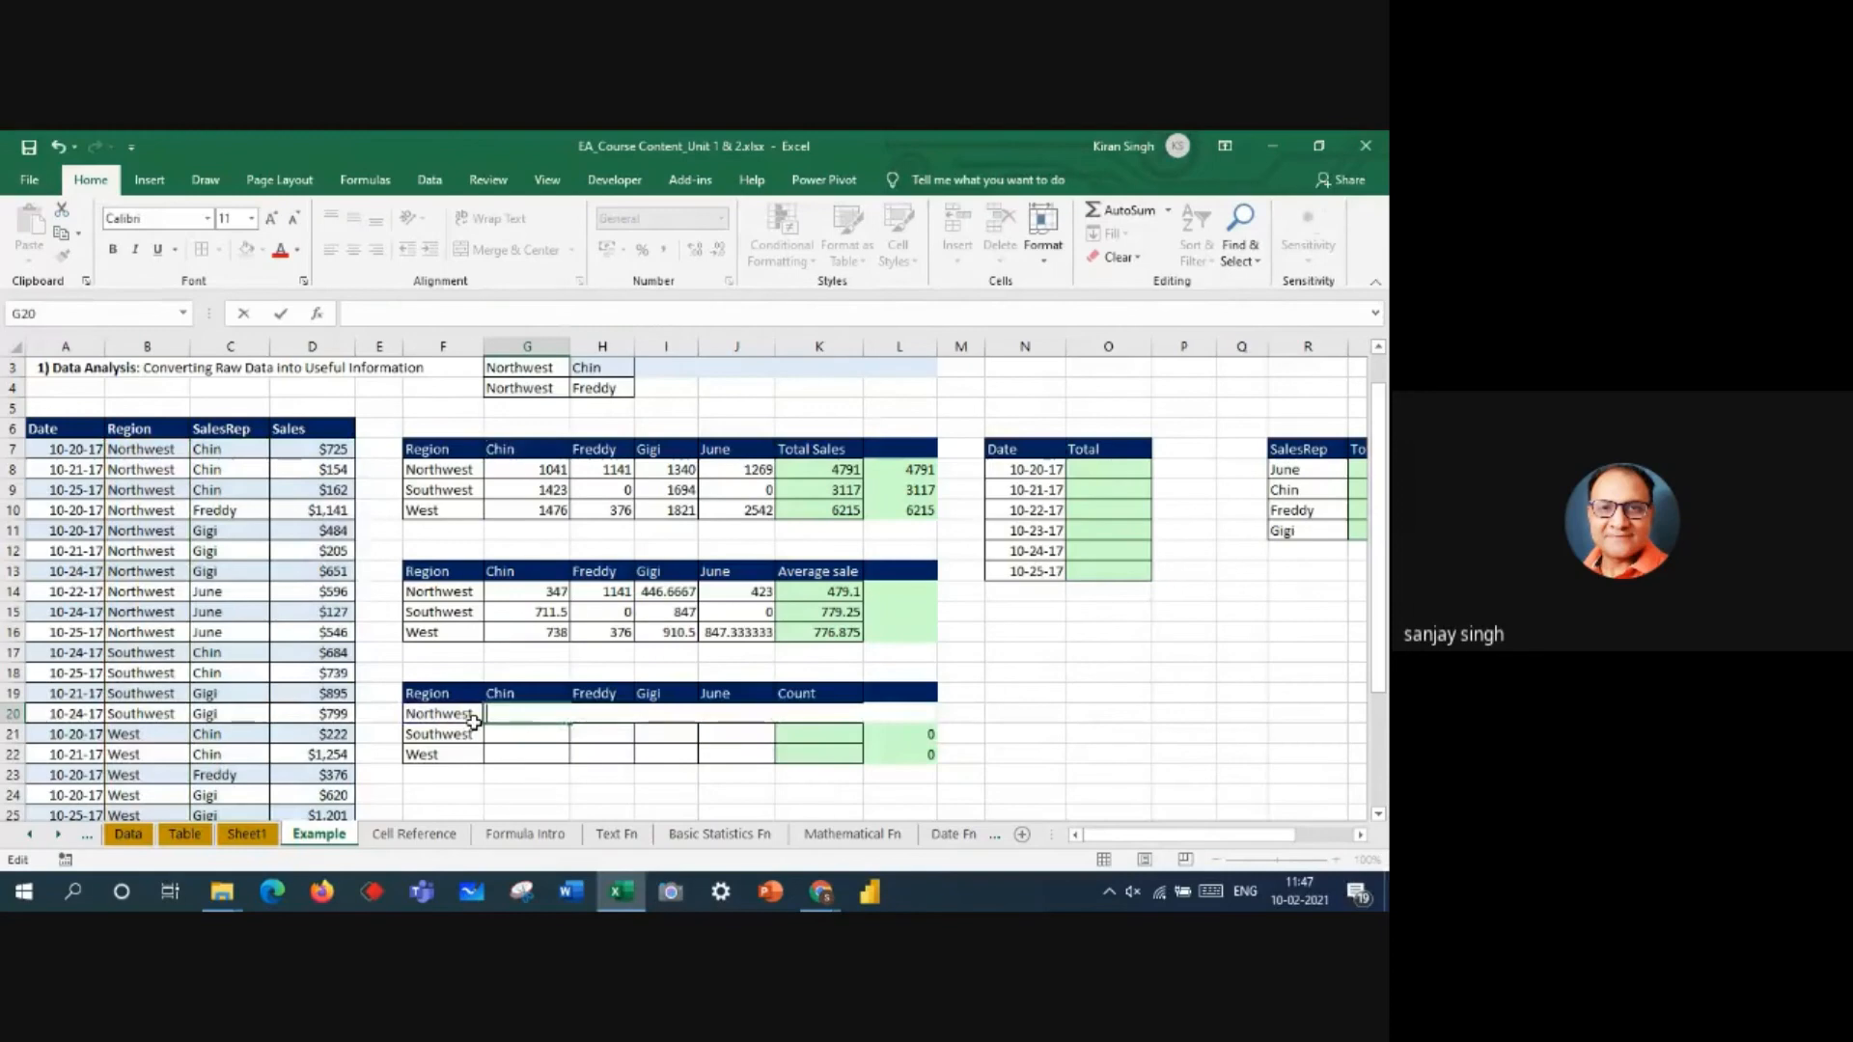
left_click(530, 753)
- Start a COUNTIFS formula in G20 with region range B7:B28 and criterion F20
left_click(538, 711)
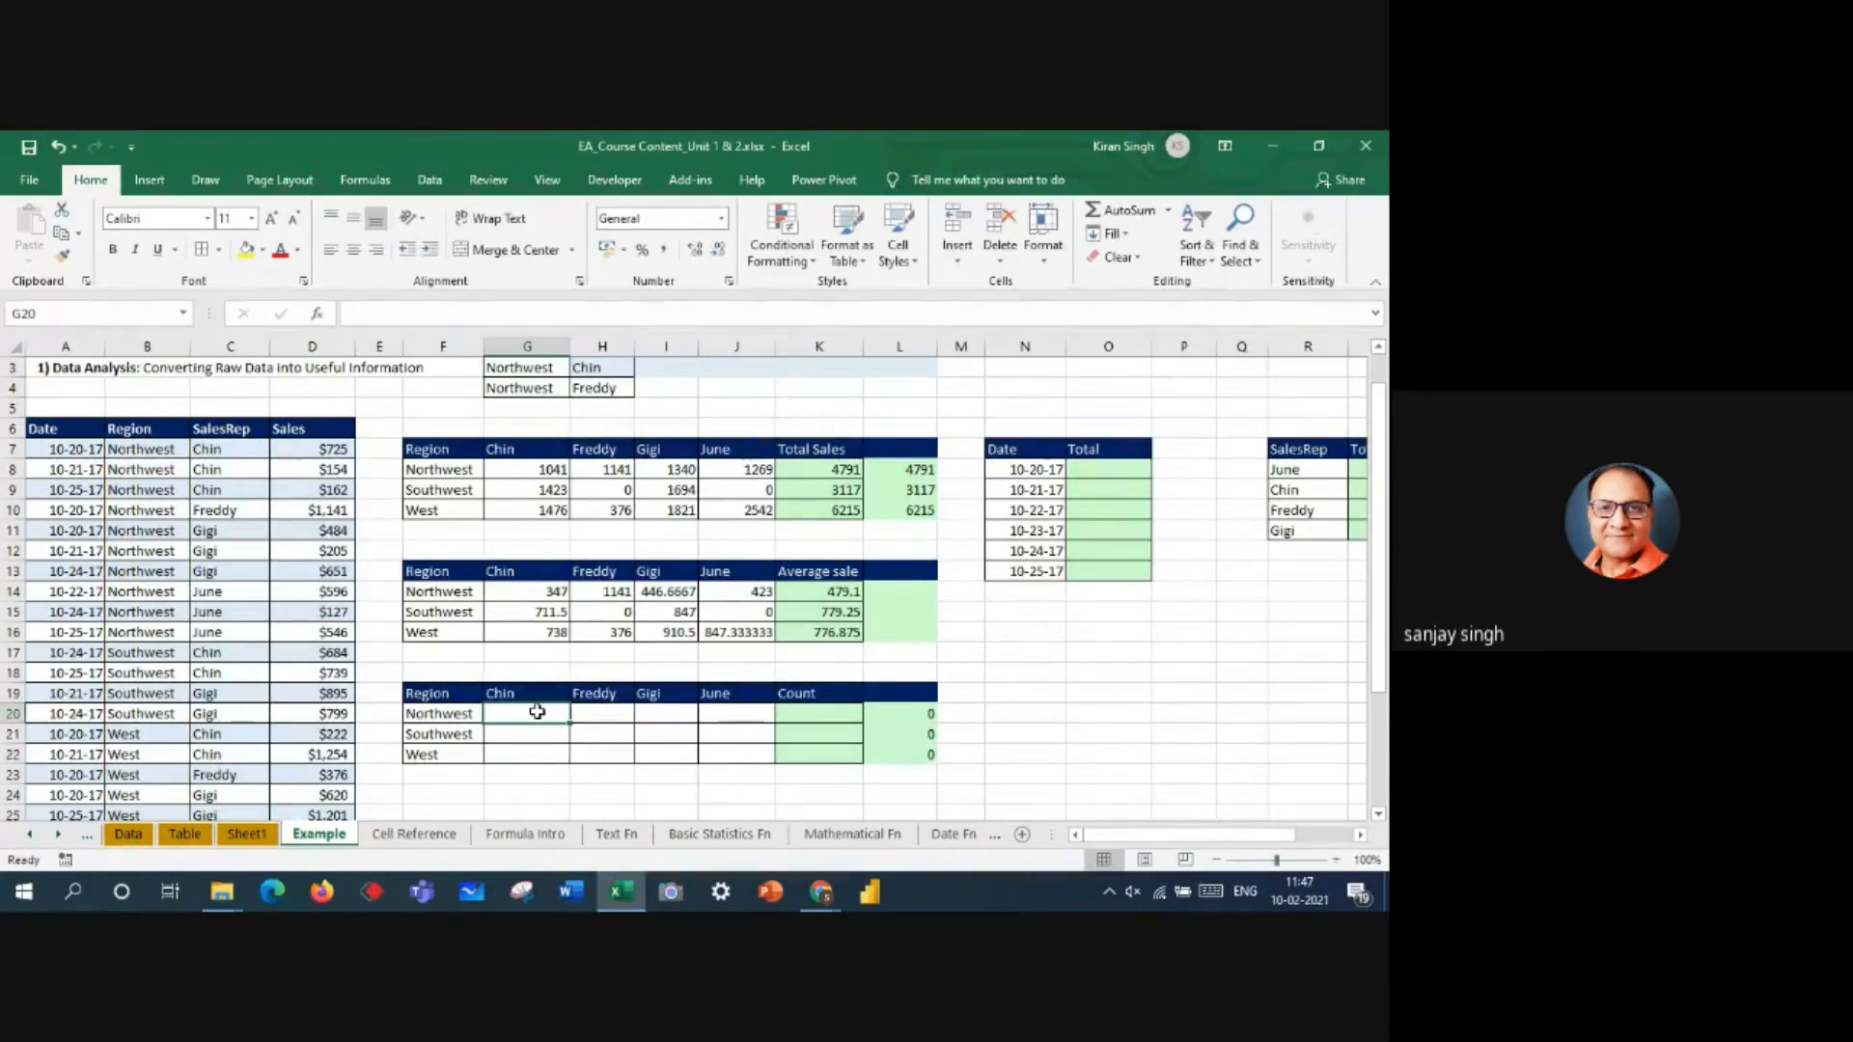
left_click(317, 313)
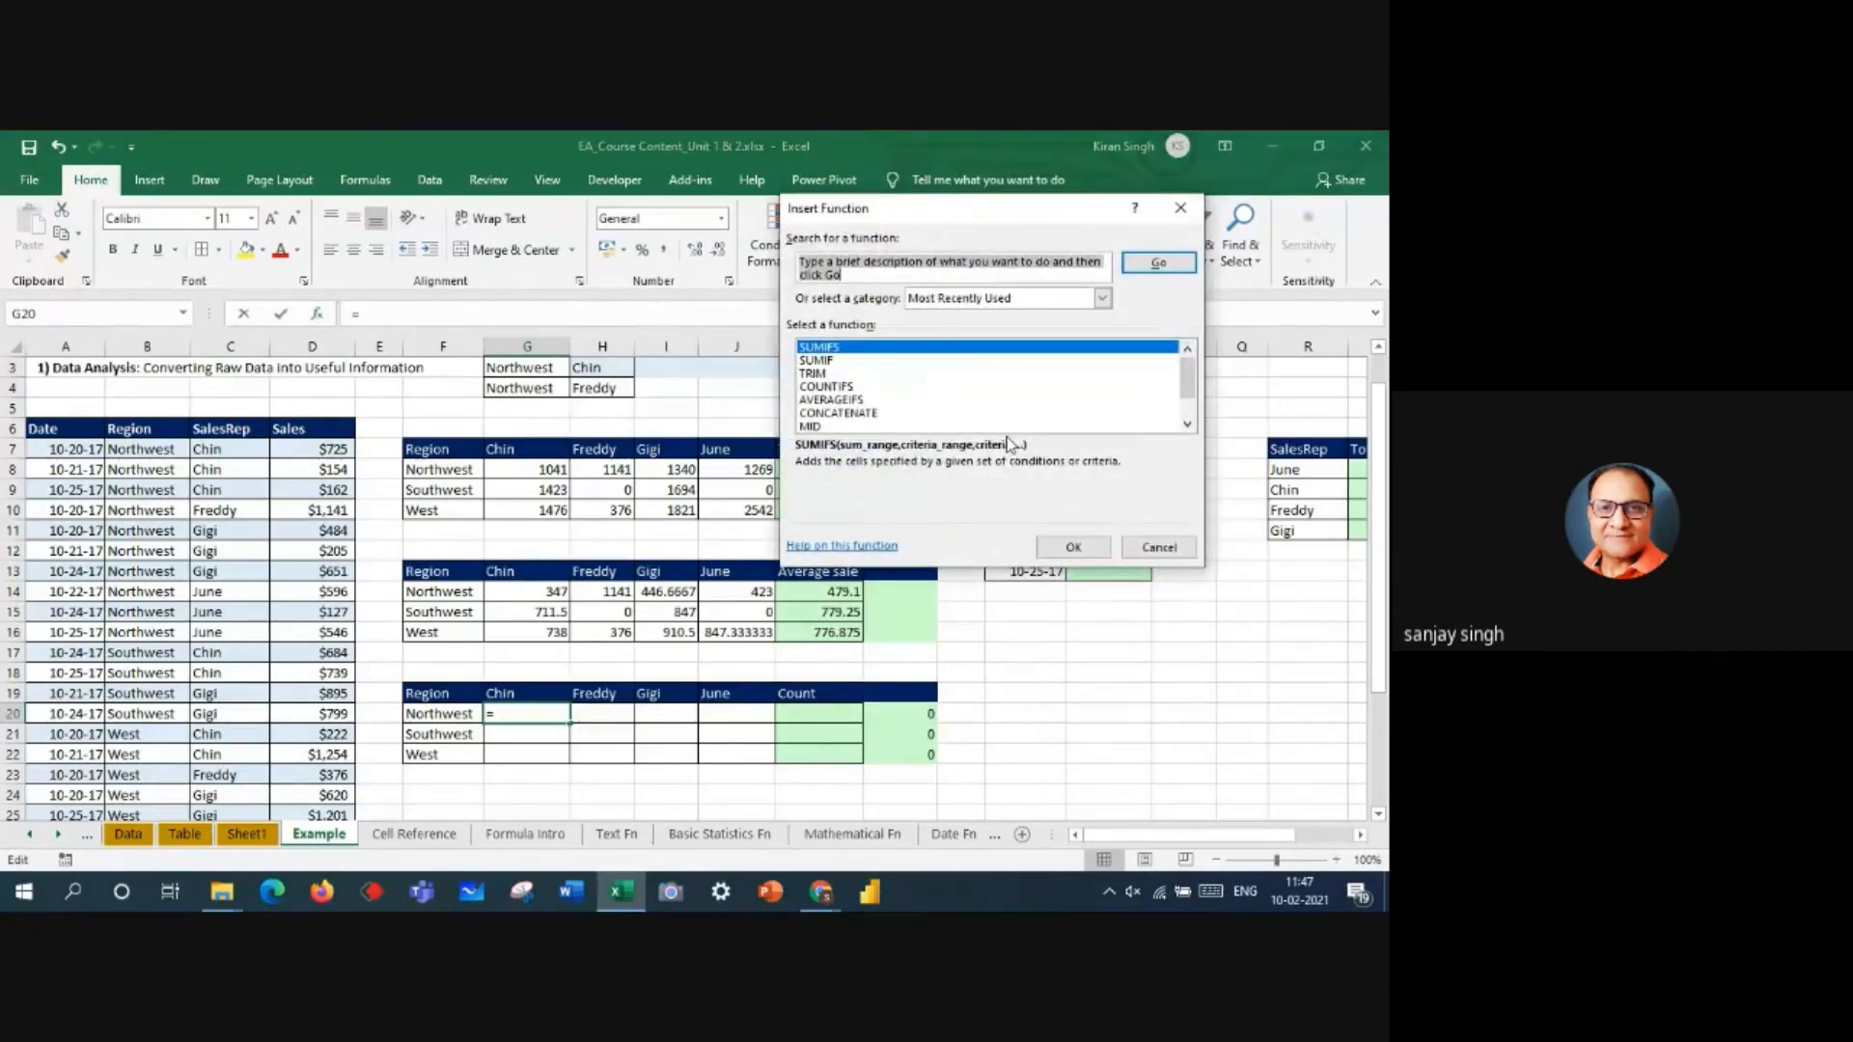
left_click(843, 388)
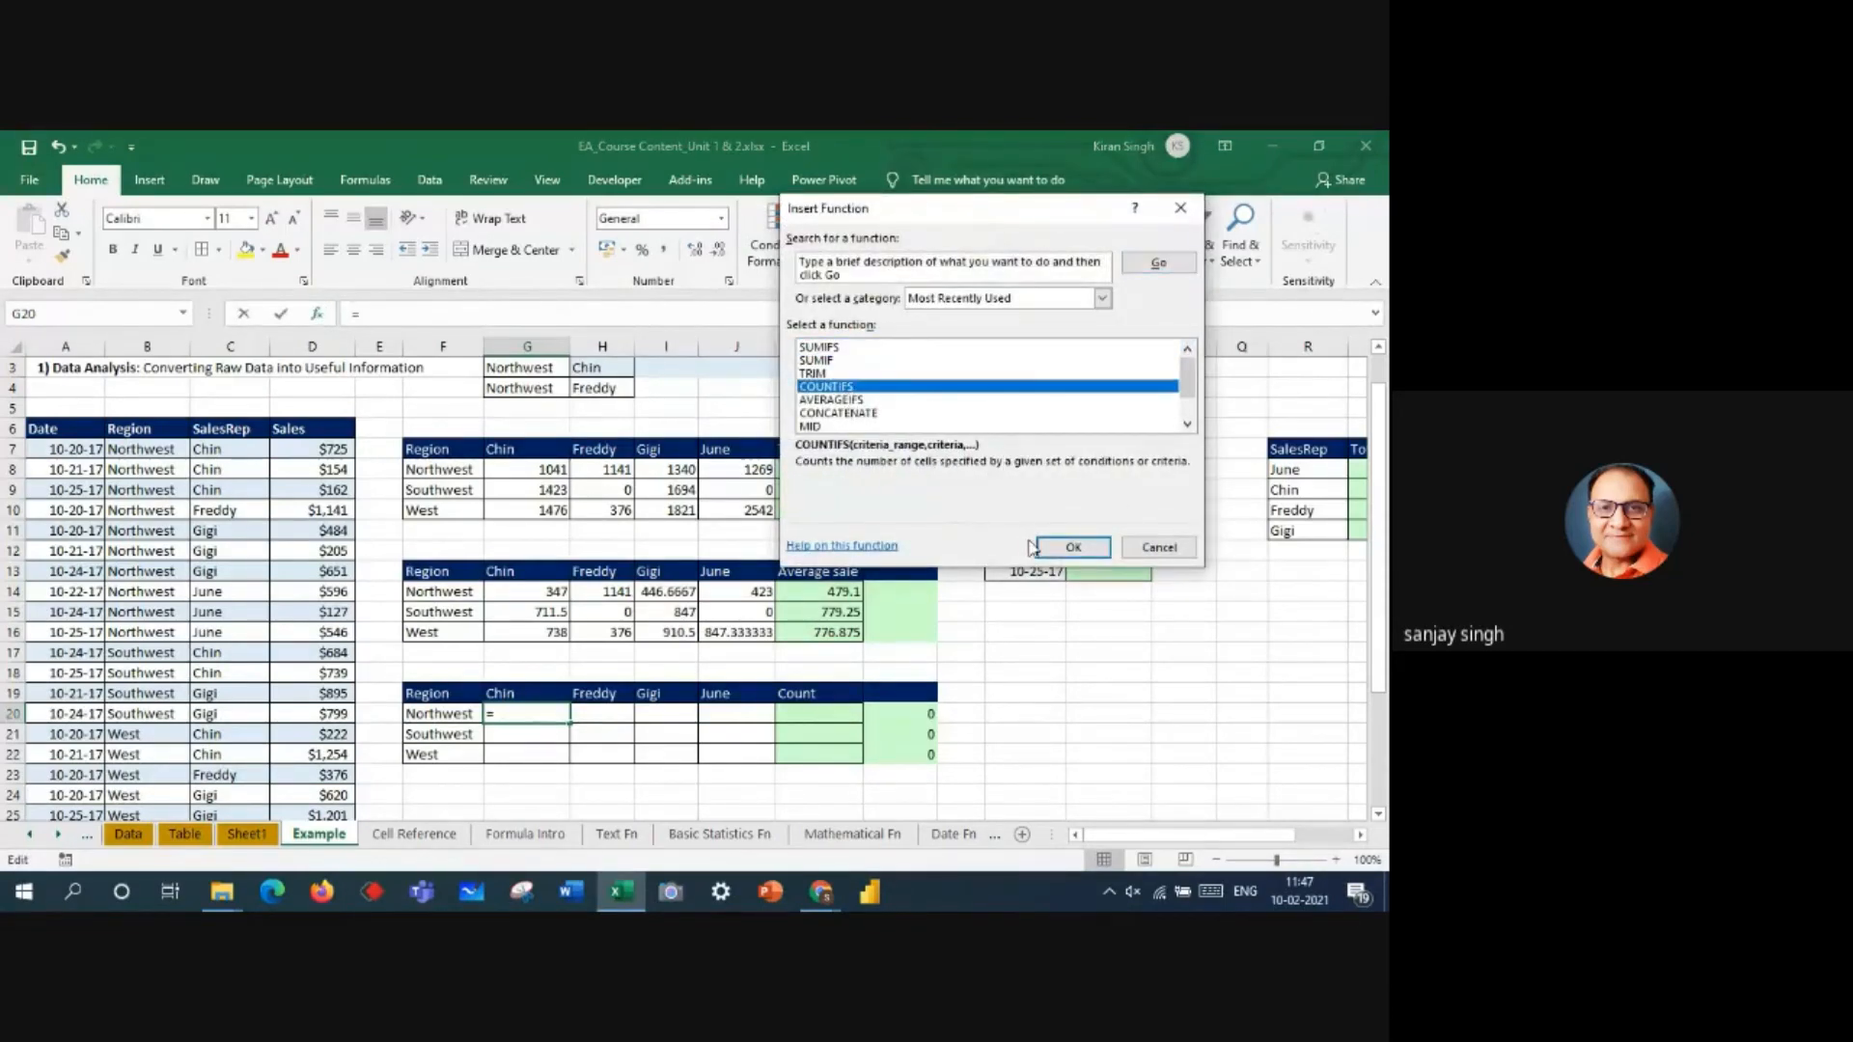
left_click(1070, 550)
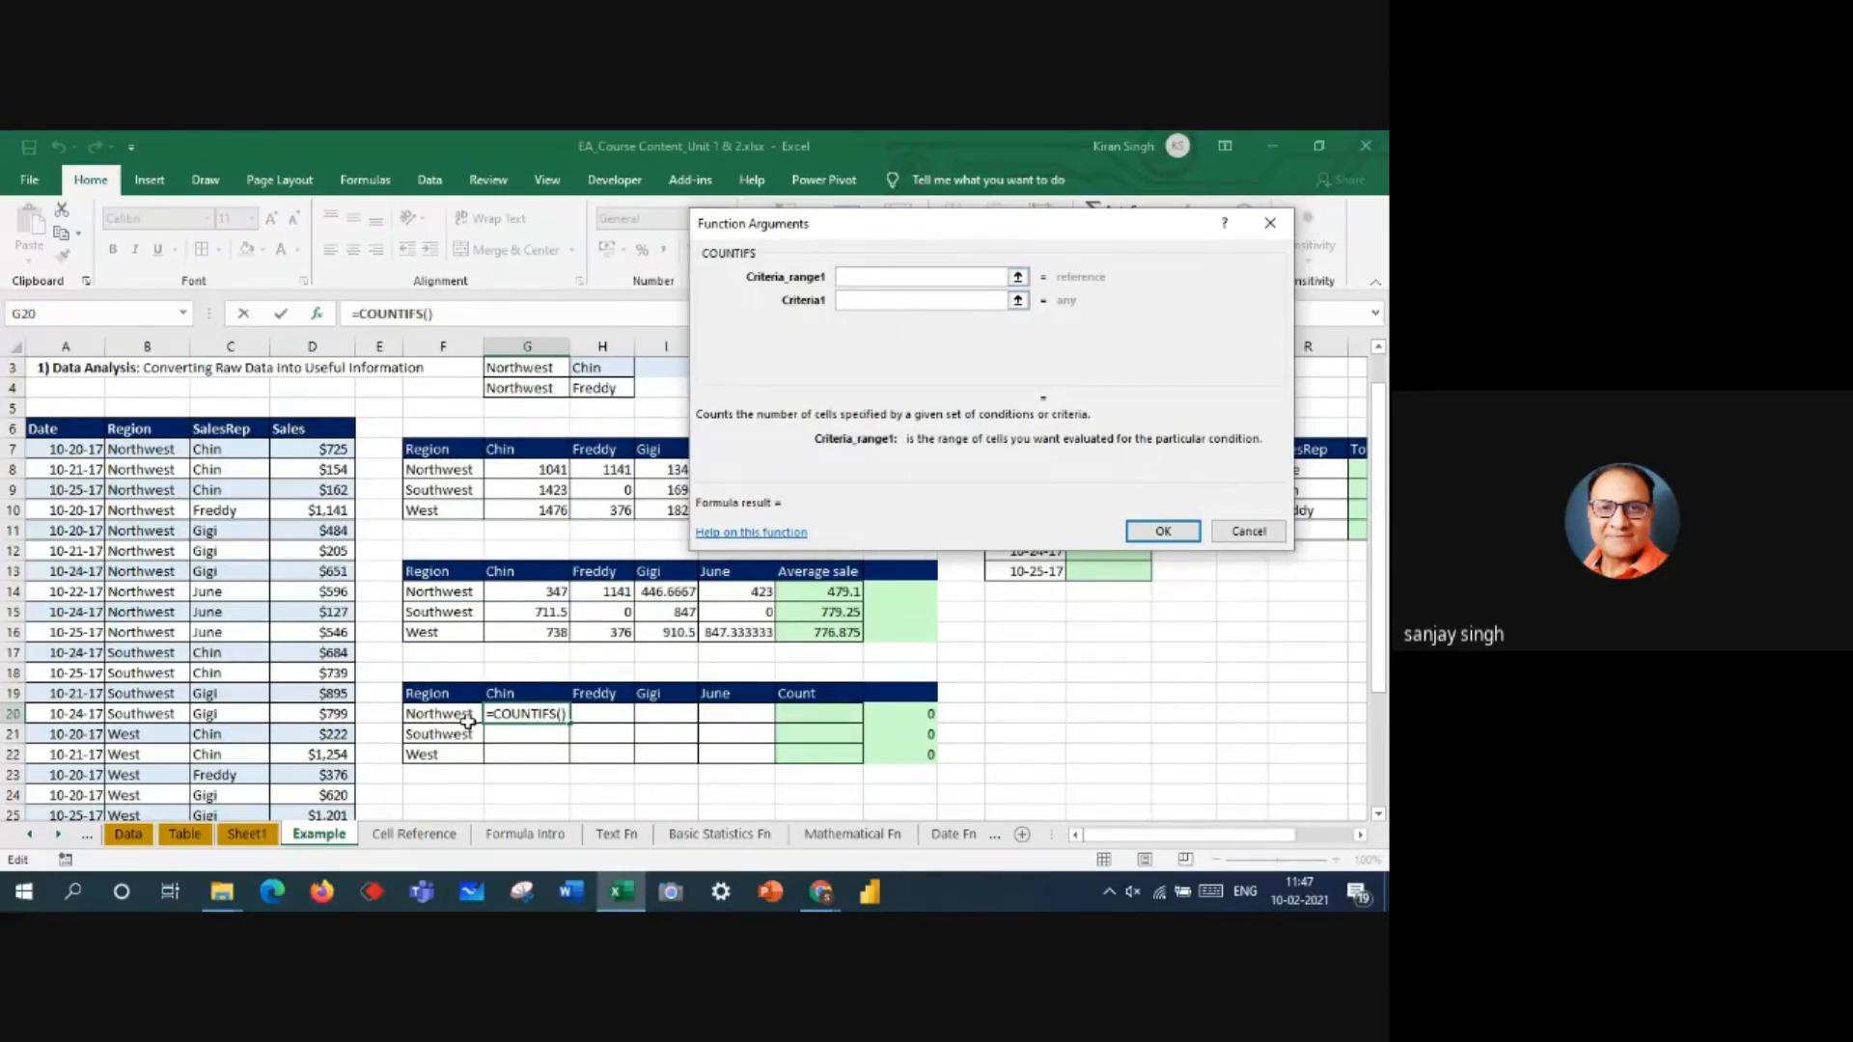
left_click_drag(150, 444, 154, 759)
left_click(878, 304)
left_click(457, 591)
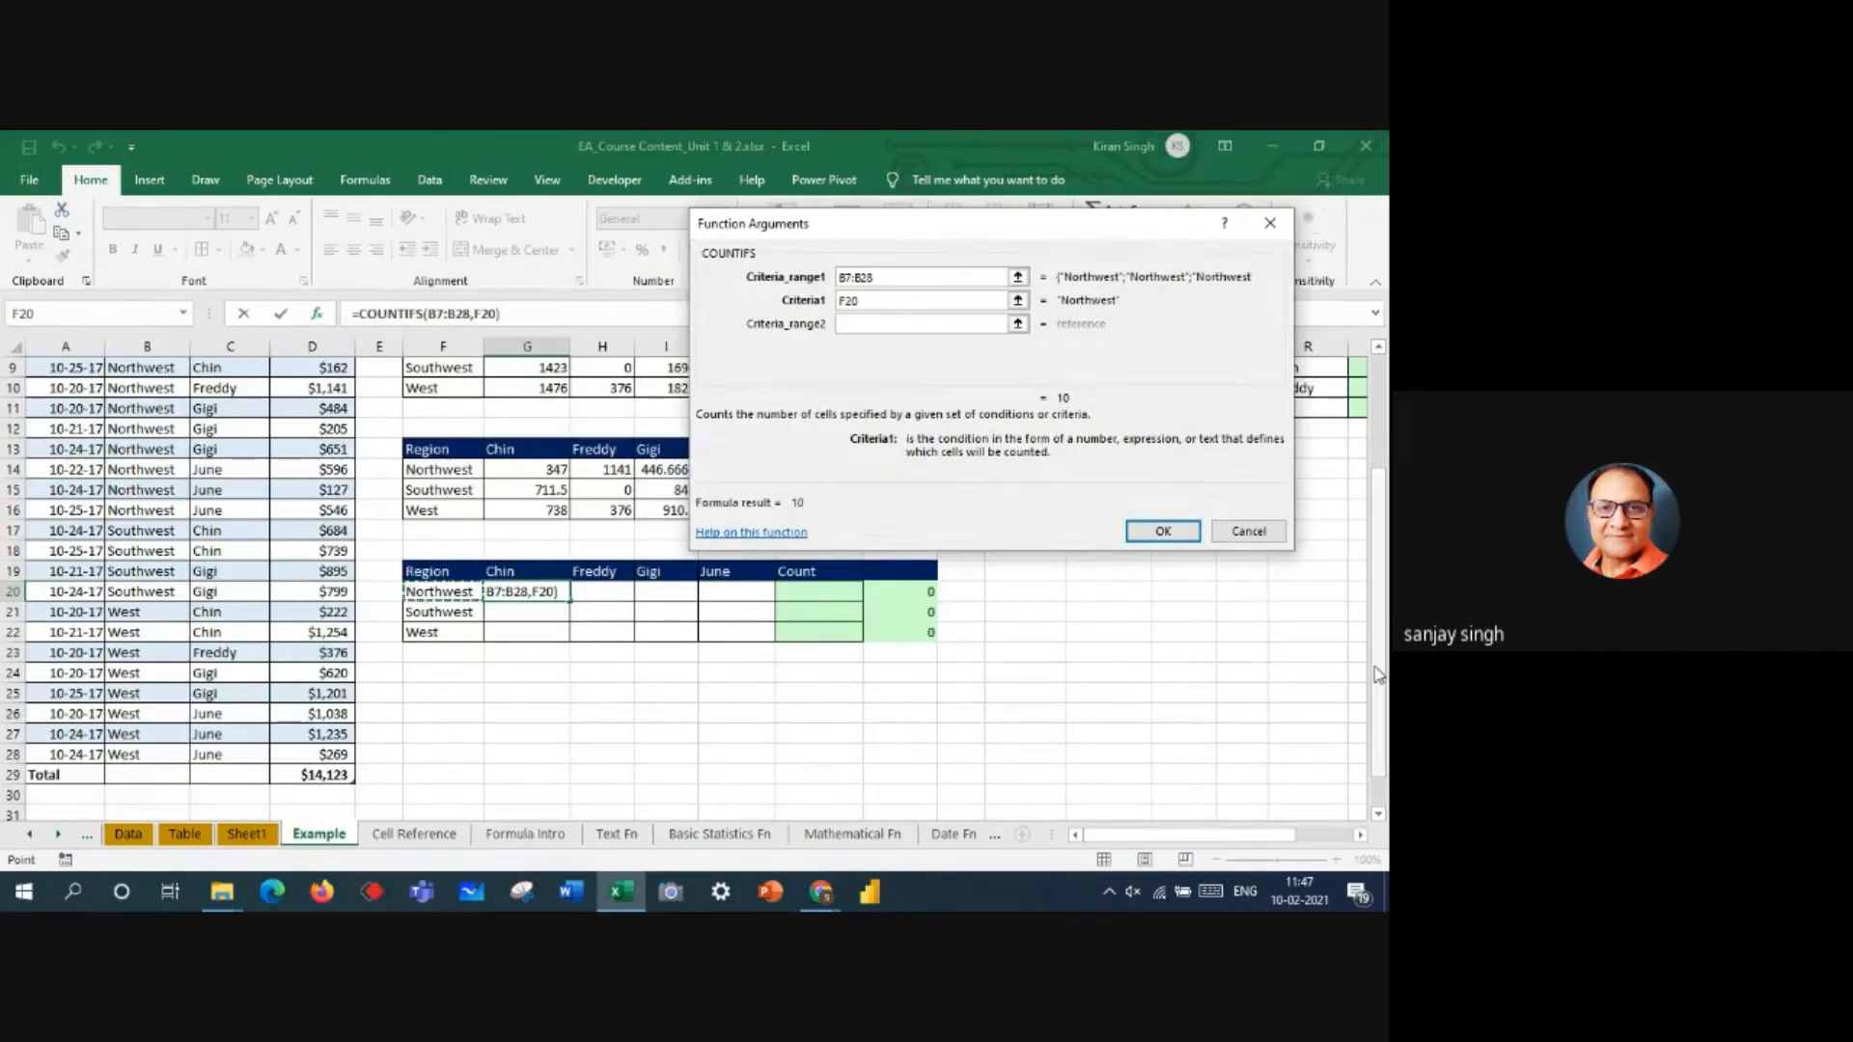
scroll(177, 496, "up", 3)
left_click_drag(204, 497, 210, 755)
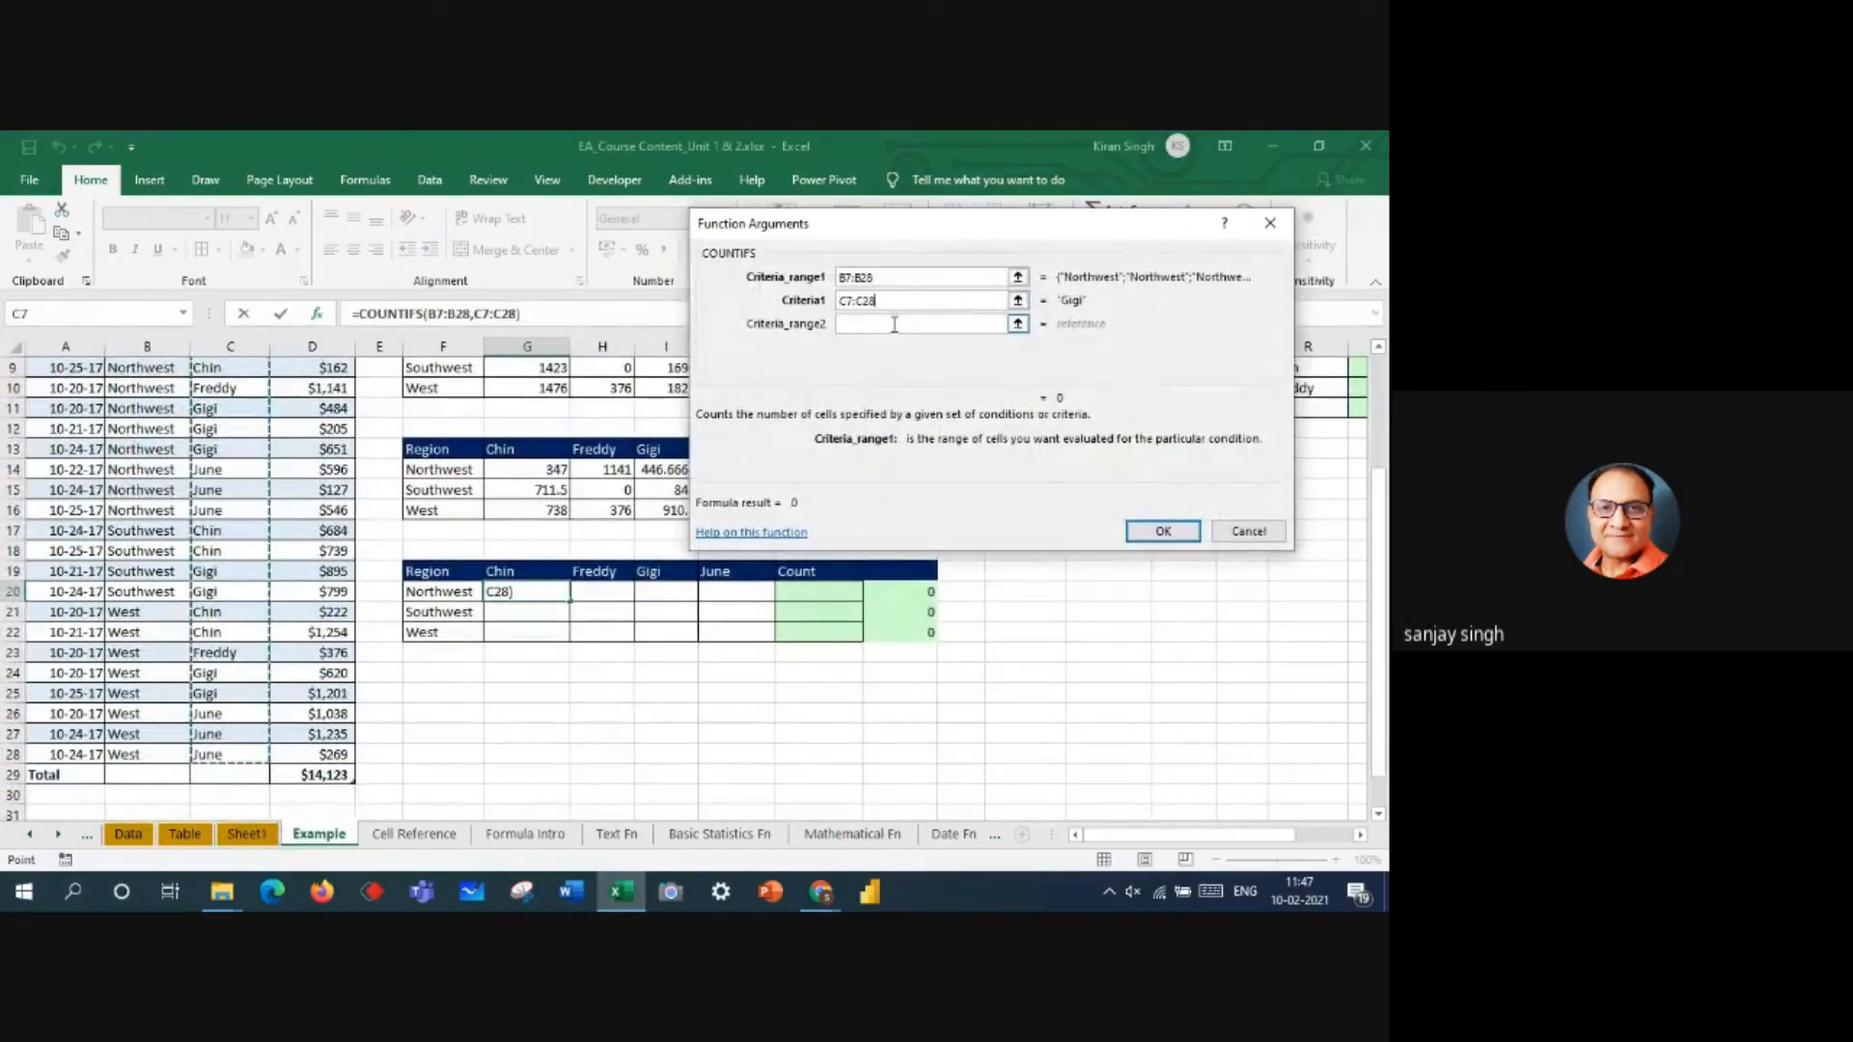
left_click_drag(876, 301, 838, 303)
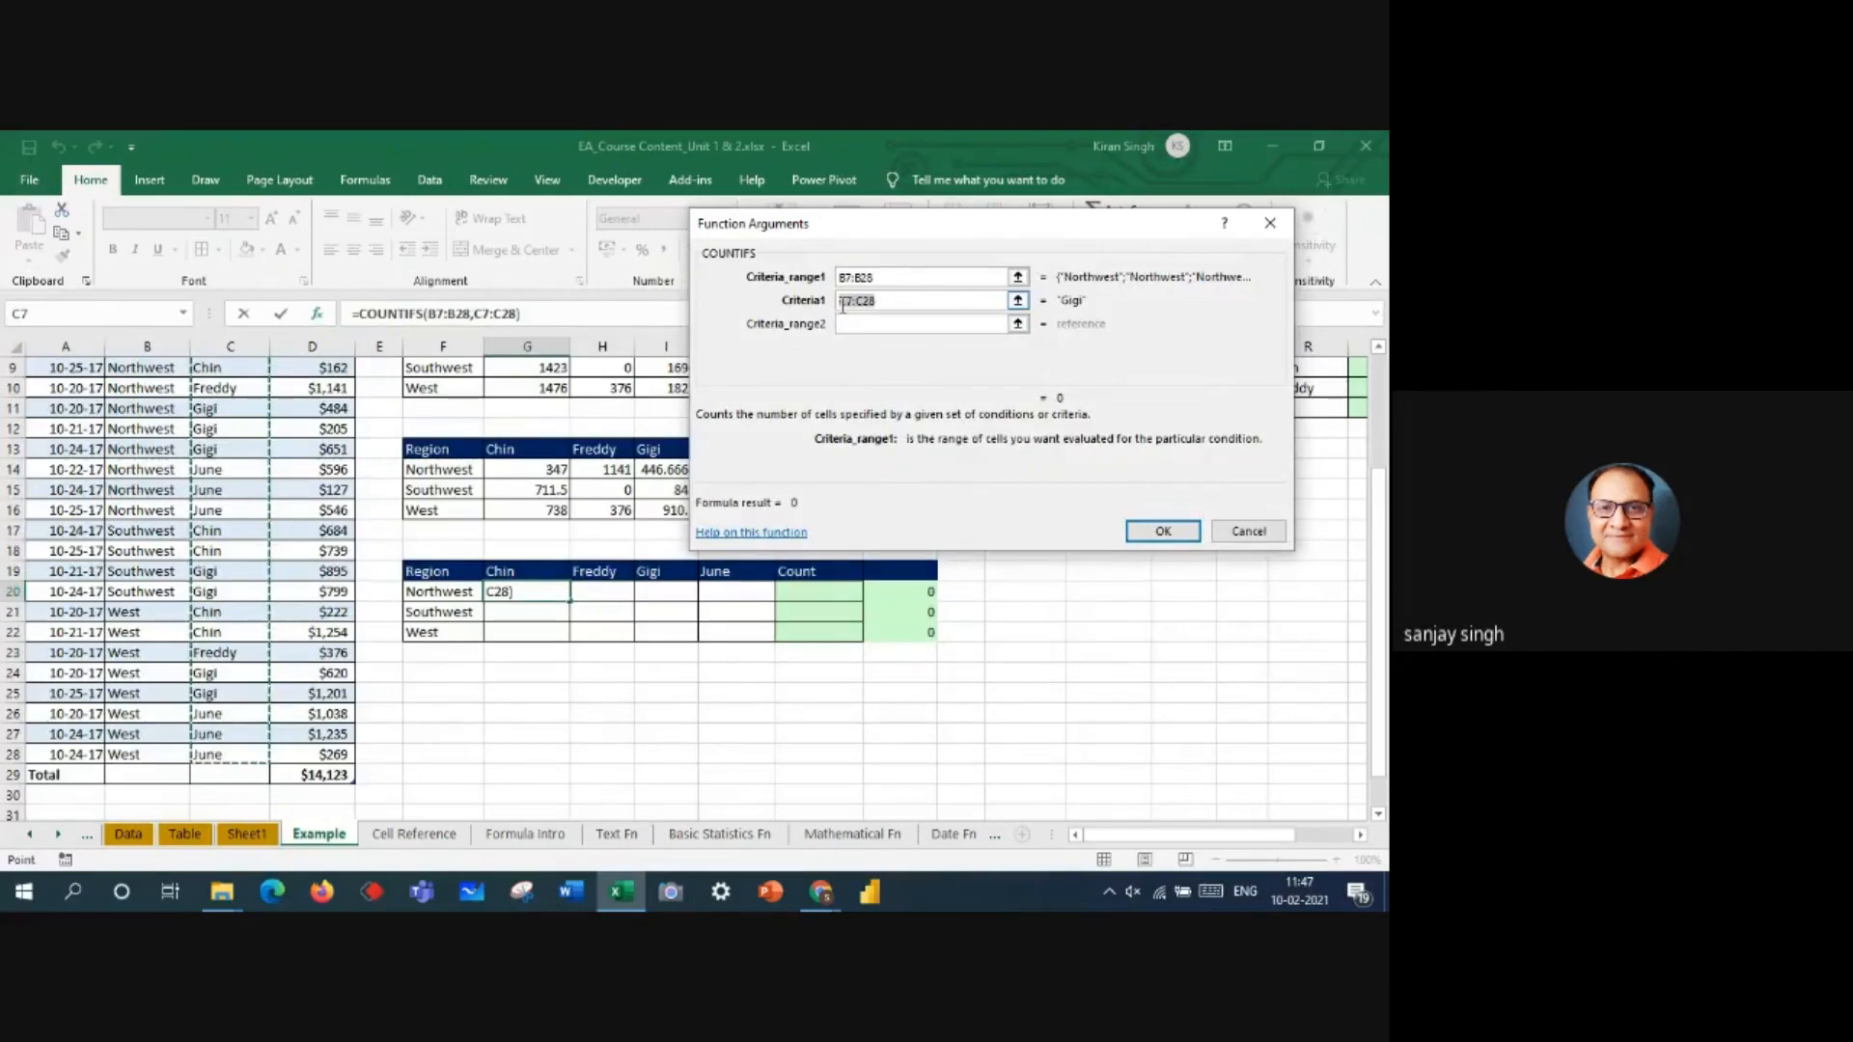
key("BackSpace")
left_click(447, 593)
- Add sales rep range C7:C28 with criterion G19 to the COUNTIFS and enter the formula in G20
left_click(904, 325)
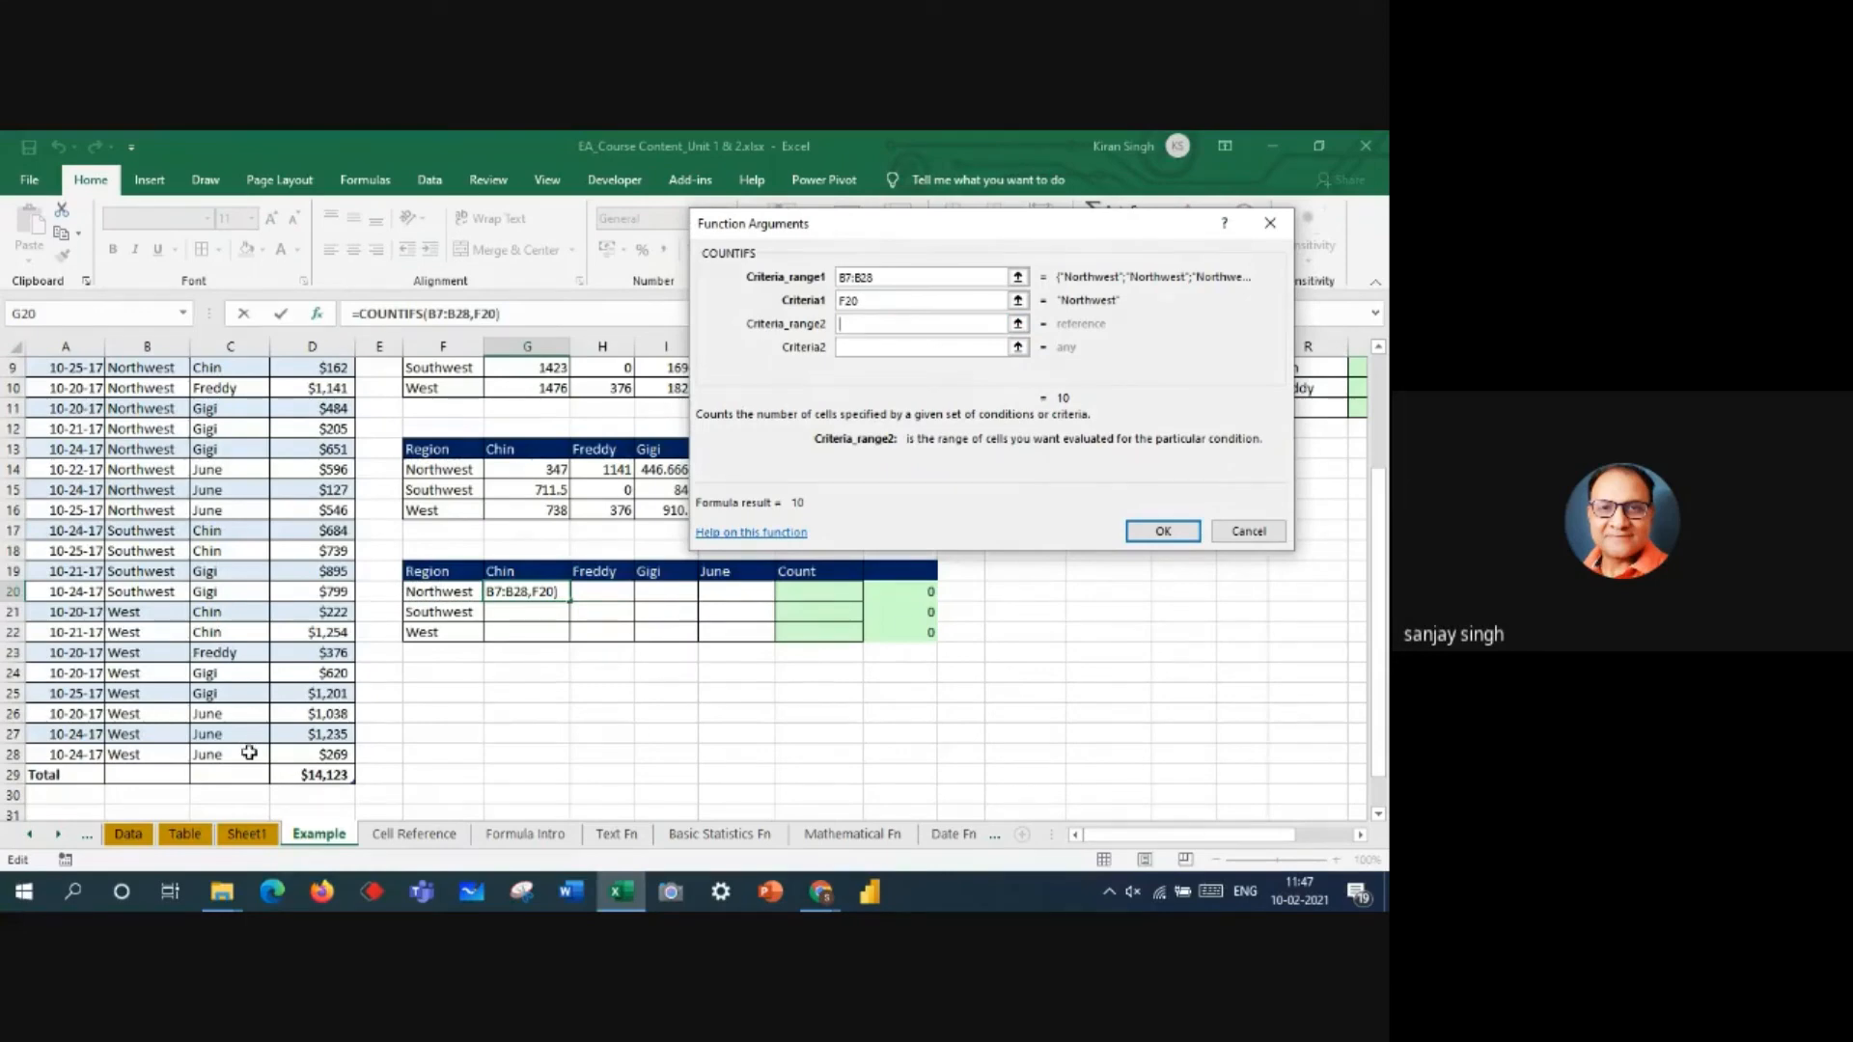
left_click_drag(248, 754, 224, 408)
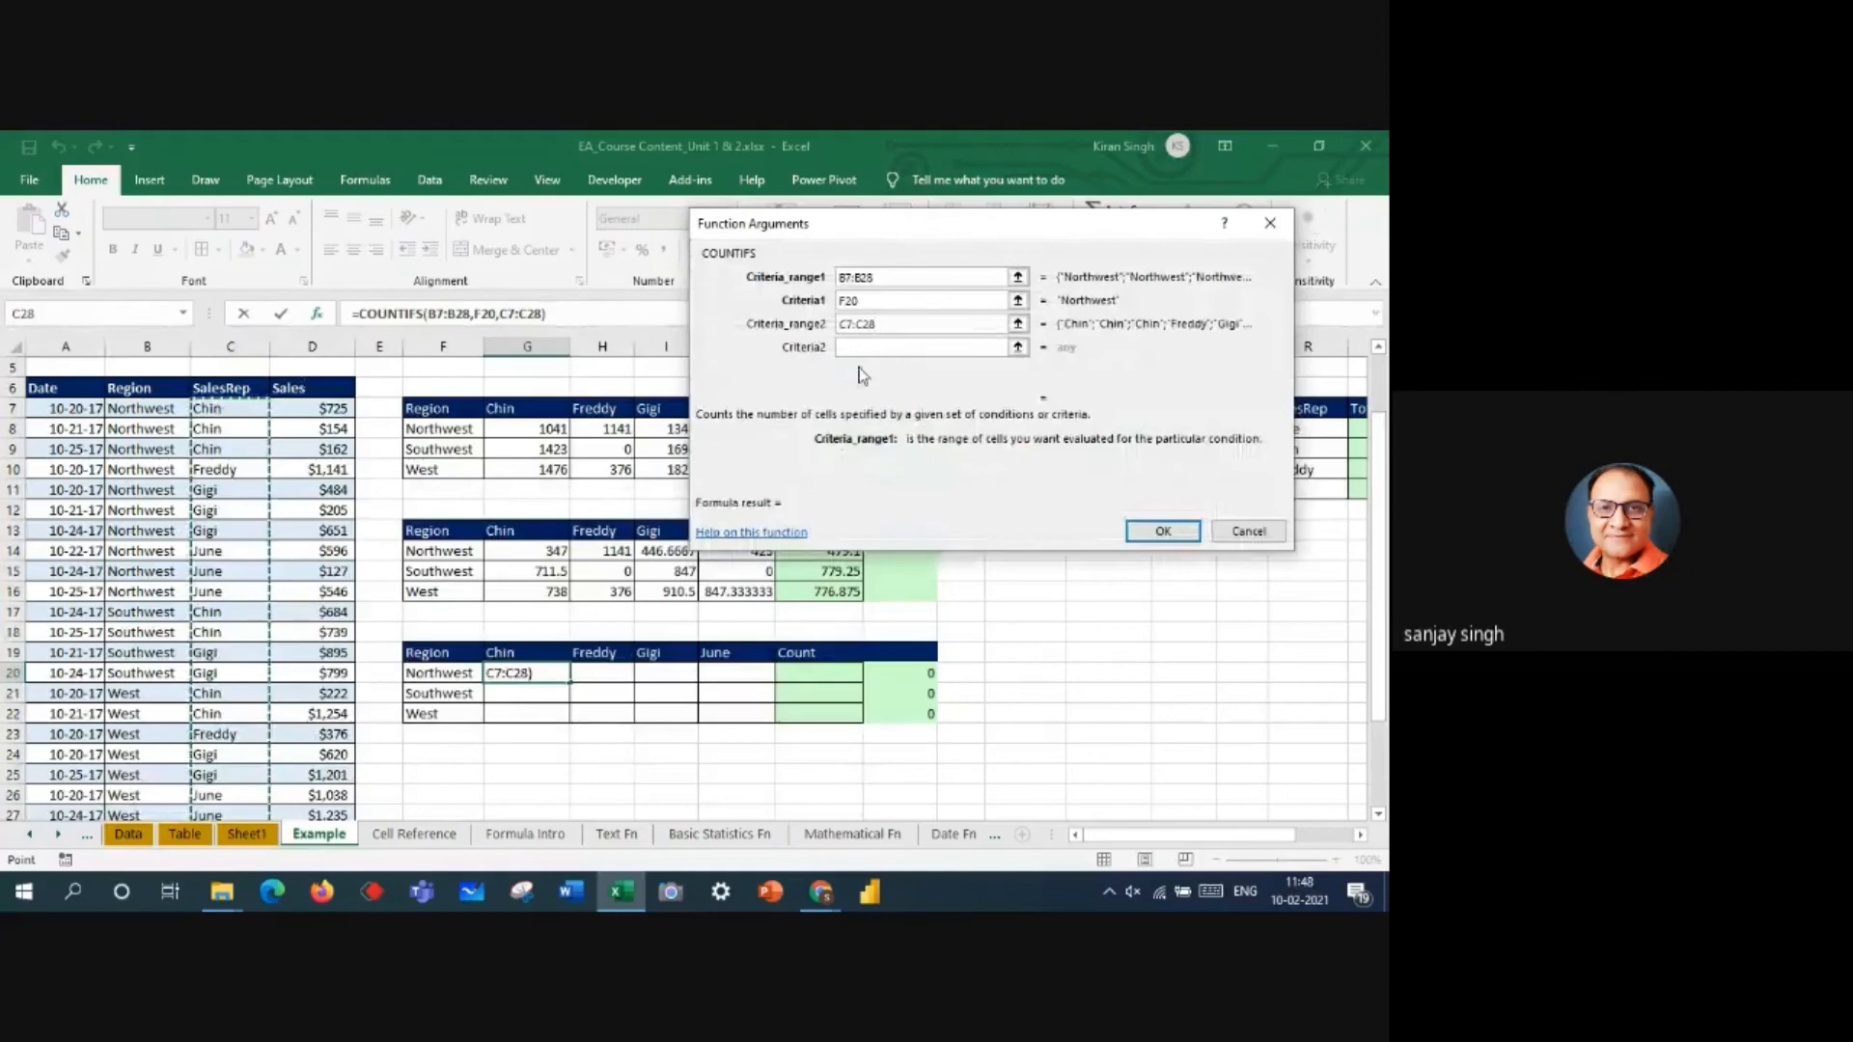
key("Tab")
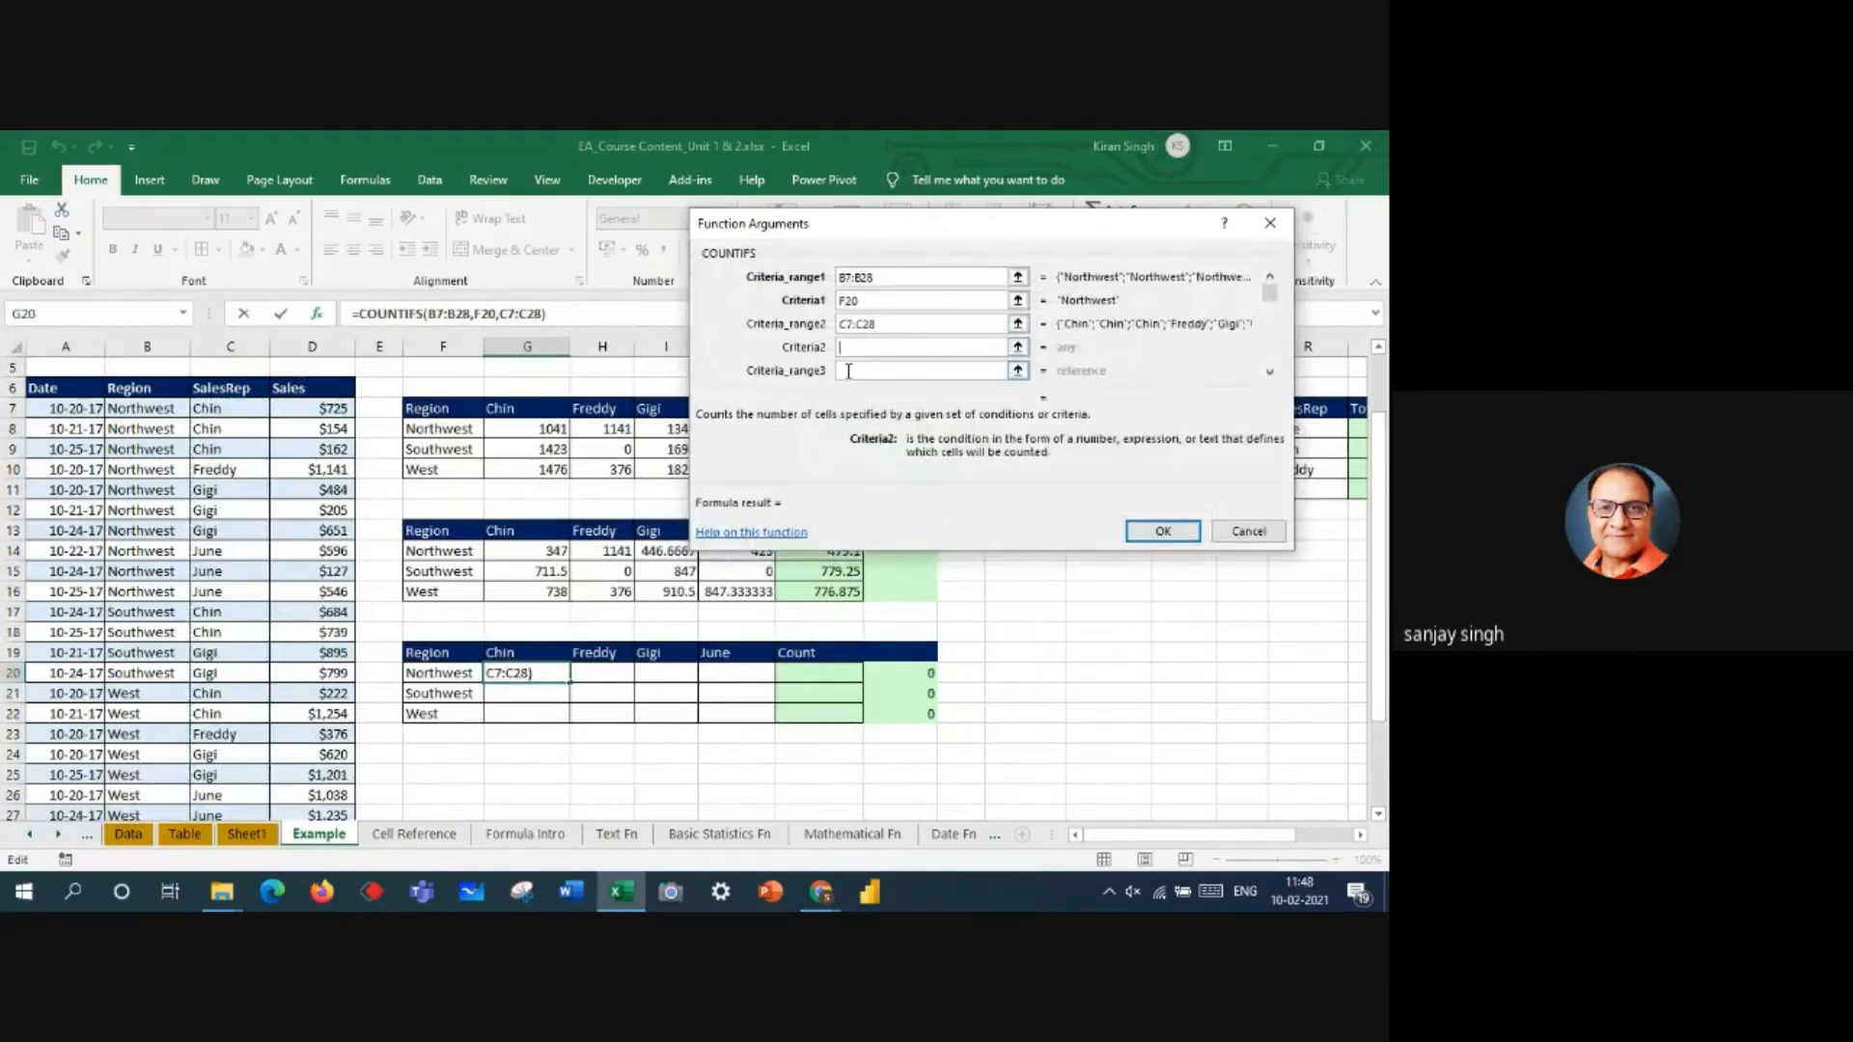
left_click(552, 654)
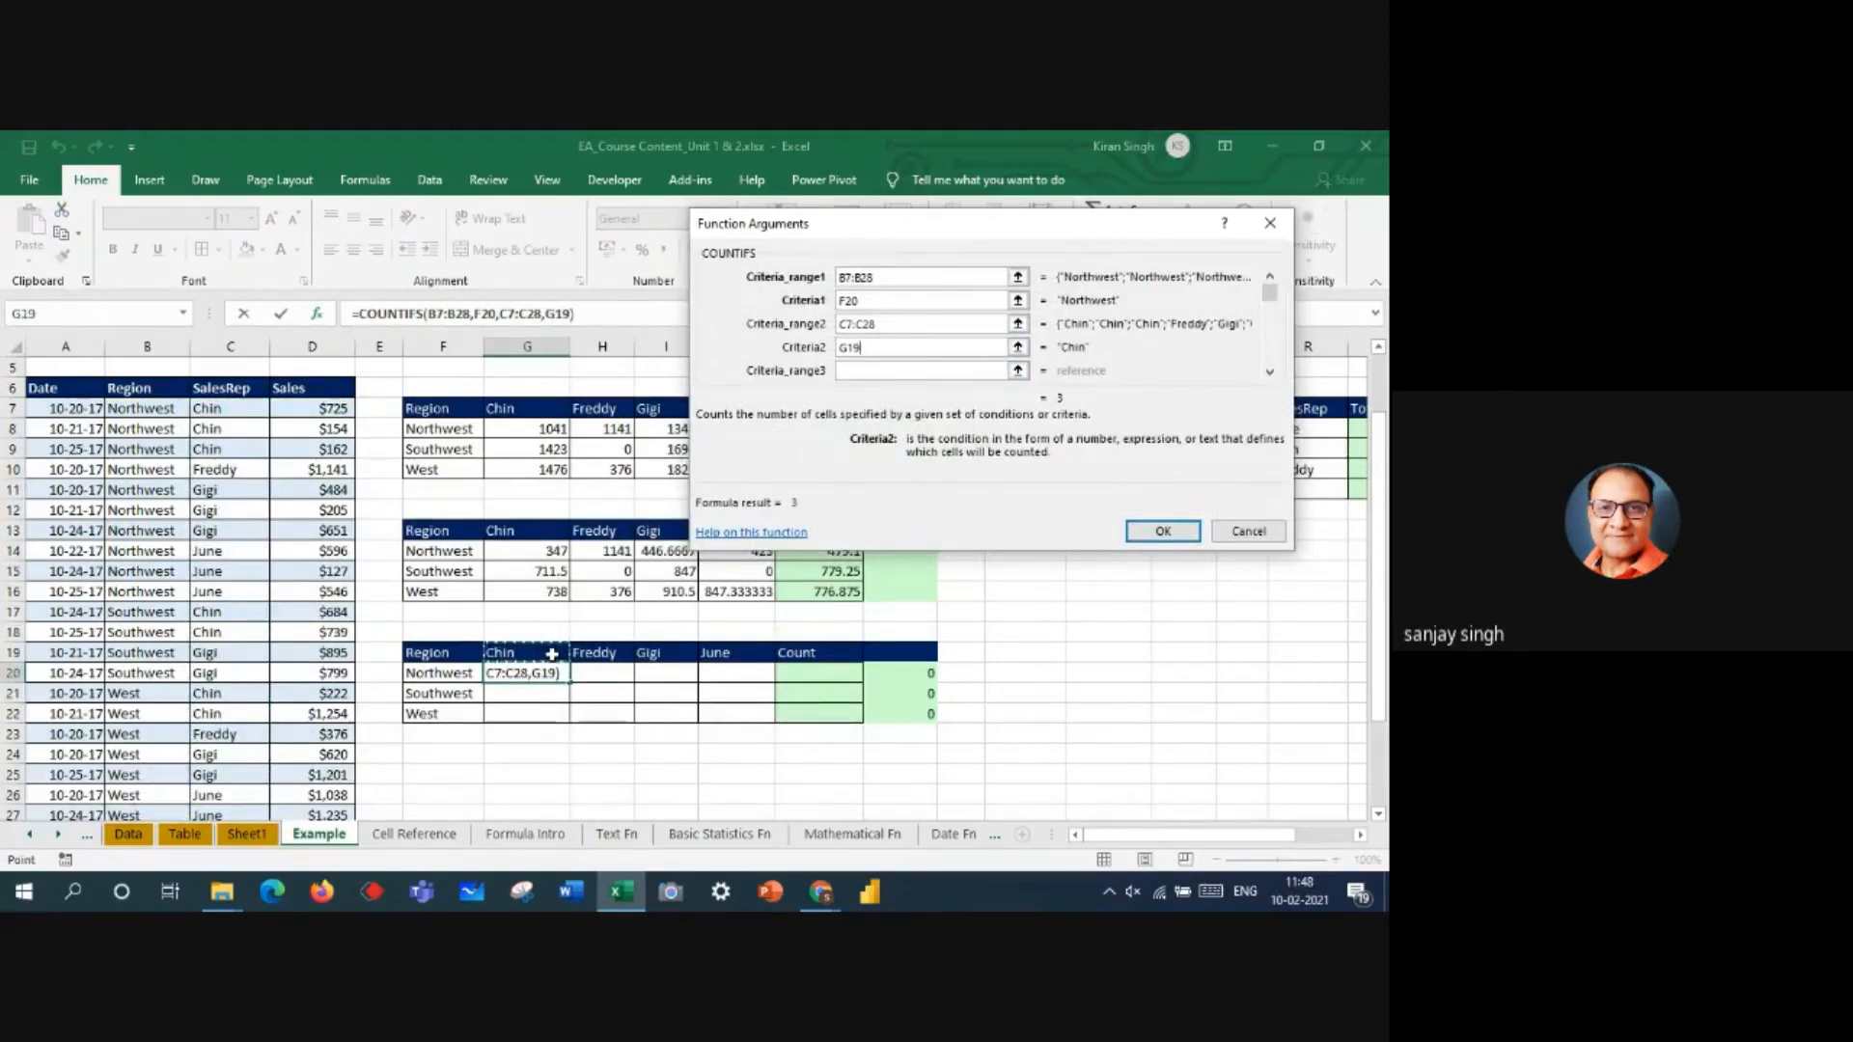
key("Return")
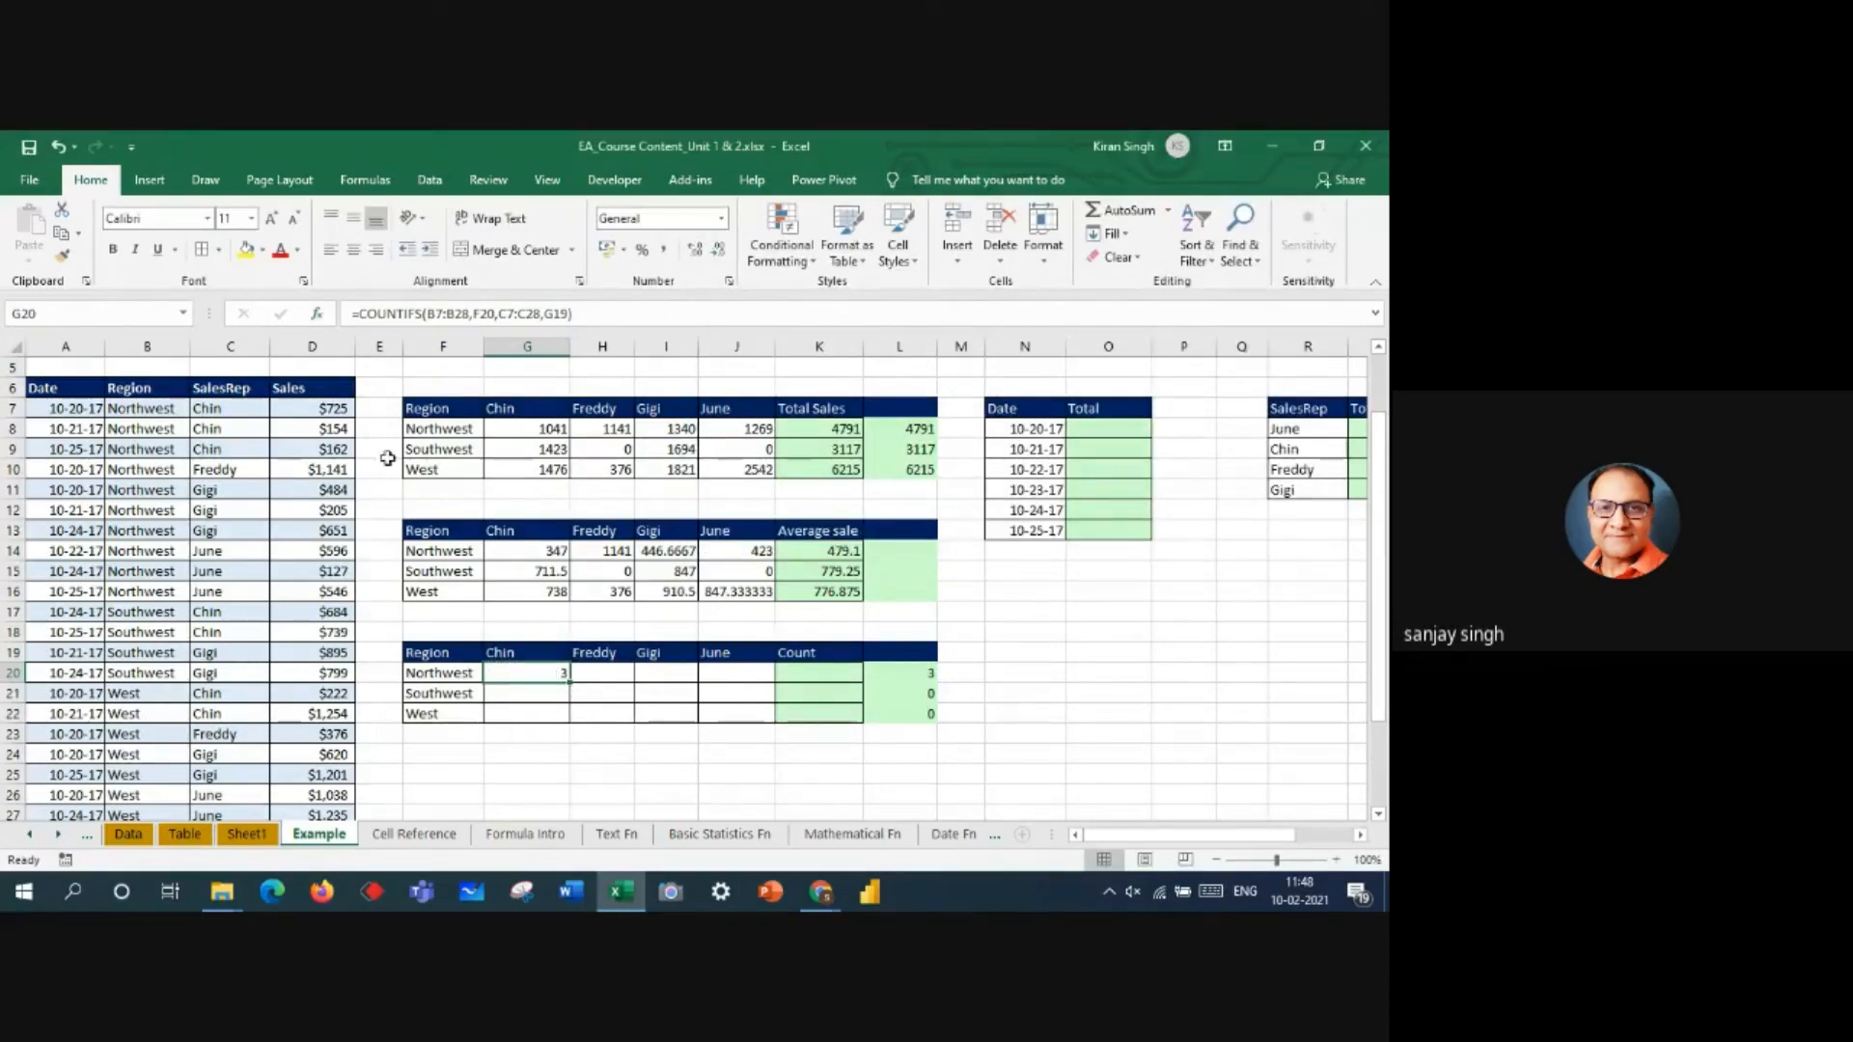
- Highlight the Northwest records in B7:C16 with yellow fill and check the first rep's entries in C7:C9
left_click_drag(214, 407, 217, 446)
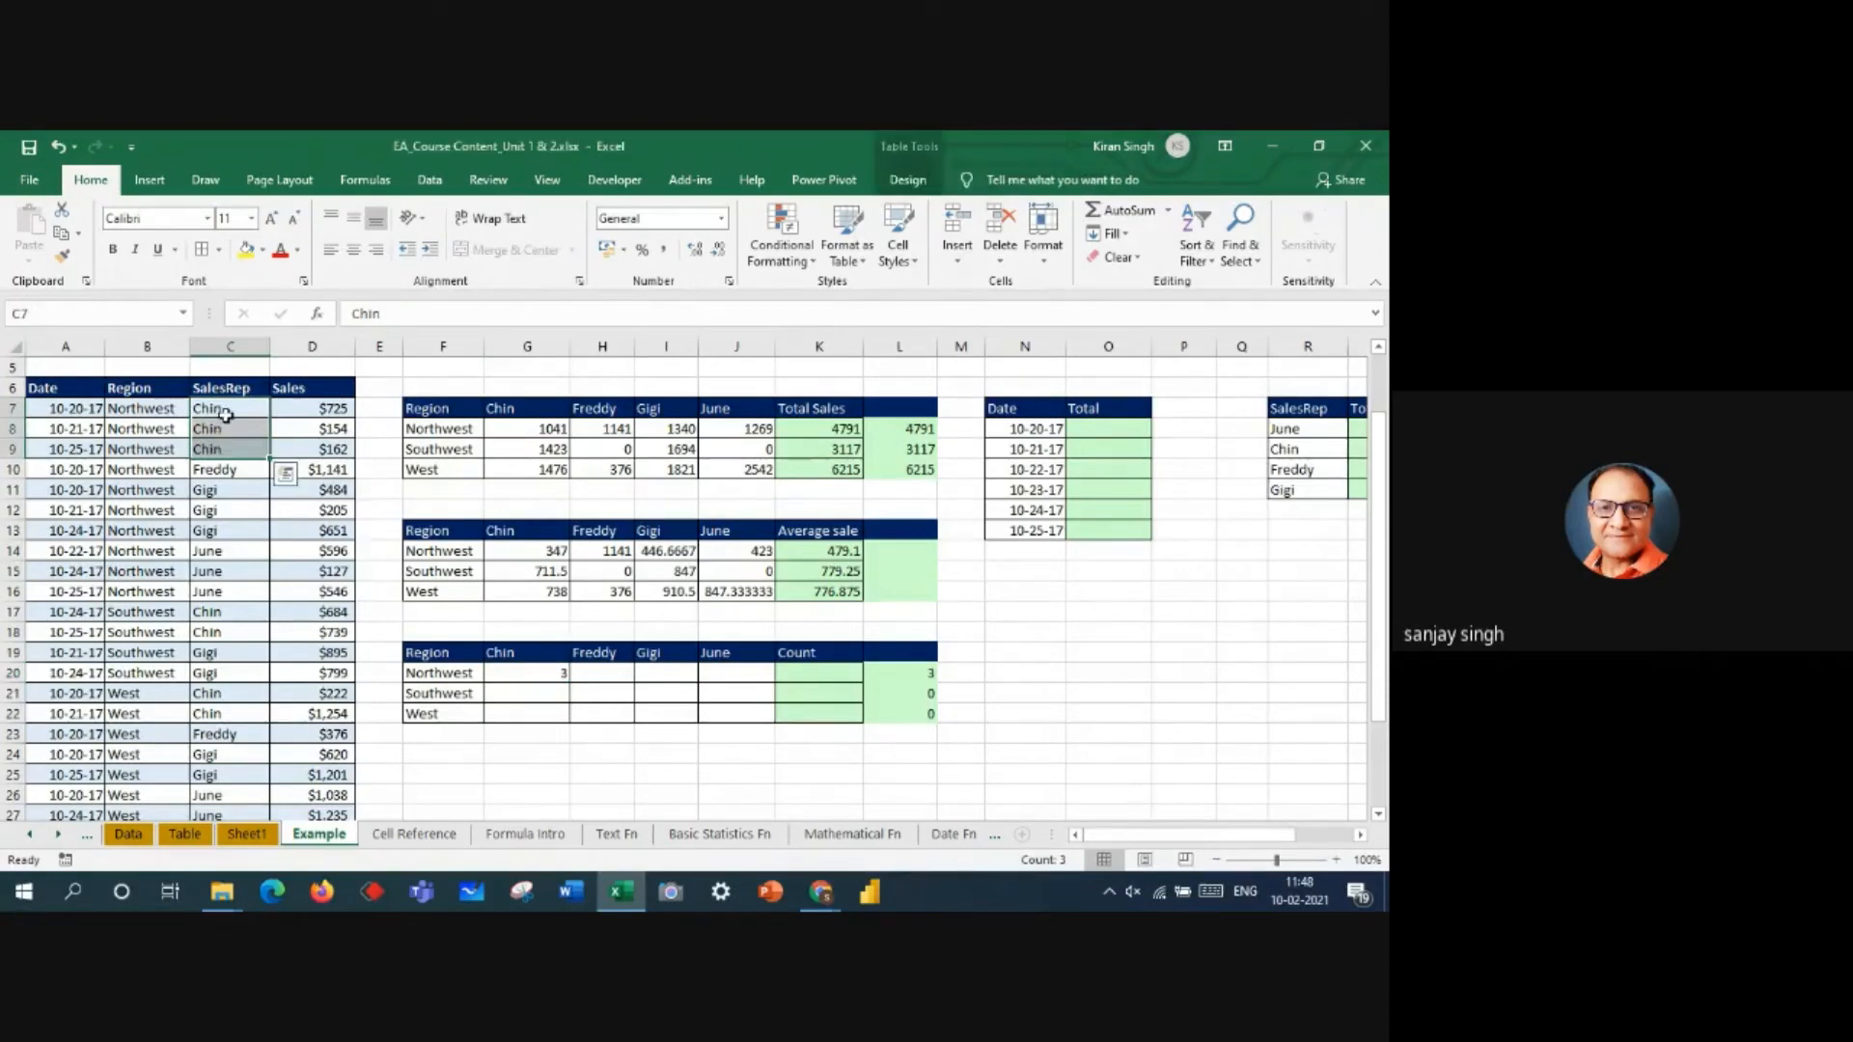
left_click_drag(123, 406, 166, 670)
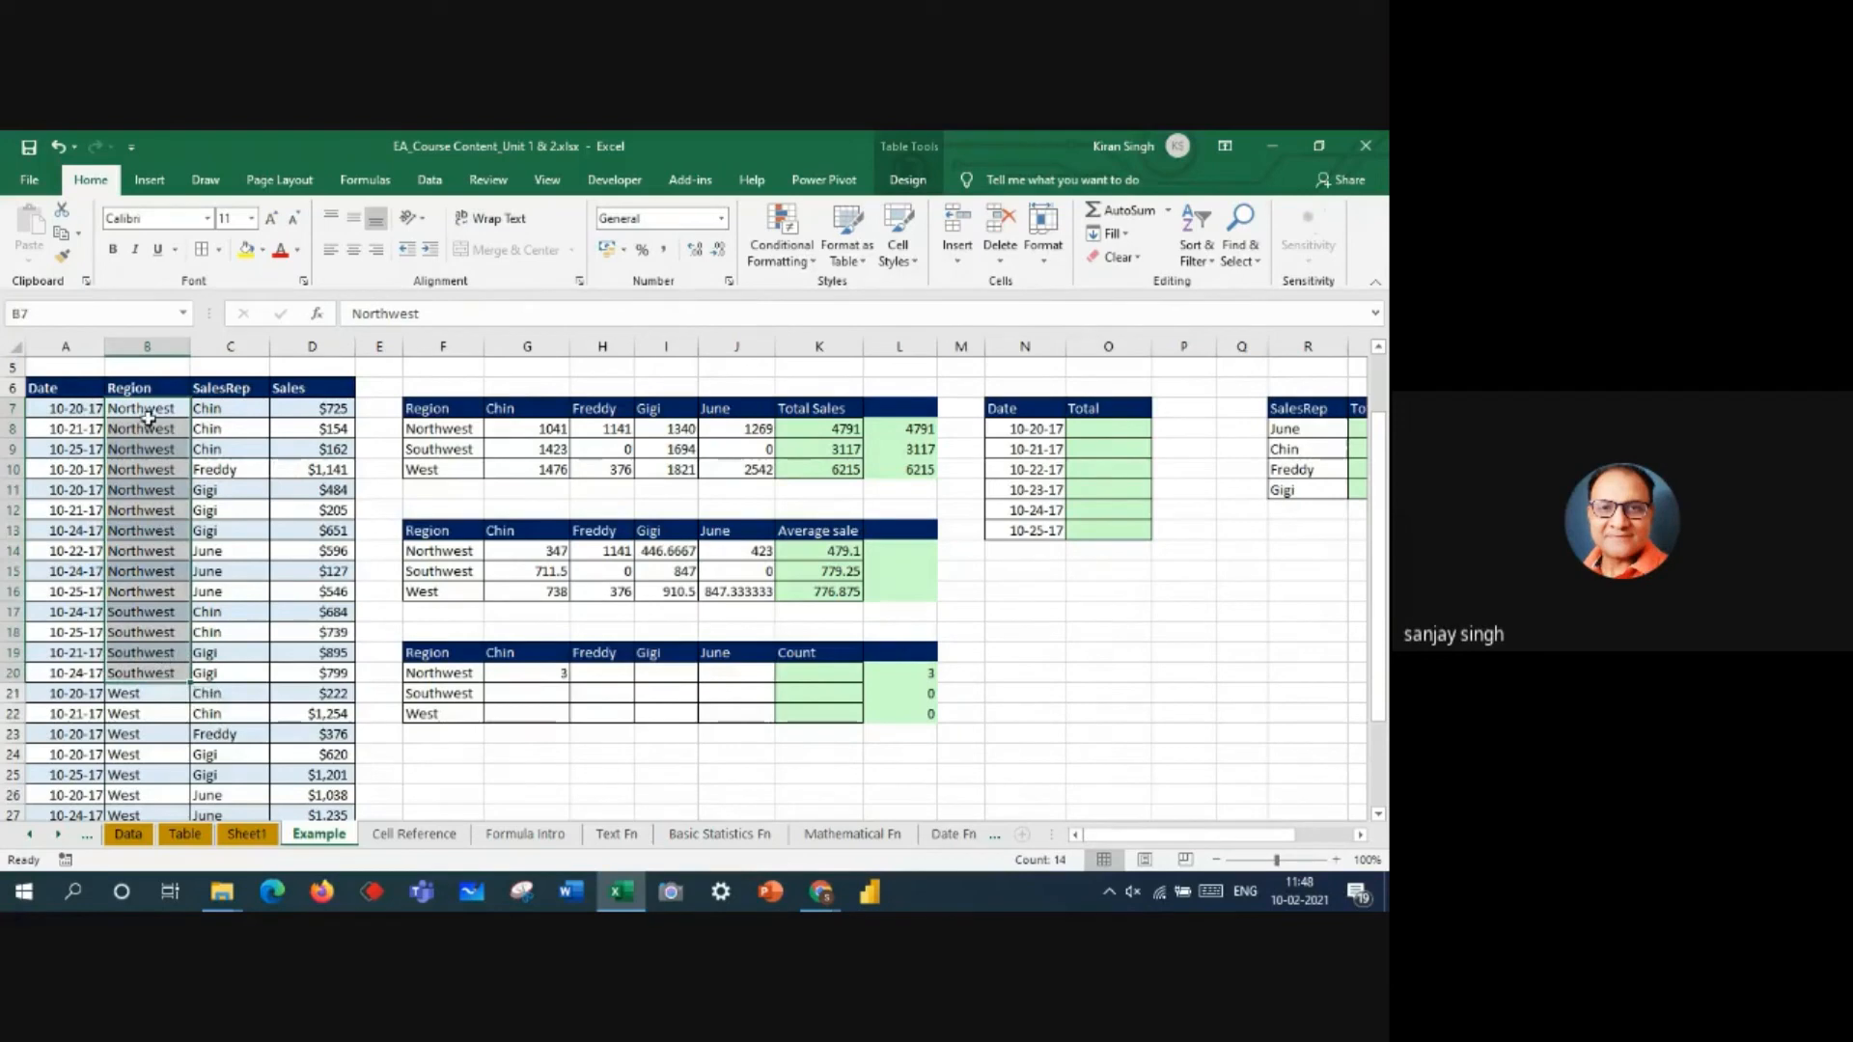
left_click_drag(145, 410, 236, 601)
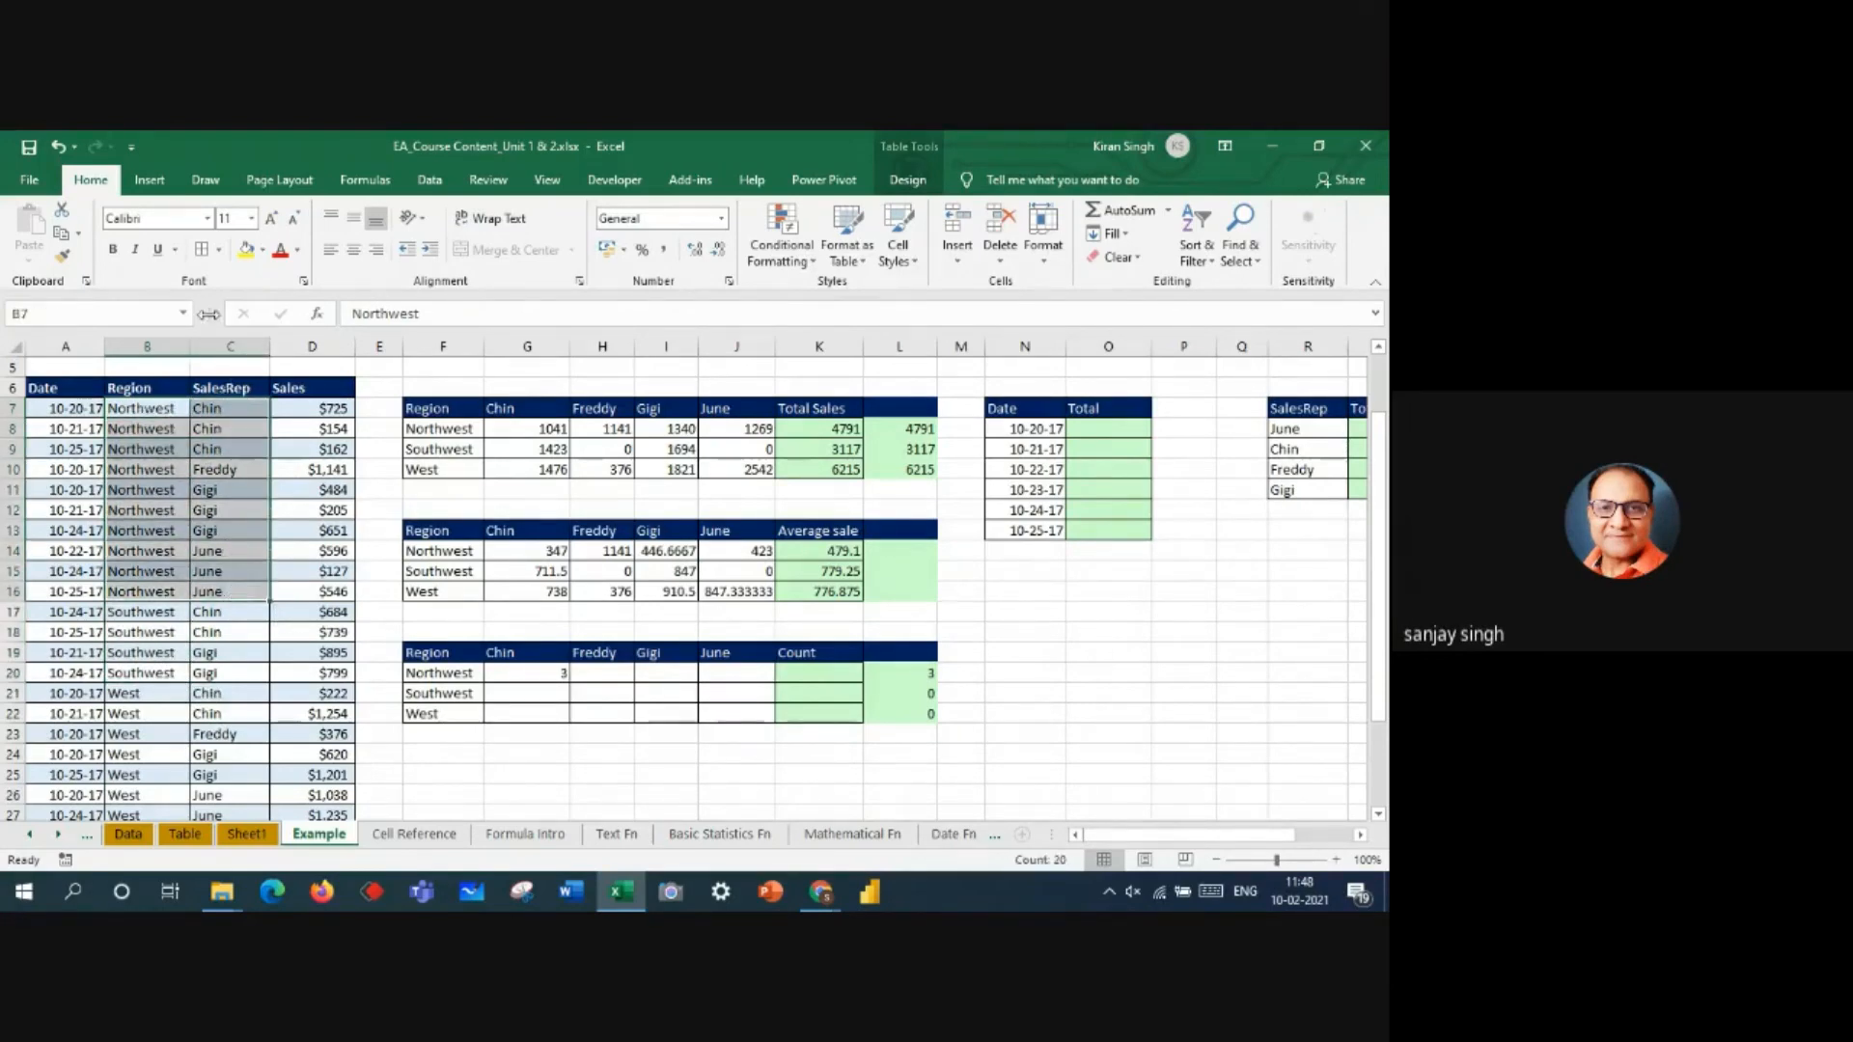
left_click(246, 249)
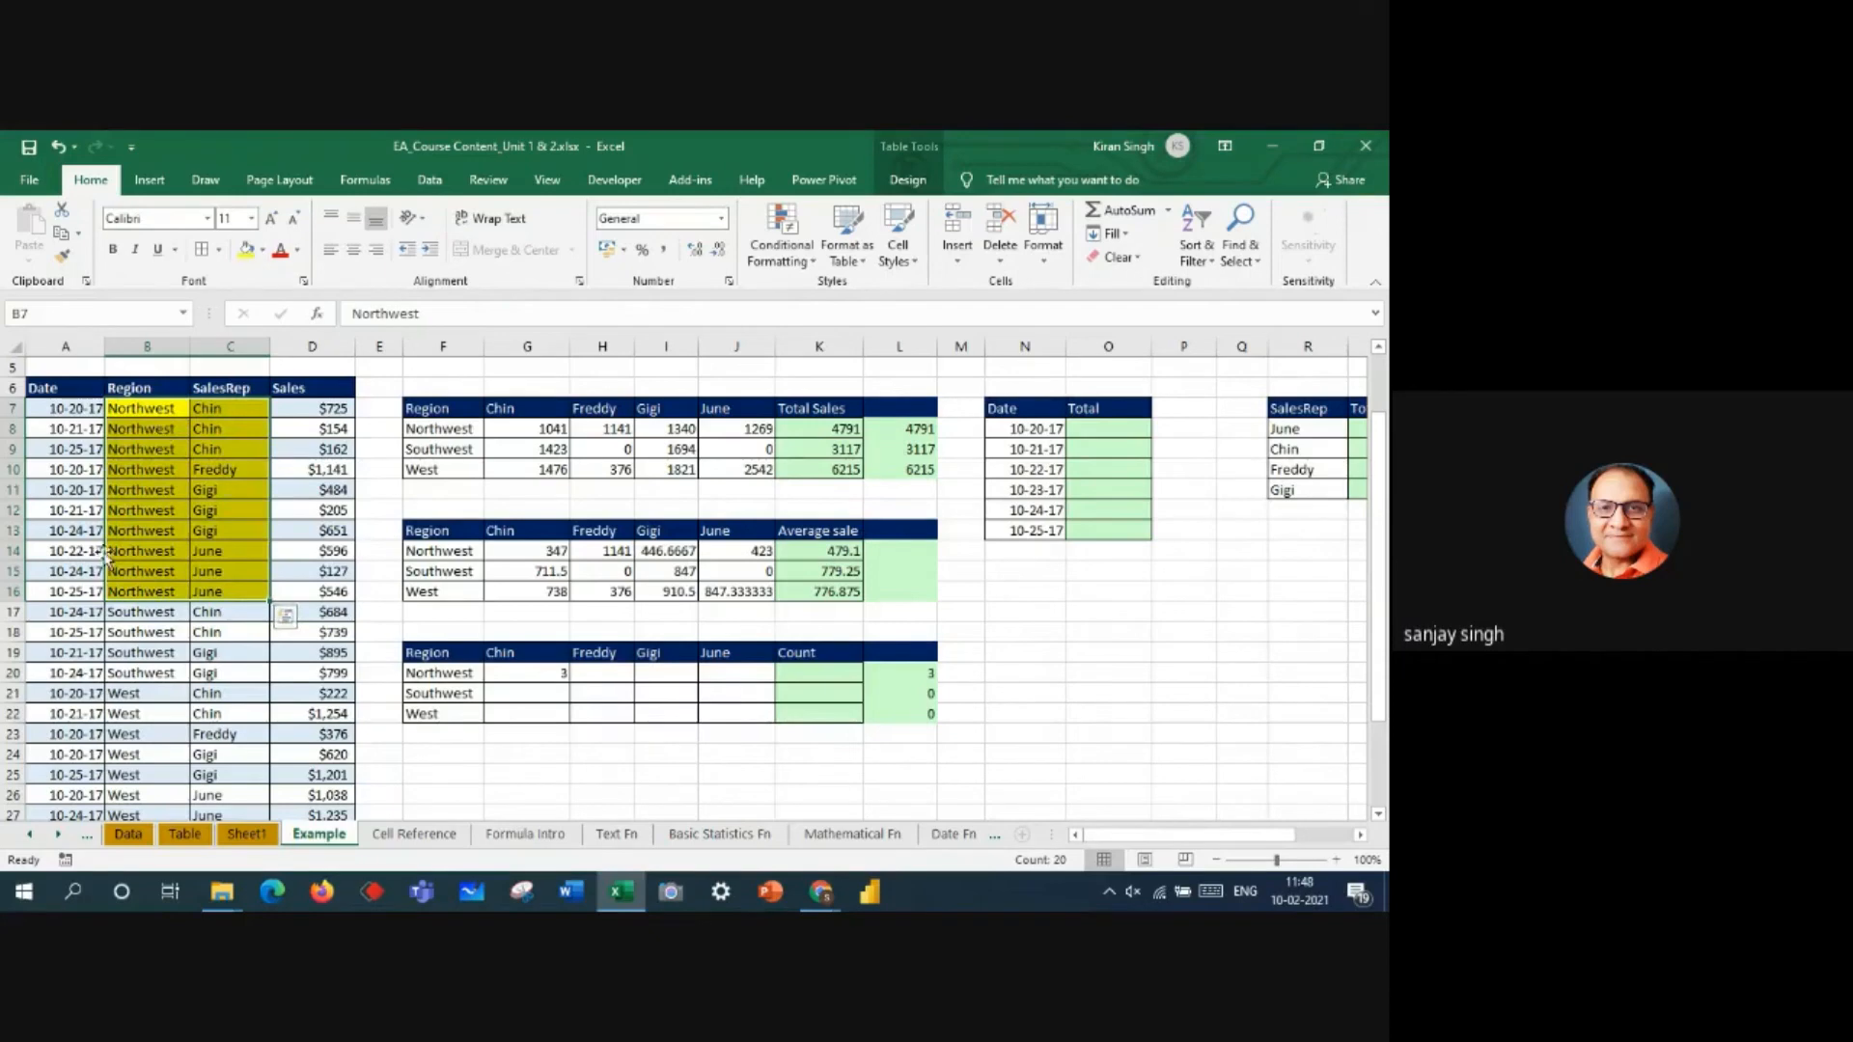
left_click_drag(232, 415, 237, 449)
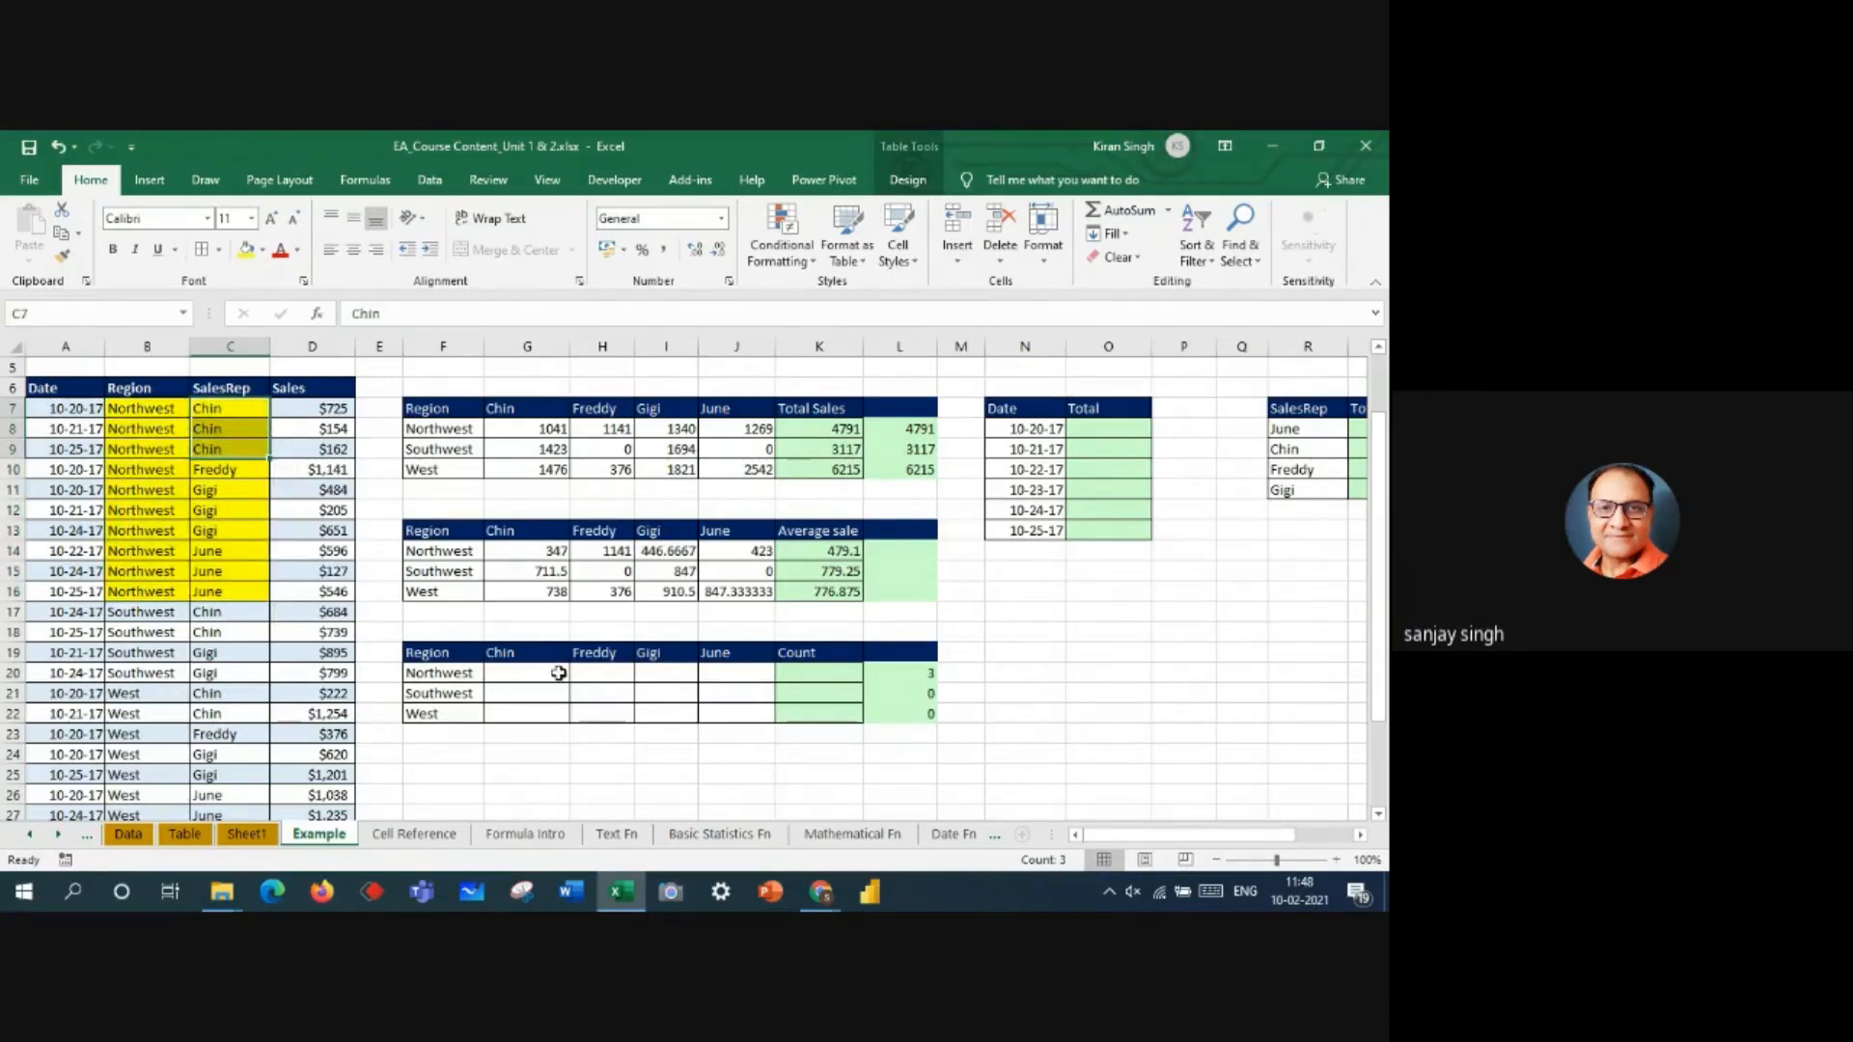
- Make both criteria ranges in the G20 formula absolute, as $B$7:$B$28 and $C$7:$C$28
left_click(558, 673)
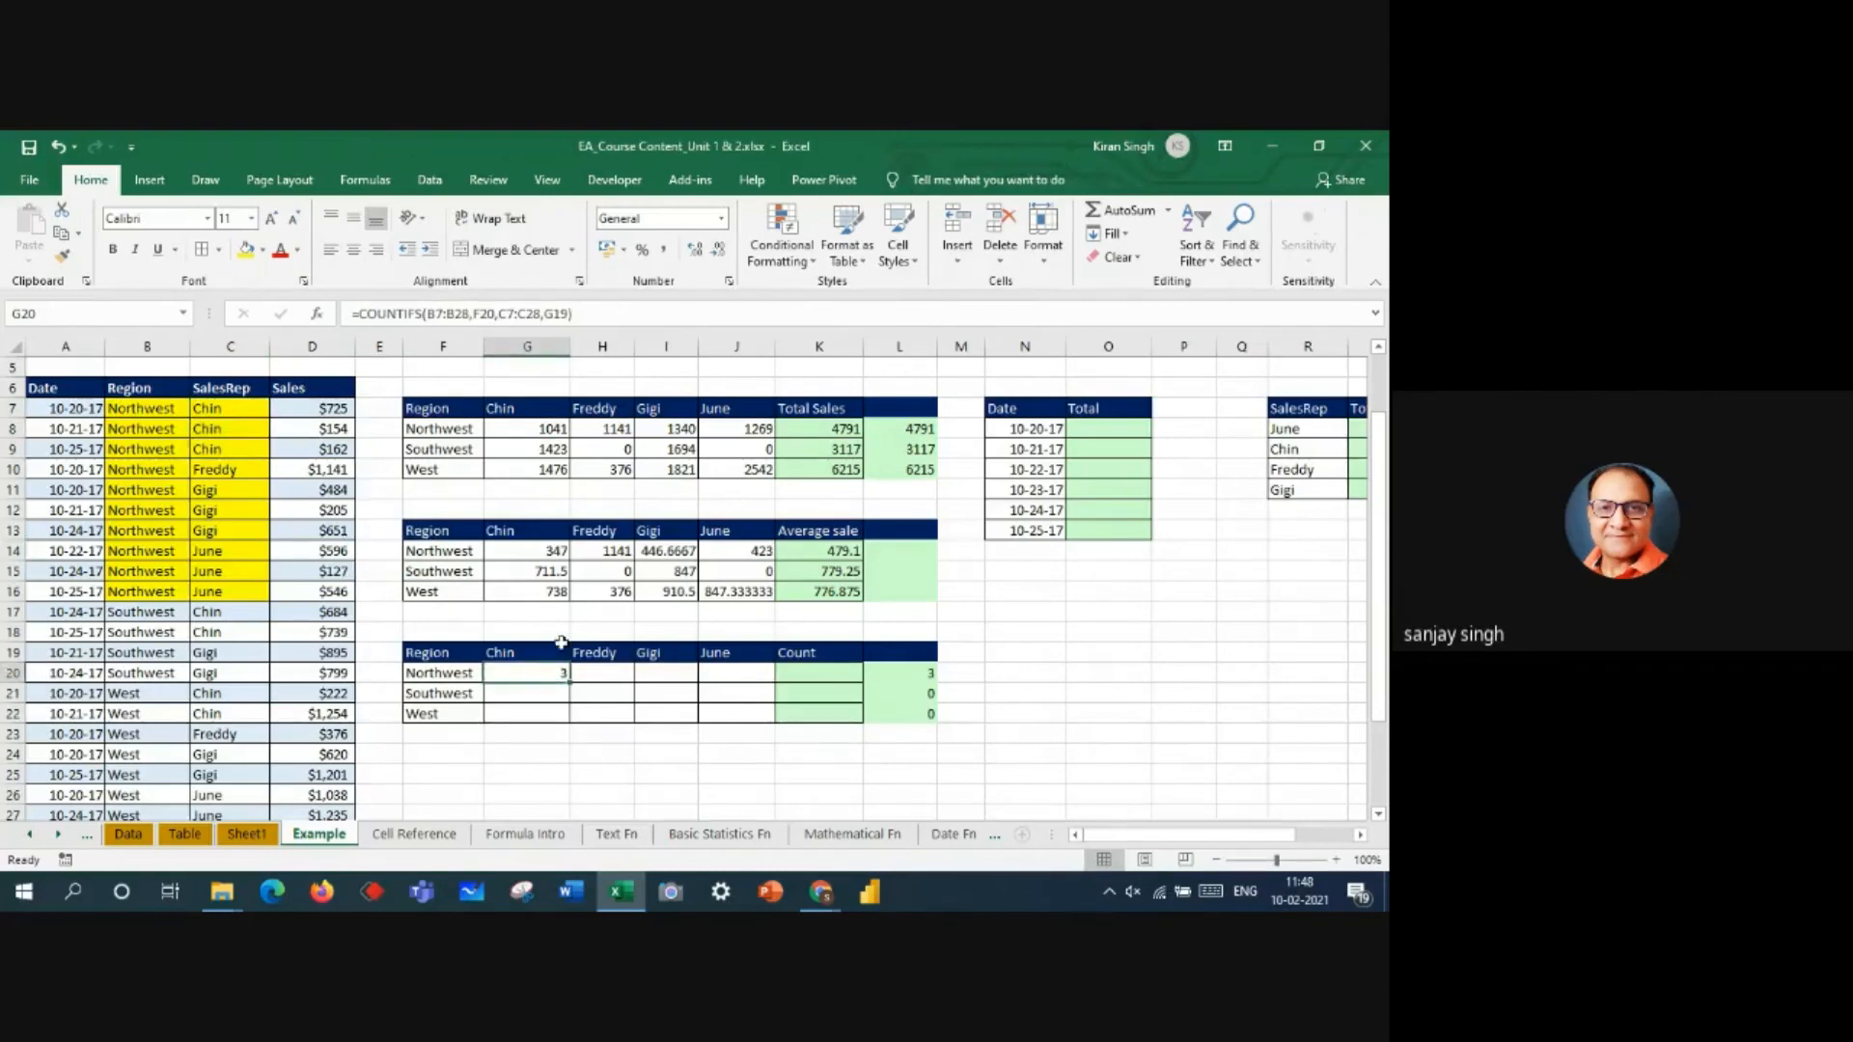
left_click_drag(429, 313, 464, 313)
key("F4")
left_click(515, 313)
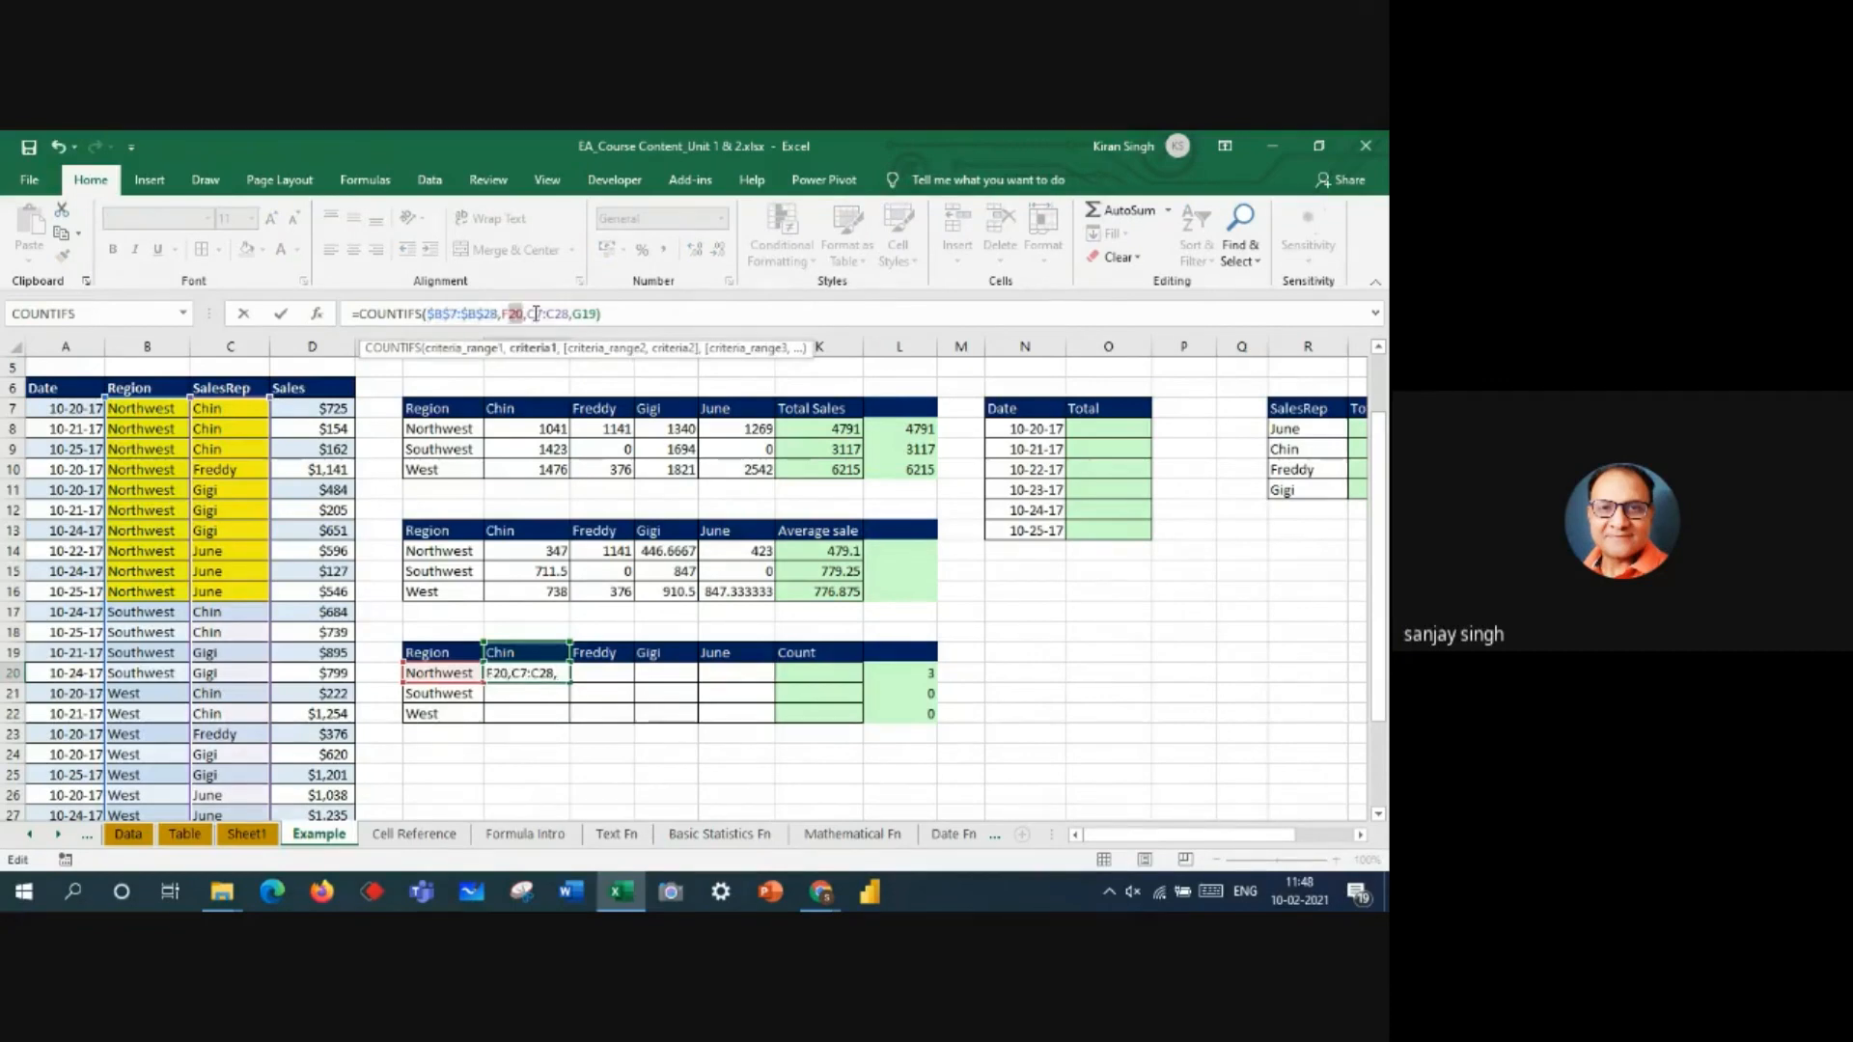
left_click_drag(551, 314, 576, 316)
key("F4")
key("Return")
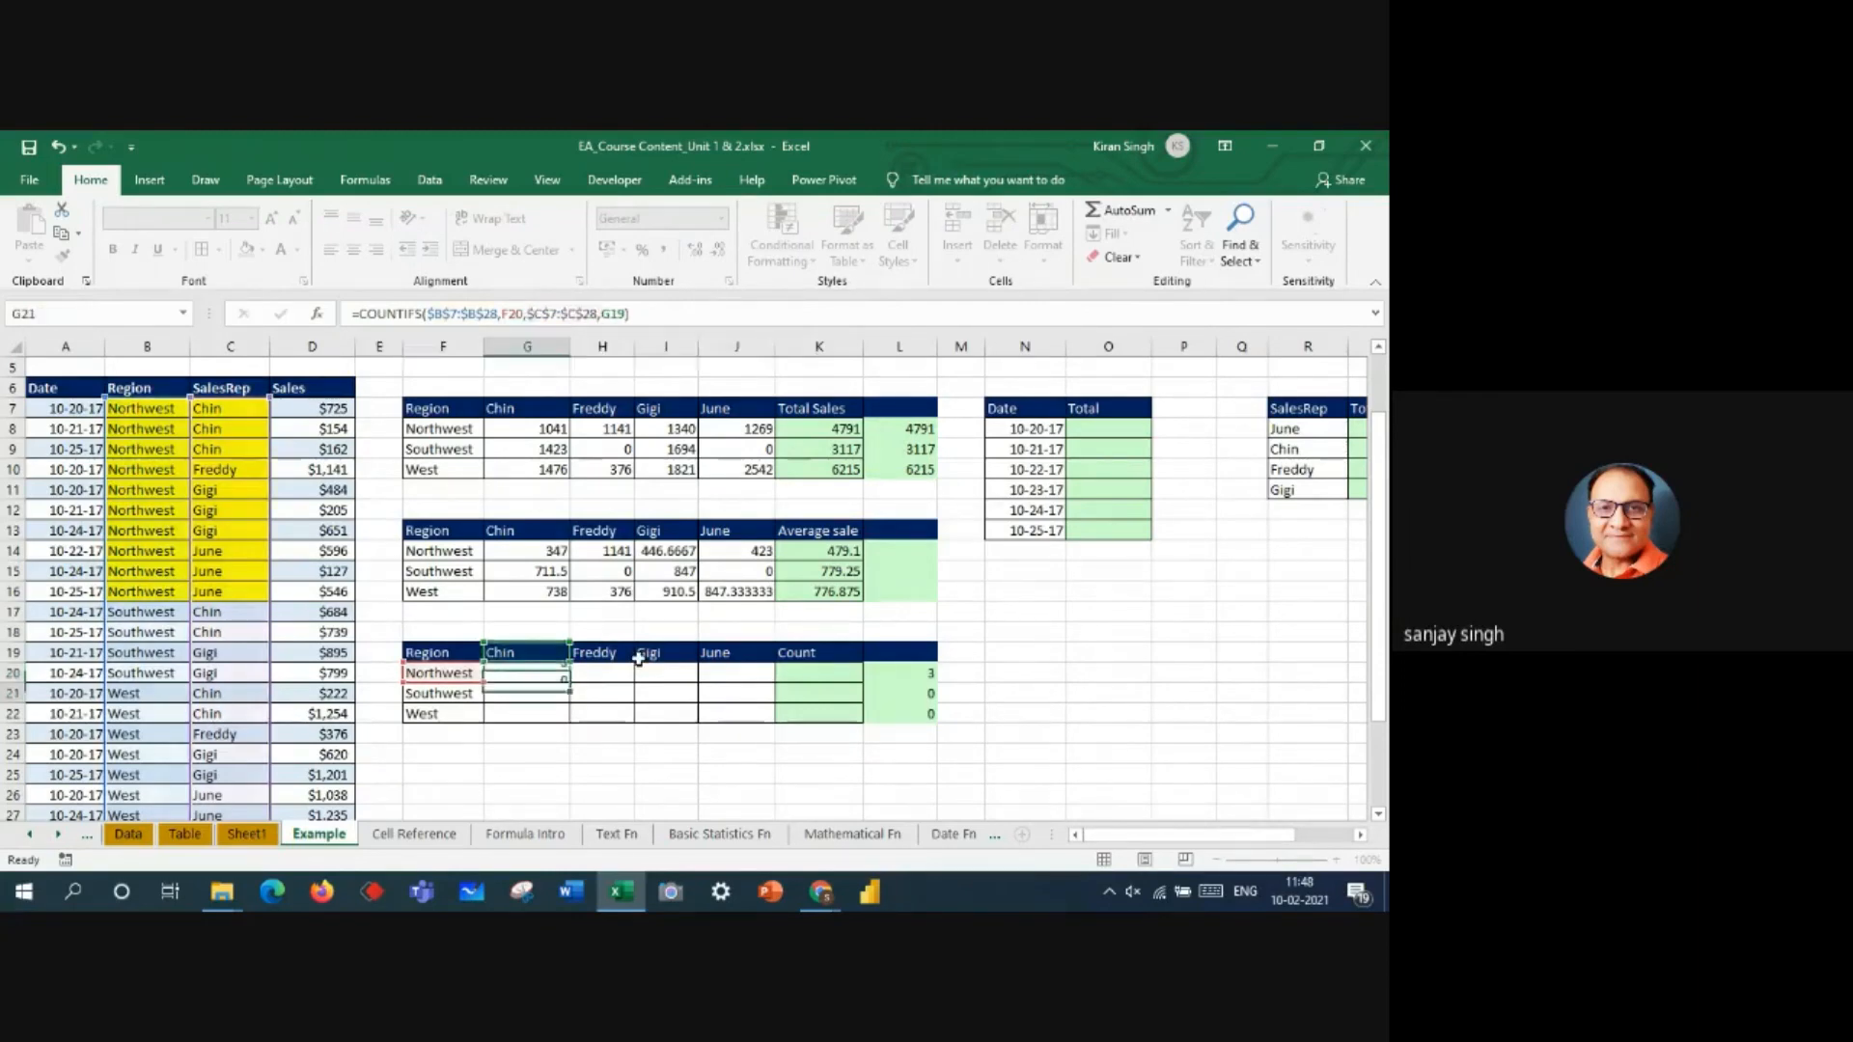
- Change the criteria in the G20 formula to the mixed references G$19 and $F20
double_click(545, 676)
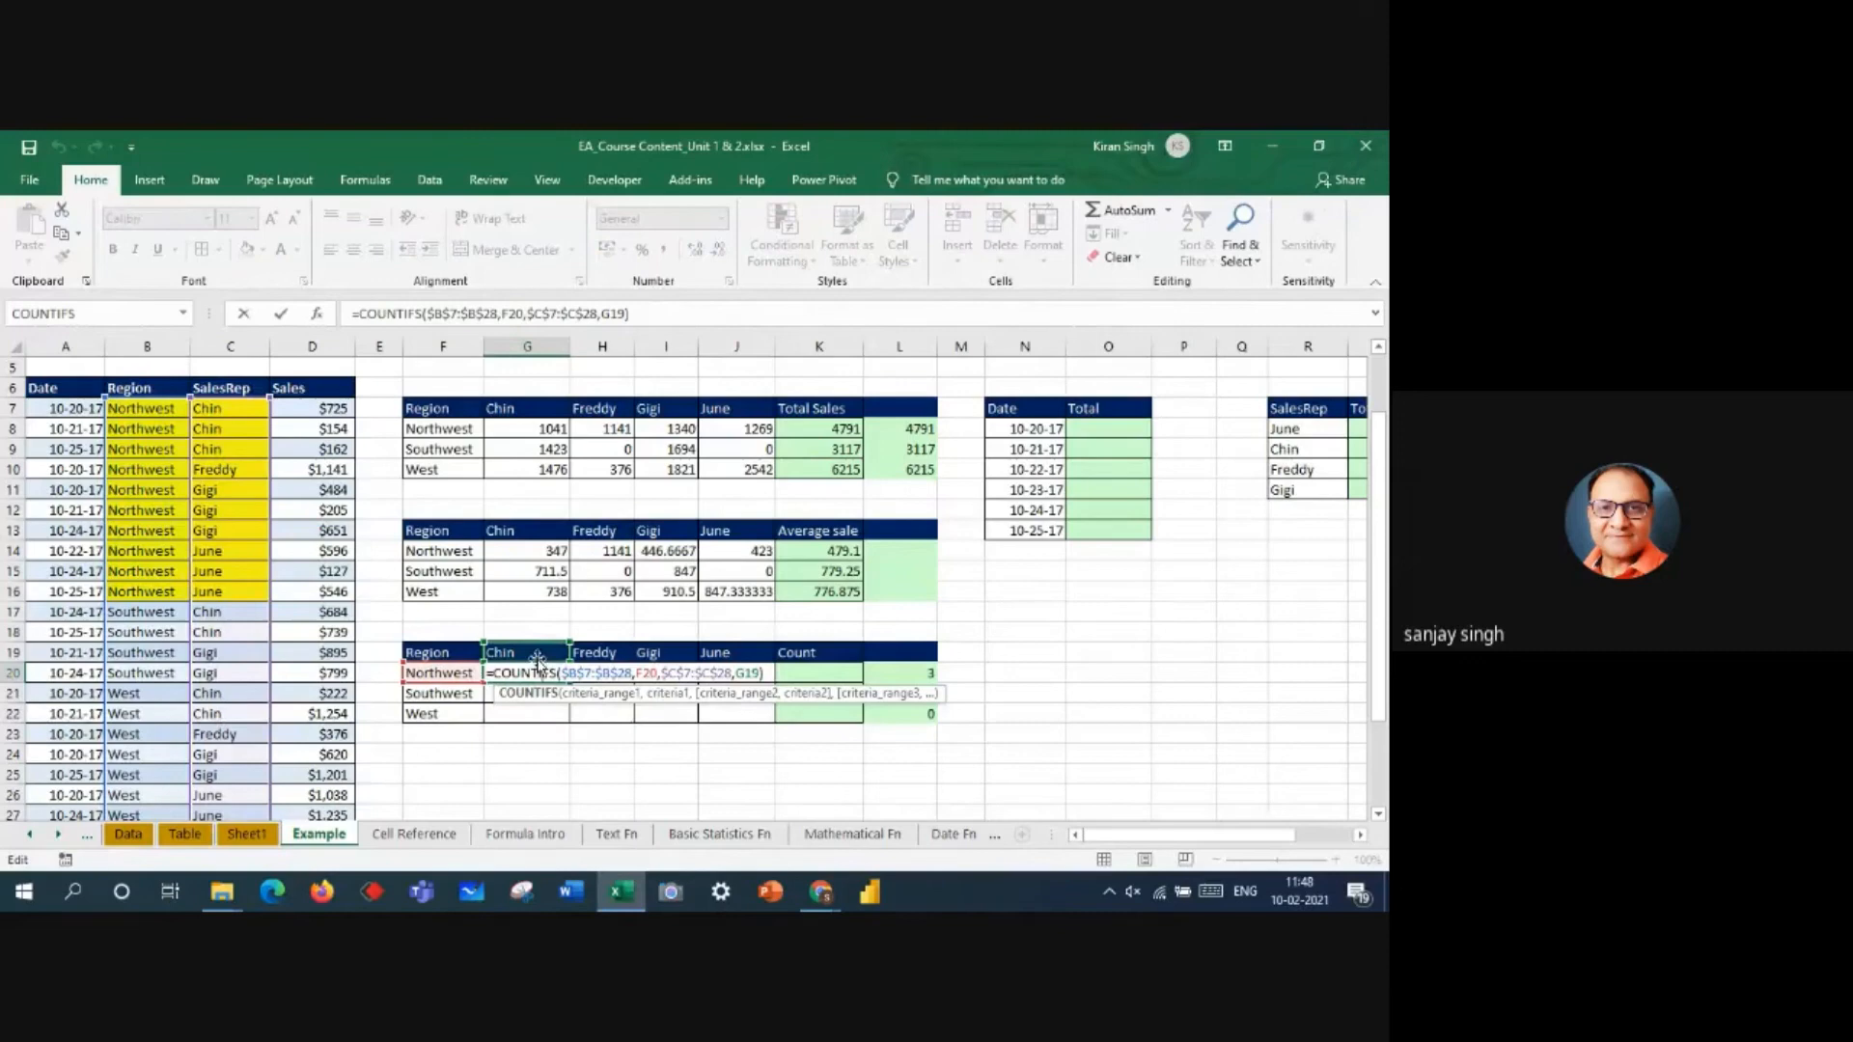
left_click(615, 316)
type("$")
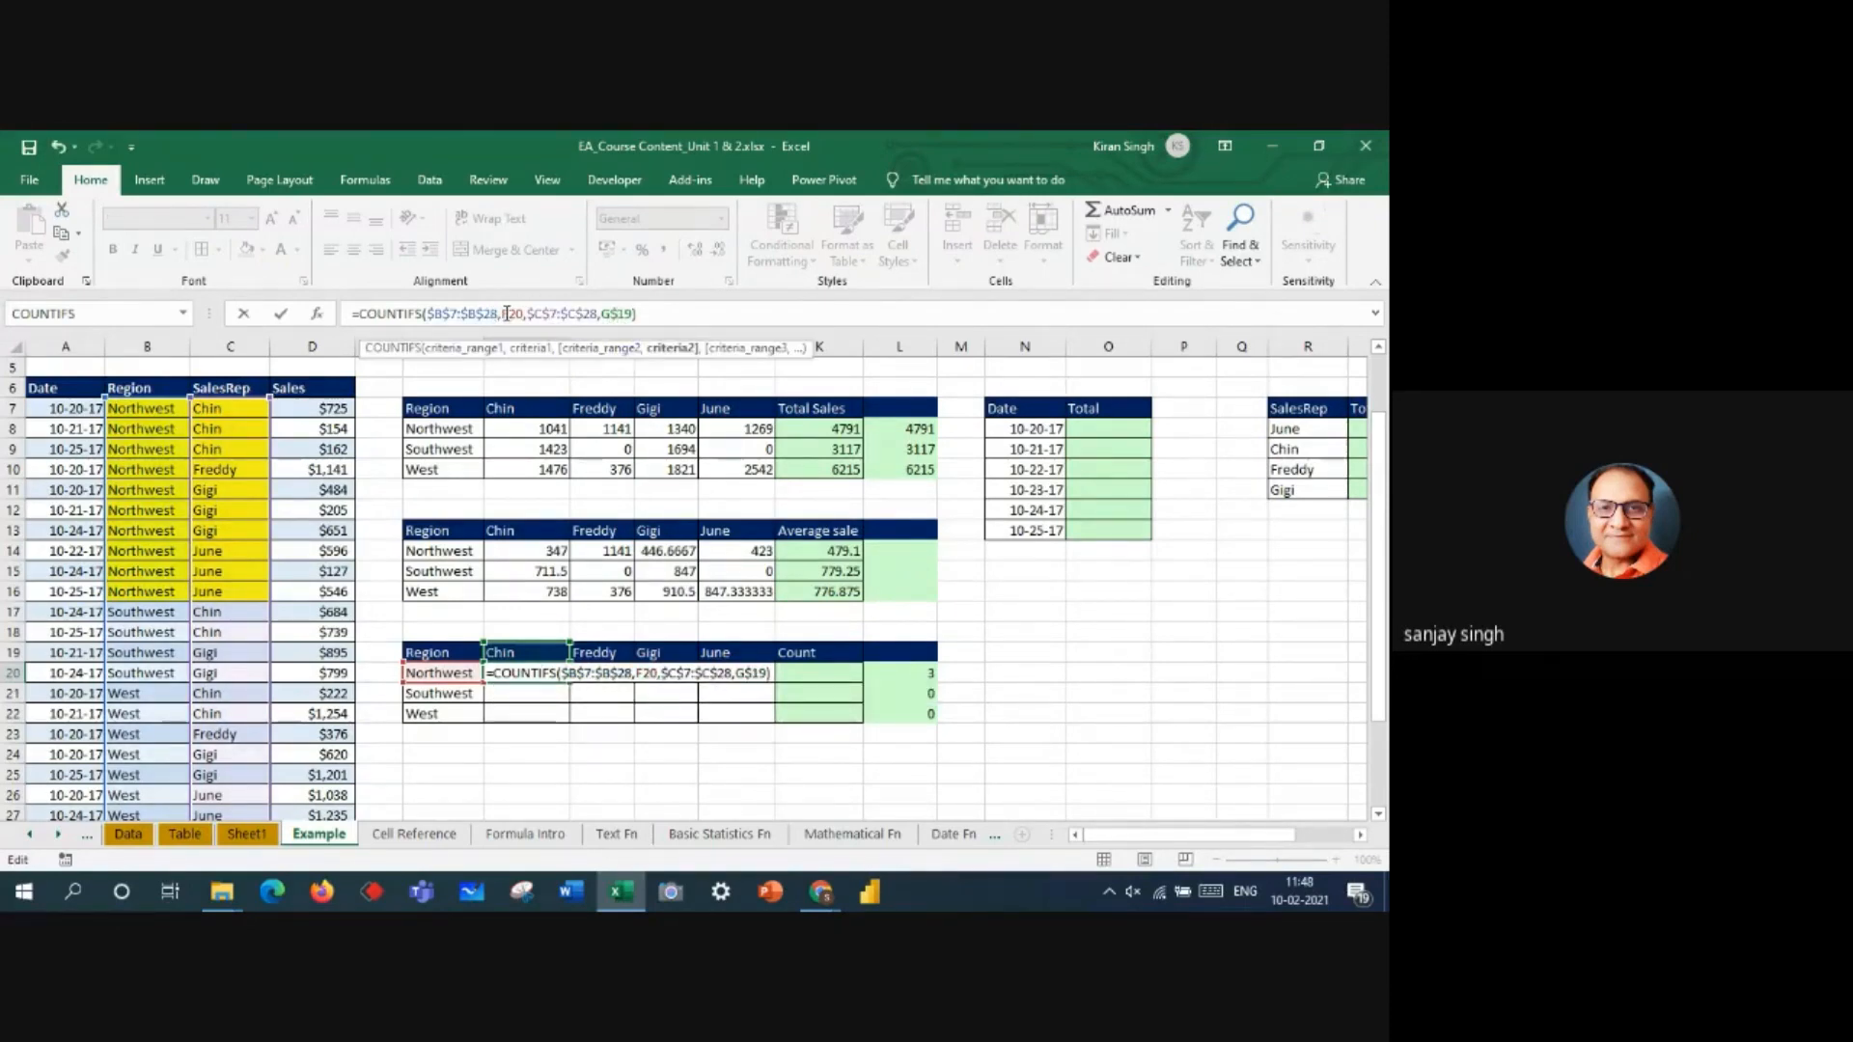
left_click(502, 313)
type("$")
key("Return")
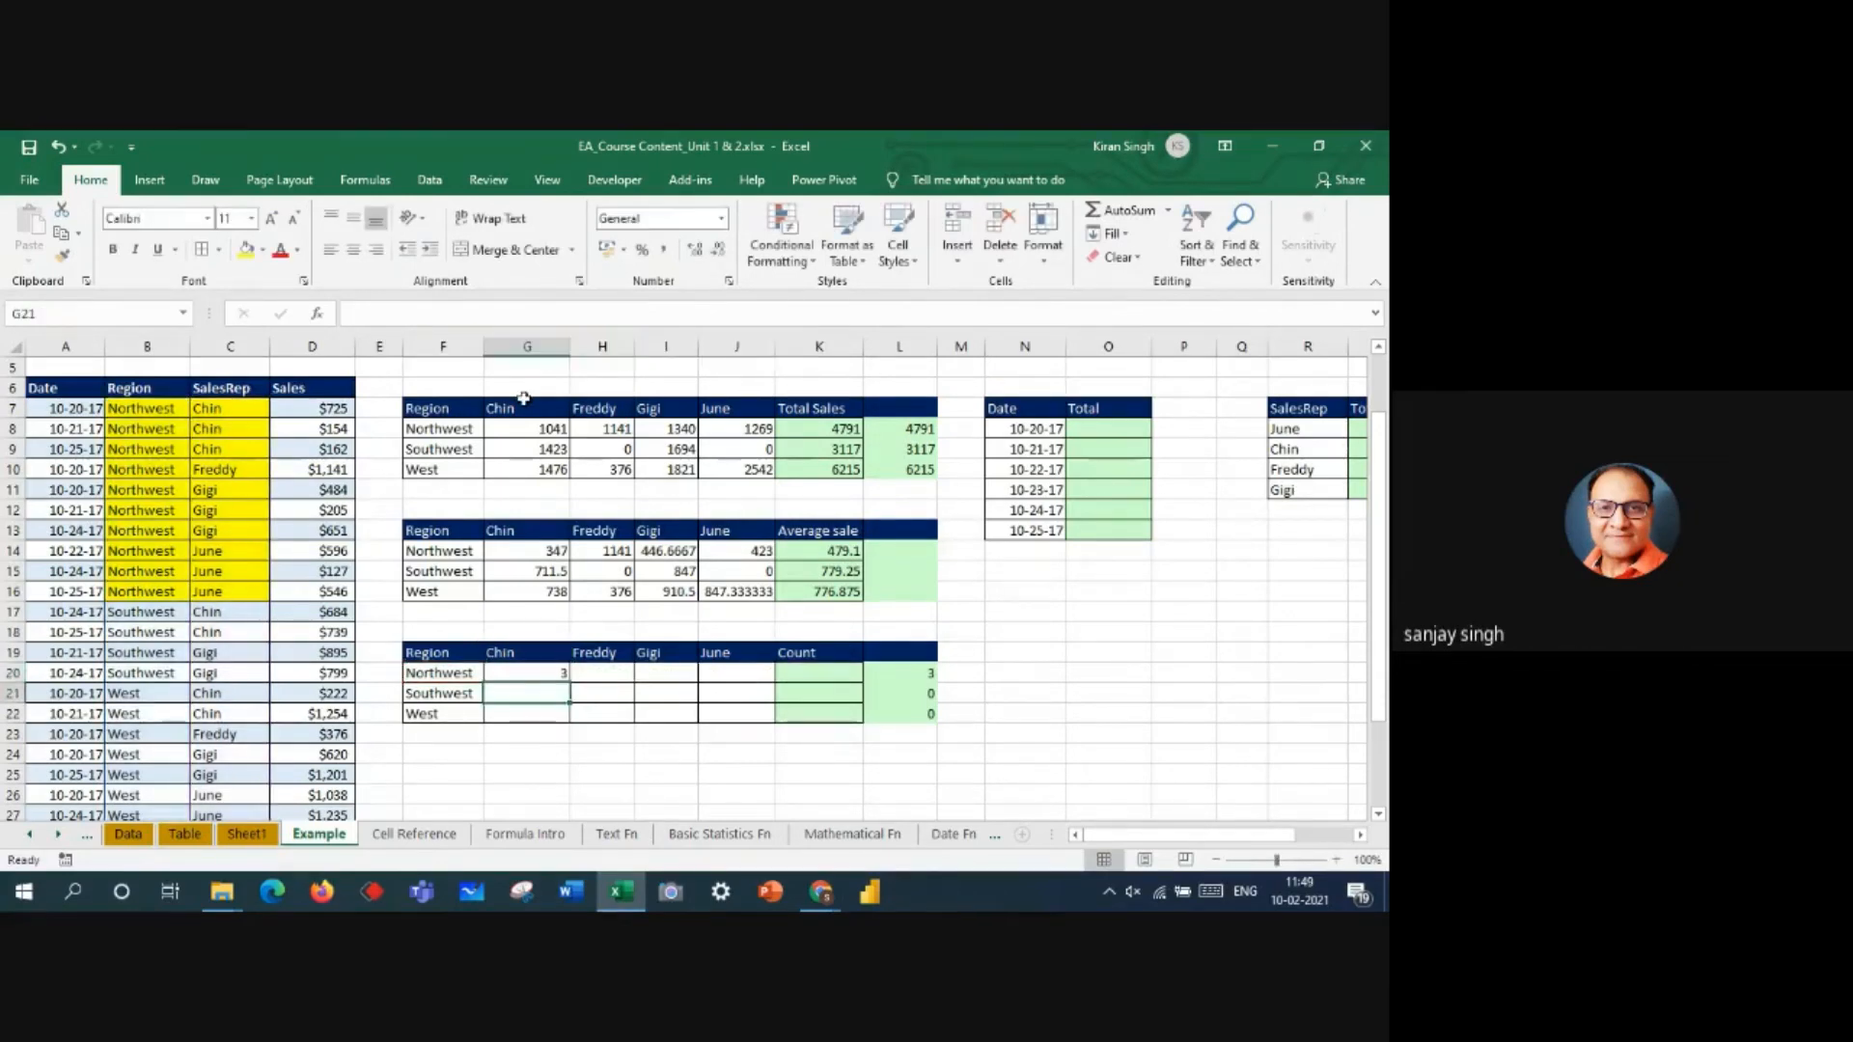
- Fill the G20 count formula through G20:J22, checking the Southwest records in B17:C20 along the way
left_click(528, 673)
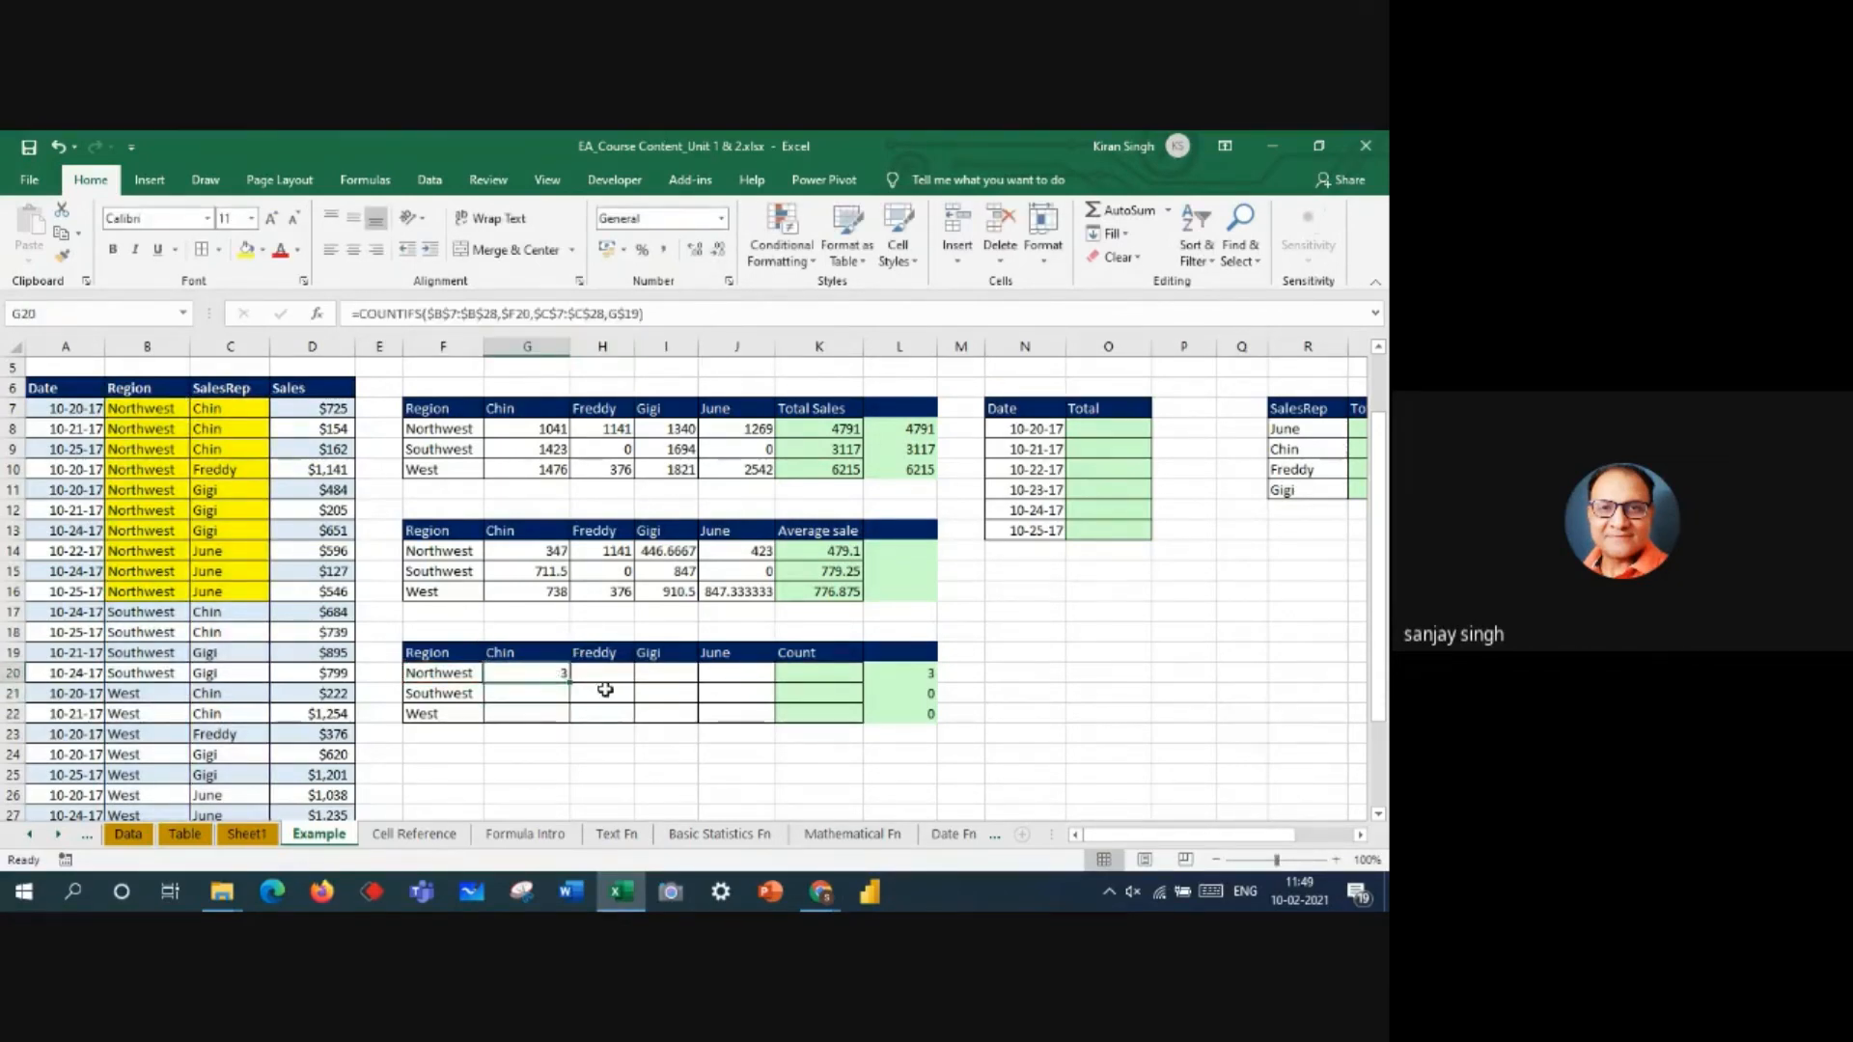
left_click_drag(572, 684, 572, 724)
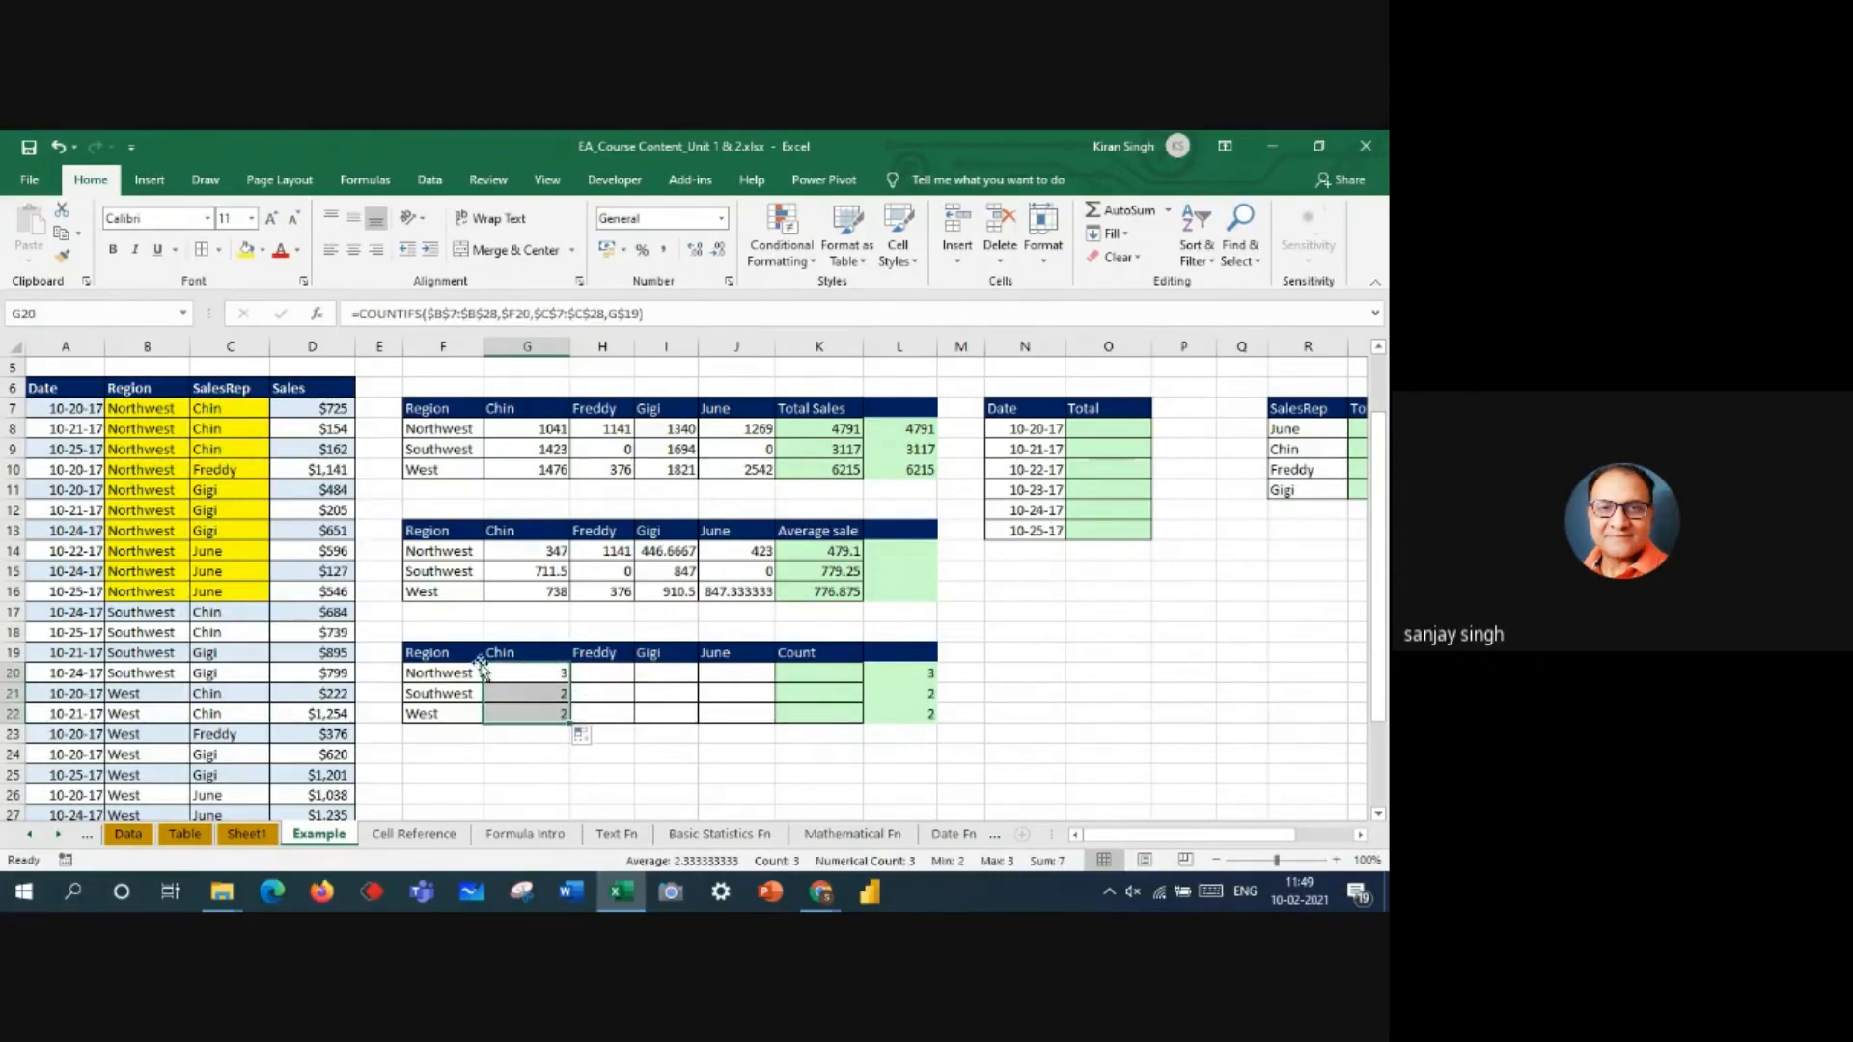
left_click_drag(165, 609, 245, 666)
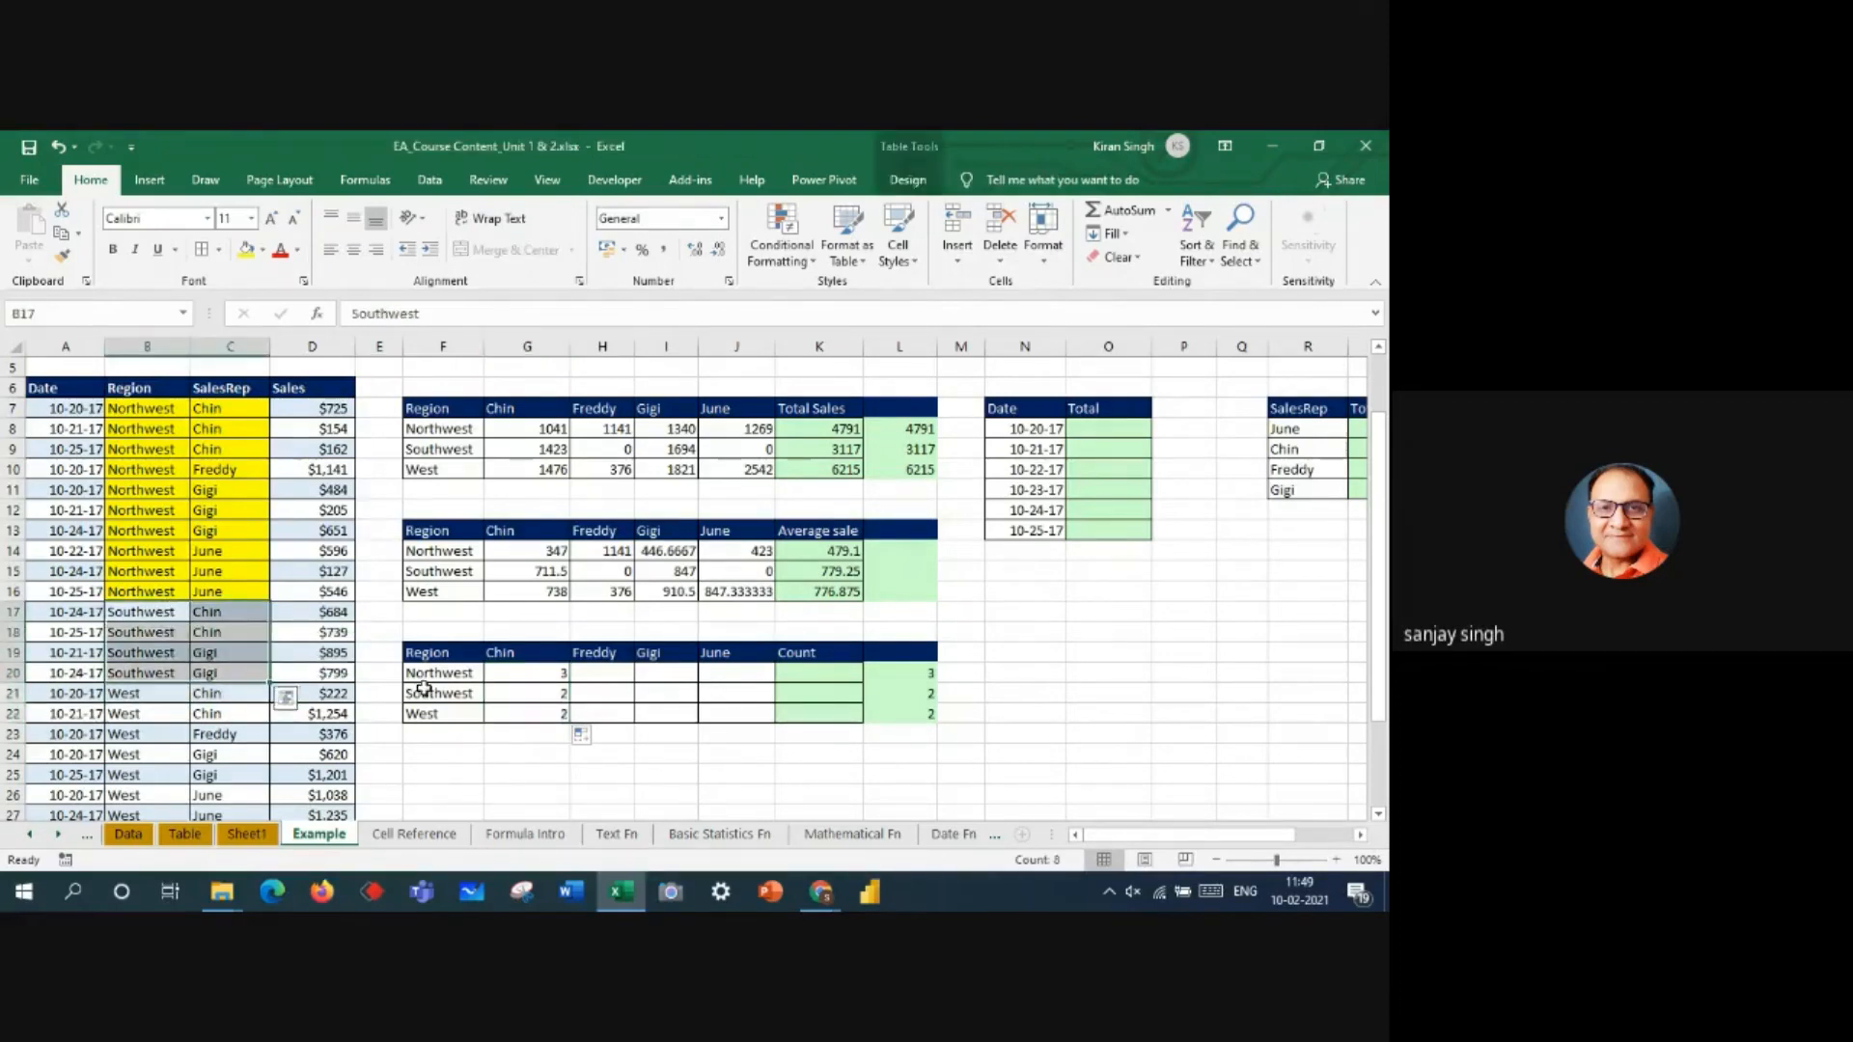
left_click_drag(555, 677, 774, 721)
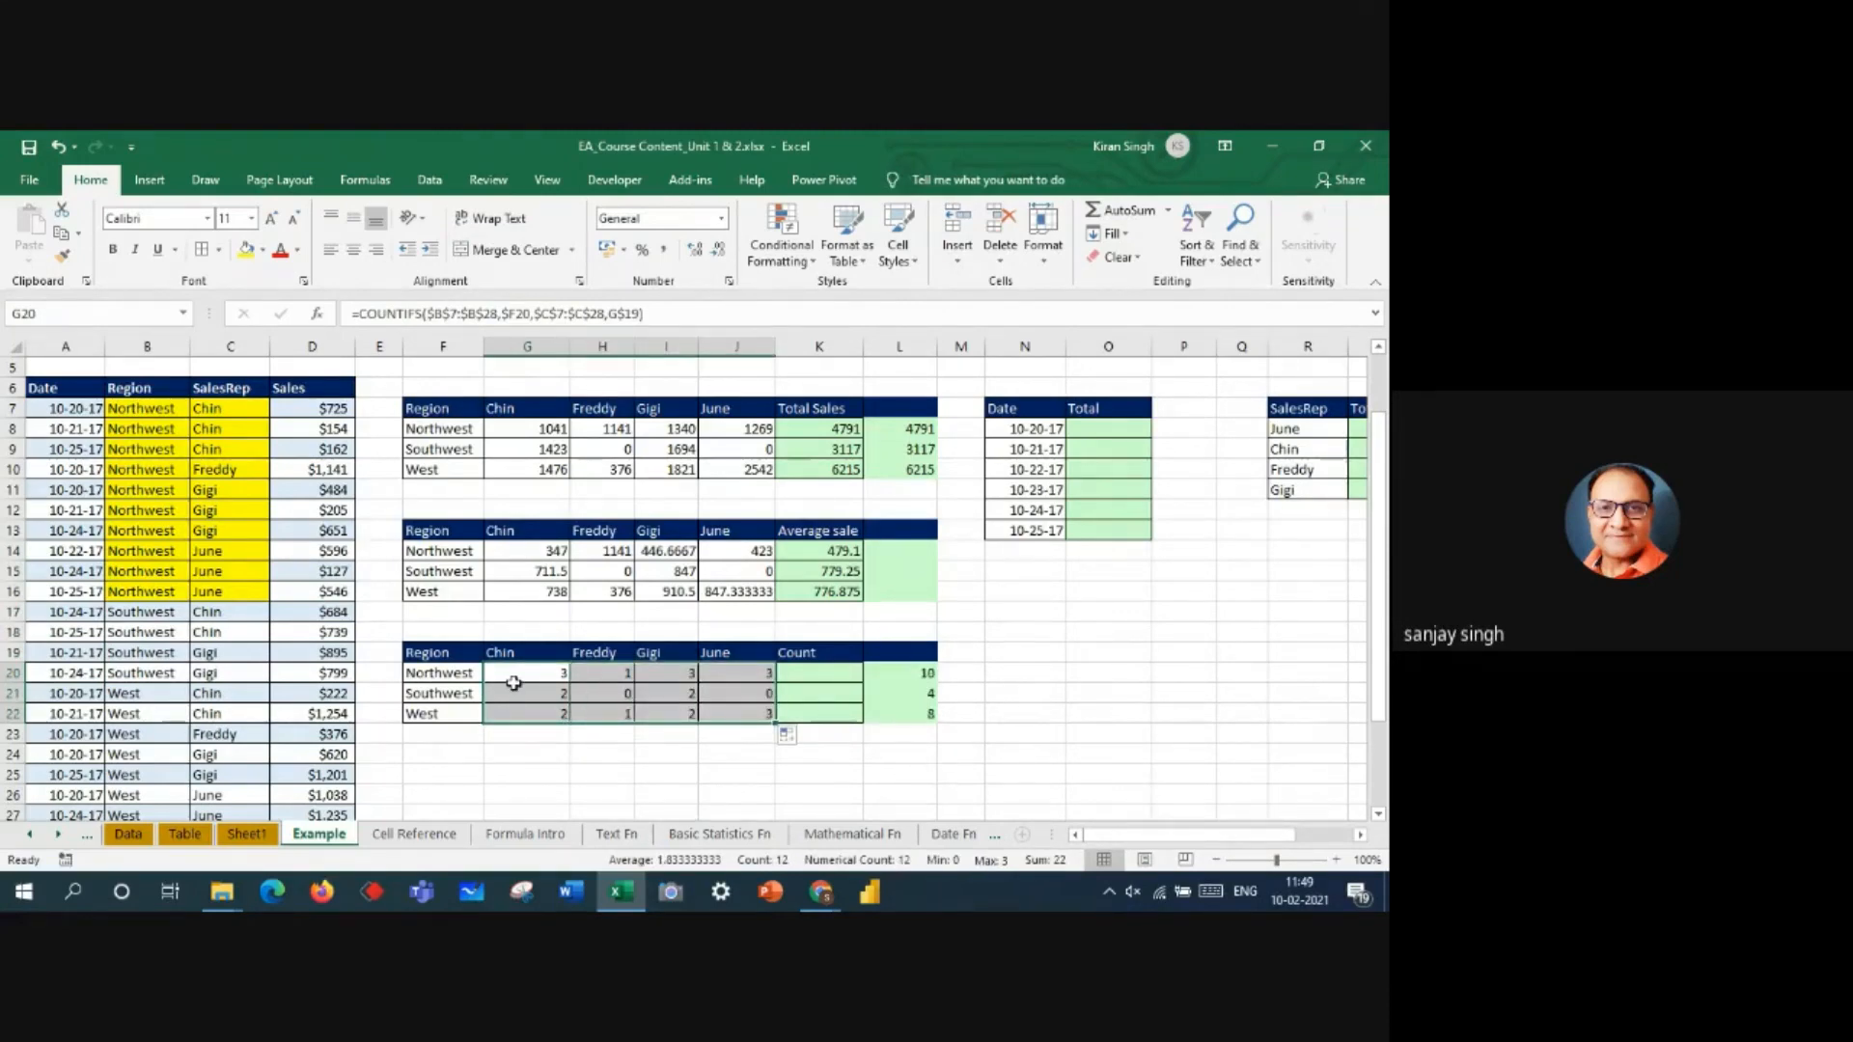
- Enter a COUNTIFS formula in K20 with region range B7:B28 and criterion F20
left_click(829, 675)
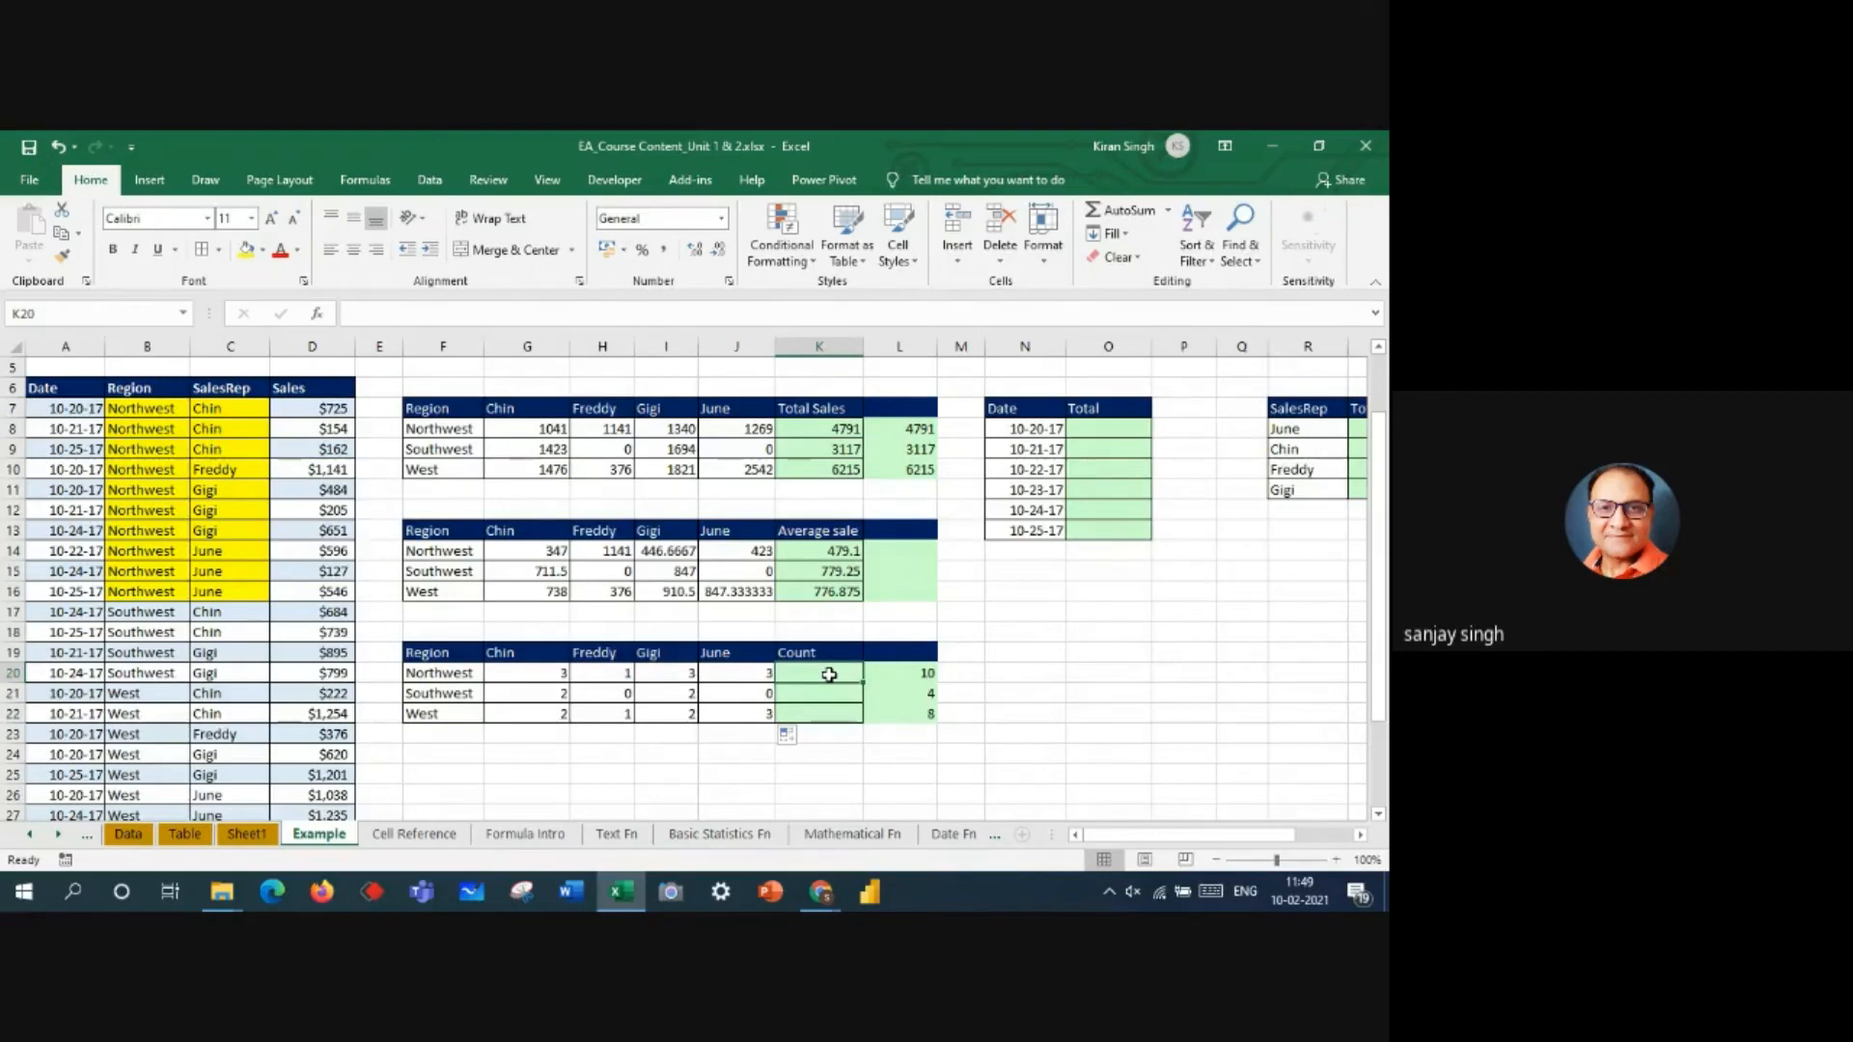
left_click(318, 313)
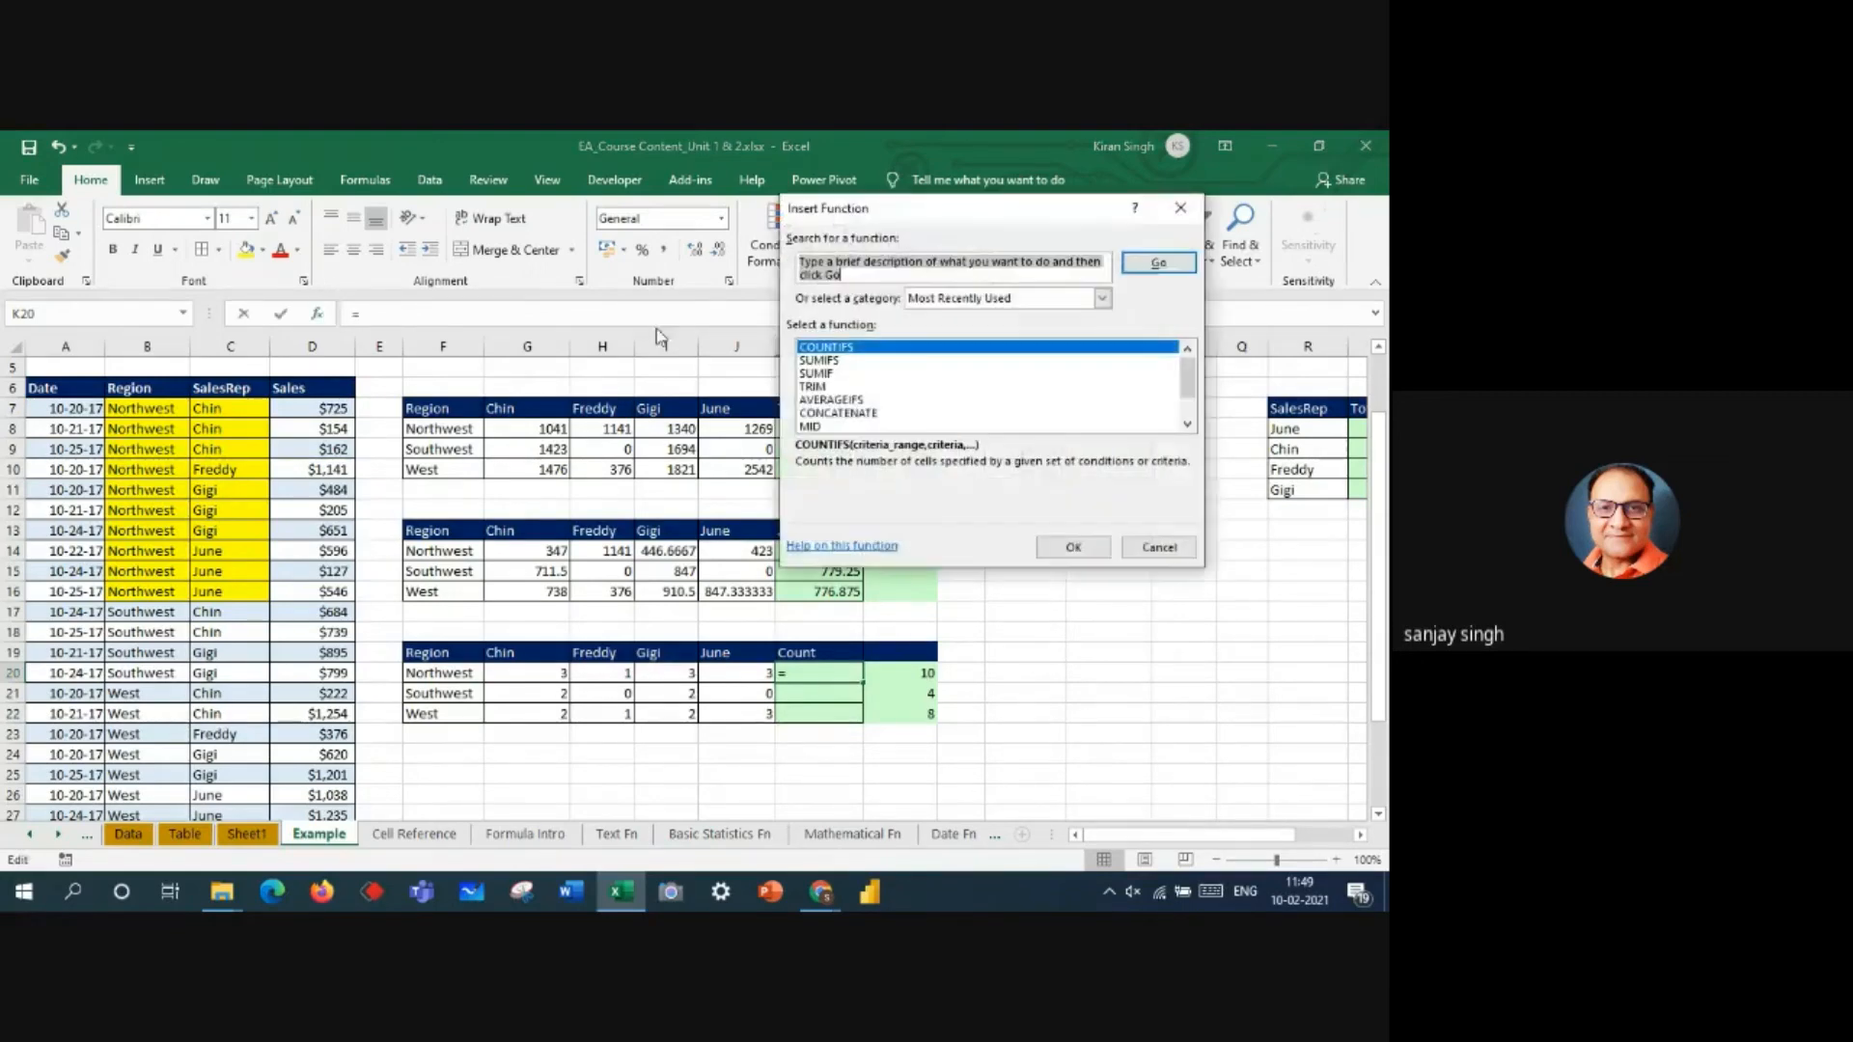
left_click(1073, 547)
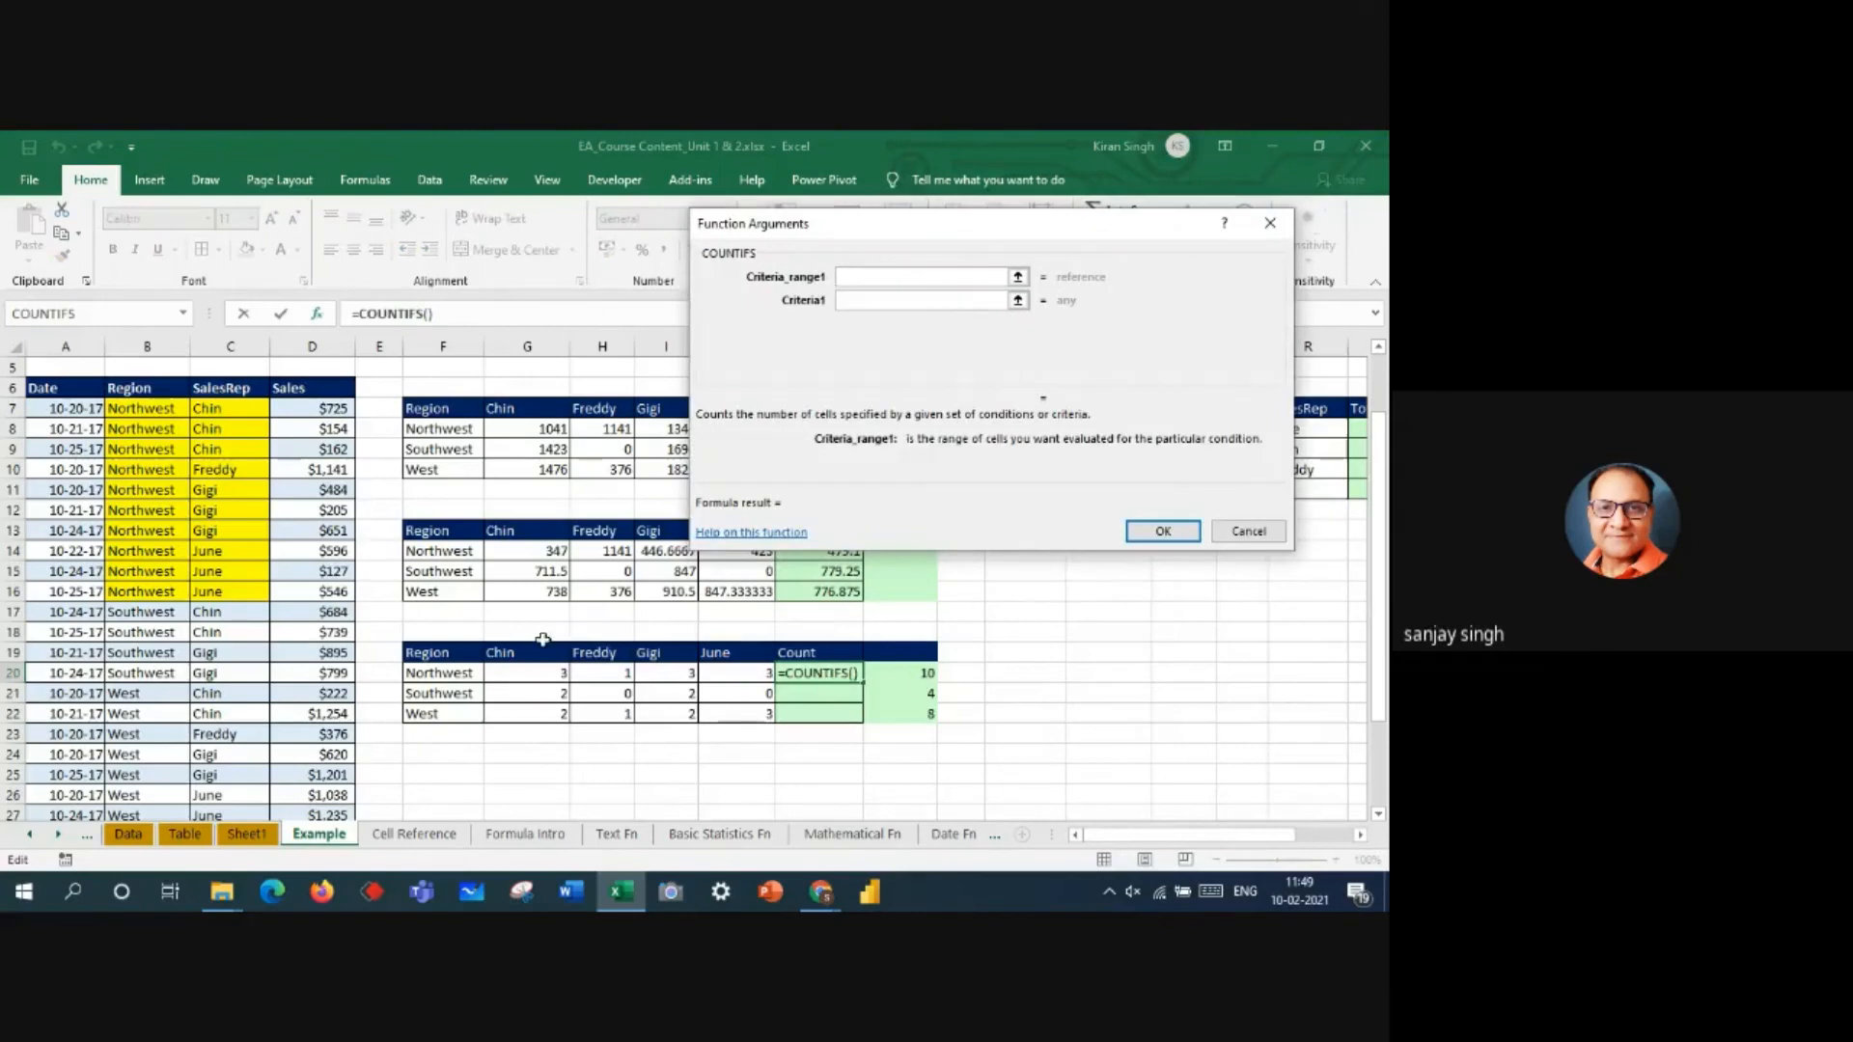
left_click_drag(126, 409, 143, 755)
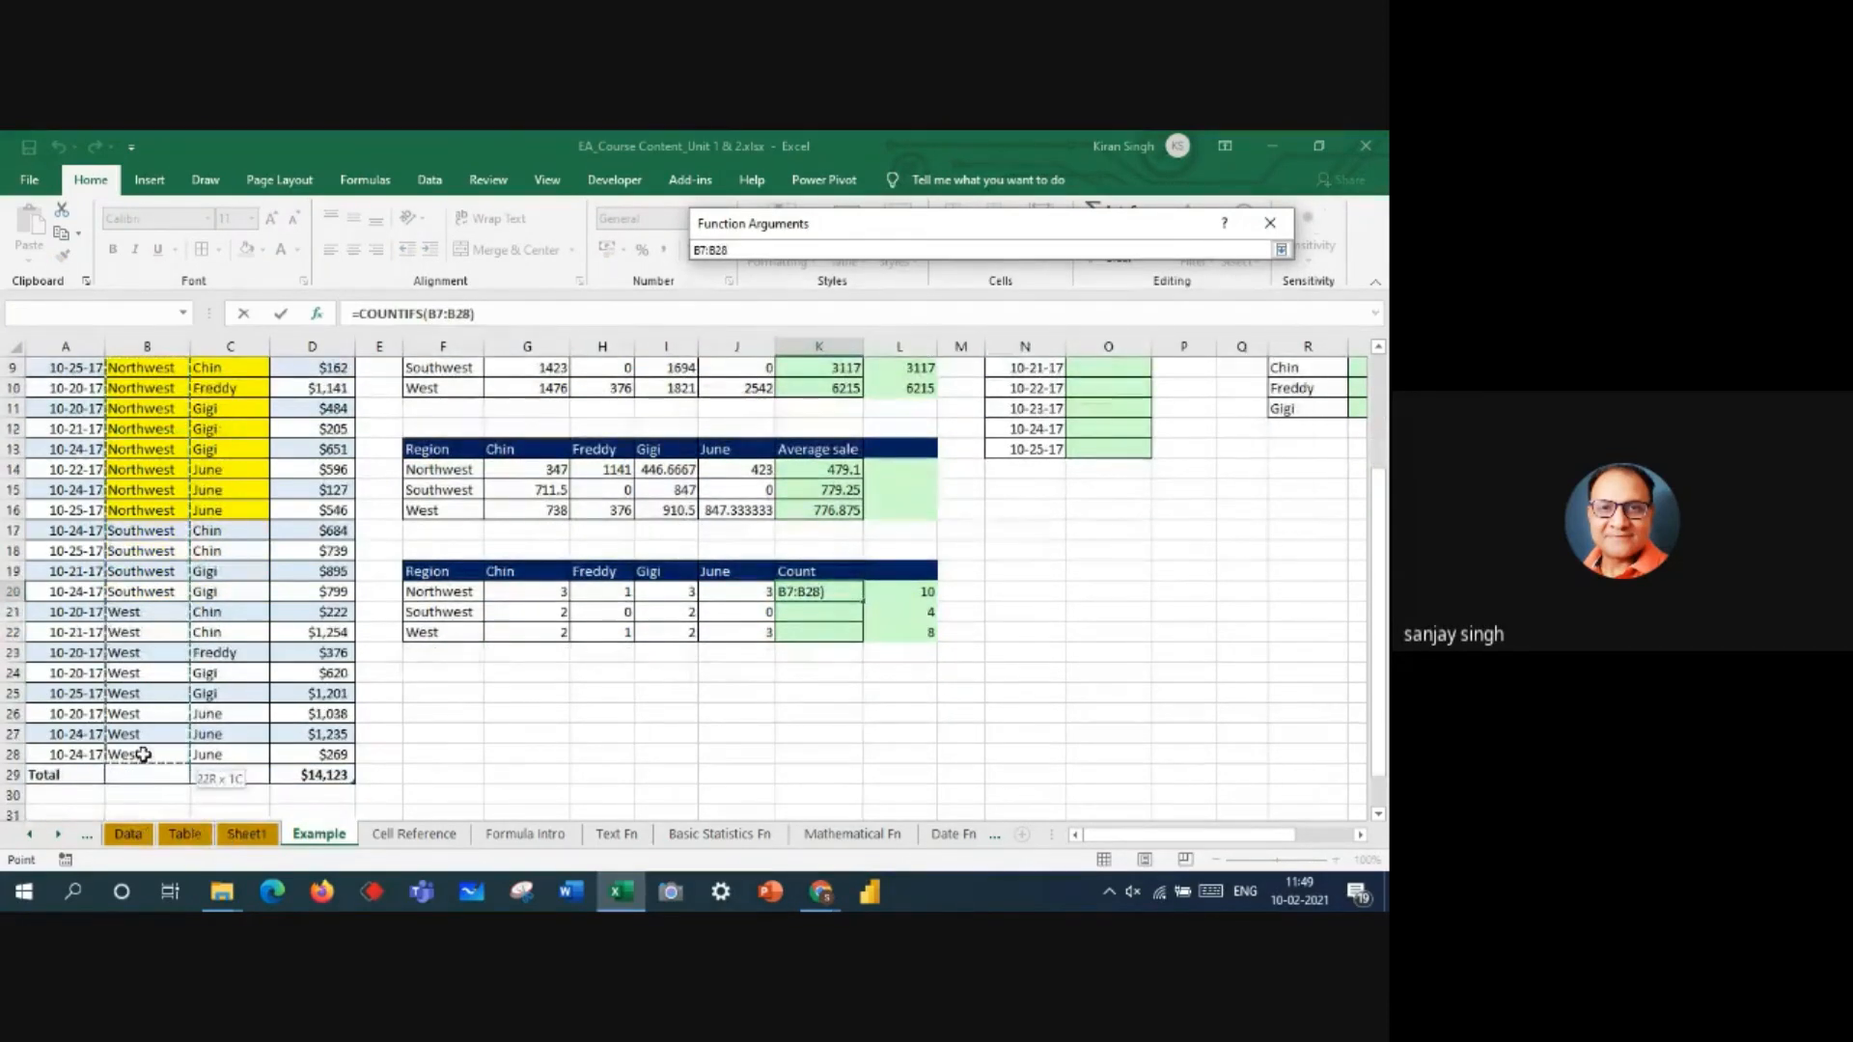
left_click(890, 302)
left_click(461, 590)
key("Return")
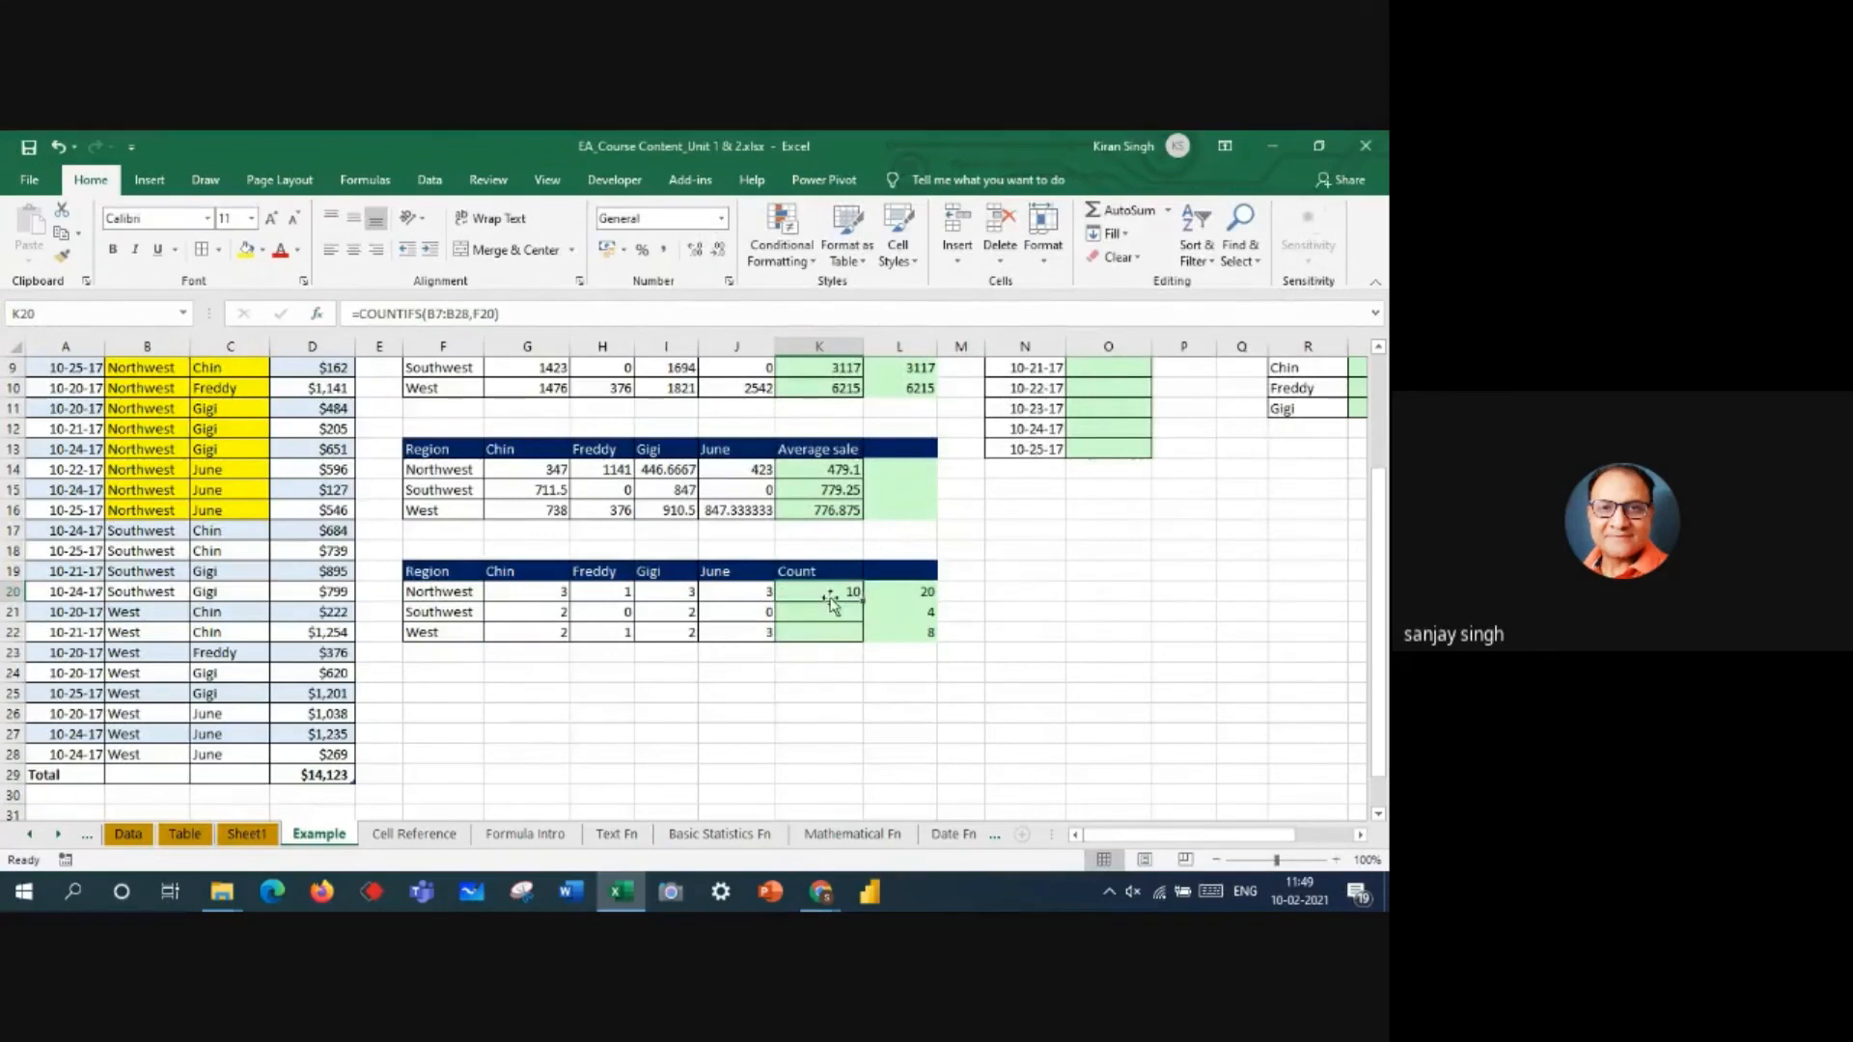
- Make the K20 region range absolute as $B$7:$B$28 and fill the formula down to K22
double_click(454, 314)
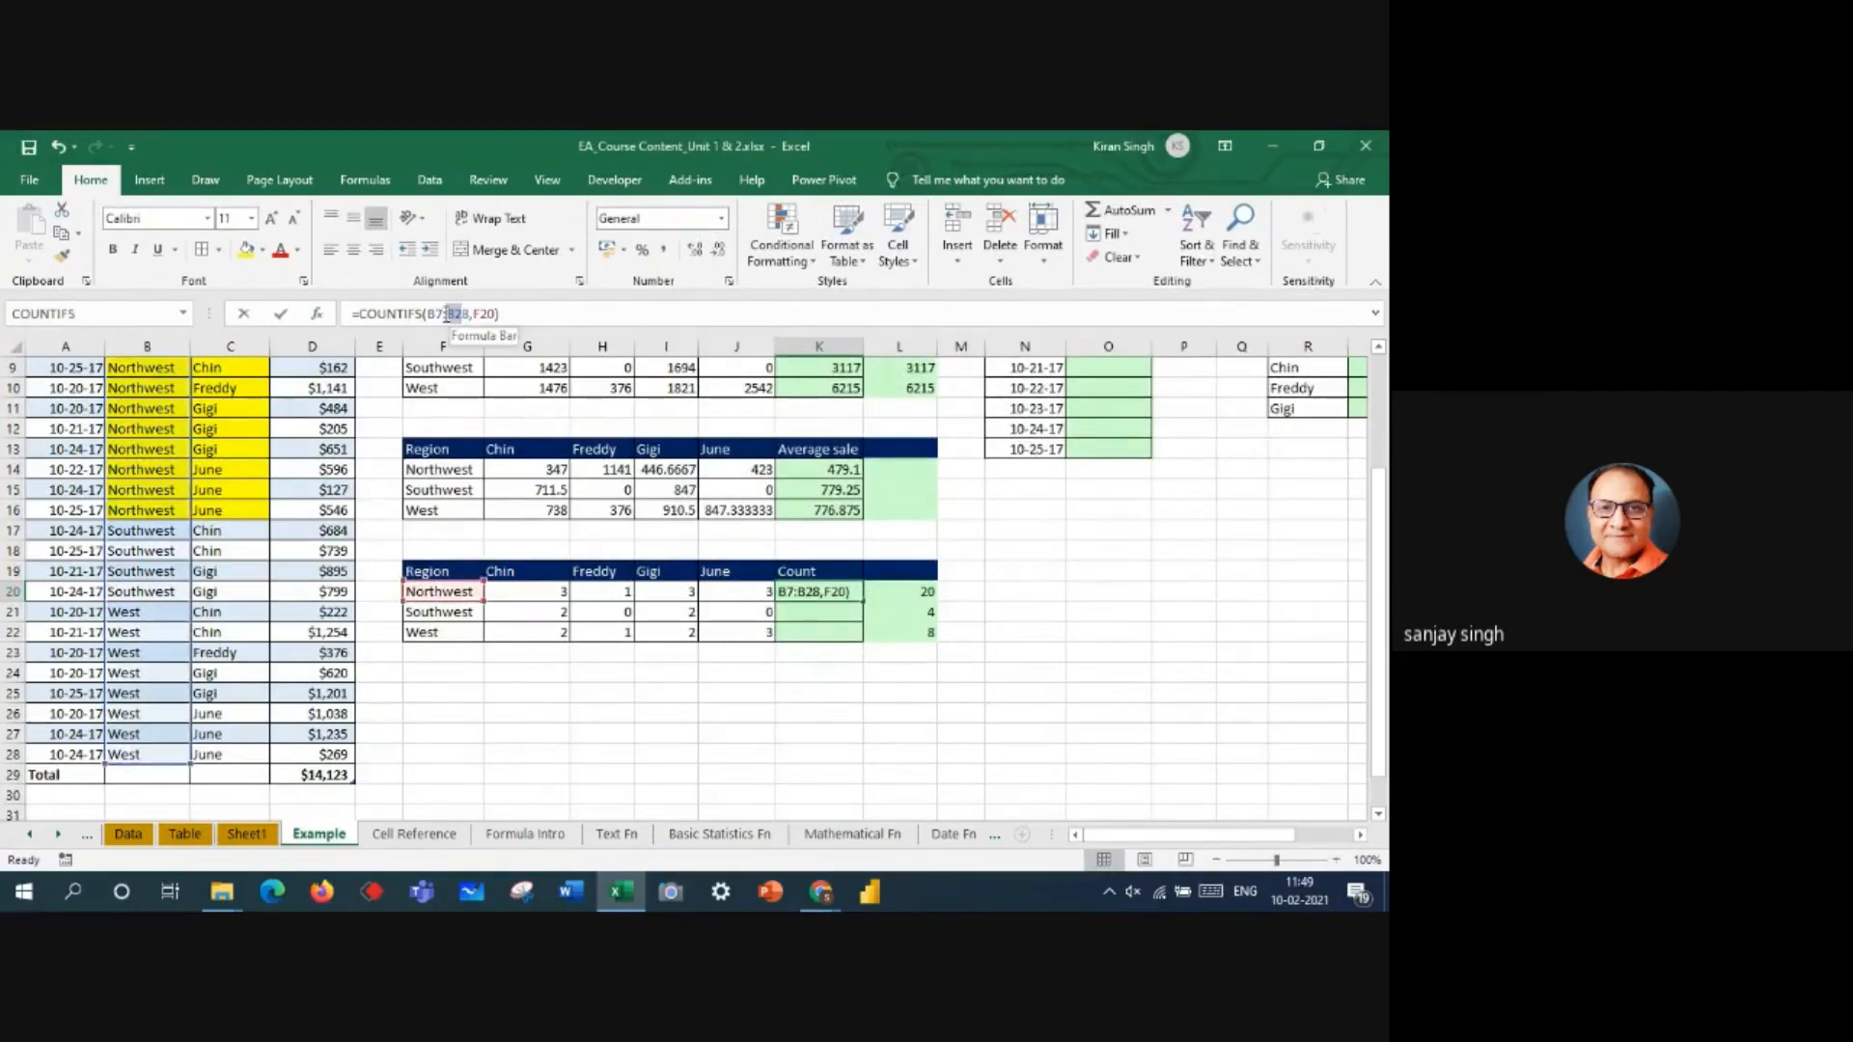
key("Return")
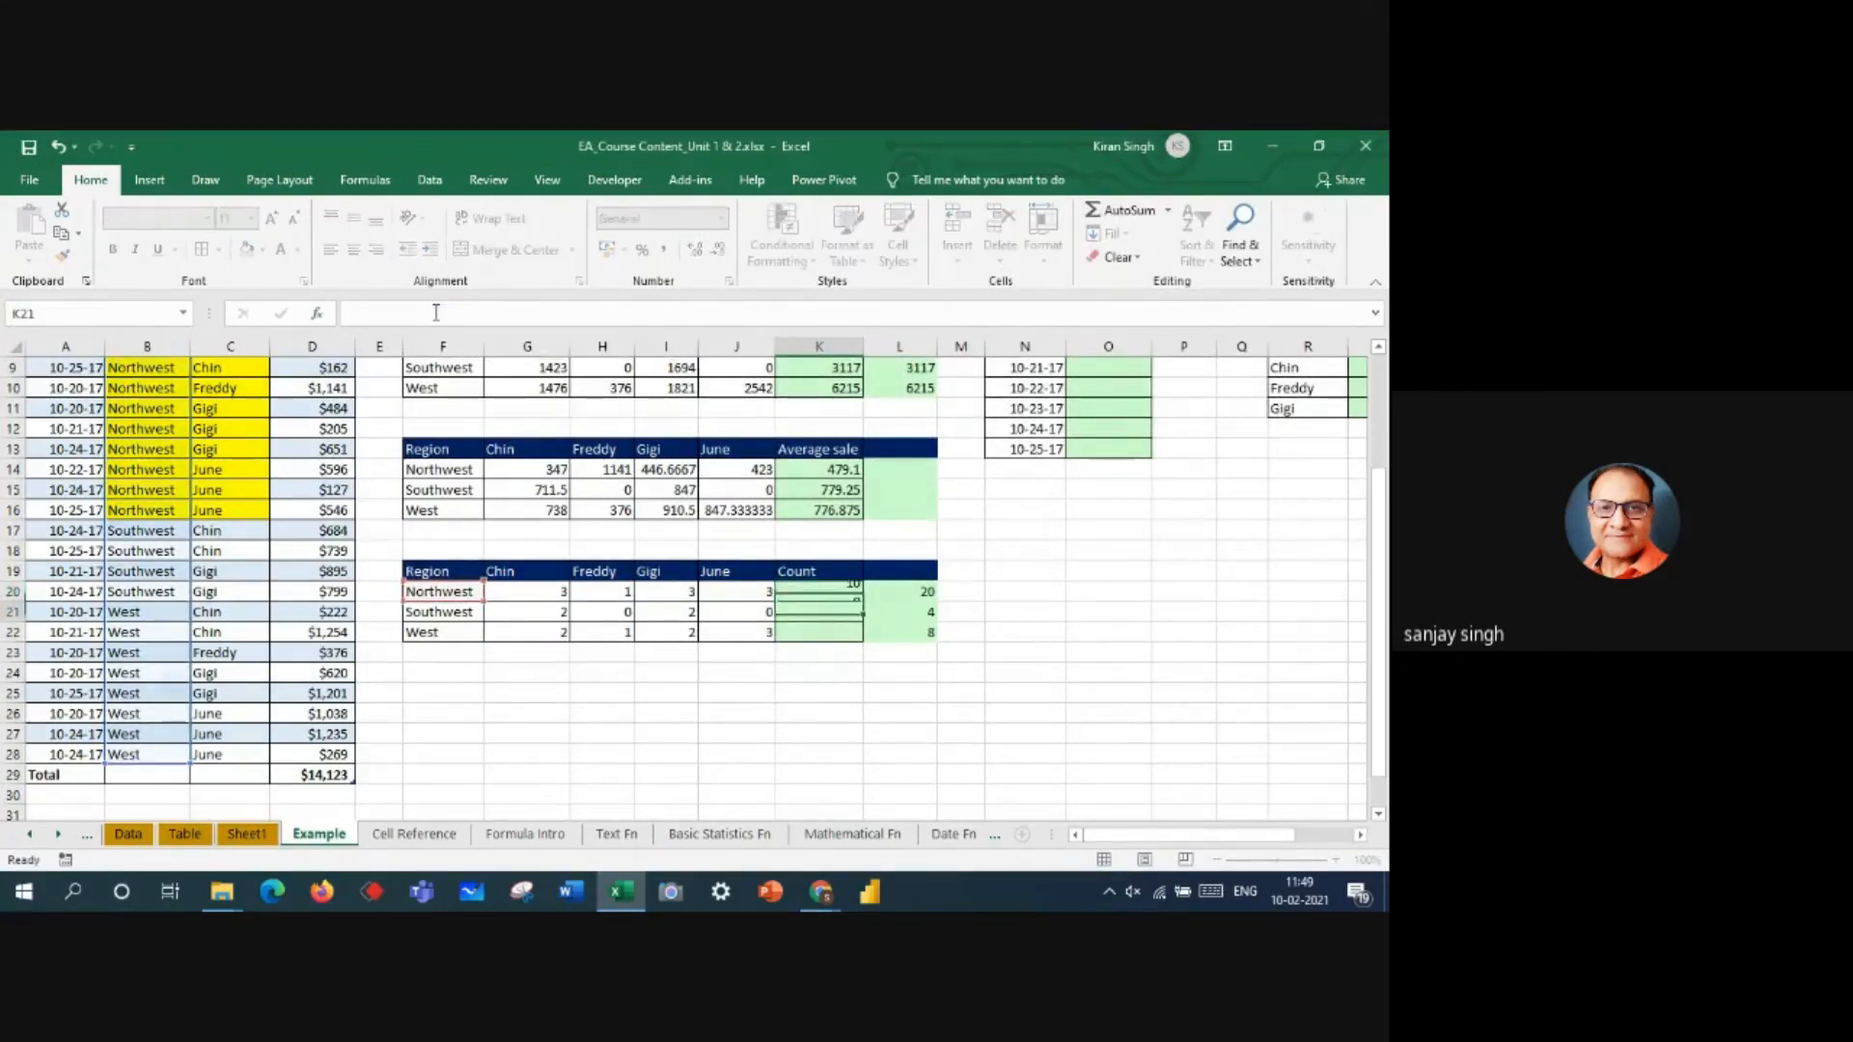
left_click(856, 594)
left_click_drag(865, 605, 866, 637)
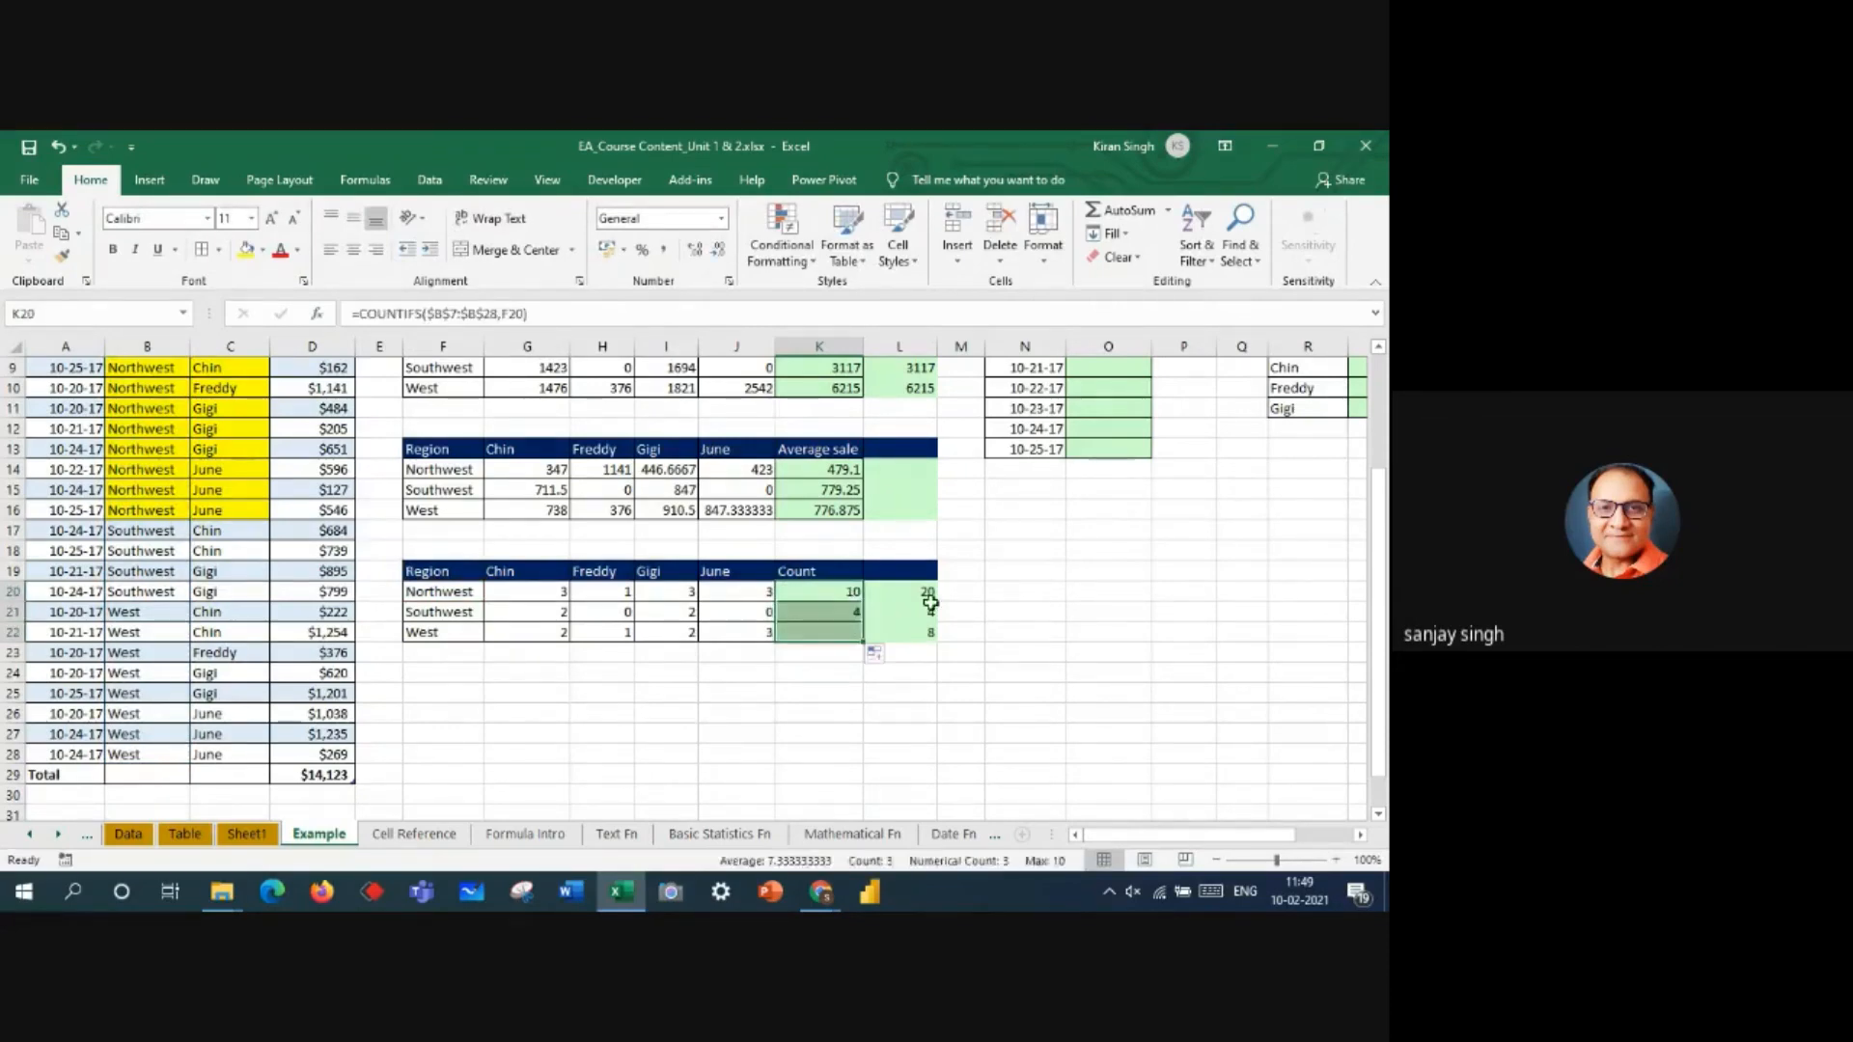
- Correct the check formula in L20 to =SUM(G20:J20) and fill it down to L22
left_click(926, 591)
double_click(925, 592)
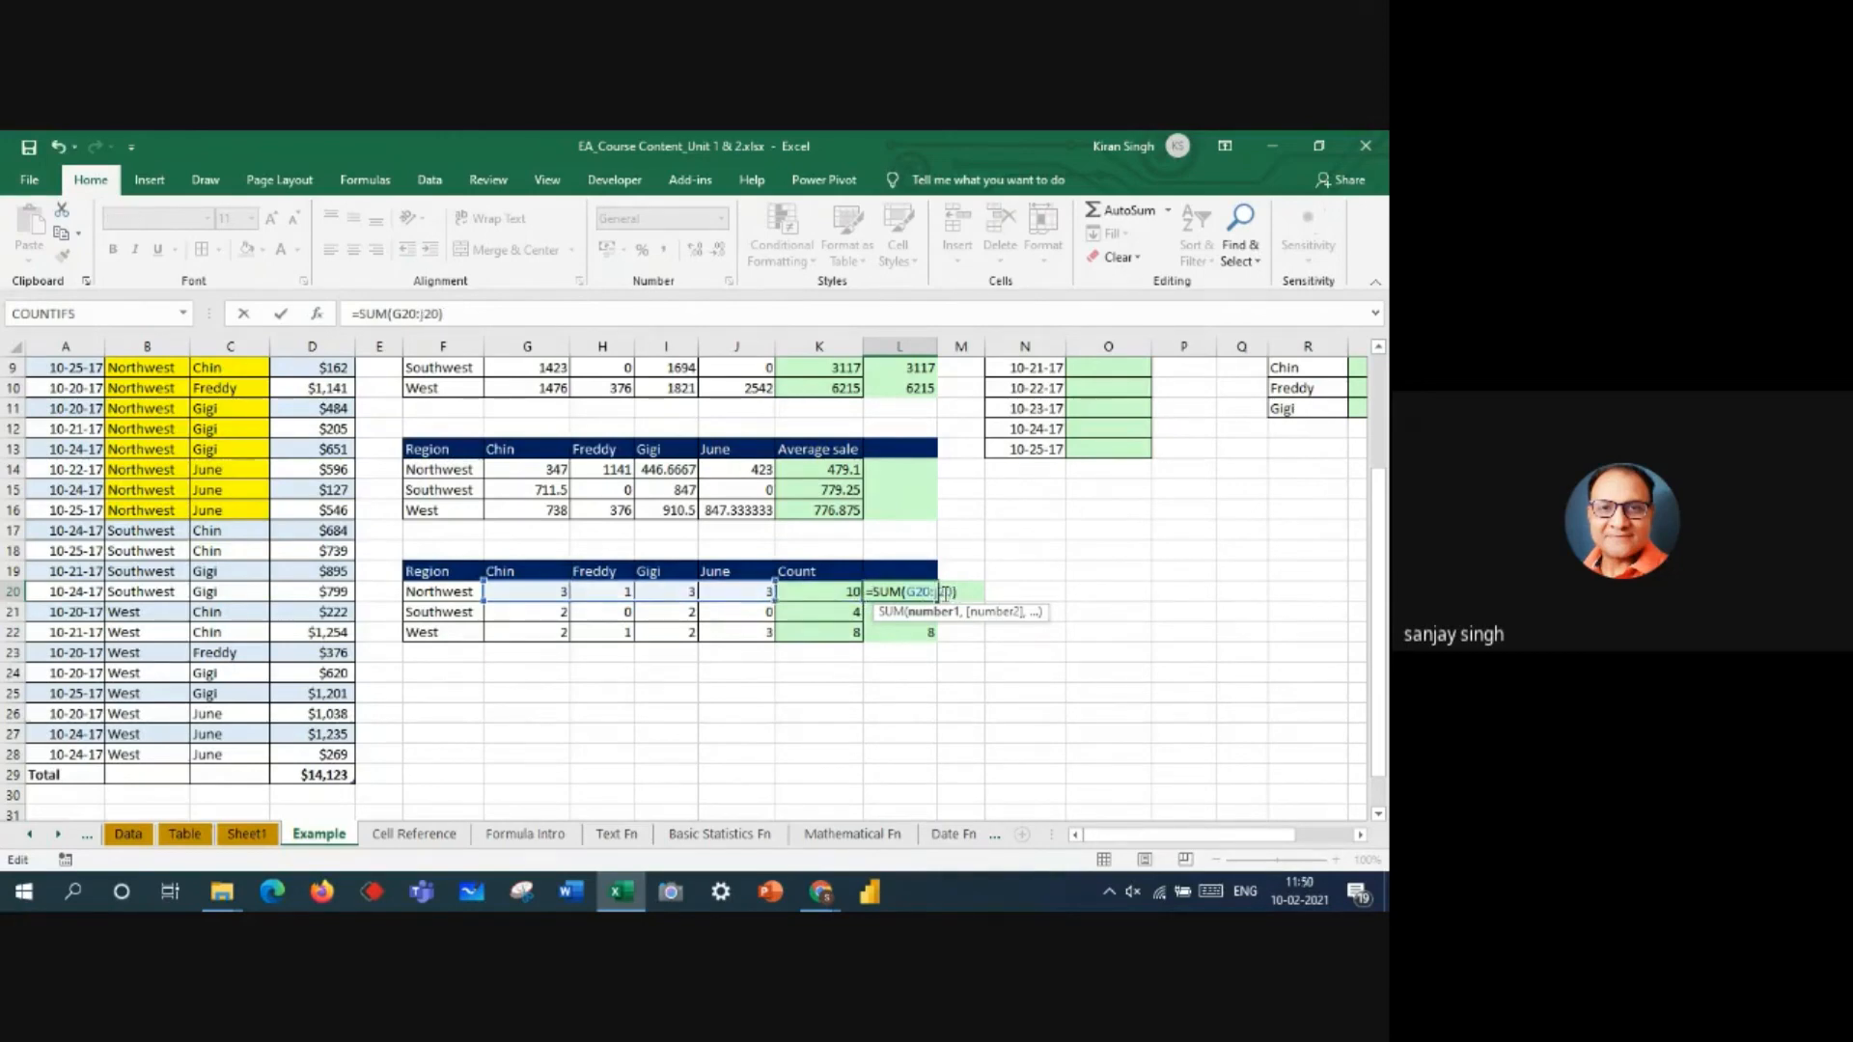
key("Return")
left_click(893, 590)
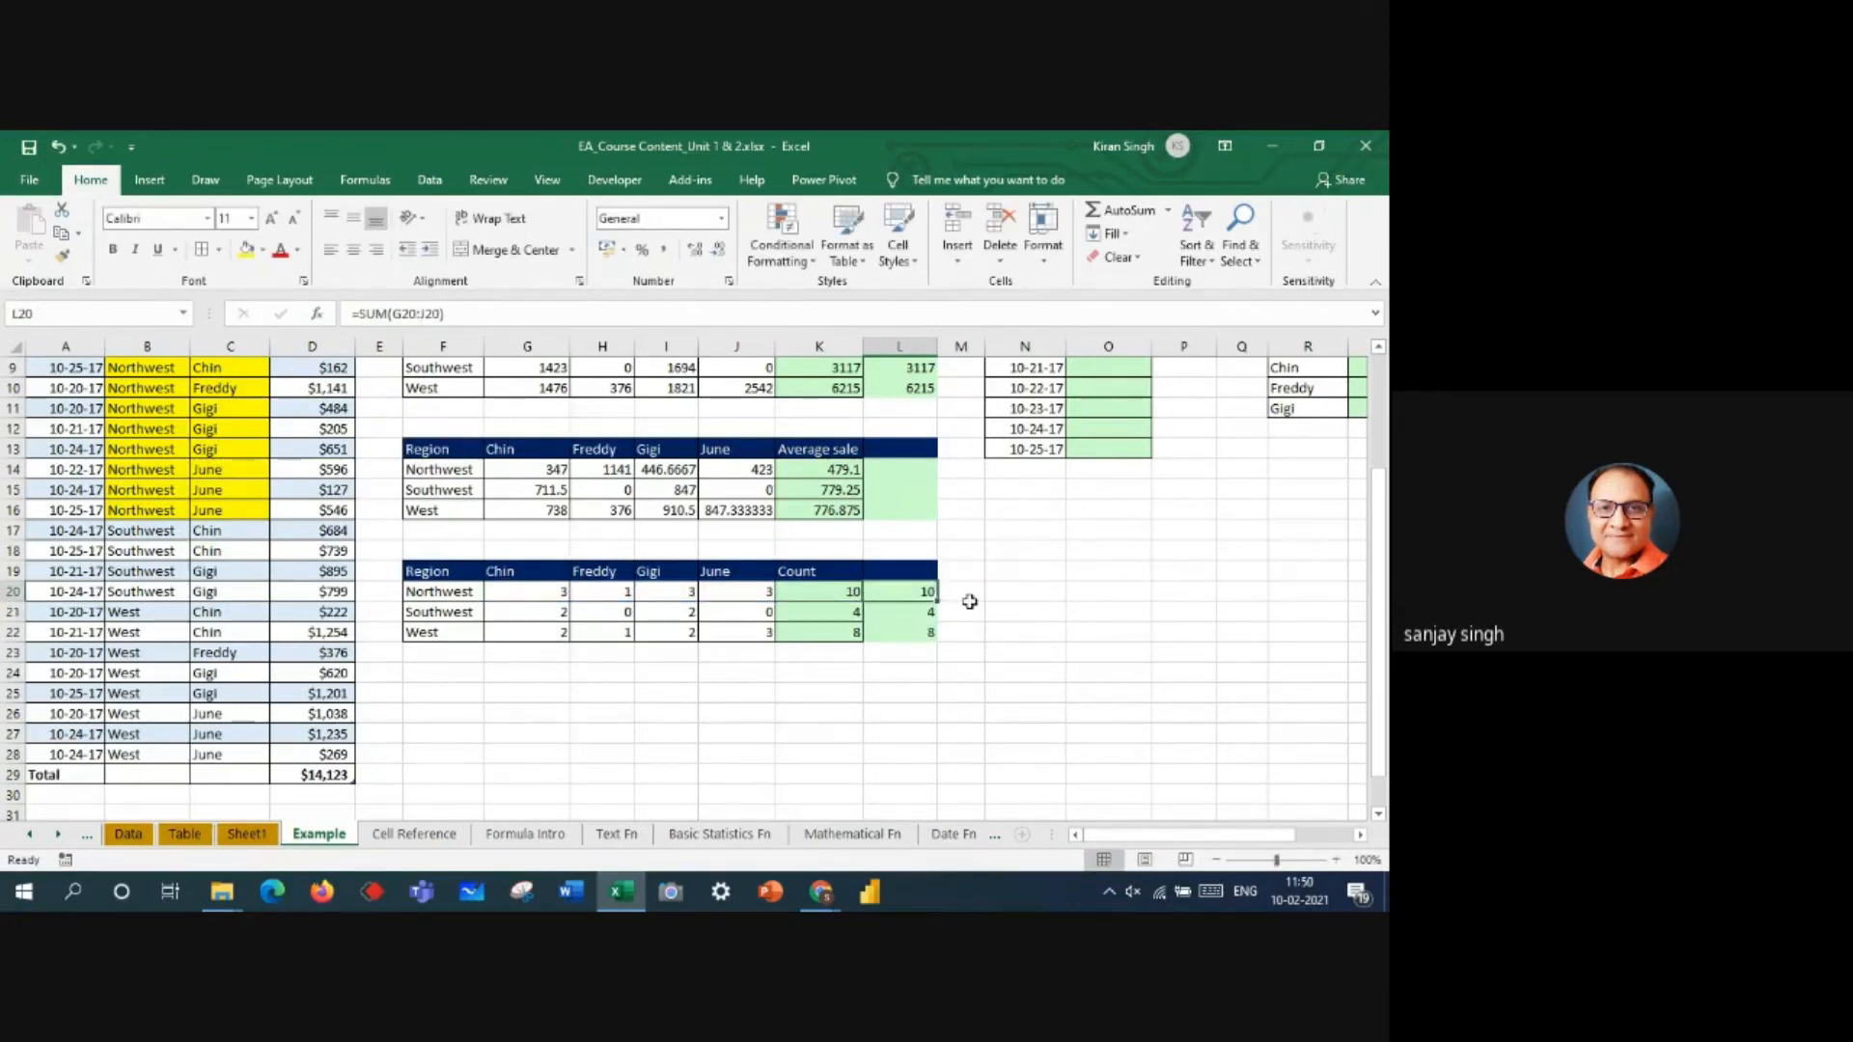
left_click_drag(937, 600, 934, 639)
left_click(1101, 676)
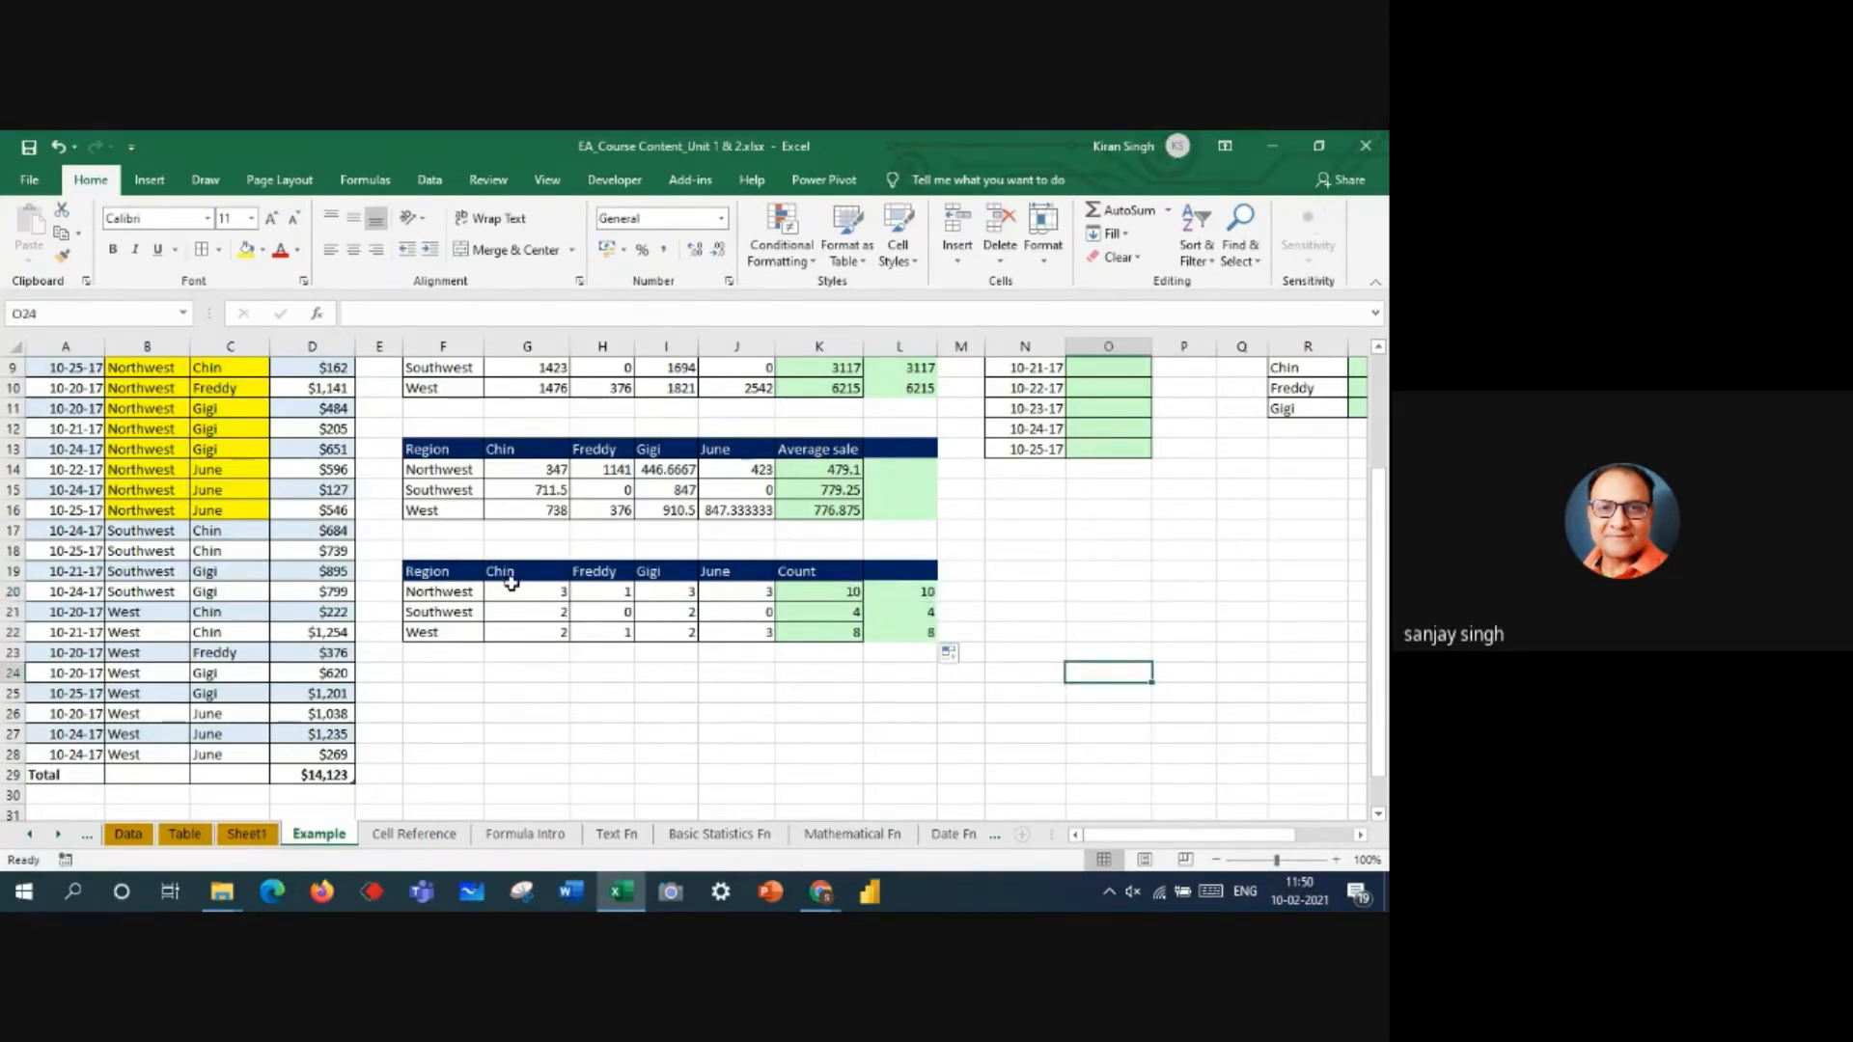
- Check the region counts in the count table against the Region column entries, including Northwest in B7:B16 and West in B21:B28
left_click_drag(1387, 625, 1385, 575)
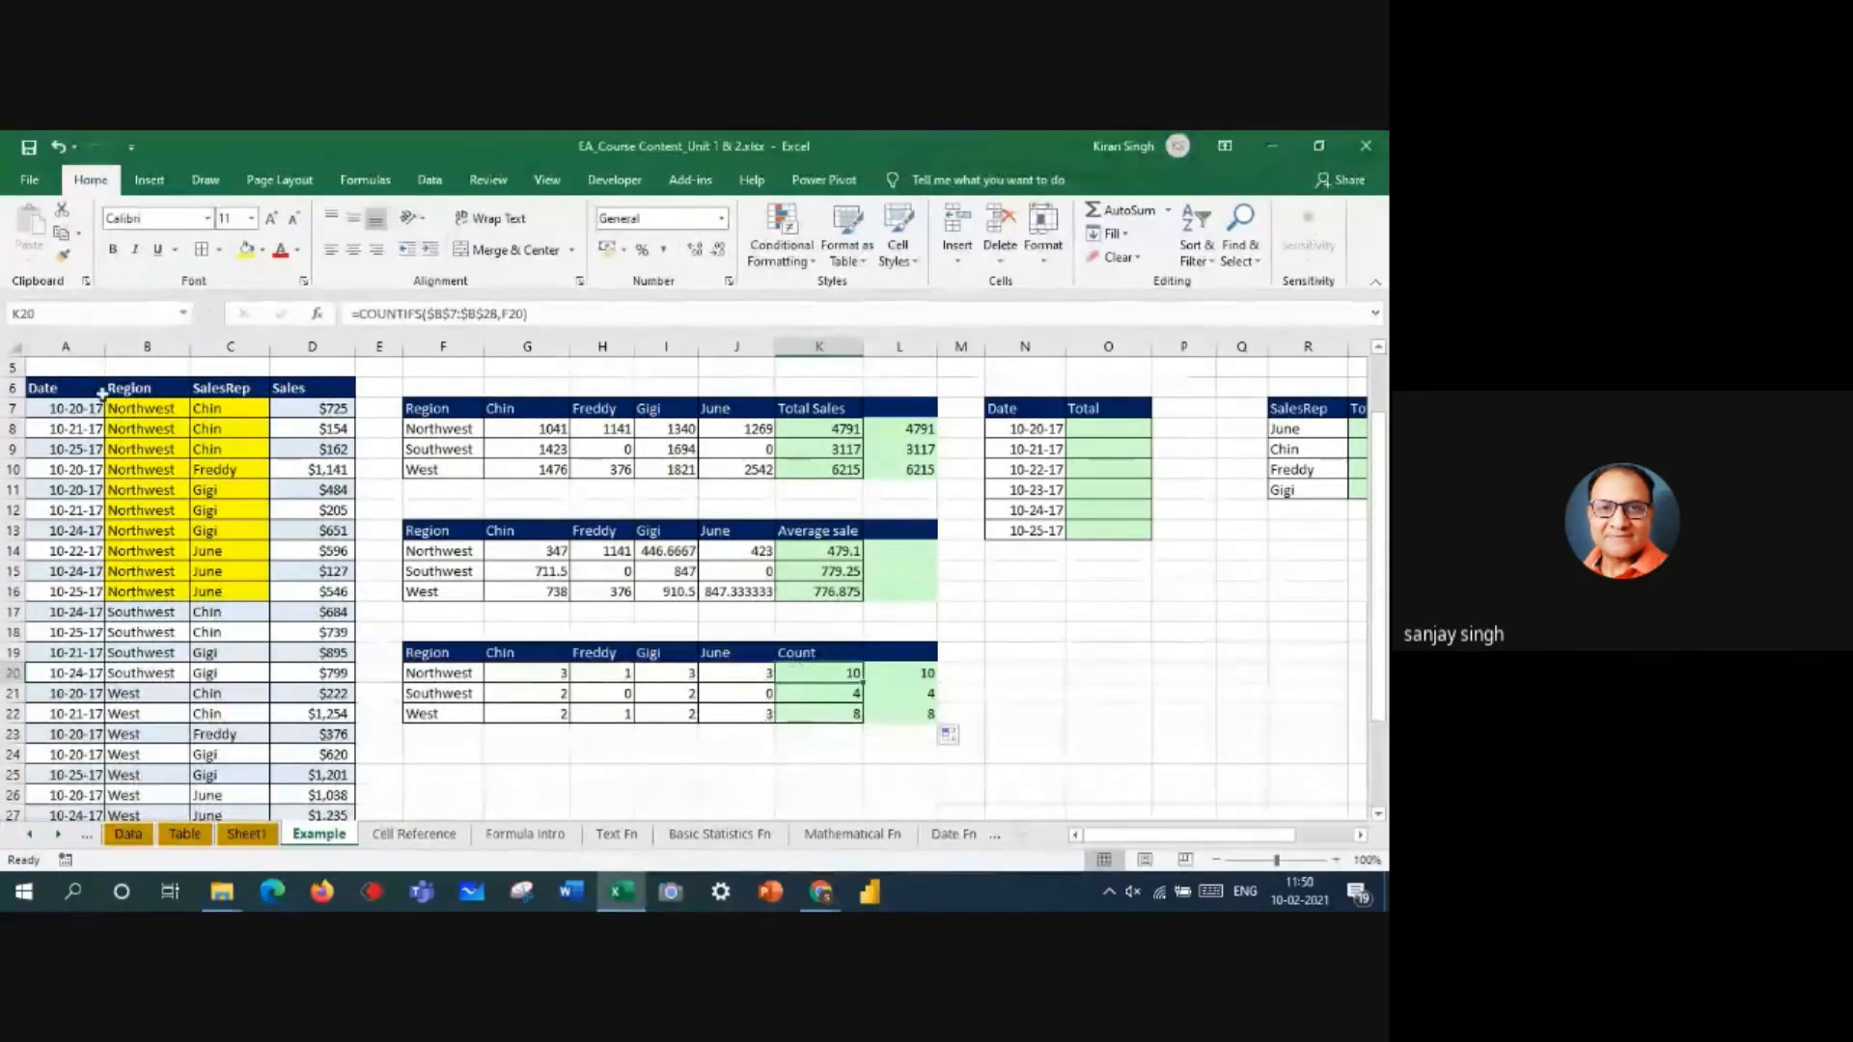
left_click_drag(141, 408, 142, 593)
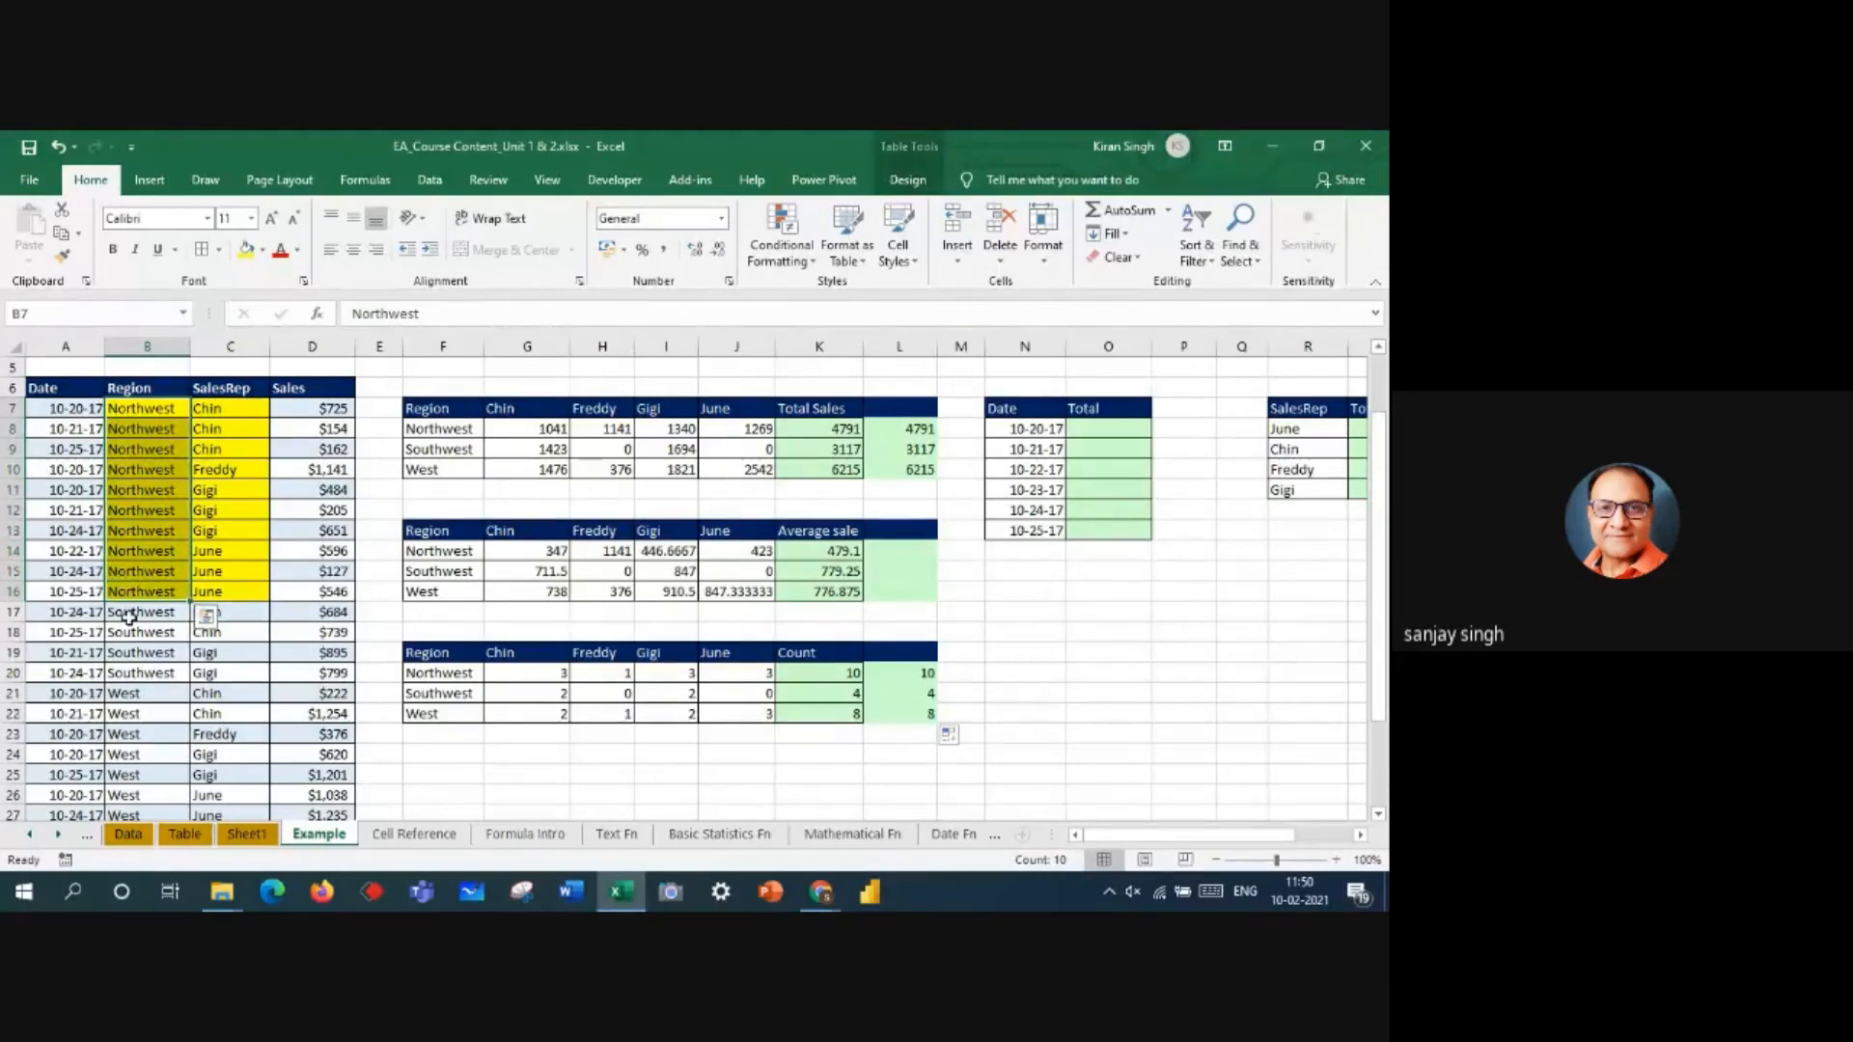
left_click_drag(130, 614, 135, 755)
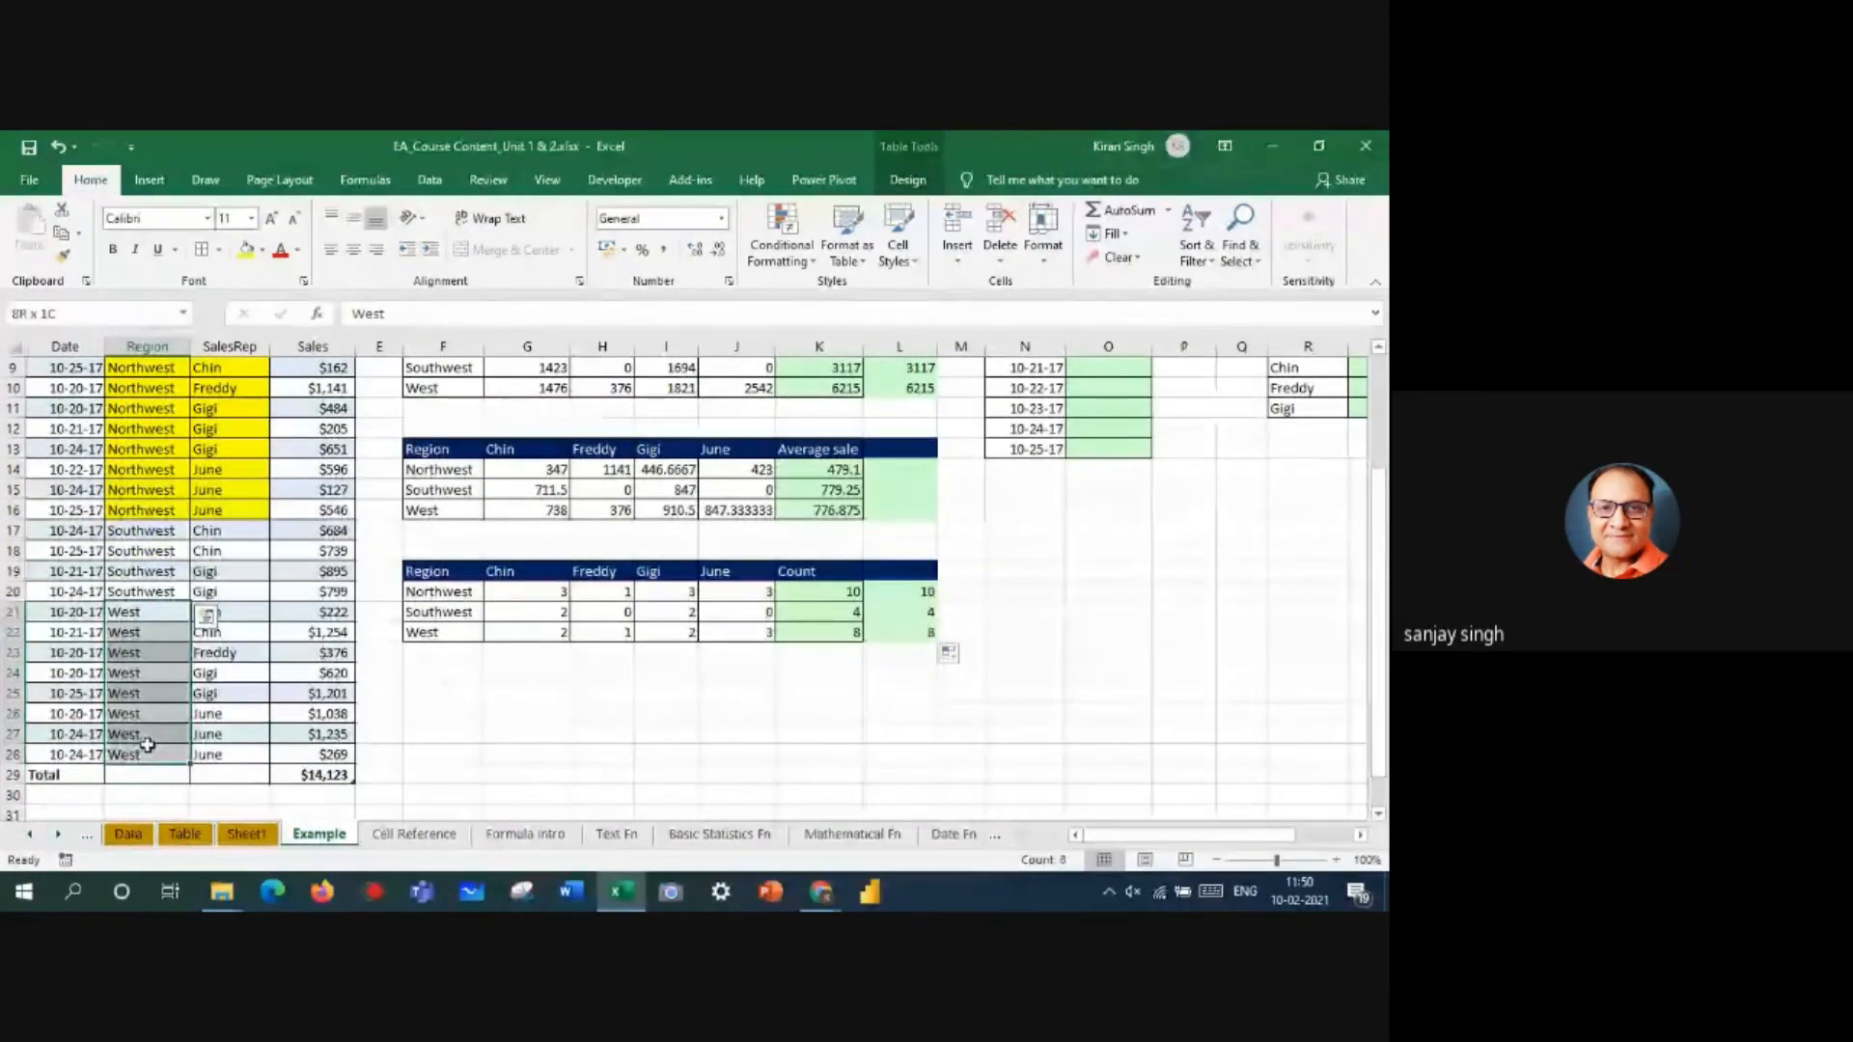
scroll(772, 676, "up", 3)
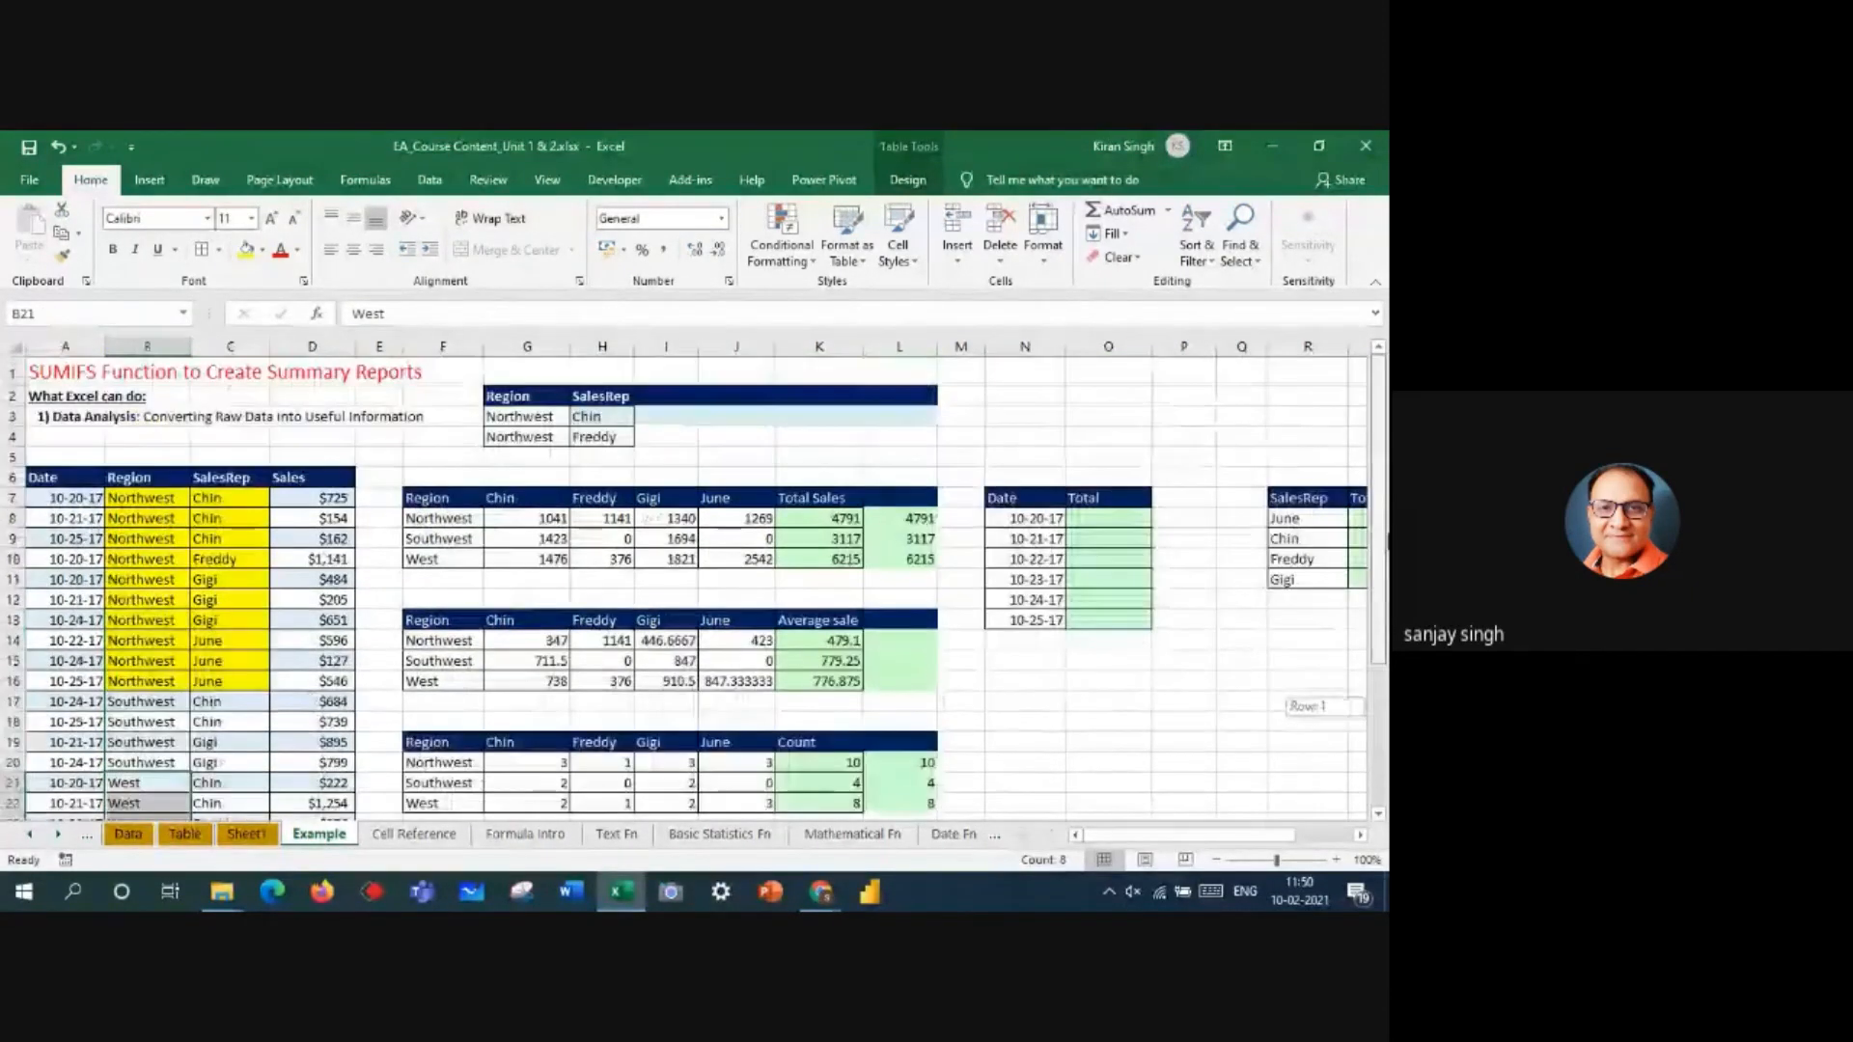
- Review the Northwest row of the count table, matching each count in G20:J20 to its region and sales rep header
left_click(479, 762)
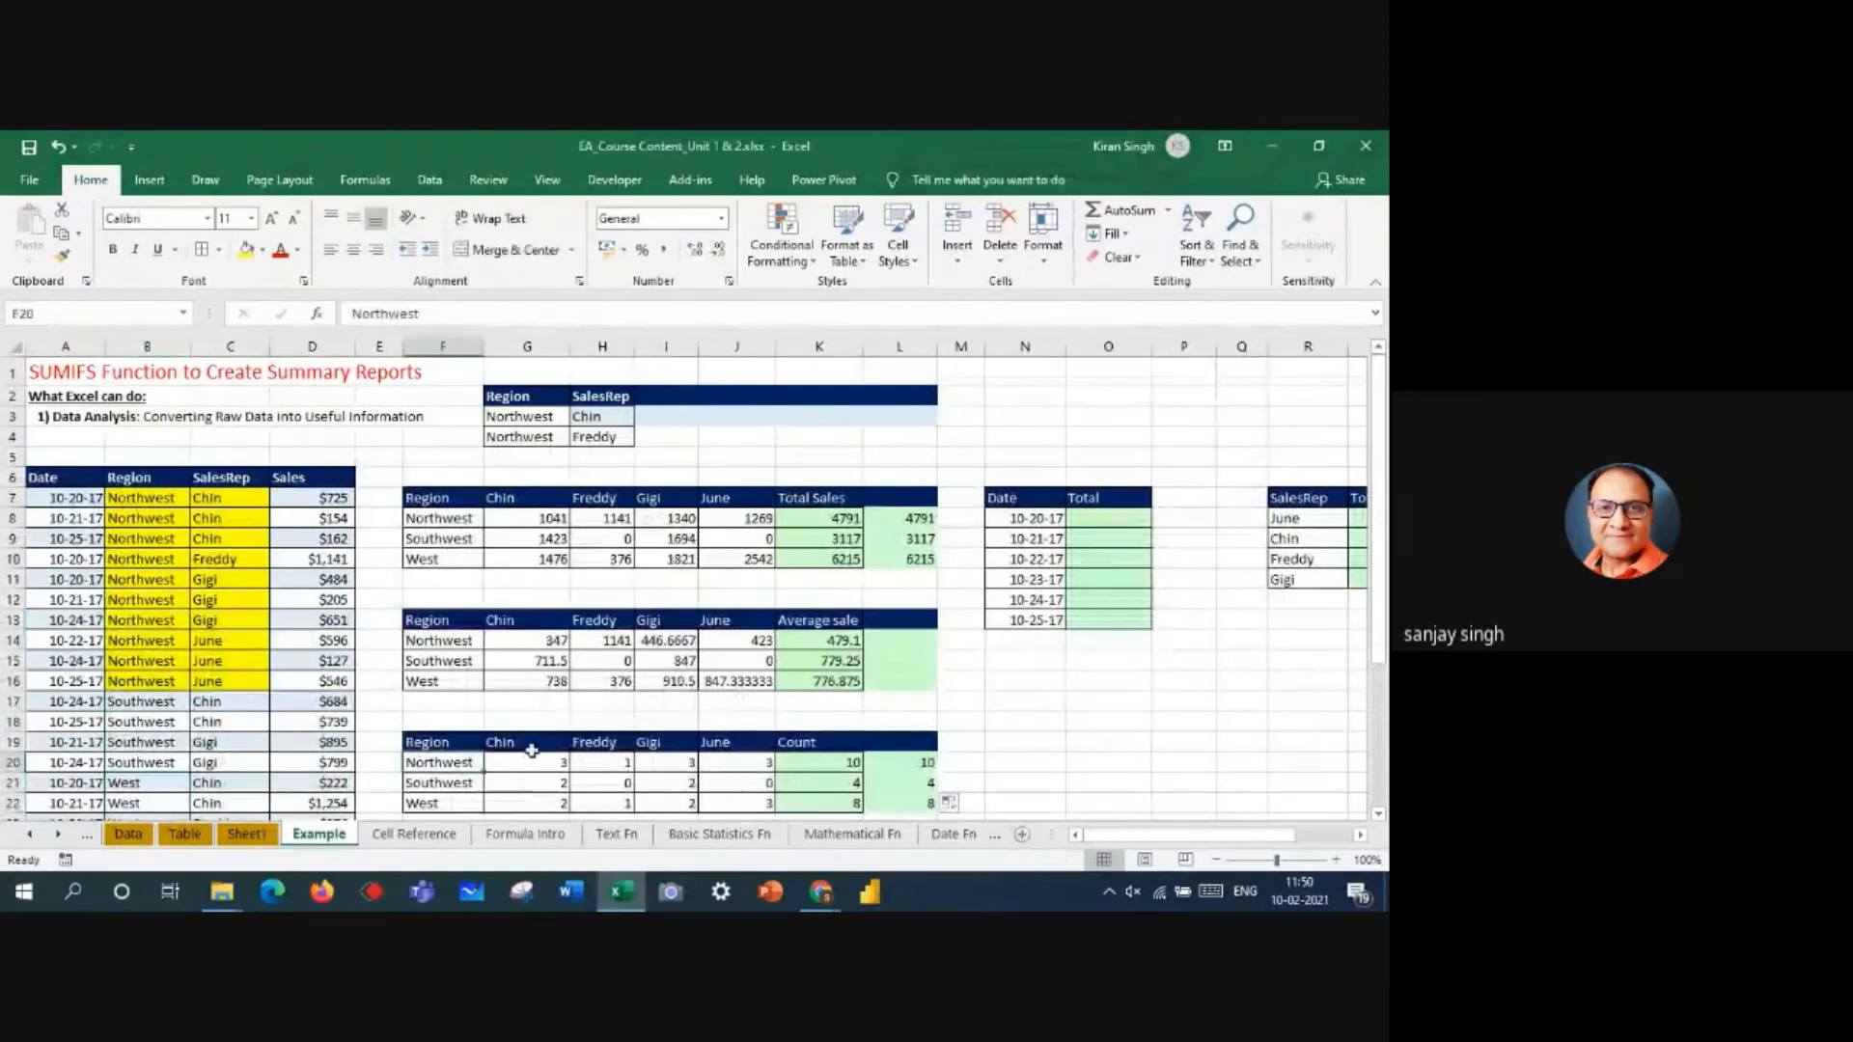
left_click(538, 744)
left_click(545, 761)
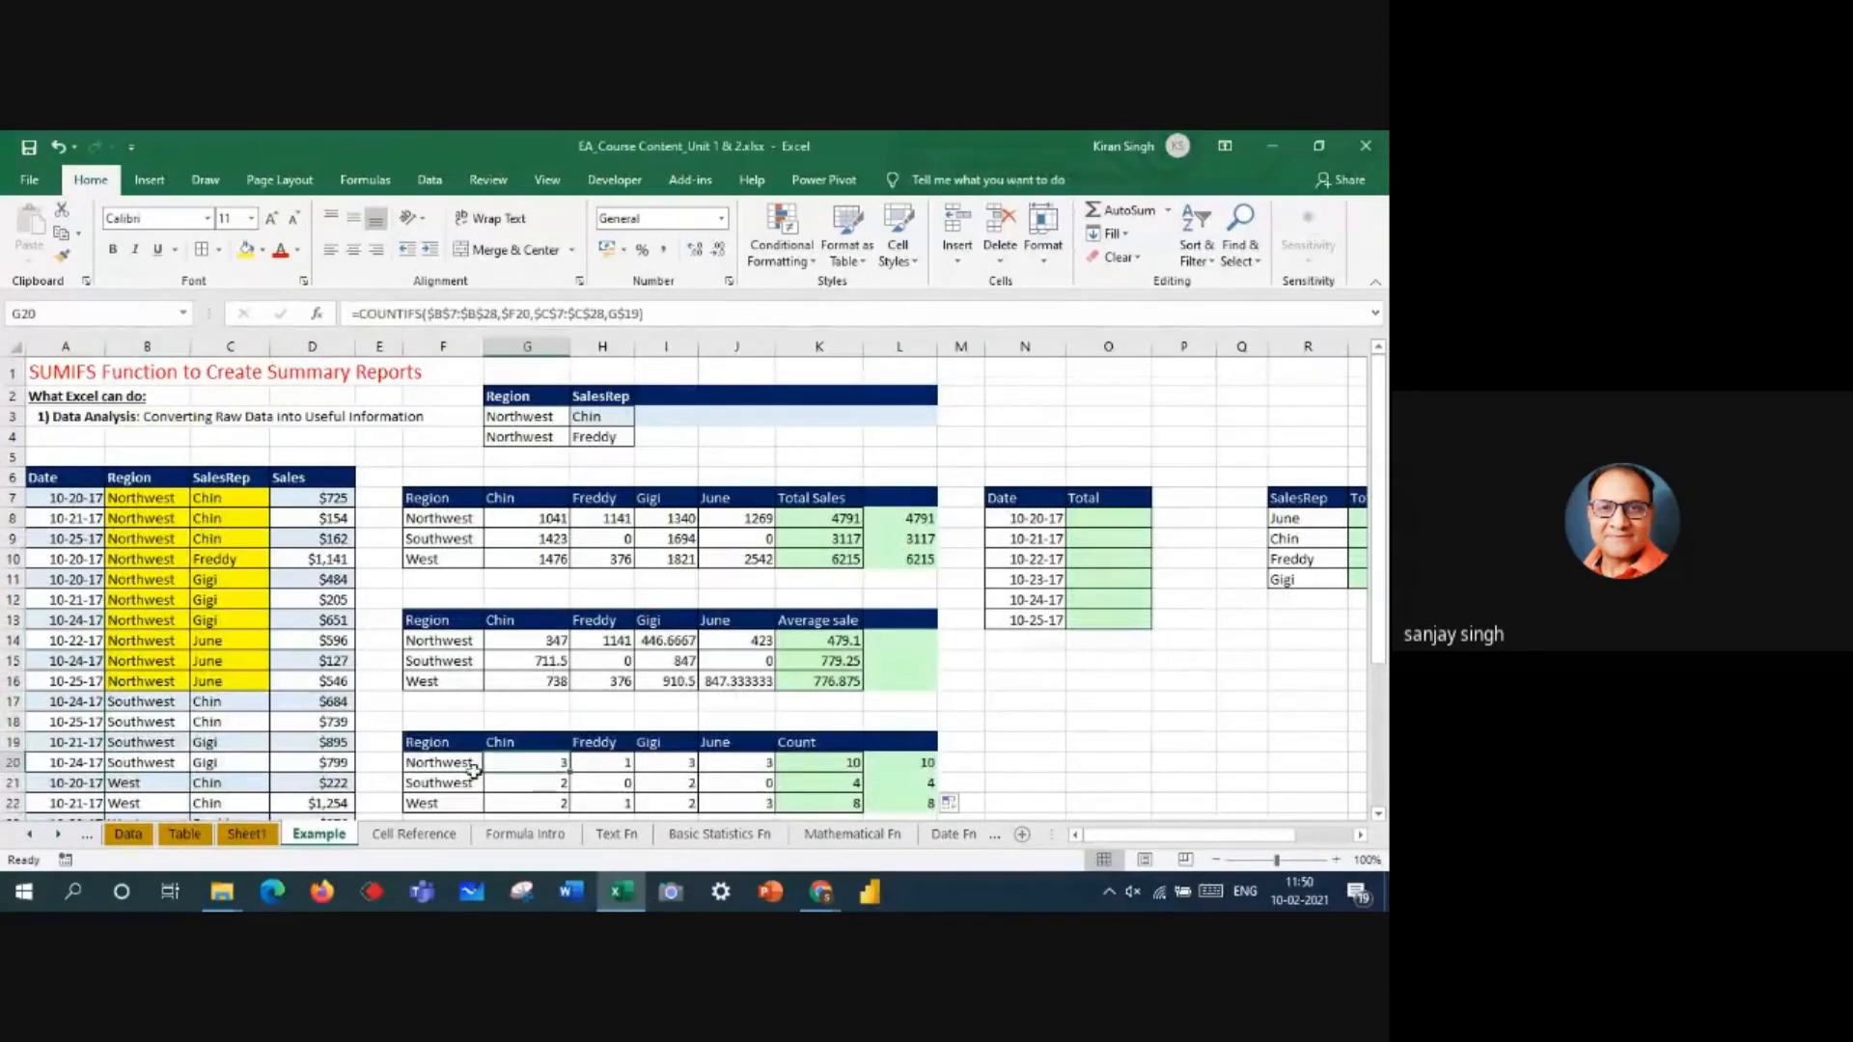
left_click(464, 767)
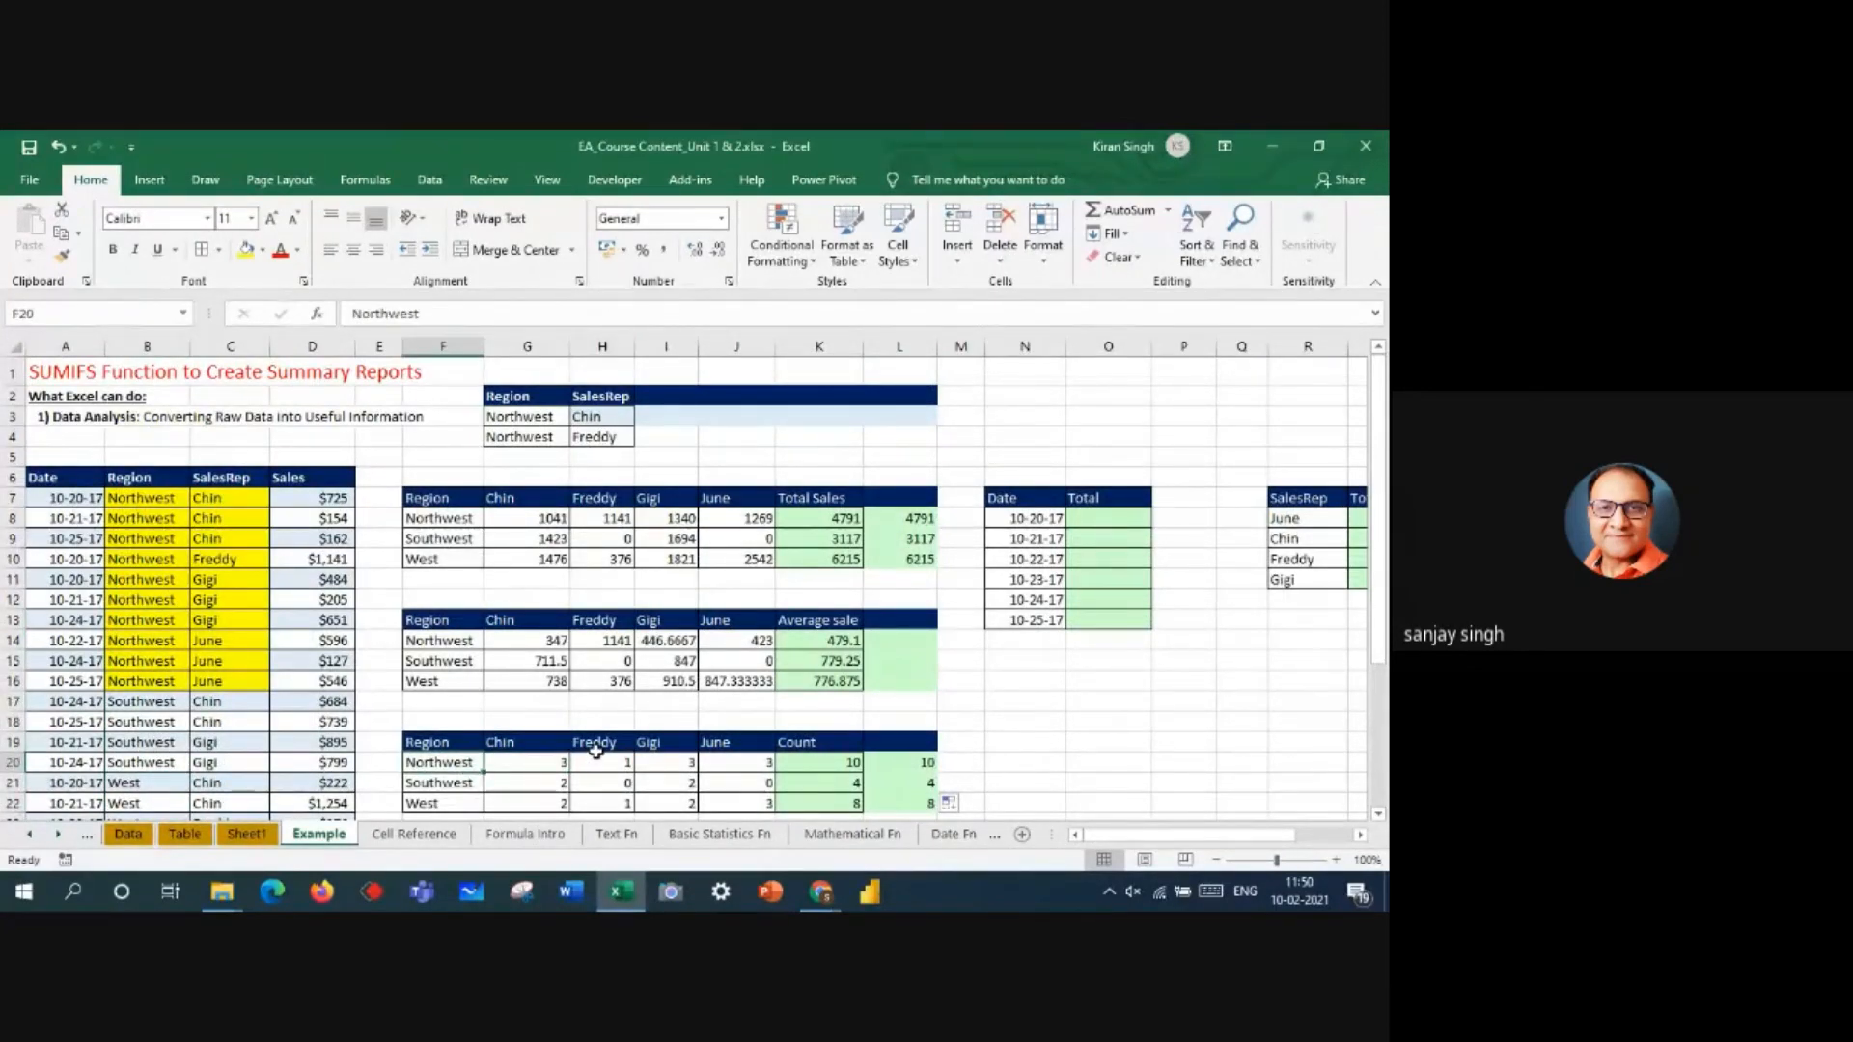
left_click(595, 748)
left_click(603, 764)
left_click(451, 763)
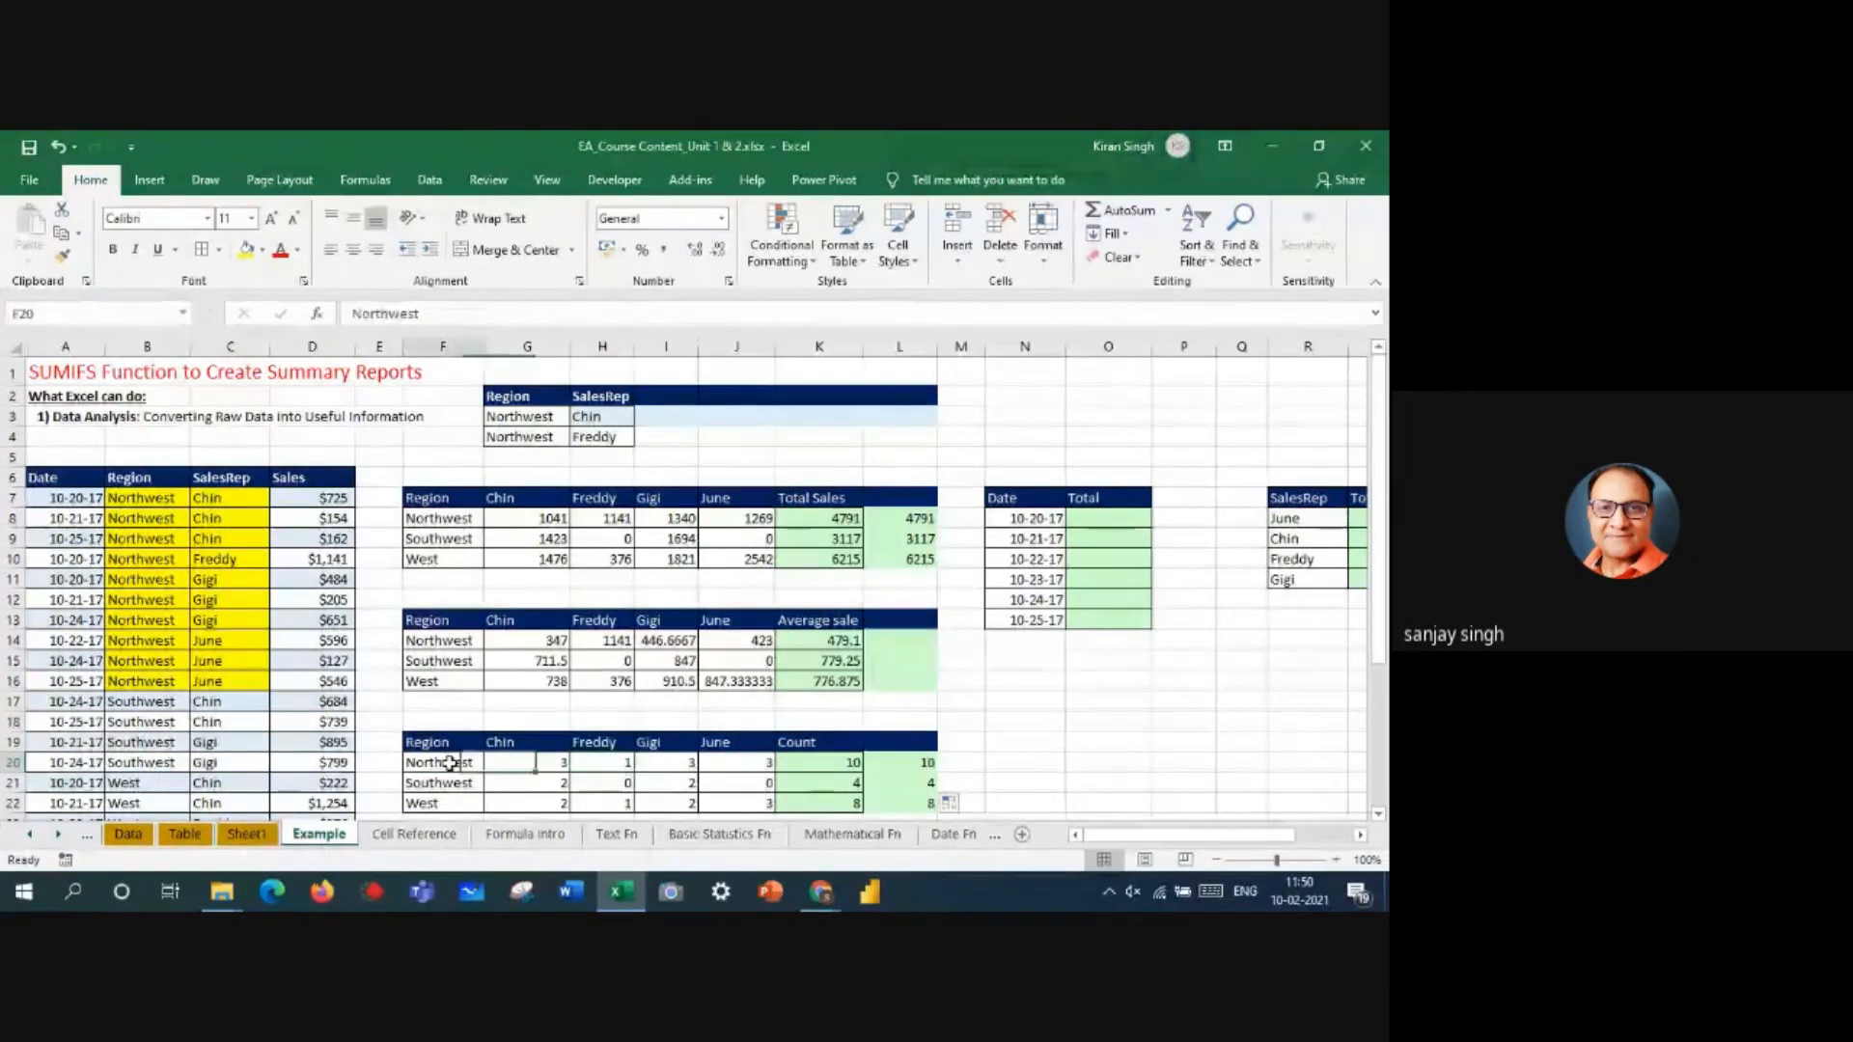
left_click(675, 745)
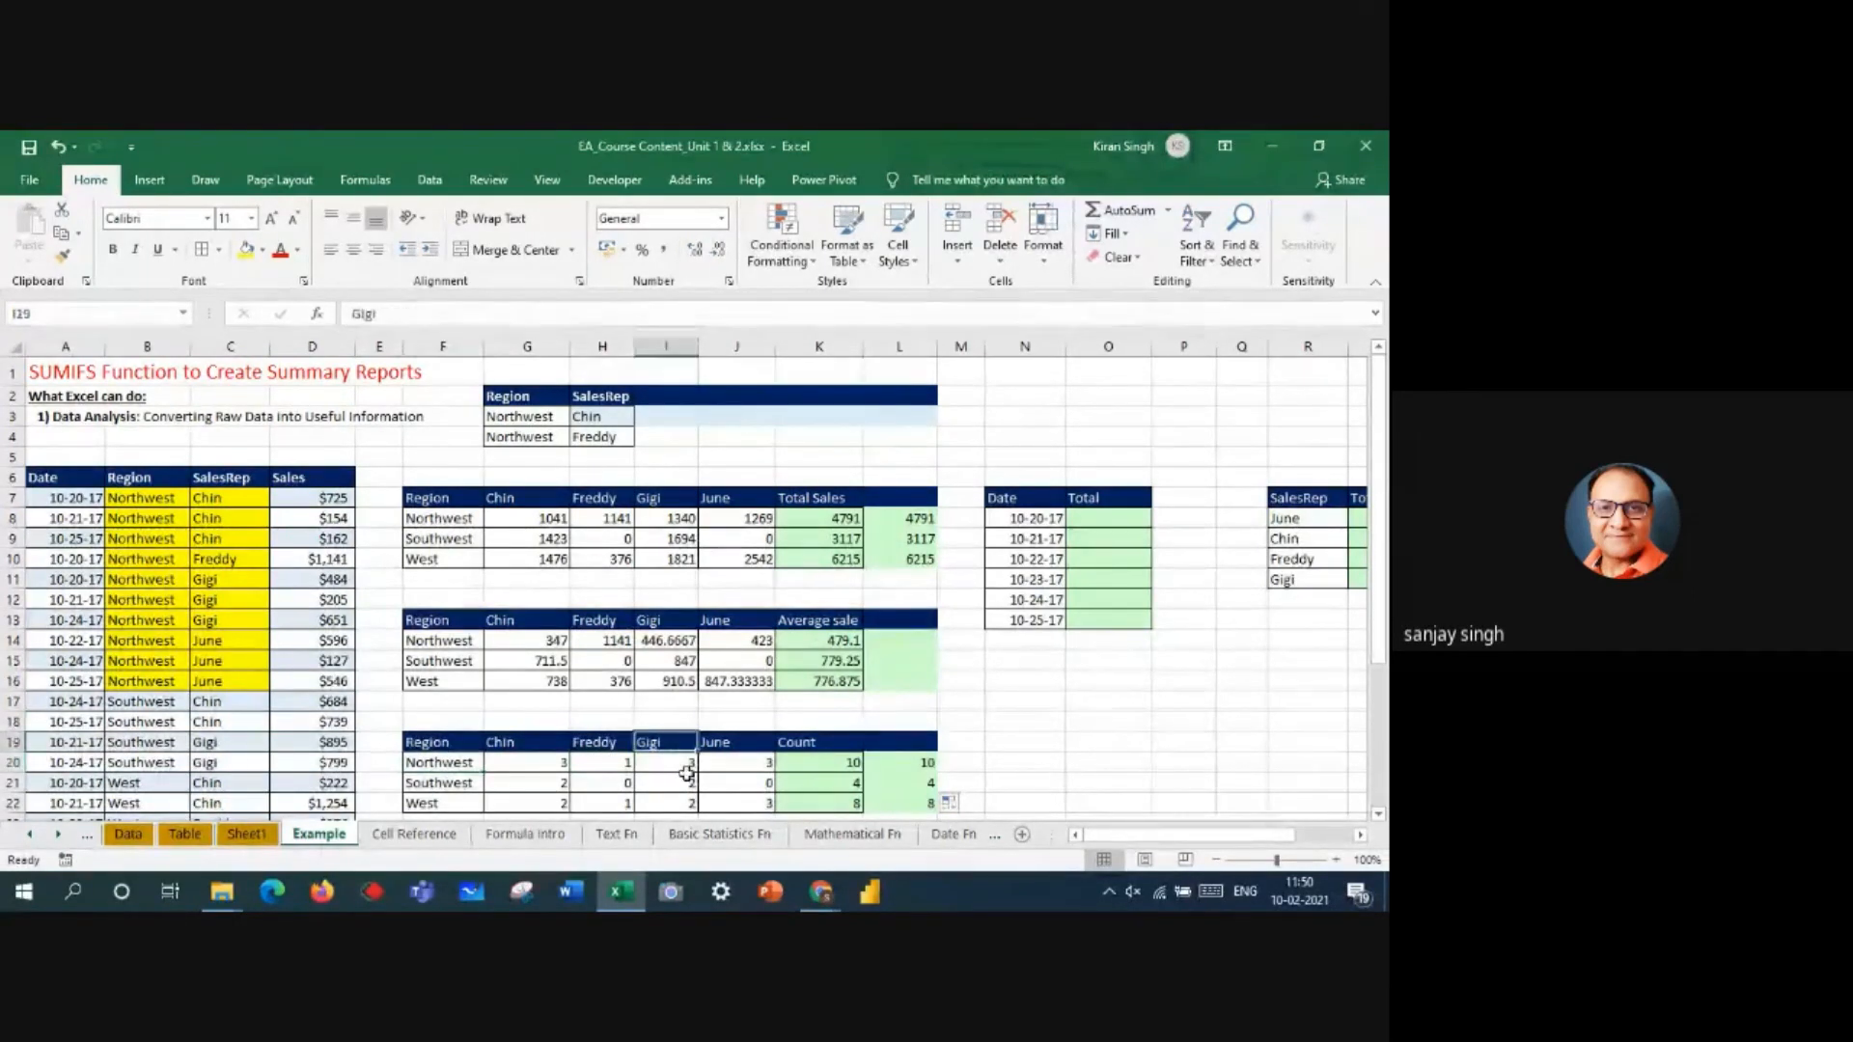
left_click(686, 765)
left_click(459, 764)
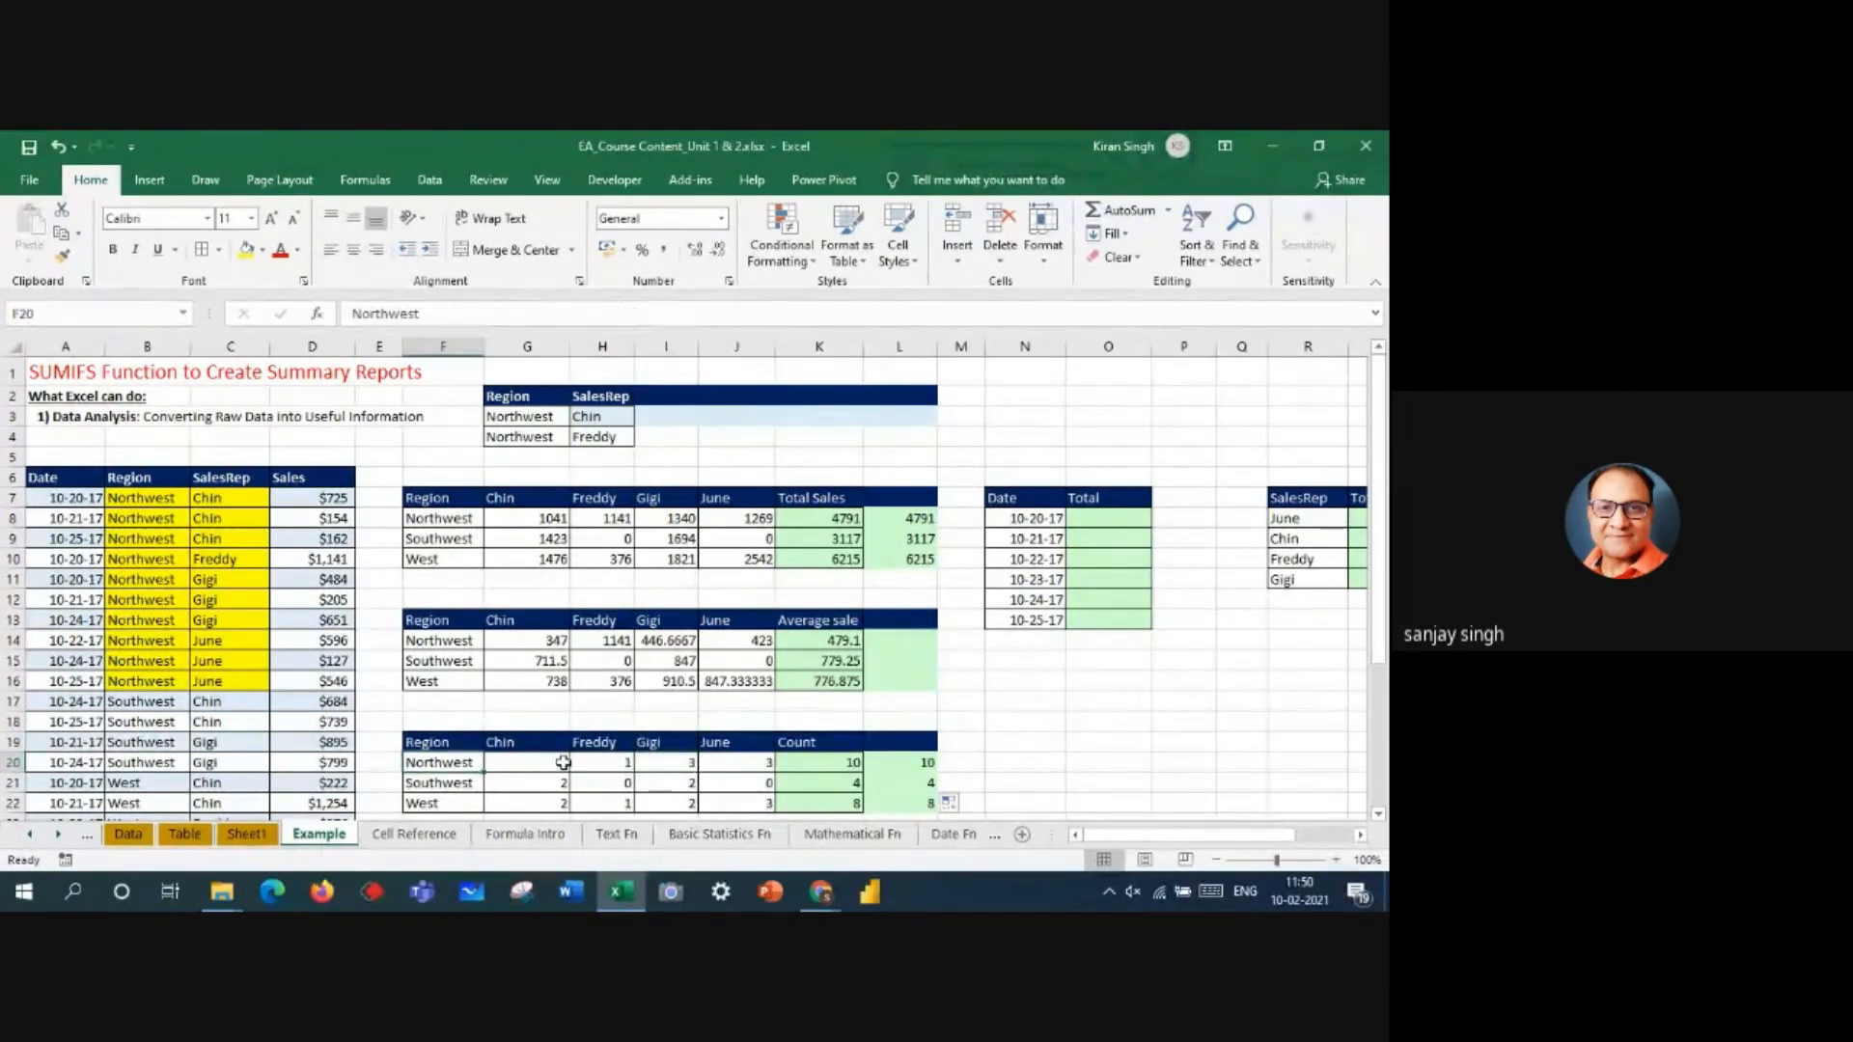
left_click(739, 745)
left_click(757, 763)
- Examine the Northwest records' sales reps and sales amounts, including the region and sales rep pairs in B7:C8
left_click_drag(254, 495, 214, 679)
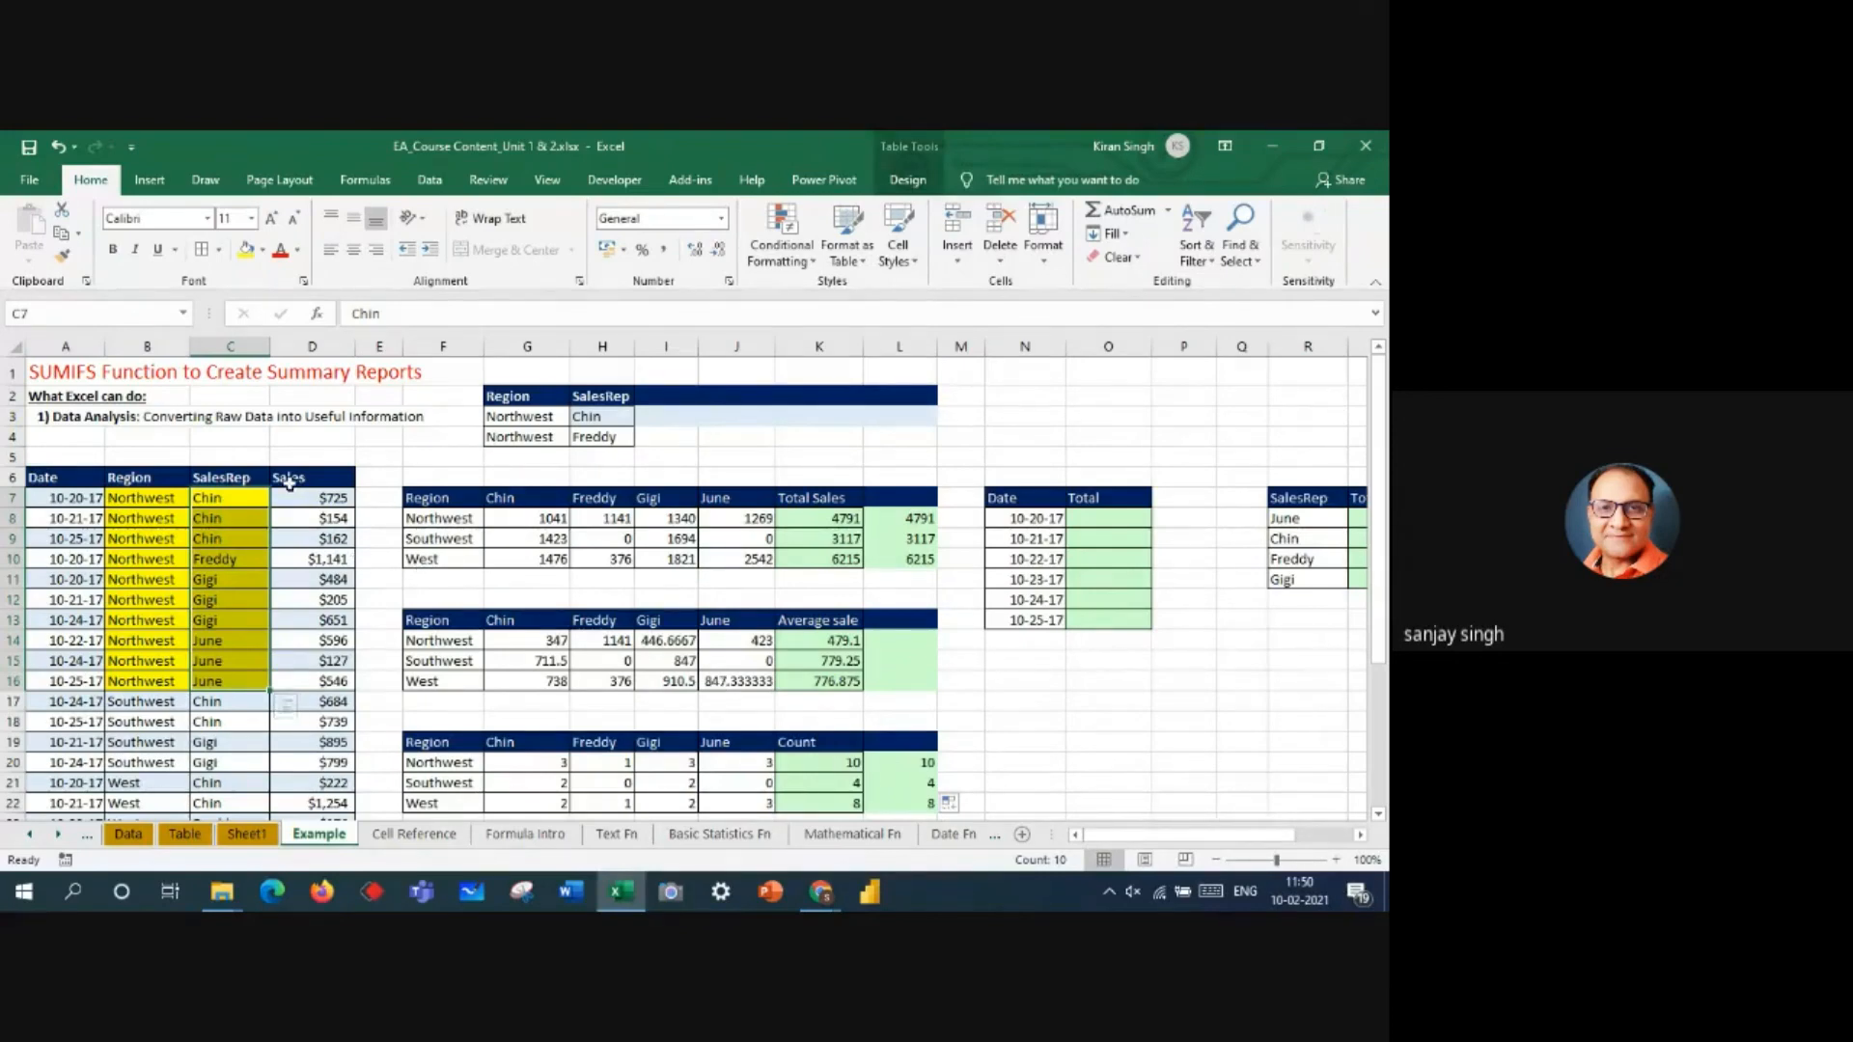
left_click_drag(309, 497, 299, 710)
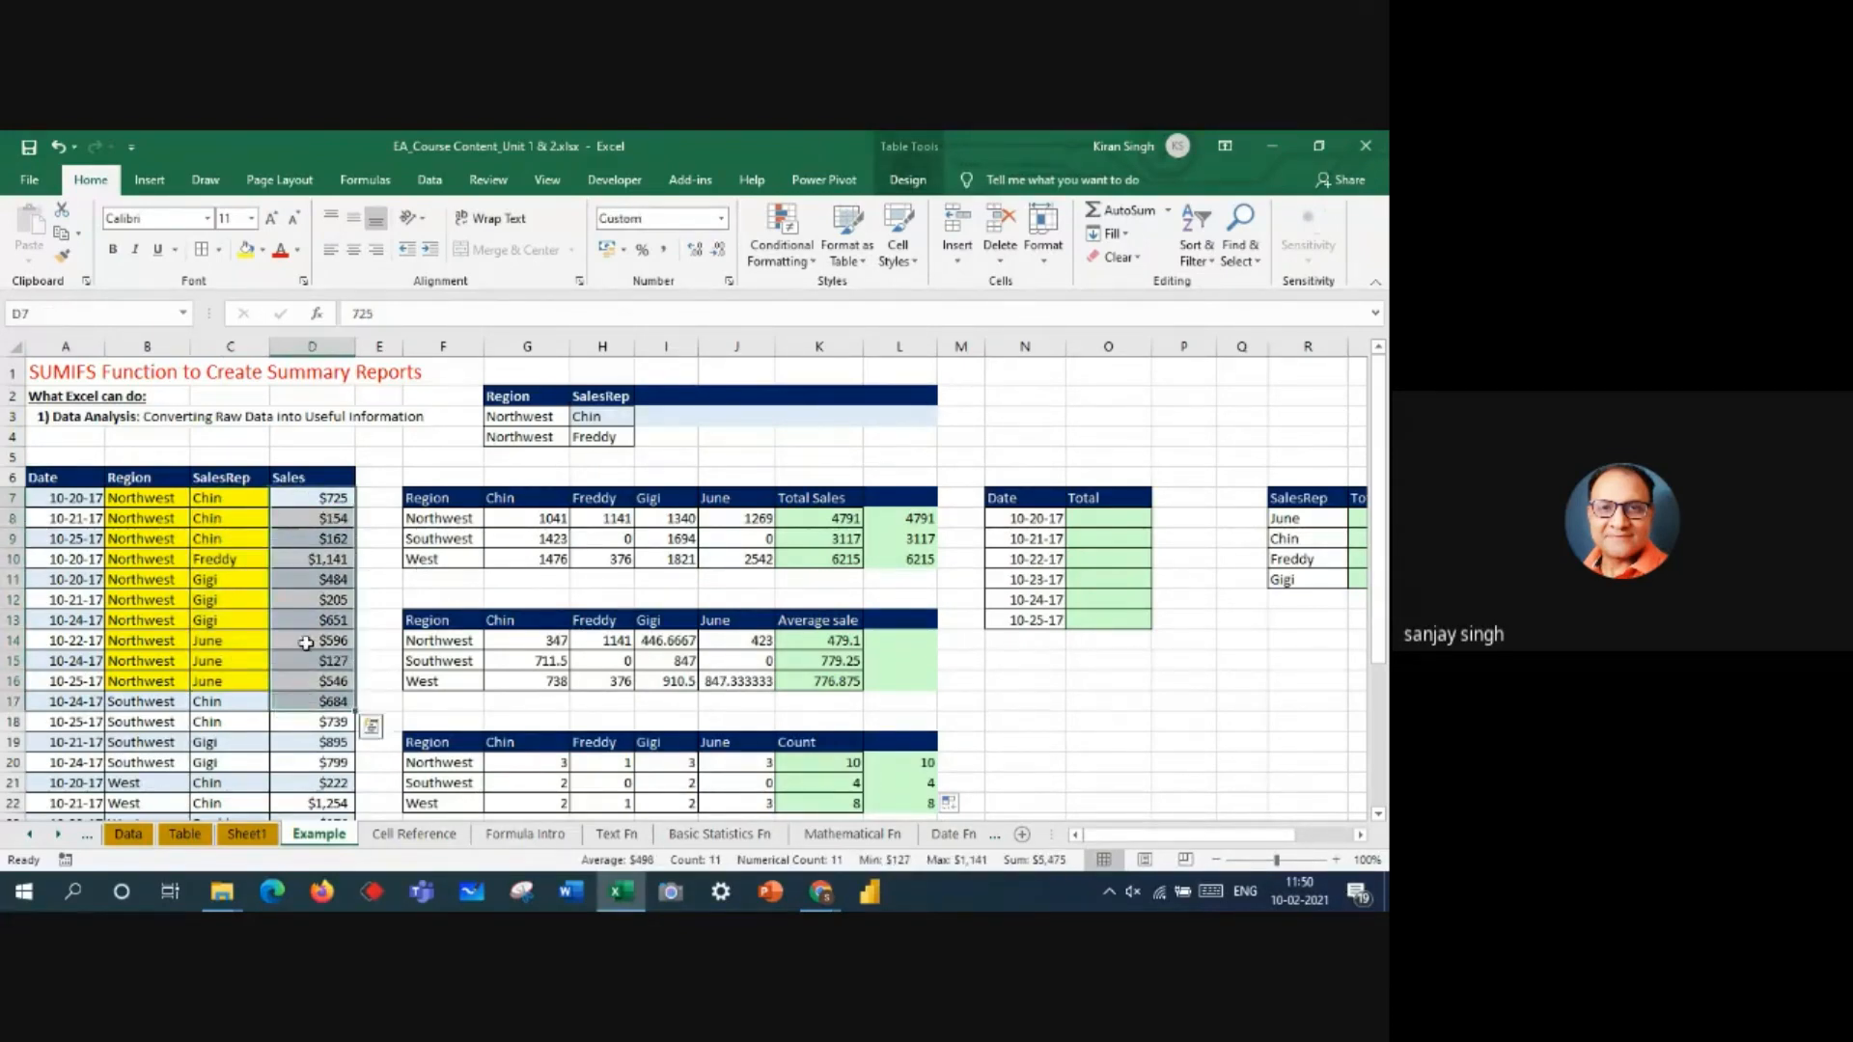
left_click(108, 499)
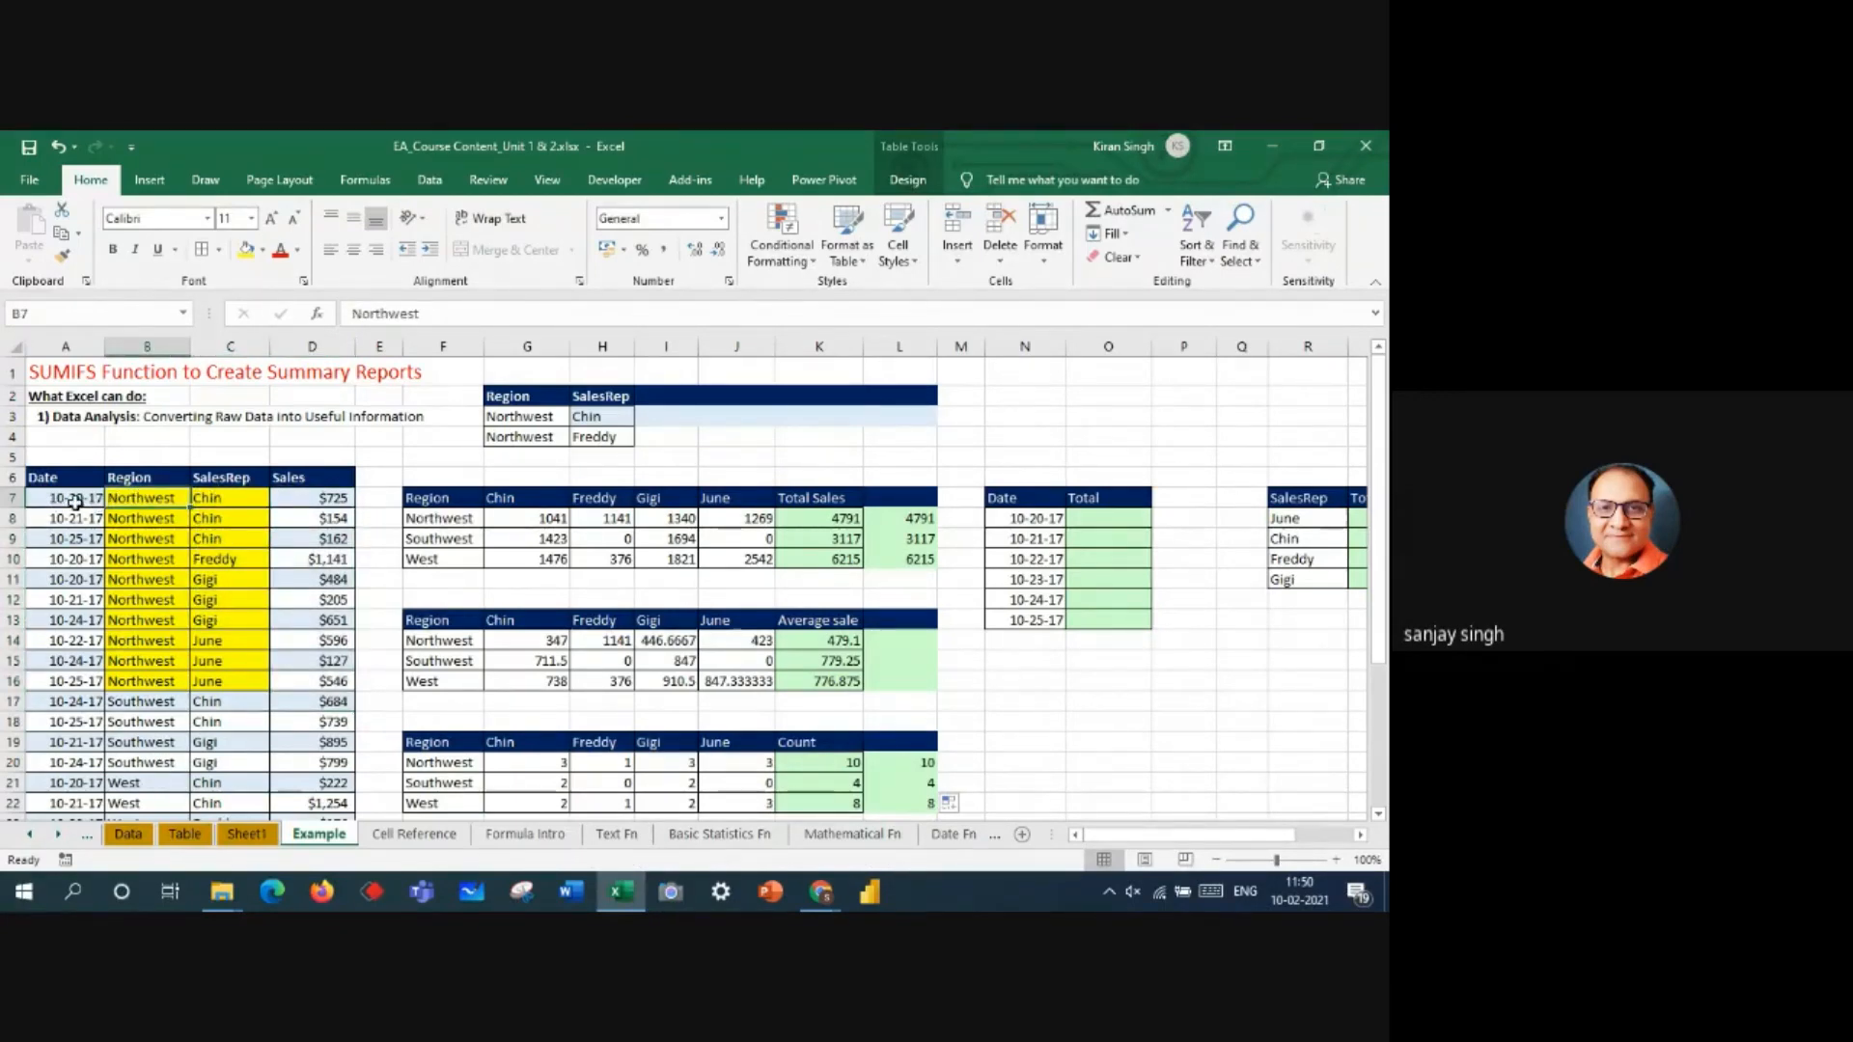
left_click(216, 507)
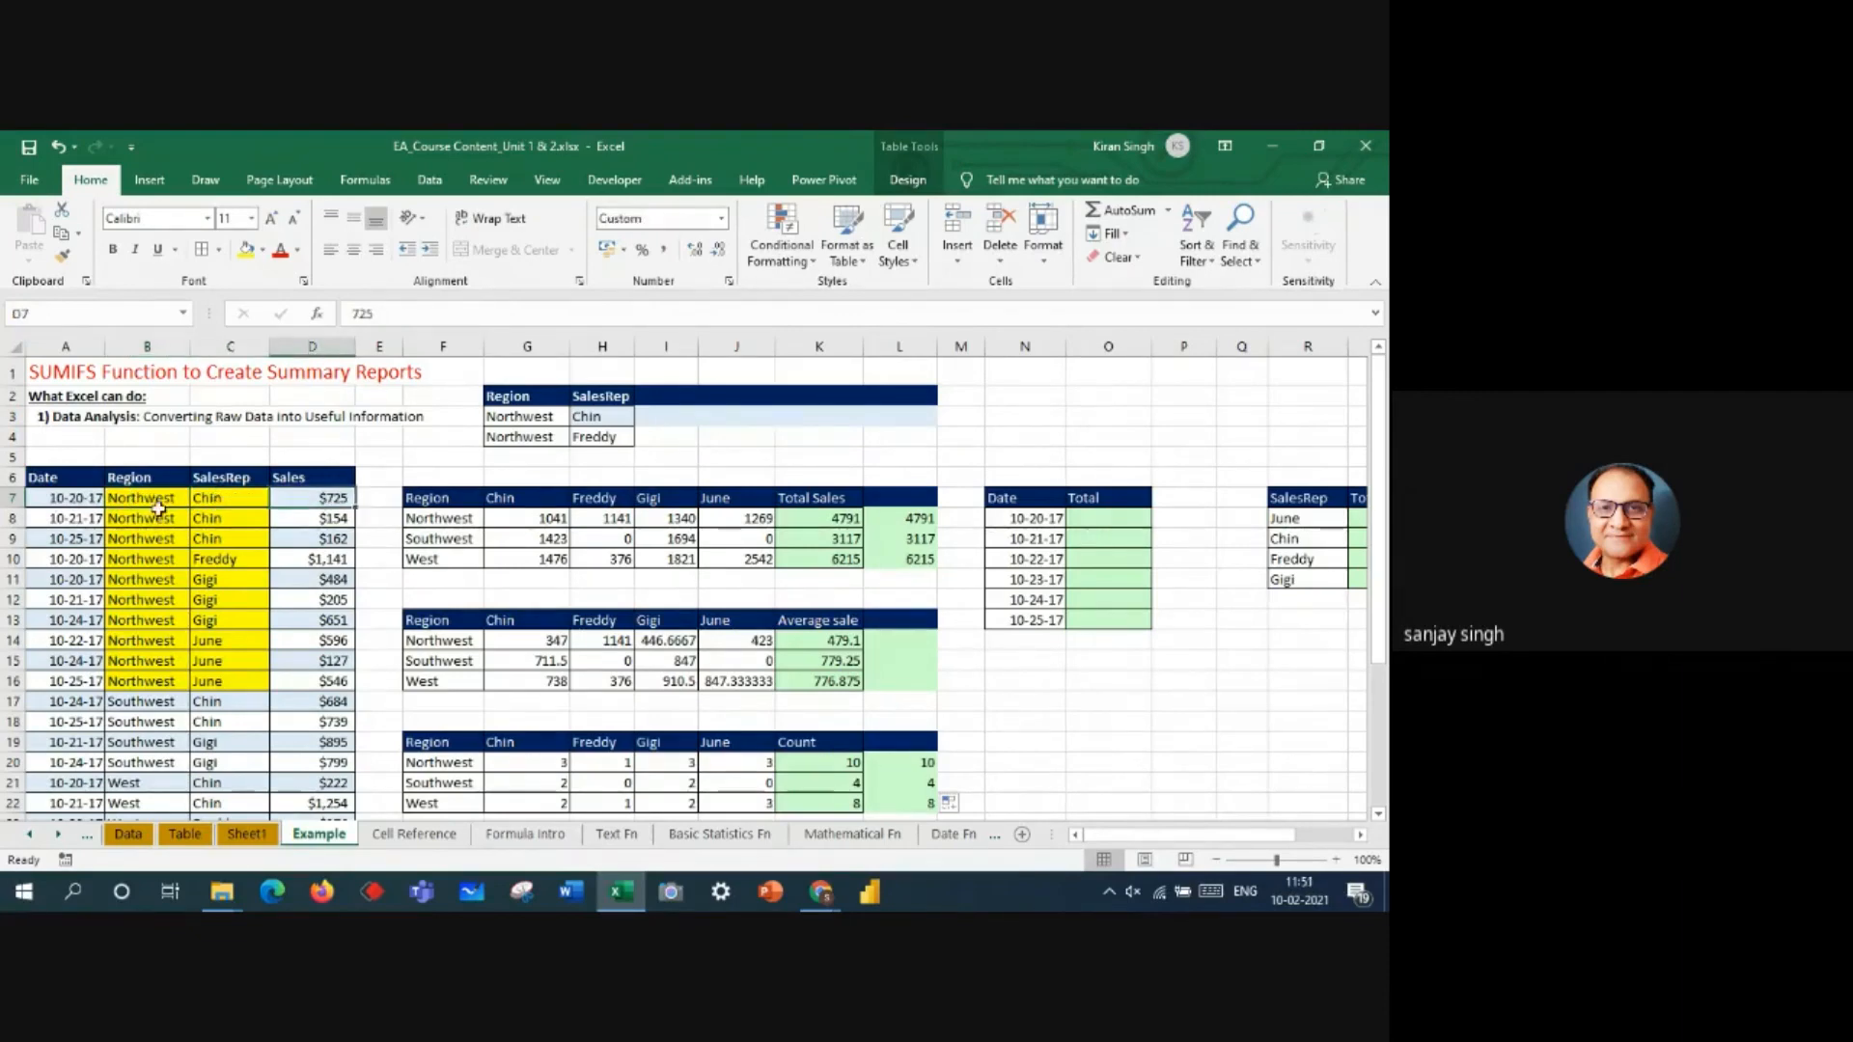
left_click_drag(145, 507, 223, 511)
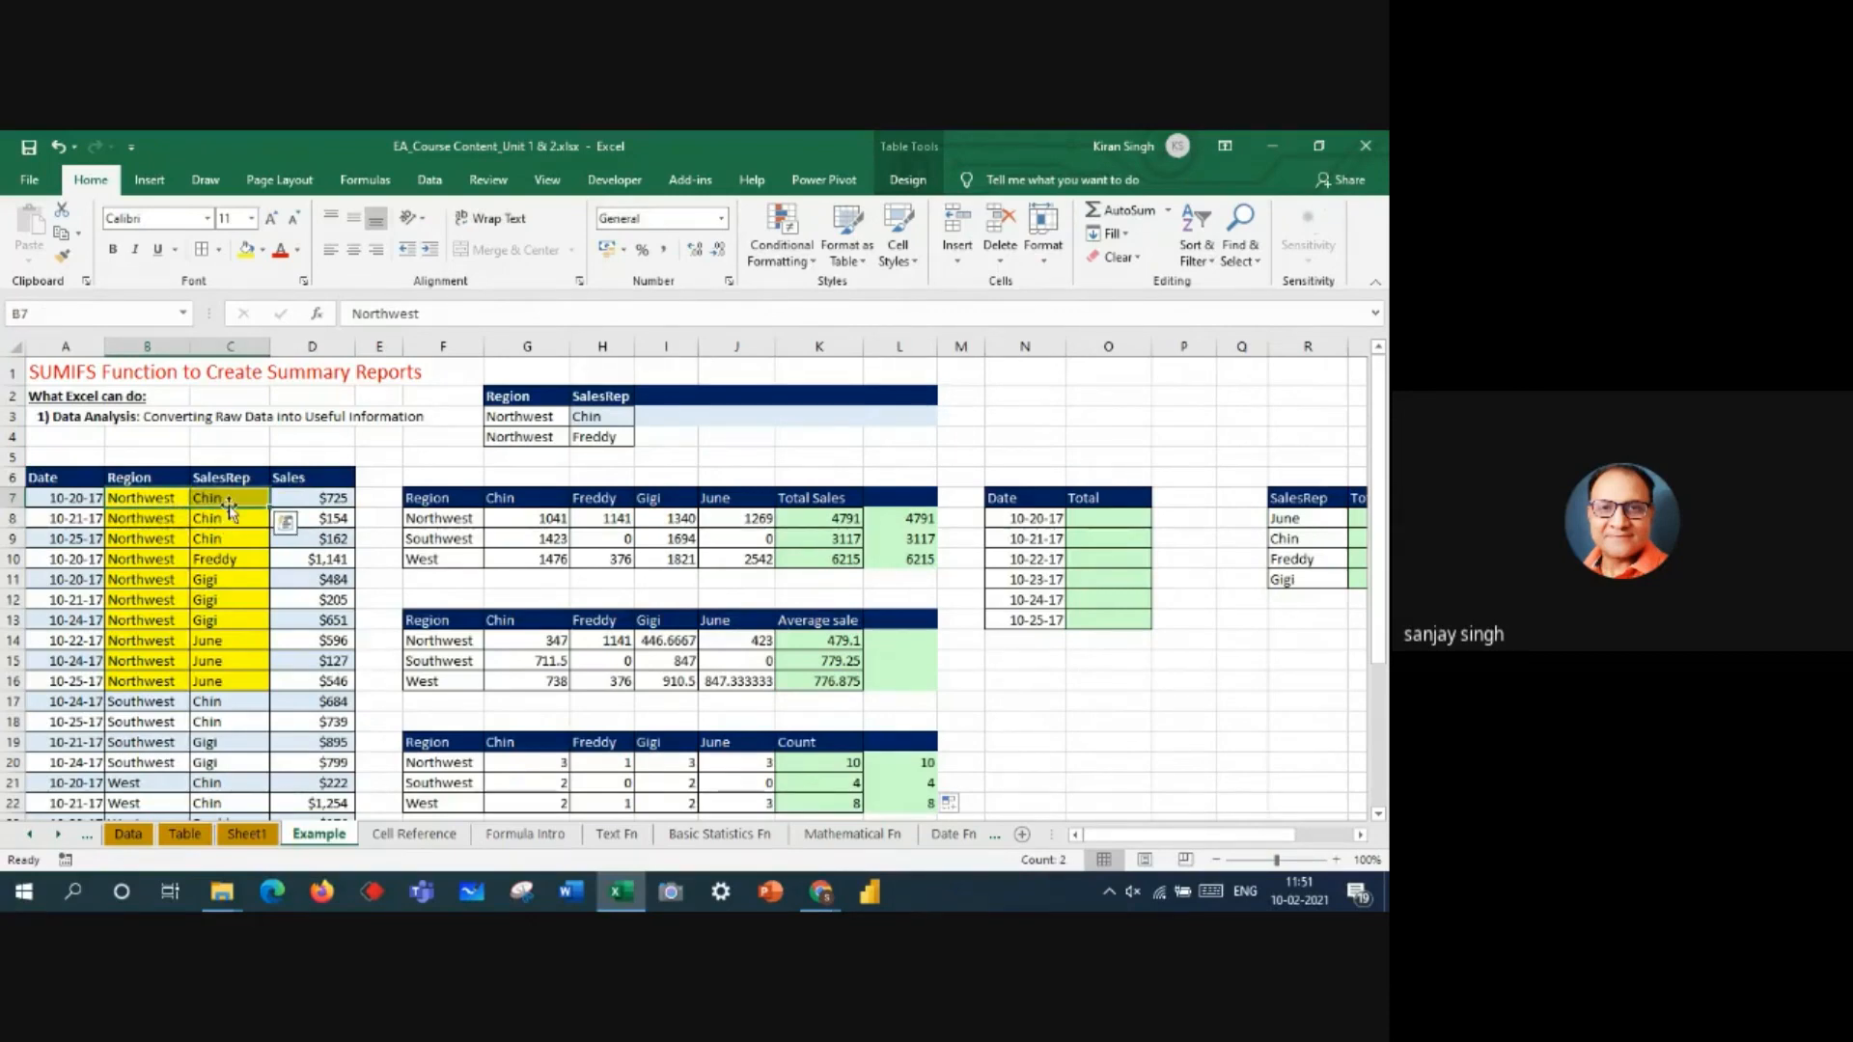
left_click_drag(157, 524, 230, 522)
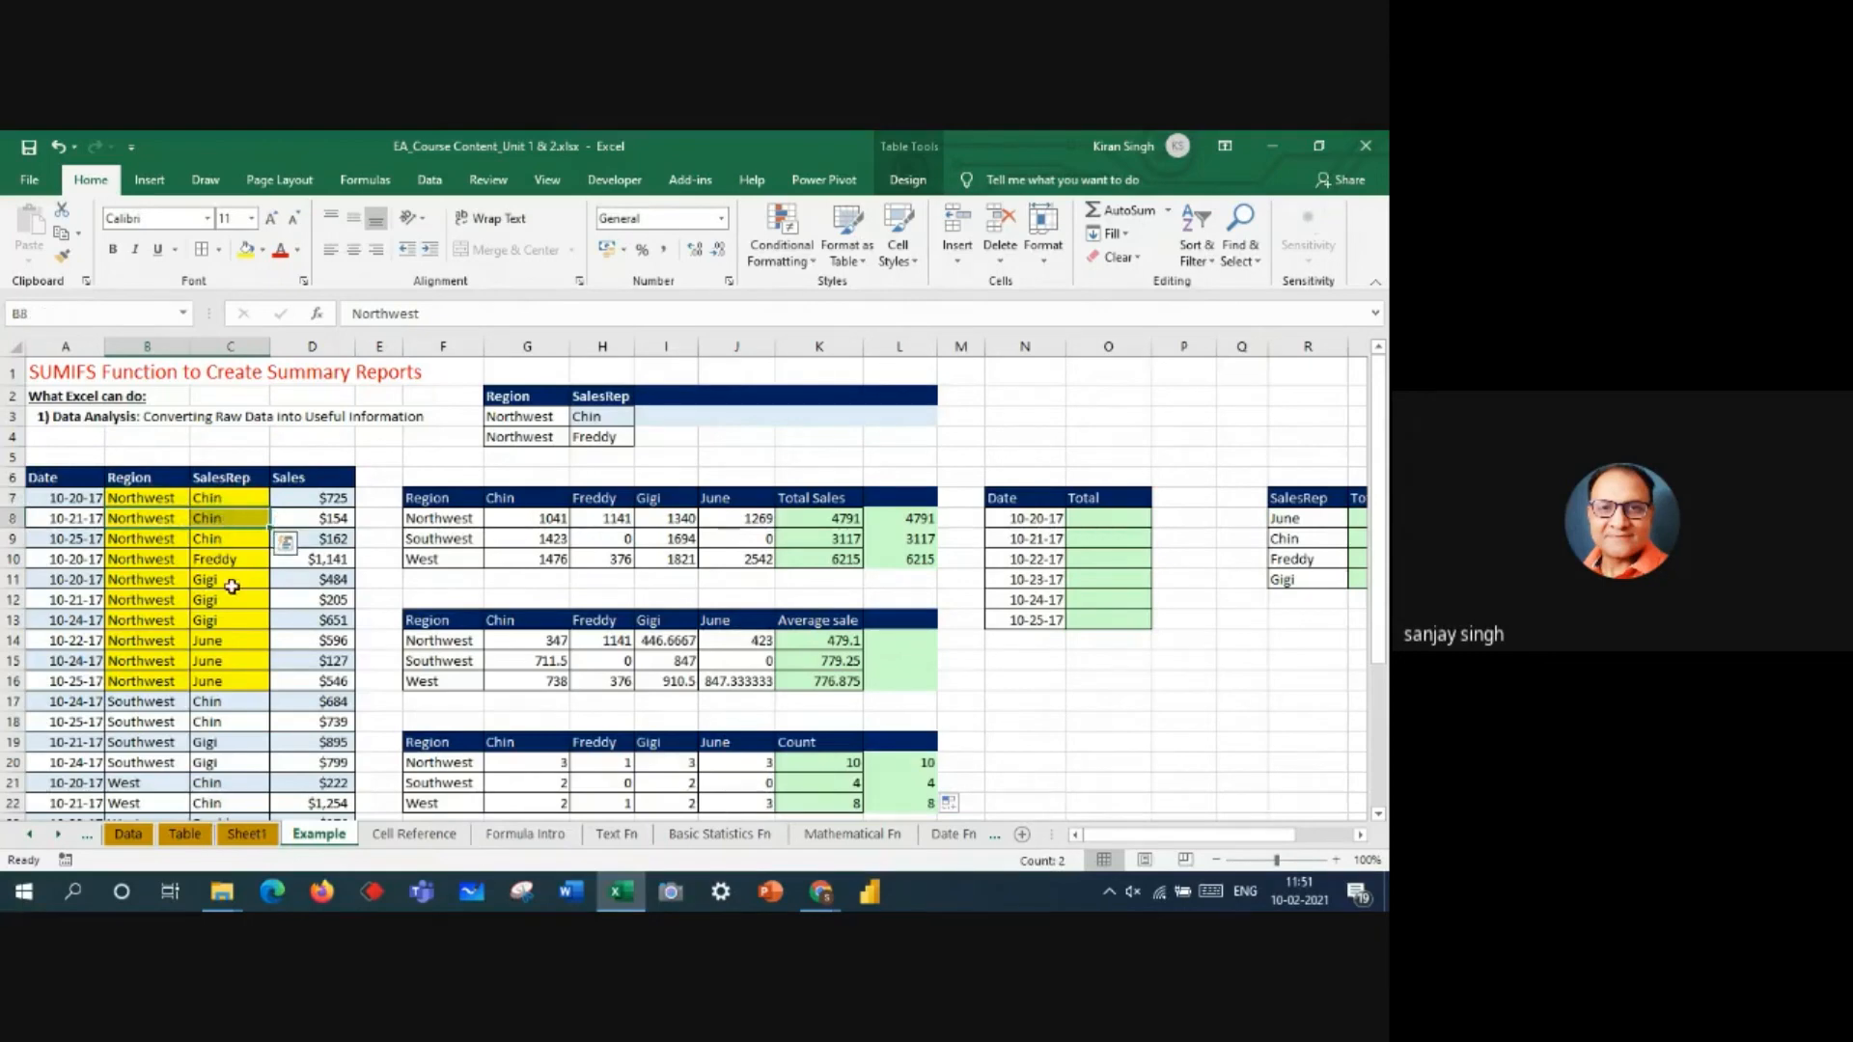